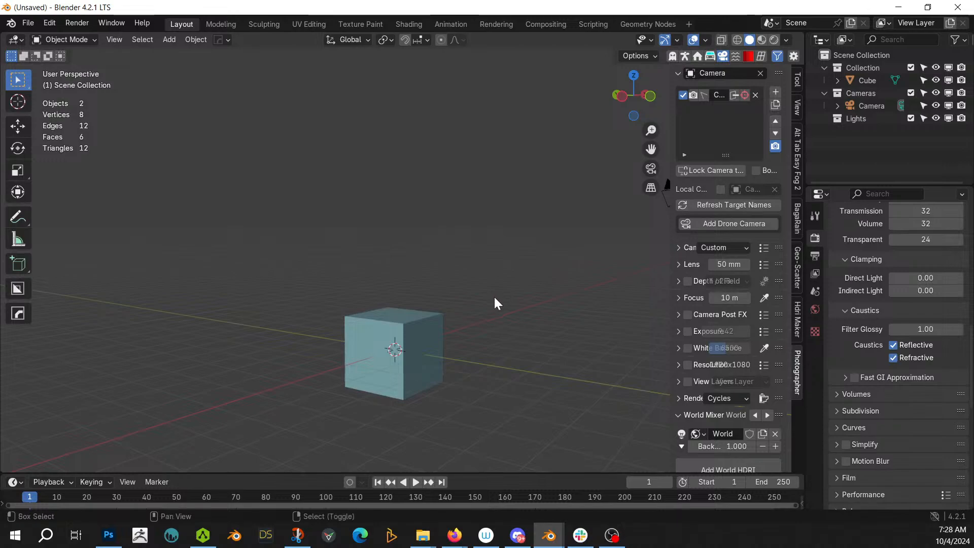
Scale the cube by a factor of 50 along X and Y only, leaving the Z dimension locked
{"action": "middle_click_drag", "start_coordinate": [495, 302], "coordinate": [392, 310]}
{"action": "left_click", "coordinate": [345, 303]}
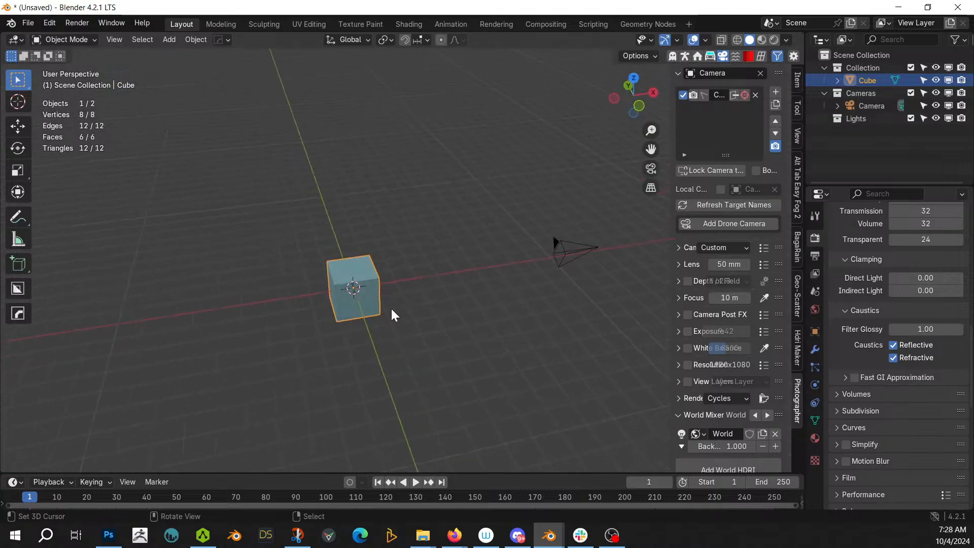
{"action": "key", "text": "s"}
{"action": "key", "text": "shift+z"}
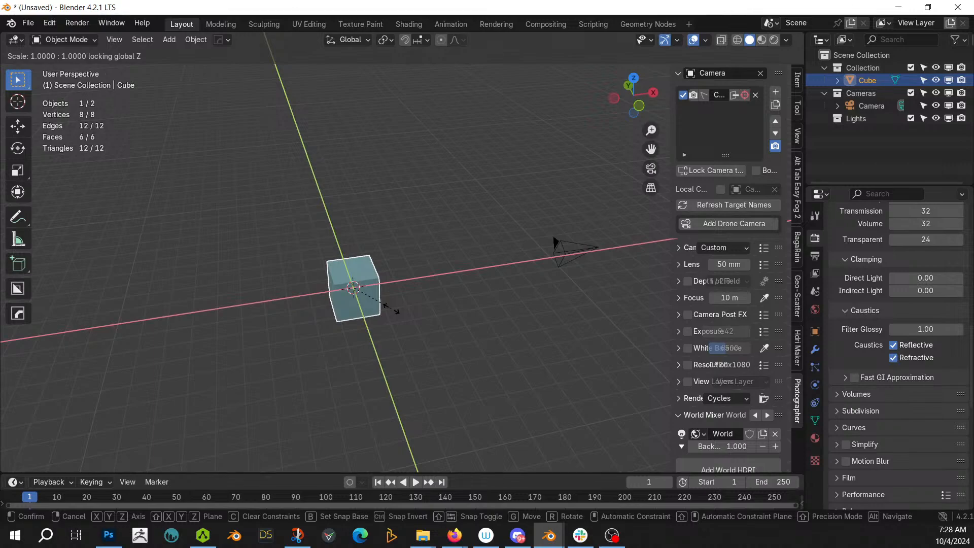
{"action": "type", "text": "50"}
{"action": "key", "text": "Return"}
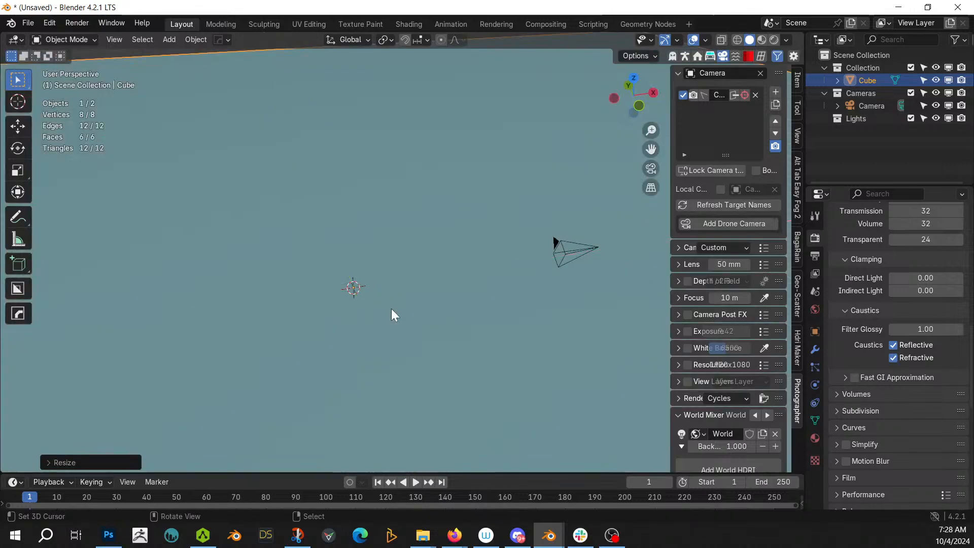
Apply the widened slab's scale and select only its top face in Edit Mode
{"action": "scroll", "coordinate": [339, 282], "scroll_direction": "down", "scroll_amount": 6}
{"action": "middle_click_drag", "start_coordinate": [338, 281], "coordinate": [380, 311]}
{"action": "scroll", "coordinate": [412, 261], "scroll_direction": "up", "scroll_amount": 3}
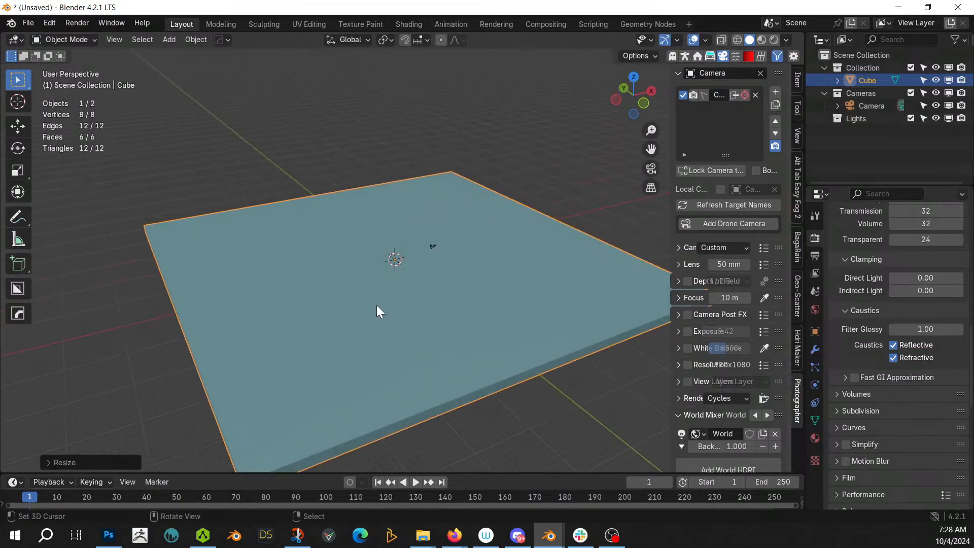
{"action": "key", "text": "ctrl+a"}
{"action": "left_click", "coordinate": [376, 306]}
{"action": "key", "text": "Tab"}
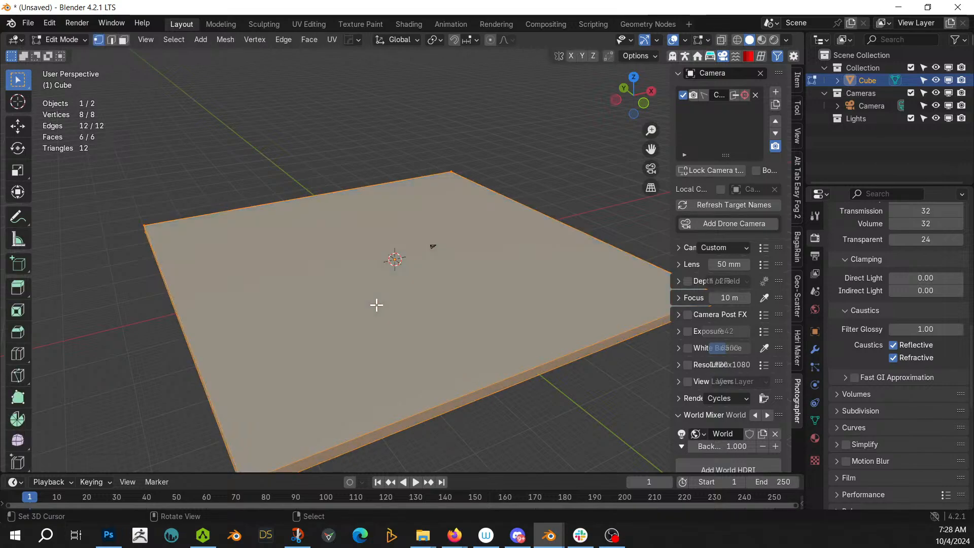
{"action": "key", "text": "alt+a"}
{"action": "key", "text": "3"}
{"action": "left_click", "coordinate": [377, 305]}
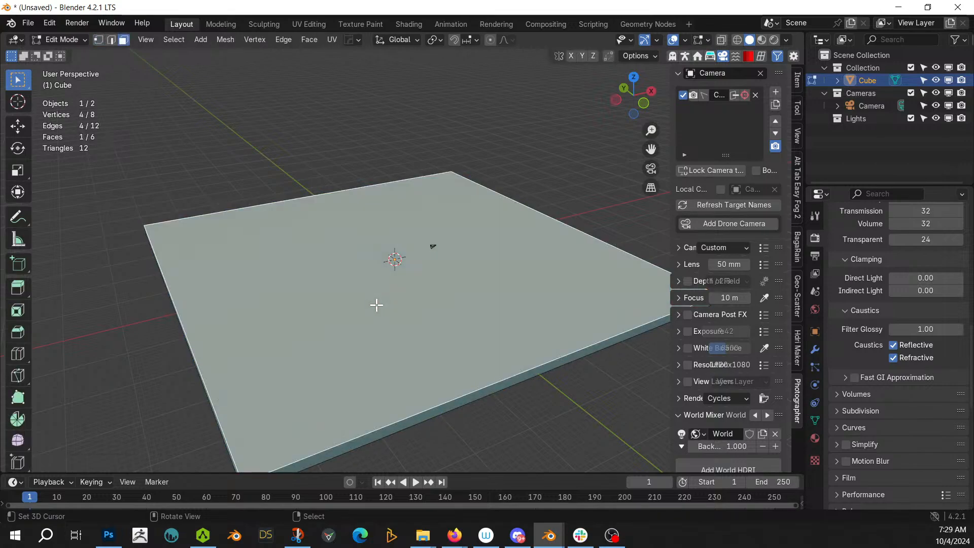
Subdivide the slab's top face with 20 cuts
{"action": "right_click", "coordinate": [376, 304]}
{"action": "left_click", "coordinate": [327, 282]}
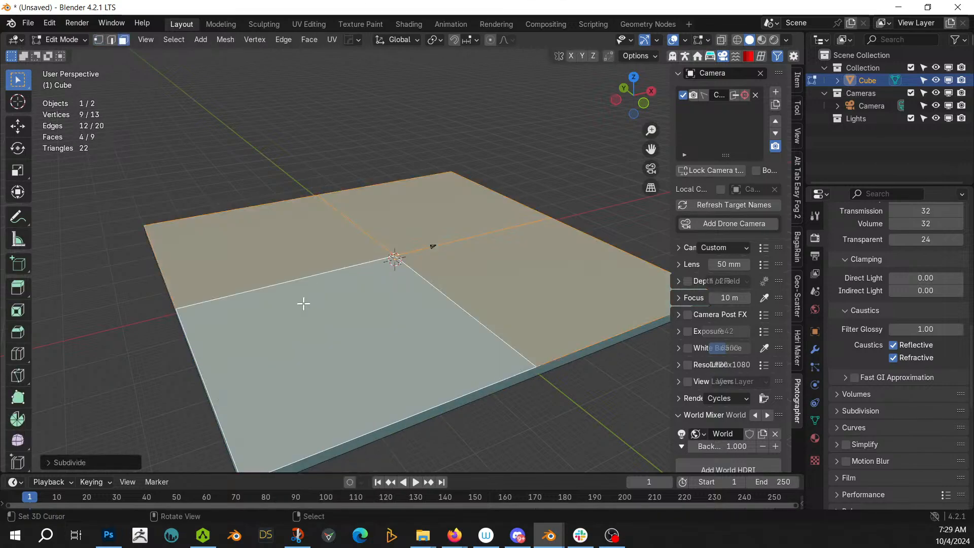
{"action": "left_click", "coordinate": [51, 462]}
{"action": "left_click", "coordinate": [164, 375]}
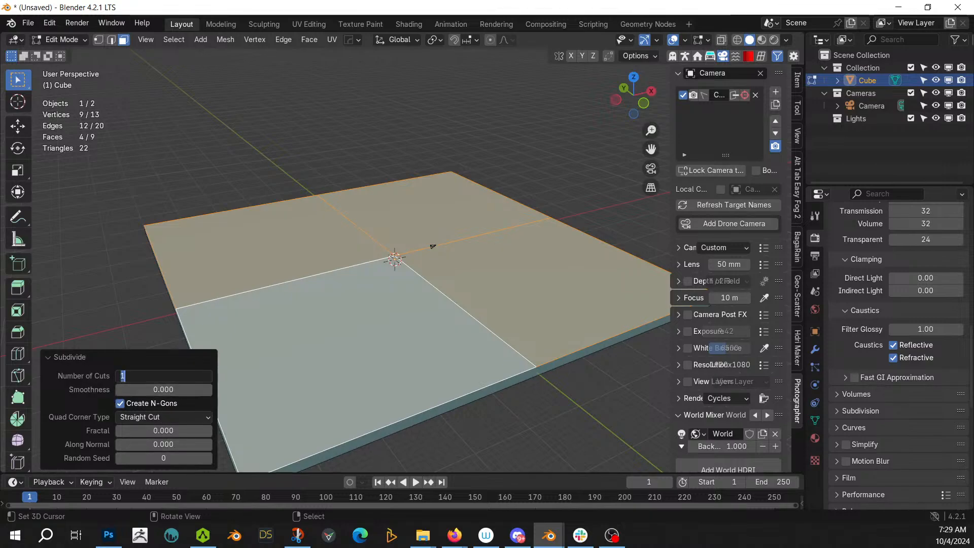
{"action": "type", "text": "10"}
{"action": "key", "text": "Return"}
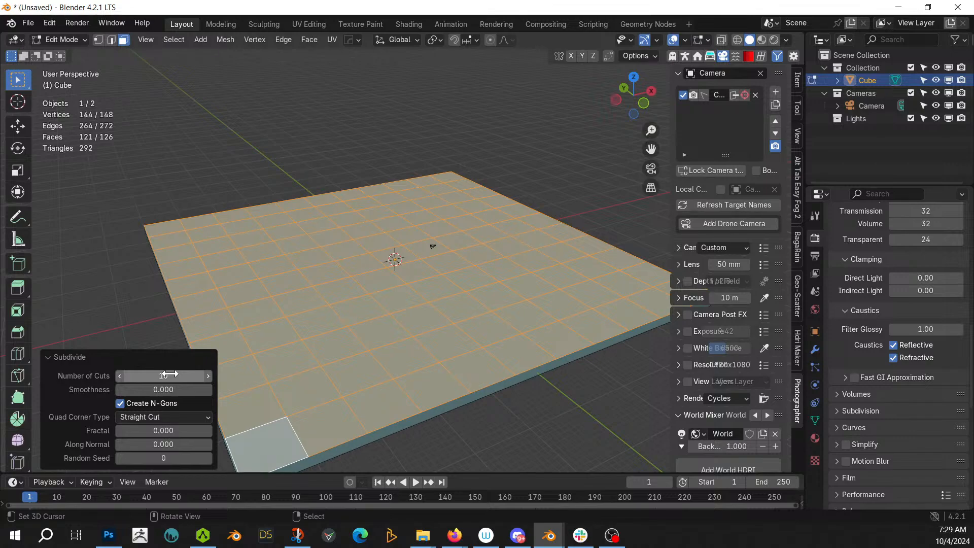
{"action": "left_click", "coordinate": [170, 374]}
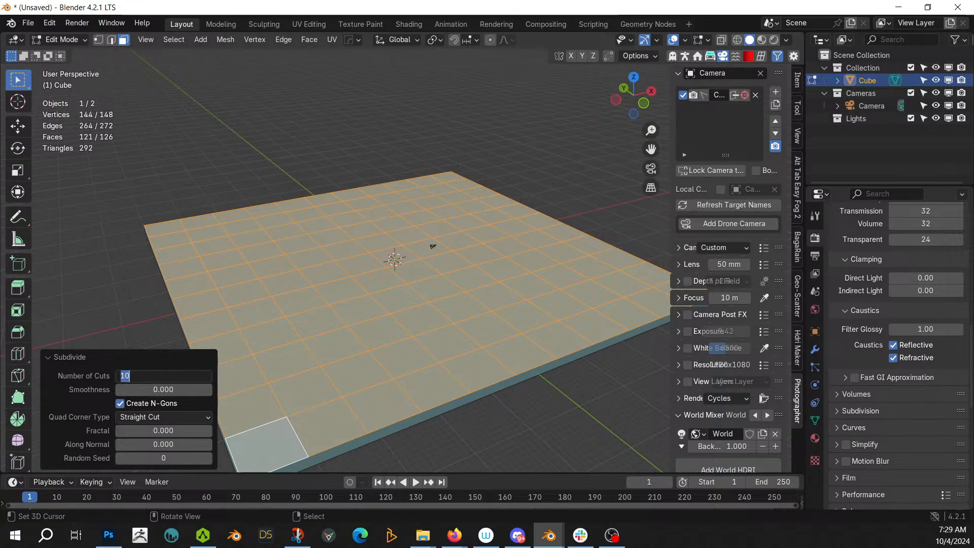
{"action": "key", "text": "Return"}
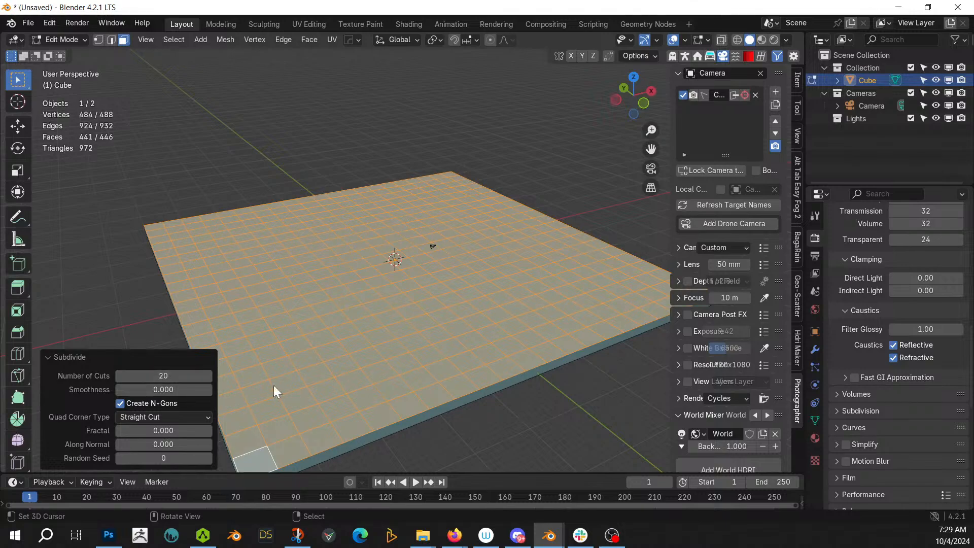
Return to Object Mode and turn off Dynamic Scale in the Random Flow settings
{"action": "middle_click_drag", "start_coordinate": [371, 355], "coordinate": [420, 346]}
{"action": "key", "text": "Tab"}
{"action": "key", "text": "shift+q"}
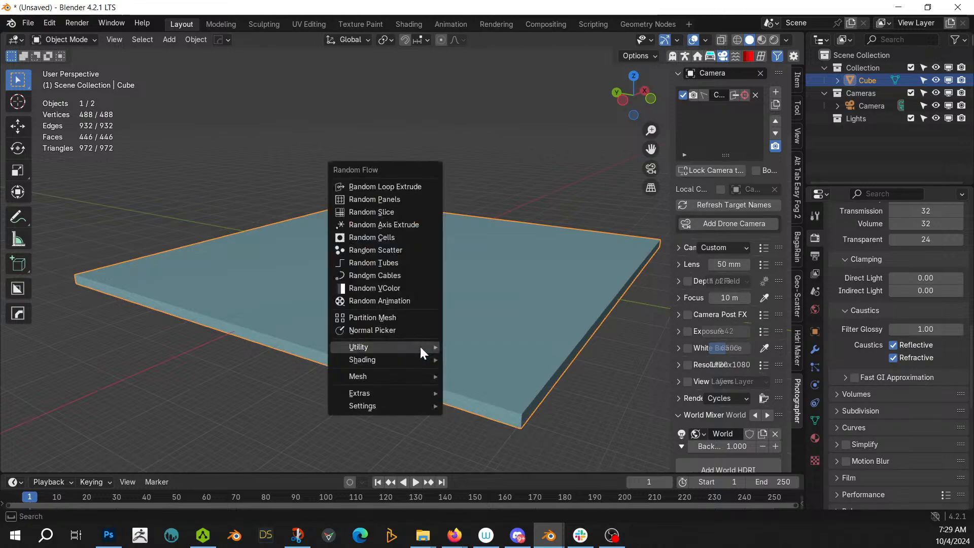
{"action": "mouse_move", "coordinate": [420, 346]}
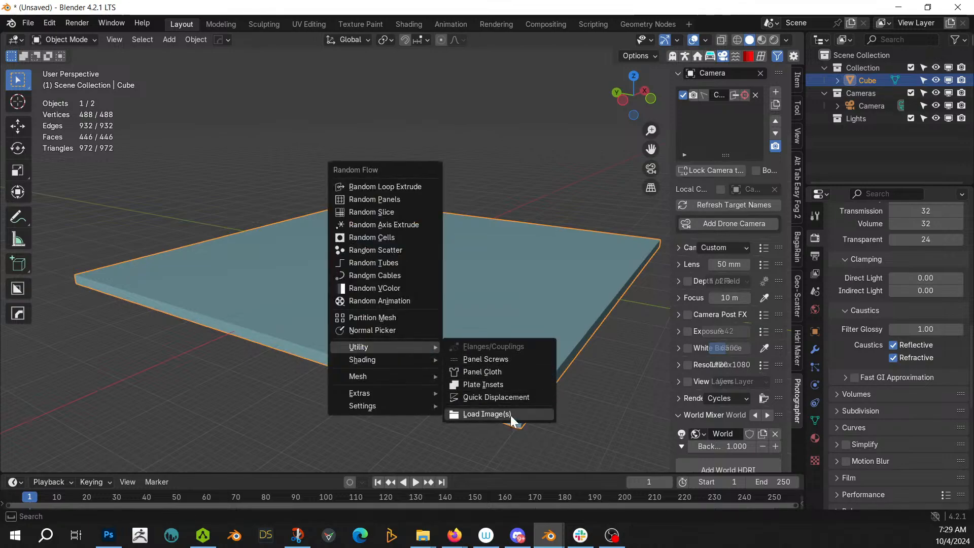
{"action": "mouse_move", "coordinate": [366, 407]}
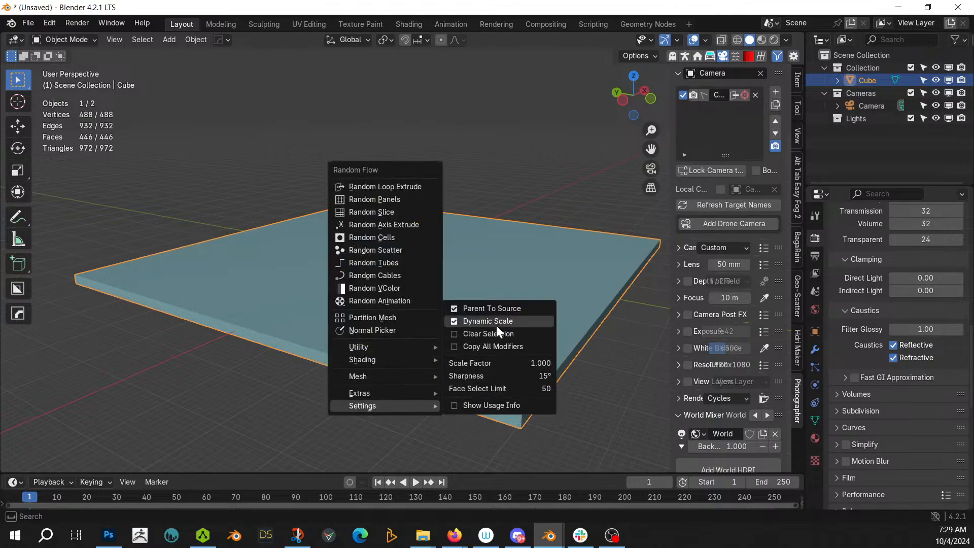
{"action": "key", "text": "Escape"}
Run Random Flow's Plate Insets on the slab with Reverse at 0% and a maximum depth of 15
{"action": "key", "text": "shift+q"}
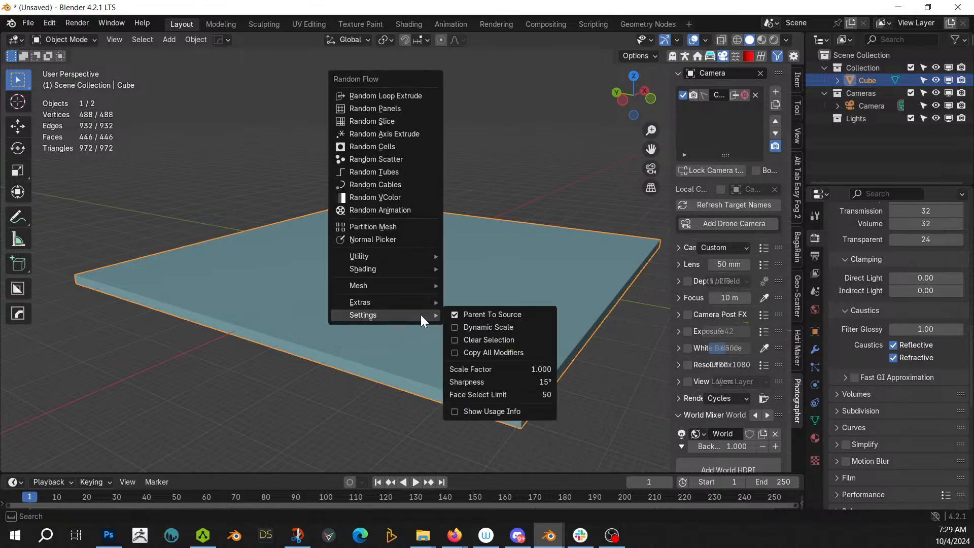
{"action": "mouse_move", "coordinate": [397, 258]}
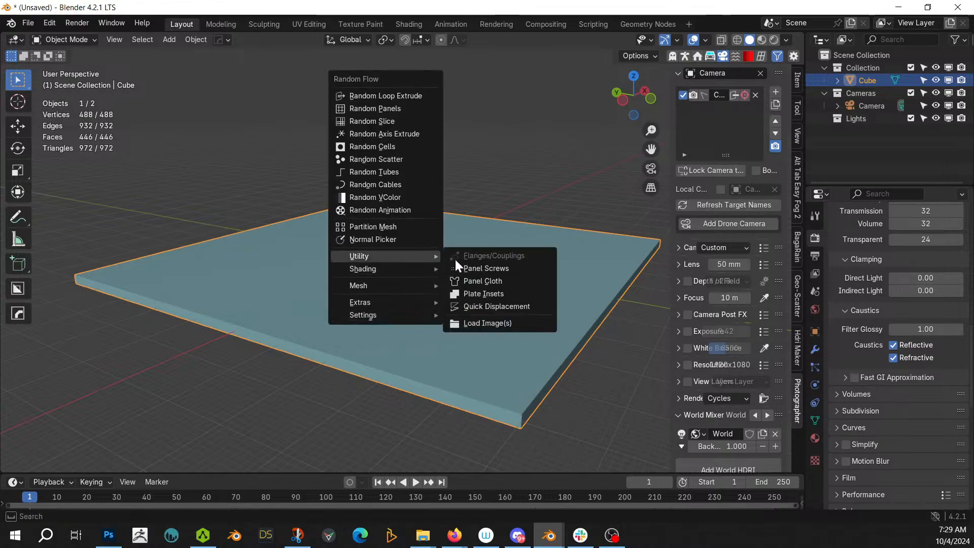
{"action": "left_click", "coordinate": [519, 293]}
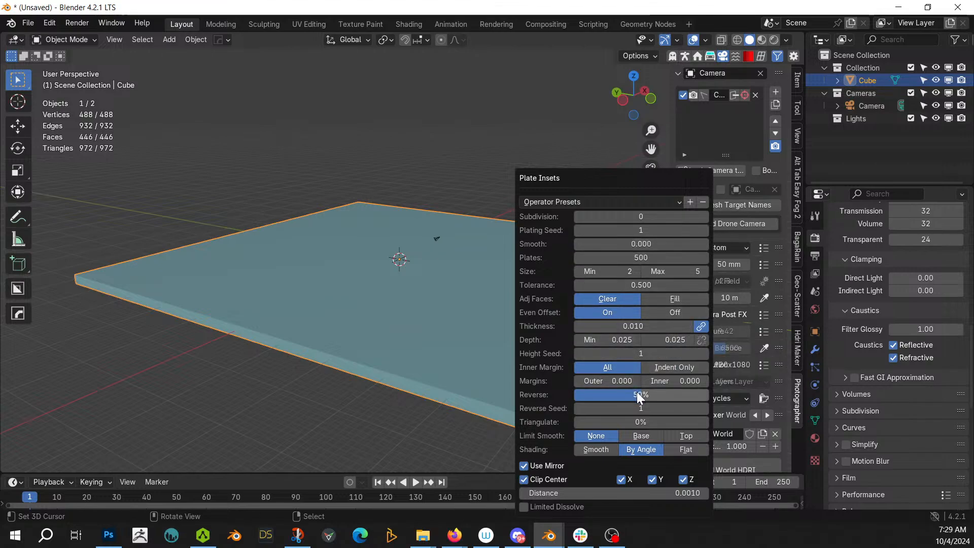
{"action": "left_click_drag", "start_coordinate": [637, 394], "coordinate": [585, 394]}
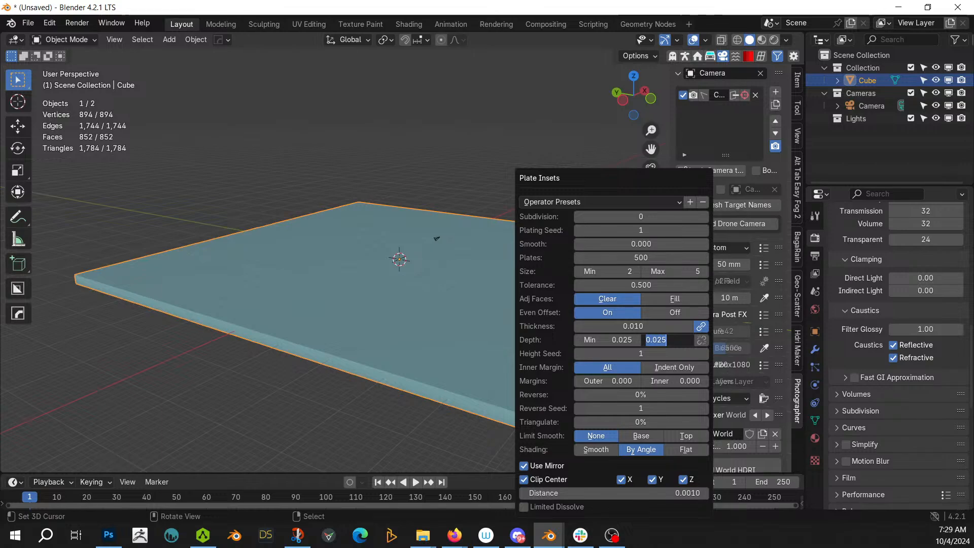
{"action": "type", "text": "15"}
{"action": "key", "text": "Return"}
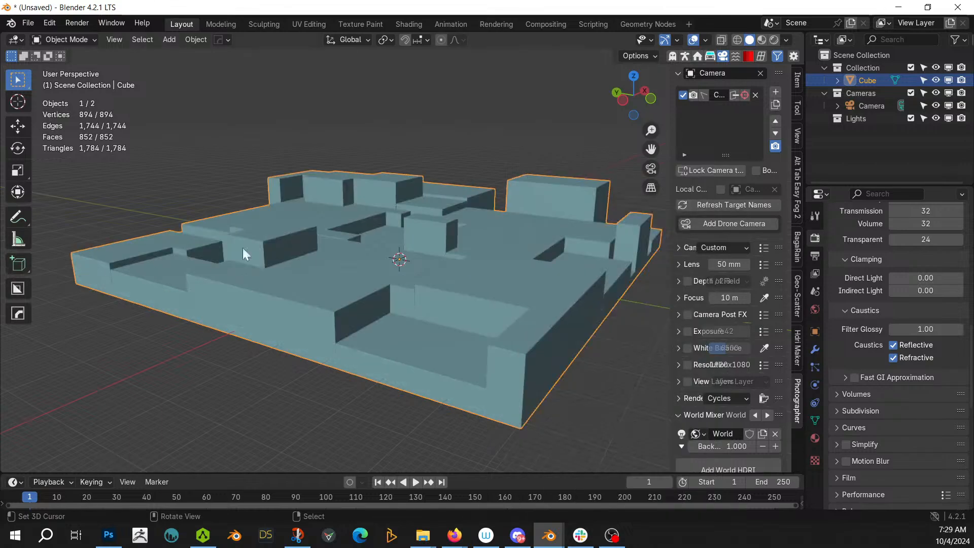
Set the Plate Insets size range to a minimum of 1 and a maximum of 3
{"action": "middle_click_drag", "start_coordinate": [243, 246], "coordinate": [771, 311]}
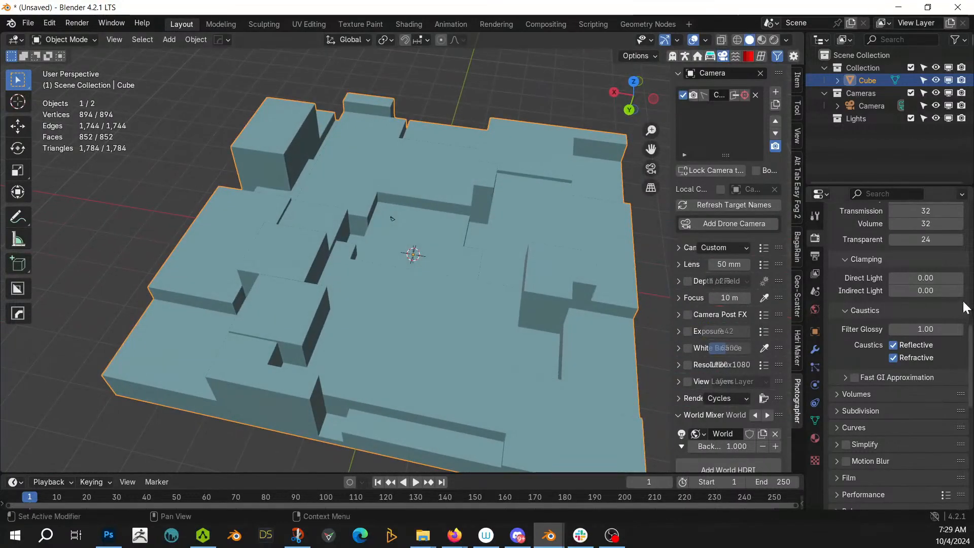
{"action": "key", "text": "F9"}
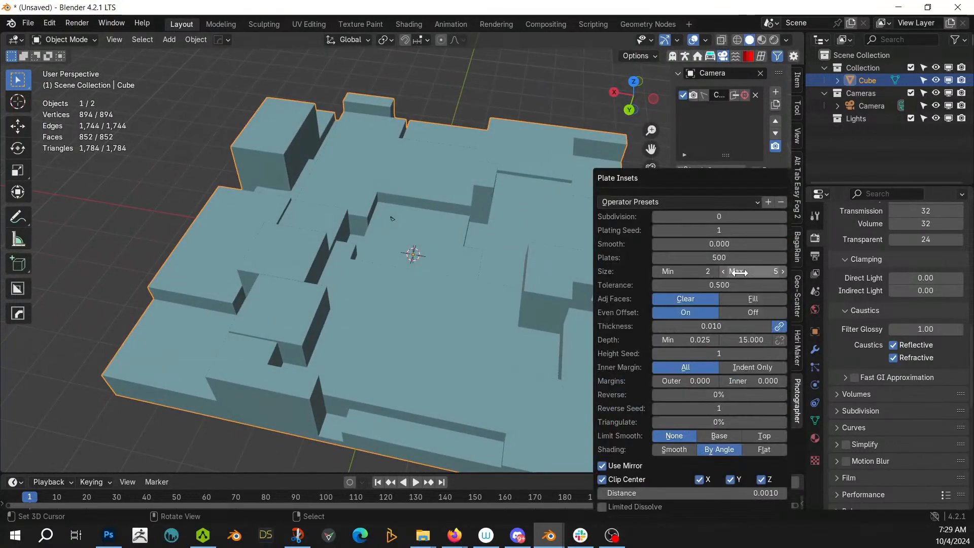
{"action": "left_click", "coordinate": [657, 271]}
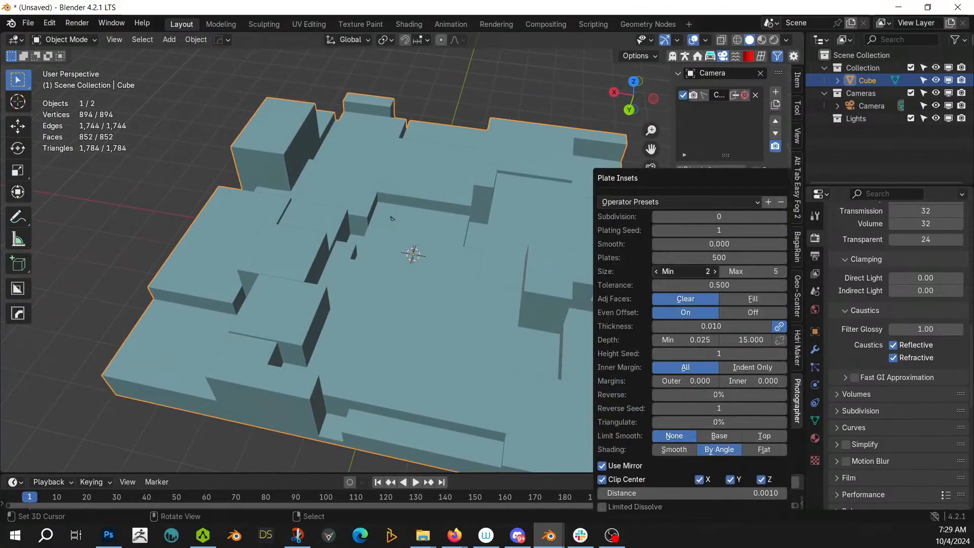
{"action": "left_click", "coordinate": [723, 272]}
{"action": "left_click", "coordinate": [723, 271]}
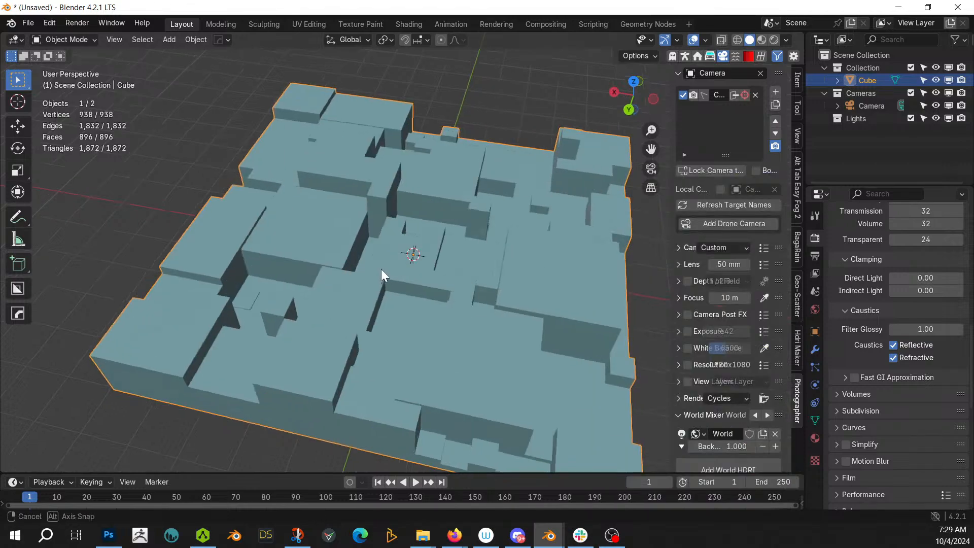
Reduce the maximum plate size of the Plate Insets by one more increment
{"action": "middle_click_drag", "start_coordinate": [381, 269], "coordinate": [471, 248]}
{"action": "key", "text": "F9"}
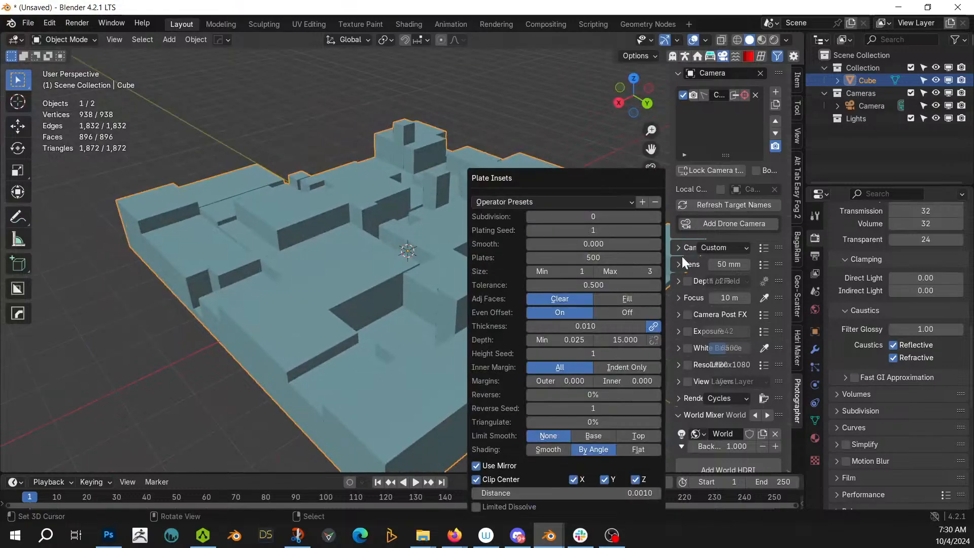
{"action": "left_click", "coordinate": [598, 271]}
{"action": "middle_click_drag", "start_coordinate": [457, 269], "coordinate": [564, 288]}
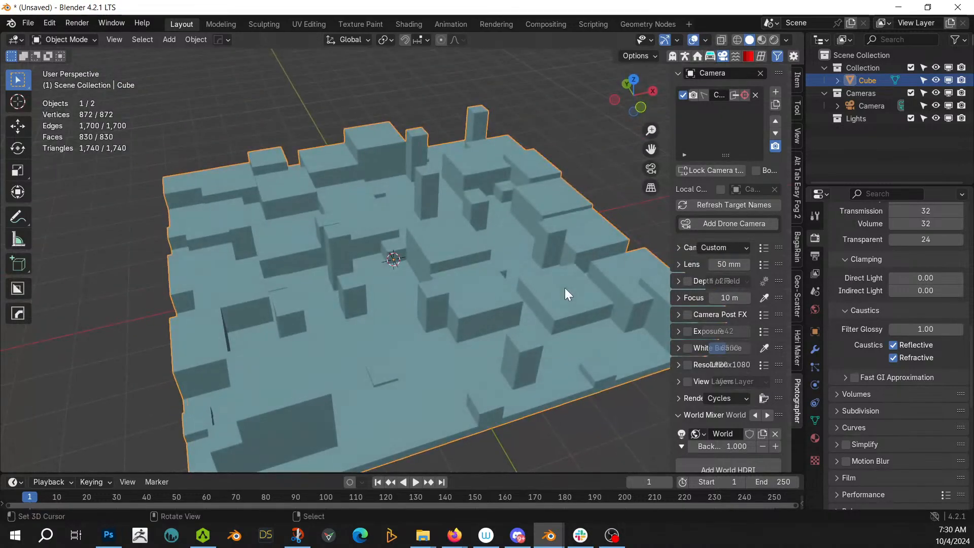
Select all block and ground faces above the base by selecting the underside face, growing the selection once and inverting it
{"action": "middle_click_drag", "start_coordinate": [397, 252], "coordinate": [589, 233]}
{"action": "key", "text": "Tab"}
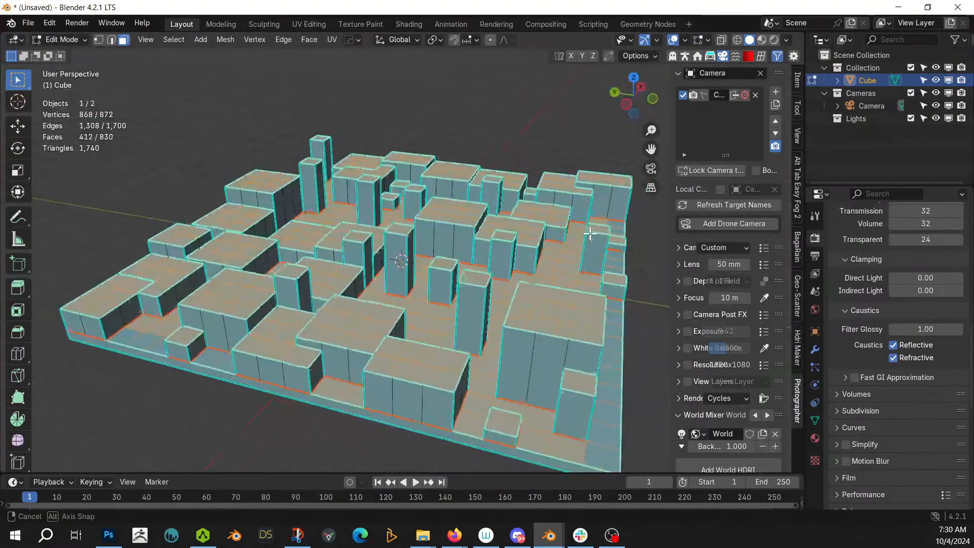
{"action": "key", "text": "ctrl+KP_Add"}
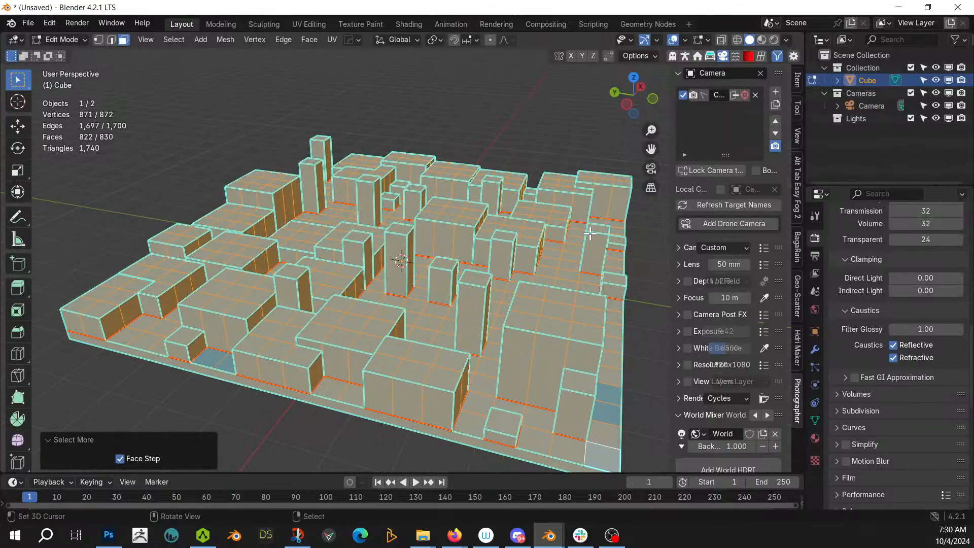
{"action": "middle_click_drag", "start_coordinate": [511, 249], "coordinate": [497, 183]}
{"action": "left_click", "coordinate": [480, 216]}
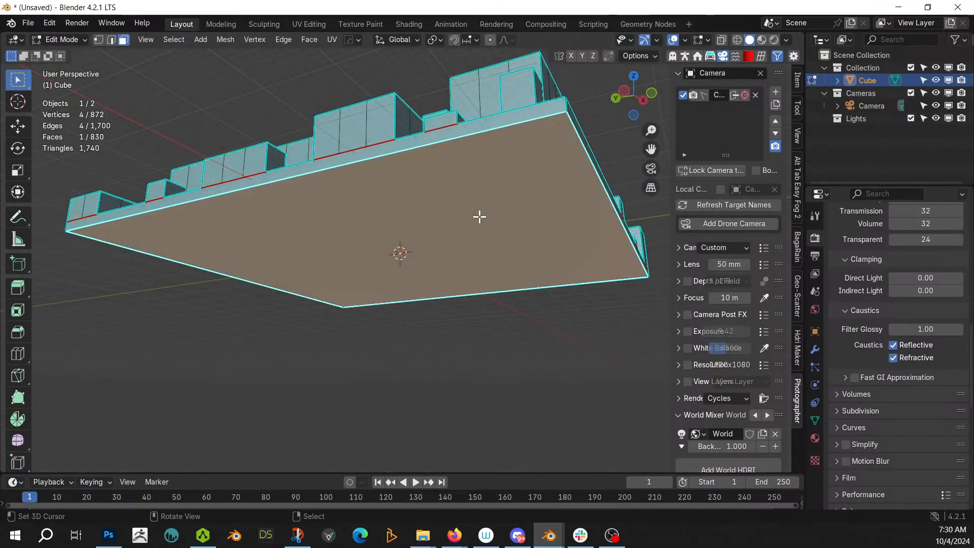
{"action": "key", "text": "ctrl+KP_Add"}
{"action": "key", "text": "ctrl+i"}
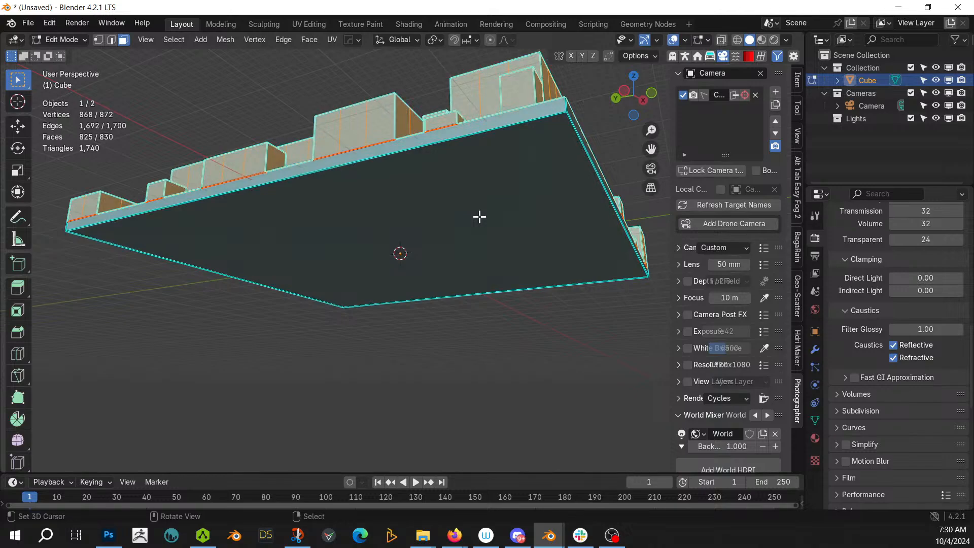
{"action": "middle_click_drag", "start_coordinate": [419, 163], "coordinate": [332, 262]}
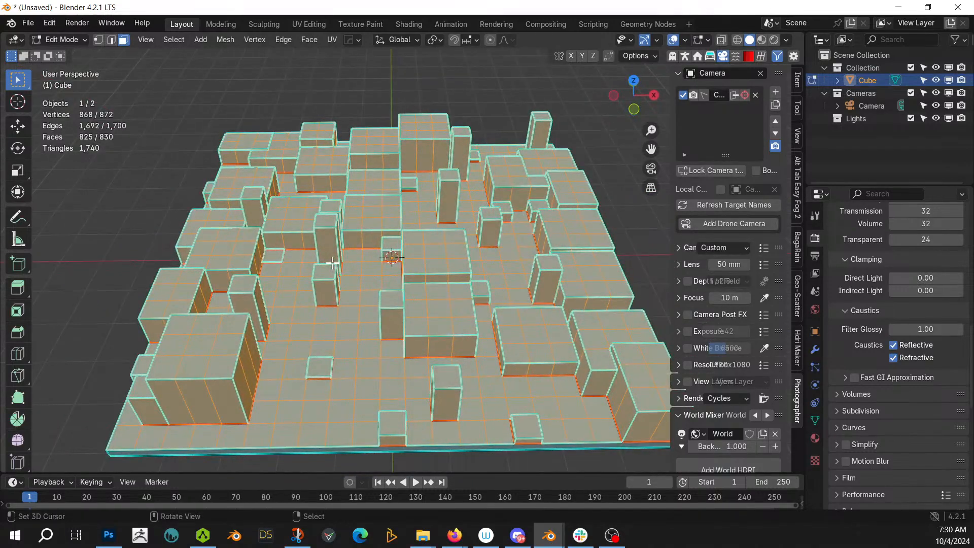
Generate Random Tubes over the block mesh in Object Mode with a curve depth of 1
{"action": "key", "text": "Tab"}
{"action": "key", "text": "ctrl+alt+x"}
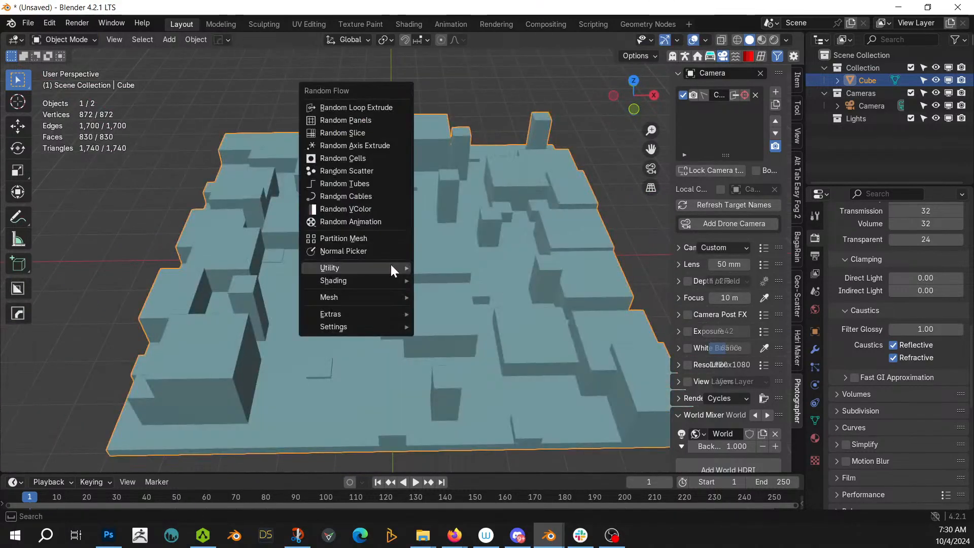
{"action": "left_click", "coordinate": [373, 185]}
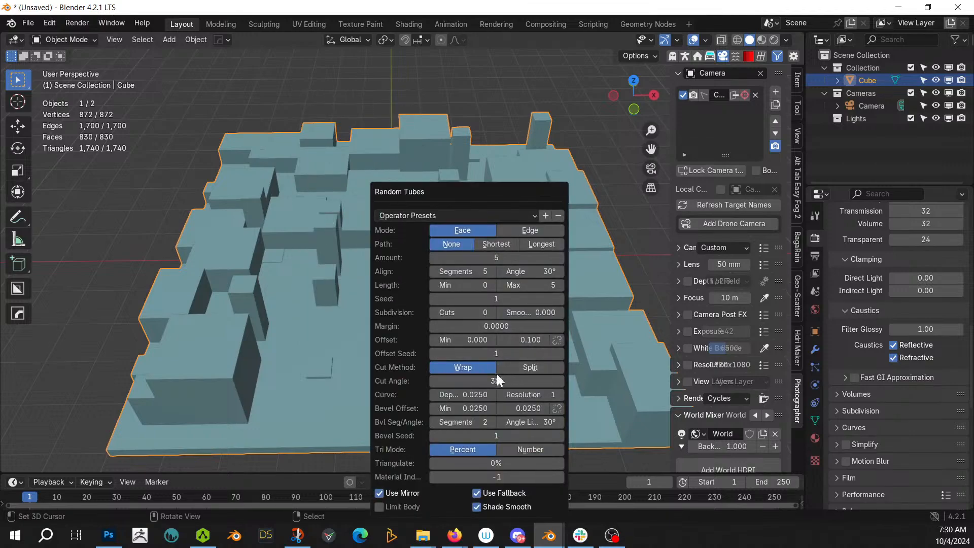
{"action": "left_click", "coordinate": [462, 394]}
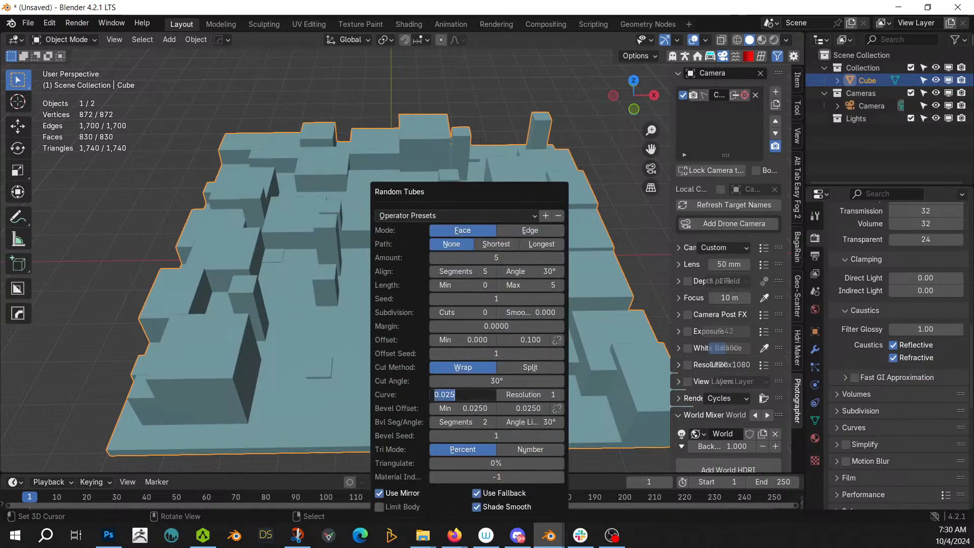
{"action": "type", "text": "1"}
{"action": "key", "text": "Return"}
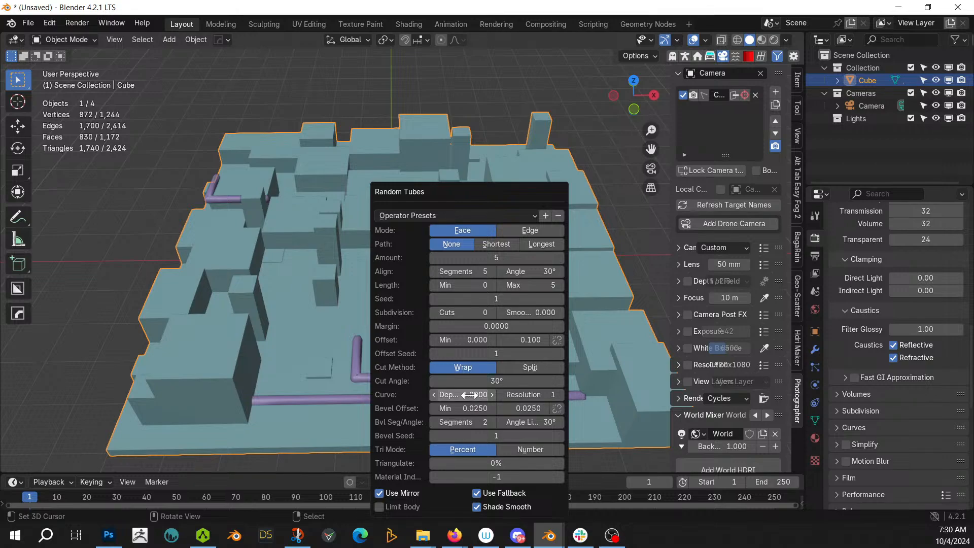
{"action": "mouse_move", "coordinate": [276, 329]}
{"action": "middle_mouse_down"}
{"action": "mouse_move", "coordinate": [257, 296]}
{"action": "mouse_move", "coordinate": [269, 280]}
{"action": "mouse_move", "coordinate": [252, 330]}
{"action": "mouse_move", "coordinate": [269, 335]}
{"action": "middle_mouse_up"}
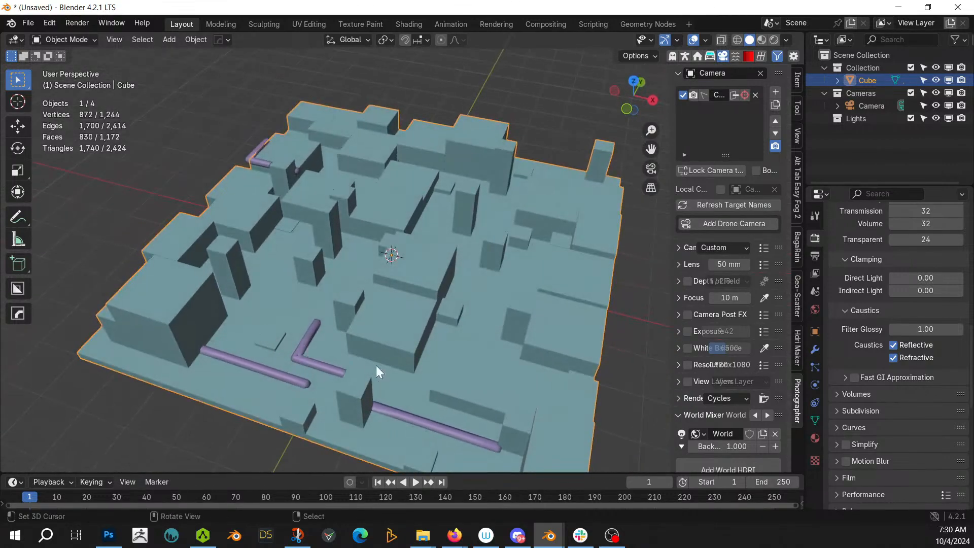
Set the Random Tubes offset range to a minimum of 2 and a maximum of 10
{"action": "key", "text": "F9"}
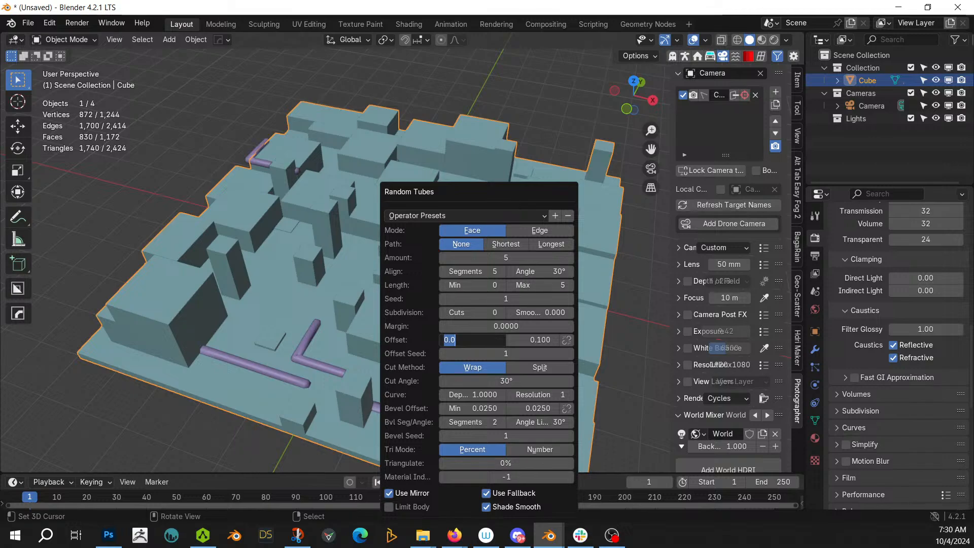
{"action": "key", "text": "Return"}
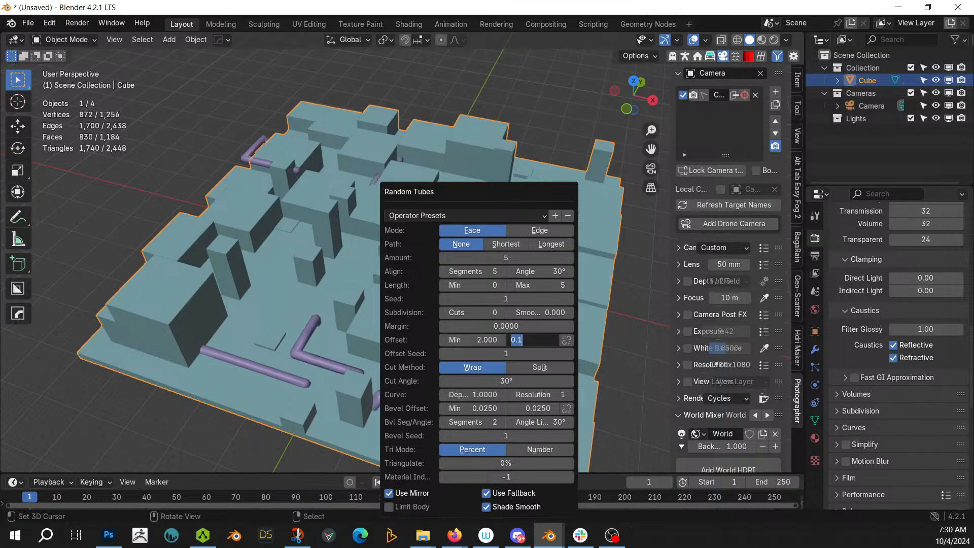
{"action": "type", "text": "2"}
{"action": "key", "text": "Return"}
Set the Random Tubes align angle to 90°
{"action": "middle_click_drag", "start_coordinate": [304, 258], "coordinate": [210, 296]}
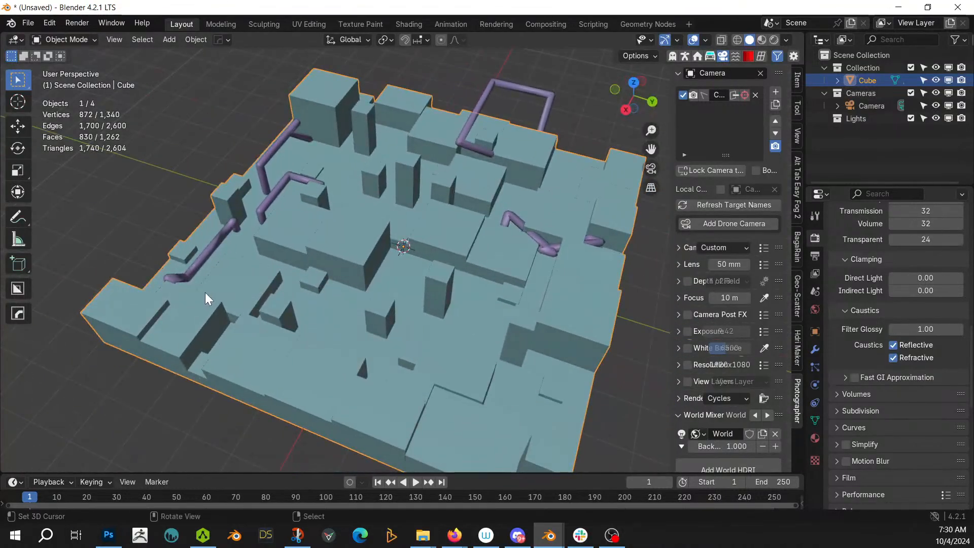
{"action": "key", "text": "F9"}
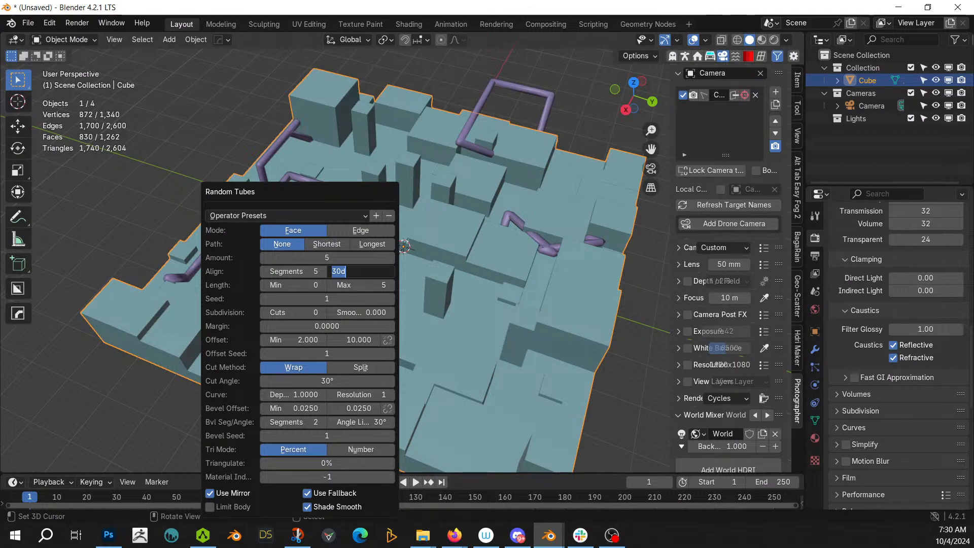
{"action": "key", "text": "Return"}
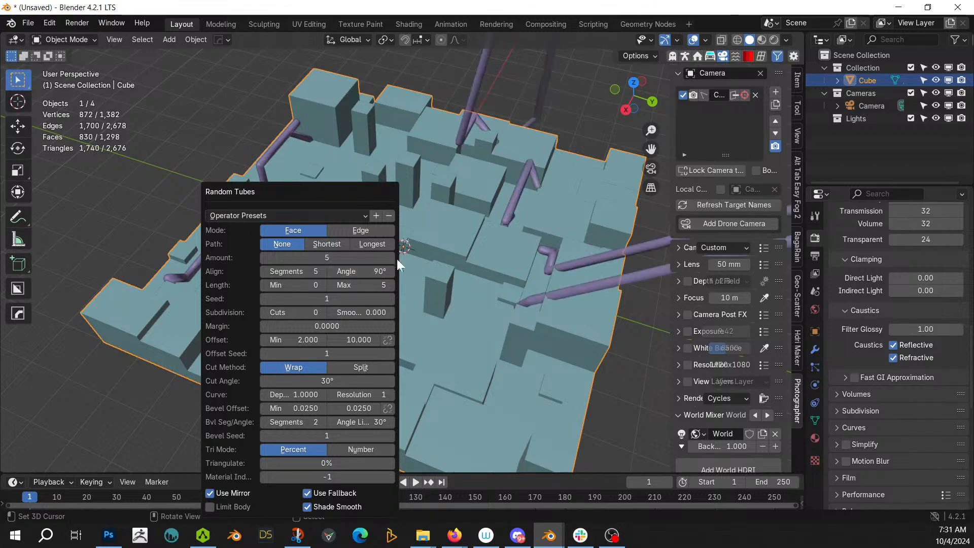
Change the Random Tubes path option to Longest
{"action": "scroll", "coordinate": [482, 324], "scroll_direction": "down", "scroll_amount": 5}
{"action": "scroll", "coordinate": [483, 324], "scroll_direction": "up", "scroll_amount": 3}
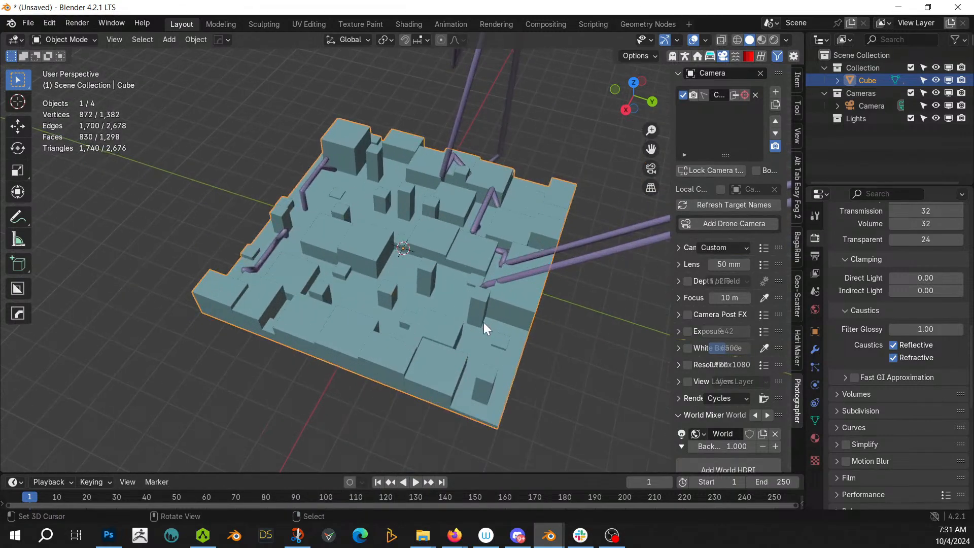
{"action": "middle_click_drag", "start_coordinate": [483, 322], "coordinate": [346, 303]}
{"action": "key", "text": "F9"}
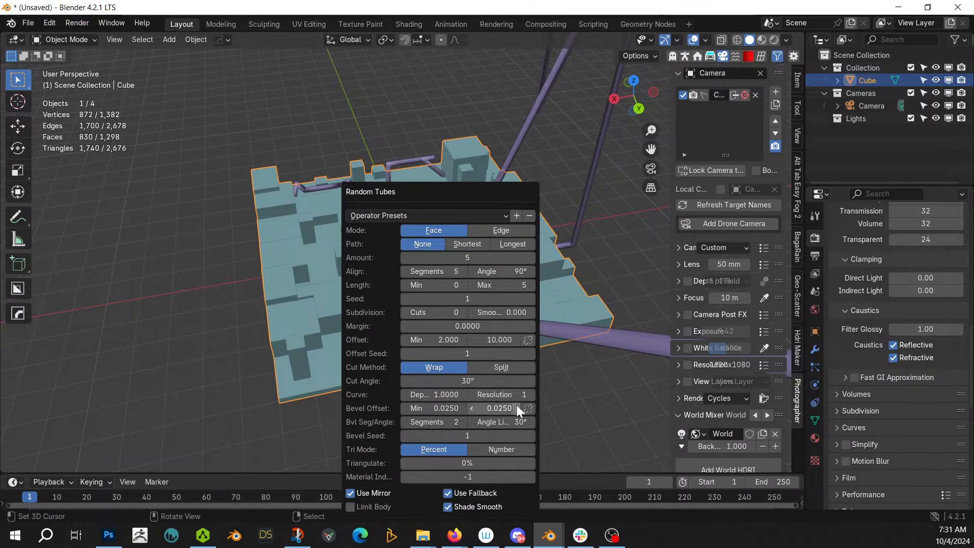
{"action": "left_click", "coordinate": [509, 244]}
Set both the minimum and maximum bevel offset of the Random Tubes to 0
{"action": "middle_click_drag", "start_coordinate": [252, 334], "coordinate": [315, 324]}
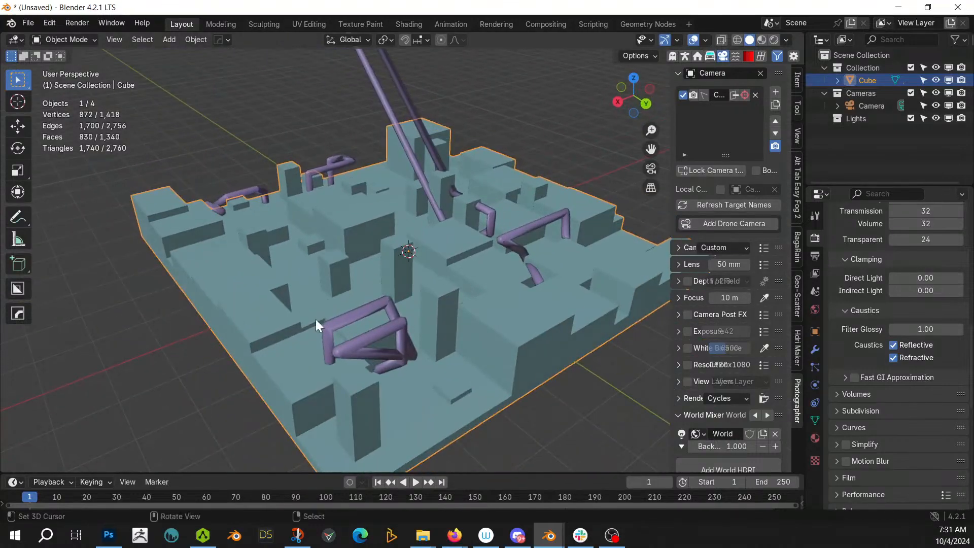
{"action": "key", "text": "F9"}
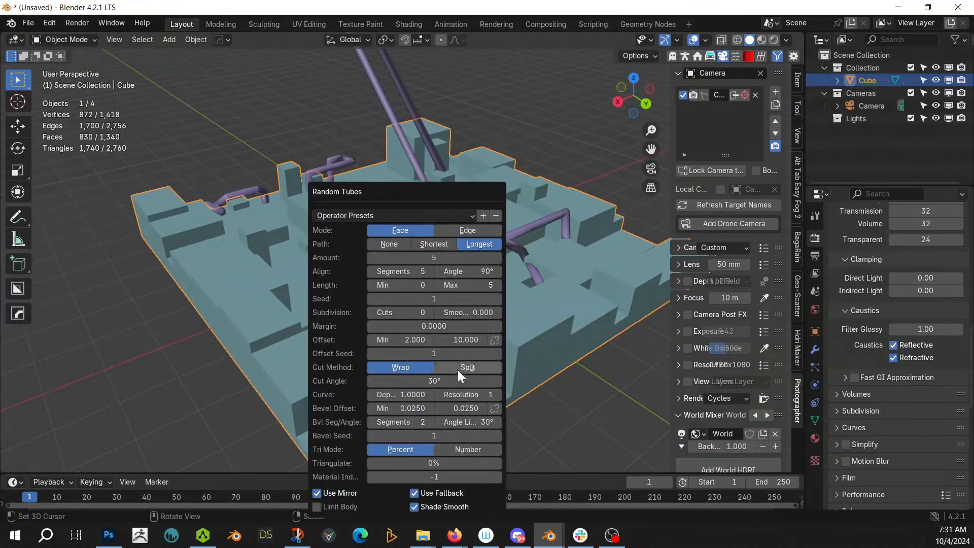
{"action": "left_click_drag", "start_coordinate": [412, 189], "coordinate": [205, 108]}
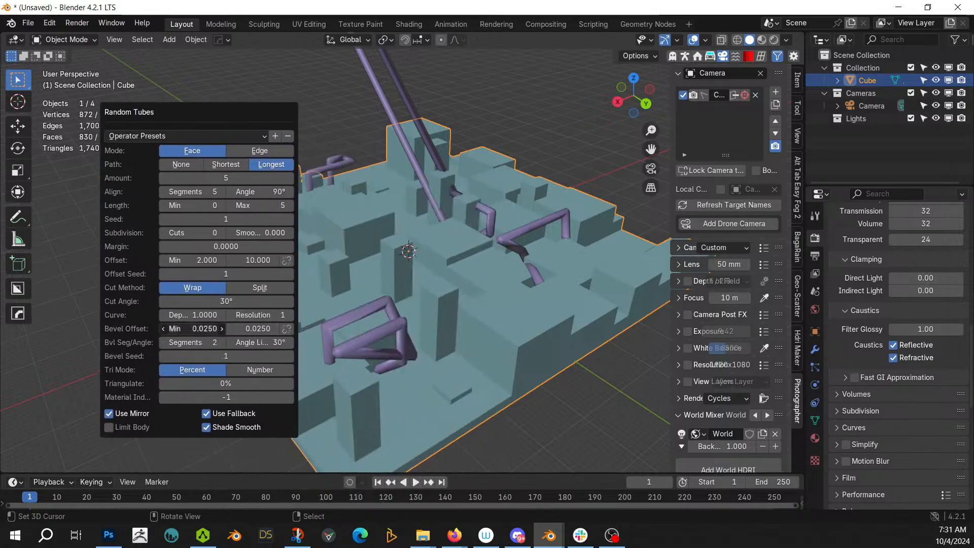
{"action": "key", "text": "Return"}
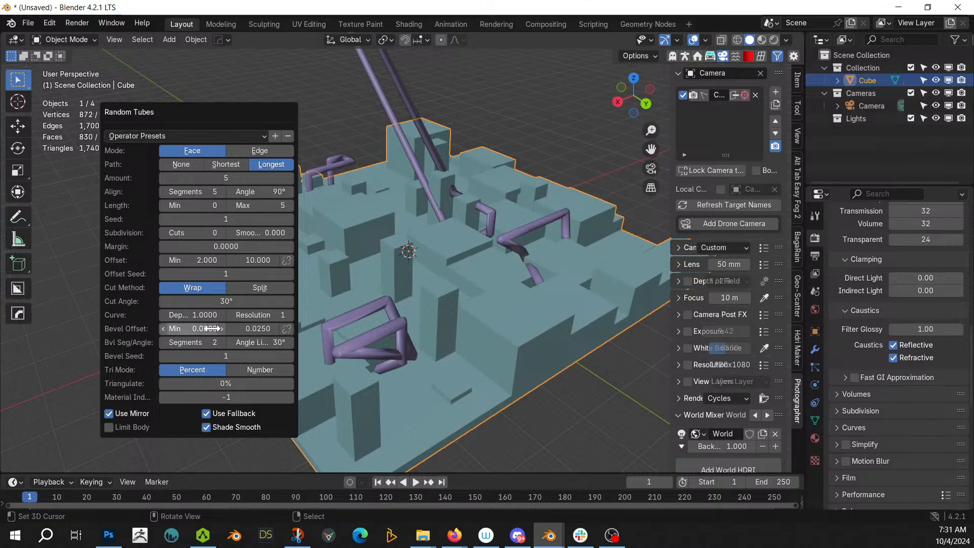
{"action": "left_click", "coordinate": [268, 331]}
{"action": "type", "text": "0"}
{"action": "key", "text": "Return"}
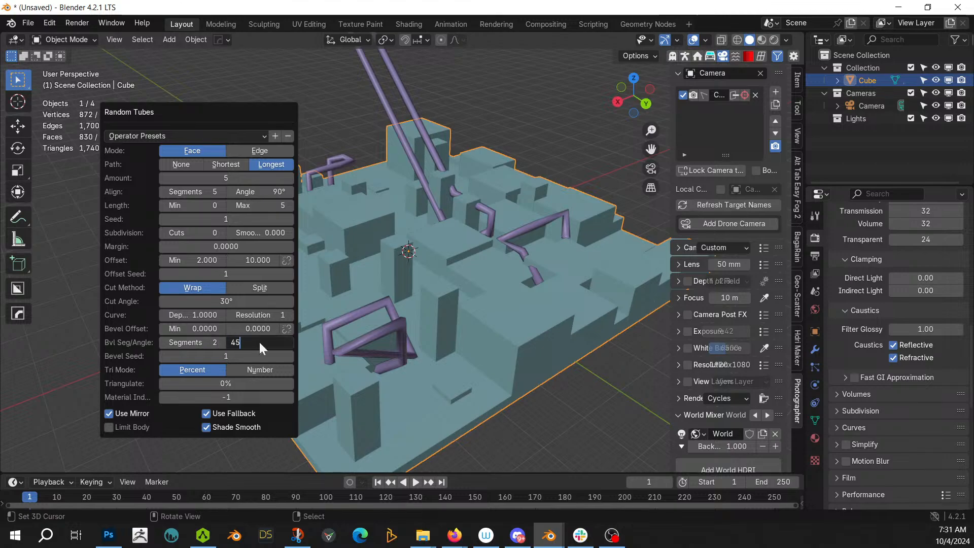
Set the tube bevel to 3 segments with an angle limit of 45°
{"action": "left_click", "coordinate": [260, 343]}
{"action": "type", "text": "45"}
{"action": "key", "text": "Return"}
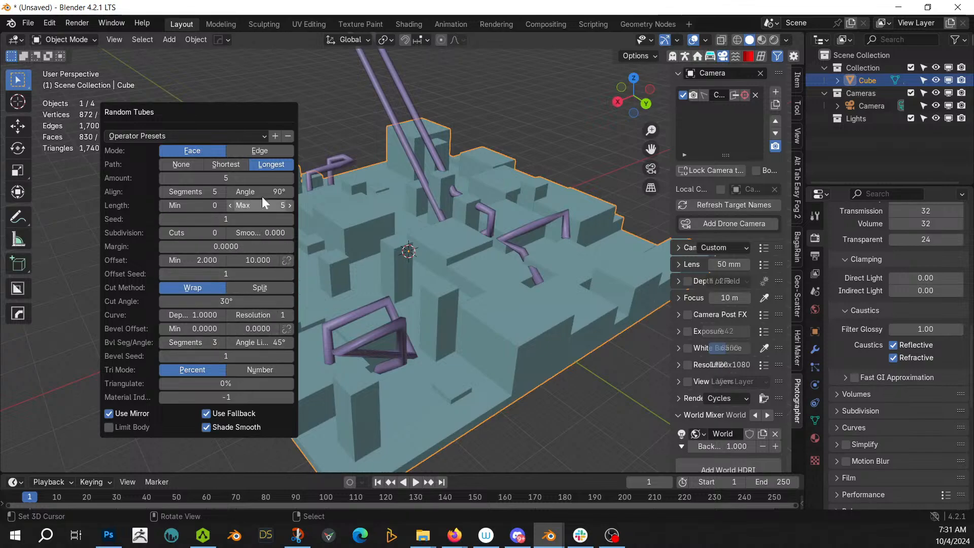
Raise the Random Tubes amount to 8 and set the maximum offset to 5
{"action": "left_click", "coordinate": [289, 178]}
{"action": "left_click", "coordinate": [289, 177]}
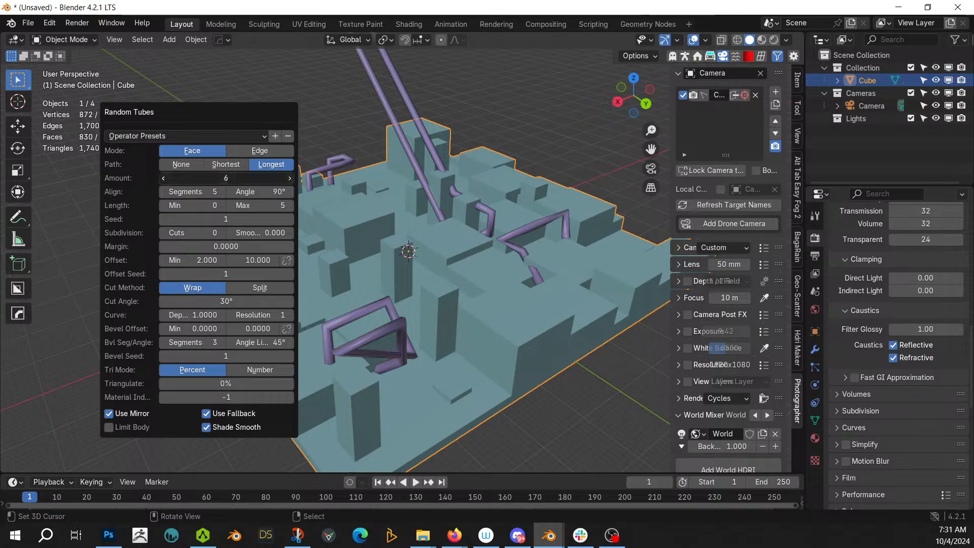
{"action": "left_click", "coordinate": [288, 178]}
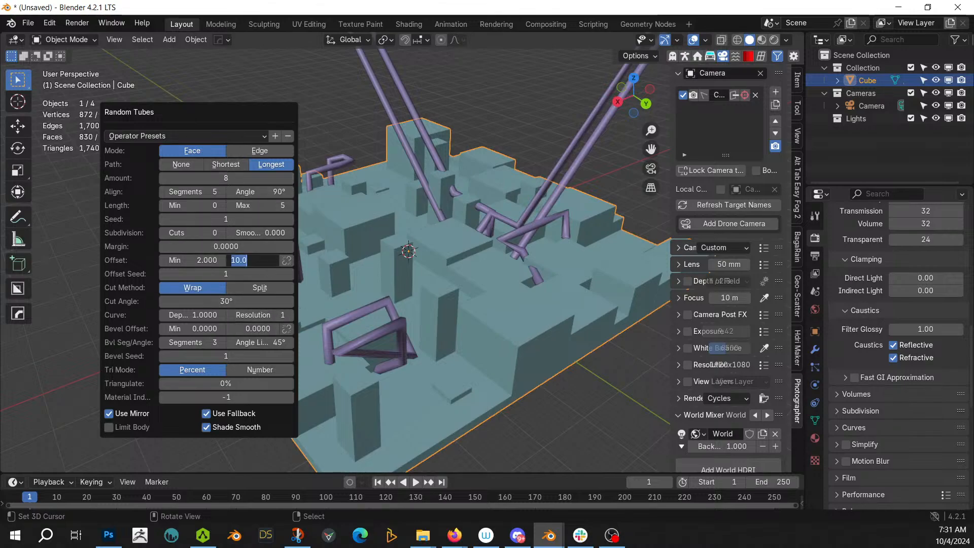
{"action": "key", "text": "Return"}
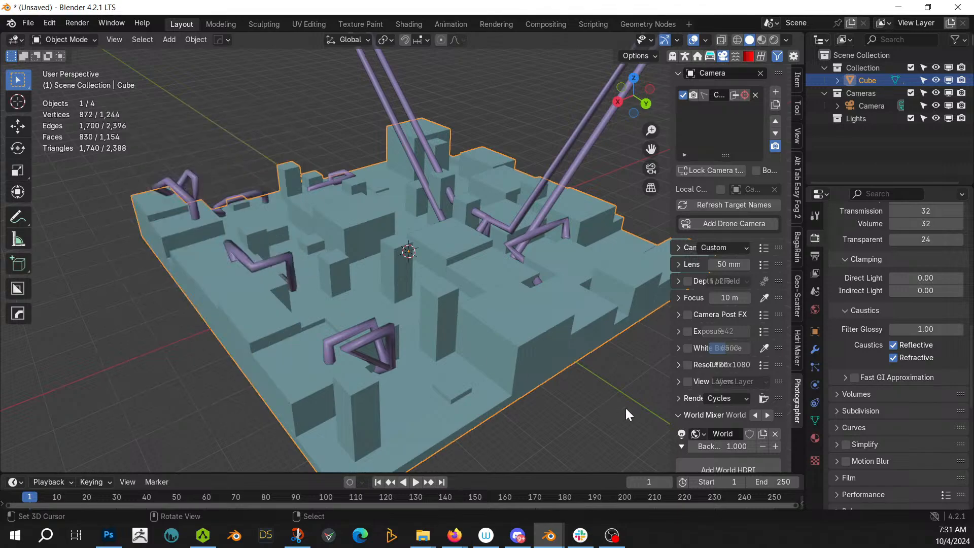
Undo the generated tubes and put the block mesh in Edit Mode
{"action": "right_click", "coordinate": [624, 407]}
{"action": "middle_click_drag", "start_coordinate": [528, 382], "coordinate": [531, 391]}
{"action": "left_click", "coordinate": [531, 391]}
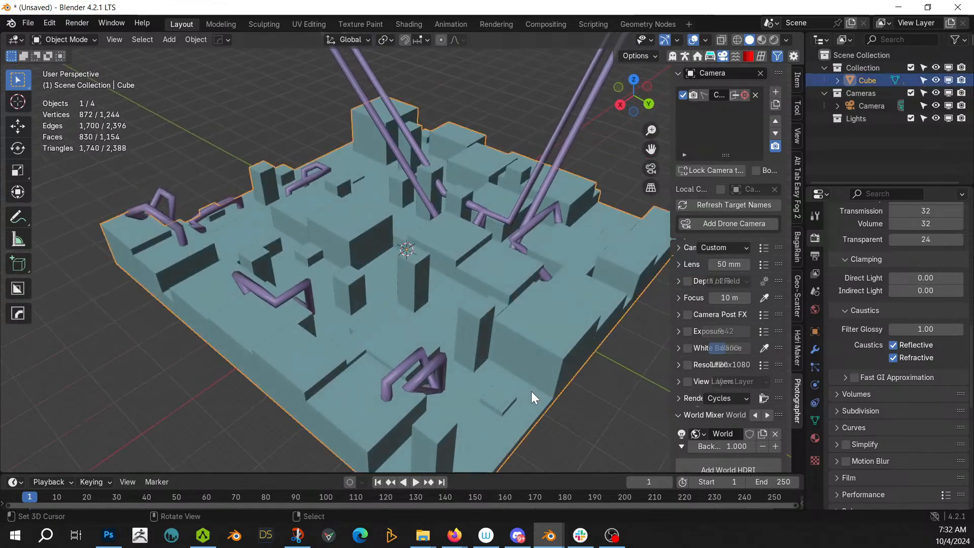
{"action": "key", "text": "Tab"}
{"action": "key", "text": "a"}
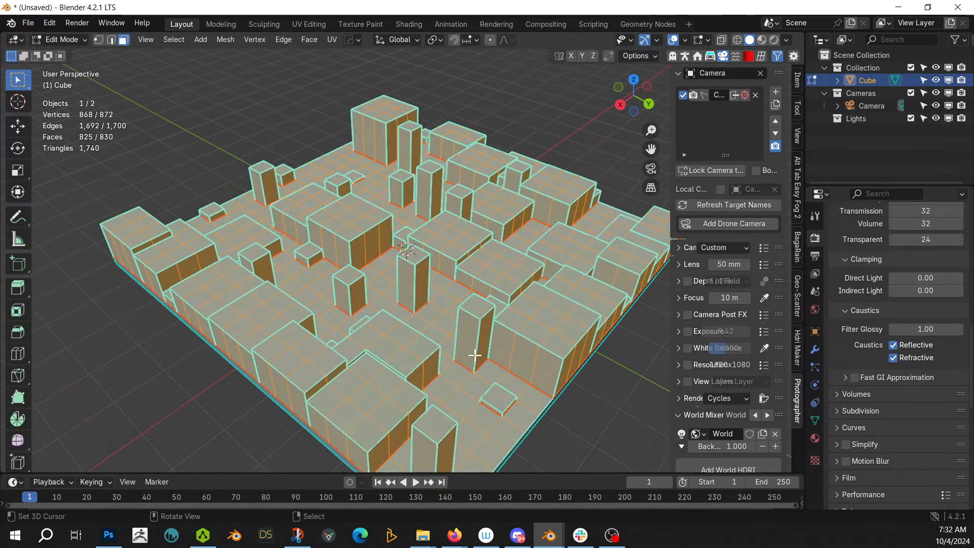
{"action": "middle_click_drag", "start_coordinate": [474, 354], "coordinate": [404, 355]}
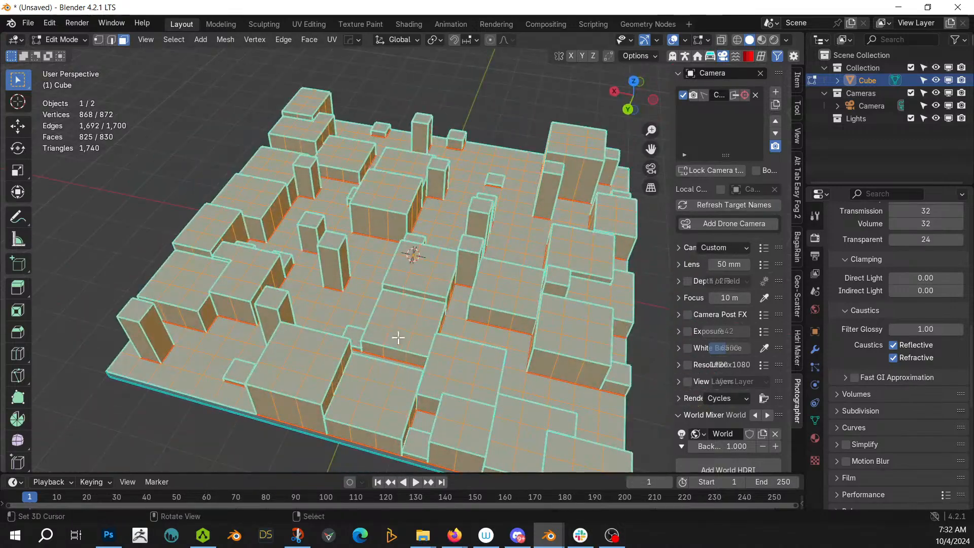
Select one top face of a block, extend the selection to similar faces, and return to Object Mode
{"action": "left_click", "coordinate": [398, 338]}
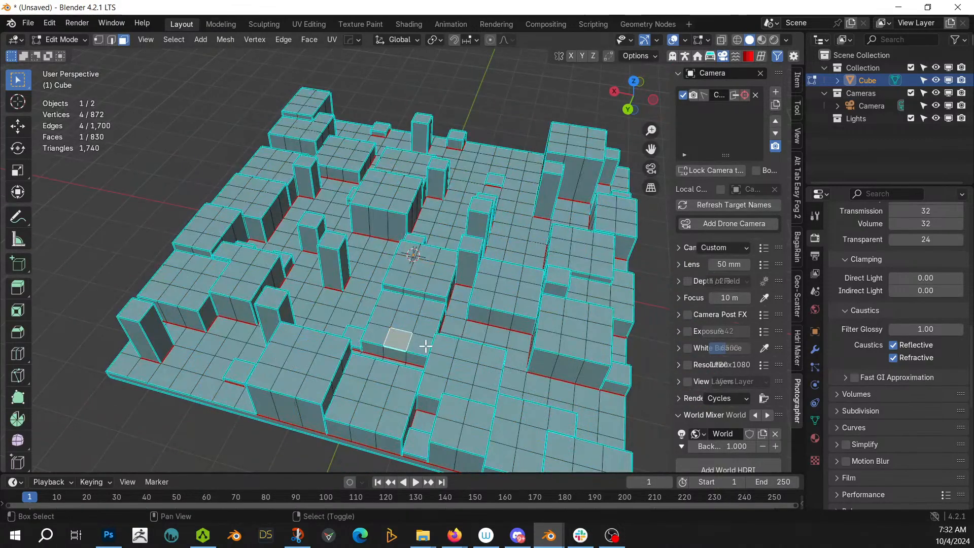
{"action": "key", "text": "shift+g"}
{"action": "left_click", "coordinate": [417, 342]}
{"action": "mouse_move", "coordinate": [417, 343]}
{"action": "middle_mouse_down"}
{"action": "mouse_move", "coordinate": [441, 353]}
{"action": "mouse_move", "coordinate": [457, 345]}
{"action": "mouse_move", "coordinate": [418, 330]}
{"action": "middle_mouse_up"}
{"action": "key", "text": "Tab"}
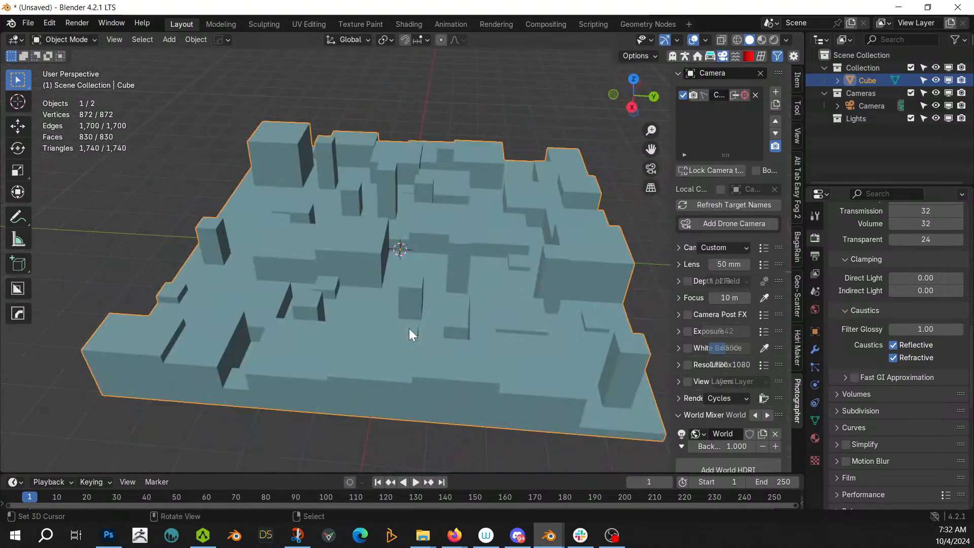
Generate Random Tubes again from the new face selection with an amount of 9
{"action": "key", "text": "shift+alt+r"}
{"action": "left_click", "coordinate": [409, 329]}
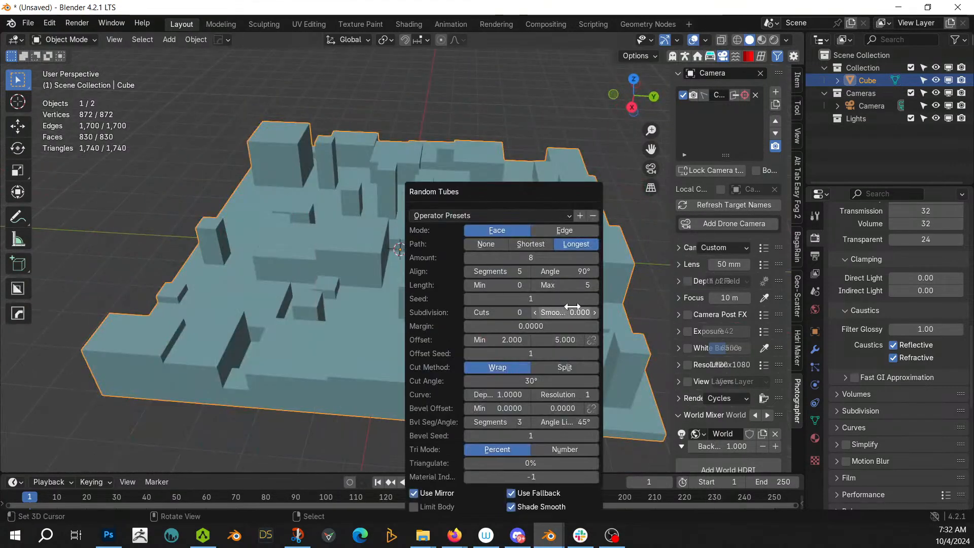
{"action": "left_click", "coordinate": [595, 258]}
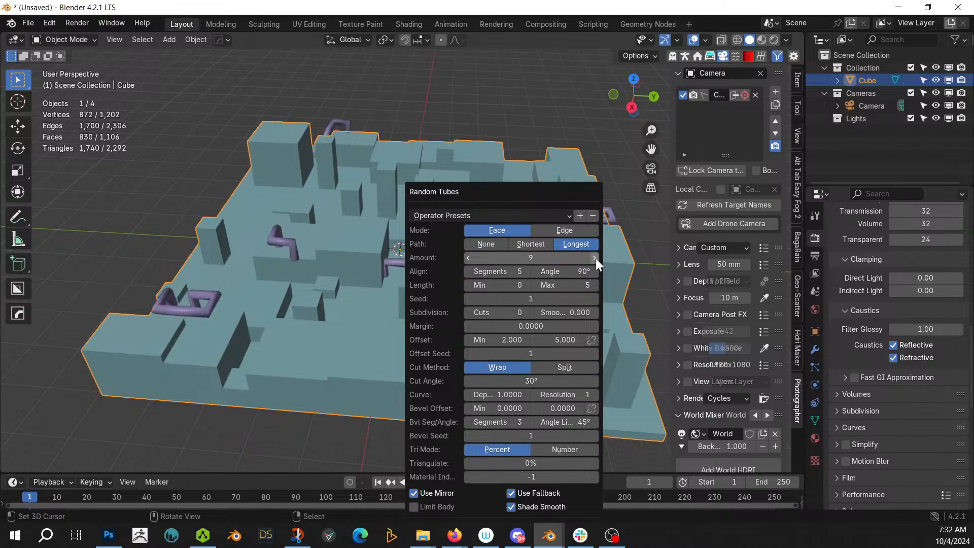
Set both the minimum and maximum bevel offset of the tubes to 0.25
{"action": "middle_click_drag", "start_coordinate": [262, 289], "coordinate": [222, 315]}
{"action": "key", "text": "F9"}
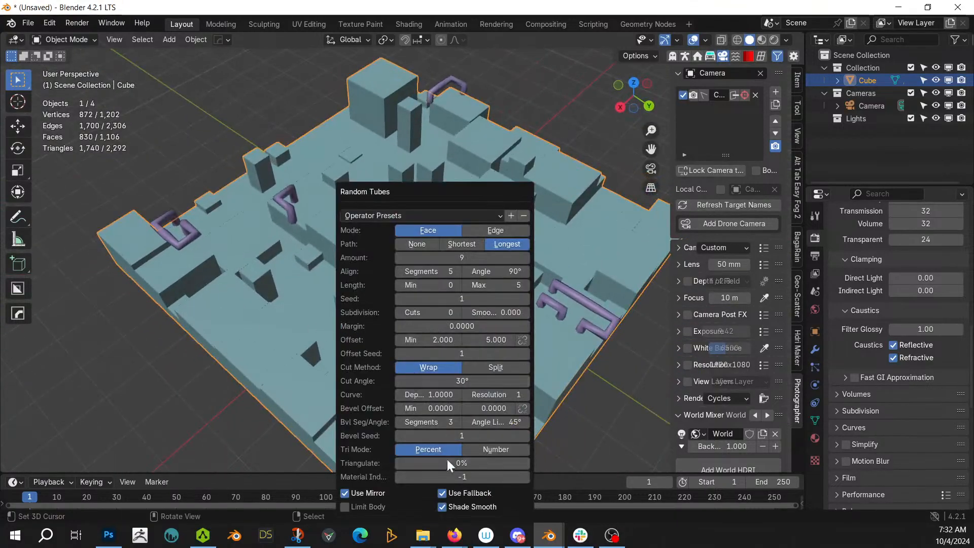
{"action": "left_click", "coordinate": [429, 408]}
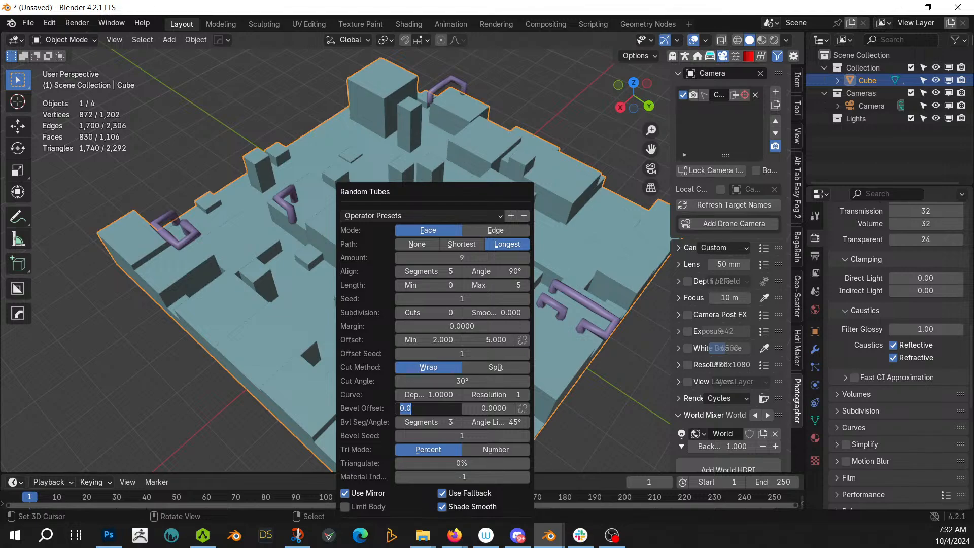
{"action": "type", "text": ".25"}
{"action": "key", "text": "Tab"}
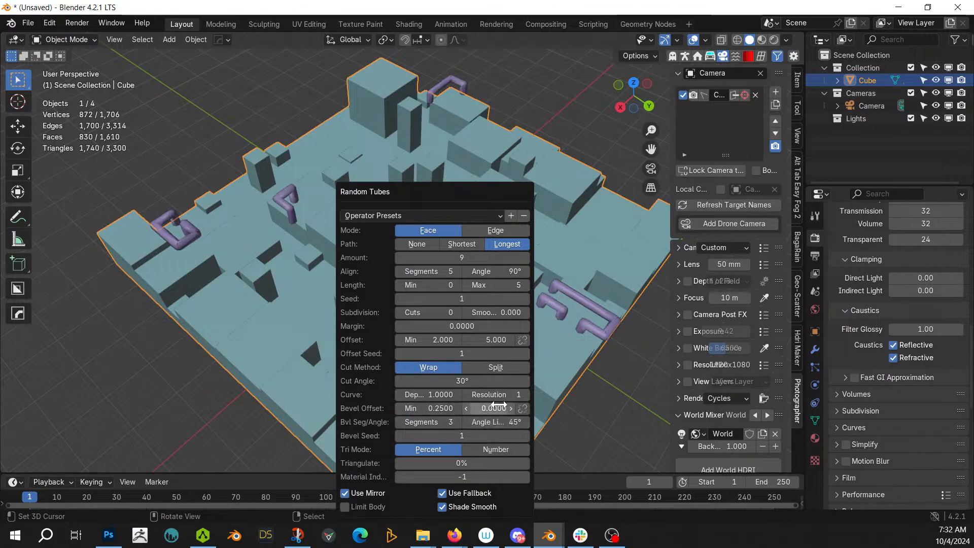
{"action": "type", "text": ".25"}
{"action": "key", "text": "Return"}
Set the Random Tubes margin to 0.5
{"action": "left_click_drag", "start_coordinate": [462, 326], "coordinate": [472, 326]}
{"action": "left_click", "coordinate": [462, 326]}
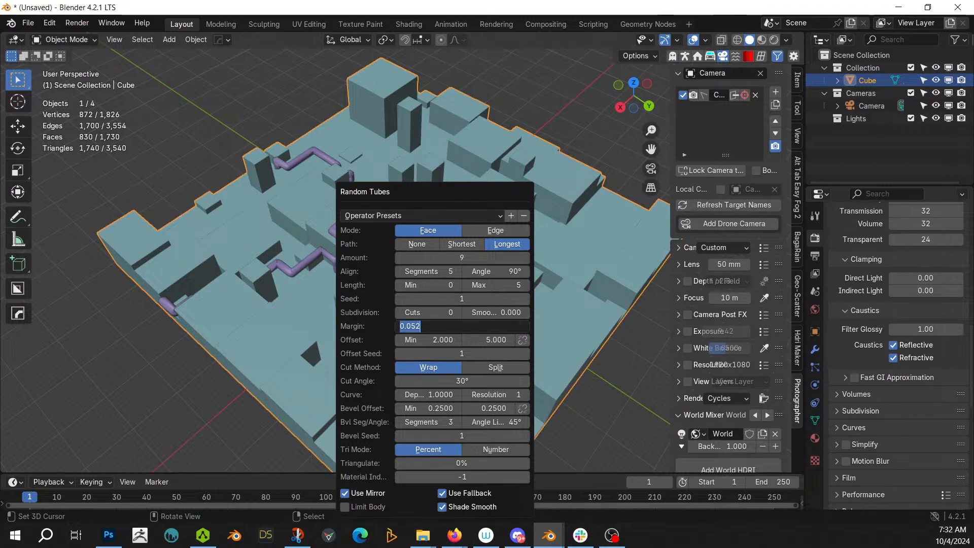
{"action": "key", "text": "Return"}
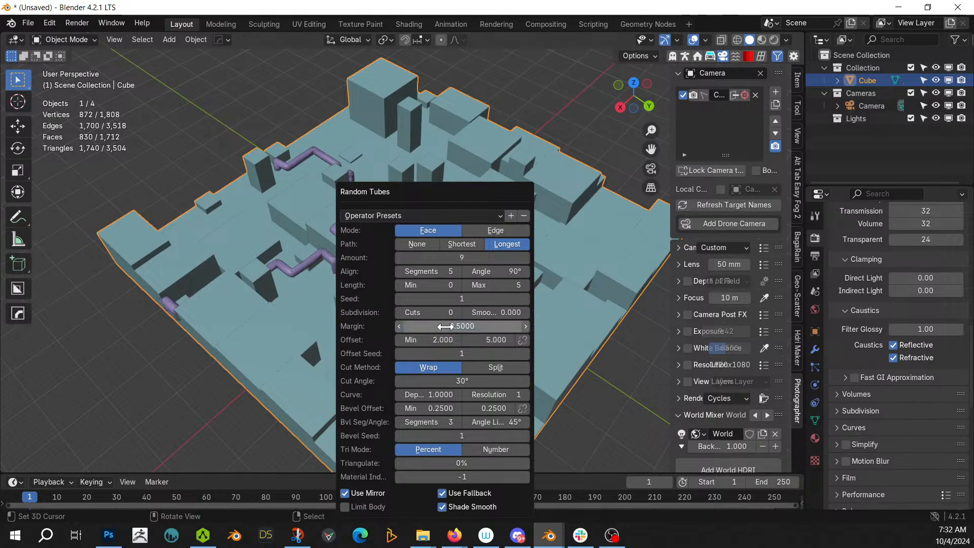
Set the Random Tubes margin to 1
{"action": "middle_click_drag", "start_coordinate": [159, 284], "coordinate": [215, 286]}
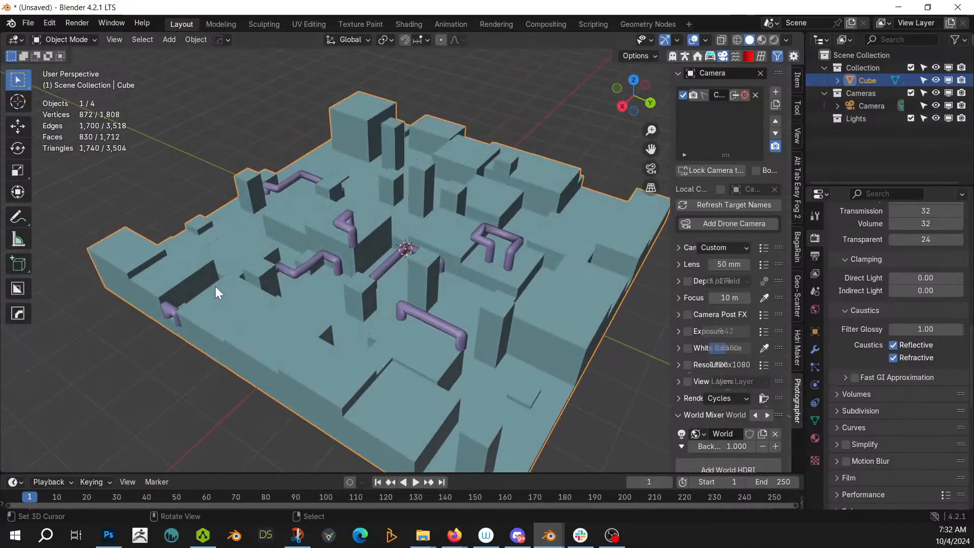
{"action": "key", "text": "F9"}
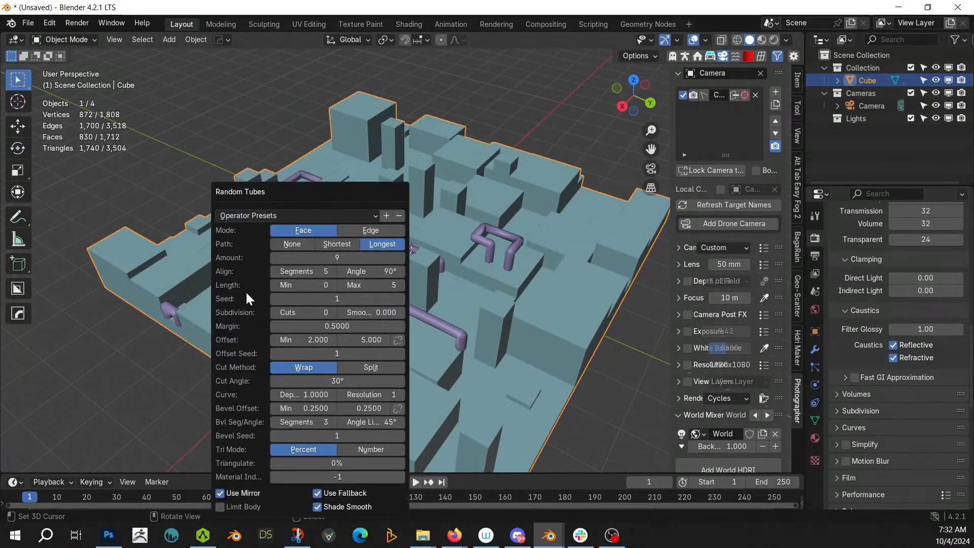
{"action": "left_click", "coordinate": [345, 326]}
{"action": "type", "text": "1"}
{"action": "key", "text": "Return"}
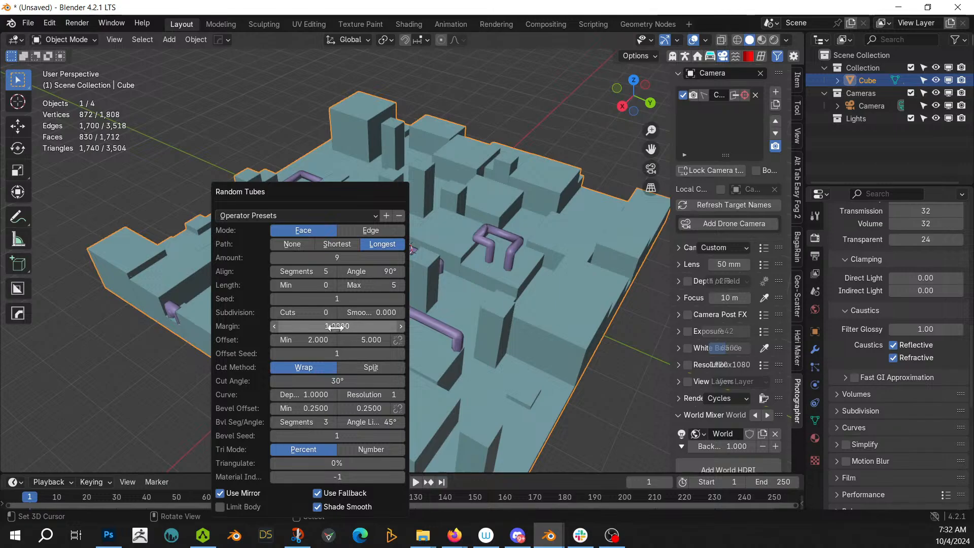
Set the amount of Random Tubes to 25
{"action": "middle_click_drag", "start_coordinate": [428, 287], "coordinate": [363, 282]}
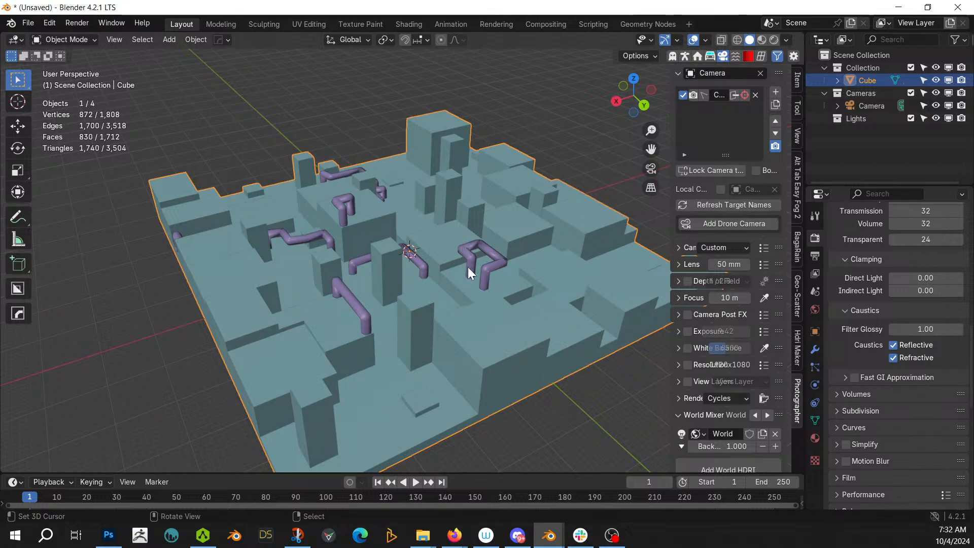
{"action": "middle_click_drag", "start_coordinate": [468, 266], "coordinate": [401, 307]}
{"action": "key", "text": "F9"}
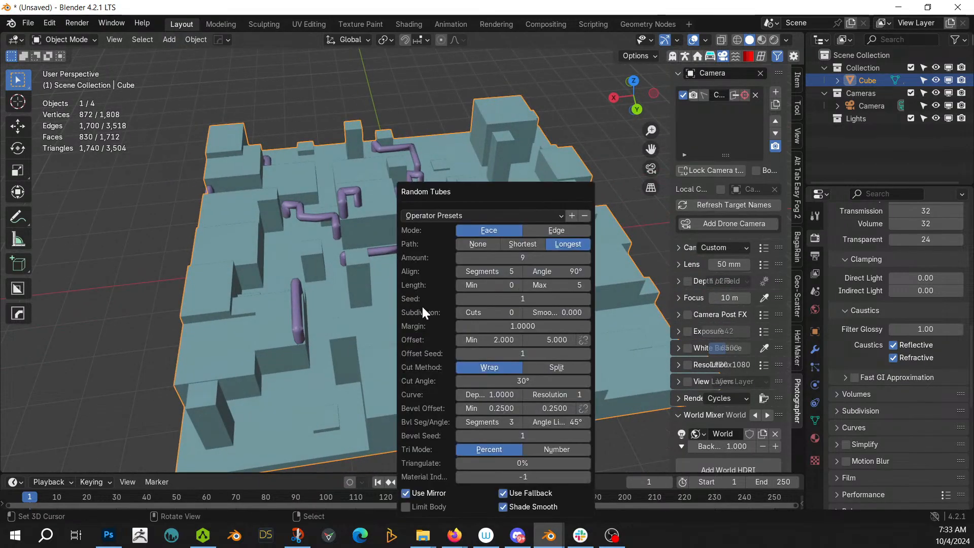
{"action": "left_click", "coordinate": [525, 258]}
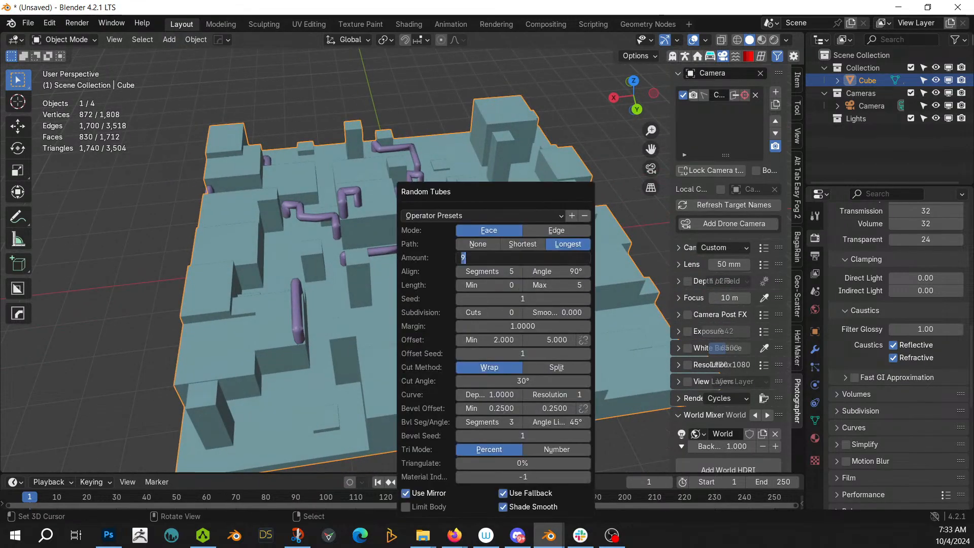
{"action": "type", "text": "25"}
{"action": "key", "text": "Return"}
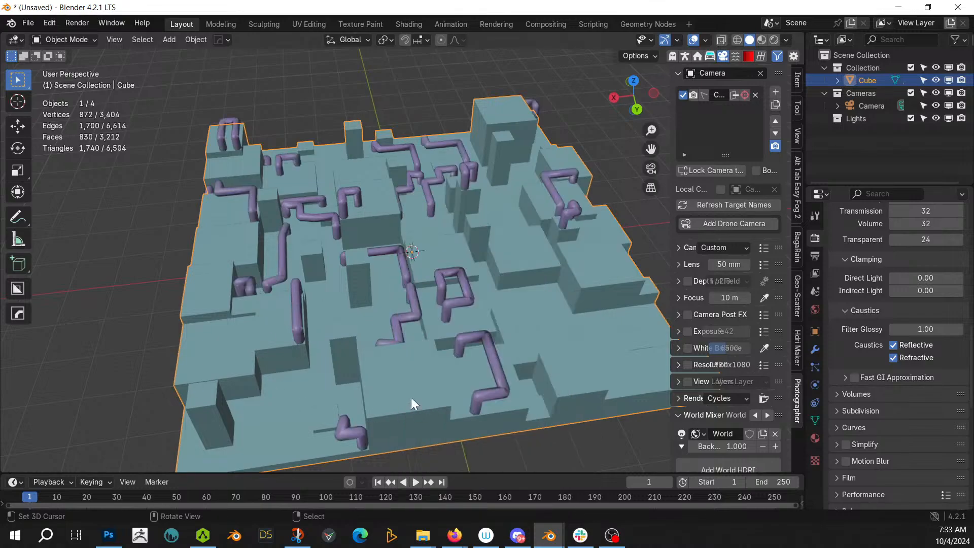
Set the amount of Random Tubes to 50
{"action": "middle_click_drag", "start_coordinate": [411, 397], "coordinate": [793, 382]}
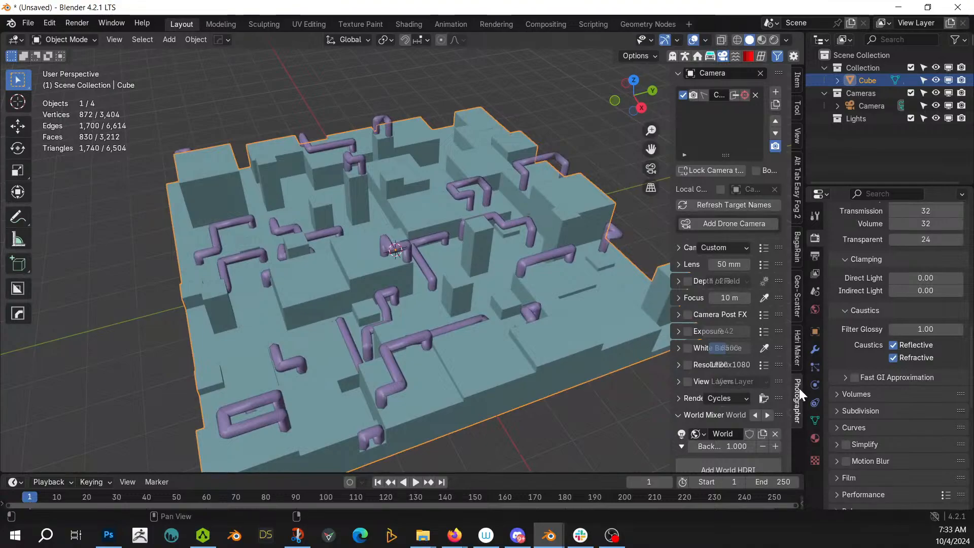
{"action": "key", "text": "F9"}
{"action": "double_click", "coordinate": [897, 257]}
{"action": "type", "text": "5"}
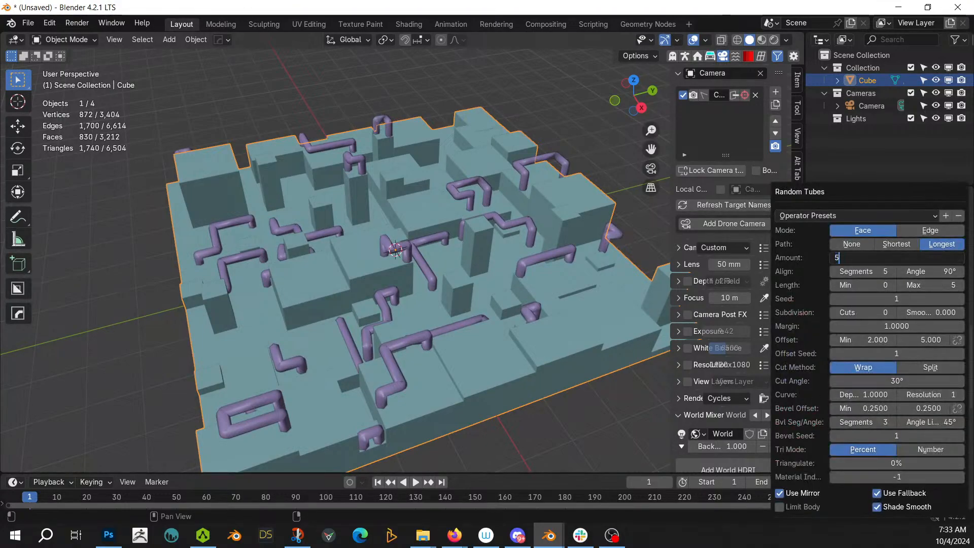
{"action": "type", "text": "0"}
{"action": "key", "text": "Return"}
{"action": "middle_click_drag", "start_coordinate": [494, 262], "coordinate": [213, 308]}
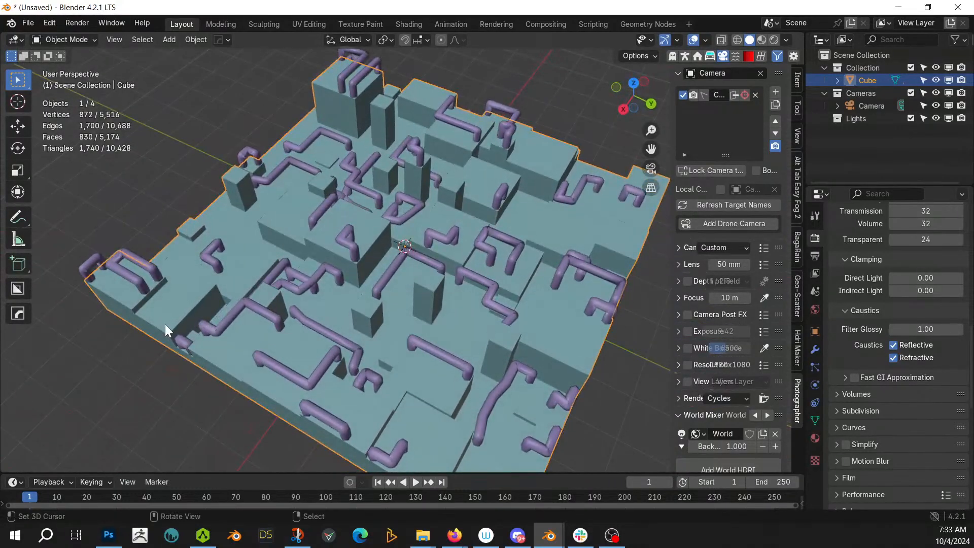
Set the Random Tubes margin to 1.5
{"action": "key", "text": "F9"}
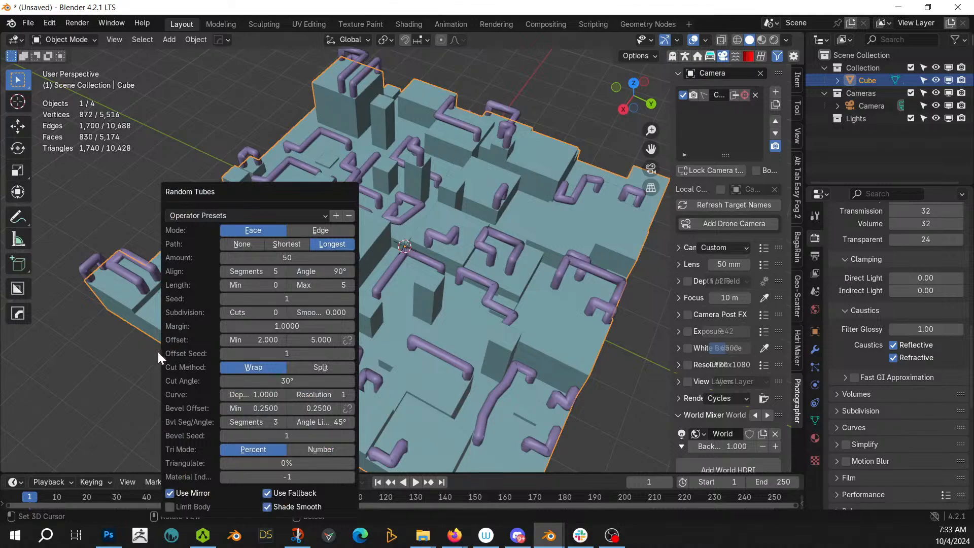
{"action": "left_click", "coordinate": [286, 325]}
{"action": "key", "text": "Return"}
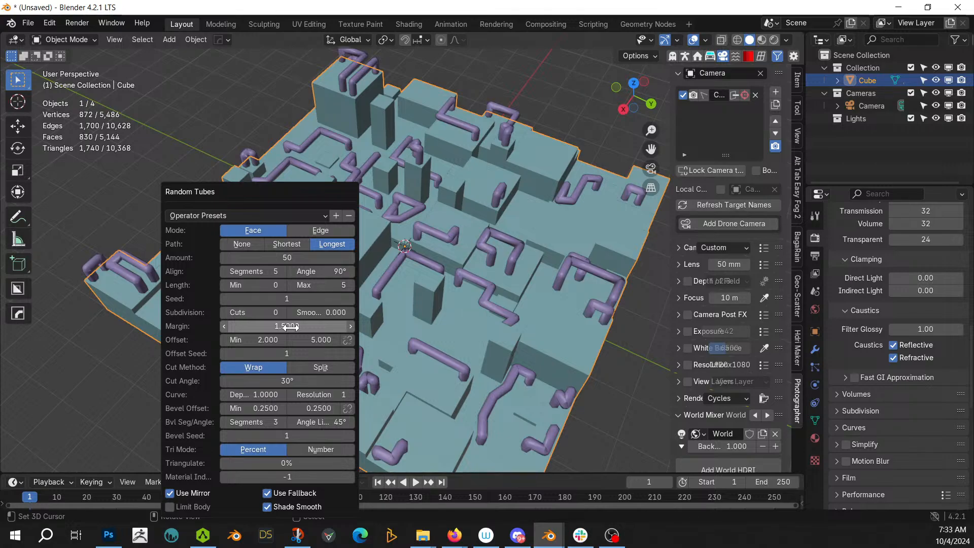
{"action": "middle_click_drag", "start_coordinate": [323, 247], "coordinate": [243, 224]}
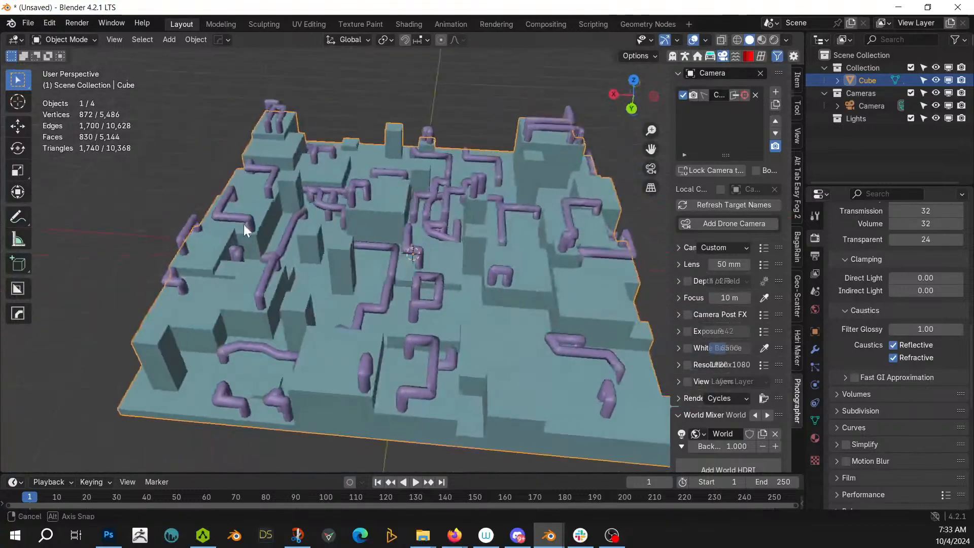
{"action": "scroll", "coordinate": [244, 224], "scroll_direction": "up", "scroll_amount": 3}
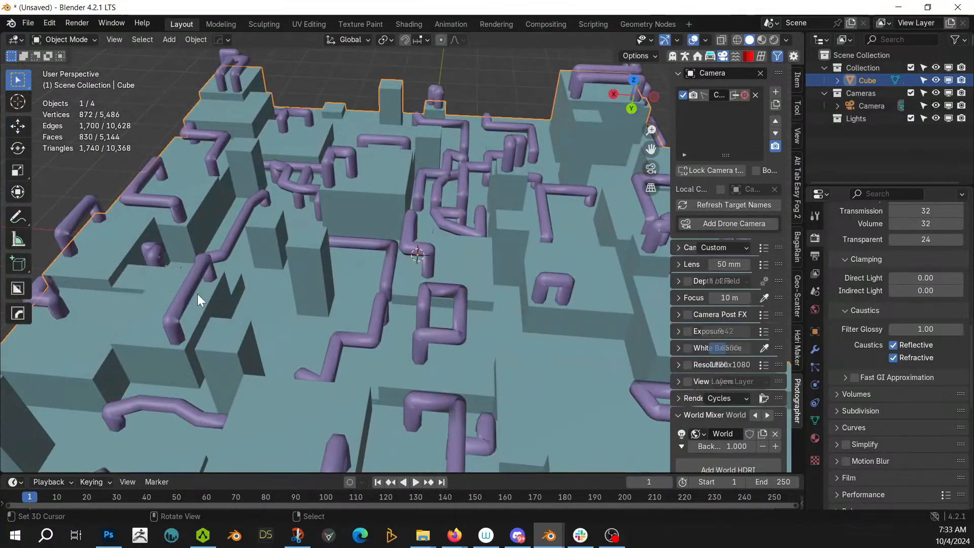
Start saving the file under a new name and create the folder "241004-1 Livestream Damaged Landscape" in 000 2024 Paintings
{"action": "left_click", "coordinate": [28, 23]}
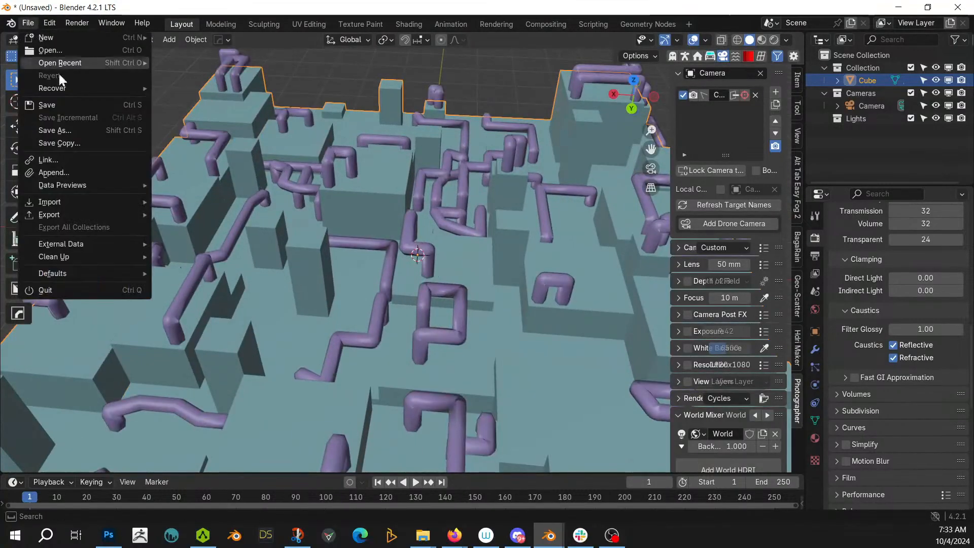
{"action": "left_click", "coordinate": [72, 130]}
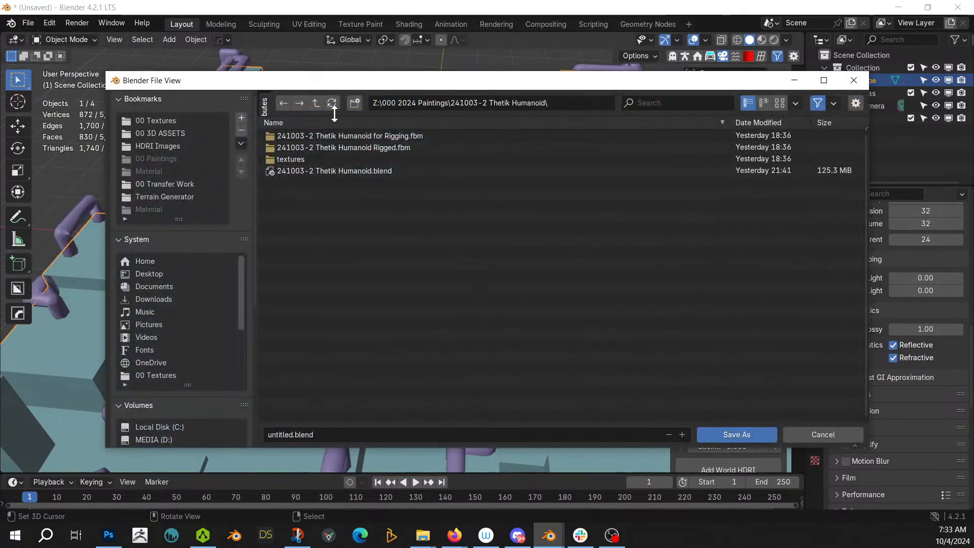
{"action": "left_click", "coordinate": [316, 103]}
{"action": "left_click", "coordinate": [355, 103]}
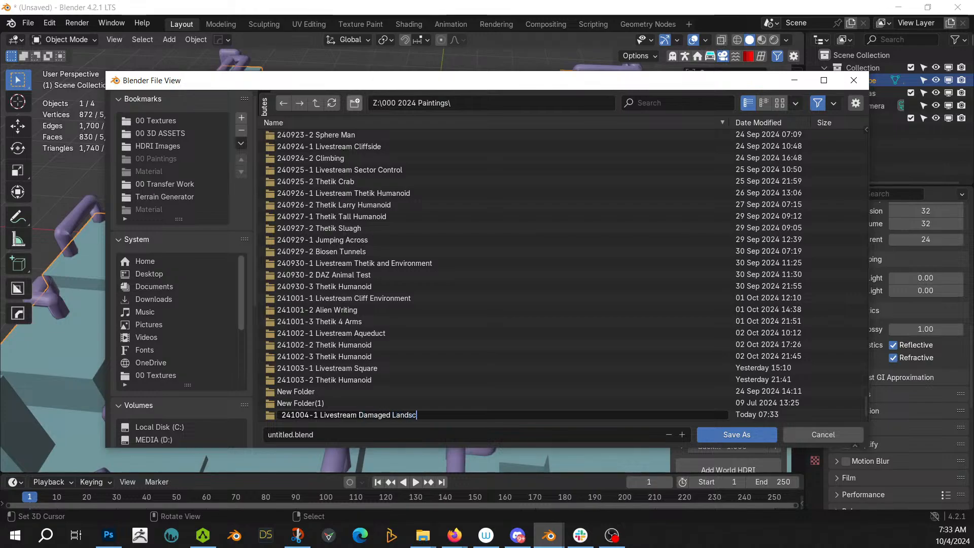
{"action": "key", "text": "Return"}
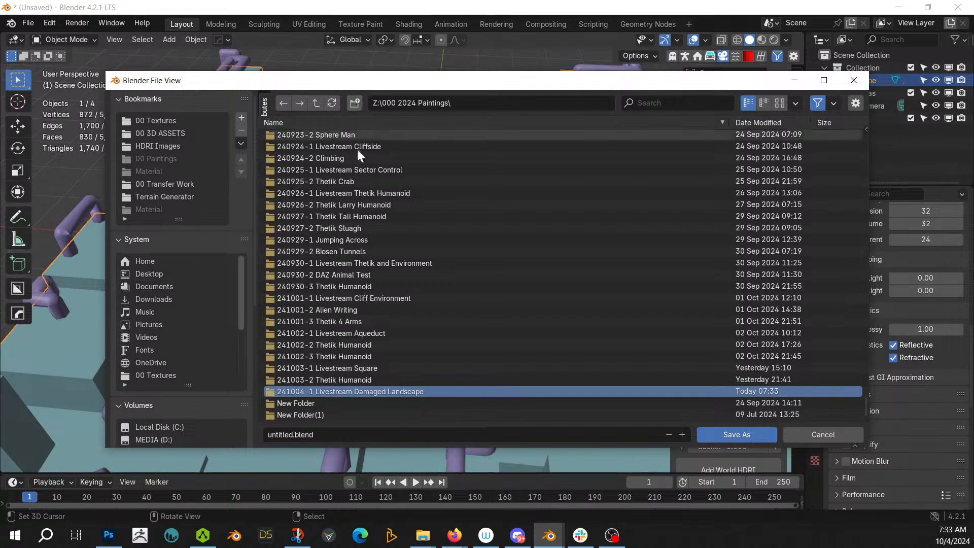
Save the file as "241004-1 Livestream Damaged Landscape" inside the new folder of the same name
{"action": "double_click", "coordinate": [364, 389]}
{"action": "left_click", "coordinate": [303, 436]}
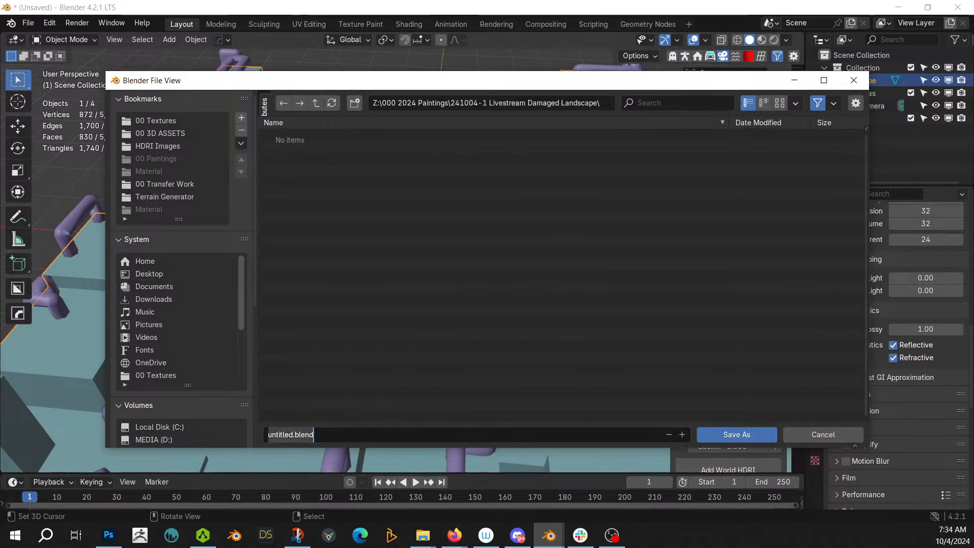
{"action": "type", "text": "241004-1 Livestream Damaged Landscape"}
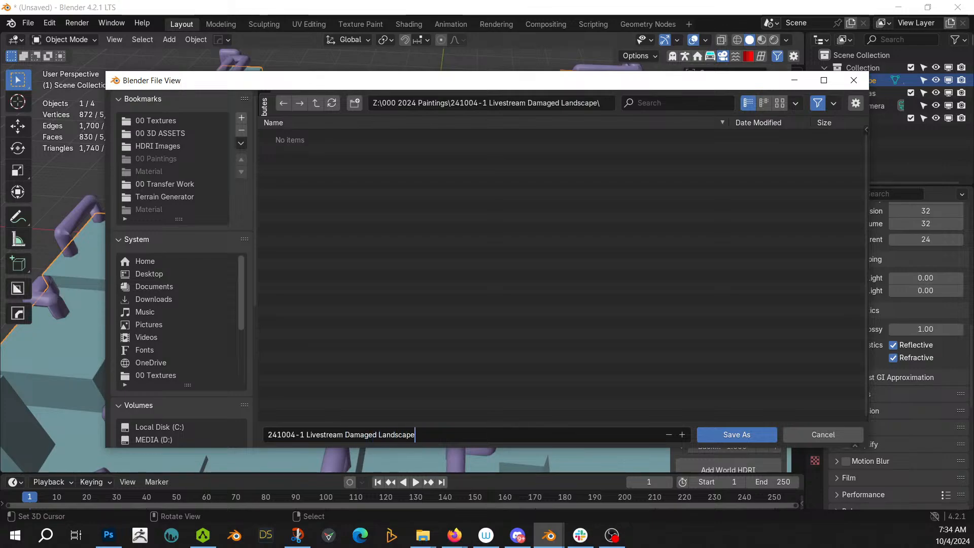
{"action": "key", "text": "Return"}
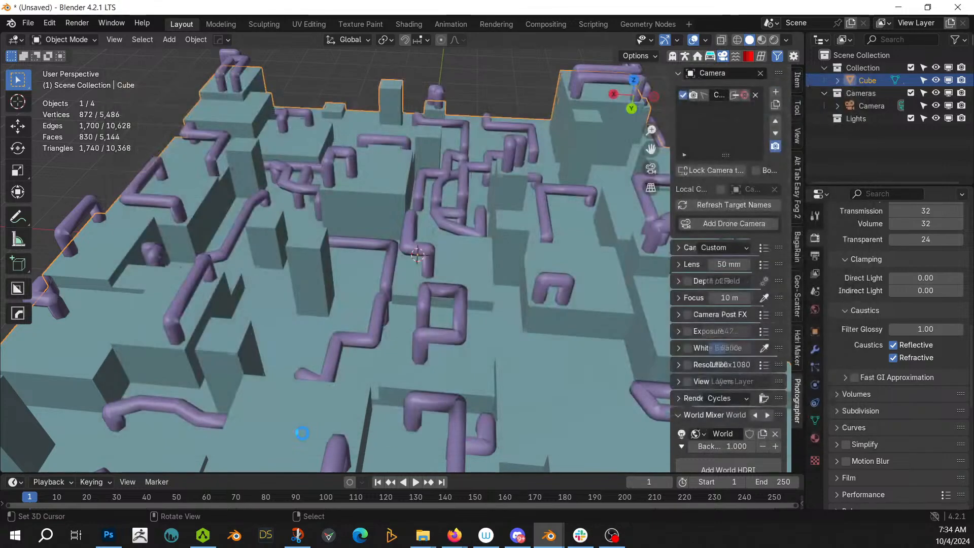
Add Random Flow Flanges/Couplings to the random tubes, limited to the caps and with the Custom type
{"action": "left_click", "coordinate": [458, 336], "text": "shift"}
{"action": "middle_click_drag", "start_coordinate": [457, 336], "coordinate": [503, 315]}
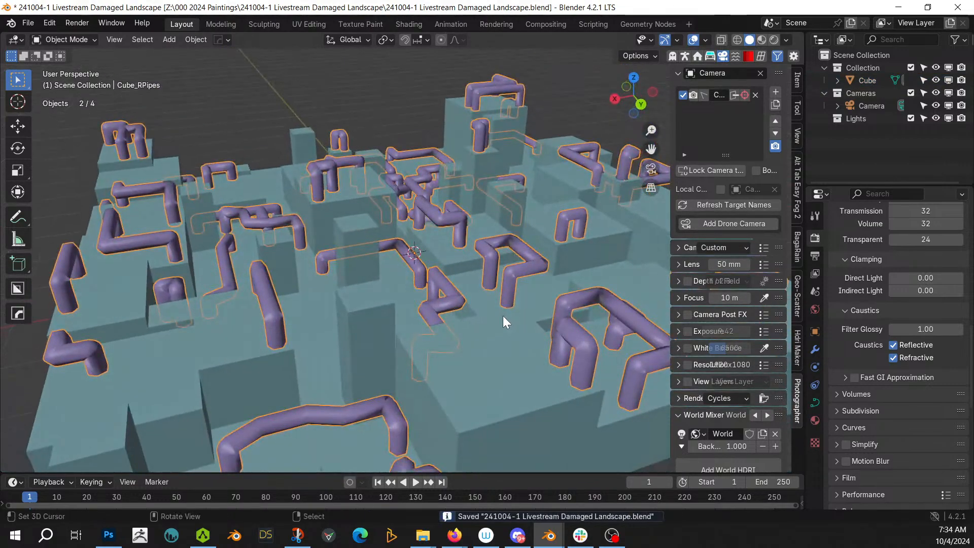
{"action": "key", "text": "shift+q"}
{"action": "mouse_move", "coordinate": [482, 400]}
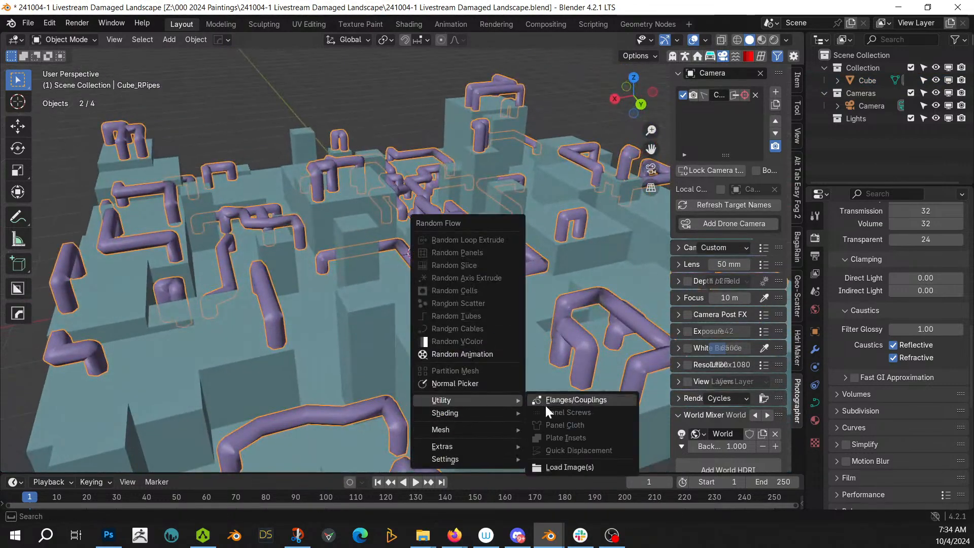
{"action": "left_click", "coordinate": [556, 400]}
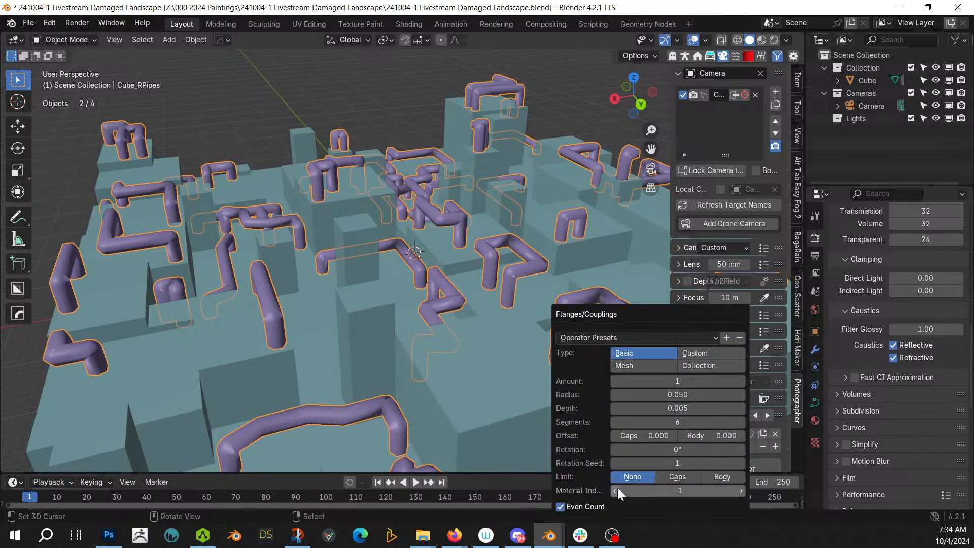
{"action": "left_click", "coordinate": [689, 475]}
{"action": "left_click", "coordinate": [706, 351]}
Choose flange05_caps as the imported mesh for the cap flanges
{"action": "left_click", "coordinate": [672, 379]}
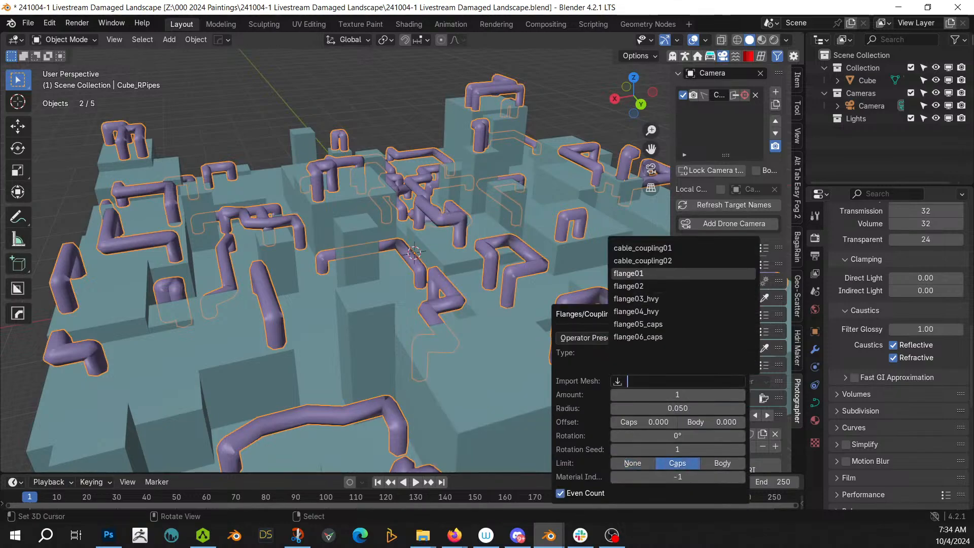
{"action": "key", "text": "Down"}
{"action": "key", "text": "Down"}
{"action": "key", "text": "Down"}
{"action": "key", "text": "Down"}
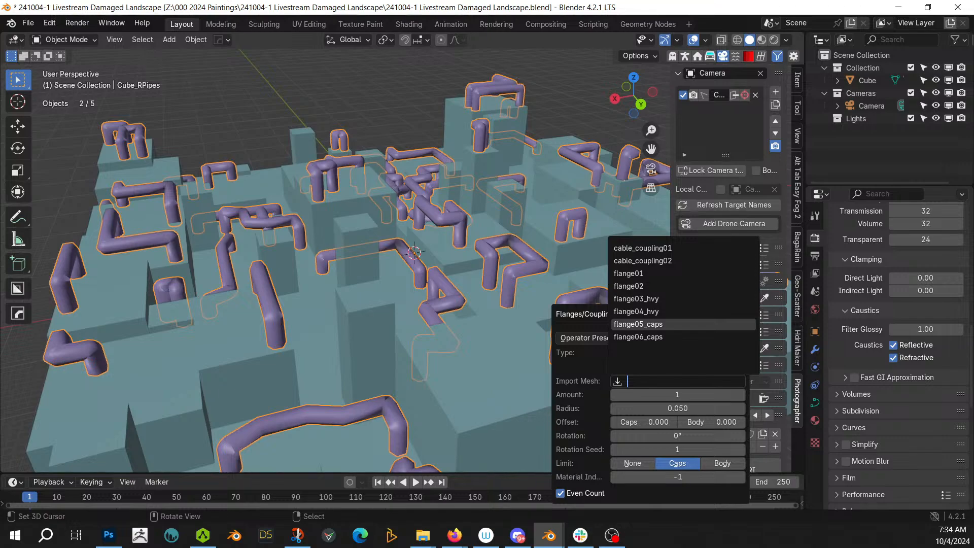
{"action": "left_click", "coordinate": [663, 325]}
Set the radius of the cap flanges to 1.5
{"action": "left_click", "coordinate": [667, 409]}
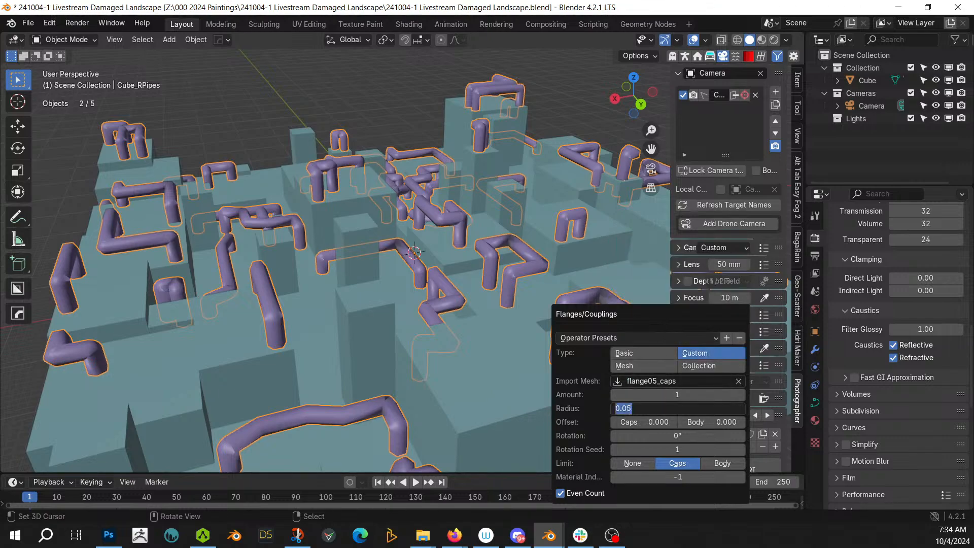
{"action": "key", "text": "Return"}
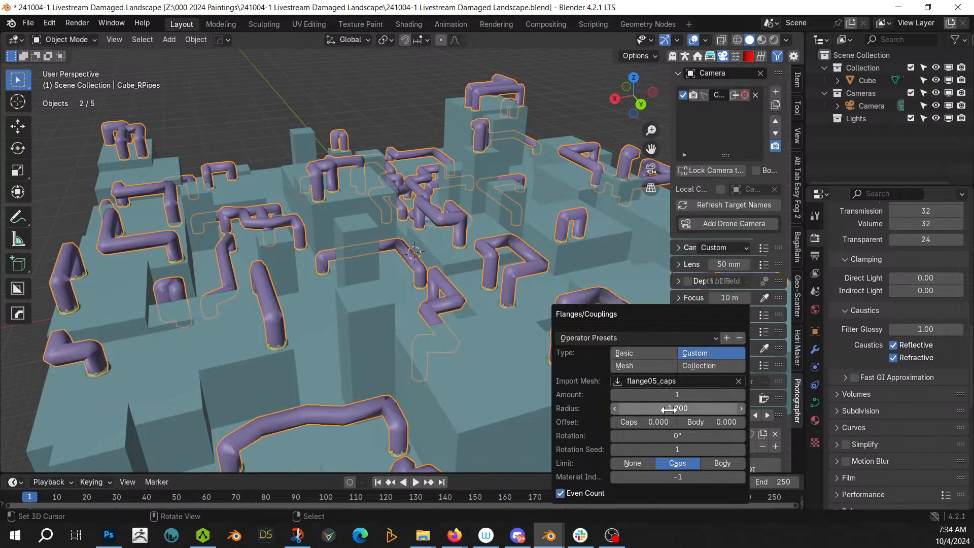
{"action": "left_click", "coordinate": [668, 409]}
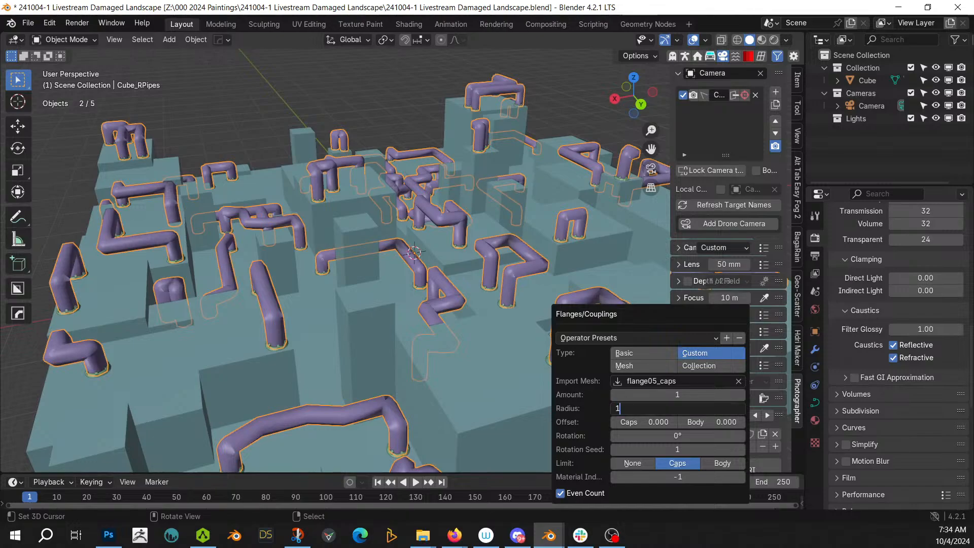
{"action": "key", "text": "Return"}
{"action": "middle_click_drag", "start_coordinate": [431, 372], "coordinate": [228, 393]}
{"action": "scroll", "coordinate": [244, 408], "scroll_direction": "up", "scroll_amount": 1}
Add a second set of Flanges/Couplings to the tubes, limited to the body and using the flange04_hvy mesh
{"action": "right_click", "coordinate": [449, 349]}
{"action": "mouse_move", "coordinate": [449, 348]}
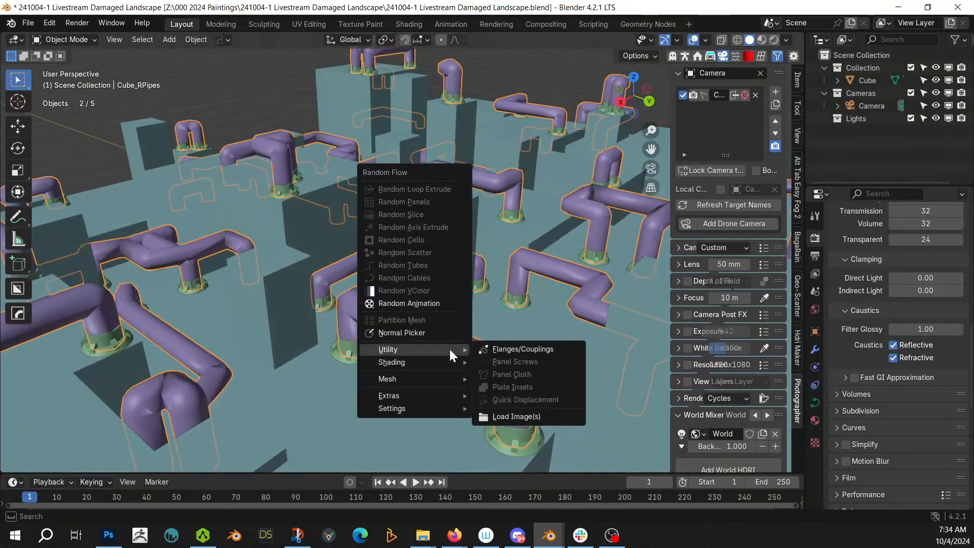
{"action": "left_click", "coordinate": [524, 351]}
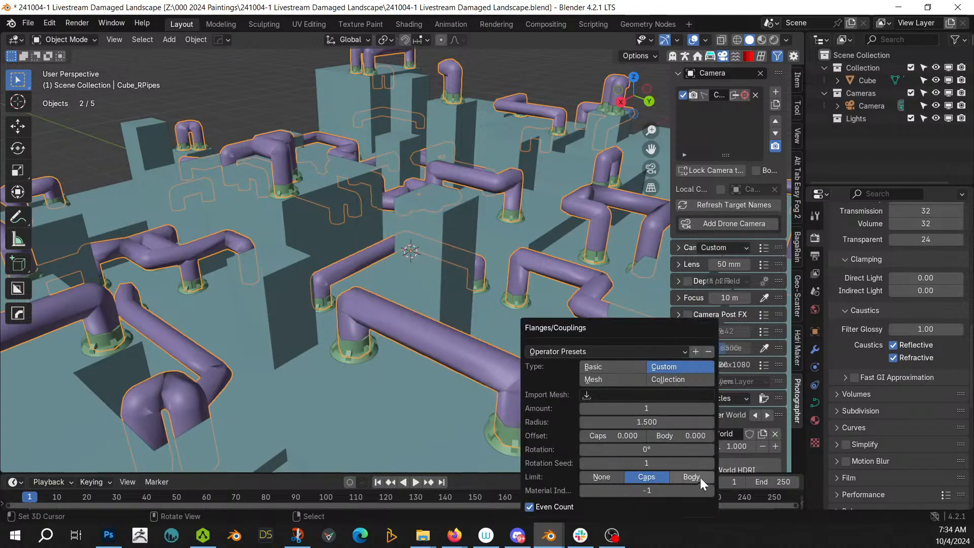
{"action": "left_click", "coordinate": [700, 477]}
{"action": "left_click", "coordinate": [617, 395]}
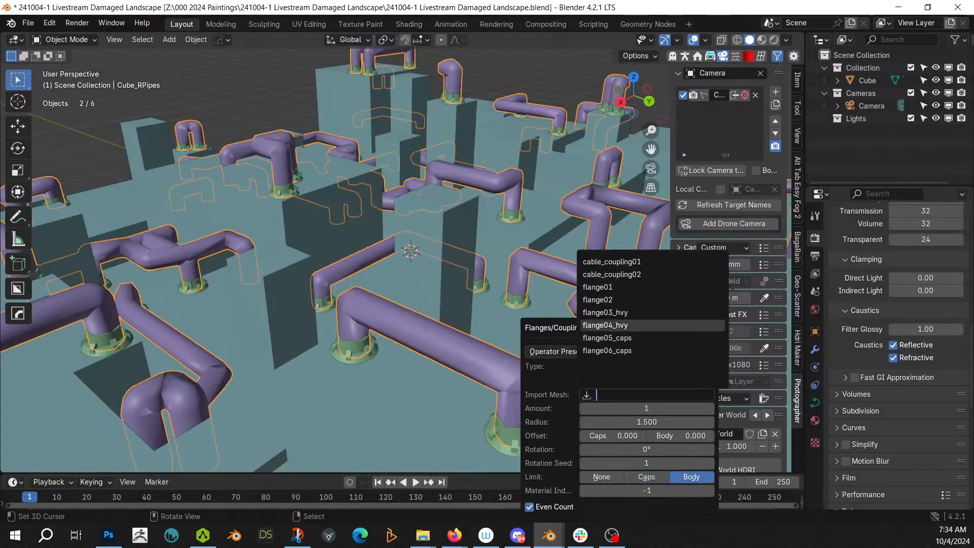
{"action": "left_click", "coordinate": [616, 325]}
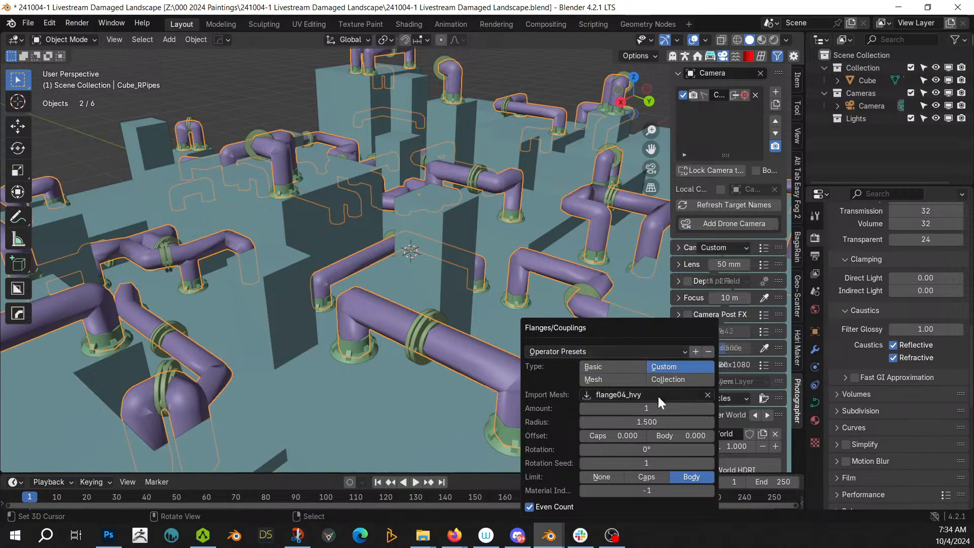
Set the amount of body flanges to 2 and save the file
{"action": "left_click", "coordinate": [709, 407]}
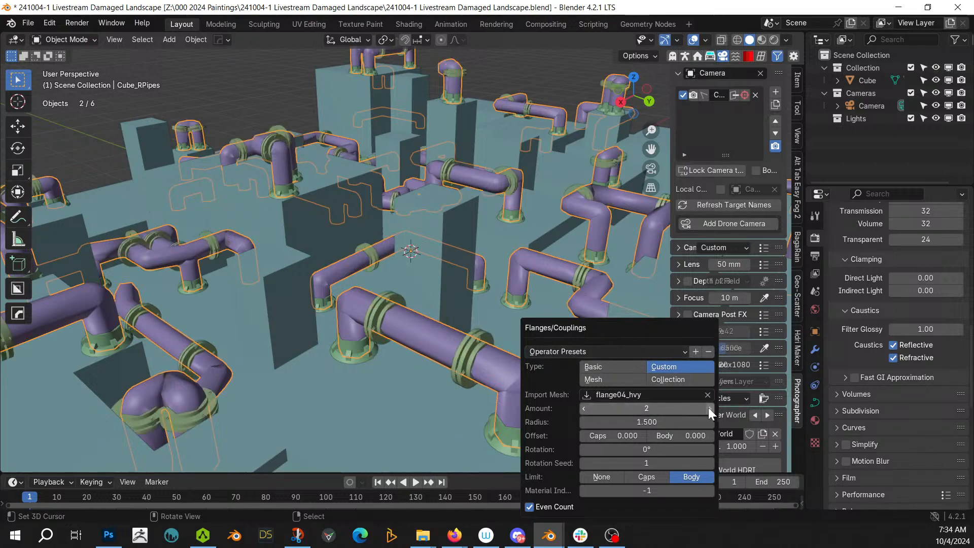
{"action": "scroll", "coordinate": [336, 307], "scroll_direction": "down", "scroll_amount": 2}
{"action": "middle_click_drag", "start_coordinate": [335, 307], "coordinate": [556, 335]}
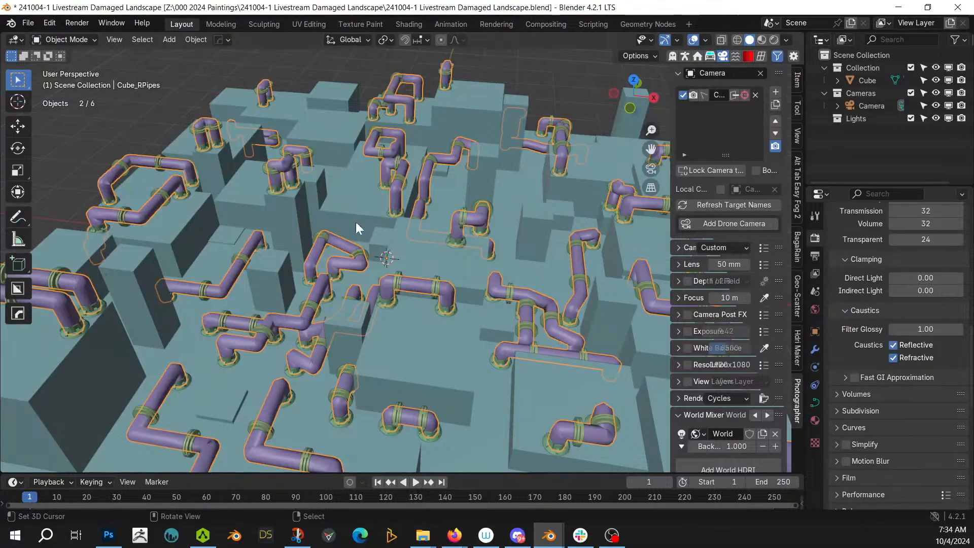
{"action": "middle_click_drag", "start_coordinate": [324, 354], "coordinate": [359, 335]}
{"action": "key", "text": "ctrl+s"}
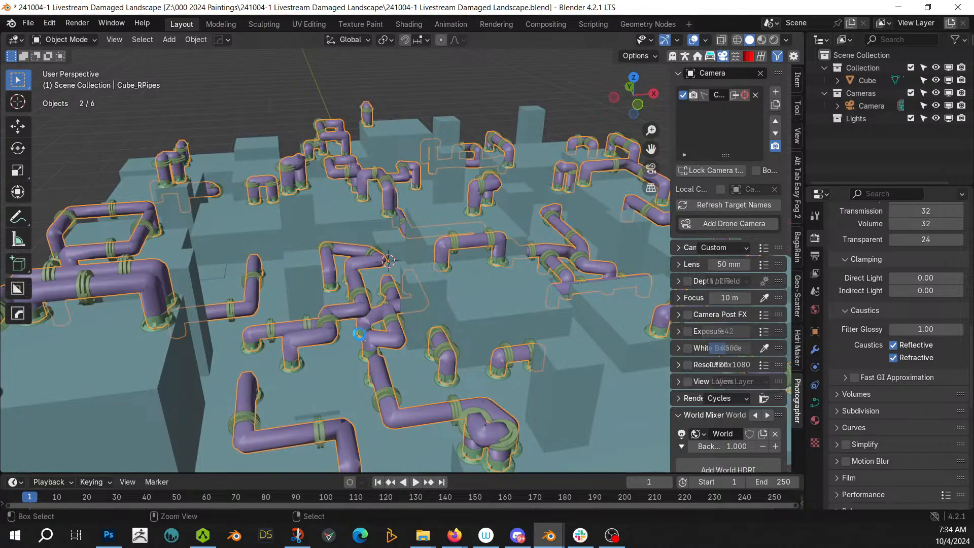
Replace the shared material with a separate single-user copy on the body flanges and another on the tubes
{"action": "scroll", "coordinate": [361, 334], "scroll_direction": "down", "scroll_amount": 5}
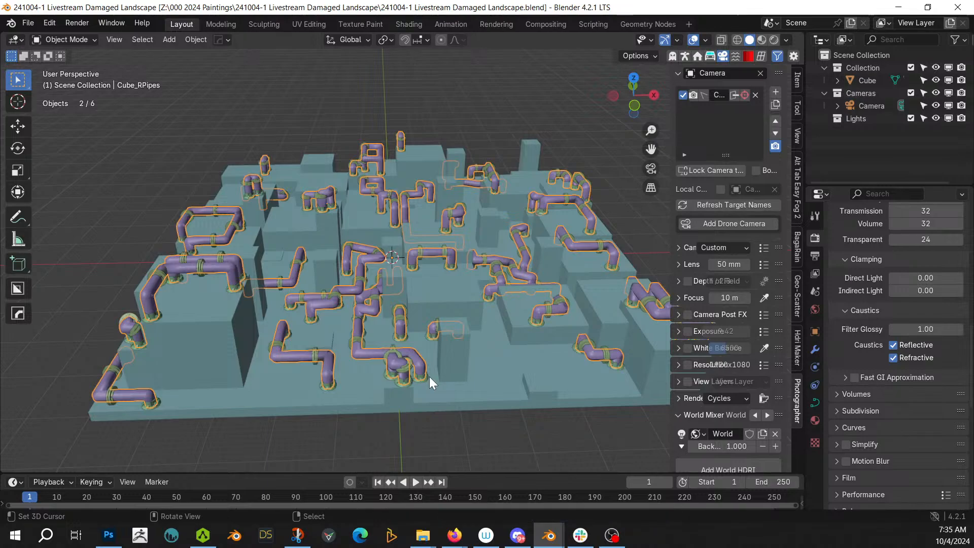
{"action": "left_click", "coordinate": [446, 371]}
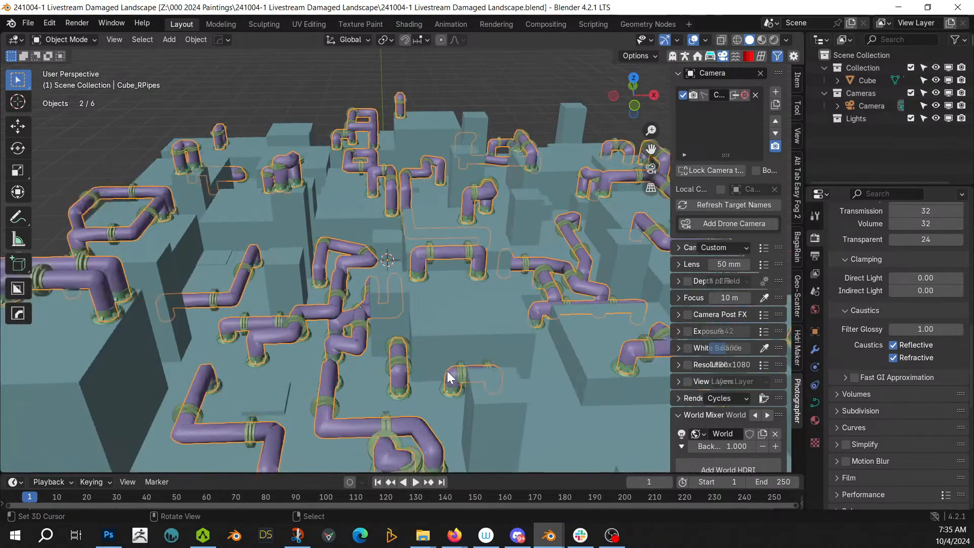
{"action": "scroll", "coordinate": [403, 362], "scroll_direction": "up", "scroll_amount": 3}
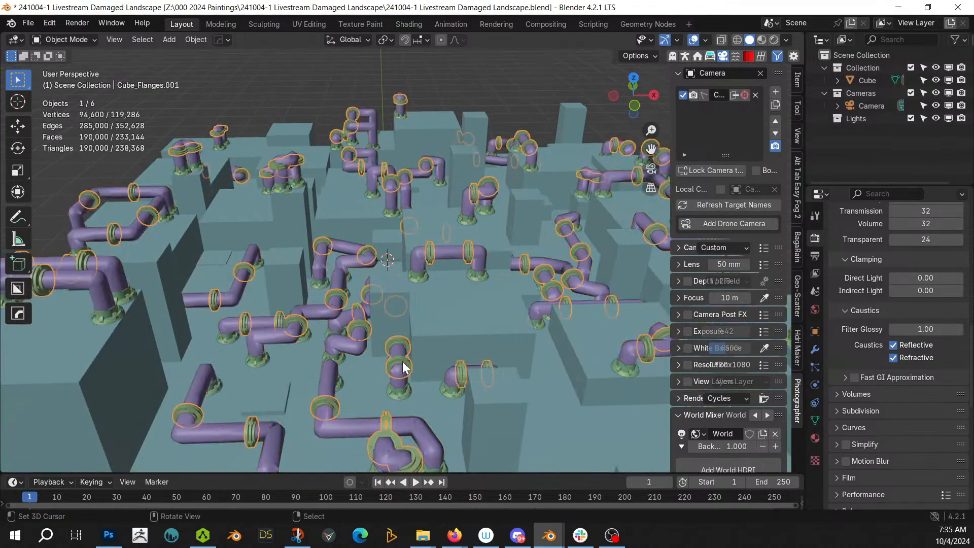
{"action": "left_click", "coordinate": [815, 437]}
{"action": "scroll", "coordinate": [860, 305], "scroll_direction": "up", "scroll_amount": 6}
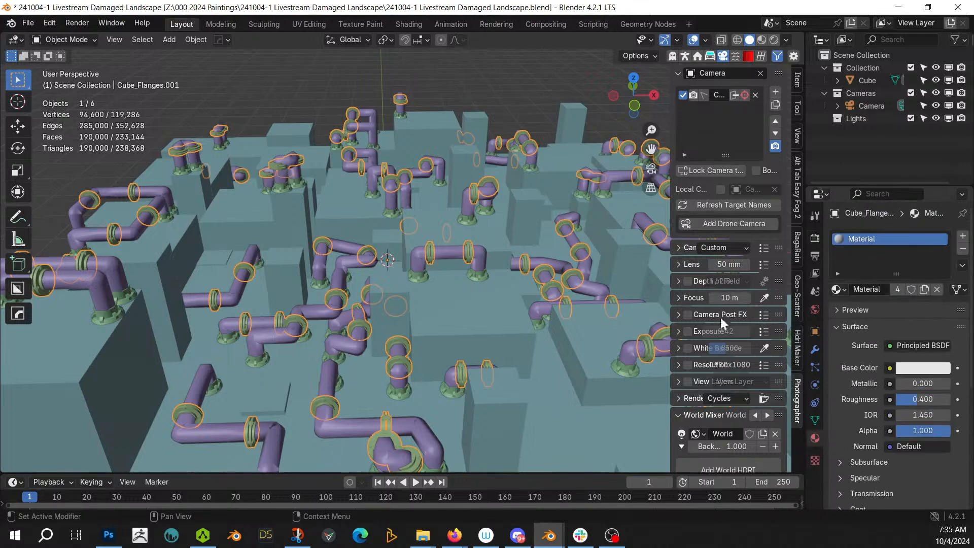
{"action": "left_click", "coordinate": [923, 291]}
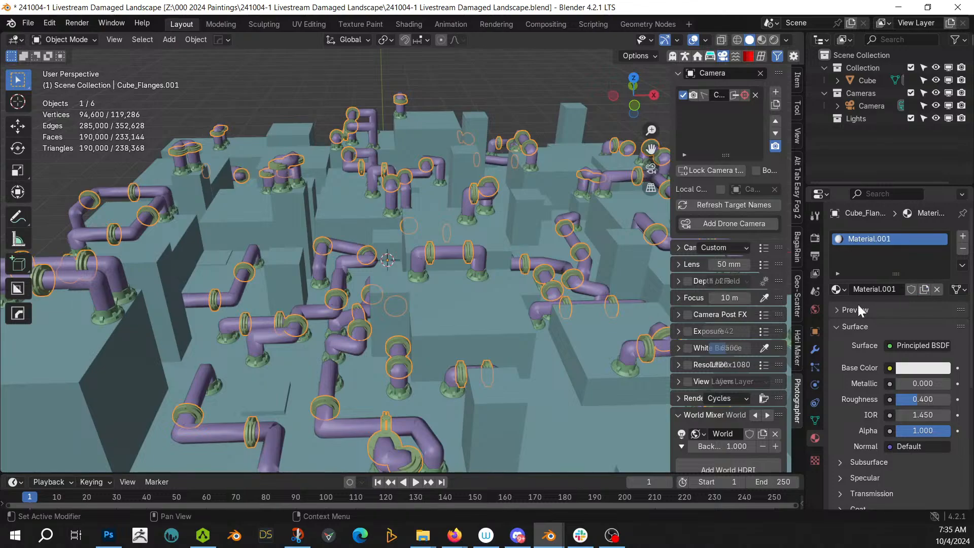
{"action": "left_click", "coordinate": [403, 374], "text": "shift"}
{"action": "left_click", "coordinate": [924, 288]}
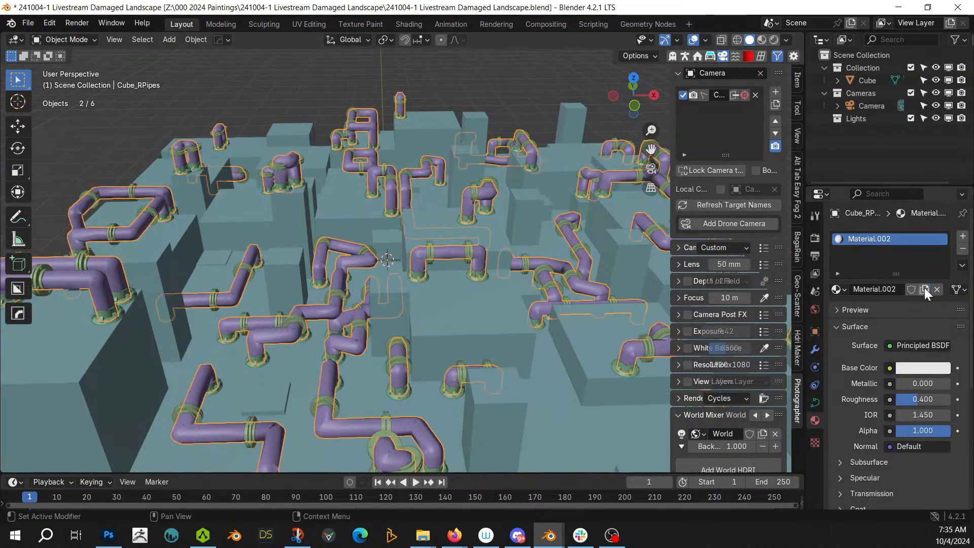
Give the block landscape its own single-user copy of the shared material
{"action": "left_click", "coordinate": [479, 314]}
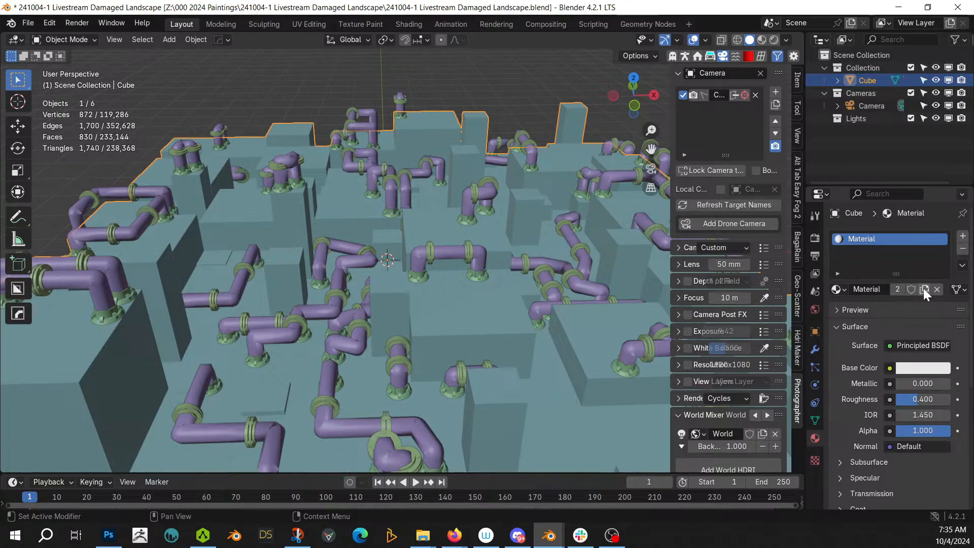
{"action": "scroll", "coordinate": [335, 257], "scroll_direction": "down", "scroll_amount": 3}
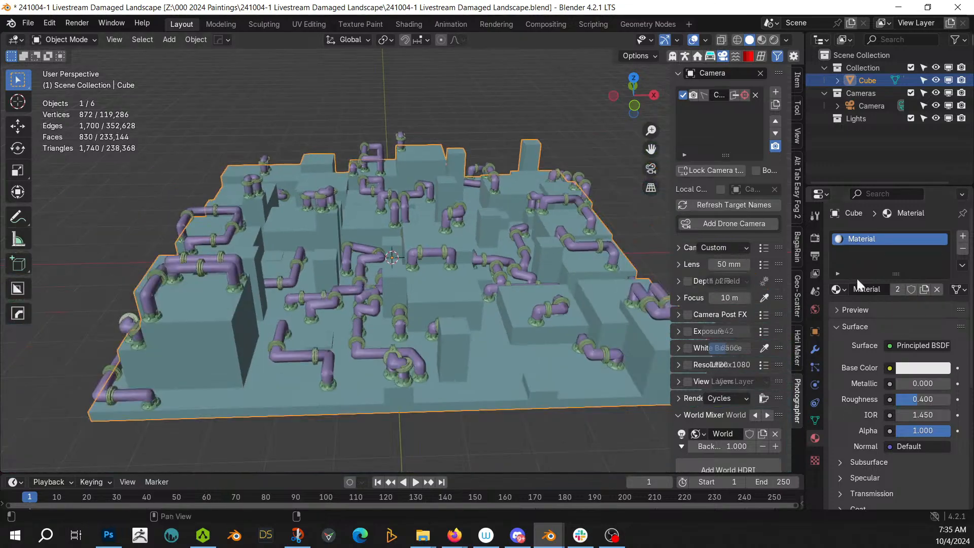
{"action": "left_click", "coordinate": [924, 288]}
{"action": "middle_click_drag", "start_coordinate": [507, 278], "coordinate": [778, 290]}
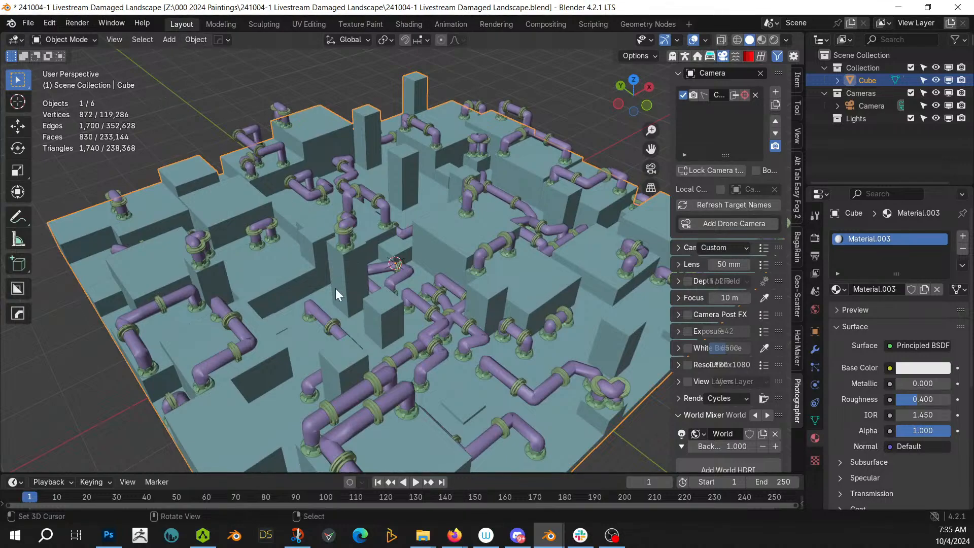
Convert all objects to meshes and join the tubes and flanges with the block landscape into one object
{"action": "key", "text": "a"}
{"action": "left_click", "coordinate": [197, 40]}
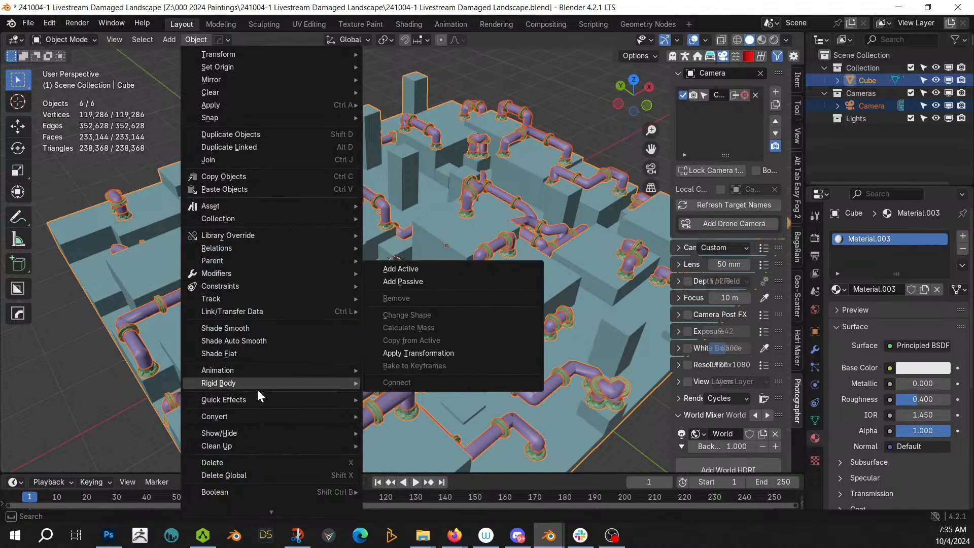
{"action": "mouse_move", "coordinate": [260, 419]}
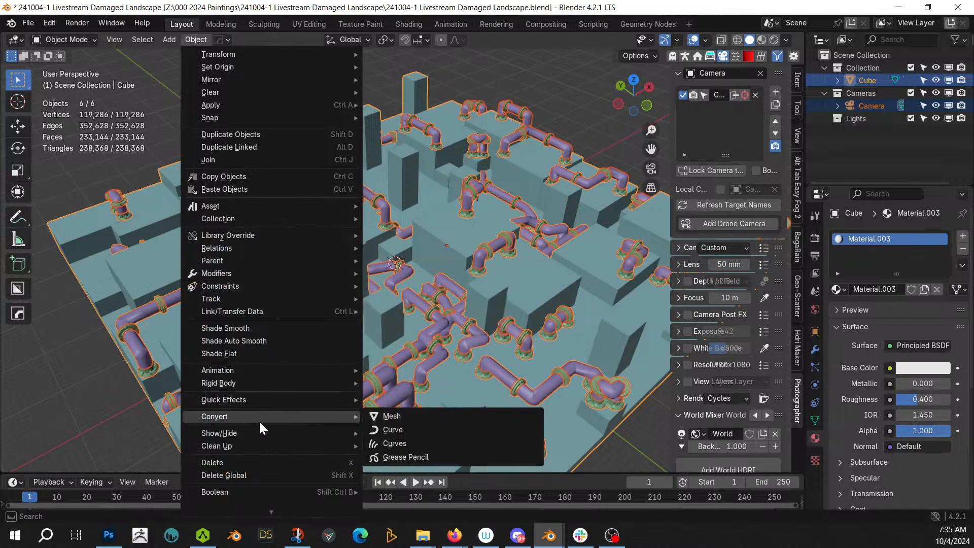
{"action": "left_click", "coordinate": [401, 415]}
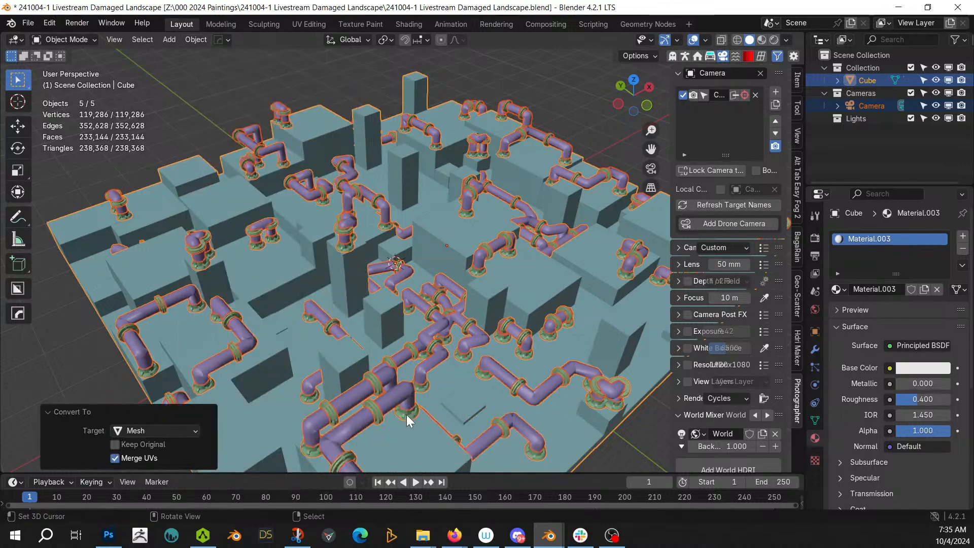
{"action": "right_click", "coordinate": [273, 276], "text": "shift"}
{"action": "right_click", "coordinate": [273, 277], "text": "shift"}
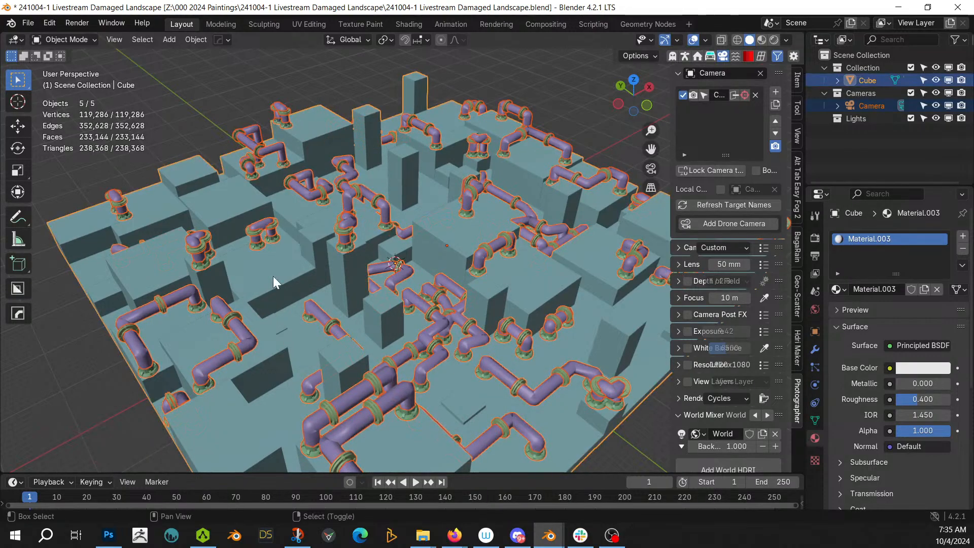
{"action": "key", "text": "ctrl+j"}
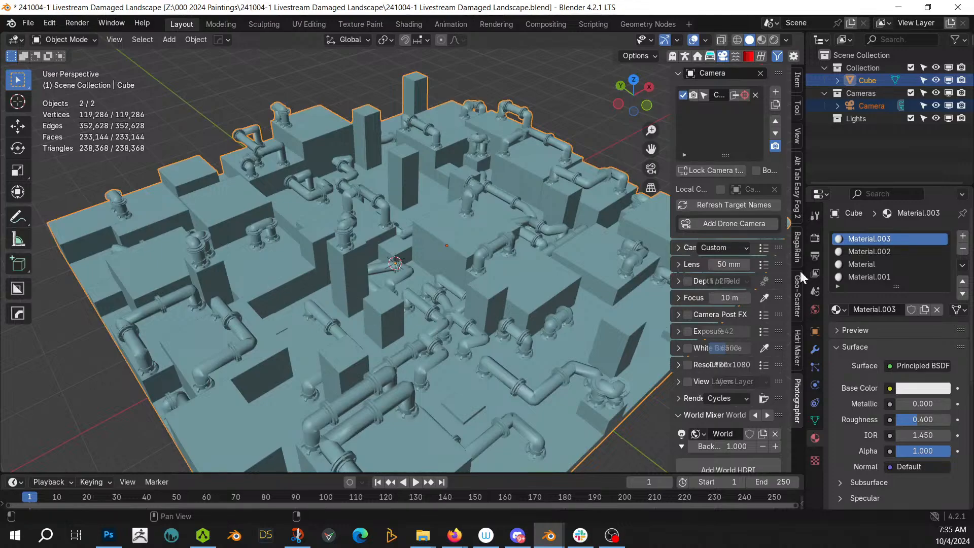
Check the material assignment of the joined mesh by selecting the faces that use the slot named Material
{"action": "key", "text": "Tab"}
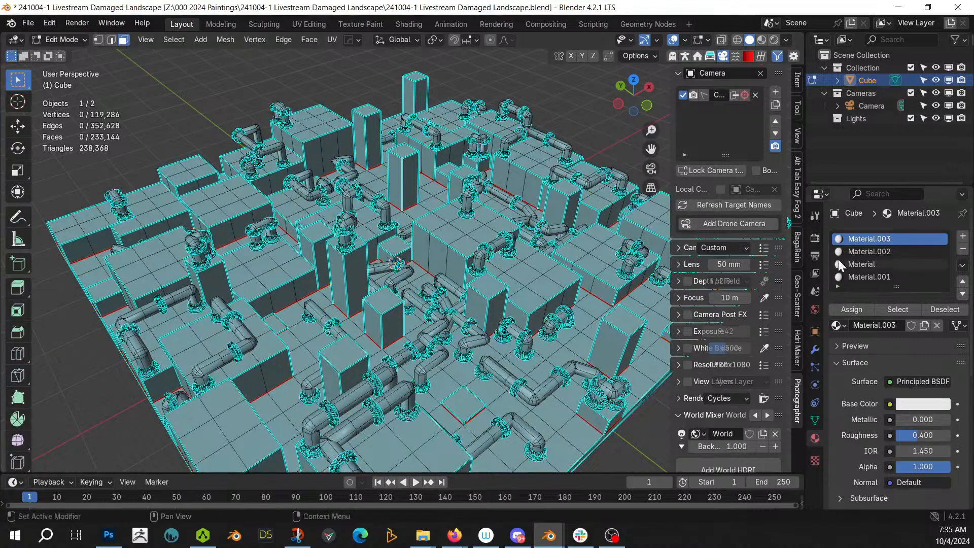
{"action": "left_click", "coordinate": [853, 264]}
{"action": "left_click", "coordinate": [903, 309]}
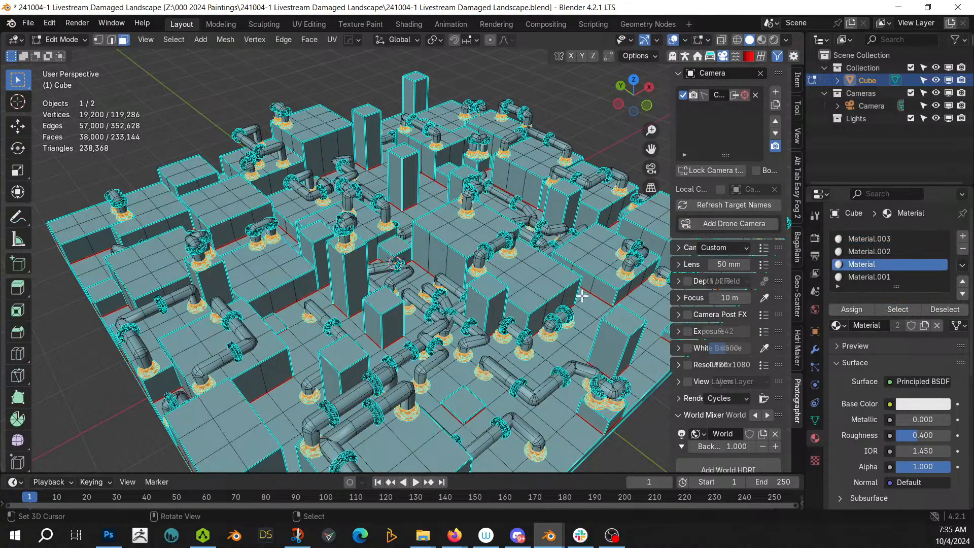
{"action": "key", "text": "Tab"}
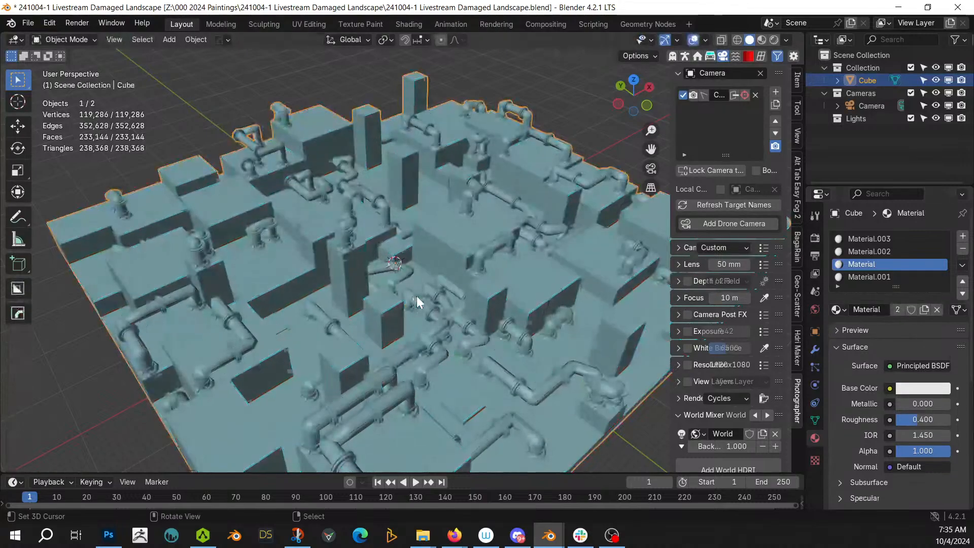
Add a cube and raise it about 26.8 m along Z above the landscape
{"action": "middle_click_drag", "start_coordinate": [416, 296], "coordinate": [238, 306]}
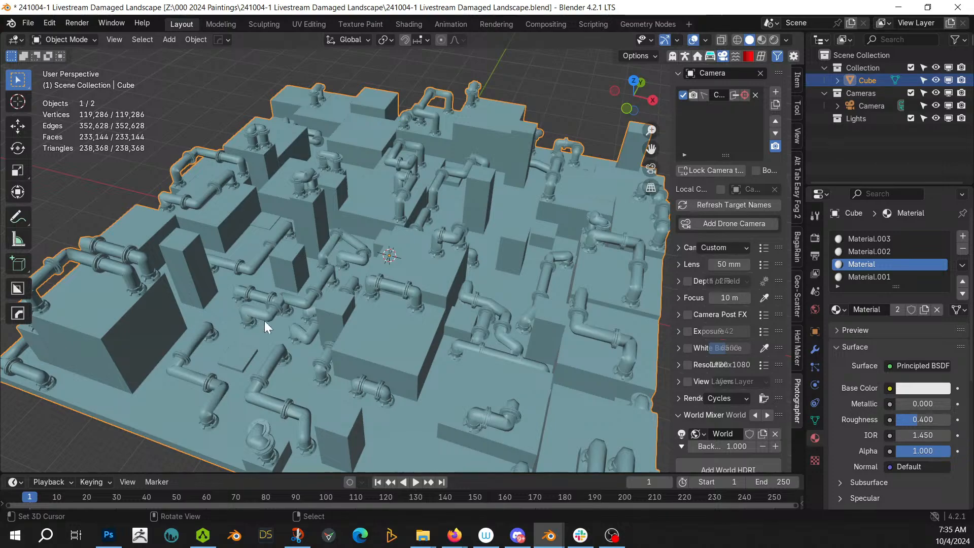
{"action": "scroll", "coordinate": [263, 320], "scroll_direction": "down", "scroll_amount": 4}
{"action": "middle_click_drag", "start_coordinate": [271, 319], "coordinate": [476, 330]}
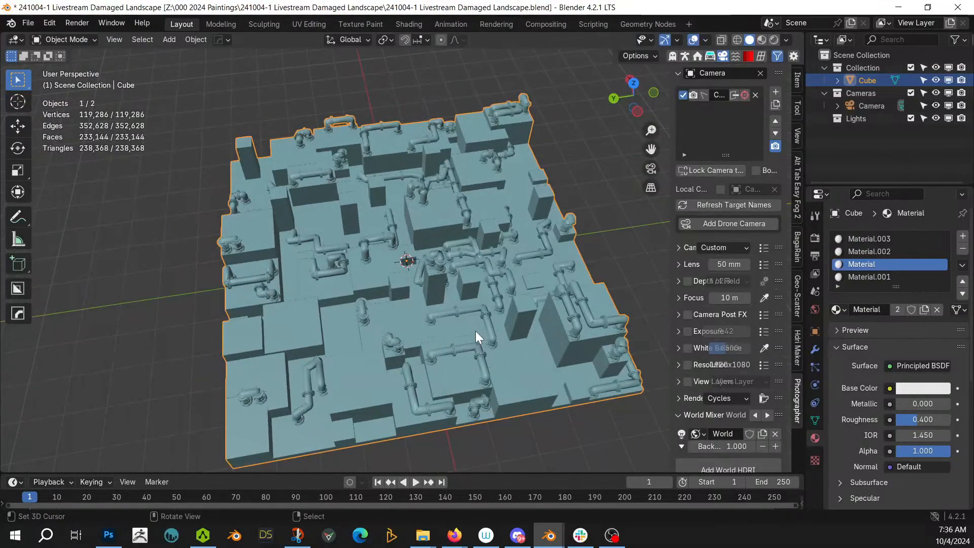
{"action": "middle_click_drag", "start_coordinate": [350, 370], "coordinate": [497, 361]}
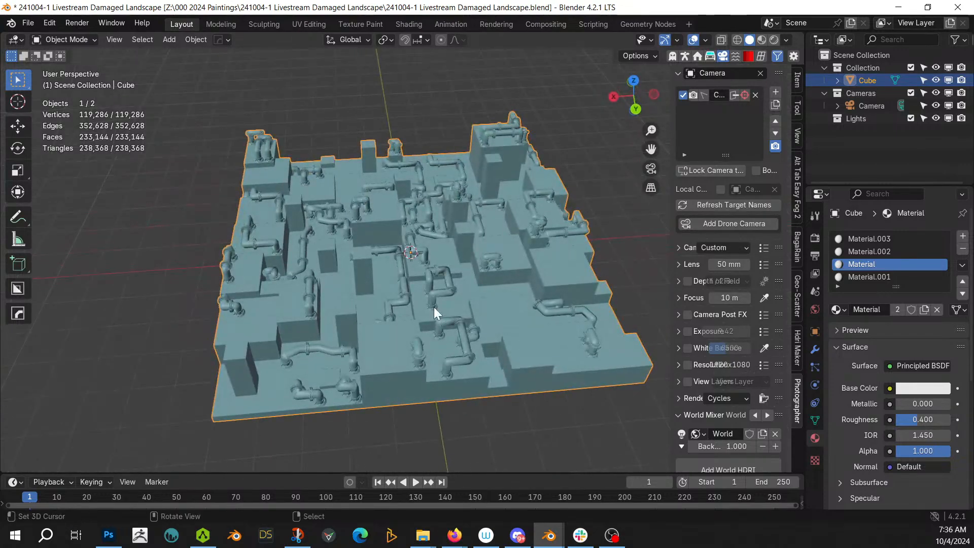
{"action": "scroll", "coordinate": [433, 307], "scroll_direction": "up", "scroll_amount": 4}
{"action": "key", "text": "shift+a"}
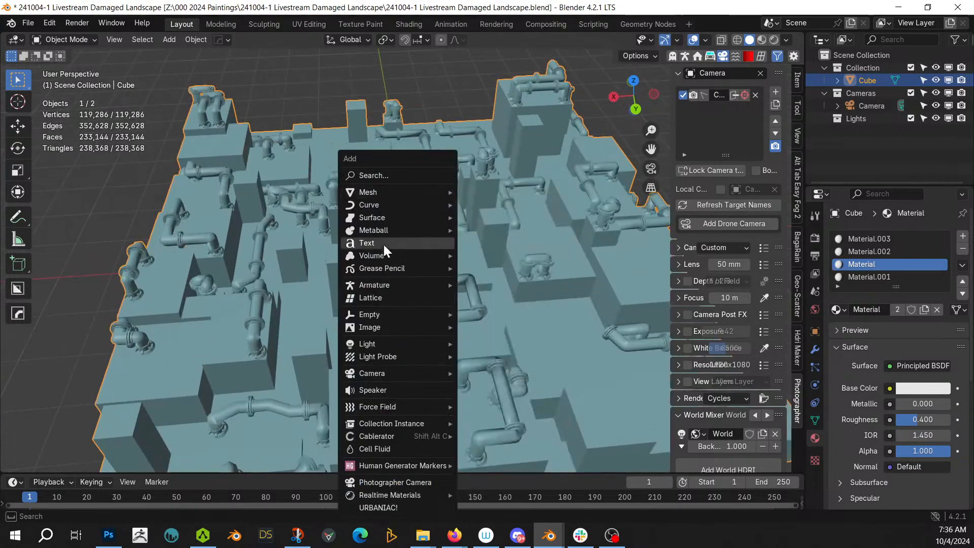
{"action": "mouse_move", "coordinate": [394, 192]}
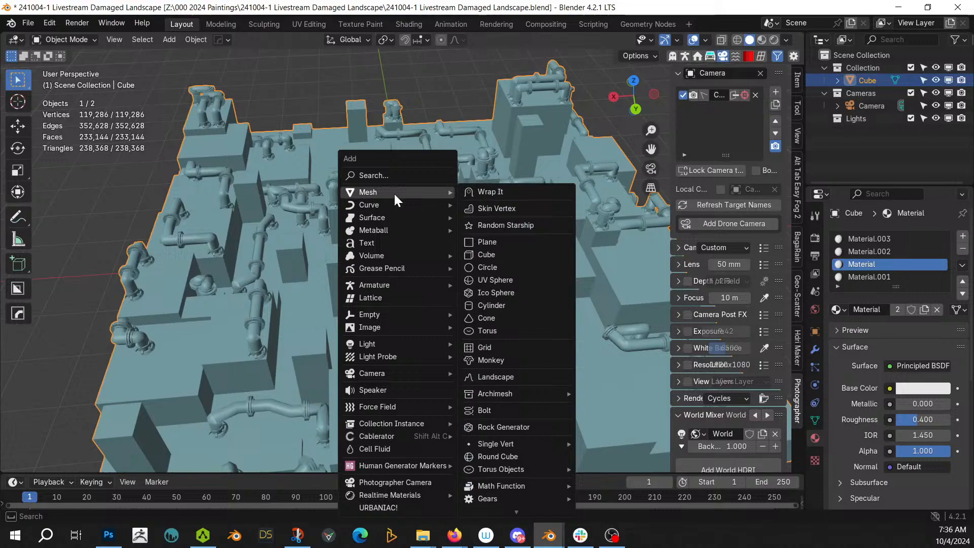
{"action": "left_click", "coordinate": [499, 253]}
{"action": "key", "text": "g"}
{"action": "key", "text": "z"}
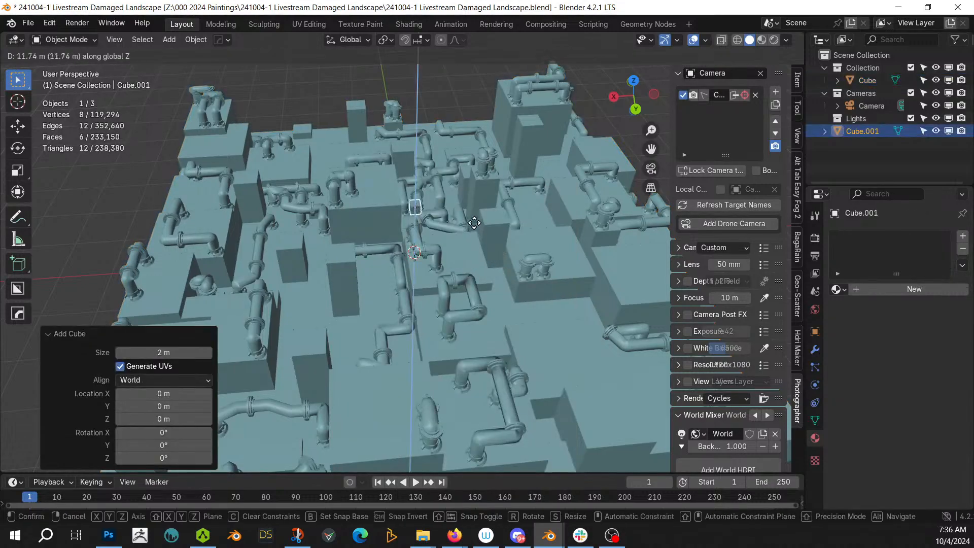
{"action": "left_click", "coordinate": [477, 158]}
Scale the new cube by 3 along X and 8 along Y, keeping Z at 1
{"action": "middle_click_drag", "start_coordinate": [477, 158], "coordinate": [407, 263], "text": "shift"}
{"action": "scroll", "coordinate": [440, 265], "scroll_direction": "up", "scroll_amount": 3}
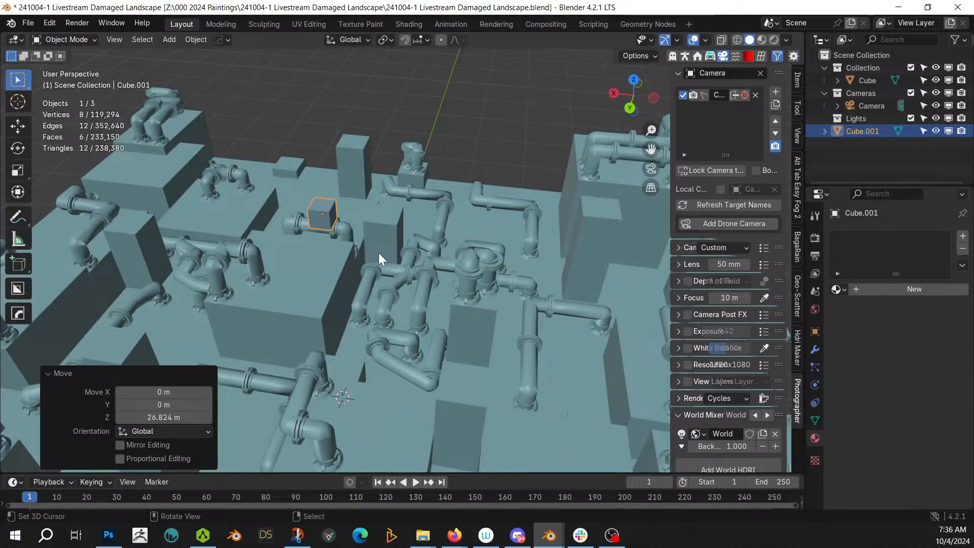
{"action": "key", "text": "s"}
{"action": "key", "text": "x"}
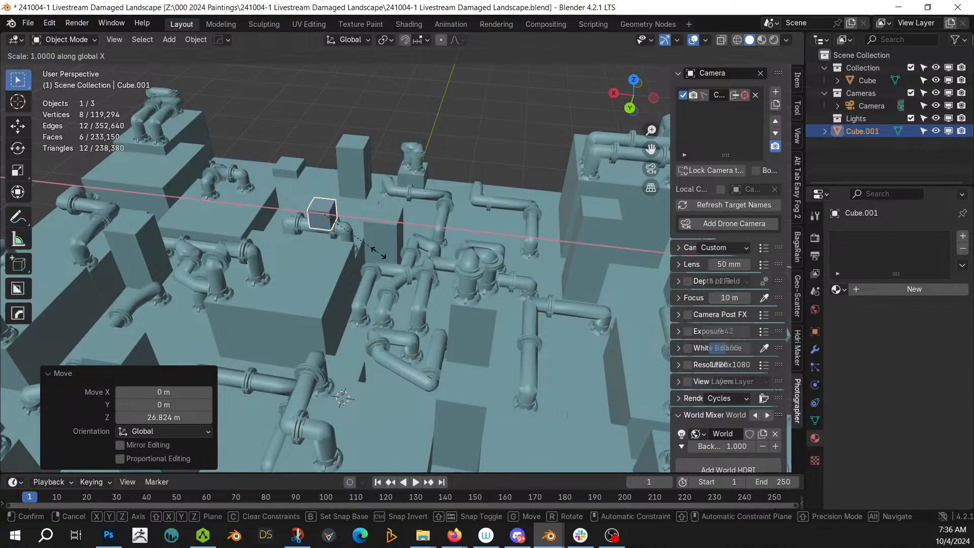
{"action": "key", "text": "3"}
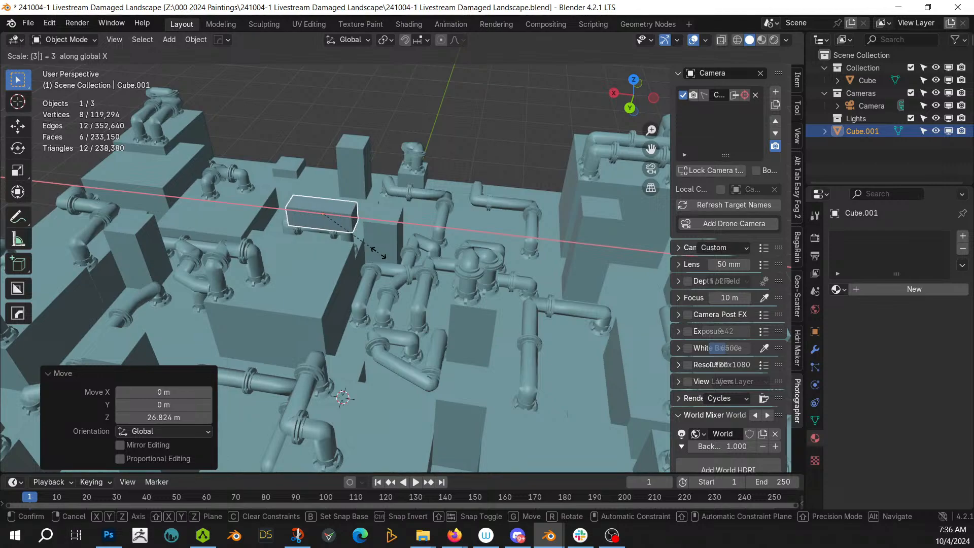
{"action": "key", "text": "Return"}
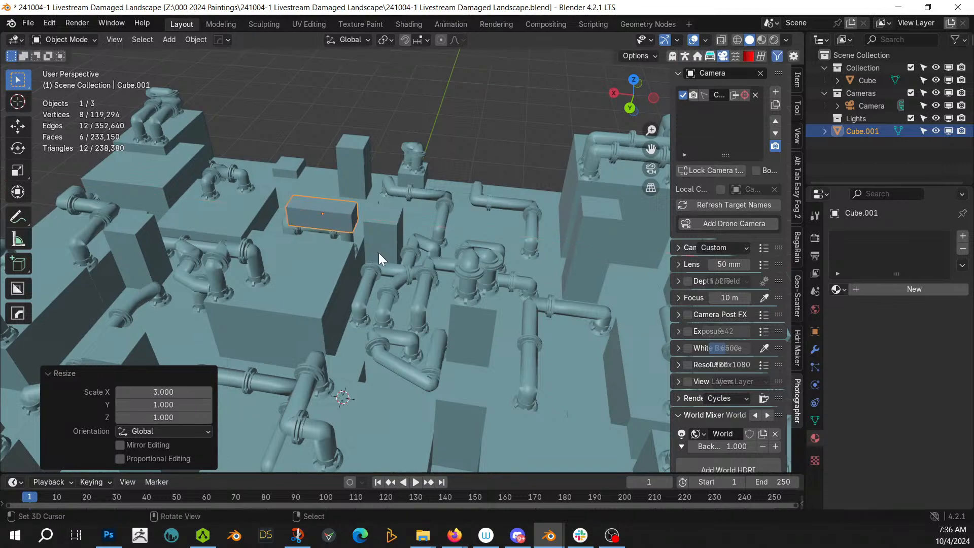
{"action": "left_click", "coordinate": [162, 405]}
{"action": "key", "text": "Return"}
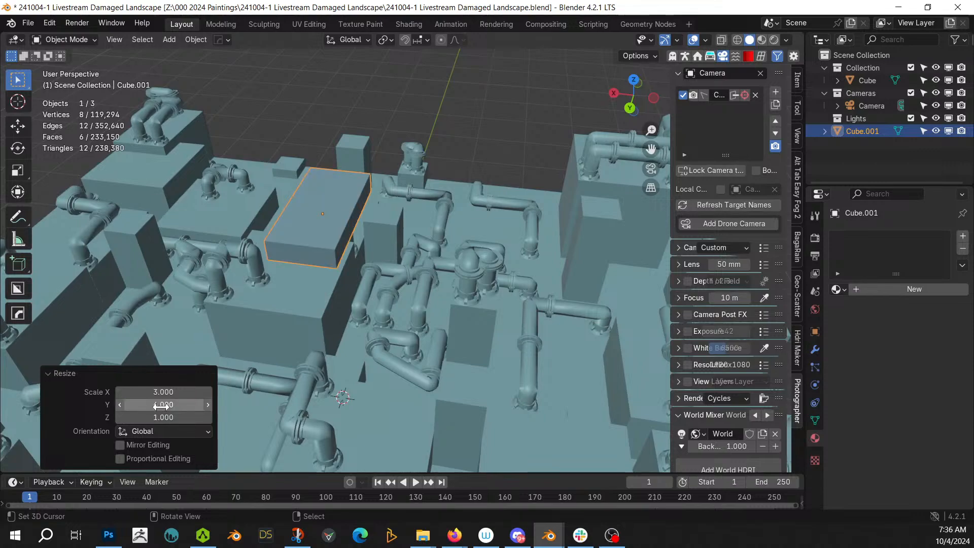
{"action": "left_click", "coordinate": [161, 404]}
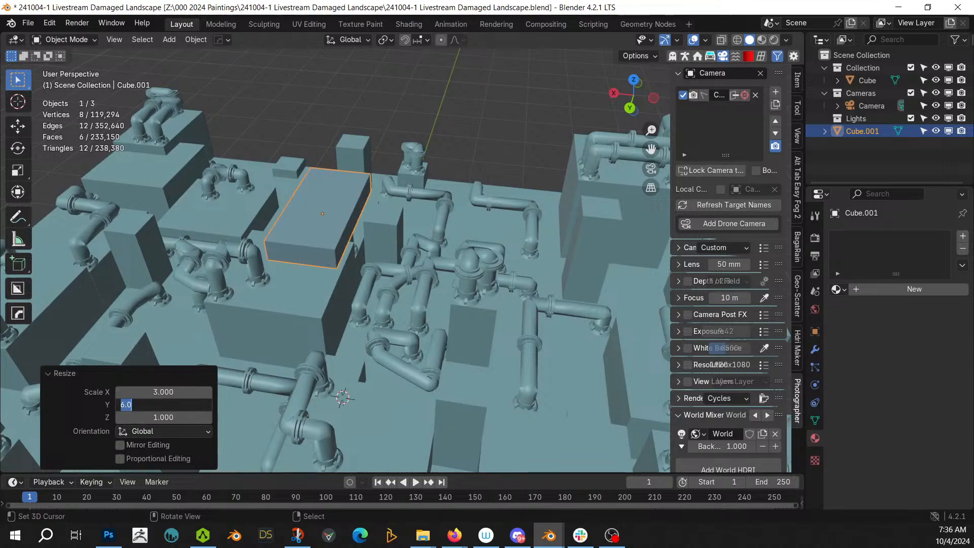
{"action": "key", "text": "Return"}
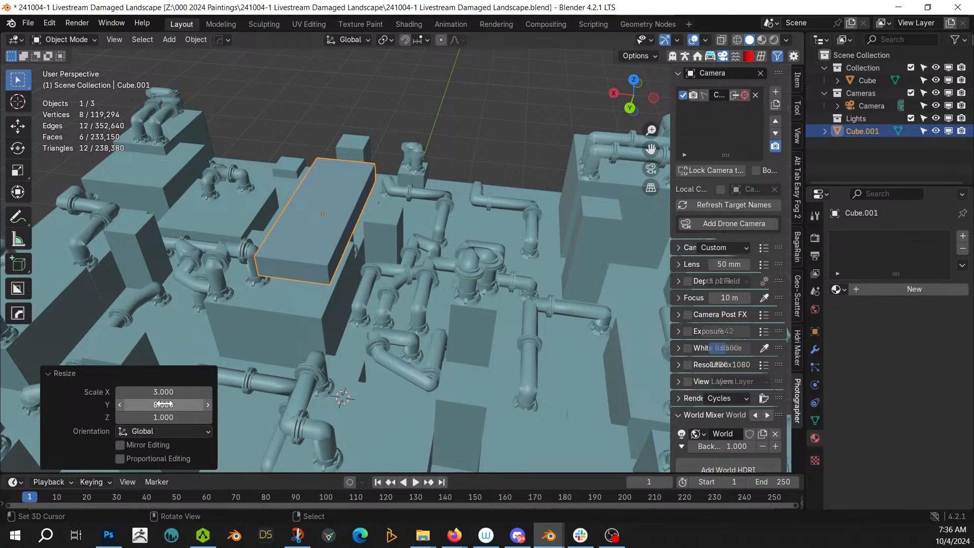
Try an X scale of 2 on the slab and set it back to 3
{"action": "left_click", "coordinate": [163, 391]}
{"action": "type", "text": "2"}
{"action": "key", "text": "Return"}
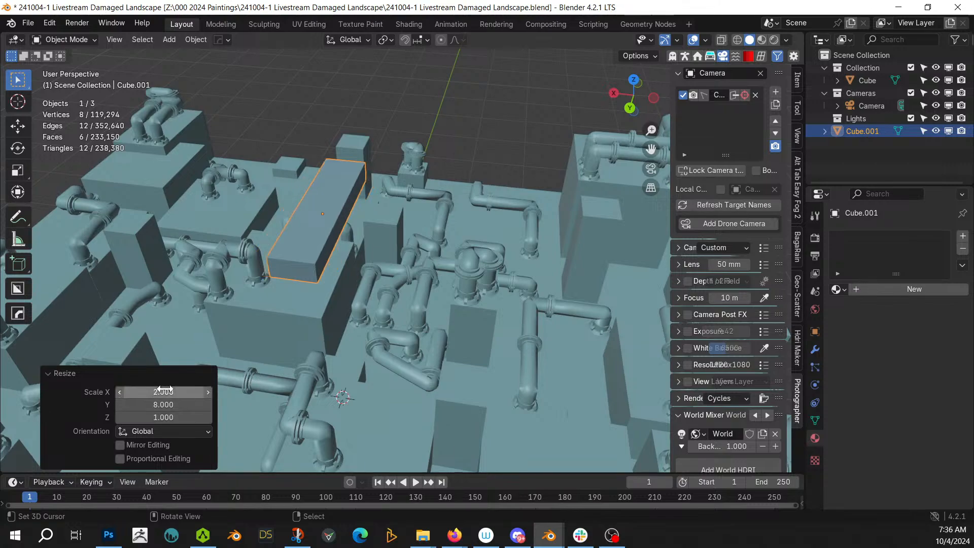
{"action": "left_click", "coordinate": [163, 392]}
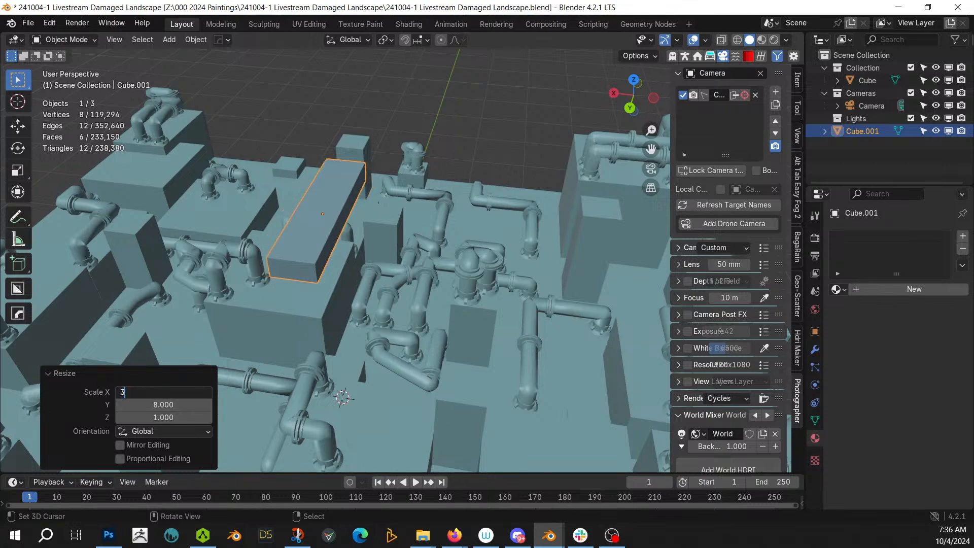
{"action": "type", "text": "3"}
{"action": "key", "text": "Return"}
Enlarge the slab's scale factors to 5 along X and 12 along Y
{"action": "middle_click_drag", "start_coordinate": [256, 365], "coordinate": [219, 374]}
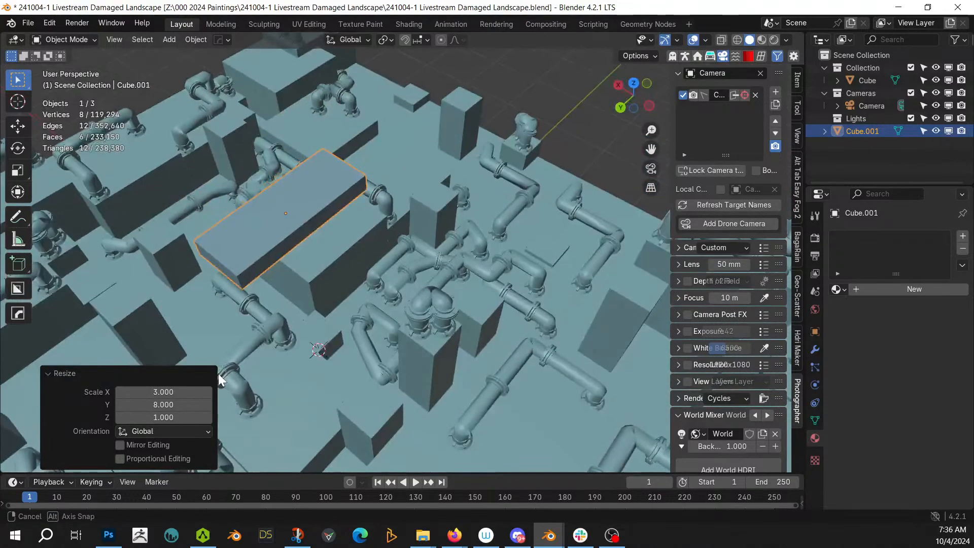
{"action": "left_click", "coordinate": [163, 392]}
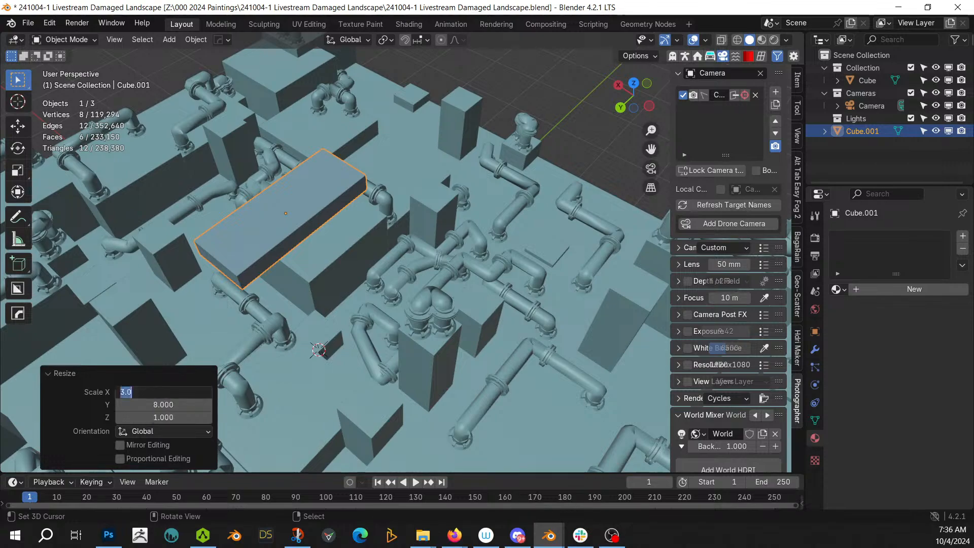
{"action": "key", "text": "Return"}
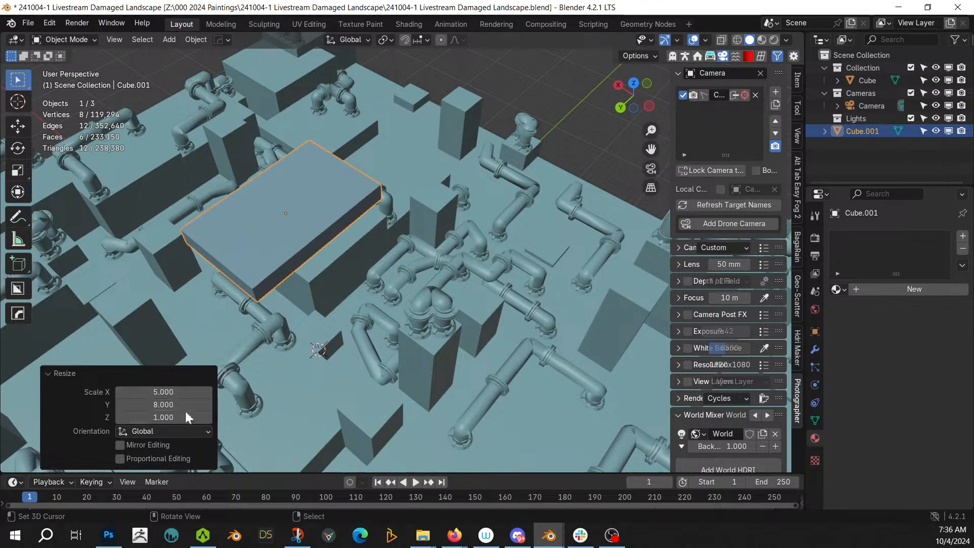
{"action": "left_click", "coordinate": [172, 404]}
{"action": "type", "text": "12"}
{"action": "key", "text": "Return"}
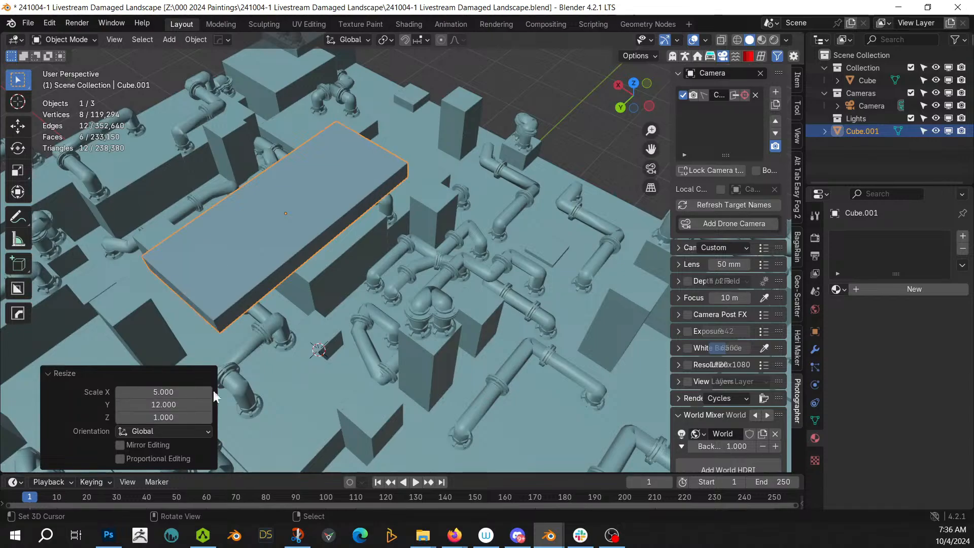
Apply the slab's rotation and scale
{"action": "middle_click_drag", "start_coordinate": [219, 388], "coordinate": [260, 345]}
{"action": "key", "text": "ctrl+a"}
{"action": "left_click", "coordinate": [466, 198]}
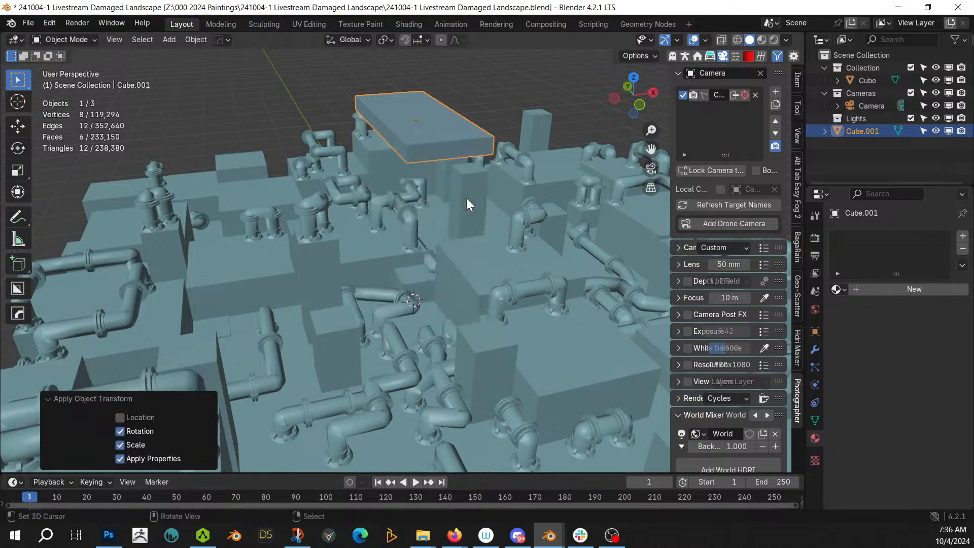
Cut one horizontal edge loop around the slab's sides and bevel it into a band with a width of about 0.72 m
{"action": "middle_click_drag", "start_coordinate": [467, 198], "coordinate": [491, 259]}
{"action": "key", "text": "Tab"}
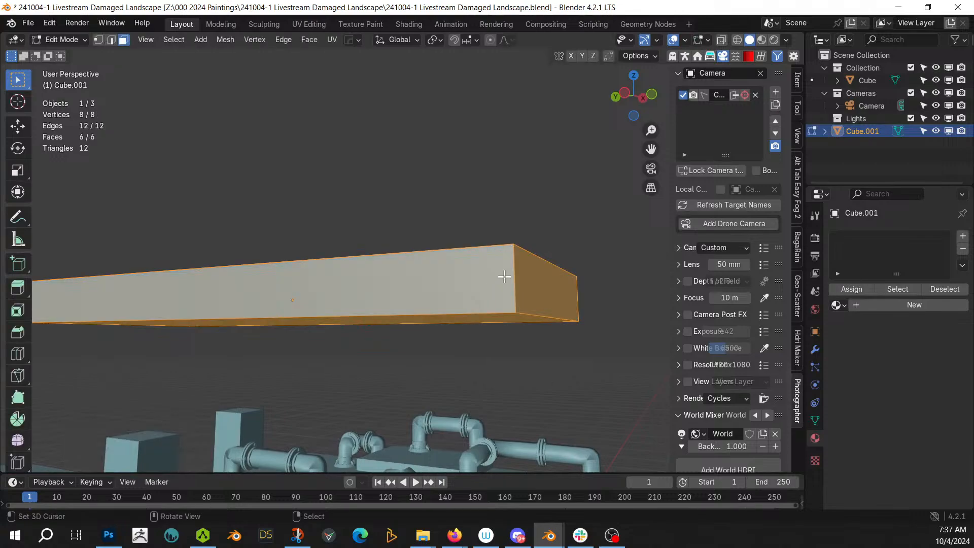
{"action": "key", "text": "2"}
{"action": "left_click", "coordinate": [504, 276]}
{"action": "key", "text": "ctrl+t"}
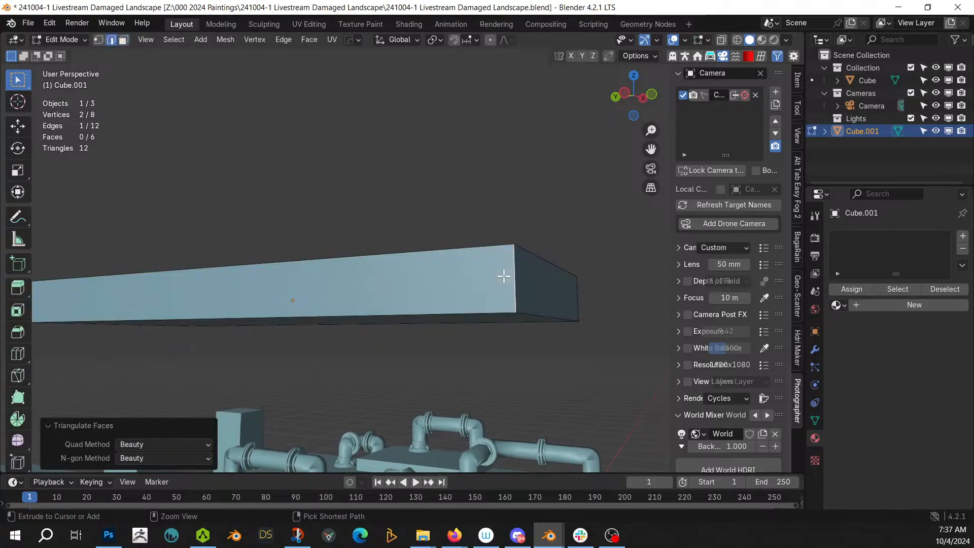
{"action": "key", "text": "ctrl+r"}
{"action": "left_click", "coordinate": [504, 276]}
{"action": "left_click", "coordinate": [504, 276]}
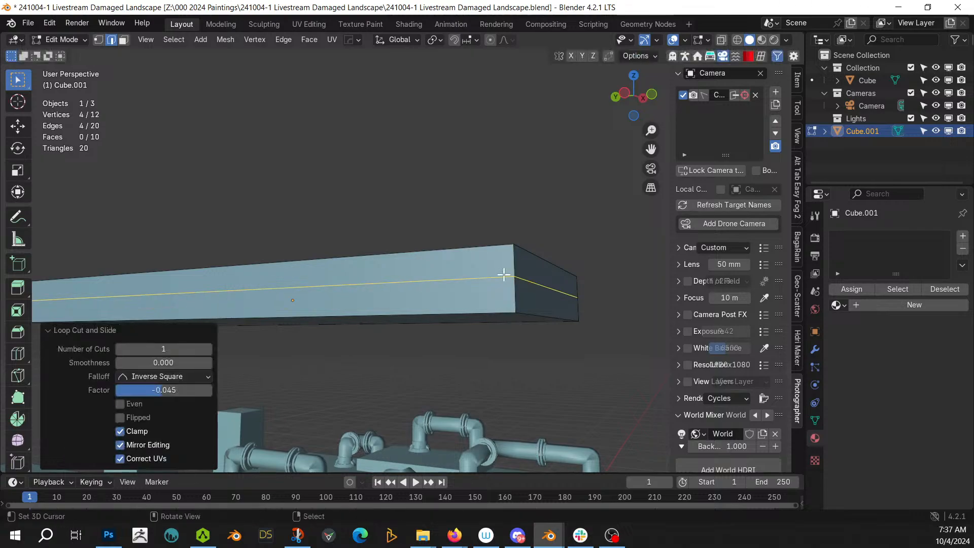
{"action": "key", "text": "ctrl+b"}
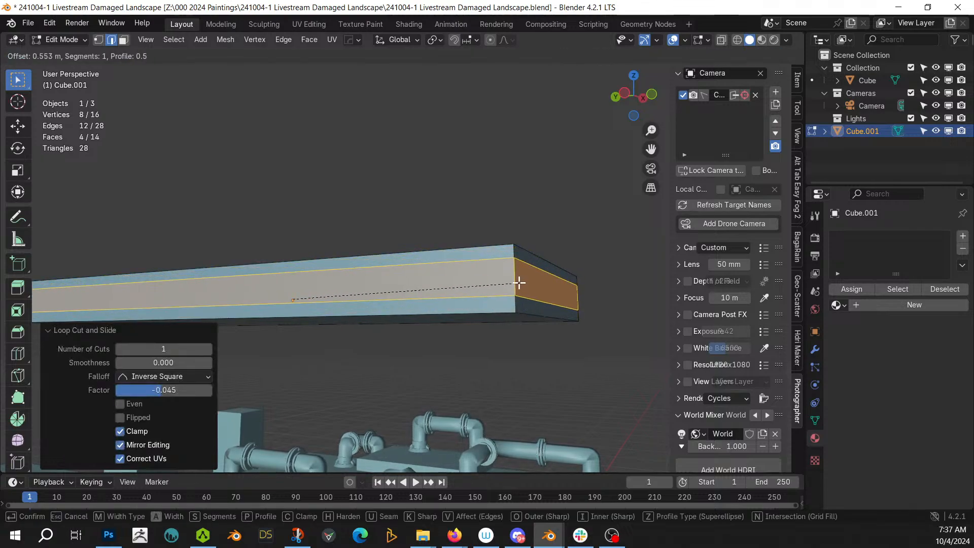
{"action": "left_click", "coordinate": [521, 283]}
Extrude the side band inward along its normals with an offset of -2 m and Offset Even enabled
{"action": "middle_click_drag", "start_coordinate": [521, 282], "coordinate": [530, 250]}
{"action": "key", "text": "alt+e"}
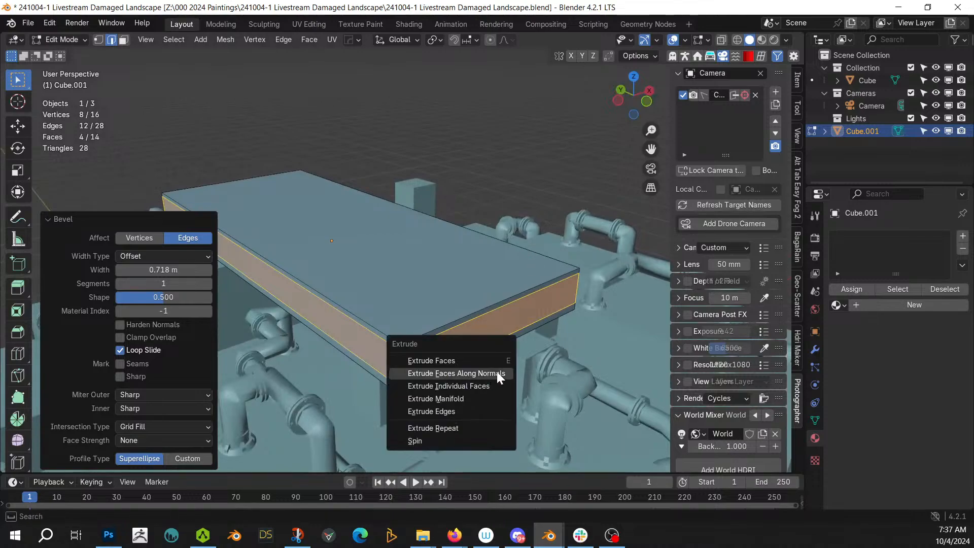
{"action": "left_click", "coordinate": [497, 372]}
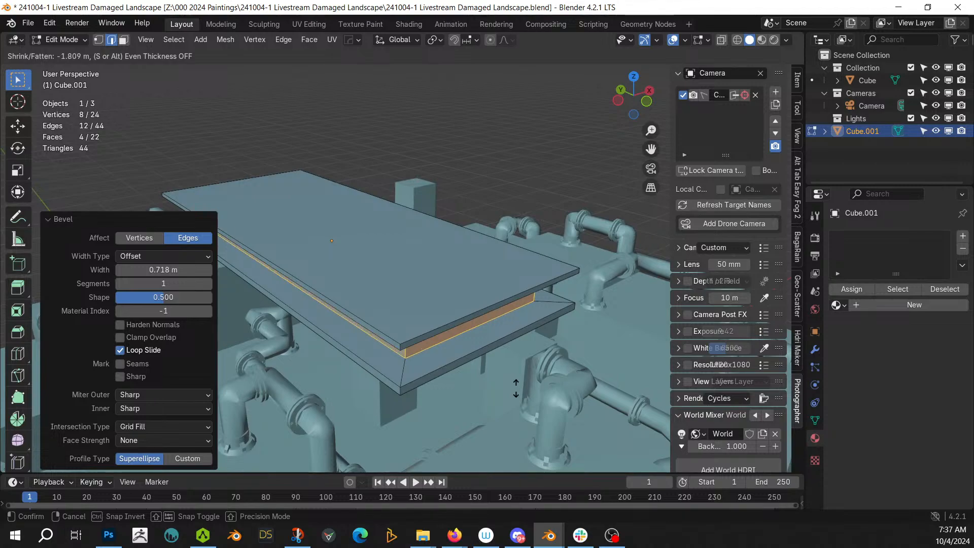
{"action": "left_click", "coordinate": [516, 388]}
{"action": "left_click", "coordinate": [157, 417]}
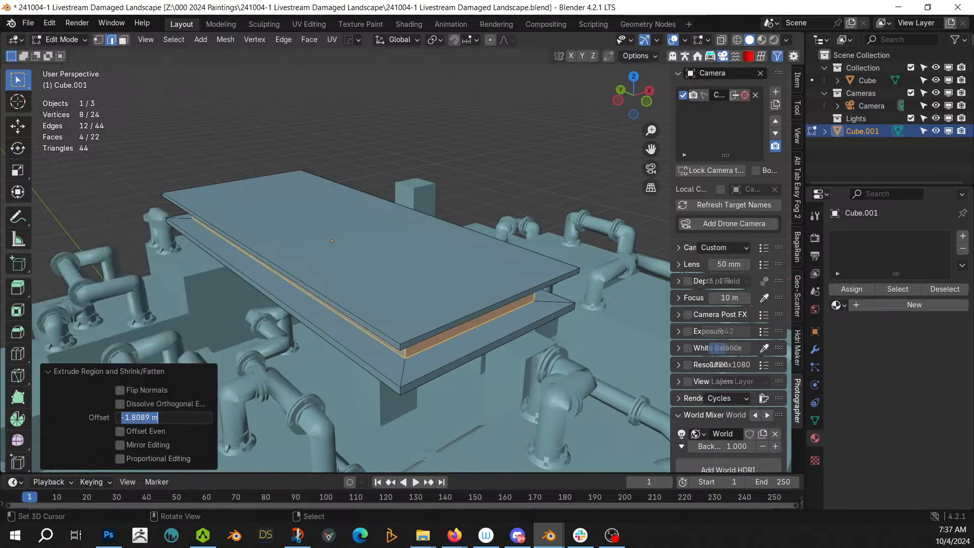
{"action": "type", "text": "-2"}
{"action": "key", "text": "Return"}
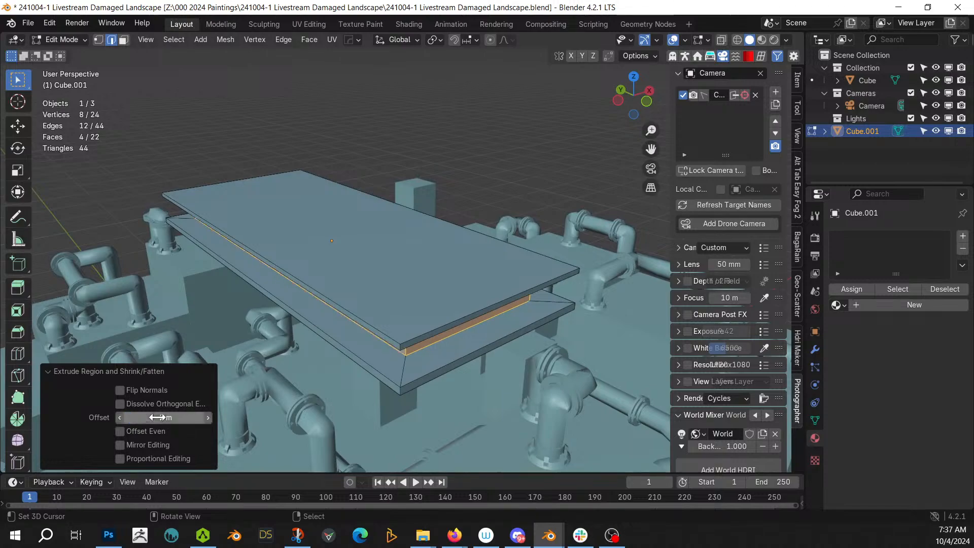
{"action": "left_click", "coordinate": [120, 431]}
Try subdividing the recessed side faces with one cut and undo it
{"action": "middle_click_drag", "start_coordinate": [279, 402], "coordinate": [336, 372]}
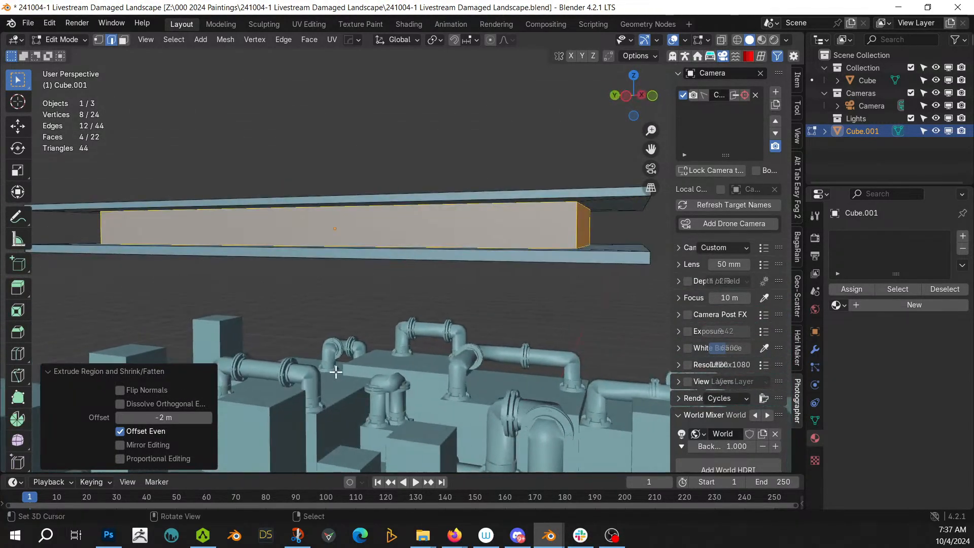
{"action": "key", "text": "ctrl+e"}
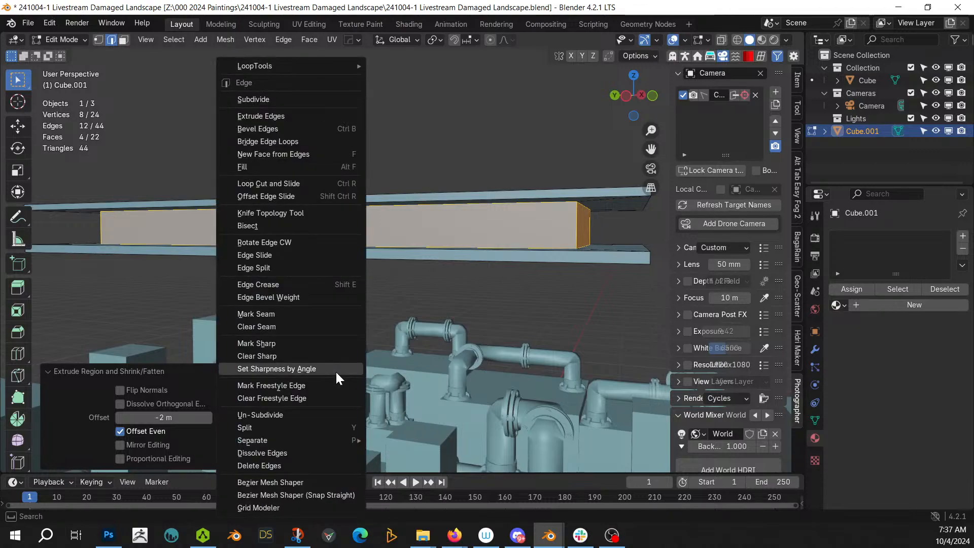
{"action": "left_click", "coordinate": [281, 100]}
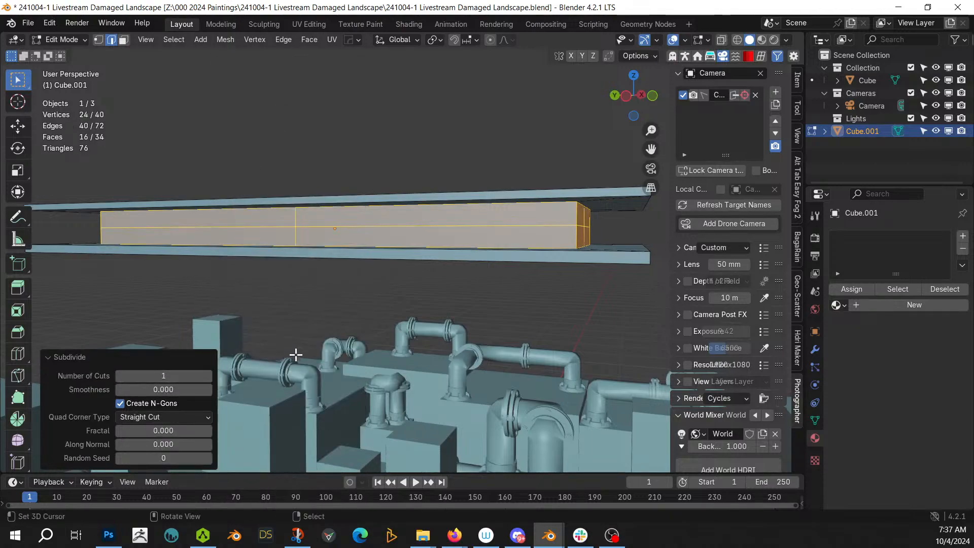
{"action": "middle_click_drag", "start_coordinate": [298, 354], "coordinate": [324, 365]}
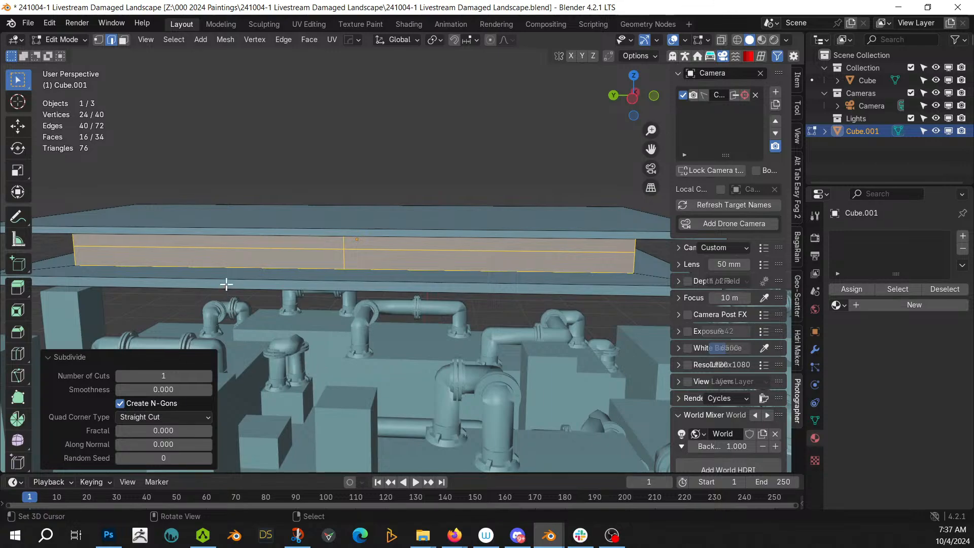
{"action": "key", "text": "ctrl+z"}
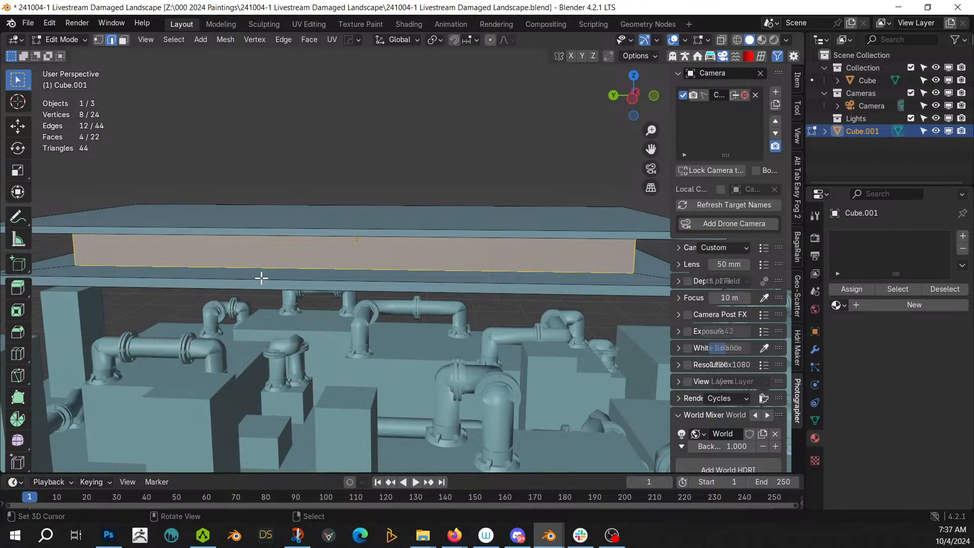
Add 15 evenly spaced loop cuts along the slab's length
{"action": "left_click", "coordinate": [345, 269]}
{"action": "key", "text": "ctrl+r"}
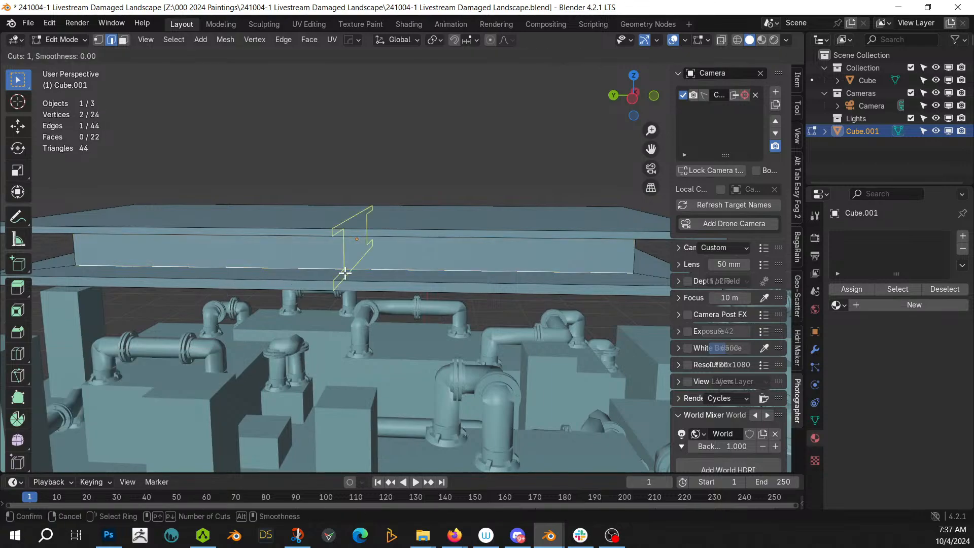
{"action": "scroll", "coordinate": [345, 273], "scroll_direction": "up", "scroll_amount": 4}
{"action": "scroll", "coordinate": [345, 273], "scroll_direction": "up", "scroll_amount": 7}
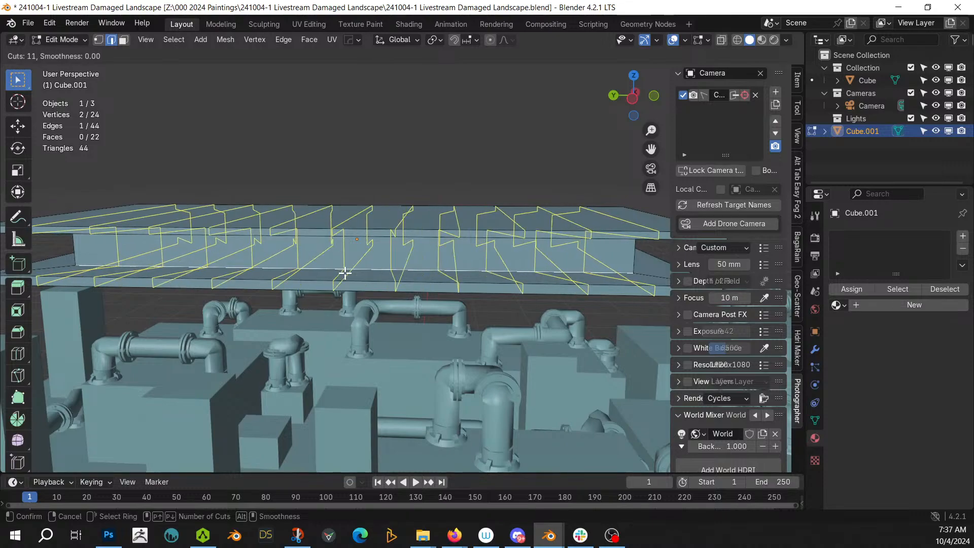
{"action": "scroll", "coordinate": [345, 273], "scroll_direction": "up", "scroll_amount": 1}
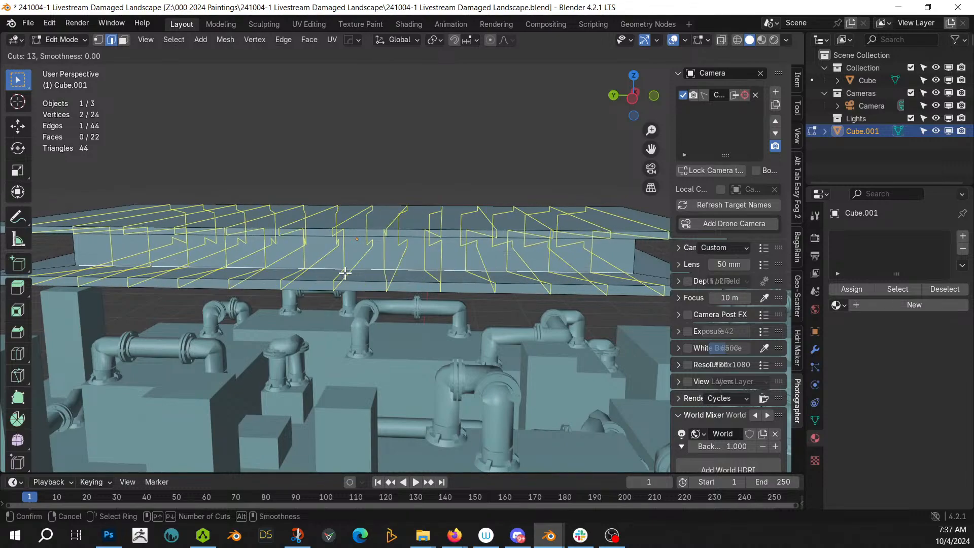
{"action": "left_click", "coordinate": [345, 273]}
{"action": "right_click", "coordinate": [345, 273]}
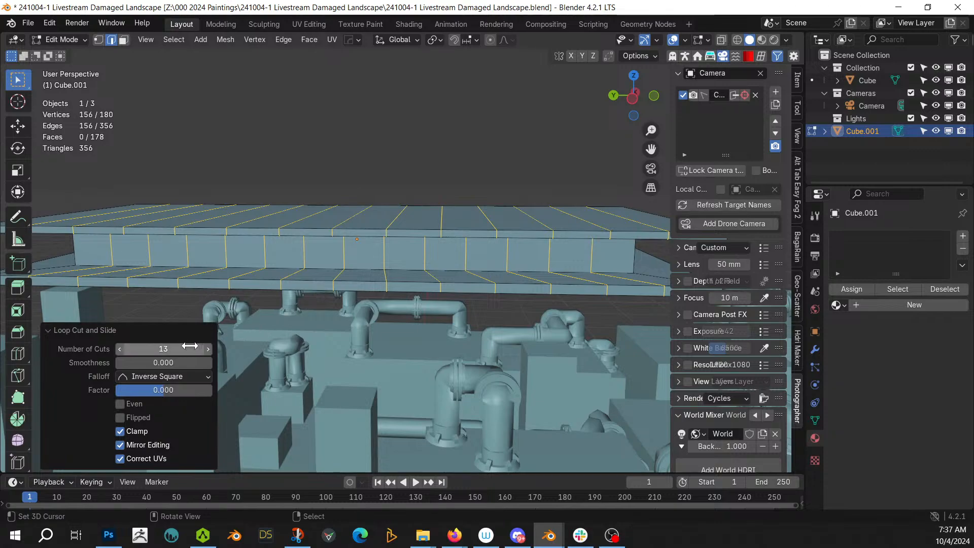
{"action": "left_click", "coordinate": [163, 349]}
{"action": "type", "text": "15"}
{"action": "key", "text": "Return"}
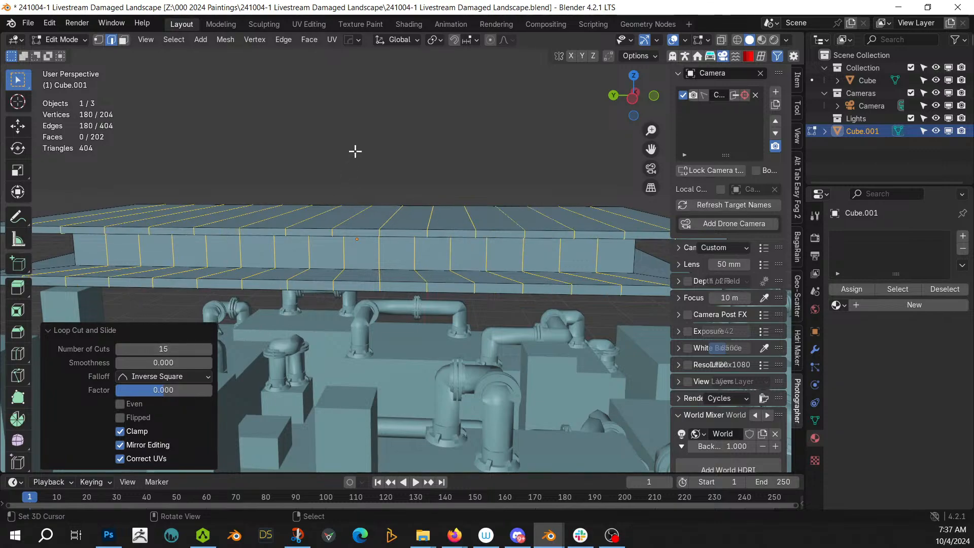
Add four centred loop cuts across the slab's short end, without sliding them
{"action": "key", "text": "alt+a"}
{"action": "middle_click_drag", "start_coordinate": [355, 151], "coordinate": [418, 144]}
{"action": "middle_click_drag", "start_coordinate": [366, 177], "coordinate": [357, 217]}
{"action": "key", "text": "3"}
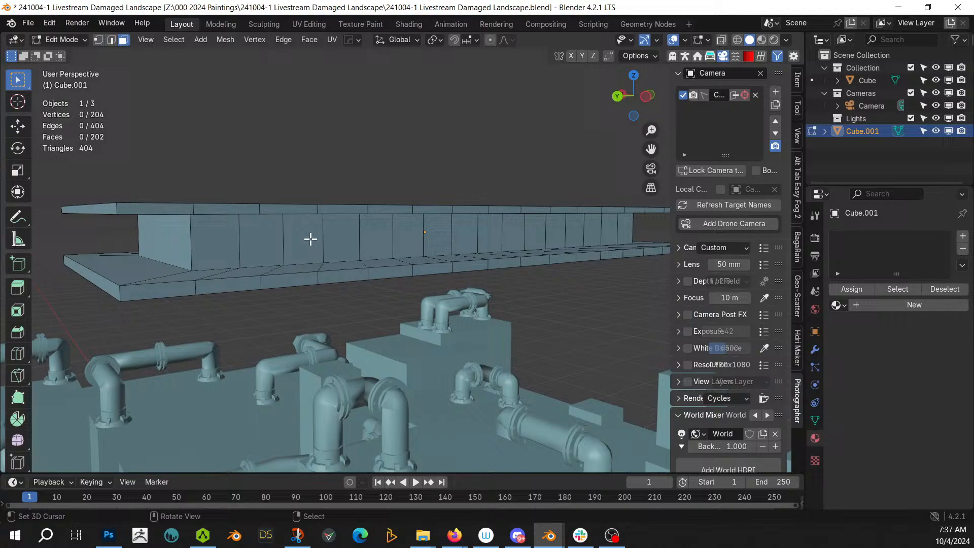
{"action": "left_click", "coordinate": [193, 242], "text": "alt"}
{"action": "middle_click_drag", "start_coordinate": [193, 242], "coordinate": [282, 248]}
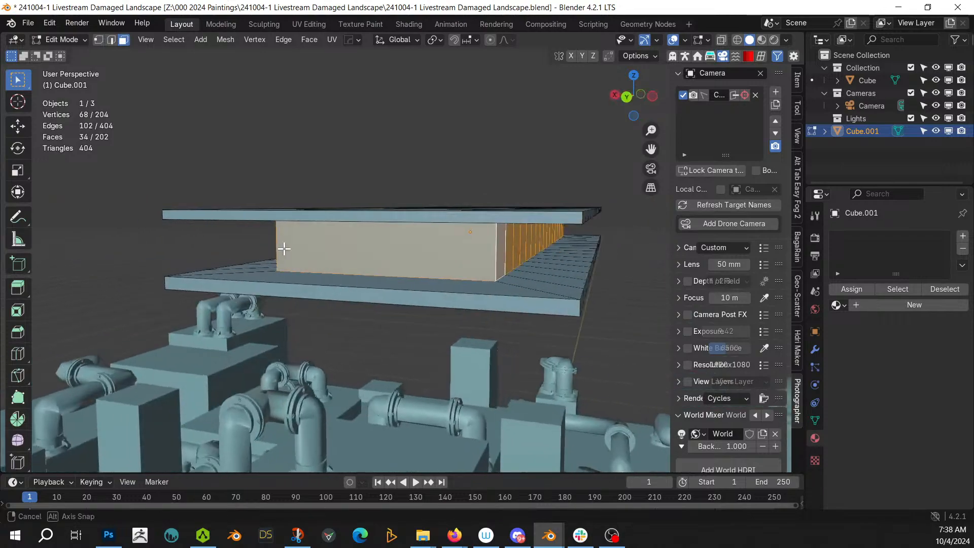
{"action": "left_click", "coordinate": [339, 269]}
{"action": "key", "text": "ctrl+r"}
{"action": "key", "text": "6"}
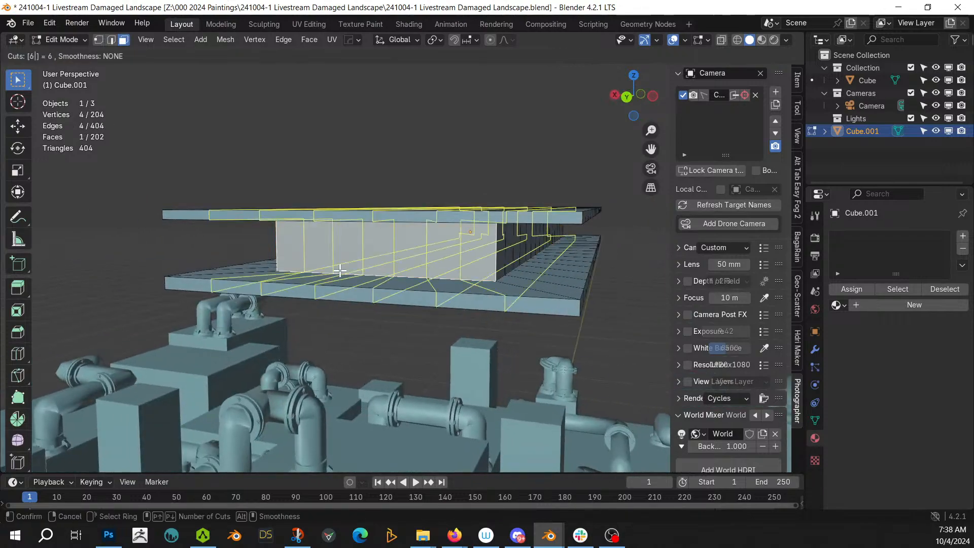
{"action": "scroll", "coordinate": [340, 270], "scroll_direction": "up", "scroll_amount": 1}
{"action": "scroll", "coordinate": [340, 271], "scroll_direction": "down", "scroll_amount": 3}
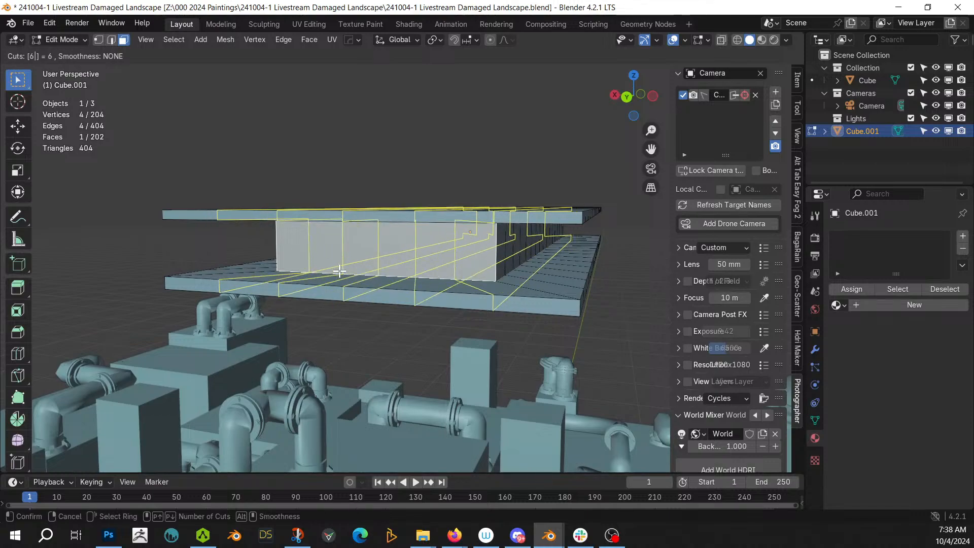
{"action": "left_click", "coordinate": [339, 270]}
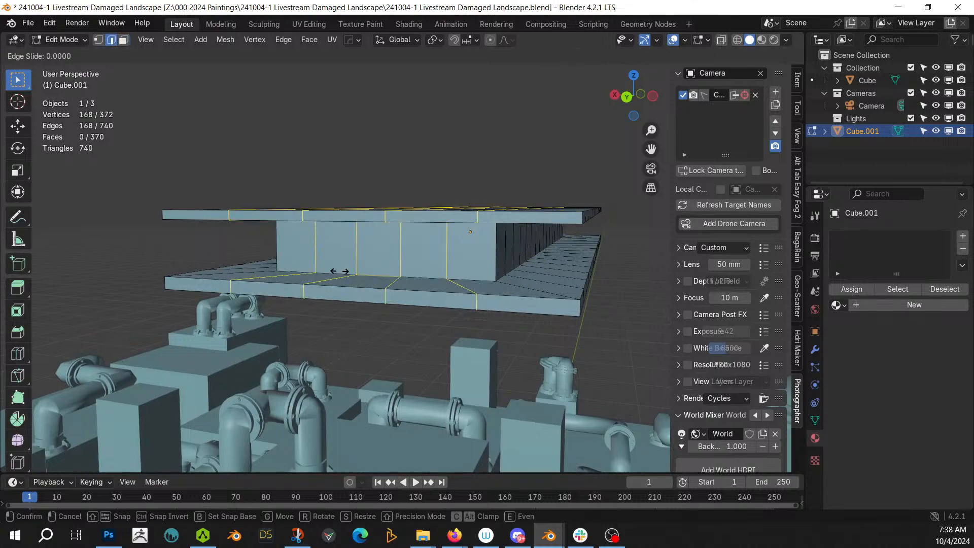
{"action": "right_click", "coordinate": [326, 243]}
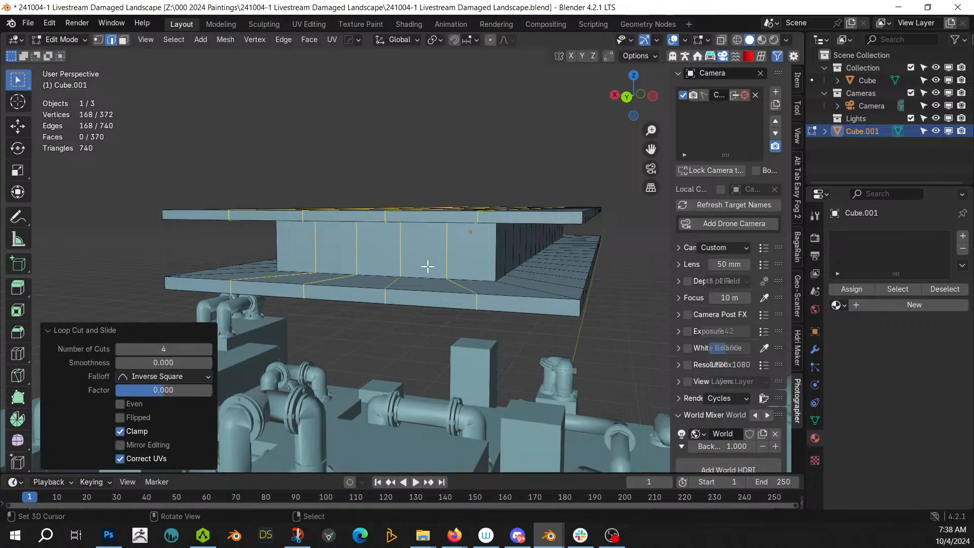
Select the full ring of recessed side faces and subdivide them with 2 cuts
{"action": "key", "text": "3"}
{"action": "left_click", "coordinate": [496, 255], "text": "alt"}
{"action": "middle_click_drag", "start_coordinate": [496, 255], "coordinate": [443, 253]}
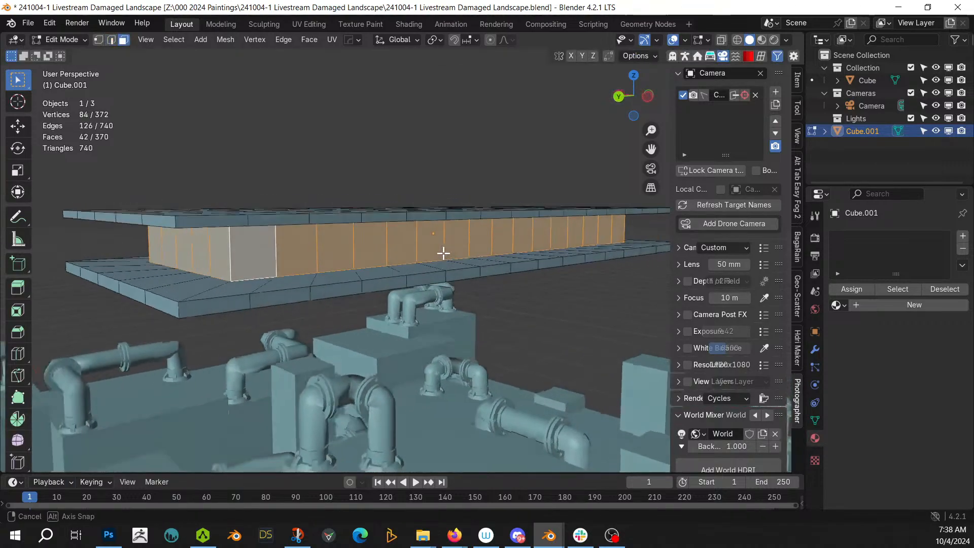
{"action": "right_click", "coordinate": [442, 252]}
{"action": "left_click", "coordinate": [421, 246]}
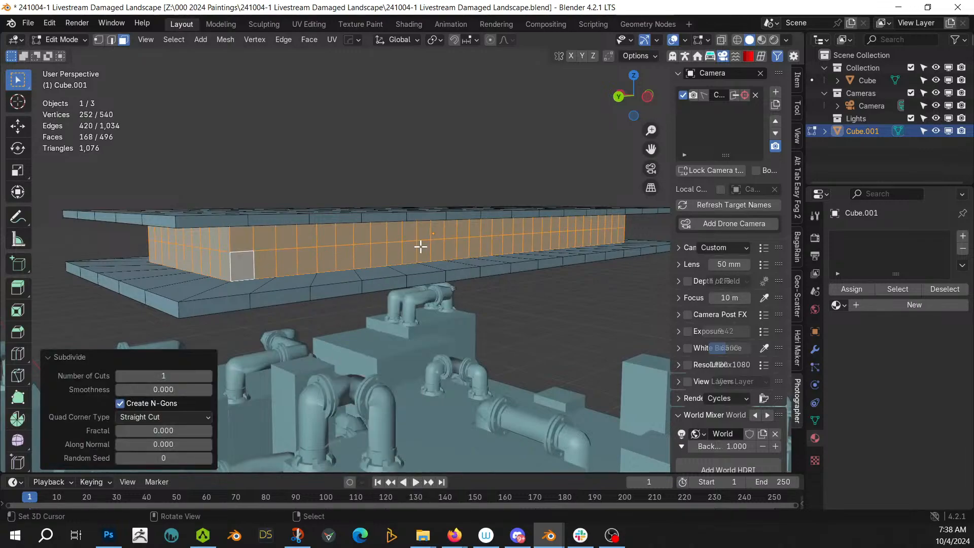
{"action": "left_click", "coordinate": [209, 373]}
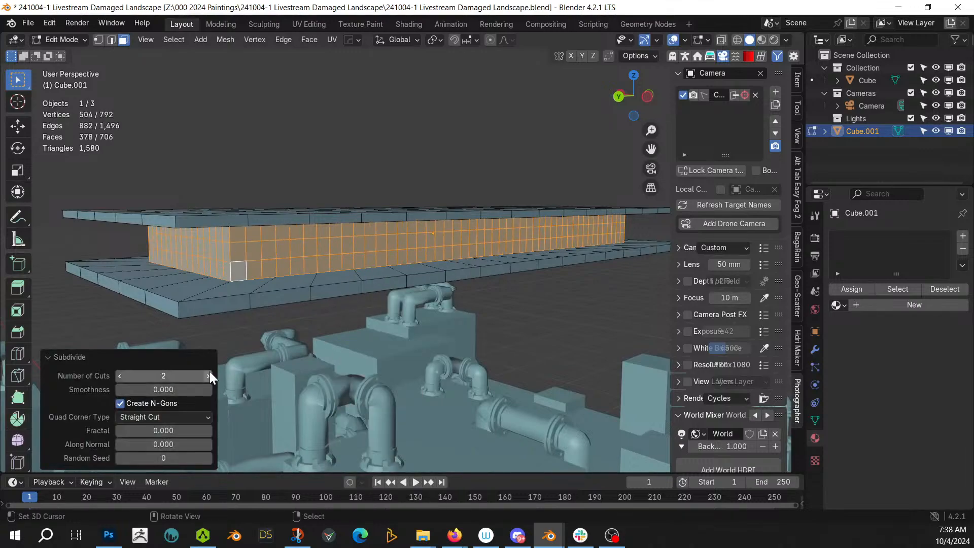
Return to Object Mode and apply Random Flow's Plate Insets to the slab with a maximum depth of 1.8
{"action": "middle_click_drag", "start_coordinate": [357, 318], "coordinate": [390, 315]}
{"action": "key", "text": "Tab"}
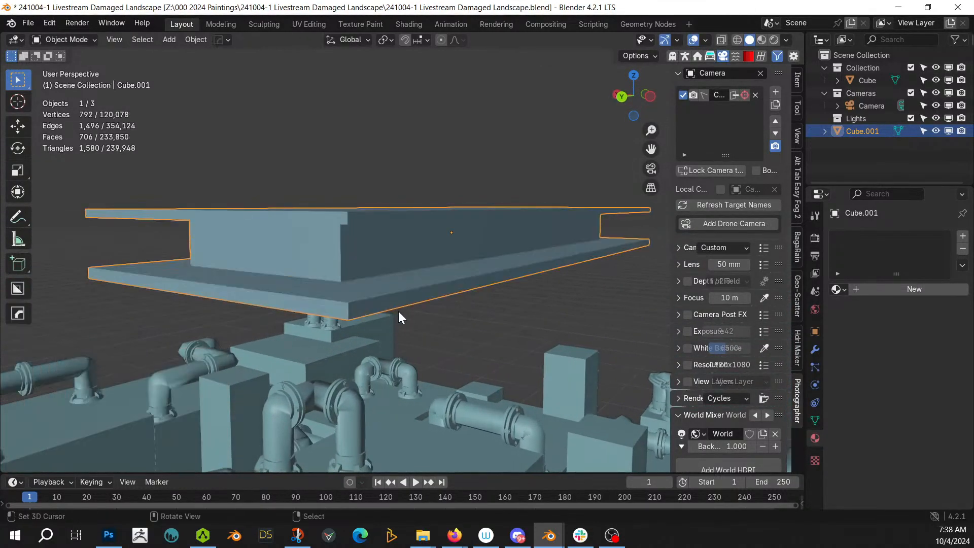
{"action": "key", "text": "shift+q"}
{"action": "mouse_move", "coordinate": [397, 310]}
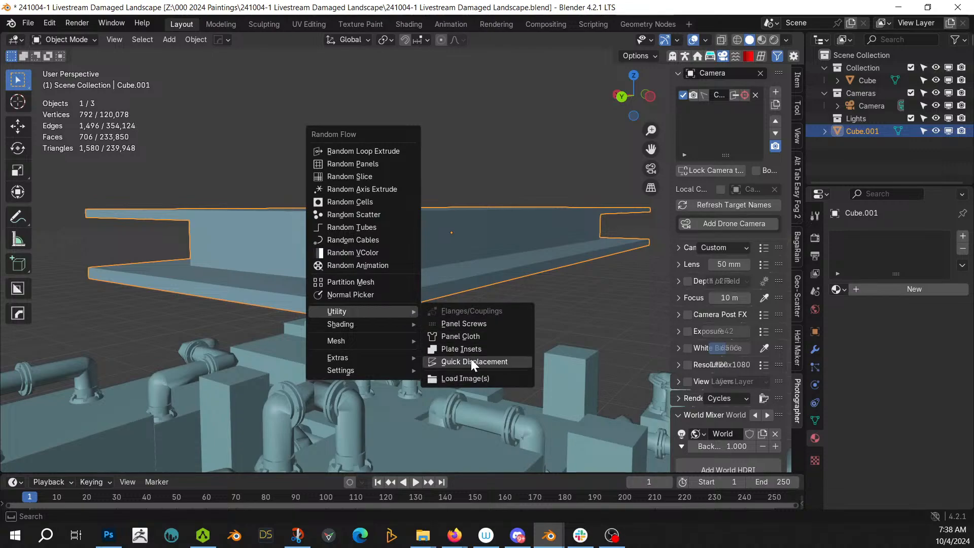
{"action": "left_click", "coordinate": [479, 346]}
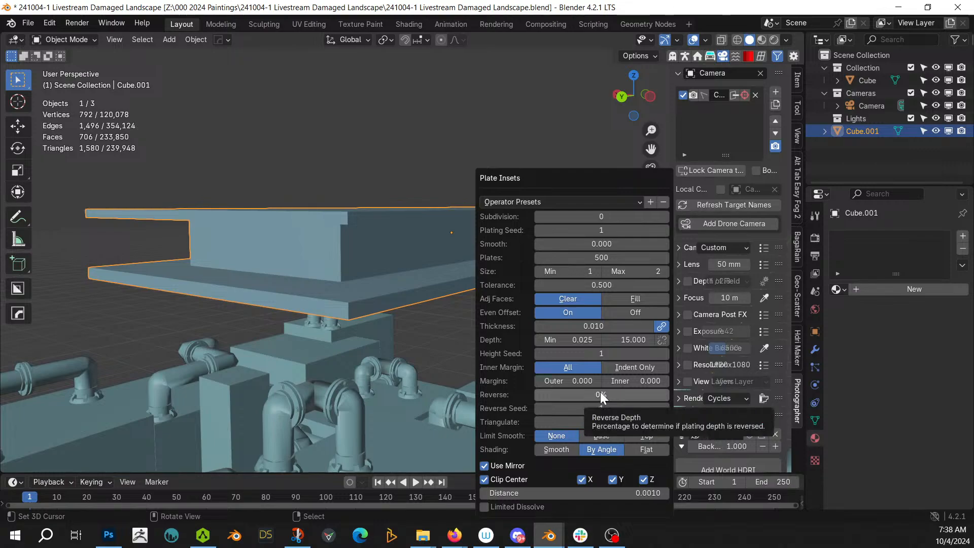
{"action": "double_click", "coordinate": [633, 339]}
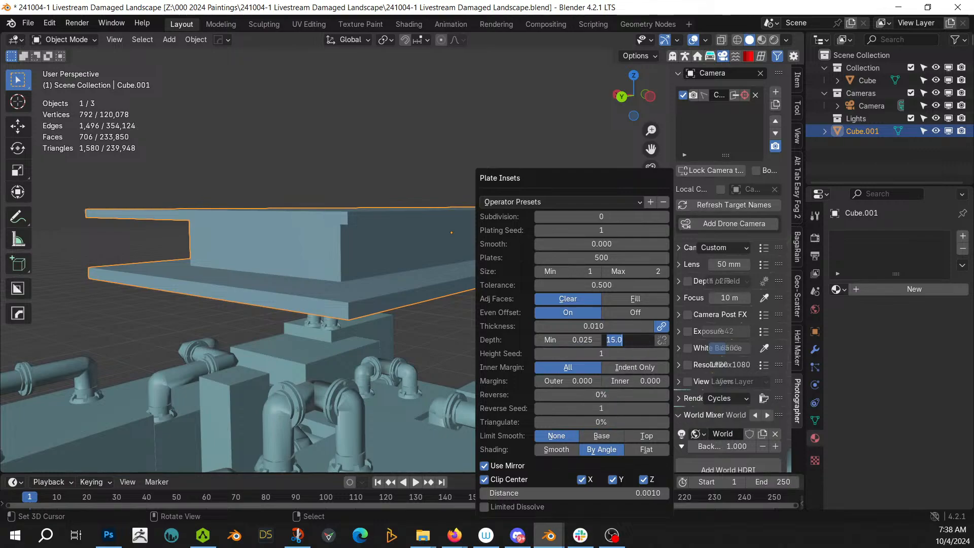
{"action": "type", "text": "1.8"}
{"action": "key", "text": "Return"}
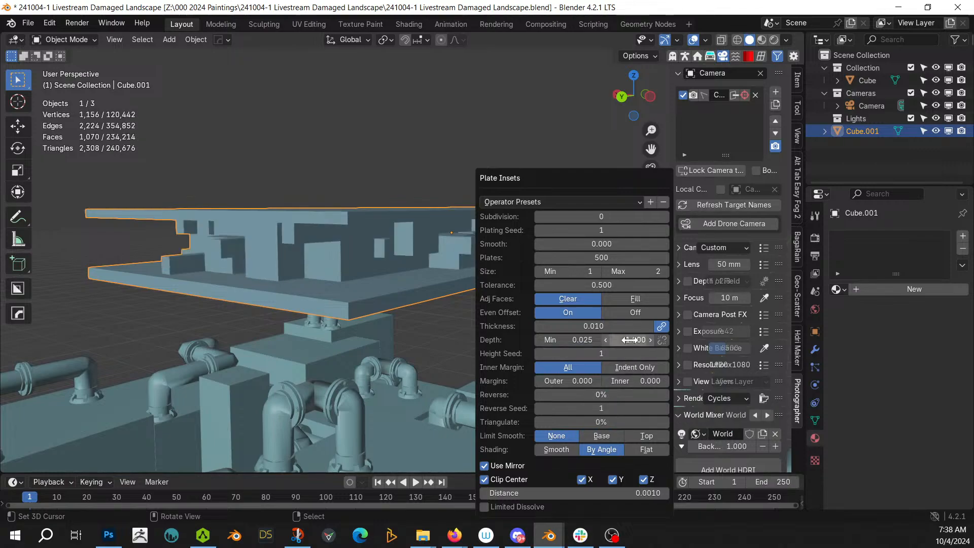
Set the slab's Plate Insets to 1000 plates with an inner margin of 0.025
{"action": "middle_click_drag", "start_coordinate": [391, 303], "coordinate": [160, 327]}
{"action": "scroll", "coordinate": [112, 314], "scroll_direction": "up", "scroll_amount": 2}
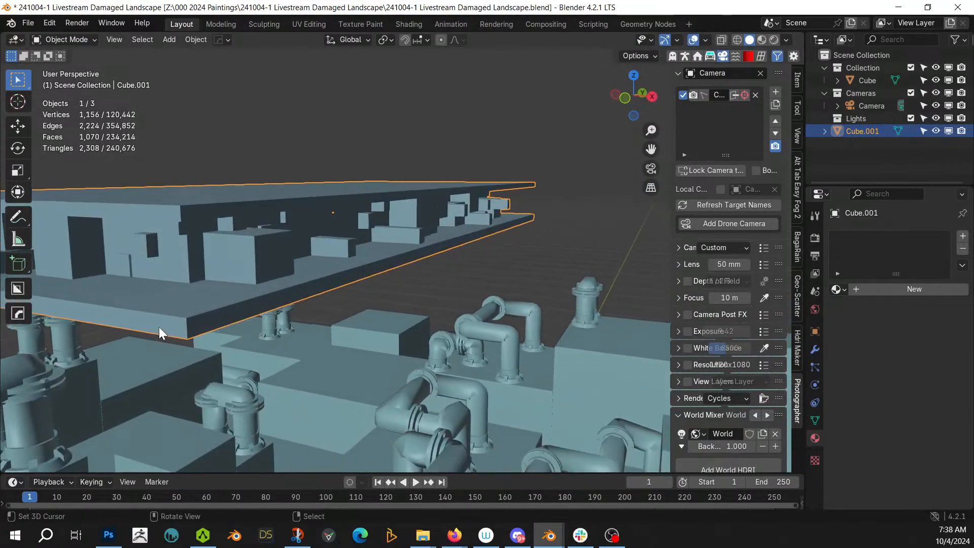
{"action": "key", "text": "F9"}
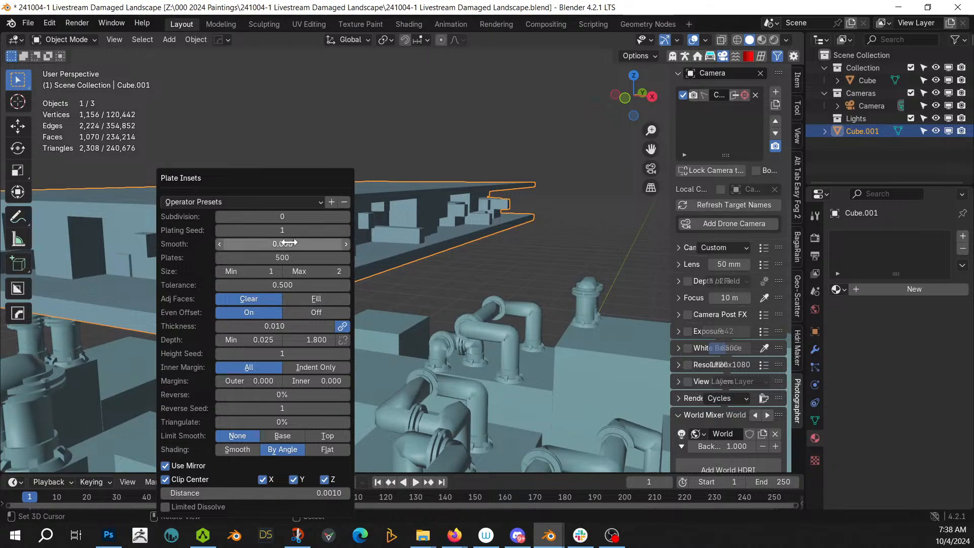
{"action": "left_click", "coordinate": [282, 257]}
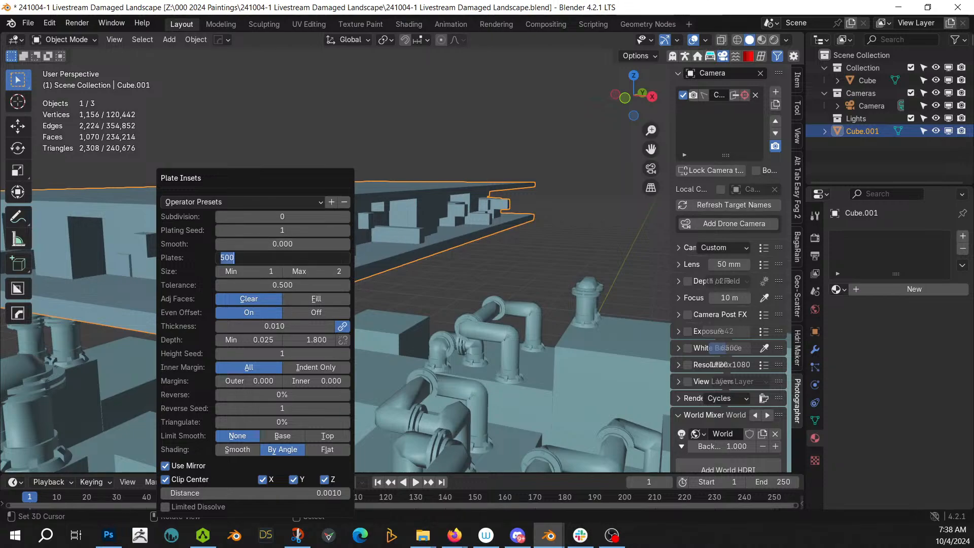
{"action": "type", "text": "1000"}
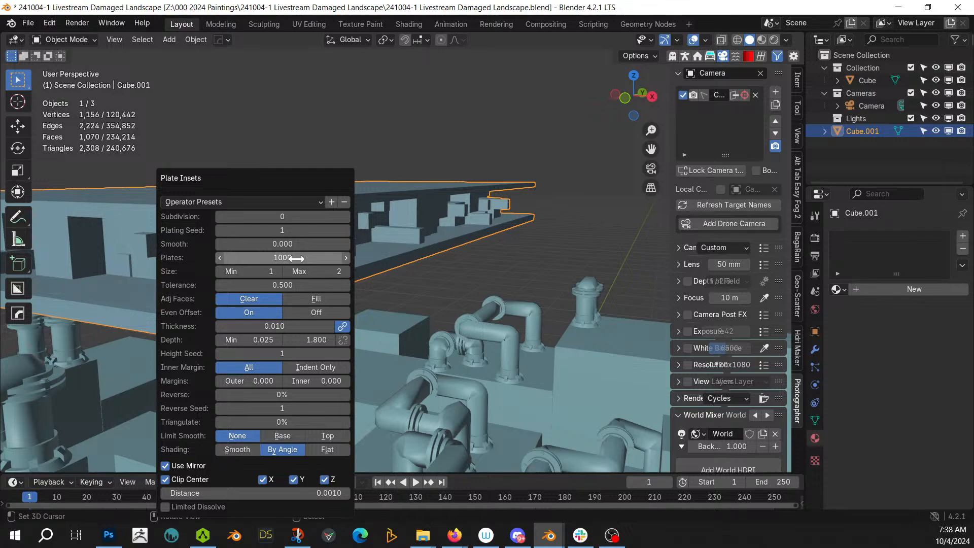
{"action": "key", "text": "Return"}
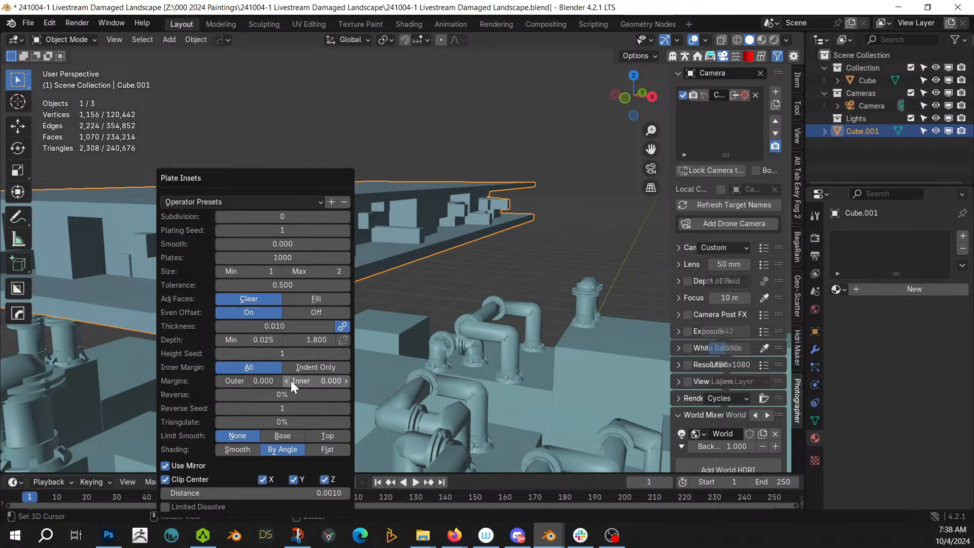
{"action": "left_click", "coordinate": [308, 380]}
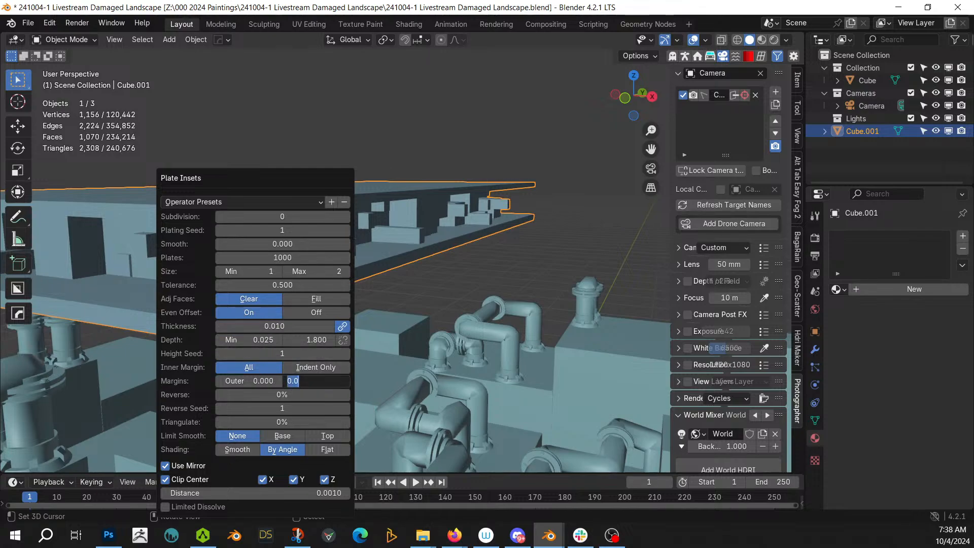
{"action": "key", "text": "Return"}
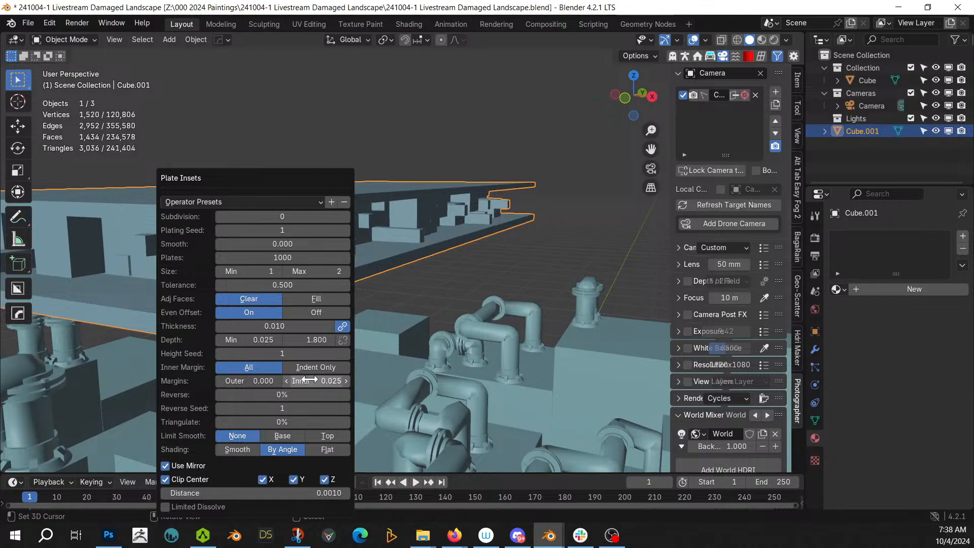
Raise the minimum depth of the slab's Plate Insets to 0.250
{"action": "mouse_move", "coordinate": [311, 277]}
{"action": "middle_mouse_down"}
{"action": "mouse_move", "coordinate": [254, 268]}
{"action": "mouse_move", "coordinate": [102, 278]}
{"action": "mouse_move", "coordinate": [352, 273]}
{"action": "mouse_move", "coordinate": [323, 282]}
{"action": "middle_mouse_up"}
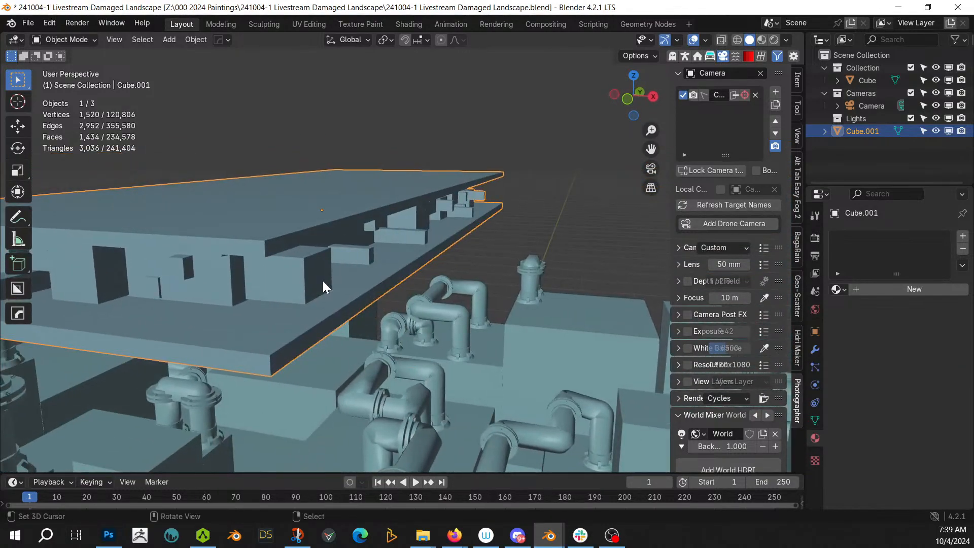
{"action": "key", "text": "F9"}
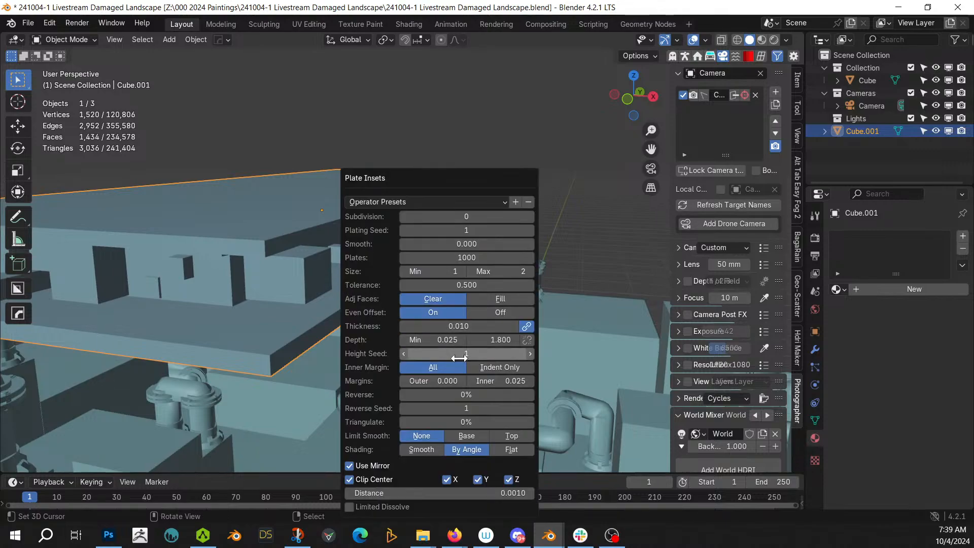
{"action": "left_click", "coordinate": [458, 340]}
{"action": "type", "text": "."}
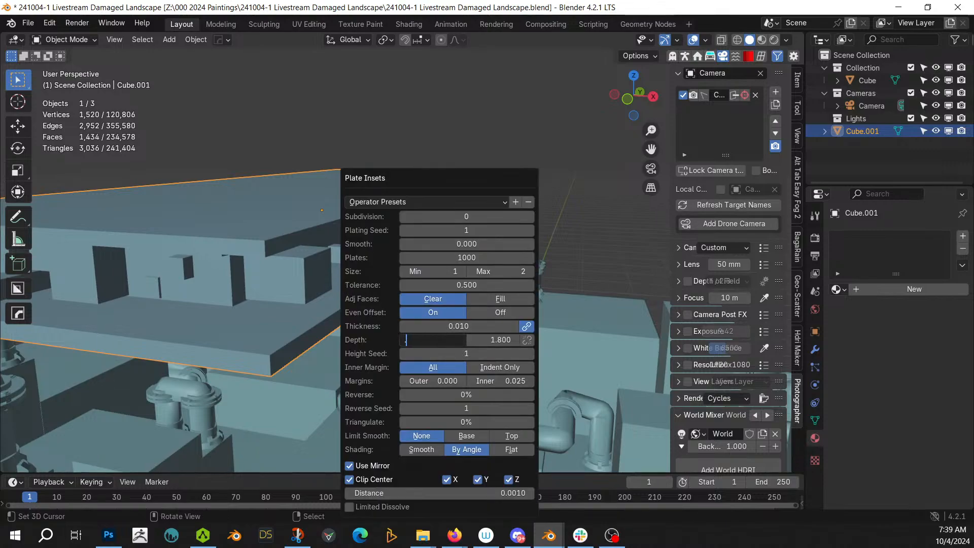
{"action": "type", "text": "250"}
{"action": "key", "text": "Return"}
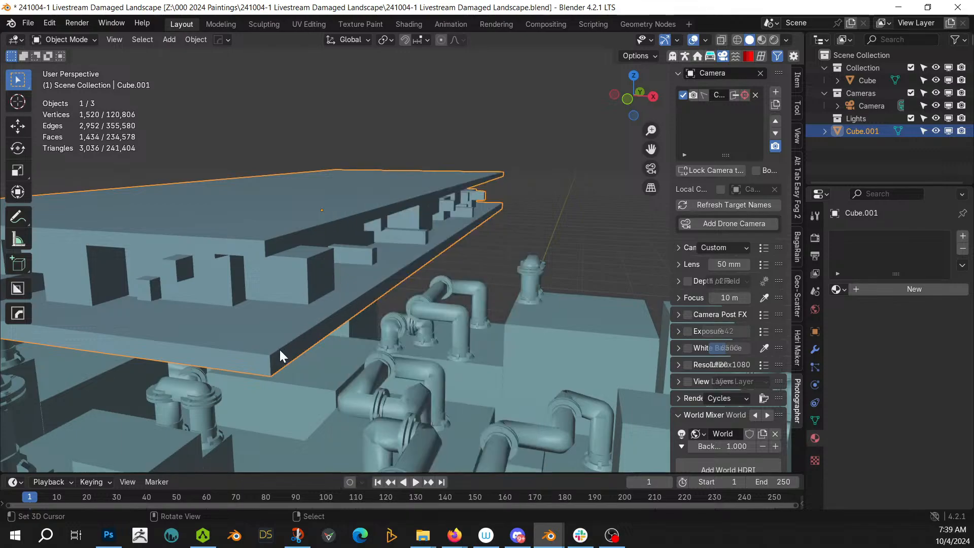
Set the Plate Insets tolerance to 0.780 and the plating seed to 4
{"action": "middle_click_drag", "start_coordinate": [279, 349], "coordinate": [153, 353]}
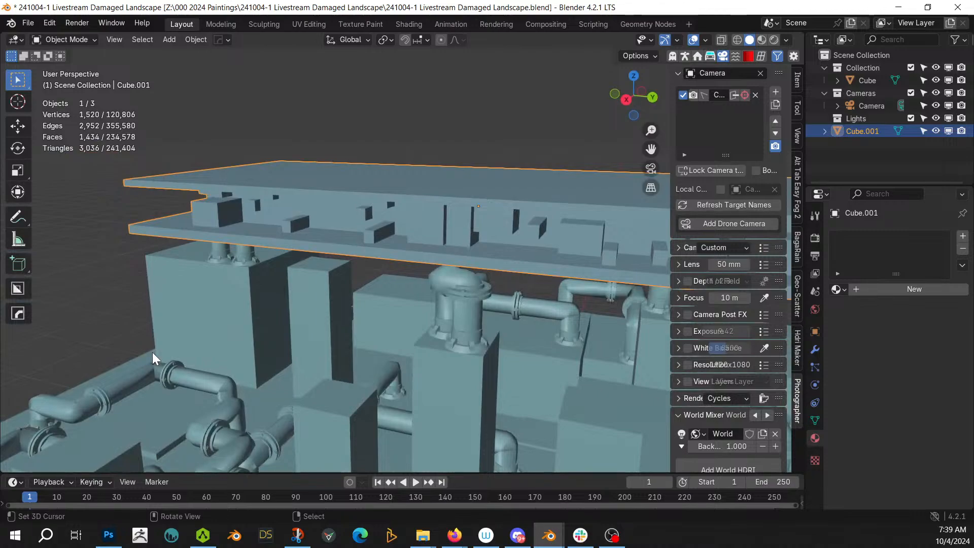
{"action": "key", "text": "F9"}
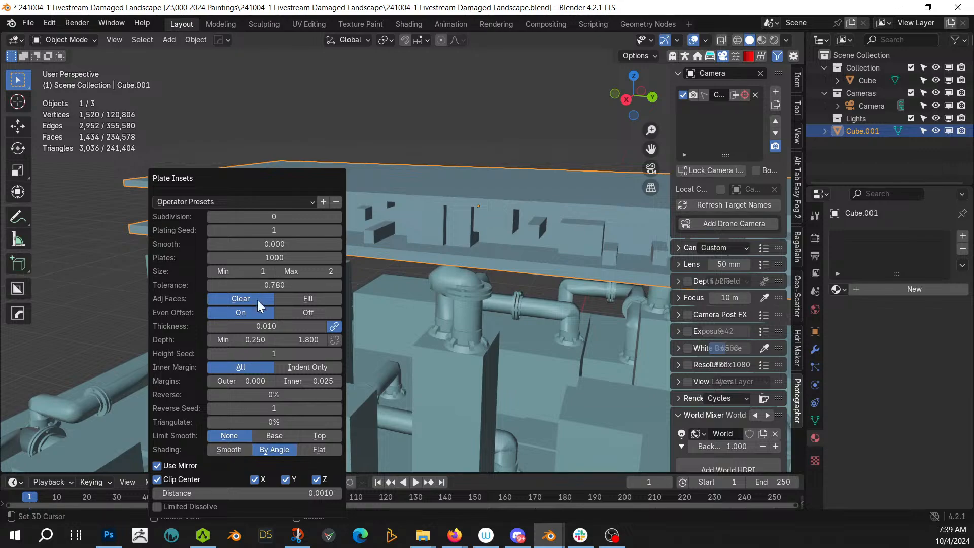
{"action": "left_click", "coordinate": [337, 230]}
{"action": "left_click", "coordinate": [338, 230]}
{"action": "left_click", "coordinate": [338, 229]}
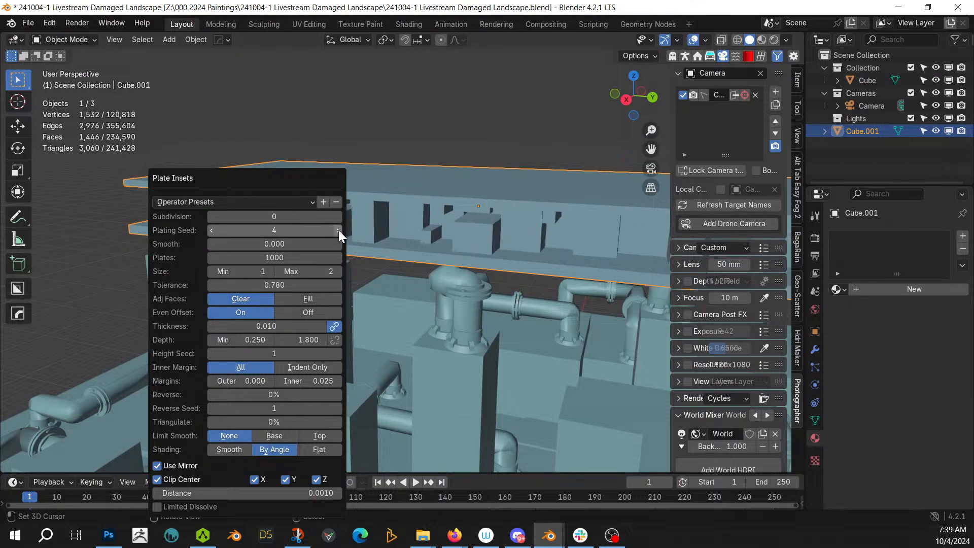
Save the file, enter Edit Mode and select all coplanar faces on the slab's underside
{"action": "middle_click_drag", "start_coordinate": [382, 267], "coordinate": [337, 217]}
{"action": "key", "text": "ctrl+s"}
{"action": "key", "text": "Tab"}
{"action": "left_click", "coordinate": [342, 218]}
{"action": "left_click", "coordinate": [337, 218], "text": "shift"}
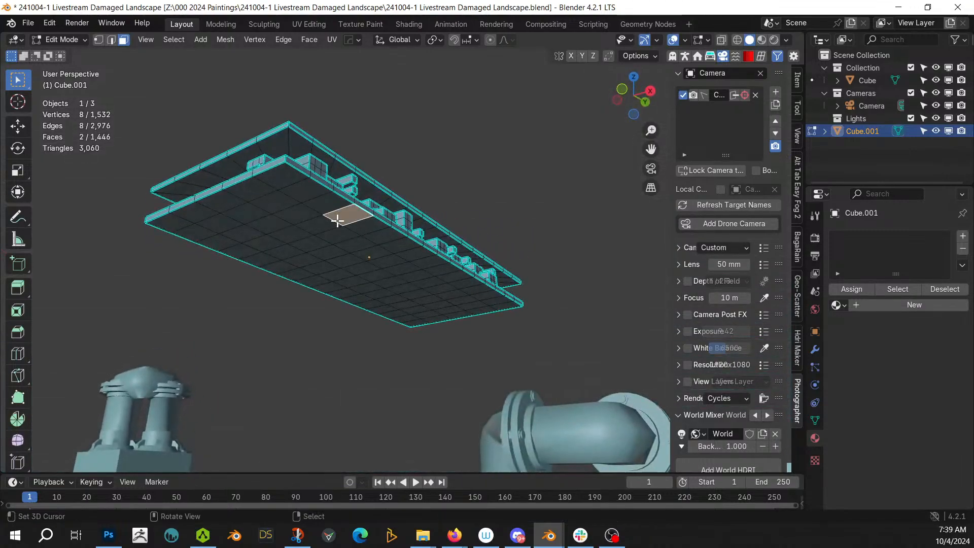
{"action": "key", "text": "ctrl+g"}
{"action": "left_click", "coordinate": [337, 219]}
{"action": "key", "text": "shift+g"}
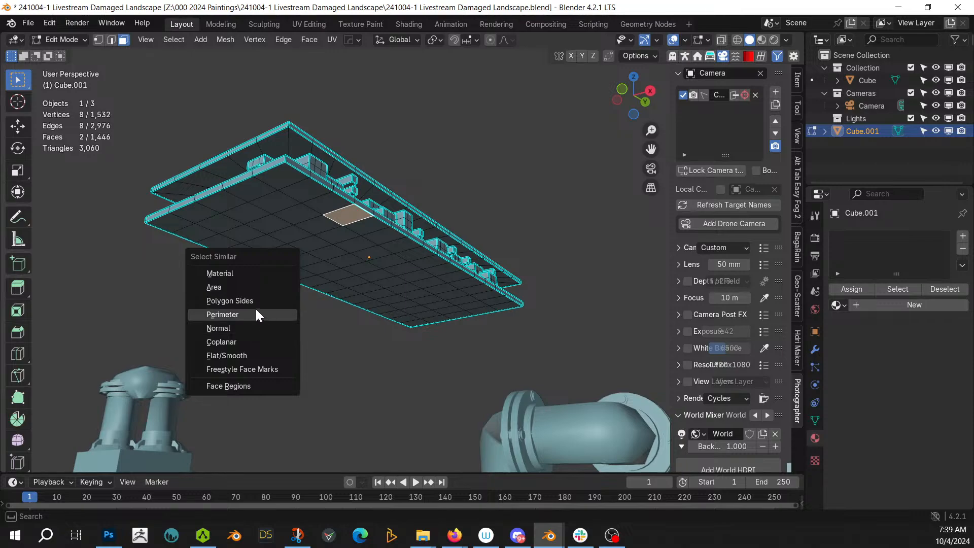
{"action": "left_click", "coordinate": [238, 342]}
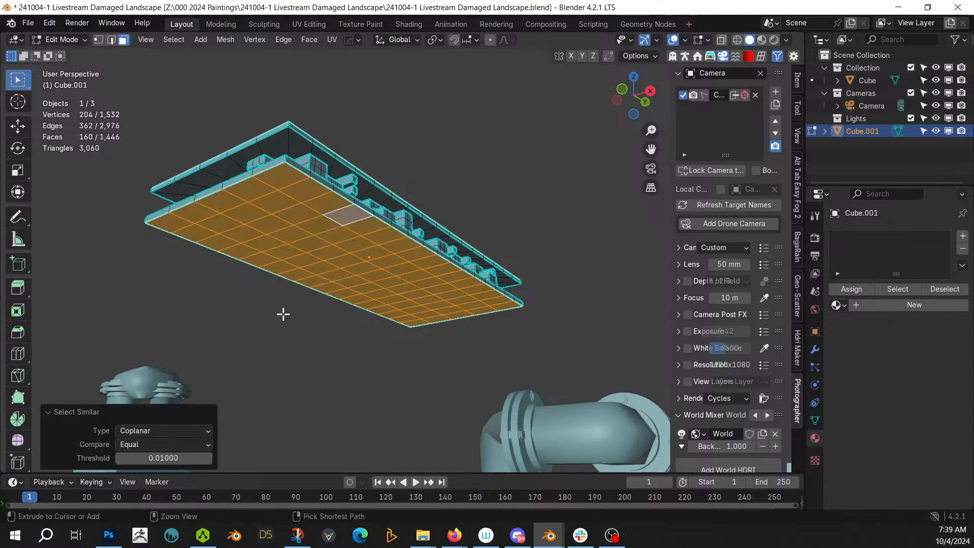
Grow the selection over the slab's upper and lower plates, and create a first material for the slab in Object Mode
{"action": "key", "text": "ctrl+KP_Add"}
{"action": "middle_click_drag", "start_coordinate": [283, 314], "coordinate": [341, 379]}
{"action": "key", "text": "ctrl+KP_Add"}
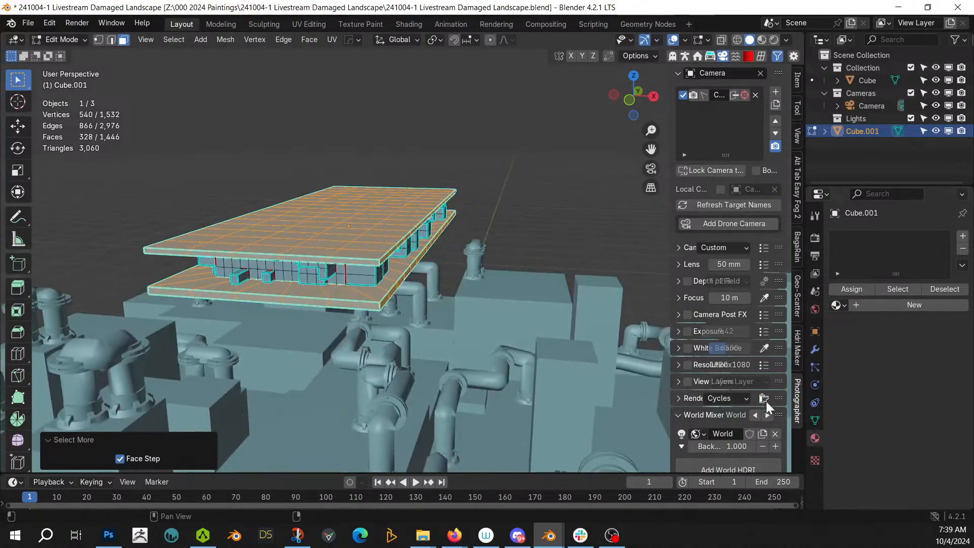
{"action": "key", "text": "Tab"}
{"action": "left_click", "coordinate": [883, 290]}
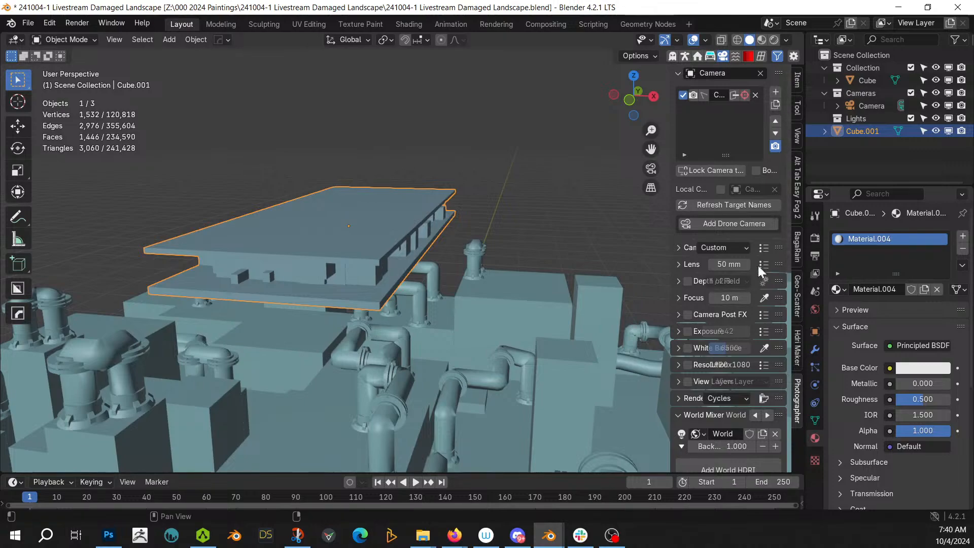
Invert the face selection to the inner detail faces in Edit Mode and add a second material slot with a new material
{"action": "middle_click_drag", "start_coordinate": [443, 284], "coordinate": [432, 256]}
{"action": "key", "text": "Tab"}
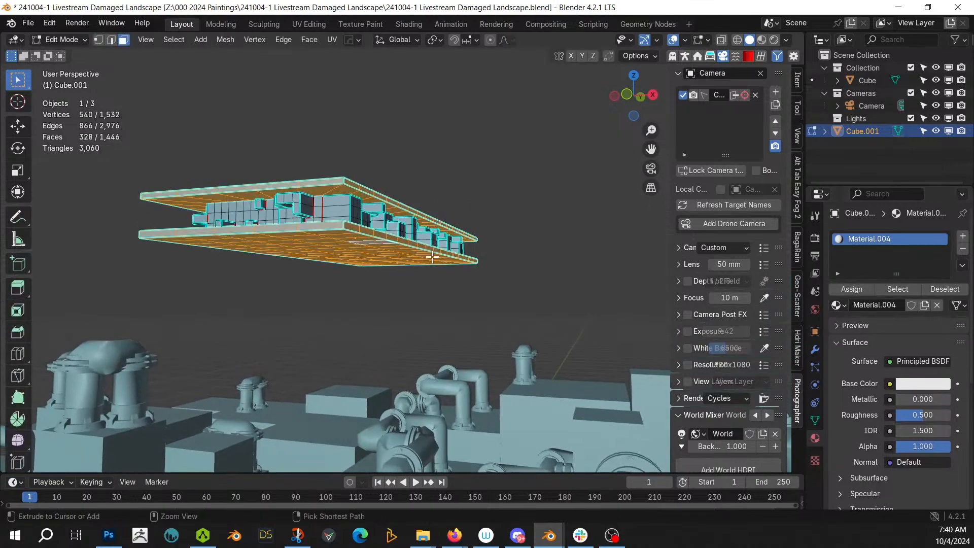
{"action": "key", "text": "ctrl+i"}
{"action": "left_click", "coordinate": [963, 237]}
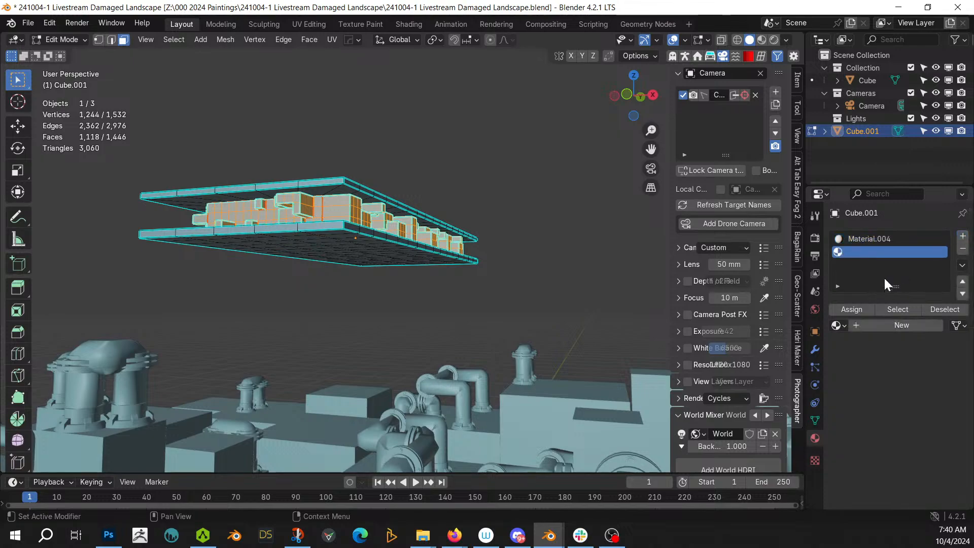
{"action": "left_click", "coordinate": [875, 325]}
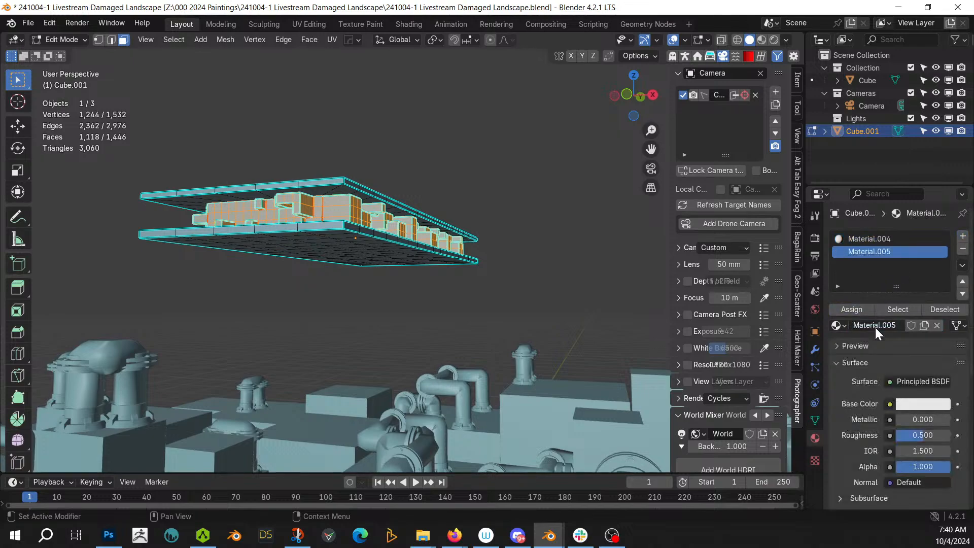
{"action": "middle_click_drag", "start_coordinate": [398, 172], "coordinate": [150, 211]}
{"action": "key", "text": "Tab"}
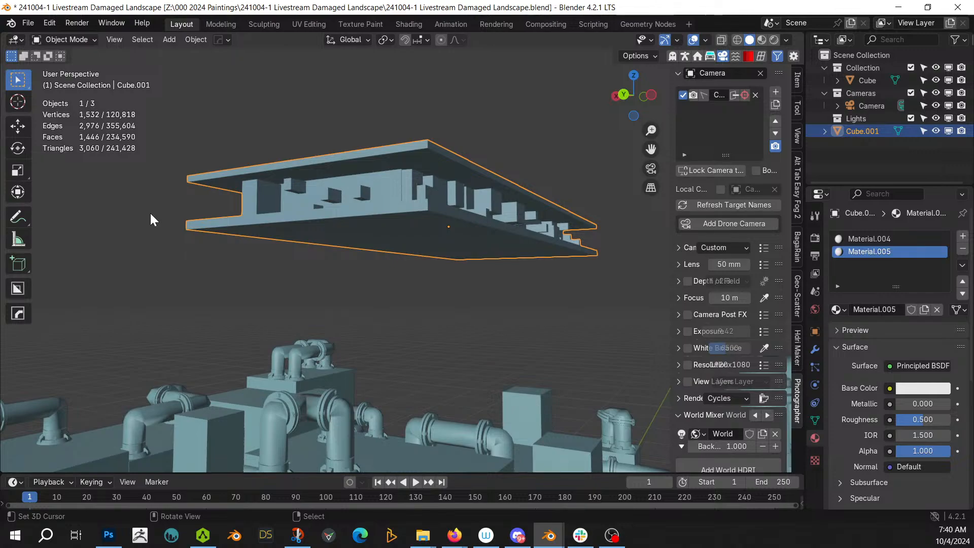
In top view, move the slab to a corner of the landscape, about -32.87 m in X and -34.5 m in Y
{"action": "middle_click_drag", "start_coordinate": [391, 261], "coordinate": [452, 371]}
{"action": "scroll", "coordinate": [350, 336], "scroll_direction": "down", "scroll_amount": 6}
{"action": "key", "text": "KP_7"}
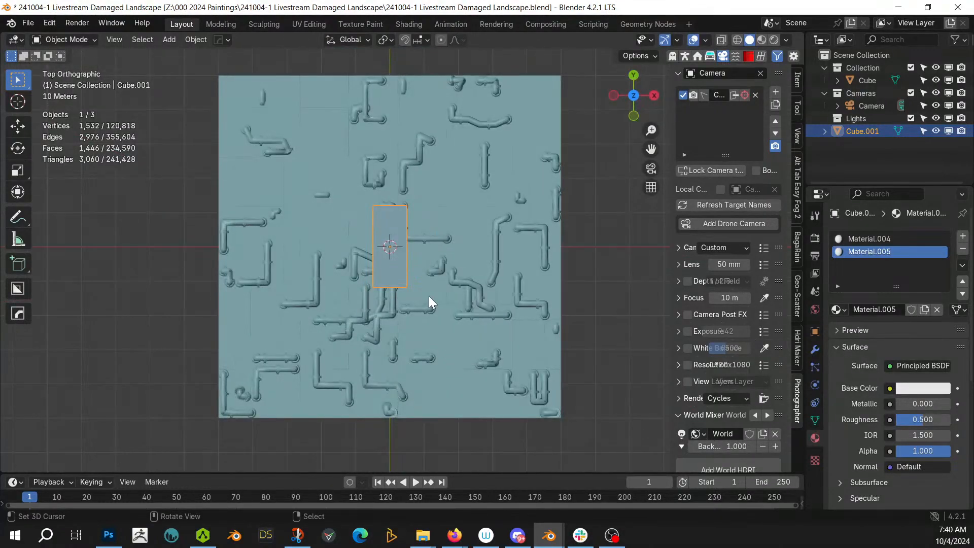
{"action": "key", "text": "g"}
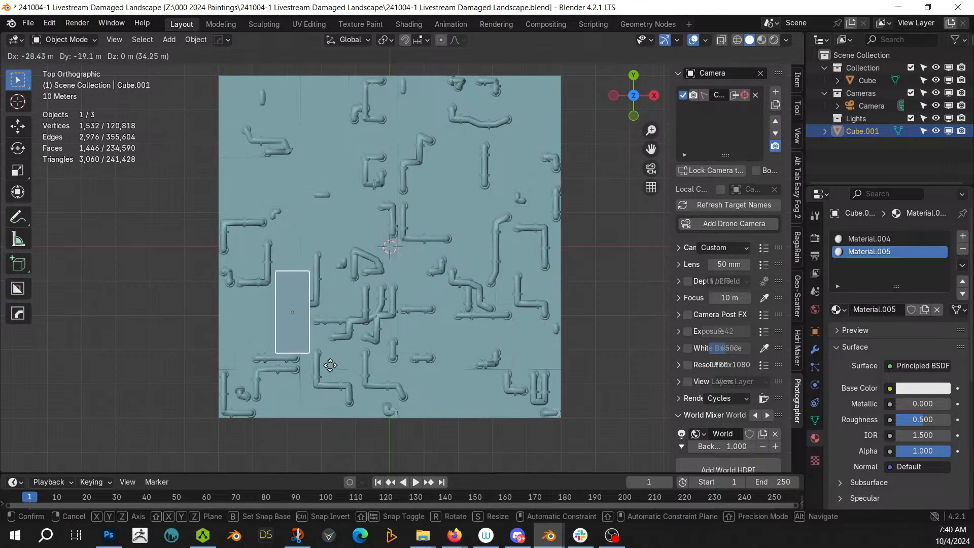
{"action": "left_click", "coordinate": [313, 406]}
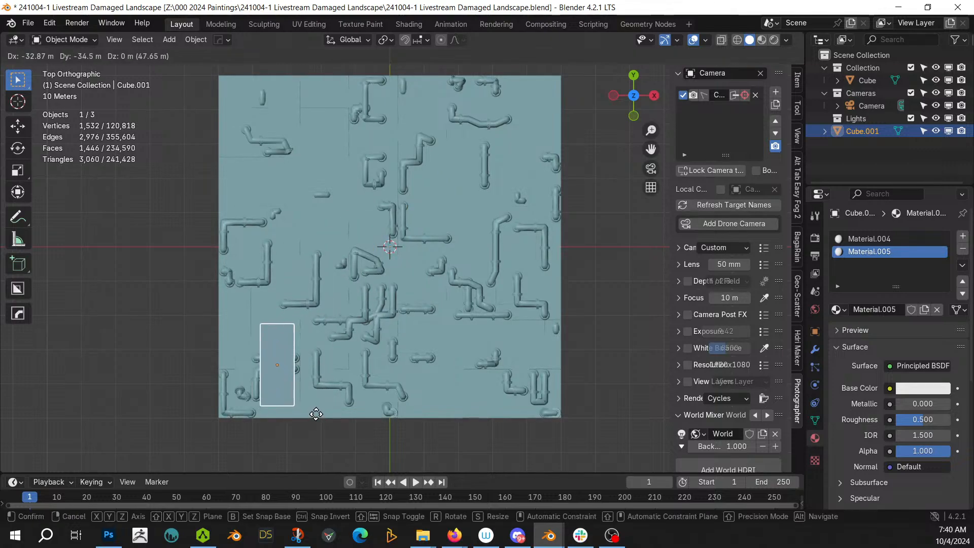
Array the slab with HOps Array V2 into 5 copies along X with a constant offset of about 17.66
{"action": "key", "text": "q"}
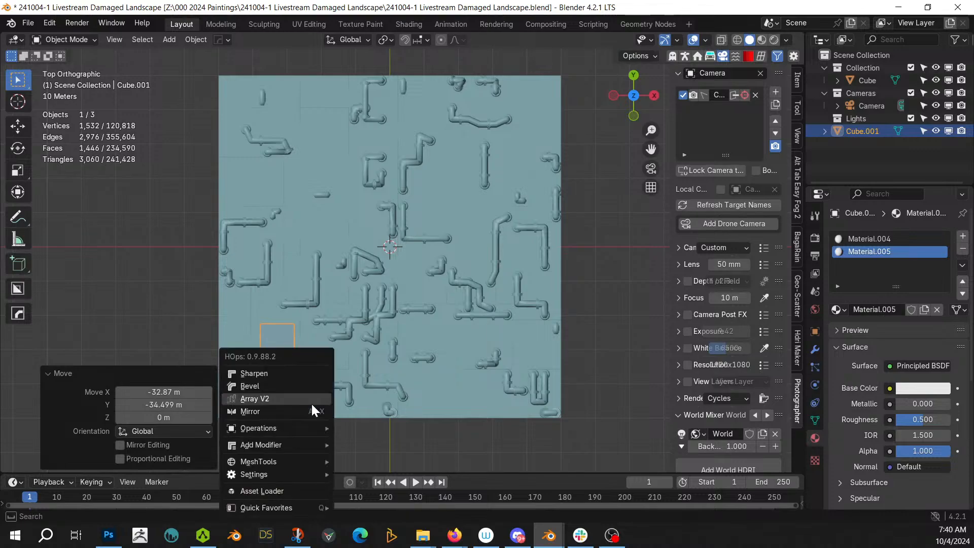
{"action": "left_click", "coordinate": [311, 400]}
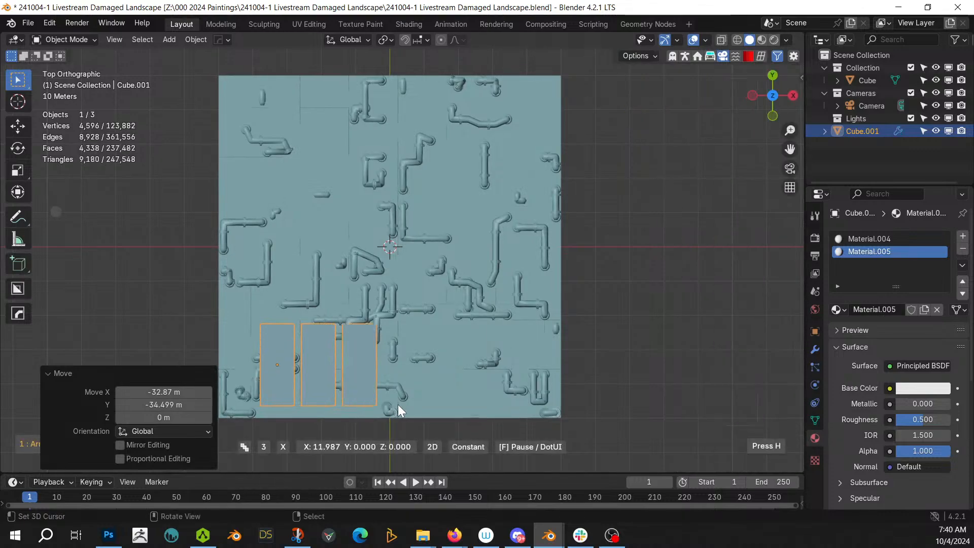
{"action": "scroll", "coordinate": [406, 404], "scroll_direction": "up", "scroll_amount": 1}
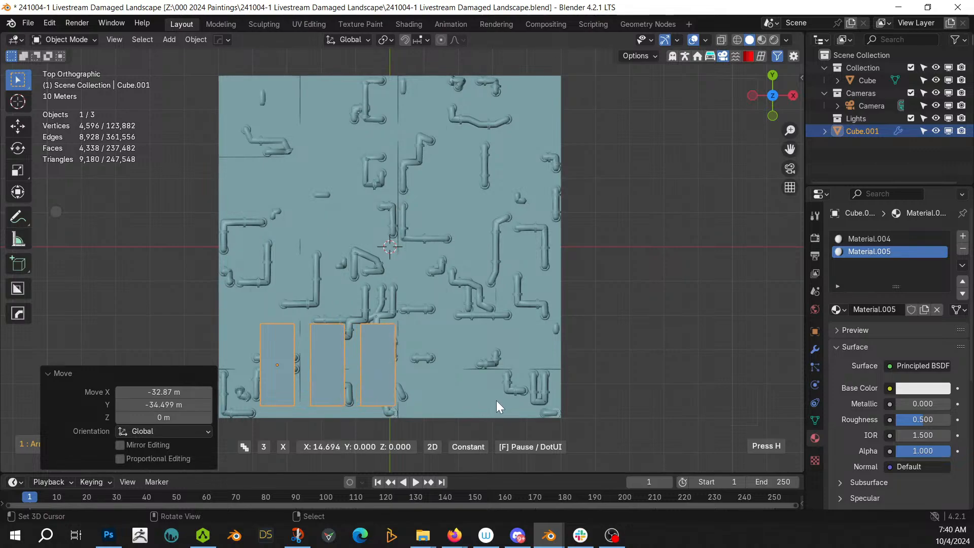
{"action": "scroll", "coordinate": [544, 400], "scroll_direction": "up", "scroll_amount": 2}
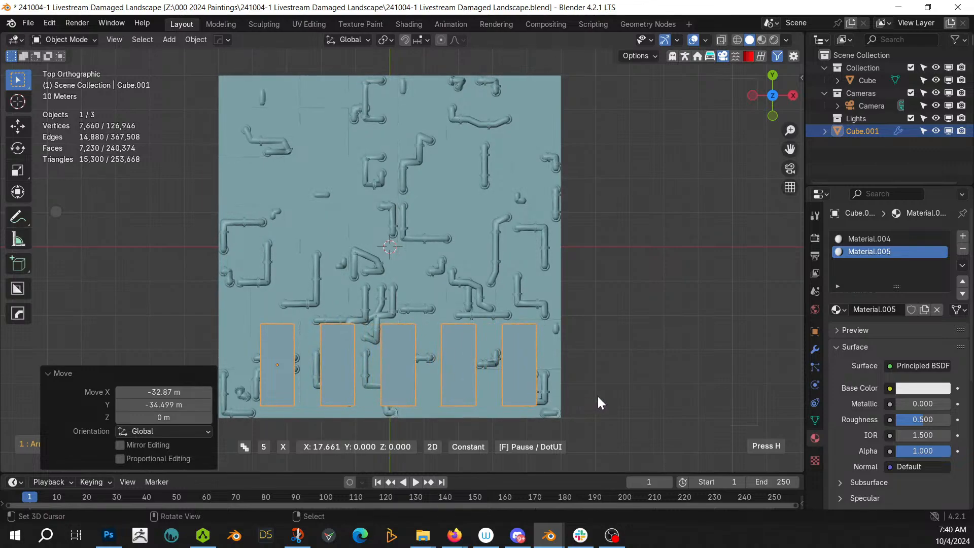
{"action": "left_click", "coordinate": [597, 403]}
{"action": "key", "text": "n"}
Add a second array to the slab row with HOps Array V2, making 4 copies along Y with a constant offset of about 26
{"action": "middle_click_drag", "start_coordinate": [382, 393], "coordinate": [270, 313]}
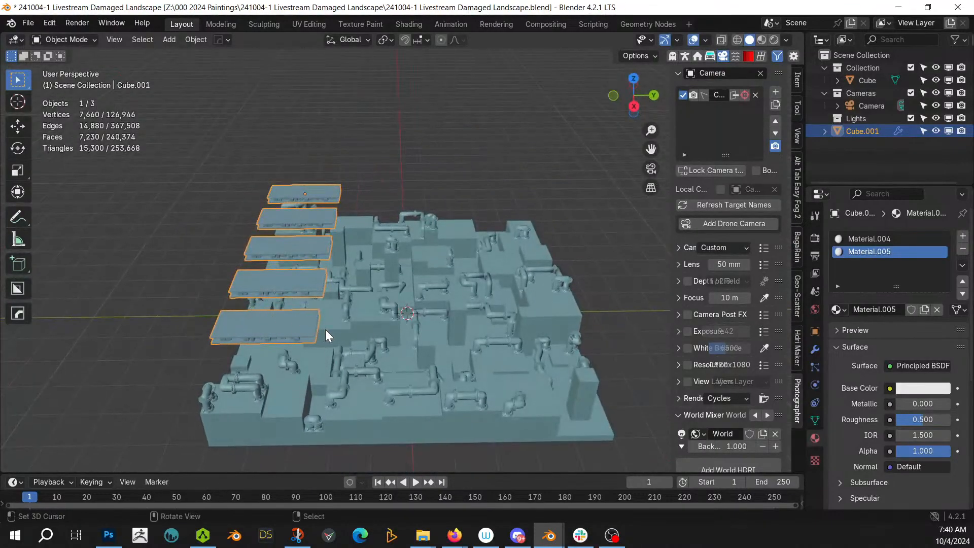
{"action": "key", "text": "q"}
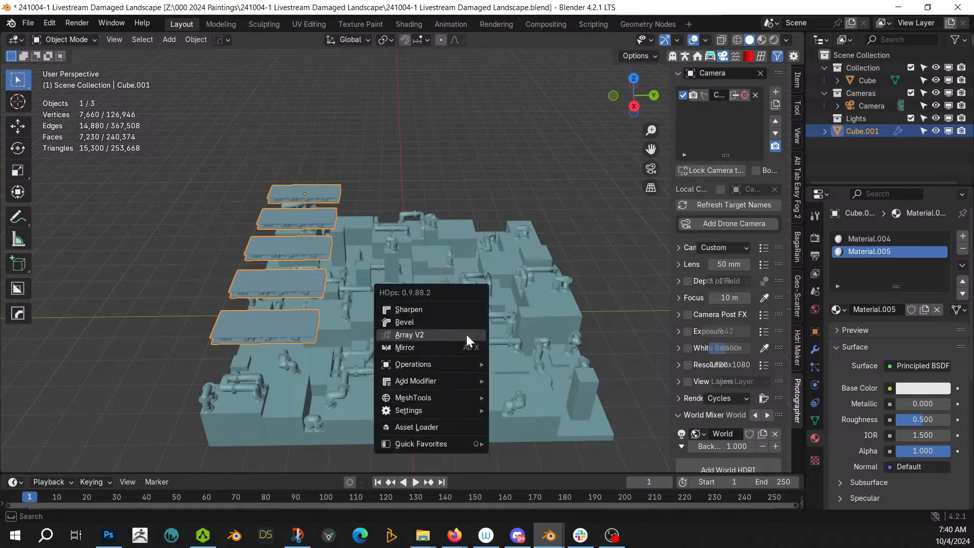
{"action": "left_click", "coordinate": [466, 333]}
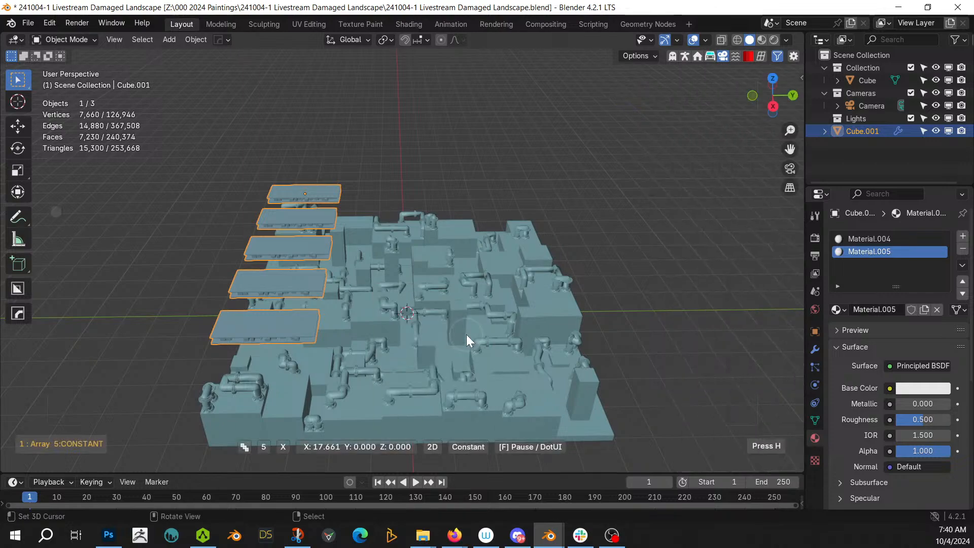
{"action": "key", "text": "h"}
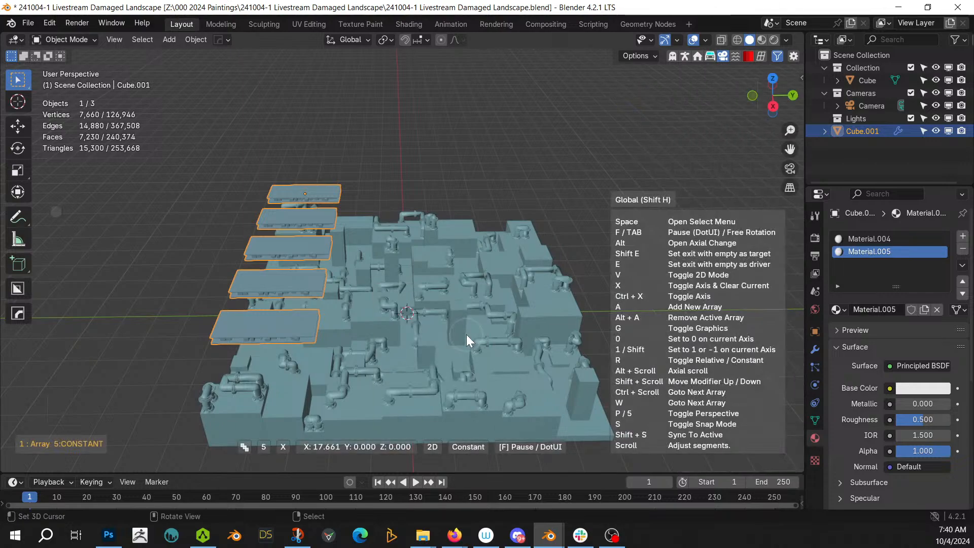
{"action": "key", "text": "a"}
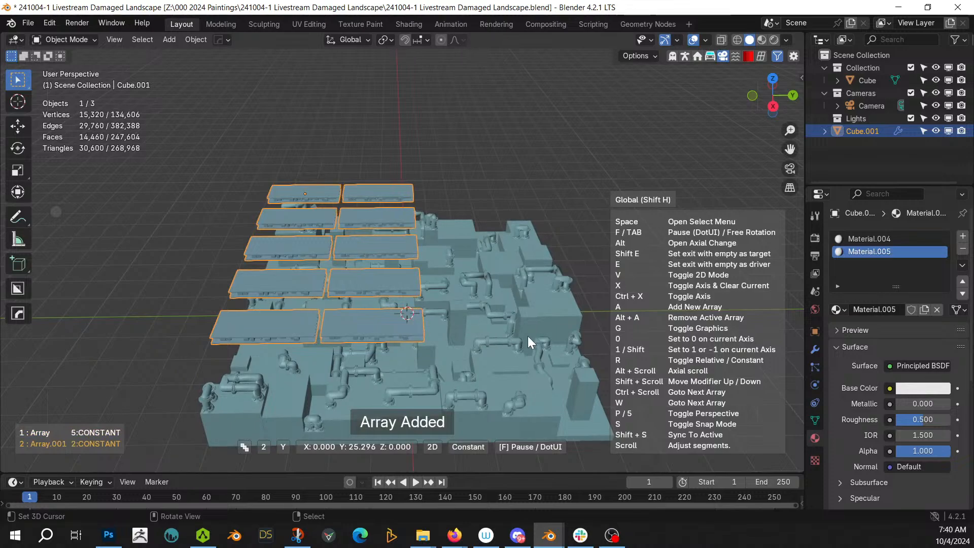
{"action": "scroll", "coordinate": [527, 335], "scroll_direction": "up", "scroll_amount": 1}
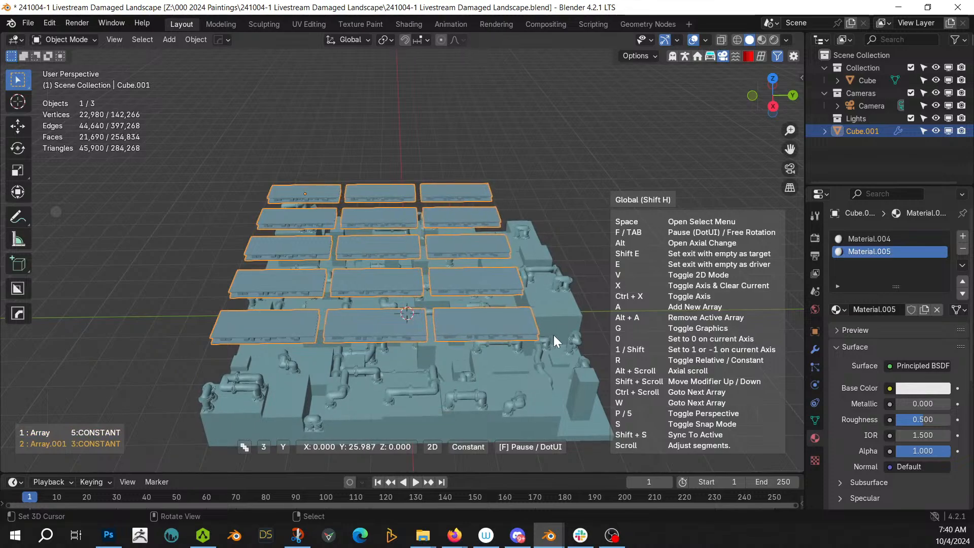
{"action": "scroll", "coordinate": [555, 333], "scroll_direction": "up", "scroll_amount": 1}
{"action": "left_click", "coordinate": [552, 332]}
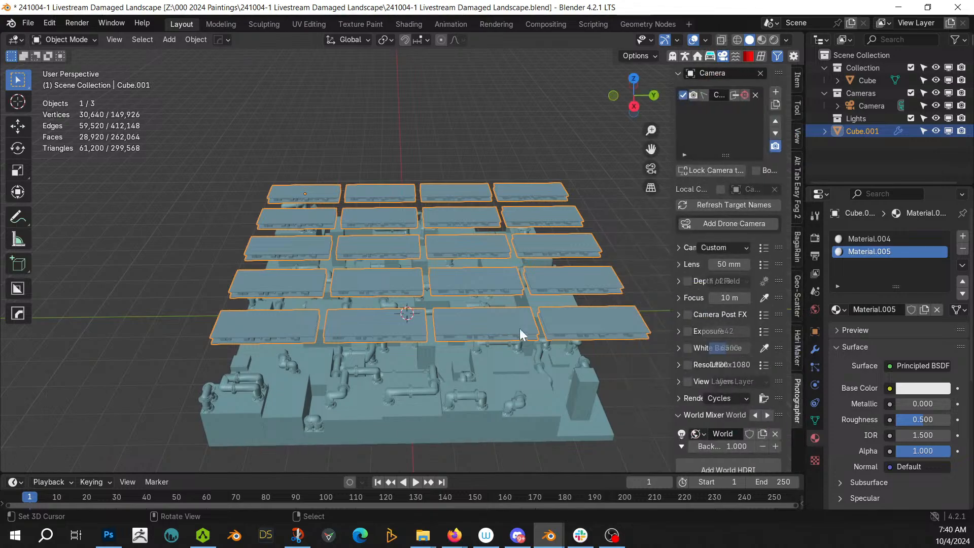
In top view, scale the slab grid down uniformly to 0.903 to fit it over the landscape
{"action": "middle_click_drag", "start_coordinate": [519, 327], "coordinate": [561, 381]}
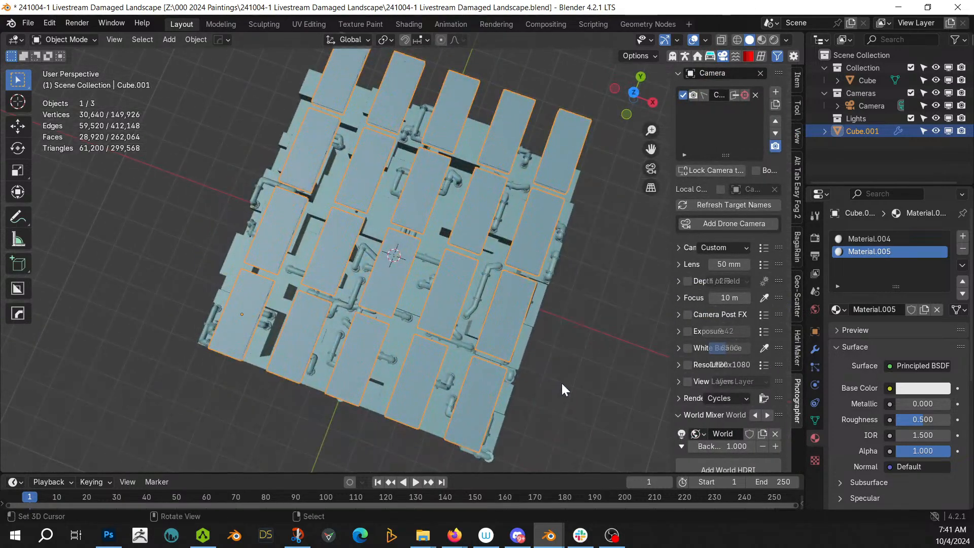
{"action": "key", "text": "KP_7"}
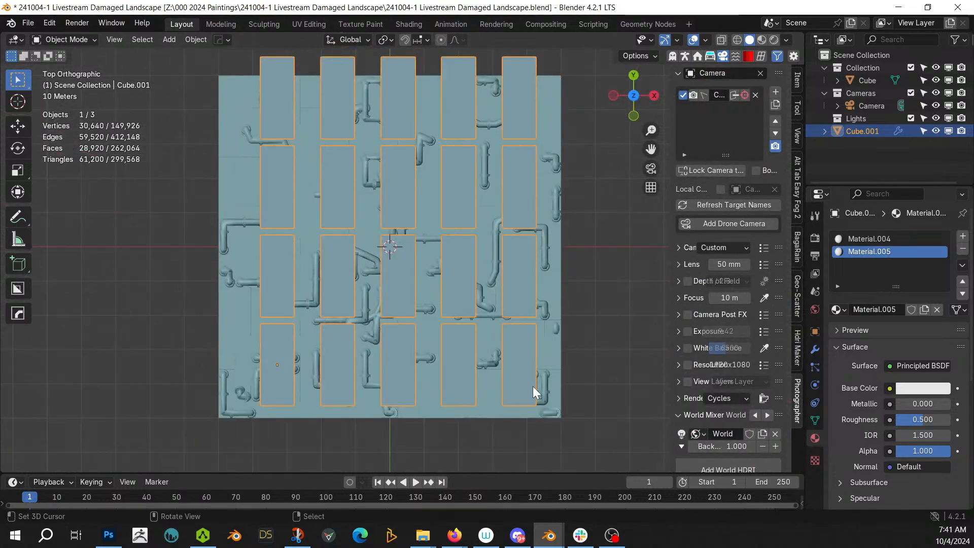
{"action": "key", "text": "s"}
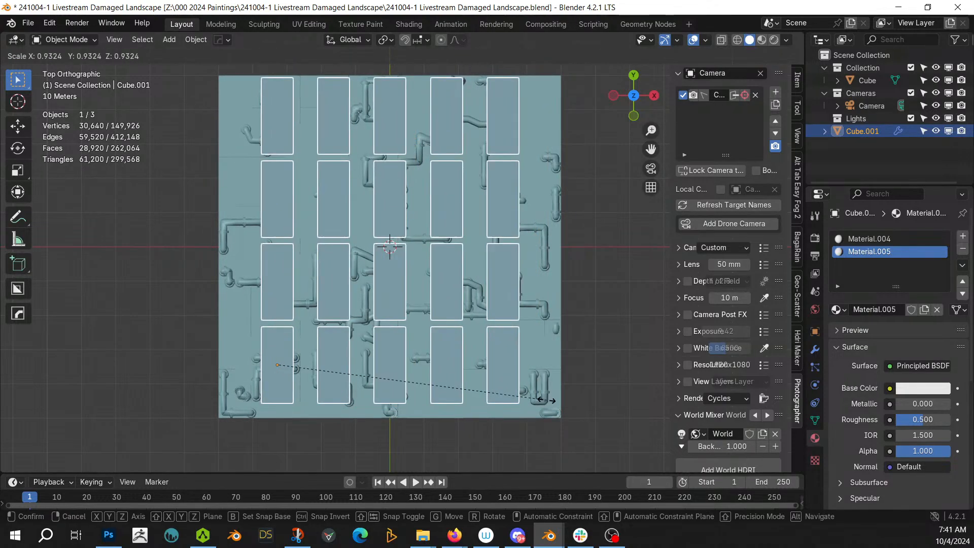
{"action": "left_click", "coordinate": [539, 399]}
{"action": "middle_click_drag", "start_coordinate": [539, 399], "coordinate": [516, 349]}
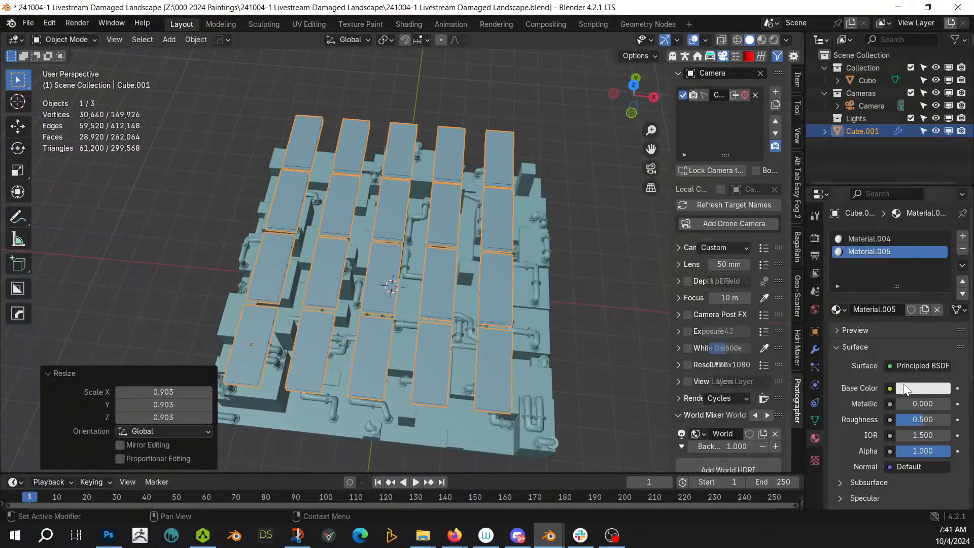
Raise the first array's count to 6, set its constant X offset to 15.241 m, and save the file
{"action": "left_click", "coordinate": [814, 349]}
{"action": "left_click", "coordinate": [841, 284]}
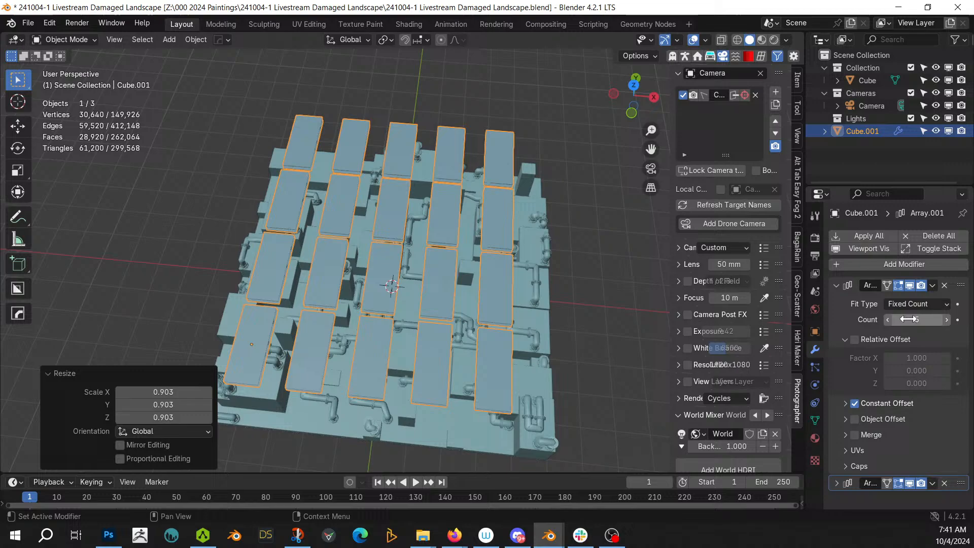
{"action": "left_click", "coordinate": [945, 319]}
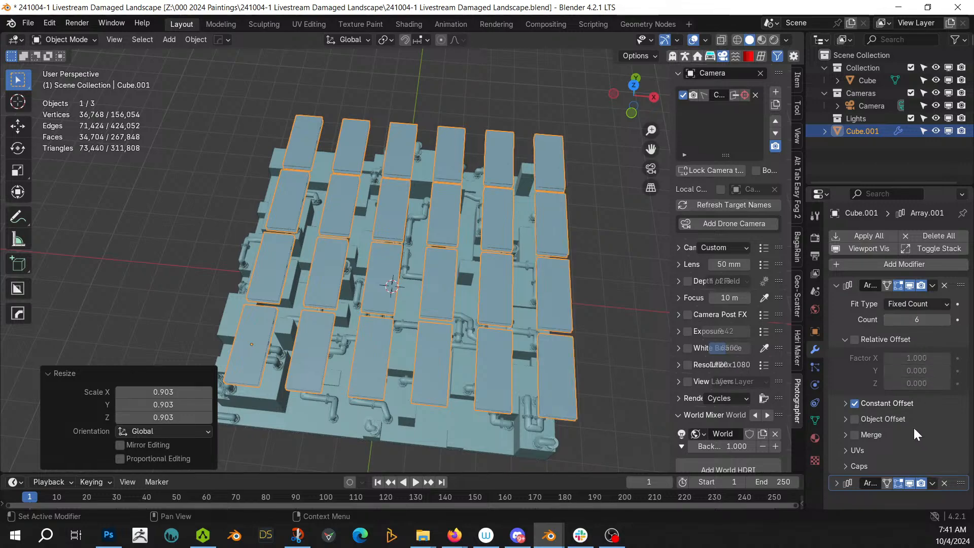
{"action": "left_click", "coordinate": [843, 403]}
{"action": "left_click_drag", "start_coordinate": [915, 422], "coordinate": [875, 421]}
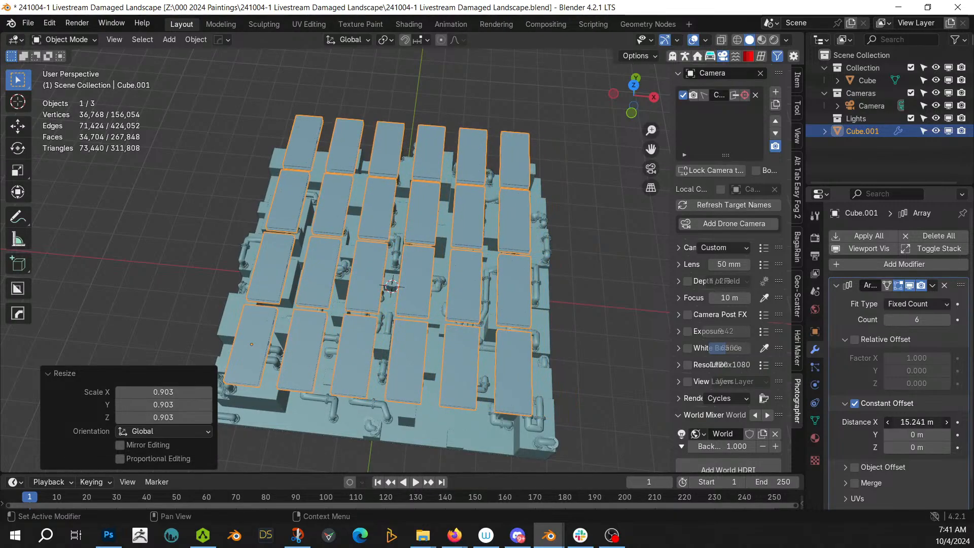
{"action": "middle_click_drag", "start_coordinate": [477, 333], "coordinate": [315, 288]}
{"action": "key", "text": "ctrl+s"}
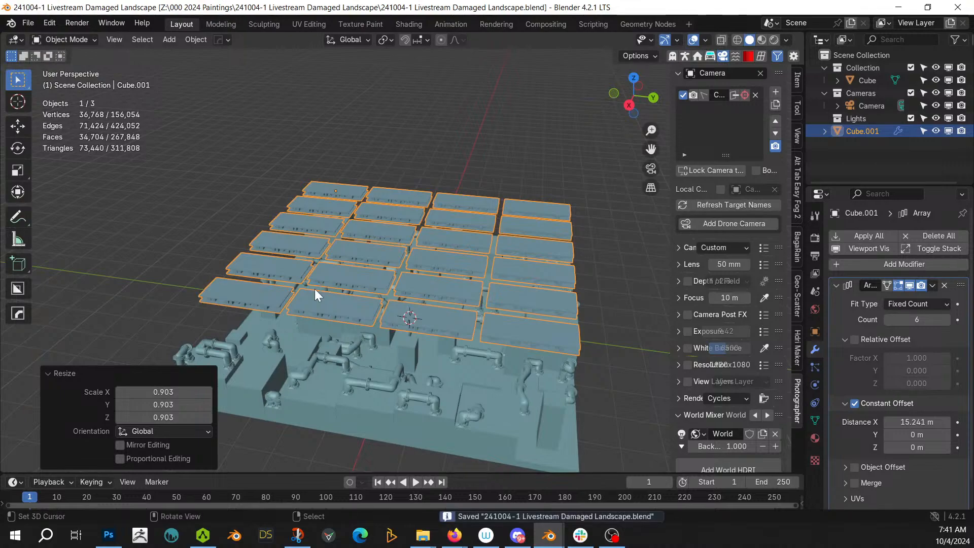
Try applying all modifiers on the slab grid and selecting one slab's linked faces in Edit Mode
{"action": "left_click", "coordinate": [860, 234]}
{"action": "middle_click_drag", "start_coordinate": [599, 284], "coordinate": [378, 293]}
{"action": "key", "text": "Tab"}
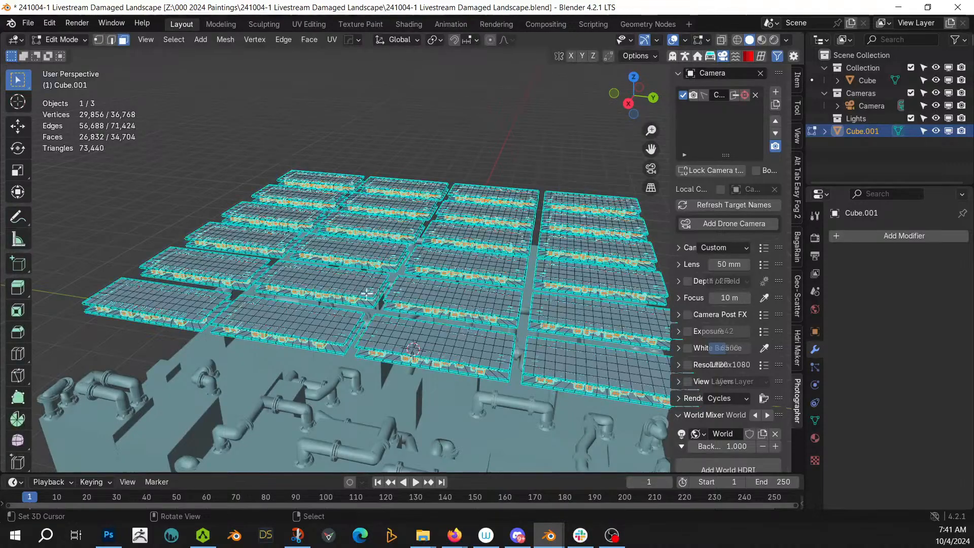
{"action": "left_click", "coordinate": [315, 281]}
{"action": "key", "text": "ctrl+l"}
{"action": "middle_click_drag", "start_coordinate": [315, 279], "coordinate": [384, 332]}
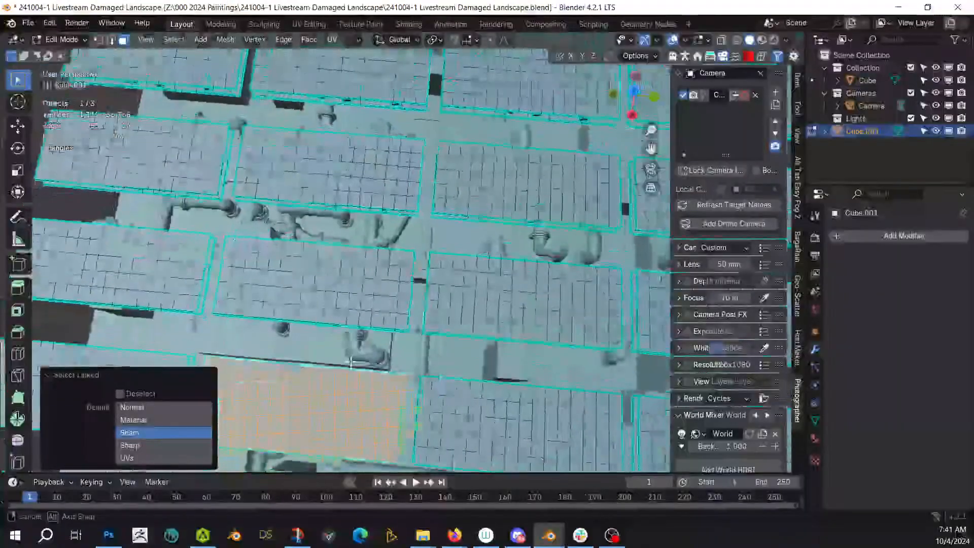
{"action": "scroll", "coordinate": [384, 332], "scroll_direction": "down", "scroll_amount": 3}
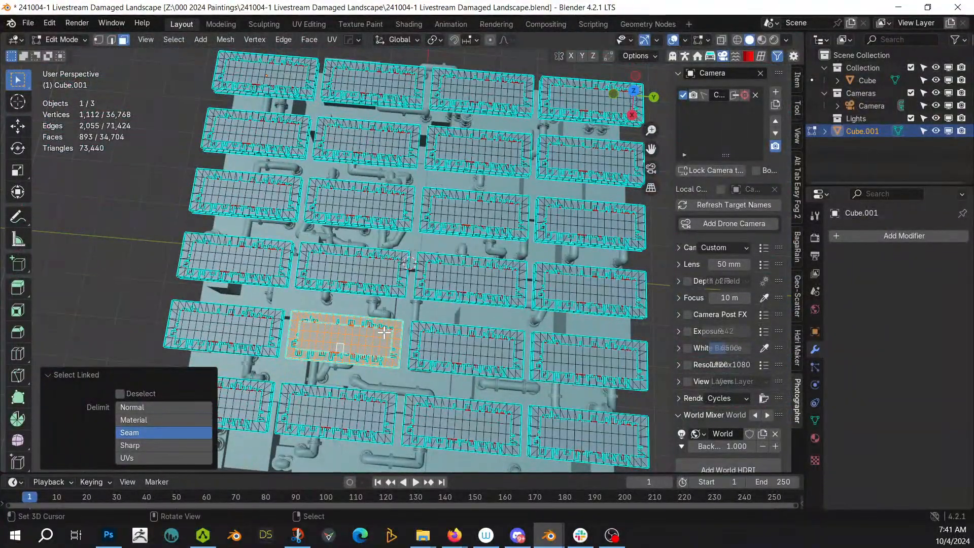
{"action": "middle_click_drag", "start_coordinate": [375, 334], "coordinate": [428, 238]}
{"action": "key", "text": "Tab"}
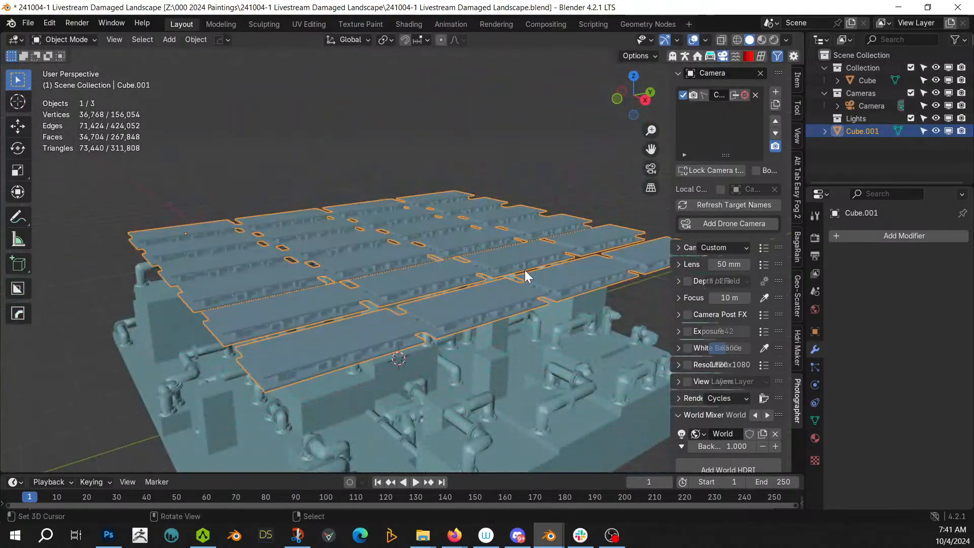
{"action": "key", "text": "Tab"}
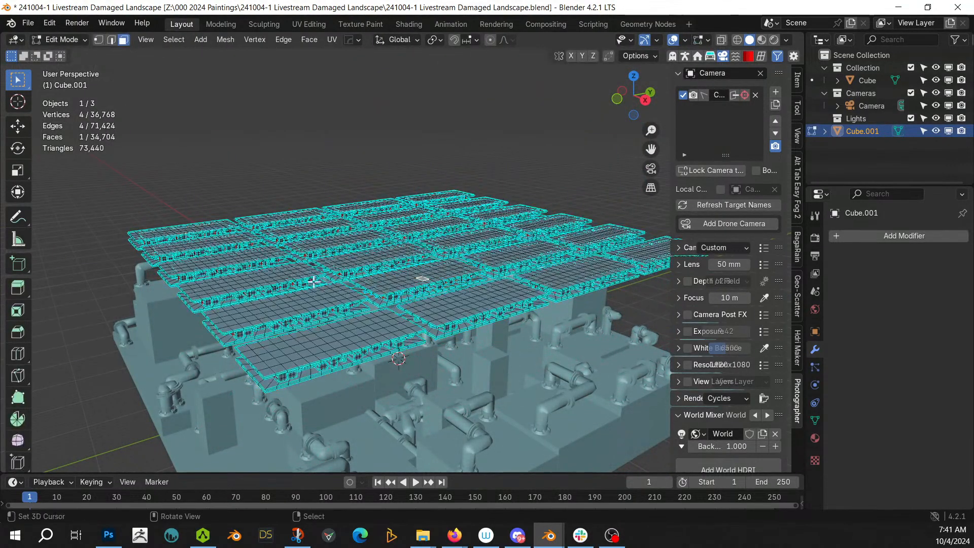
Undo the face selections and the applied modifiers to restore the slab's two live arrays
{"action": "middle_click_drag", "start_coordinate": [313, 280], "coordinate": [400, 276]}
{"action": "key", "text": "ctrl+z"}
{"action": "key", "text": "Tab"}
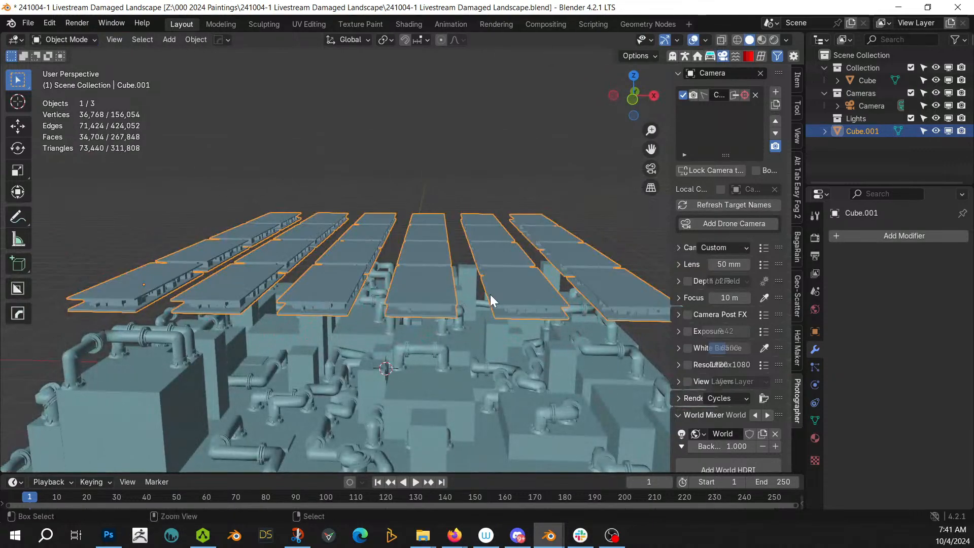
{"action": "key", "text": "Tab"}
{"action": "key", "text": "ctrl+z"}
{"action": "key", "text": "ctrl+z"}
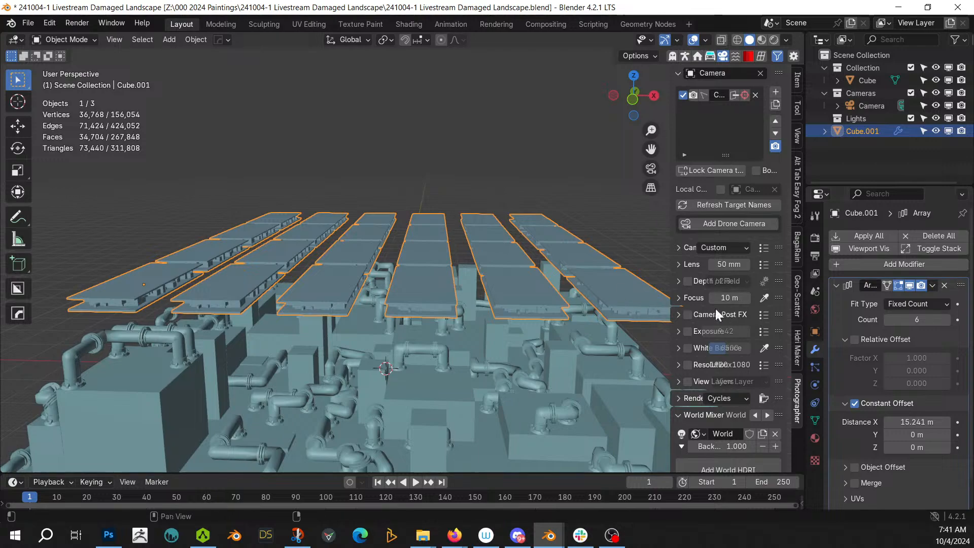
Select all faces of the original slab in Edit Mode and clear its sharp edge marks with the HOps Mark toggle
{"action": "left_click", "coordinate": [837, 285]}
{"action": "key", "text": "Tab"}
{"action": "middle_click_drag", "start_coordinate": [141, 340], "coordinate": [293, 304]}
{"action": "scroll", "coordinate": [304, 306], "scroll_direction": "up", "scroll_amount": 4}
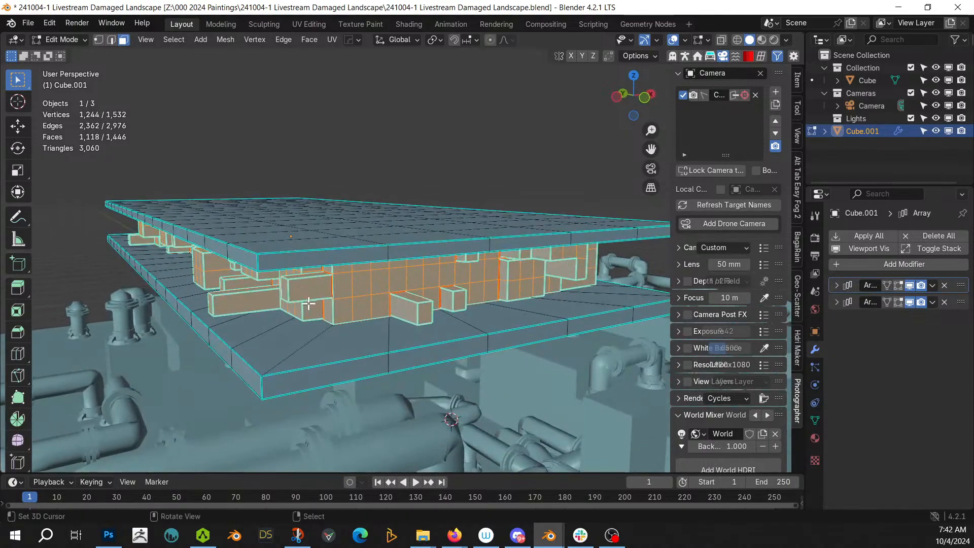
{"action": "key", "text": "a"}
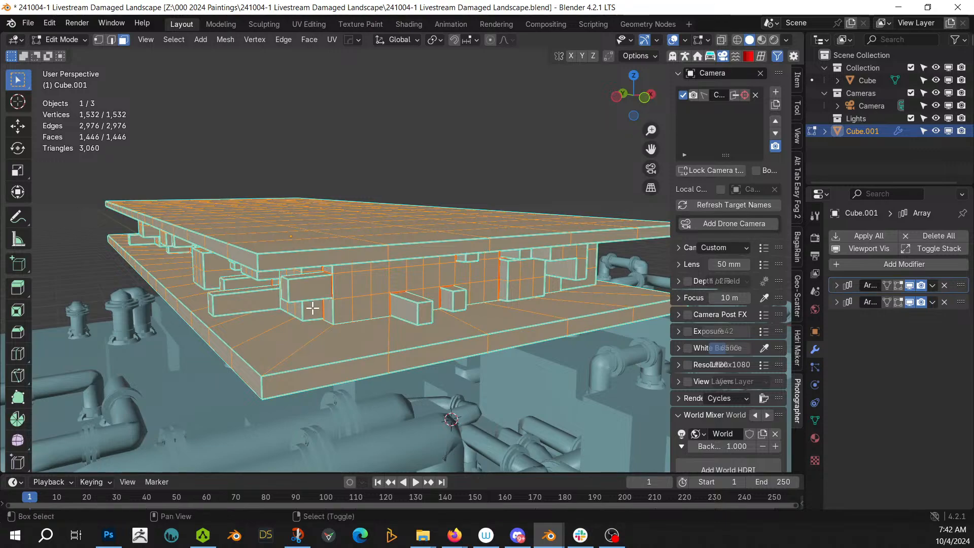
{"action": "key", "text": "shift+q"}
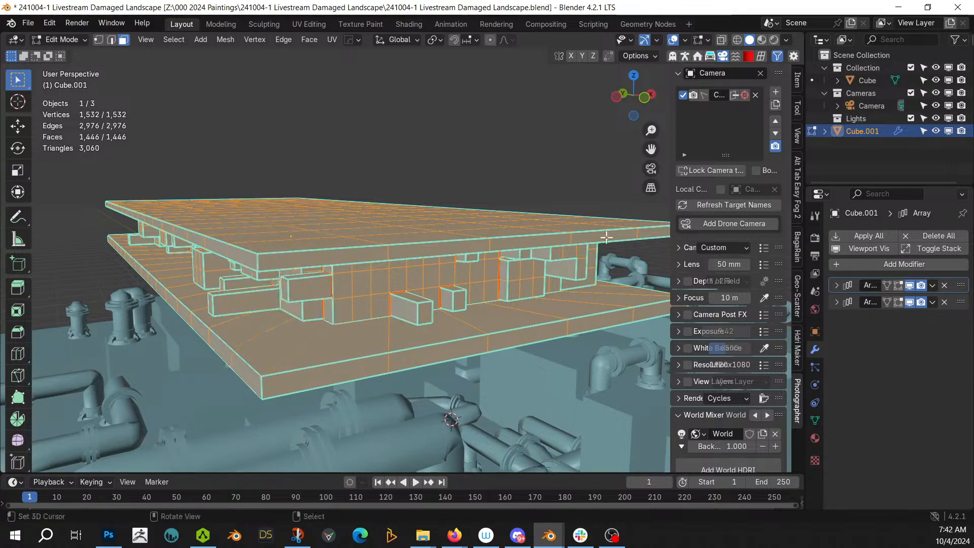
{"action": "key", "text": "q"}
{"action": "left_click", "coordinate": [408, 271]}
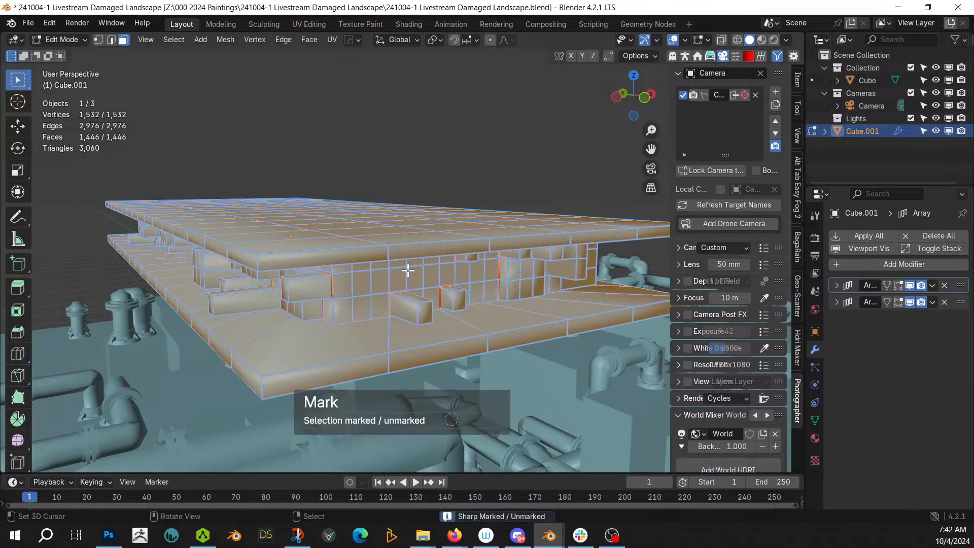
{"action": "key", "text": "q"}
{"action": "left_click", "coordinate": [408, 272]}
Test a linked-face selection on the lower plate, and merge all of the slab's vertices by distance at 0.0001 m
{"action": "right_click", "coordinate": [322, 347]}
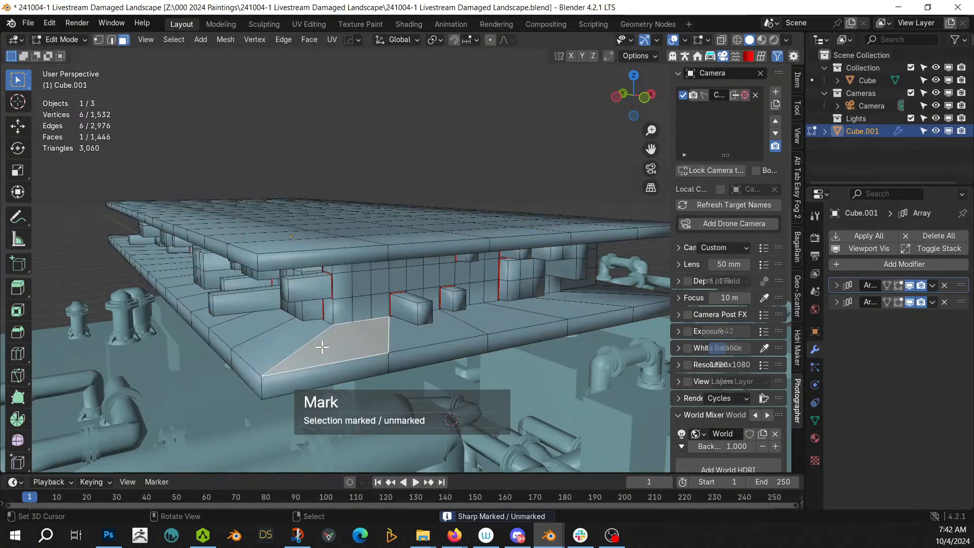
{"action": "key", "text": "l"}
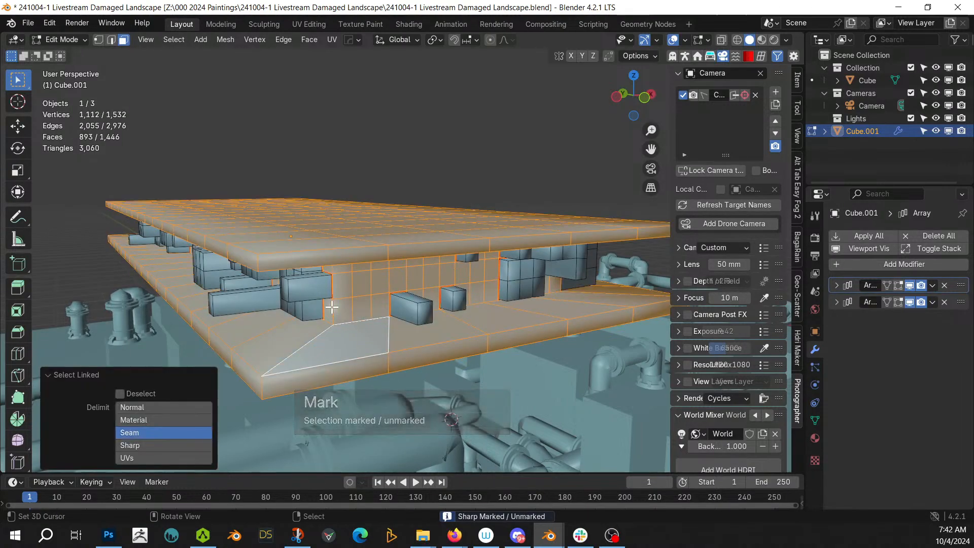
{"action": "key", "text": "a"}
{"action": "key", "text": "m"}
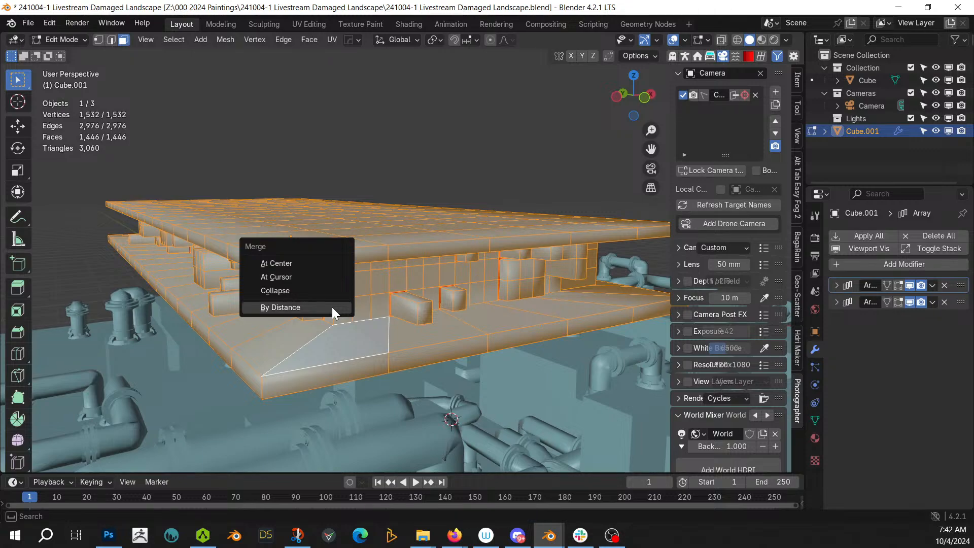
{"action": "left_click", "coordinate": [332, 307]}
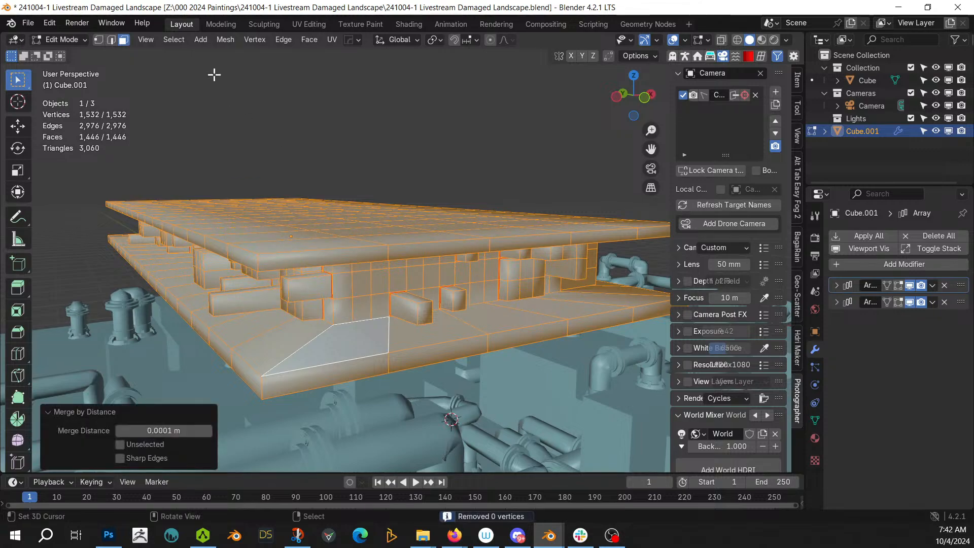
Clear the seams from all of the slab's edges, select the faces linked to the lower plate, and return to Object Mode
{"action": "left_click", "coordinate": [309, 40]}
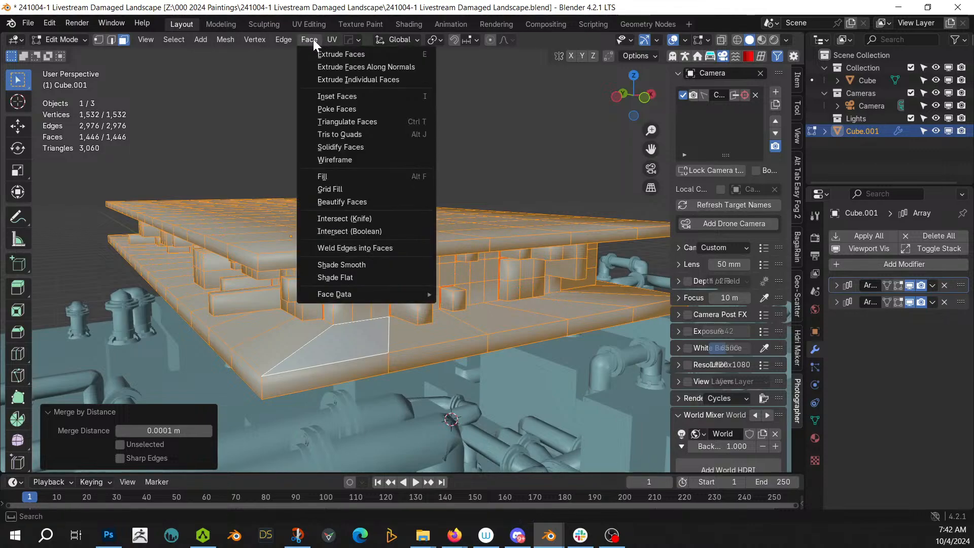
{"action": "mouse_move", "coordinate": [287, 38]}
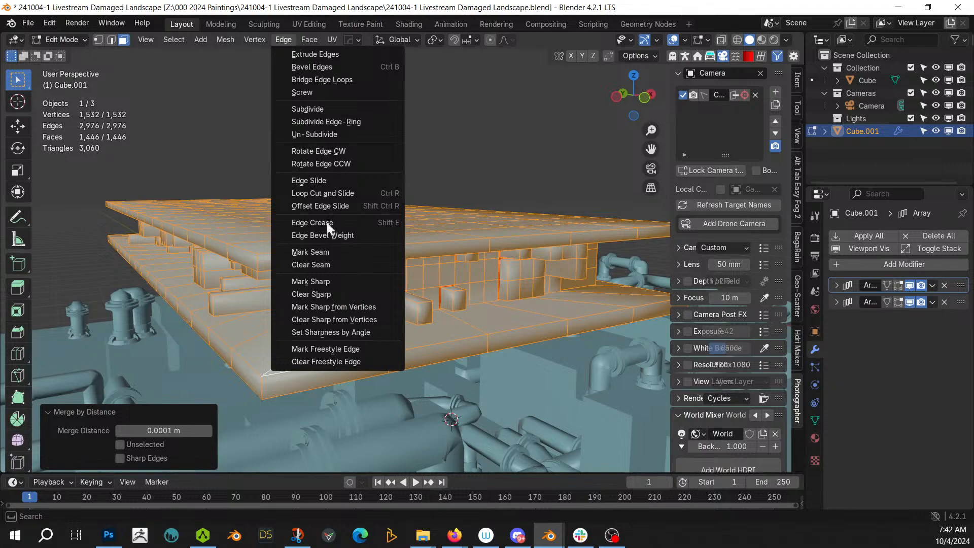
{"action": "left_click", "coordinate": [327, 264]}
{"action": "left_click", "coordinate": [335, 344]}
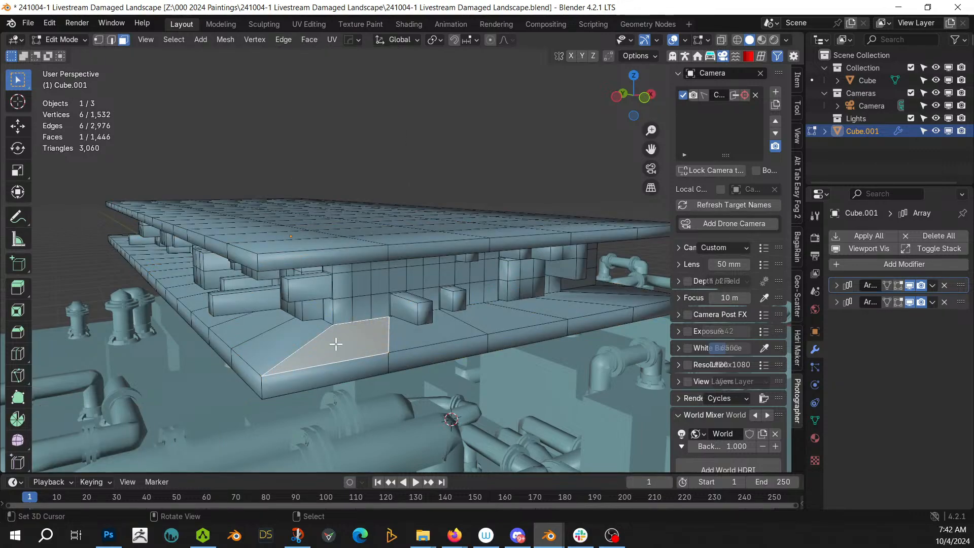
{"action": "key", "text": "l"}
{"action": "key", "text": "Tab"}
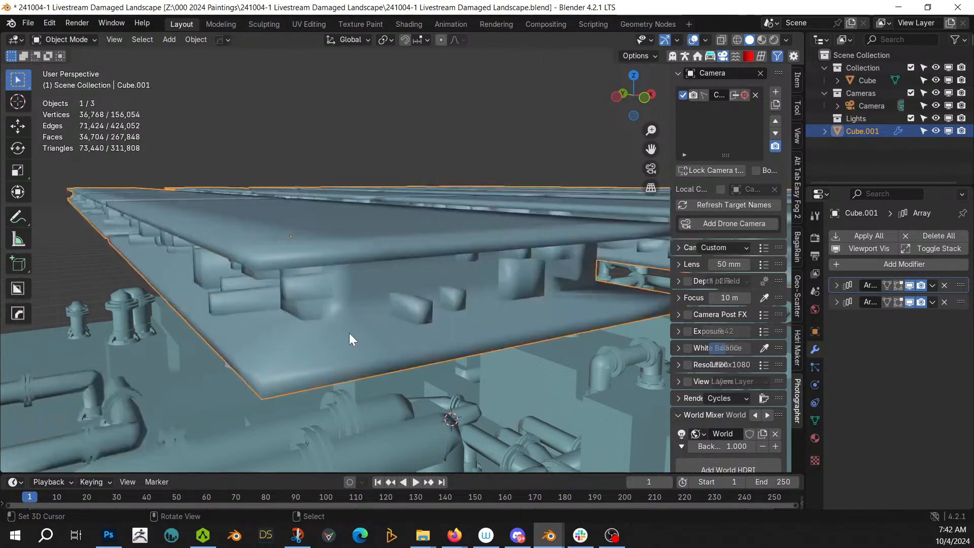
{"action": "middle_click_drag", "start_coordinate": [349, 333], "coordinate": [299, 340]}
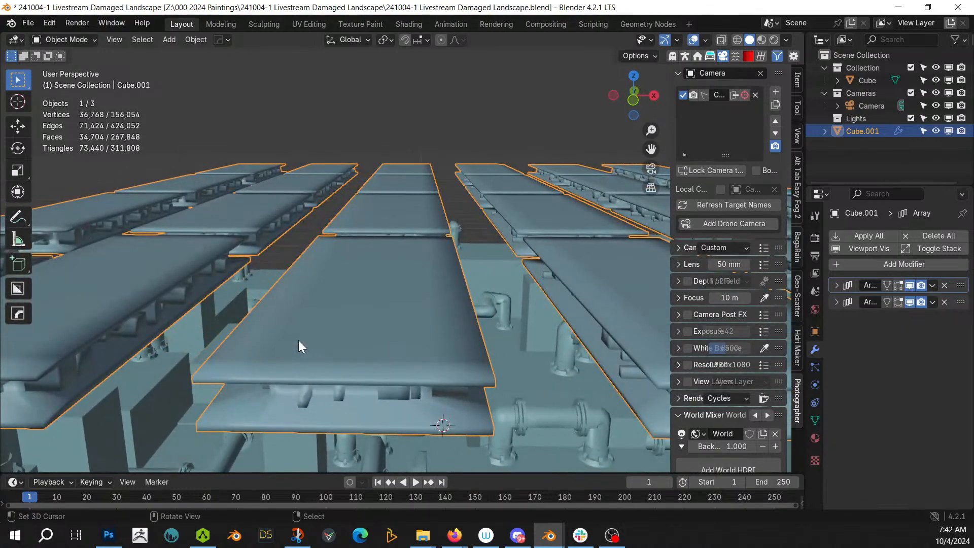
Save the file, and select the original slab's linked faces in Edit Mode before returning to Object Mode
{"action": "key", "text": "ctrl+s"}
{"action": "middle_click_drag", "start_coordinate": [299, 340], "coordinate": [321, 334]}
{"action": "middle_click_drag", "start_coordinate": [369, 313], "coordinate": [365, 337]}
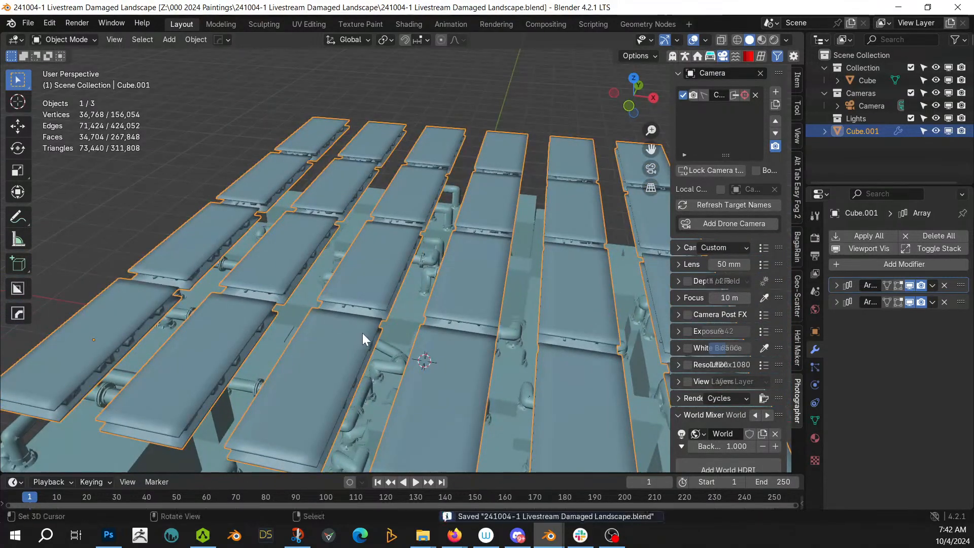
{"action": "key", "text": "Tab"}
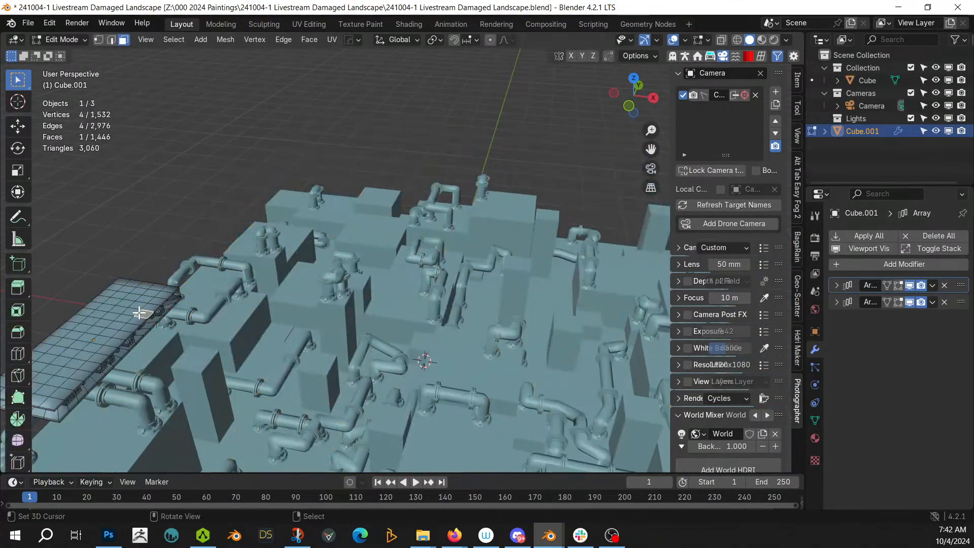
{"action": "left_click", "coordinate": [139, 313]}
{"action": "key", "text": "l"}
{"action": "key", "text": "Tab"}
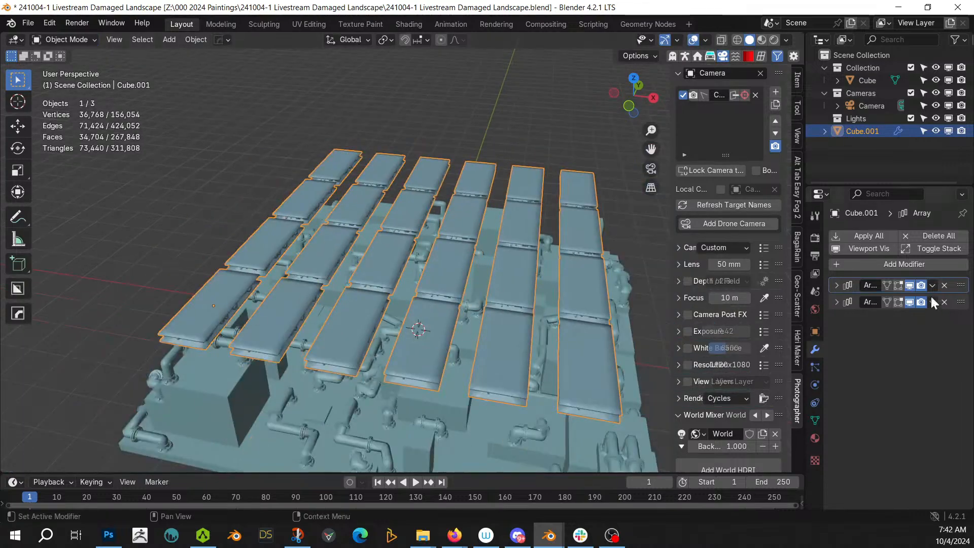
Apply both of the slab's array modifiers and move the slab grid into a new collection named Panels
{"action": "left_click", "coordinate": [881, 236]}
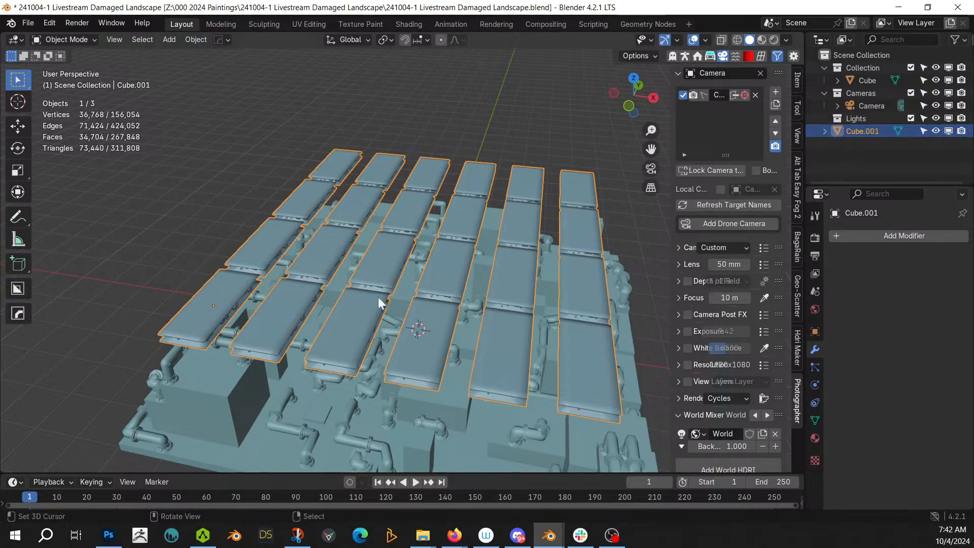
{"action": "key", "text": "m"}
{"action": "key", "text": "Return"}
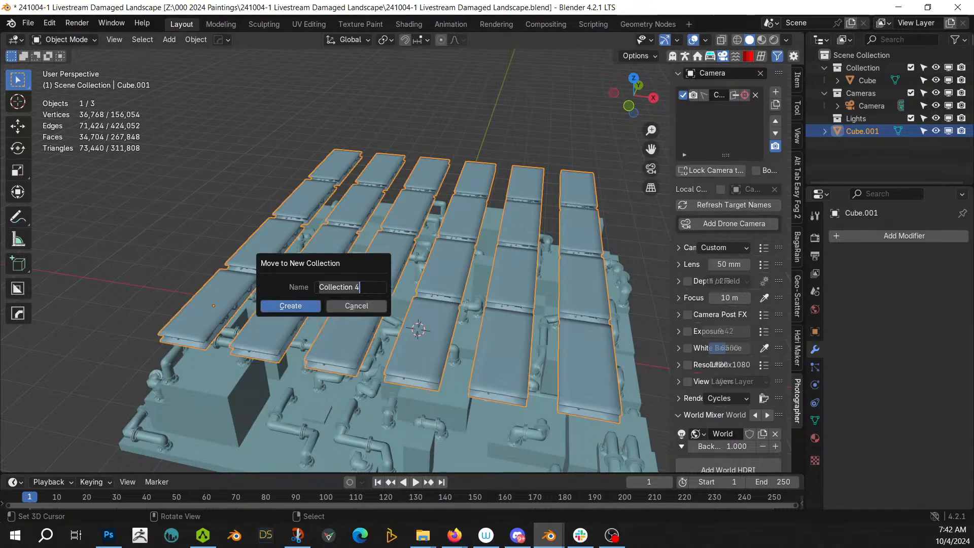
{"action": "type", "text": "Panels"}
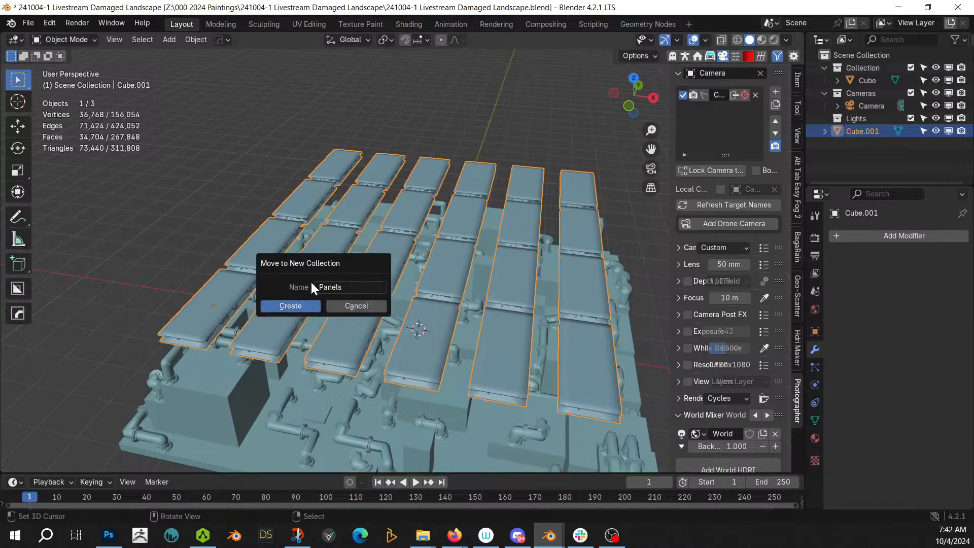
{"action": "key", "text": "Return"}
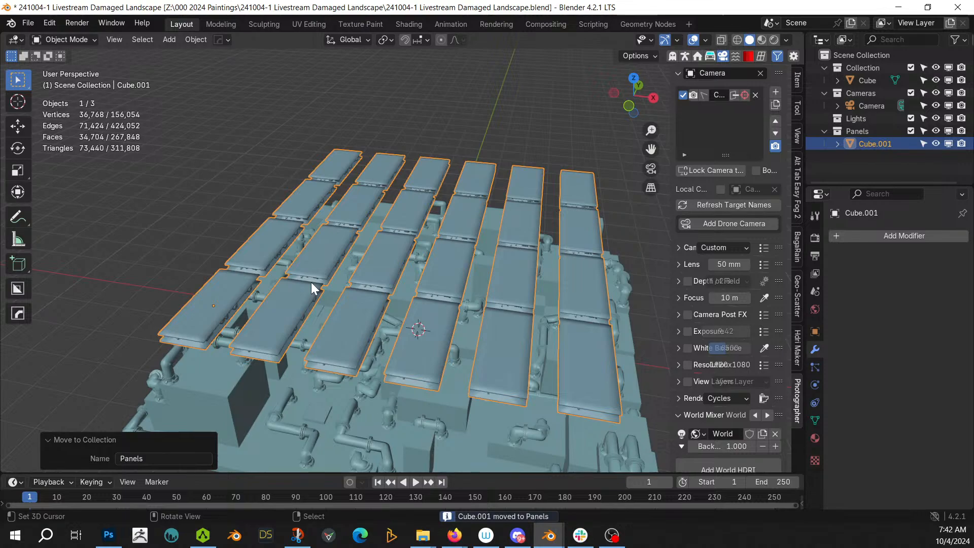
Separate the slab grid's mesh by loose parts into individual panels, return to Object Mode and deselect everything
{"action": "key", "text": "Tab"}
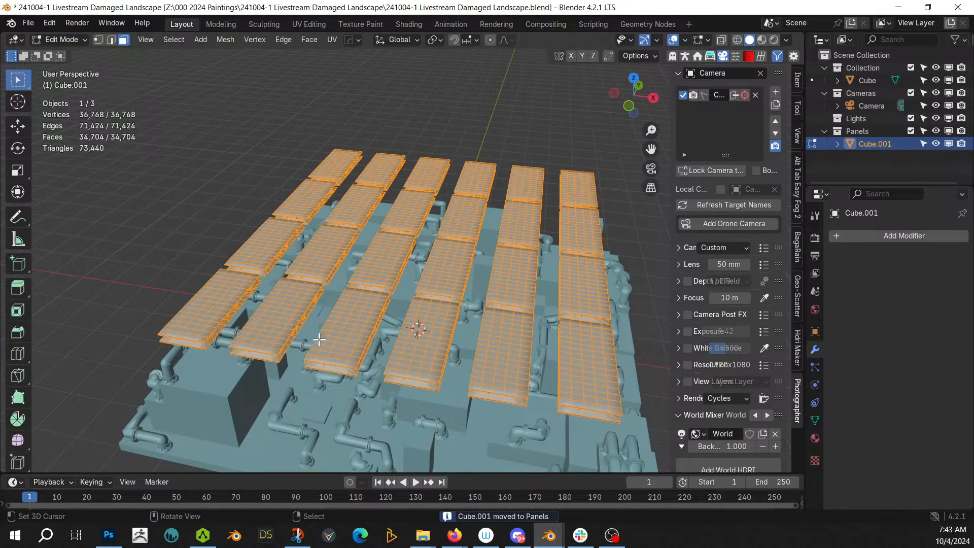
{"action": "key", "text": "p"}
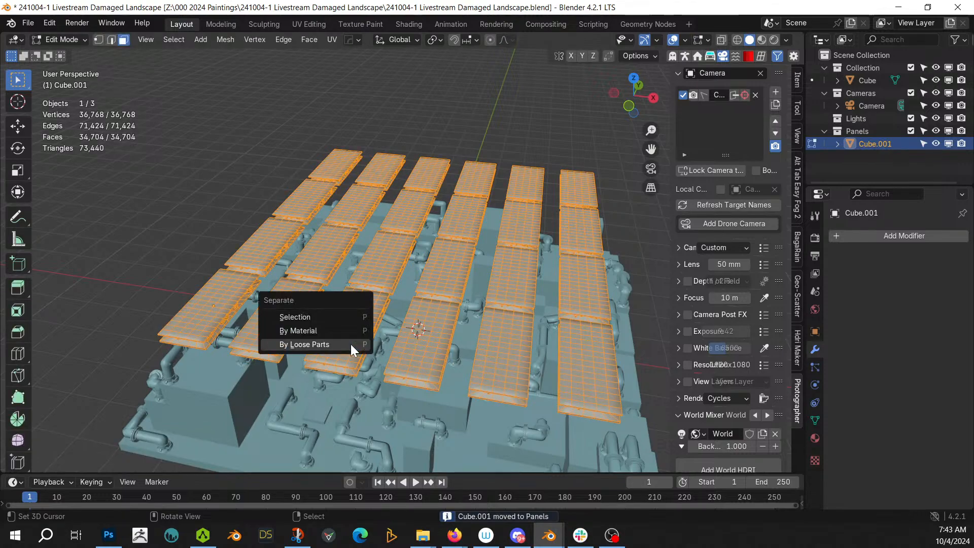
{"action": "left_click", "coordinate": [351, 344]}
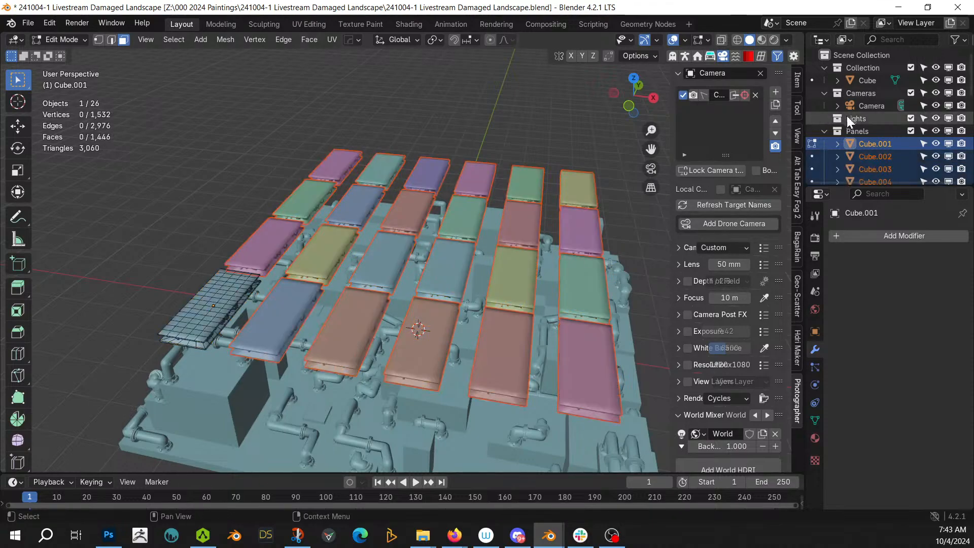
{"action": "scroll", "coordinate": [852, 118], "scroll_direction": "down", "scroll_amount": 10}
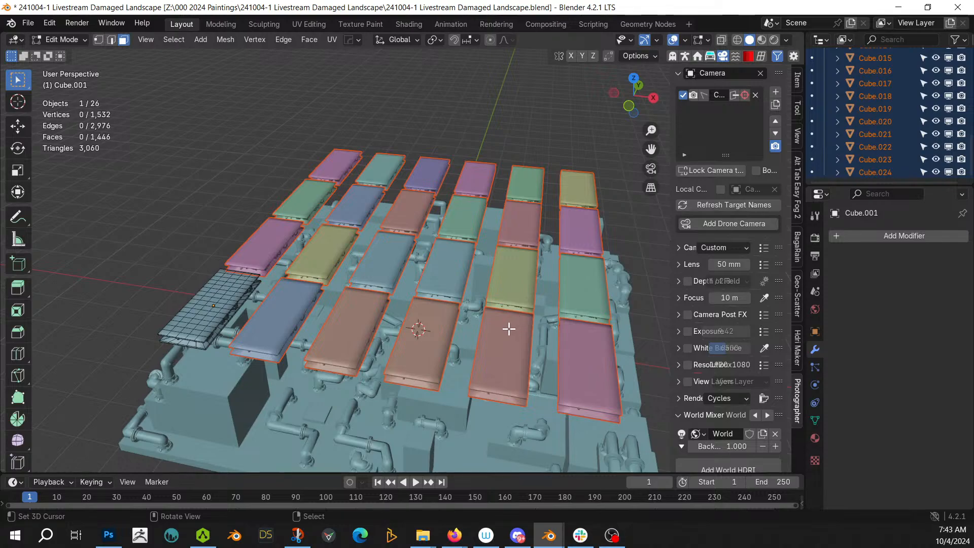
{"action": "middle_click_drag", "start_coordinate": [498, 353], "coordinate": [411, 361]}
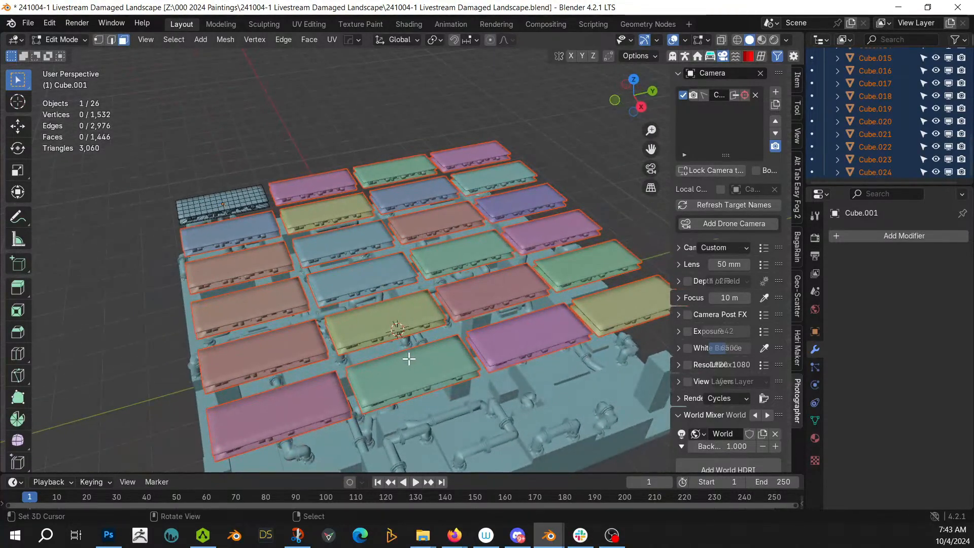
{"action": "middle_click_drag", "start_coordinate": [412, 341], "coordinate": [475, 333]}
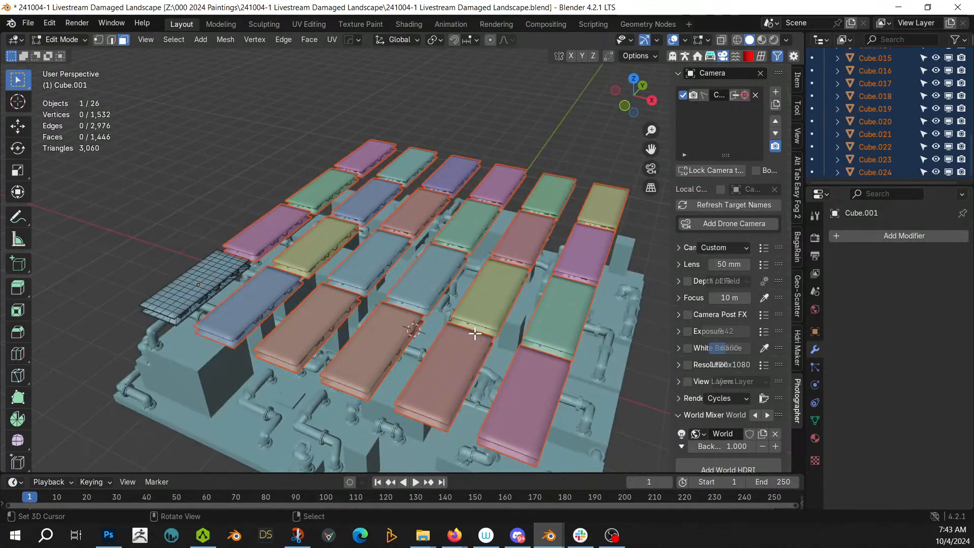
{"action": "key", "text": "Tab"}
{"action": "left_click", "coordinate": [216, 165]}
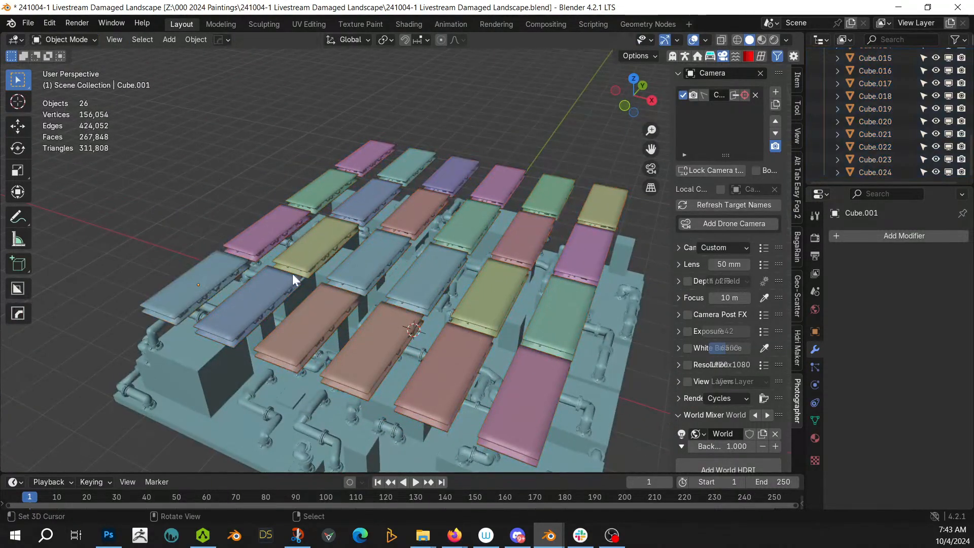
Select all objects in the Panels collection and set each panel's origin to its geometry
{"action": "left_click", "coordinate": [267, 298]}
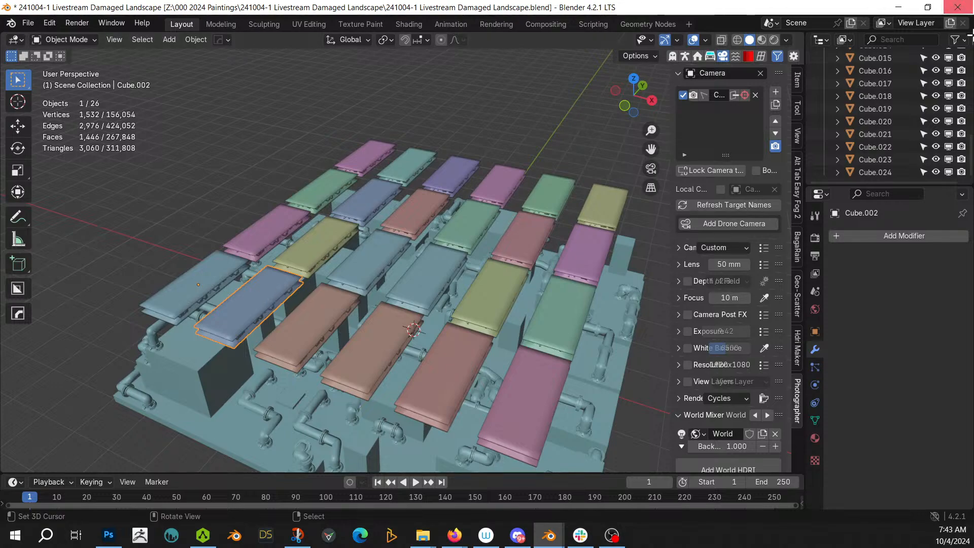
{"action": "scroll", "coordinate": [862, 137], "scroll_direction": "up", "scroll_amount": 6}
{"action": "left_click", "coordinate": [862, 97]}
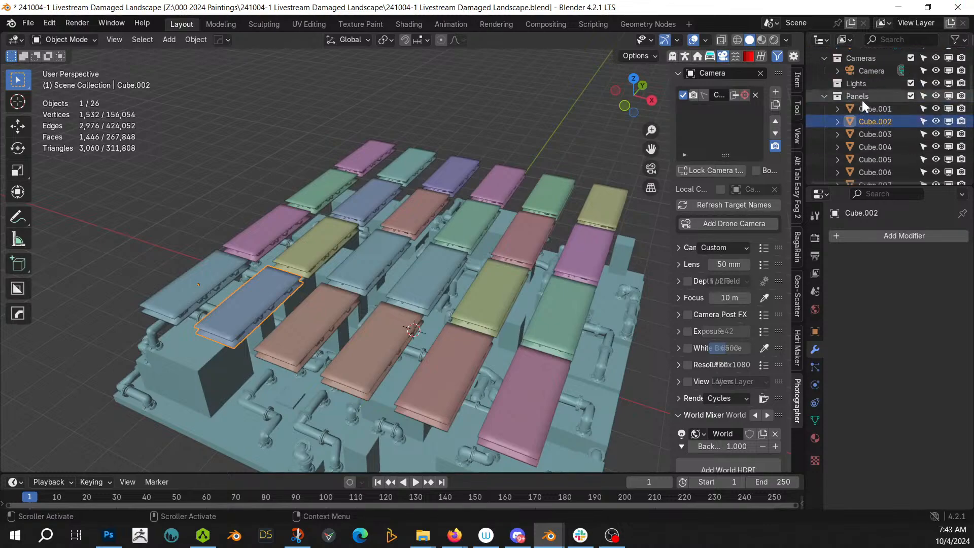
{"action": "right_click", "coordinate": [861, 97]}
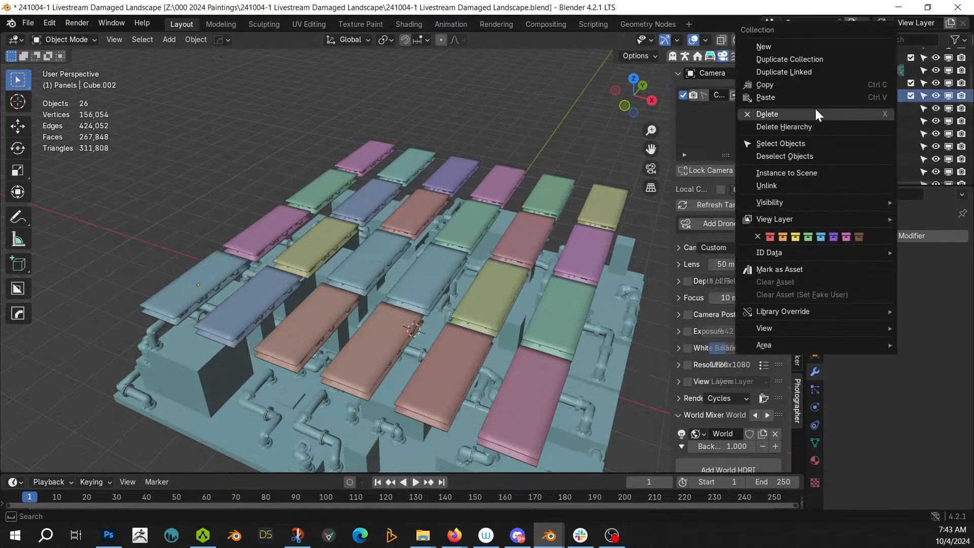
{"action": "left_click", "coordinate": [794, 147]}
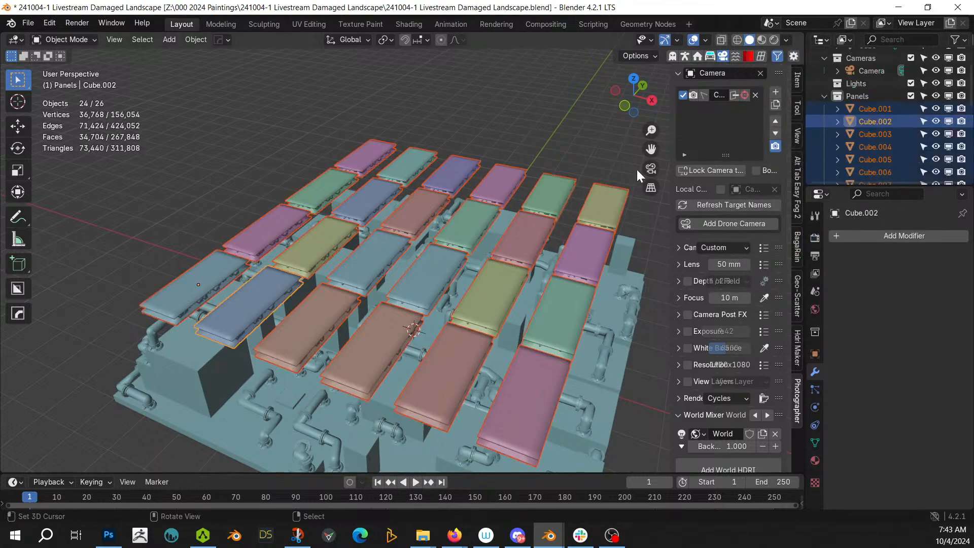
{"action": "left_click", "coordinate": [391, 38]}
{"action": "left_click", "coordinate": [429, 98]}
{"action": "left_click", "coordinate": [196, 40]}
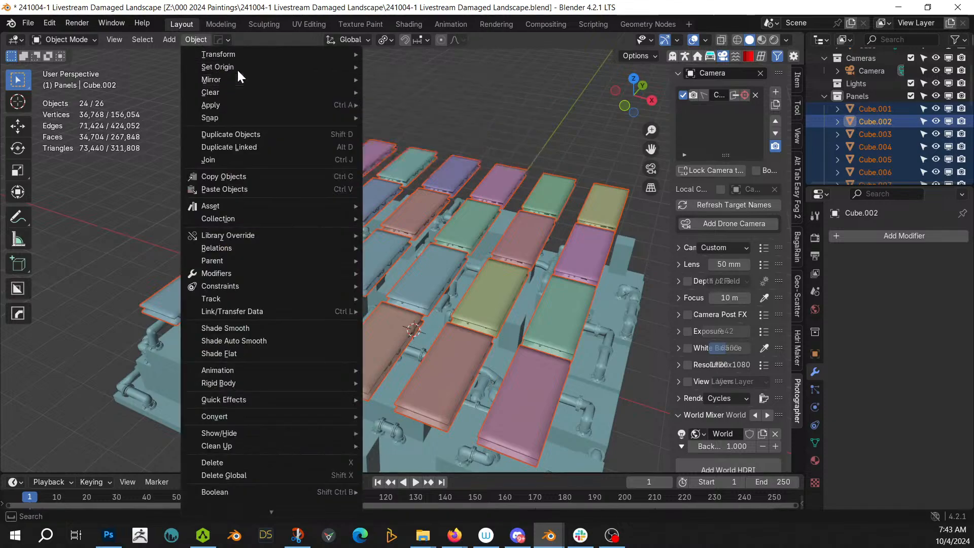
{"action": "mouse_move", "coordinate": [238, 70]}
{"action": "left_click", "coordinate": [440, 81]}
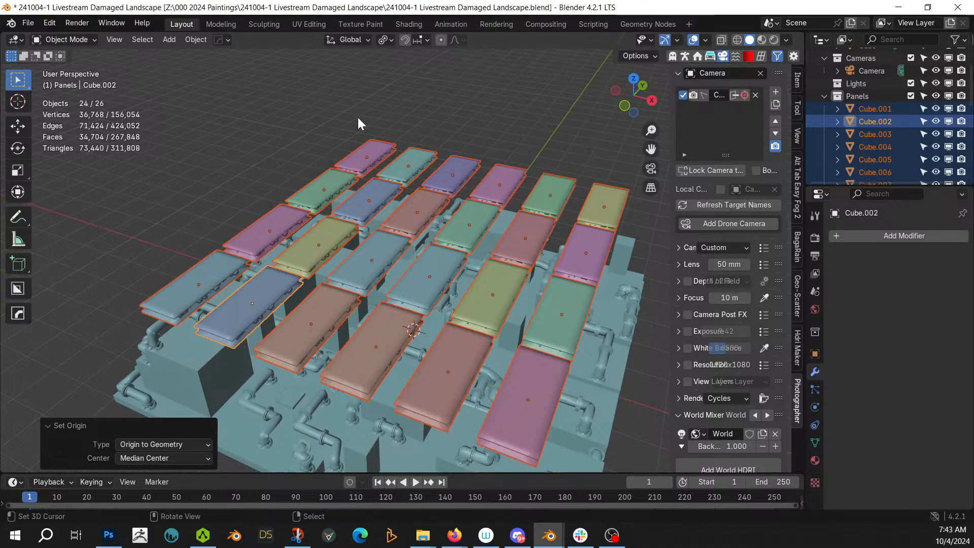
Deselect all panels and save the file
{"action": "left_click", "coordinate": [226, 192]}
{"action": "middle_click_drag", "start_coordinate": [180, 190], "coordinate": [309, 196]}
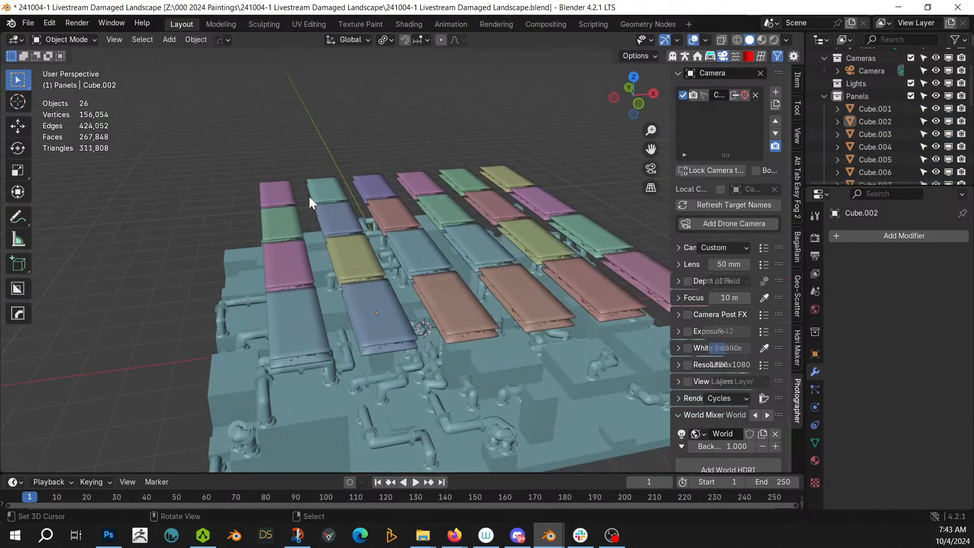
{"action": "key", "text": "shift+s"}
{"action": "key", "text": "ctrl+s"}
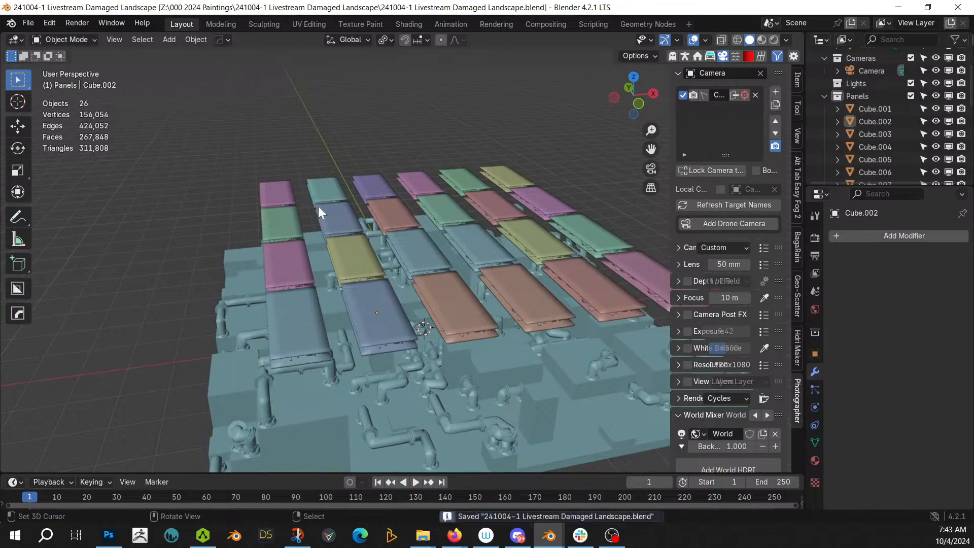
{"action": "middle_click_drag", "start_coordinate": [318, 206], "coordinate": [352, 250]}
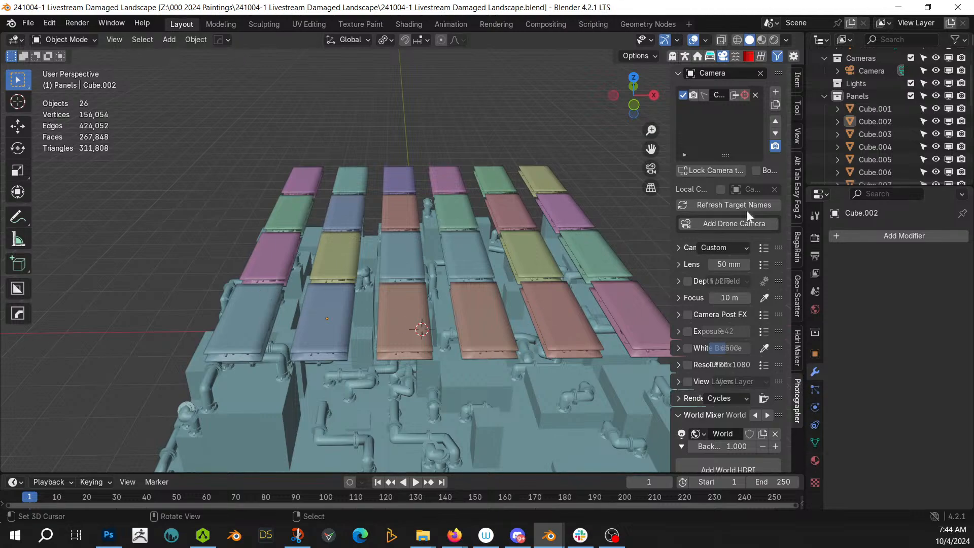
Make the original corner panel an active Rigid Body with a Mesh collision shape, and expand its Surface Response settings
{"action": "left_click", "coordinate": [255, 307]}
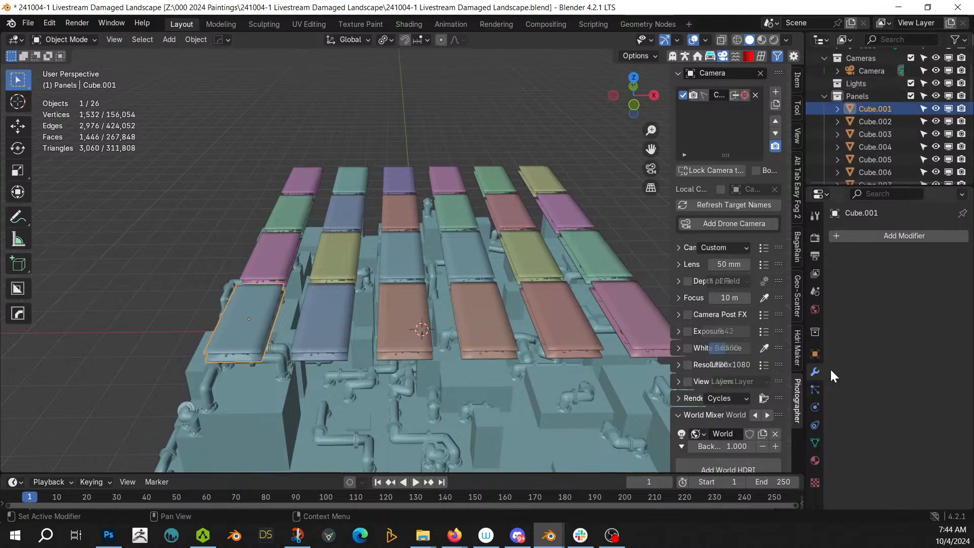
{"action": "left_click", "coordinate": [815, 409]}
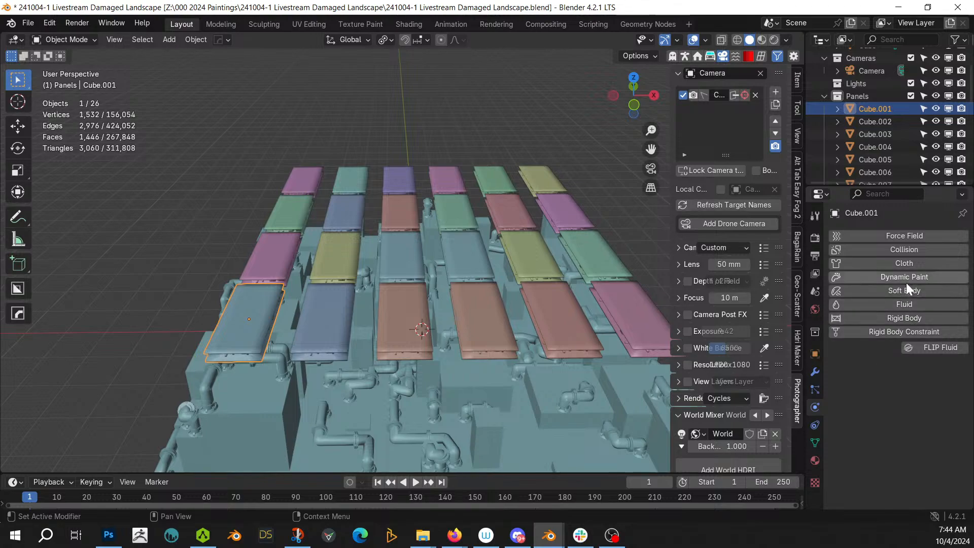
{"action": "left_click", "coordinate": [911, 317]}
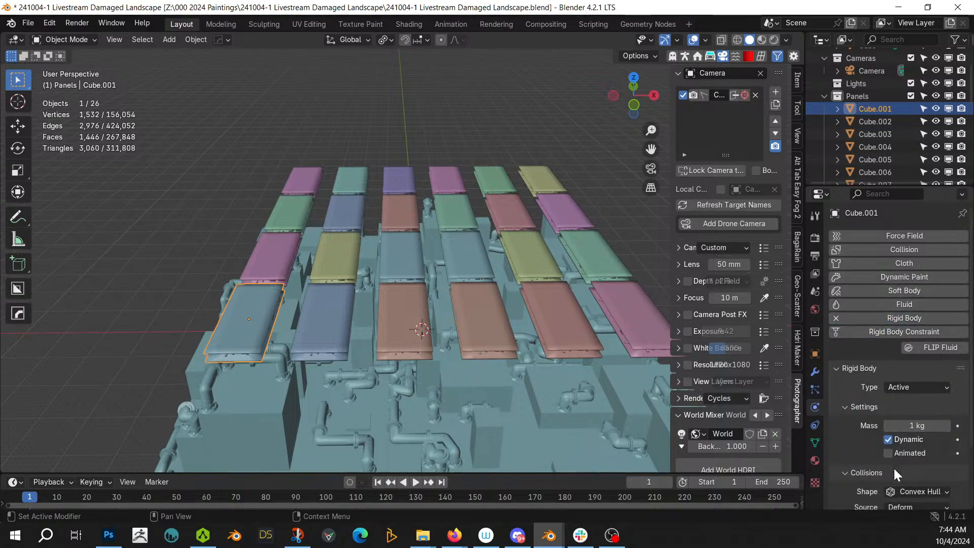
{"action": "scroll", "coordinate": [920, 483], "scroll_direction": "down", "scroll_amount": 2}
{"action": "left_click", "coordinate": [921, 465]}
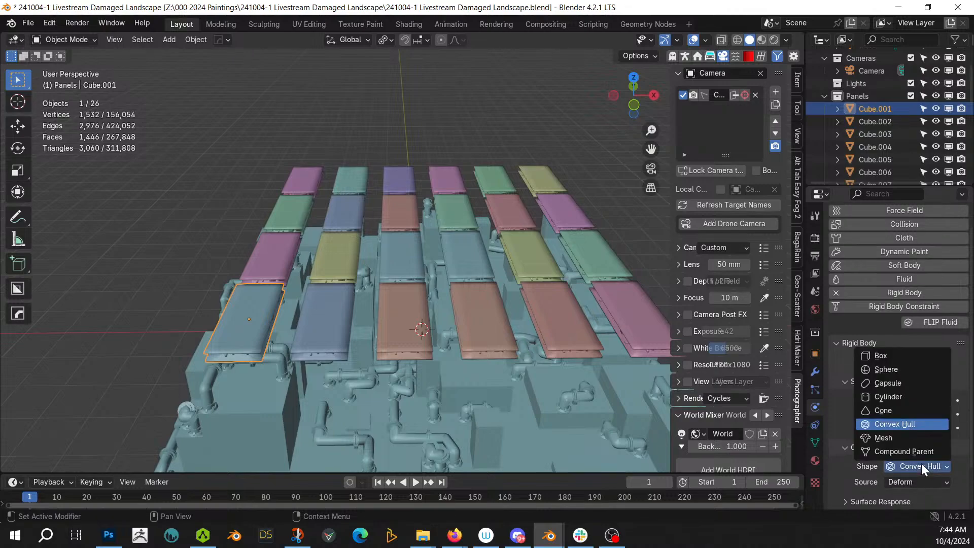
{"action": "left_click", "coordinate": [901, 436]}
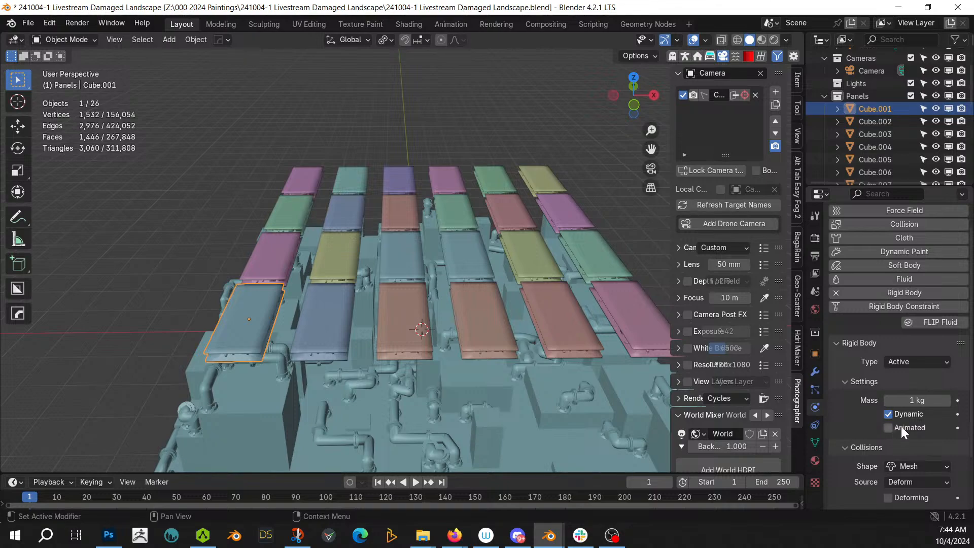
{"action": "scroll", "coordinate": [911, 444], "scroll_direction": "down", "scroll_amount": 5}
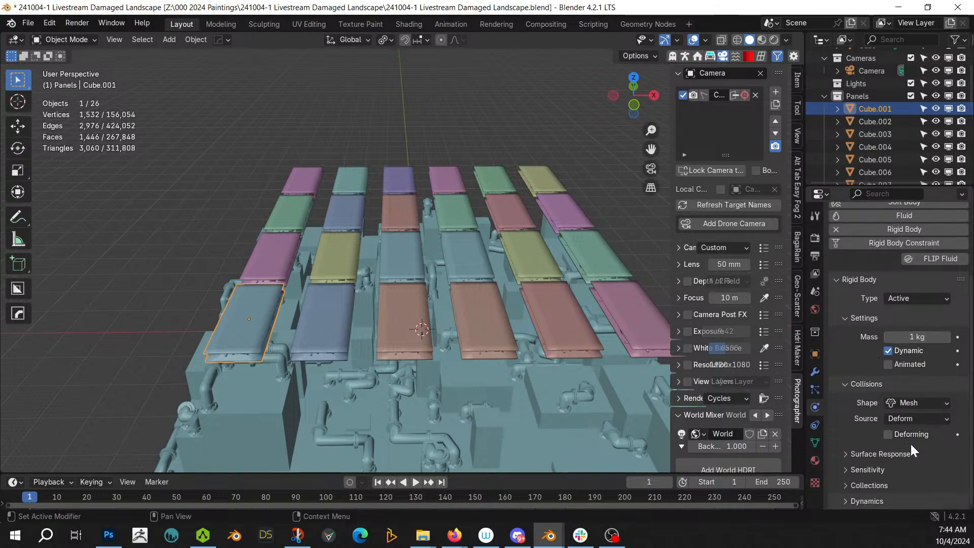
{"action": "left_click", "coordinate": [847, 453]}
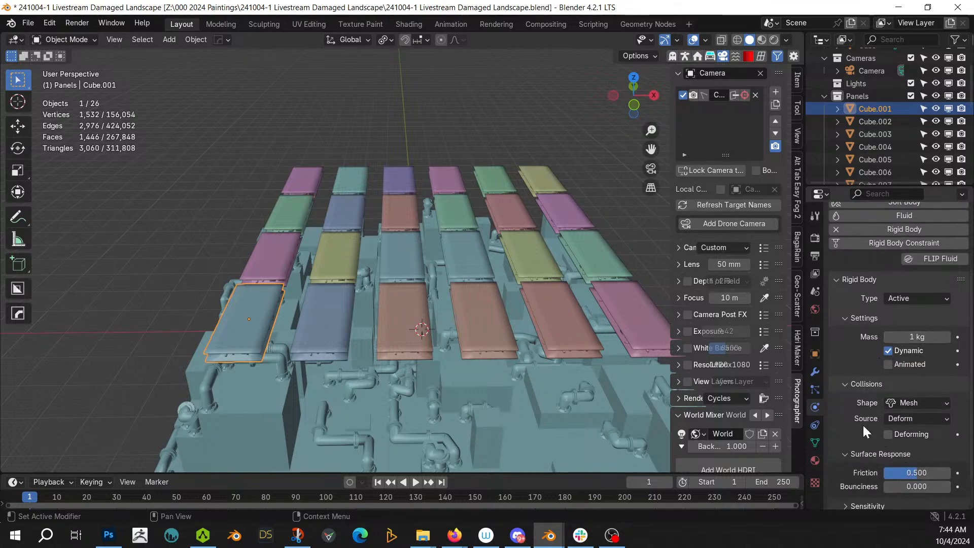
{"action": "scroll", "coordinate": [862, 424], "scroll_direction": "down", "scroll_amount": 3}
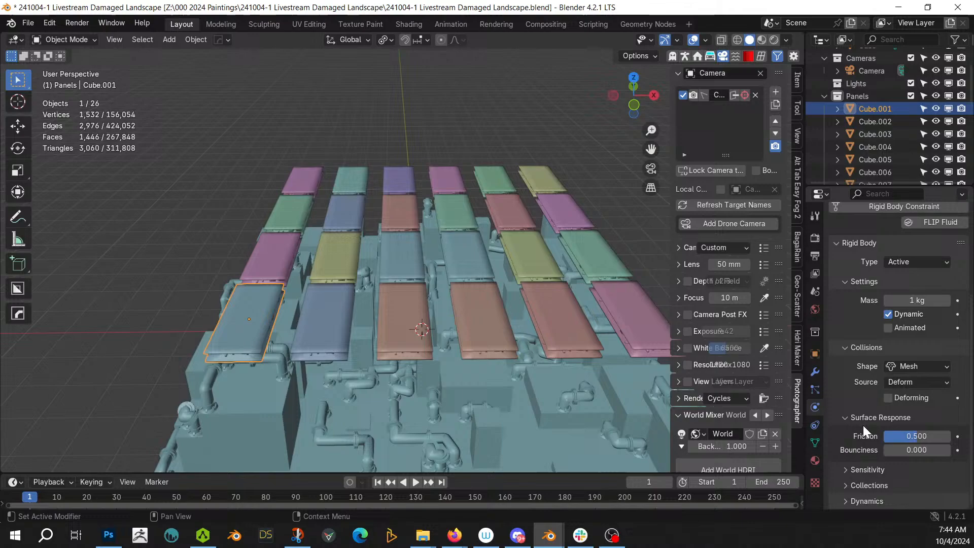
Calculate the corner panel's rigid body mass with the Concrete material preset
{"action": "left_click", "coordinate": [233, 315]}
{"action": "left_click", "coordinate": [242, 315]}
{"action": "left_click", "coordinate": [197, 40]}
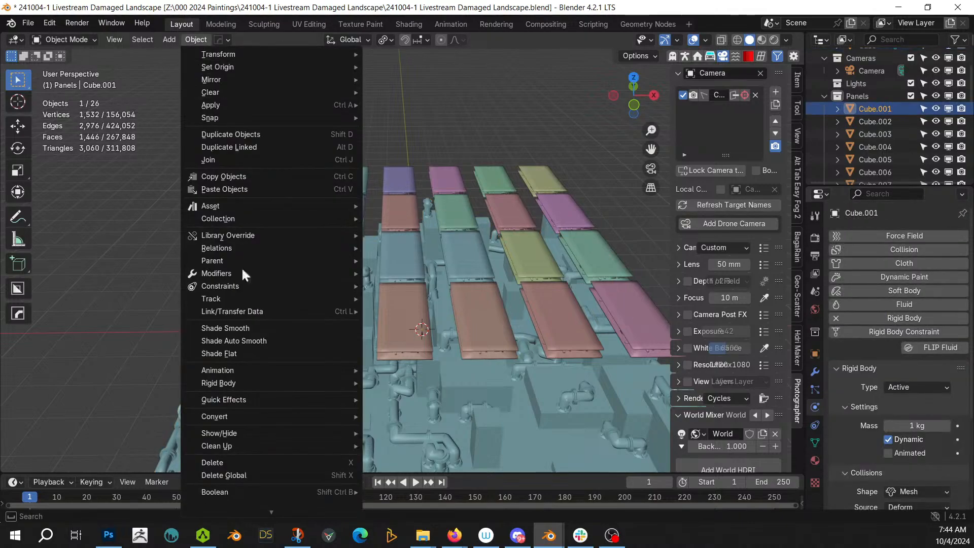
{"action": "mouse_move", "coordinate": [266, 384]}
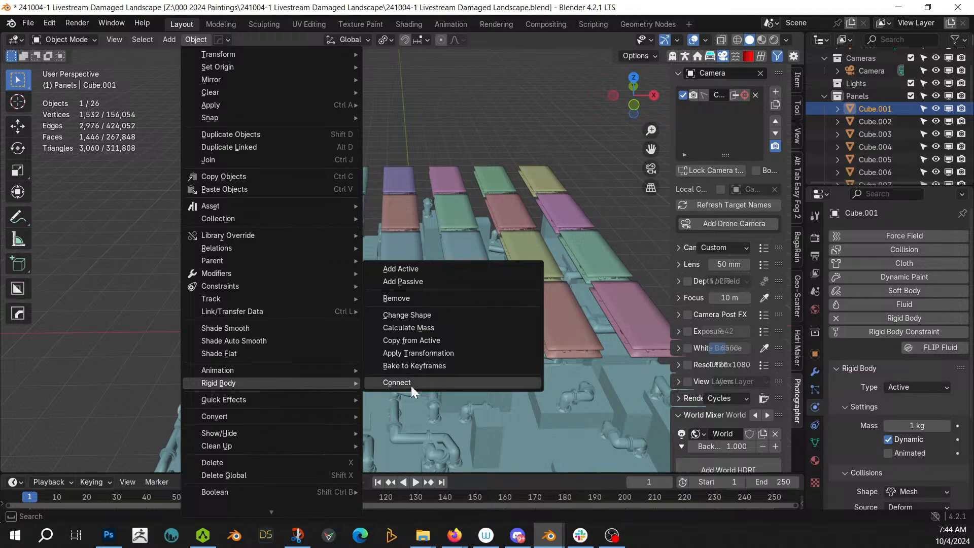
{"action": "left_click", "coordinate": [438, 327]}
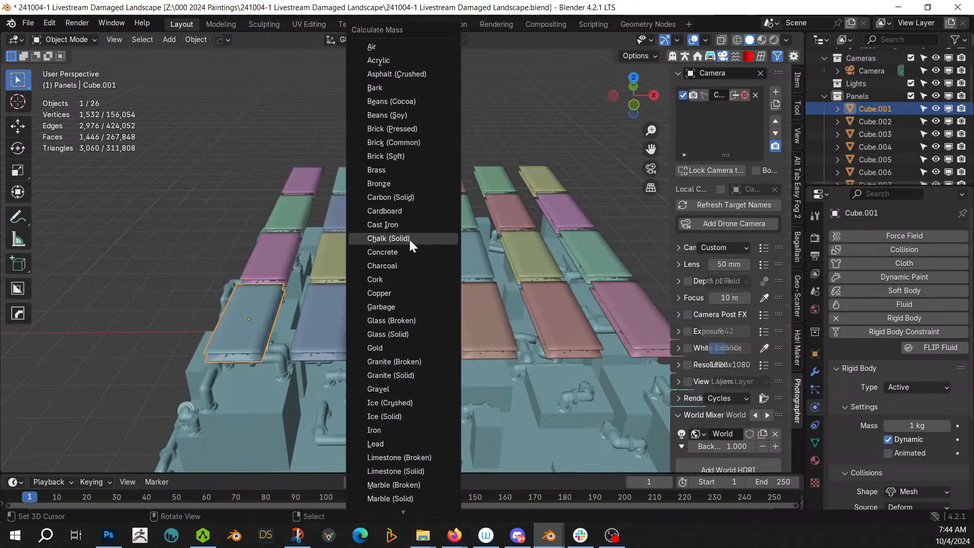
{"action": "left_click", "coordinate": [401, 252]}
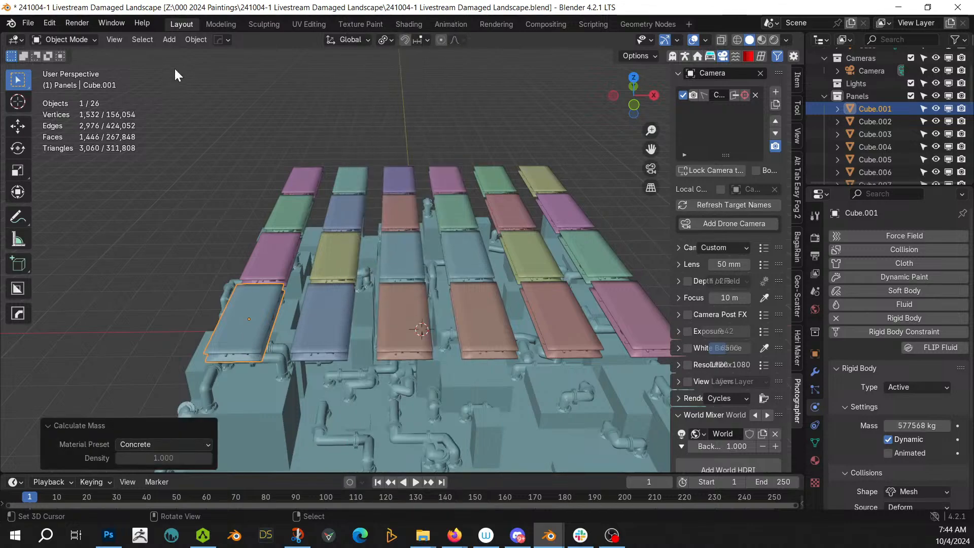
Select all objects in the Panels collection, copy the corner panel's rigid body settings to them, and check several panels' physics settings
{"action": "left_click", "coordinate": [196, 39]}
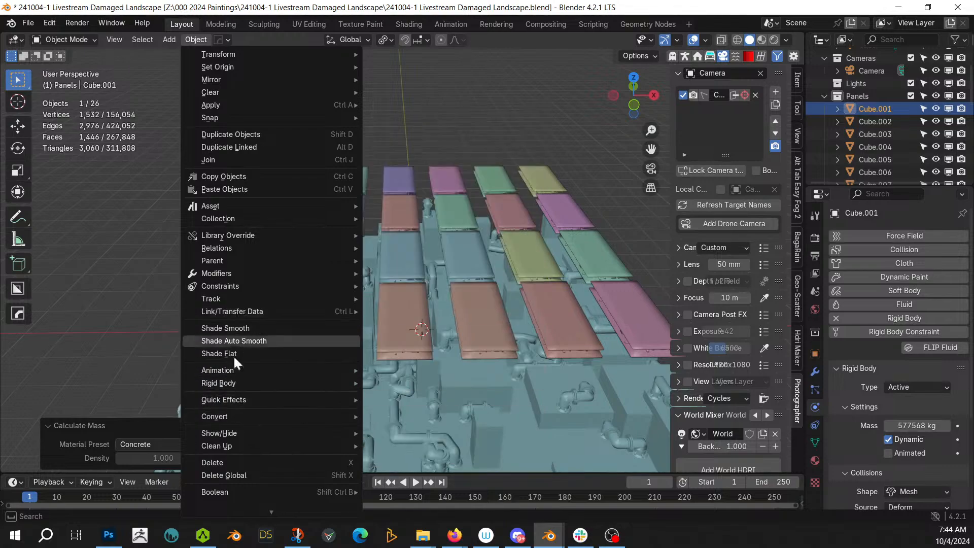
{"action": "mouse_move", "coordinate": [247, 383]}
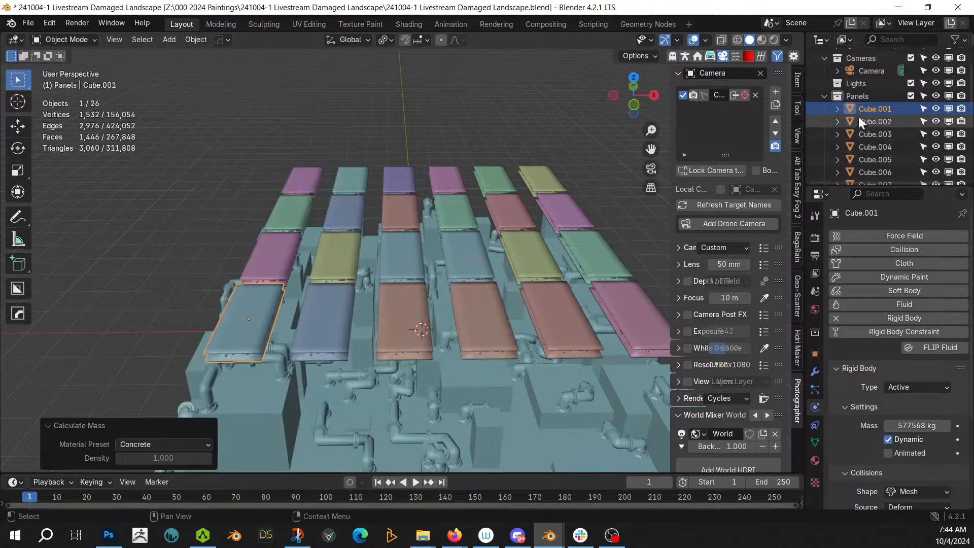
{"action": "right_click", "coordinate": [858, 95]}
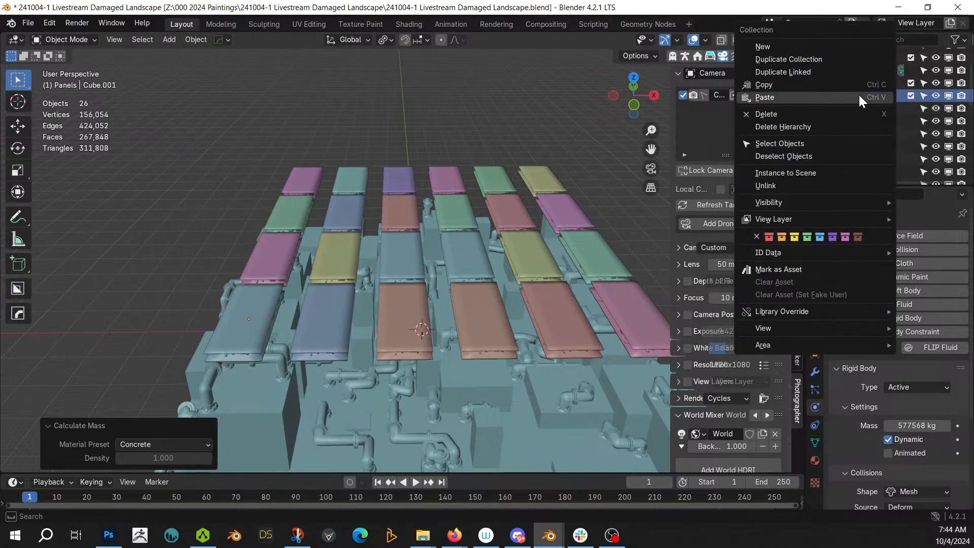
{"action": "left_click", "coordinate": [799, 143]}
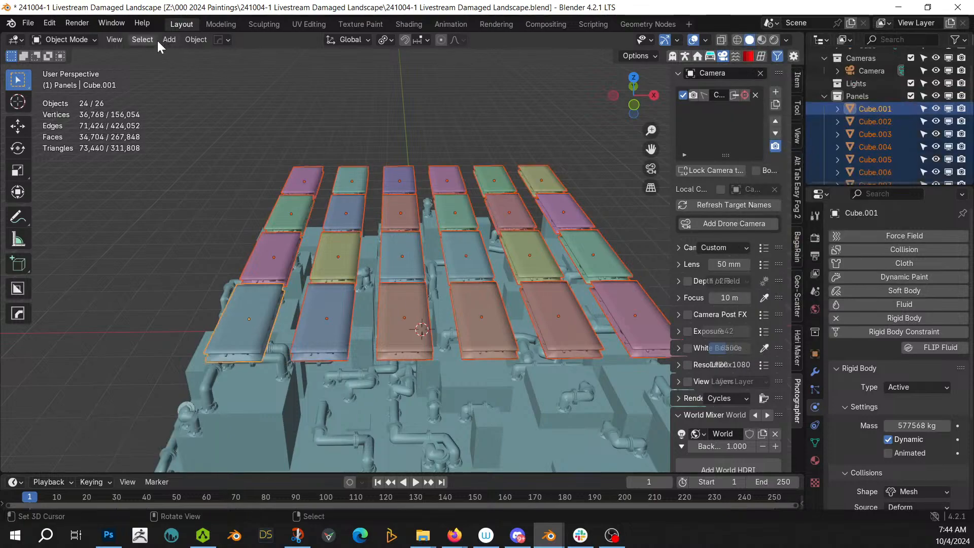
{"action": "left_click", "coordinate": [196, 40]}
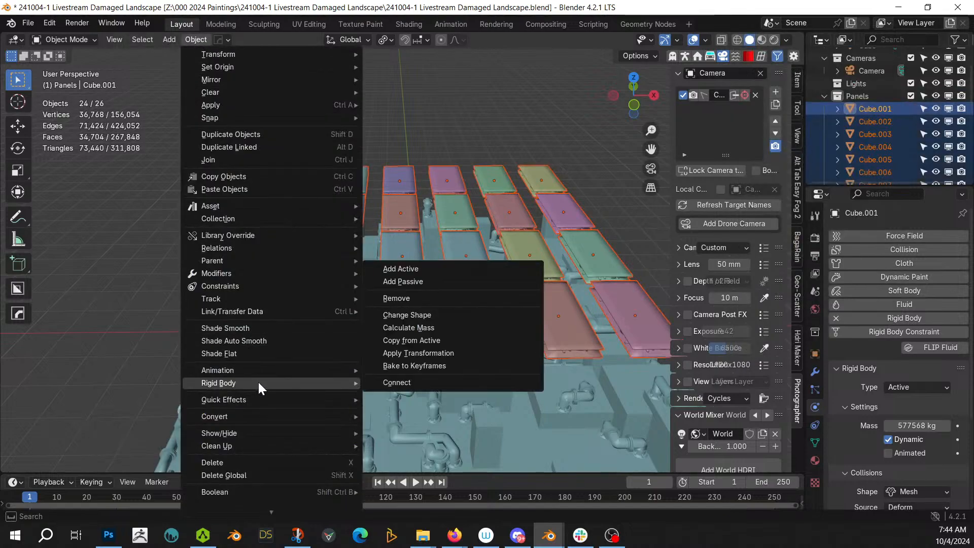
{"action": "left_click", "coordinate": [437, 340]}
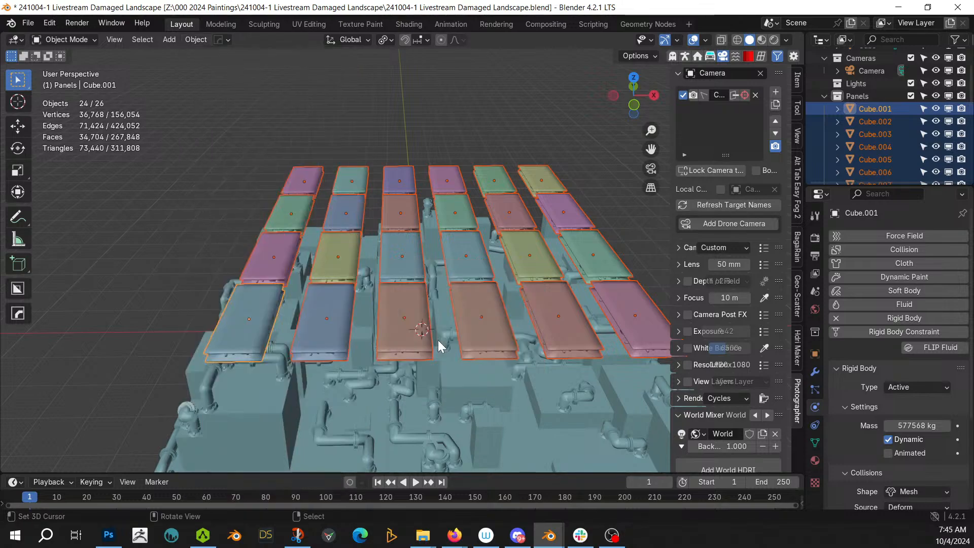
{"action": "left_click", "coordinate": [322, 305]}
{"action": "left_click", "coordinate": [390, 306]}
{"action": "left_click", "coordinate": [444, 309]}
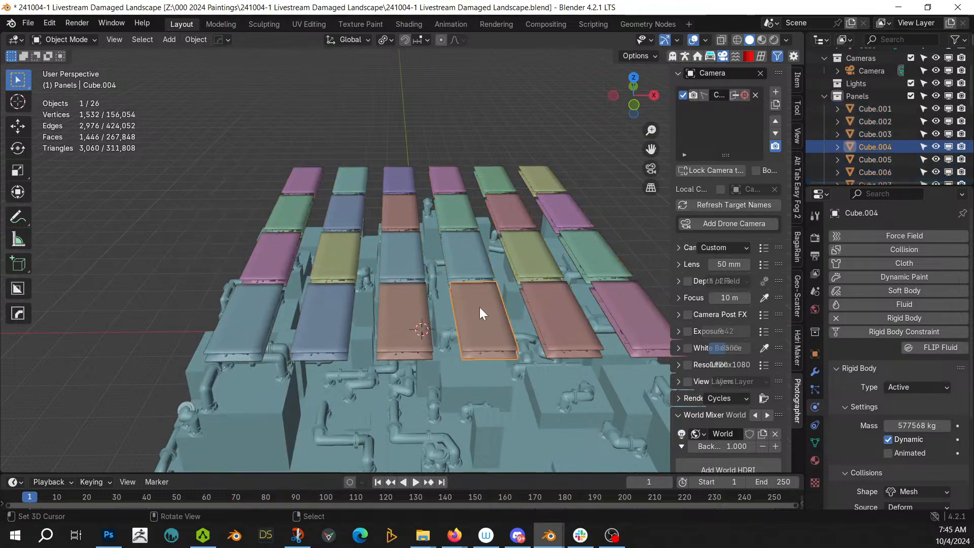
Add a rigid body to the block landscape and set its type to Passive
{"action": "left_click", "coordinate": [889, 318]}
{"action": "left_click", "coordinate": [907, 387]}
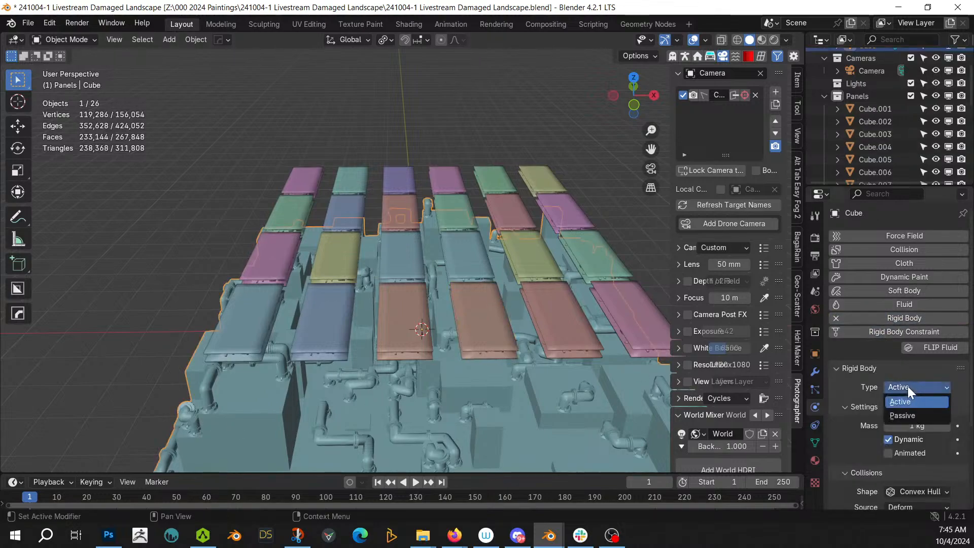
{"action": "left_click", "coordinate": [904, 418]}
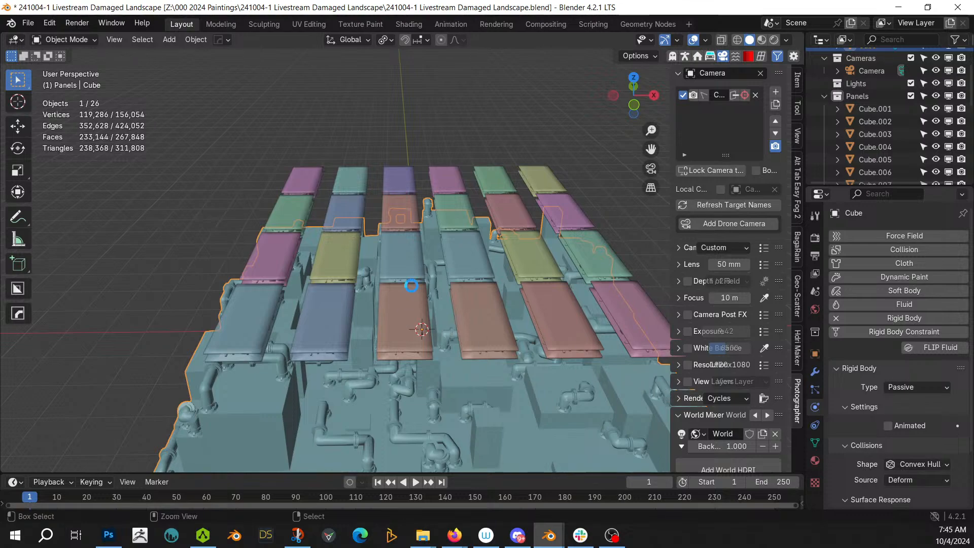
Play the simulation from a side view to about frame 50, stop it, and return to the first frame
{"action": "scroll", "coordinate": [409, 467], "scroll_direction": "down", "scroll_amount": 8}
{"action": "middle_click_drag", "start_coordinate": [438, 355], "coordinate": [388, 317]}
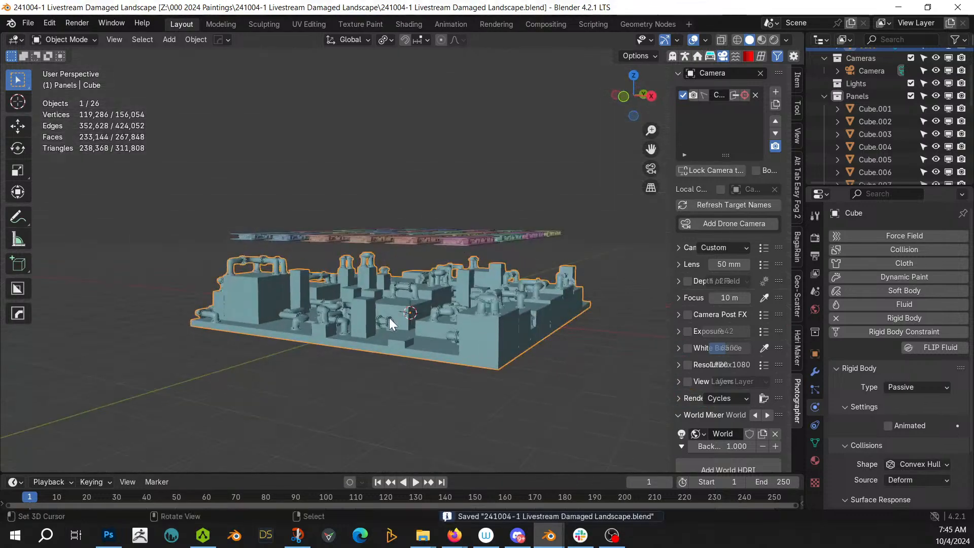
{"action": "key", "text": "space"}
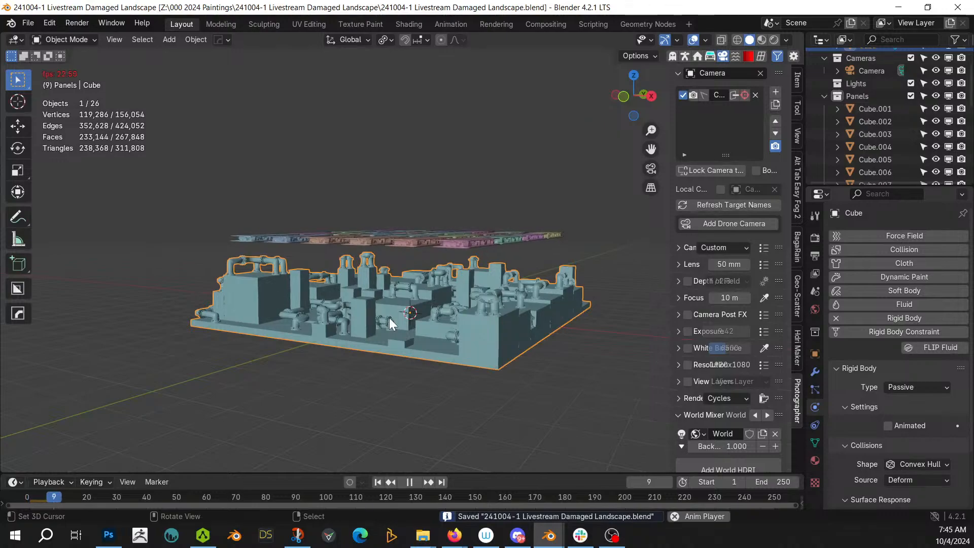
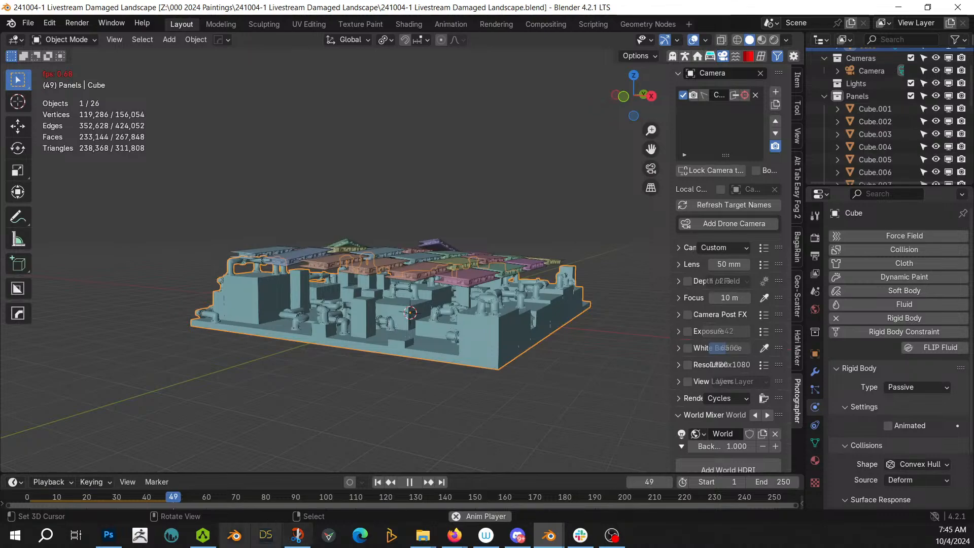
{"action": "left_click", "coordinate": [410, 481]}
{"action": "left_click", "coordinate": [378, 482]}
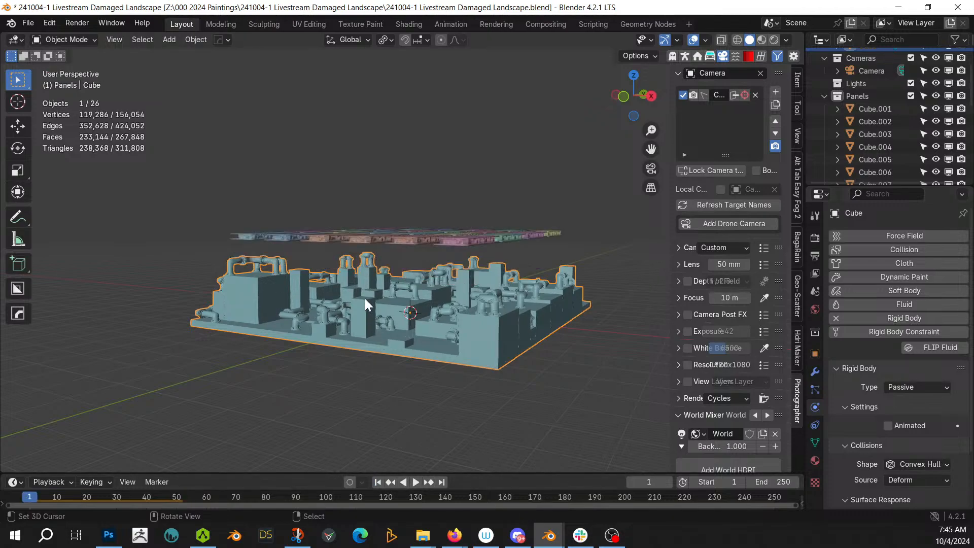
Set the landscape's collision shape to Mesh, play the simulation to frame 191, inspect the fallen panels, and return to the first frame
{"action": "left_click", "coordinate": [927, 464]}
{"action": "left_click", "coordinate": [898, 431]}
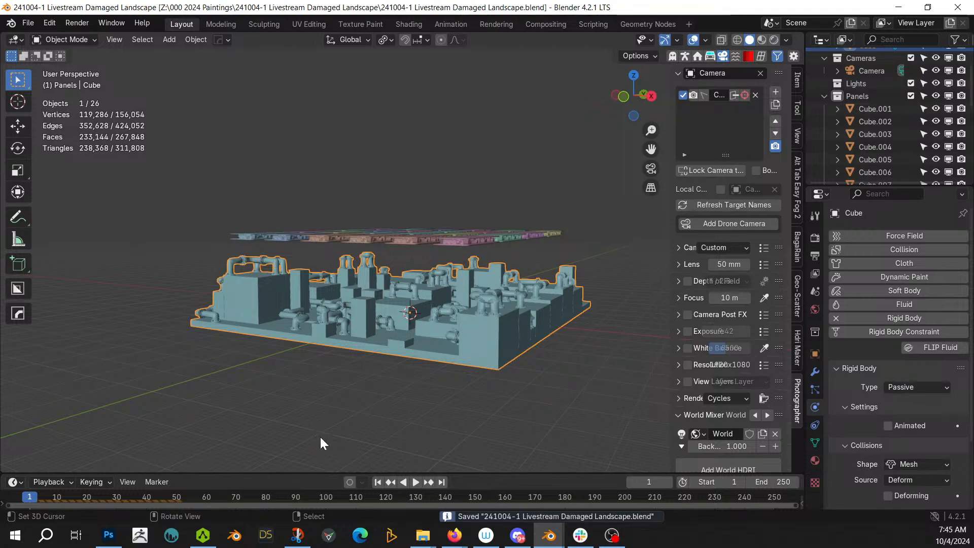
{"action": "middle_click_drag", "start_coordinate": [380, 412], "coordinate": [454, 397]}
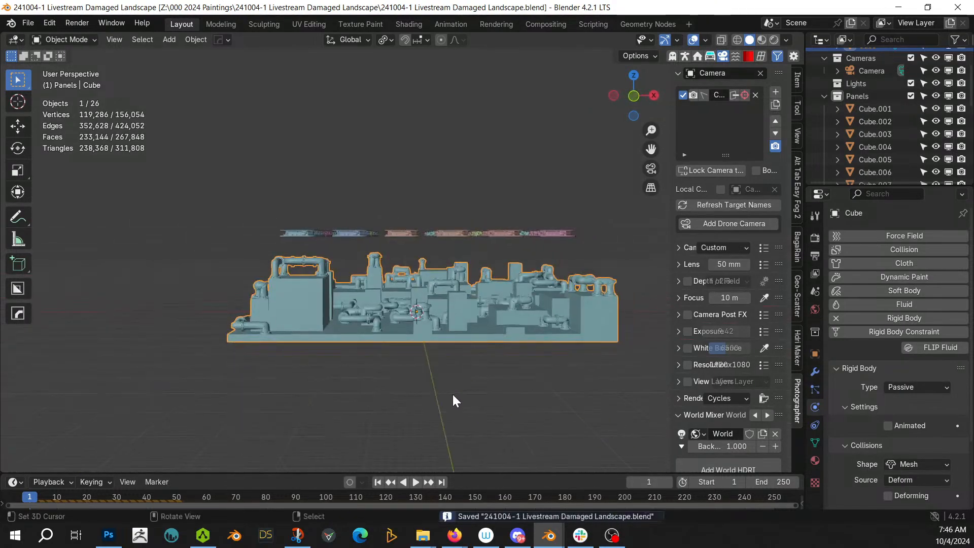
{"action": "left_click", "coordinate": [415, 483]}
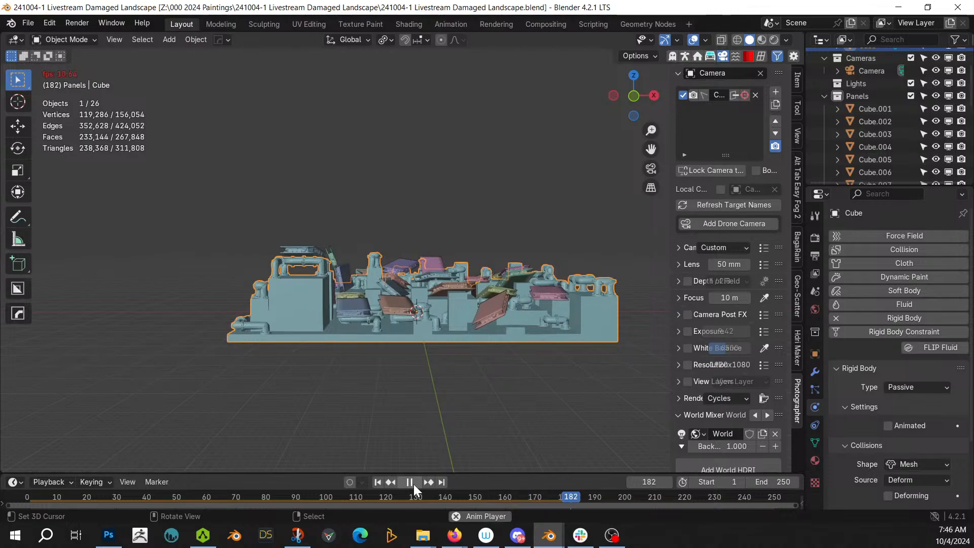
{"action": "left_click", "coordinate": [410, 482]}
{"action": "middle_click_drag", "start_coordinate": [427, 346], "coordinate": [725, 356]}
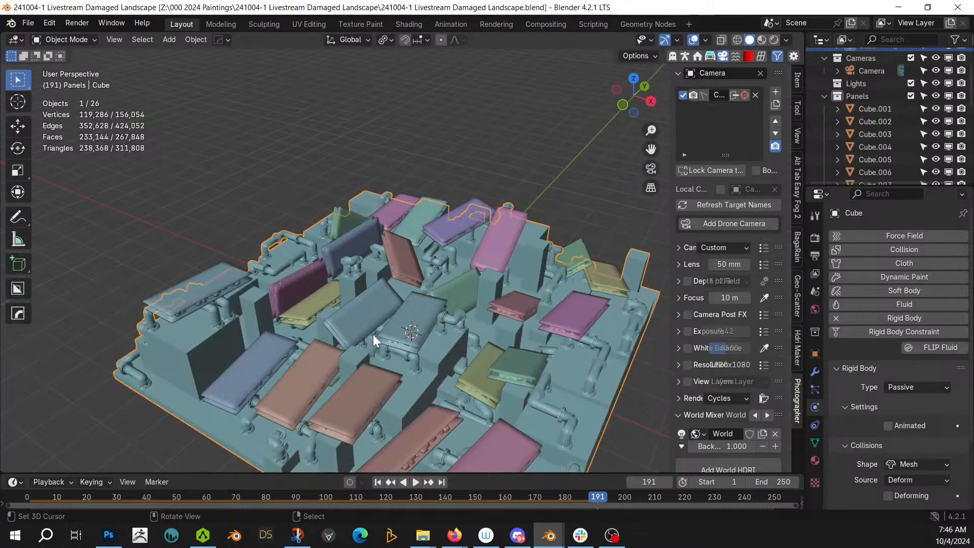
{"action": "scroll", "coordinate": [373, 334], "scroll_direction": "down", "scroll_amount": 5}
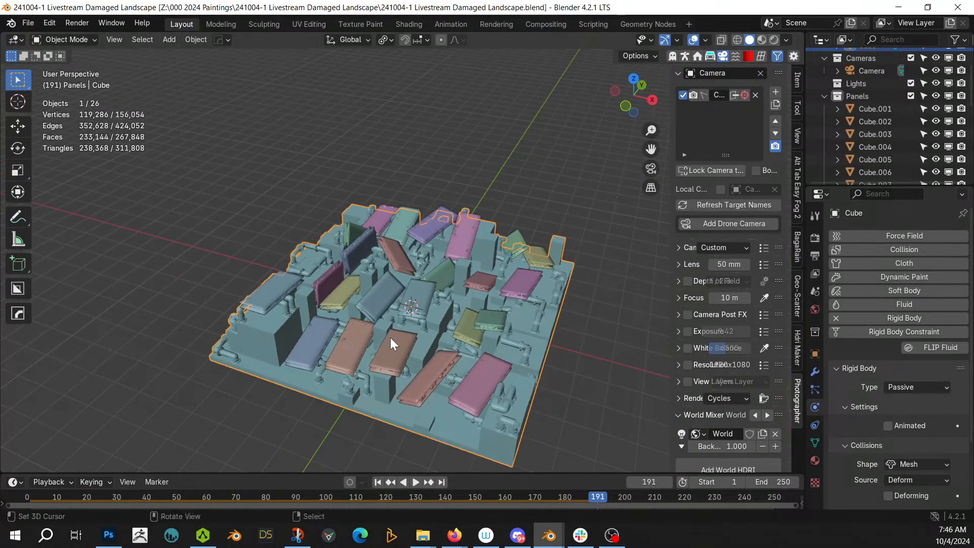
{"action": "left_click", "coordinate": [377, 482]}
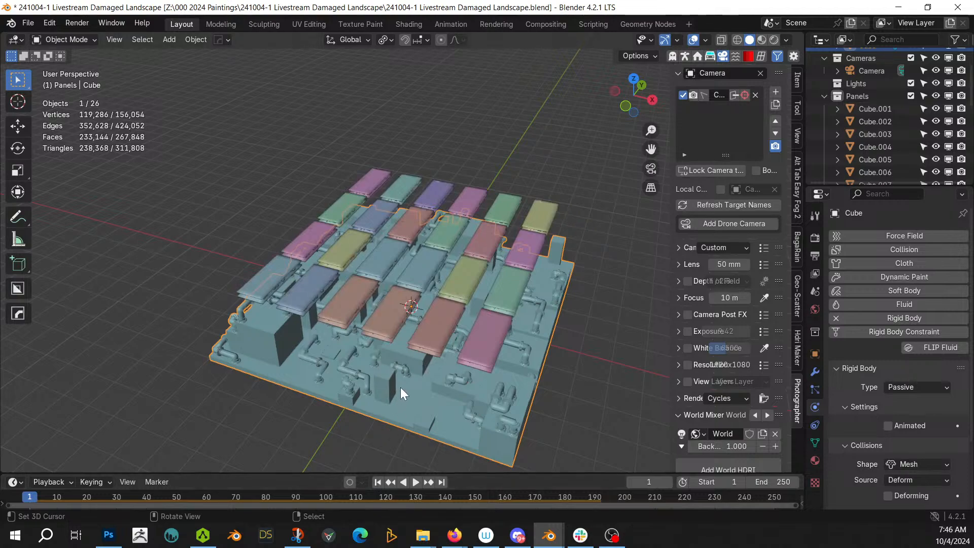
Duplicate all objects in the Panels collection and raise the copies about 13.3 m along the Z axis
{"action": "middle_click_drag", "start_coordinate": [401, 388], "coordinate": [491, 364]}
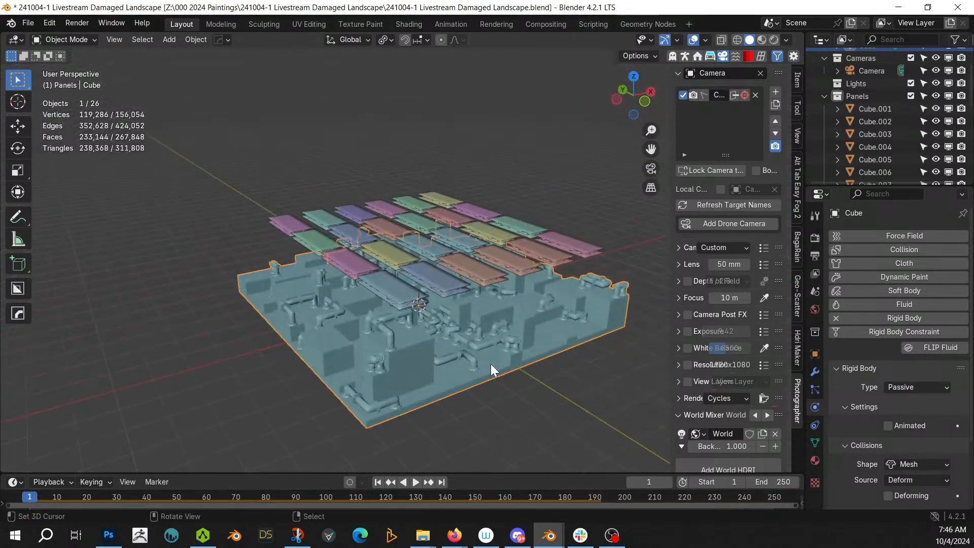
{"action": "right_click", "coordinate": [860, 98]}
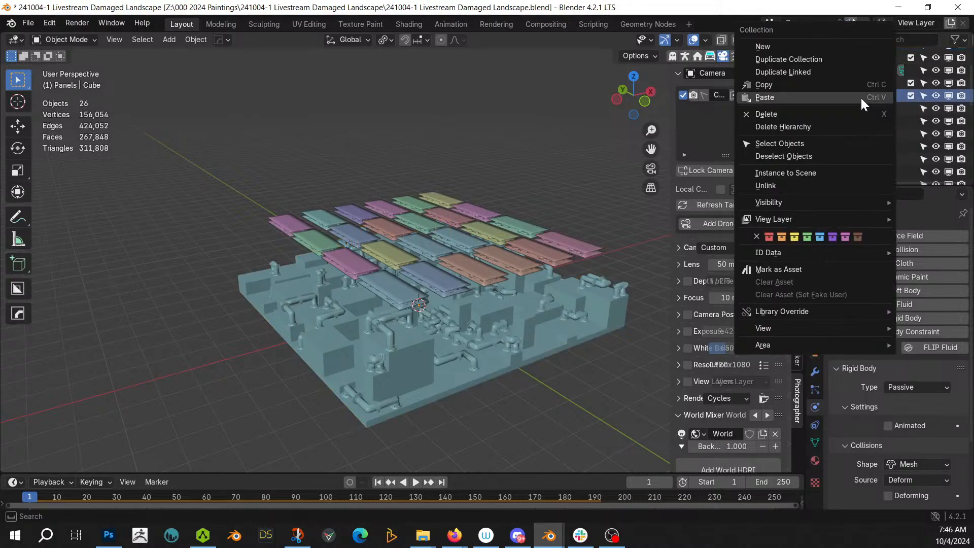
{"action": "left_click", "coordinate": [800, 144]}
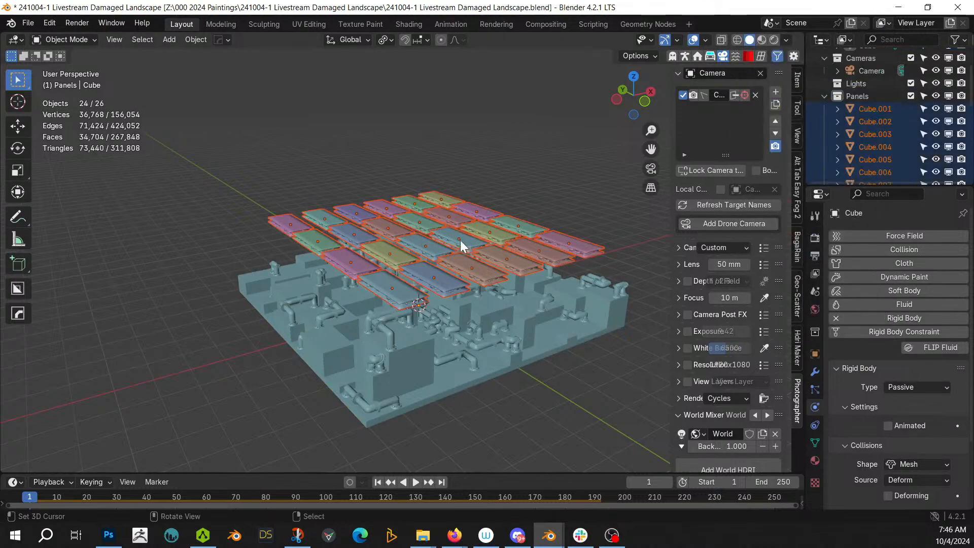
{"action": "key", "text": "shift+d"}
{"action": "right_click", "coordinate": [449, 265]}
{"action": "key", "text": "g"}
{"action": "key", "text": "z"}
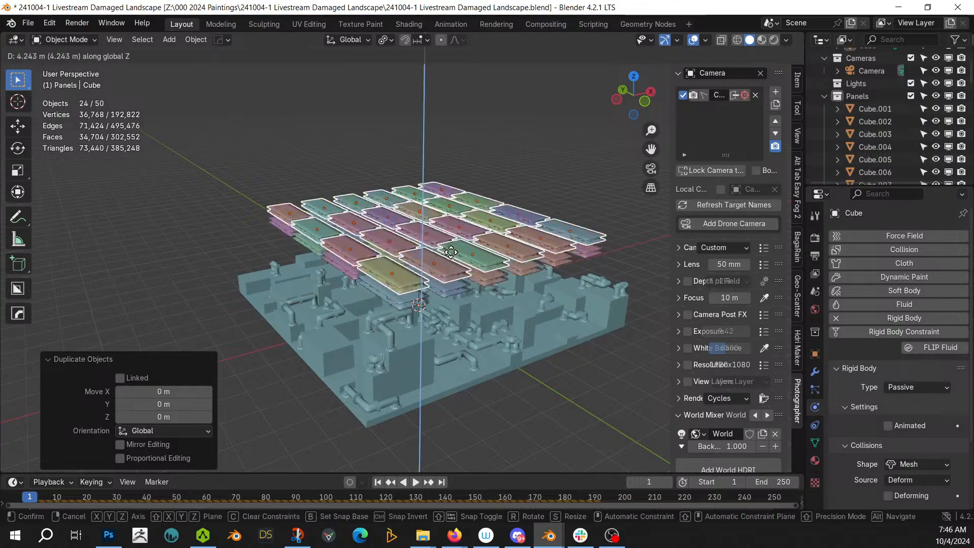
{"action": "left_click", "coordinate": [456, 227]}
Set the transform pivot point to Median Point and scale the duplicated panel layer up by about 1.31
{"action": "middle_click_drag", "start_coordinate": [456, 228], "coordinate": [453, 296]}
{"action": "left_click", "coordinate": [392, 40]}
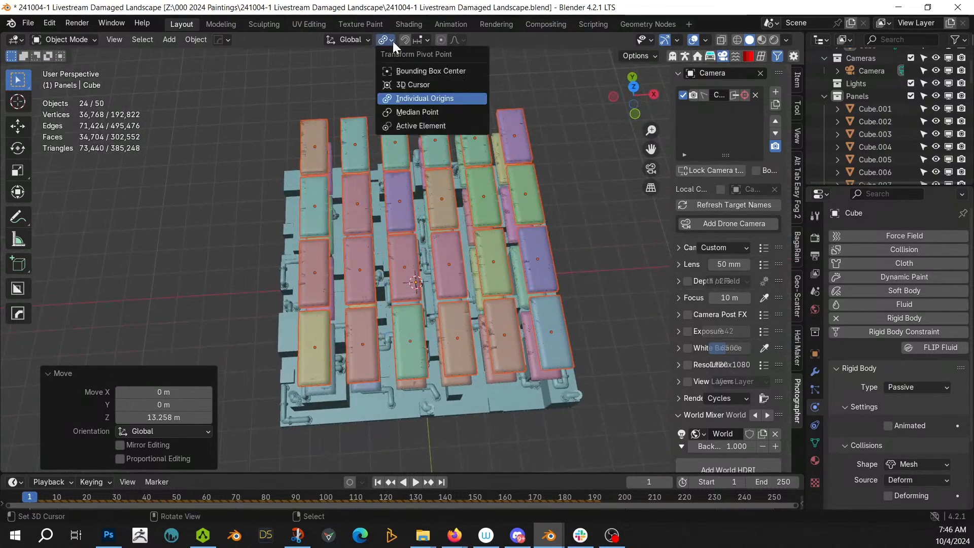
{"action": "left_click", "coordinate": [432, 113]}
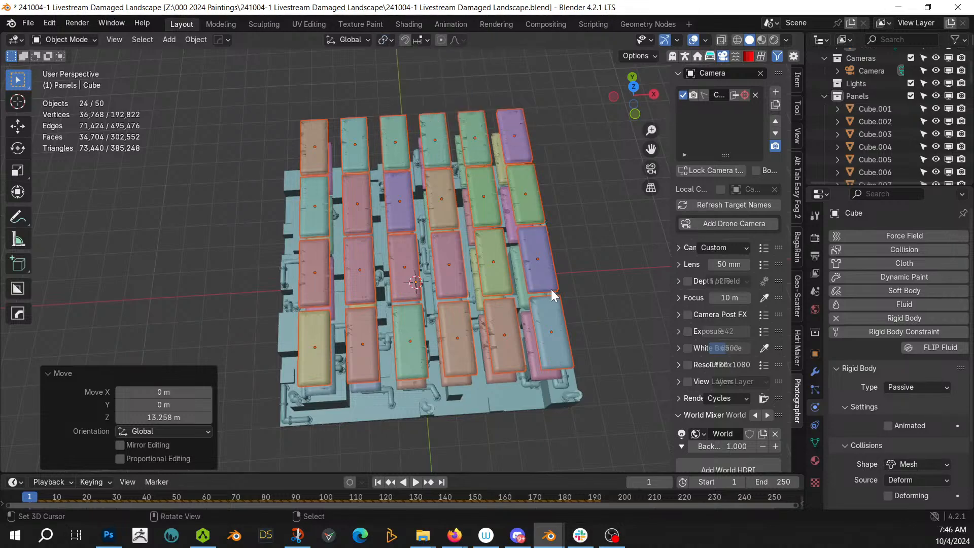
{"action": "key", "text": "s"}
{"action": "left_click", "coordinate": [601, 293]}
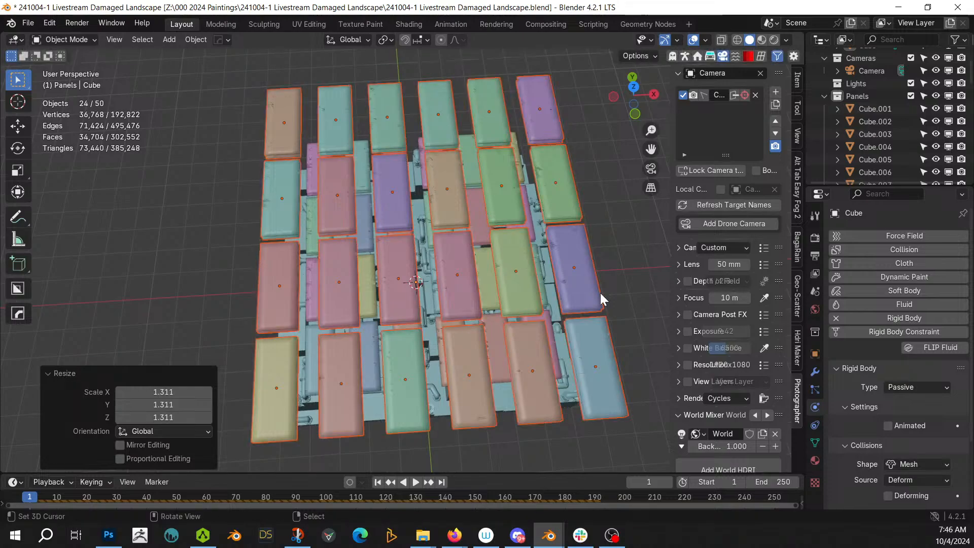
Rotate the duplicated panel layer by about -33.5° in top view and apply its rotation and scale
{"action": "key", "text": "KP_7"}
{"action": "key", "text": "r"}
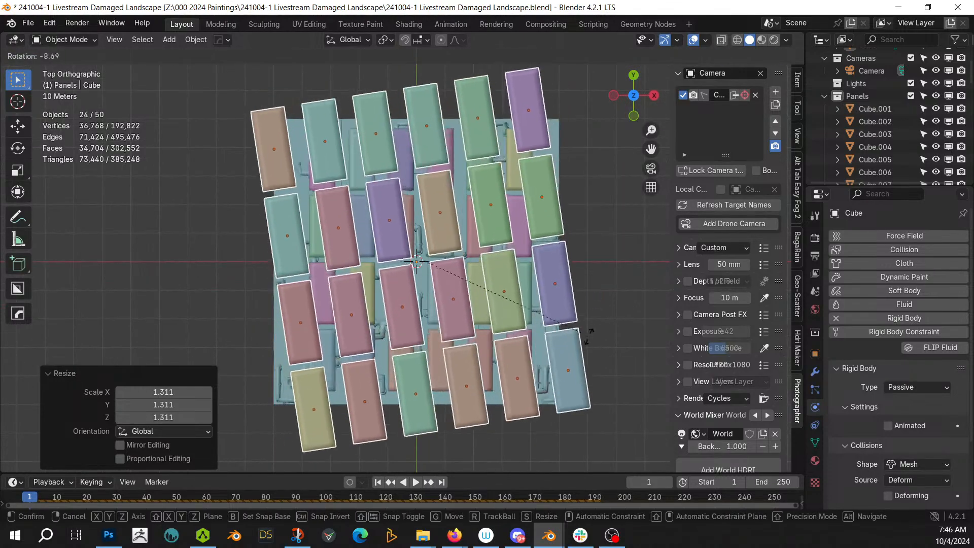
{"action": "left_click", "coordinate": [597, 260]}
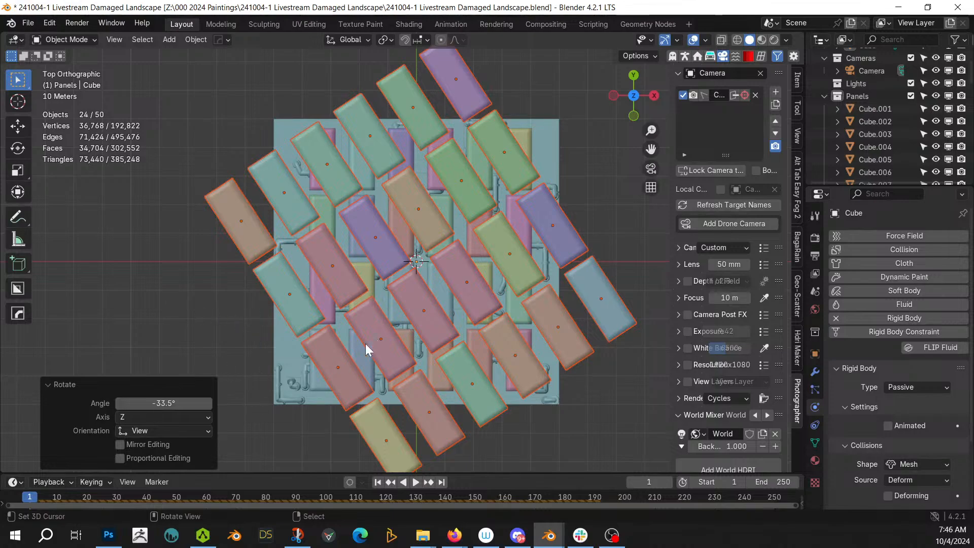
{"action": "key", "text": "ctrl+a"}
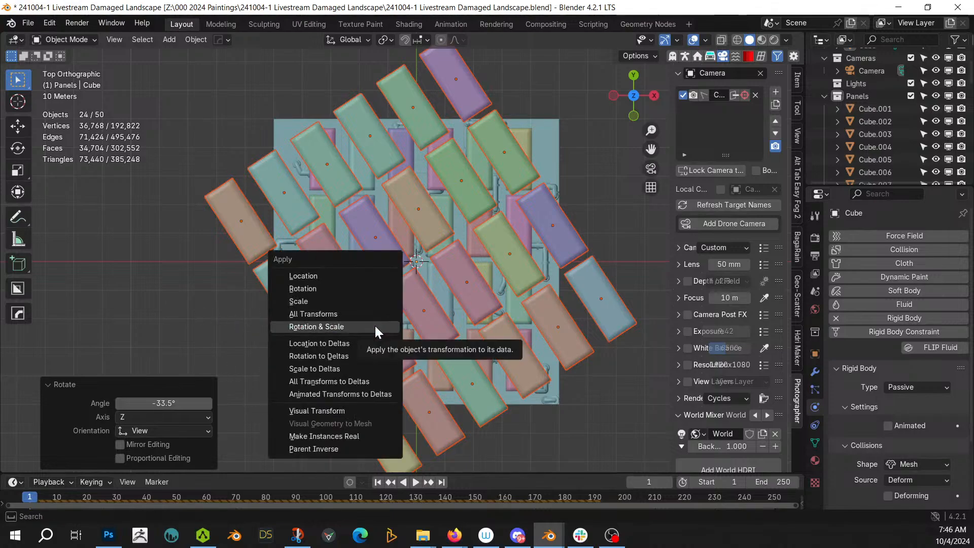
{"action": "left_click", "coordinate": [330, 325]}
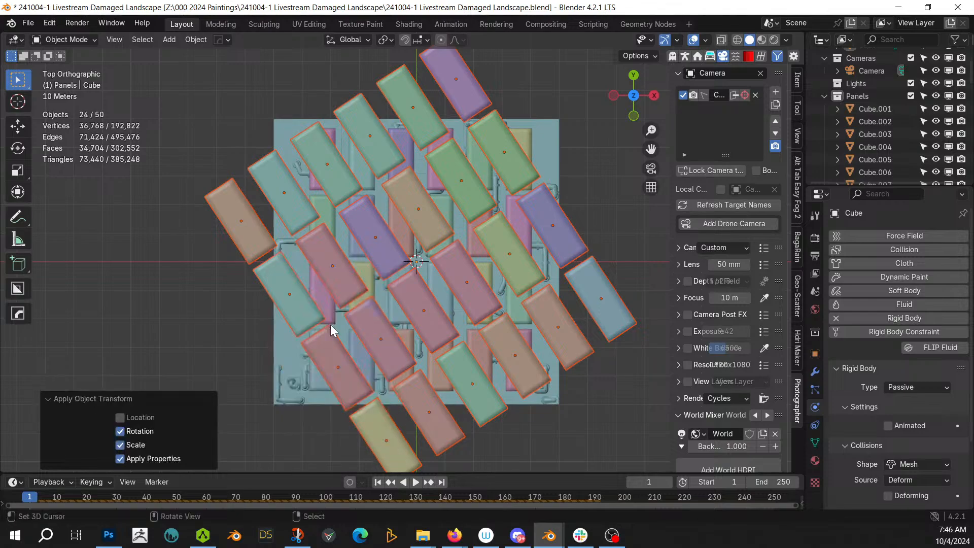
Play the simulation with both panel layers from the first frame to about frame 140, stop it, and rewind
{"action": "middle_click_drag", "start_coordinate": [330, 324], "coordinate": [373, 199]}
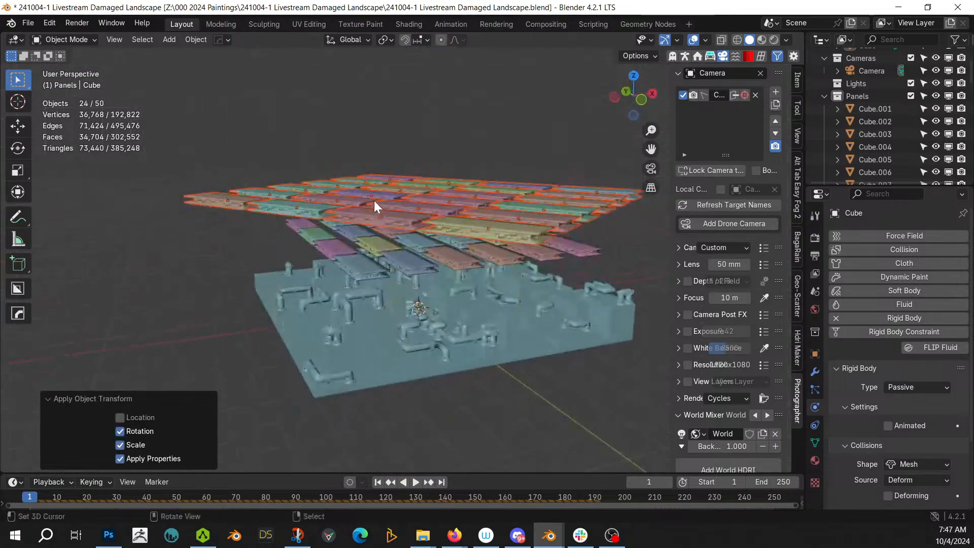
{"action": "left_click", "coordinate": [378, 482]}
{"action": "left_click", "coordinate": [415, 481]}
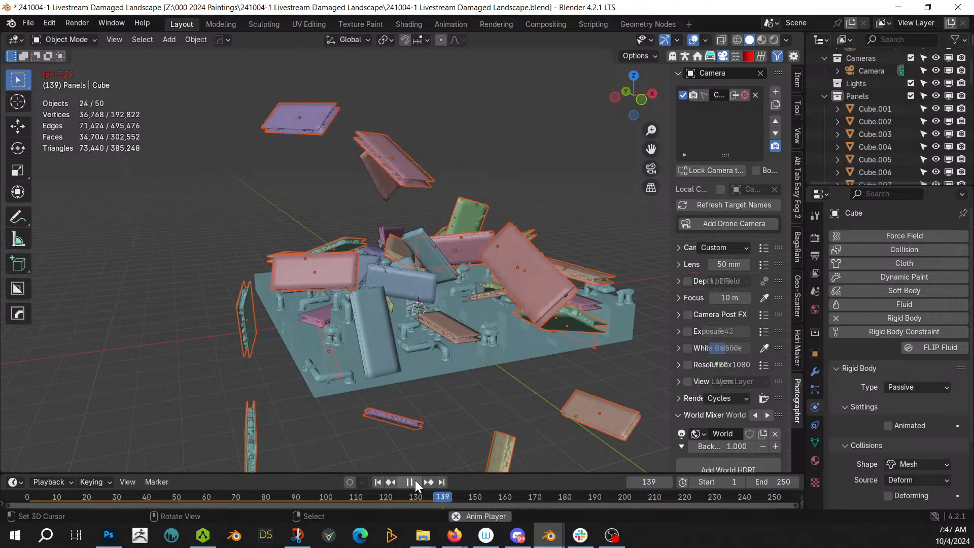
{"action": "left_click", "coordinate": [414, 482]}
{"action": "left_click", "coordinate": [377, 481]}
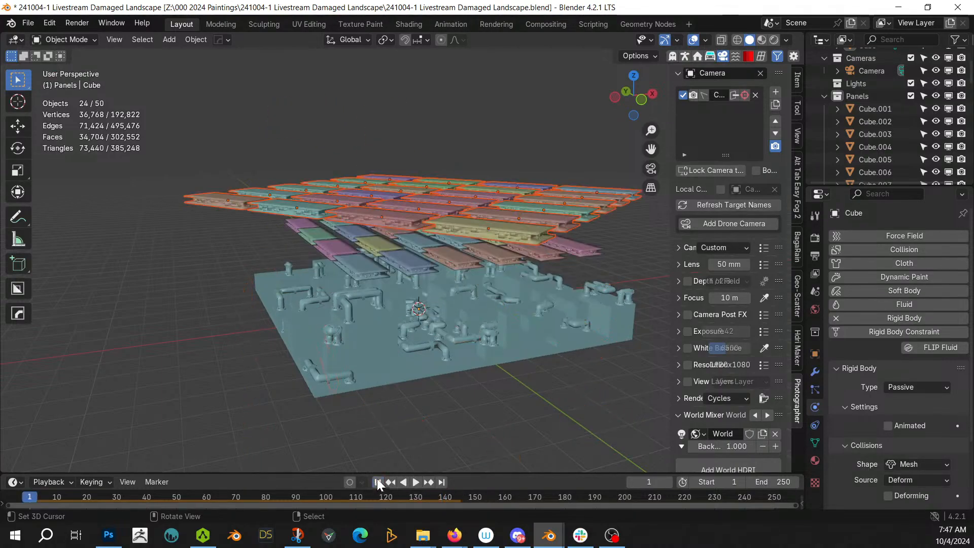
Calculate the rigid body mass of the corner panel in the upper layer using the Concrete material preset
{"action": "middle_click_drag", "start_coordinate": [385, 437], "coordinate": [592, 385]}
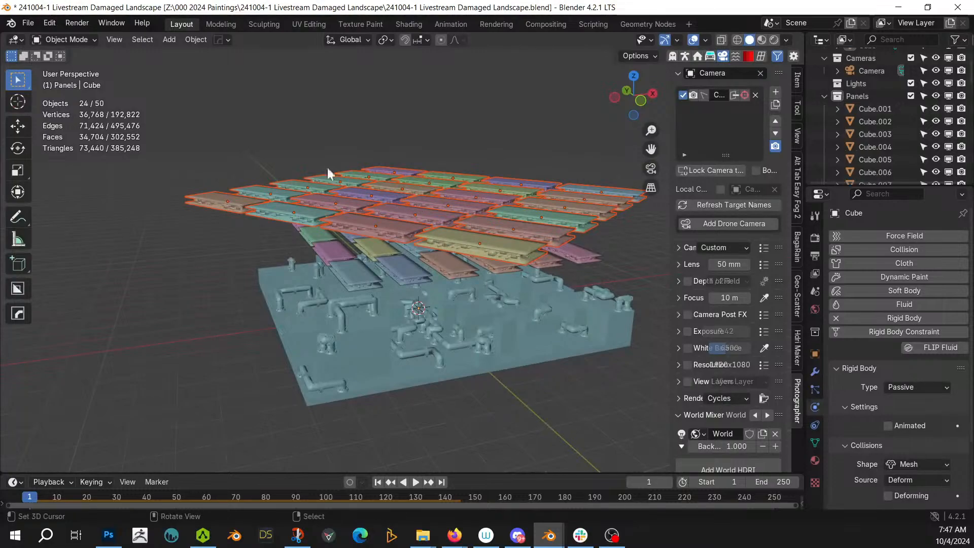
{"action": "middle_click_drag", "start_coordinate": [287, 135], "coordinate": [268, 242]}
{"action": "left_click", "coordinate": [210, 189]}
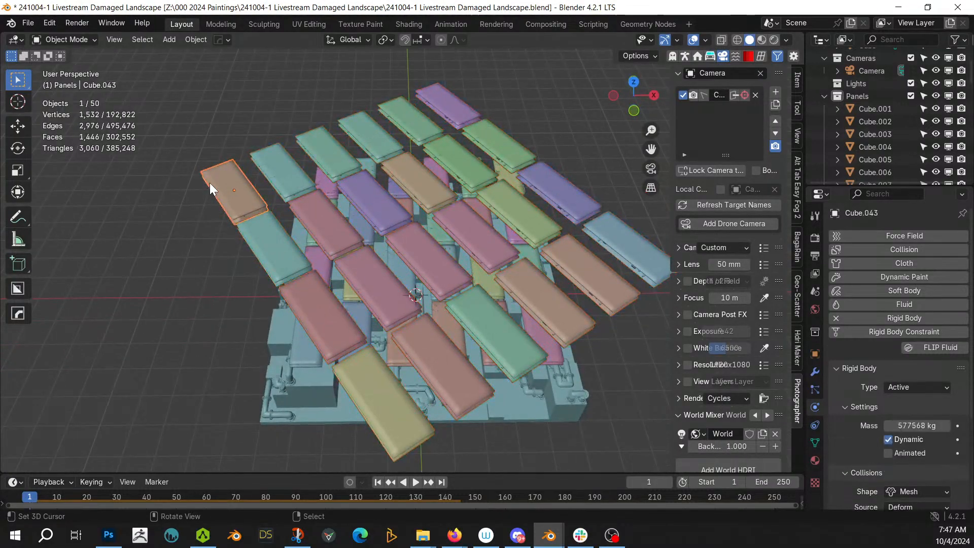
{"action": "left_click", "coordinate": [191, 38]}
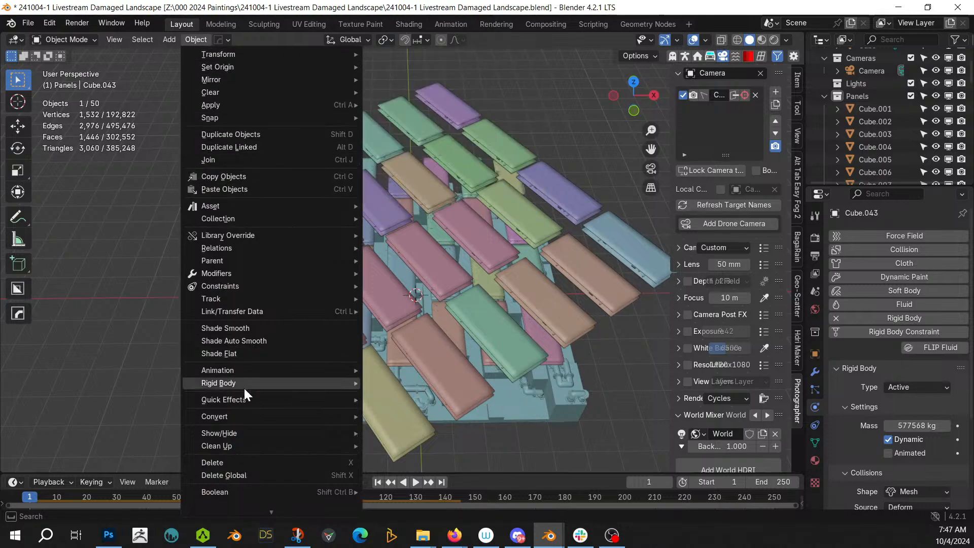
{"action": "mouse_move", "coordinate": [248, 382]}
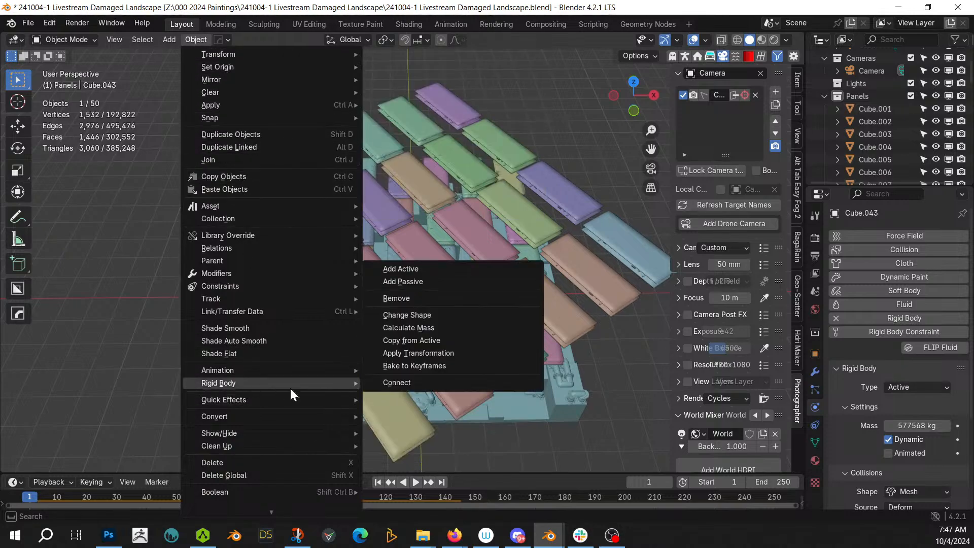
{"action": "left_click", "coordinate": [463, 328]}
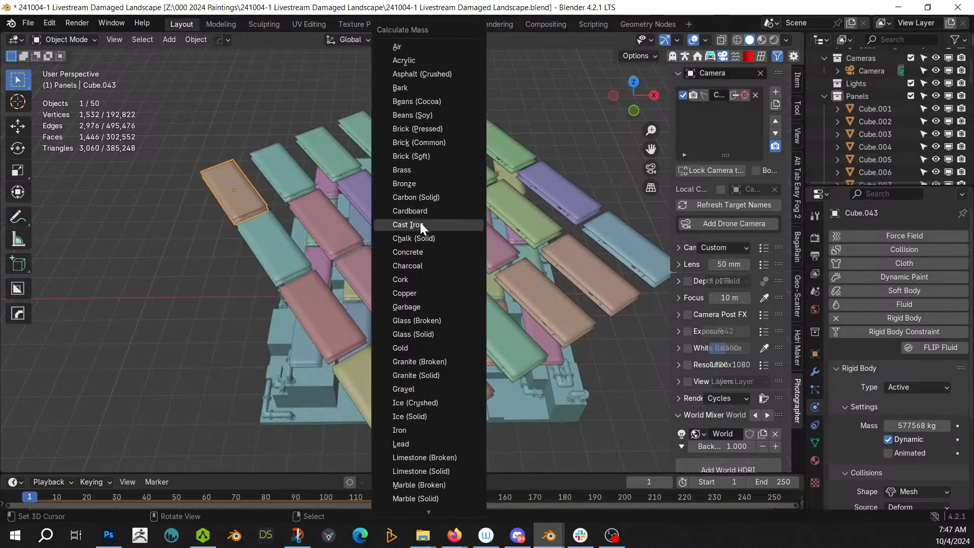
{"action": "left_click", "coordinate": [416, 252]}
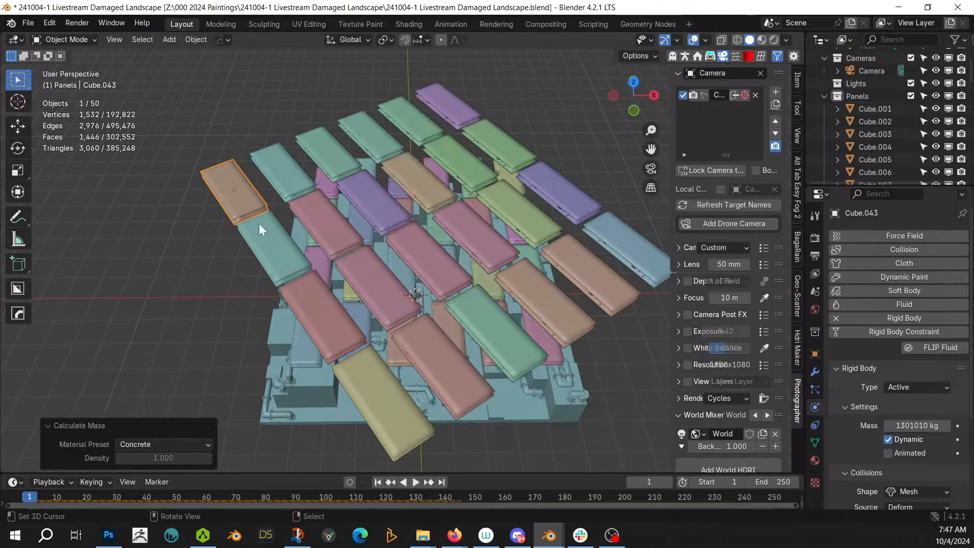
Select all upper-layer panels, copy the rigid body settings to them from the active Concrete-mass panel, and save the file
{"action": "middle_click_drag", "start_coordinate": [259, 223], "coordinate": [490, 139]}
{"action": "key", "text": "c"}
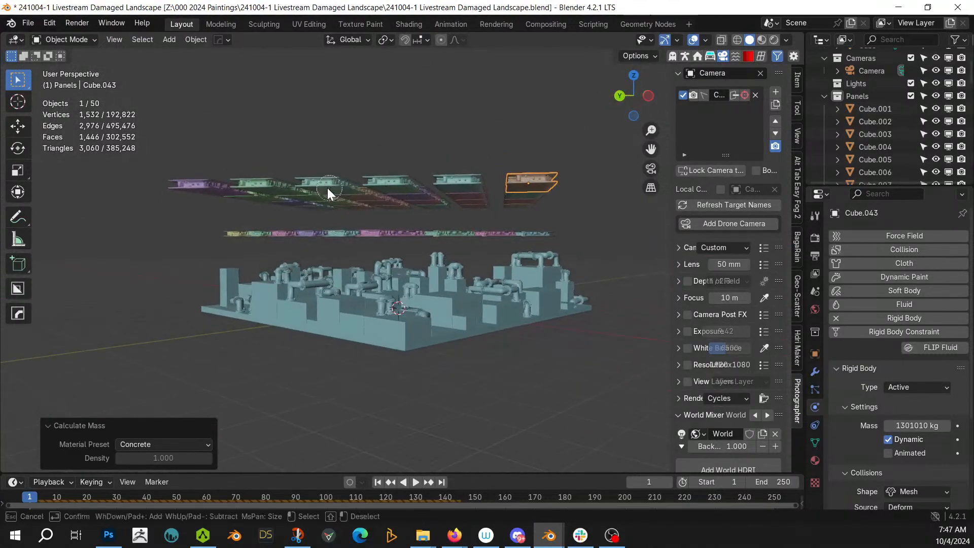
{"action": "mouse_move", "coordinate": [214, 190]}
{"action": "left_mouse_down"}
{"action": "mouse_move", "coordinate": [504, 202]}
{"action": "mouse_move", "coordinate": [441, 181]}
{"action": "mouse_move", "coordinate": [292, 176]}
{"action": "left_mouse_up"}
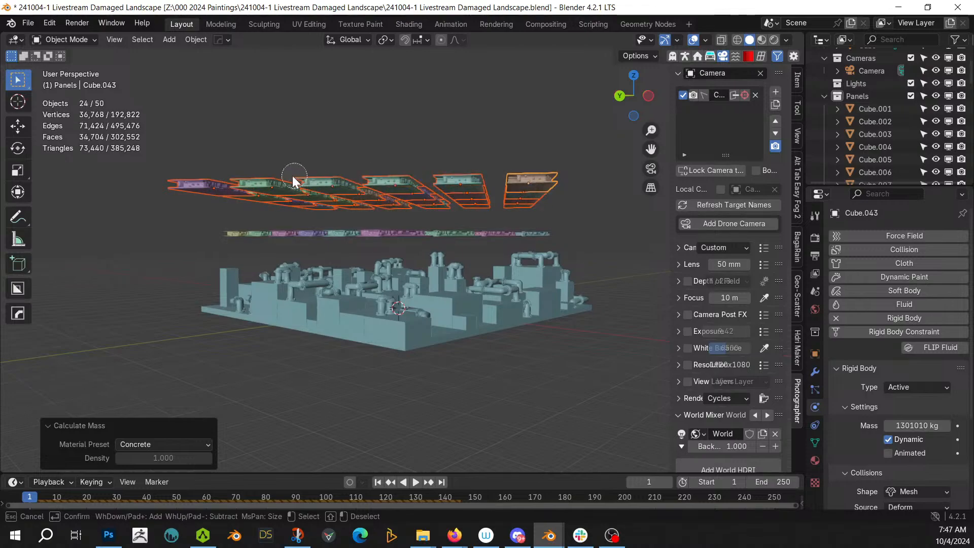
{"action": "right_click", "coordinate": [559, 199]}
{"action": "middle_click_drag", "start_coordinate": [558, 202], "coordinate": [467, 284]}
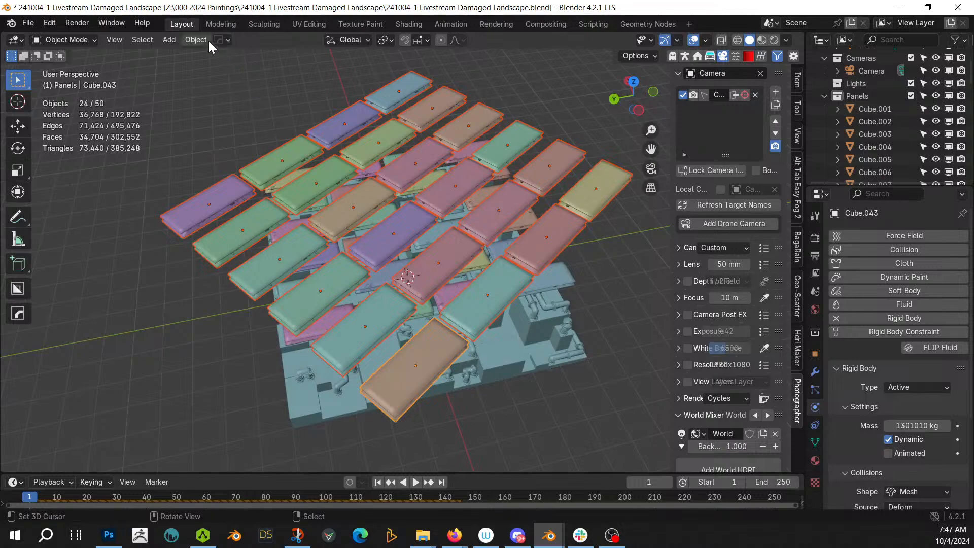
{"action": "left_click", "coordinate": [206, 39]}
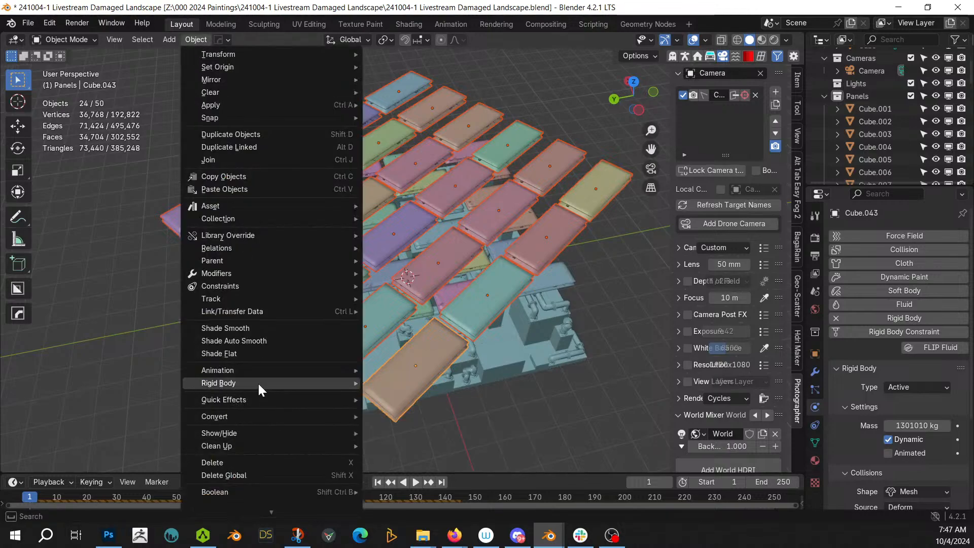
{"action": "mouse_move", "coordinate": [258, 382]}
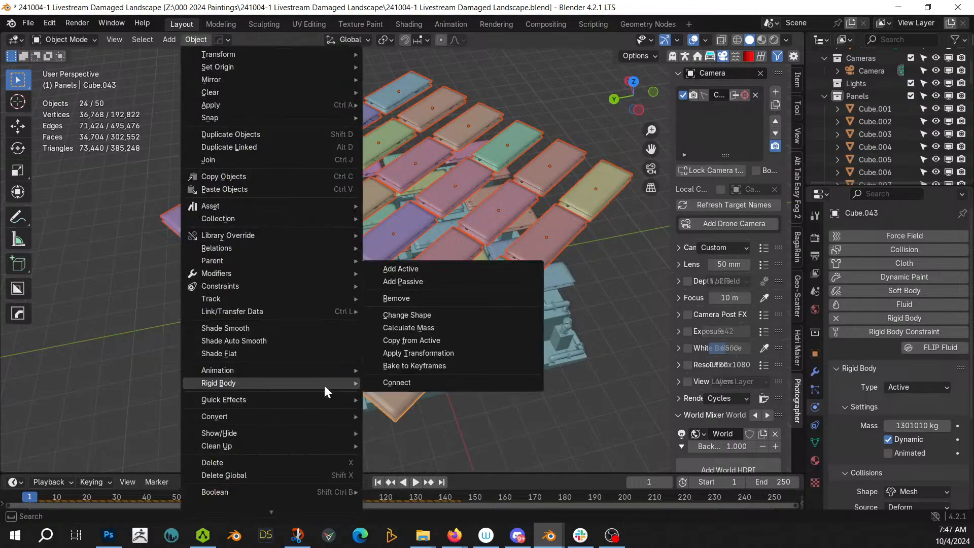
{"action": "left_click", "coordinate": [442, 340]}
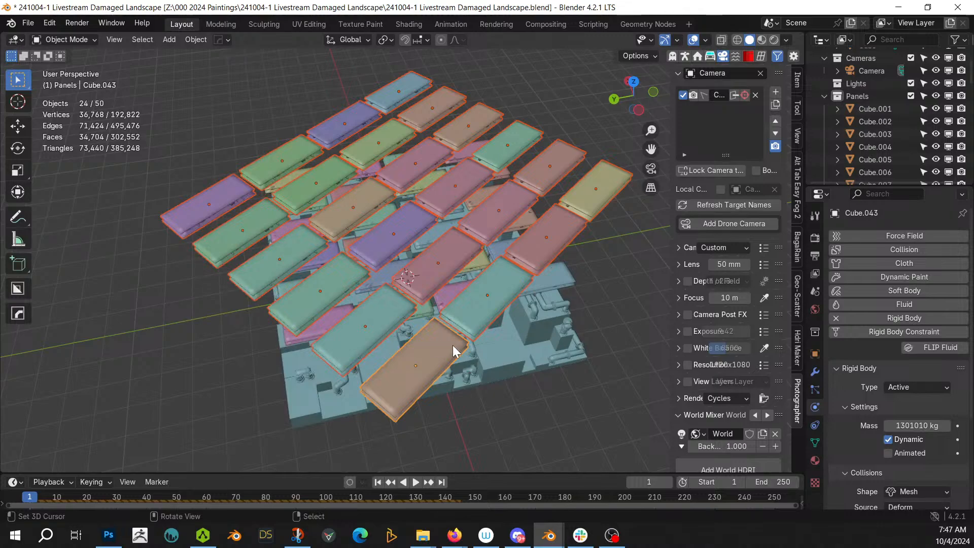
{"action": "middle_click_drag", "start_coordinate": [500, 299], "coordinate": [470, 431]}
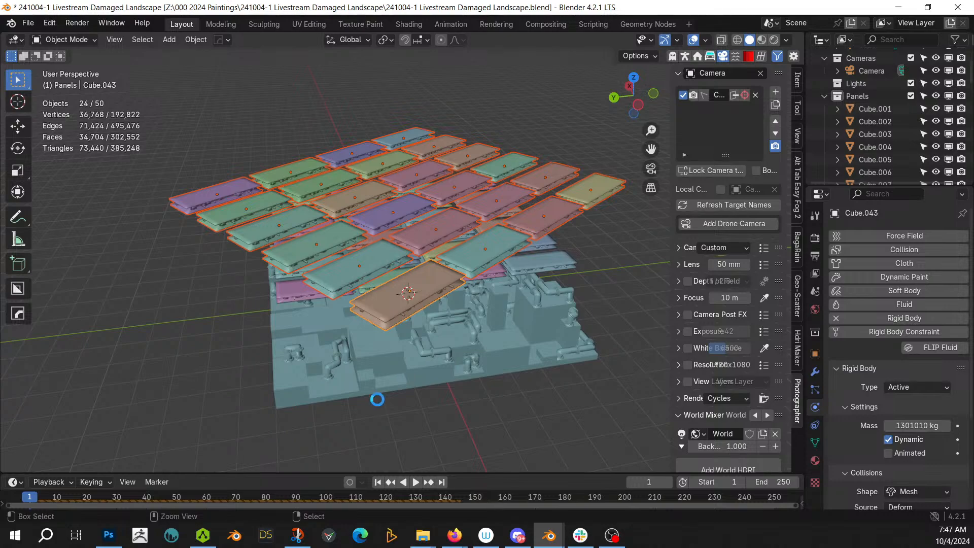
{"action": "key", "text": "ctrl+s"}
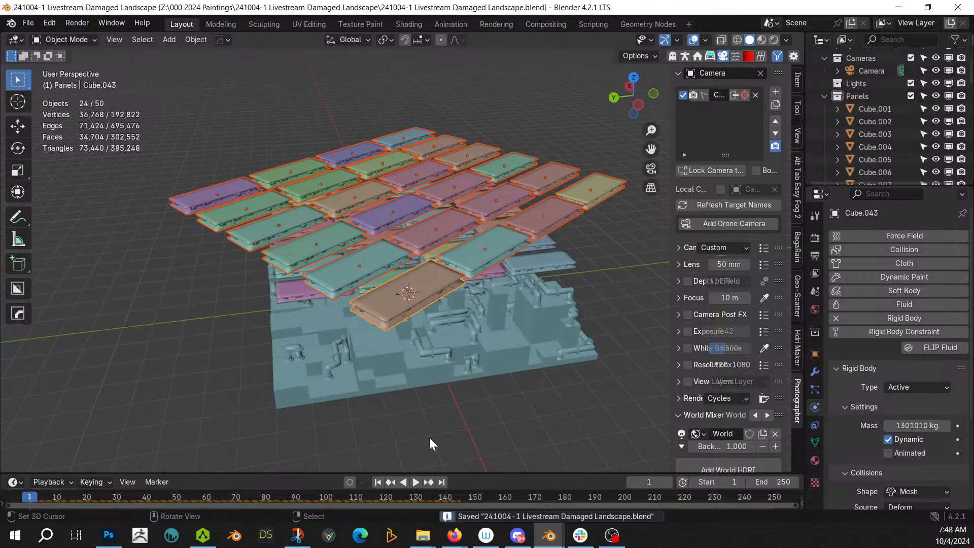
Play the simulation to frame 185, scrub back and replay it up close to about frame 192, and rewind to the first frame
{"action": "left_click", "coordinate": [415, 482]}
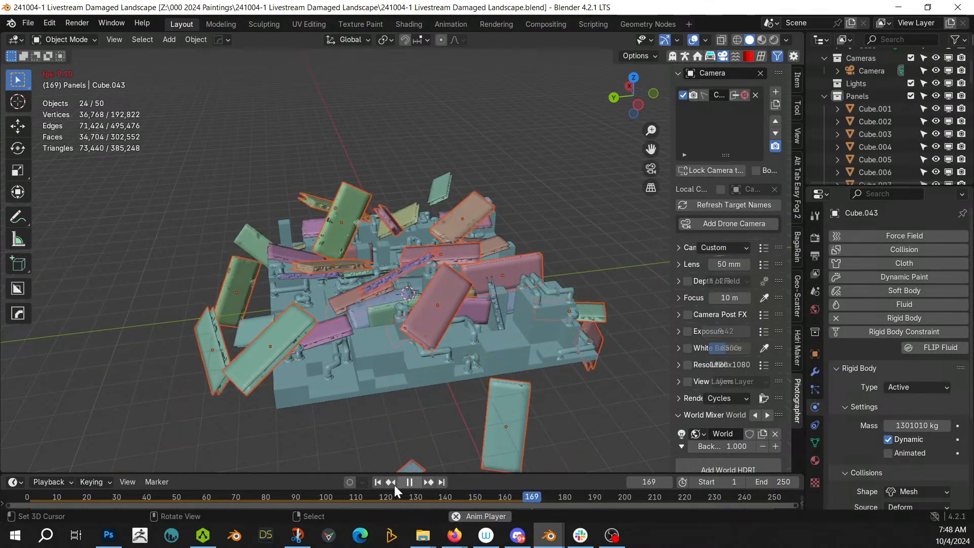
{"action": "left_click", "coordinate": [408, 482]}
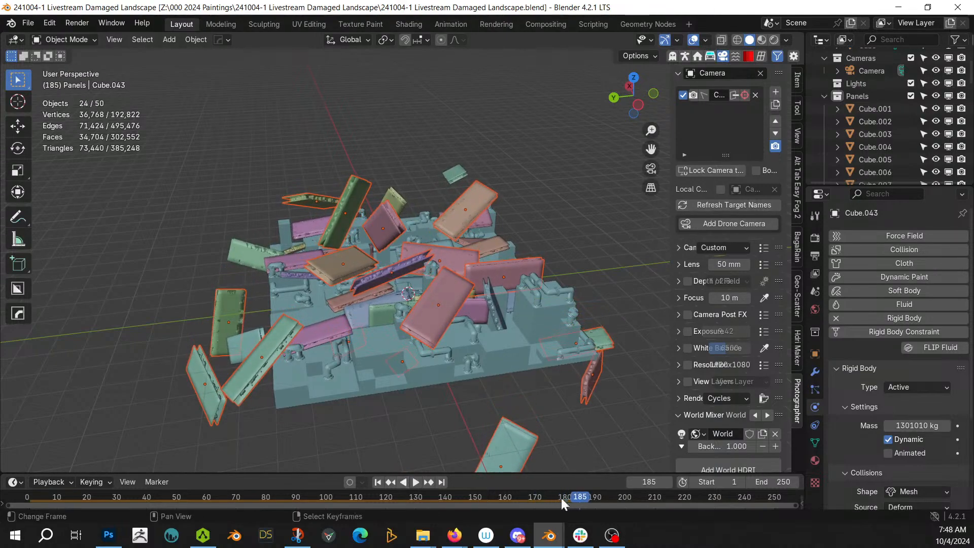
{"action": "left_click_drag", "start_coordinate": [584, 494], "coordinate": [485, 494]}
{"action": "key", "text": "space"}
{"action": "middle_click_drag", "start_coordinate": [464, 398], "coordinate": [162, 353]}
{"action": "left_click", "coordinate": [415, 482]}
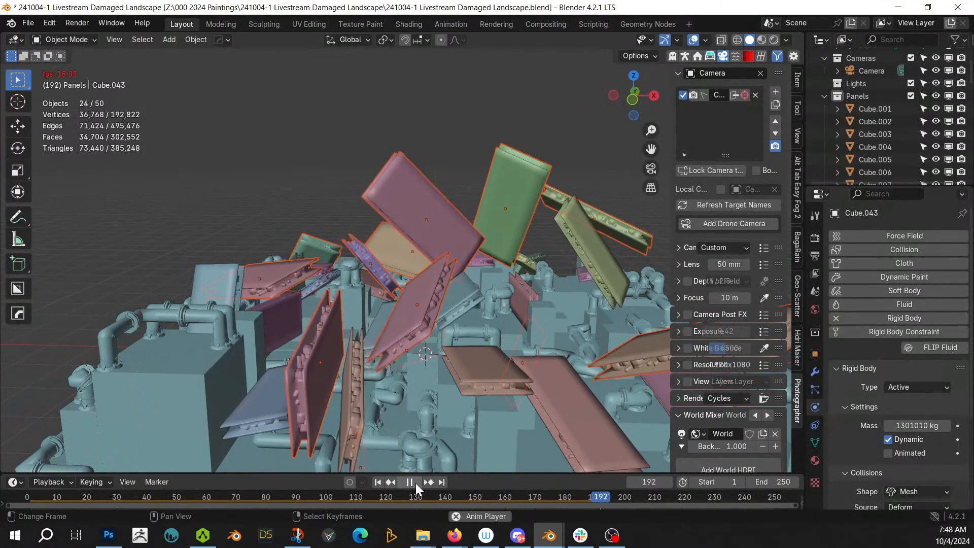
{"action": "left_click", "coordinate": [415, 481]}
{"action": "left_click", "coordinate": [379, 481]}
Select all objects in the Panels collection and set the active panel's rigid body friction to 0.851
{"action": "scroll", "coordinate": [385, 387], "scroll_direction": "down", "scroll_amount": 5}
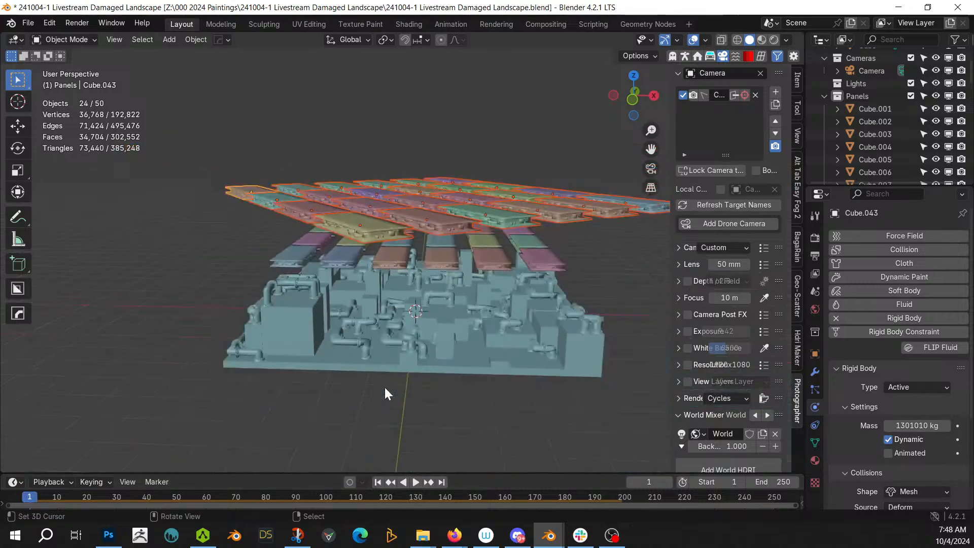
{"action": "middle_click_drag", "start_coordinate": [385, 388], "coordinate": [578, 375]}
{"action": "right_click", "coordinate": [862, 94]}
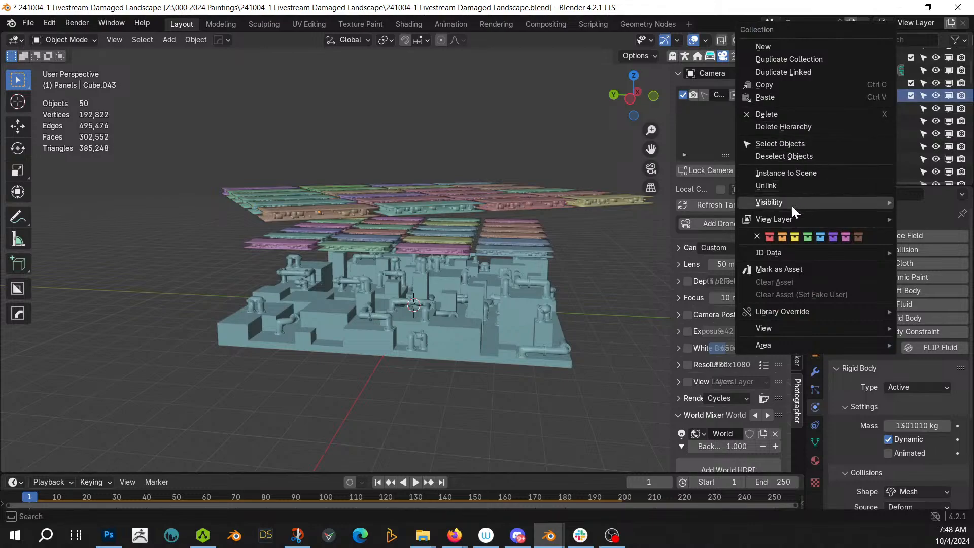
{"action": "left_click", "coordinate": [809, 144]}
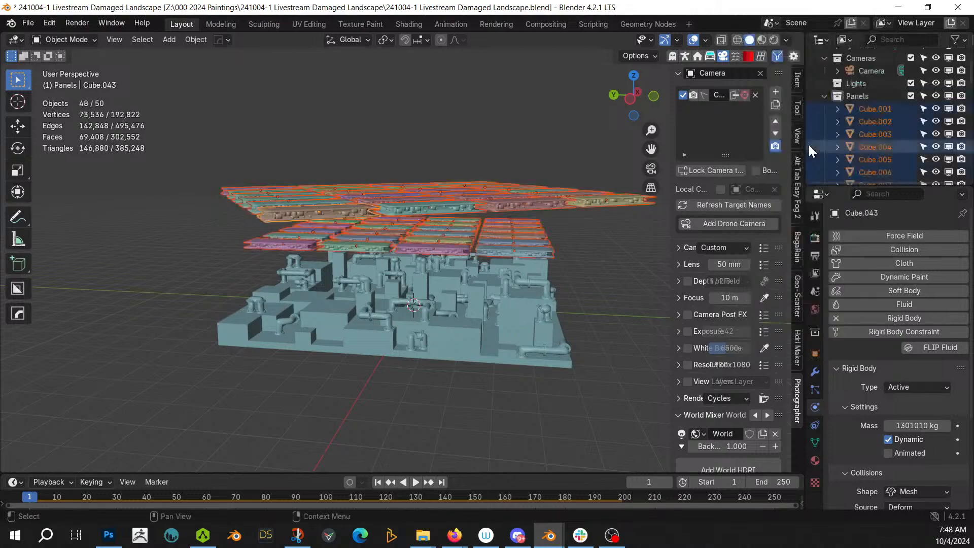
{"action": "middle_click_drag", "start_coordinate": [432, 251], "coordinate": [446, 273]}
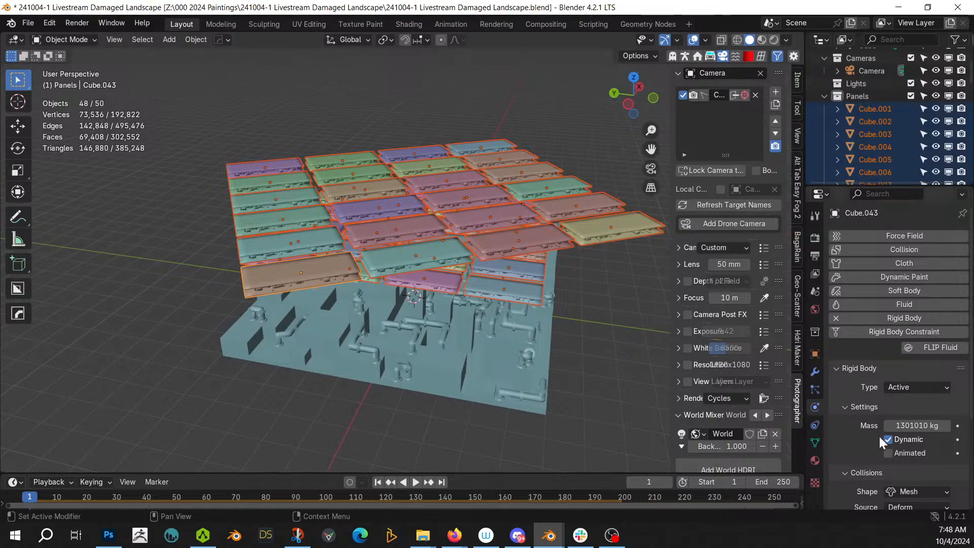
{"action": "scroll", "coordinate": [879, 434], "scroll_direction": "down", "scroll_amount": 5}
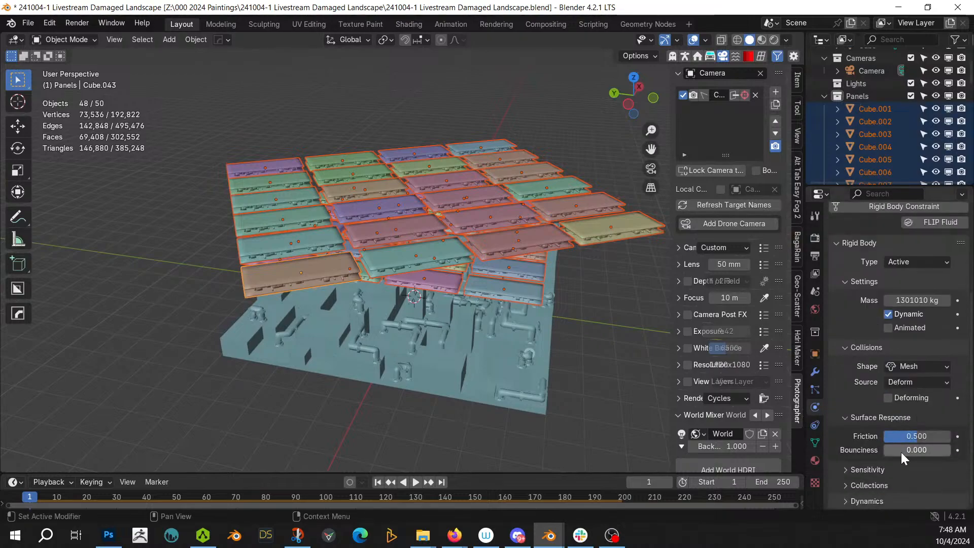
{"action": "left_click_drag", "start_coordinate": [911, 438], "coordinate": [941, 439]}
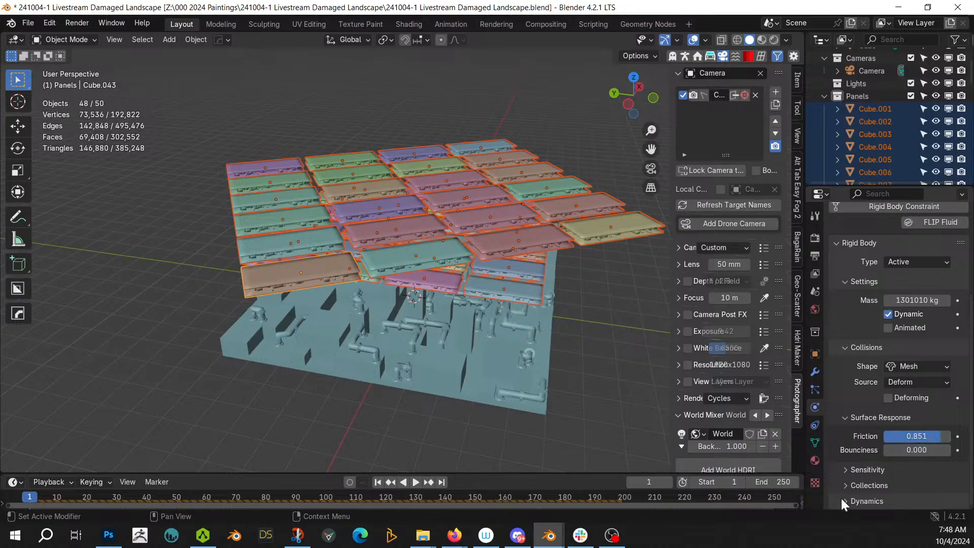
Set the active panel's rigid body collision margin to 0.1 m in the sensitivity settings
{"action": "left_click", "coordinate": [849, 470]}
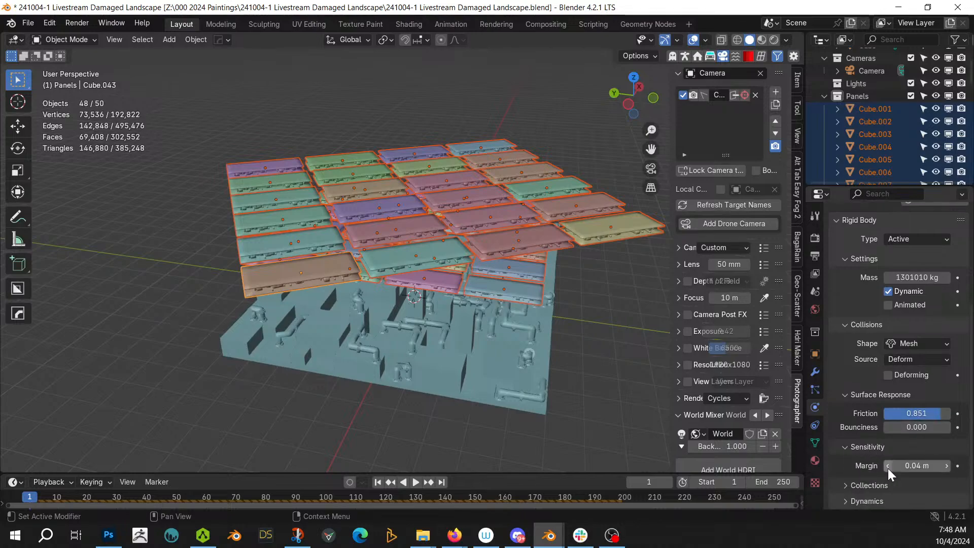
{"action": "left_click", "coordinate": [918, 466]}
{"action": "type", "text": "."}
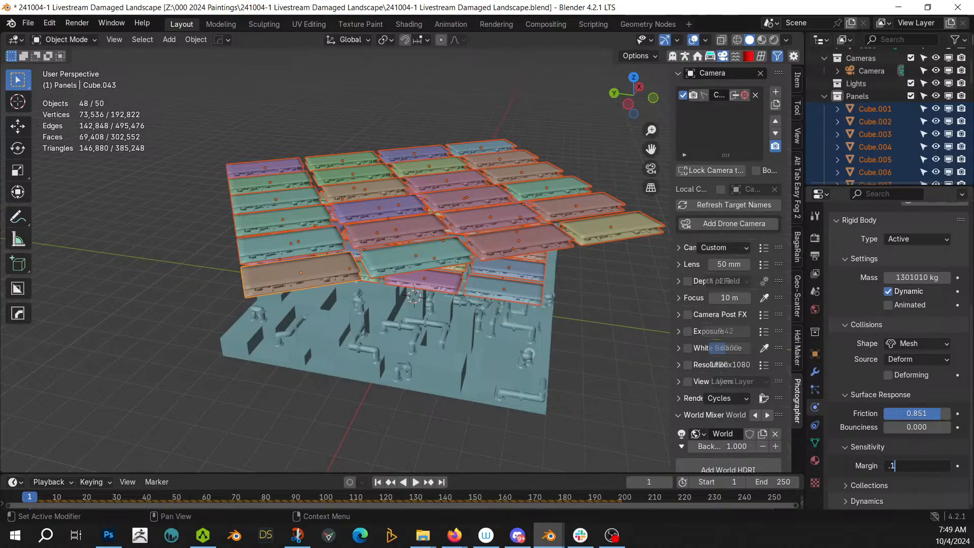
{"action": "type", "text": "1"}
{"action": "key", "text": "Return"}
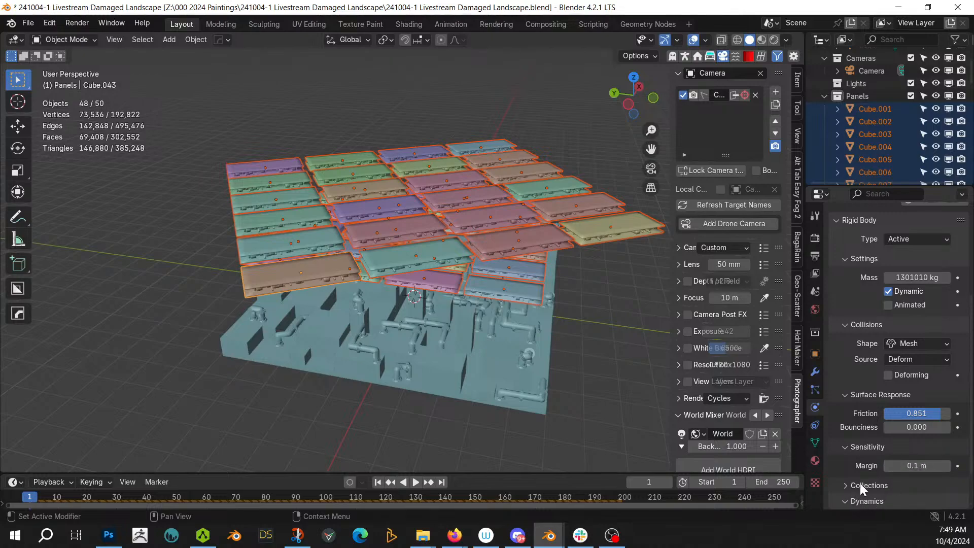
Set the active panel's rigid body damping to 0.719 for rotation and 0.503 for translation
{"action": "scroll", "coordinate": [860, 483], "scroll_direction": "down", "scroll_amount": 3}
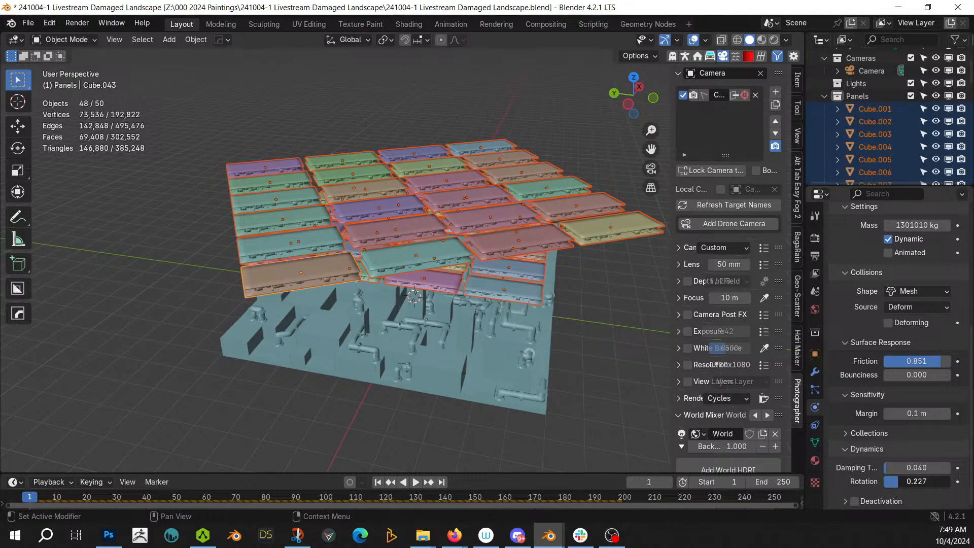
{"action": "left_click_drag", "start_coordinate": [901, 482], "coordinate": [933, 483]}
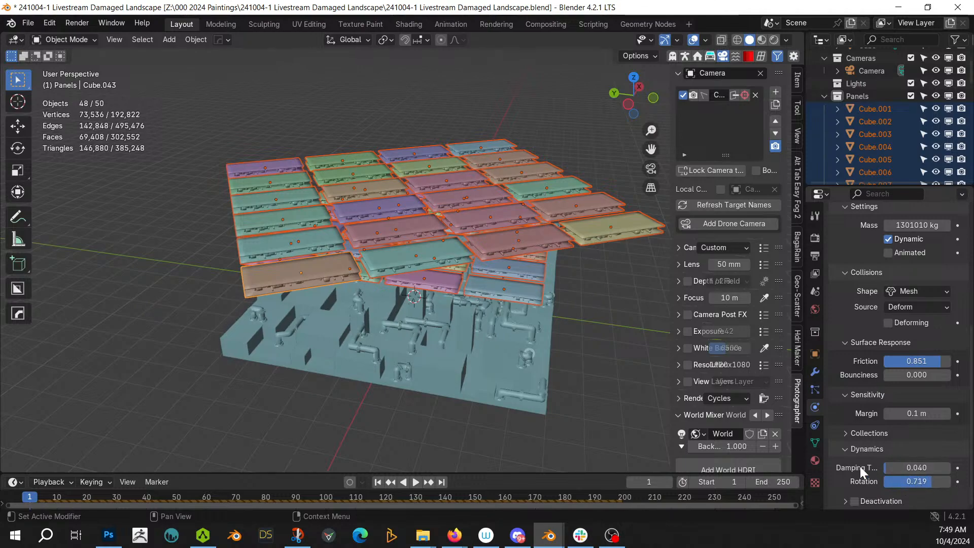
{"action": "left_click_drag", "start_coordinate": [822, 458], "coordinate": [913, 467]}
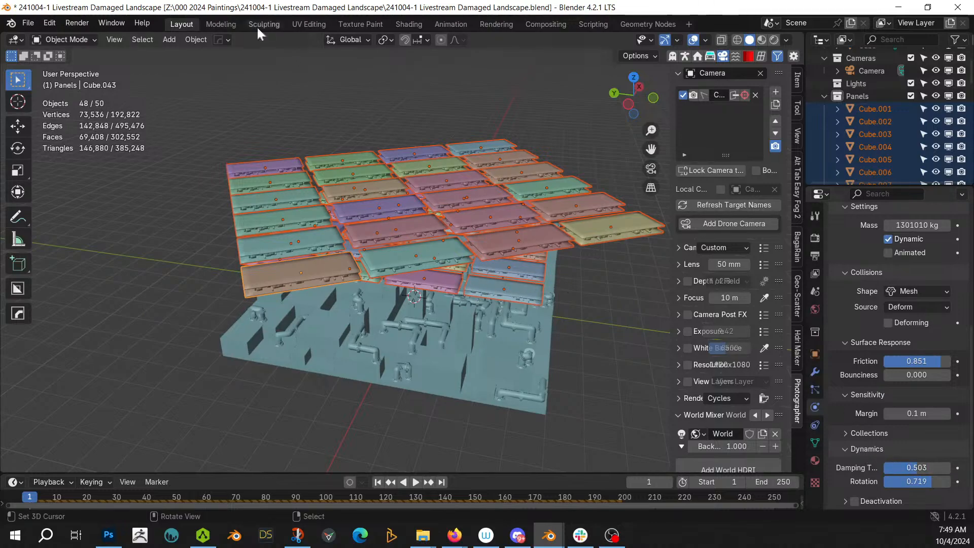
Copy the active panel's rigid body settings to all selected panels in both layers
{"action": "left_click", "coordinate": [194, 39]}
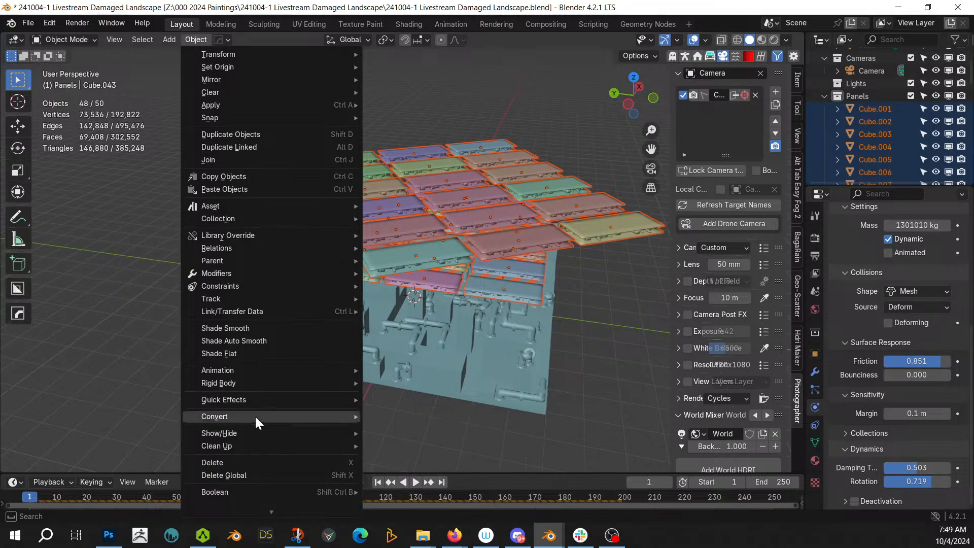
{"action": "mouse_move", "coordinate": [253, 382]}
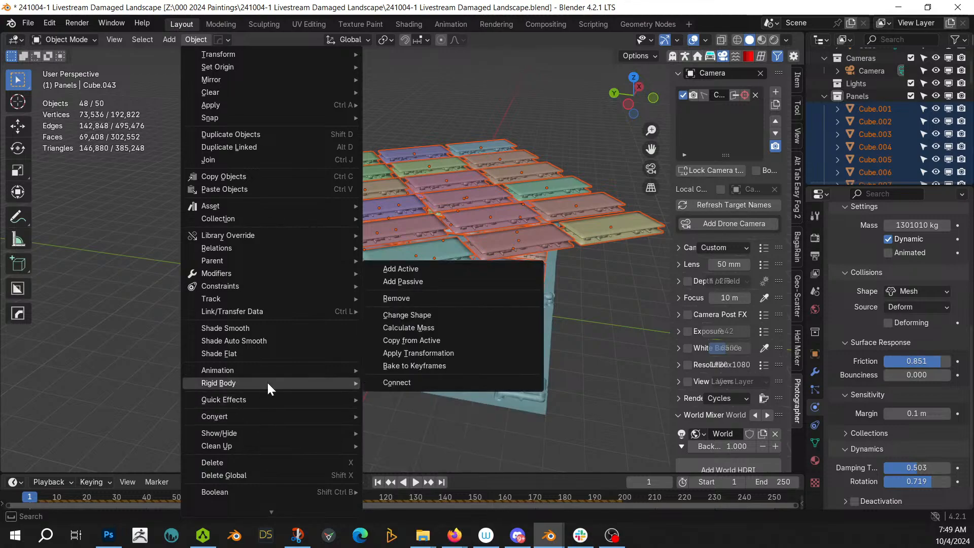
{"action": "left_click", "coordinate": [439, 340]}
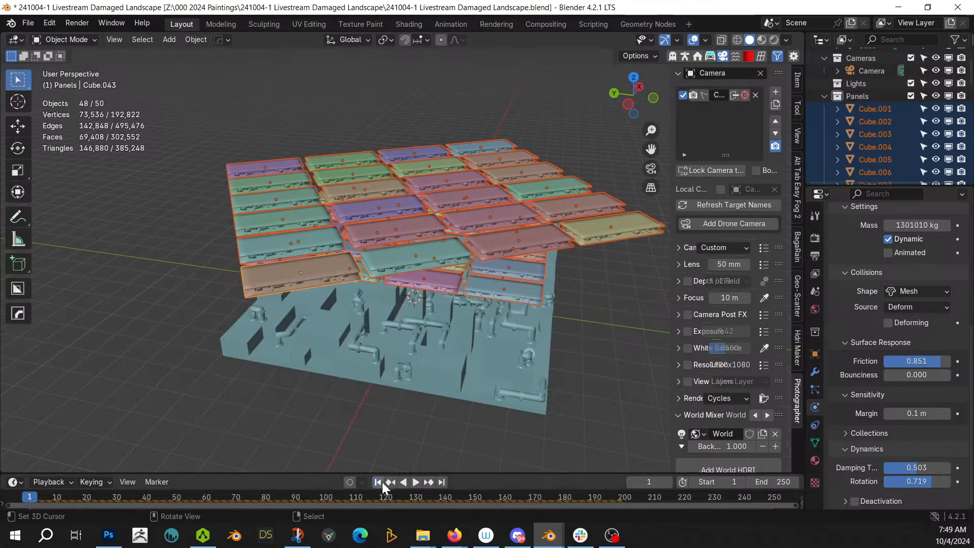
Play the simulation from the first frame, stop it at frame 128, and scrub back to frame 115
{"action": "left_click", "coordinate": [415, 482]}
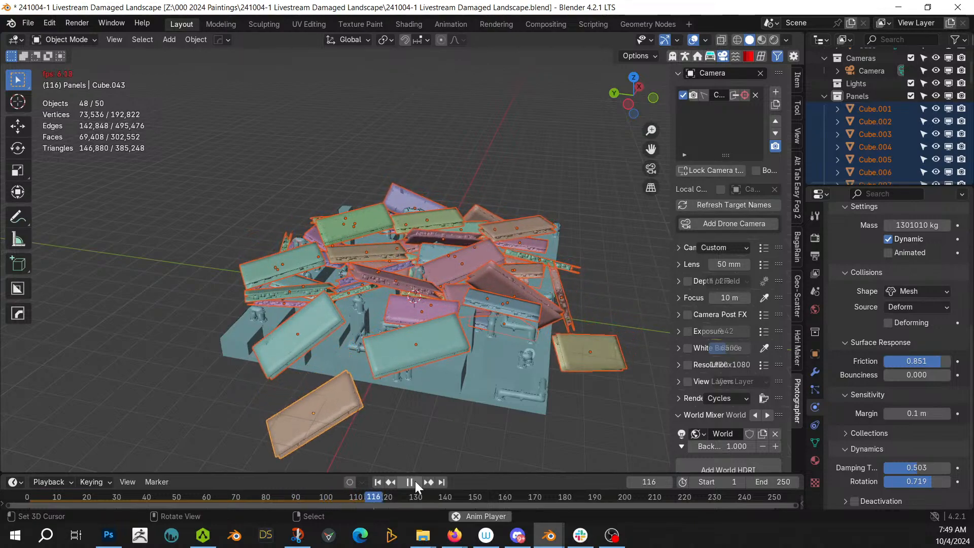
{"action": "left_click", "coordinate": [413, 481]}
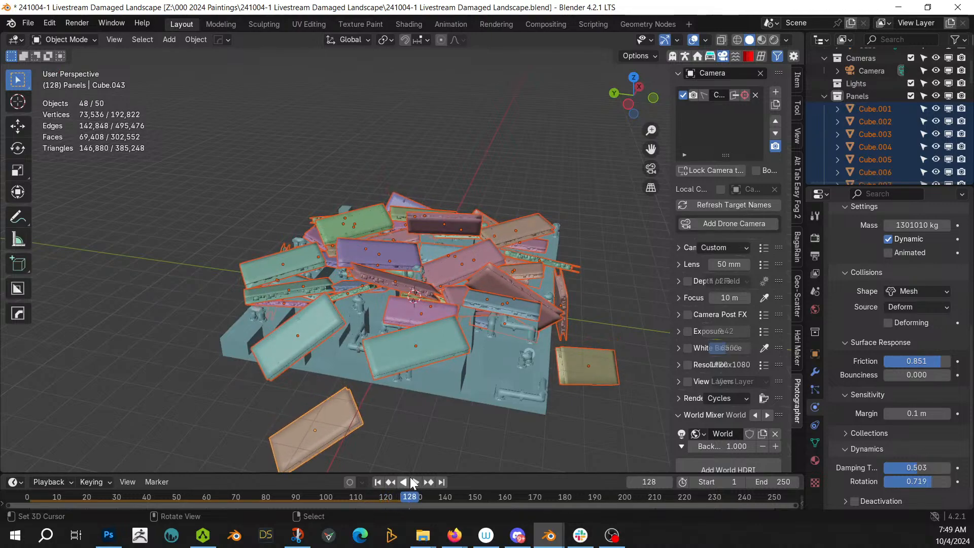
{"action": "left_click_drag", "start_coordinate": [409, 495], "coordinate": [372, 497]}
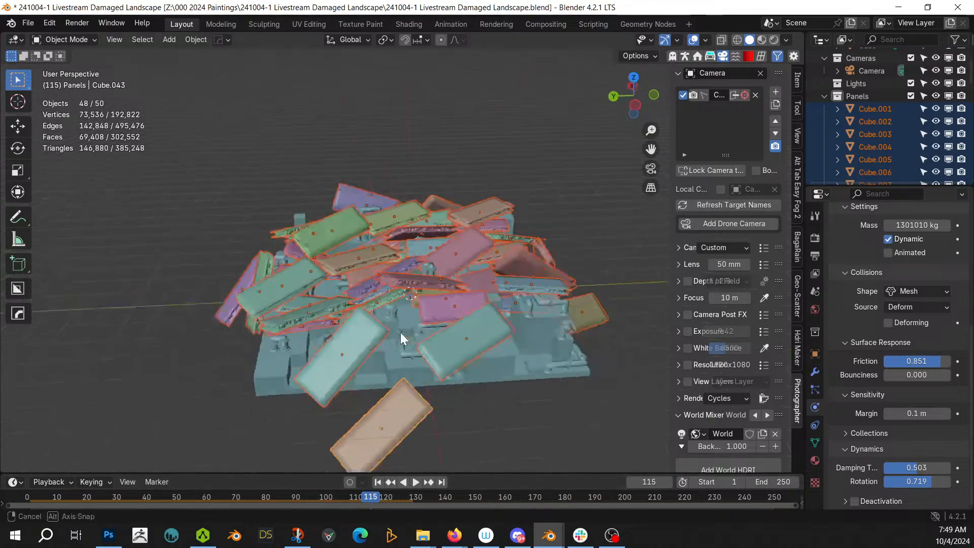
Try to apply the rigid body transformation to all selected panels at frame 115
{"action": "middle_click_drag", "start_coordinate": [400, 332], "coordinate": [328, 298]}
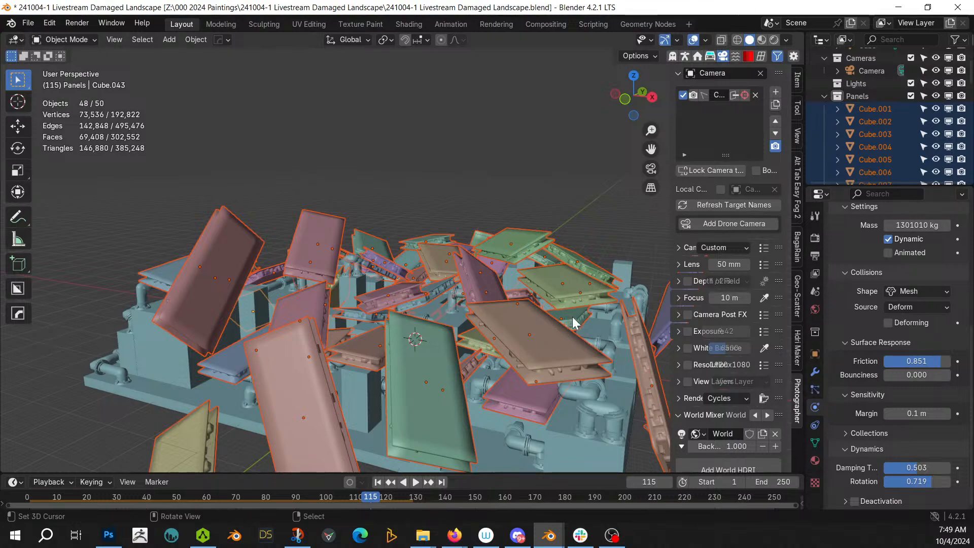
{"action": "left_click", "coordinate": [193, 39]}
{"action": "mouse_move", "coordinate": [260, 383]}
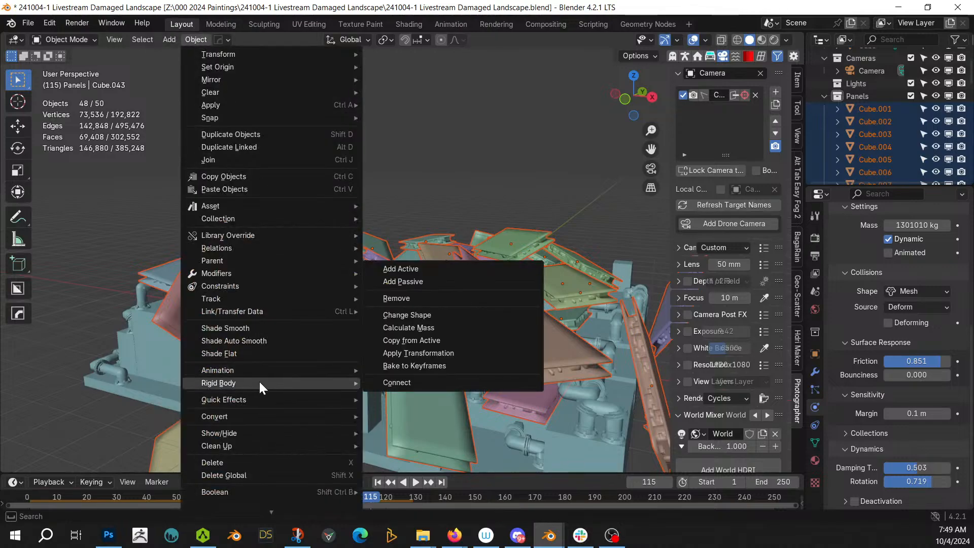
{"action": "left_click", "coordinate": [441, 352]}
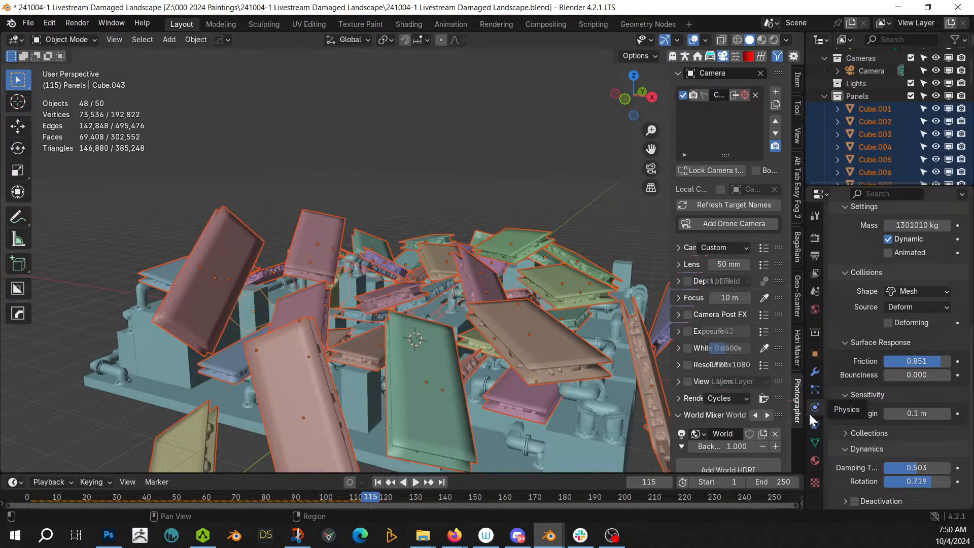
{"action": "scroll", "coordinate": [841, 345], "scroll_direction": "up", "scroll_amount": 8}
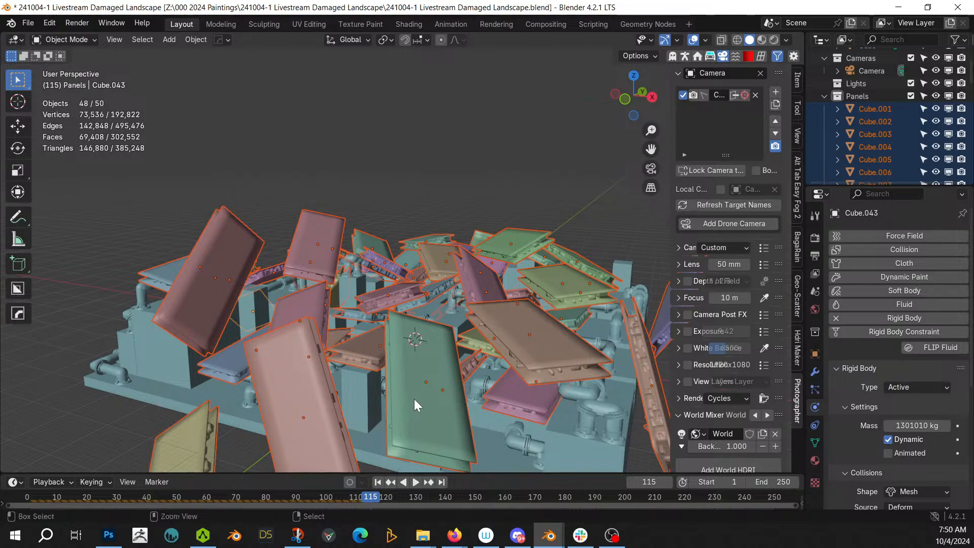
Undo the rigid body transformation applied to the panels
{"action": "key", "text": "ctrl+j"}
{"action": "scroll", "coordinate": [418, 398], "scroll_direction": "down", "scroll_amount": 3}
{"action": "key", "text": "ctrl+z"}
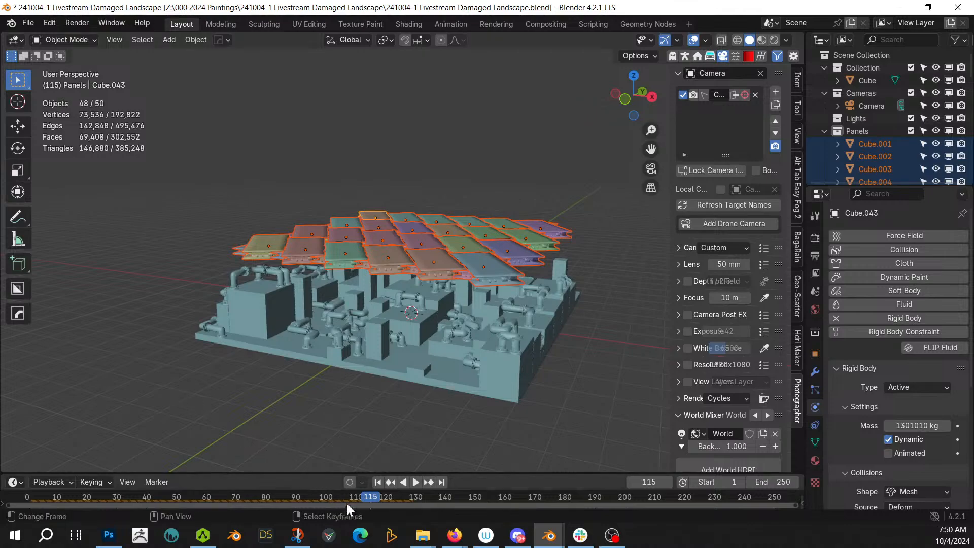
Replay the simulation from the first frame, stop it at frame 123, and scrub back to frame 116
{"action": "left_click", "coordinate": [378, 482]}
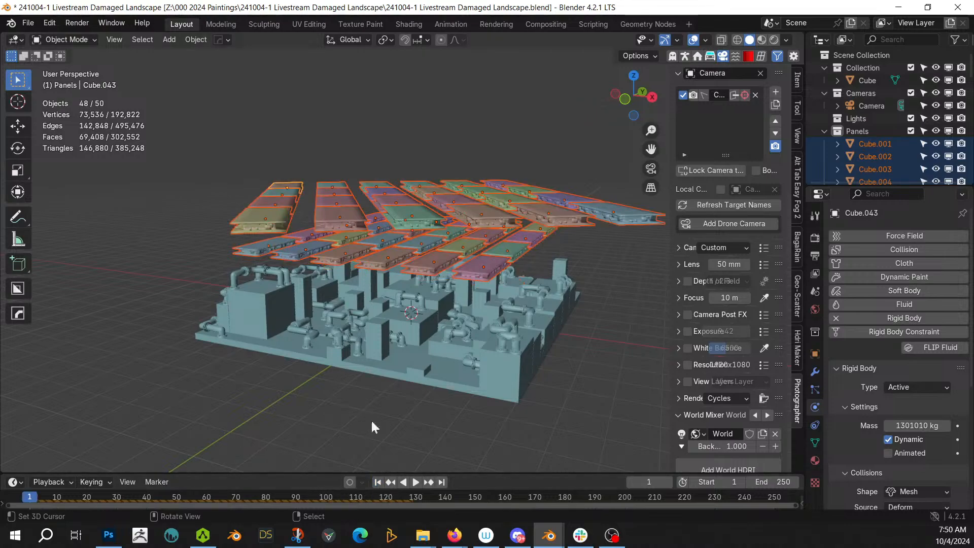
{"action": "left_click", "coordinate": [417, 481]}
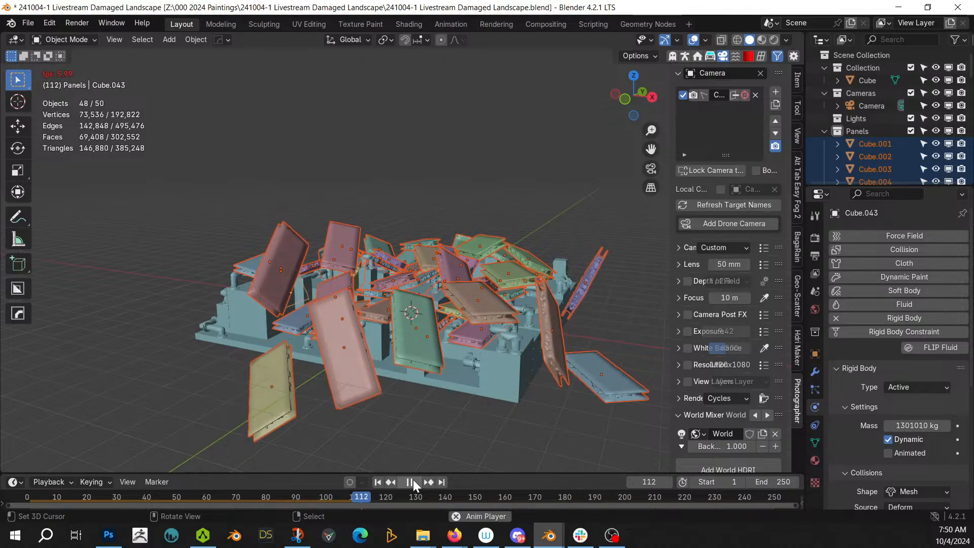
{"action": "left_click", "coordinate": [408, 481]}
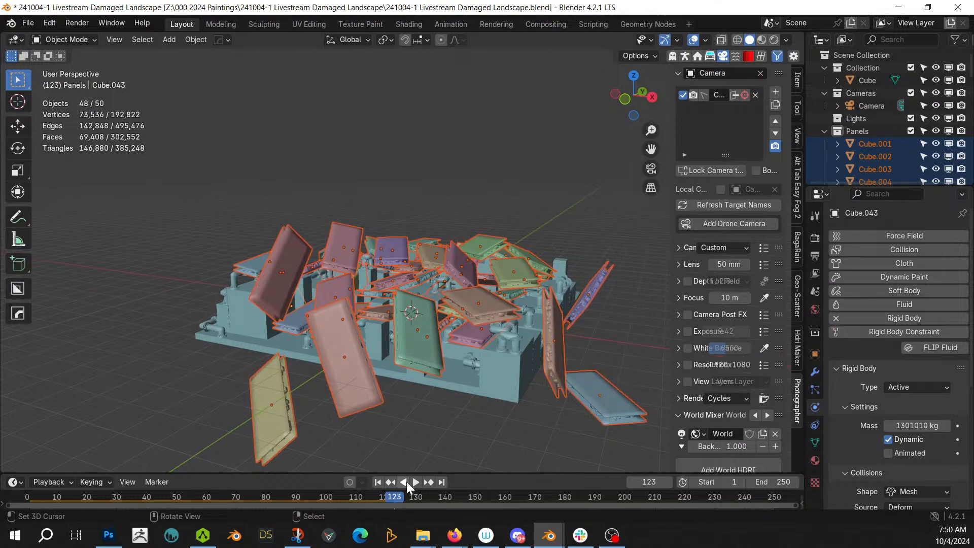
{"action": "left_click_drag", "start_coordinate": [395, 501], "coordinate": [374, 499]}
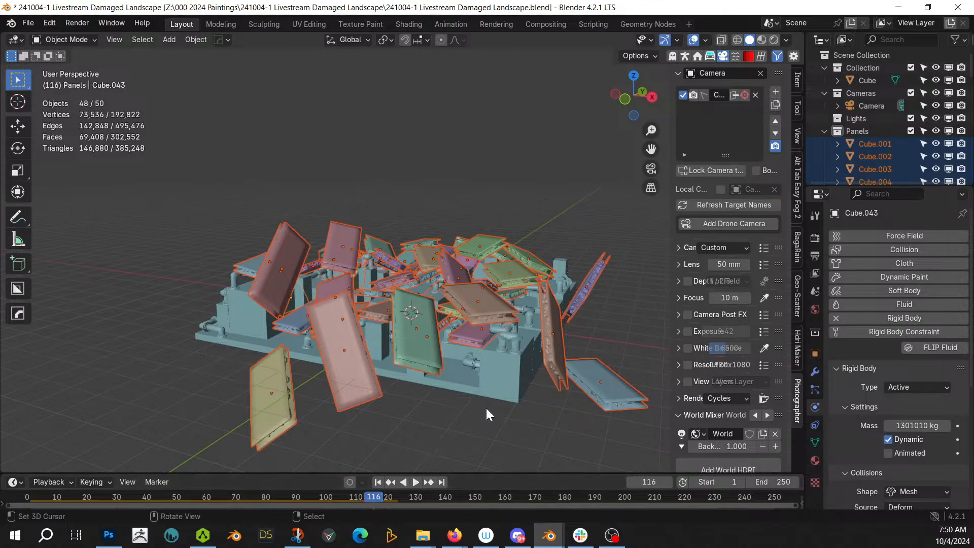
Apply the rigid body transformation to all selected panels at frame 116
{"action": "middle_click_drag", "start_coordinate": [486, 409], "coordinate": [441, 417]}
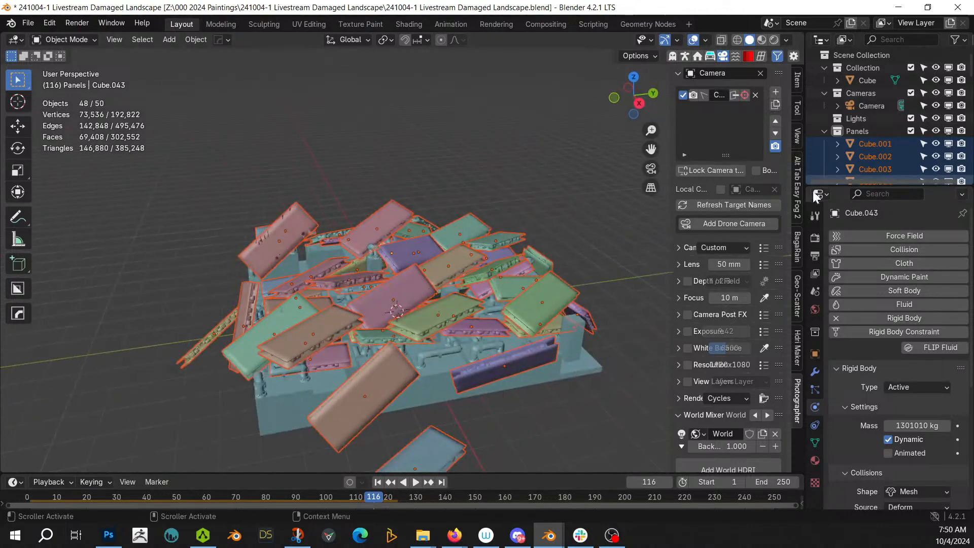
{"action": "left_click", "coordinate": [194, 40]}
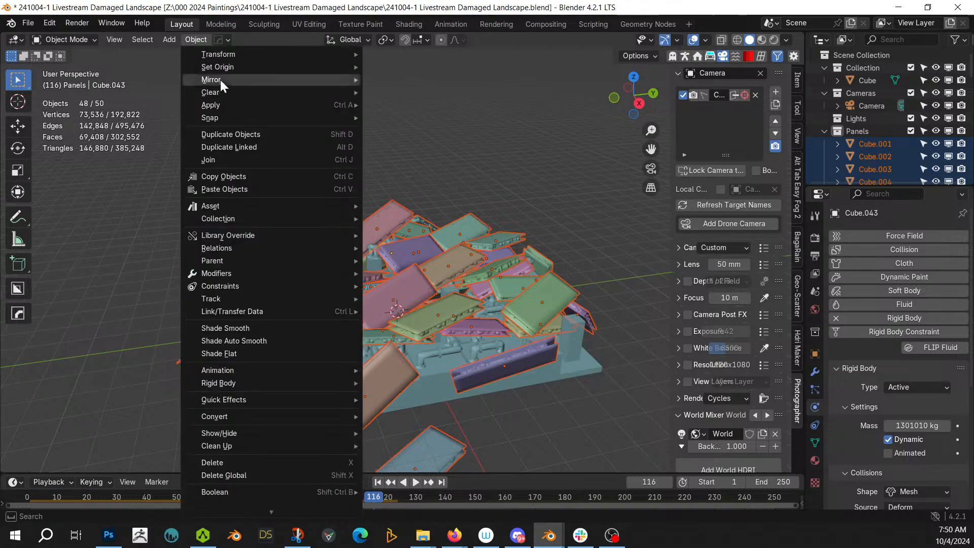
{"action": "mouse_move", "coordinate": [256, 398]}
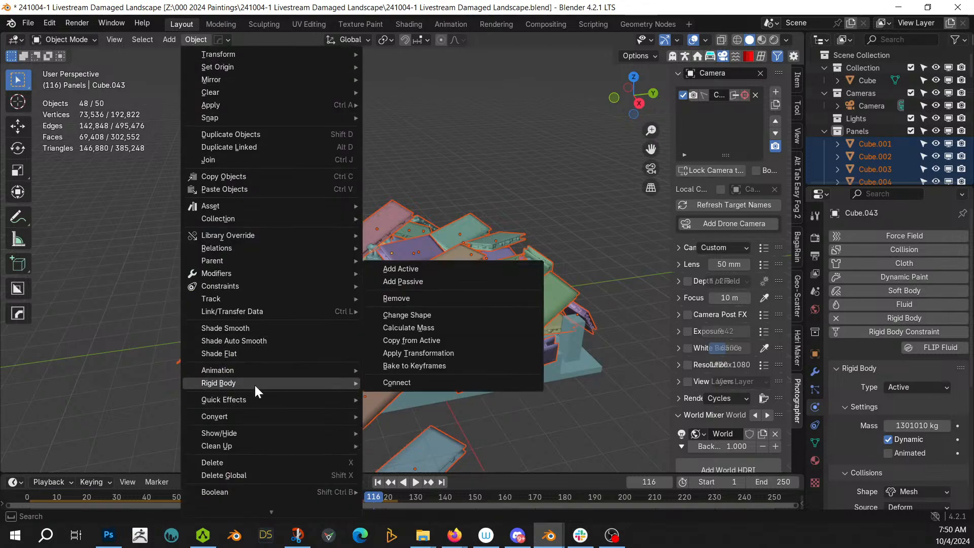
{"action": "left_click", "coordinate": [426, 353]}
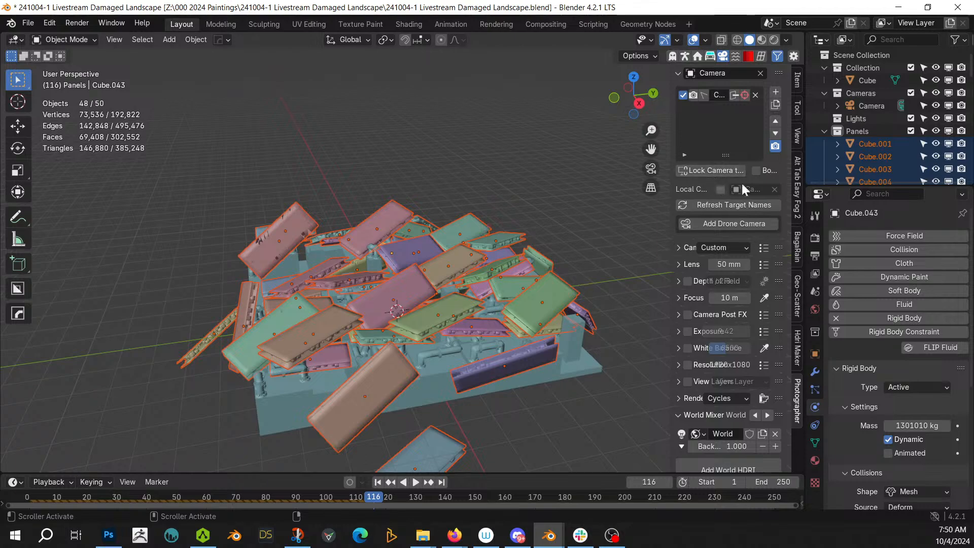
Remove the rigid body from the purple panel on top of the pile and from the blue panel lying beyond the base
{"action": "left_click", "coordinate": [815, 374]}
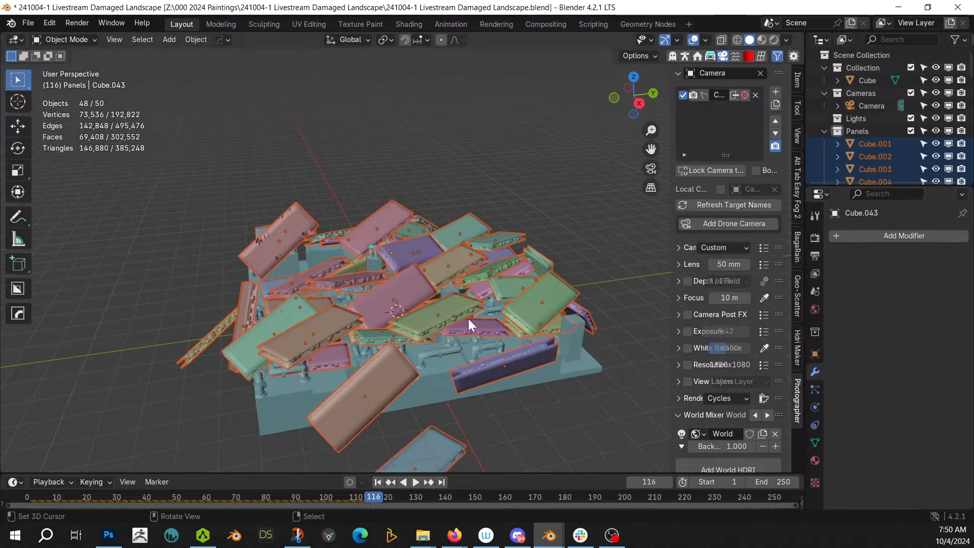
{"action": "scroll", "coordinate": [468, 318], "scroll_direction": "down", "scroll_amount": 3}
{"action": "middle_click_drag", "start_coordinate": [434, 320], "coordinate": [349, 318]}
{"action": "scroll", "coordinate": [403, 326], "scroll_direction": "up", "scroll_amount": 3}
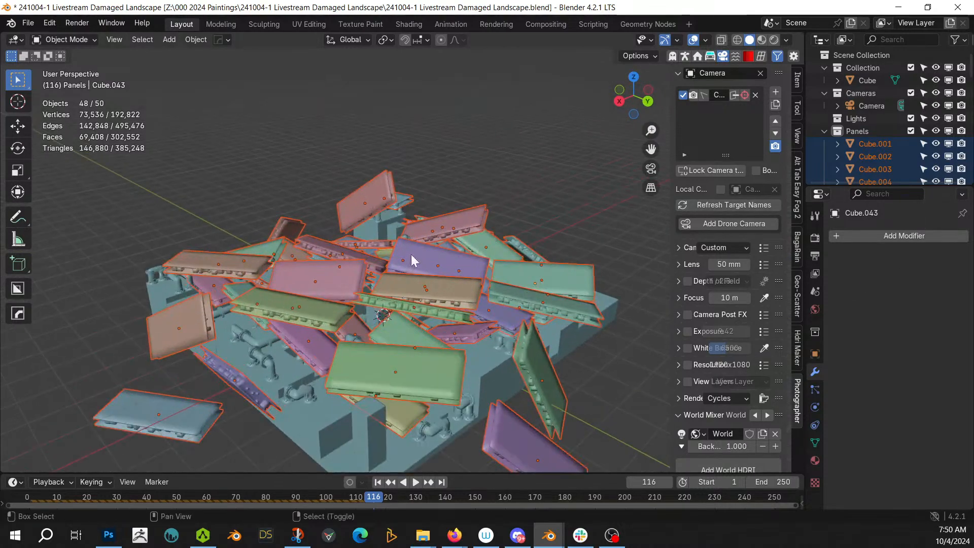
{"action": "left_click", "coordinate": [415, 258], "text": "shift"}
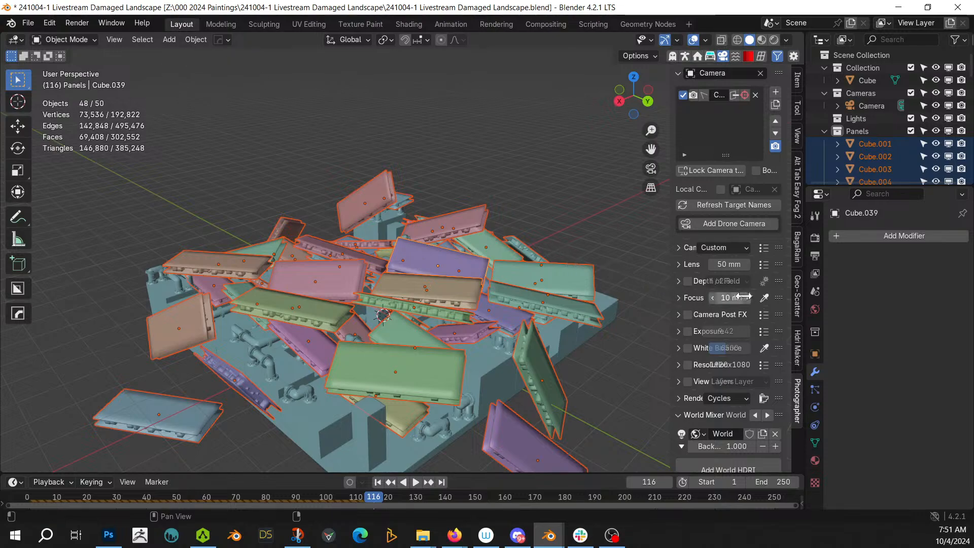
{"action": "left_click", "coordinate": [814, 425]}
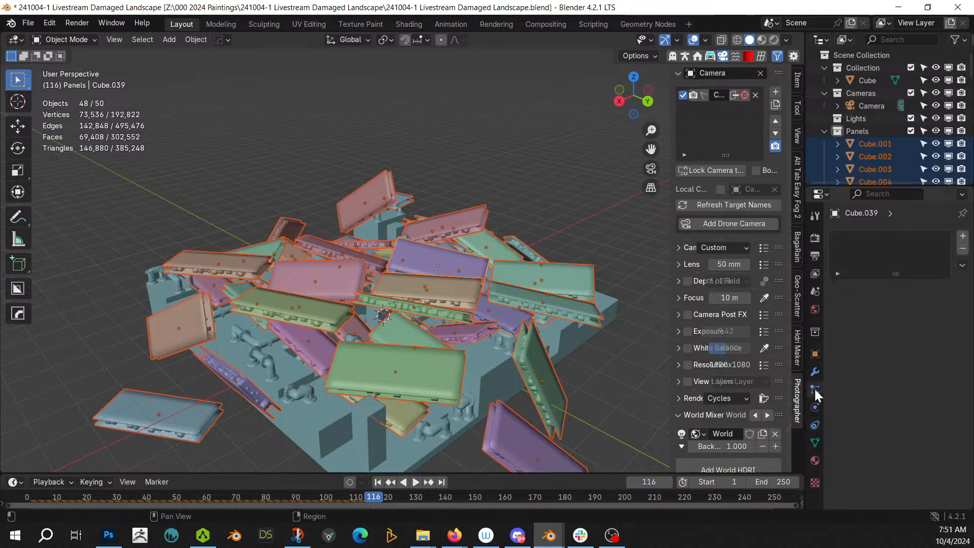
{"action": "left_click", "coordinate": [815, 406]}
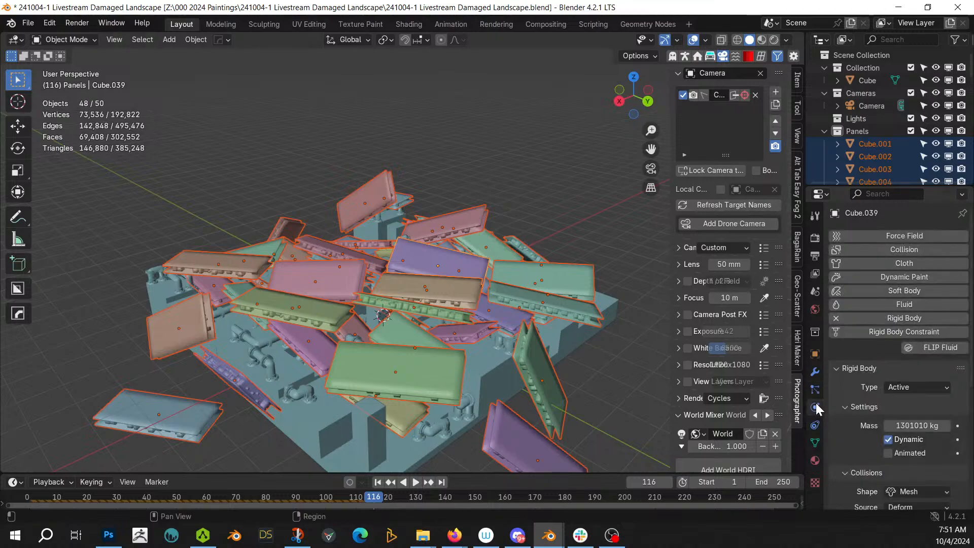
{"action": "left_click", "coordinate": [838, 319]}
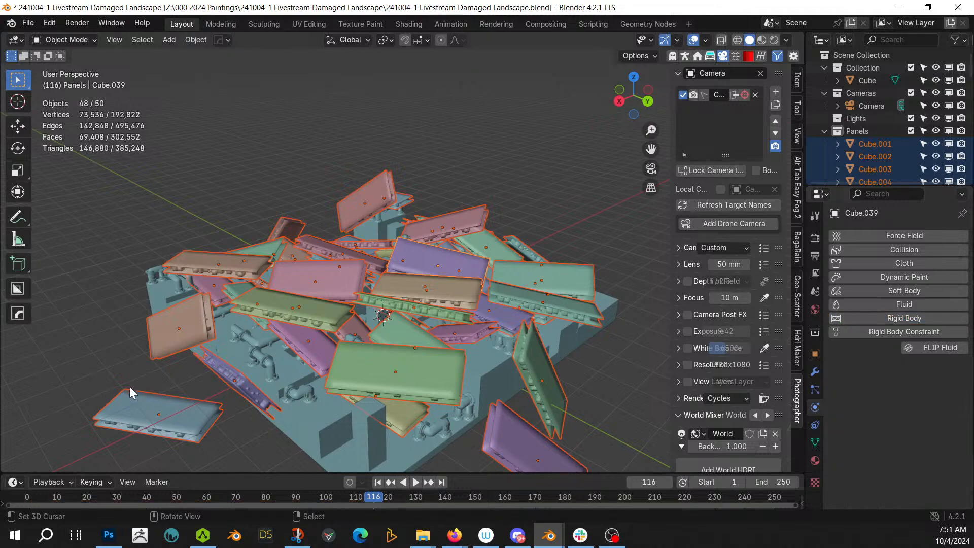
{"action": "left_click", "coordinate": [131, 407]}
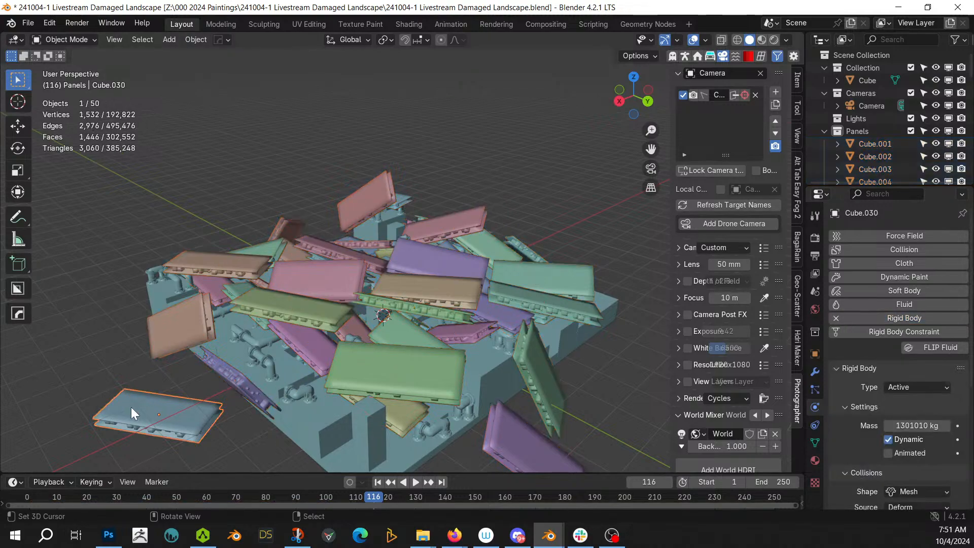
{"action": "left_click", "coordinate": [834, 318]}
Select all objects in the Panels collection and make the purple panel on top of the pile active
{"action": "right_click", "coordinate": [863, 131]}
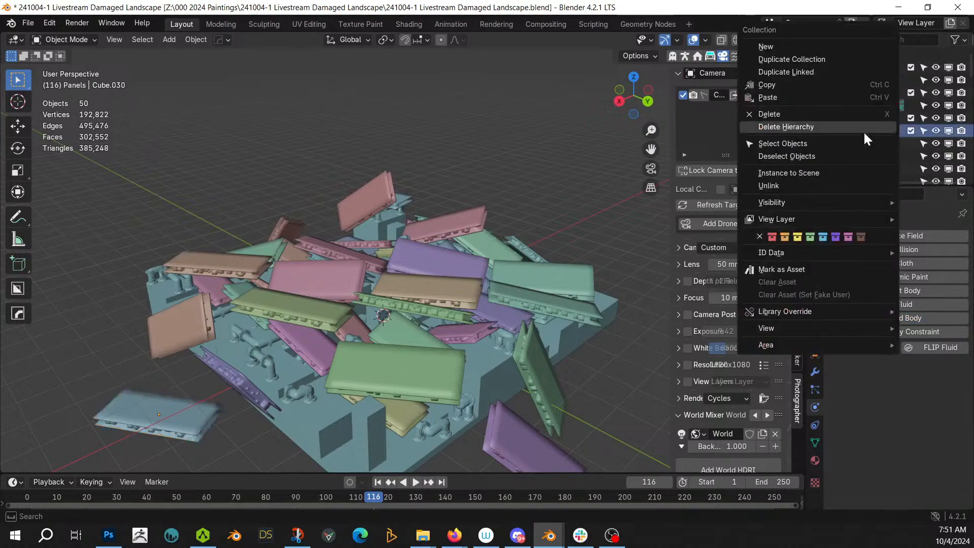
{"action": "left_click", "coordinate": [789, 143]}
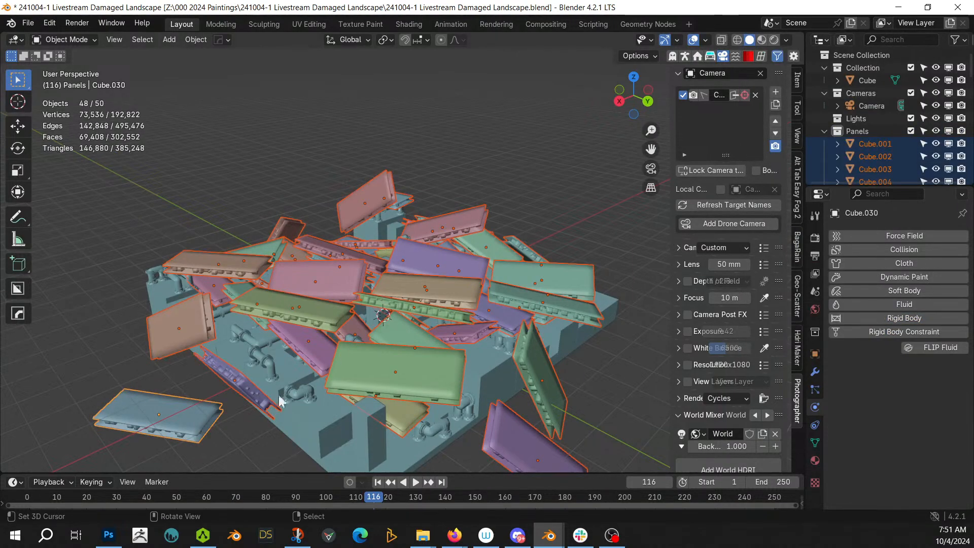
{"action": "left_click", "coordinate": [188, 38]}
{"action": "mouse_move", "coordinate": [285, 379]}
{"action": "left_click", "coordinate": [428, 262], "text": "shift"}
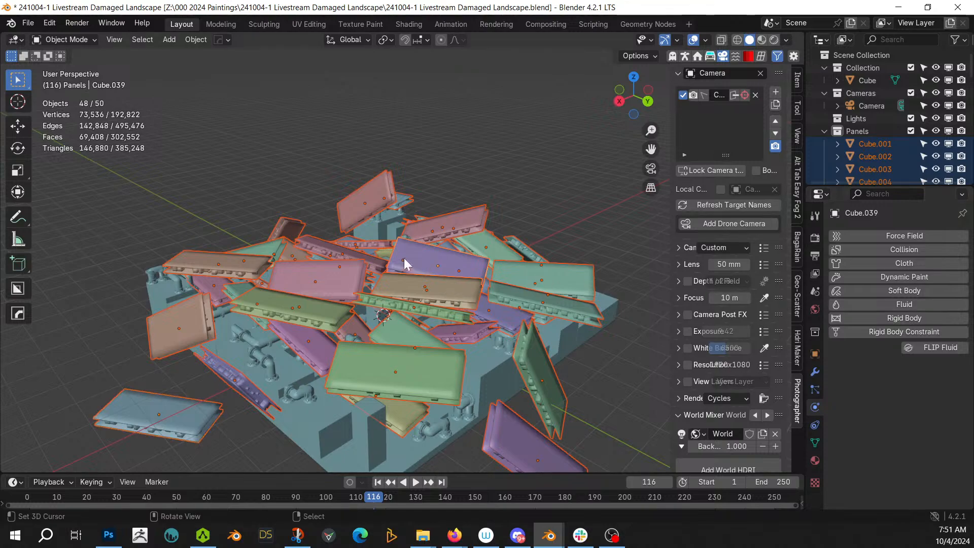
Remove the rigid body from the base landscape object Cube
{"action": "left_click", "coordinate": [409, 248]}
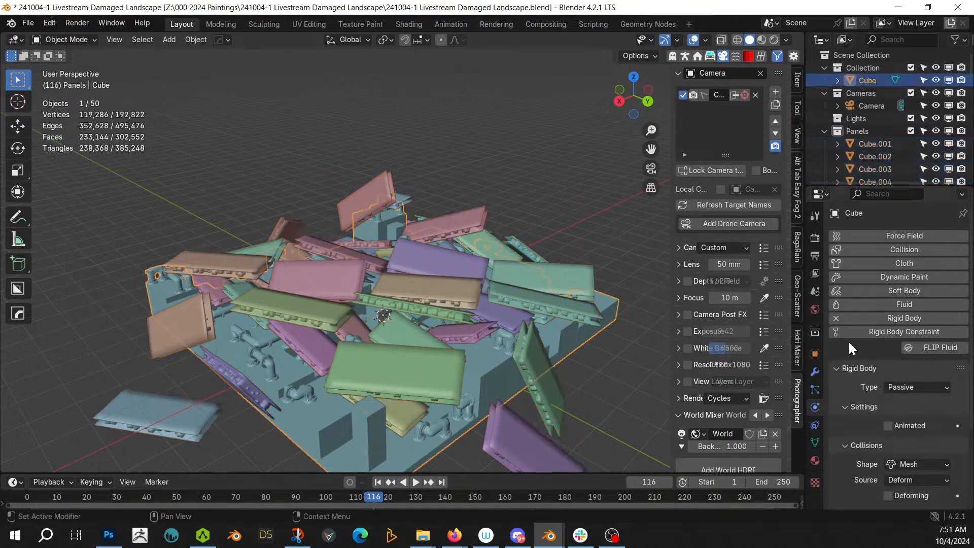
{"action": "left_click", "coordinate": [837, 318]}
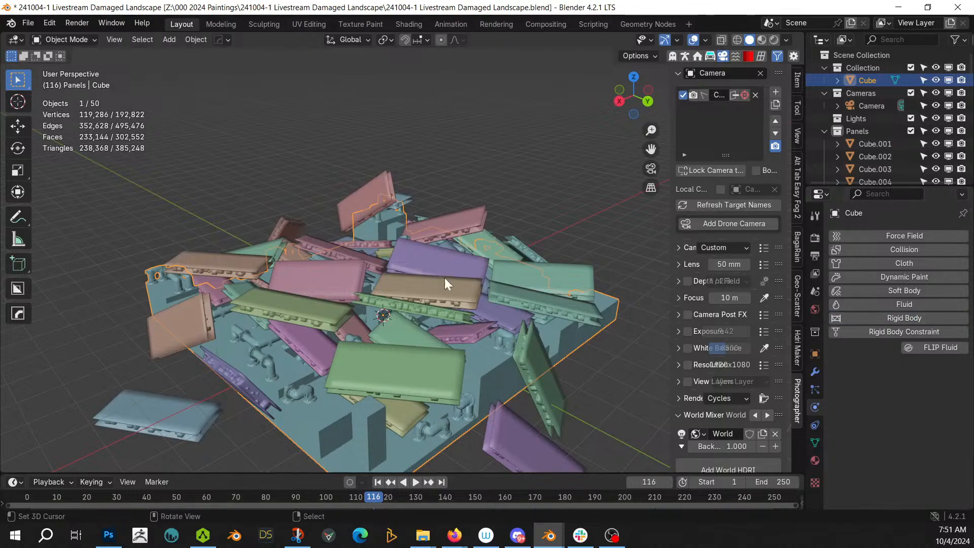
{"action": "middle_click_drag", "start_coordinate": [444, 278], "coordinate": [797, 178]}
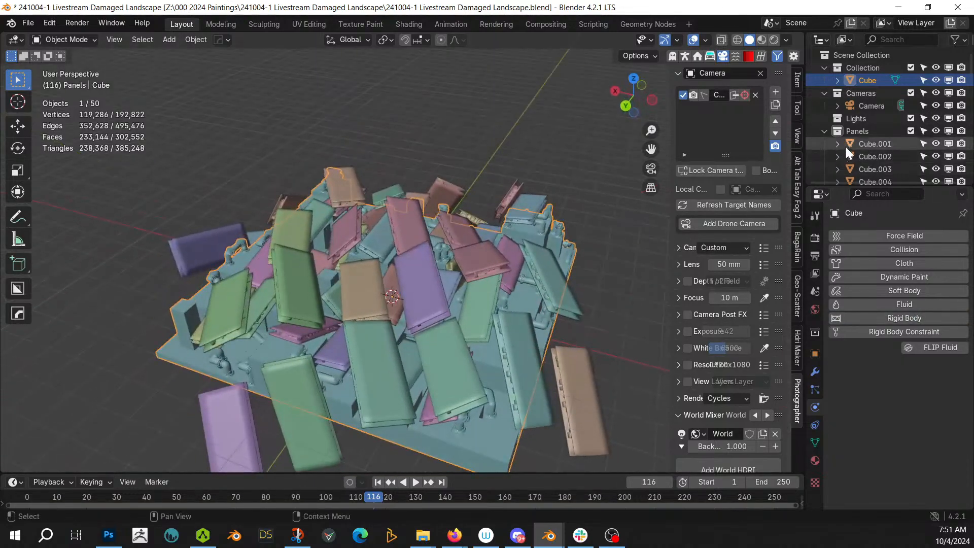
Remove the rigid bodies from panels Cube.001, Cube.002, Cube.003 and Cube.004 one at a time
{"action": "left_click", "coordinate": [877, 143]}
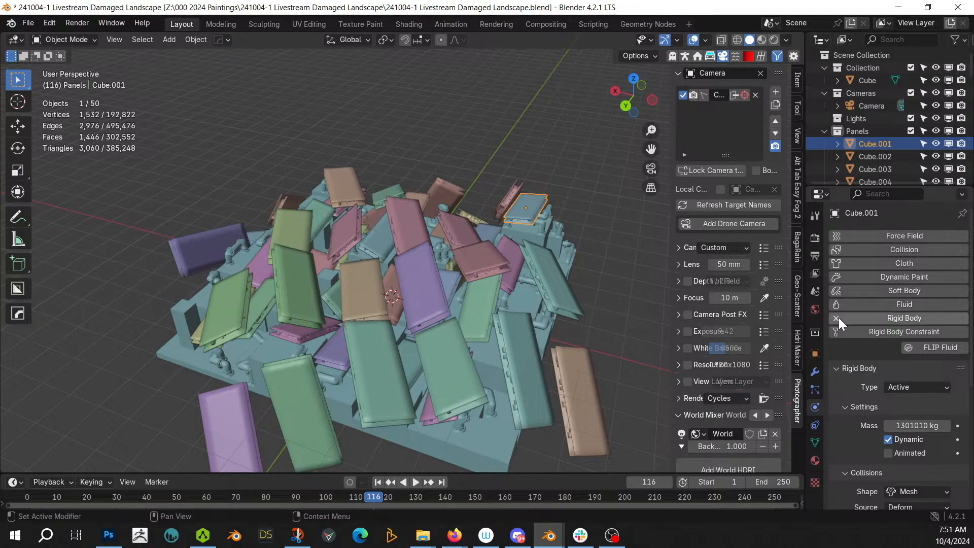
{"action": "left_click", "coordinate": [837, 318]}
{"action": "left_click", "coordinate": [872, 156]}
{"action": "left_click", "coordinate": [832, 316]}
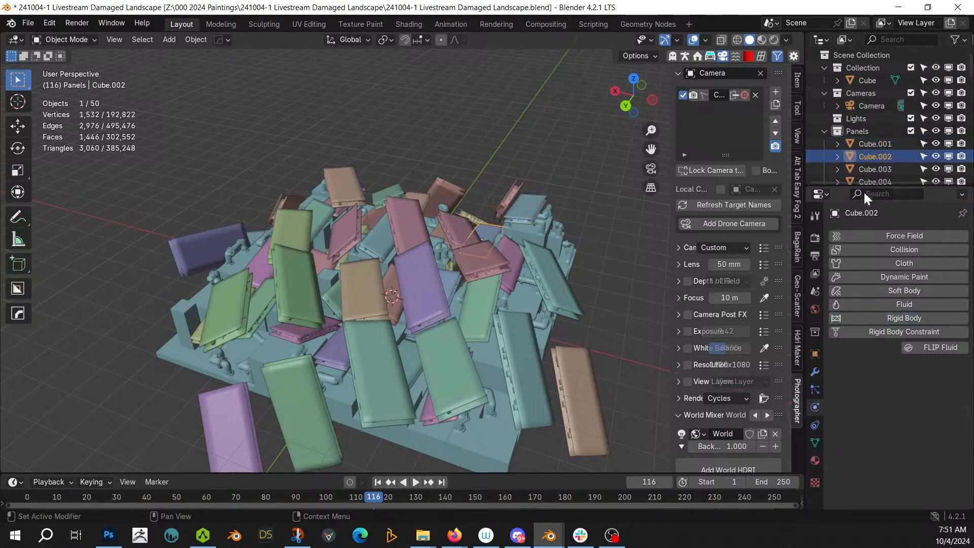
{"action": "left_click", "coordinate": [872, 170]}
{"action": "left_click", "coordinate": [836, 318]}
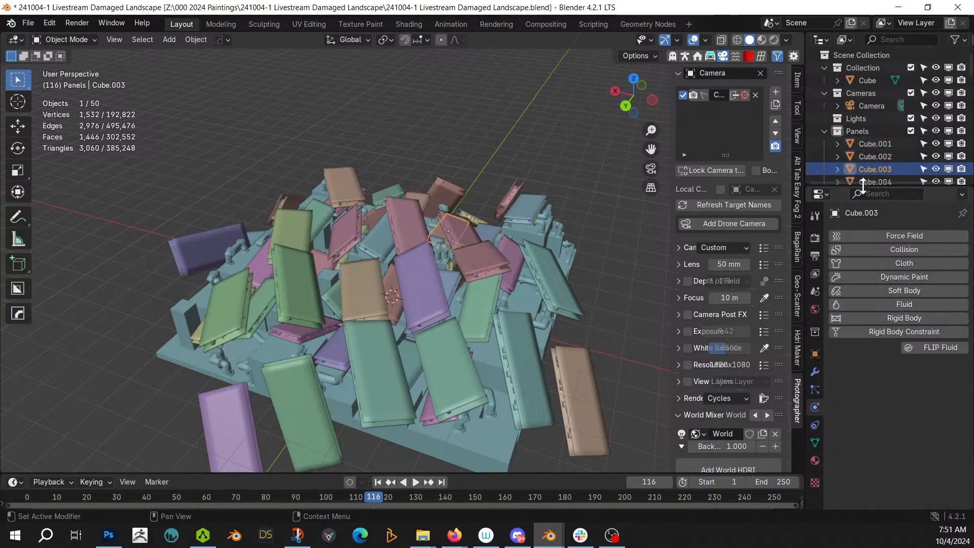
{"action": "left_click", "coordinate": [872, 178]}
{"action": "left_click", "coordinate": [835, 319]}
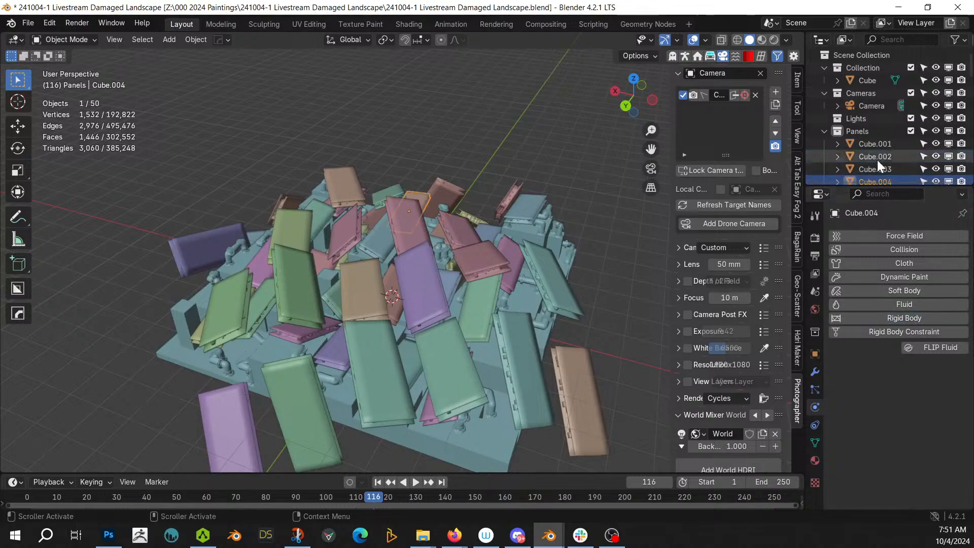
Remove the rigid bodies from panels Cube.005, Cube.006 and Cube.007 one at a time
{"action": "scroll", "coordinate": [878, 160], "scroll_direction": "down", "scroll_amount": 3}
{"action": "left_click", "coordinate": [874, 118]}
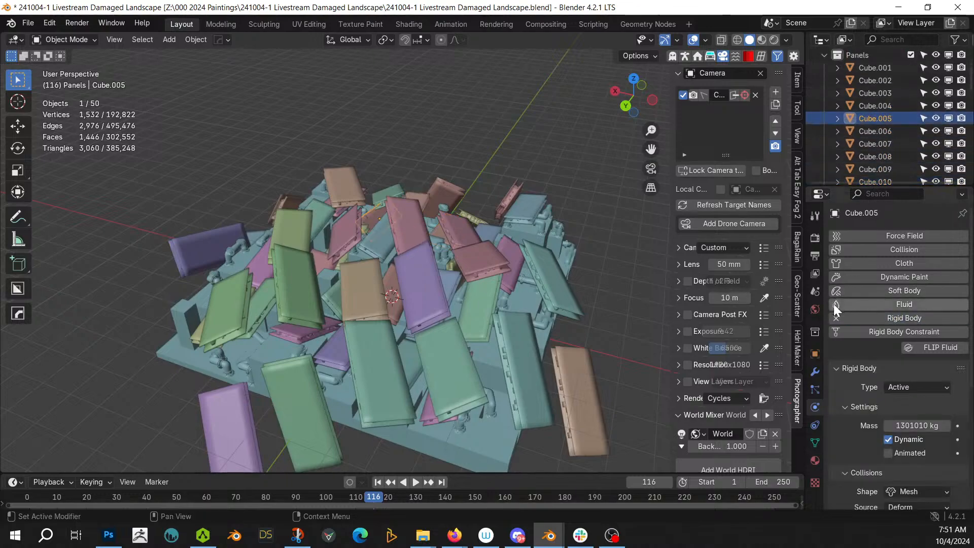
{"action": "left_click", "coordinate": [835, 318]}
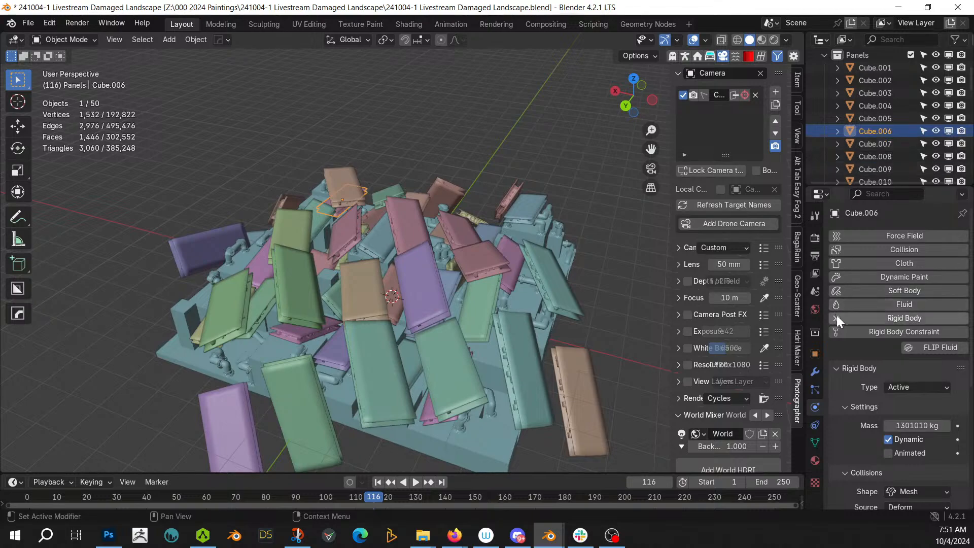
{"action": "left_click", "coordinate": [836, 317]}
{"action": "left_click", "coordinate": [876, 145]}
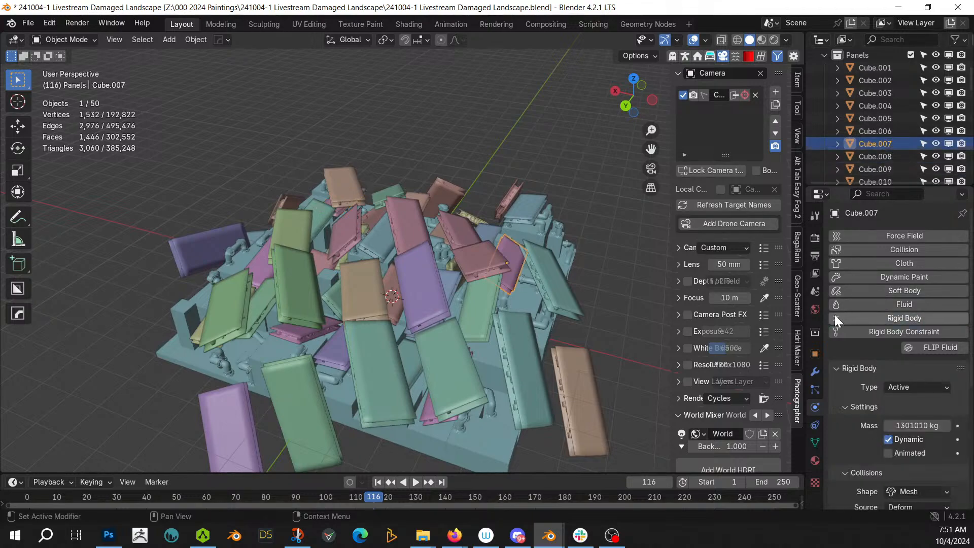
{"action": "left_click", "coordinate": [844, 288]}
{"action": "left_click", "coordinate": [837, 293]}
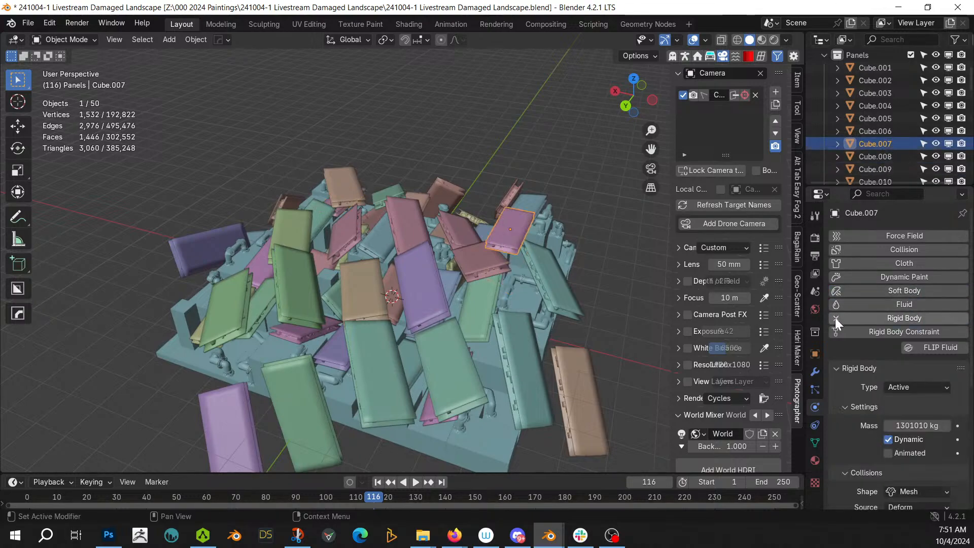
{"action": "left_click", "coordinate": [836, 317]}
Remove the rigid bodies from panels Cube.008, Cube.009 and Cube.010 individually
{"action": "left_click", "coordinate": [873, 156]}
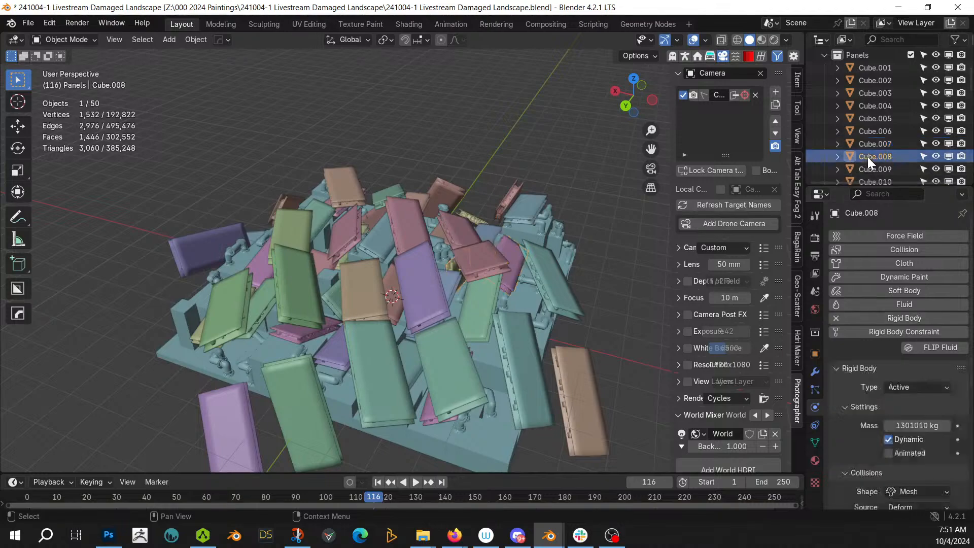
{"action": "left_click", "coordinate": [836, 318]}
{"action": "left_click", "coordinate": [871, 169]}
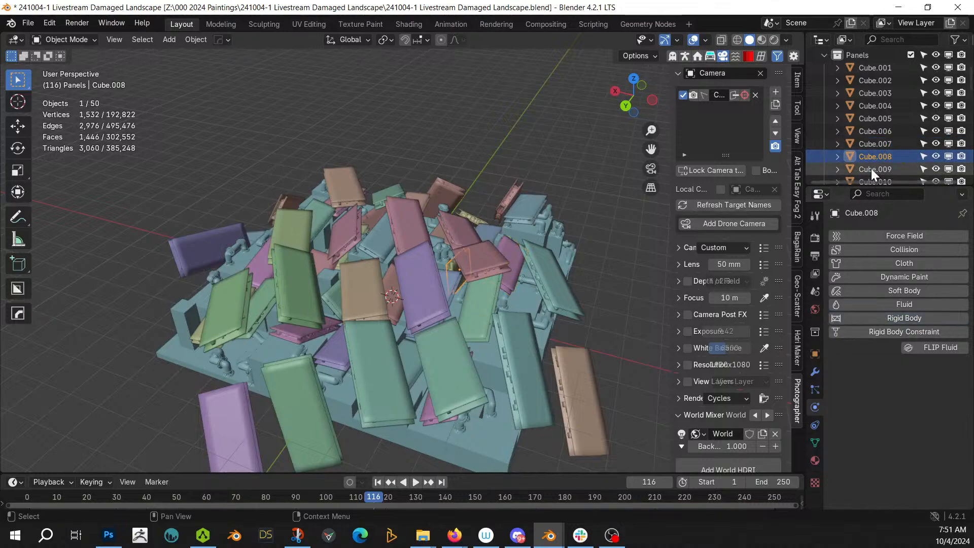
{"action": "left_click", "coordinate": [836, 318]}
{"action": "scroll", "coordinate": [863, 153], "scroll_direction": "down", "scroll_amount": 2}
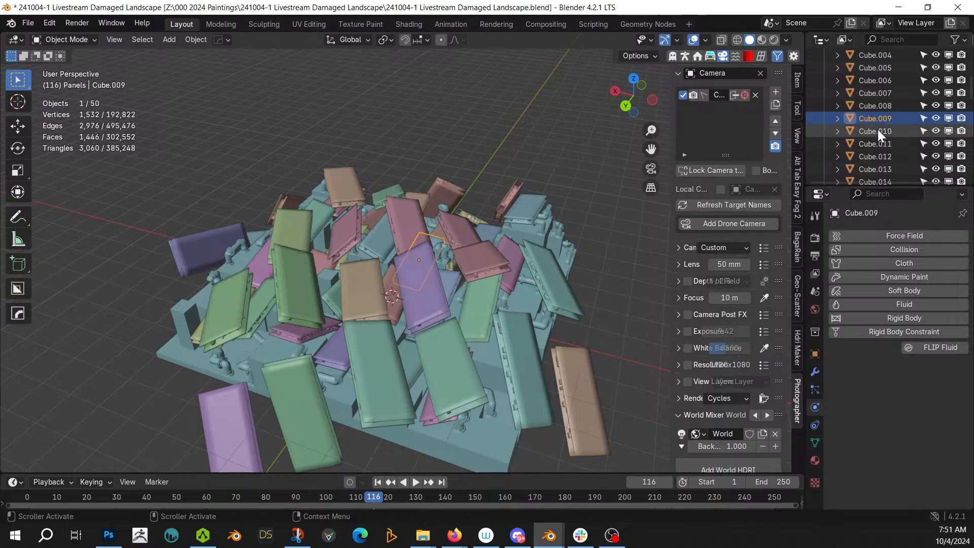
{"action": "left_click", "coordinate": [878, 130]}
{"action": "left_click", "coordinate": [836, 317]}
Remove the rigid bodies from panels Cube.011, Cube.012 and Cube.013 one after another
{"action": "left_click", "coordinate": [869, 145]}
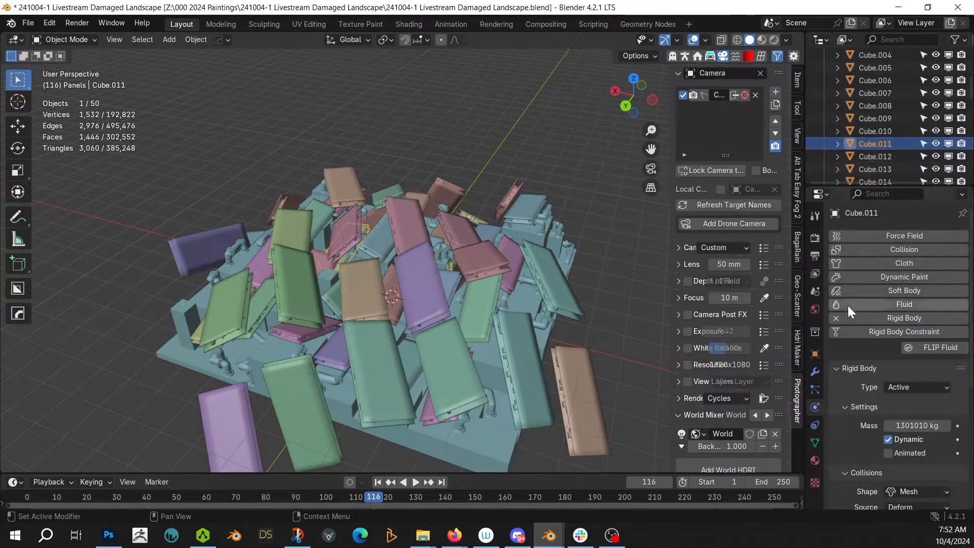
{"action": "left_click", "coordinate": [836, 318]}
{"action": "left_click", "coordinate": [868, 153]}
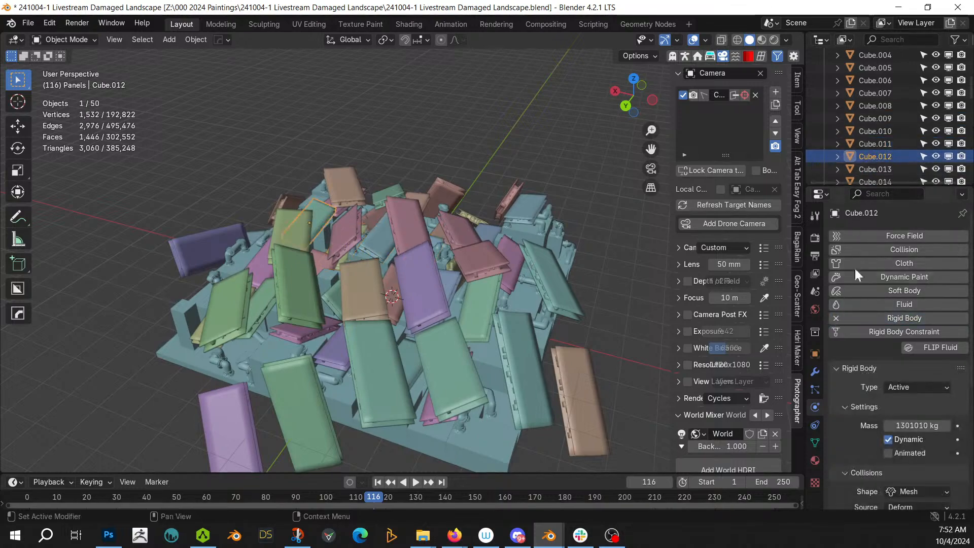
{"action": "left_click", "coordinate": [836, 318]}
{"action": "left_click", "coordinate": [878, 169]}
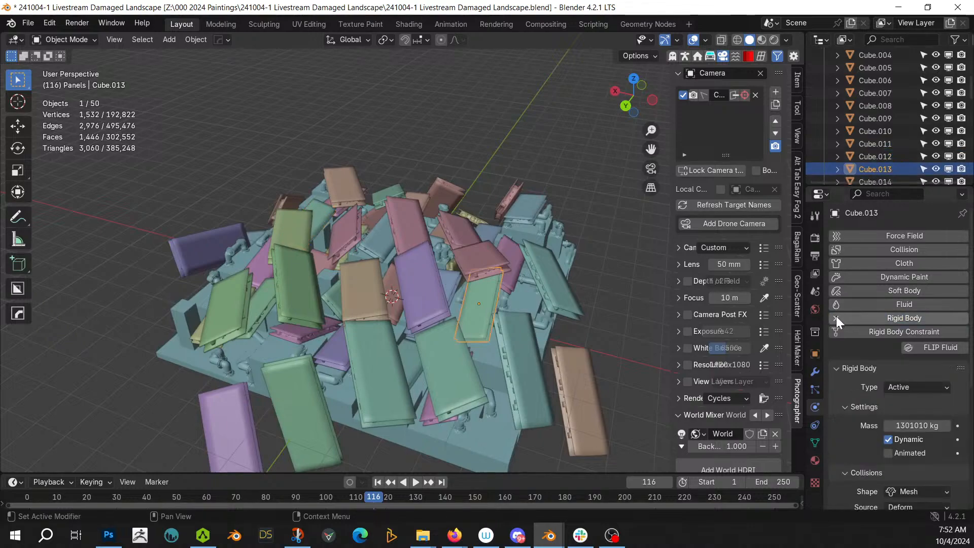
{"action": "left_click", "coordinate": [836, 317]}
Remove the rigid body from panel Cube.014 and from panel Cube.015
{"action": "scroll", "coordinate": [897, 120], "scroll_direction": "down", "scroll_amount": 3}
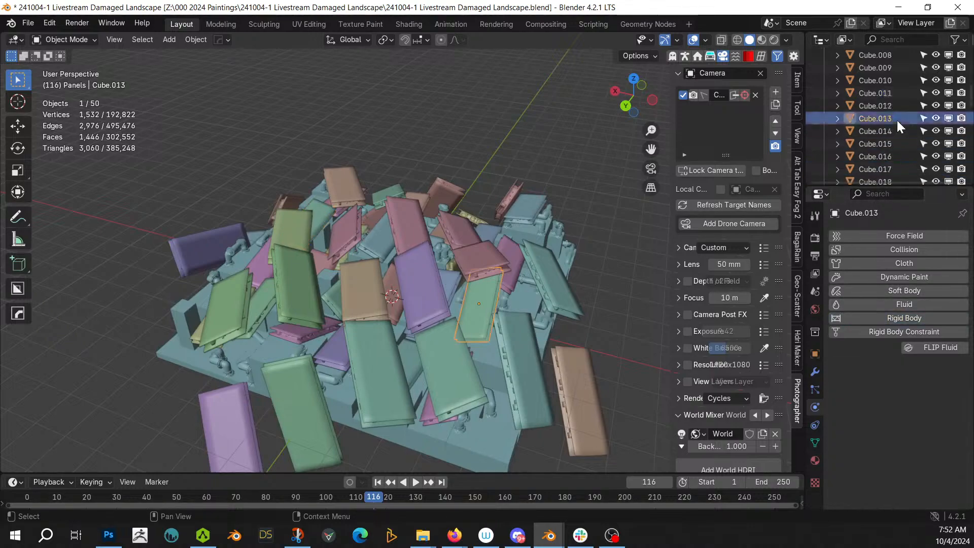
{"action": "left_click", "coordinate": [887, 104]}
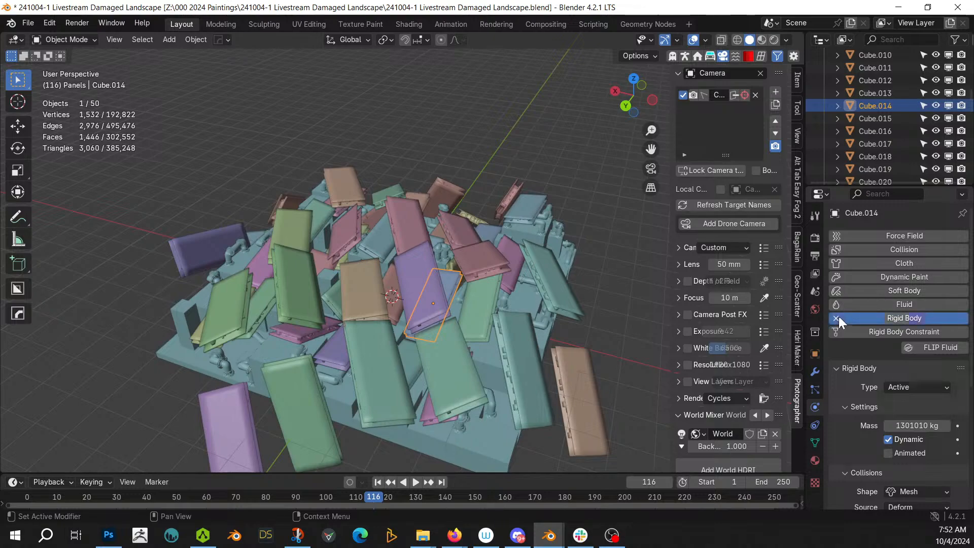
{"action": "left_click", "coordinate": [837, 317]}
{"action": "left_click", "coordinate": [881, 118]}
{"action": "left_click", "coordinate": [837, 317]}
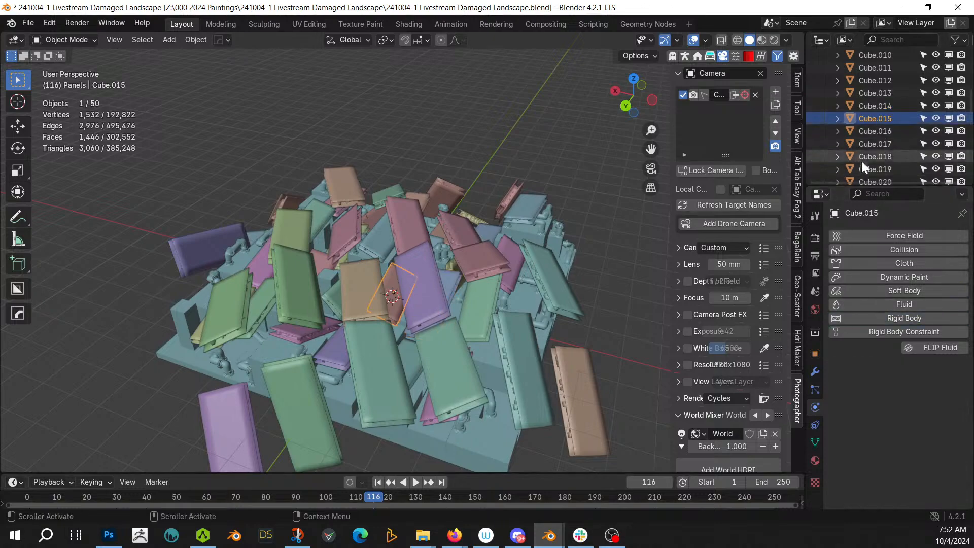
Remove the rigid body physics from the panels Cube.016, Cube.017, Cube.018 and Cube.019
{"action": "left_click", "coordinate": [870, 132]}
{"action": "left_click", "coordinate": [836, 317]}
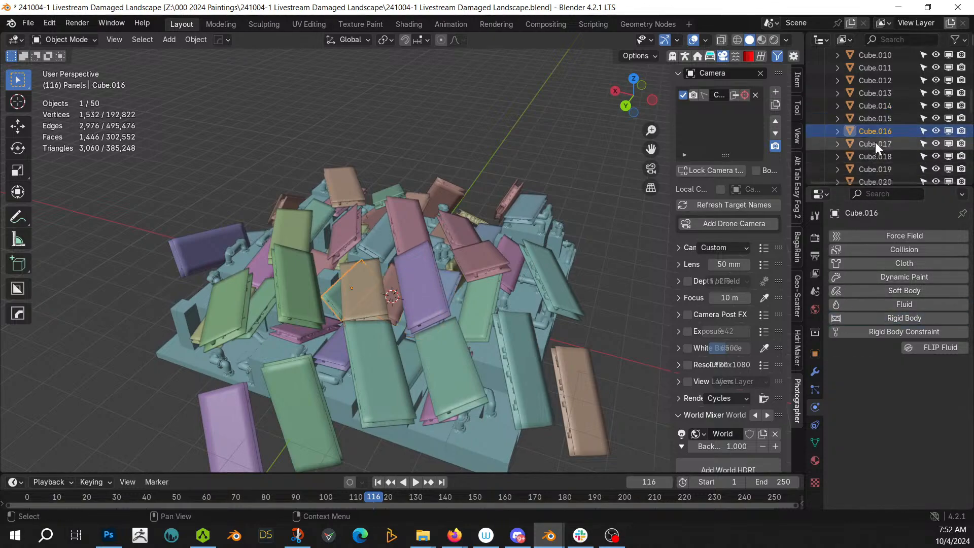
{"action": "left_click", "coordinate": [874, 143]}
{"action": "left_click", "coordinate": [836, 318]}
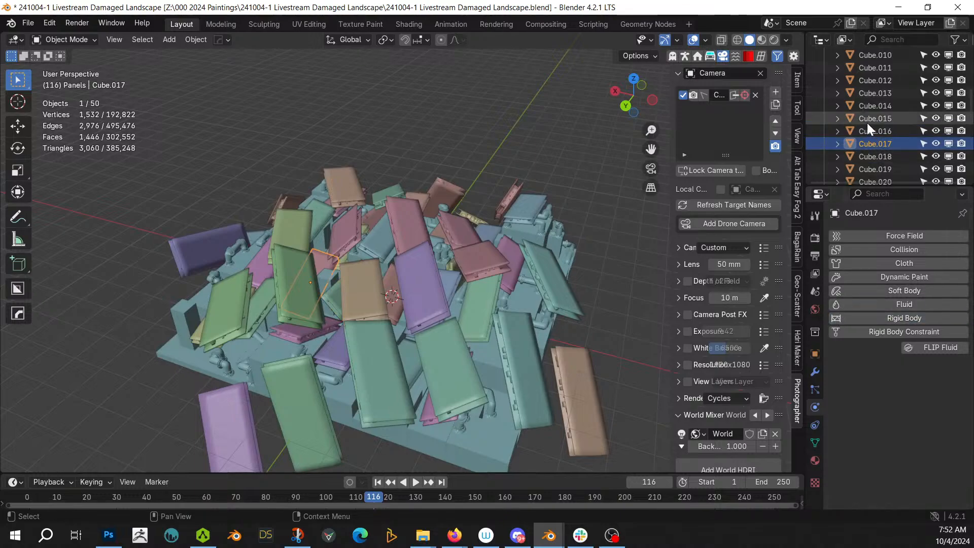
{"action": "scroll", "coordinate": [866, 123], "scroll_direction": "down", "scroll_amount": 2}
{"action": "left_click", "coordinate": [871, 107]}
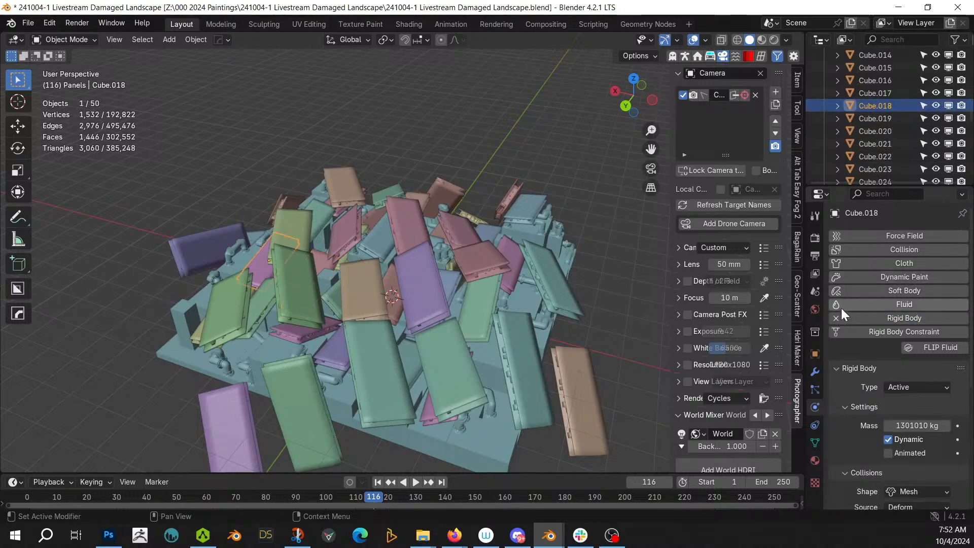
{"action": "left_click", "coordinate": [837, 318]}
{"action": "left_click", "coordinate": [885, 120]}
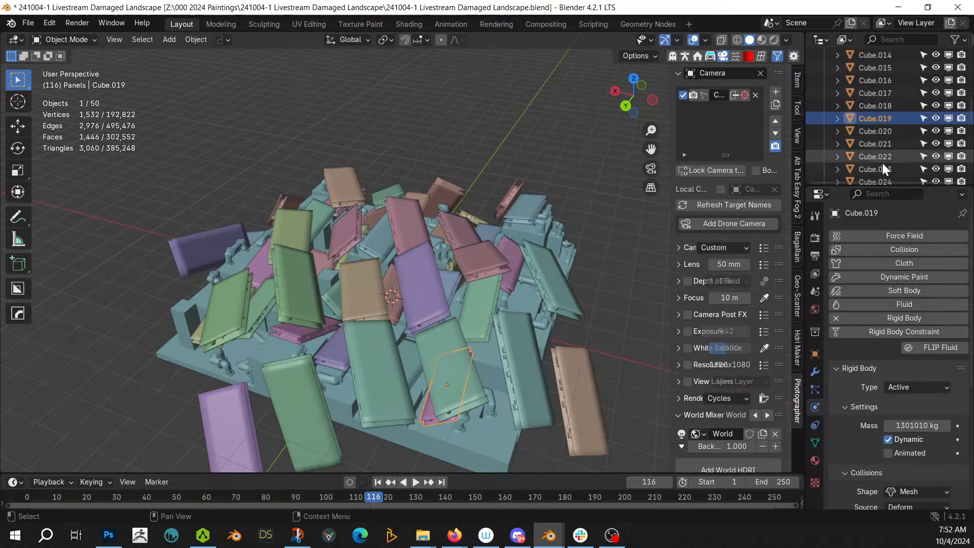
{"action": "left_click", "coordinate": [836, 317]}
Remove the rigid body physics from the panels Cube.020, Cube.021, Cube.022 and Cube.023
{"action": "left_click", "coordinate": [876, 131]}
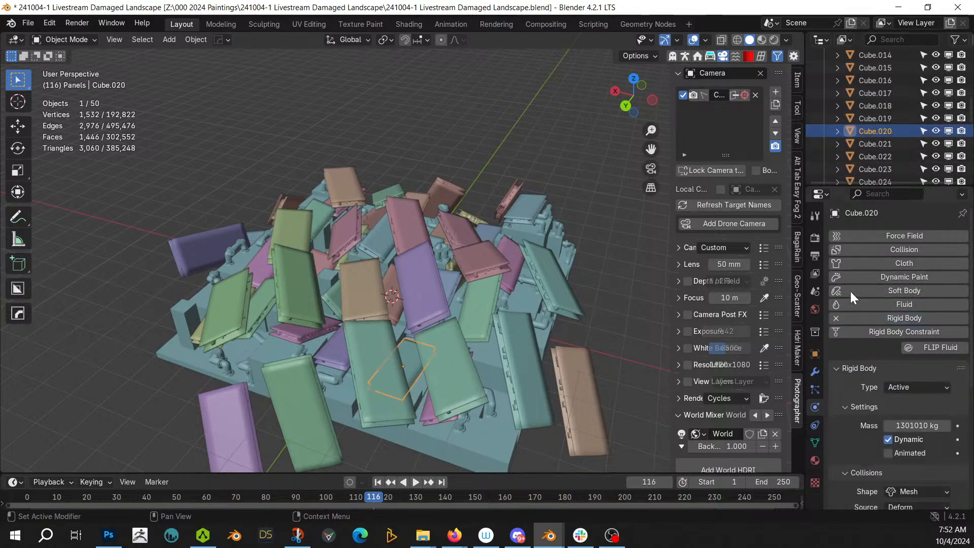
{"action": "left_click", "coordinate": [834, 318]}
{"action": "left_click", "coordinate": [877, 144]}
{"action": "left_click", "coordinate": [835, 318]}
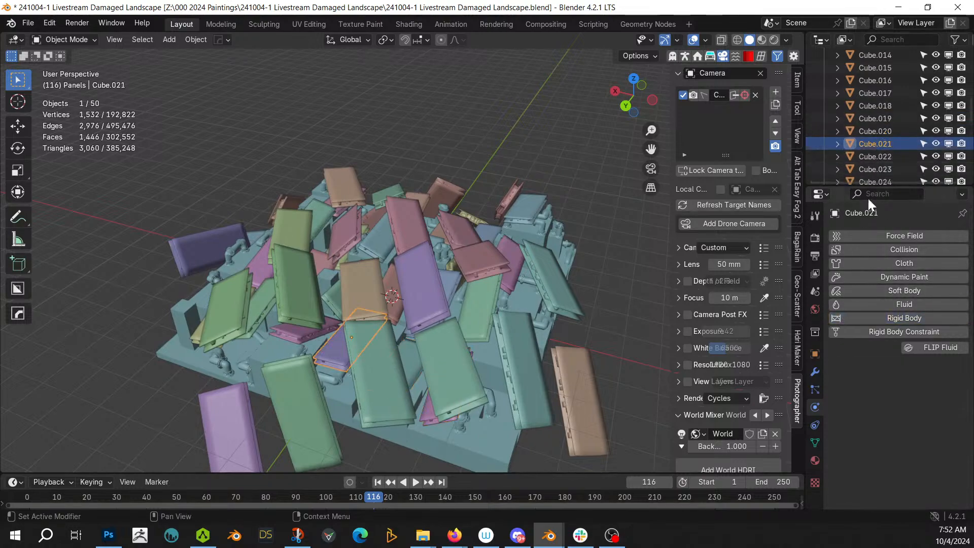
{"action": "left_click", "coordinate": [876, 156]}
{"action": "left_click", "coordinate": [836, 318]}
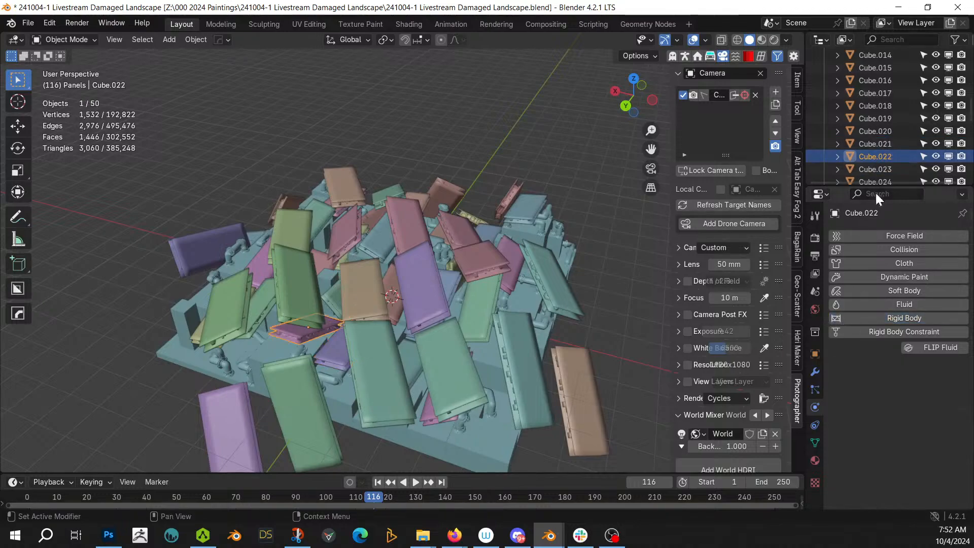
{"action": "left_click", "coordinate": [876, 170]}
{"action": "left_click", "coordinate": [836, 318]}
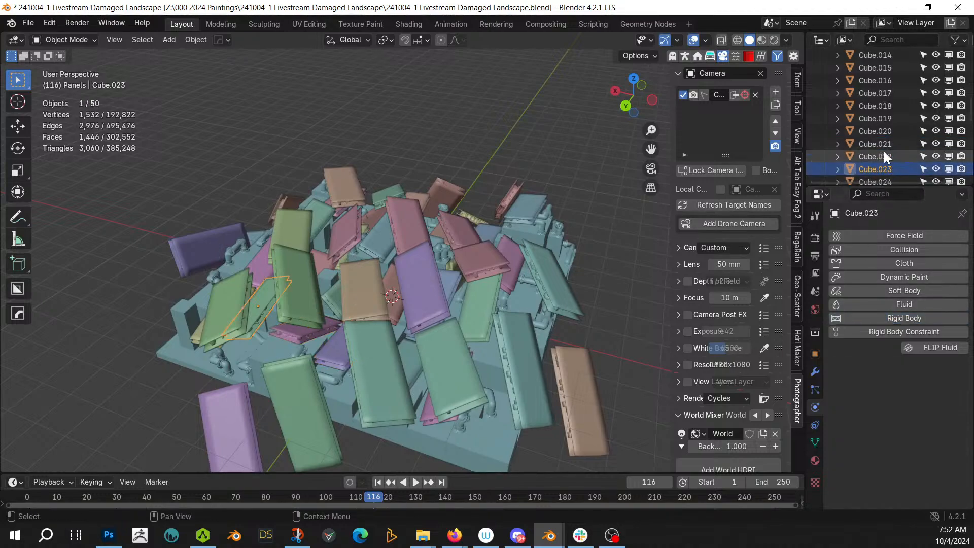
Remove the rigid body physics from the panels Cube.024, Cube.025, Cube.026 and Cube.027
{"action": "scroll", "coordinate": [883, 151], "scroll_direction": "down", "scroll_amount": 2}
{"action": "left_click", "coordinate": [882, 133]}
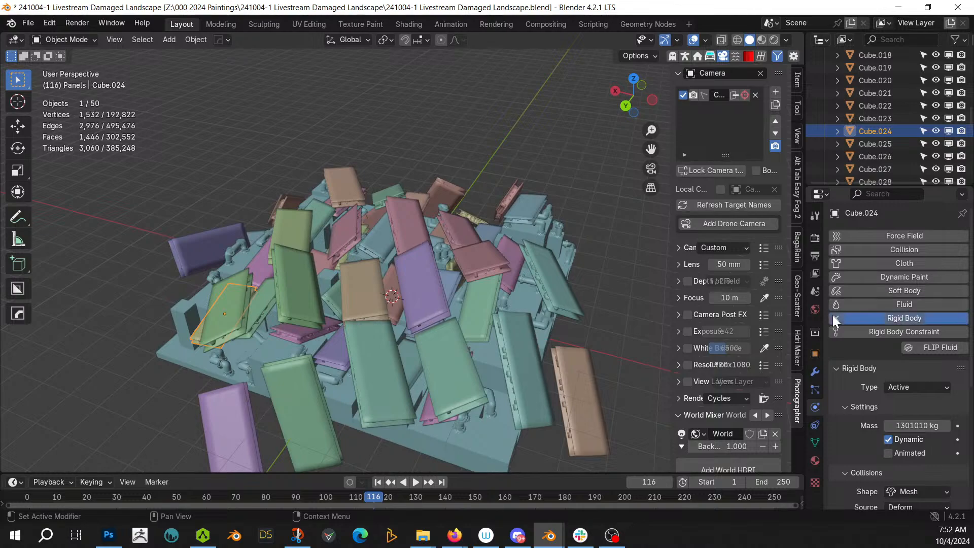
{"action": "left_click", "coordinate": [835, 318]}
{"action": "left_click", "coordinate": [883, 144]}
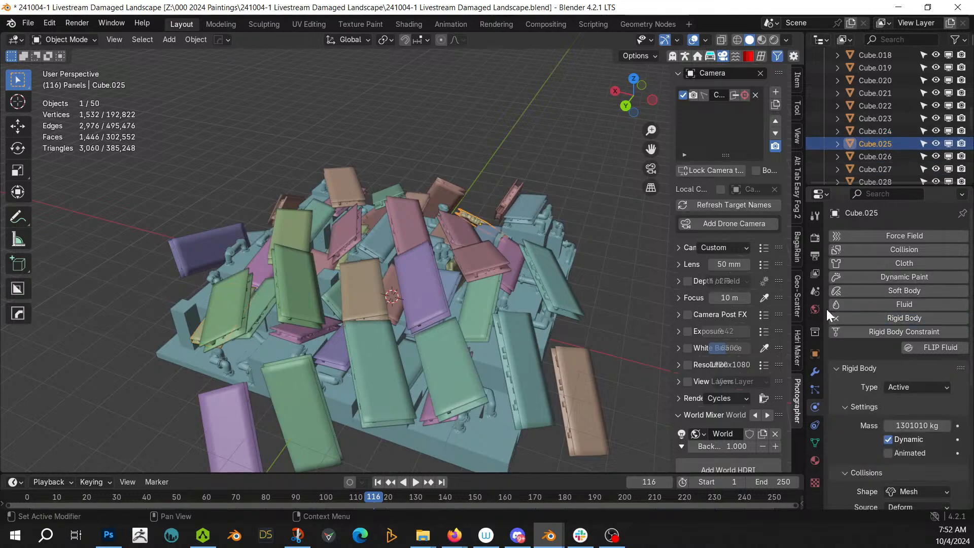
{"action": "left_click", "coordinate": [835, 318]}
{"action": "left_click", "coordinate": [878, 160]}
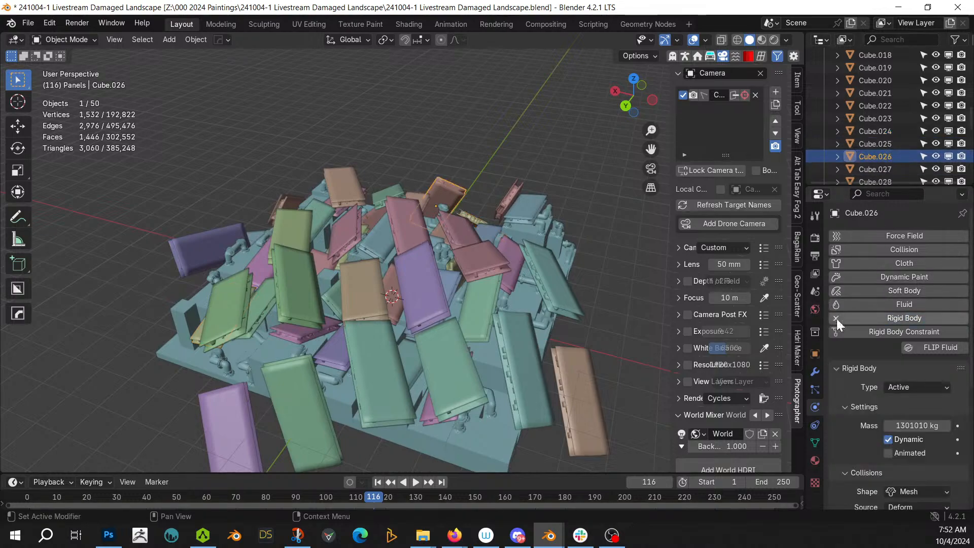
{"action": "left_click", "coordinate": [836, 318]}
{"action": "left_click", "coordinate": [882, 170]}
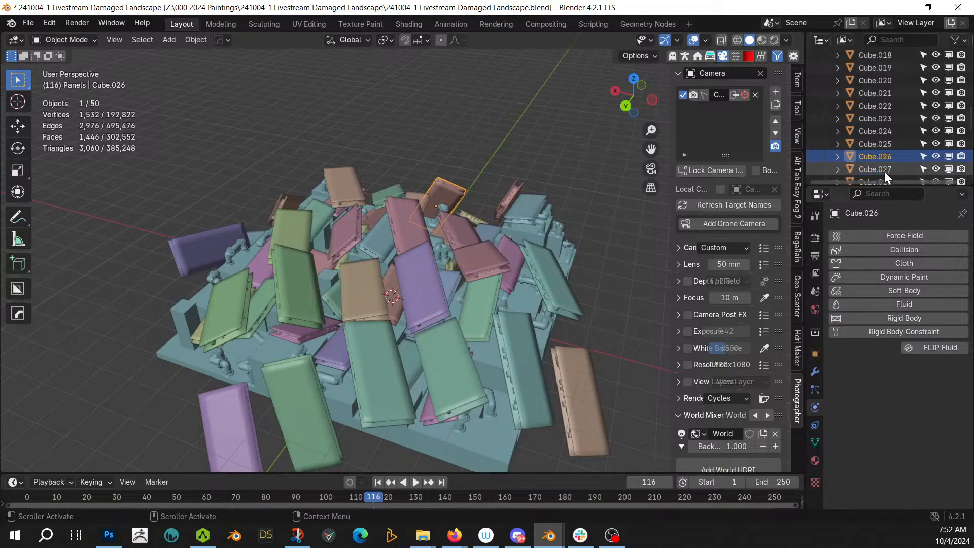
{"action": "left_click", "coordinate": [837, 318]}
Remove the rigid body physics from the panels Cube.028, Cube.029, Cube.030 and Cube.031
{"action": "scroll", "coordinate": [884, 141], "scroll_direction": "down", "scroll_amount": 3}
{"action": "left_click", "coordinate": [878, 106]}
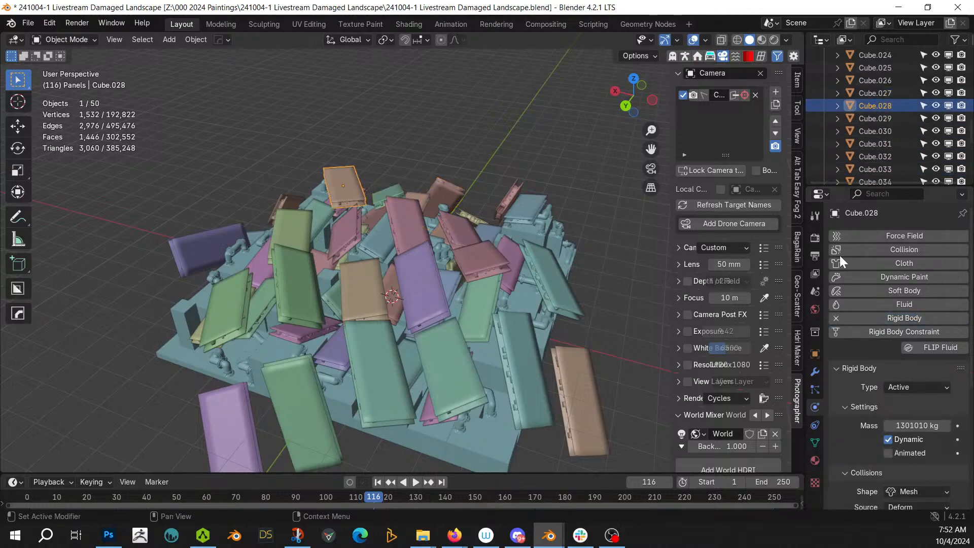
{"action": "left_click", "coordinate": [837, 318]}
{"action": "left_click", "coordinate": [882, 116]}
{"action": "left_click", "coordinate": [836, 318]}
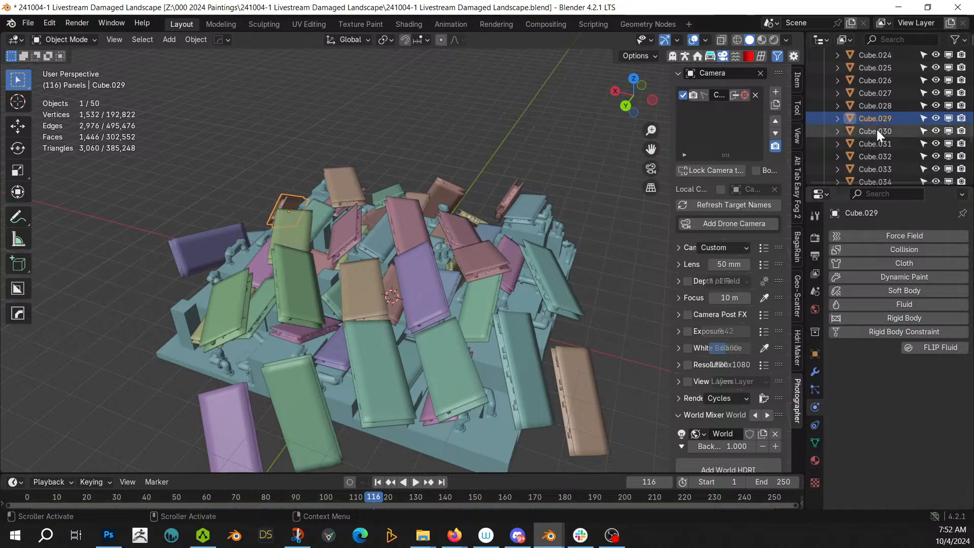
{"action": "left_click", "coordinate": [876, 130]}
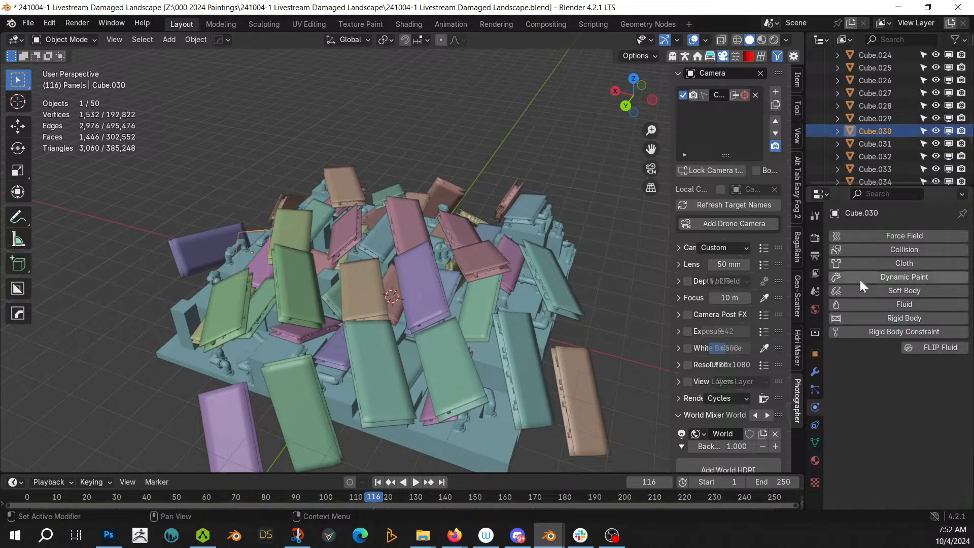
{"action": "left_click", "coordinate": [875, 145]}
{"action": "left_click", "coordinate": [836, 317]}
Remove the rigid body physics from the panels Cube.032, Cube.033, Cube.034 and Cube.035
{"action": "left_click", "coordinate": [893, 156]}
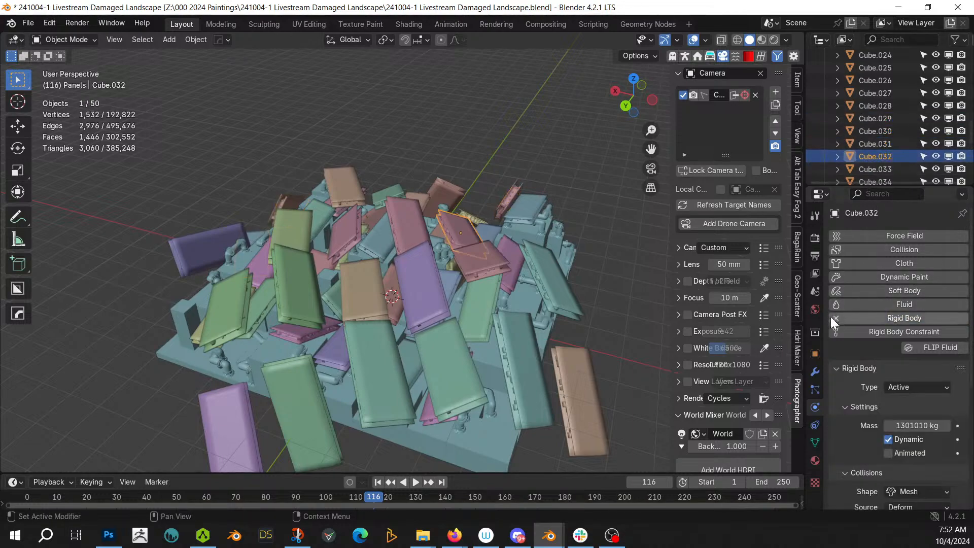
{"action": "left_click", "coordinate": [836, 317]}
{"action": "left_click", "coordinate": [882, 169]}
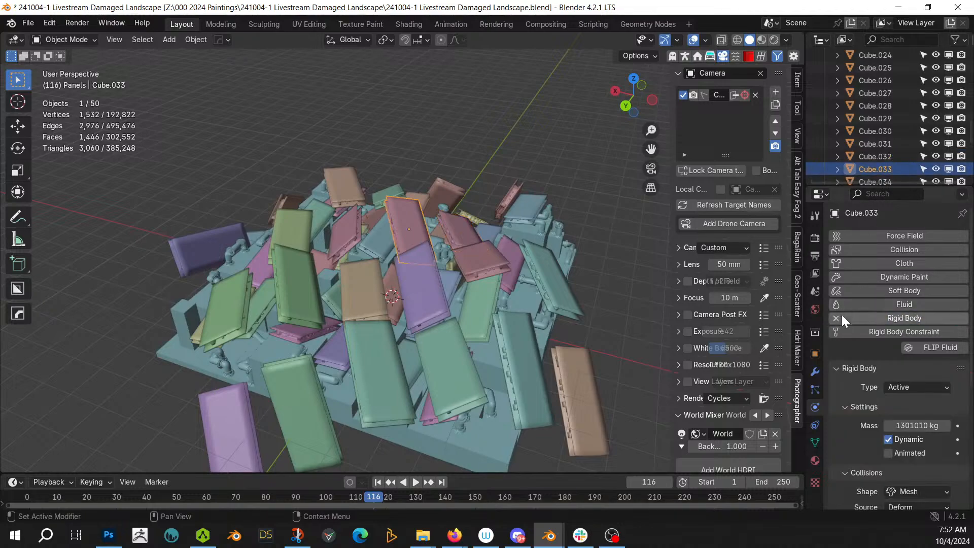
{"action": "left_click", "coordinate": [837, 318]}
{"action": "scroll", "coordinate": [888, 150], "scroll_direction": "down", "scroll_amount": 2}
{"action": "left_click", "coordinate": [881, 133]}
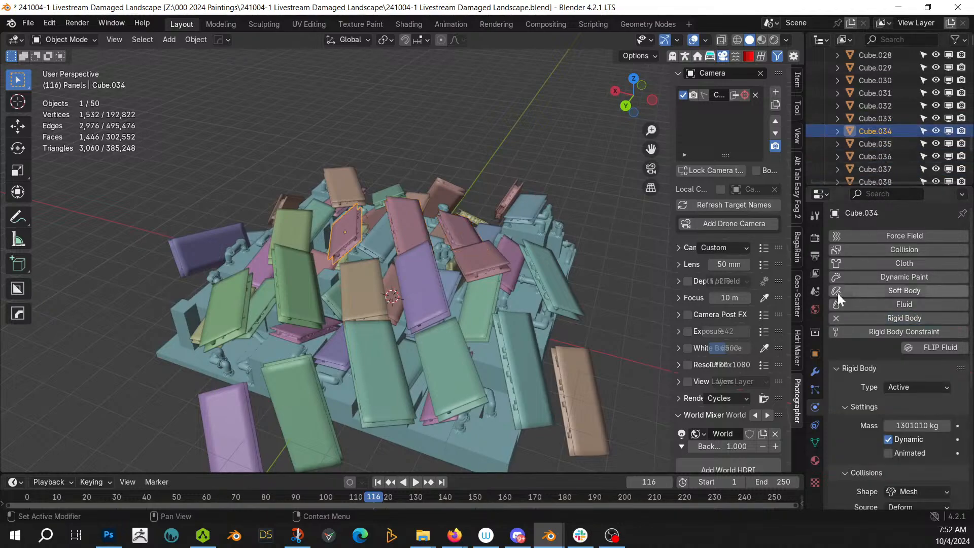
{"action": "left_click", "coordinate": [839, 317]}
{"action": "left_click", "coordinate": [891, 144]}
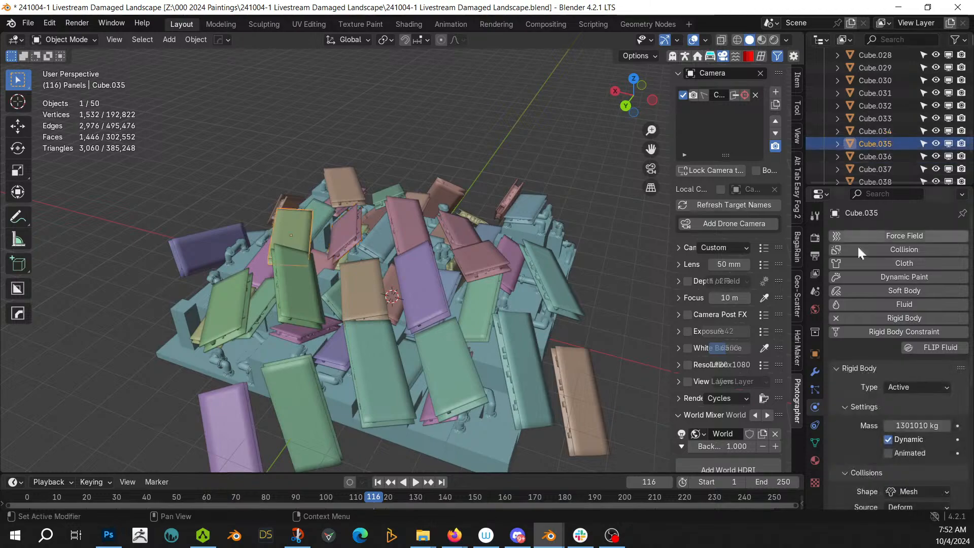
{"action": "left_click", "coordinate": [836, 318]}
Remove the rigid body physics from the panels Cube.036, Cube.037, Cube.038 and Cube.039
{"action": "left_click", "coordinate": [883, 157]}
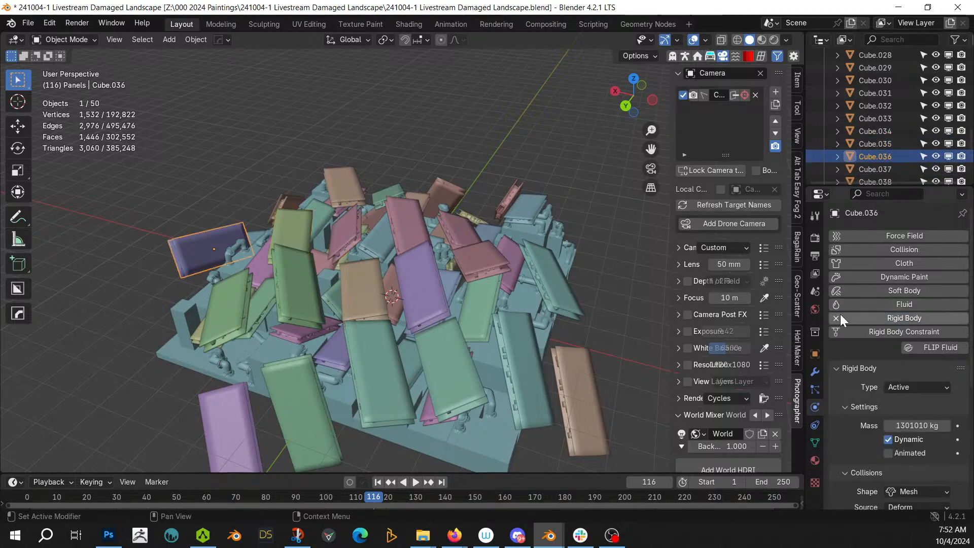
{"action": "left_click", "coordinate": [837, 318]}
{"action": "left_click", "coordinate": [885, 169]}
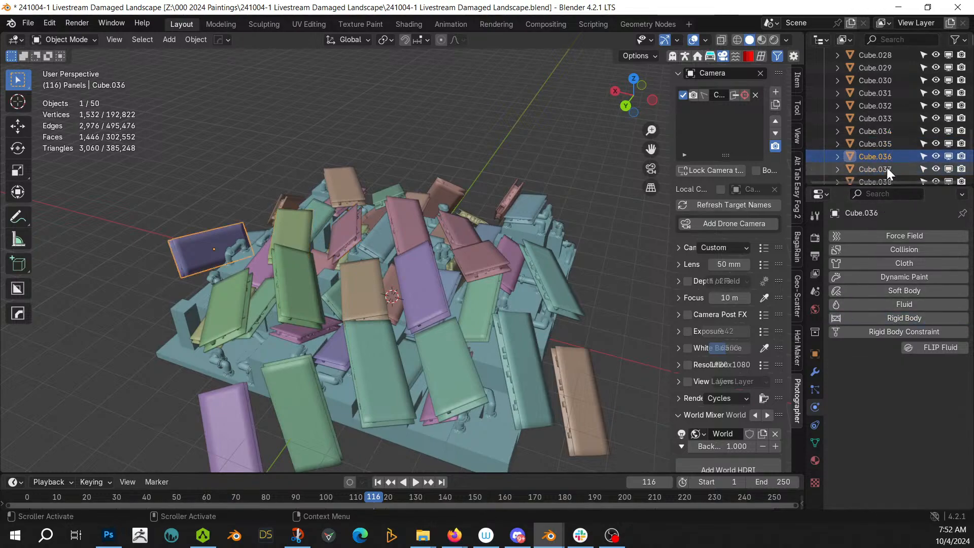
{"action": "left_click", "coordinate": [835, 318]}
{"action": "scroll", "coordinate": [888, 153], "scroll_direction": "down", "scroll_amount": 2}
{"action": "left_click", "coordinate": [882, 133]}
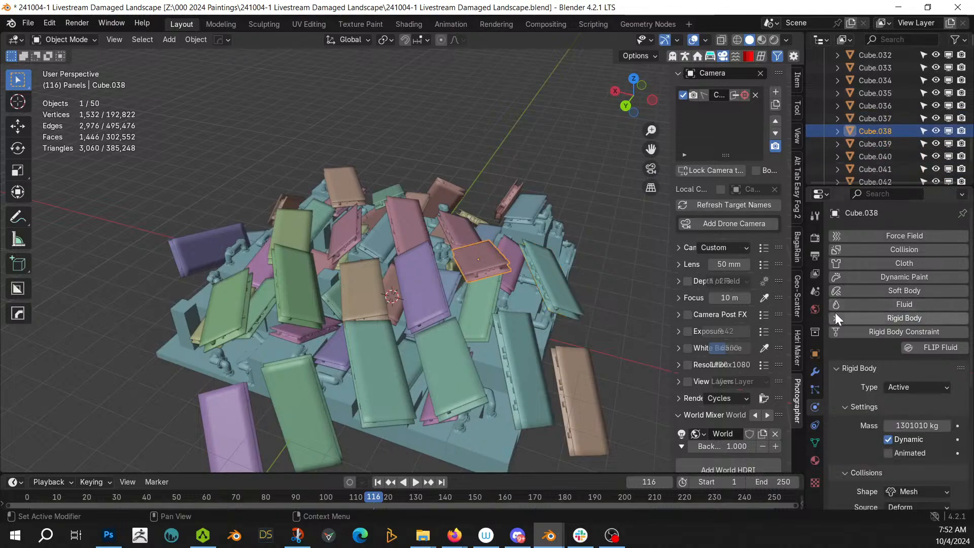
{"action": "left_click", "coordinate": [835, 318]}
{"action": "left_click", "coordinate": [885, 144]}
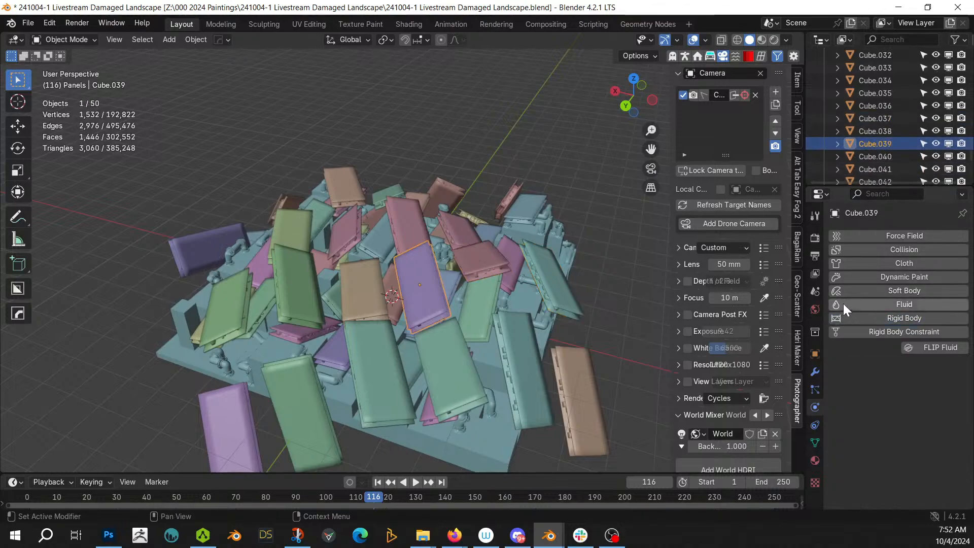
Remove the rigid body physics from the panels Cube.040, Cube.041, Cube.042 and Cube.043
{"action": "left_click", "coordinate": [877, 157]}
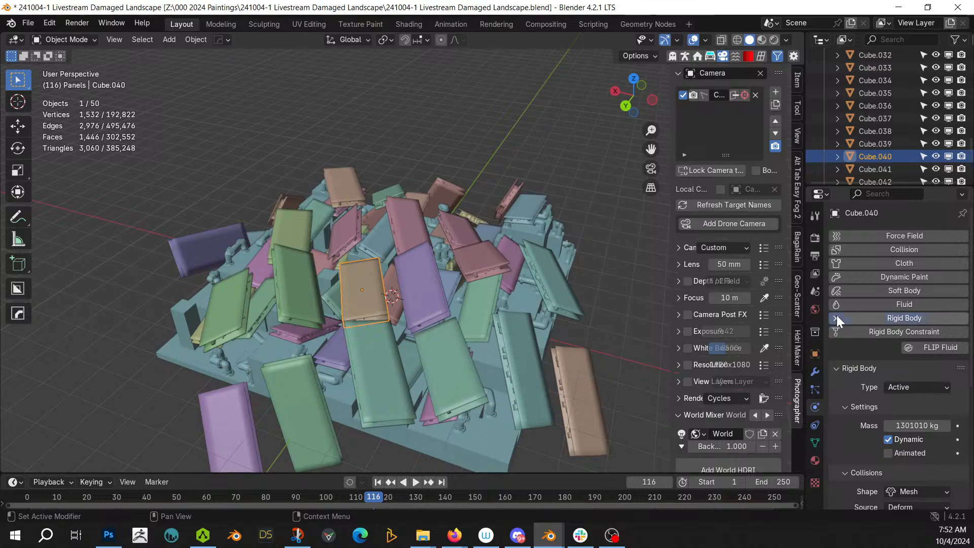
{"action": "left_click", "coordinate": [836, 317]}
{"action": "left_click", "coordinate": [874, 168]}
{"action": "left_click", "coordinate": [835, 317]}
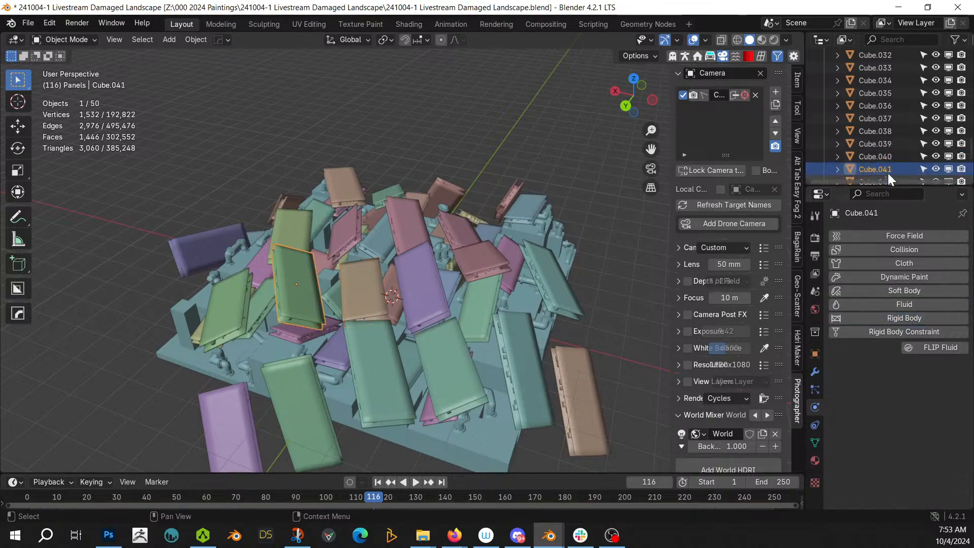
{"action": "scroll", "coordinate": [889, 144], "scroll_direction": "down", "scroll_amount": 5}
{"action": "left_click", "coordinate": [882, 96]}
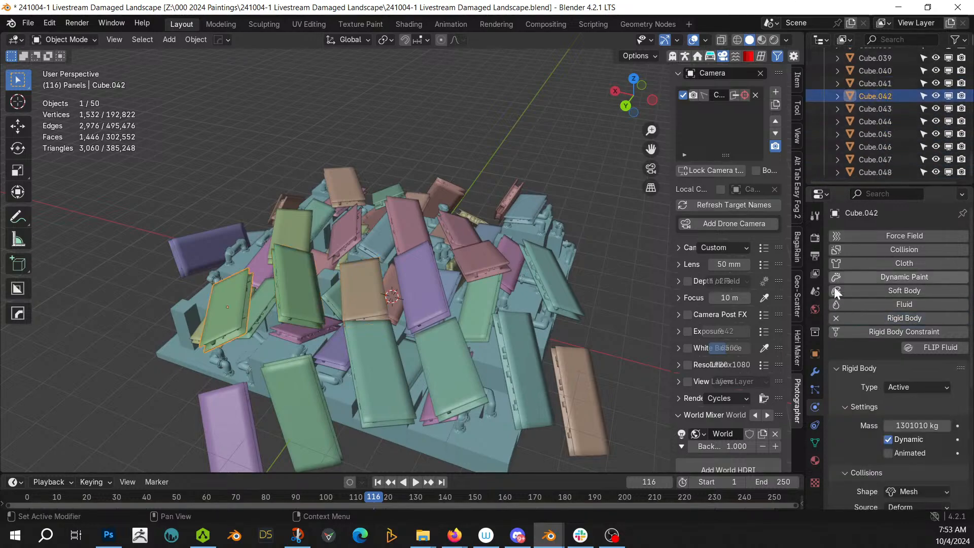
{"action": "left_click", "coordinate": [836, 318]}
{"action": "left_click", "coordinate": [880, 109]}
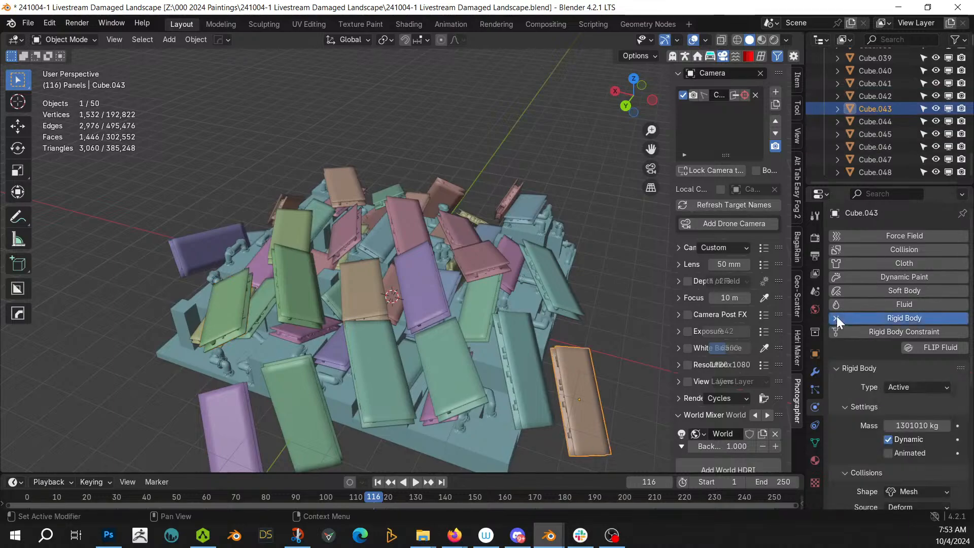
{"action": "left_click", "coordinate": [835, 316]}
Remove the rigid body physics from the panels Cube.044, Cube.045, Cube.046, Cube.047 and Cube.048, and save the file
{"action": "left_click", "coordinate": [875, 122]}
{"action": "left_click", "coordinate": [836, 318]}
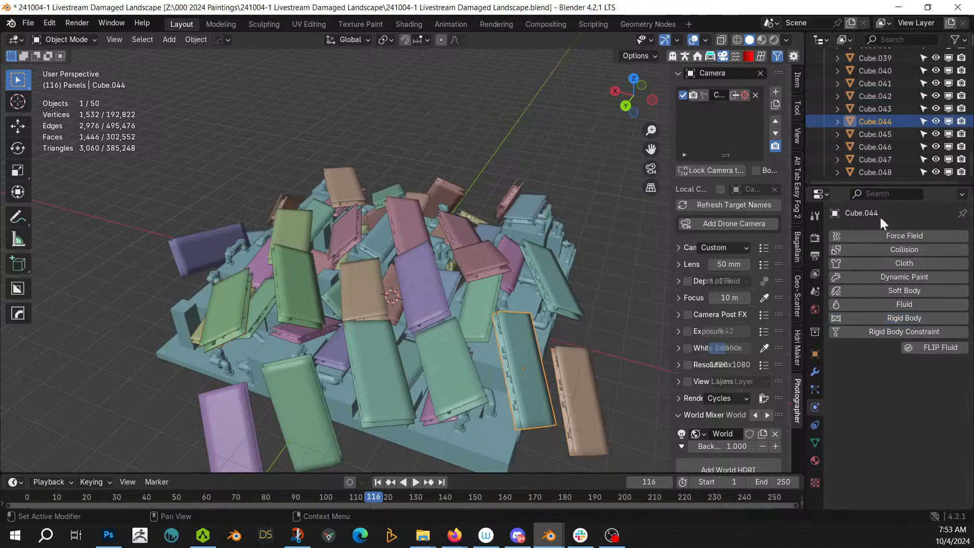
{"action": "left_click", "coordinate": [882, 134]}
{"action": "left_click", "coordinate": [835, 318]}
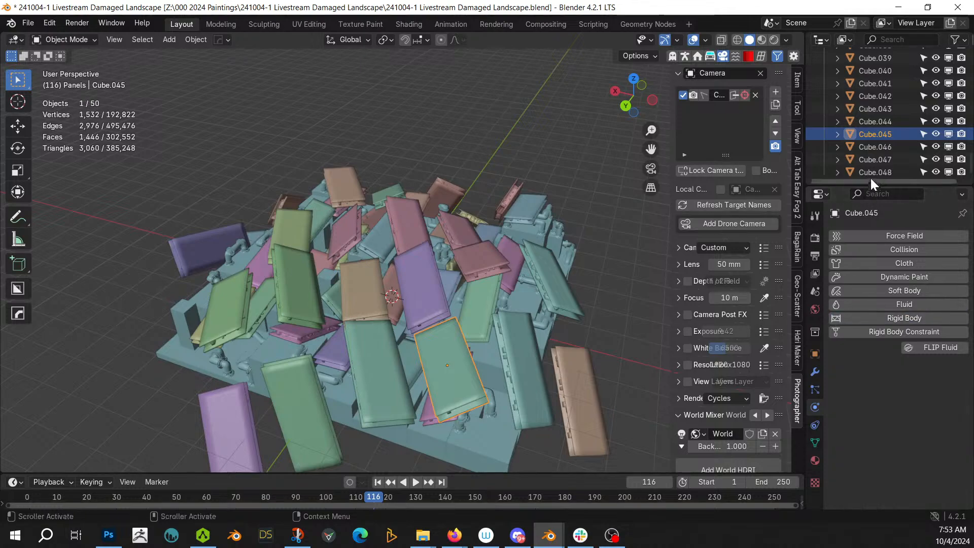
{"action": "left_click", "coordinate": [877, 147]}
{"action": "left_click", "coordinate": [837, 317]}
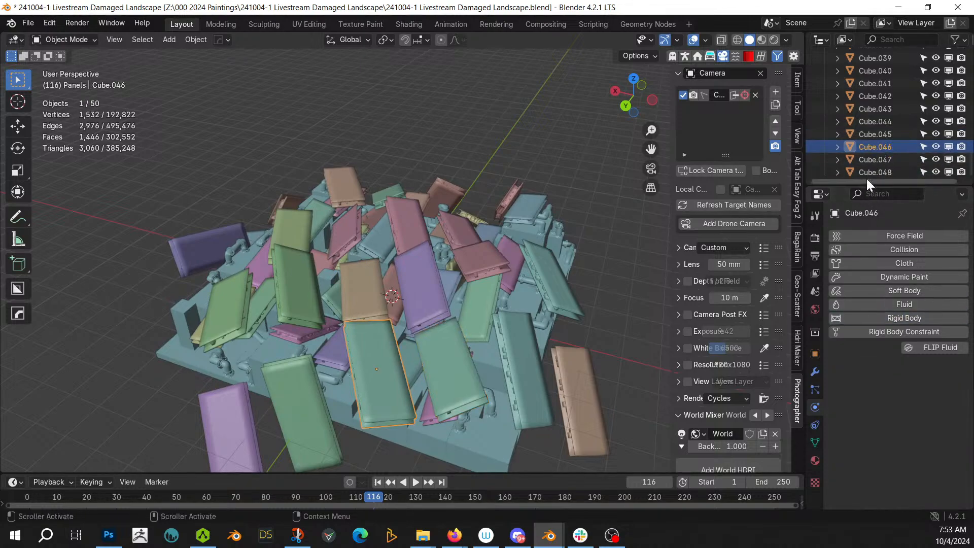
{"action": "left_click", "coordinate": [875, 158]}
{"action": "left_click", "coordinate": [835, 316]}
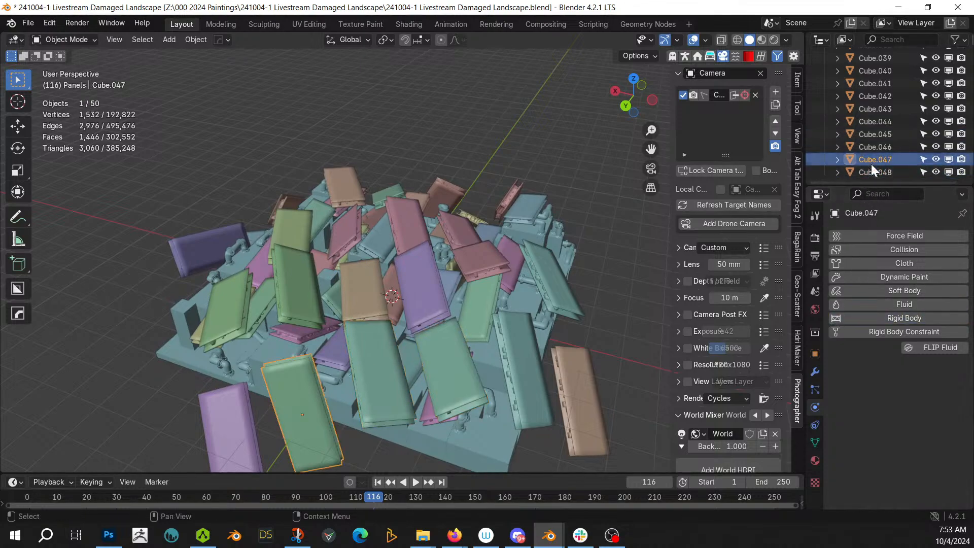
{"action": "left_click", "coordinate": [872, 172]}
{"action": "left_click", "coordinate": [835, 318]}
Move the brown panel Cube.028 into a new collection named Unused
{"action": "scroll", "coordinate": [528, 240], "scroll_direction": "down", "scroll_amount": 4}
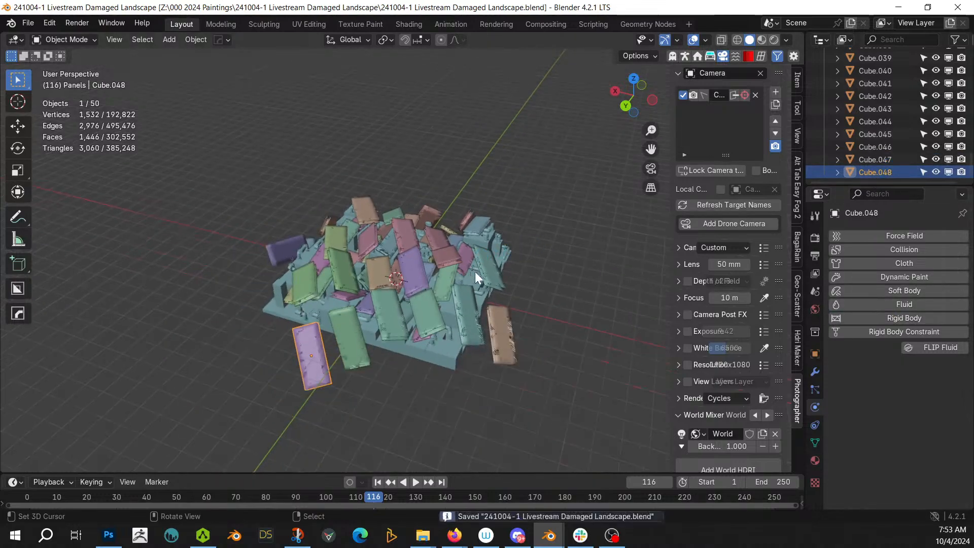
{"action": "middle_click_drag", "start_coordinate": [532, 246], "coordinate": [511, 287]}
{"action": "scroll", "coordinate": [534, 276], "scroll_direction": "up", "scroll_amount": 4}
{"action": "left_click", "coordinate": [533, 260]}
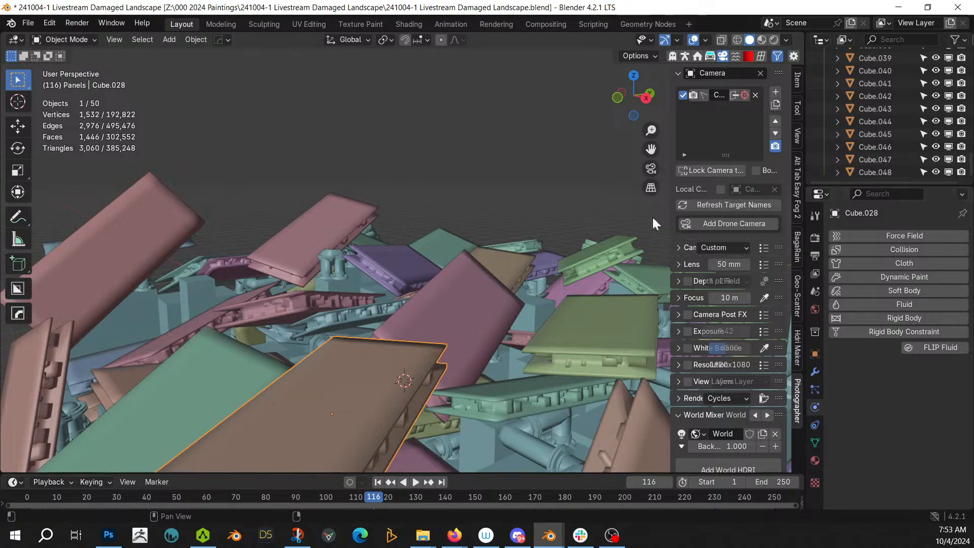
{"action": "key", "text": "m"}
{"action": "left_click", "coordinate": [374, 387]}
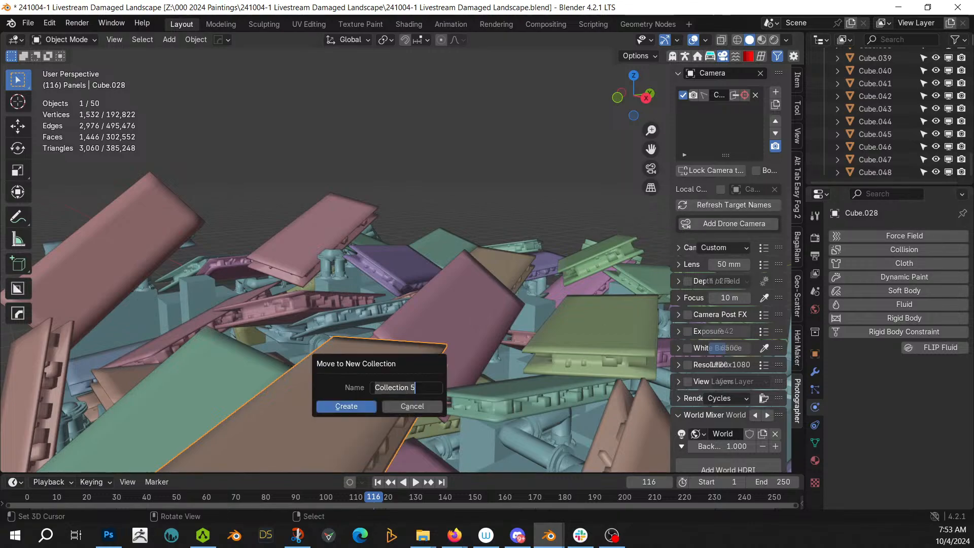
{"action": "type", "text": "Unused"}
{"action": "key", "text": "Return"}
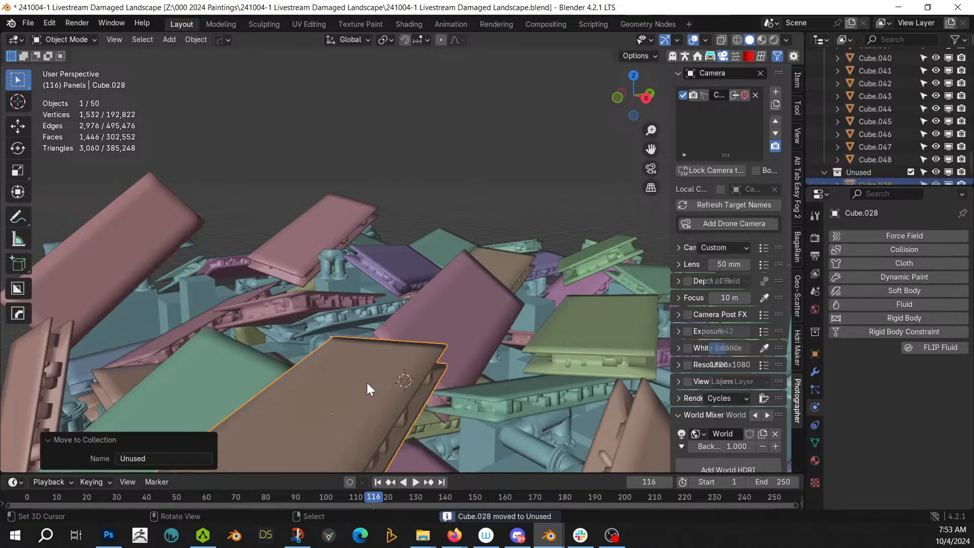
Exclude the Unused collection from the view layer and move the panel Cube.001 into Unused
{"action": "left_click", "coordinate": [910, 172]}
{"action": "scroll", "coordinate": [309, 233], "scroll_direction": "down", "scroll_amount": 3}
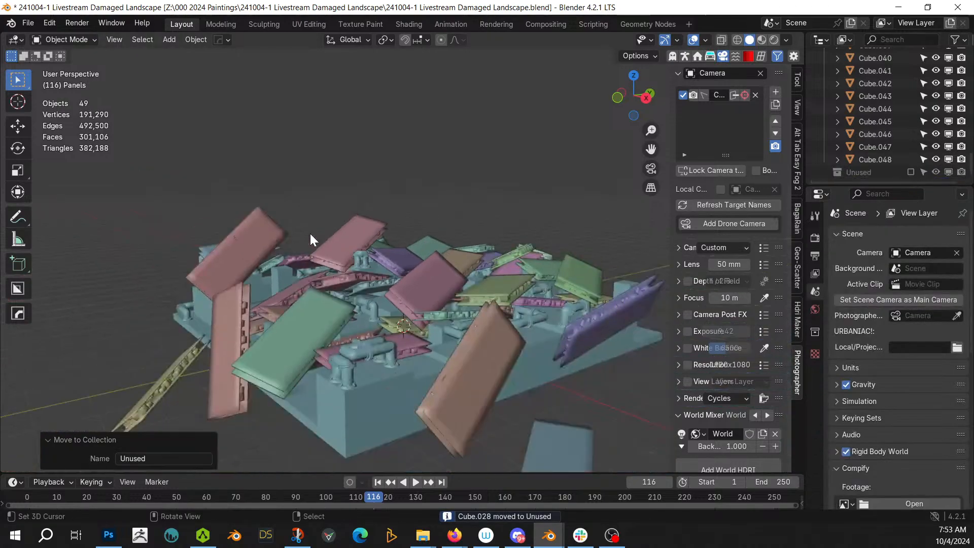
{"action": "middle_click_drag", "start_coordinate": [310, 238], "coordinate": [507, 224]}
{"action": "left_click", "coordinate": [484, 256]}
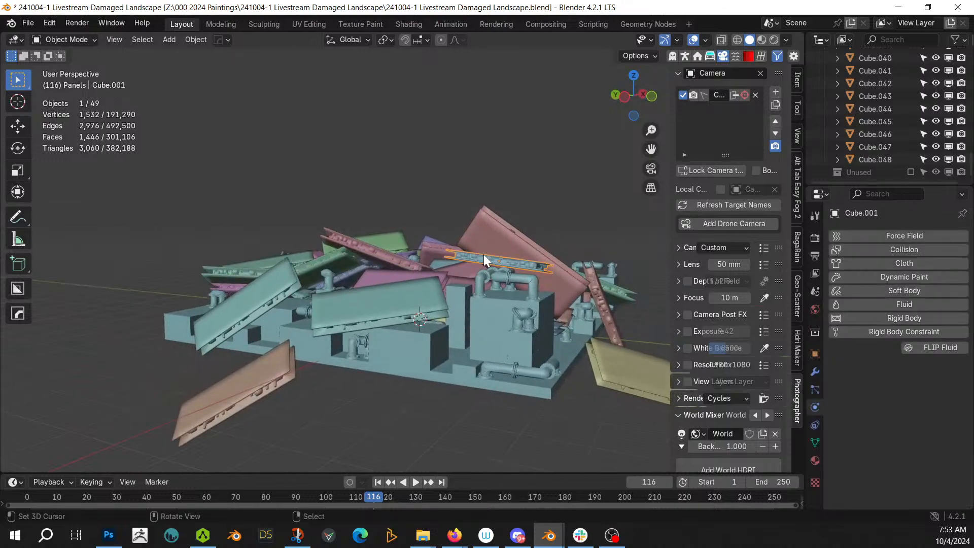
{"action": "key", "text": "m"}
{"action": "left_click", "coordinate": [455, 332]}
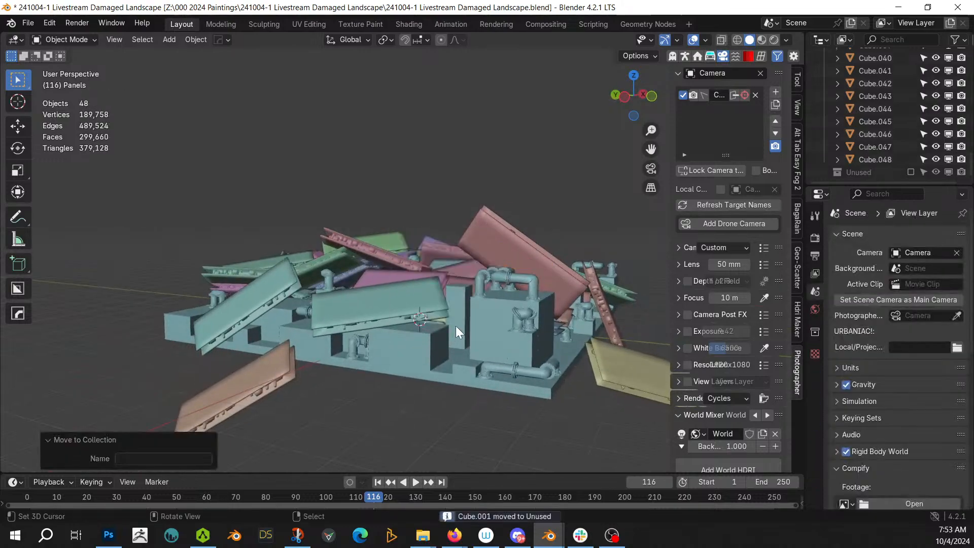
Move the purple panel hanging off the platform's edge into the Unused collection
{"action": "middle_click_drag", "start_coordinate": [458, 333], "coordinate": [659, 323]}
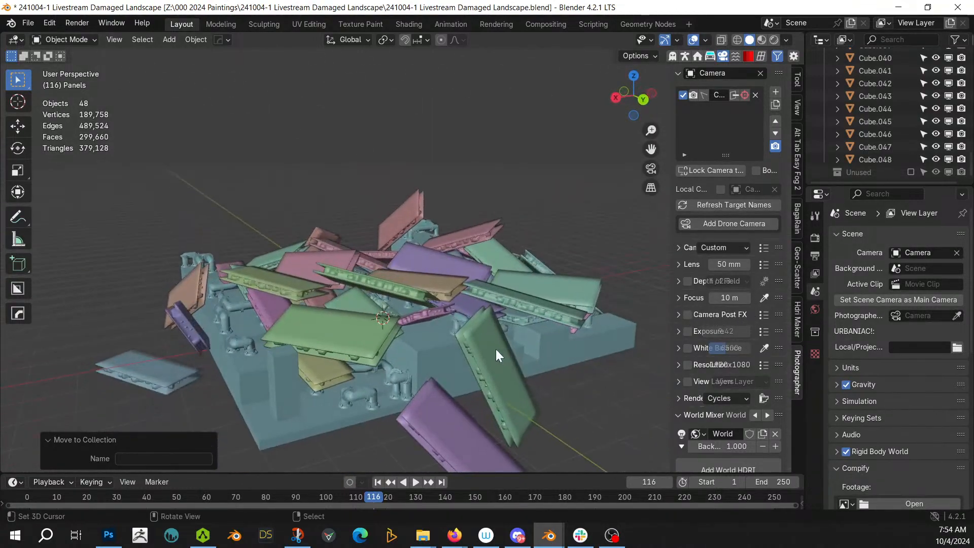
{"action": "left_click", "coordinate": [199, 336]}
{"action": "key", "text": "m"}
{"action": "left_click", "coordinate": [198, 334]}
Move the outlying yellow panel Cube.025 and brown panel Cube.043 into the Unused collection
{"action": "middle_click_drag", "start_coordinate": [198, 335], "coordinate": [257, 307]}
{"action": "scroll", "coordinate": [266, 324], "scroll_direction": "down", "scroll_amount": 5}
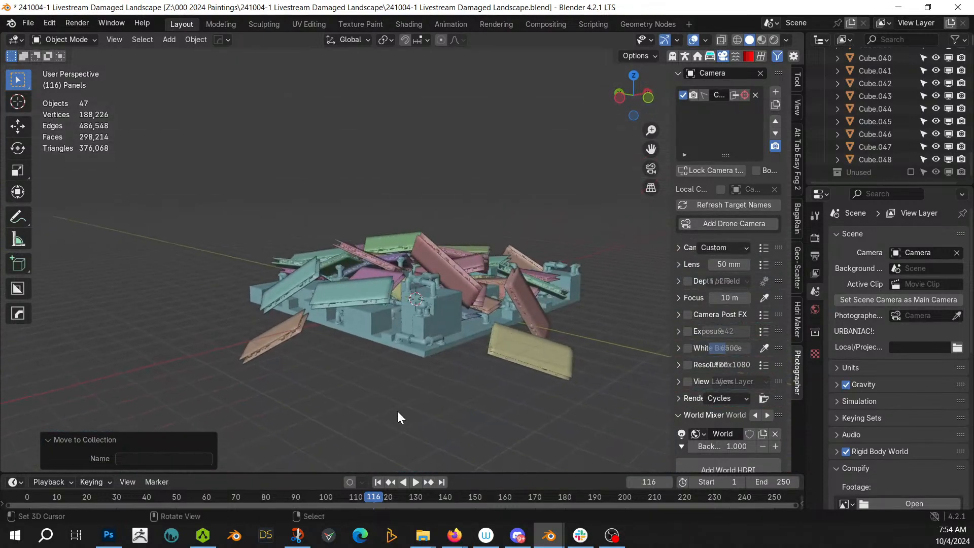
{"action": "left_click", "coordinate": [548, 372]}
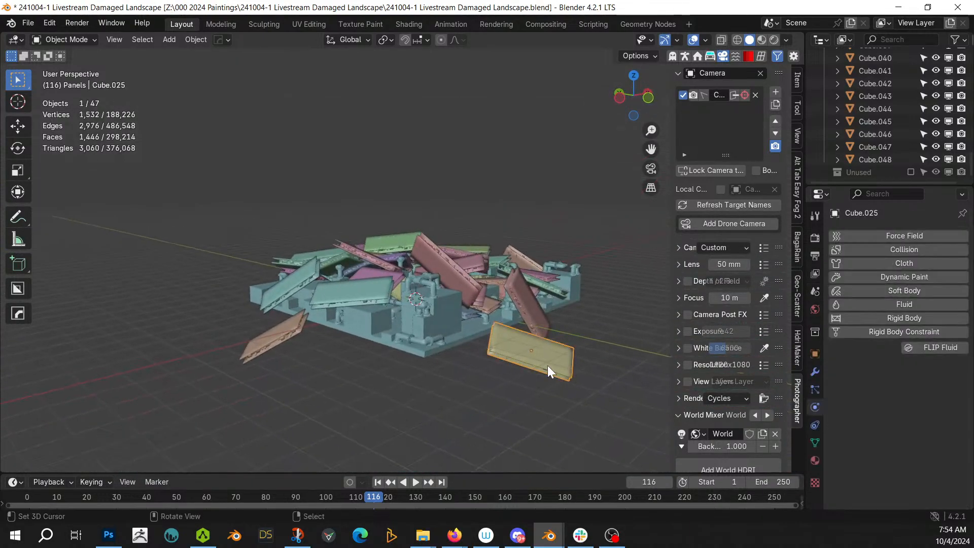
{"action": "key", "text": "m"}
{"action": "left_click", "coordinate": [537, 365]}
{"action": "left_click", "coordinate": [282, 337]}
{"action": "key", "text": "m"}
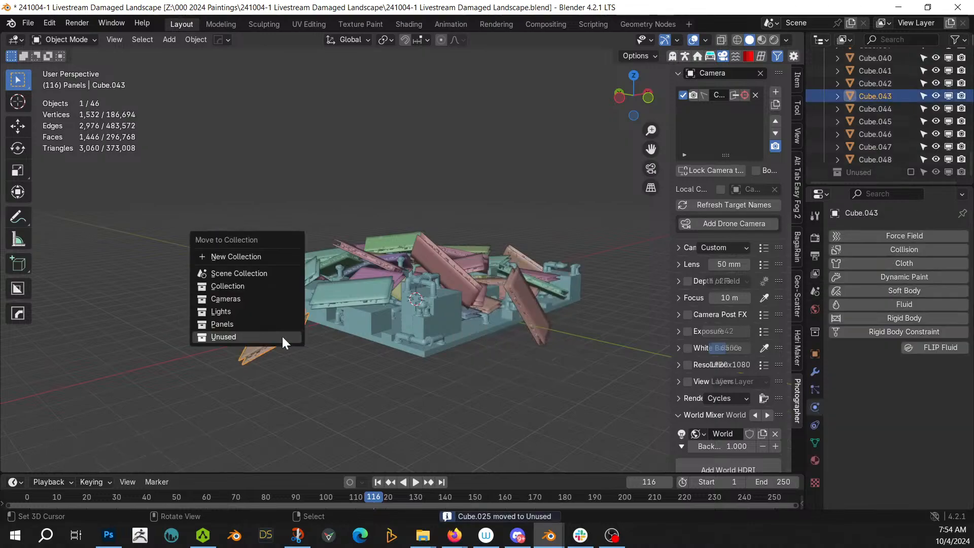
{"action": "left_click", "coordinate": [282, 335]}
Move two more outlying panels, including Cube.048, into the Unused collection
{"action": "middle_click_drag", "start_coordinate": [385, 327], "coordinate": [638, 353]}
{"action": "left_click", "coordinate": [468, 385]}
{"action": "key", "text": "m"}
{"action": "left_click", "coordinate": [466, 385]}
{"action": "left_click", "coordinate": [451, 383]}
{"action": "key", "text": "m"}
{"action": "left_click", "coordinate": [440, 375]}
Save the damaged landscape file with the remaining panels in place
{"action": "scroll", "coordinate": [548, 346], "scroll_direction": "up", "scroll_amount": 7}
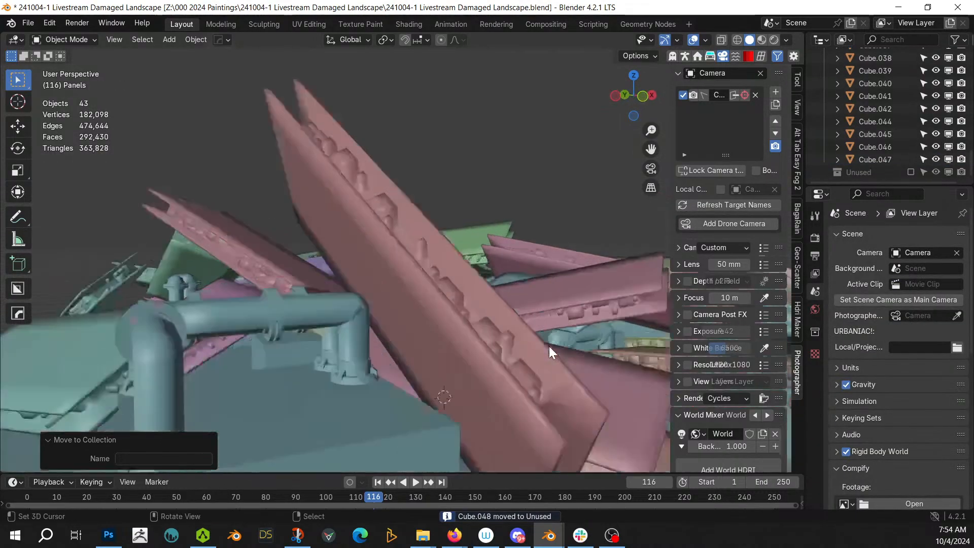
{"action": "middle_click_drag", "start_coordinate": [493, 355], "coordinate": [435, 362]}
{"action": "scroll", "coordinate": [515, 355], "scroll_direction": "up", "scroll_amount": 2}
{"action": "scroll", "coordinate": [474, 402], "scroll_direction": "down", "scroll_amount": 5}
{"action": "key", "text": "ctrl+s"}
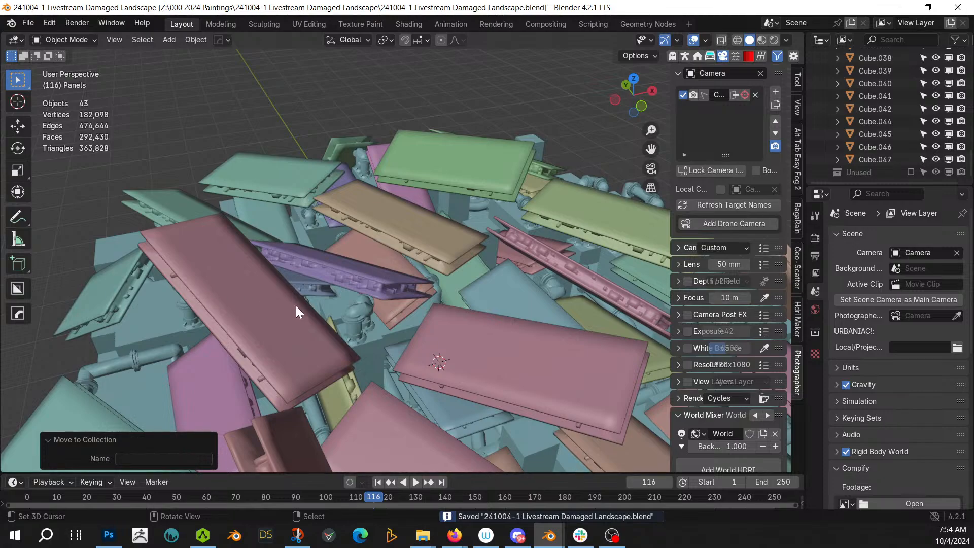
Select all objects in the Panels collection and join them into a single object
{"action": "middle_click_drag", "start_coordinate": [296, 306], "coordinate": [215, 314]}
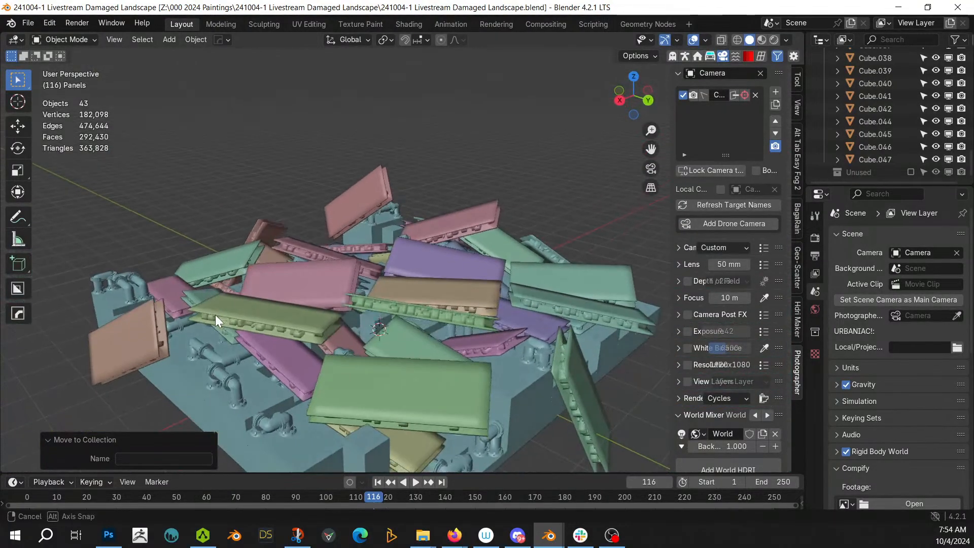
{"action": "middle_click_drag", "start_coordinate": [279, 294], "coordinate": [212, 315], "text": "shift"}
{"action": "scroll", "coordinate": [923, 96], "scroll_direction": "up", "scroll_amount": 15}
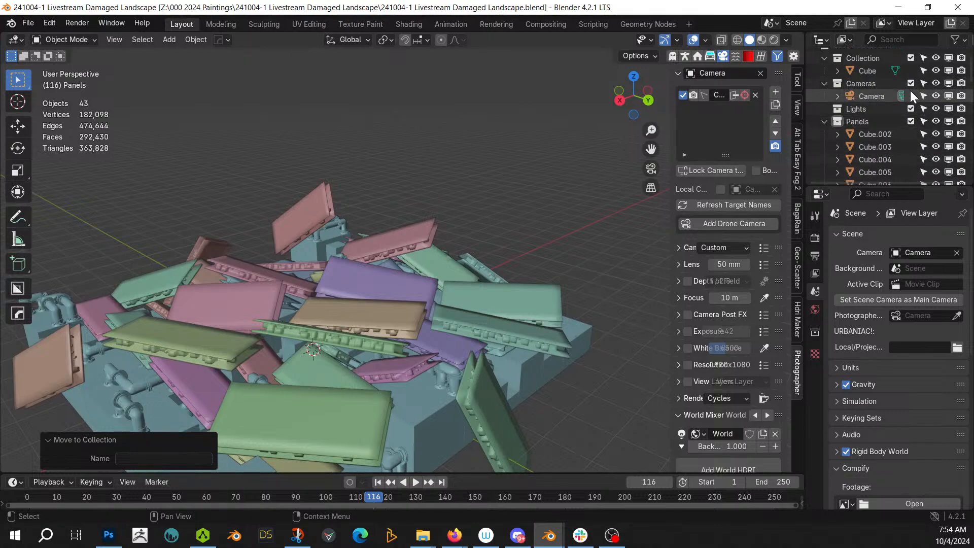
{"action": "right_click", "coordinate": [866, 120]}
{"action": "left_click", "coordinate": [793, 145]}
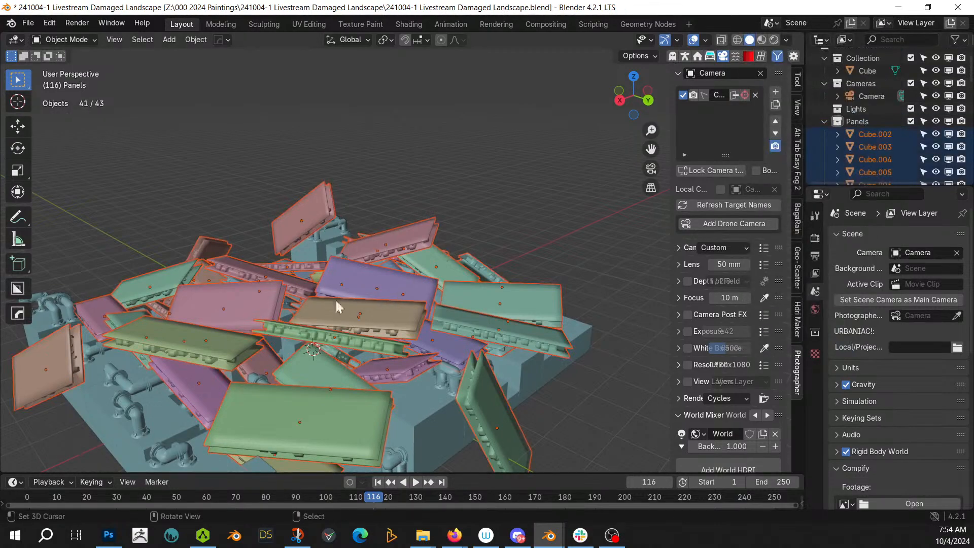
{"action": "key", "text": "ctrl+j"}
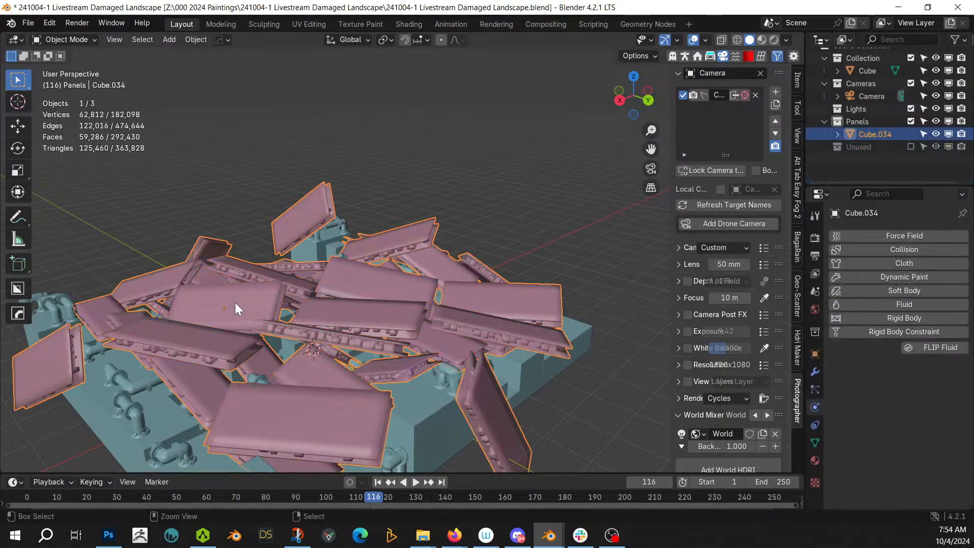
Show the joined panels' material properties and apply HOps Sharpen to the object
{"action": "middle_click_drag", "start_coordinate": [307, 291], "coordinate": [400, 261]}
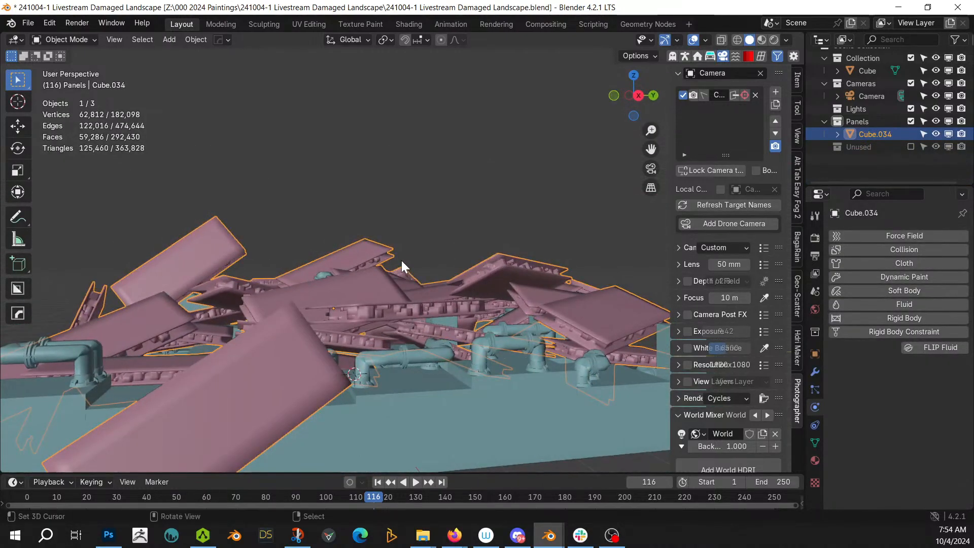
{"action": "left_click", "coordinate": [815, 460]}
{"action": "middle_click_drag", "start_coordinate": [409, 294], "coordinate": [364, 323]}
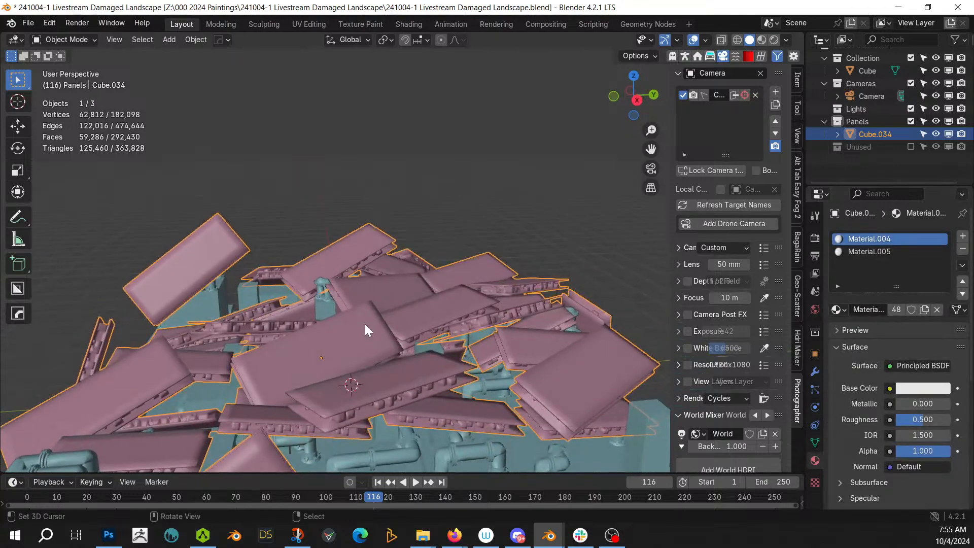
{"action": "scroll", "coordinate": [364, 323], "scroll_direction": "up", "scroll_amount": 2}
{"action": "key", "text": "q"}
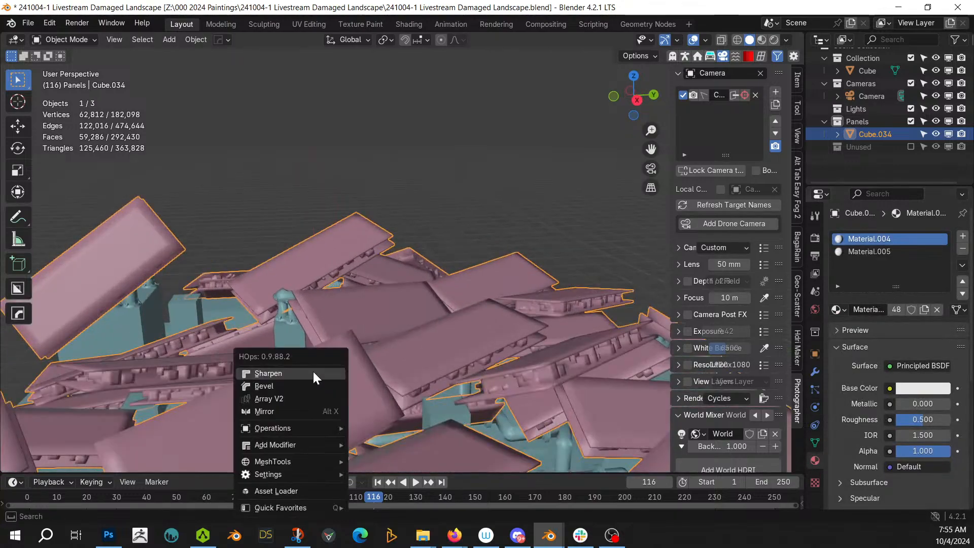
{"action": "left_click", "coordinate": [313, 372]}
{"action": "middle_click_drag", "start_coordinate": [319, 372], "coordinate": [387, 357]}
{"action": "scroll", "coordinate": [382, 356], "scroll_direction": "up", "scroll_amount": 6}
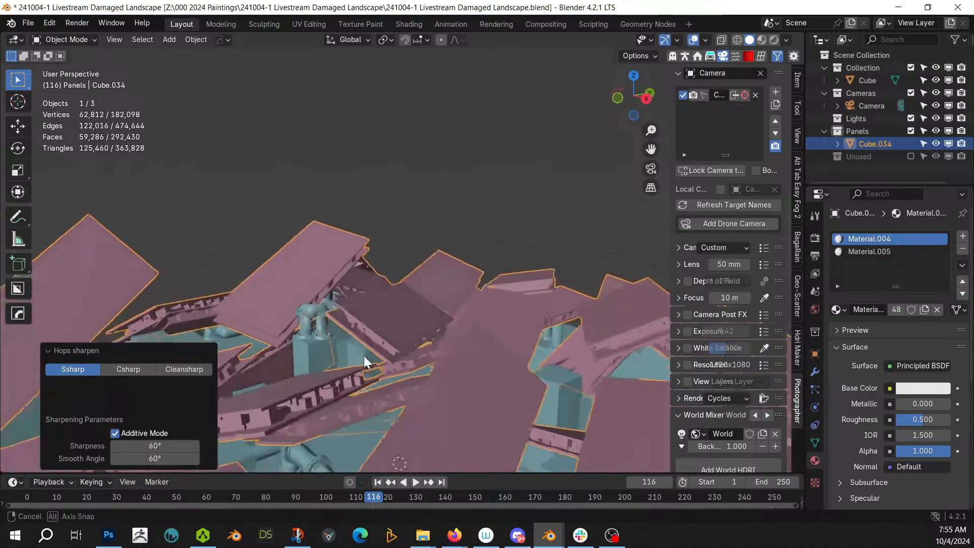
In Edit Mode, select all faces of the joined panels that use Material.005
{"action": "key", "text": "Tab"}
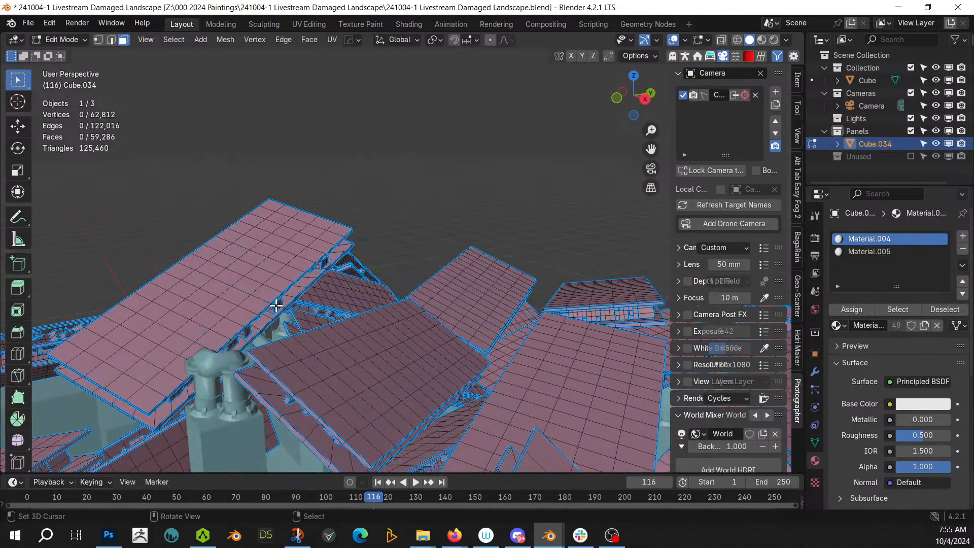
{"action": "left_click", "coordinate": [868, 251]}
{"action": "left_click", "coordinate": [897, 309]}
{"action": "middle_click_drag", "start_coordinate": [654, 299], "coordinate": [471, 296]}
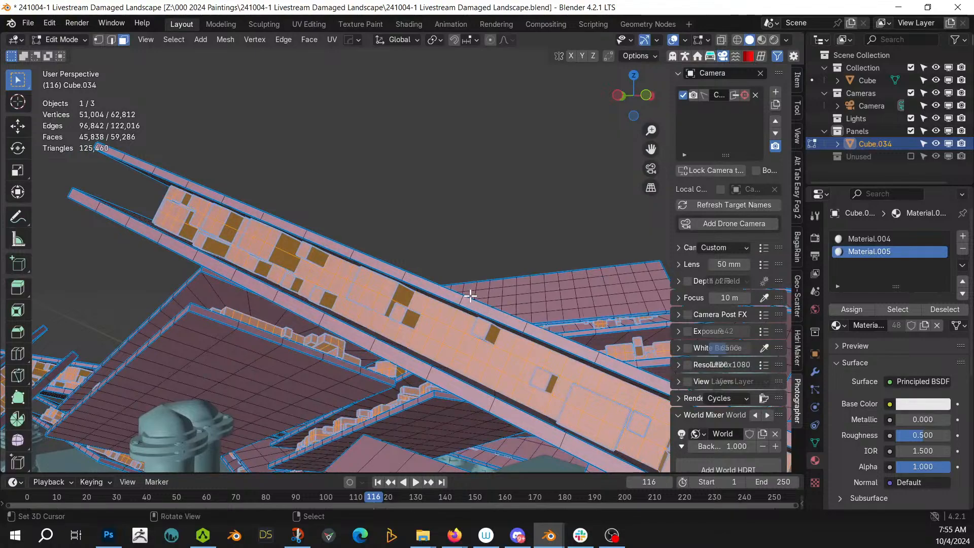
Try Random Flow Plate Insets on the selected Material.005 faces with a maximum depth of 0.5, and undo it
{"action": "key", "text": "shift+q"}
{"action": "mouse_move", "coordinate": [471, 300]}
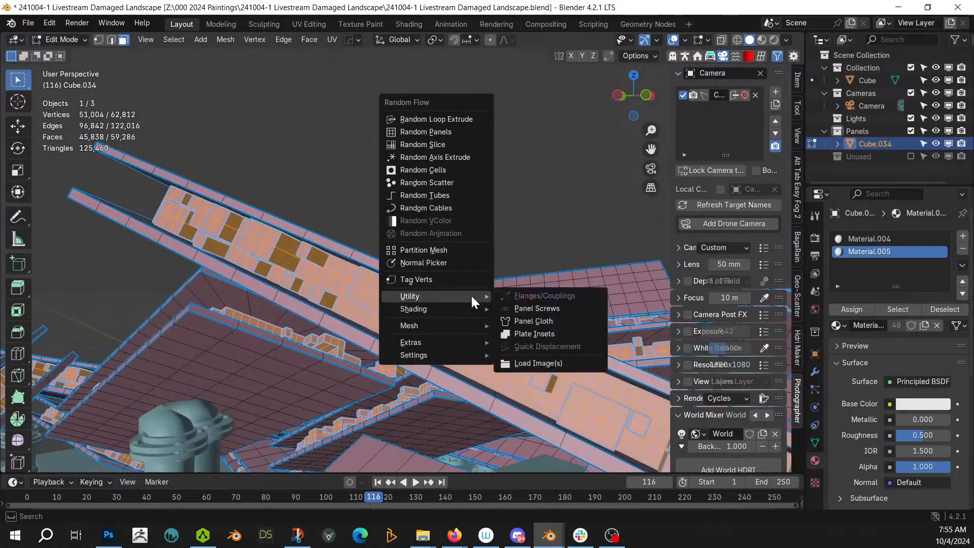
{"action": "left_click", "coordinate": [560, 335]}
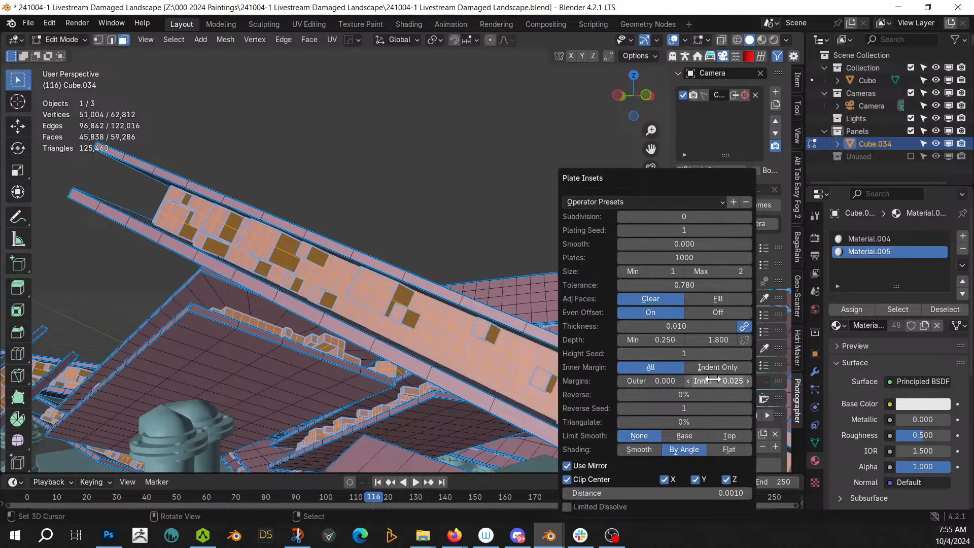
{"action": "left_click", "coordinate": [710, 340]}
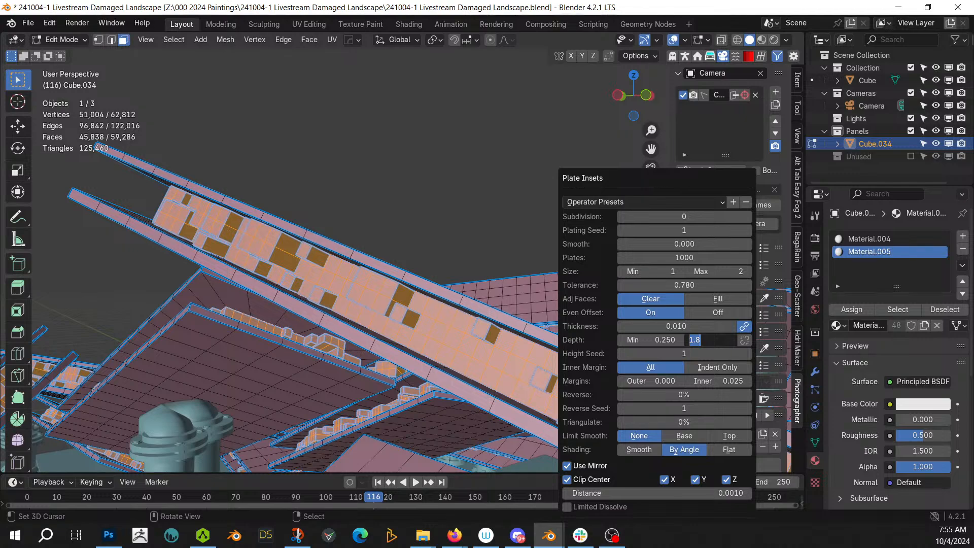
{"action": "type", "text": ".5"}
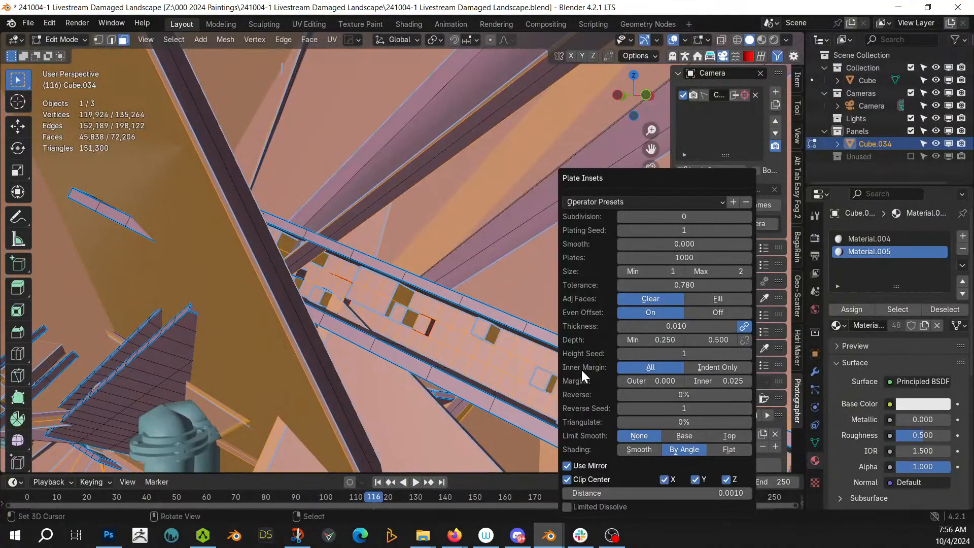
{"action": "key", "text": "ctrl+z"}
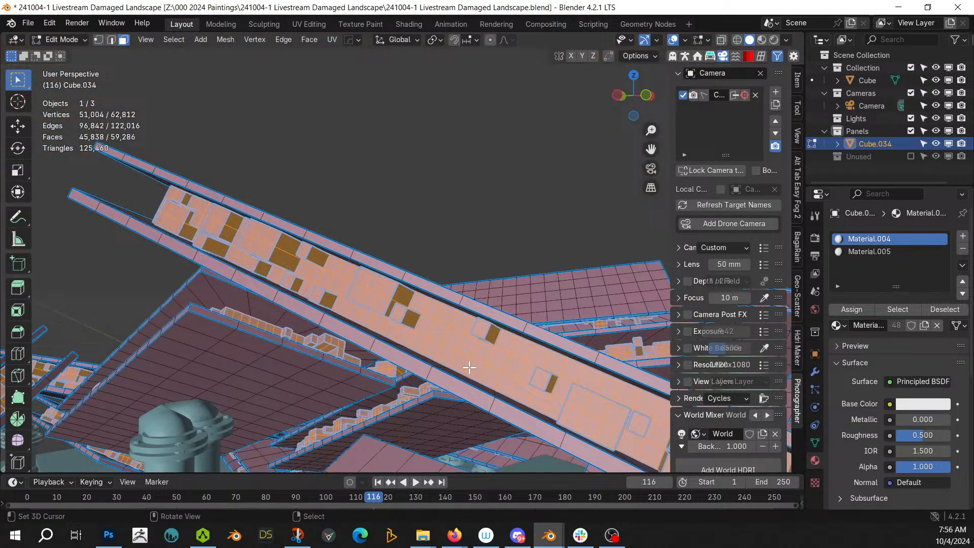
Try Random Loop Extrude on the selected faces with the first loop's maximum inset depth at 1 and its subdivision at 2
{"action": "key", "text": "shift+q"}
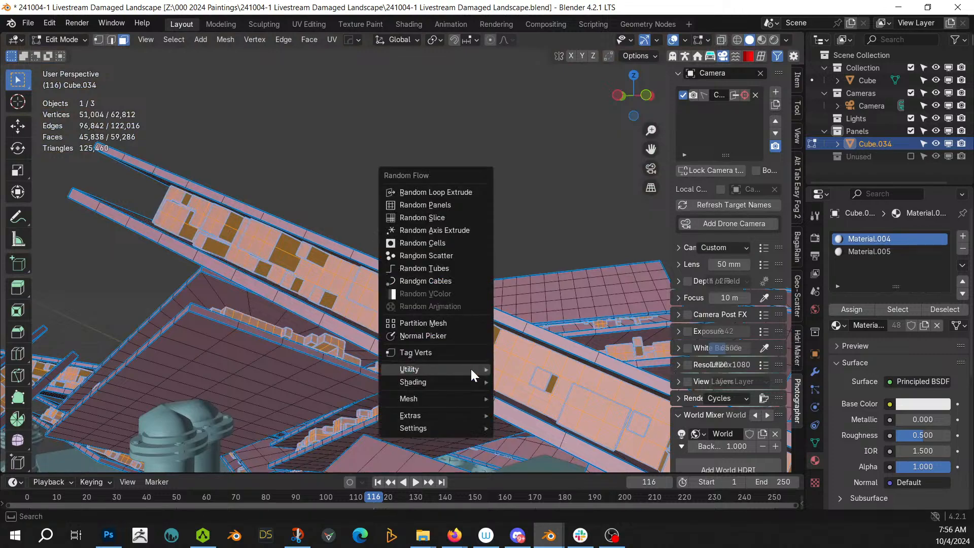
{"action": "left_click", "coordinate": [461, 194]}
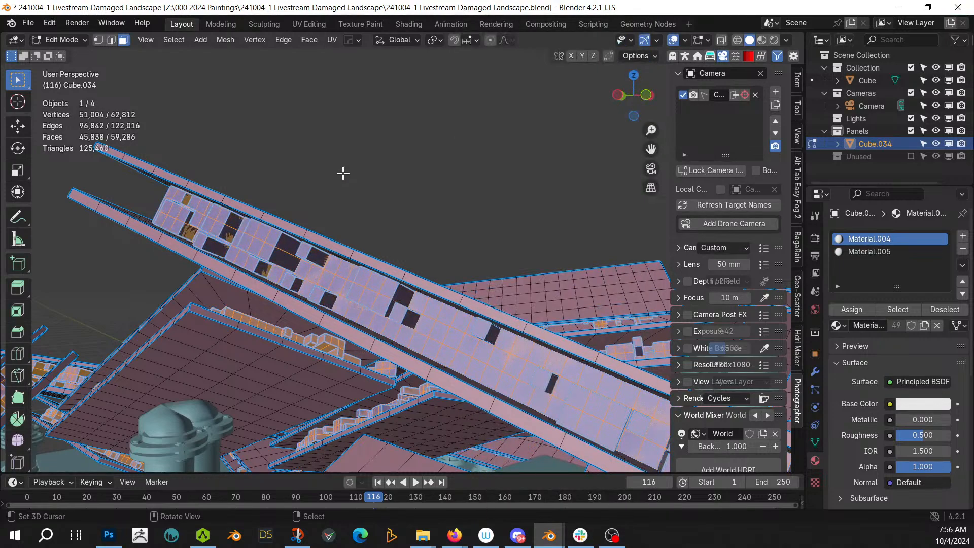
{"action": "key", "text": "F9"}
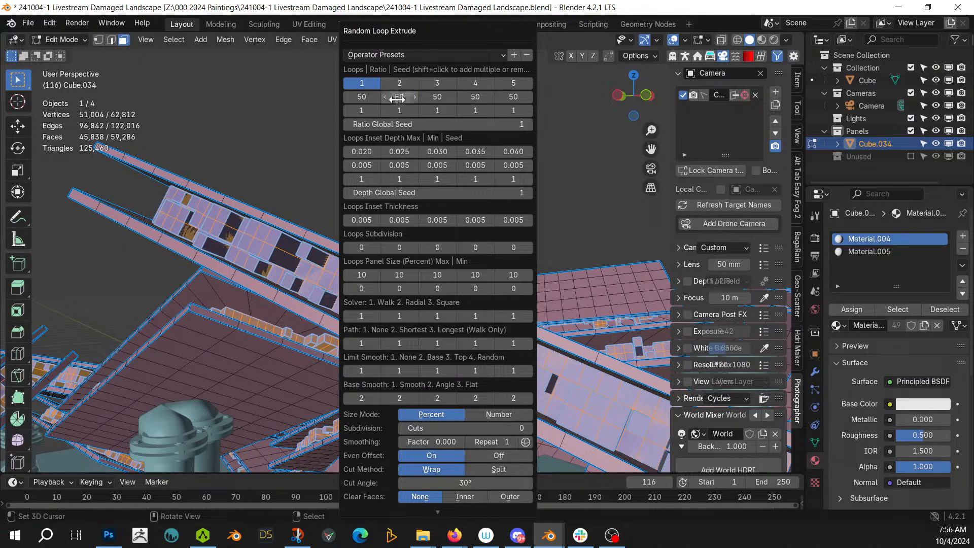
{"action": "left_click", "coordinate": [361, 151]}
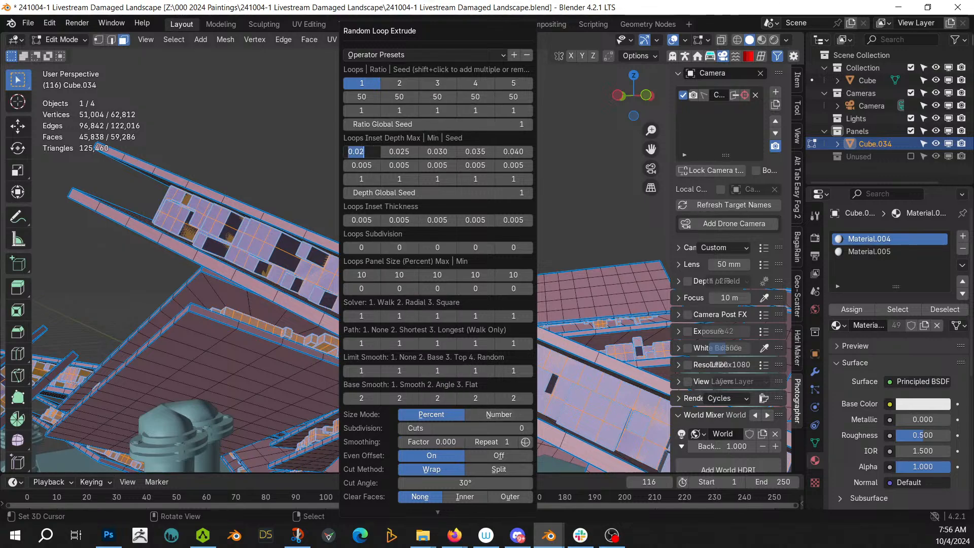
{"action": "type", "text": "1"}
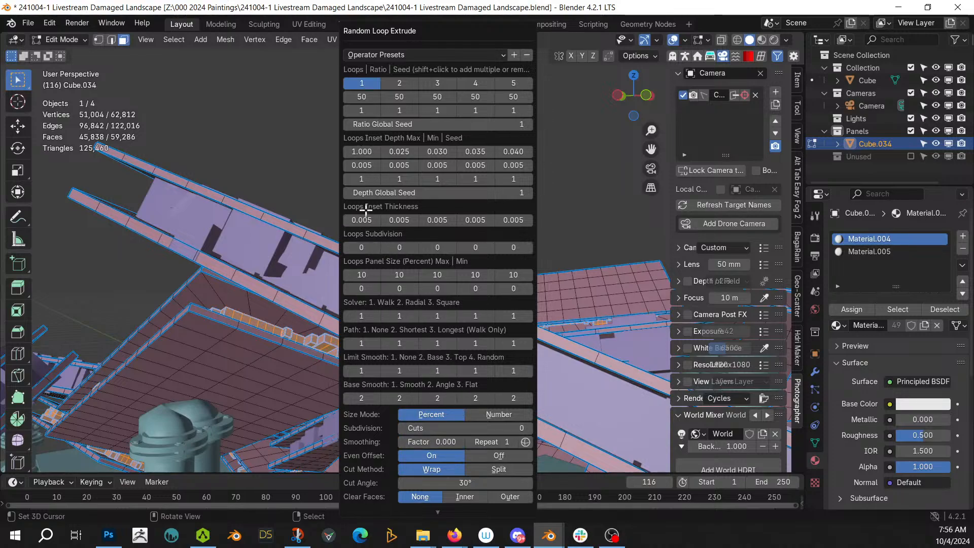
{"action": "left_click", "coordinate": [363, 248]}
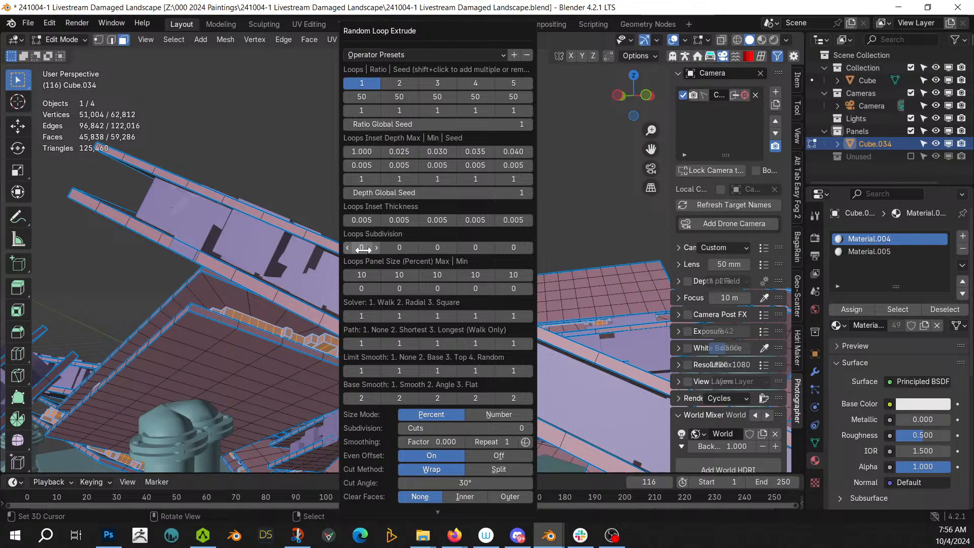
{"action": "type", "text": "2"}
{"action": "key", "text": "Return"}
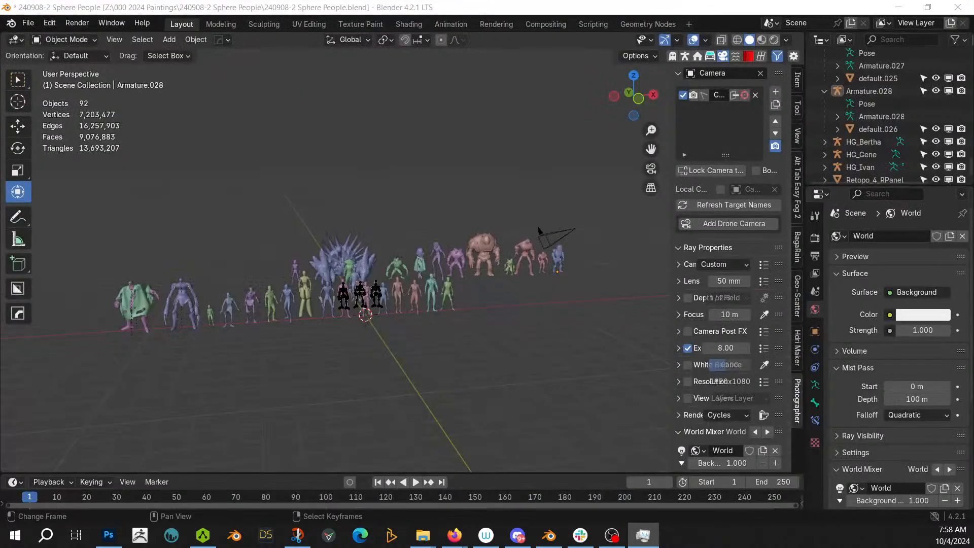
Open the recent file 241004-1 Livestream Damaged Landscape in a second Blender window
{"action": "right_click", "coordinate": [549, 535]}
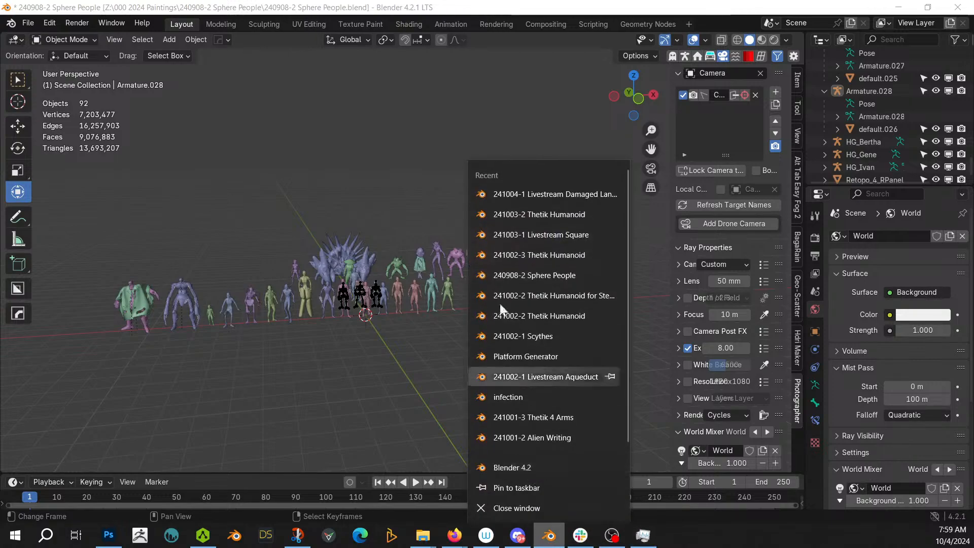
{"action": "left_click", "coordinate": [537, 194]}
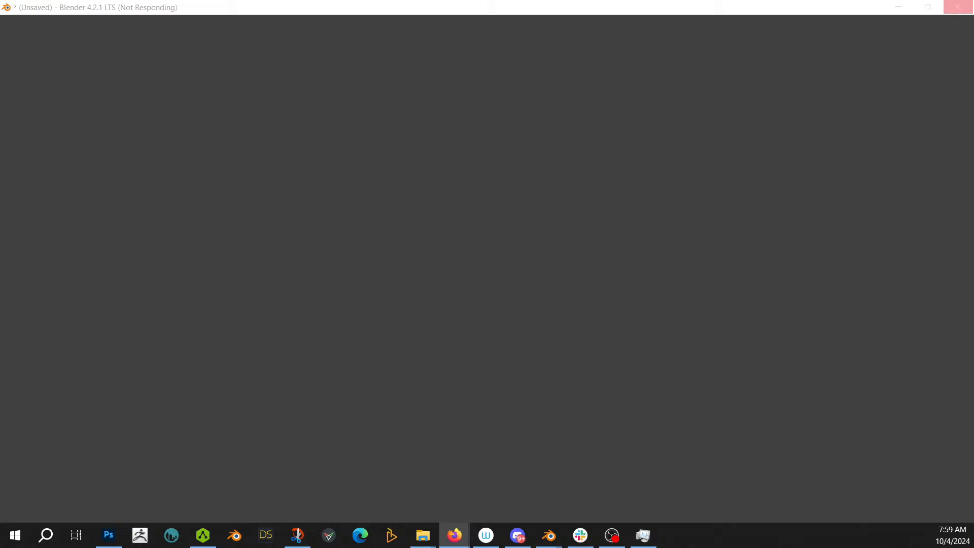
{"action": "left_click", "coordinate": [523, 323]}
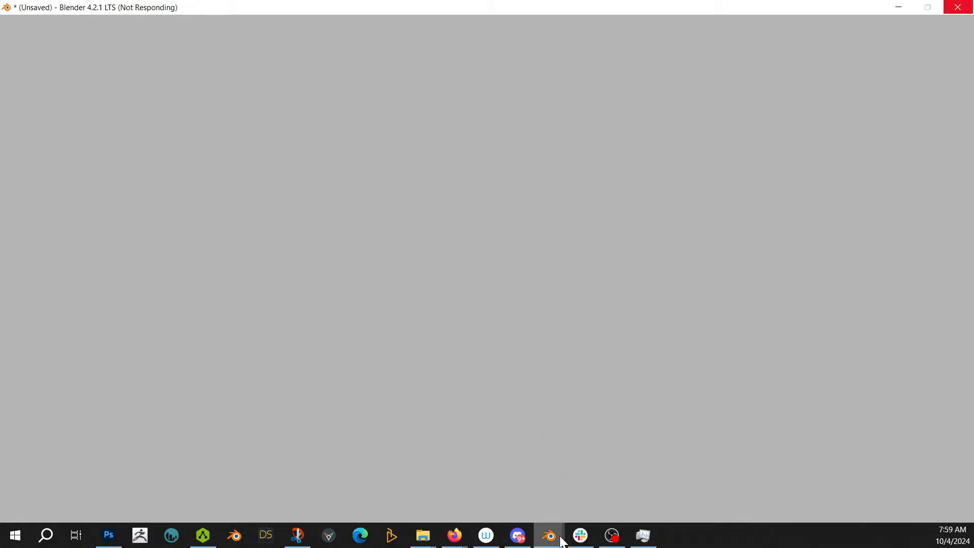
{"action": "mouse_move", "coordinate": [550, 533]}
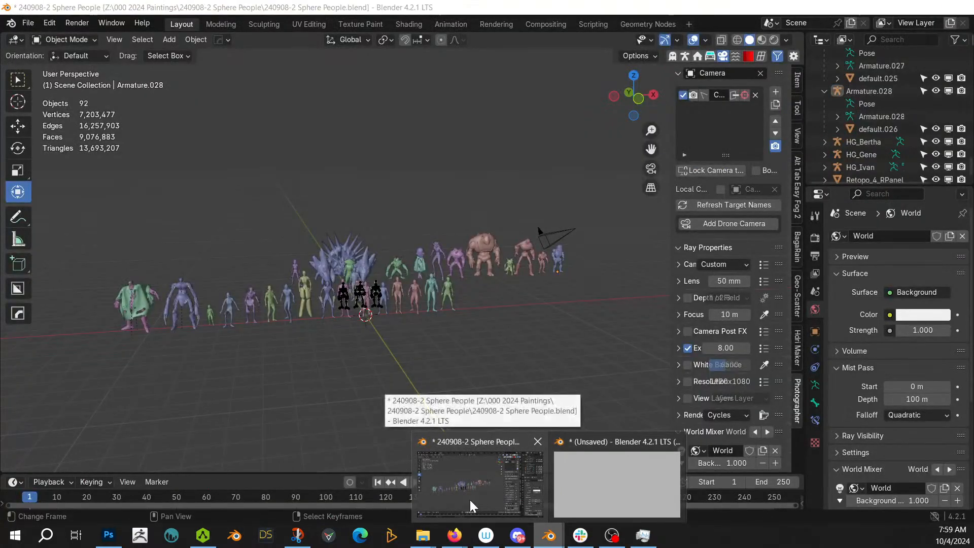
{"action": "left_click", "coordinate": [470, 500]}
{"action": "middle_click_drag", "start_coordinate": [413, 297], "coordinate": [446, 325]}
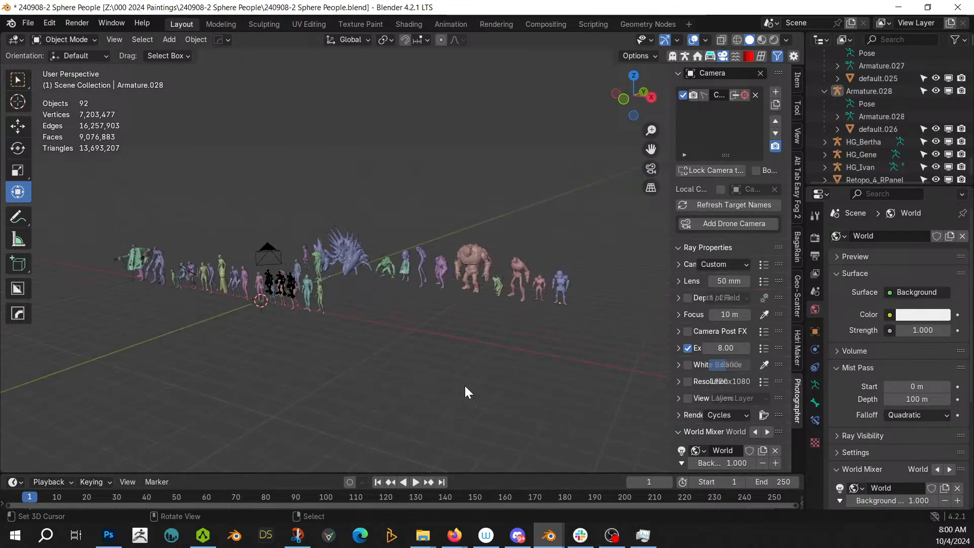
{"action": "mouse_move", "coordinate": [549, 535]}
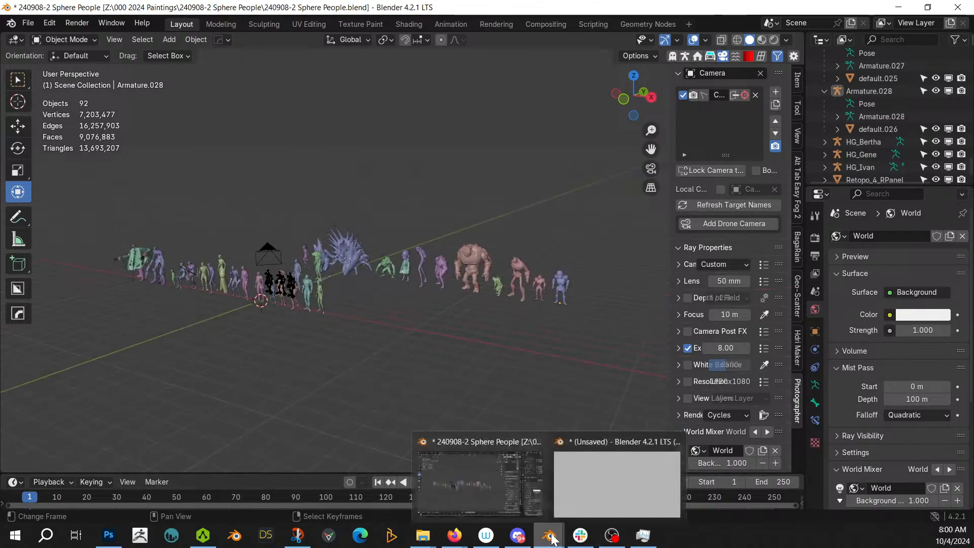
{"action": "mouse_move", "coordinate": [591, 500]}
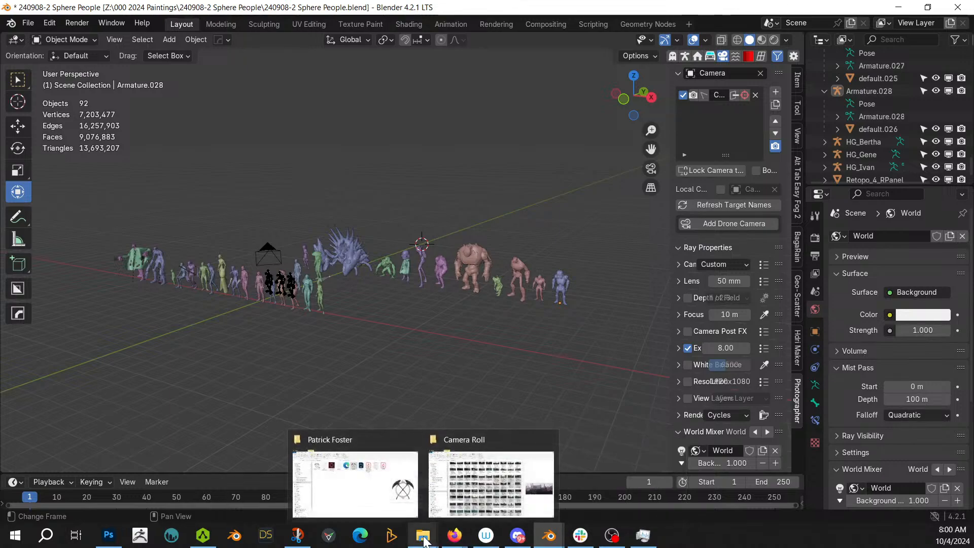
{"action": "left_click", "coordinate": [476, 485]}
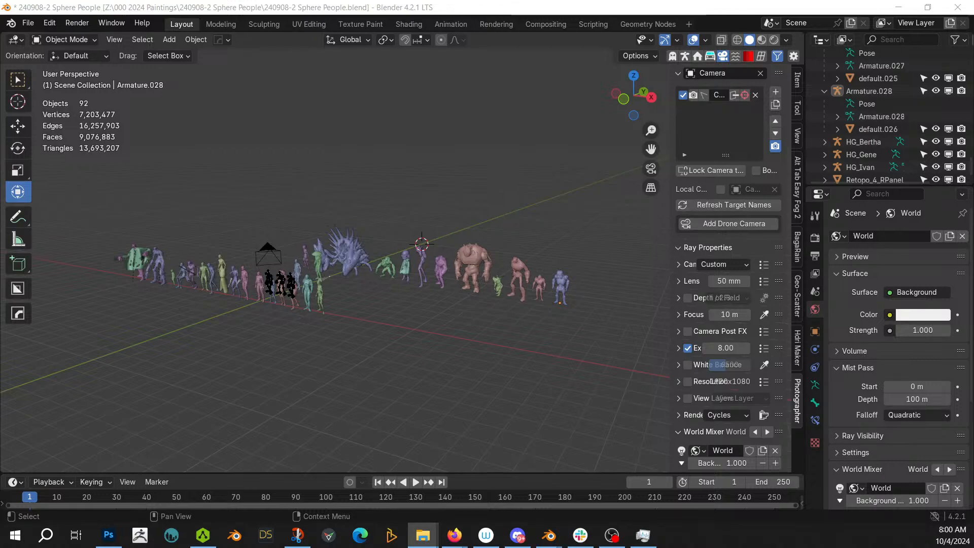
{"action": "mouse_move", "coordinate": [557, 539]}
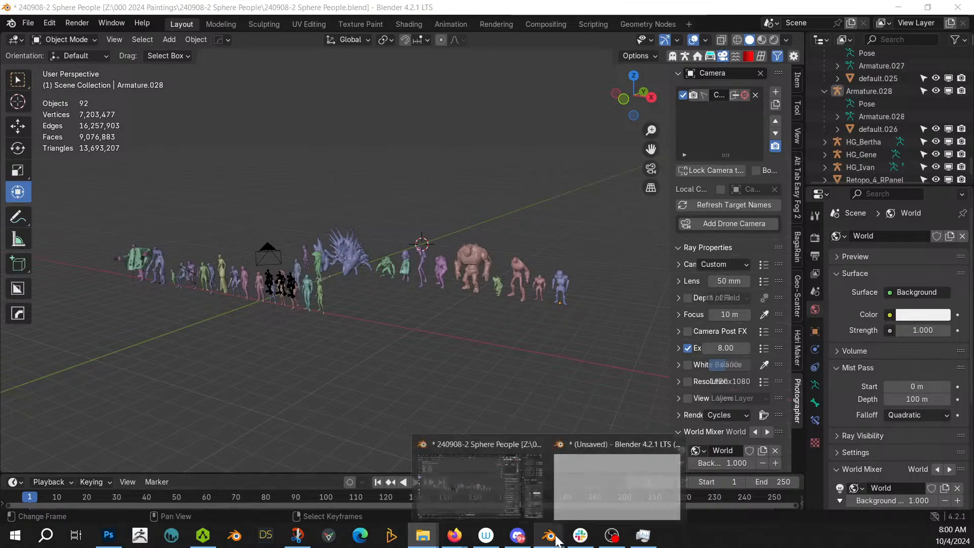
Switch to the Damaged Landscape window and join all objects of the Panels collection into the beige panel Cube.040
{"action": "left_click", "coordinate": [591, 489]}
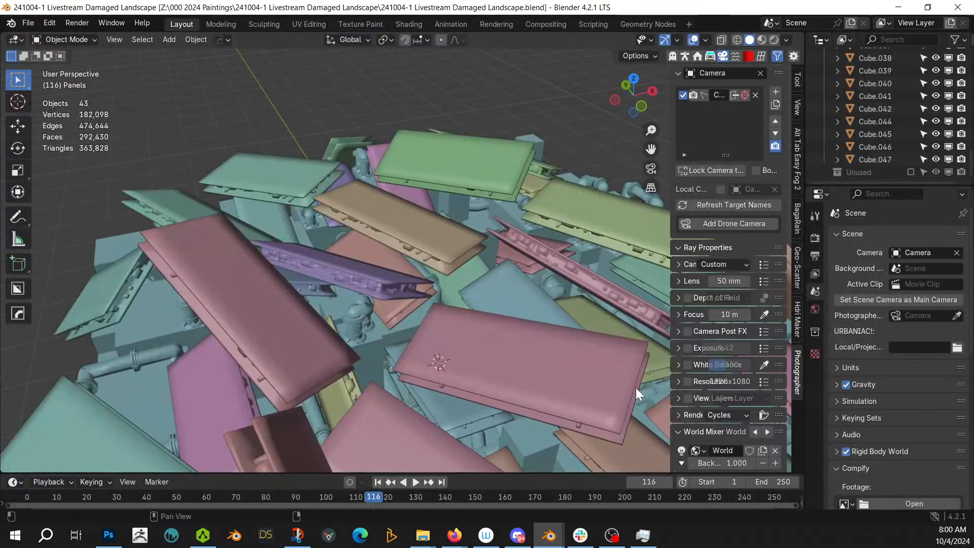
{"action": "middle_click_drag", "start_coordinate": [428, 346], "coordinate": [559, 342]}
{"action": "scroll", "coordinate": [504, 315], "scroll_direction": "down", "scroll_amount": 4}
{"action": "middle_click_drag", "start_coordinate": [504, 314], "coordinate": [385, 310]}
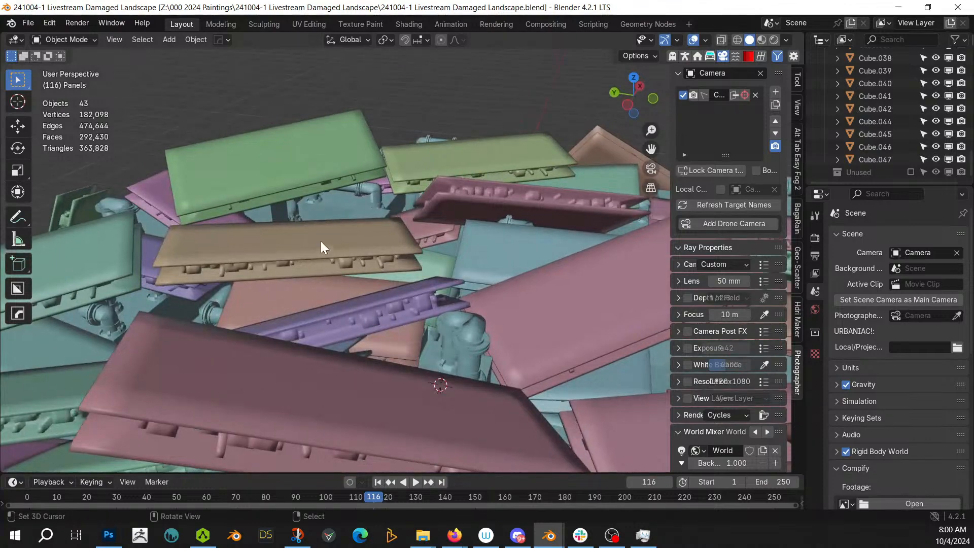
{"action": "left_click", "coordinate": [321, 242]}
{"action": "scroll", "coordinate": [932, 114], "scroll_direction": "up", "scroll_amount": 3}
{"action": "scroll", "coordinate": [930, 114], "scroll_direction": "up", "scroll_amount": 10}
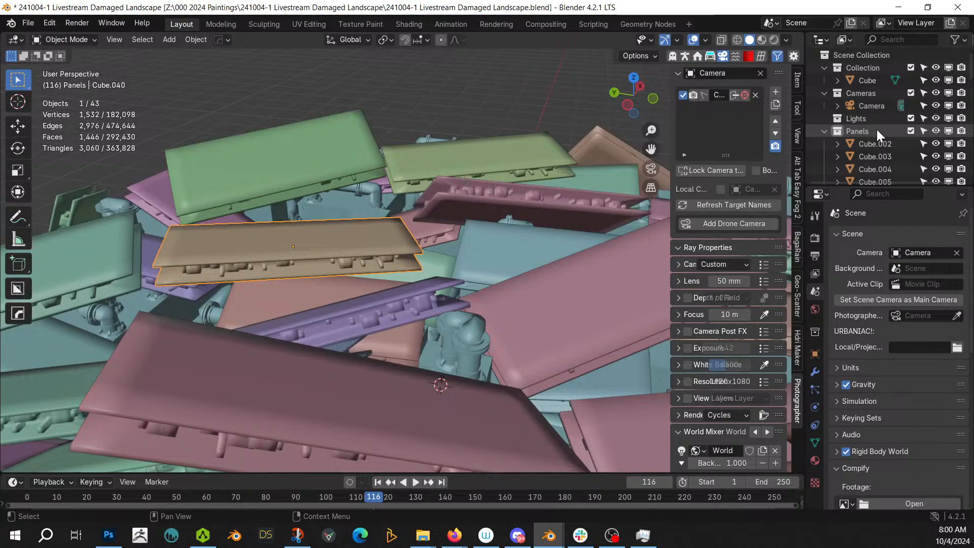
{"action": "right_click", "coordinate": [875, 128]}
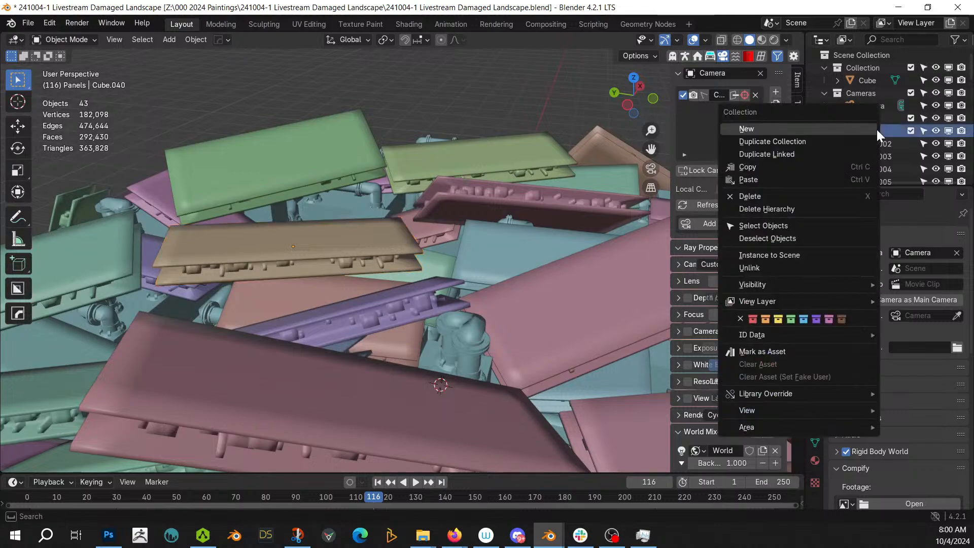
{"action": "left_click", "coordinate": [795, 224]}
{"action": "key", "text": "ctrl+j"}
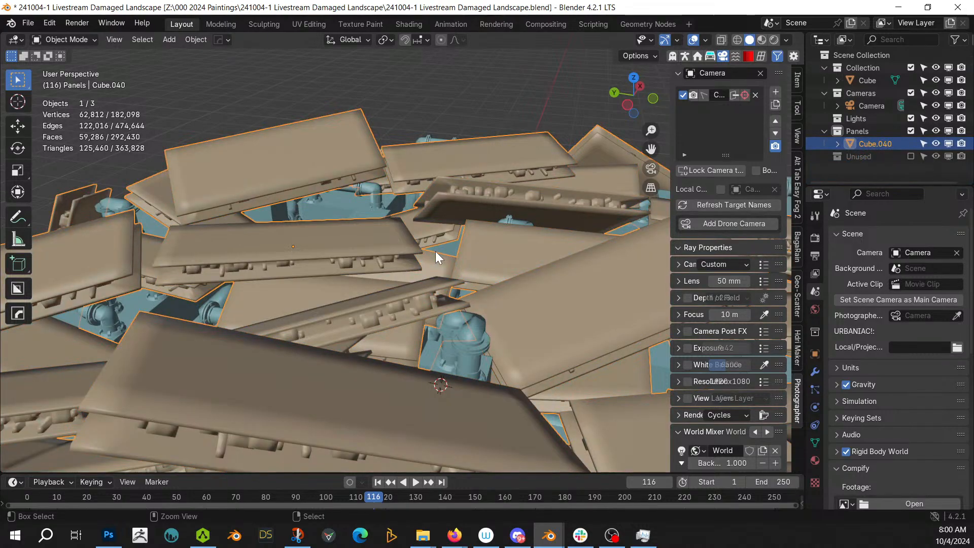
Apply HOps Sharpen to the joined panels object
{"action": "middle_click_drag", "start_coordinate": [414, 253], "coordinate": [583, 197]}
{"action": "scroll", "coordinate": [574, 209], "scroll_direction": "up", "scroll_amount": 2}
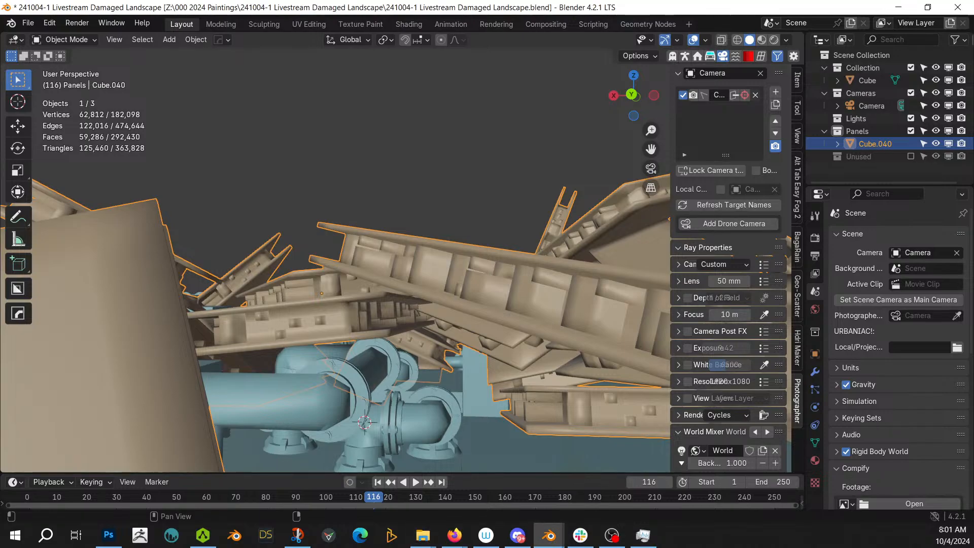
{"action": "scroll", "coordinate": [341, 322], "scroll_direction": "down", "scroll_amount": 3}
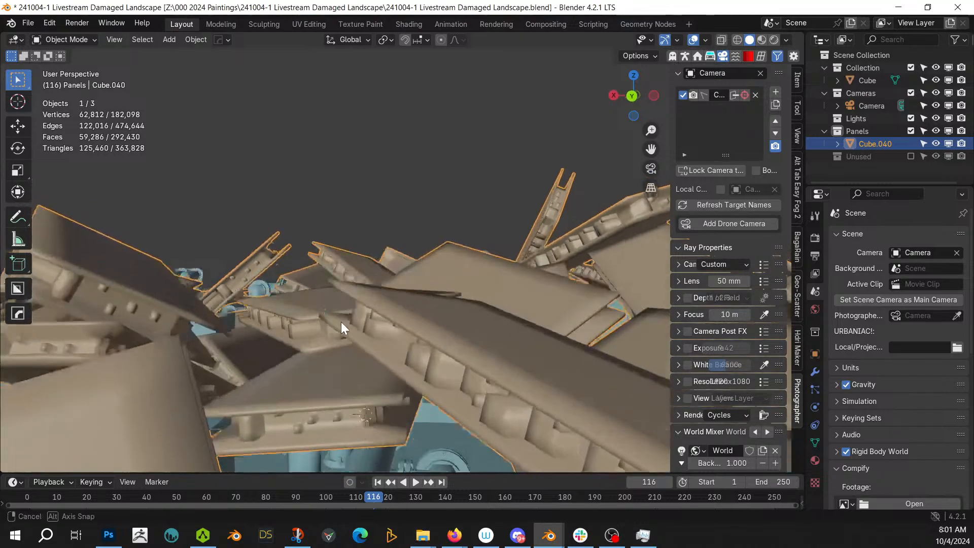
{"action": "middle_click_drag", "start_coordinate": [340, 322], "coordinate": [357, 318]}
{"action": "key", "text": "q"}
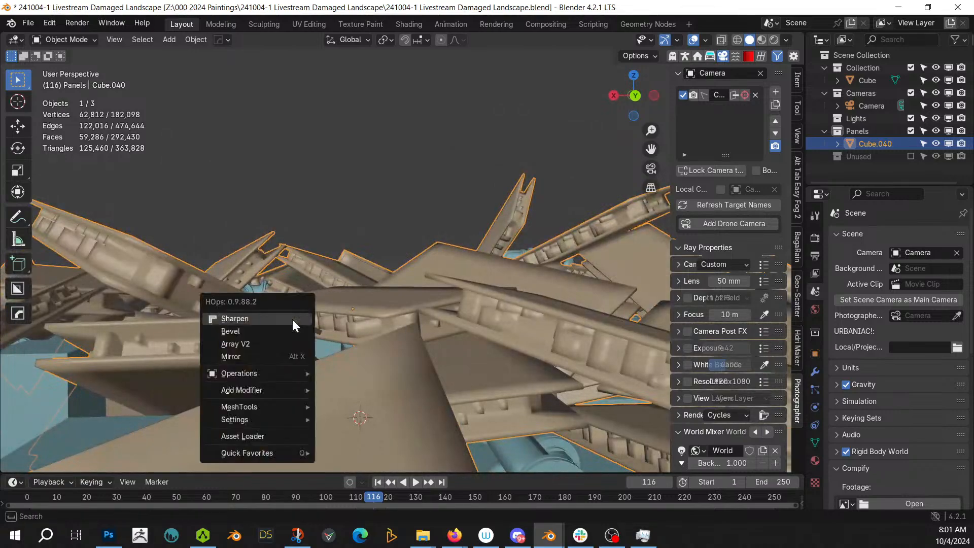
{"action": "left_click", "coordinate": [292, 317]}
{"action": "middle_click_drag", "start_coordinate": [292, 319], "coordinate": [267, 327]}
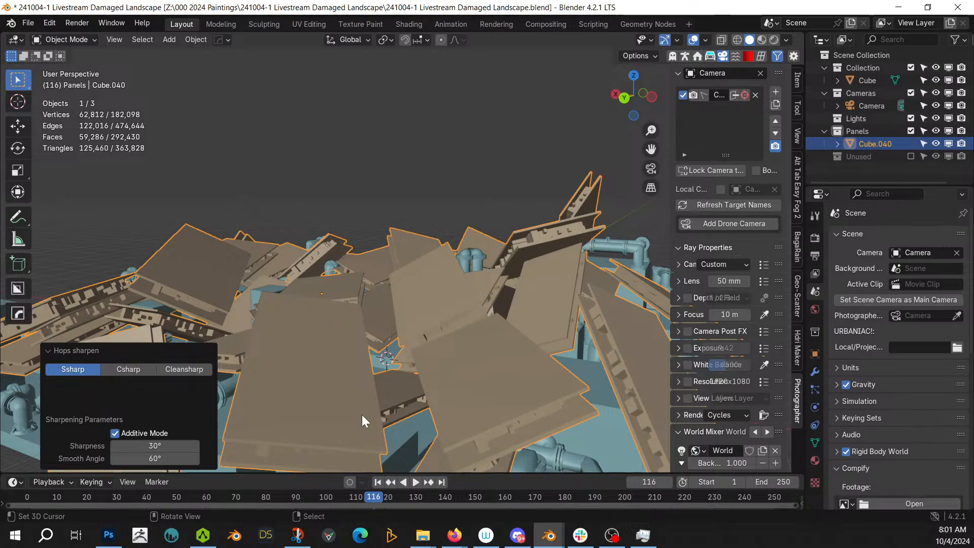
{"action": "middle_click_drag", "start_coordinate": [133, 243], "coordinate": [505, 302]}
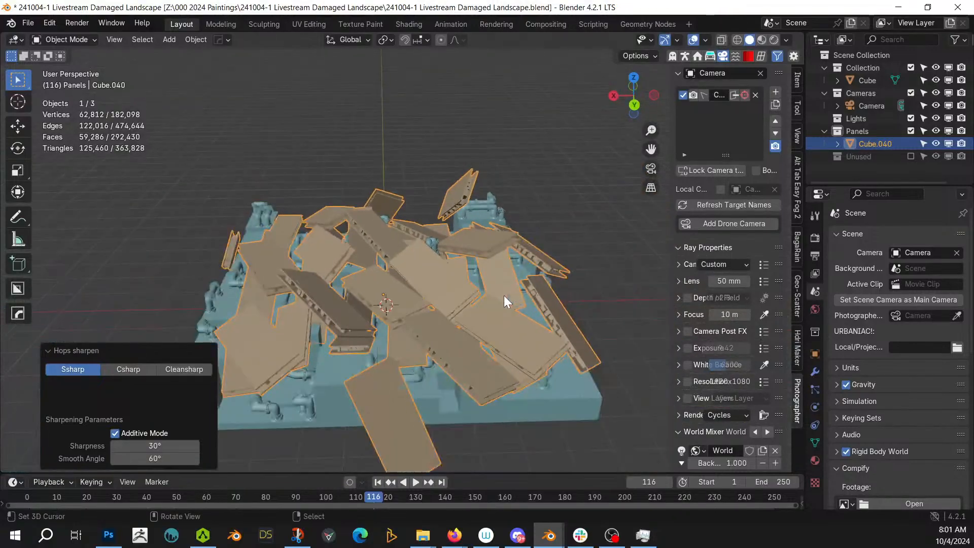
Select the pipe-covered base object under the panels and isolate it in Local View
{"action": "left_click", "coordinate": [329, 367]}
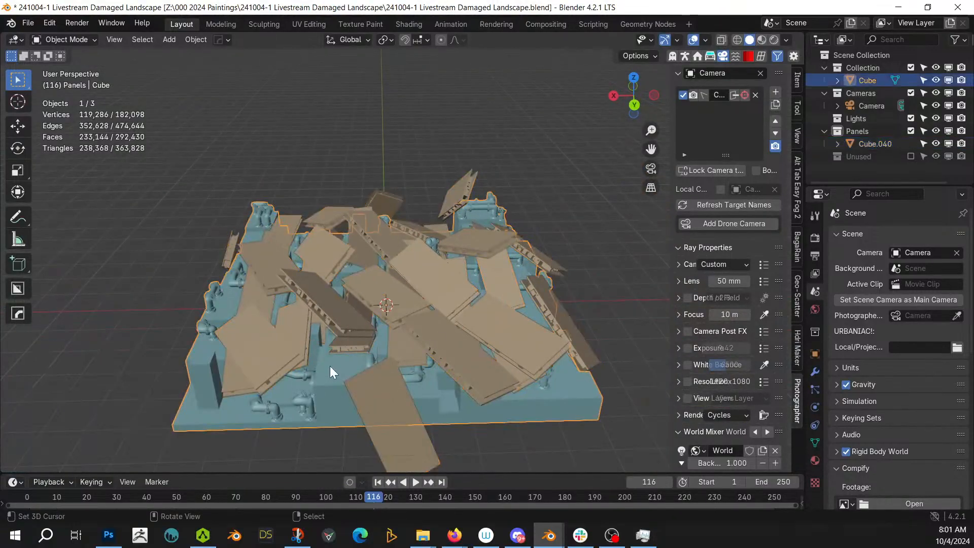
{"action": "left_click", "coordinate": [814, 425]}
{"action": "left_click", "coordinate": [812, 404]}
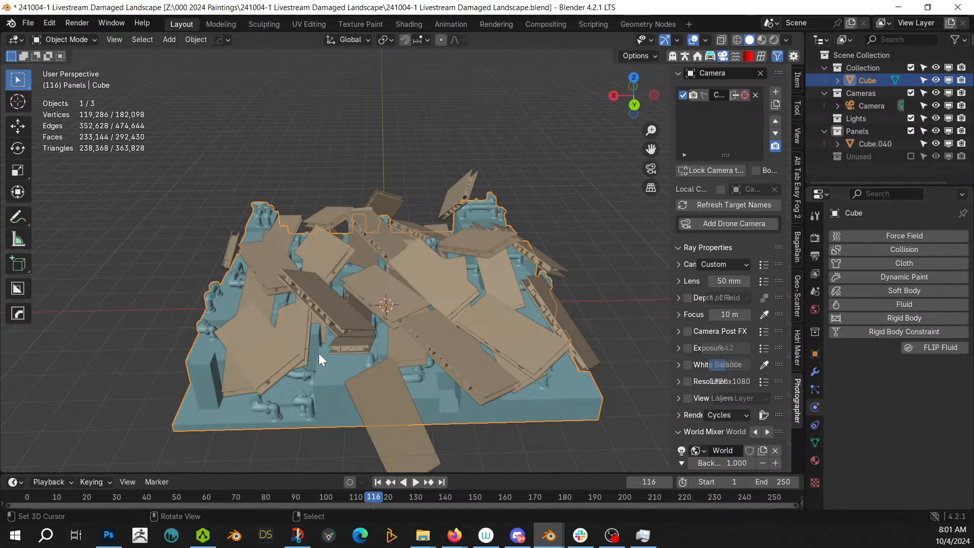
{"action": "middle_click_drag", "start_coordinate": [318, 353], "coordinate": [369, 333]}
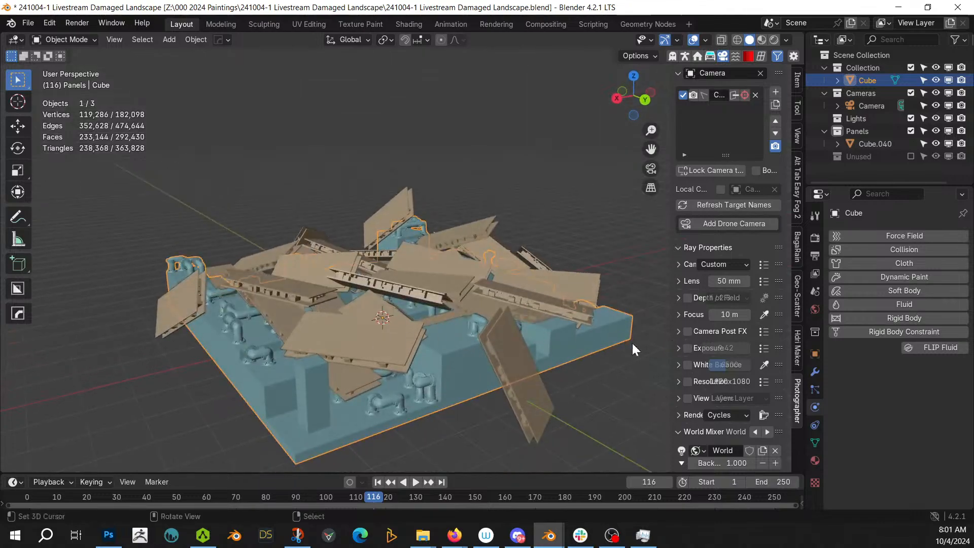
{"action": "left_click", "coordinate": [558, 288]}
{"action": "left_click", "coordinate": [386, 371]}
{"action": "scroll", "coordinate": [386, 374], "scroll_direction": "up", "scroll_amount": 5}
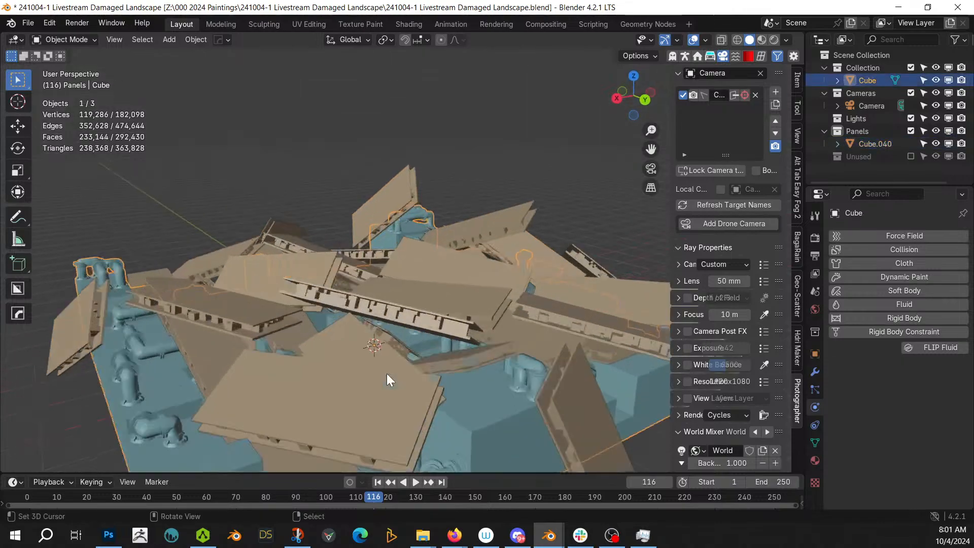
{"action": "middle_click_drag", "start_coordinate": [406, 378], "coordinate": [473, 348]}
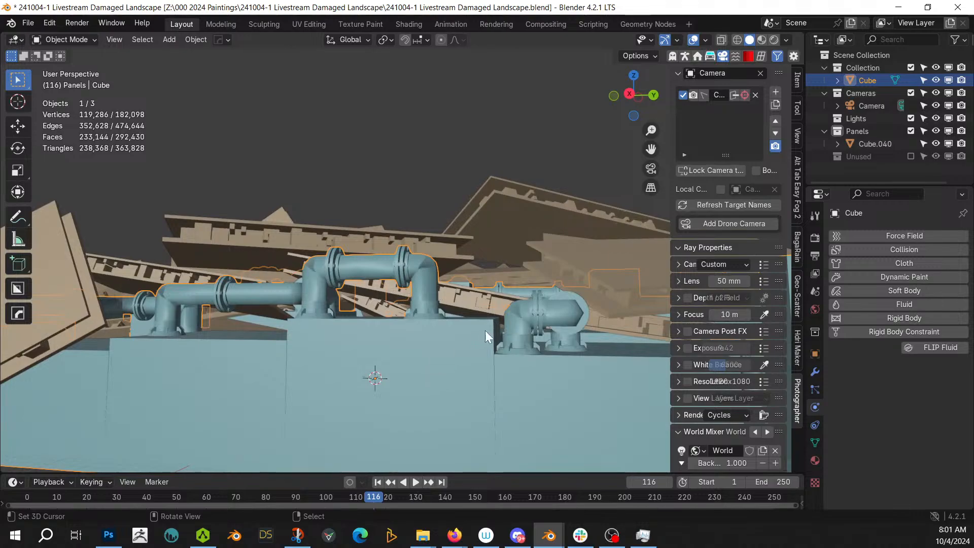
{"action": "middle_click_drag", "start_coordinate": [477, 248], "coordinate": [531, 379]}
{"action": "scroll", "coordinate": [422, 287], "scroll_direction": "down", "scroll_amount": 3}
{"action": "key", "text": "KP_Divide"}
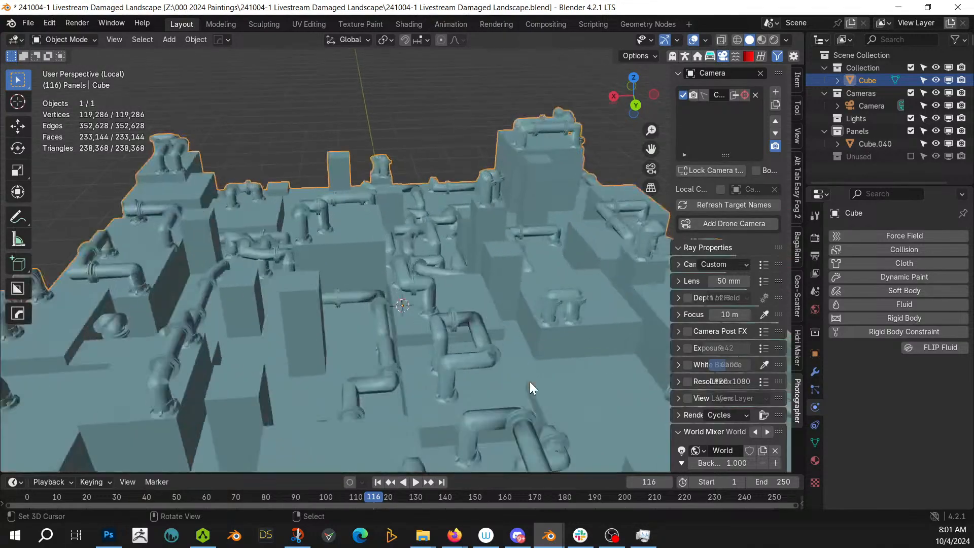
In Edit Mode, select all faces of the base that use Material.003, and return to Object Mode
{"action": "key", "text": "Tab"}
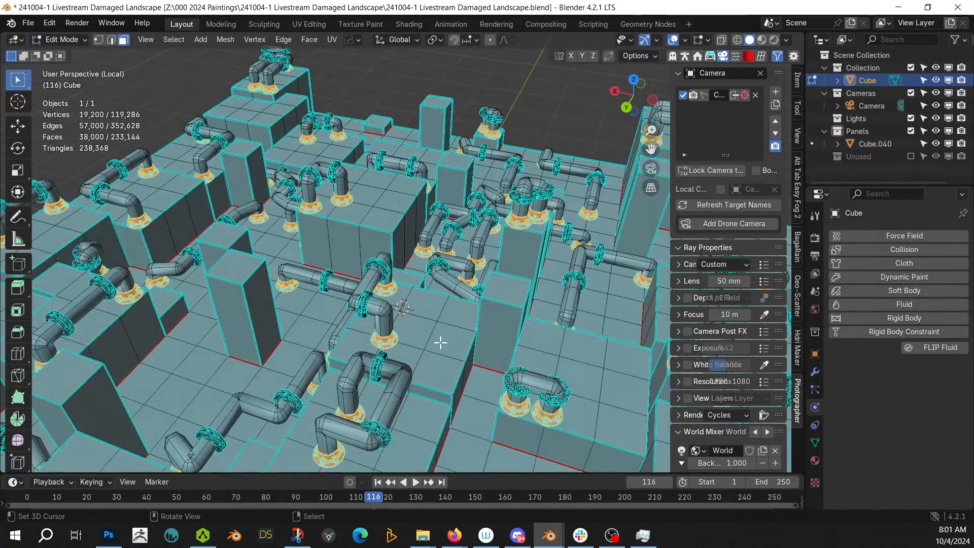
{"action": "left_click", "coordinate": [440, 342]}
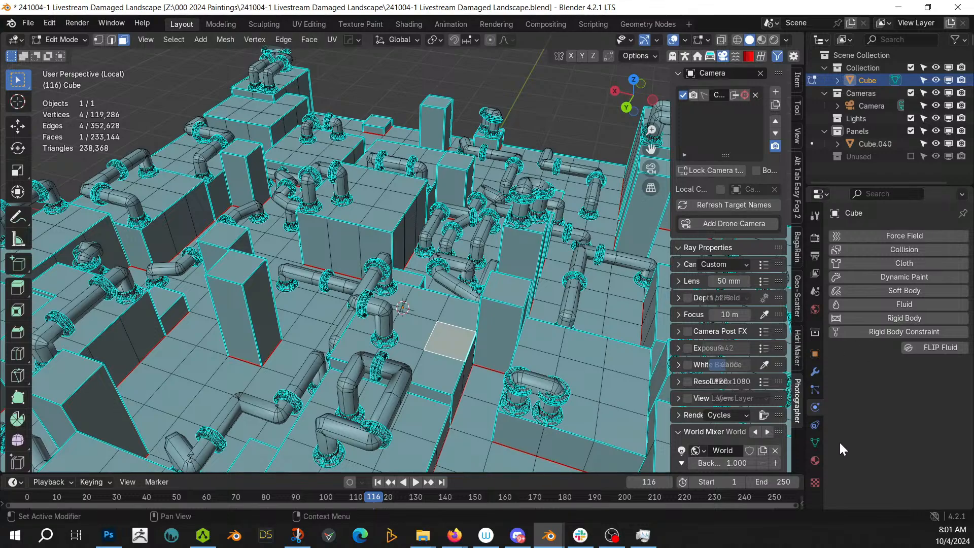
{"action": "left_click", "coordinate": [814, 459]}
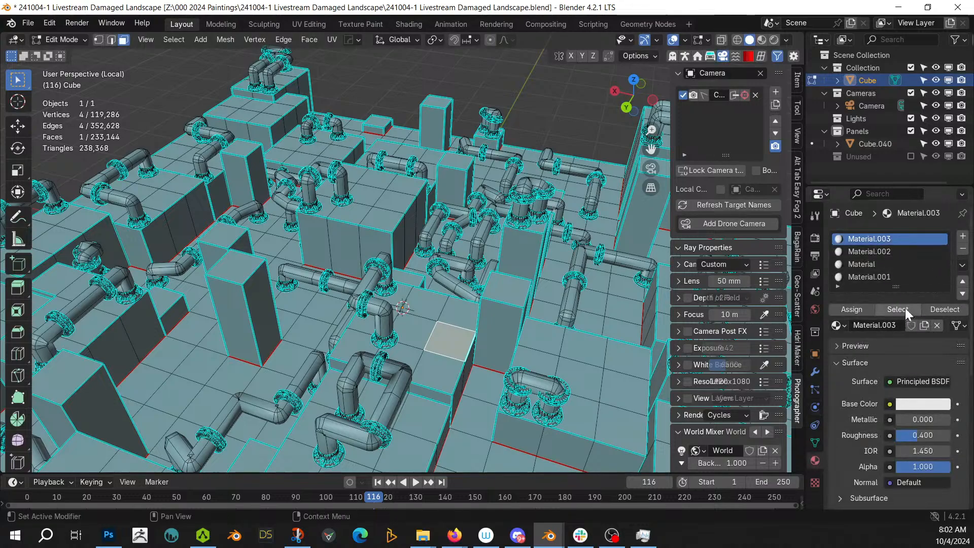
{"action": "left_click", "coordinate": [897, 309]}
{"action": "middle_click_drag", "start_coordinate": [396, 308], "coordinate": [344, 266]}
{"action": "key", "text": "Tab"}
Run Random Cells on the selected faces of the base with a pool size of 0.2%
{"action": "key", "text": "shift+alt+r"}
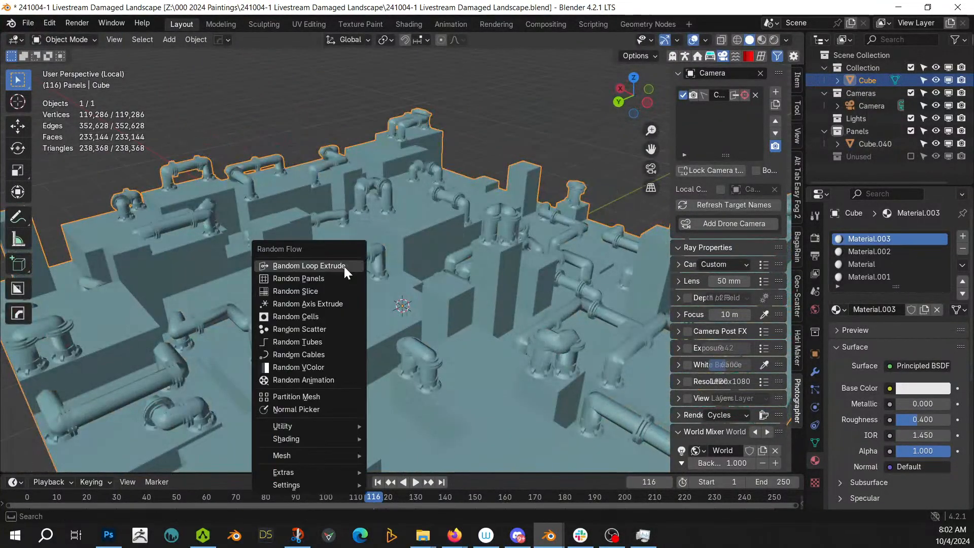
{"action": "left_click", "coordinate": [314, 318]}
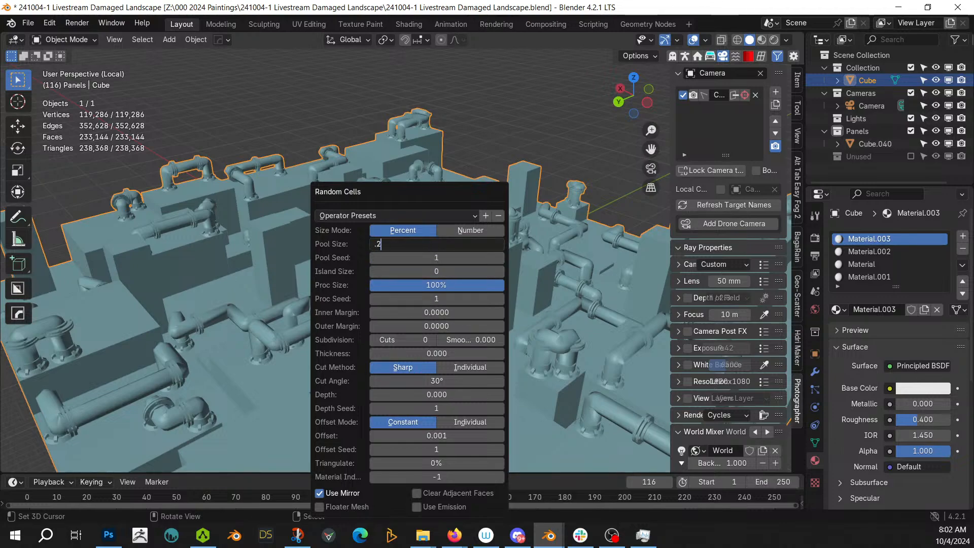
{"action": "left_click", "coordinate": [437, 249]}
{"action": "type", "text": ".25"}
{"action": "key", "text": "Return"}
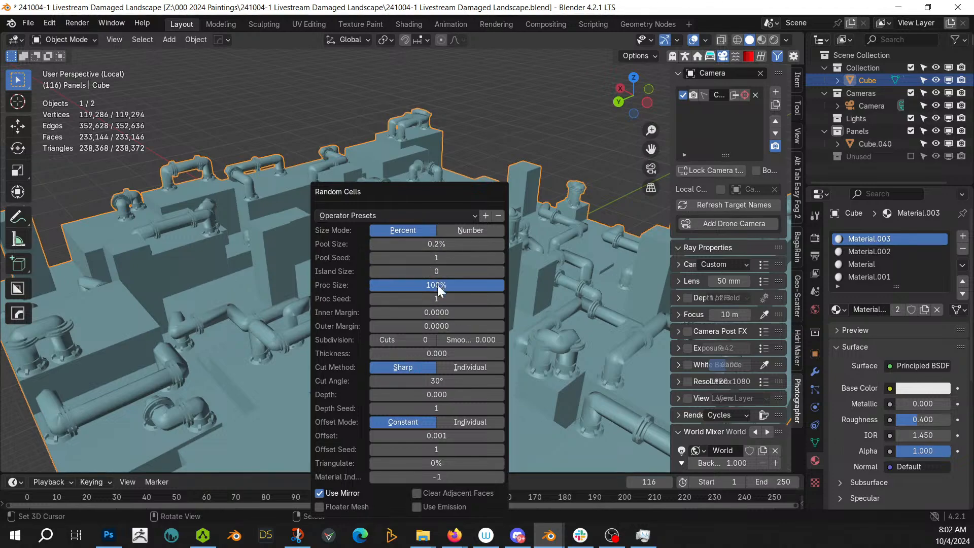
Set the Random Cells subdivision cuts to 3, raise them one at a time to above 8, and accept the operation
{"action": "left_click", "coordinate": [436, 339]}
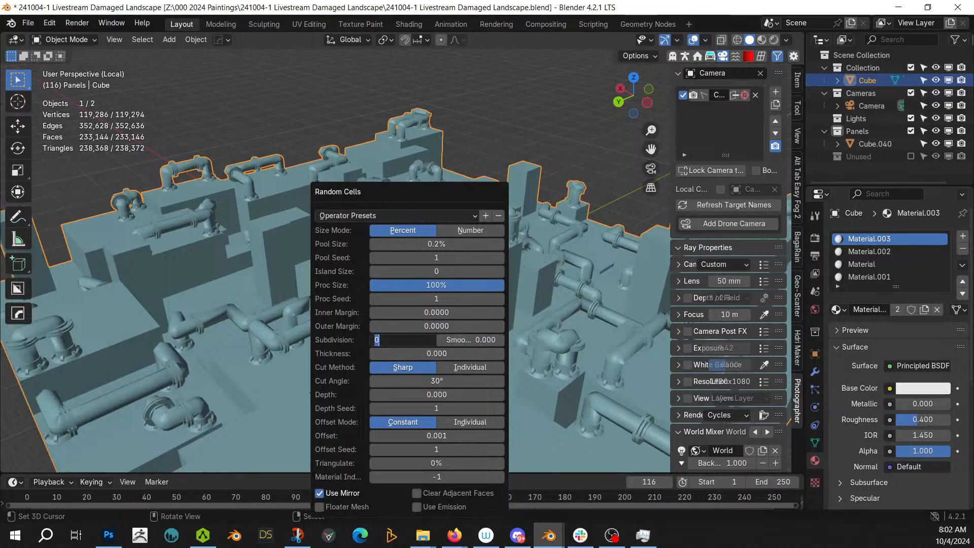
{"action": "type", "text": "3"}
{"action": "key", "text": "Return"}
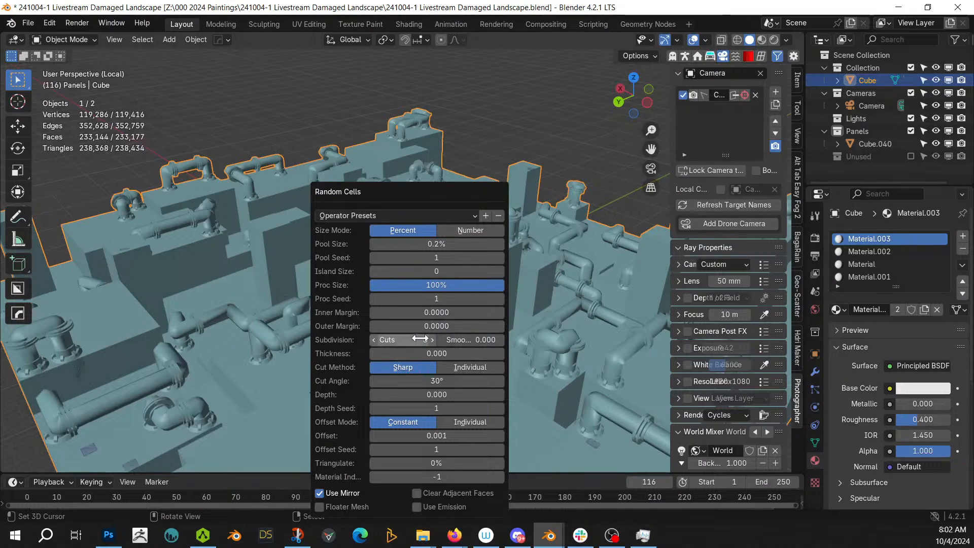
{"action": "left_click", "coordinate": [432, 340]}
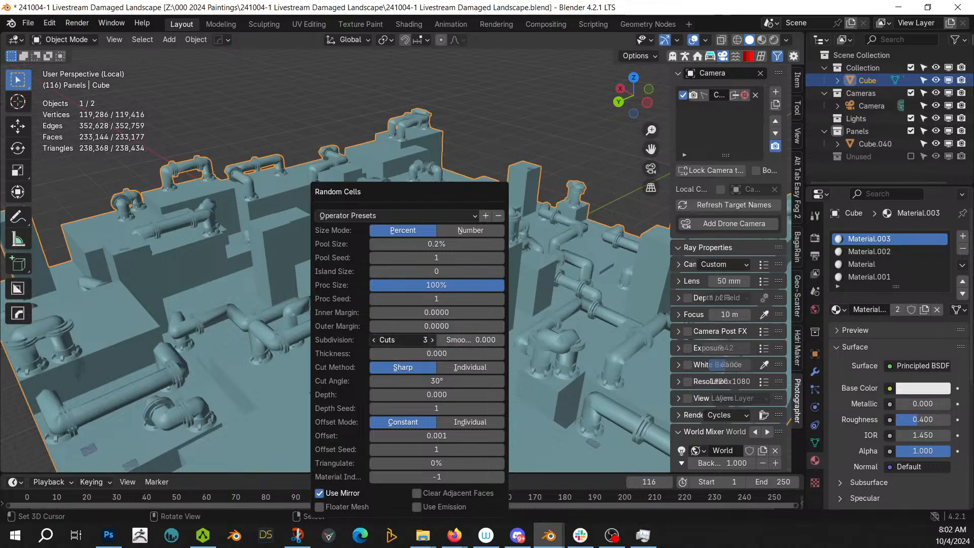
{"action": "left_click", "coordinate": [432, 339]}
{"action": "left_click", "coordinate": [432, 340]}
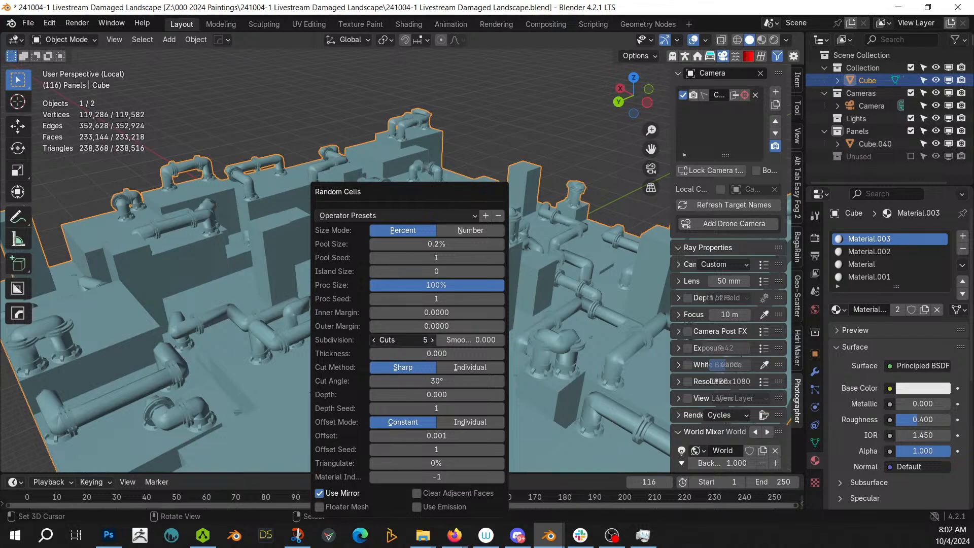
{"action": "left_click", "coordinate": [432, 340]}
{"action": "left_click", "coordinate": [433, 339]}
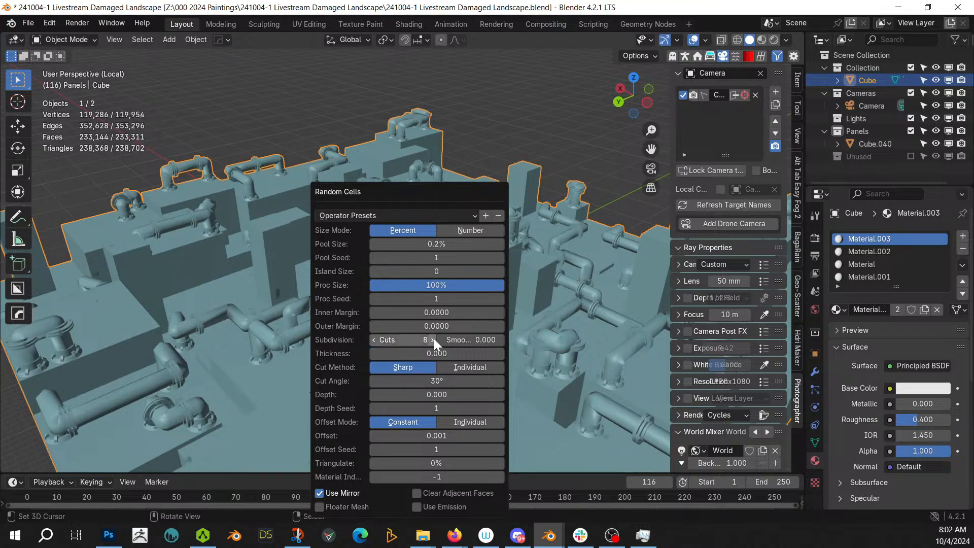
{"action": "left_click", "coordinate": [433, 339]}
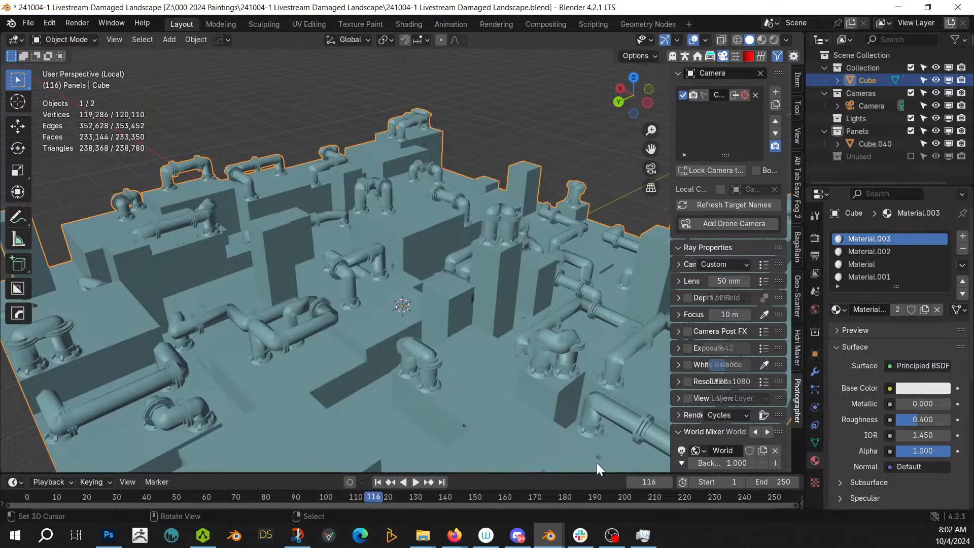
Select the new cells object and give it the sy_yellow_5_emmisive material from the KIT OPS KO-Emissive pack
{"action": "left_click", "coordinate": [598, 458]}
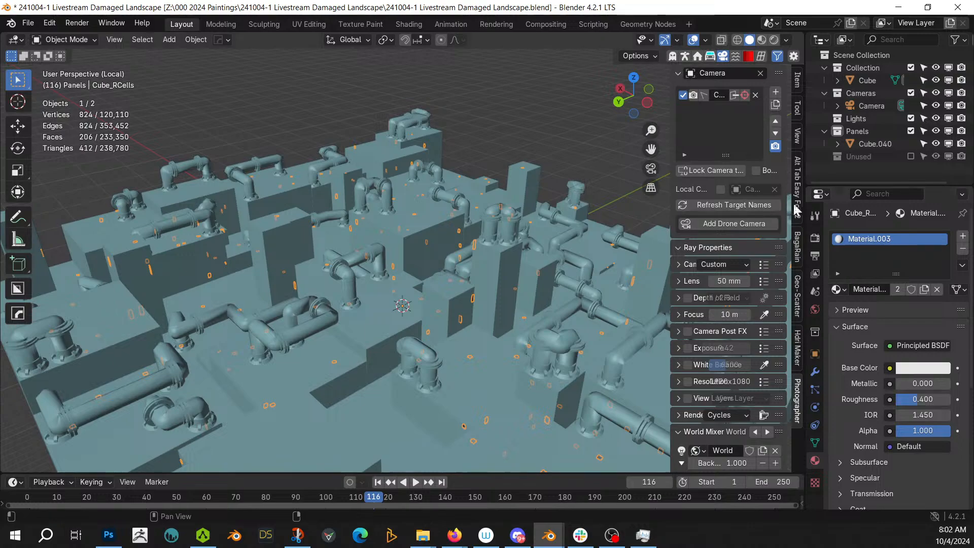
{"action": "left_click", "coordinate": [752, 55]}
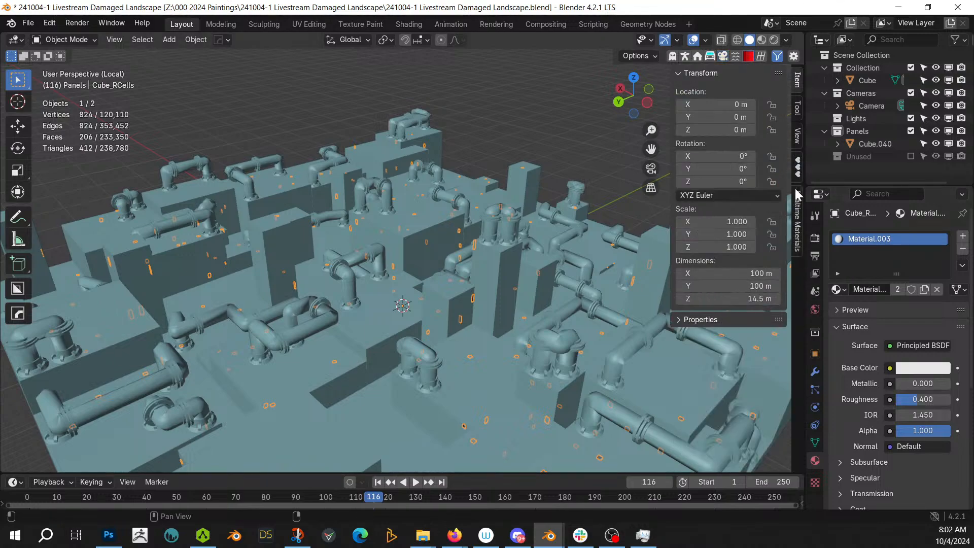
{"action": "left_click", "coordinate": [797, 167]}
{"action": "left_click", "coordinate": [720, 321]}
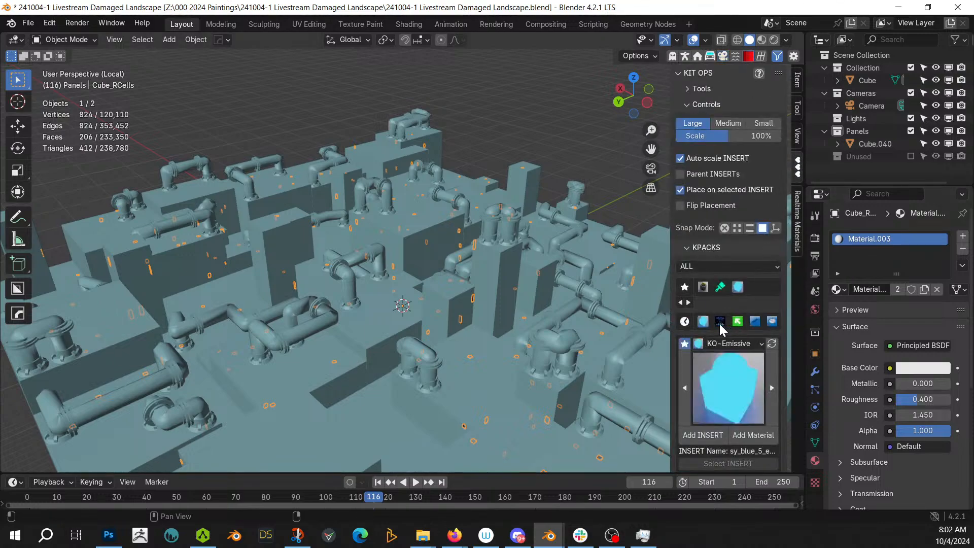
{"action": "left_click", "coordinate": [733, 387]}
{"action": "left_click", "coordinate": [732, 446]}
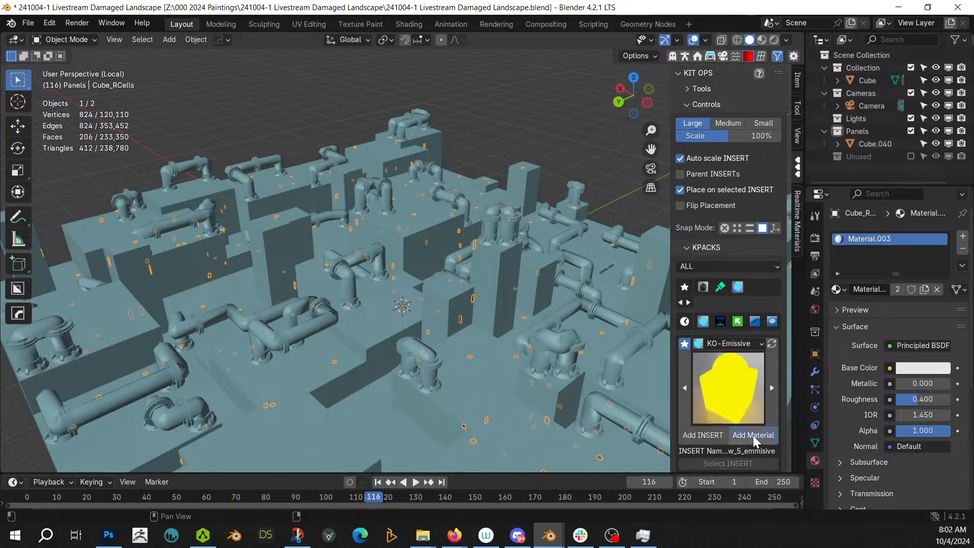
{"action": "left_click", "coordinate": [753, 436]}
Switch the viewport to Rendered shading with nothing selected, and leave Local View to bring back the panels
{"action": "scroll", "coordinate": [424, 322], "scroll_direction": "down", "scroll_amount": 4}
{"action": "key", "text": "z"}
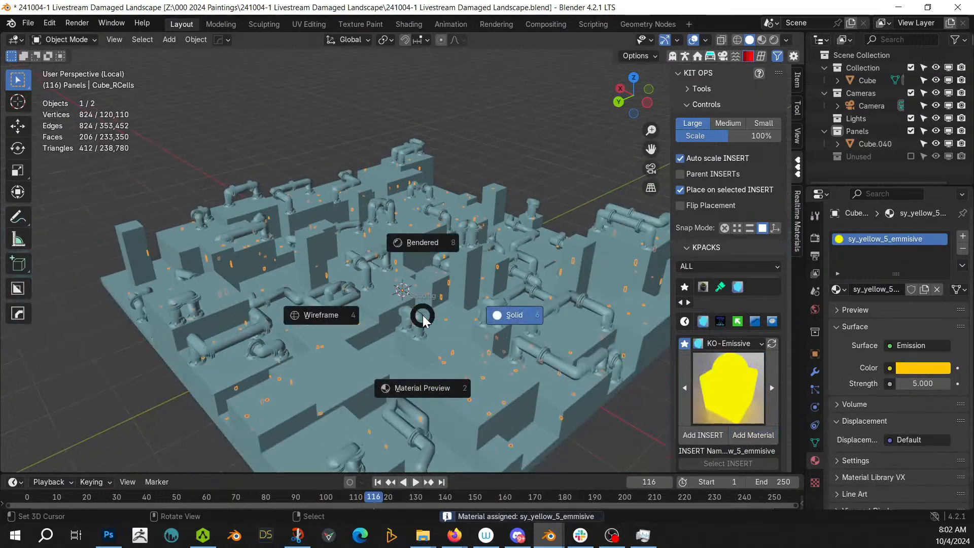
{"action": "key", "text": "8"}
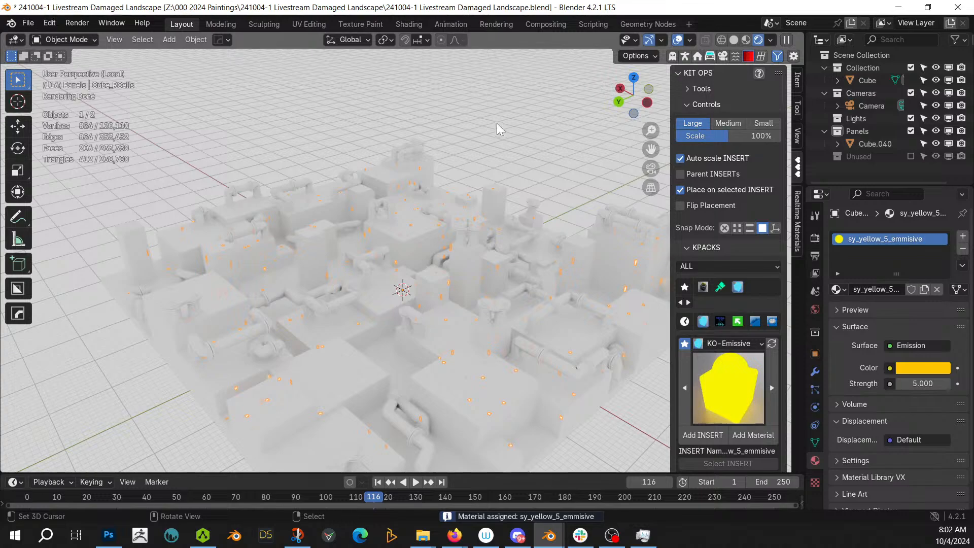
{"action": "left_click", "coordinate": [521, 57]}
{"action": "middle_click_drag", "start_coordinate": [520, 57], "coordinate": [432, 226]}
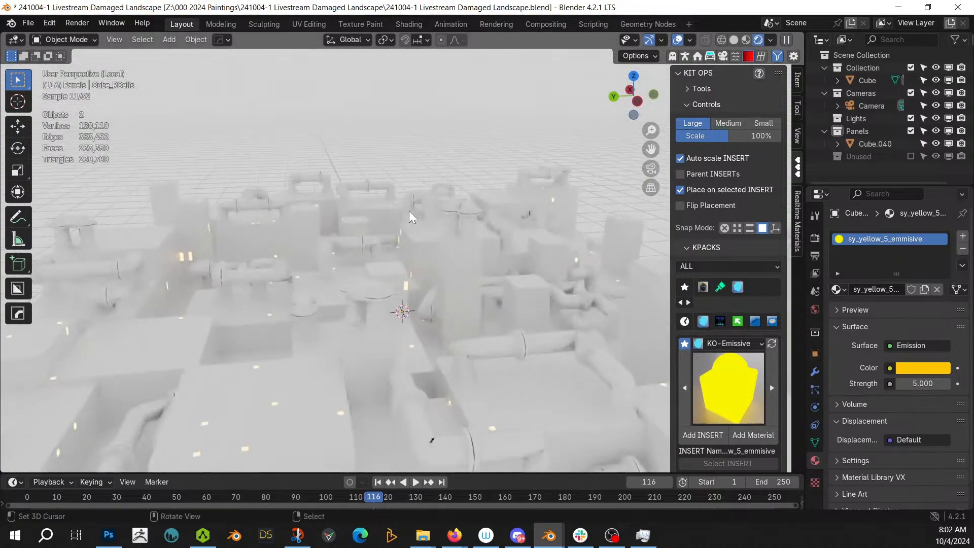
{"action": "key", "text": "KP_Divide"}
{"action": "middle_click_drag", "start_coordinate": [359, 280], "coordinate": [44, 293]}
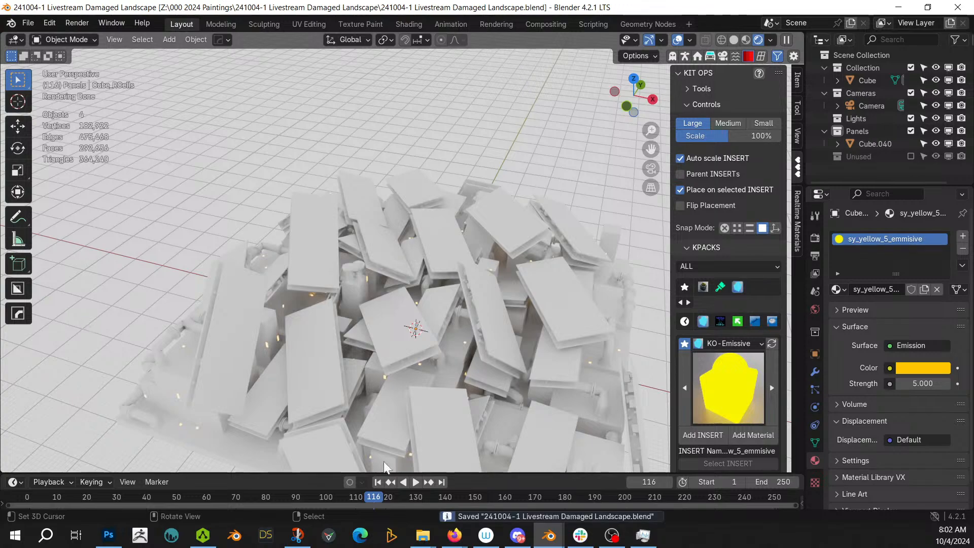
Append the Random Flow shading materials to the scene
{"action": "key", "text": "shift+q"}
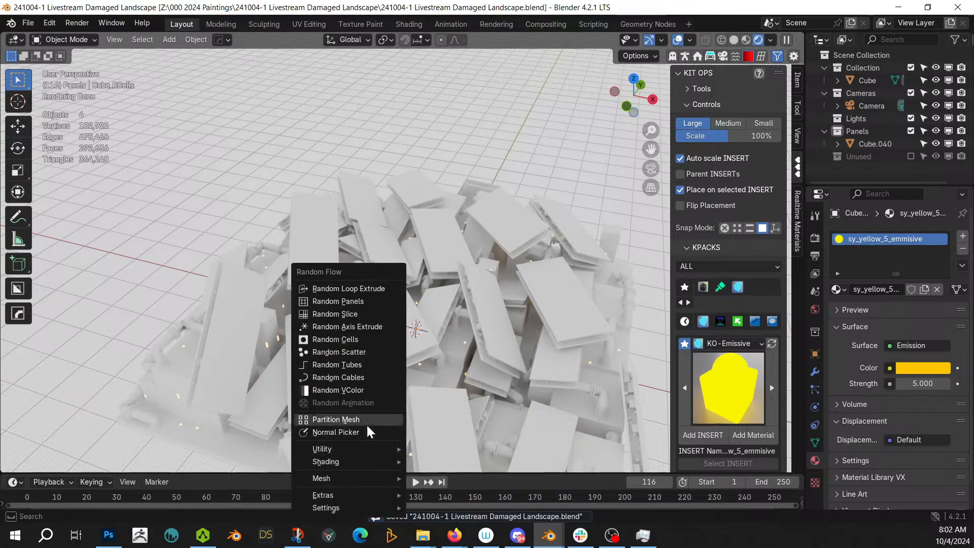
{"action": "mouse_move", "coordinate": [337, 466]}
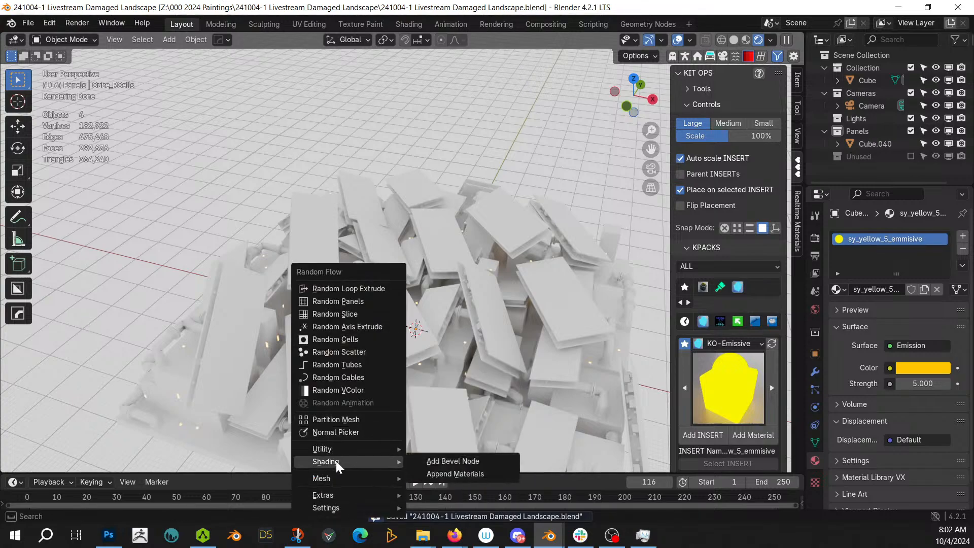
{"action": "left_click", "coordinate": [452, 473]}
{"action": "mouse_move", "coordinate": [487, 406]}
{"action": "middle_mouse_down"}
{"action": "mouse_move", "coordinate": [510, 352]}
{"action": "mouse_move", "coordinate": [626, 326]}
{"action": "middle_mouse_up"}
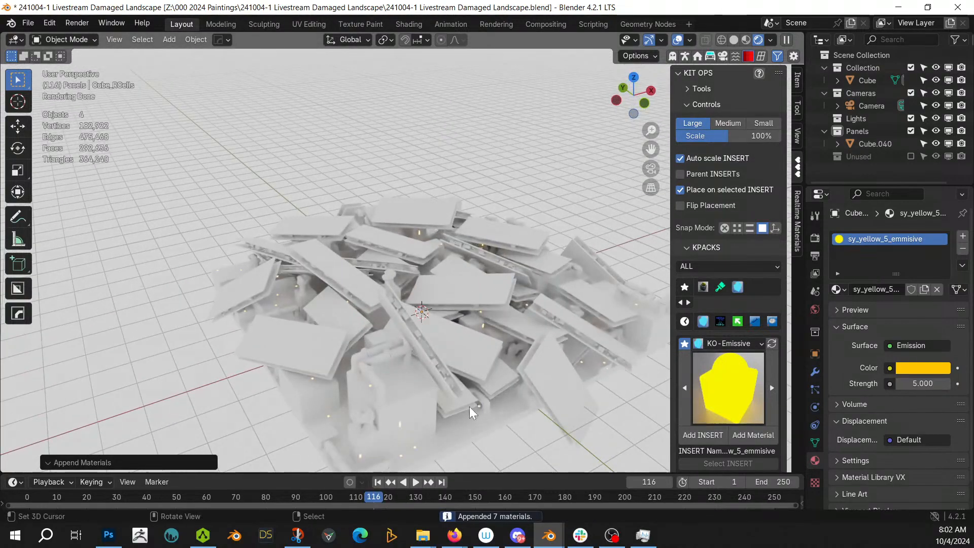
Replace Material.003 on the base with rflow_panel_hard_uv and save the file
{"action": "left_click", "coordinate": [416, 392]}
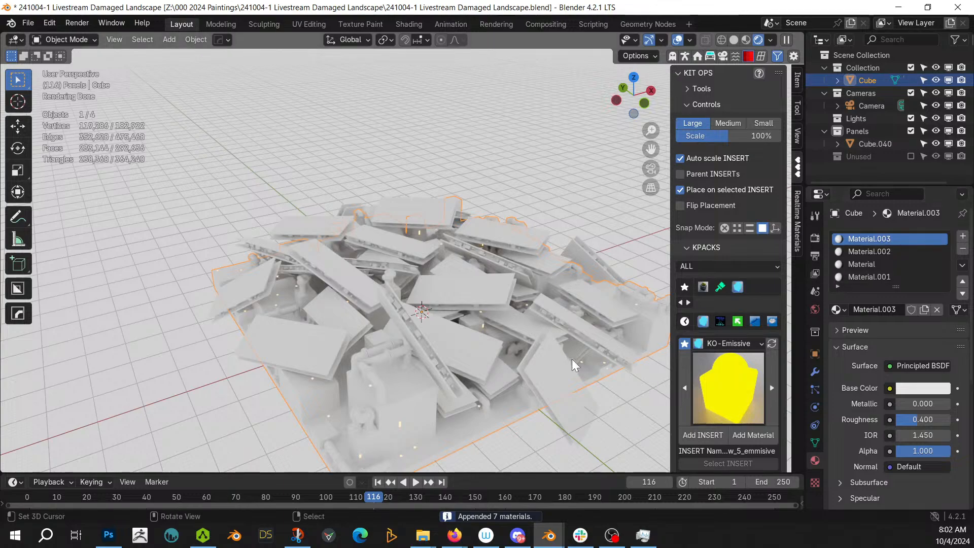
{"action": "left_click", "coordinate": [837, 310]}
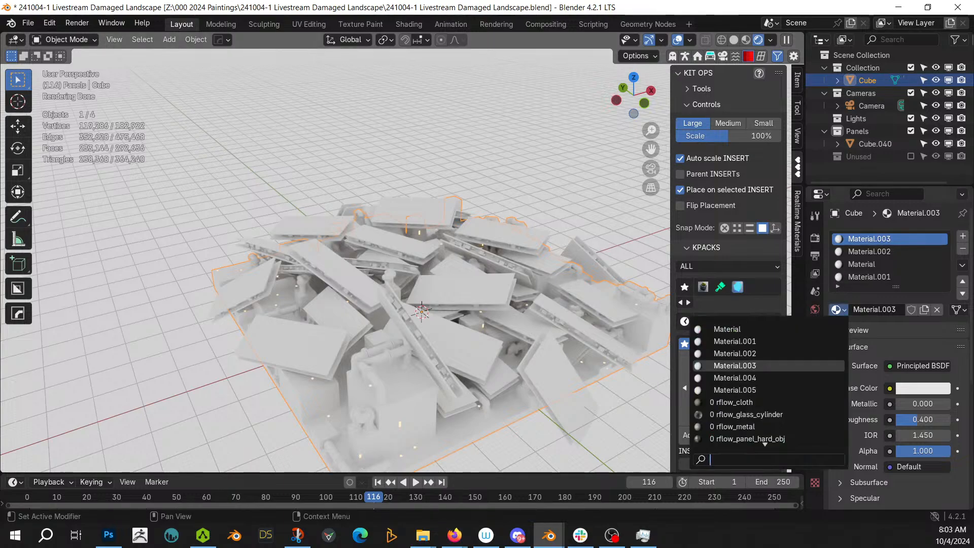
{"action": "type", "text": "rflow"}
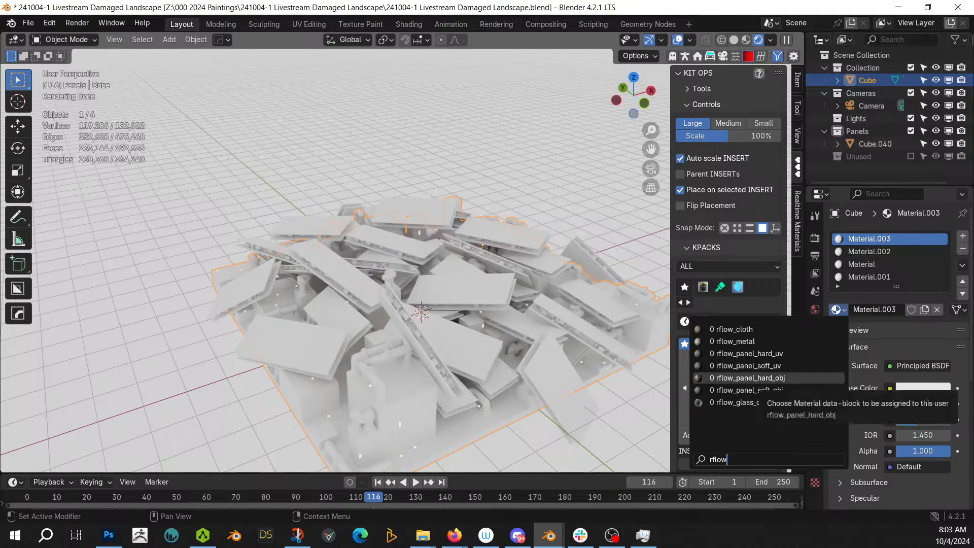
{"action": "left_click", "coordinate": [775, 352]}
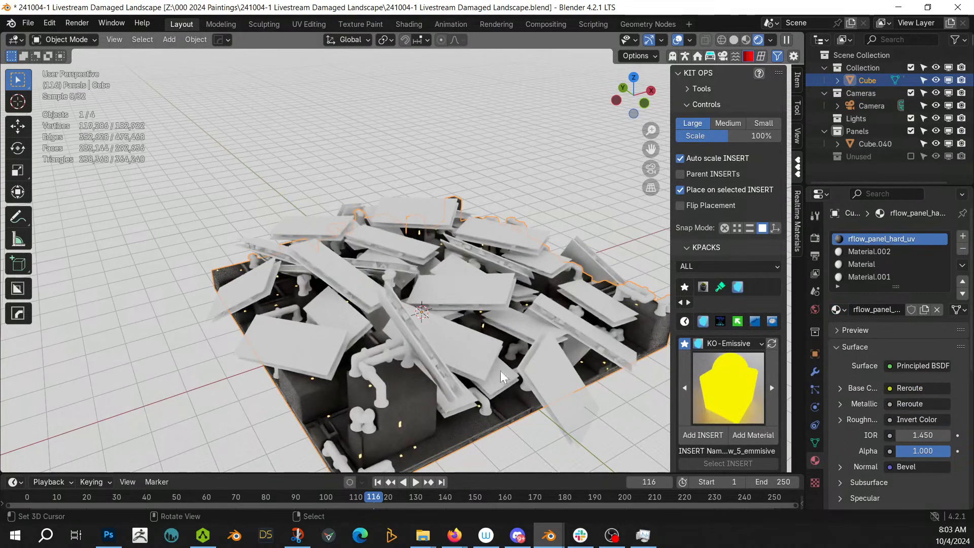
{"action": "middle_click_drag", "start_coordinate": [482, 365], "coordinate": [402, 330]}
{"action": "key", "text": "ctrl+s"}
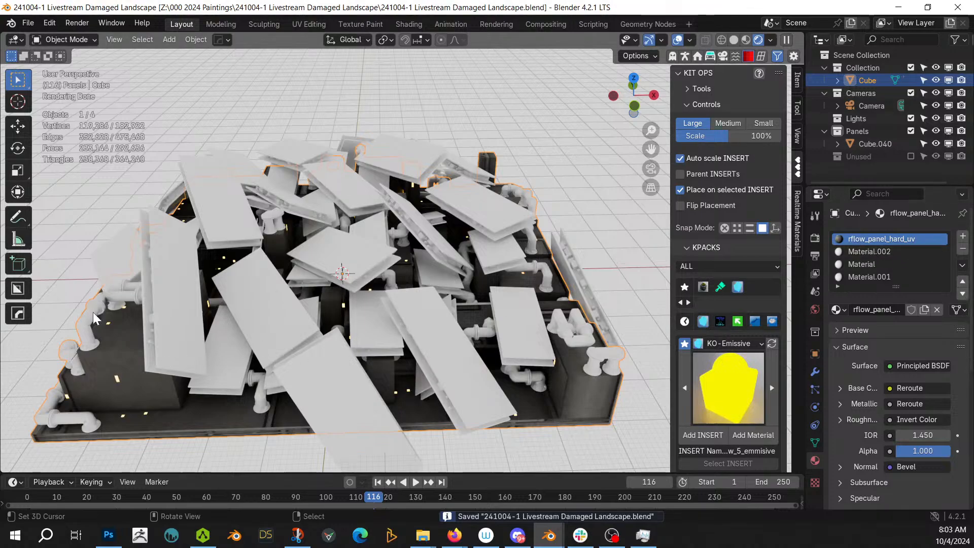
Make the pipes' slot Material.002 active by picking a pipe face in Edit Mode, and open an Asset Browser in a new area beside the viewport
{"action": "key", "text": "Tab"}
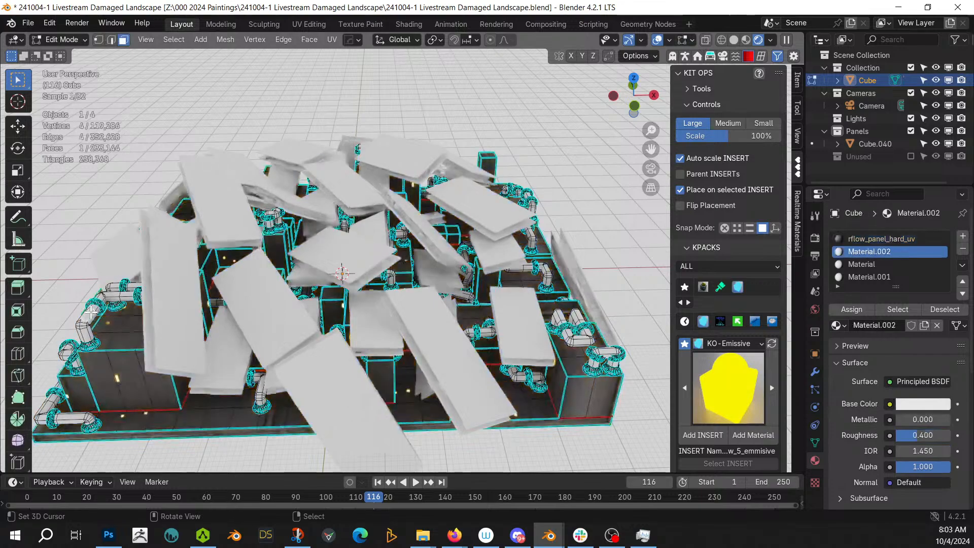
{"action": "key", "text": "Tab"}
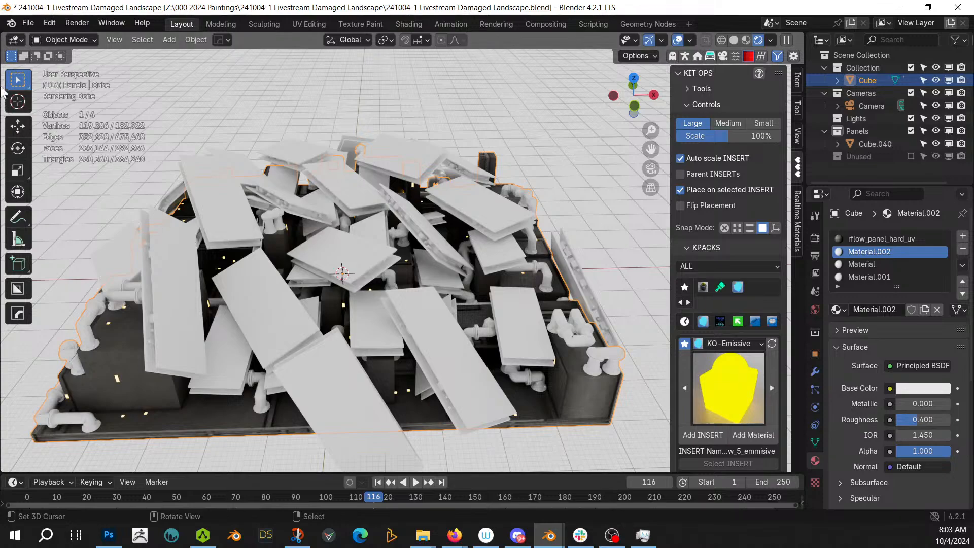
{"action": "left_click_drag", "start_coordinate": [2, 34], "coordinate": [225, 143]}
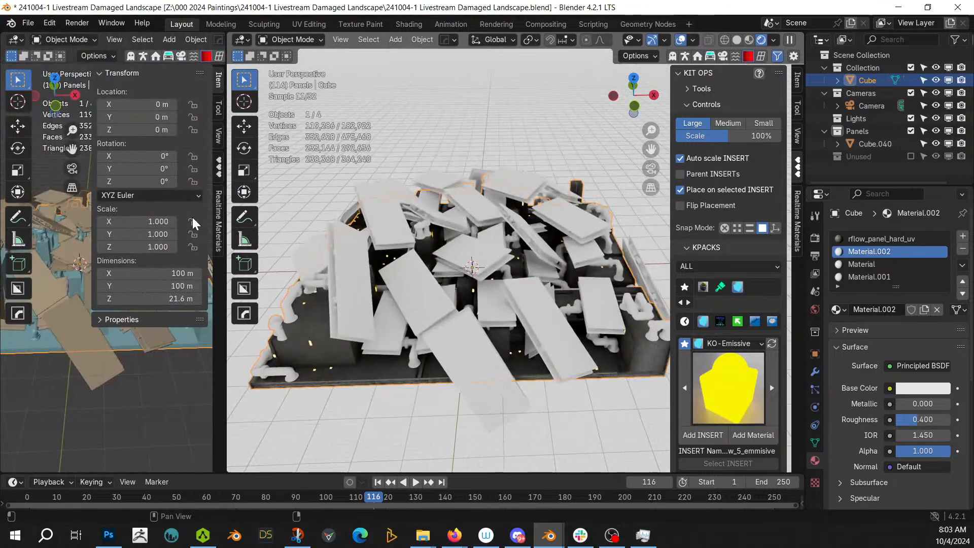
{"action": "key", "text": "shift+F1"}
{"action": "key", "text": "shift+F1"}
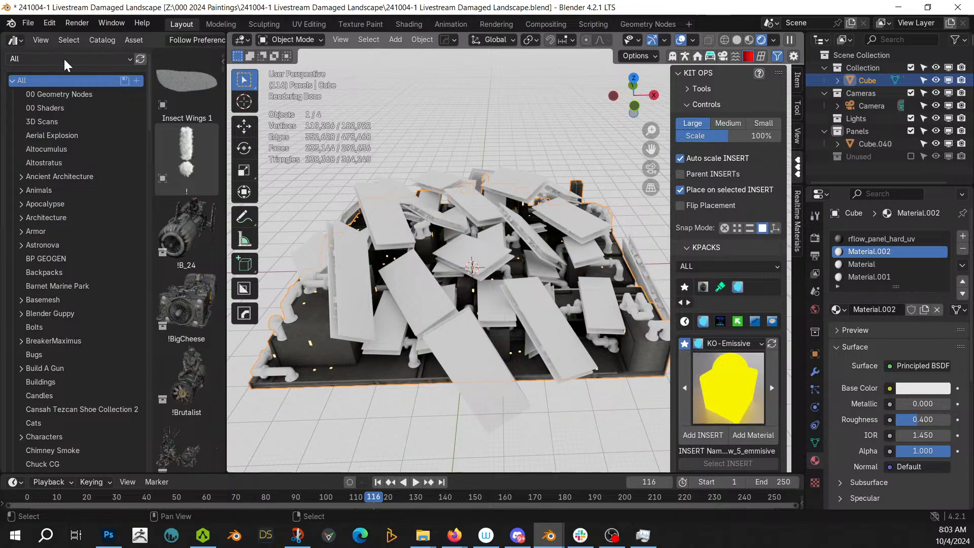
Load the 00 Blender Shaders library in the Asset Browser and show its Metal catalog
{"action": "left_click", "coordinate": [65, 60]}
{"action": "left_click", "coordinate": [47, 192]}
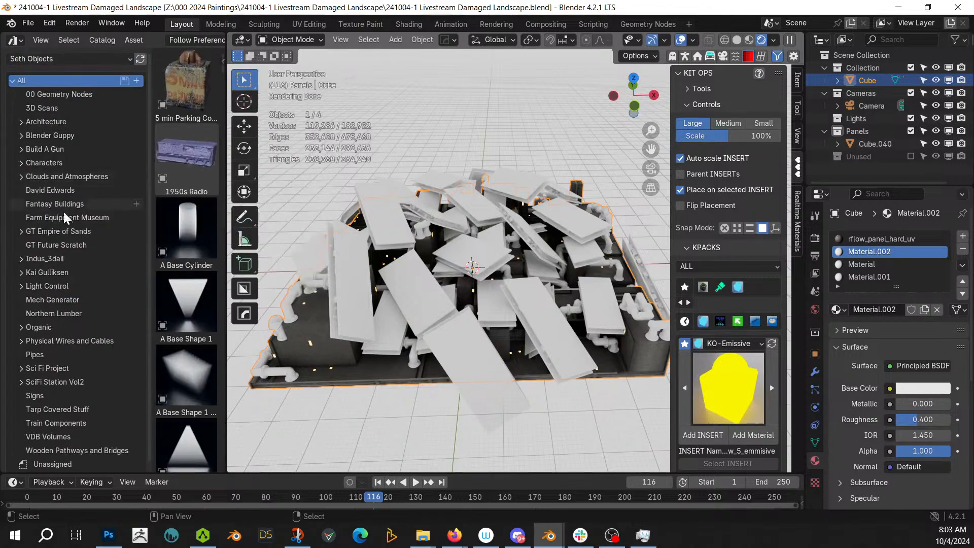
{"action": "left_click", "coordinate": [35, 65]}
{"action": "left_click", "coordinate": [54, 212]}
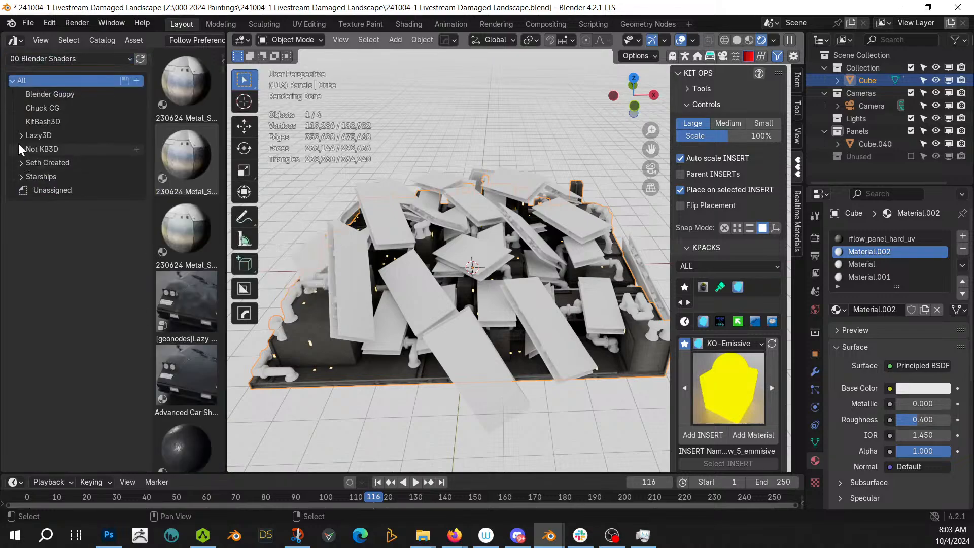
{"action": "left_click", "coordinate": [21, 162]}
{"action": "left_click", "coordinate": [62, 191]}
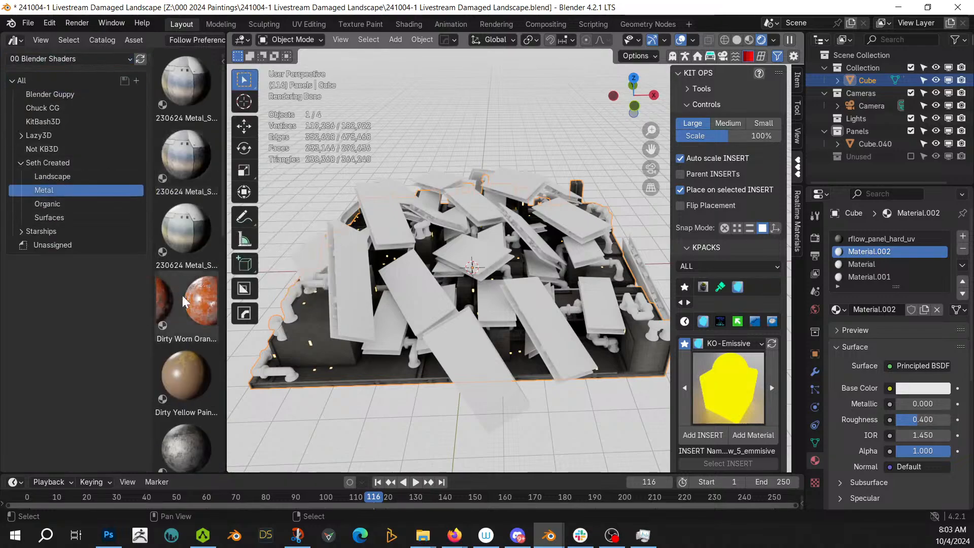
Replace Material.002 on the base's pipes with the Dirty Yellow Paint shader, and apply all transforms to the base
{"action": "mouse_move", "coordinate": [189, 375]}
{"action": "left_mouse_down"}
{"action": "mouse_move", "coordinate": [872, 295]}
{"action": "mouse_move", "coordinate": [900, 257]}
{"action": "left_mouse_up"}
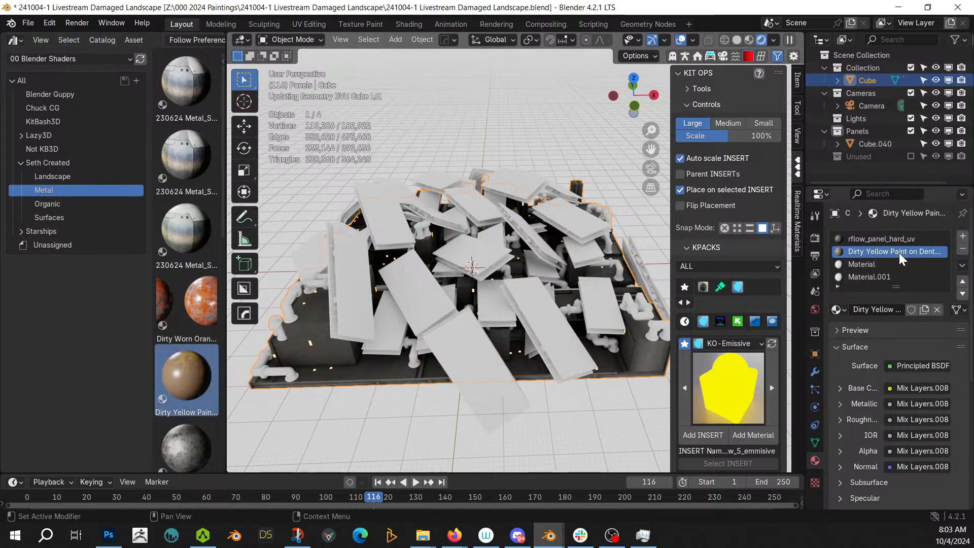
{"action": "key", "text": "ctrl+a"}
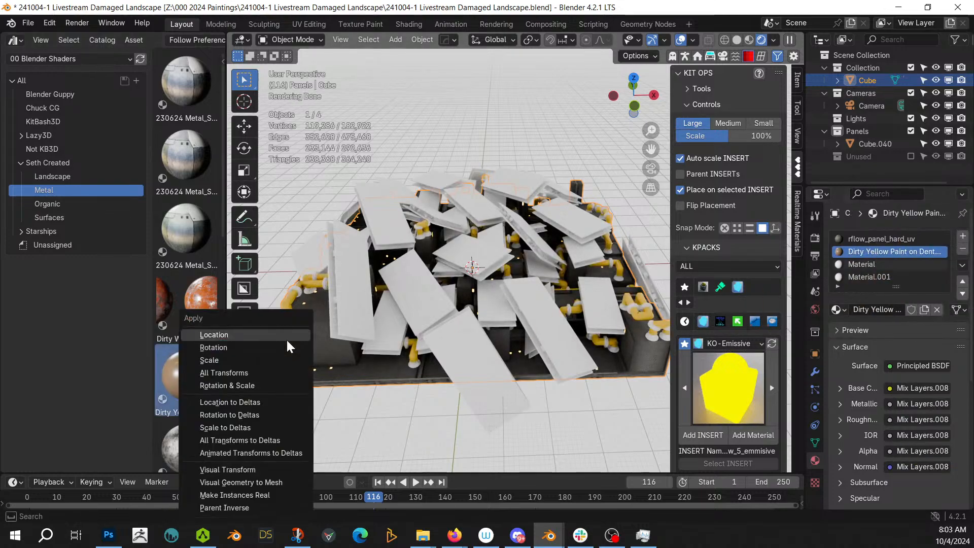
{"action": "left_click", "coordinate": [247, 375]}
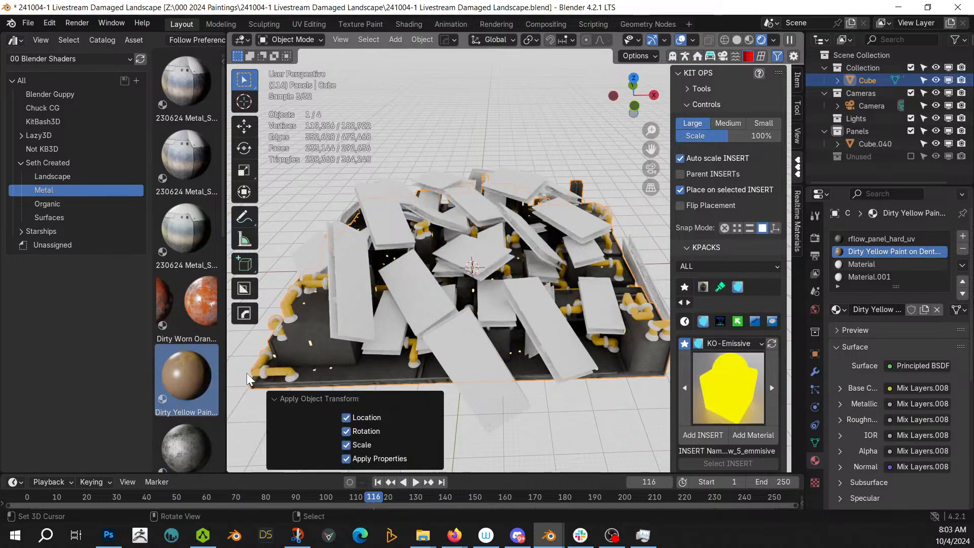
Replace both Material.001 and Material on the base with the Distressed Hull Texture shader from the Metal catalog
{"action": "middle_click_drag", "start_coordinate": [384, 375], "coordinate": [350, 336]}
{"action": "scroll", "coordinate": [384, 334], "scroll_direction": "down", "scroll_amount": 4}
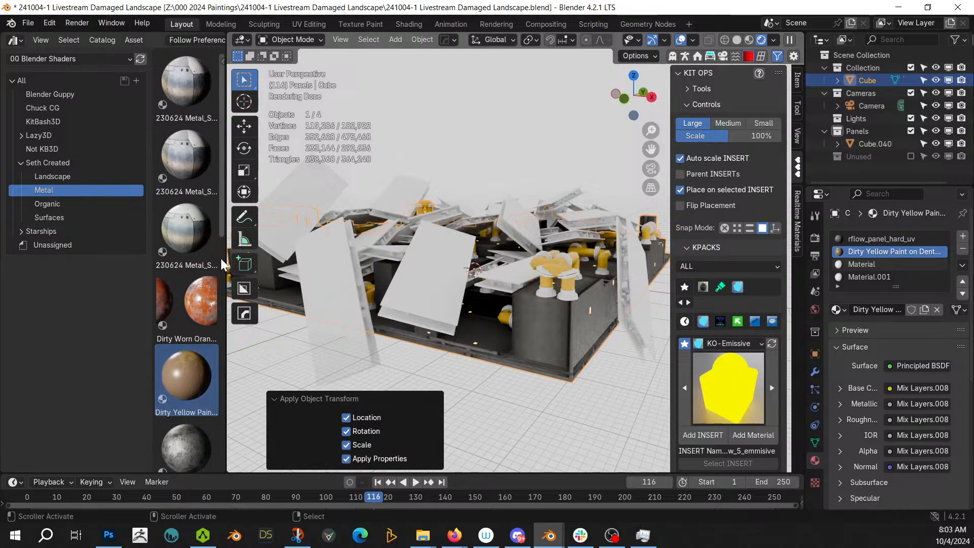
{"action": "left_click", "coordinate": [869, 269]}
{"action": "scroll", "coordinate": [186, 304], "scroll_direction": "down", "scroll_amount": 1}
{"action": "left_click_drag", "start_coordinate": [186, 431], "coordinate": [918, 276]}
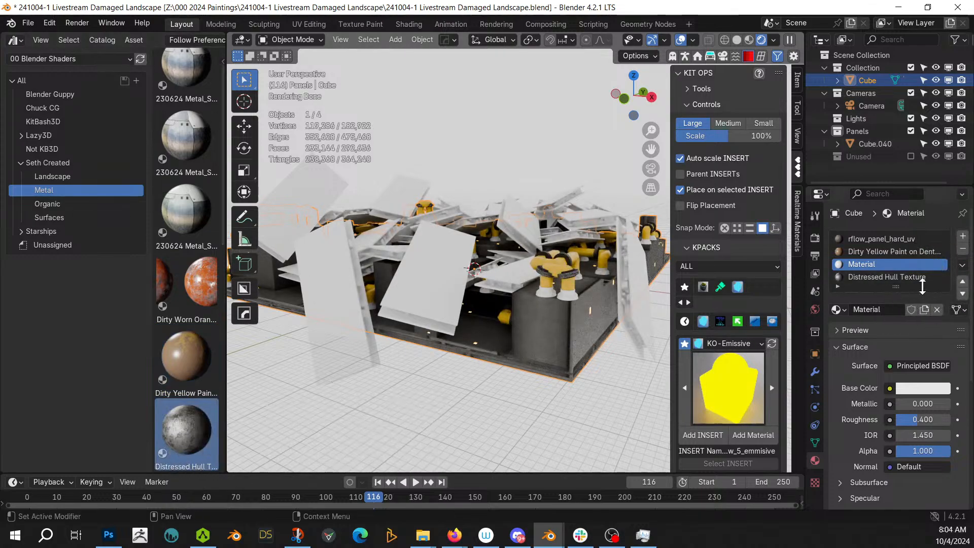
{"action": "left_click", "coordinate": [921, 278]}
{"action": "scroll", "coordinate": [922, 282], "scroll_direction": "down", "scroll_amount": 2}
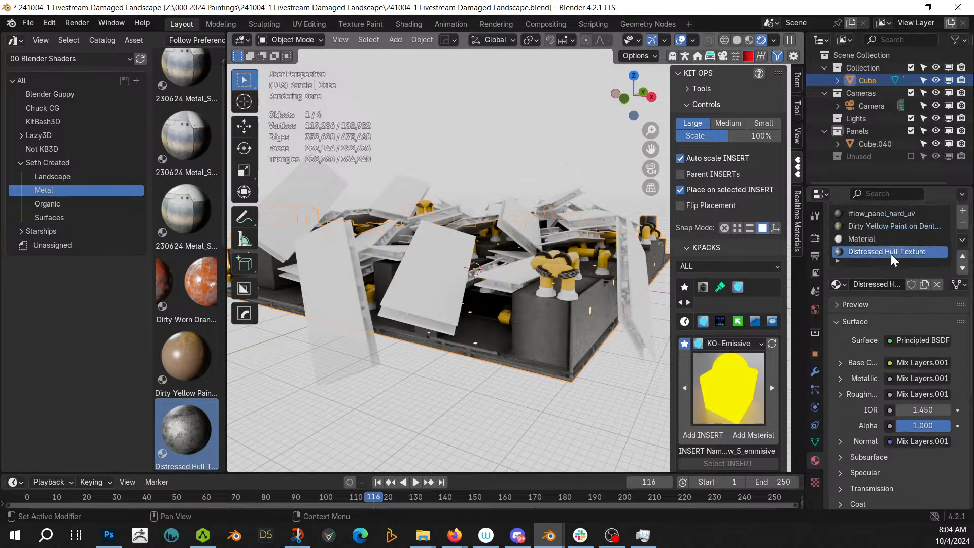
{"action": "left_click", "coordinate": [869, 240]}
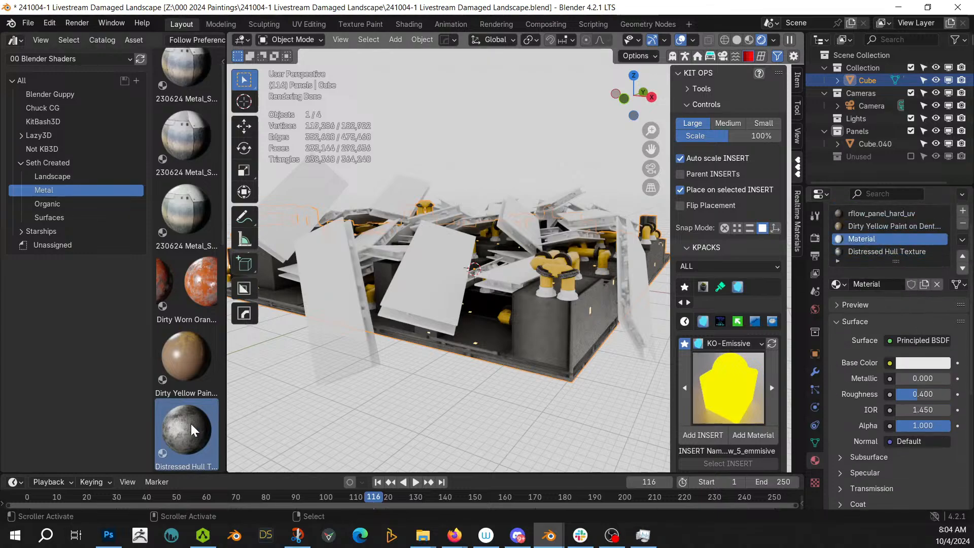
{"action": "left_click_drag", "start_coordinate": [196, 428], "coordinate": [943, 248]}
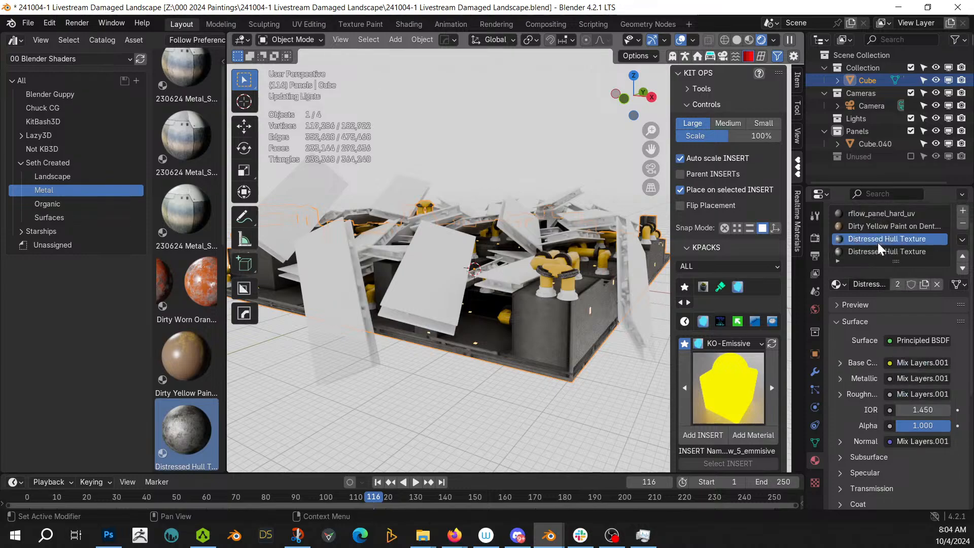
Select all faces of the base that use rflow_panel_hard_uv and separate them into their own object, returning to Object Mode
{"action": "scroll", "coordinate": [362, 292], "scroll_direction": "up", "scroll_amount": 3}
{"action": "middle_click_drag", "start_coordinate": [361, 291], "coordinate": [794, 336]}
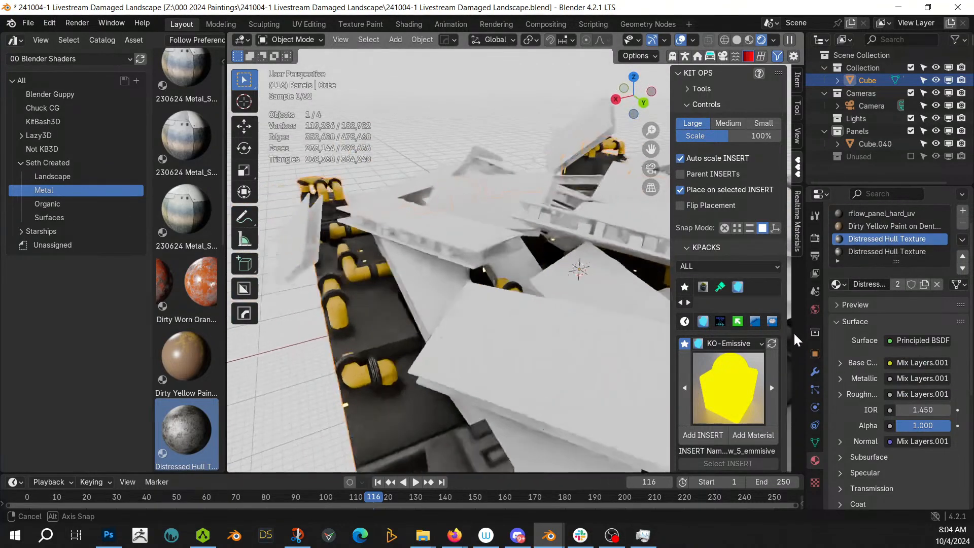
{"action": "scroll", "coordinate": [473, 326], "scroll_direction": "up", "scroll_amount": 6}
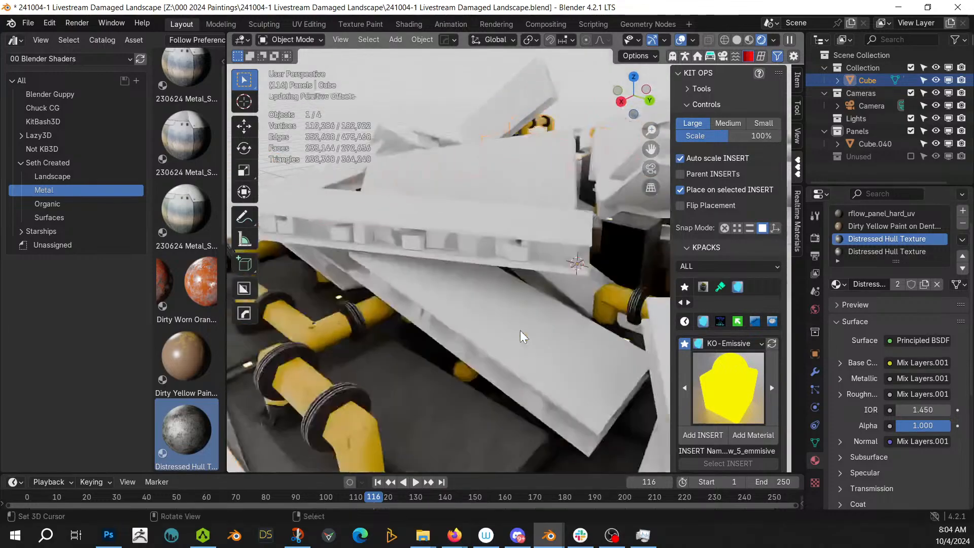
{"action": "left_click", "coordinate": [575, 352]}
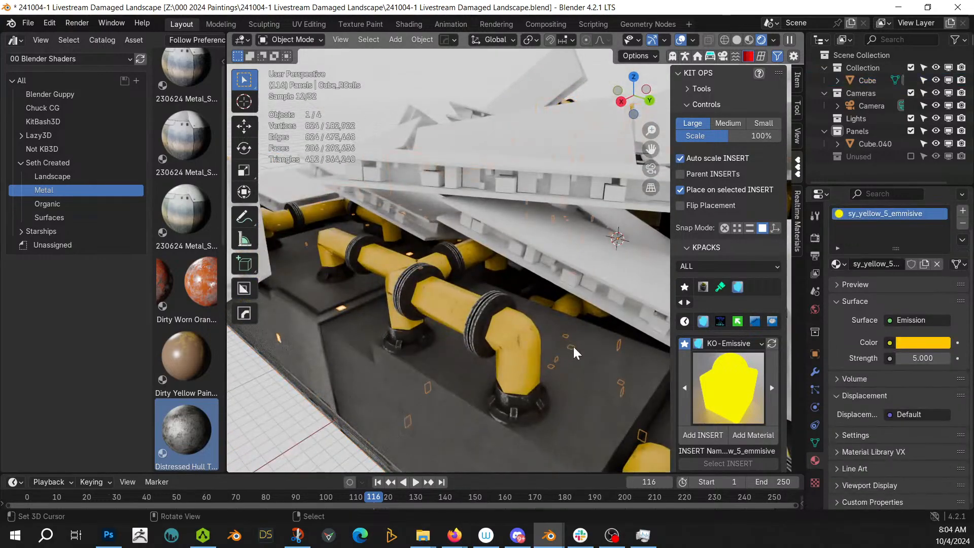
{"action": "left_click", "coordinate": [572, 390]}
{"action": "key", "text": "Tab"}
{"action": "key", "text": "a"}
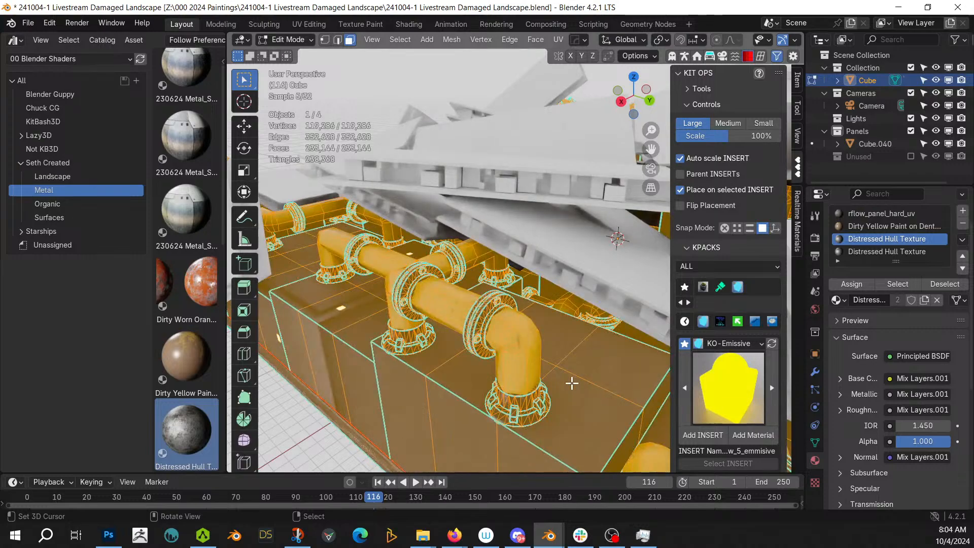
{"action": "left_click", "coordinate": [602, 372]}
{"action": "key", "text": "l"}
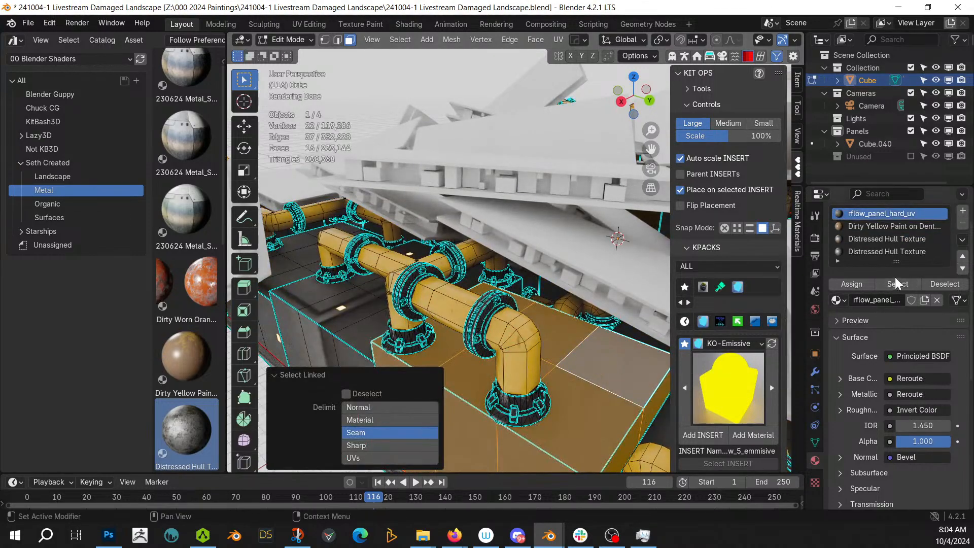
{"action": "key", "text": "p"}
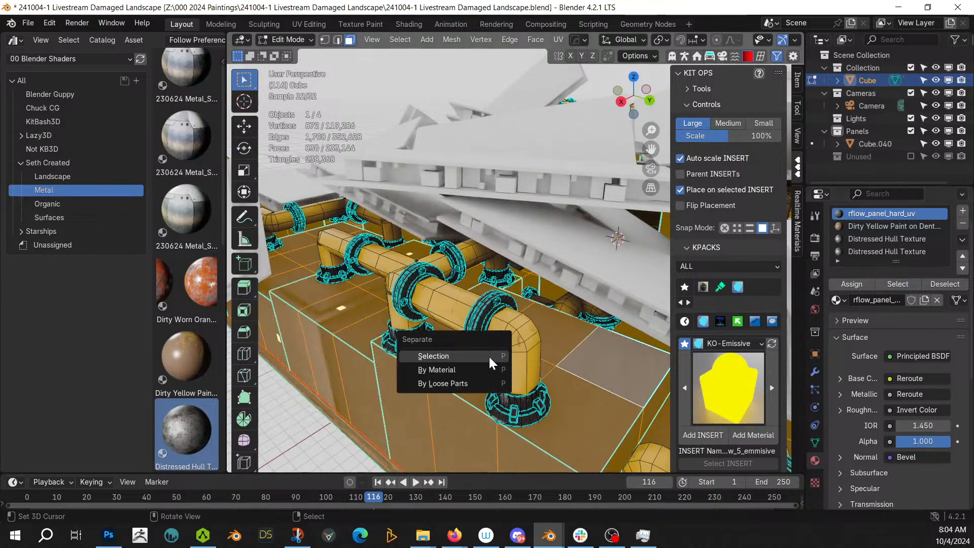
{"action": "left_click", "coordinate": [490, 361]}
{"action": "key", "text": "Tab"}
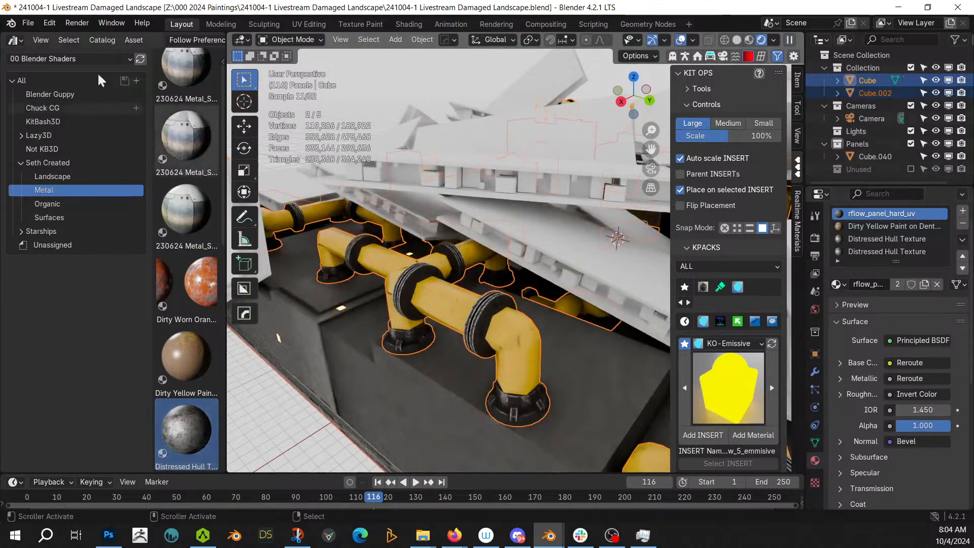
Duplicate the Asset Browser into its own window and close the original area beside the viewport
{"action": "right_click", "coordinate": [149, 44]}
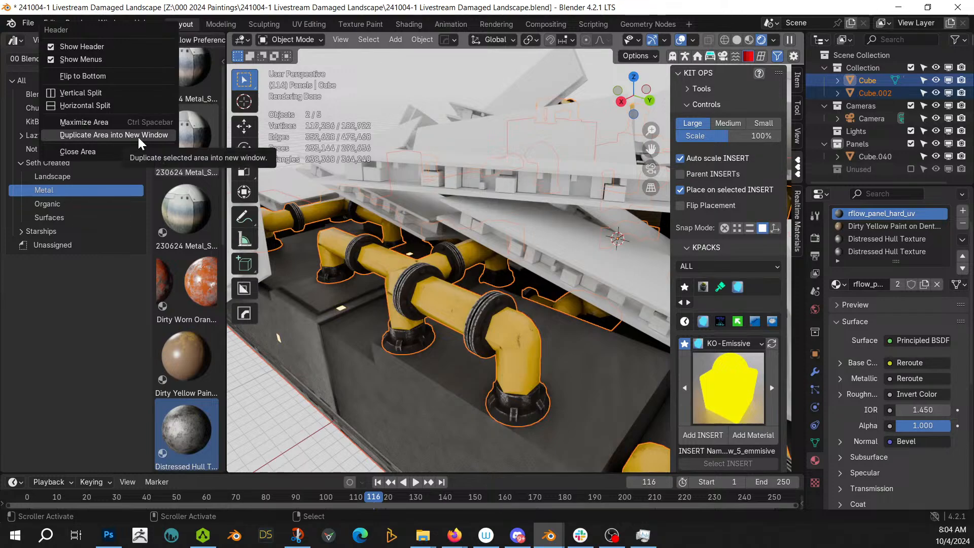
{"action": "left_click", "coordinate": [122, 135]}
{"action": "left_click_drag", "start_coordinate": [126, 24], "coordinate": [159, 6]}
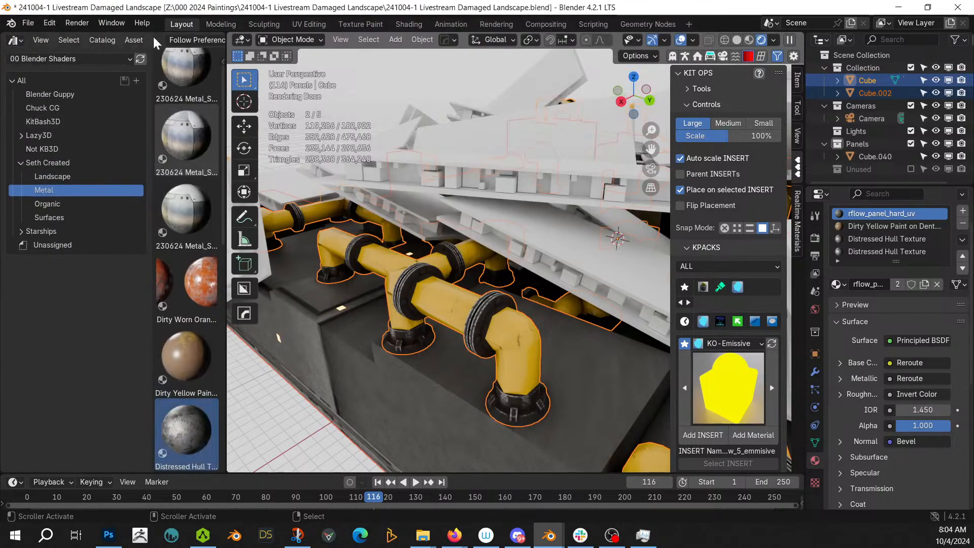
{"action": "right_click", "coordinate": [138, 23]}
{"action": "left_click", "coordinate": [133, 153]}
Unwrap all faces of the separated base blocks with Cube Projection, deselect everything and save the file
{"action": "middle_click_drag", "start_coordinate": [285, 305], "coordinate": [309, 338]}
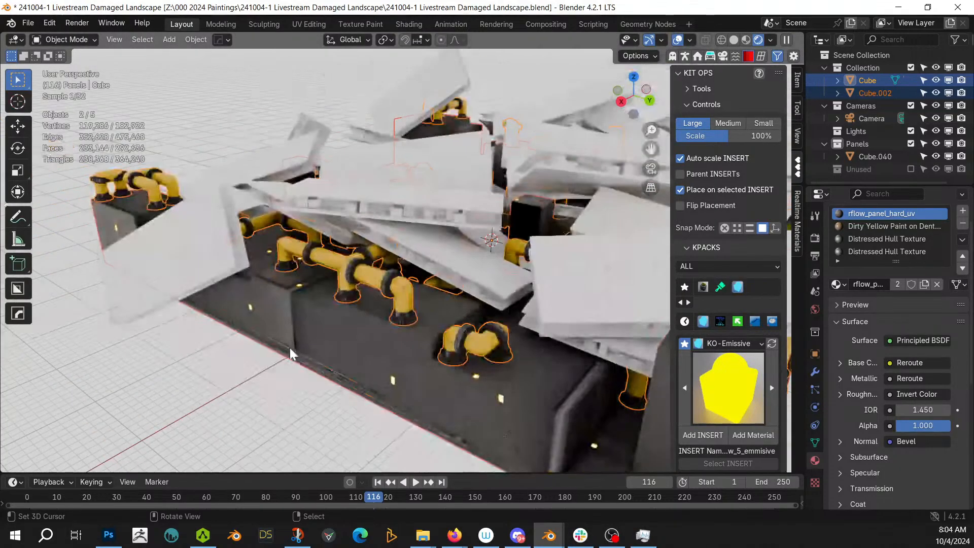
{"action": "left_click", "coordinate": [313, 341]}
{"action": "key", "text": "Tab"}
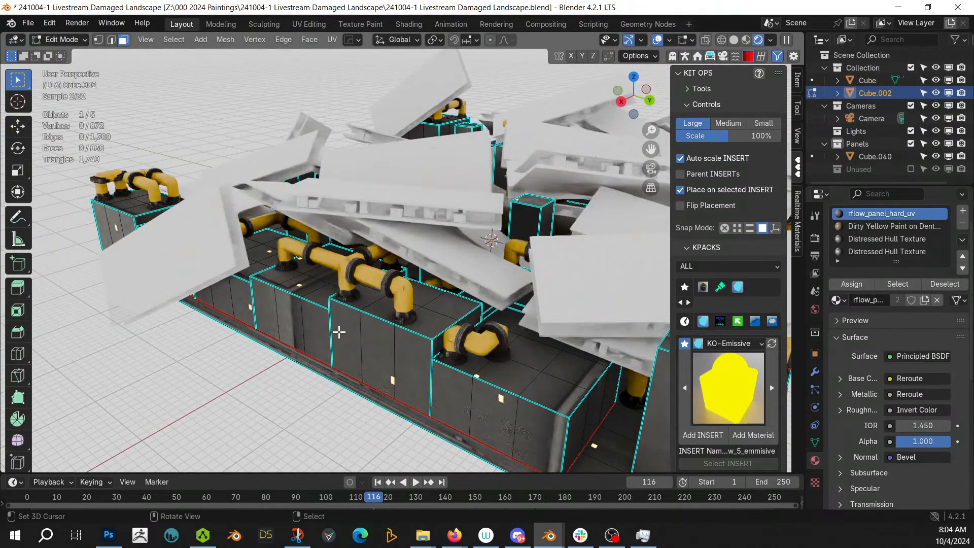
{"action": "key", "text": "u"}
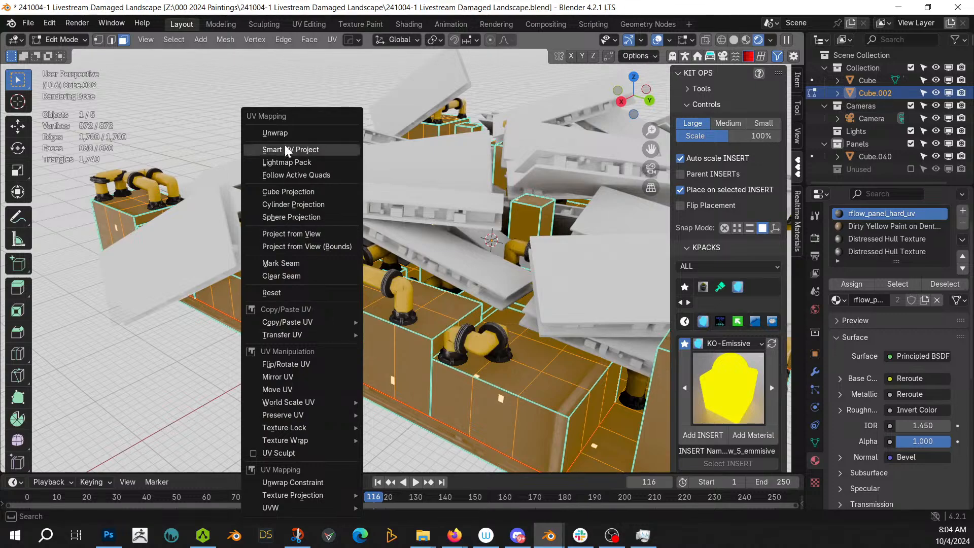
{"action": "left_click", "coordinate": [287, 192]}
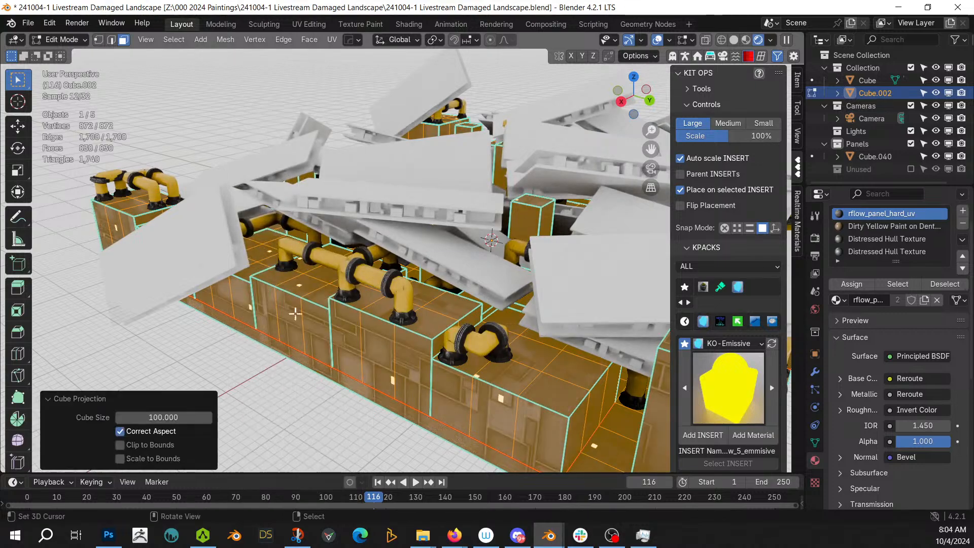
{"action": "key", "text": "alt+a"}
{"action": "middle_click_drag", "start_coordinate": [215, 102], "coordinate": [321, 194]}
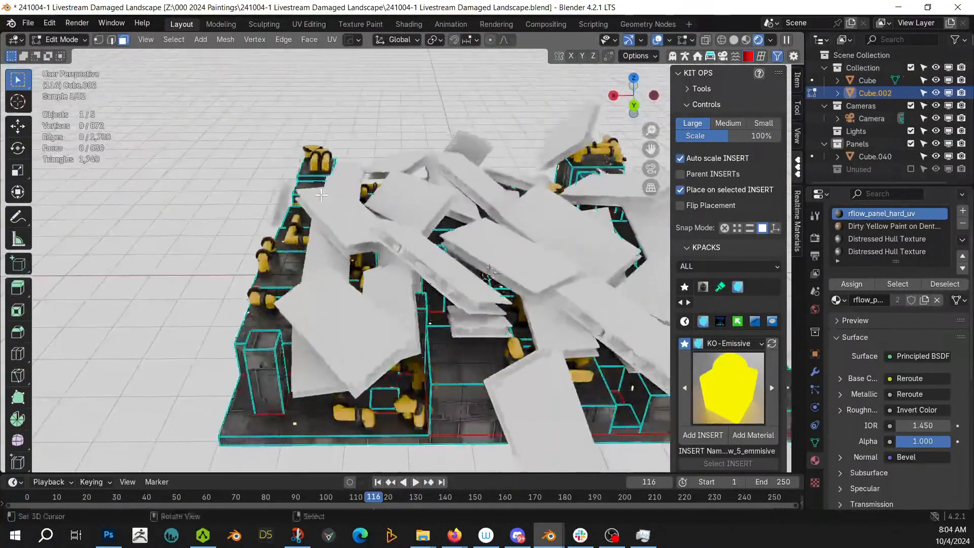
{"action": "key", "text": "ctrl+s"}
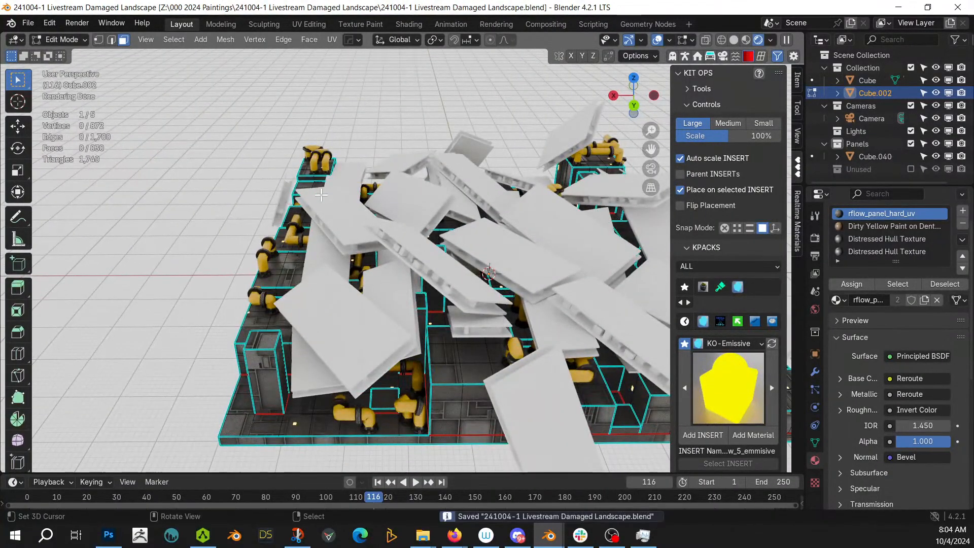
Select the joined panels and replace their Material.004 with the Metal_sheeting_Plain_Grey shader
{"action": "scroll", "coordinate": [321, 195], "scroll_direction": "up", "scroll_amount": 2}
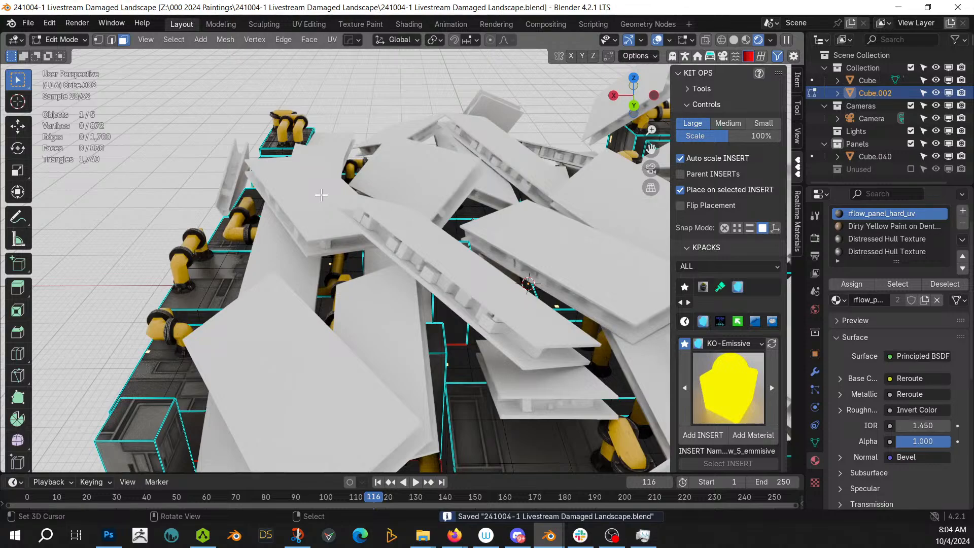
{"action": "middle_click_drag", "start_coordinate": [383, 242], "coordinate": [198, 258], "text": "shift"}
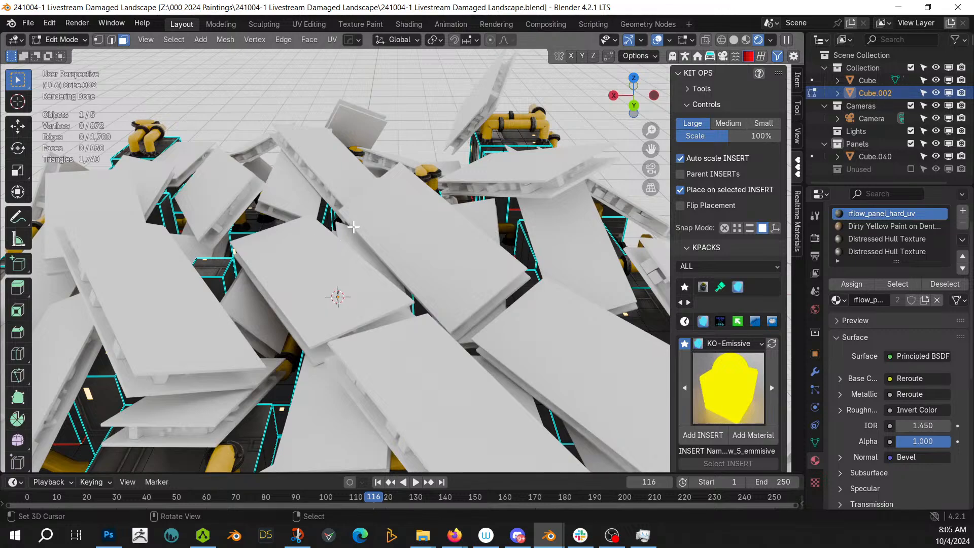
{"action": "middle_click_drag", "start_coordinate": [407, 302], "coordinate": [553, 289]}
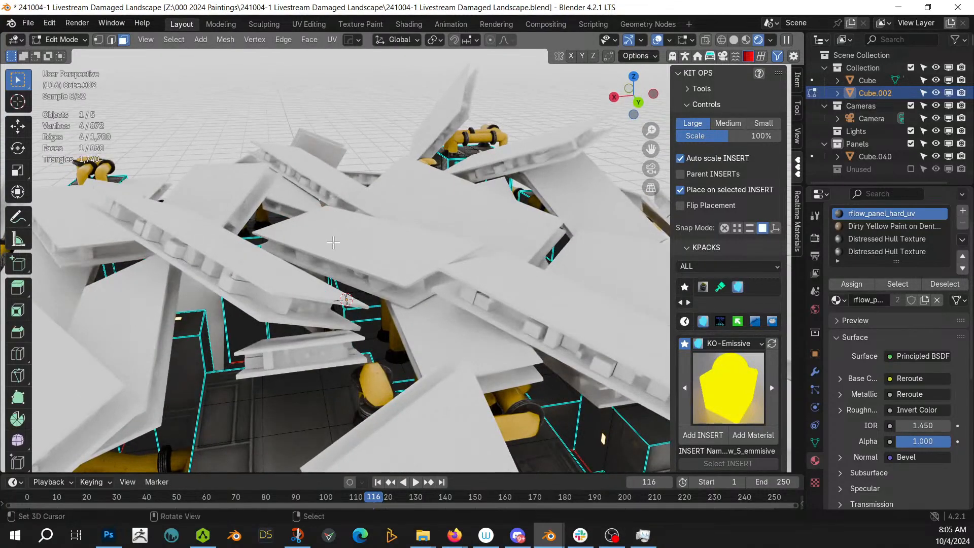
{"action": "key", "text": "Tab"}
{"action": "left_click", "coordinate": [345, 247]}
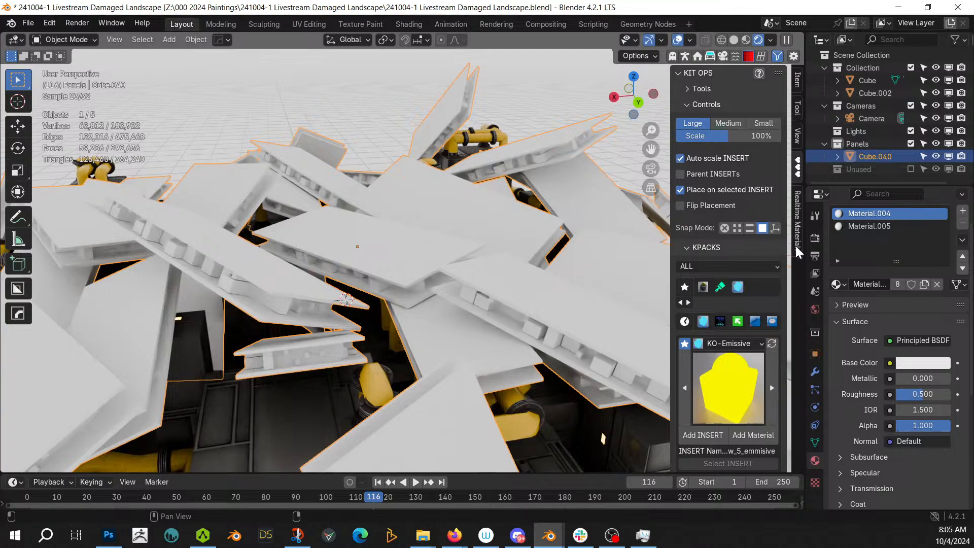
{"action": "key", "text": "Tab"}
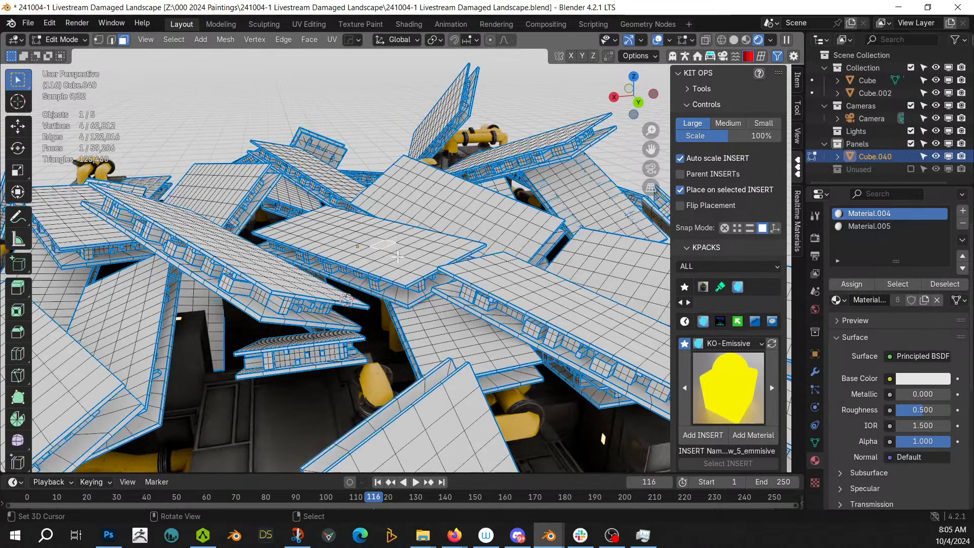
{"action": "key", "text": "Tab"}
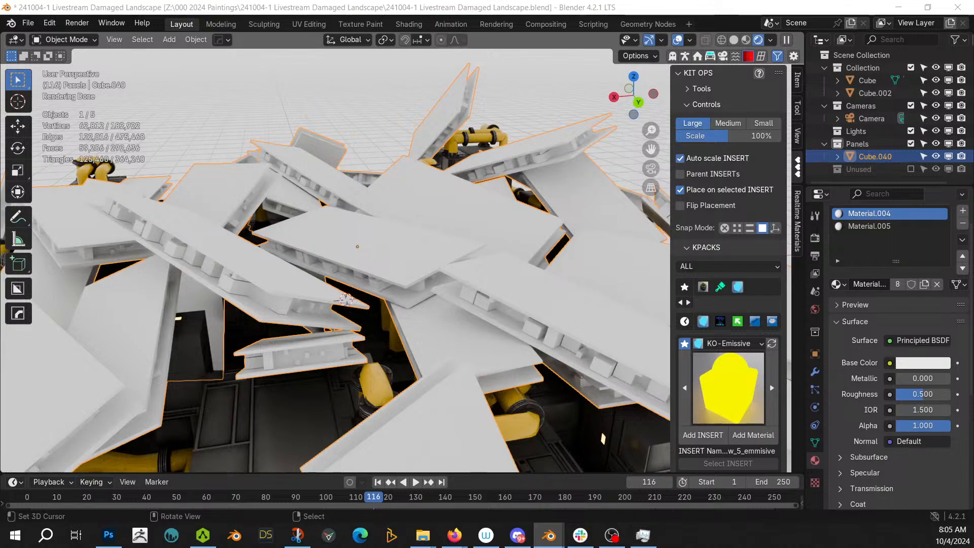
{"action": "left_click_drag", "start_coordinate": [973, 202], "coordinate": [894, 213]}
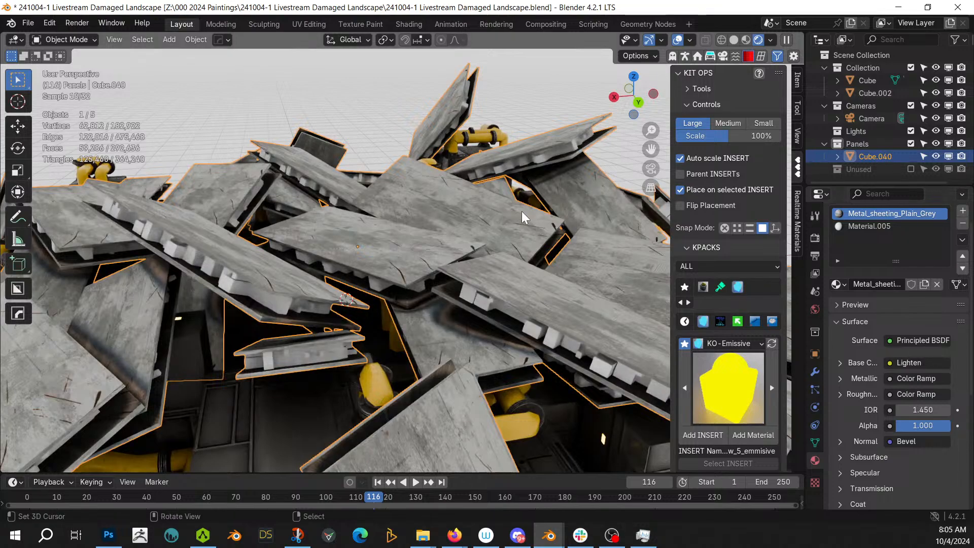
Inspect the grey sheeting on the joined panels and replace it with the rflow_panel_soft_uv material
{"action": "middle_click_drag", "start_coordinate": [521, 211], "coordinate": [541, 233]}
{"action": "scroll", "coordinate": [439, 227], "scroll_direction": "down", "scroll_amount": 5}
{"action": "scroll", "coordinate": [541, 235], "scroll_direction": "up", "scroll_amount": 4}
{"action": "middle_click_drag", "start_coordinate": [452, 222], "coordinate": [434, 240]}
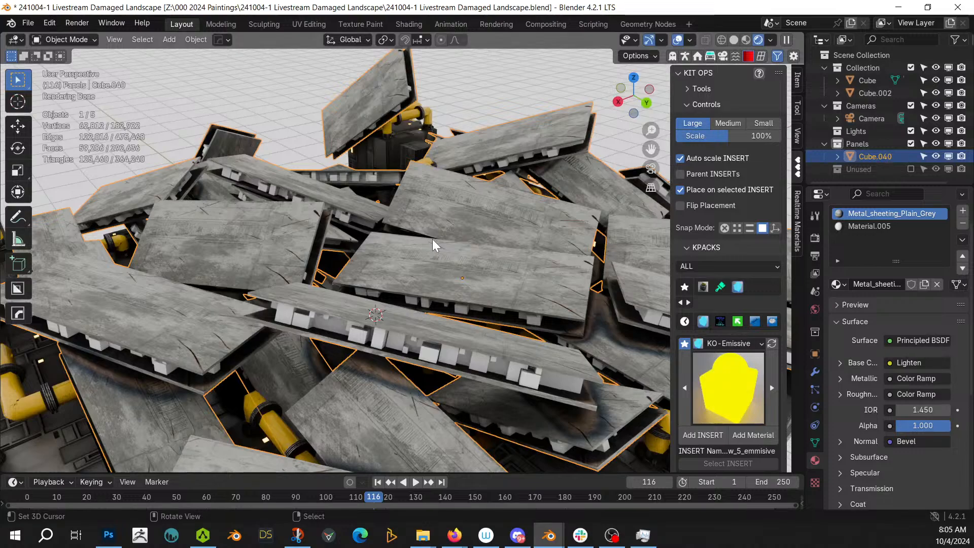
{"action": "middle_click_drag", "start_coordinate": [438, 430], "coordinate": [407, 353]}
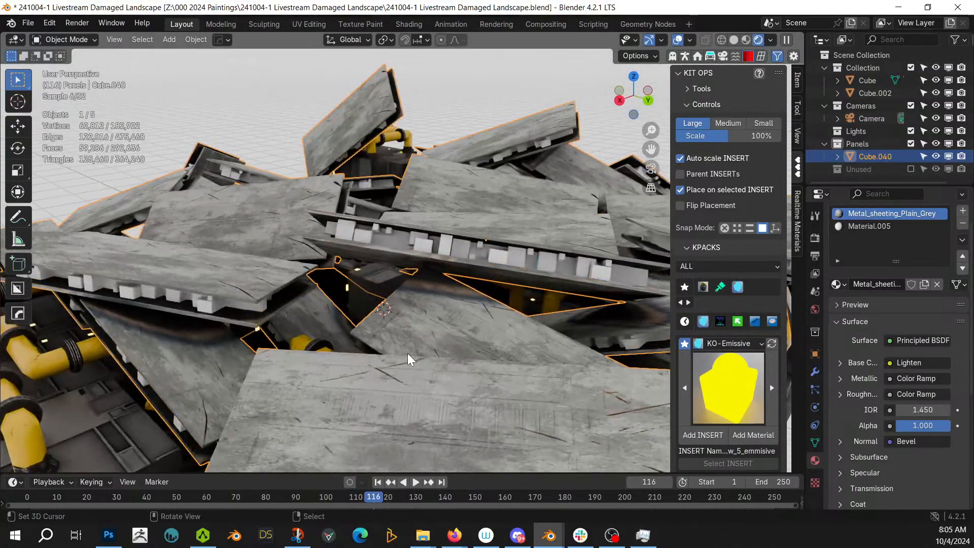
{"action": "left_click", "coordinate": [839, 284]}
{"action": "type", "text": "rflow"}
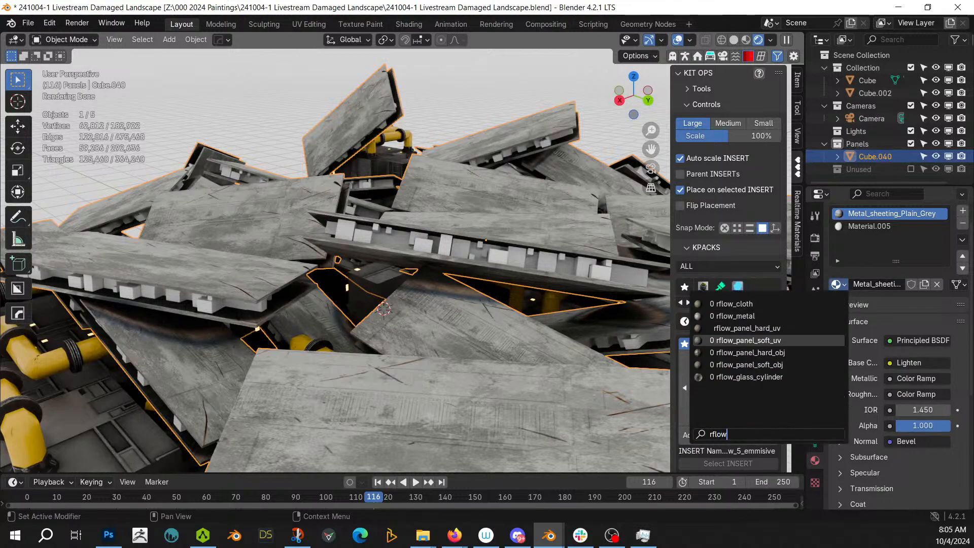
{"action": "left_click", "coordinate": [764, 340]}
{"action": "scroll", "coordinate": [525, 335], "scroll_direction": "down", "scroll_amount": 5}
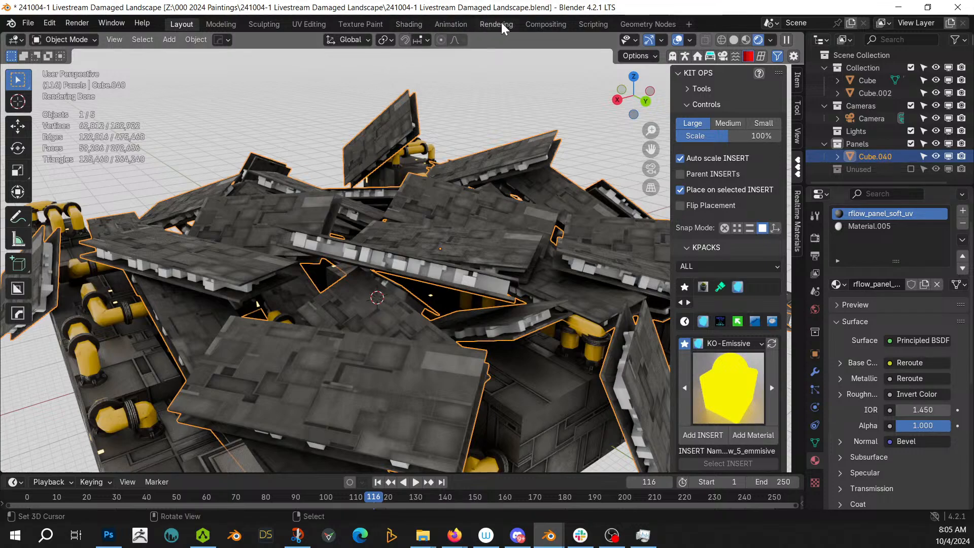
In the UV Editing workspace, select all faces of the joined panels that use the rflow_panel_soft_uv material
{"action": "scroll", "coordinate": [384, 300], "scroll_direction": "down", "scroll_amount": 5}
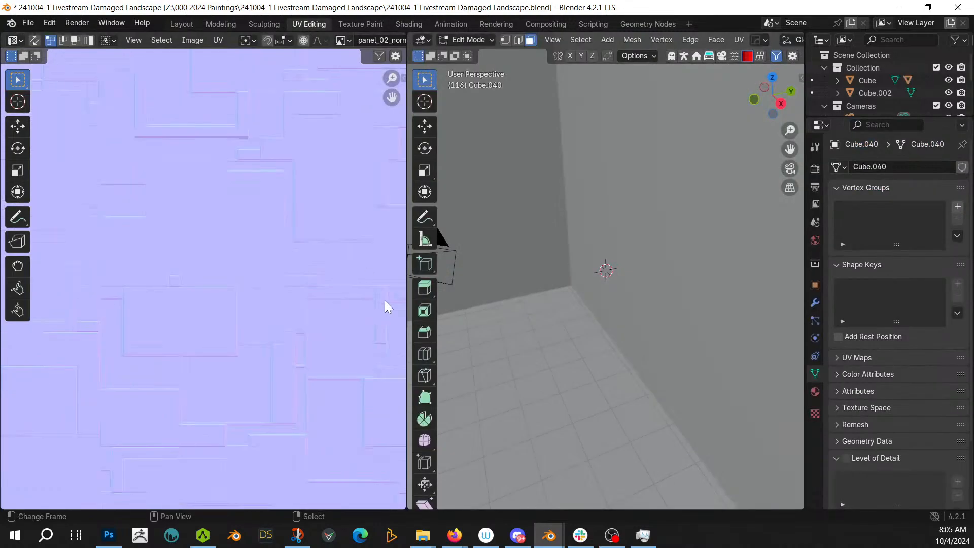
{"action": "scroll", "coordinate": [522, 309], "scroll_direction": "down", "scroll_amount": 3}
{"action": "scroll", "coordinate": [292, 315], "scroll_direction": "down", "scroll_amount": 4}
{"action": "scroll", "coordinate": [291, 315], "scroll_direction": "down", "scroll_amount": 5}
{"action": "scroll", "coordinate": [276, 322], "scroll_direction": "up", "scroll_amount": 4}
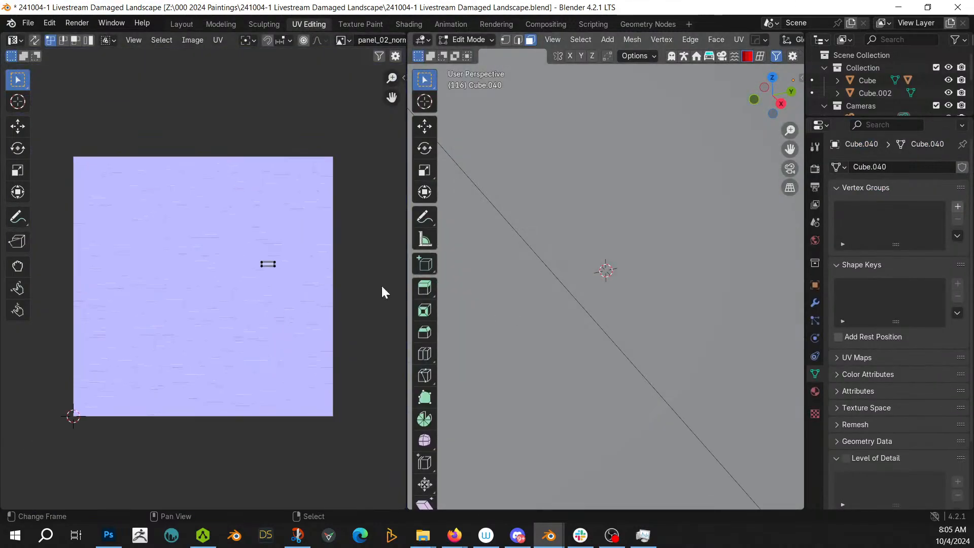
{"action": "scroll", "coordinate": [565, 272], "scroll_direction": "up", "scroll_amount": 4}
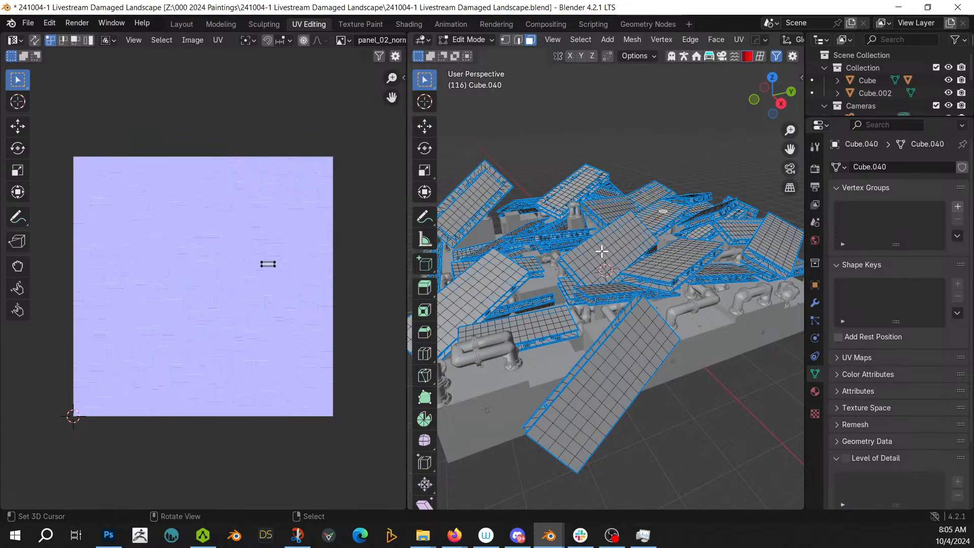
{"action": "right_click", "coordinate": [602, 251]}
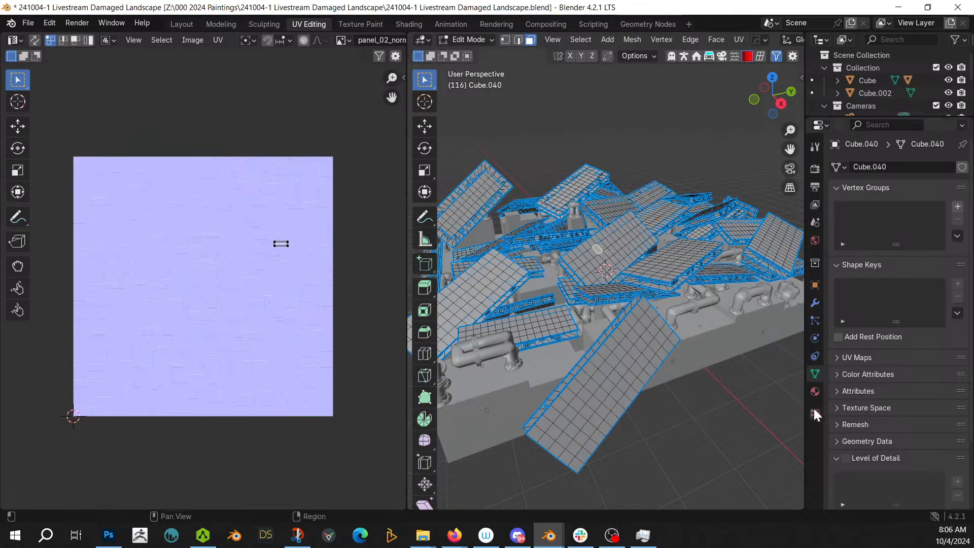
{"action": "left_click", "coordinate": [815, 391]}
{"action": "left_click", "coordinate": [894, 241]}
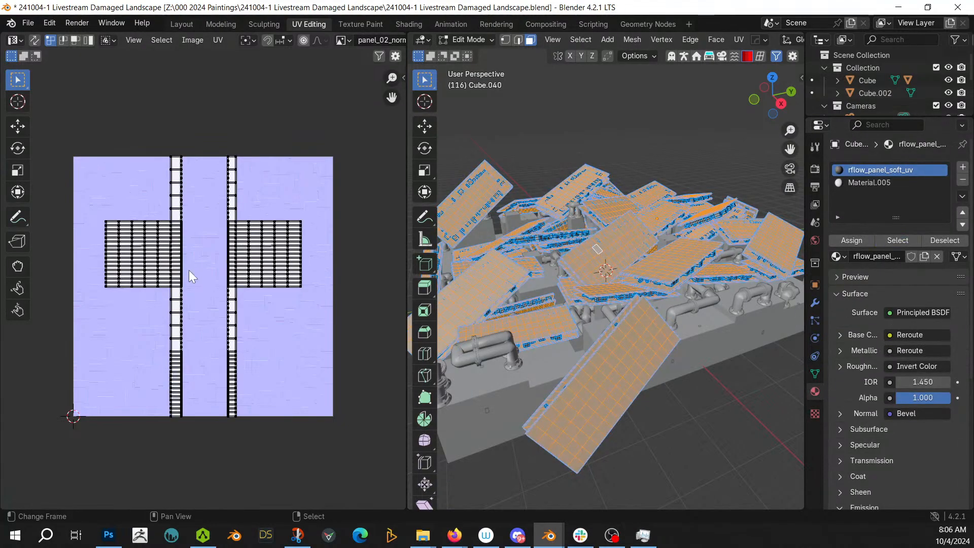
Enlarge the selected panel UVs and move them so one island lies over the texture image
{"action": "key", "text": "s"}
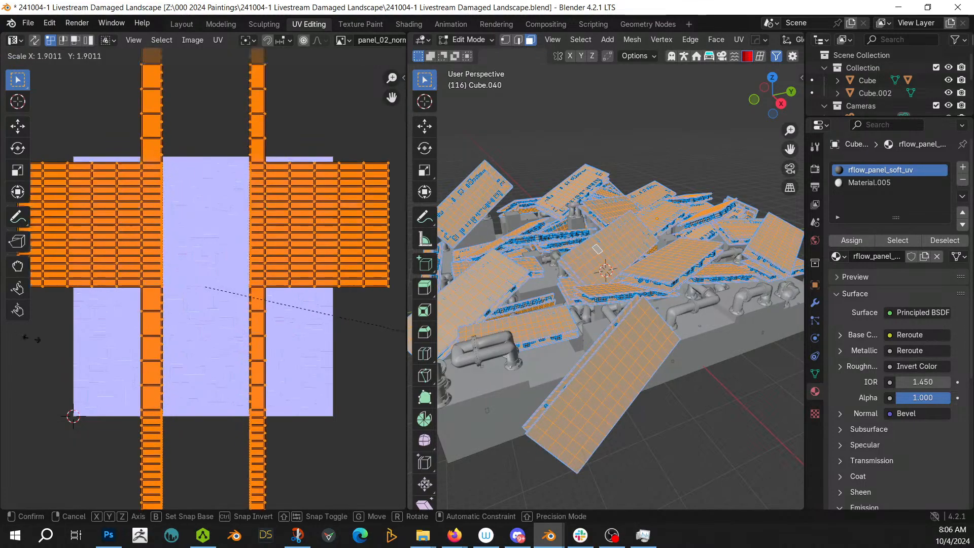
{"action": "left_click", "coordinate": [216, 360]}
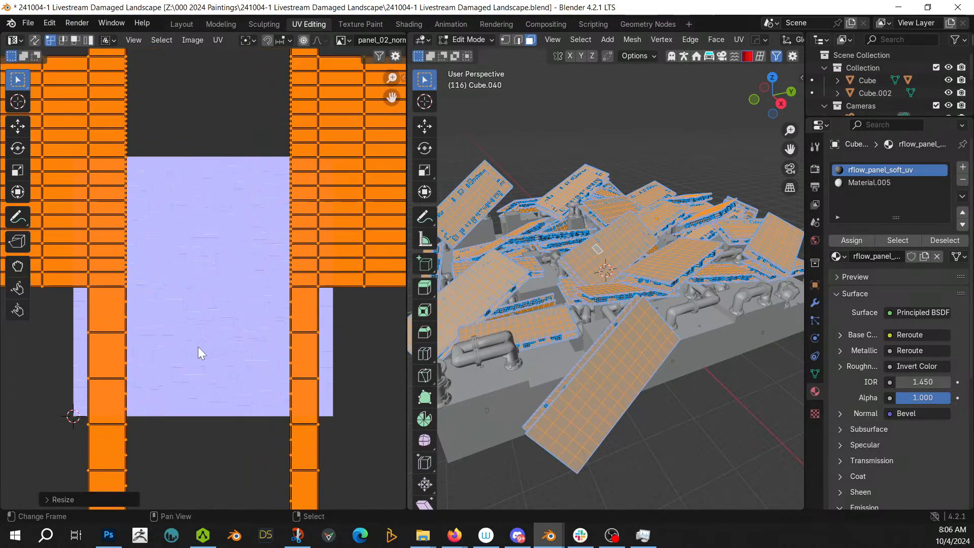
{"action": "scroll", "coordinate": [226, 319], "scroll_direction": "down", "scroll_amount": 3}
{"action": "key", "text": "g"}
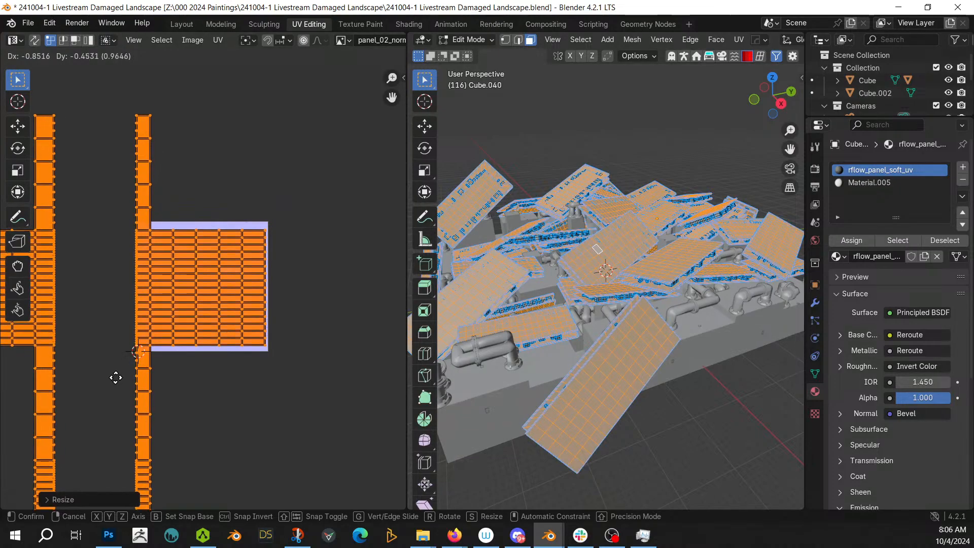
{"action": "left_click", "coordinate": [120, 374]}
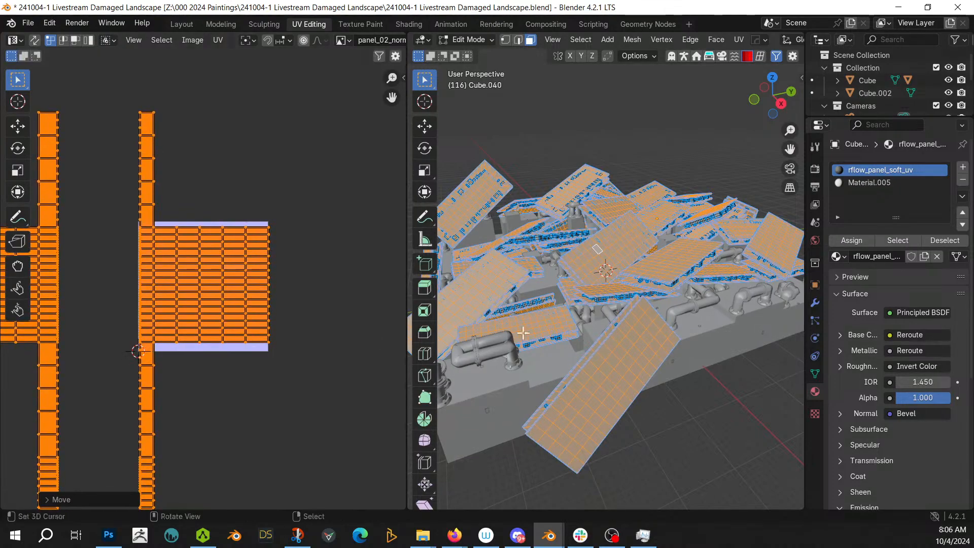
Switch the viewport to rendered shading, then shrink the panel UVs and centre them well inside the texture image
{"action": "key", "text": "z"}
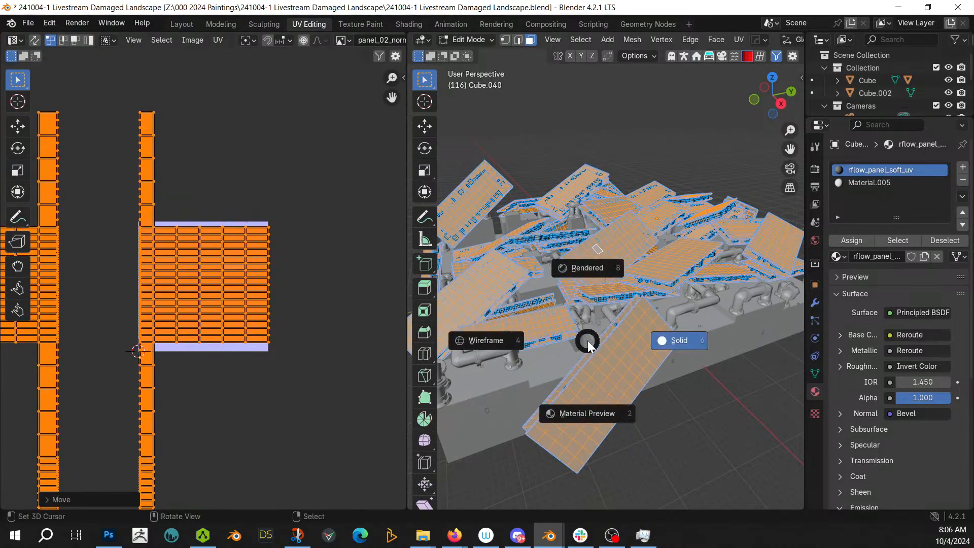
{"action": "left_click", "coordinate": [587, 336]}
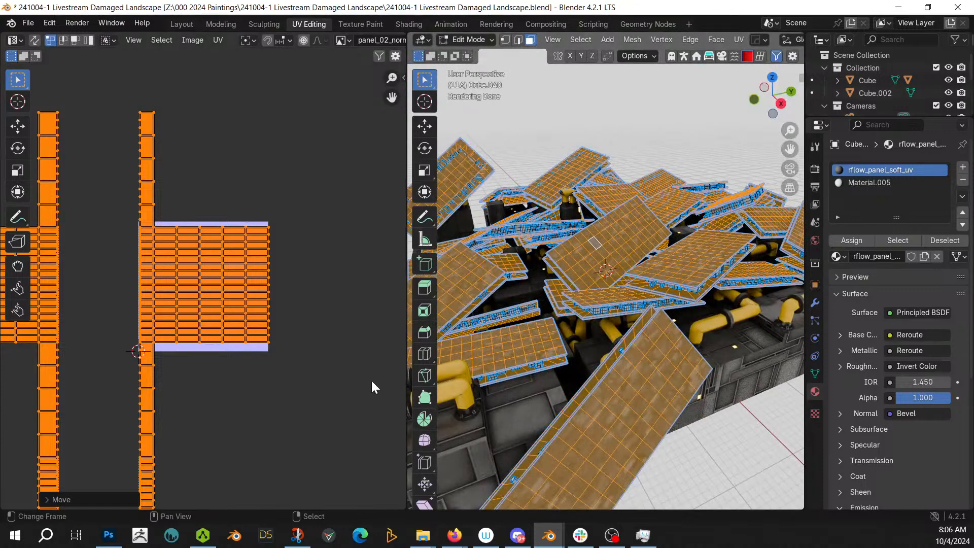
{"action": "key", "text": "s"}
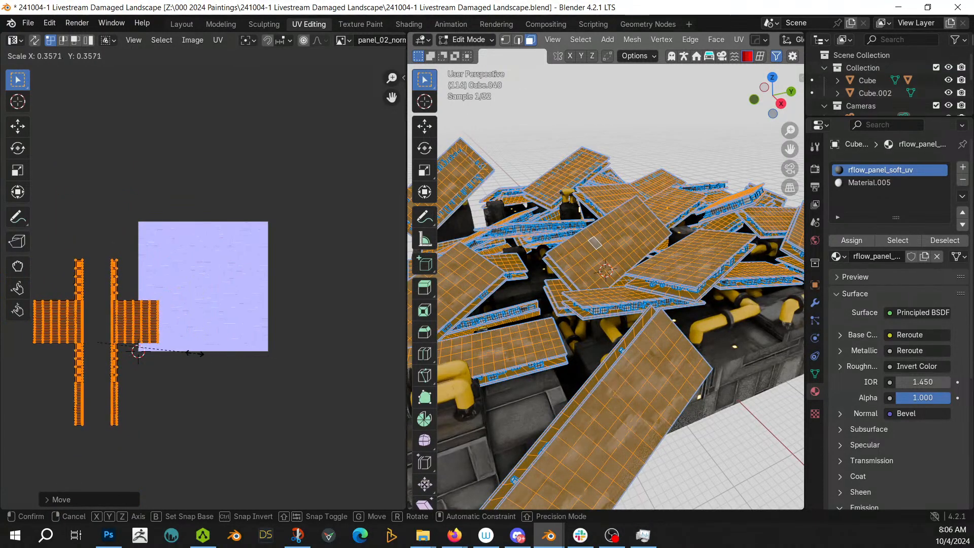
{"action": "left_click", "coordinate": [196, 343]}
{"action": "key", "text": "g"}
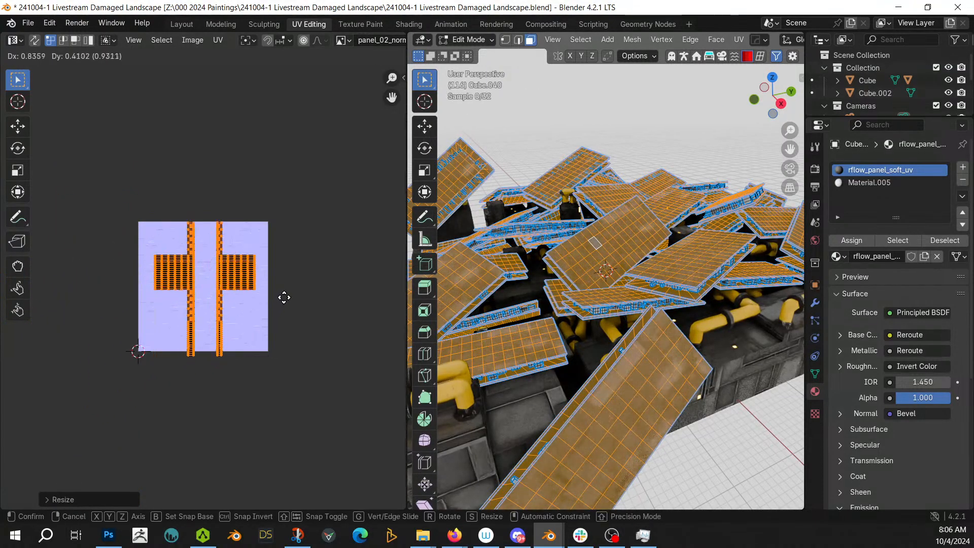
{"action": "left_click", "coordinate": [288, 317]}
{"action": "key", "text": "s"}
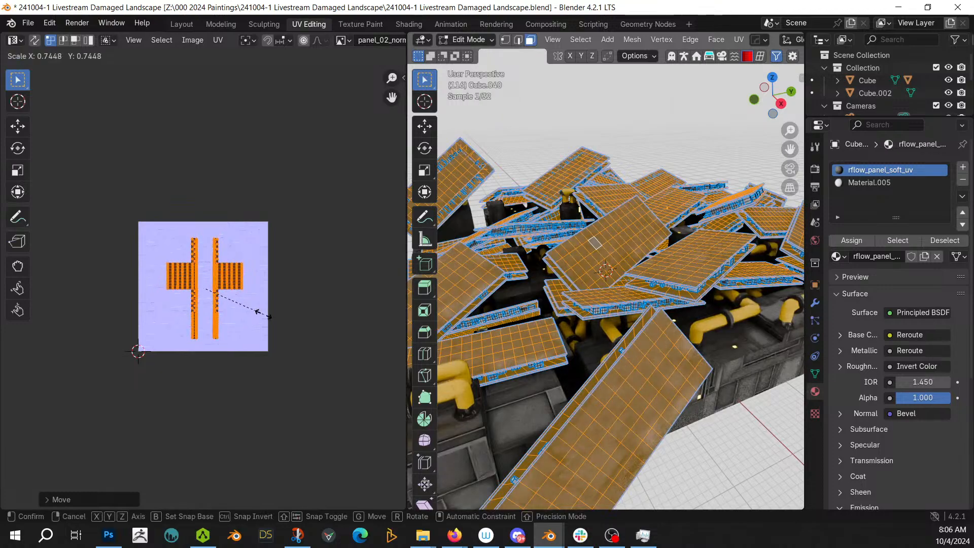
{"action": "left_click", "coordinate": [257, 311]}
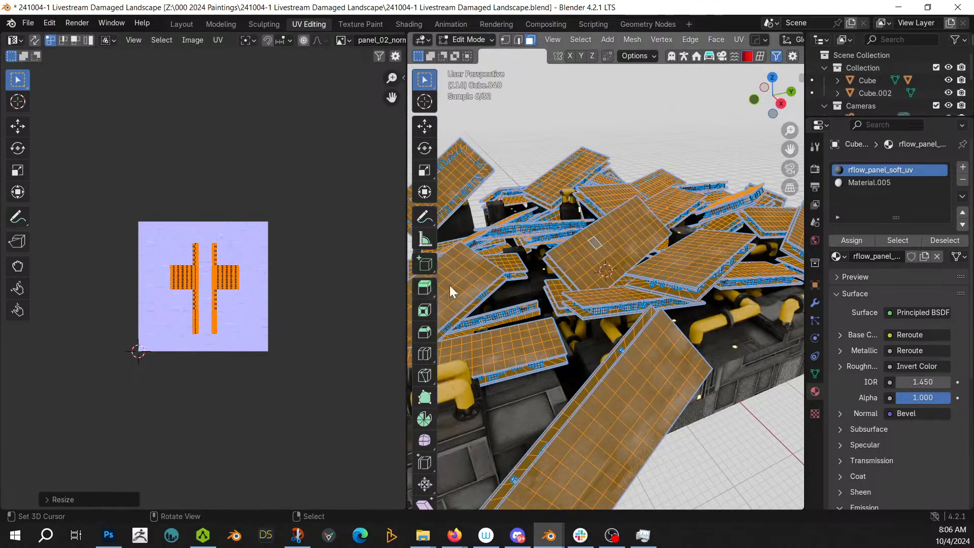
Return to Object Mode, inspect the rescaled texture on the joined panels and go back to the Layout workspace
{"action": "key", "text": "Tab"}
{"action": "scroll", "coordinate": [546, 285], "scroll_direction": "down", "scroll_amount": 4}
{"action": "scroll", "coordinate": [545, 285], "scroll_direction": "up", "scroll_amount": 4}
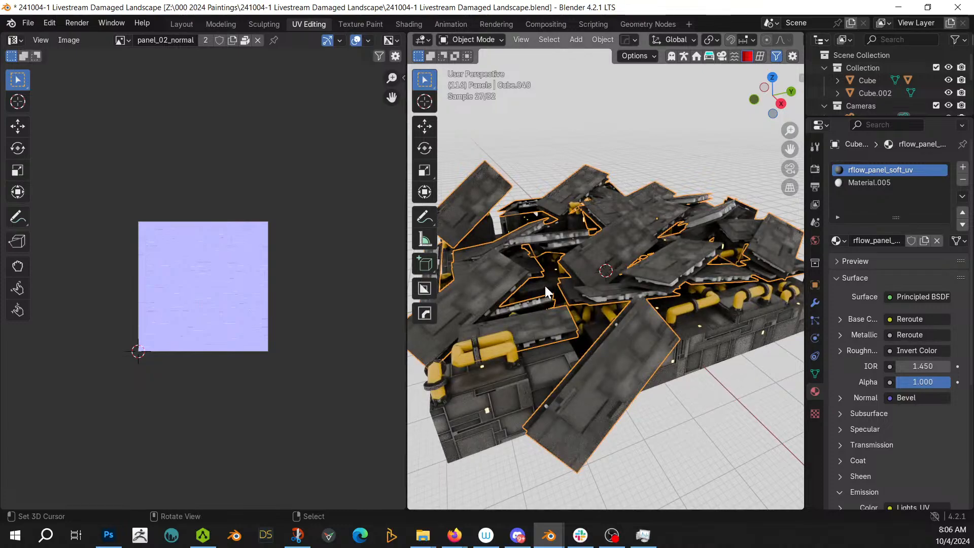
{"action": "middle_click_drag", "start_coordinate": [545, 285], "coordinate": [471, 319]}
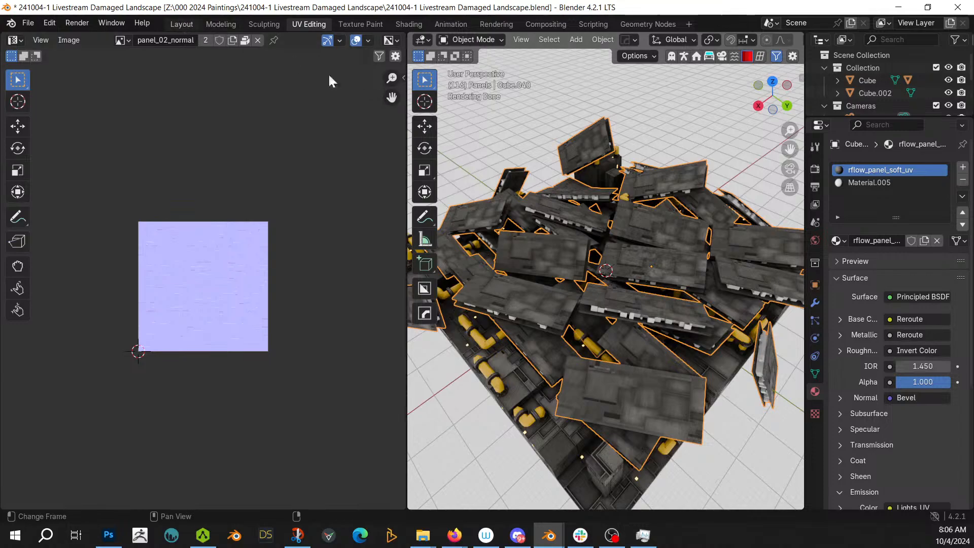
{"action": "key", "text": "ctrl+Page_Up"}
{"action": "key", "text": "ctrl+Page_Up"}
{"action": "key", "text": "ctrl+Page_Up"}
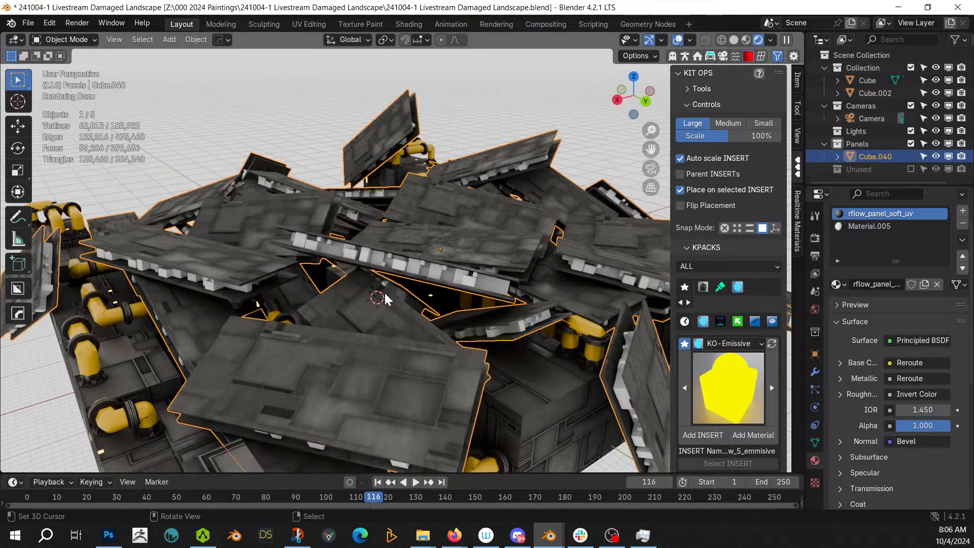
Append the Light Grey Armor, Dark Purple Armor and Black Armor materials from 241003-2 Thetik Humanoid.blend
{"action": "key", "text": "F4"}
{"action": "left_click", "coordinate": [370, 347]}
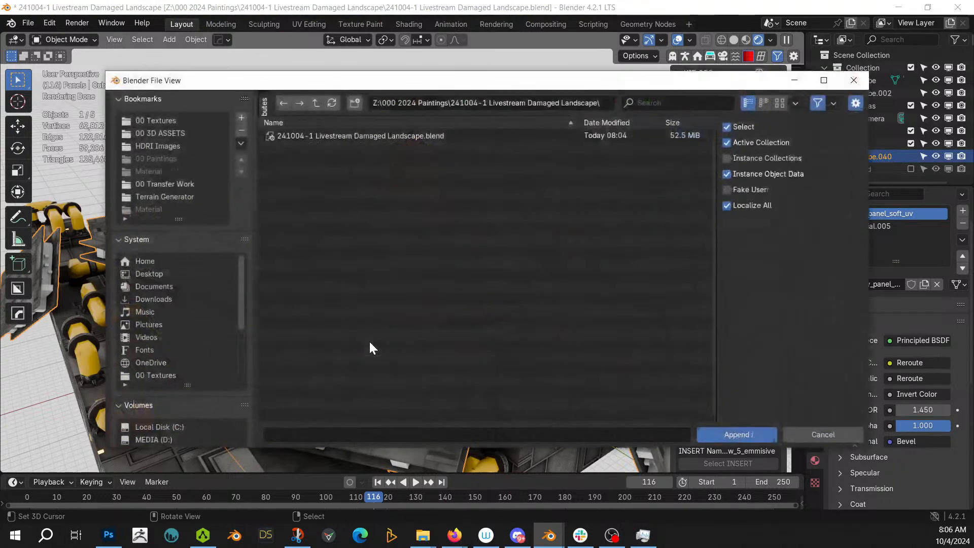
{"action": "scroll", "coordinate": [199, 422], "scroll_direction": "down", "scroll_amount": 5}
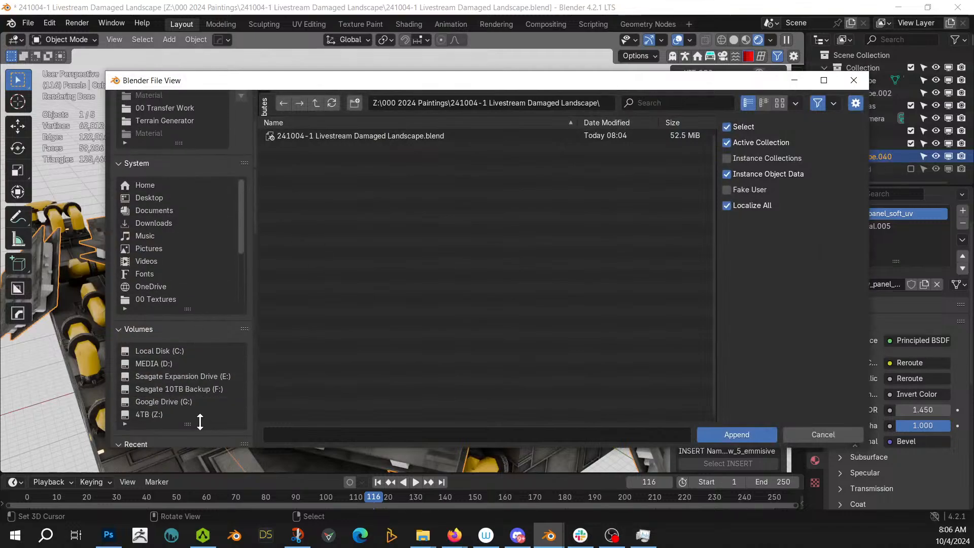
{"action": "scroll", "coordinate": [199, 443], "scroll_direction": "down", "scroll_amount": 2}
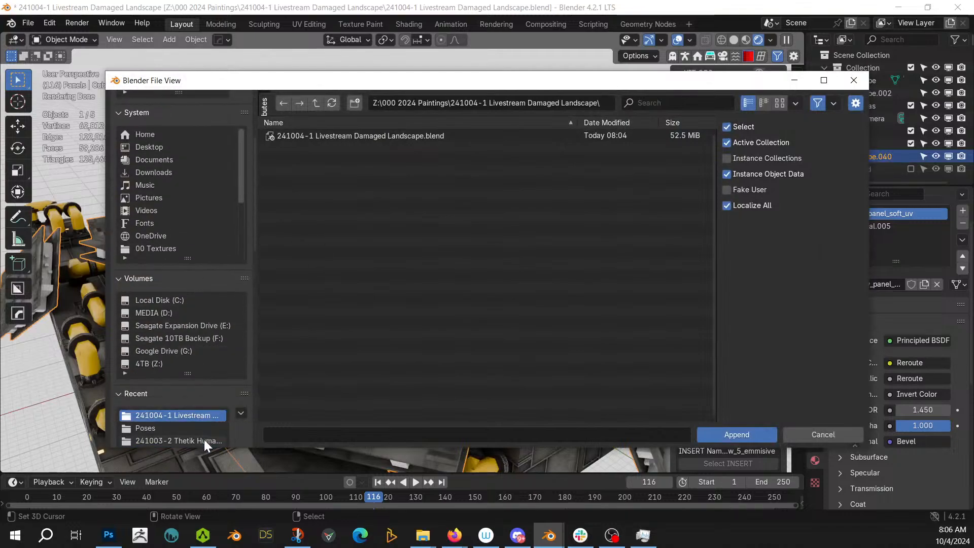
{"action": "left_click", "coordinate": [204, 439]}
{"action": "left_click", "coordinate": [358, 171]}
{"action": "double_click", "coordinate": [358, 170]}
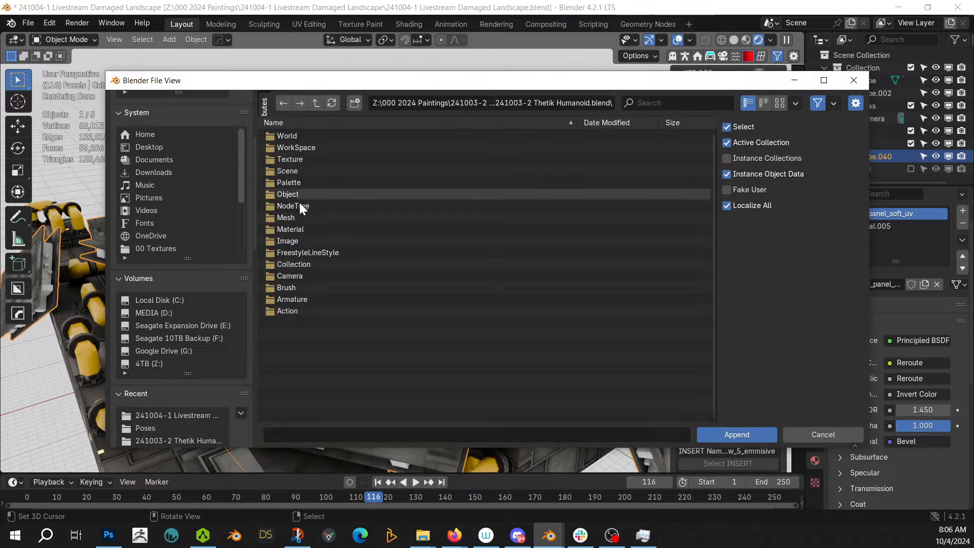
{"action": "double_click", "coordinate": [302, 228]}
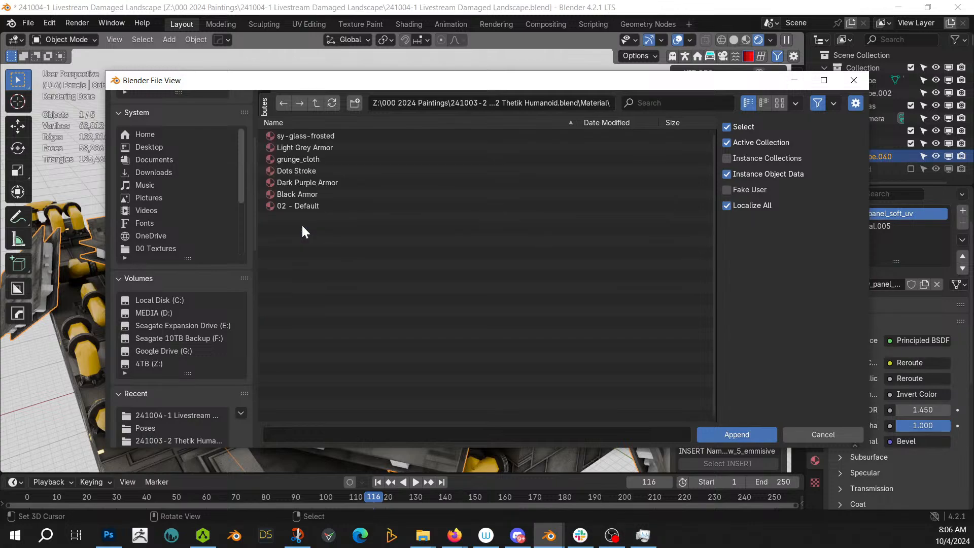
{"action": "left_click", "coordinate": [319, 147]}
{"action": "left_click", "coordinate": [319, 183], "text": "ctrl"}
{"action": "left_click", "coordinate": [313, 194], "text": "ctrl"}
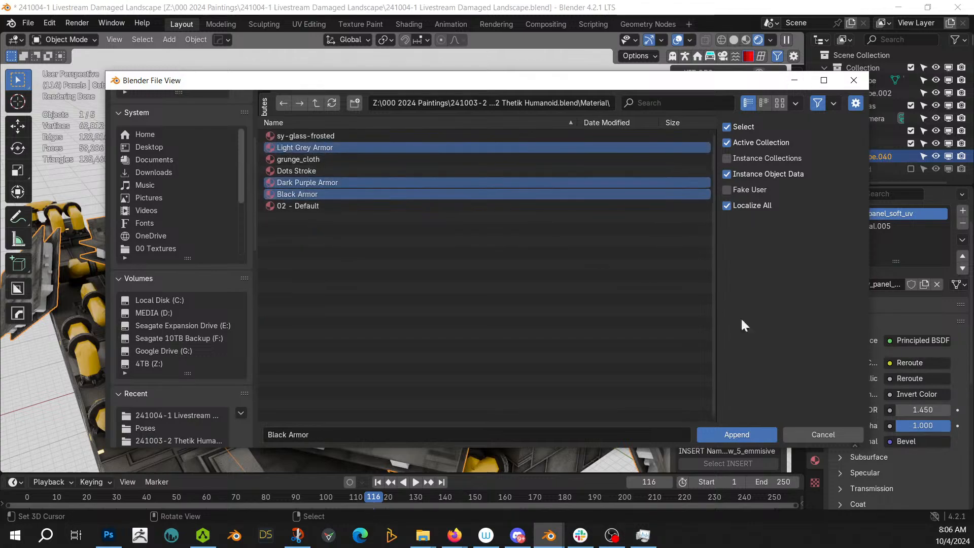
{"action": "left_click", "coordinate": [734, 434]}
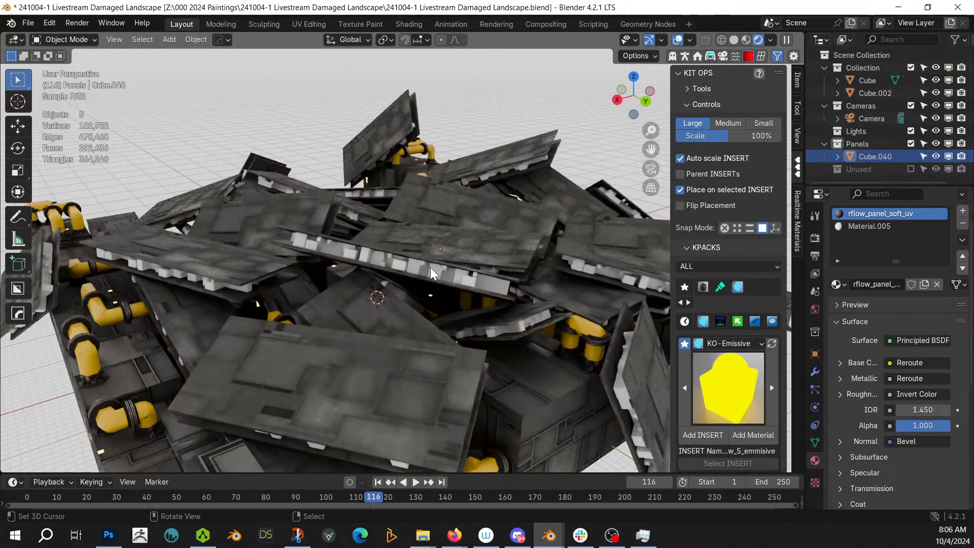
Replace Material.005 in the joined panels' second material slot with Black Armor
{"action": "left_click", "coordinate": [854, 226]}
{"action": "left_click", "coordinate": [836, 284]}
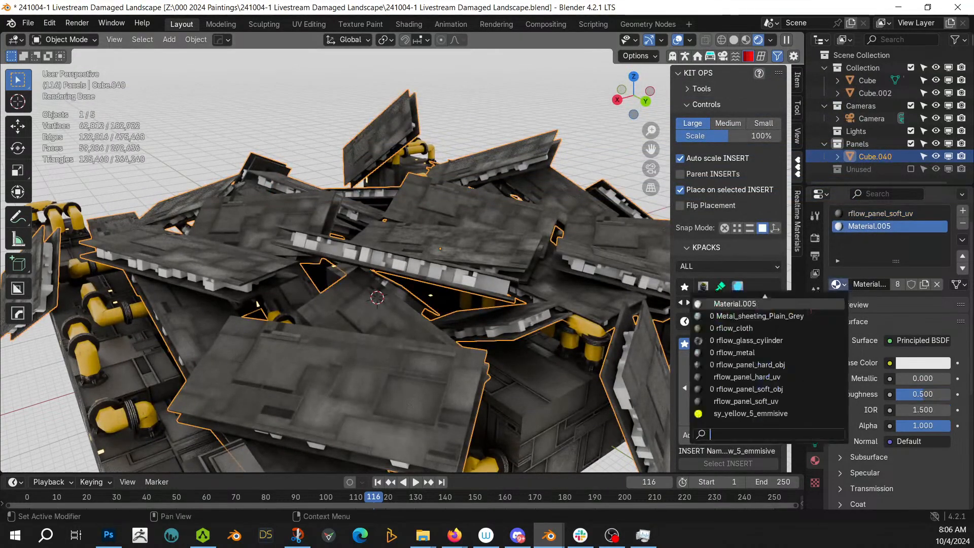
{"action": "type", "text": "black"}
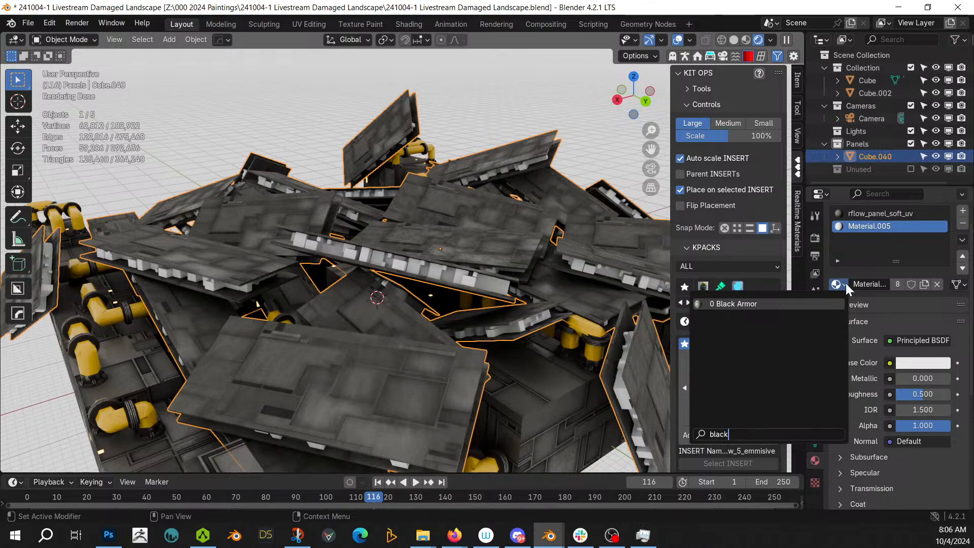
{"action": "key", "text": "Return"}
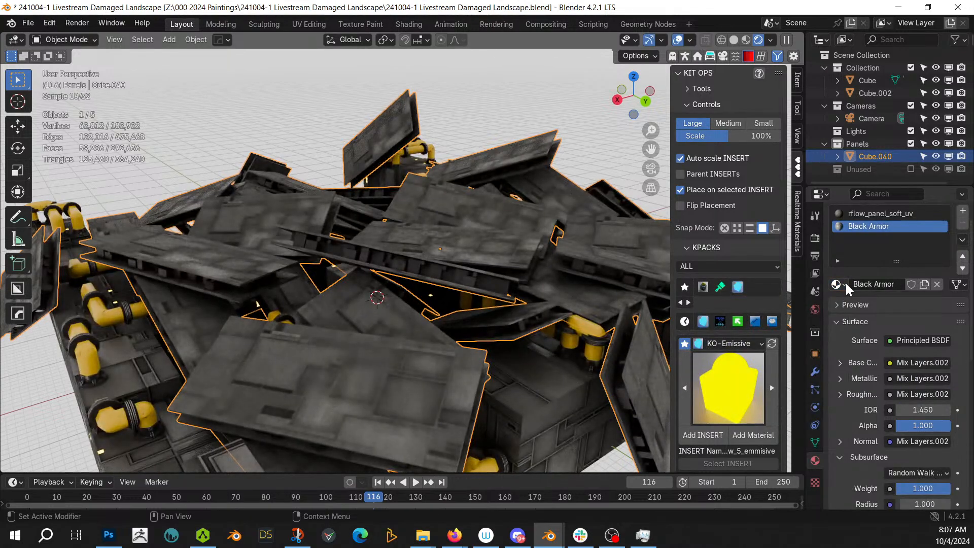
Inspect the Black Armor material along the panel edges, deselect the panels and save the file
{"action": "scroll", "coordinate": [443, 208], "scroll_direction": "up", "scroll_amount": 6}
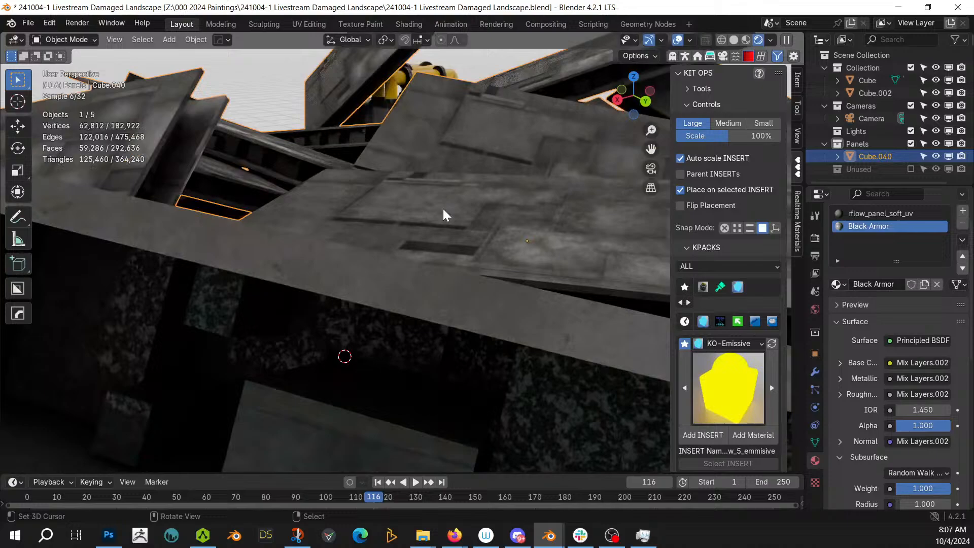
{"action": "scroll", "coordinate": [443, 208], "scroll_direction": "down", "scroll_amount": 6}
{"action": "left_click", "coordinate": [291, 58]}
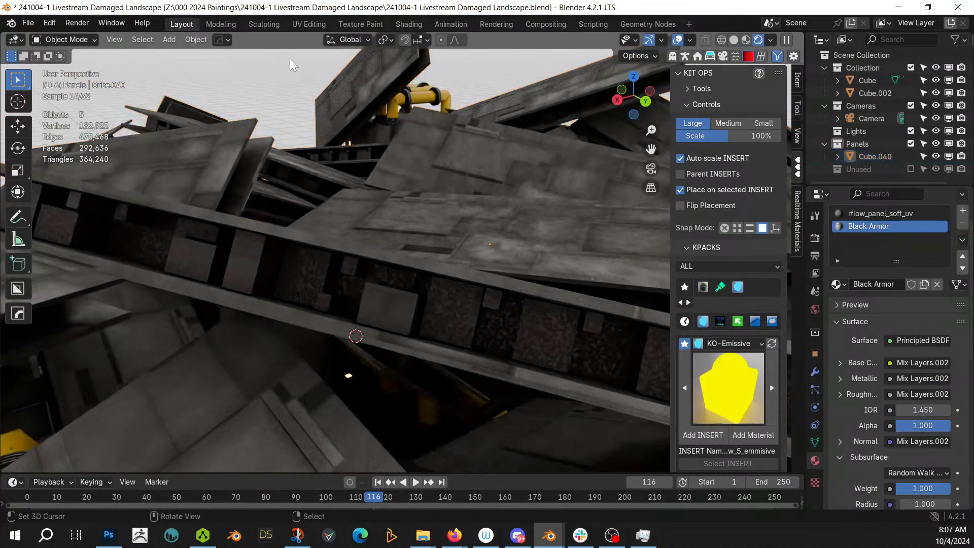
{"action": "scroll", "coordinate": [324, 141], "scroll_direction": "down", "scroll_amount": 2}
{"action": "middle_click_drag", "start_coordinate": [324, 142], "coordinate": [231, 139]}
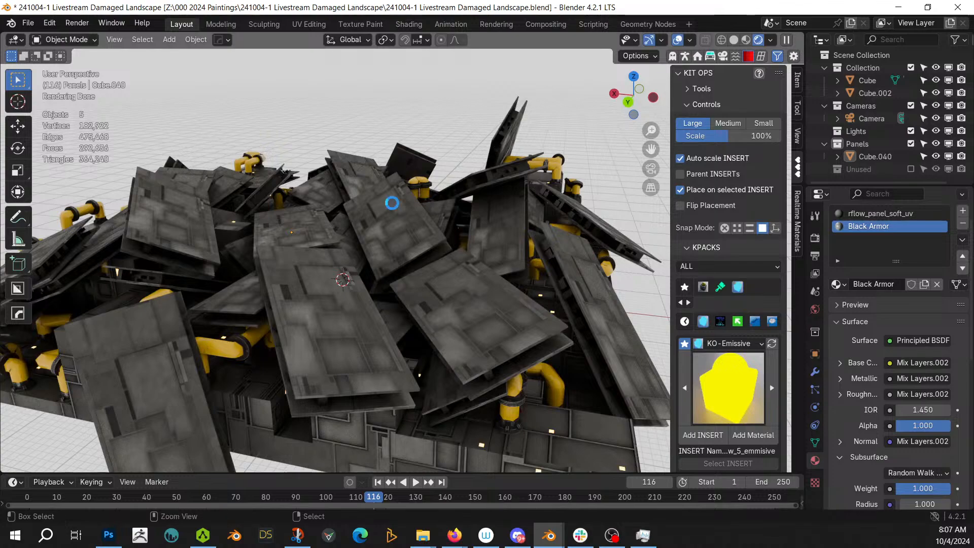
{"action": "key", "text": "ctrl+s"}
Open the pipes' Dirty Yellow Paint on Dented Metal material in the Shading workspace and show the landscape in Rendered shading
{"action": "left_click", "coordinate": [226, 350]}
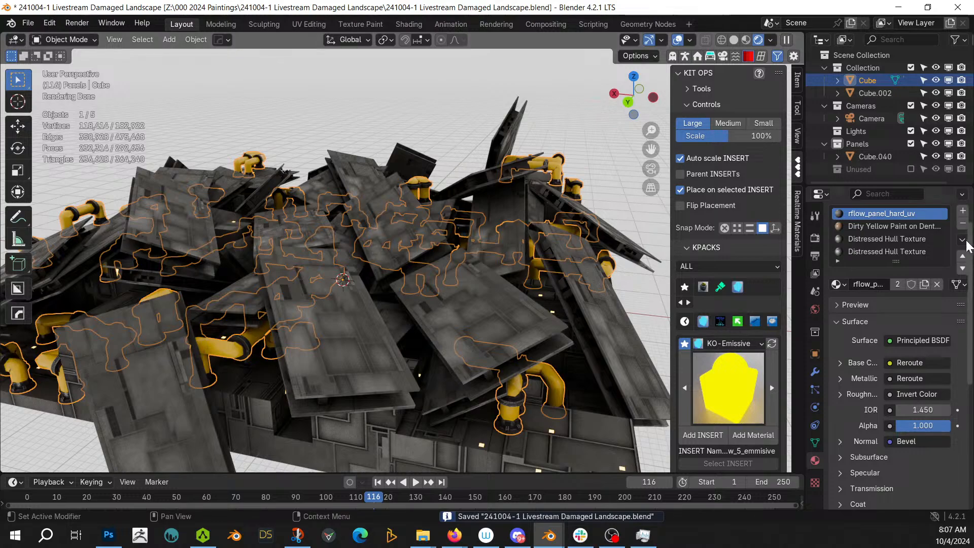
{"action": "left_click", "coordinate": [929, 226]}
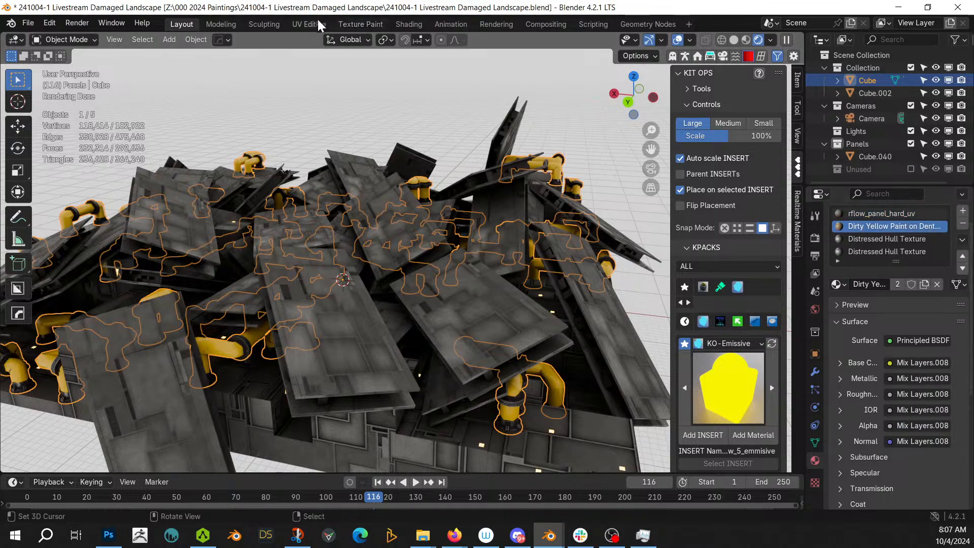
{"action": "left_click", "coordinate": [407, 22]}
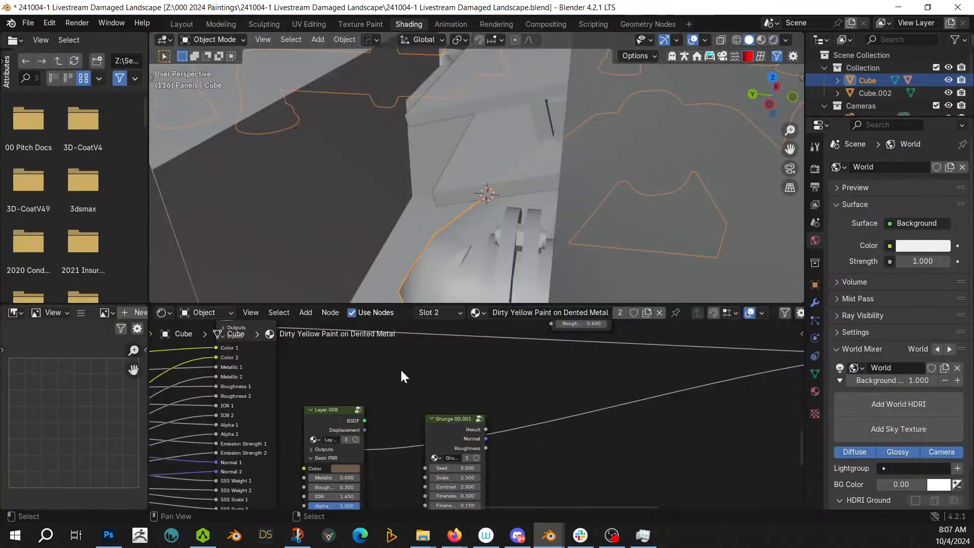
{"action": "mouse_move", "coordinate": [400, 368]}
{"action": "middle_mouse_down"}
{"action": "mouse_move", "coordinate": [397, 391]}
{"action": "mouse_move", "coordinate": [605, 514]}
{"action": "middle_mouse_up"}
{"action": "scroll", "coordinate": [480, 264], "scroll_direction": "up", "scroll_amount": 3}
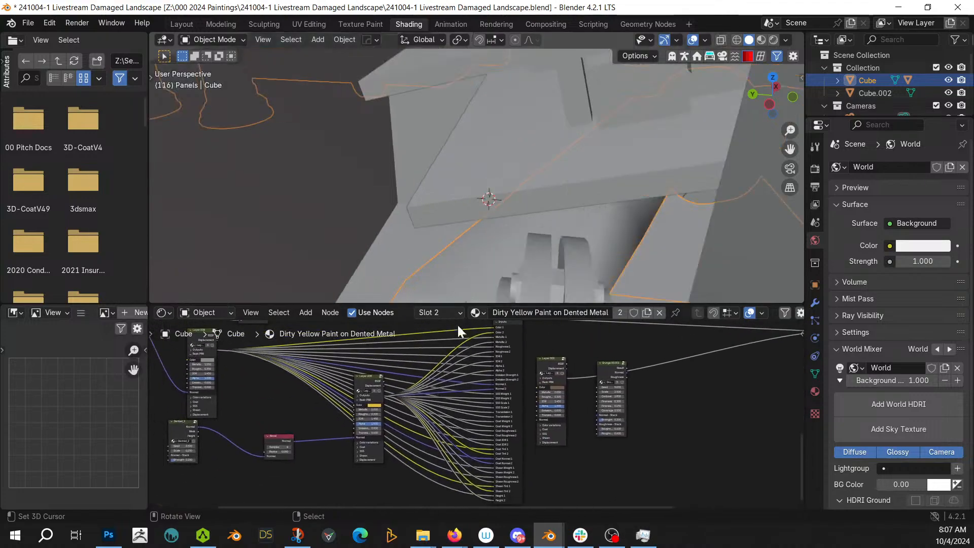
{"action": "scroll", "coordinate": [481, 262], "scroll_direction": "down", "scroll_amount": 1}
{"action": "key", "text": "z"}
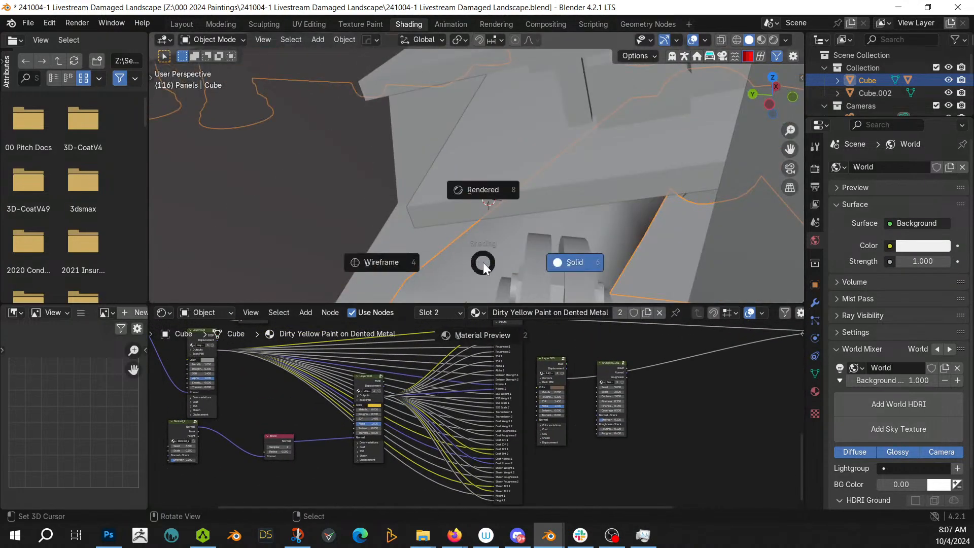
{"action": "key", "text": "8"}
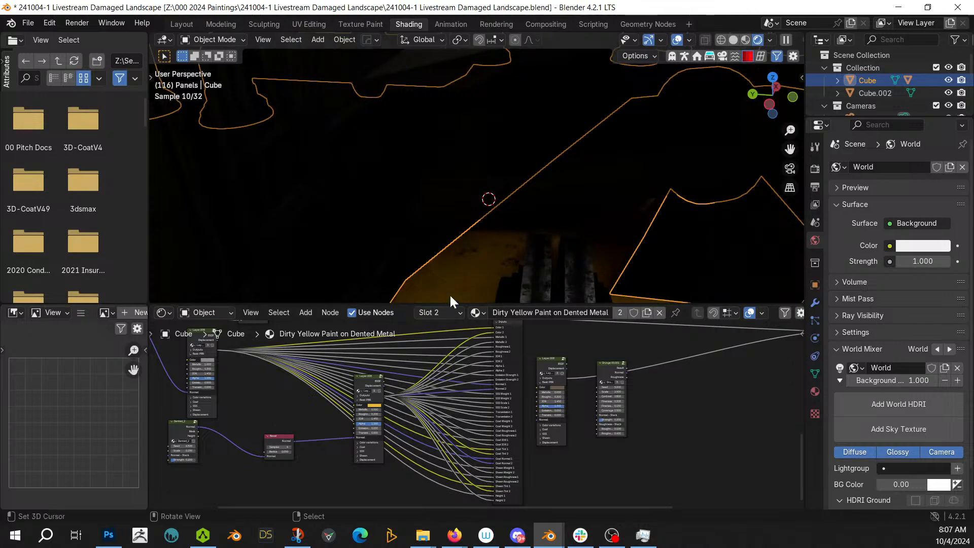
{"action": "scroll", "coordinate": [468, 196], "scroll_direction": "down", "scroll_amount": 6}
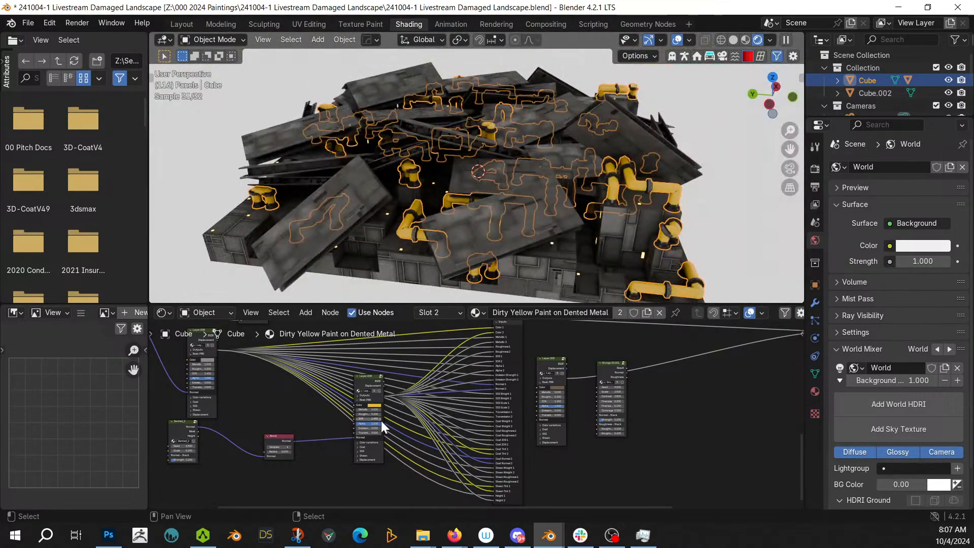
Change the pipe paint layer's colour to brown with hue 0.069, saturation 0.900 and value 0.127, and deselect the pipes
{"action": "scroll", "coordinate": [382, 421], "scroll_direction": "up", "scroll_amount": 3}
{"action": "scroll", "coordinate": [381, 421], "scroll_direction": "up", "scroll_amount": 4}
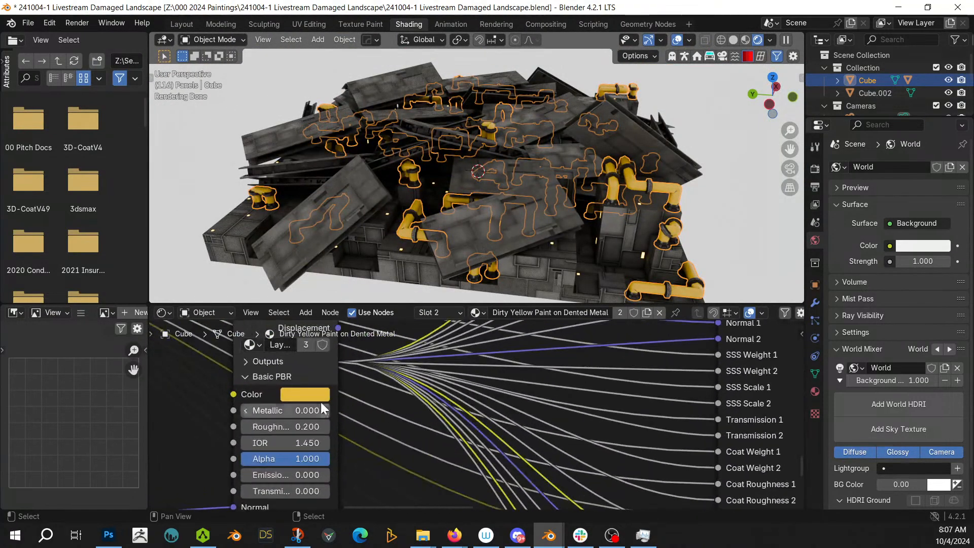
{"action": "left_click", "coordinate": [306, 395]}
{"action": "left_click_drag", "start_coordinate": [434, 174], "coordinate": [435, 238]}
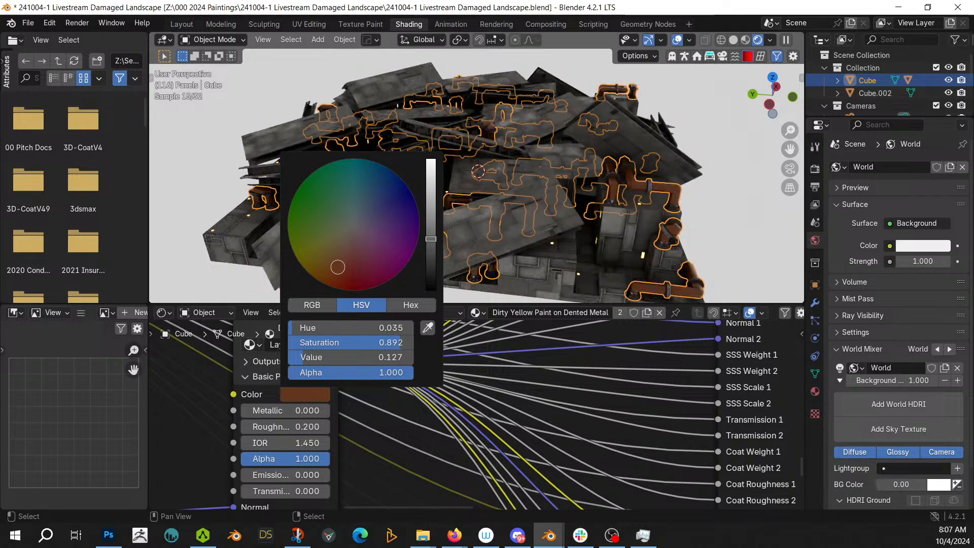
{"action": "left_click_drag", "start_coordinate": [338, 267], "coordinate": [327, 263]}
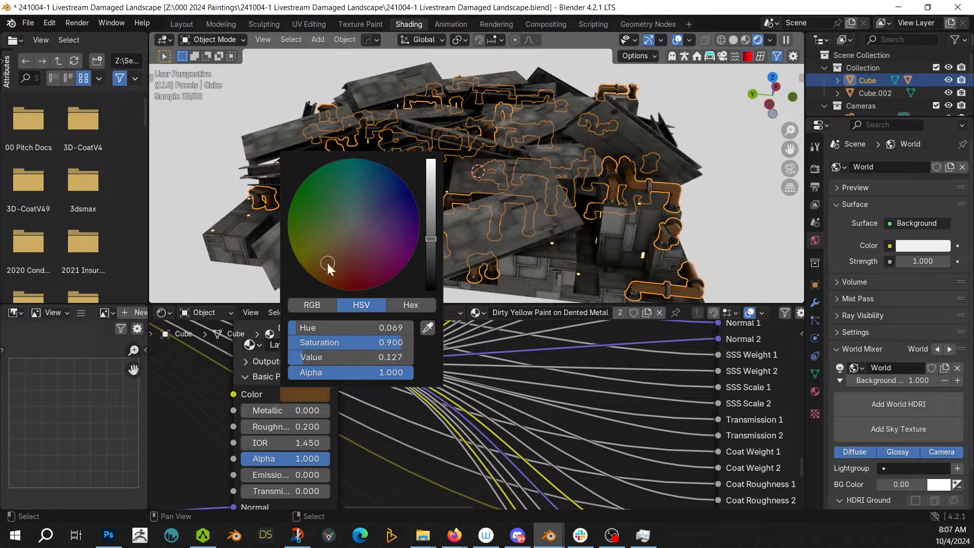
{"action": "left_click", "coordinate": [176, 184]}
Save the file with the recoloured pipes and return to the Layout workspace
{"action": "middle_click_drag", "start_coordinate": [397, 203], "coordinate": [513, 204]}
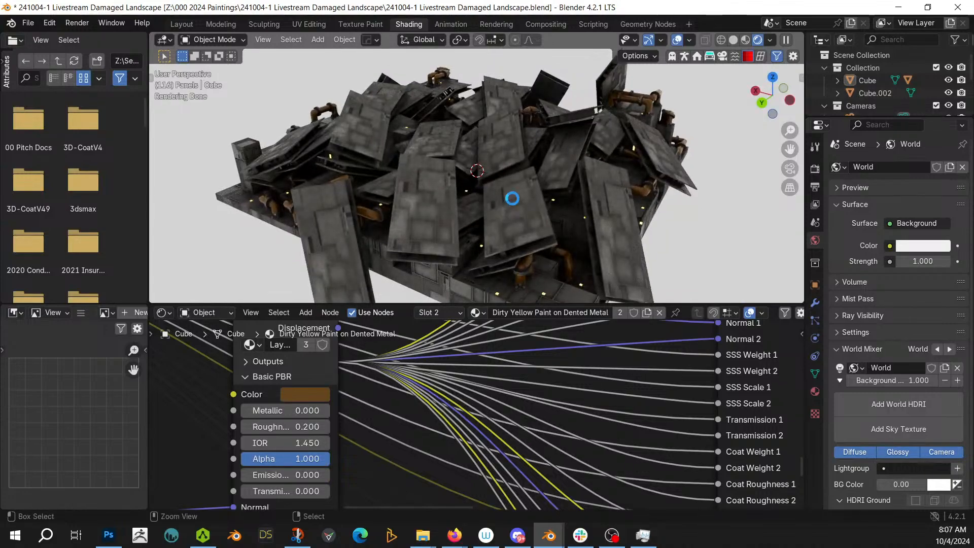
{"action": "key", "text": "ctrl+s"}
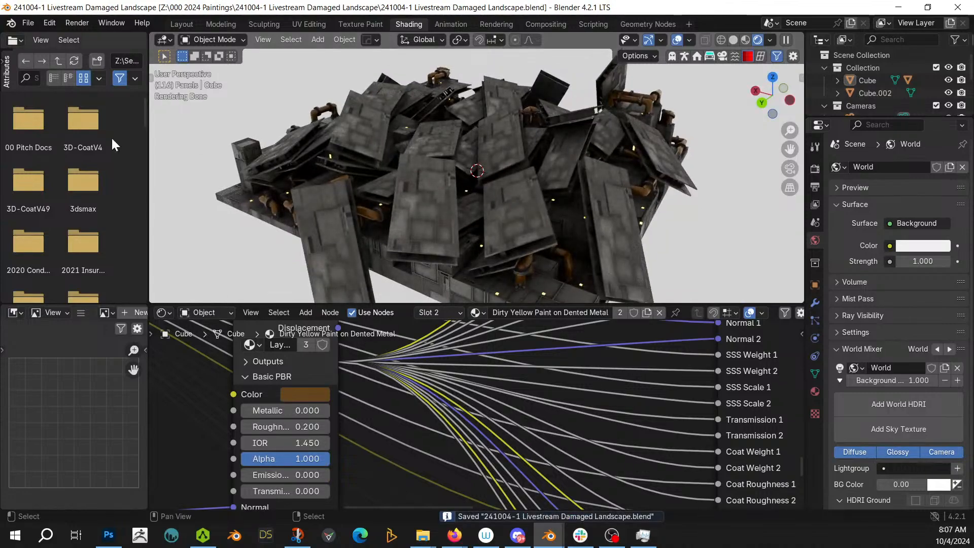
{"action": "left_click", "coordinate": [179, 24]}
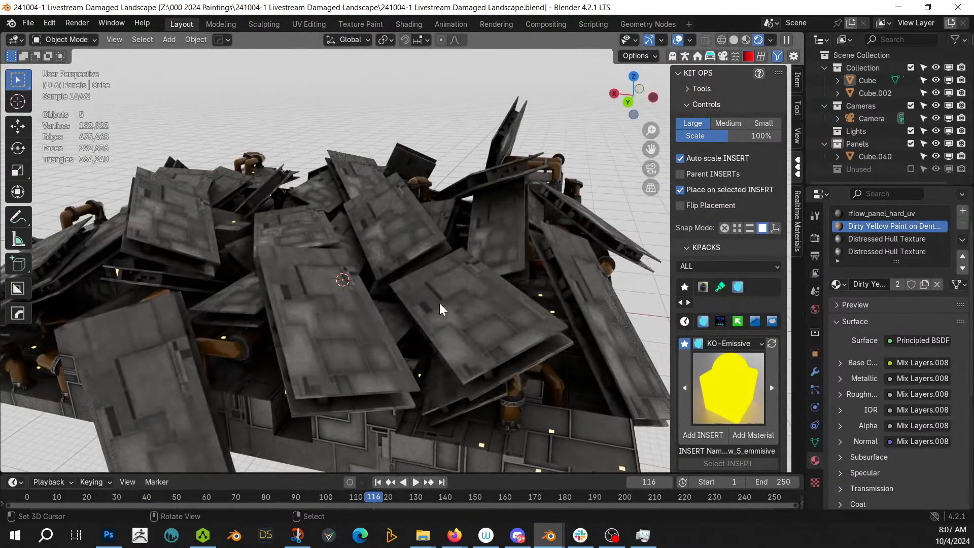
Select the whole upright leaning panel in Edit Mode, move it about -0.34 m in X, 0.07 m in Y and -0.15 m in Z, and return to Object Mode
{"action": "mouse_move", "coordinate": [365, 311]}
{"action": "middle_mouse_down"}
{"action": "mouse_move", "coordinate": [404, 322]}
{"action": "mouse_move", "coordinate": [452, 307]}
{"action": "mouse_move", "coordinate": [413, 307]}
{"action": "mouse_move", "coordinate": [374, 325]}
{"action": "middle_mouse_up"}
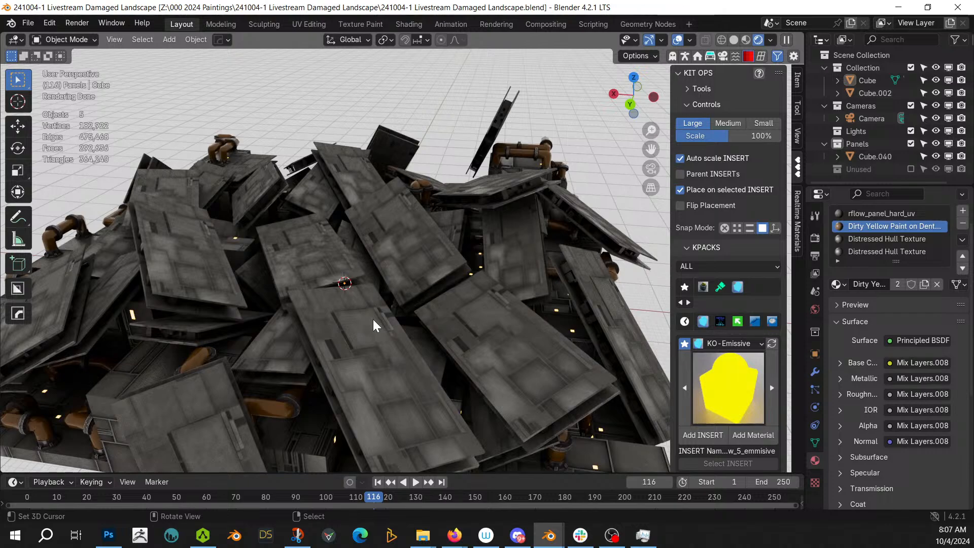
{"action": "middle_click_drag", "start_coordinate": [419, 260], "coordinate": [233, 200]}
{"action": "scroll", "coordinate": [227, 206], "scroll_direction": "up", "scroll_amount": 6}
{"action": "scroll", "coordinate": [309, 93], "scroll_direction": "down", "scroll_amount": 3}
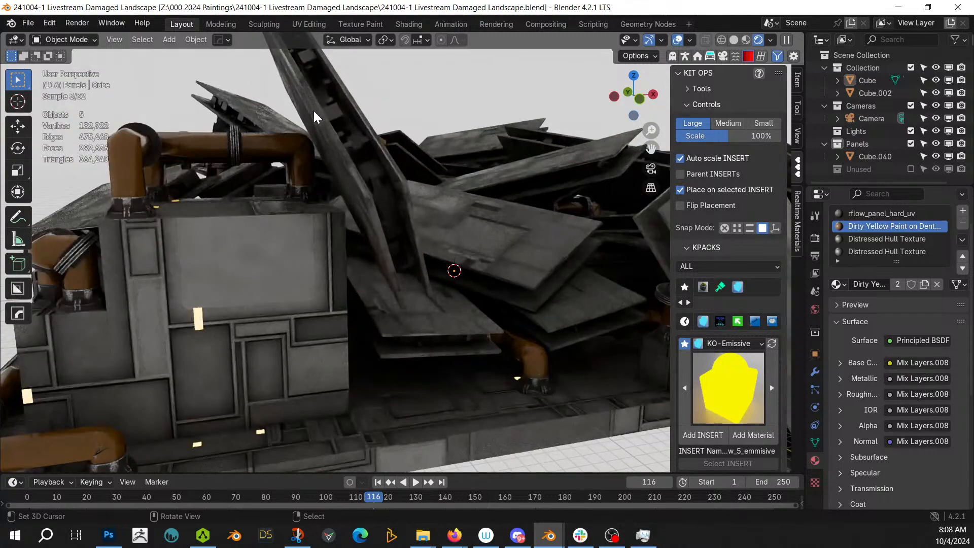
{"action": "left_click", "coordinate": [322, 114]}
{"action": "key", "text": "Tab"}
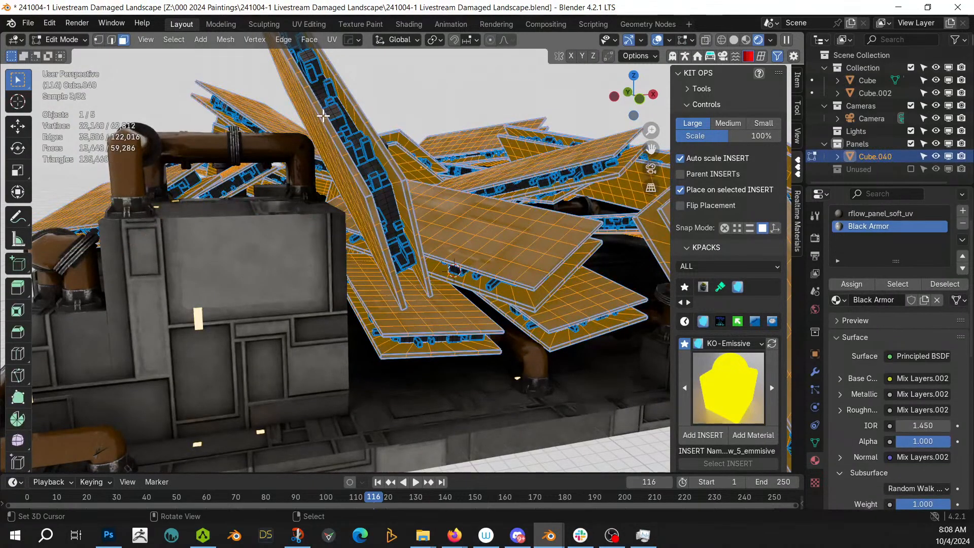
{"action": "left_click", "coordinate": [323, 115]}
{"action": "key", "text": "l"}
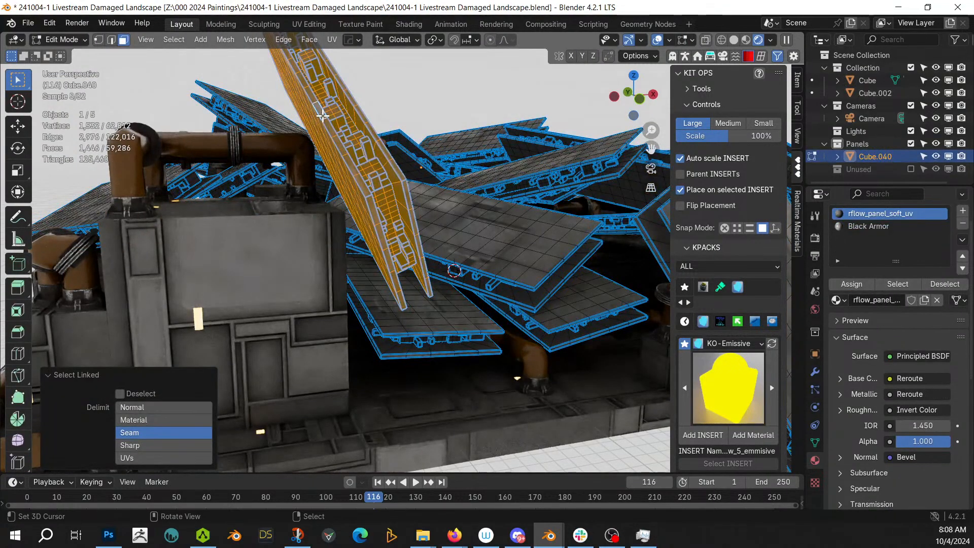
{"action": "mouse_move", "coordinate": [322, 115]}
{"action": "middle_mouse_down"}
{"action": "mouse_move", "coordinate": [350, 120]}
{"action": "mouse_move", "coordinate": [337, 114]}
{"action": "middle_mouse_up"}
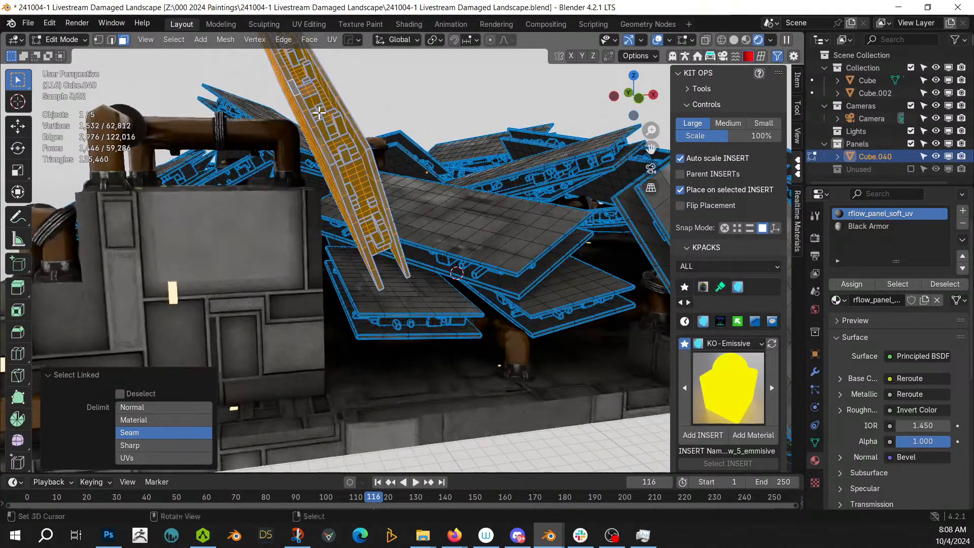
{"action": "key", "text": "g"}
{"action": "left_click", "coordinate": [316, 113]}
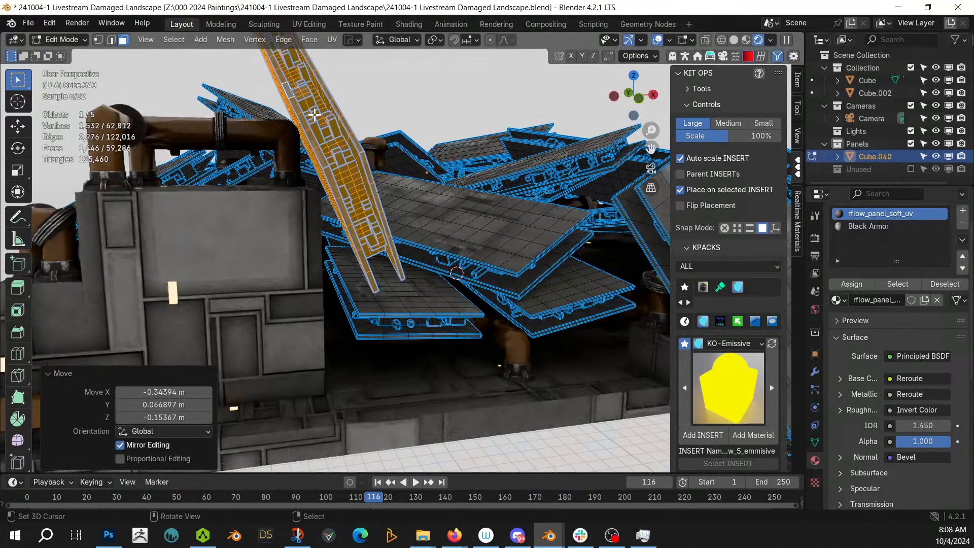
{"action": "key", "text": "Tab"}
Check the moved panel's placement over the landscape and save the file
{"action": "middle_click_drag", "start_coordinate": [314, 114], "coordinate": [349, 151]}
{"action": "scroll", "coordinate": [364, 154], "scroll_direction": "down", "scroll_amount": 4}
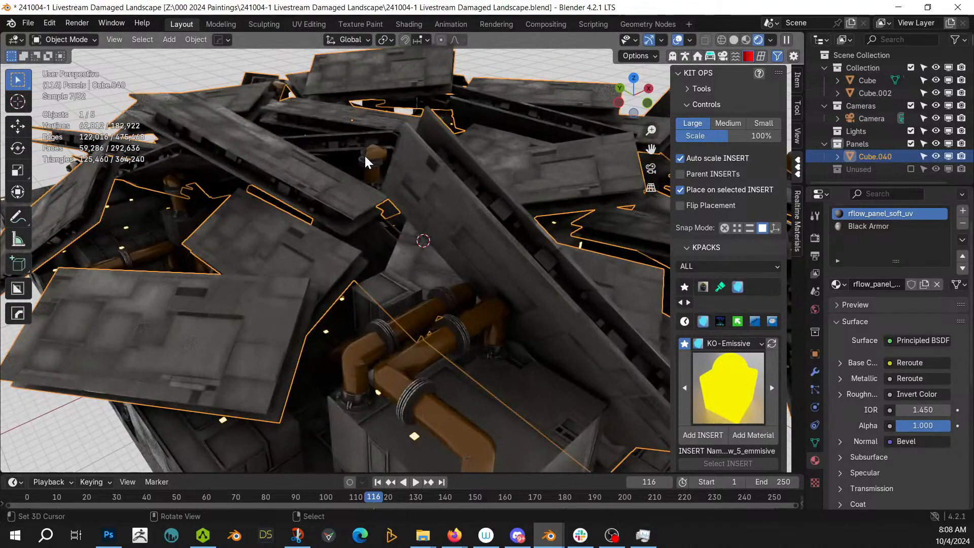
{"action": "scroll", "coordinate": [296, 169], "scroll_direction": "down", "scroll_amount": 3}
{"action": "middle_click_drag", "start_coordinate": [296, 168], "coordinate": [370, 182]}
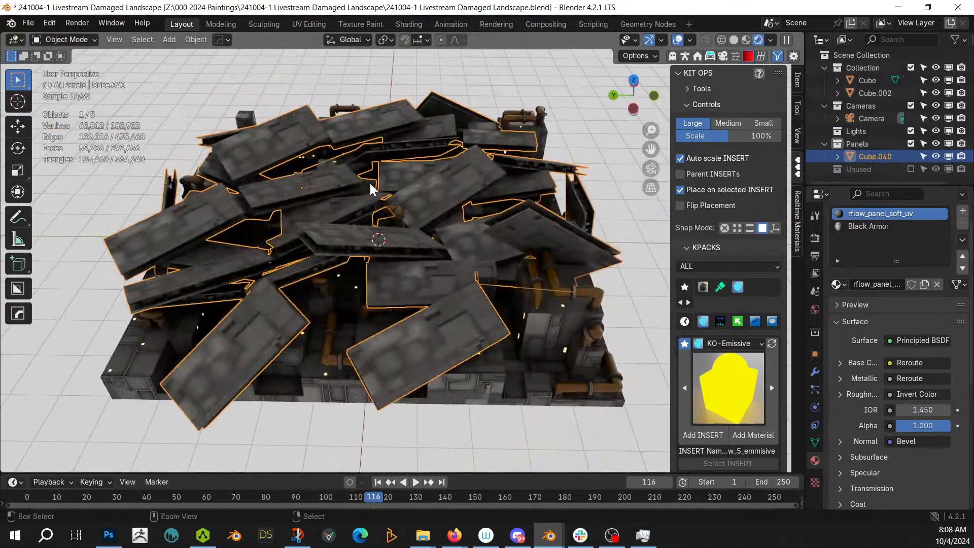
{"action": "key", "text": "ctrl+s"}
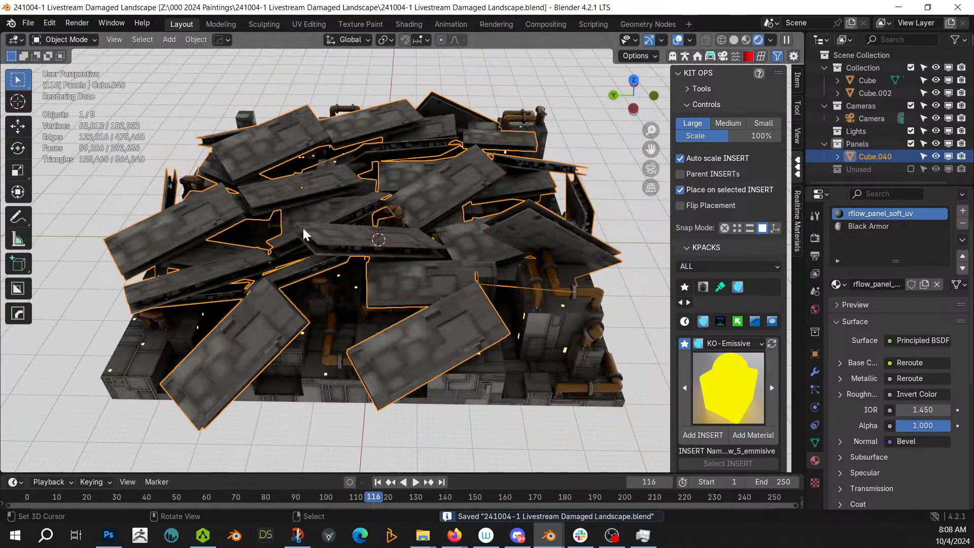
Run Random Flow's Add Bevel Node on the joined panels' active material and on the base's active material
{"action": "scroll", "coordinate": [345, 240], "scroll_direction": "up", "scroll_amount": 1}
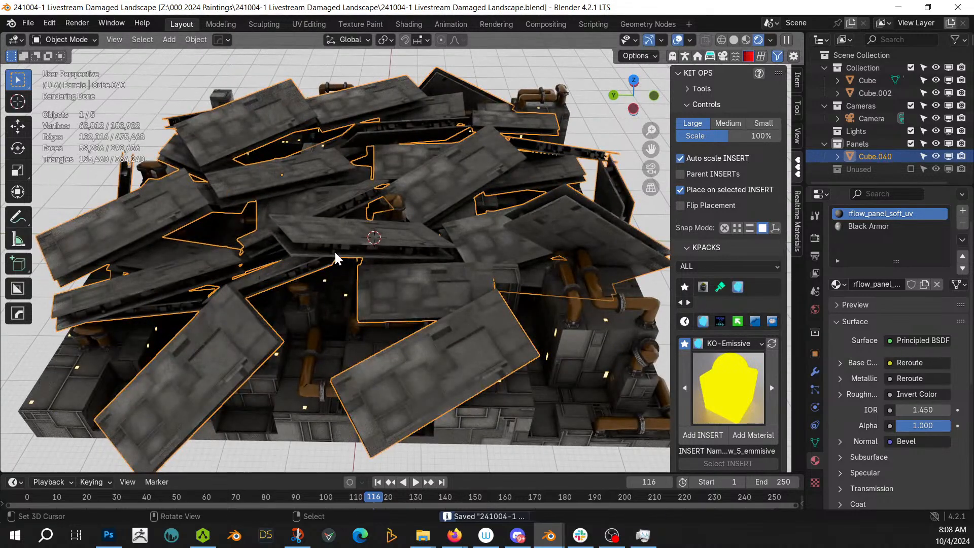
{"action": "mouse_move", "coordinate": [334, 251]}
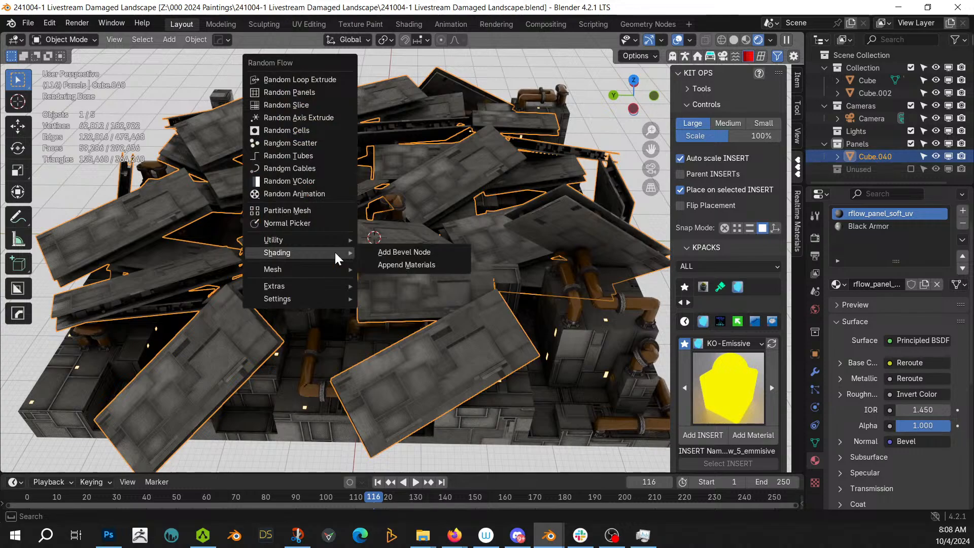
{"action": "left_click", "coordinate": [416, 256]}
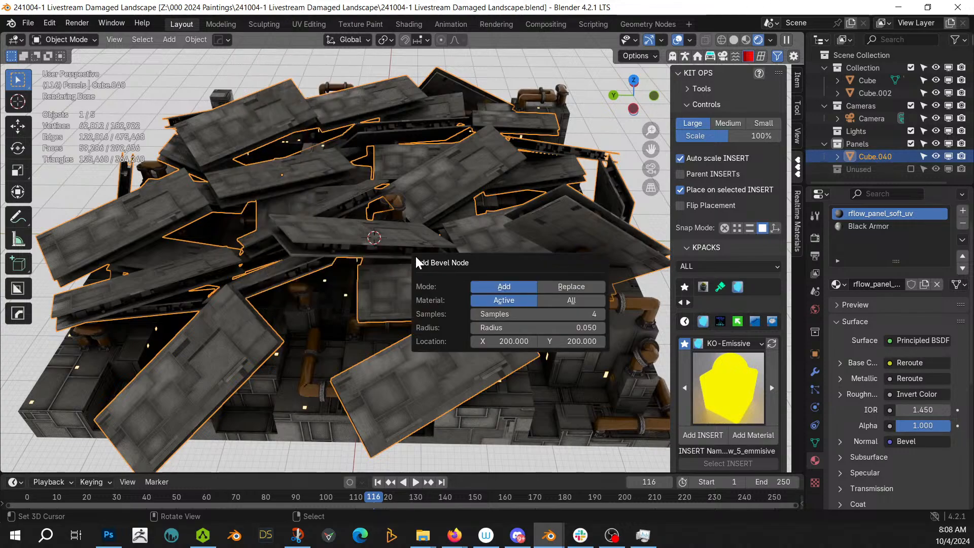
{"action": "left_click", "coordinate": [312, 409]}
{"action": "key", "text": "shift+alt+f"}
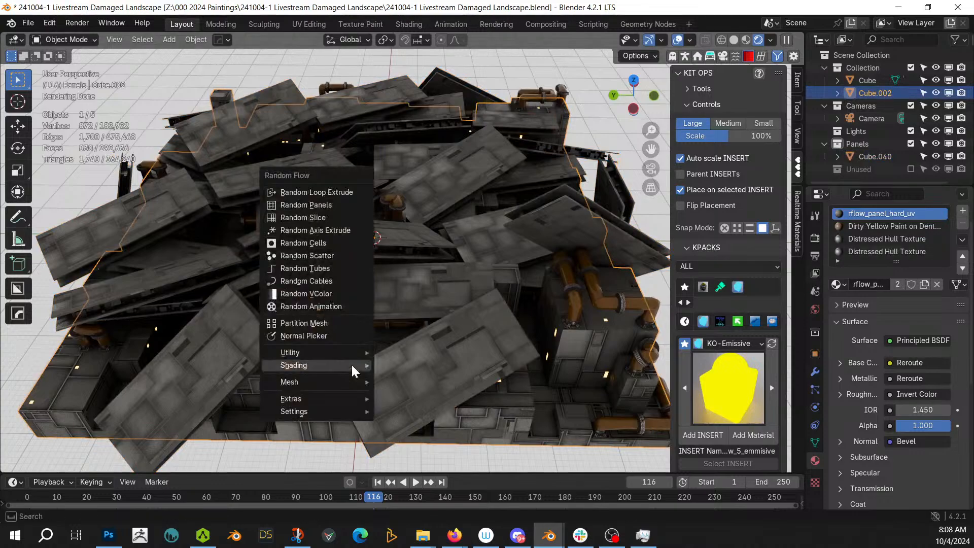
{"action": "mouse_move", "coordinate": [351, 363]}
{"action": "left_click", "coordinate": [449, 365]}
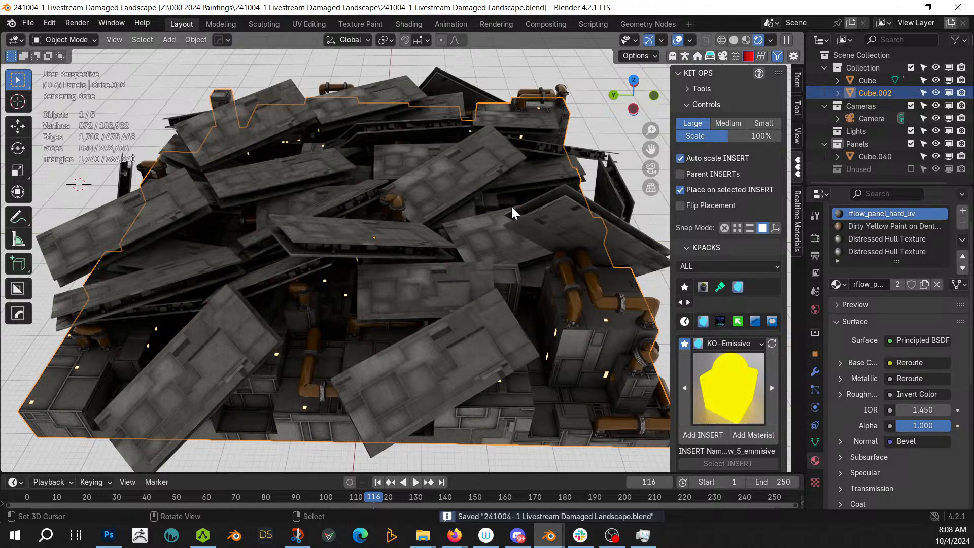
Examine the rendered panels, pipes and base edges up close and from several sides
{"action": "middle_click_drag", "start_coordinate": [510, 205], "coordinate": [498, 228]}
{"action": "scroll", "coordinate": [497, 220], "scroll_direction": "down", "scroll_amount": 2}
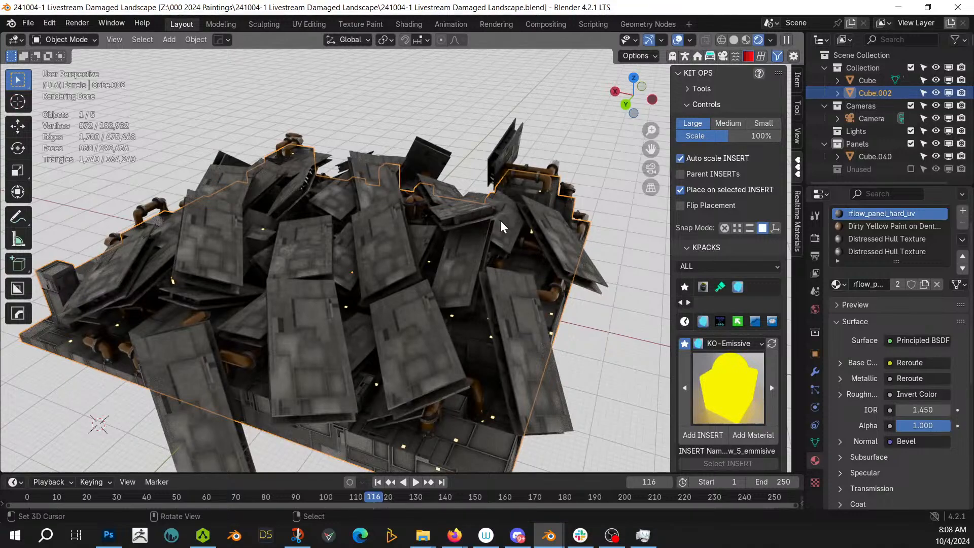
{"action": "middle_click_drag", "start_coordinate": [398, 264], "coordinate": [370, 248]}
{"action": "scroll", "coordinate": [458, 249], "scroll_direction": "up", "scroll_amount": 4}
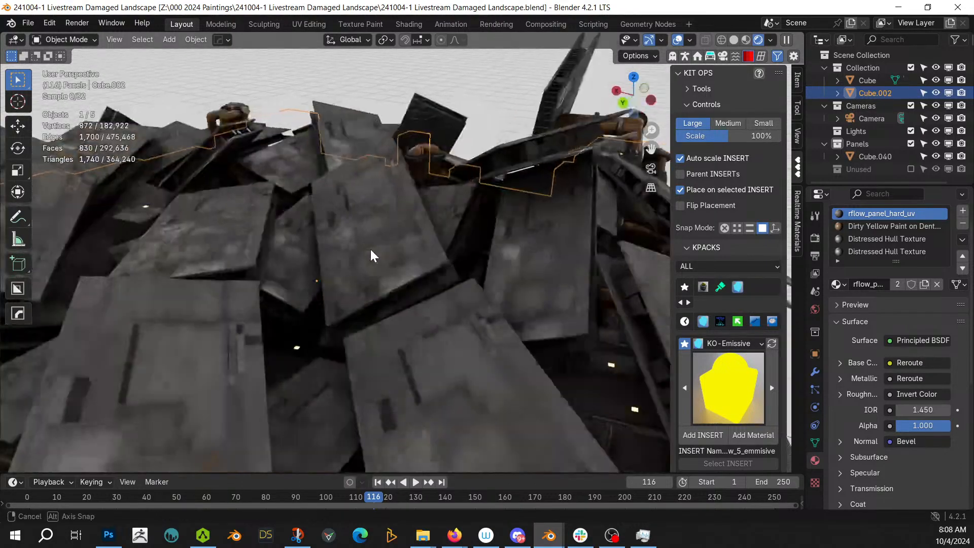
{"action": "scroll", "coordinate": [369, 252], "scroll_direction": "down", "scroll_amount": 4}
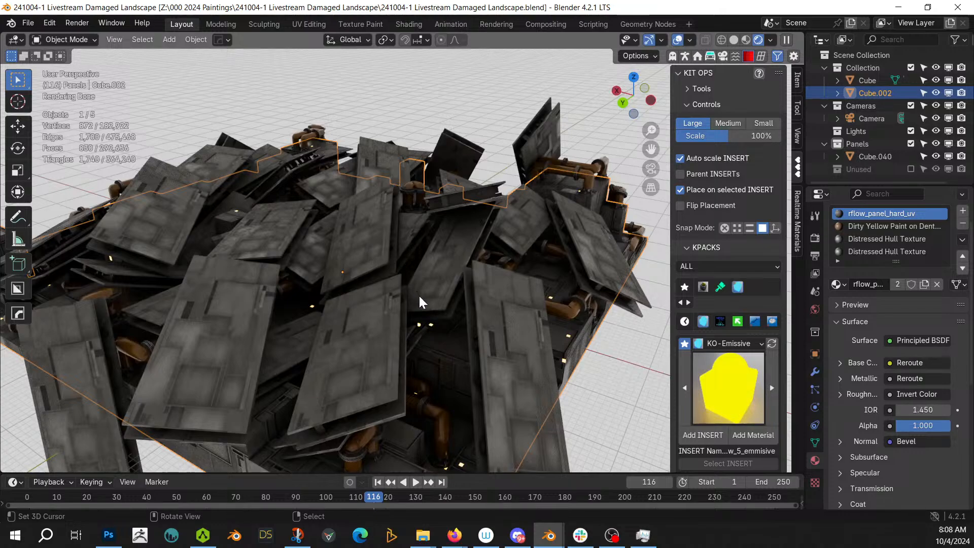
{"action": "middle_click_drag", "start_coordinate": [419, 296], "coordinate": [542, 299]}
{"action": "scroll", "coordinate": [474, 273], "scroll_direction": "down", "scroll_amount": 5}
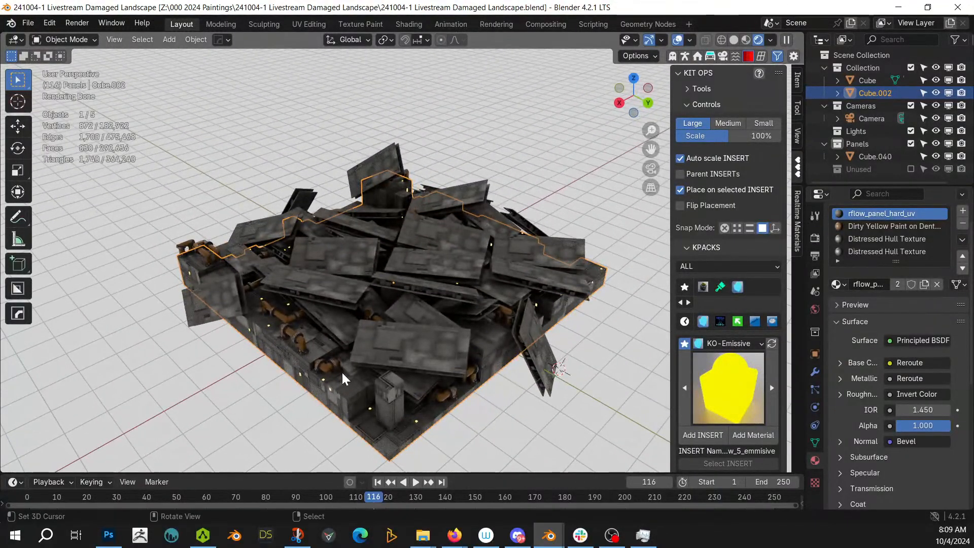
In Edit Mode, extrude the base's thin long side face outward by about 11.31 m and again by about 13.95 m
{"action": "key", "text": "z"}
{"action": "key", "text": "6"}
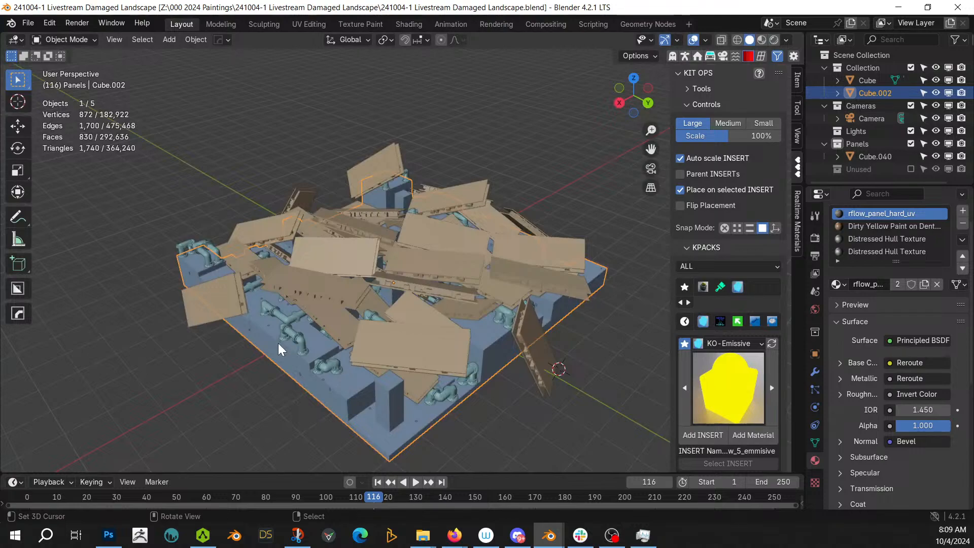
{"action": "key", "text": "Tab"}
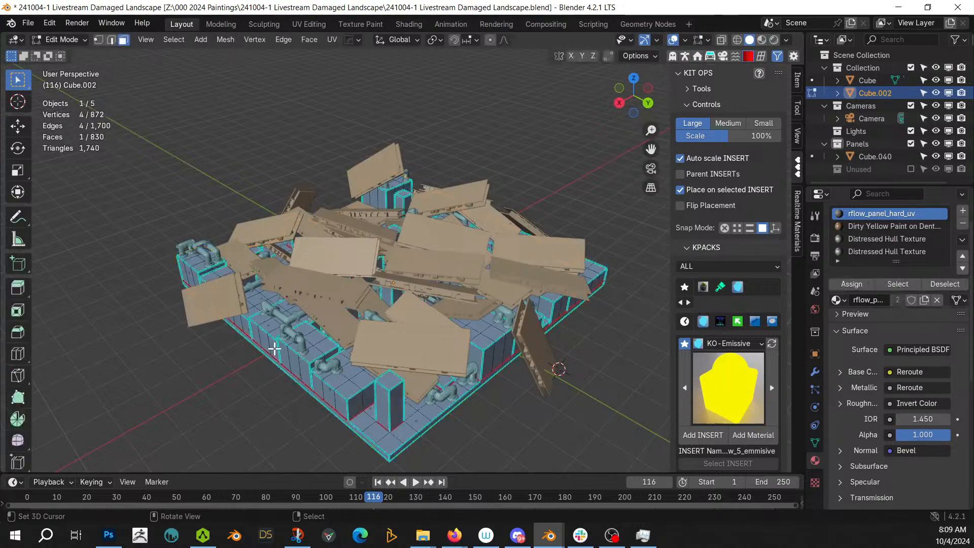
{"action": "middle_click_drag", "start_coordinate": [274, 348], "coordinate": [289, 326]}
{"action": "left_click", "coordinate": [363, 351], "text": "alt+shift"}
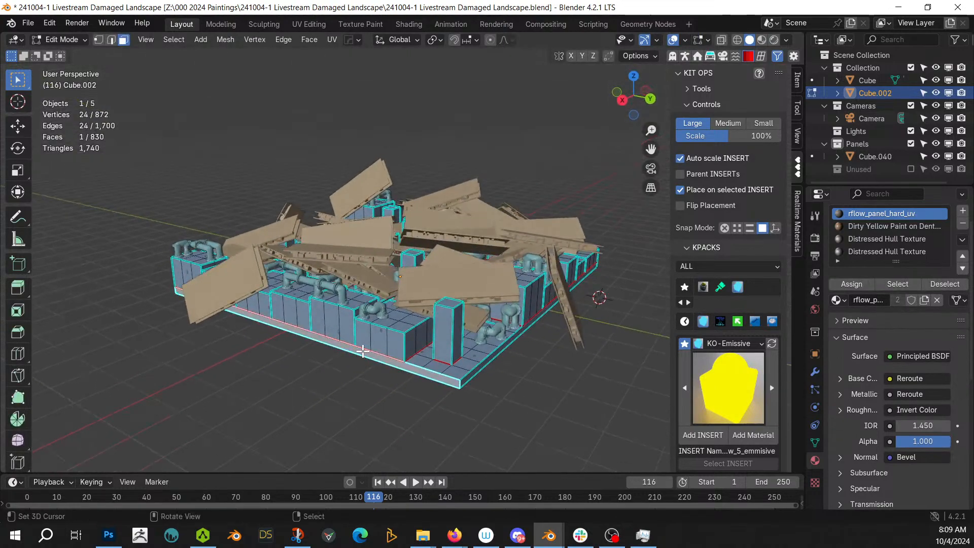
{"action": "key", "text": "e"}
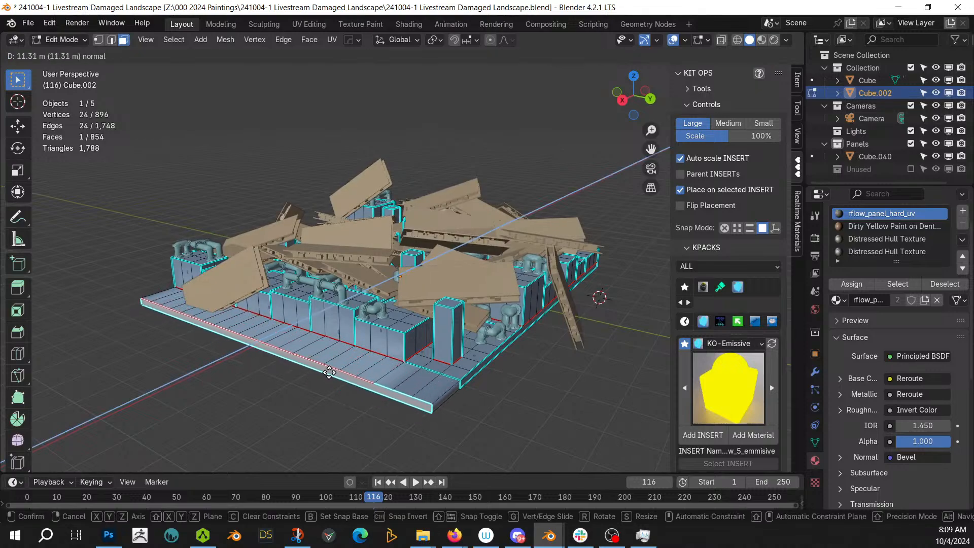
{"action": "left_click", "coordinate": [329, 373]}
{"action": "key", "text": "e"}
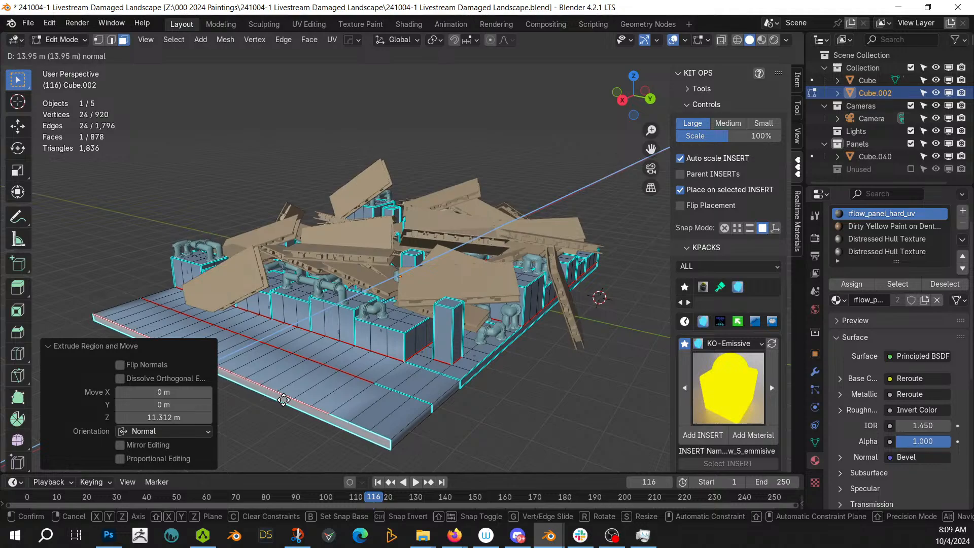
{"action": "left_click", "coordinate": [281, 399]}
Select the full row of top faces along the outermost strip of the extended base
{"action": "middle_click_drag", "start_coordinate": [267, 374], "coordinate": [410, 335]}
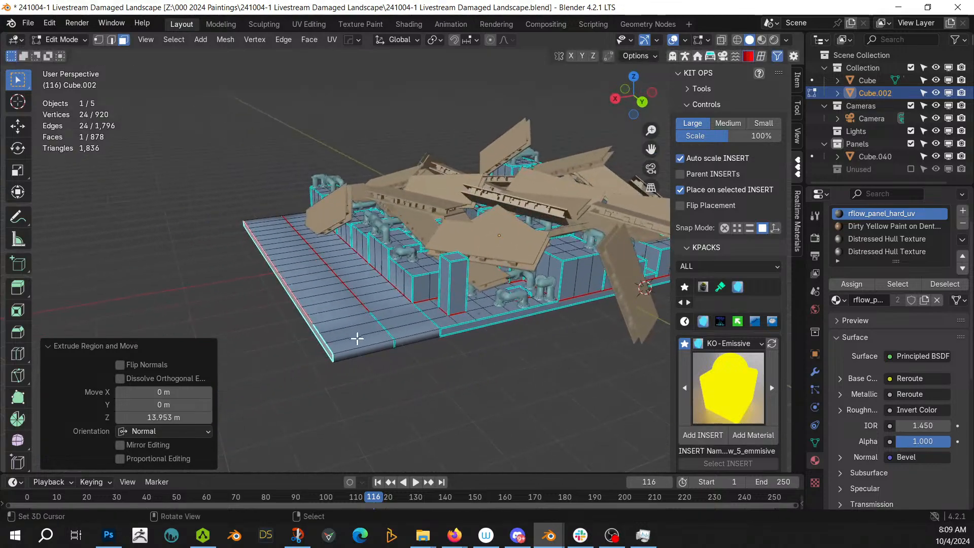
{"action": "left_click", "coordinate": [364, 340]}
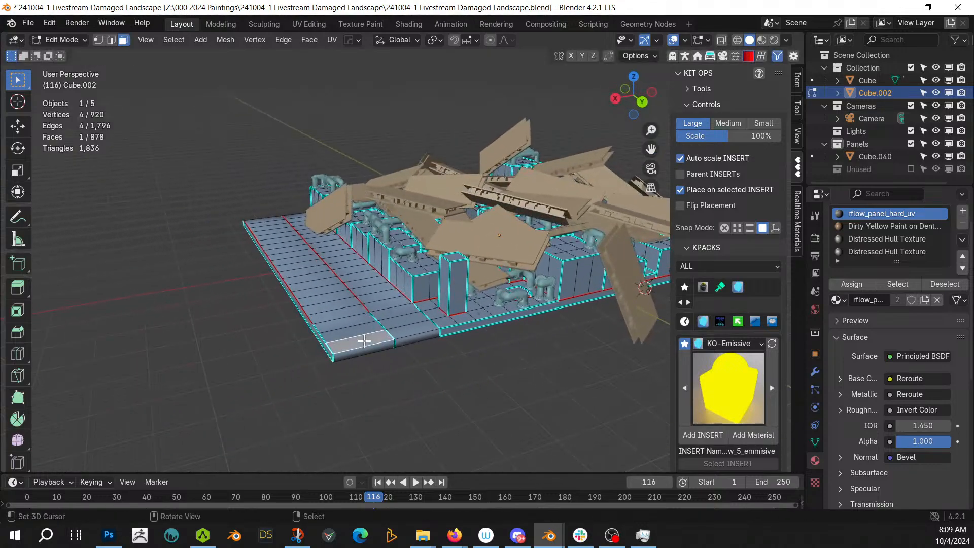
{"action": "left_click", "coordinate": [262, 223], "text": "ctrl"}
Extrude the selected row of faces upward and set the extrusion's Z distance to 10 m
{"action": "key", "text": "e"}
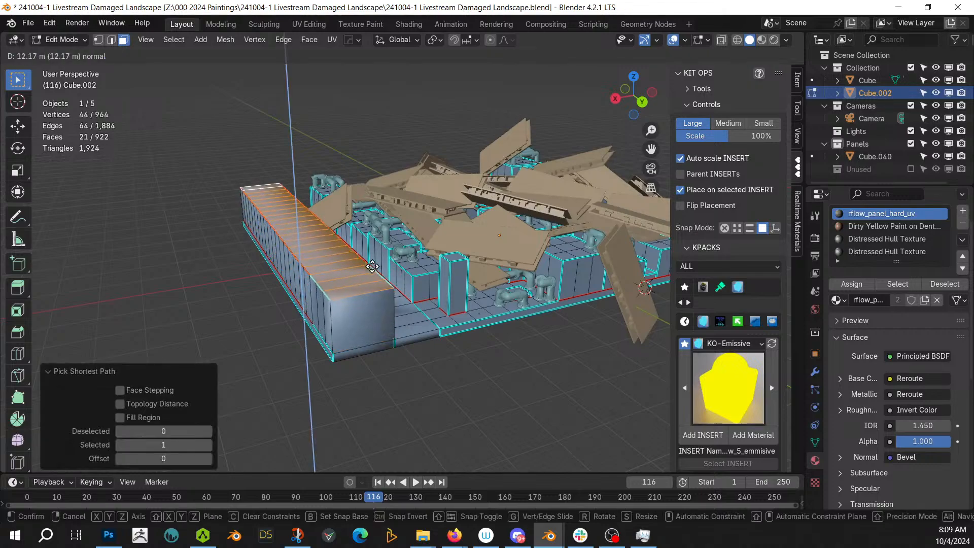
{"action": "left_click", "coordinate": [373, 265]}
{"action": "double_click", "coordinate": [172, 421]}
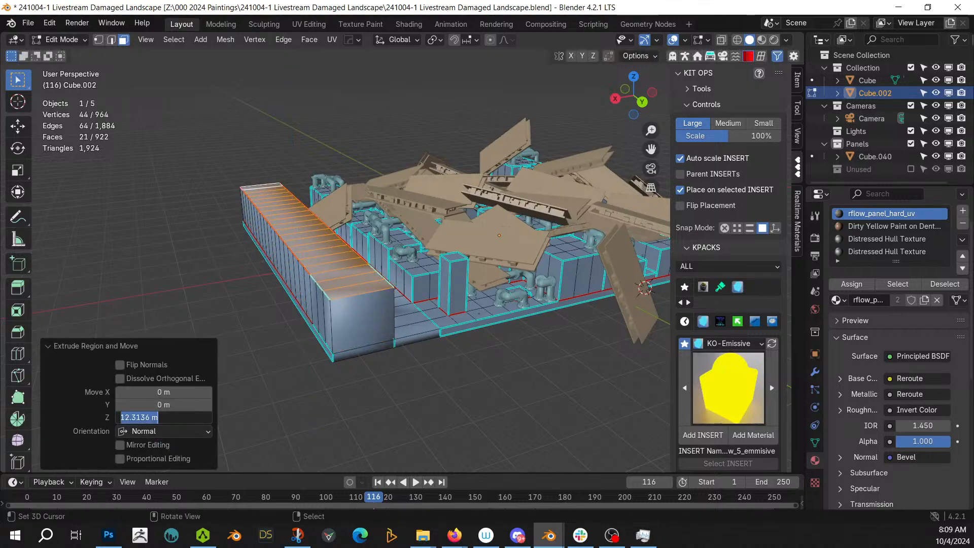
{"action": "type", "text": "10"}
{"action": "key", "text": "Return"}
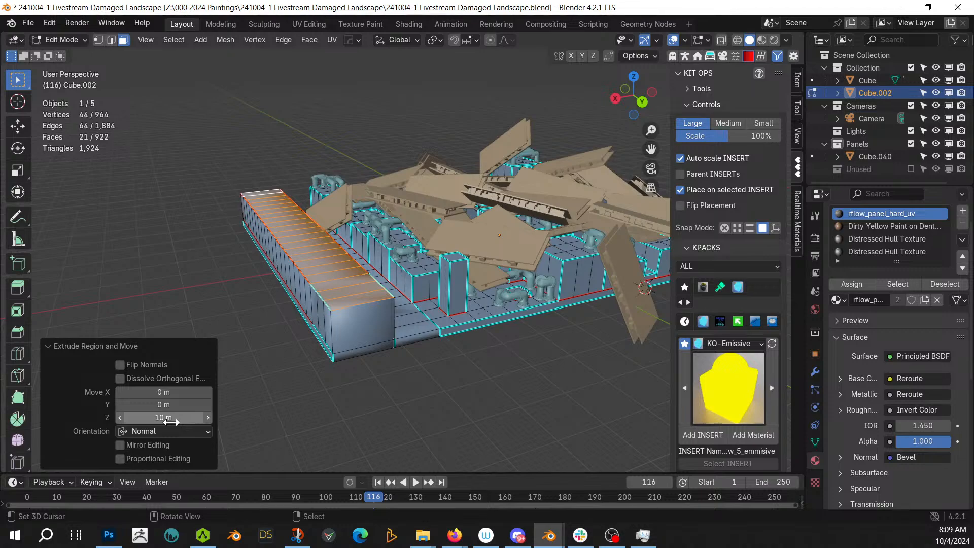
{"action": "double_click", "coordinate": [171, 421]}
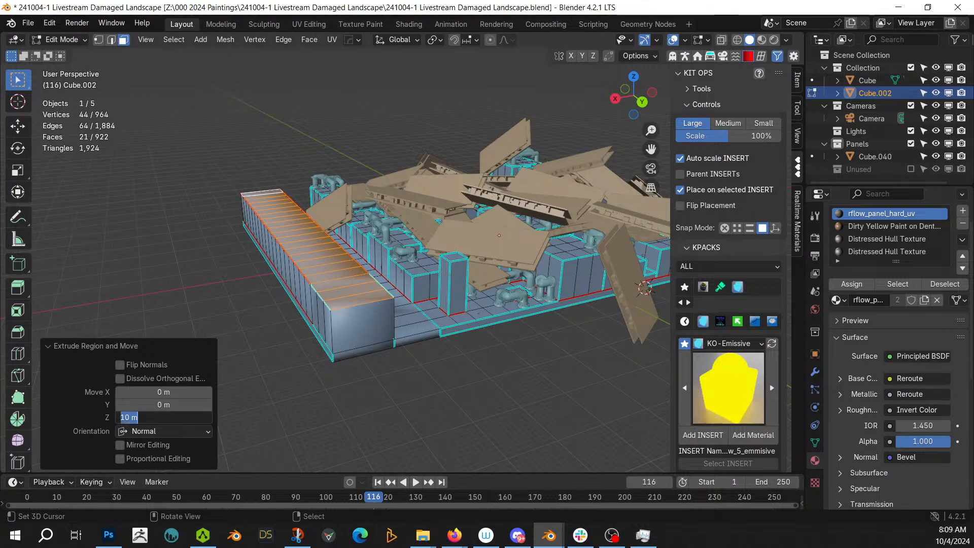
{"action": "key", "text": "Escape"}
{"action": "key", "text": "ctrl+r"}
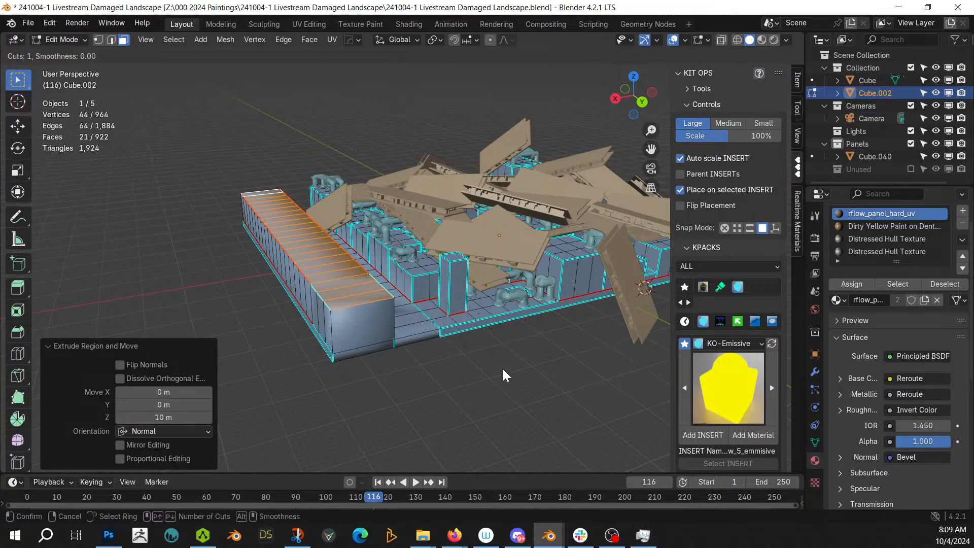
{"action": "key", "text": "Escape"}
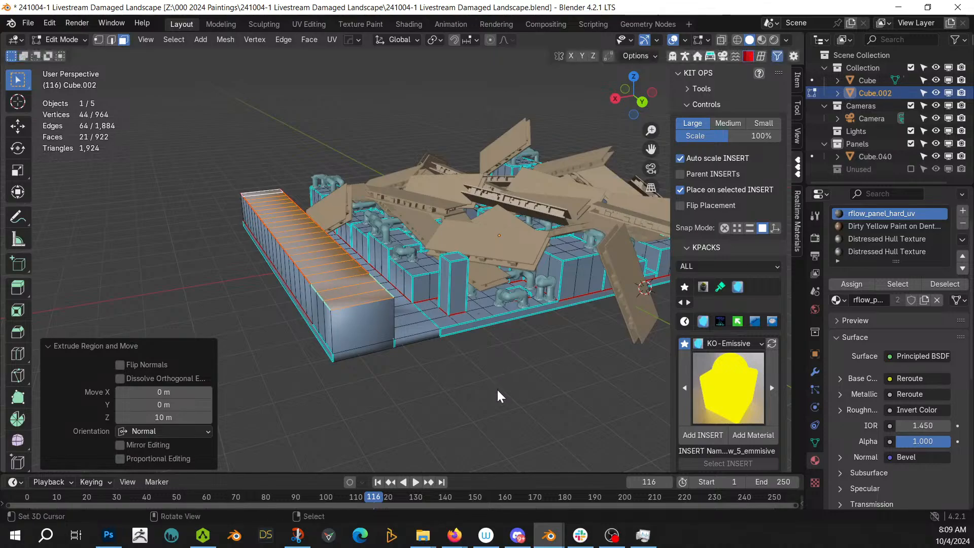
Repeat the 10 m upward extrusion four times to stack the row into a tall segmented wall
{"action": "key", "text": "shift+r"}
{"action": "key", "text": "shift+r"}
{"action": "key", "text": "shift+r"}
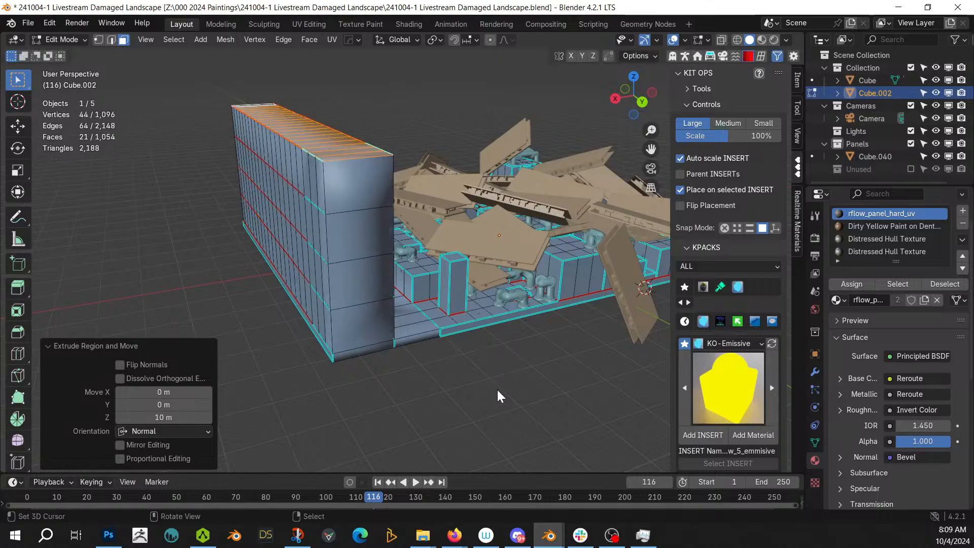
{"action": "middle_click_drag", "start_coordinate": [497, 390], "coordinate": [393, 341]}
{"action": "key", "text": "shift+r"}
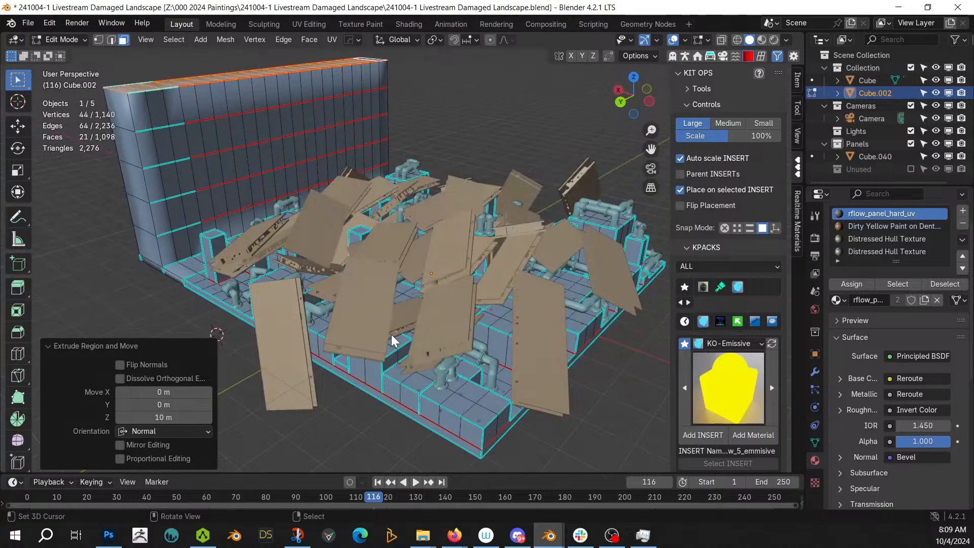
{"action": "middle_click_drag", "start_coordinate": [245, 219], "coordinate": [333, 239]}
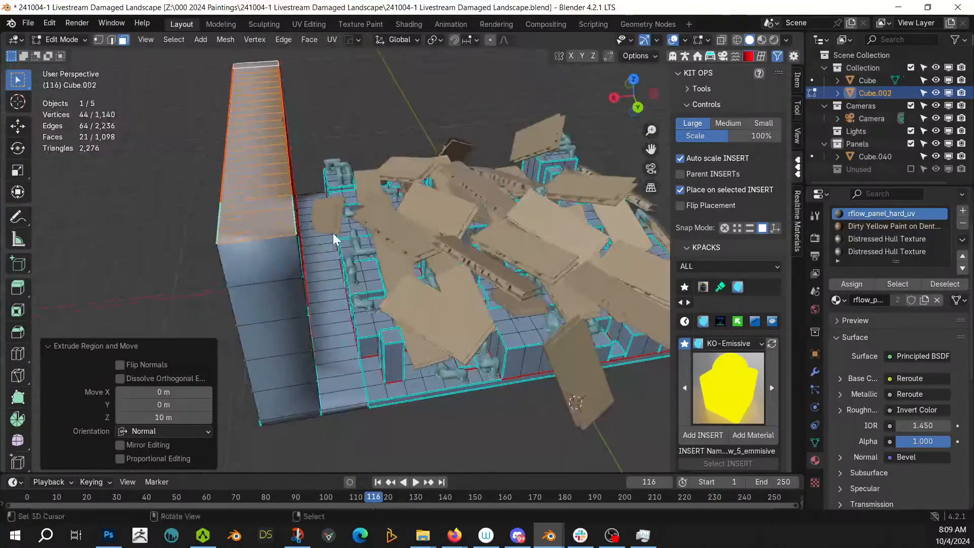
Undo all the upward extrusions of the outer strip, keeping its row of top faces selected
{"action": "key", "text": "ctrl+z"}
{"action": "key", "text": "ctrl+z"}
{"action": "key", "text": "ctrl+z"}
{"action": "key", "text": "ctrl+z"}
{"action": "key", "text": "ctrl+z"}
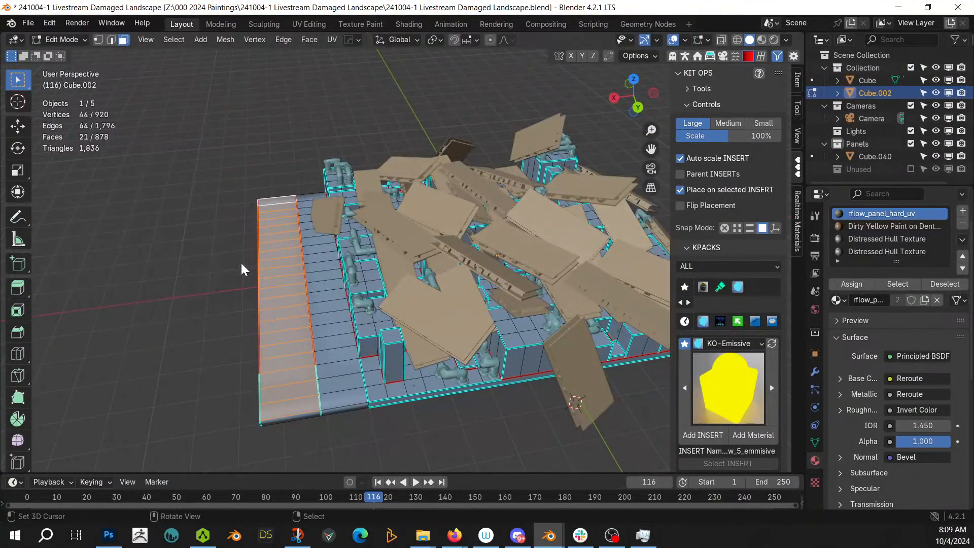
Separate the selected row of faces from the base into its own object and return to Object Mode
{"action": "middle_click_drag", "start_coordinate": [240, 261], "coordinate": [362, 308]}
{"action": "key", "text": "KP_7"}
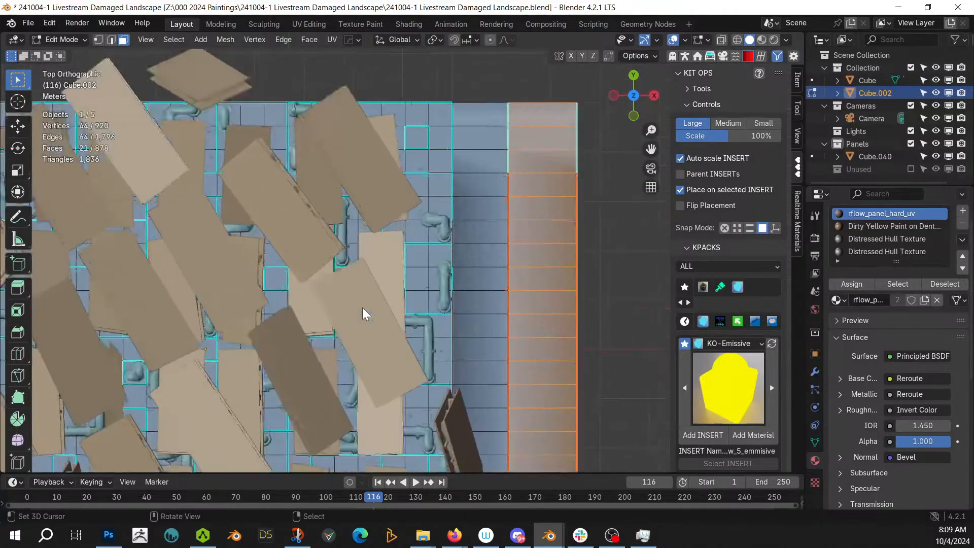
{"action": "scroll", "coordinate": [295, 215], "scroll_direction": "down", "scroll_amount": 3}
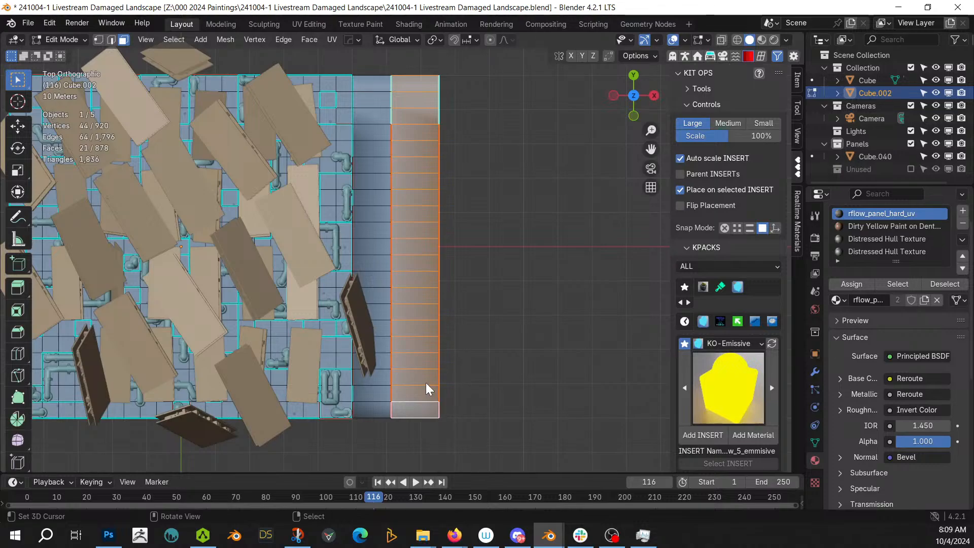
{"action": "middle_click_drag", "start_coordinate": [425, 382], "coordinate": [400, 281]}
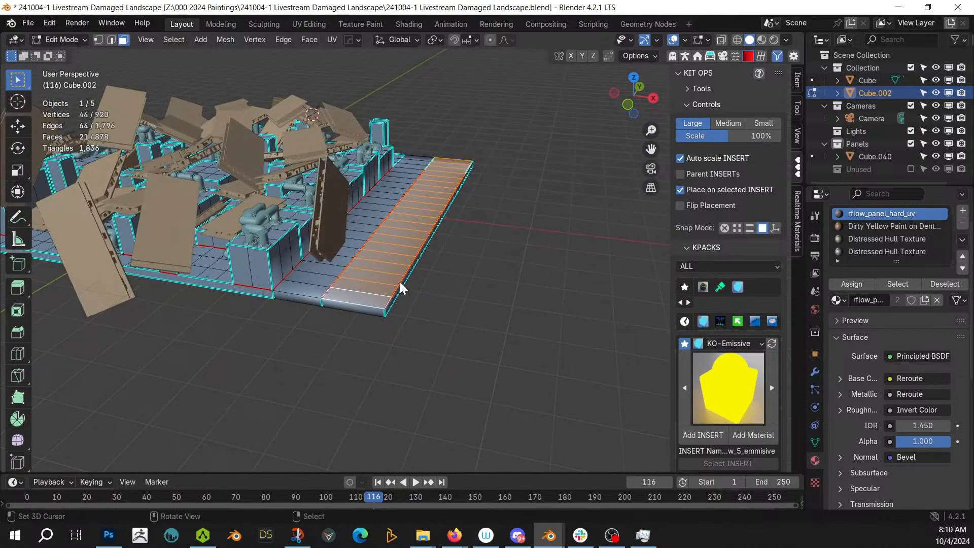
{"action": "key", "text": "p"}
{"action": "left_click", "coordinate": [400, 281]}
{"action": "key", "text": "Tab"}
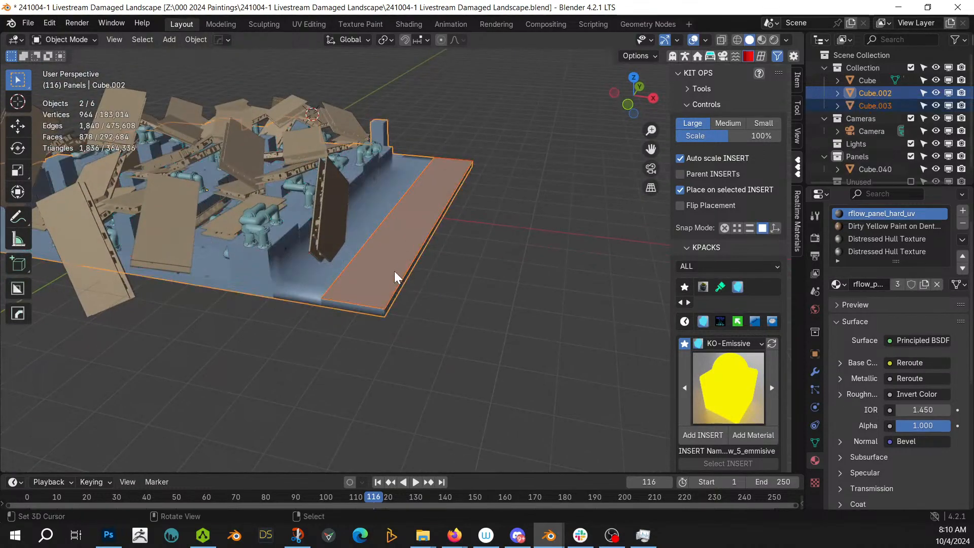
Select only the separated strip and run HardOps Clean Mesh on it to merge its faces
{"action": "left_click", "coordinate": [394, 271]}
{"action": "key", "text": "q"}
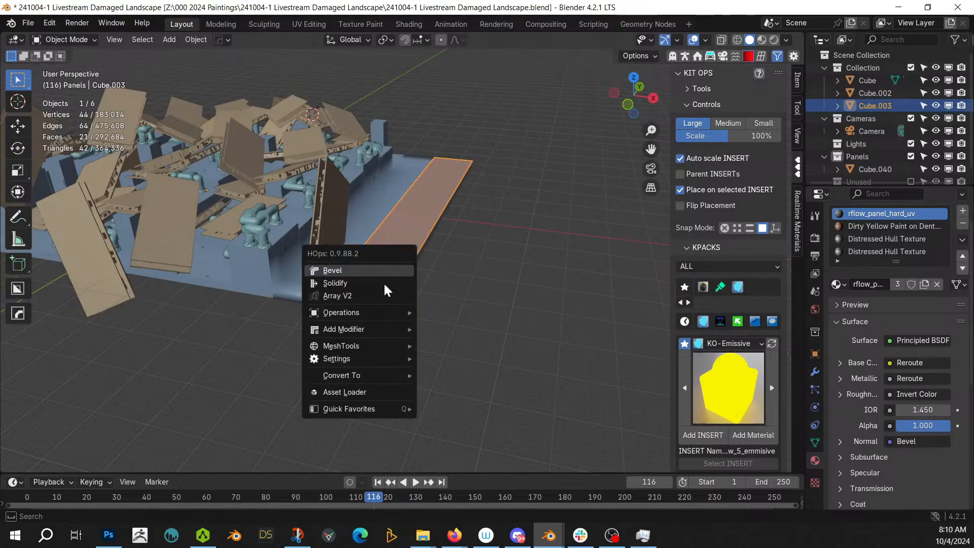
{"action": "mouse_move", "coordinate": [360, 313]}
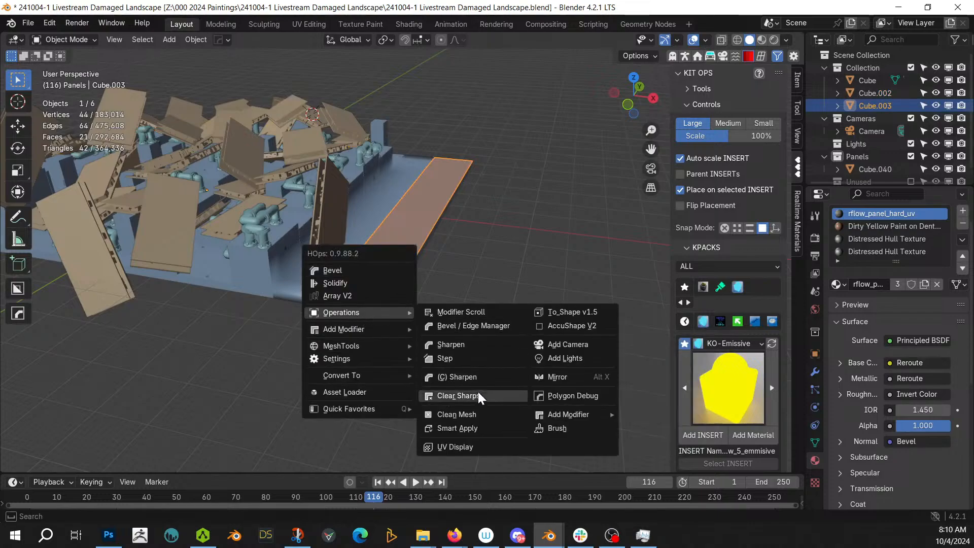
{"action": "left_click", "coordinate": [459, 414]}
Select the cleaned strip's face in Edit Mode and isolate the strip in local view, seen from above
{"action": "key", "text": "Tab"}
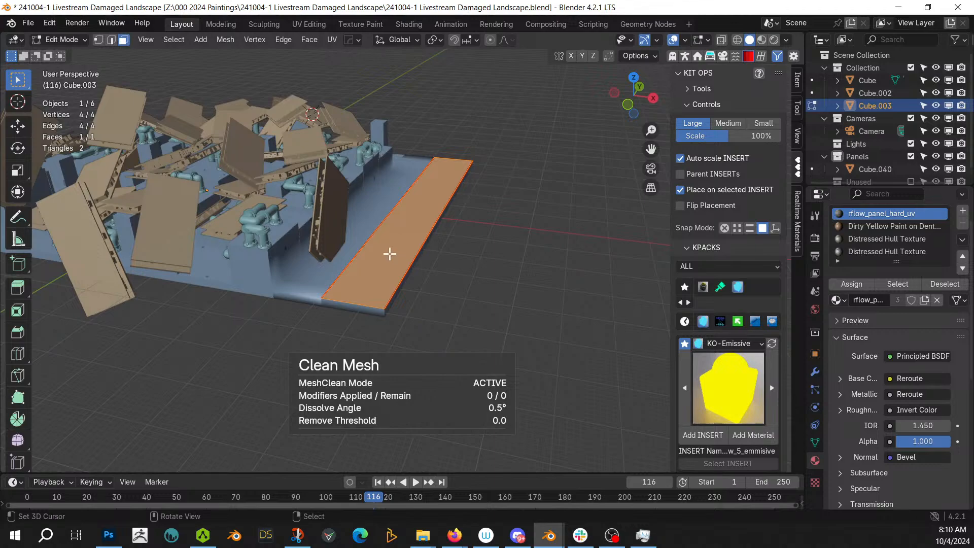
{"action": "left_click", "coordinate": [390, 254]}
{"action": "key", "text": "shift+KP_7"}
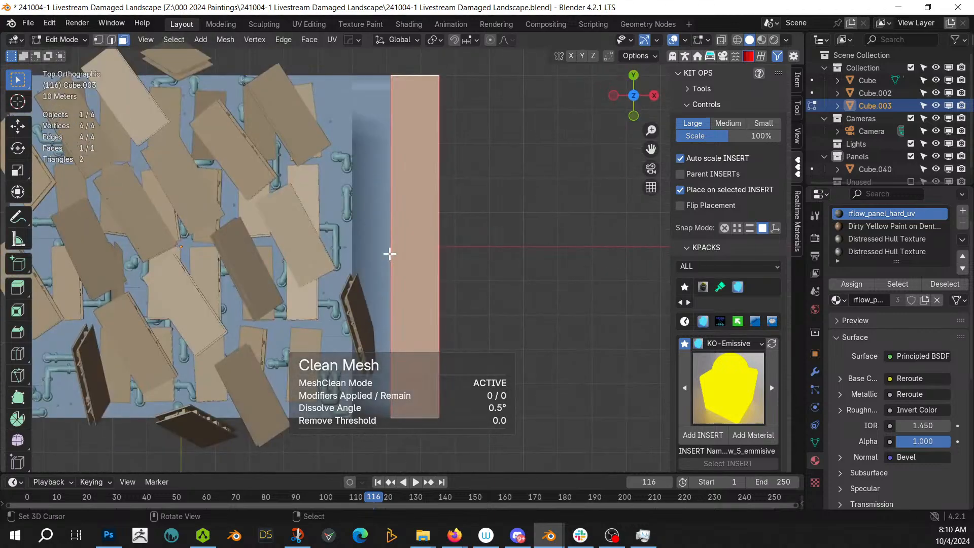
{"action": "key", "text": "KP_Divide"}
{"action": "key", "text": "KP_7"}
{"action": "key", "text": "Tab"}
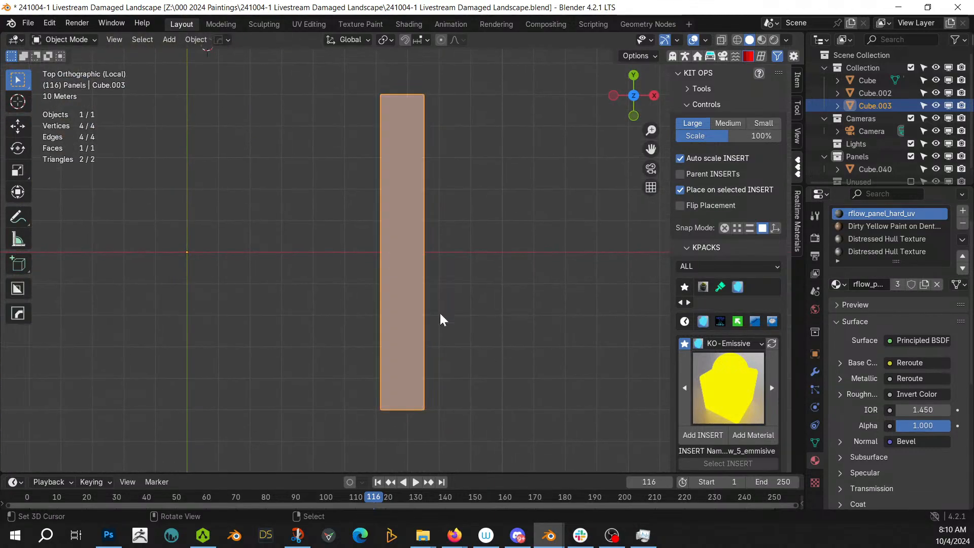
{"action": "key", "text": "Tab"}
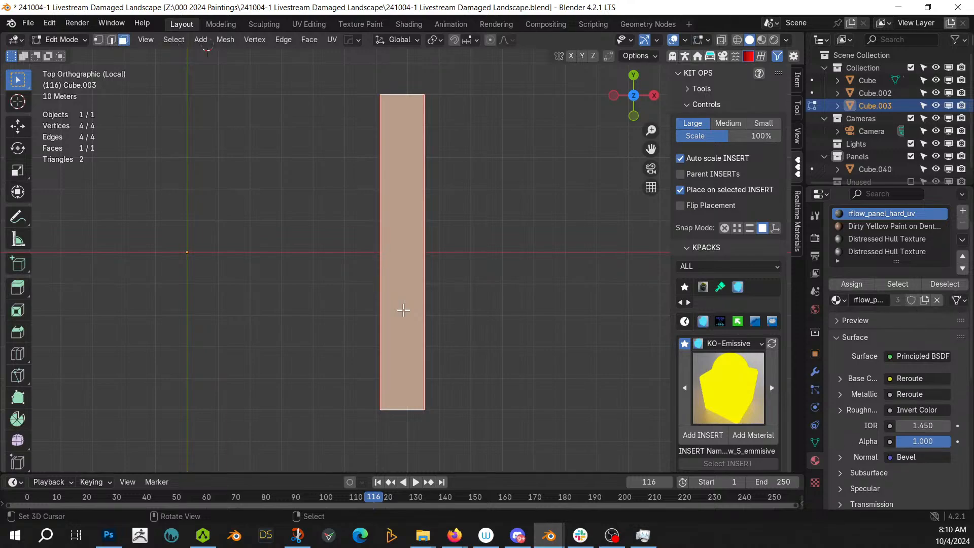
Start Grid Modeler on the strip's face, set the number of grids to 4, and exit the tool
{"action": "key", "text": "q"}
{"action": "mouse_move", "coordinate": [372, 365]}
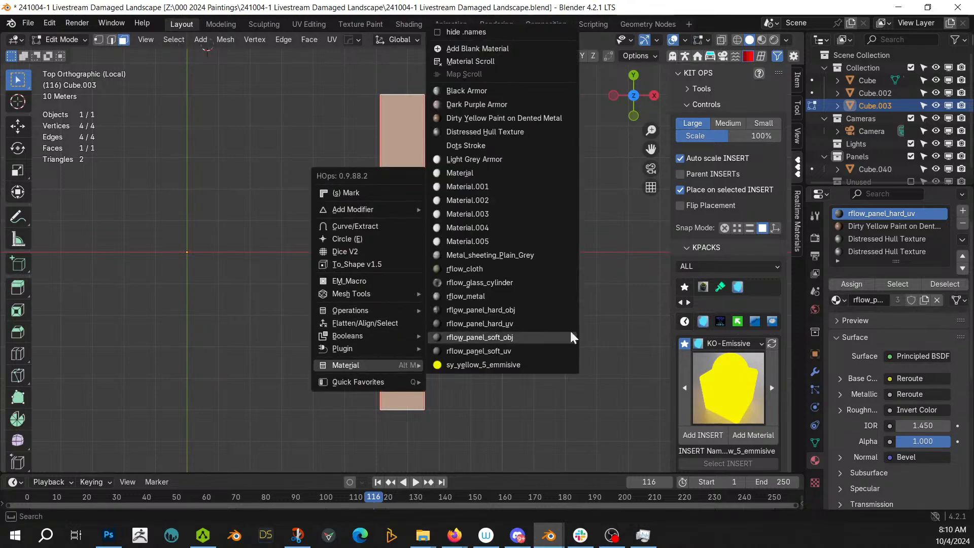
{"action": "right_click", "coordinate": [237, 310]}
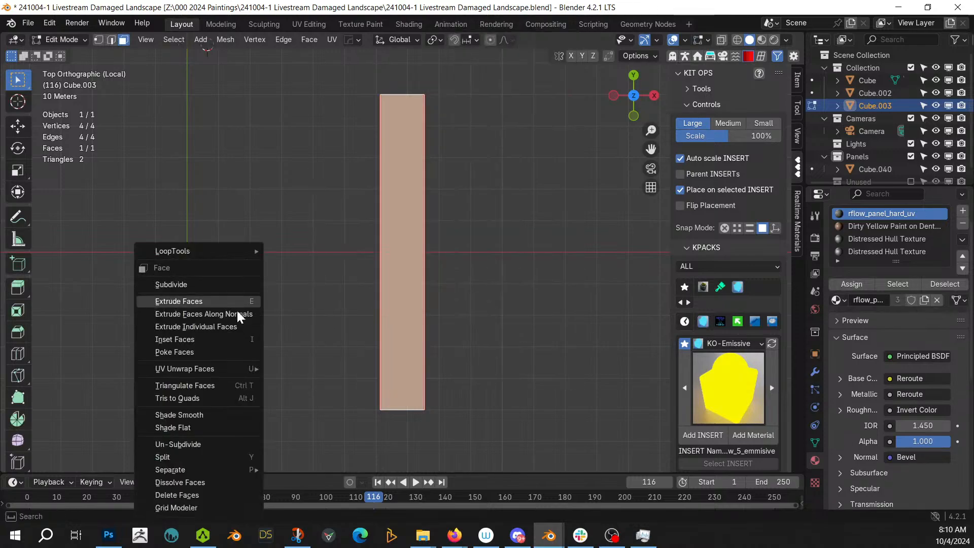
{"action": "left_click", "coordinate": [215, 506]}
{"action": "scroll", "coordinate": [428, 359], "scroll_direction": "down", "scroll_amount": 5, "text": "ctrl"}
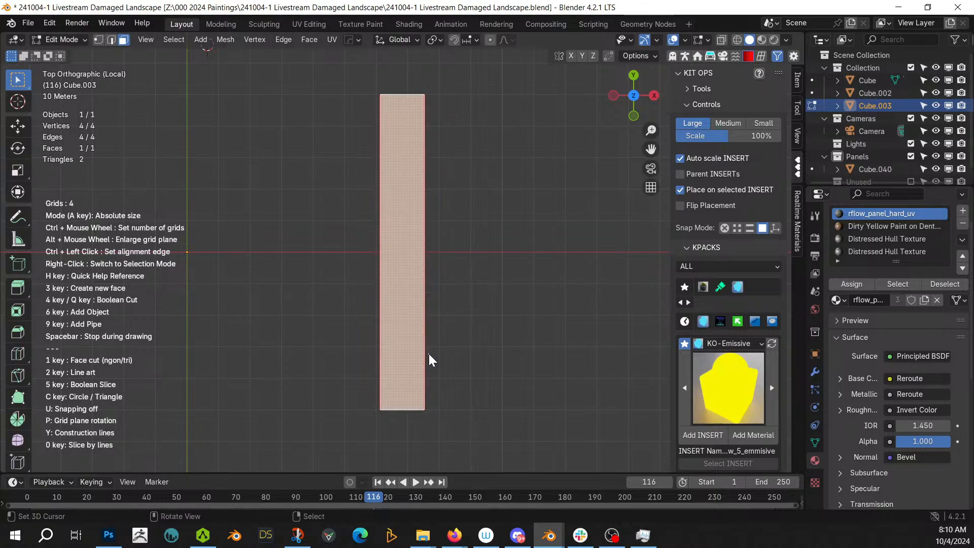
{"action": "scroll", "coordinate": [428, 354], "scroll_direction": "up", "scroll_amount": 3}
{"action": "scroll", "coordinate": [428, 354], "scroll_direction": "up", "scroll_amount": 6}
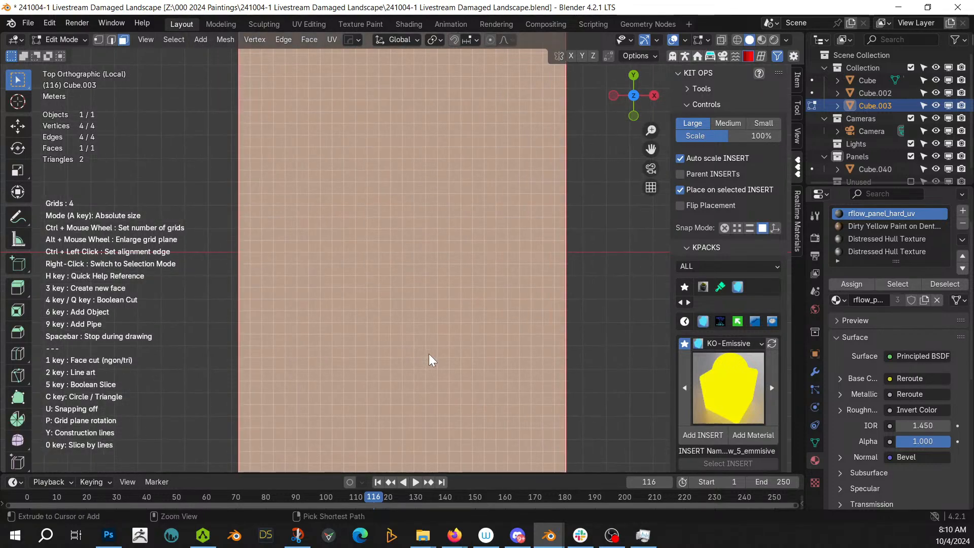
{"action": "key", "text": "Escape"}
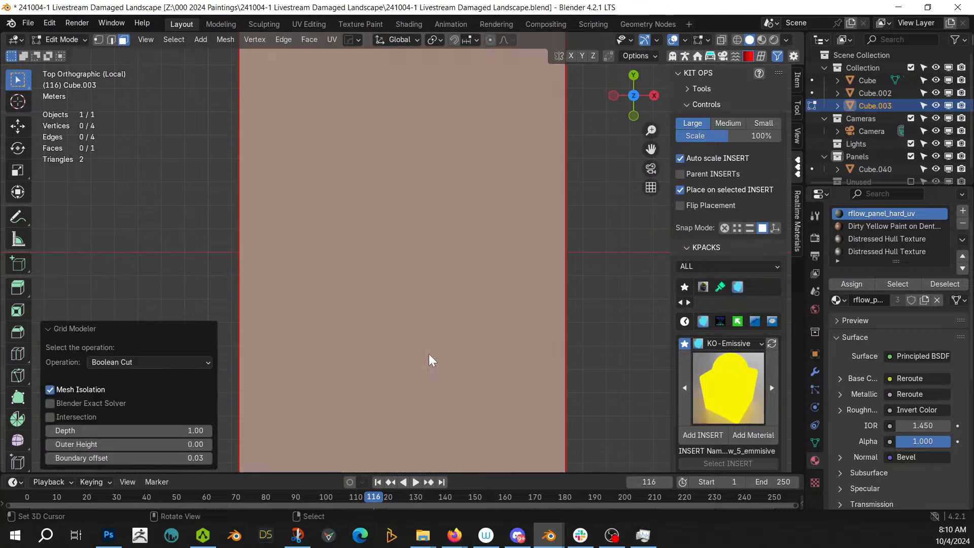
Try to create a four-sided Grid Modeler face with a slanted lower edge along the strip's left side
{"action": "left_click", "coordinate": [428, 354]}
{"action": "right_click", "coordinate": [428, 354]}
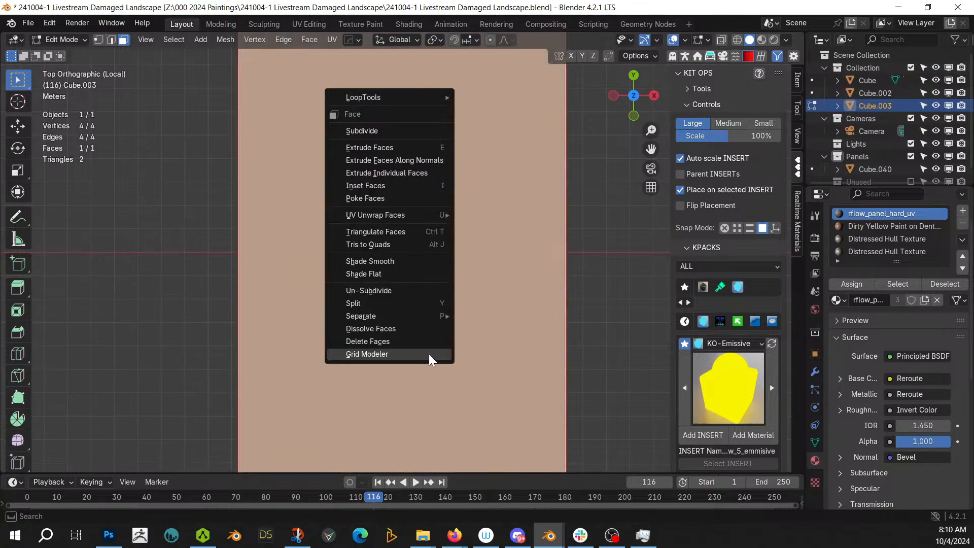
{"action": "left_click", "coordinate": [428, 354]}
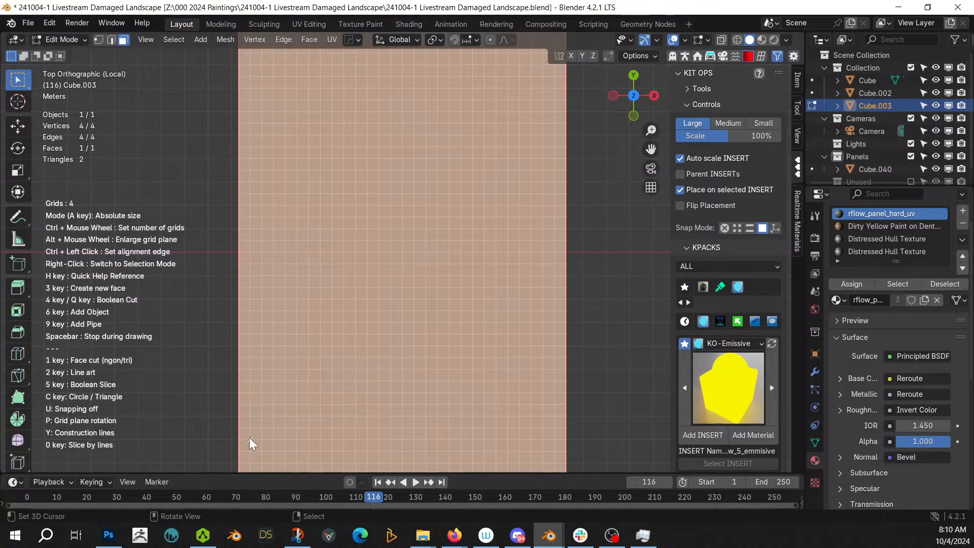
{"action": "left_click", "coordinate": [239, 428]}
{"action": "left_click", "coordinate": [320, 347]}
{"action": "left_click", "coordinate": [320, 159]}
{"action": "left_click", "coordinate": [240, 157]}
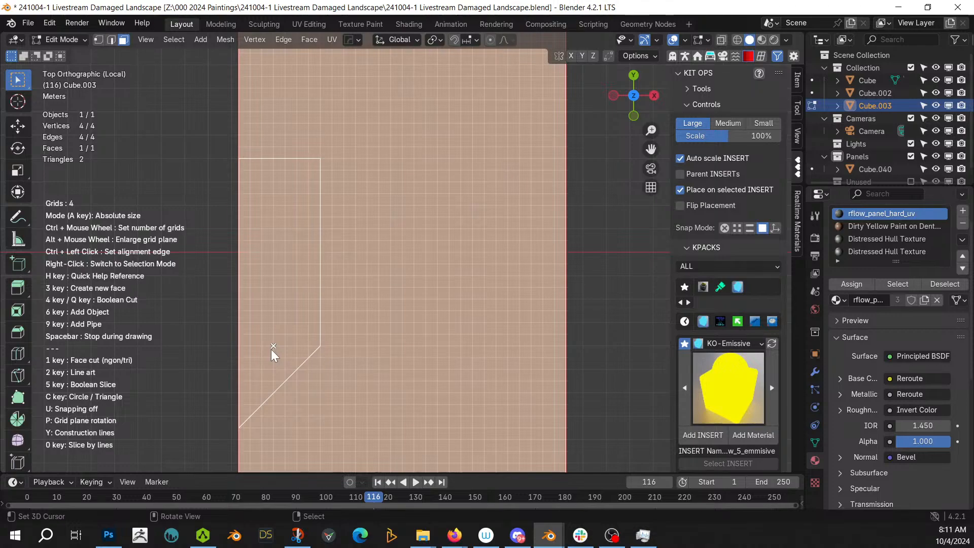
{"action": "key", "text": "3"}
{"action": "key", "text": "ctrl+z"}
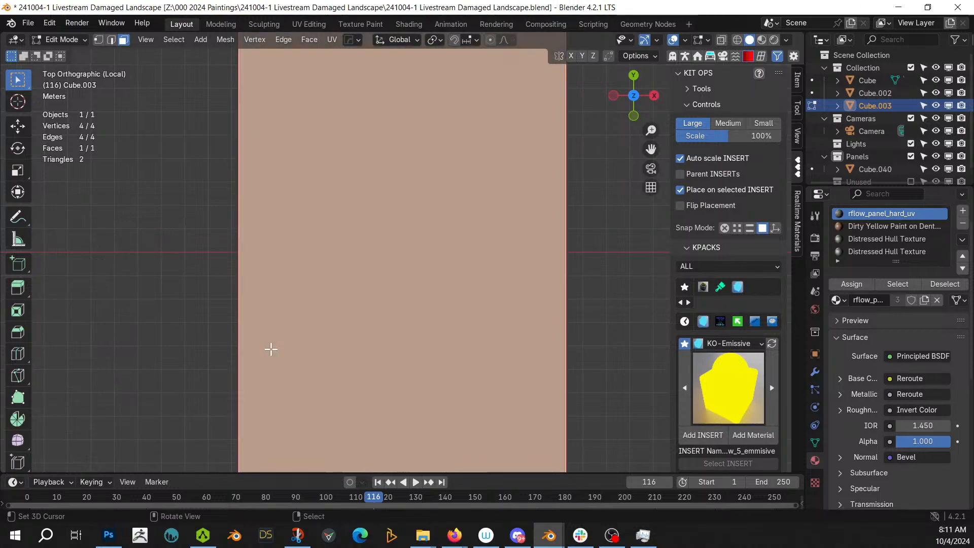
Return to Object Mode and activate BoxCutter with the whole strip in view
{"action": "scroll", "coordinate": [275, 349], "scroll_direction": "down", "scroll_amount": 2}
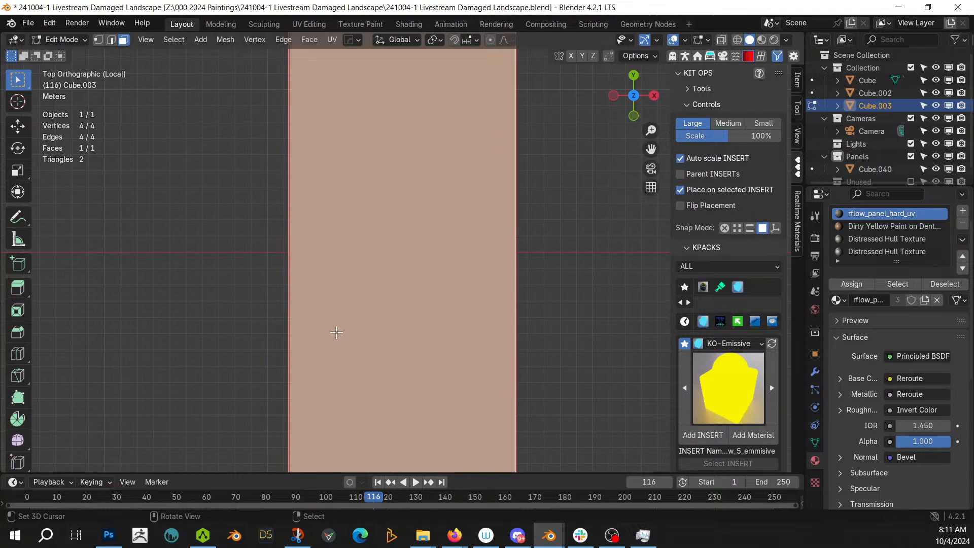
{"action": "scroll", "coordinate": [337, 327], "scroll_direction": "down", "scroll_amount": 4}
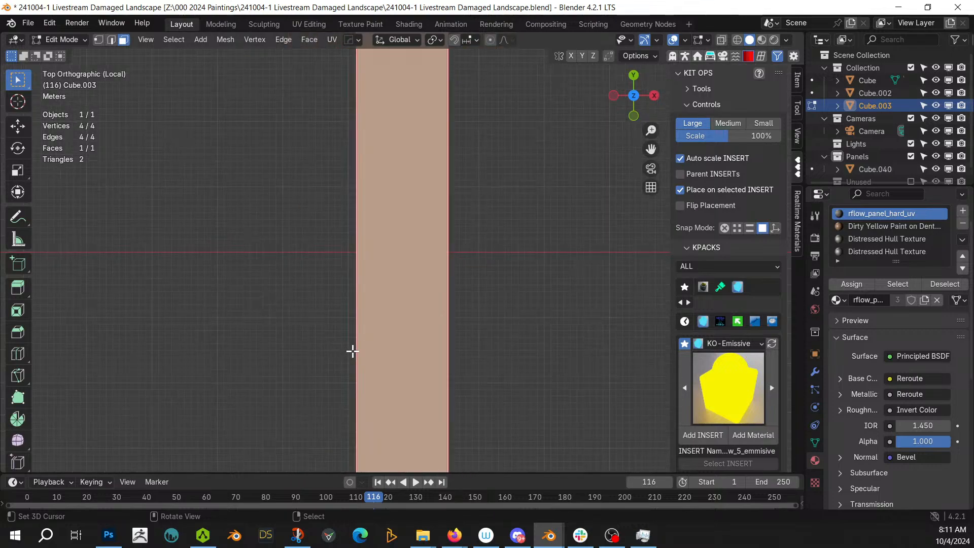
{"action": "scroll", "coordinate": [352, 351], "scroll_direction": "up", "scroll_amount": 3}
{"action": "scroll", "coordinate": [353, 351], "scroll_direction": "down", "scroll_amount": 5}
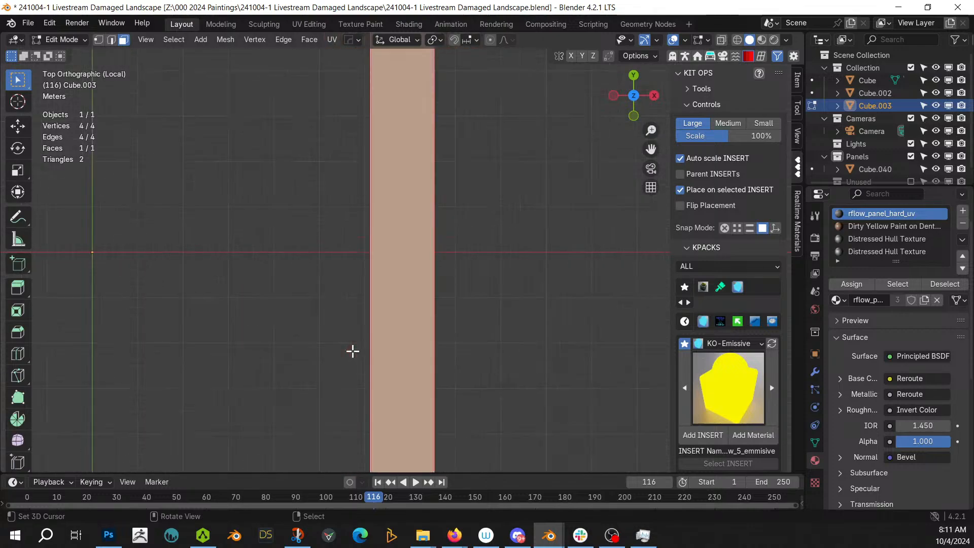
{"action": "scroll", "coordinate": [353, 350], "scroll_direction": "down", "scroll_amount": 2}
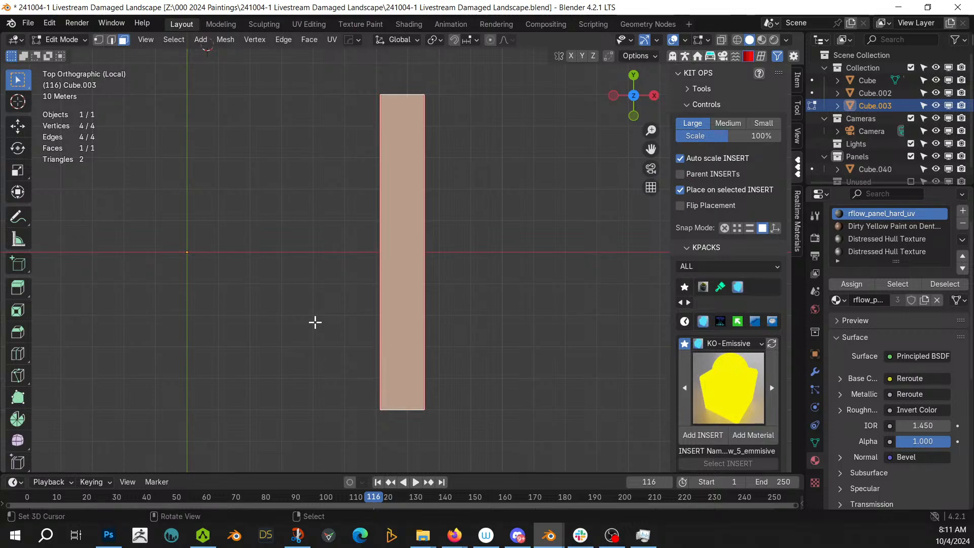
{"action": "key", "text": "Tab"}
{"action": "key", "text": "shift+a"}
{"action": "mouse_move", "coordinate": [275, 193]}
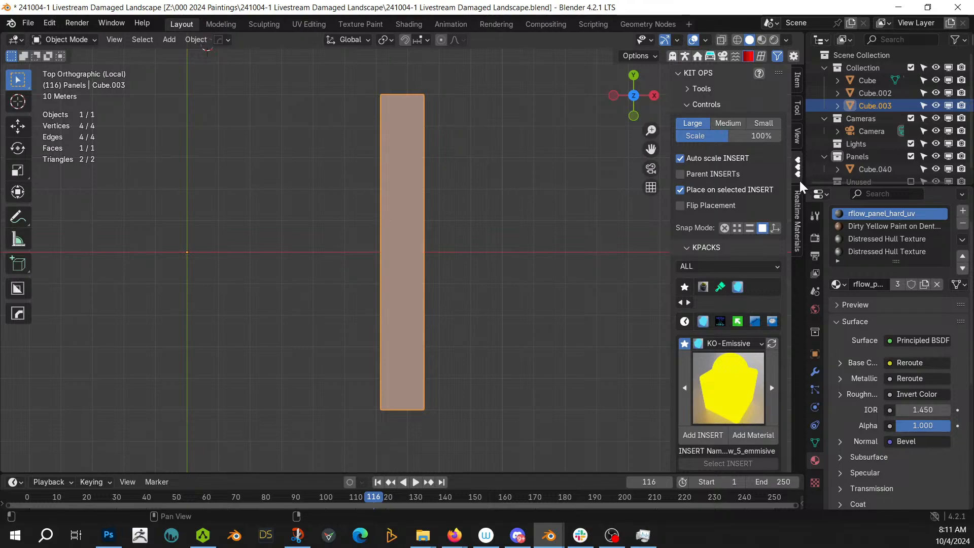
{"action": "left_click", "coordinate": [796, 79]}
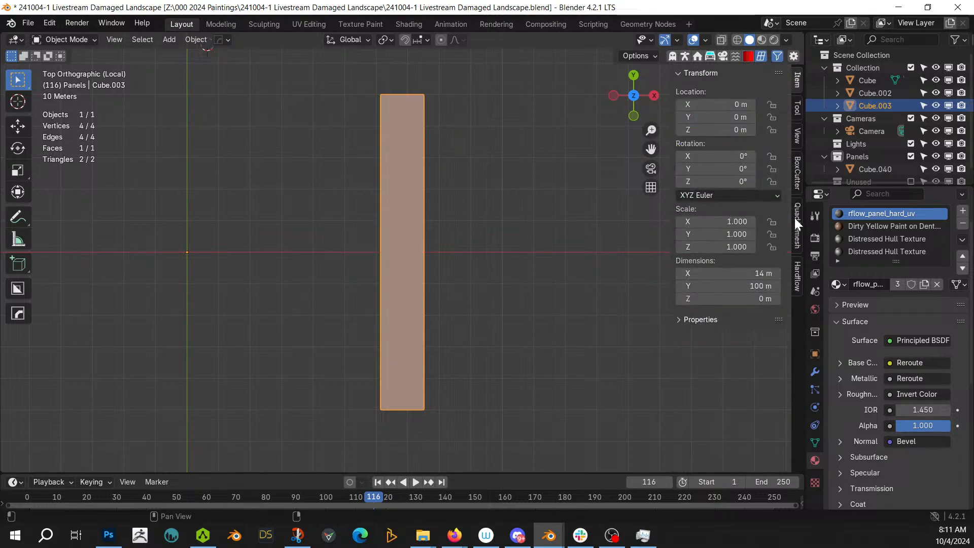
{"action": "left_click", "coordinate": [799, 165]}
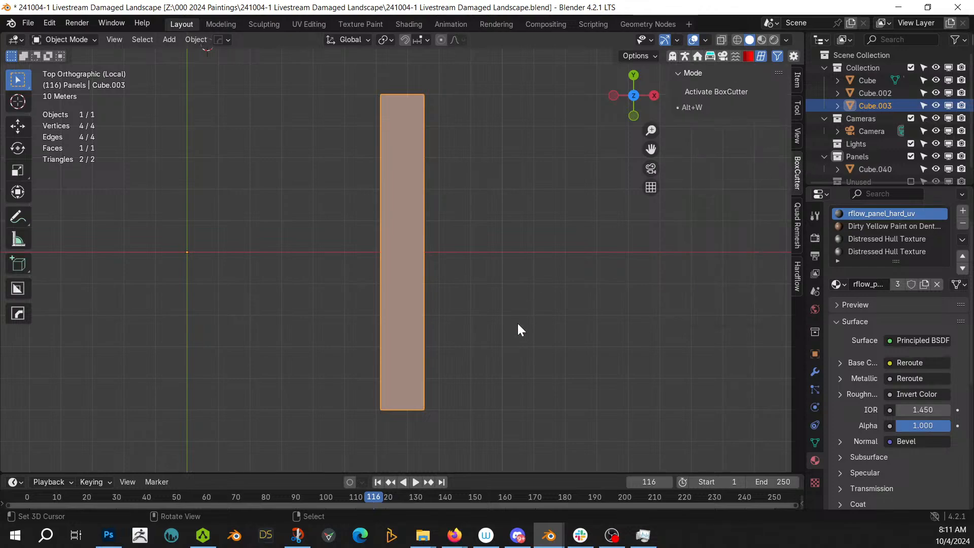
{"action": "key", "text": "alt+w"}
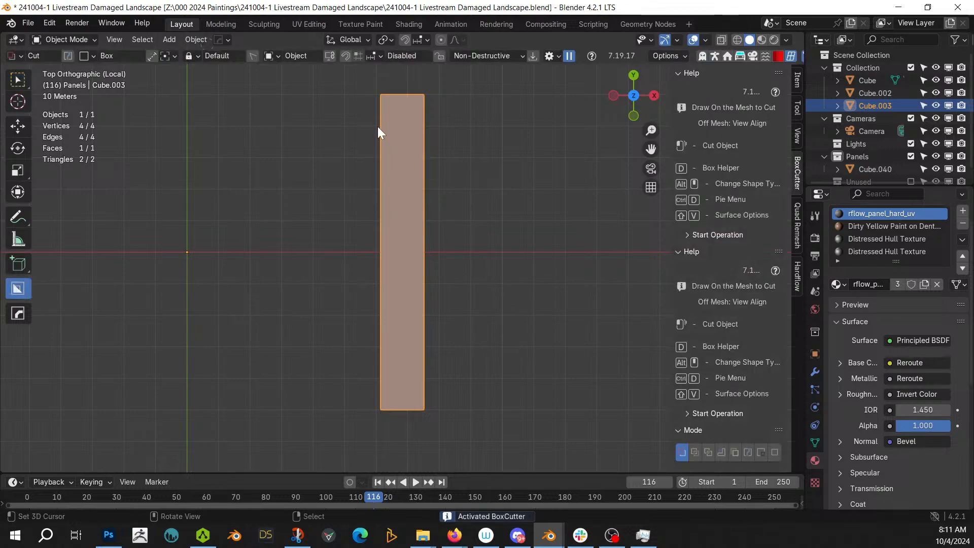
Cut a rectangular notch out of the strip's upper-left corner with the BoxCutter Box shape
{"action": "left_click_drag", "start_coordinate": [378, 126], "coordinate": [389, 170]}
{"action": "mouse_move", "coordinate": [386, 216]}
{"action": "left_mouse_down"}
{"action": "mouse_move", "coordinate": [360, 148]}
{"action": "mouse_move", "coordinate": [293, 112]}
{"action": "mouse_move", "coordinate": [182, 99]}
{"action": "mouse_move", "coordinate": [223, 99]}
{"action": "mouse_move", "coordinate": [204, 94]}
{"action": "left_mouse_up"}
{"action": "left_click", "coordinate": [207, 94]}
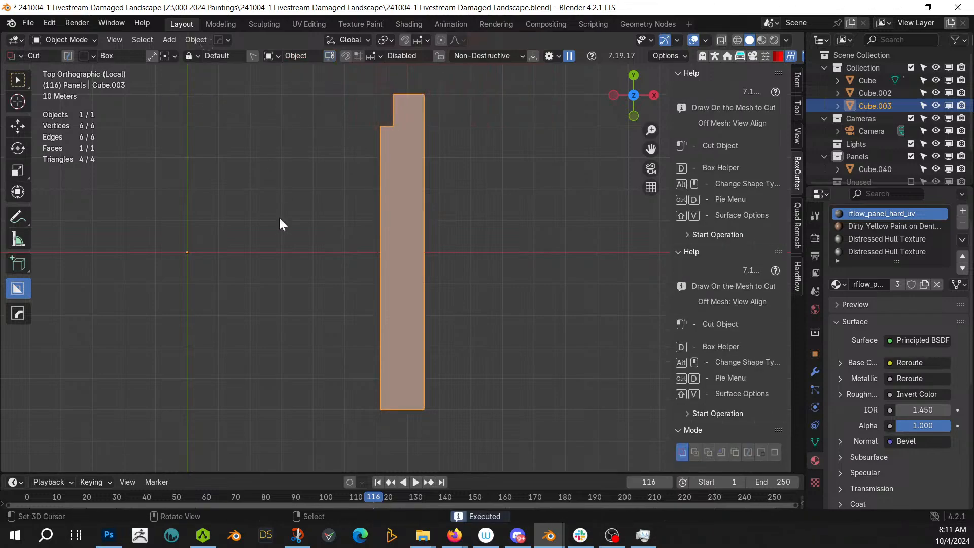
Apply the strip's rotation and scale
{"action": "mouse_move", "coordinate": [351, 212]}
{"action": "left_mouse_down"}
{"action": "mouse_move", "coordinate": [385, 236]}
{"action": "mouse_move", "coordinate": [458, 202]}
{"action": "left_mouse_up"}
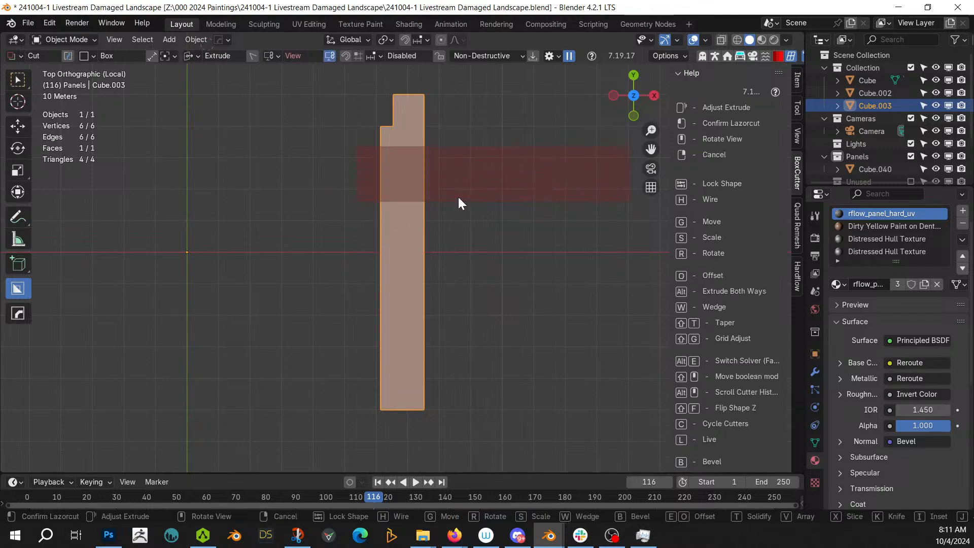
{"action": "right_click", "coordinate": [458, 202]}
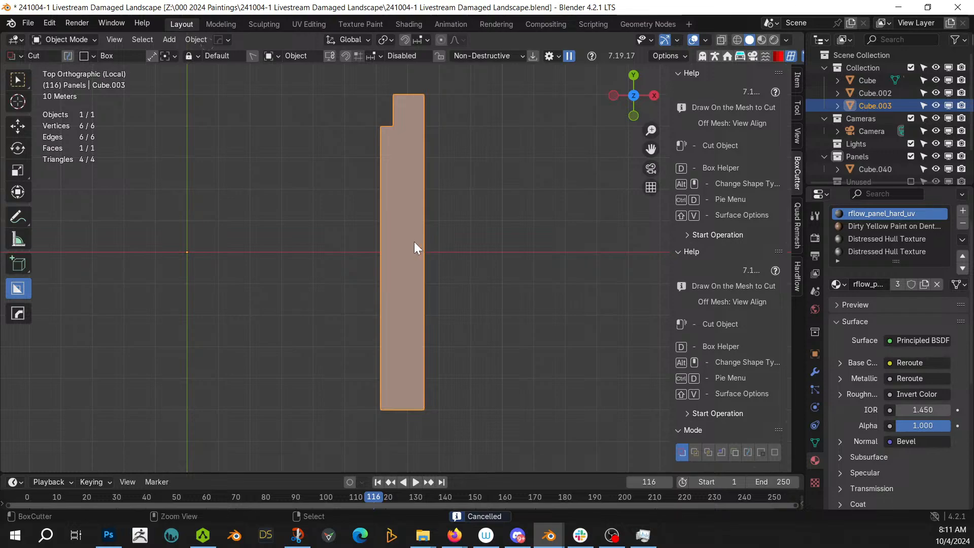
{"action": "key", "text": "ctrl+a"}
{"action": "left_click", "coordinate": [366, 253]}
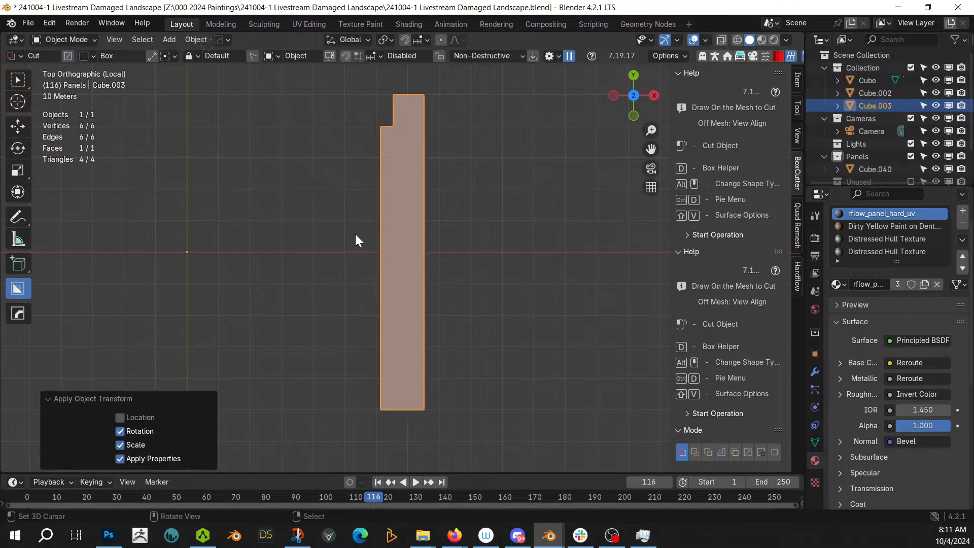
{"action": "right_click", "coordinate": [361, 213]}
{"action": "mouse_move", "coordinate": [363, 178]}
{"action": "left_mouse_down"}
{"action": "mouse_move", "coordinate": [397, 209]}
{"action": "mouse_move", "coordinate": [360, 168]}
{"action": "mouse_move", "coordinate": [347, 177]}
{"action": "left_mouse_up"}
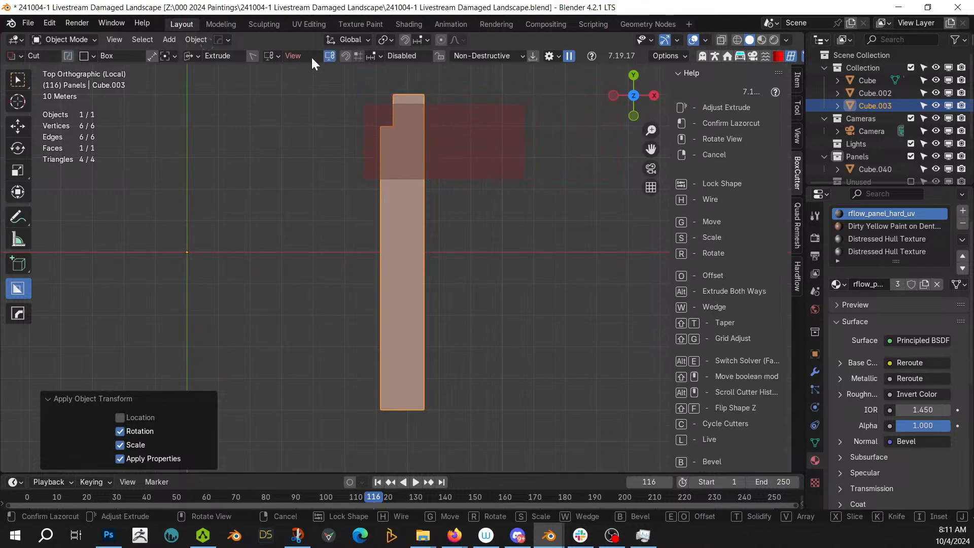
{"action": "right_click", "coordinate": [330, 62]}
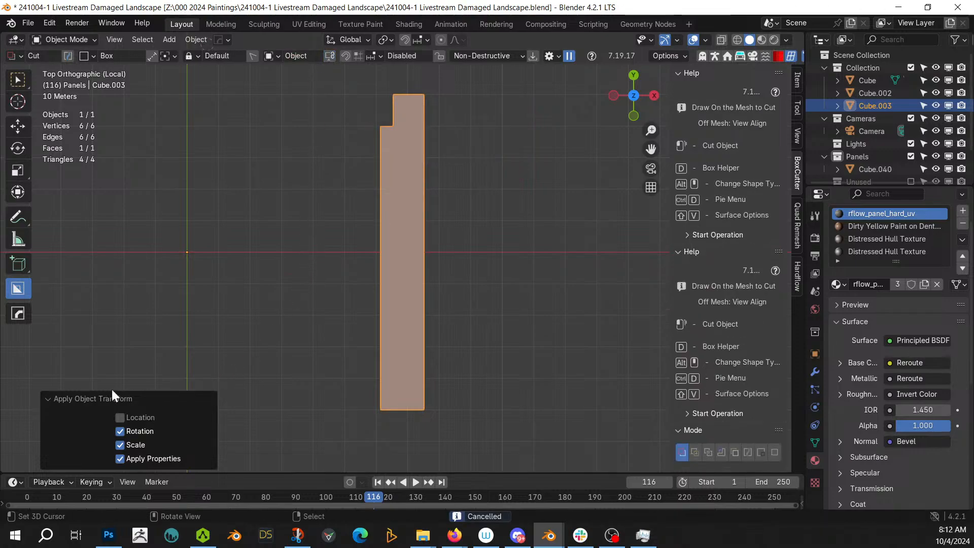
Change the BoxCutter shape to Line Box and cut a slanted notch into the strip's left edge below the corner notch
{"action": "left_click", "coordinate": [53, 397]}
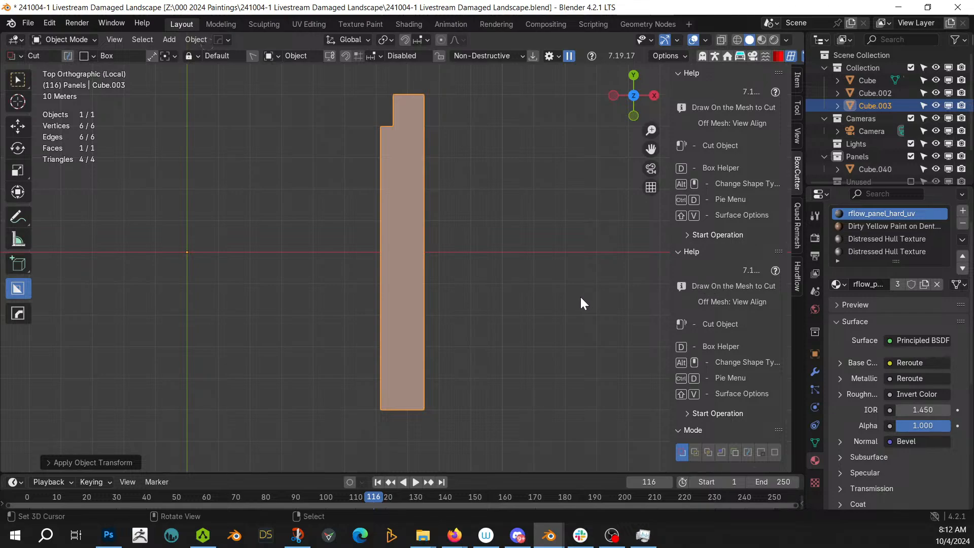
{"action": "scroll", "coordinate": [580, 295], "scroll_direction": "down", "scroll_amount": 1, "text": "alt"}
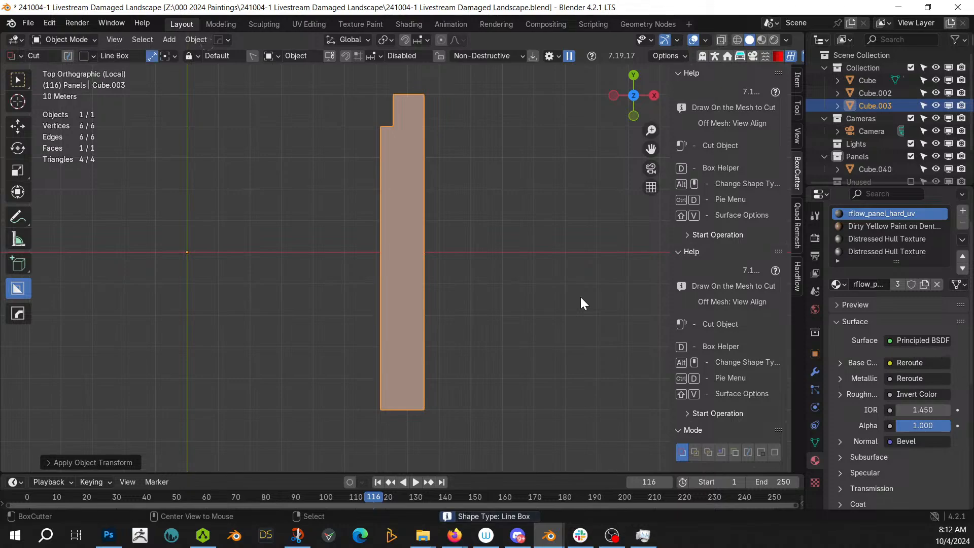
{"action": "left_click_drag", "start_coordinate": [377, 181], "coordinate": [394, 217]}
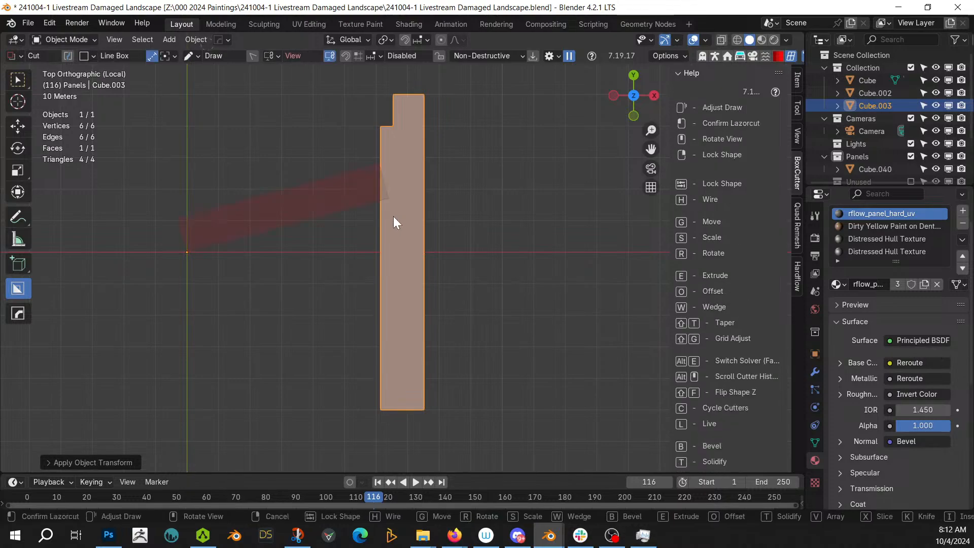
{"action": "left_click", "coordinate": [381, 184]}
{"action": "left_click", "coordinate": [381, 184]}
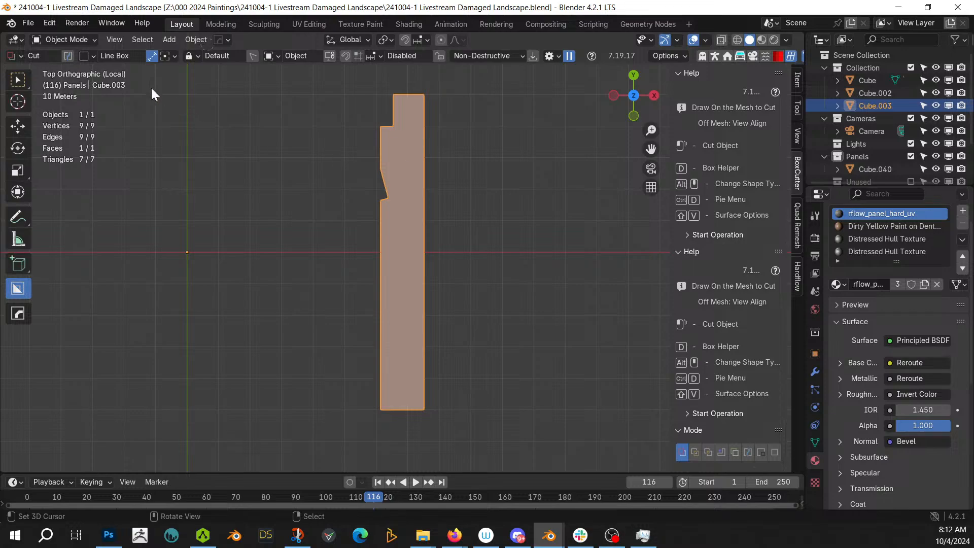
Set the strip's origin to its geometry and cut a rectangular notch about midway along its left edge
{"action": "left_click", "coordinate": [186, 39]}
{"action": "mouse_move", "coordinate": [249, 64]}
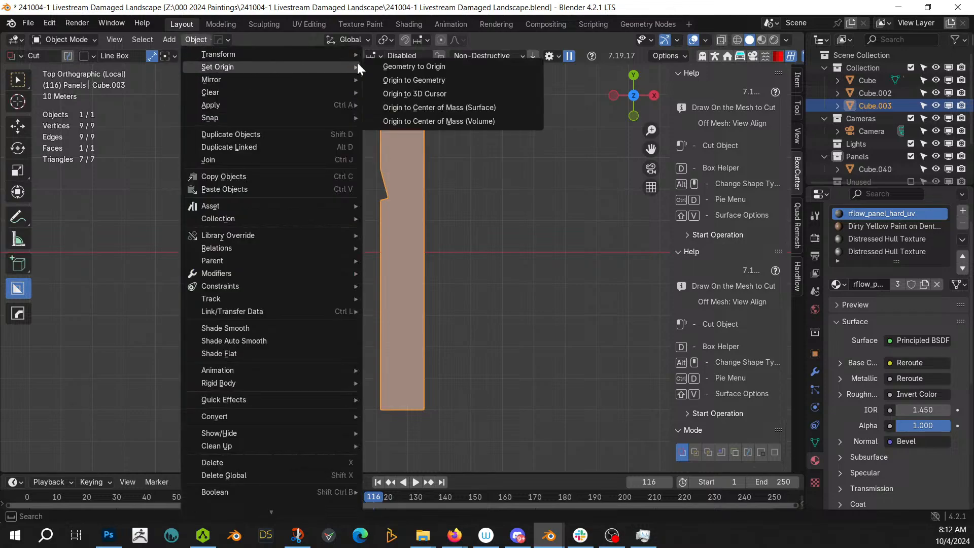
{"action": "left_click", "coordinate": [461, 79]}
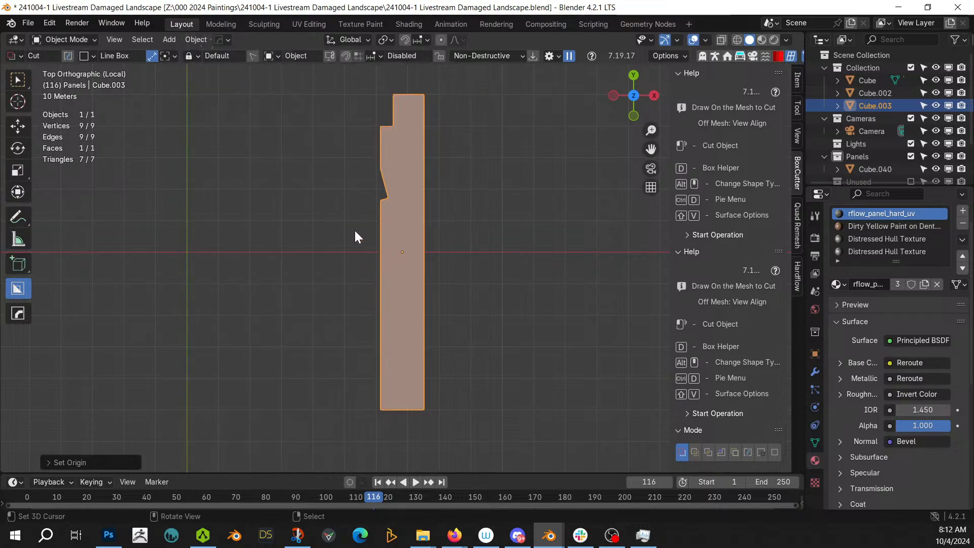
{"action": "mouse_move", "coordinate": [354, 230]}
{"action": "left_mouse_down"}
{"action": "mouse_move", "coordinate": [385, 260]}
{"action": "mouse_move", "coordinate": [388, 277]}
{"action": "left_mouse_up"}
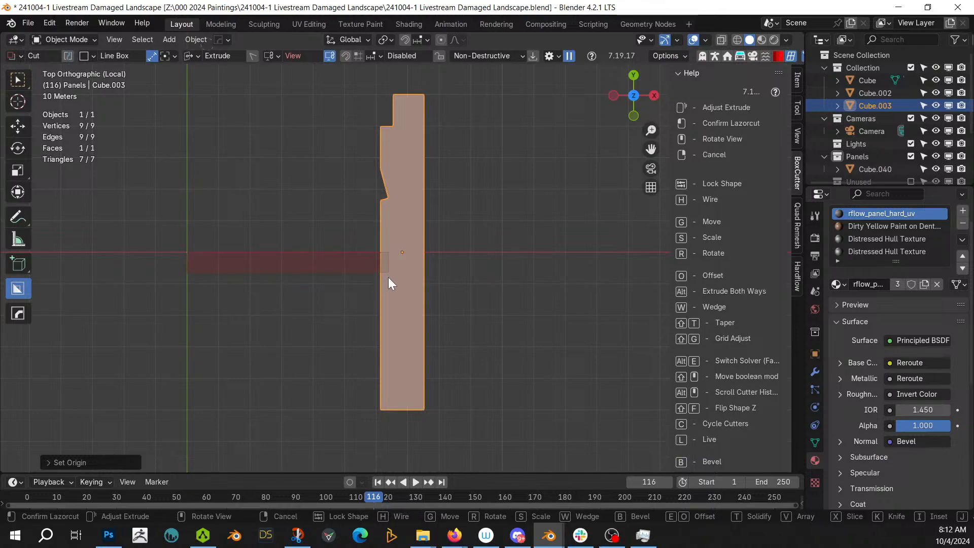
{"action": "left_click", "coordinate": [391, 316]}
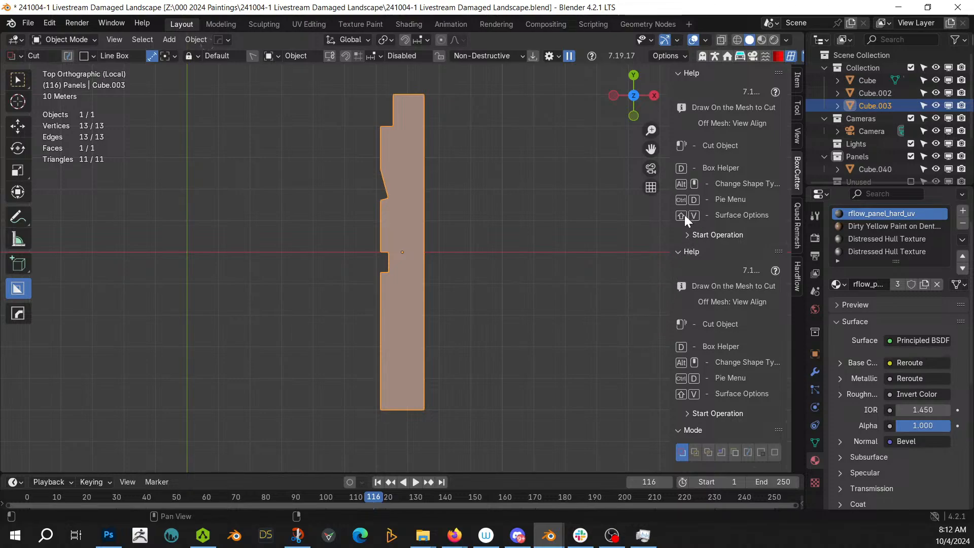
Try to cut an angled Line Box notch into the lower half of the strip's left edge from a perspective view
{"action": "mouse_move", "coordinate": [606, 318]}
{"action": "middle_mouse_down"}
{"action": "mouse_move", "coordinate": [583, 314]}
{"action": "mouse_move", "coordinate": [579, 287]}
{"action": "middle_mouse_up"}
{"action": "mouse_move", "coordinate": [335, 297]}
{"action": "left_mouse_down"}
{"action": "mouse_move", "coordinate": [379, 297]}
{"action": "mouse_move", "coordinate": [369, 343]}
{"action": "mouse_move", "coordinate": [372, 314]}
{"action": "mouse_move", "coordinate": [361, 336]}
{"action": "left_mouse_up"}
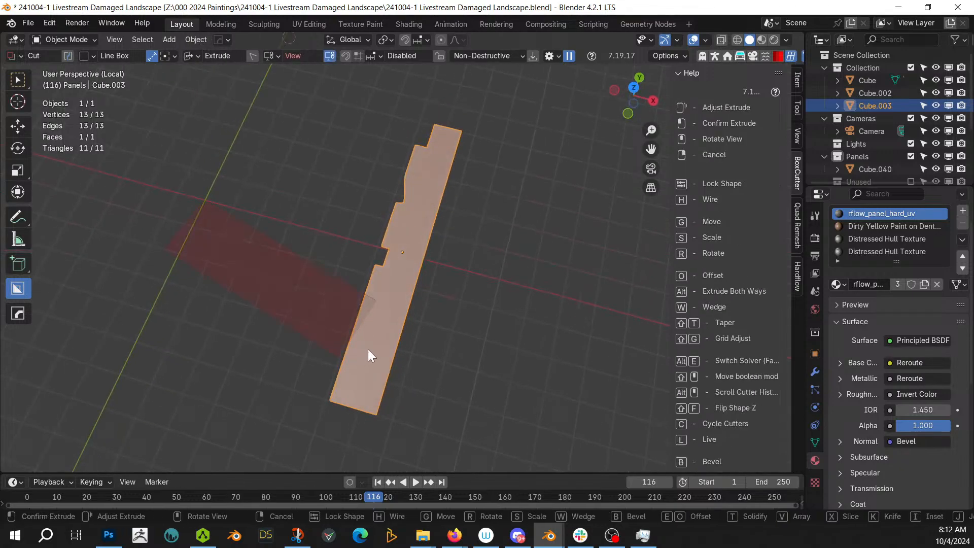
{"action": "left_click", "coordinate": [367, 349]}
{"action": "middle_click_drag", "start_coordinate": [209, 312], "coordinate": [316, 266]}
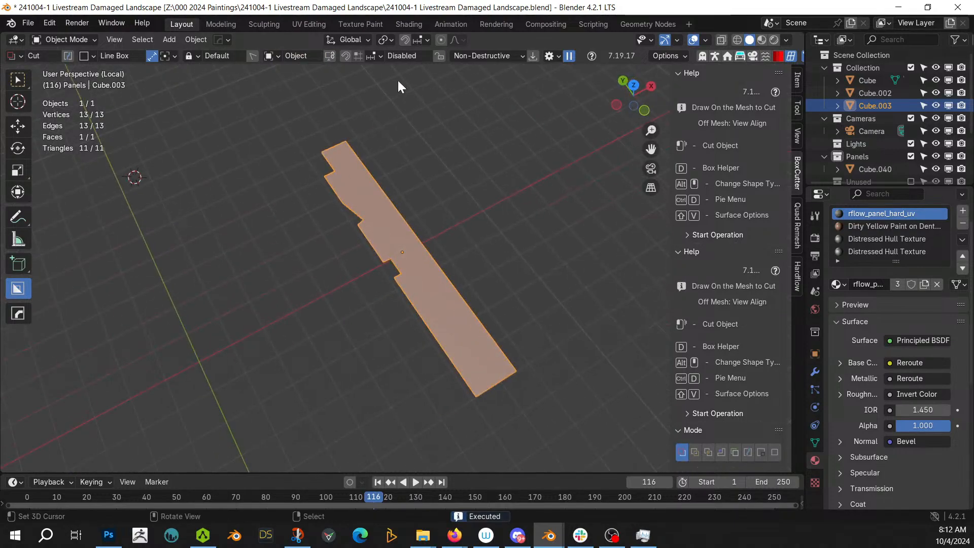
Set the BoxCutter draw origin to the pointer option and cut a large angled notch into the lower part of the strip's left edge
{"action": "left_click", "coordinate": [164, 58]}
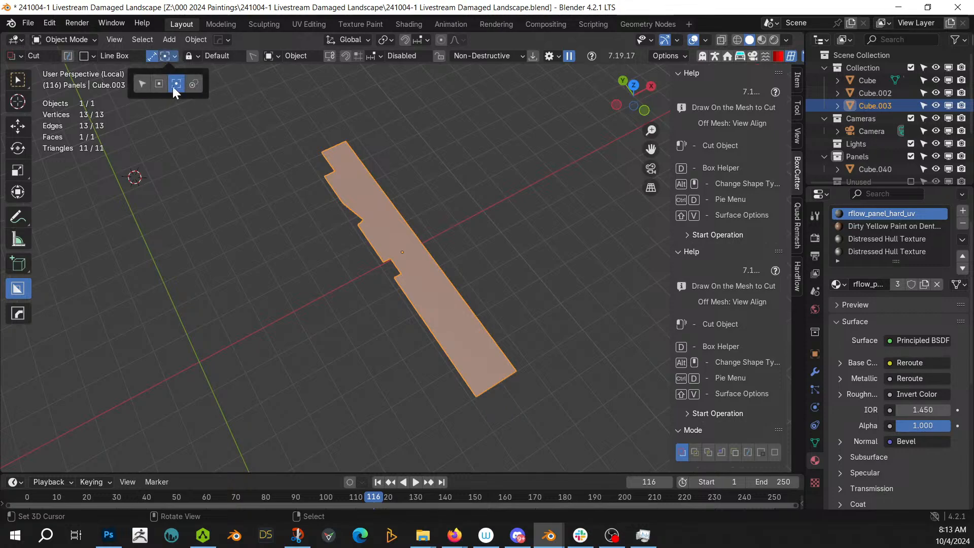
{"action": "left_click", "coordinate": [147, 83]}
{"action": "left_click", "coordinate": [414, 303]}
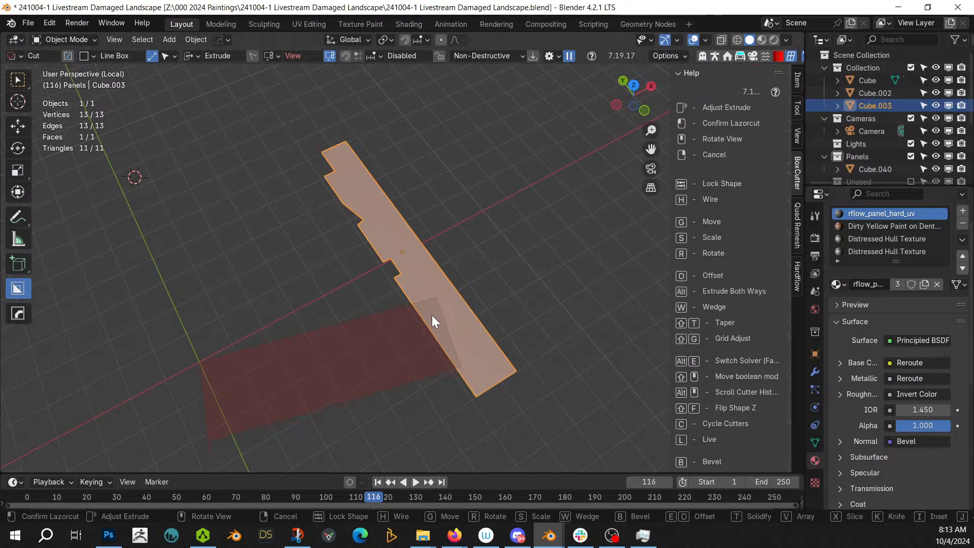
{"action": "left_click", "coordinate": [431, 315]}
{"action": "middle_click_drag", "start_coordinate": [431, 314], "coordinate": [266, 396]}
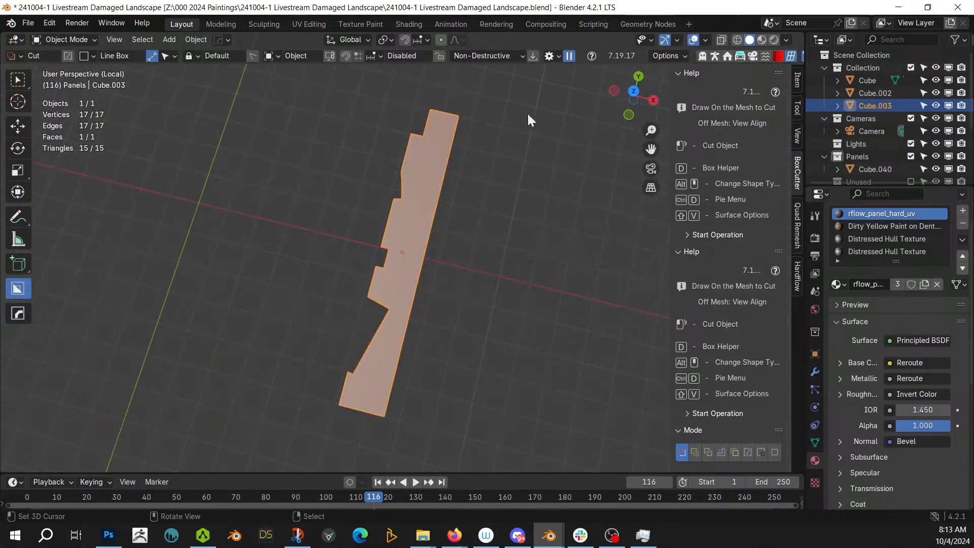
Apply all modifiers on the notched strip, including its Boolean cuts
{"action": "key", "text": "KP_7"}
{"action": "scroll", "coordinate": [525, 271], "scroll_direction": "up", "scroll_amount": 5}
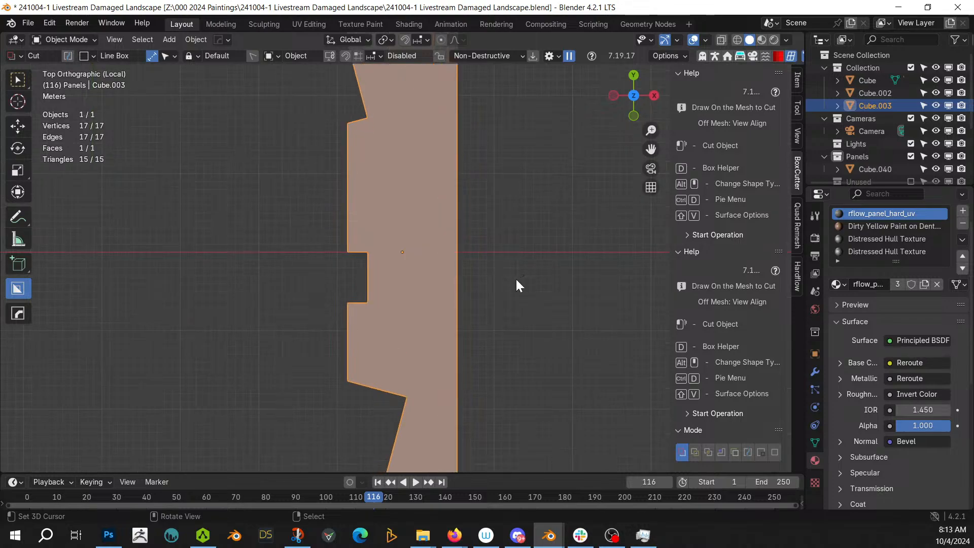
{"action": "middle_click_drag", "start_coordinate": [515, 279], "coordinate": [508, 331], "text": "shift"}
{"action": "key", "text": "Tab"}
{"action": "key", "text": "Tab"}
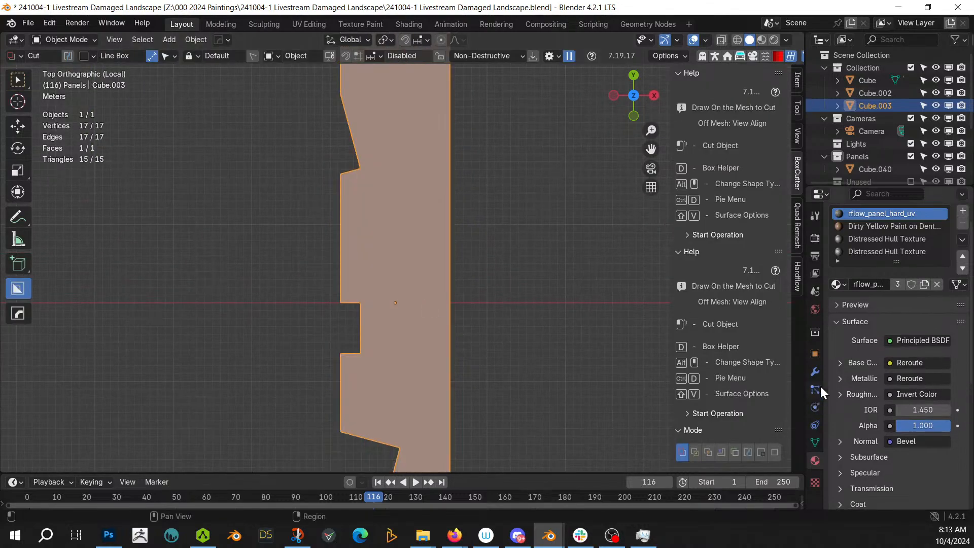
{"action": "left_click", "coordinate": [816, 370]}
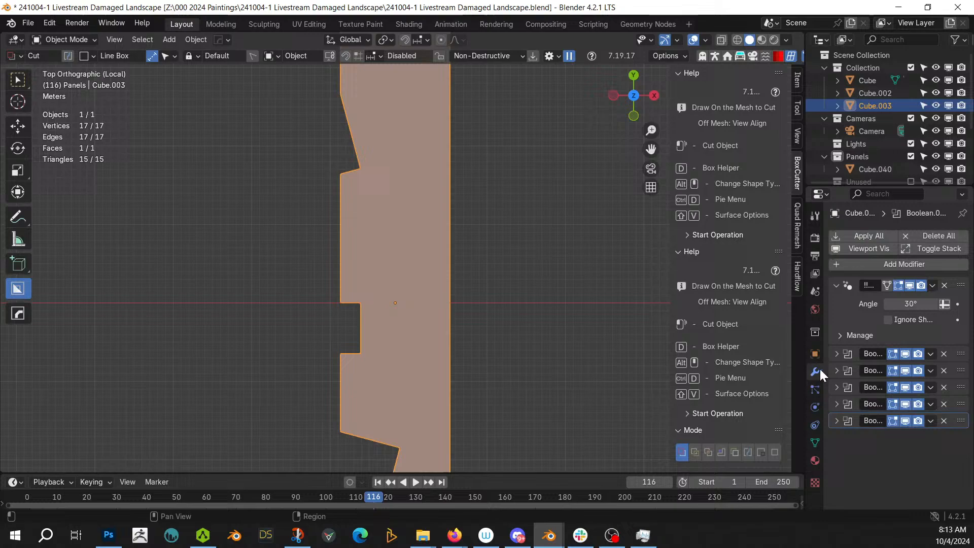
{"action": "left_click", "coordinate": [873, 236]}
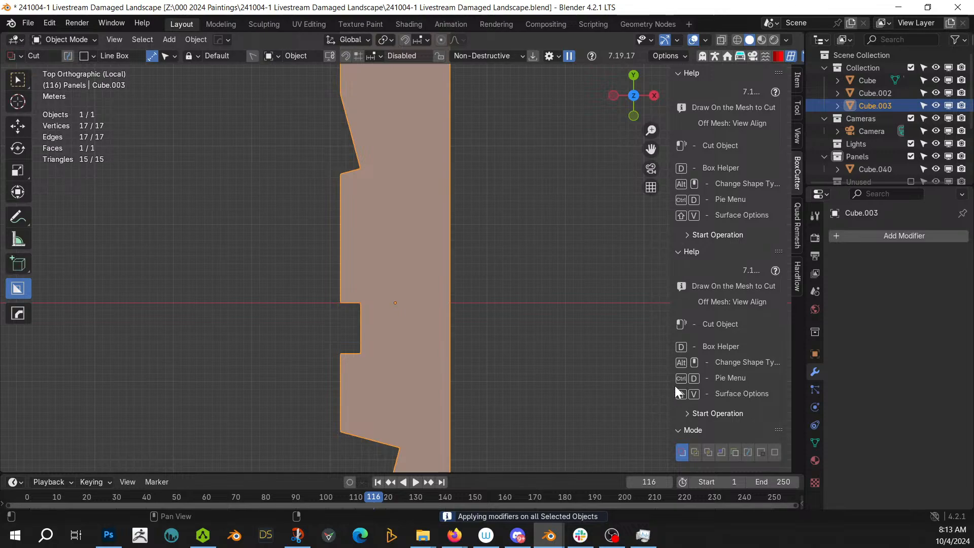
Start Grid Modeler on the strip's face and draw a rectangle on its left edge between the upper angled notch and the middle rectangular notch
{"action": "key", "text": "Tab"}
{"action": "right_click", "coordinate": [376, 262]}
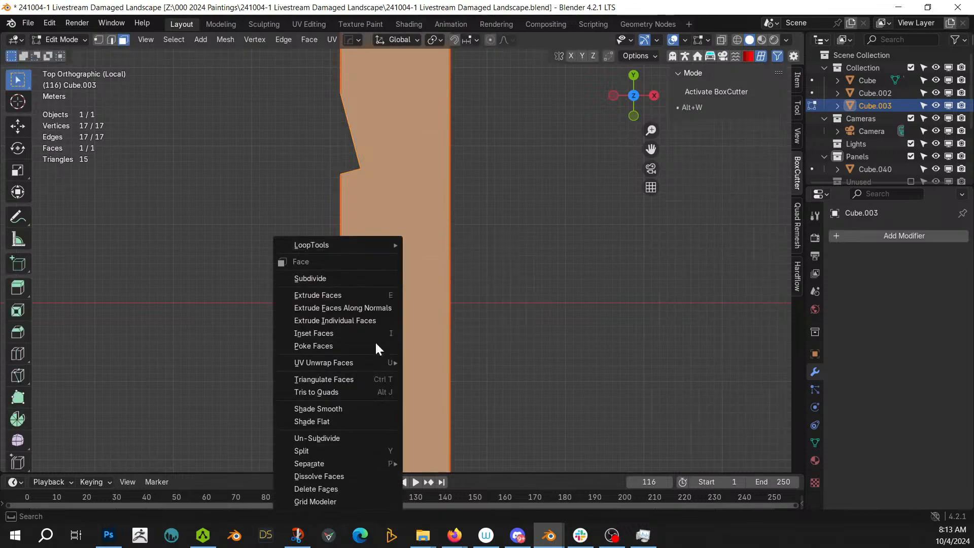
{"action": "left_click", "coordinate": [351, 501]}
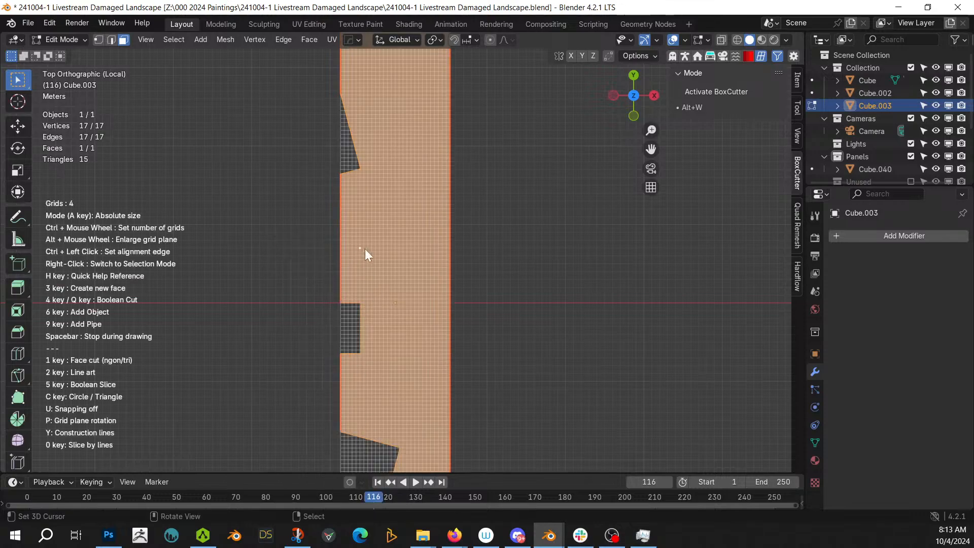
{"action": "scroll", "coordinate": [284, 228], "scroll_direction": "up", "scroll_amount": 2}
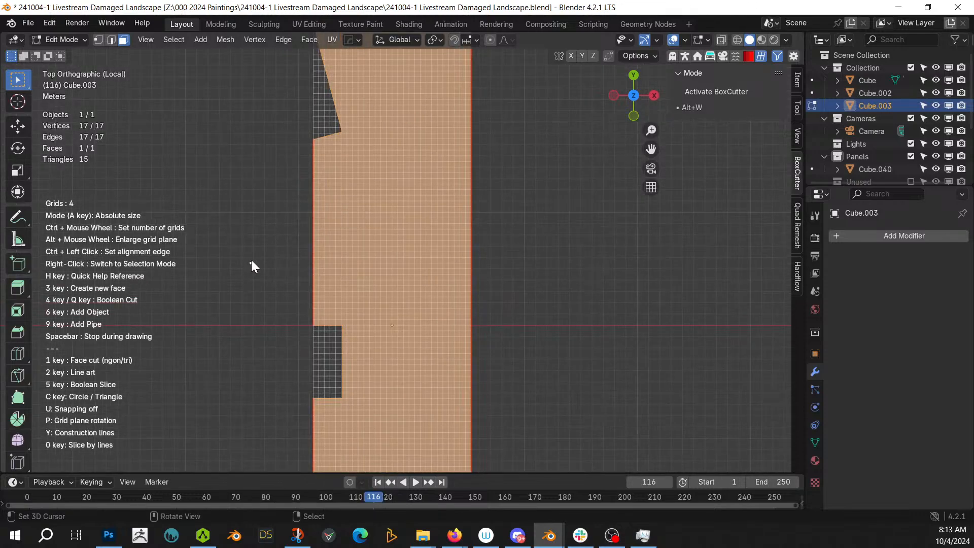
{"action": "left_click_drag", "start_coordinate": [313, 178], "coordinate": [378, 297]}
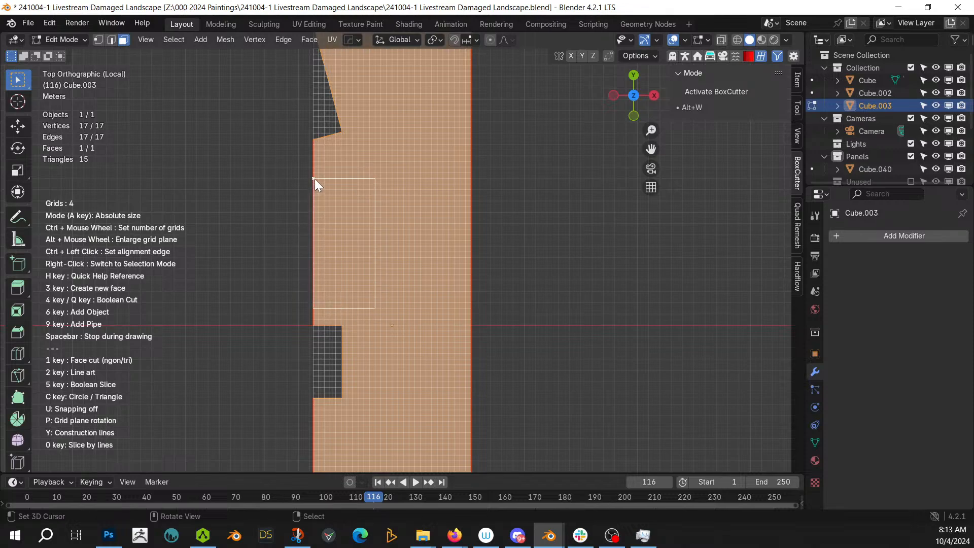
Try to bevel the corners of the drawn rectangle in Grid Modeler's selection mode
{"action": "right_click", "coordinate": [361, 207]}
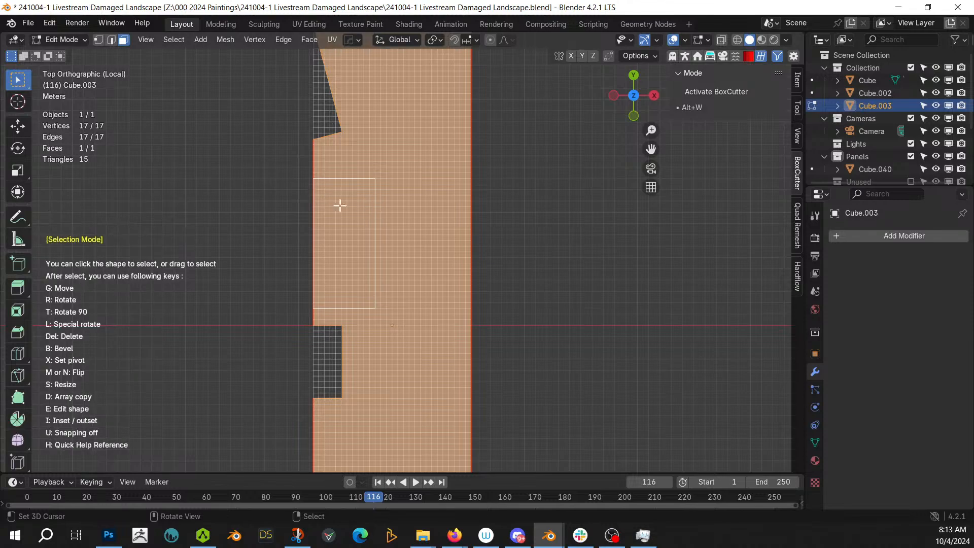
{"action": "left_click_drag", "start_coordinate": [299, 152], "coordinate": [406, 320]}
{"action": "key", "text": "b"}
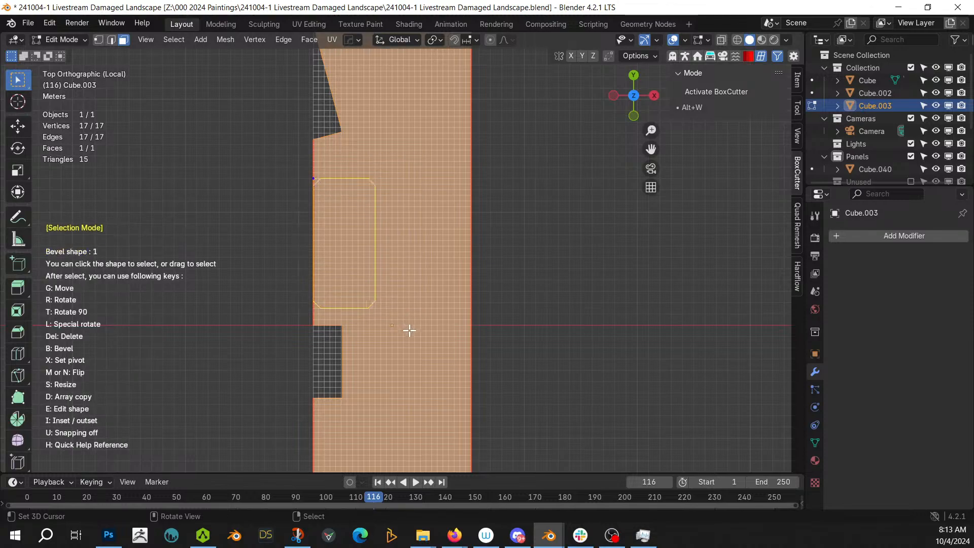
{"action": "scroll", "coordinate": [403, 331], "scroll_direction": "up", "scroll_amount": 3}
{"action": "right_click", "coordinate": [406, 329]}
{"action": "right_click", "coordinate": [441, 342]}
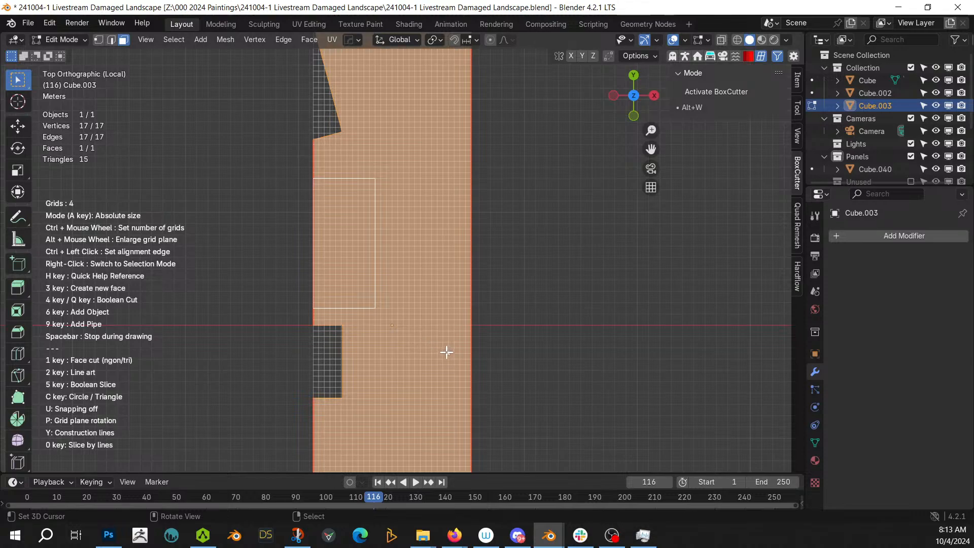
Try to select only individual corners of the drawn rectangle in Grid Modeler's selection mode
{"action": "right_click", "coordinate": [419, 349]}
{"action": "right_click", "coordinate": [510, 303]}
{"action": "right_click", "coordinate": [497, 271]}
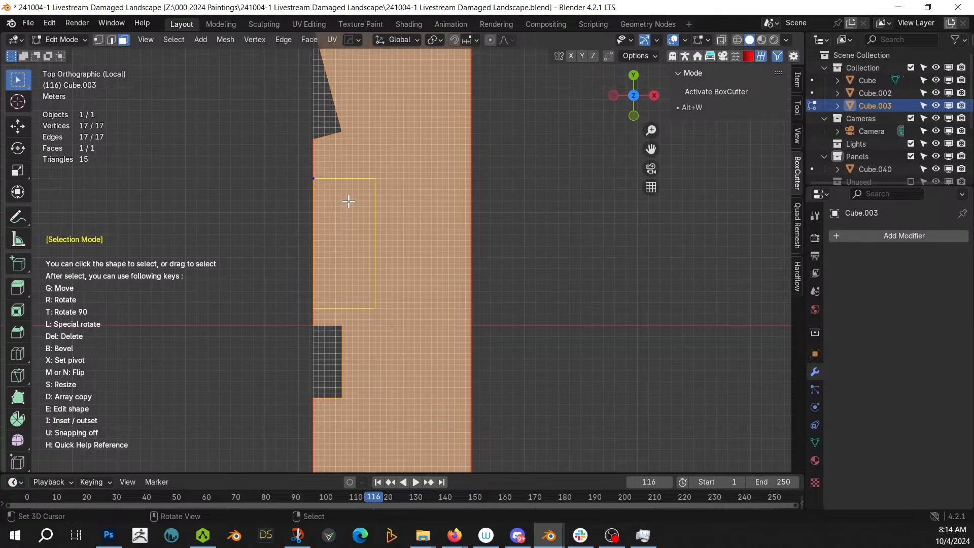
{"action": "left_click_drag", "start_coordinate": [348, 165], "coordinate": [398, 320]}
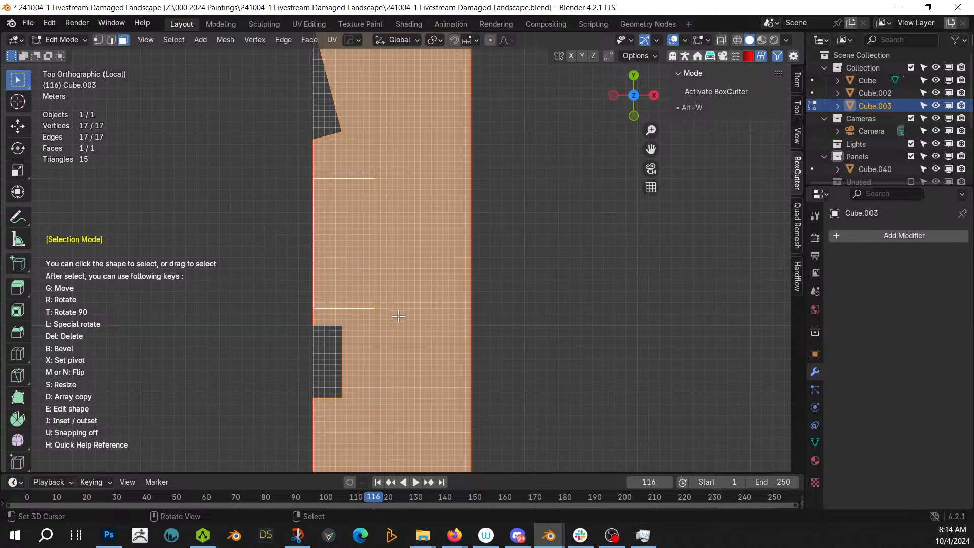
{"action": "left_click_drag", "start_coordinate": [361, 165], "coordinate": [411, 322]}
{"action": "left_click_drag", "start_coordinate": [326, 162], "coordinate": [446, 319]}
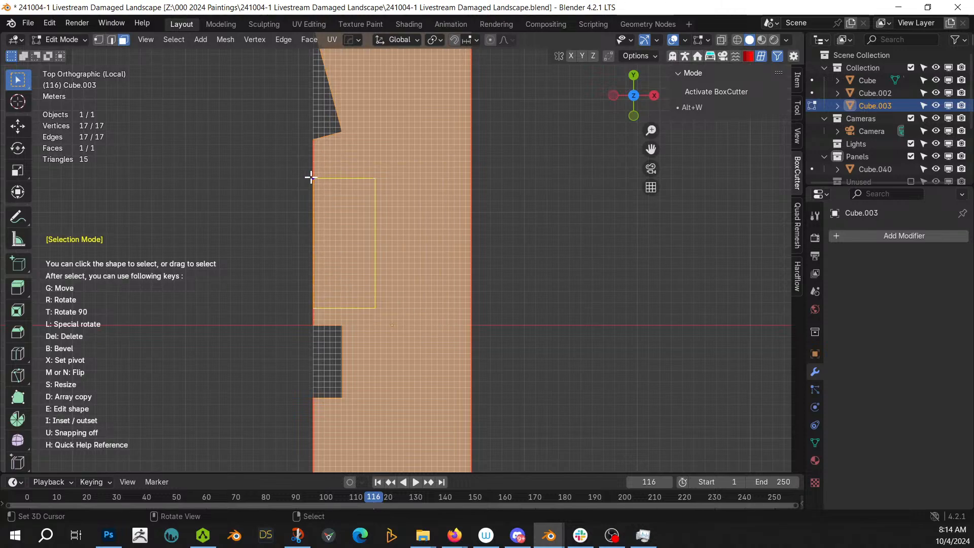
{"action": "left_click_drag", "start_coordinate": [313, 177], "coordinate": [223, 177]}
{"action": "right_click", "coordinate": [271, 235]}
{"action": "right_click", "coordinate": [271, 235]}
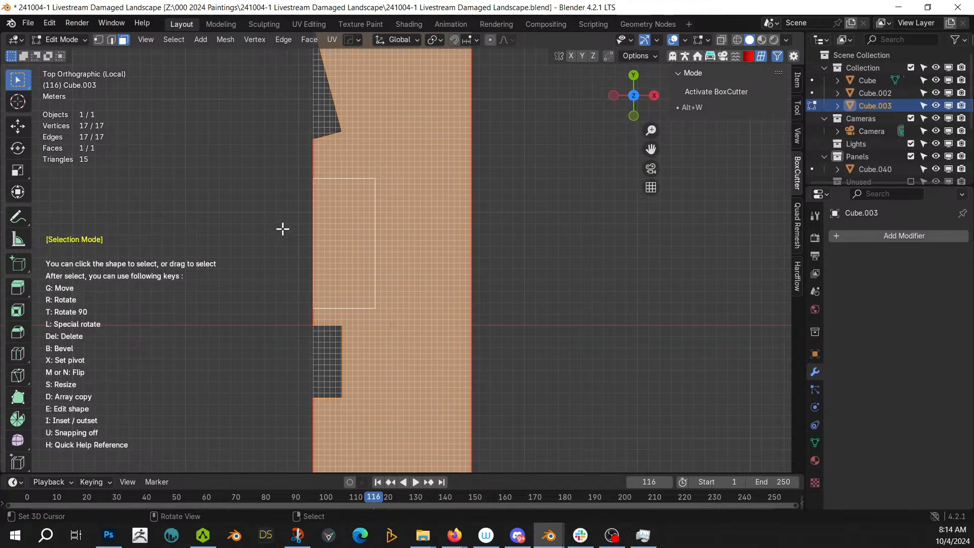
{"action": "right_click", "coordinate": [264, 218]}
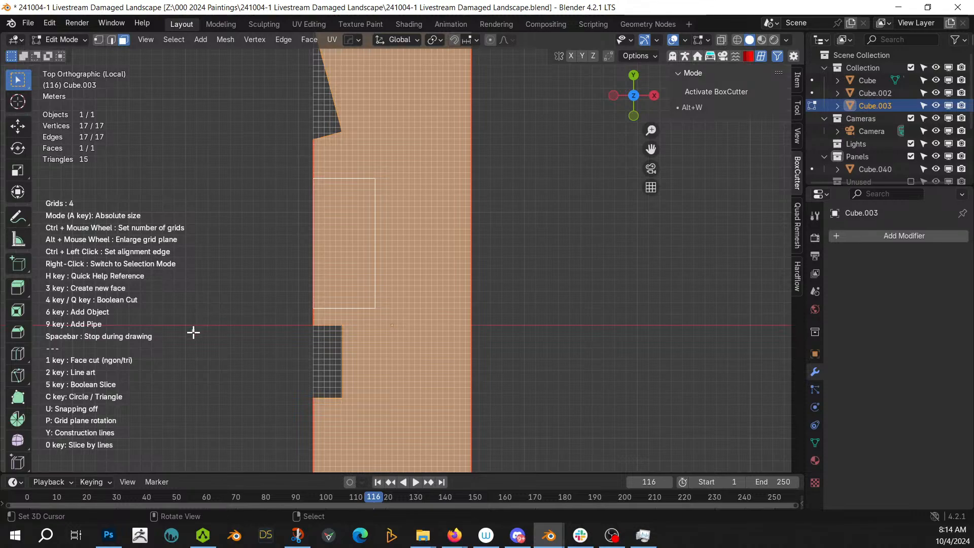
Boolean-slice the drawn rectangle into the strip and delete the sliced face to open a notch
{"action": "key", "text": "5"}
{"action": "right_click", "coordinate": [354, 253]}
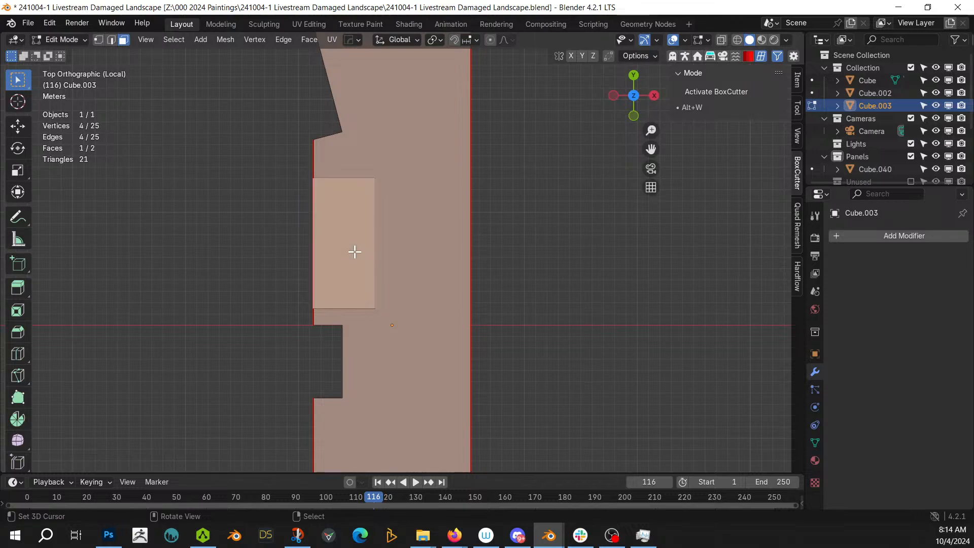
{"action": "key", "text": "x"}
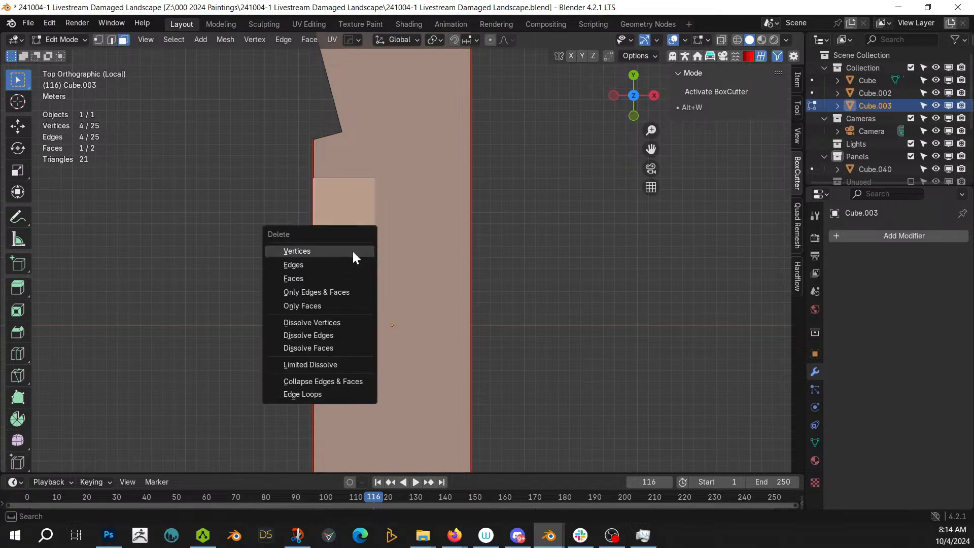
{"action": "left_click", "coordinate": [326, 278]}
Bevel the two inner corner vertices of the new rectangular notch with 4 segments and an offset of about 2.3 m
{"action": "scroll", "coordinate": [393, 321], "scroll_direction": "down", "scroll_amount": 1}
{"action": "middle_click_drag", "start_coordinate": [394, 321], "coordinate": [319, 113], "text": "shift"}
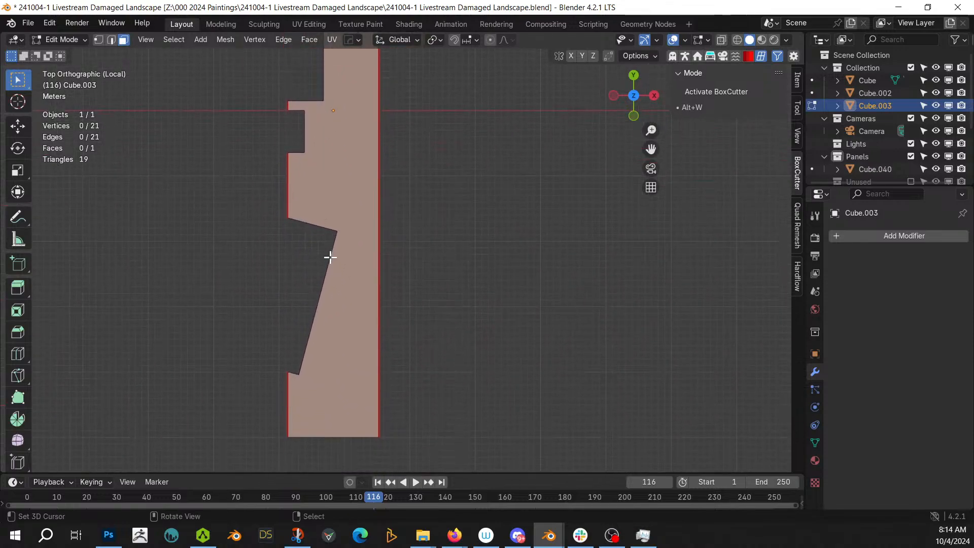
{"action": "middle_click_drag", "start_coordinate": [339, 306], "coordinate": [371, 466], "text": "shift"}
{"action": "scroll", "coordinate": [404, 238], "scroll_direction": "up", "scroll_amount": 6}
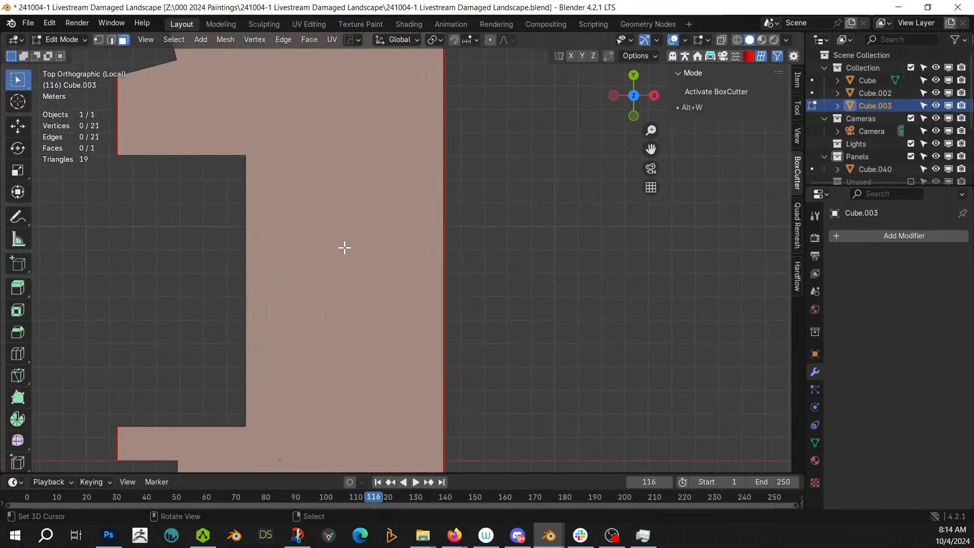
{"action": "key", "text": "1"}
{"action": "left_click", "coordinate": [244, 152]}
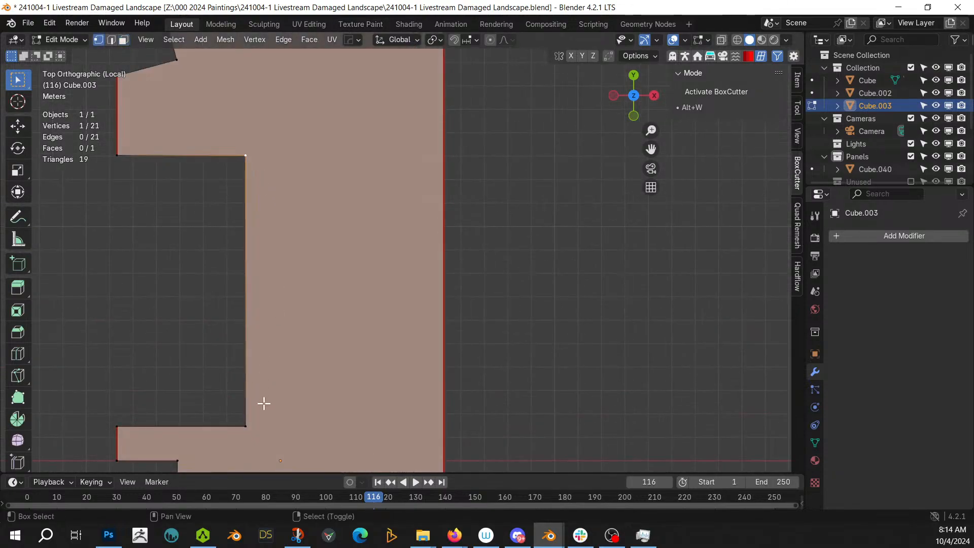
{"action": "left_click", "coordinate": [248, 424], "text": "shift"}
{"action": "key", "text": "ctrl+shift+b"}
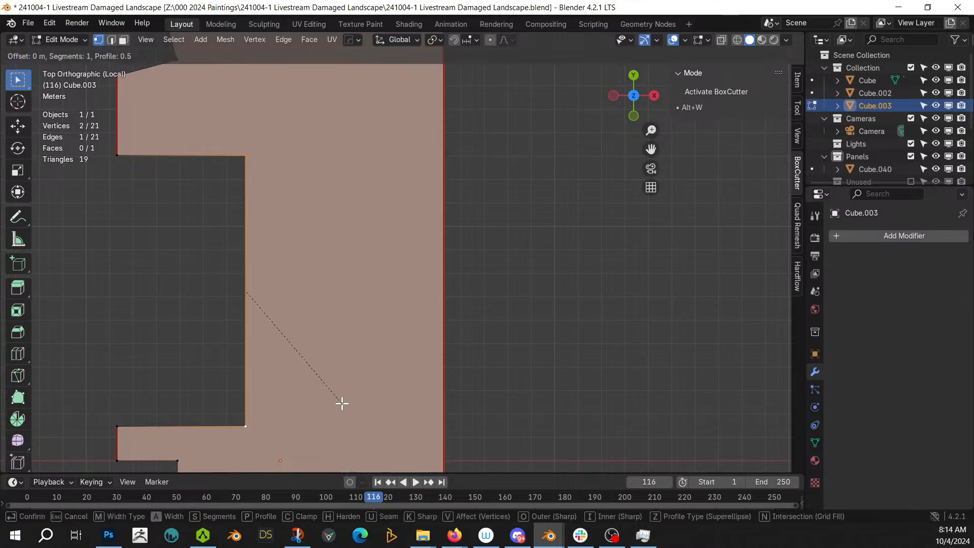
{"action": "scroll", "coordinate": [374, 418], "scroll_direction": "up", "scroll_amount": 3}
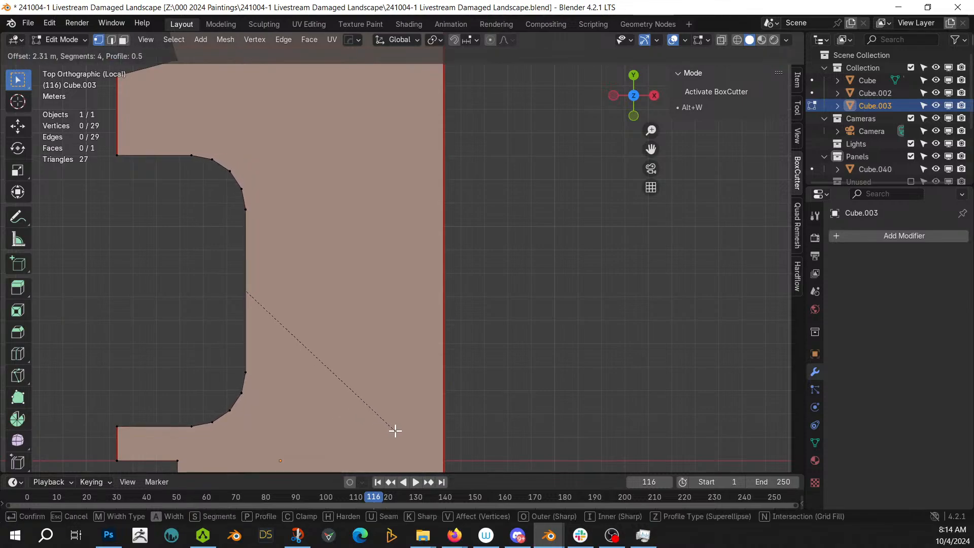
{"action": "left_click", "coordinate": [396, 430]}
Bevel the two outer corner vertices of the same notch with 4 segments and an offset of about 1.1 m
{"action": "middle_click_drag", "start_coordinate": [267, 369], "coordinate": [372, 354], "text": "shift"}
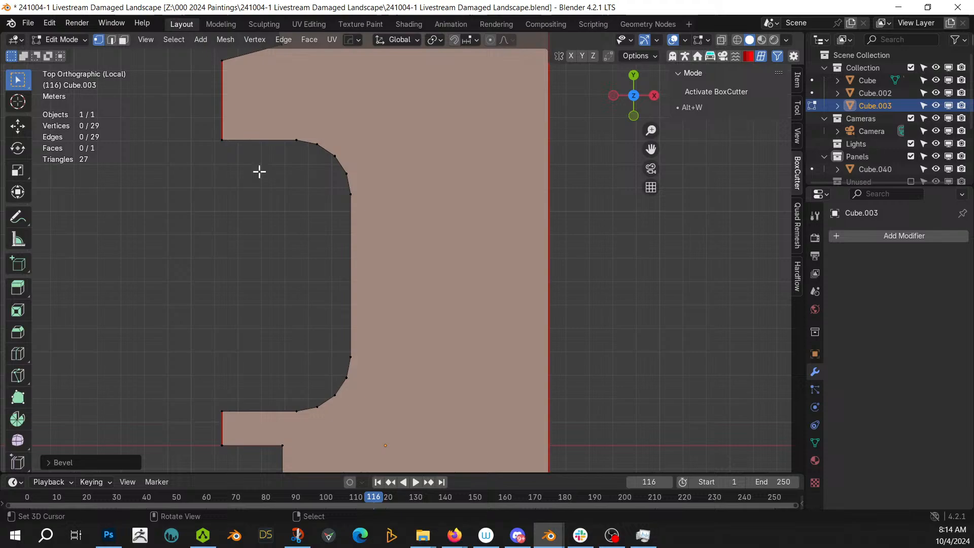
{"action": "left_click", "coordinate": [222, 140]}
{"action": "left_click", "coordinate": [222, 411], "text": "shift"}
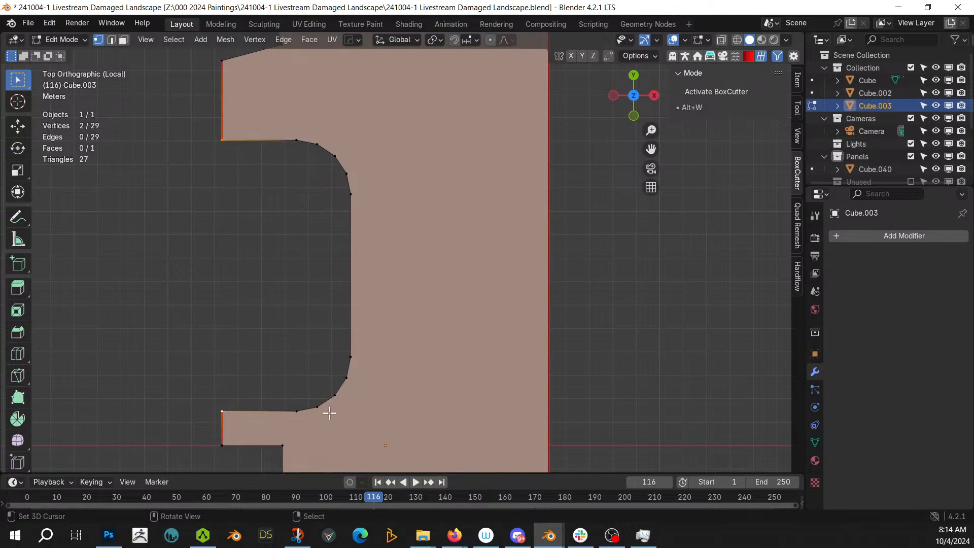
{"action": "key", "text": "ctrl+shift+b"}
{"action": "key", "text": "ctrl+shift+b"}
{"action": "key", "text": "alt+w"}
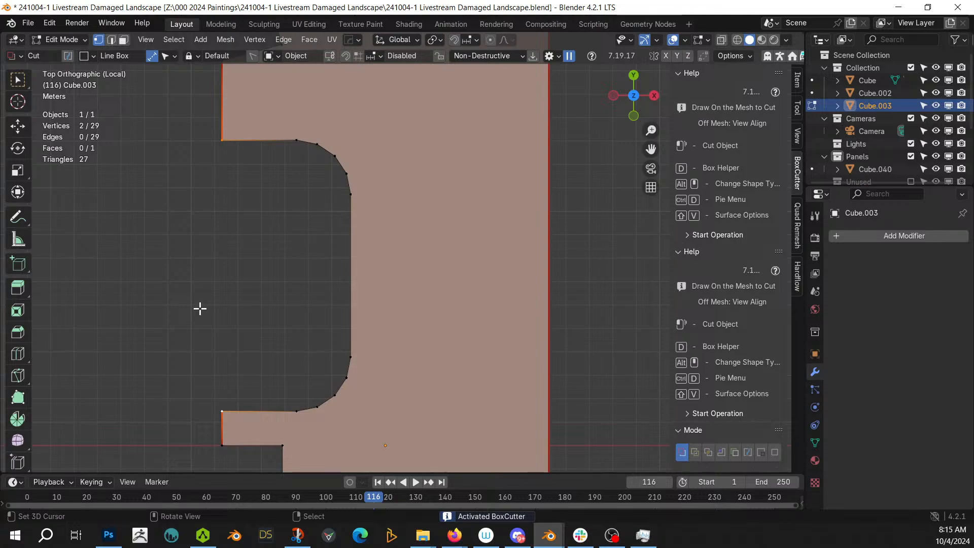
{"action": "key", "text": "ctrl+shift+b"}
{"action": "scroll", "coordinate": [207, 315], "scroll_direction": "up", "scroll_amount": 3}
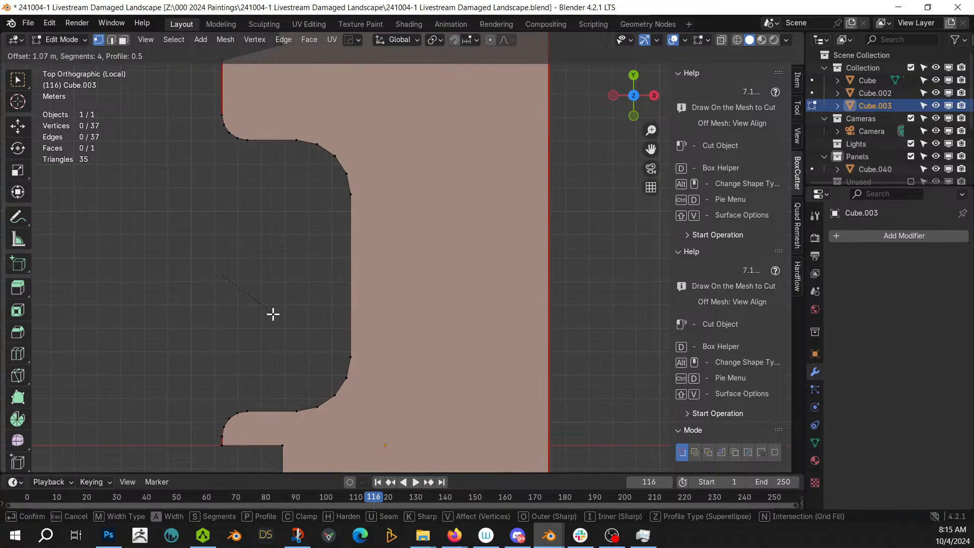
{"action": "left_click", "coordinate": [268, 310]}
{"action": "scroll", "coordinate": [282, 304], "scroll_direction": "down", "scroll_amount": 3}
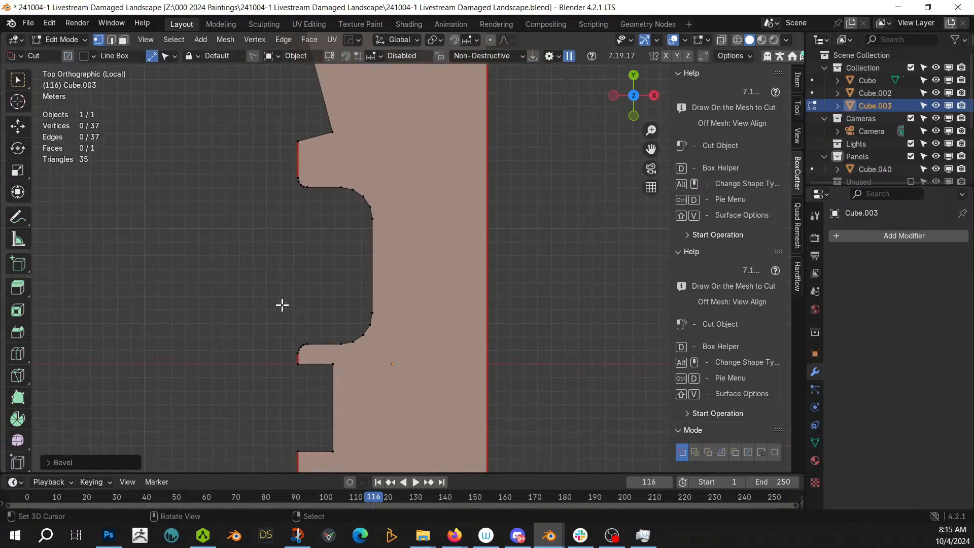
Bevel the inner corner vertex of the large angled notch with 4 segments and an offset of about 3.4 m
{"action": "middle_click_drag", "start_coordinate": [282, 304], "coordinate": [306, 299]}
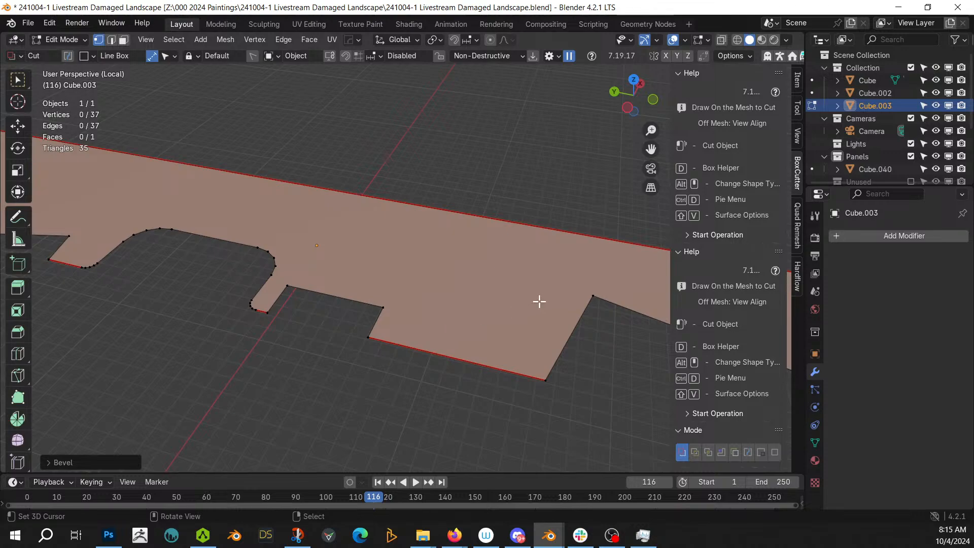
{"action": "left_click", "coordinate": [594, 294]}
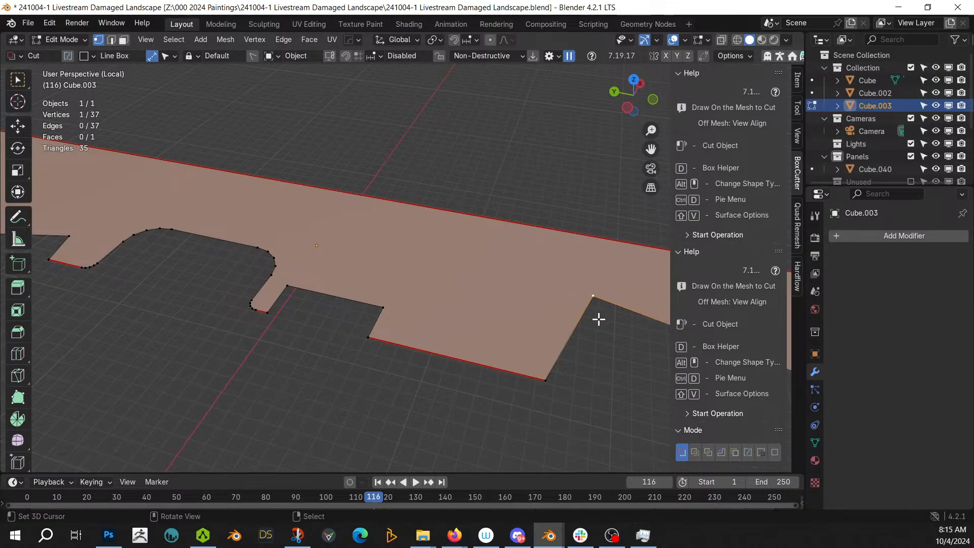
{"action": "key", "text": "ctrl+shift+b"}
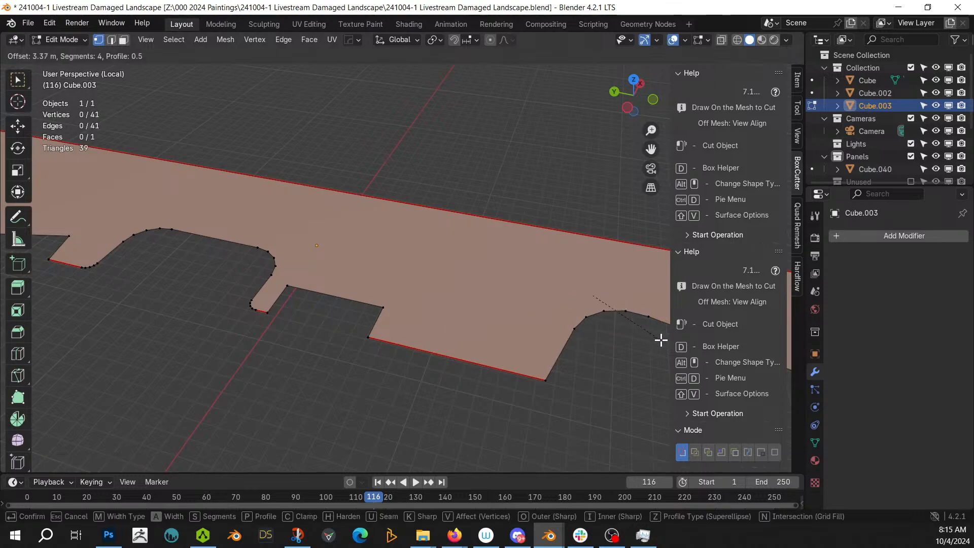
{"action": "left_click", "coordinate": [657, 339]}
Bevel the inner corner vertex of the notch nearest the strip's opposite end with 4 segments
{"action": "middle_click_drag", "start_coordinate": [645, 337], "coordinate": [328, 326]}
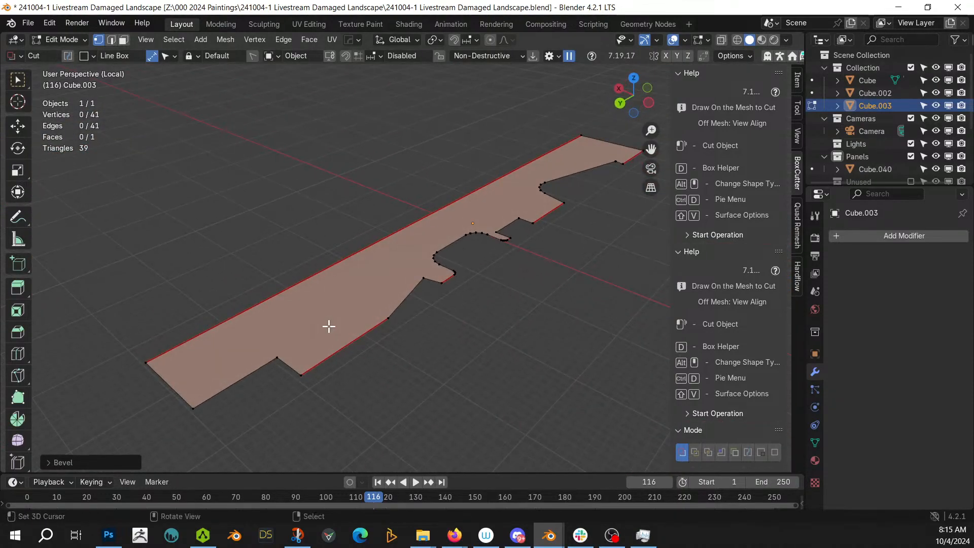
{"action": "scroll", "coordinate": [329, 360], "scroll_direction": "up", "scroll_amount": 3}
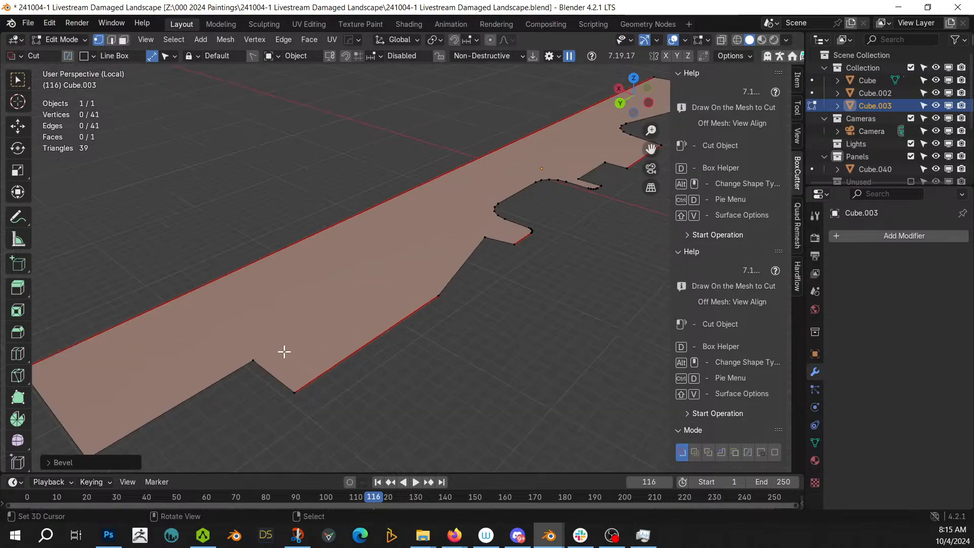
{"action": "left_click", "coordinate": [260, 358]}
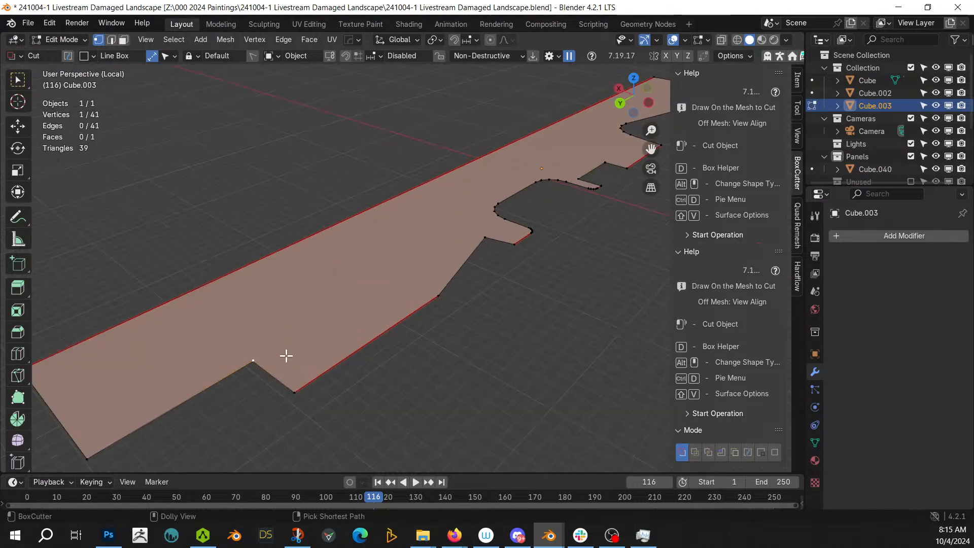
{"action": "key", "text": "ctrl+shift+b"}
{"action": "left_click", "coordinate": [327, 361]}
{"action": "scroll", "coordinate": [372, 332], "scroll_direction": "down", "scroll_amount": 2}
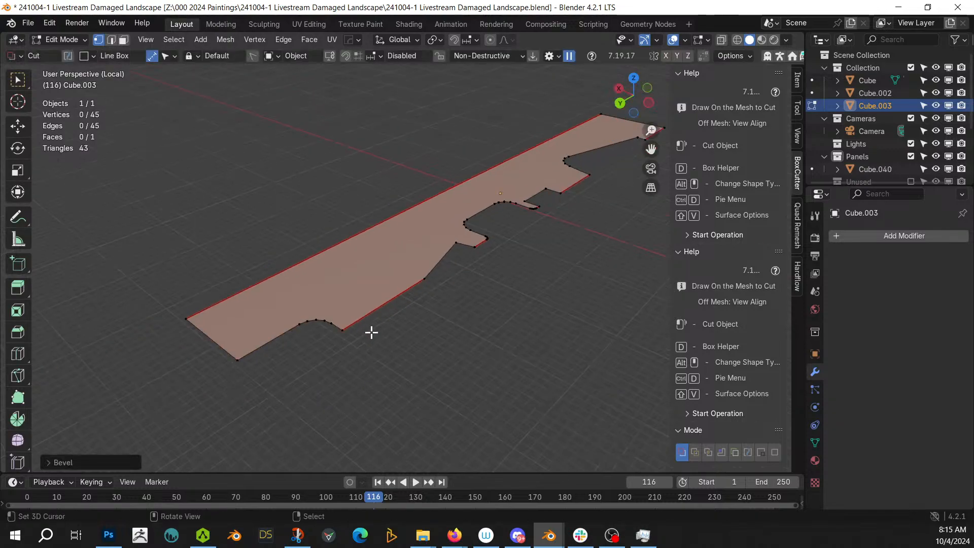
Extrude the notched strip's face upward about 34 m within the full scene to form a tall wall
{"action": "key", "text": "Tab"}
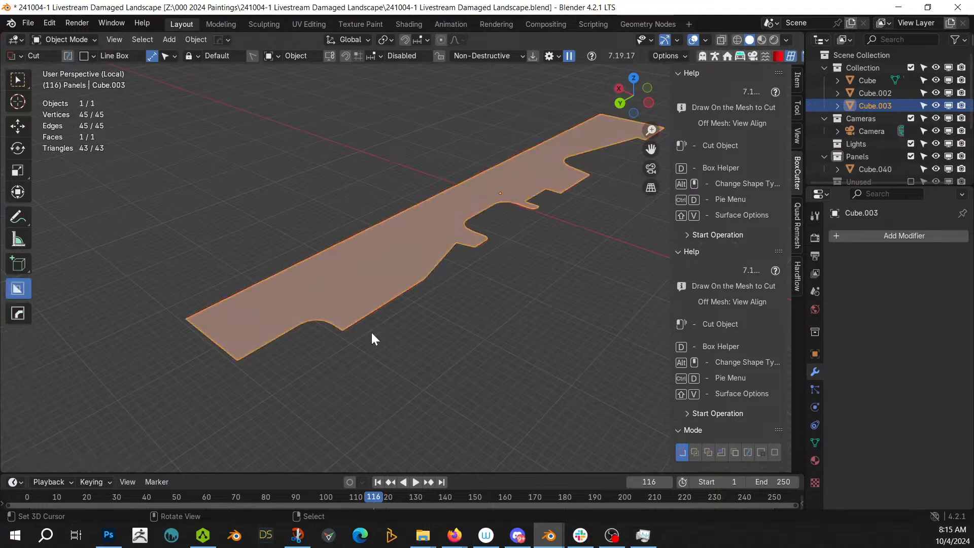
{"action": "scroll", "coordinate": [372, 330], "scroll_direction": "down", "scroll_amount": 2}
{"action": "key", "text": "KP_Divide"}
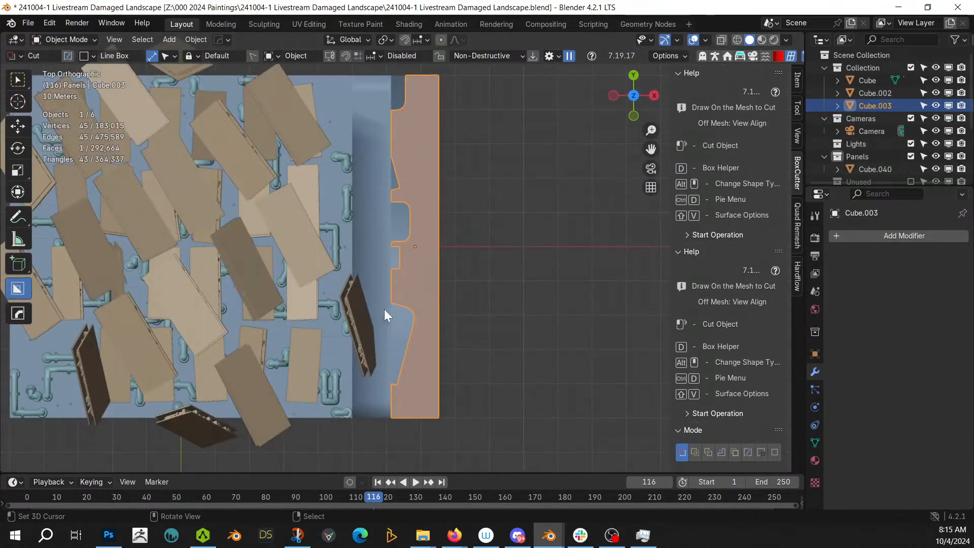
{"action": "middle_click_drag", "start_coordinate": [384, 309], "coordinate": [435, 237]}
{"action": "key", "text": "Tab"}
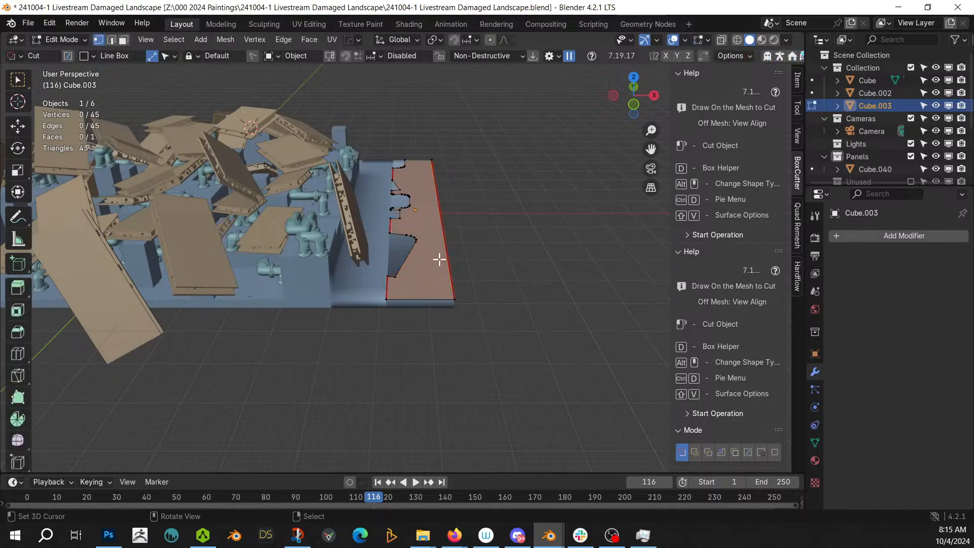
{"action": "key", "text": "e"}
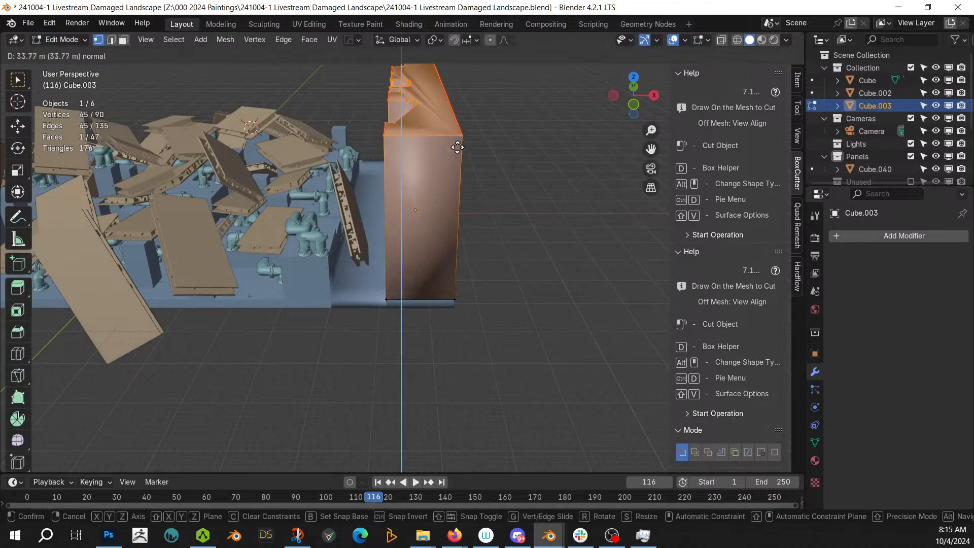
{"action": "left_click", "coordinate": [459, 136]}
{"action": "middle_click_drag", "start_coordinate": [379, 219], "coordinate": [412, 207]}
{"action": "key", "text": "Tab"}
{"action": "middle_click_drag", "start_coordinate": [356, 159], "coordinate": [251, 272]}
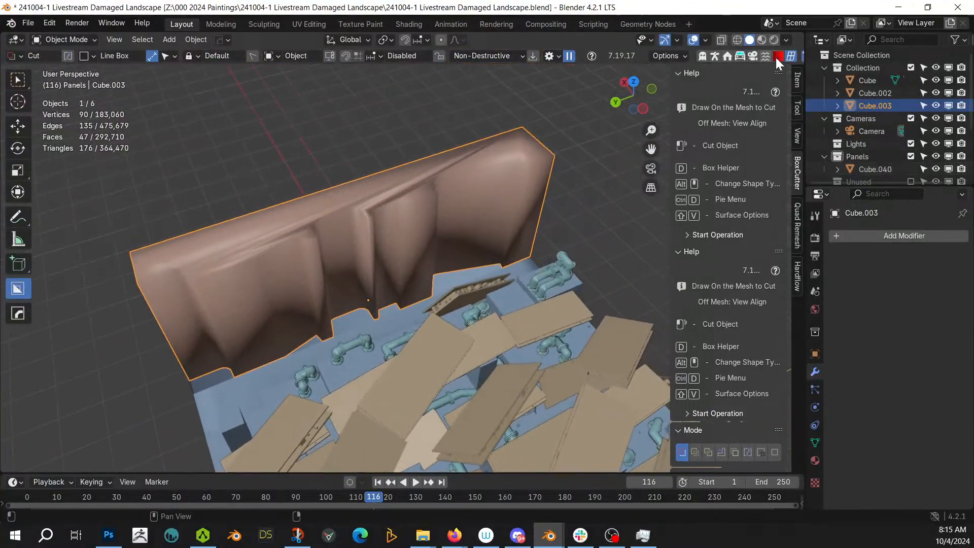
Remesh the extruded wall with Quad Remesher using a quad count of 500
{"action": "left_click", "coordinate": [797, 80]}
{"action": "left_click", "coordinate": [791, 56]}
{"action": "left_click", "coordinate": [798, 223]}
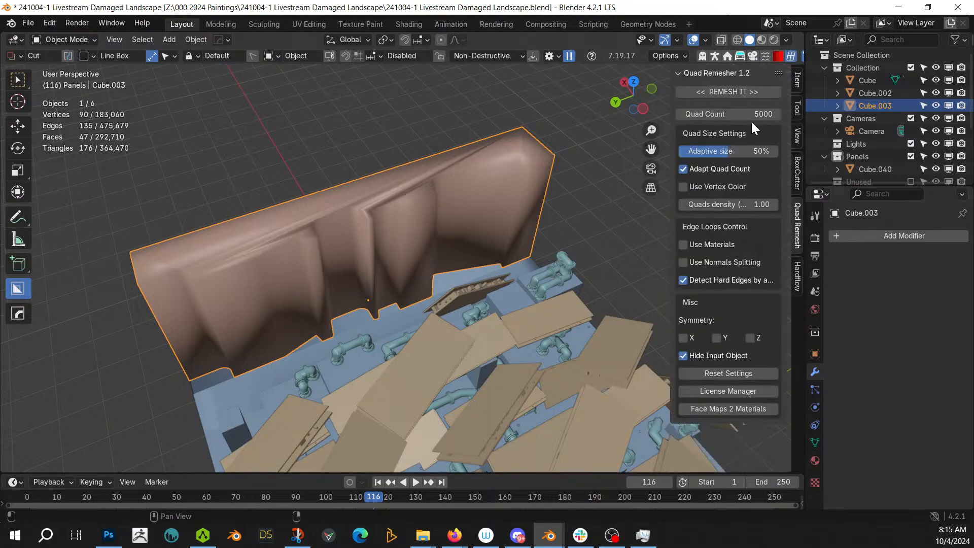
{"action": "type", "text": "500"}
{"action": "key", "text": "Return"}
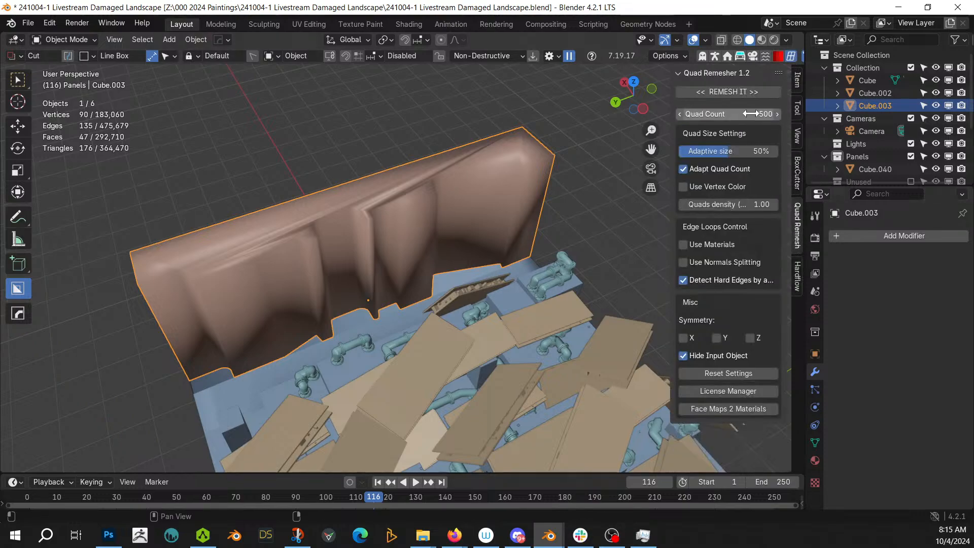
{"action": "left_click", "coordinate": [738, 91]}
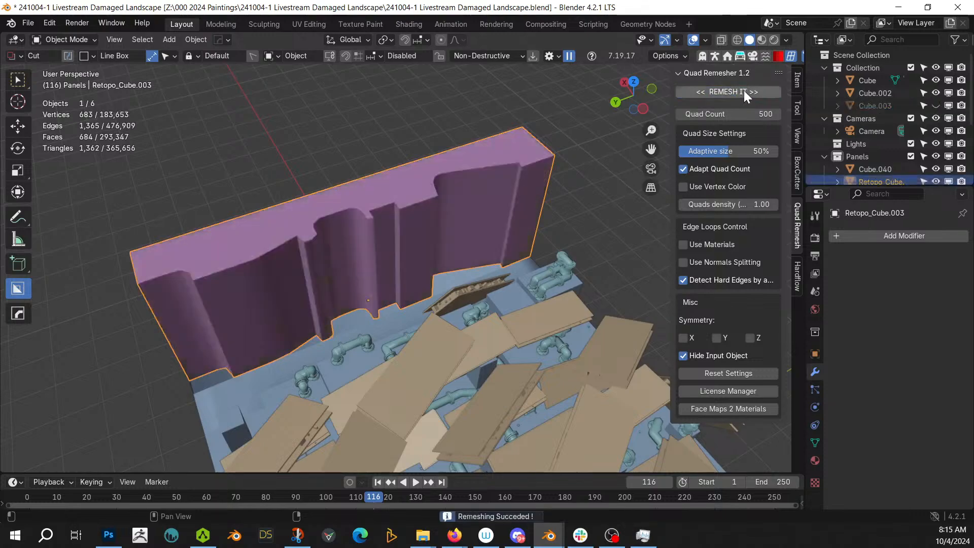
Delete the hidden original Cube.003 object, keeping the remeshed copy of the wall
{"action": "scroll", "coordinate": [890, 165], "scroll_direction": "down", "scroll_amount": 2}
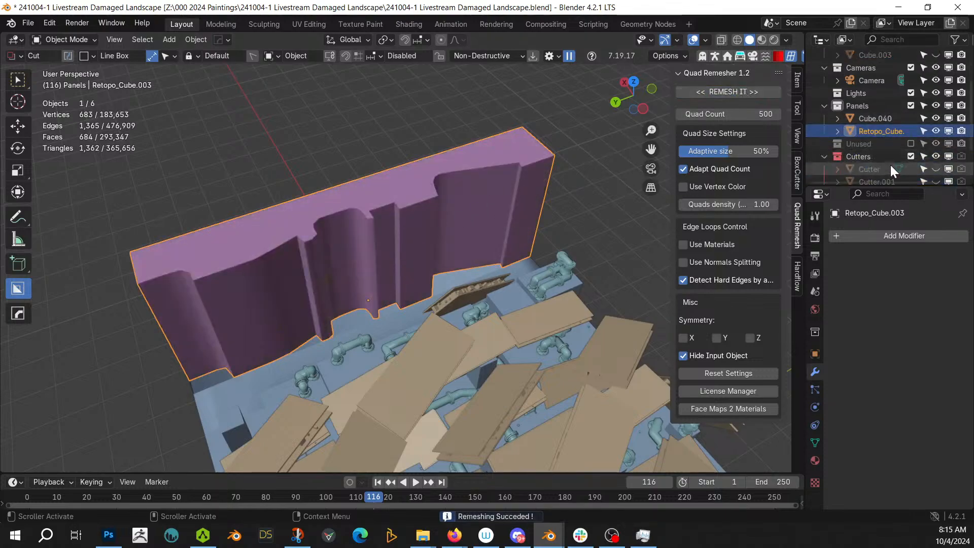
{"action": "scroll", "coordinate": [884, 147], "scroll_direction": "down", "scroll_amount": 2}
{"action": "scroll", "coordinate": [887, 152], "scroll_direction": "down", "scroll_amount": 2}
{"action": "scroll", "coordinate": [881, 142], "scroll_direction": "up", "scroll_amount": 6}
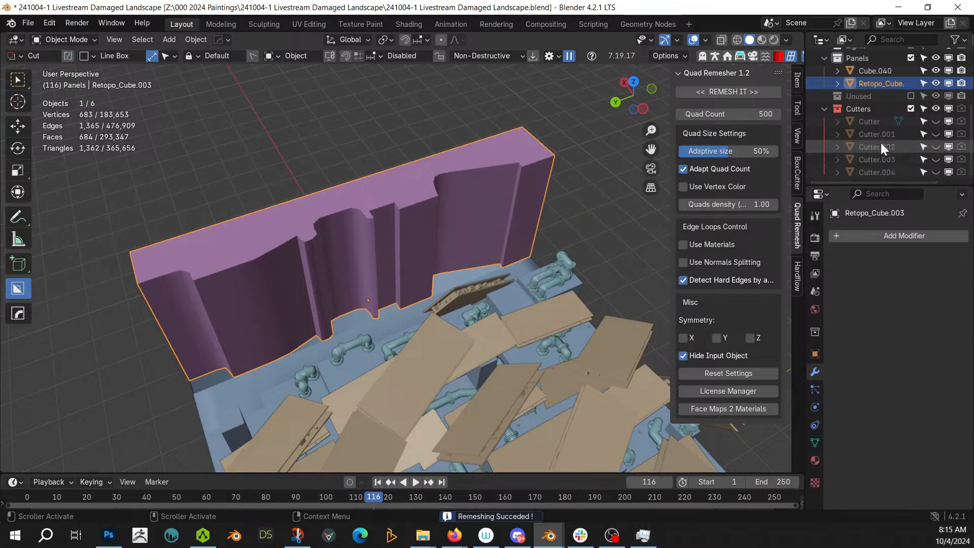
{"action": "scroll", "coordinate": [880, 121], "scroll_direction": "up", "scroll_amount": 2}
{"action": "left_click", "coordinate": [881, 105]}
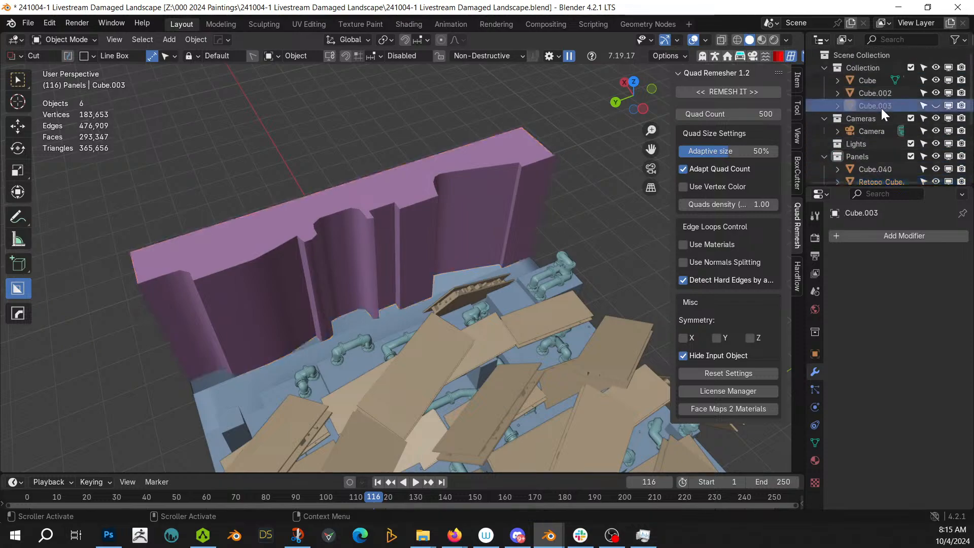
{"action": "key", "text": "Delete"}
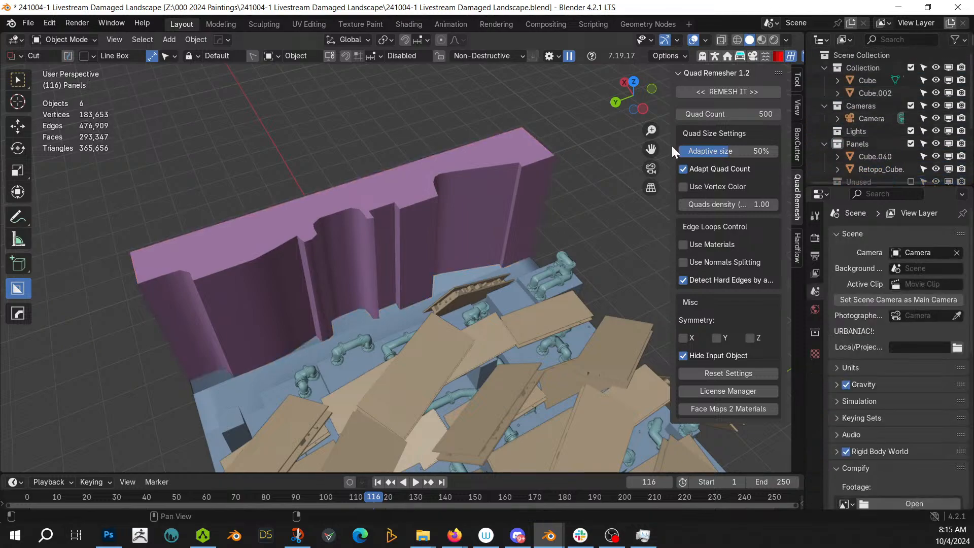
Select the remeshed wall and examine its quad topology in Edit Mode
{"action": "left_click", "coordinate": [293, 232]}
{"action": "key", "text": "Tab"}
{"action": "scroll", "coordinate": [322, 198], "scroll_direction": "up", "scroll_amount": 3}
{"action": "middle_click_drag", "start_coordinate": [322, 200], "coordinate": [396, 233]}
{"action": "key", "text": "Tab"}
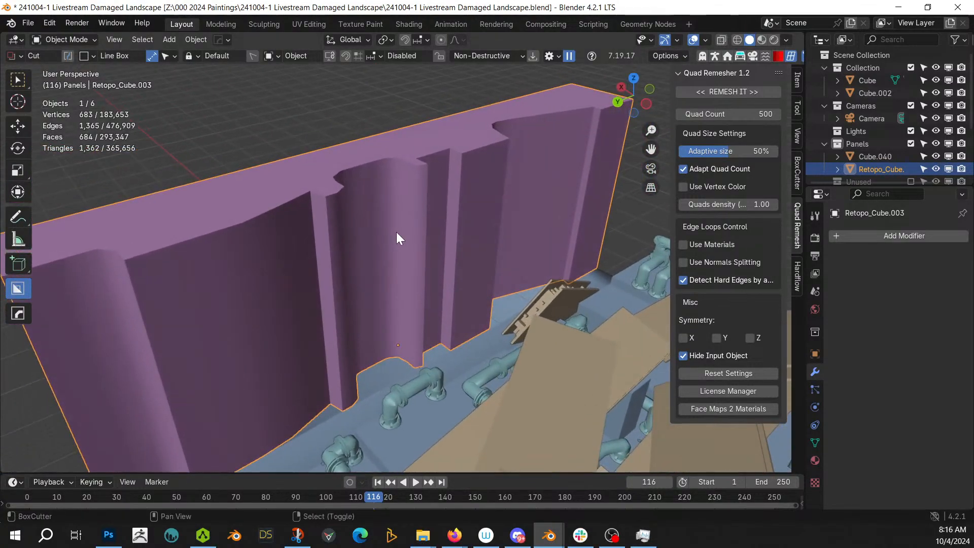
{"action": "key", "text": "Tab"}
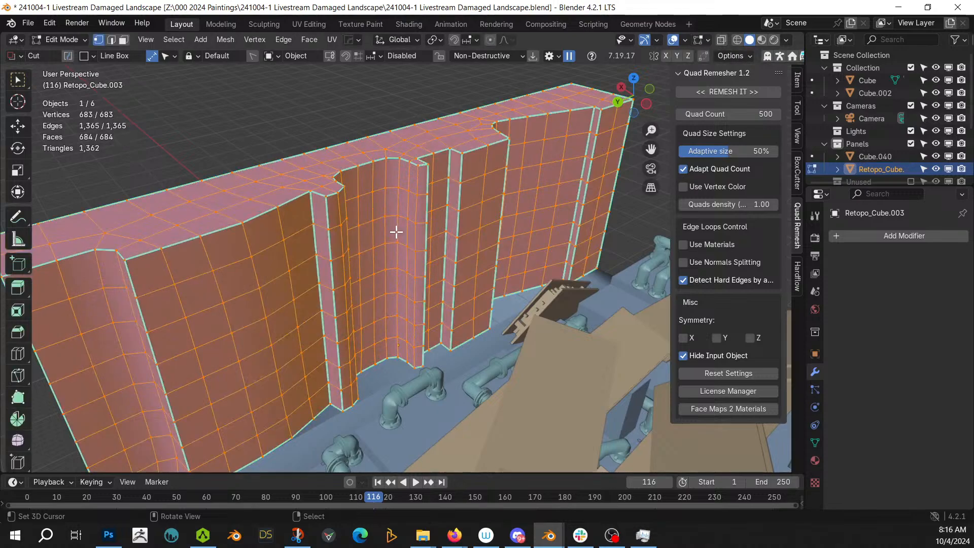
{"action": "key", "text": "Tab"}
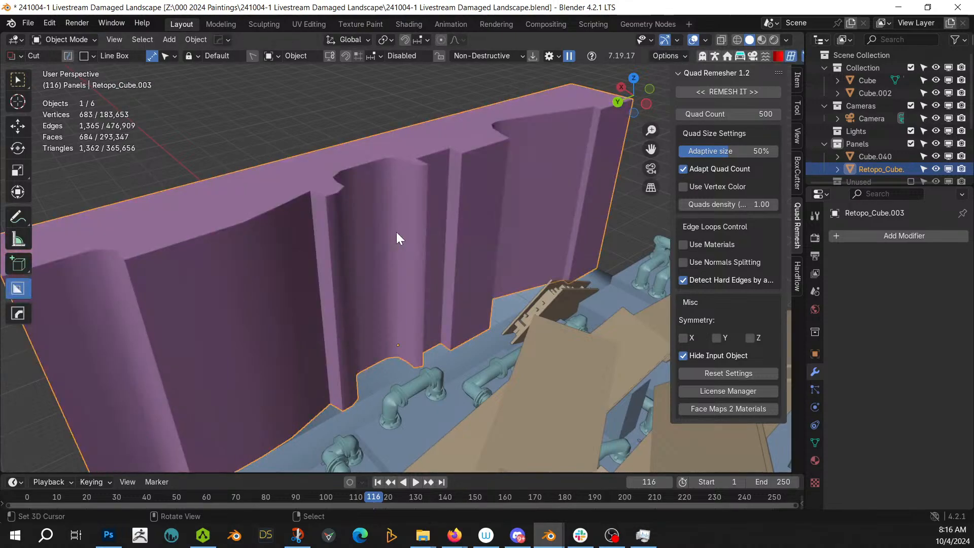
Select one face each on the wall's flat back, both ends and underside, isolating the wall in local view
{"action": "middle_click_drag", "start_coordinate": [397, 233], "coordinate": [354, 244]}
{"action": "key", "text": "Tab"}
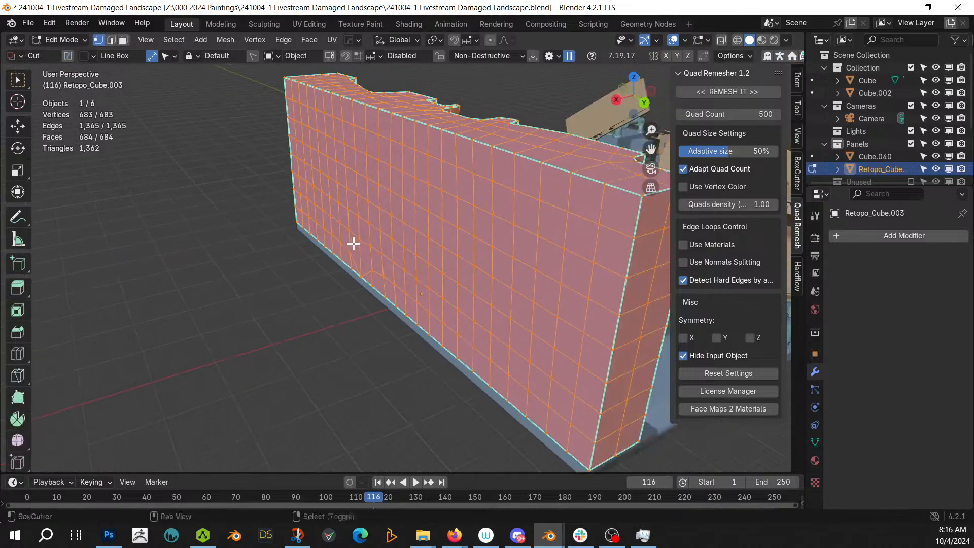
{"action": "left_click", "coordinate": [437, 234]}
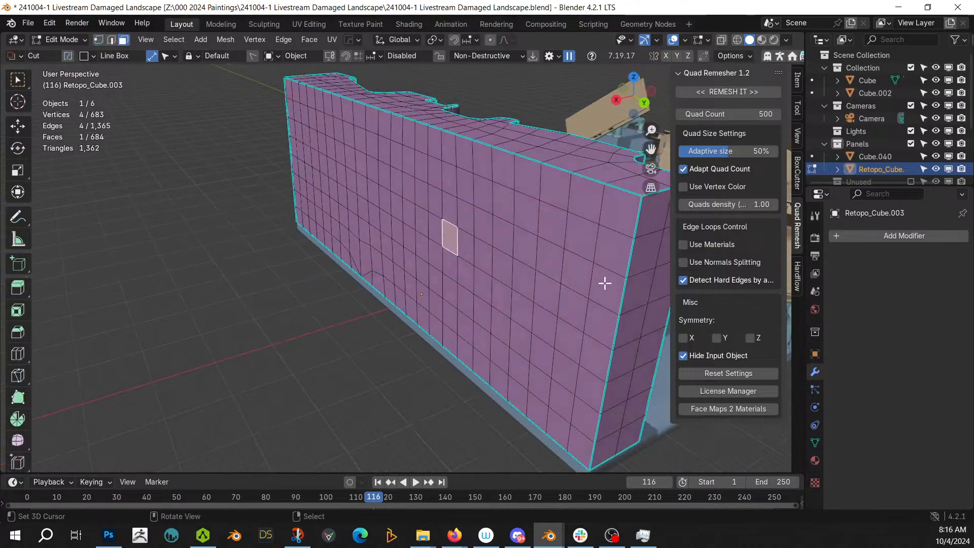
{"action": "left_click", "coordinate": [636, 274], "text": "shift"}
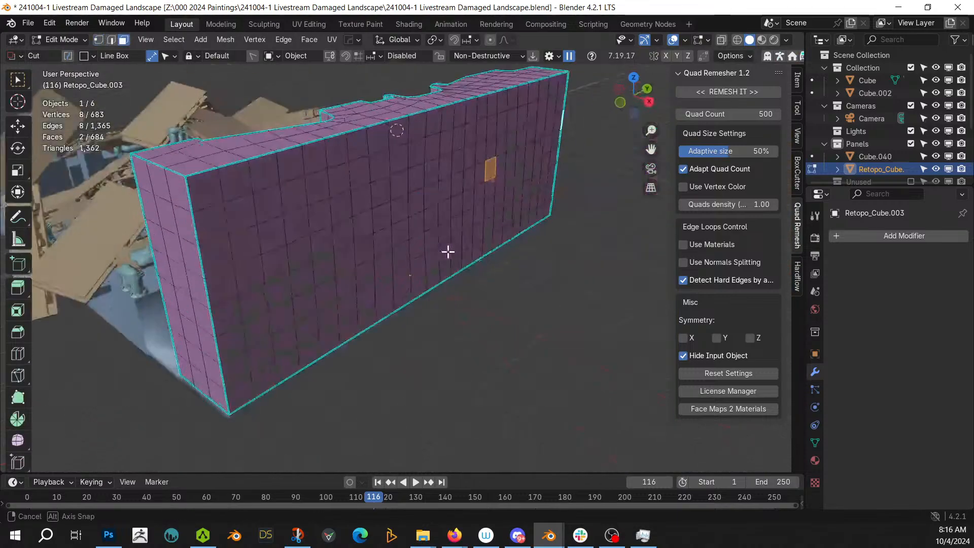
{"action": "middle_click_drag", "start_coordinate": [636, 274], "coordinate": [446, 250]}
{"action": "left_click", "coordinate": [176, 259], "text": "shift"}
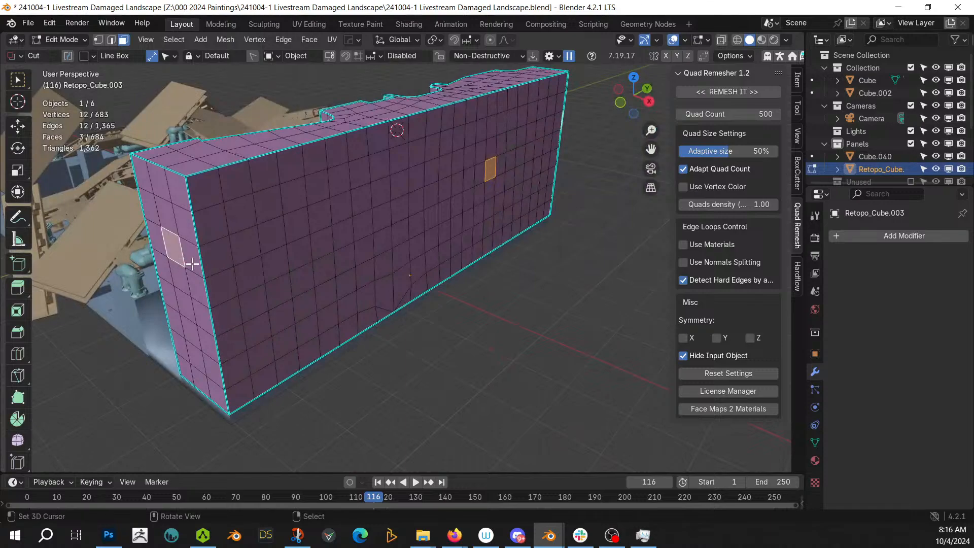
{"action": "key", "text": "slash"}
{"action": "middle_click_drag", "start_coordinate": [242, 294], "coordinate": [318, 255]}
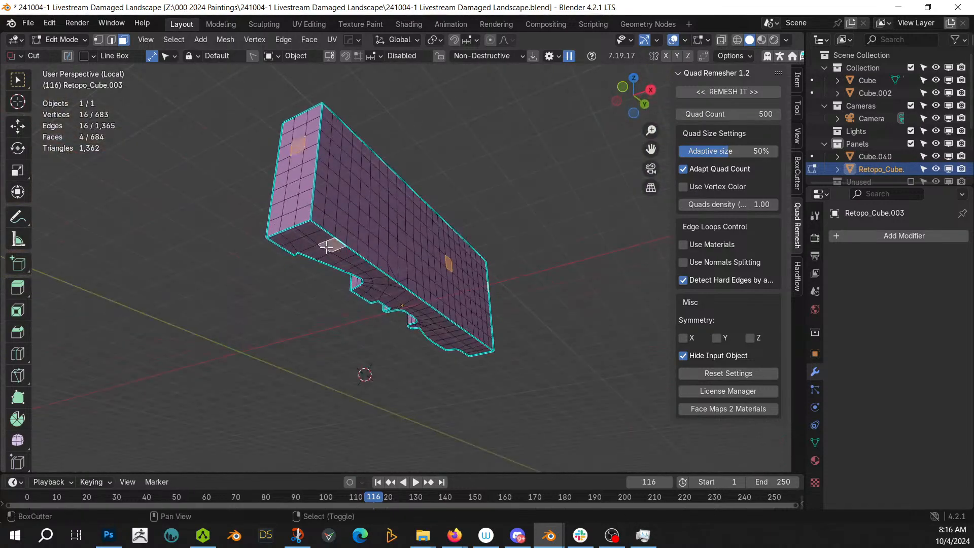
Expand the selection to all coplanar faces, invert it to the wall's notched front and upper surface, and return to Object Mode
{"action": "key", "text": "shift+g"}
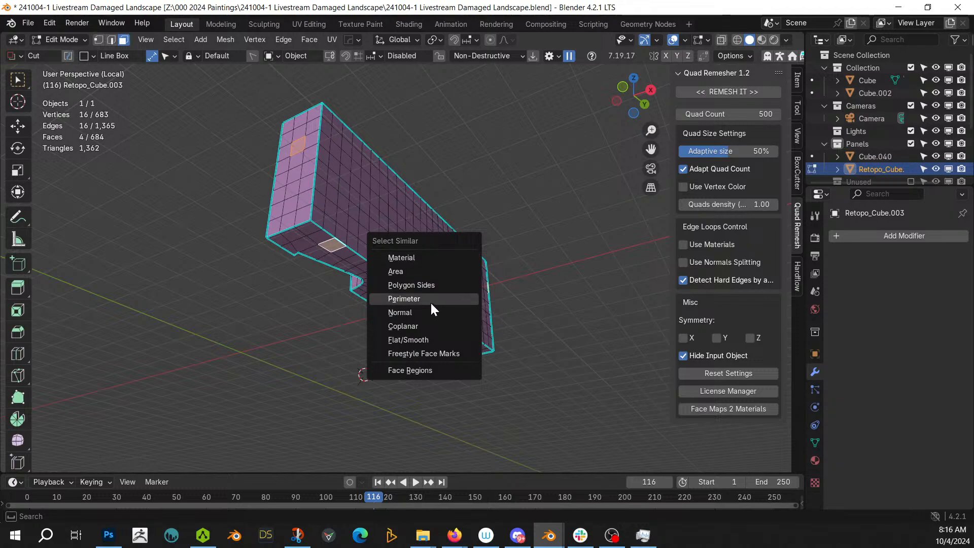
{"action": "left_click", "coordinate": [427, 326]}
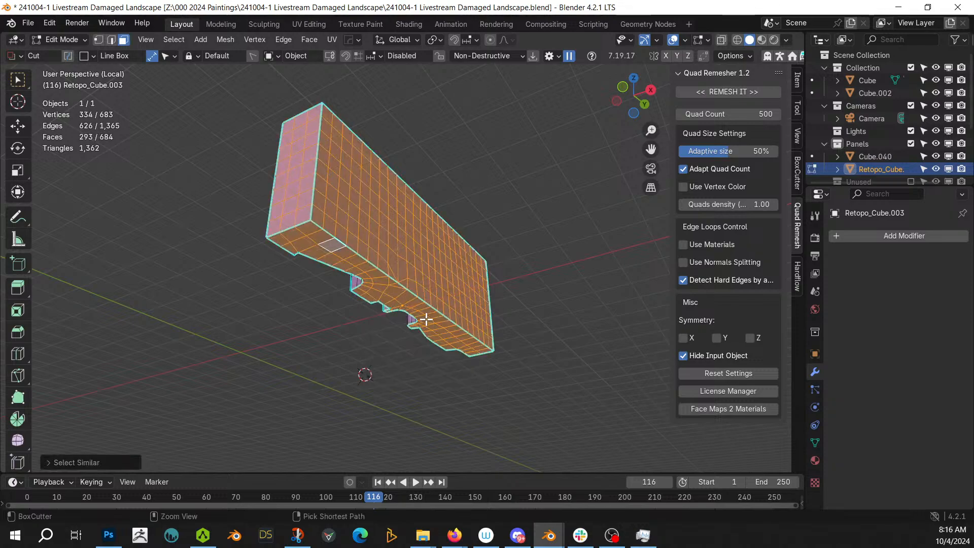
{"action": "key", "text": "ctrl+i"}
{"action": "mouse_move", "coordinate": [360, 296]}
{"action": "middle_mouse_down"}
{"action": "mouse_move", "coordinate": [513, 375]}
{"action": "mouse_move", "coordinate": [517, 364]}
{"action": "mouse_move", "coordinate": [528, 398]}
{"action": "mouse_move", "coordinate": [567, 366]}
{"action": "mouse_move", "coordinate": [370, 305]}
{"action": "middle_mouse_up"}
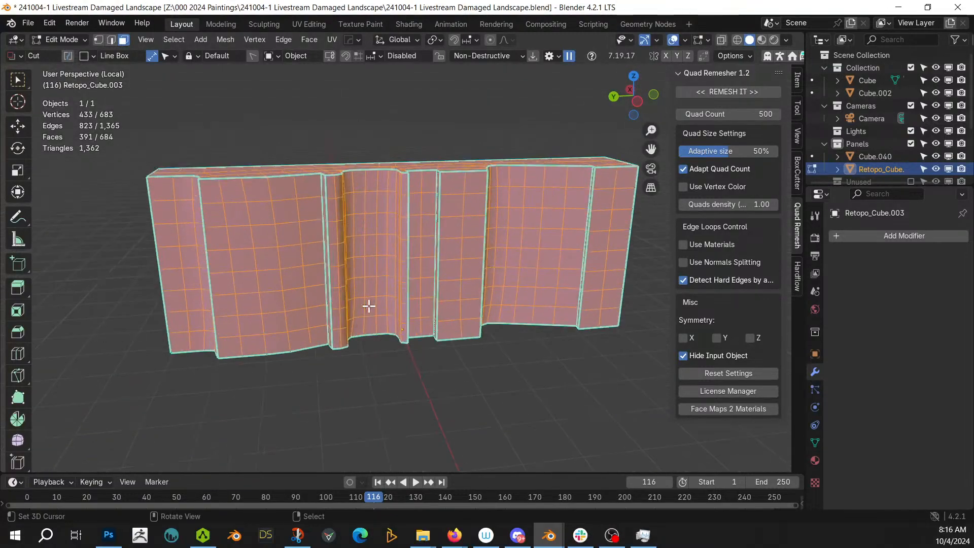
{"action": "key", "text": "Tab"}
Apply Random Flow's Plate Insets to the wall with a maximum depth of 3
{"action": "key", "text": "shift+v"}
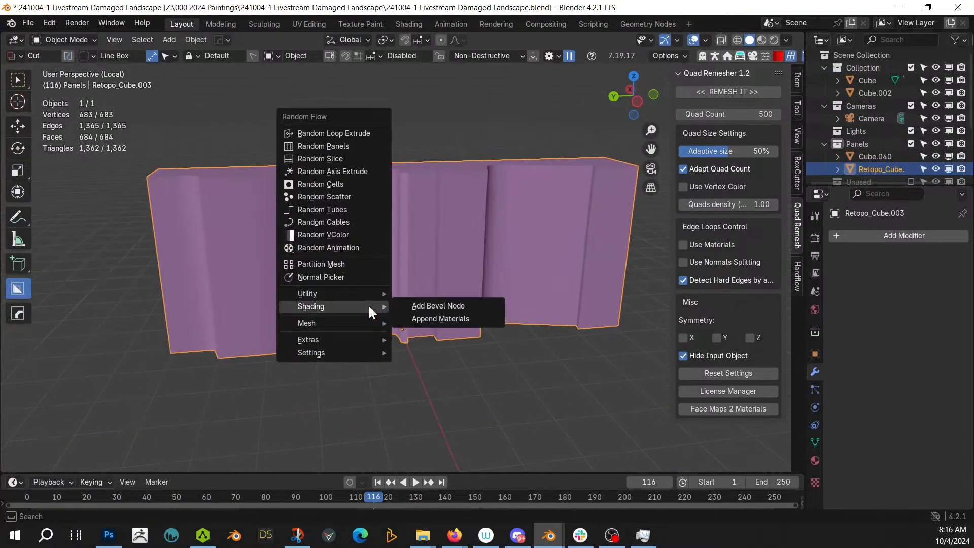
{"action": "mouse_move", "coordinate": [364, 293]}
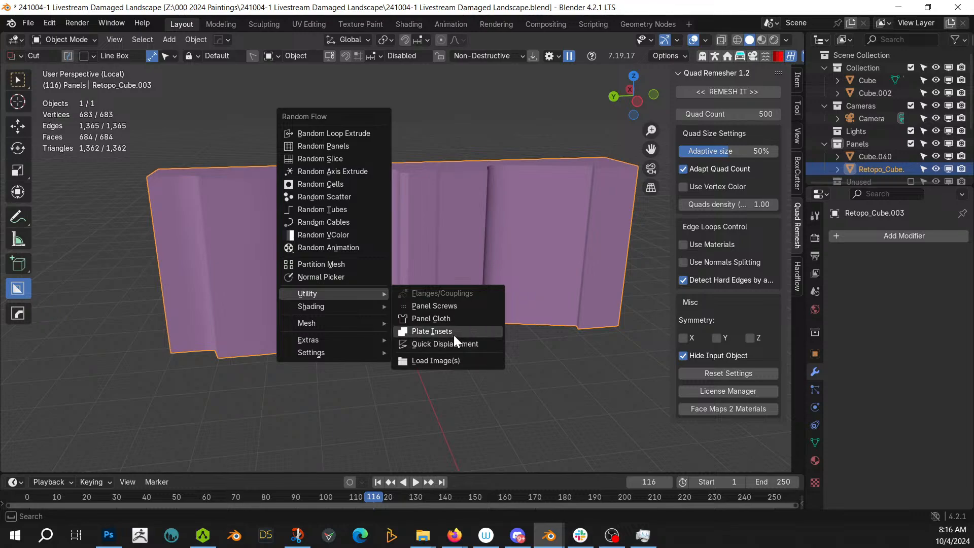
{"action": "mouse_move", "coordinate": [347, 344]}
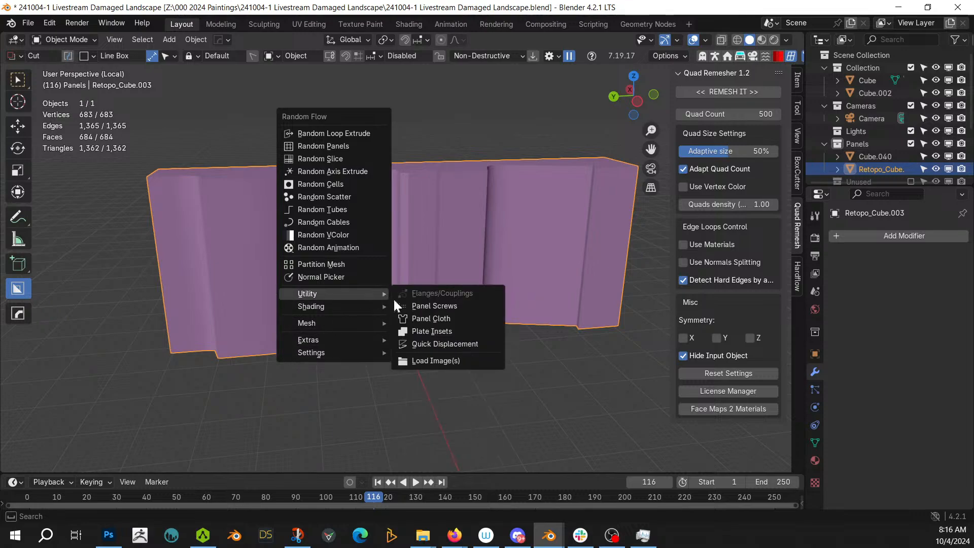
{"action": "left_click", "coordinate": [453, 333]}
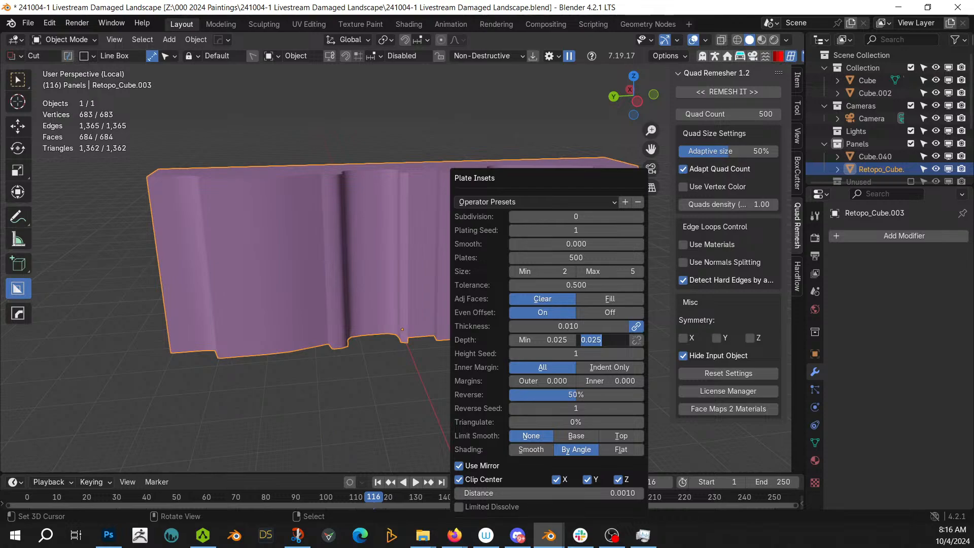
{"action": "left_click", "coordinate": [598, 336]}
{"action": "type", "text": "3"}
{"action": "key", "text": "Return"}
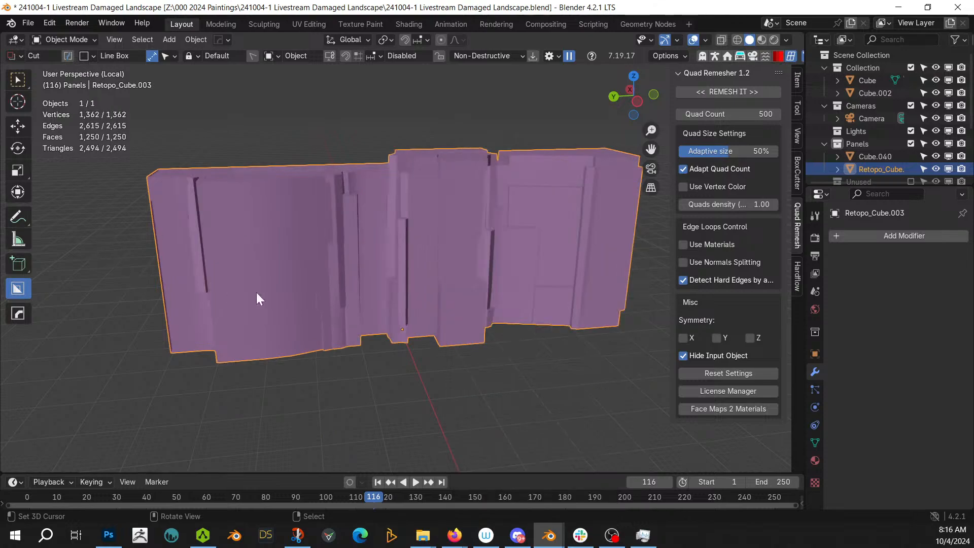
{"action": "middle_click_drag", "start_coordinate": [257, 293], "coordinate": [319, 352]}
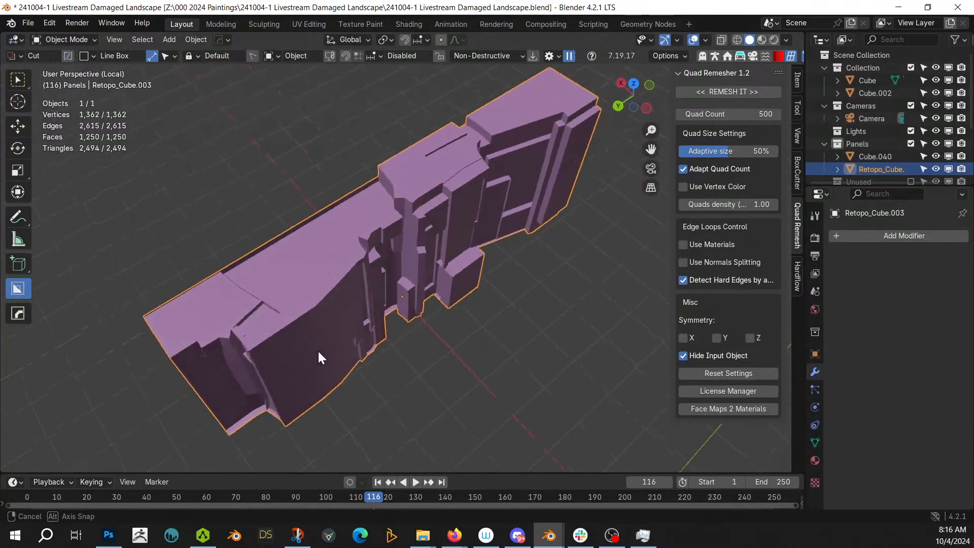
Check the plated wall's surfaces with the Face Orientation overlay, turning it back off when done
{"action": "key", "text": "alt+v"}
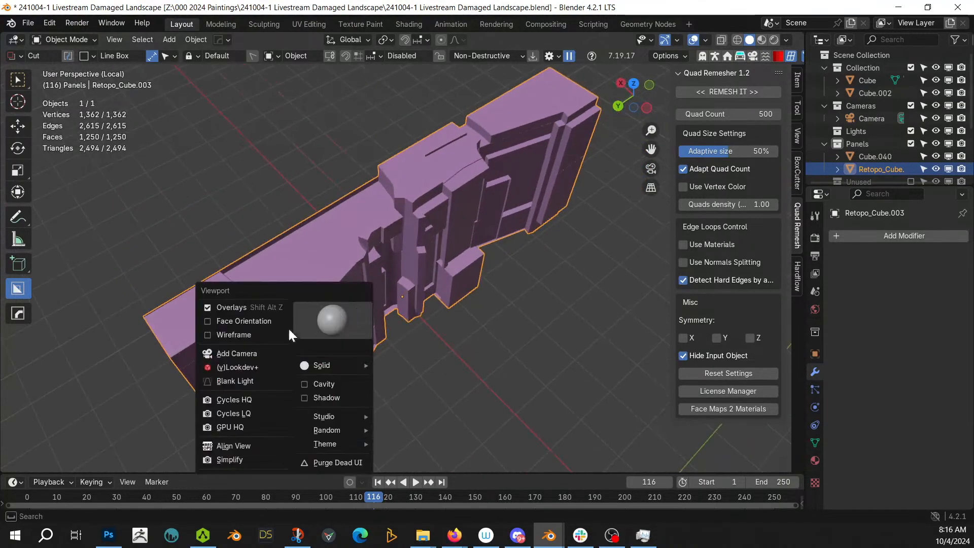
{"action": "left_click", "coordinate": [263, 322]}
{"action": "middle_click_drag", "start_coordinate": [386, 326], "coordinate": [362, 296]}
{"action": "key", "text": "alt+v"}
{"action": "left_click", "coordinate": [321, 271]}
Leave local view, place the 3D cursor on a block protruding from the wall's base, and create a HumGen human there from Asian 2
{"action": "key", "text": "KP_Divide"}
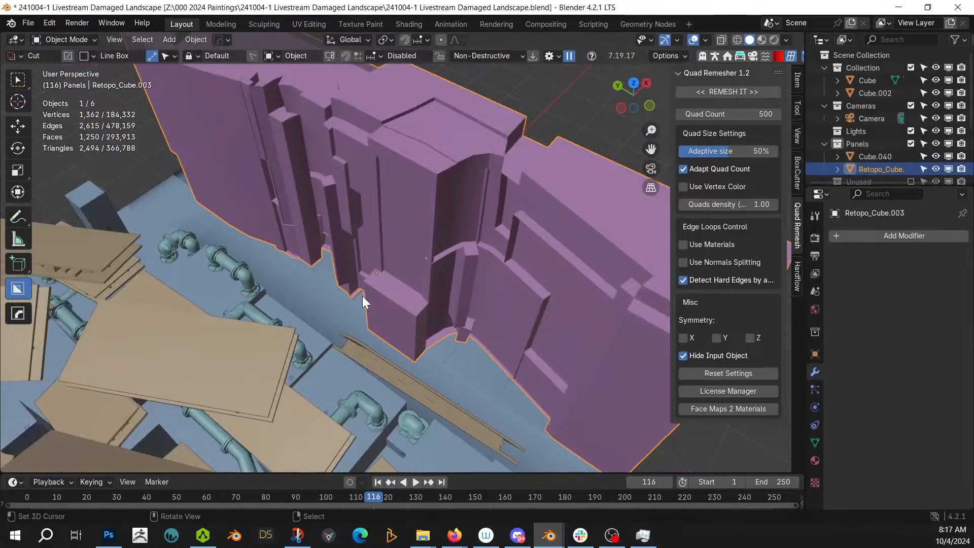
{"action": "scroll", "coordinate": [322, 289], "scroll_direction": "up", "scroll_amount": 3}
{"action": "middle_click_drag", "start_coordinate": [321, 288], "coordinate": [339, 309]}
{"action": "scroll", "coordinate": [383, 261], "scroll_direction": "up", "scroll_amount": 1}
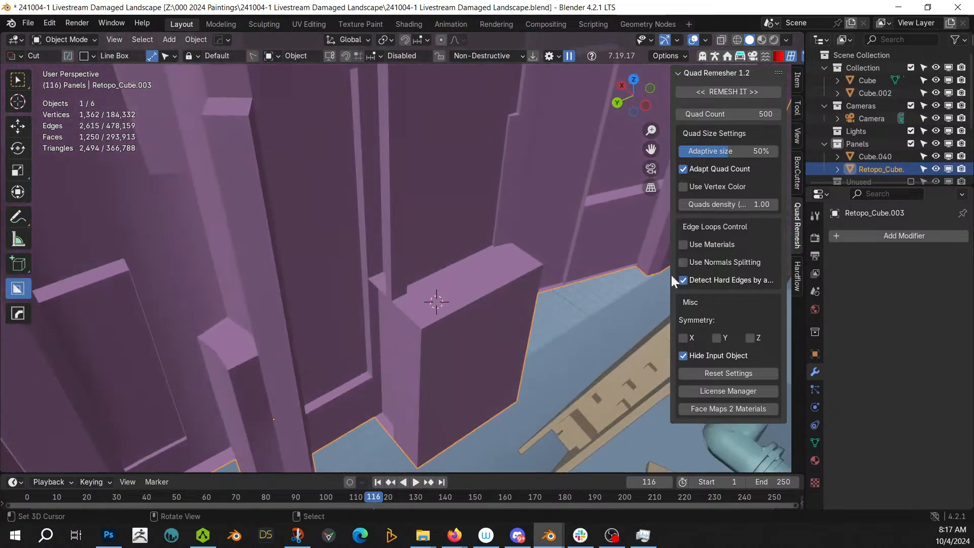
{"action": "left_click", "coordinate": [716, 54]}
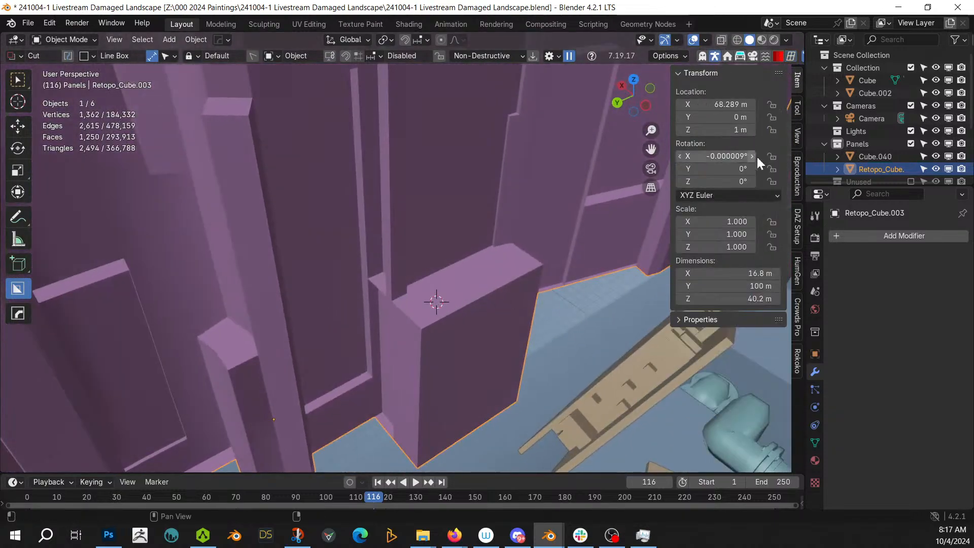
{"action": "left_click", "coordinate": [795, 269]}
{"action": "left_click", "coordinate": [728, 168]}
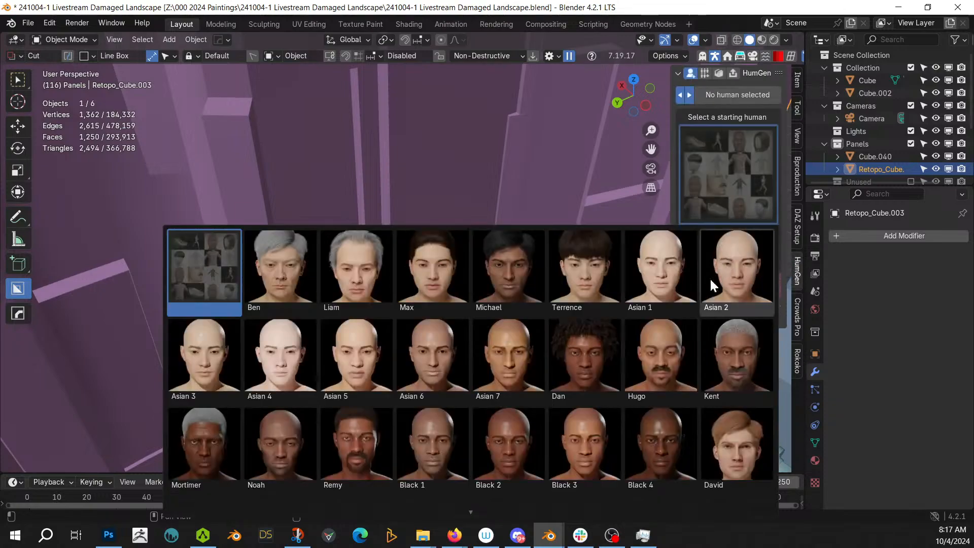
{"action": "left_click", "coordinate": [714, 278]}
{"action": "left_click", "coordinate": [730, 297]}
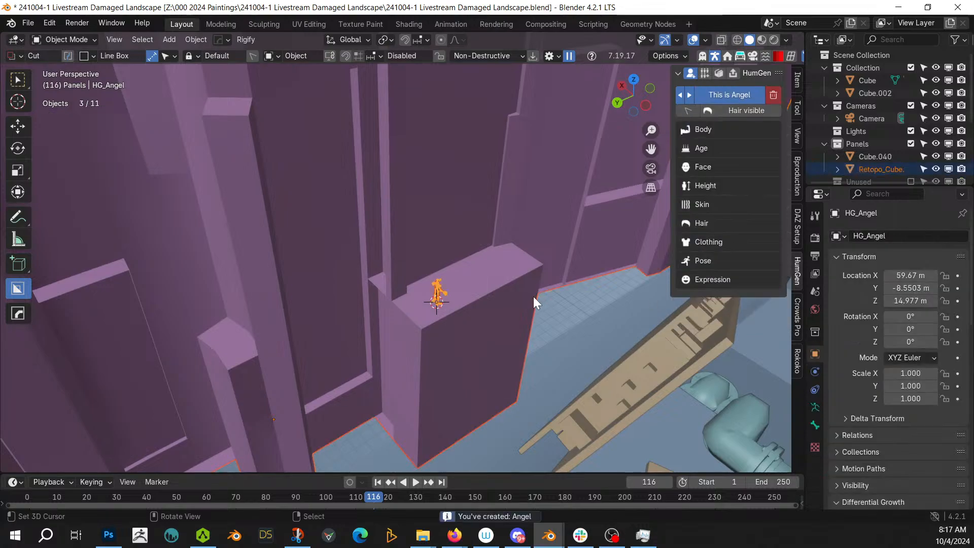
Bevel the vertical wall edge just above the block where the human stands, about 1.6 m wide with one segment
{"action": "middle_click_drag", "start_coordinate": [534, 296], "coordinate": [522, 337]}
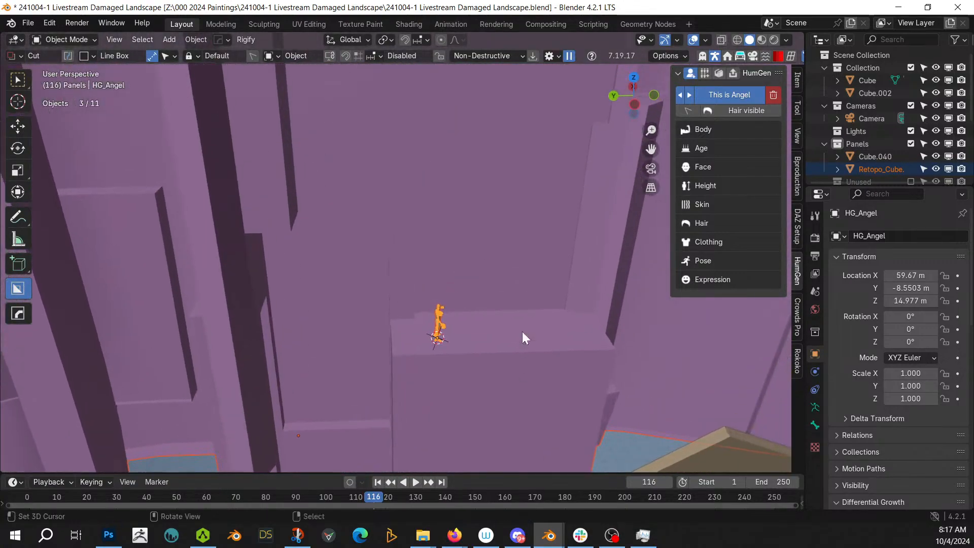
{"action": "left_click", "coordinate": [513, 264]}
{"action": "key", "text": "Tab"}
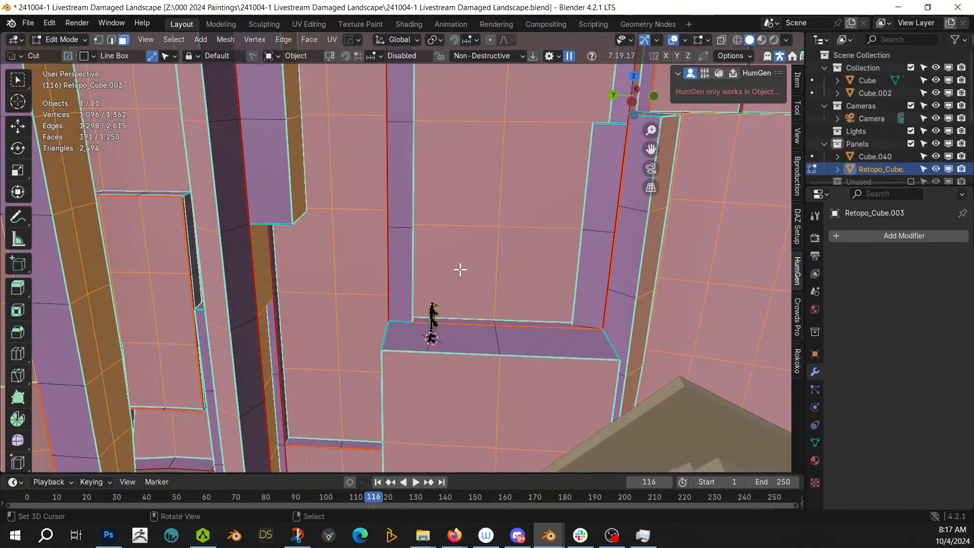
{"action": "left_click", "coordinate": [495, 279]}
{"action": "left_click", "coordinate": [524, 286], "text": "shift"}
{"action": "middle_click_drag", "start_coordinate": [523, 286], "coordinate": [437, 311], "text": "shift"}
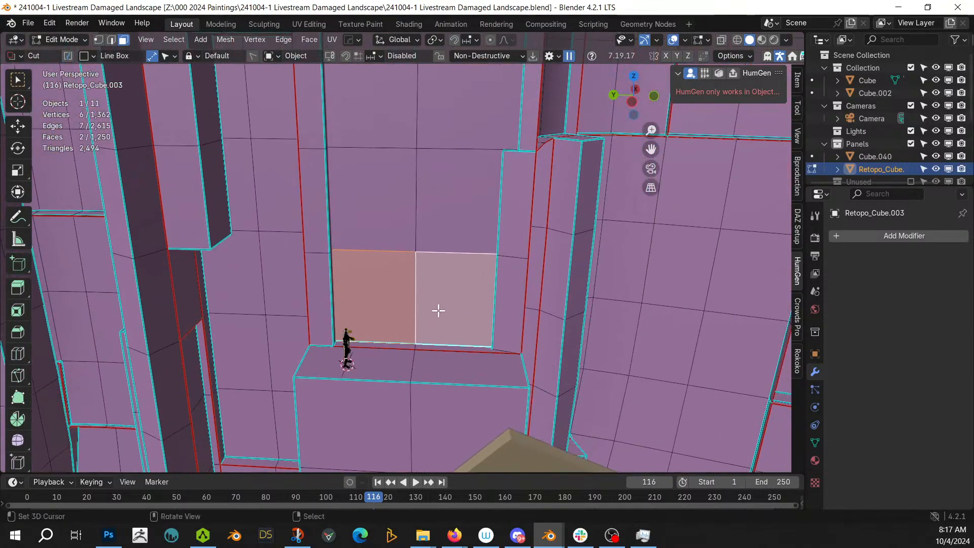
{"action": "scroll", "coordinate": [423, 328], "scroll_direction": "up", "scroll_amount": 3}
{"action": "key", "text": "2"}
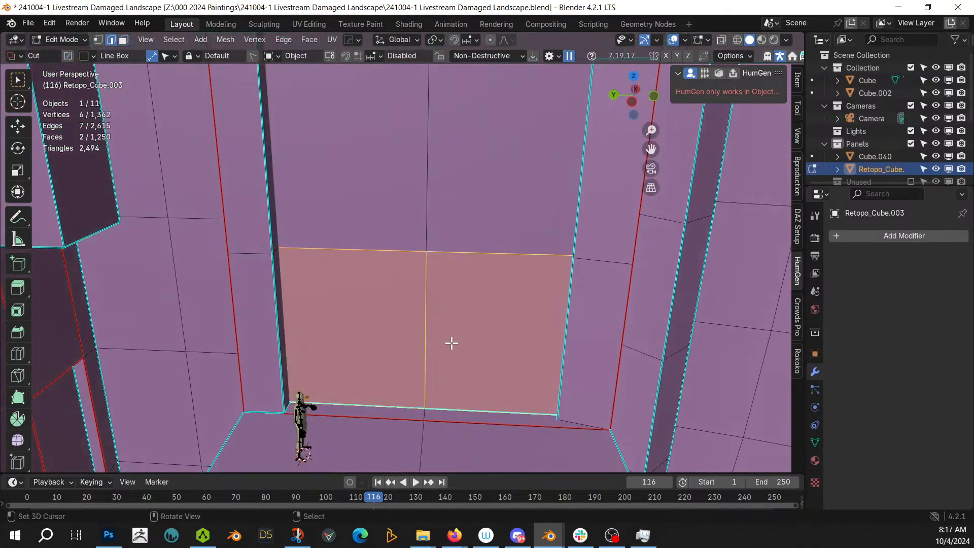
{"action": "left_click", "coordinate": [424, 333]}
{"action": "key", "text": "ctrl+b"}
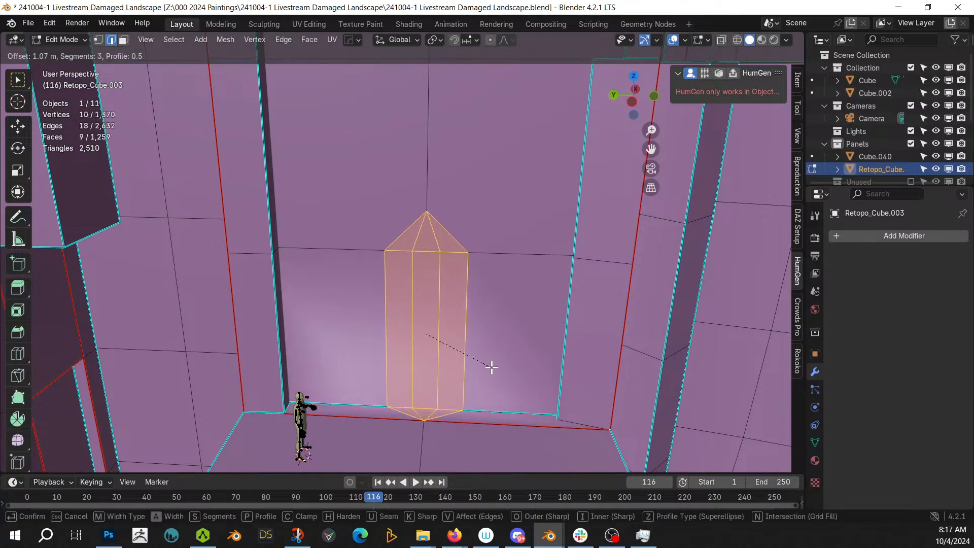
{"action": "scroll", "coordinate": [492, 367], "scroll_direction": "down", "scroll_amount": 2}
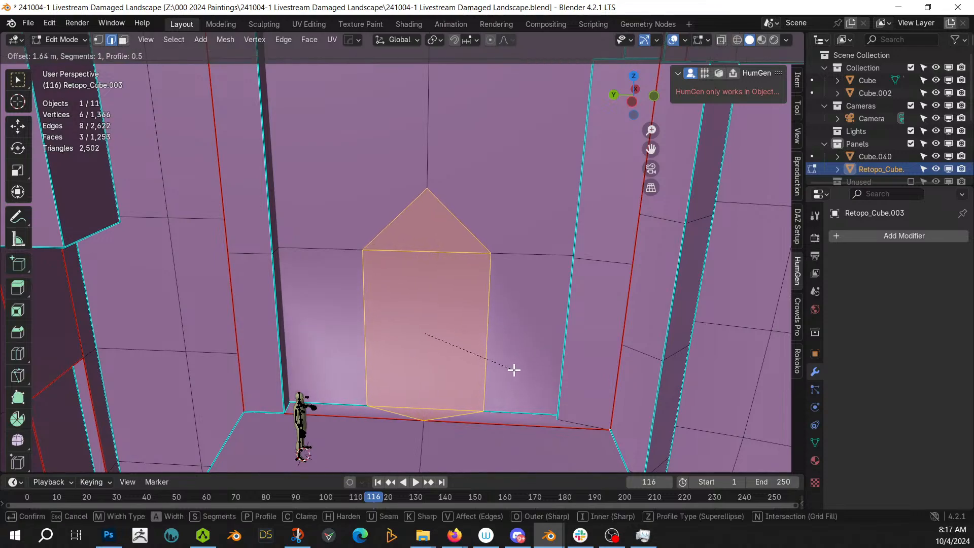
{"action": "left_click", "coordinate": [513, 368]}
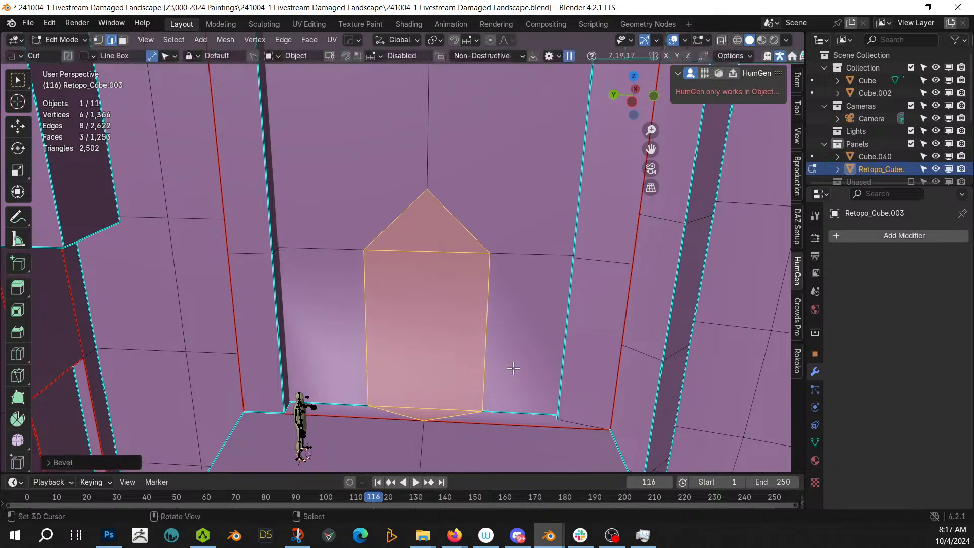
Add a horizontal loop cut across the beveled doorway panel, slid up close to the panel's upper edge
{"action": "left_click", "coordinate": [490, 317]}
{"action": "key", "text": "ctrl+r"}
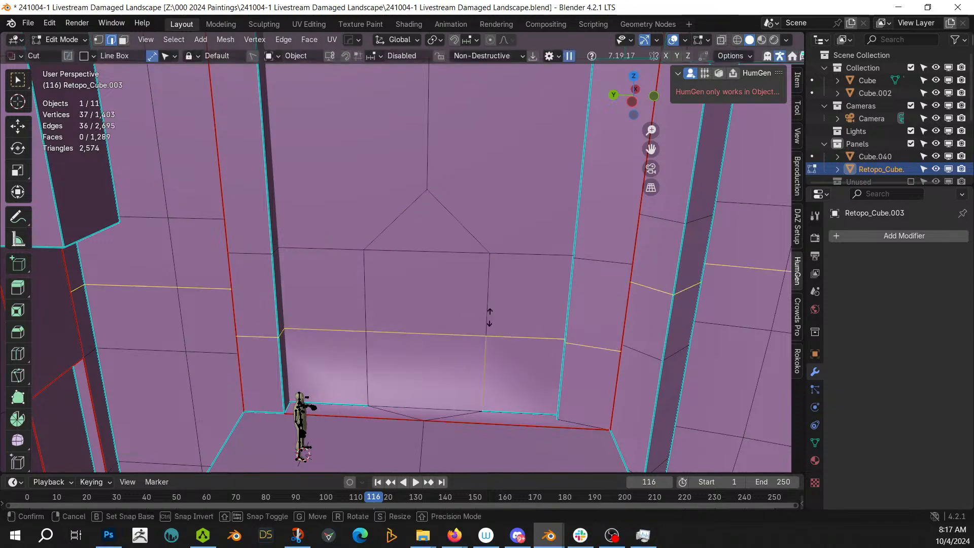
{"action": "left_click", "coordinate": [489, 311]}
{"action": "left_click", "coordinate": [502, 268]}
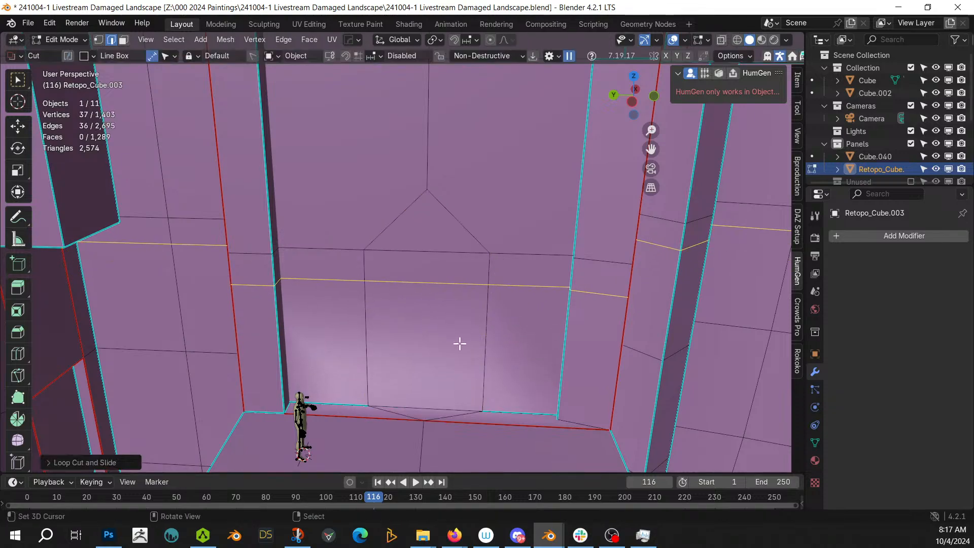
Extrude the doorway face inward to form a recess in the wall above the block
{"action": "key", "text": "3"}
{"action": "left_click", "coordinate": [431, 347]}
{"action": "mouse_move", "coordinate": [431, 347]}
{"action": "middle_mouse_down"}
{"action": "mouse_move", "coordinate": [413, 363]}
{"action": "mouse_move", "coordinate": [447, 337]}
{"action": "middle_mouse_up"}
{"action": "key", "text": "e"}
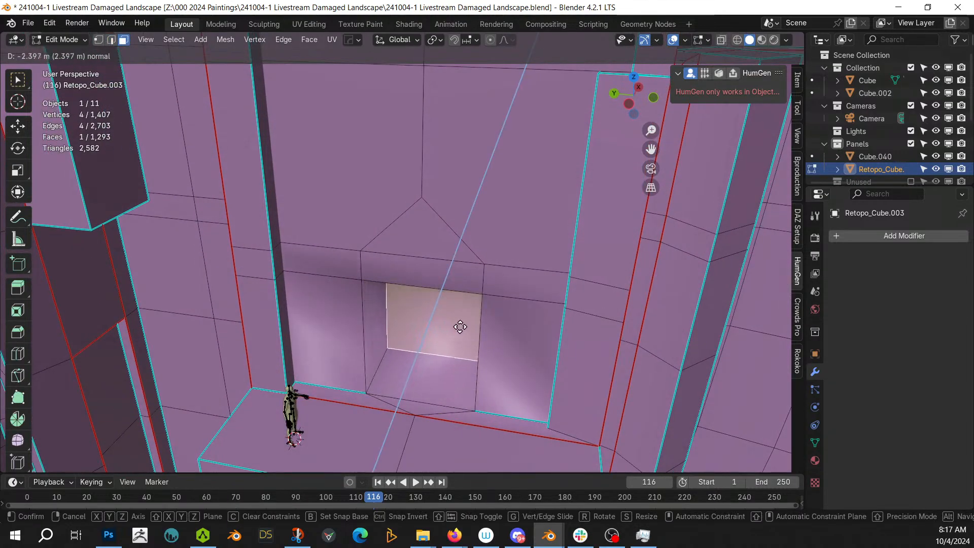
{"action": "left_click", "coordinate": [515, 249]}
Bevel the doorway's two side edges and upper edge about 0.41 m wide with 8 segments
{"action": "middle_click_drag", "start_coordinate": [345, 332], "coordinate": [325, 297]}
{"action": "scroll", "coordinate": [324, 298], "scroll_direction": "up", "scroll_amount": 5}
{"action": "middle_click_drag", "start_coordinate": [243, 303], "coordinate": [383, 244]}
{"action": "key", "text": "2"}
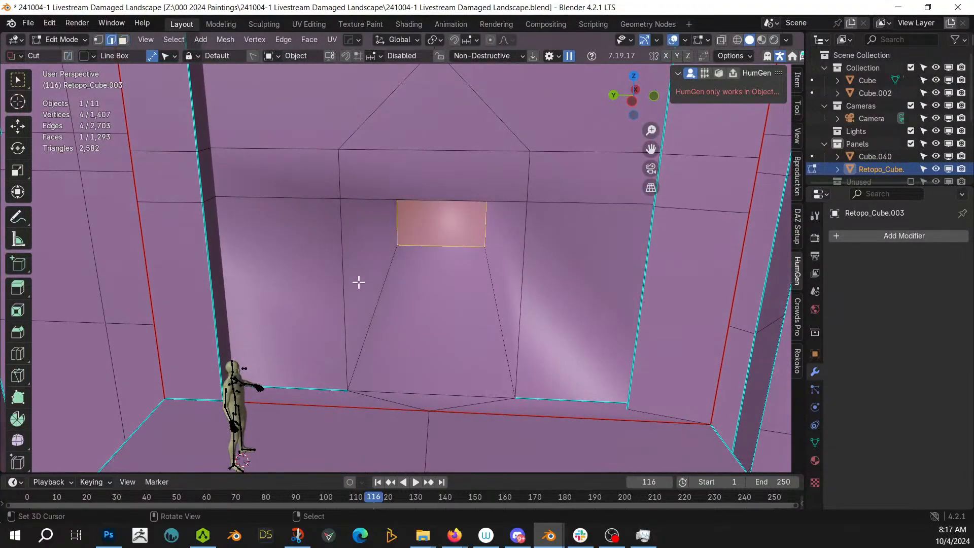
{"action": "left_click", "coordinate": [346, 275]}
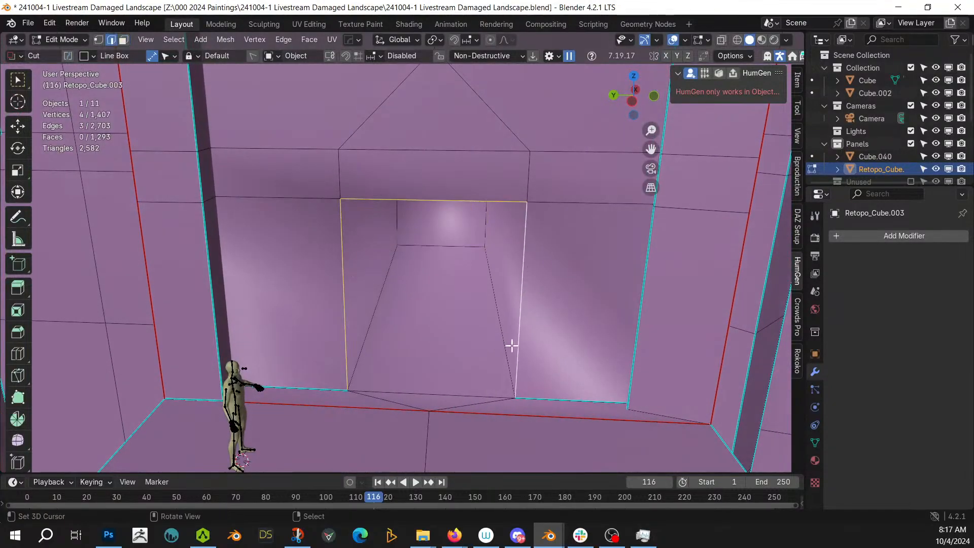
{"action": "key", "text": "ctrl+b"}
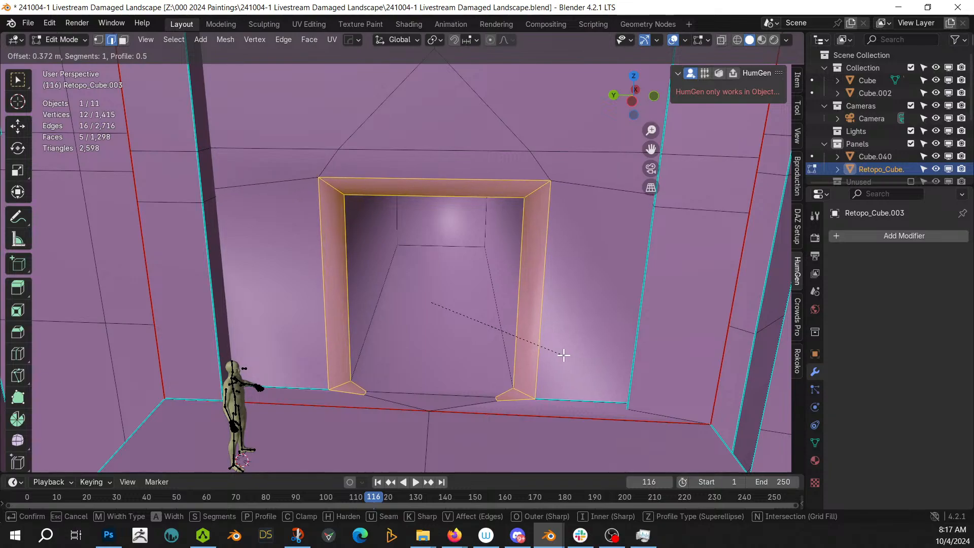
{"action": "scroll", "coordinate": [564, 355], "scroll_direction": "up", "scroll_amount": 5}
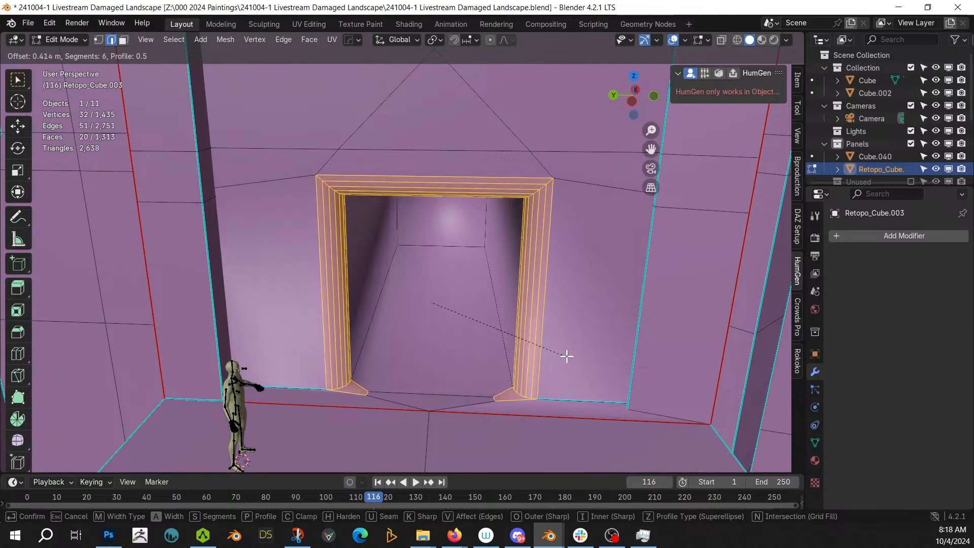
{"action": "scroll", "coordinate": [571, 356], "scroll_direction": "up", "scroll_amount": 2}
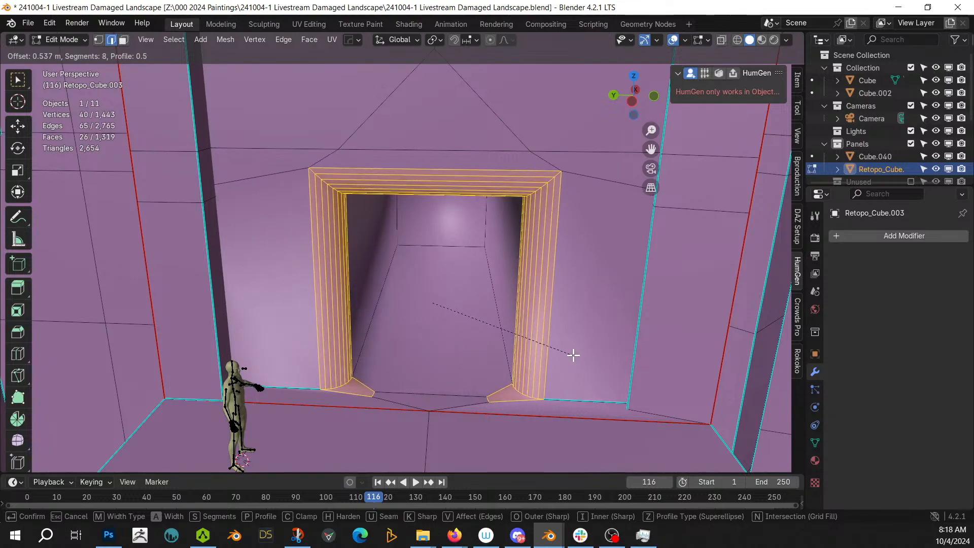
{"action": "left_click", "coordinate": [566, 353]}
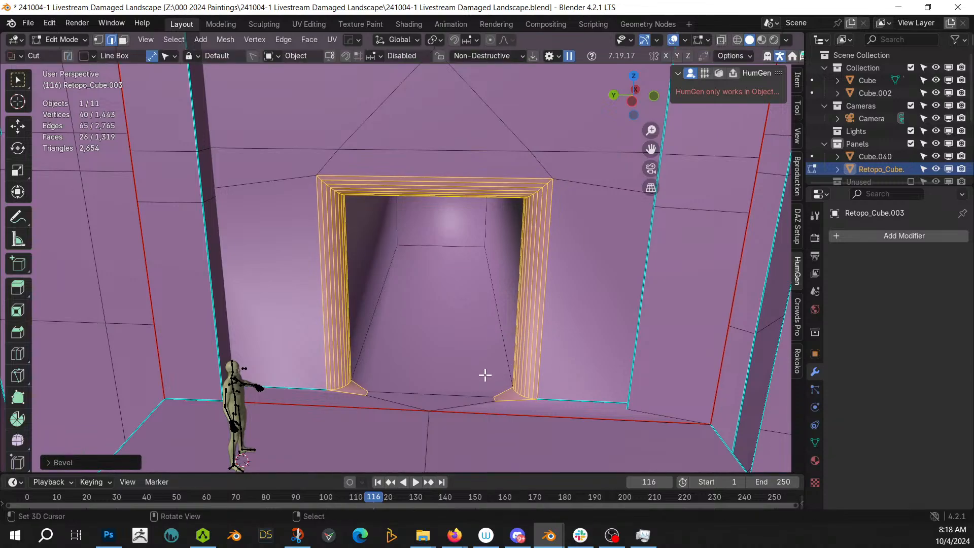
Return to Object Mode and compare the doorway's scale with the human figure and the surrounding wall
{"action": "key", "text": "Tab"}
{"action": "middle_click_drag", "start_coordinate": [485, 375], "coordinate": [514, 382]}
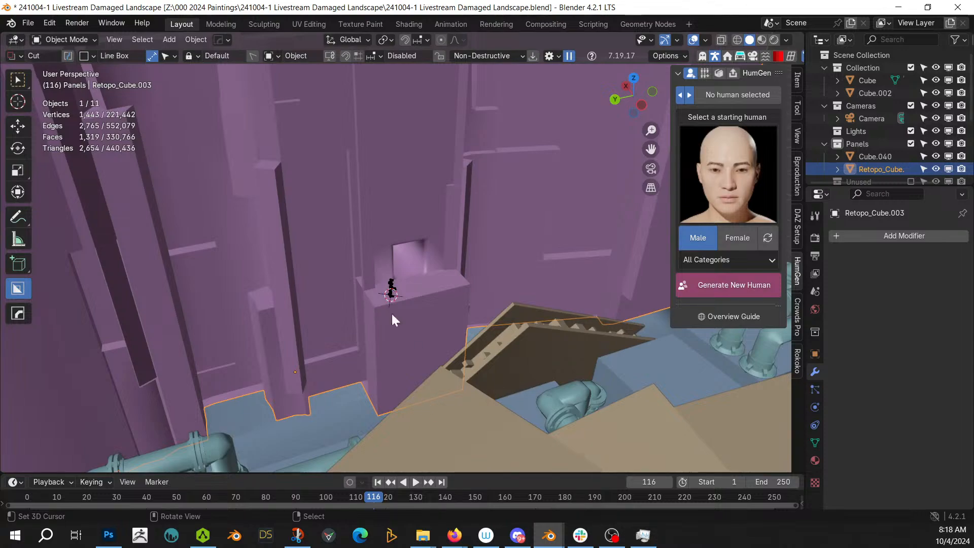
{"action": "mouse_move", "coordinate": [392, 314]}
{"action": "middle_mouse_down"}
{"action": "mouse_move", "coordinate": [352, 325]}
{"action": "mouse_move", "coordinate": [307, 293]}
{"action": "mouse_move", "coordinate": [361, 307]}
{"action": "mouse_move", "coordinate": [412, 294]}
{"action": "mouse_move", "coordinate": [426, 337]}
{"action": "mouse_move", "coordinate": [400, 331]}
{"action": "middle_mouse_up"}
In Edit Mode, select a face inside the doorway recess and grow the selection to the surrounding wall and block faces
{"action": "key", "text": "Tab"}
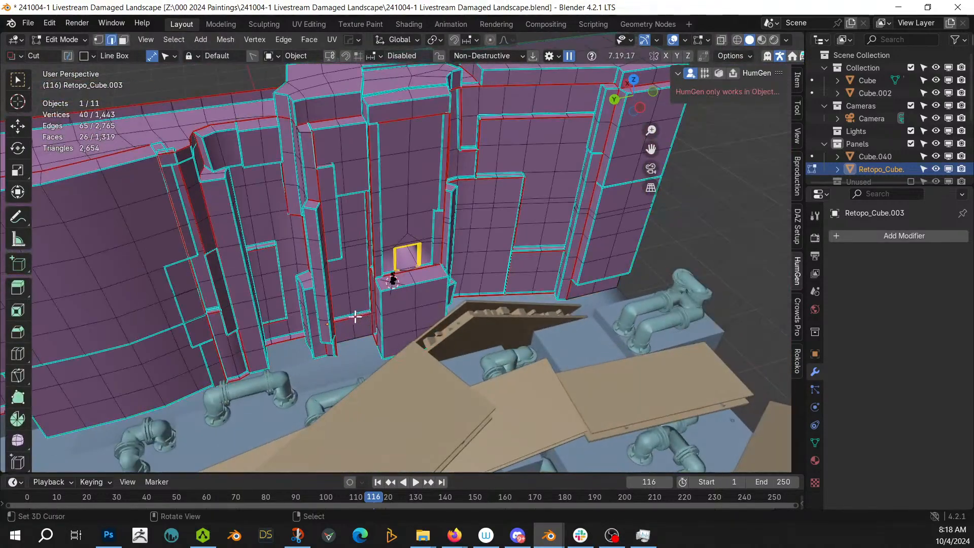
{"action": "middle_click_drag", "start_coordinate": [393, 296], "coordinate": [375, 236]}
{"action": "left_click", "coordinate": [401, 249]}
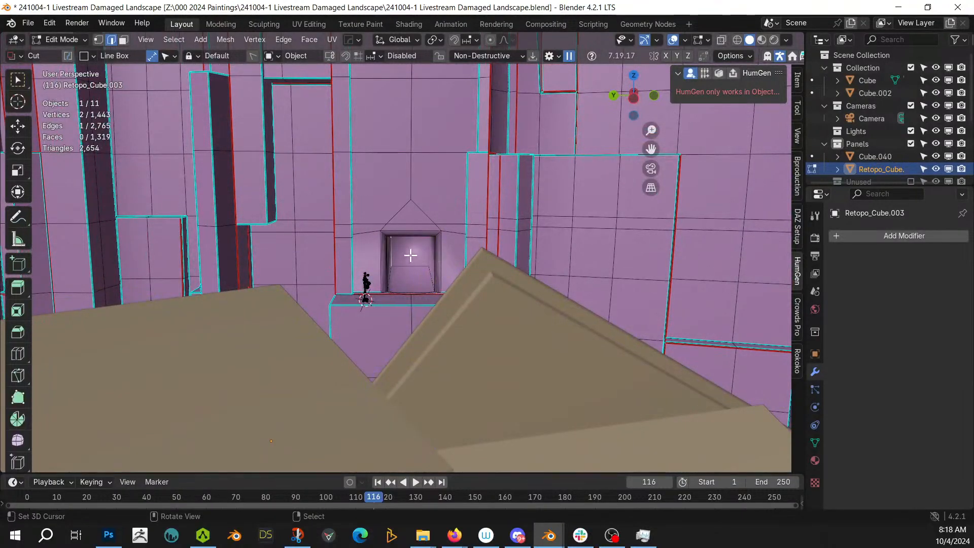
{"action": "key", "text": "3"}
{"action": "left_click", "coordinate": [399, 258]}
{"action": "key", "text": "ctrl+KP_Add"}
{"action": "key", "text": "ctrl+KP_Add"}
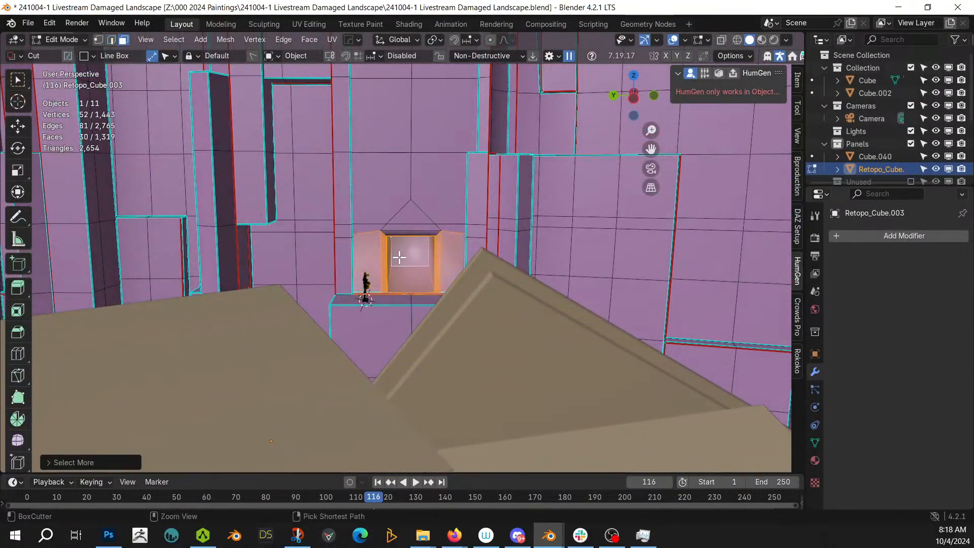
{"action": "key", "text": "ctrl+KP_Add"}
{"action": "key", "text": "ctrl+KP_Subtract"}
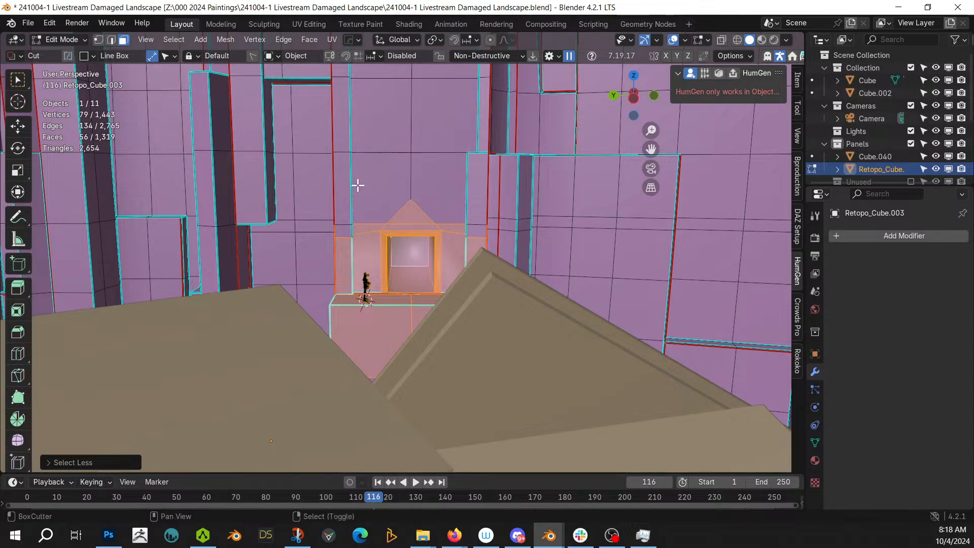
Deselect the triangular face above the doorway and the loop of faces around the block
{"action": "right_click", "coordinate": [411, 213], "text": "shift"}
{"action": "middle_click_drag", "start_coordinate": [411, 213], "coordinate": [470, 211], "text": "shift"}
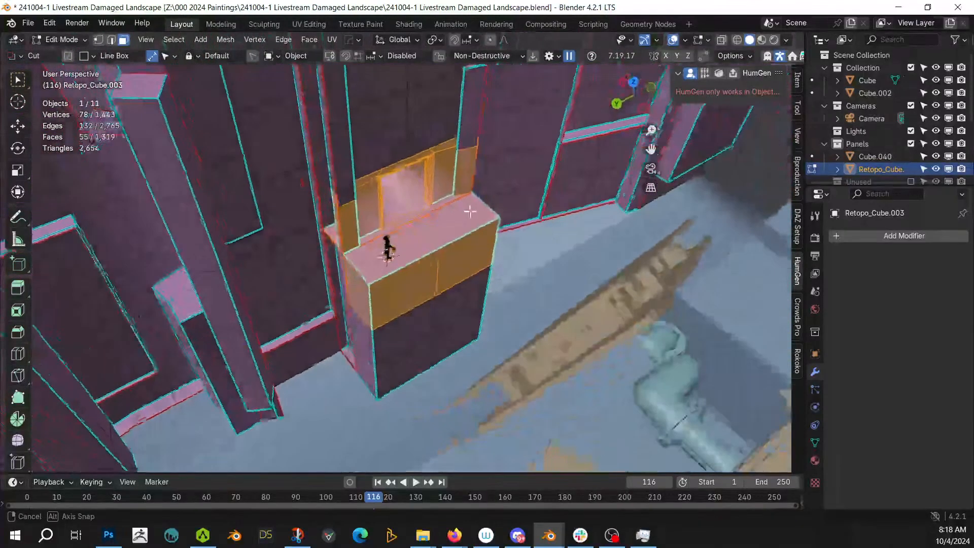
{"action": "right_click", "coordinate": [379, 298], "text": "alt+shift"}
Add a face on the wall's back, near the human figure's position, to the selection
{"action": "middle_click_drag", "start_coordinate": [385, 294], "coordinate": [106, 160]}
{"action": "key", "text": "ctrl+i"}
{"action": "key", "text": "ctrl+i"}
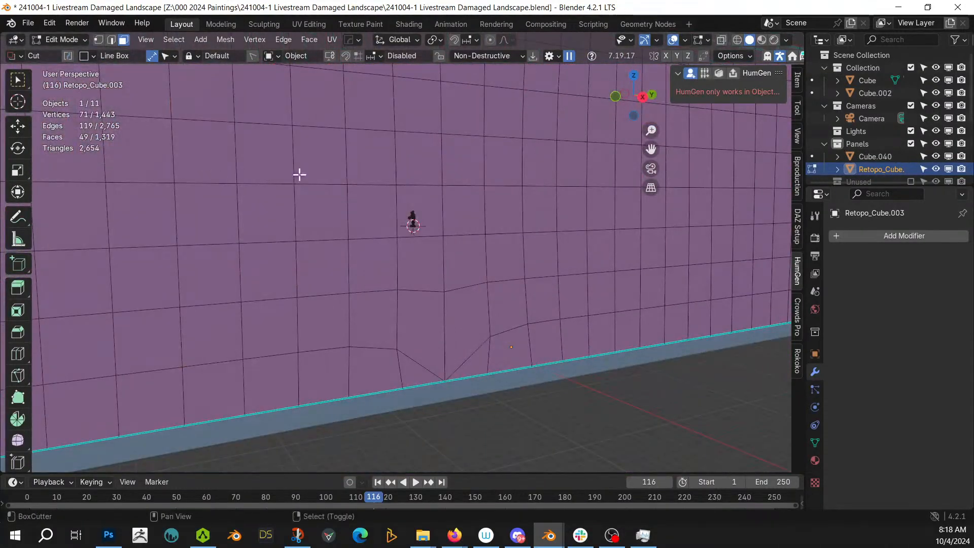
{"action": "left_click", "coordinate": [374, 207], "text": "shift"}
{"action": "middle_click_drag", "start_coordinate": [374, 207], "coordinate": [463, 245]}
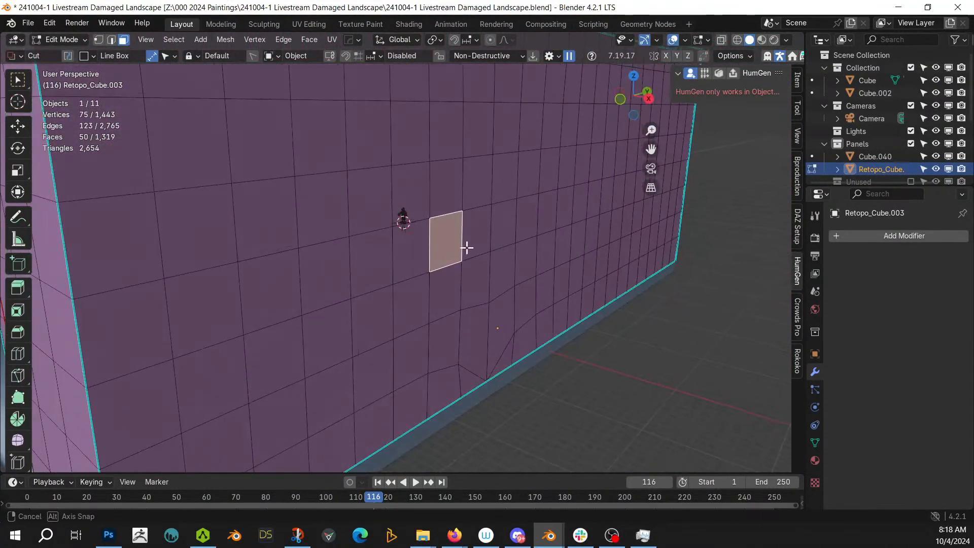
Add the wall's flat back and both end sides to the face selection, extending it with Select Similar
{"action": "left_click", "coordinate": [66, 269], "text": "shift"}
{"action": "middle_click_drag", "start_coordinate": [66, 269], "coordinate": [294, 281]}
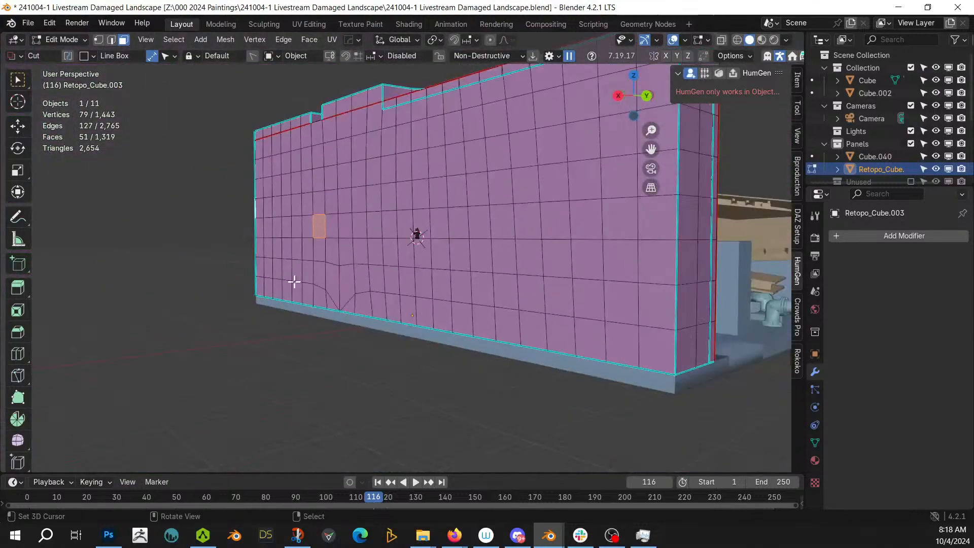
{"action": "left_click", "coordinate": [688, 231], "text": "shift"}
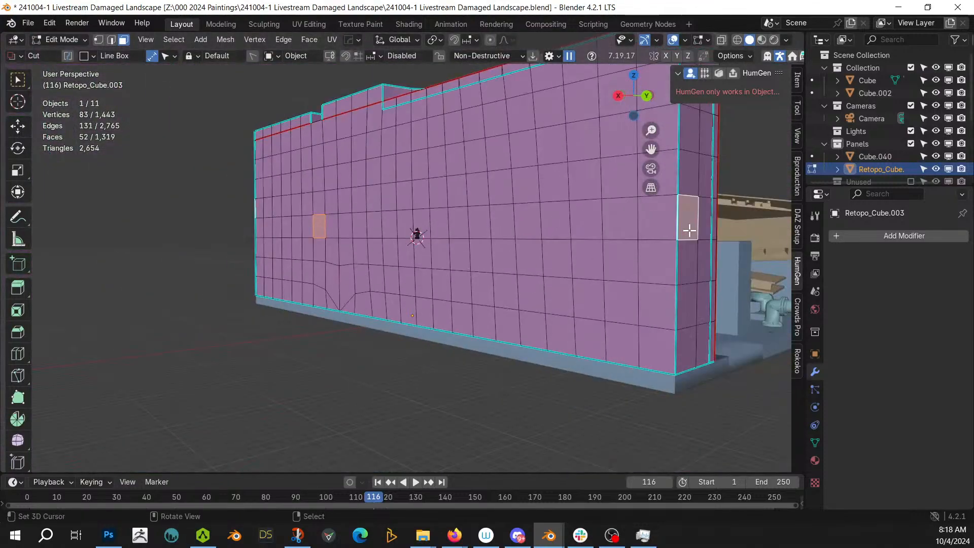
{"action": "key", "text": "shift+g"}
{"action": "left_click", "coordinate": [689, 229]}
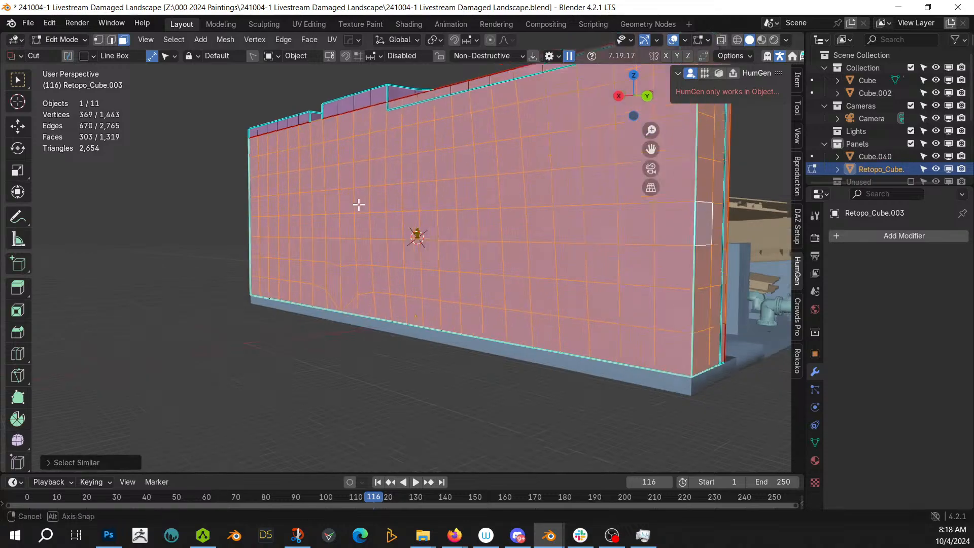
Remove the recess faces above the doorway from the selection with Circle Select
{"action": "middle_click_drag", "start_coordinate": [358, 202], "coordinate": [548, 250]}
{"action": "scroll", "coordinate": [453, 229], "scroll_direction": "up", "scroll_amount": 3}
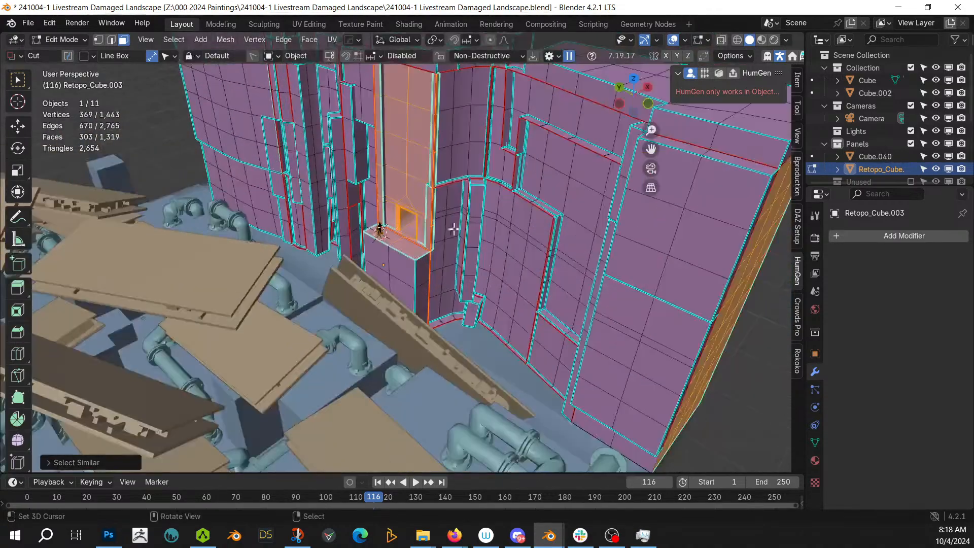
{"action": "mouse_move", "coordinate": [418, 194]}
{"action": "middle_mouse_down", "text": "shift"}
{"action": "mouse_move", "coordinate": [438, 258]}
{"action": "mouse_move", "coordinate": [420, 227]}
{"action": "mouse_move", "coordinate": [421, 171]}
{"action": "middle_mouse_up", "text": "shift"}
{"action": "key", "text": "c"}
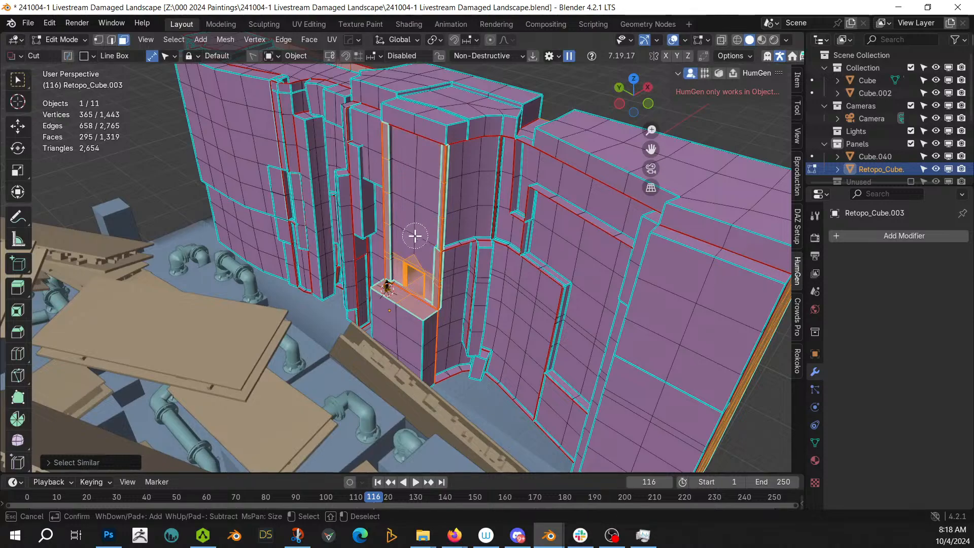
{"action": "right_click", "coordinate": [431, 205]}
Invert the face selection across the wall mesh and return to Object Mode
{"action": "mouse_move", "coordinate": [450, 211]}
{"action": "middle_mouse_down"}
{"action": "mouse_move", "coordinate": [504, 248]}
{"action": "mouse_move", "coordinate": [595, 208]}
{"action": "mouse_move", "coordinate": [457, 232]}
{"action": "mouse_move", "coordinate": [445, 245]}
{"action": "middle_mouse_up"}
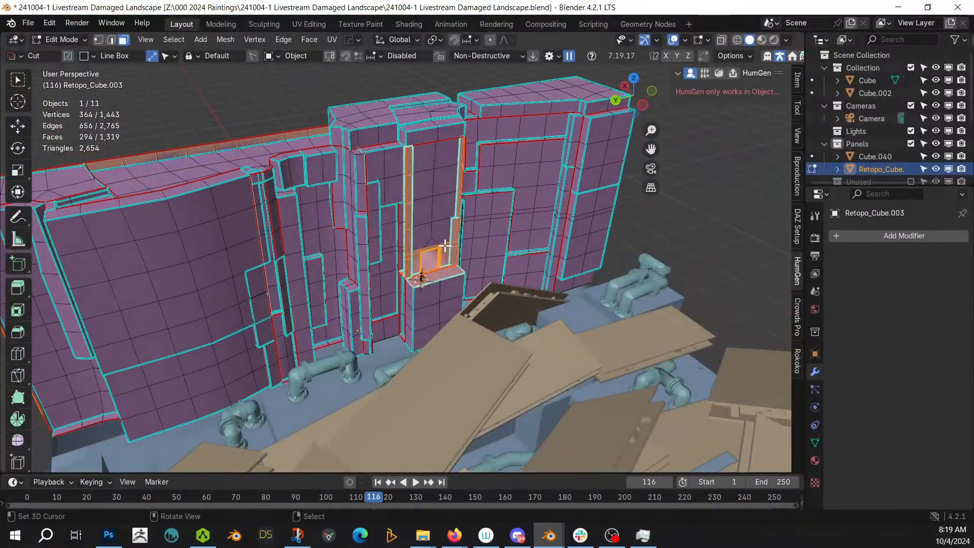
{"action": "scroll", "coordinate": [445, 245], "scroll_direction": "up", "scroll_amount": 2}
{"action": "key", "text": "ctrl+i"}
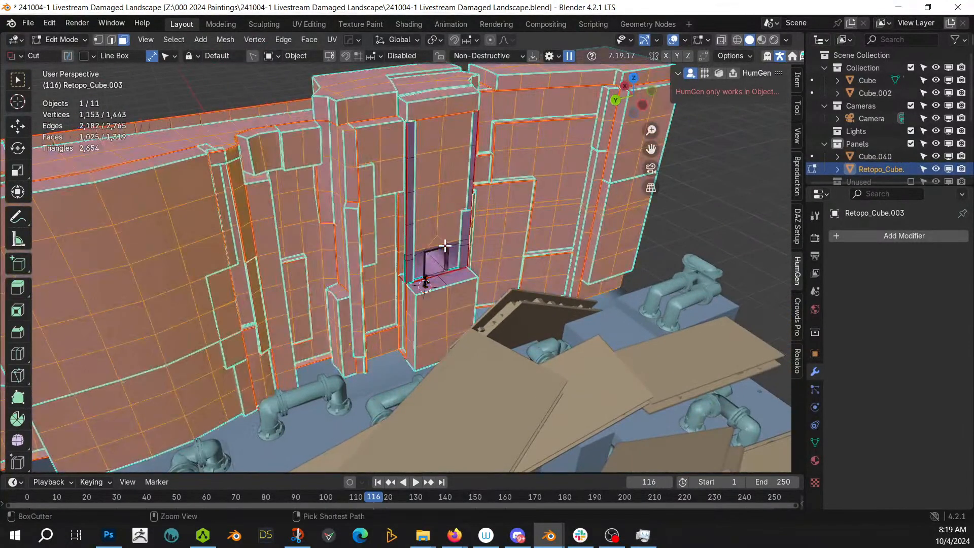
{"action": "middle_click_drag", "start_coordinate": [366, 230], "coordinate": [411, 237]}
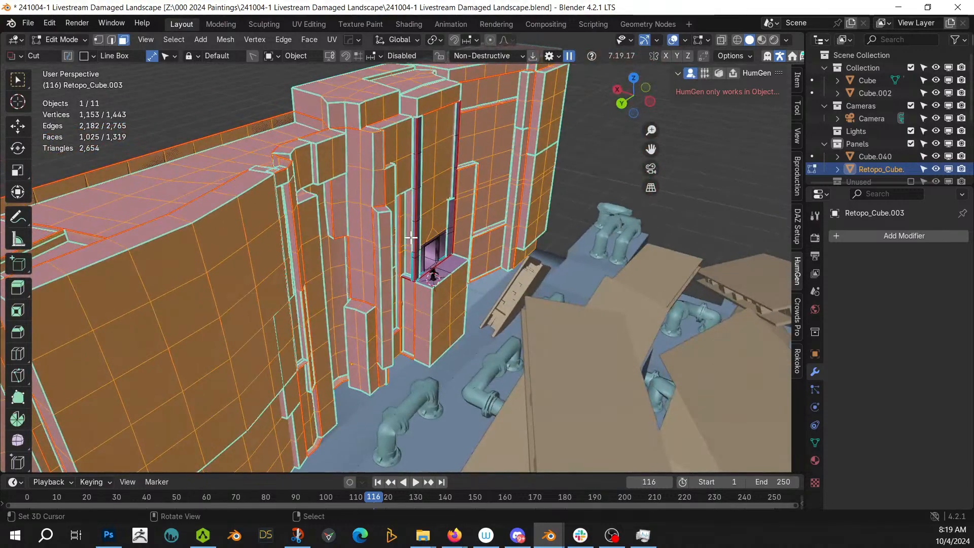
{"action": "scroll", "coordinate": [412, 236], "scroll_direction": "up", "scroll_amount": 3}
{"action": "key", "text": "Tab"}
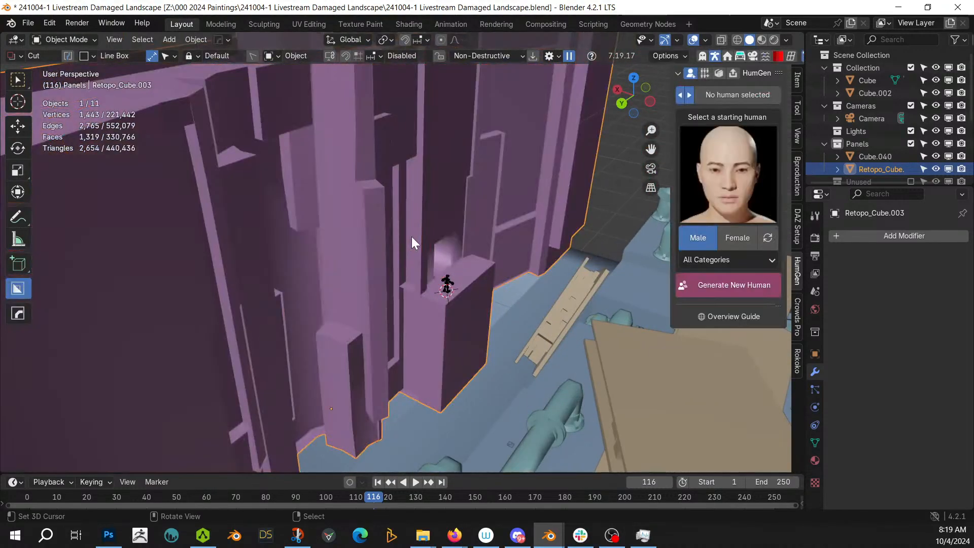
Try generating Random Panels with subdivision cuts over the whole wall object, and undo the attempt
{"action": "key", "text": "shift+q"}
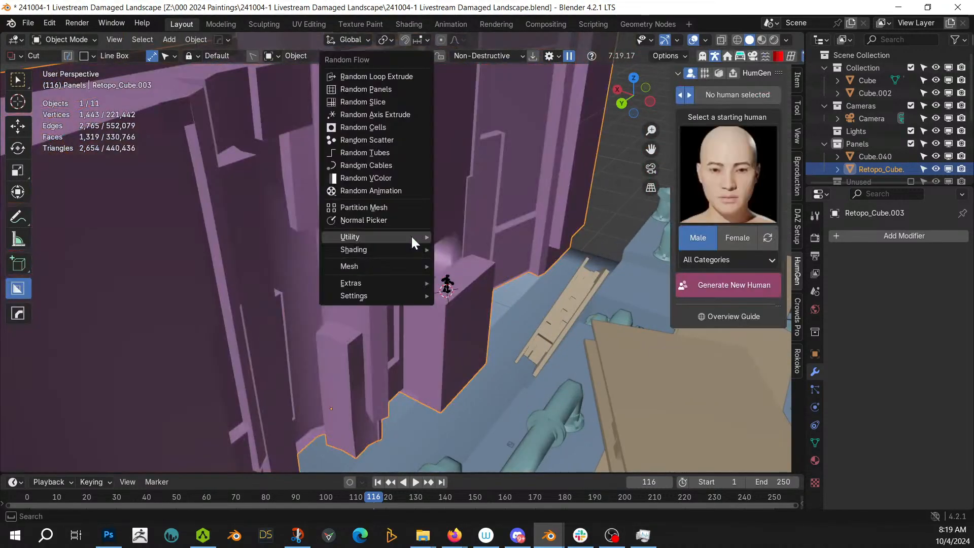
{"action": "left_click", "coordinate": [391, 89]}
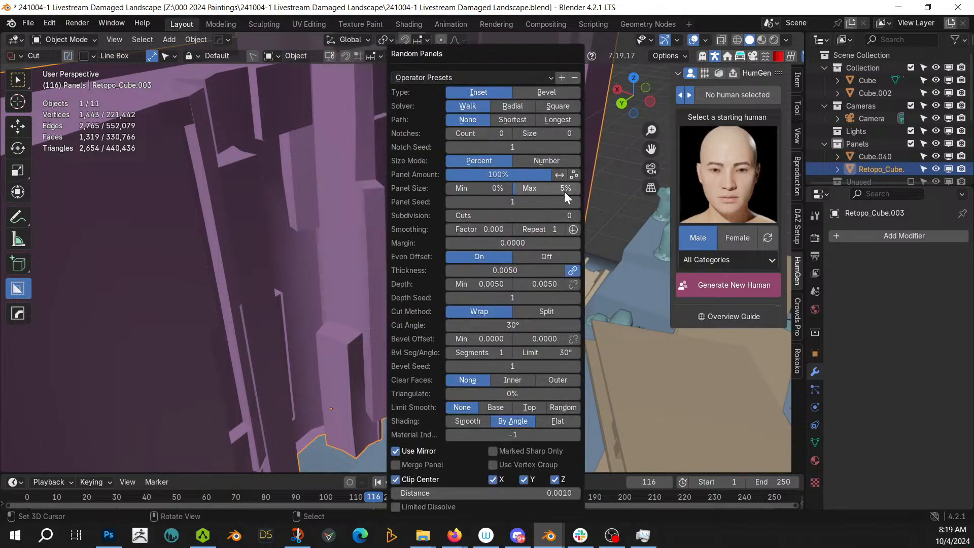
{"action": "left_click", "coordinate": [577, 216]}
{"action": "scroll", "coordinate": [430, 275], "scroll_direction": "up", "scroll_amount": 8}
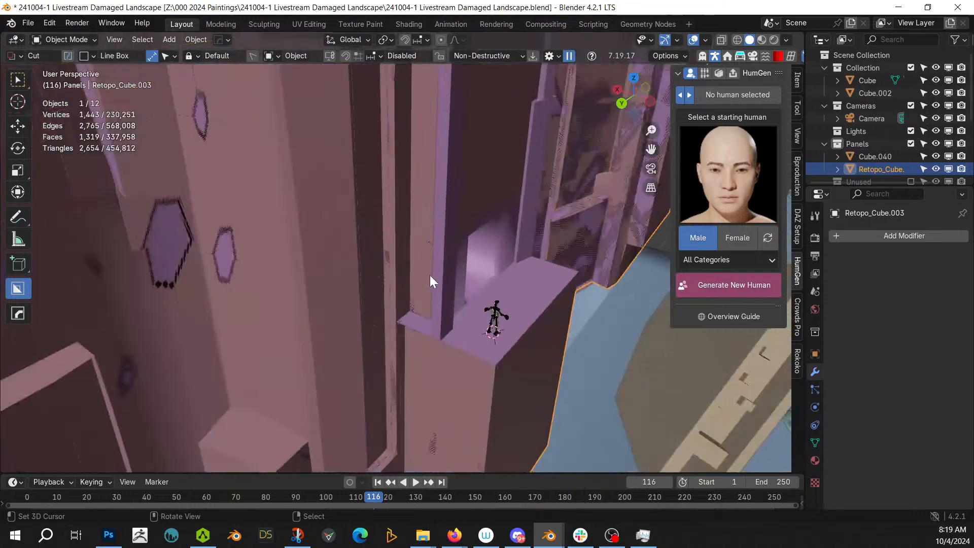
{"action": "mouse_move", "coordinate": [430, 275]}
{"action": "middle_mouse_down"}
{"action": "mouse_move", "coordinate": [391, 256]}
{"action": "mouse_move", "coordinate": [389, 217]}
{"action": "mouse_move", "coordinate": [290, 228]}
{"action": "mouse_move", "coordinate": [400, 293]}
{"action": "mouse_move", "coordinate": [413, 252]}
{"action": "mouse_move", "coordinate": [343, 244]}
{"action": "mouse_move", "coordinate": [307, 220]}
{"action": "mouse_move", "coordinate": [307, 230]}
{"action": "mouse_move", "coordinate": [355, 248]}
{"action": "mouse_move", "coordinate": [406, 247]}
{"action": "middle_mouse_up"}
{"action": "scroll", "coordinate": [406, 246], "scroll_direction": "down", "scroll_amount": 6}
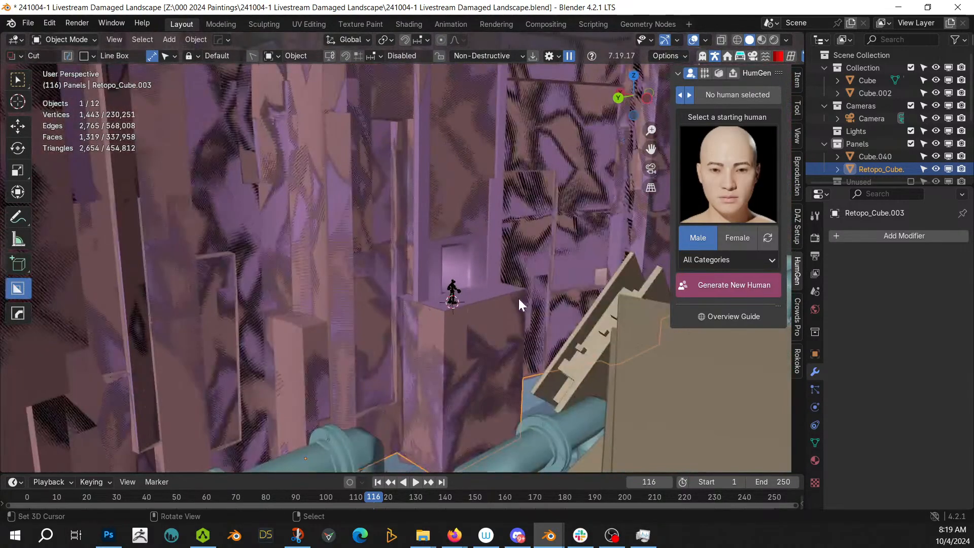
{"action": "key", "text": "ctrl+z"}
Select the wall's flat back and both end sides in Edit Mode using linked selection, and delete those faces
{"action": "scroll", "coordinate": [468, 301], "scroll_direction": "down", "scroll_amount": 3}
{"action": "middle_click_drag", "start_coordinate": [468, 301], "coordinate": [538, 327]}
{"action": "scroll", "coordinate": [538, 327], "scroll_direction": "down", "scroll_amount": 3}
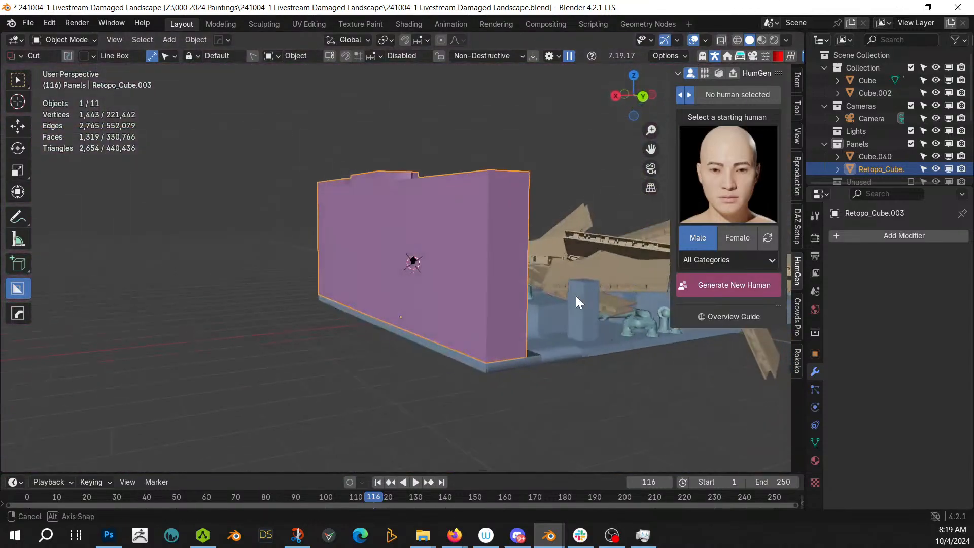
{"action": "key", "text": "Tab"}
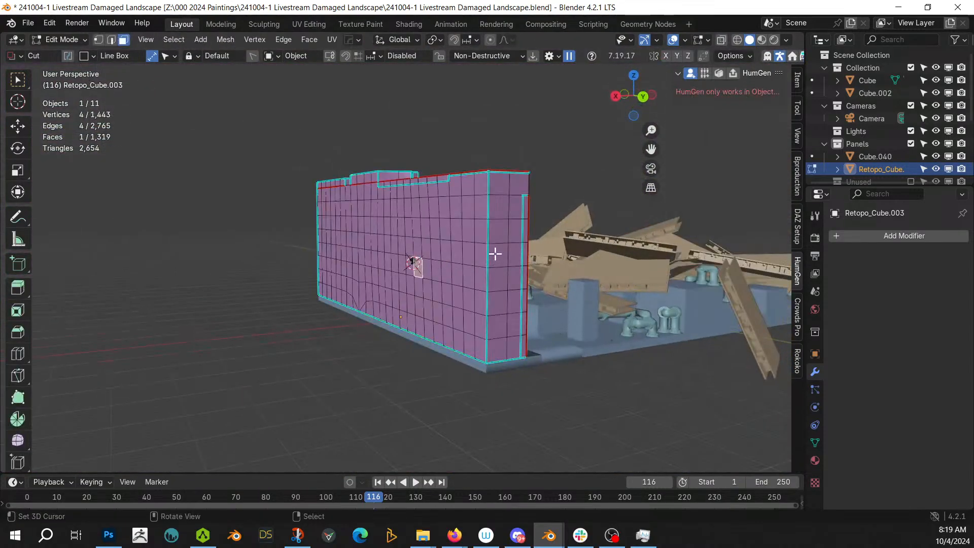
{"action": "left_click", "coordinate": [499, 230], "text": "shift"}
{"action": "middle_click_drag", "start_coordinate": [498, 231], "coordinate": [379, 259]}
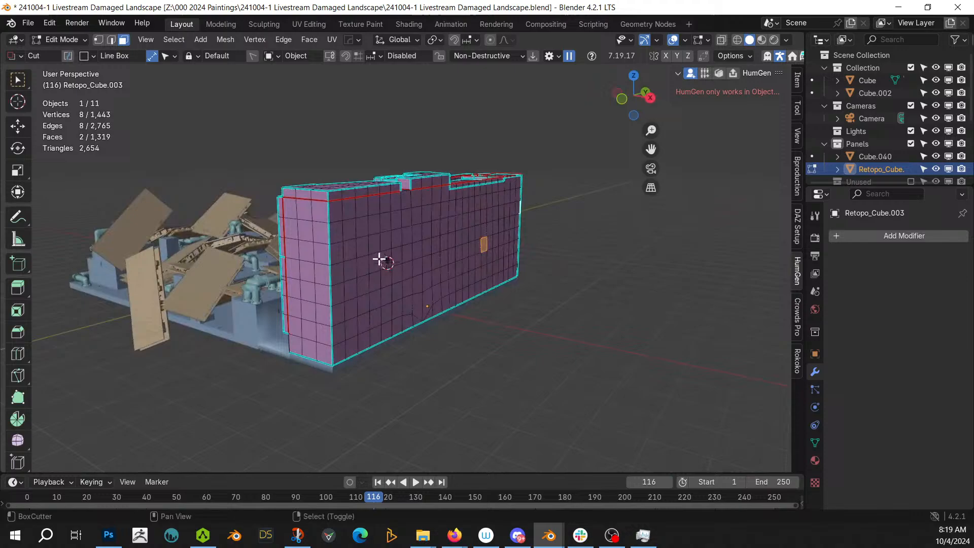
{"action": "left_click", "coordinate": [308, 252], "text": "shift"}
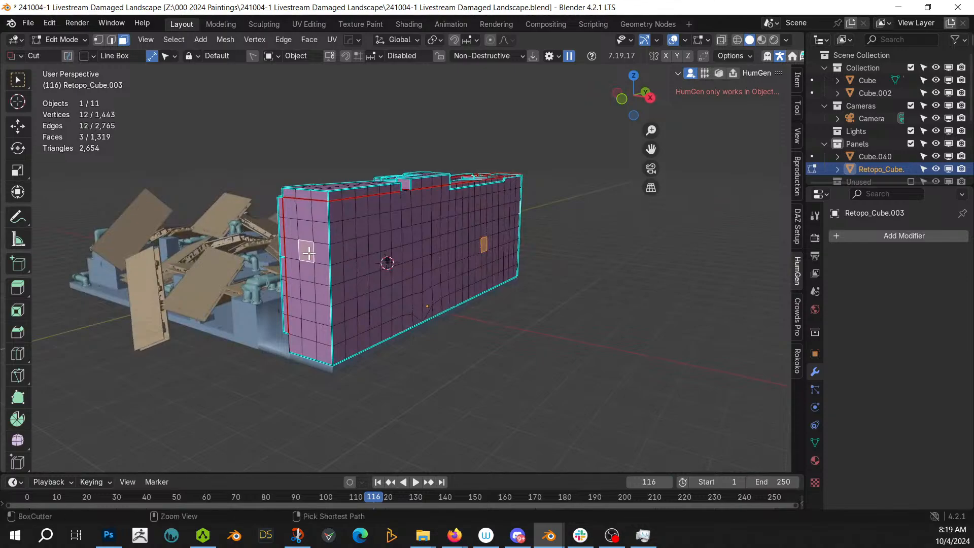
{"action": "key", "text": "ctrl+l"}
{"action": "middle_click_drag", "start_coordinate": [309, 253], "coordinate": [377, 253]}
{"action": "key", "text": "x"}
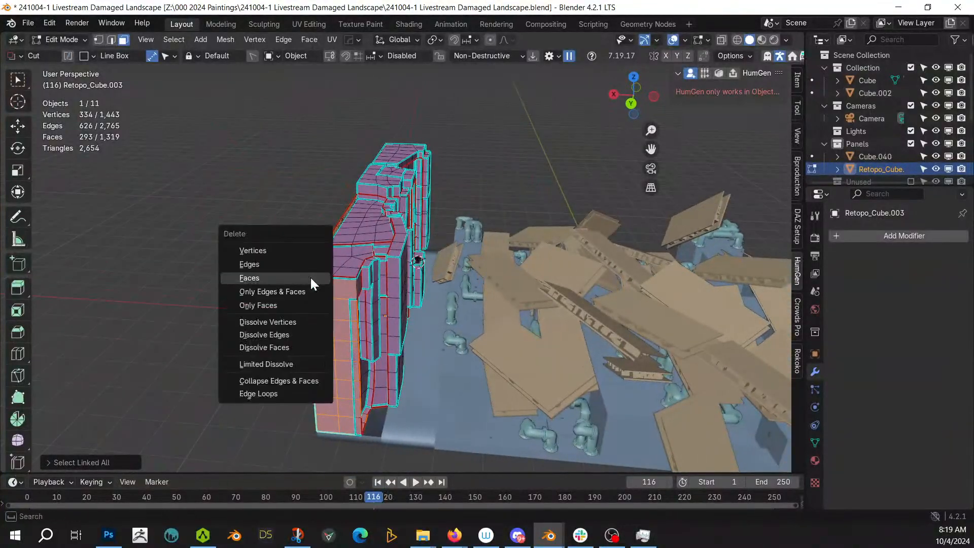
{"action": "left_click", "coordinate": [303, 278]}
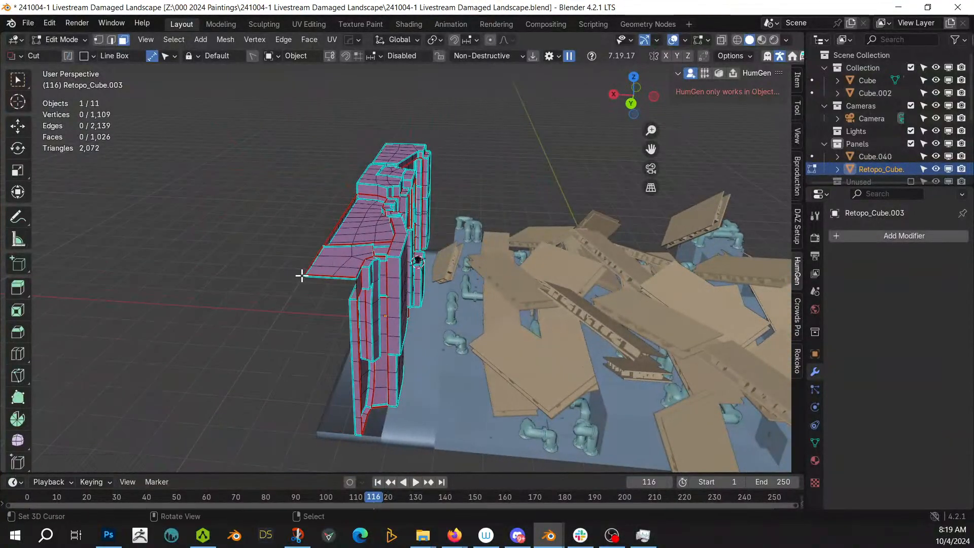
Generate Random Panels from all remaining wall faces, with maximum depth 0.1 and Even Offset off
{"action": "middle_click_drag", "start_coordinate": [303, 278], "coordinate": [220, 269]}
{"action": "scroll", "coordinate": [220, 269], "scroll_direction": "up", "scroll_amount": 10}
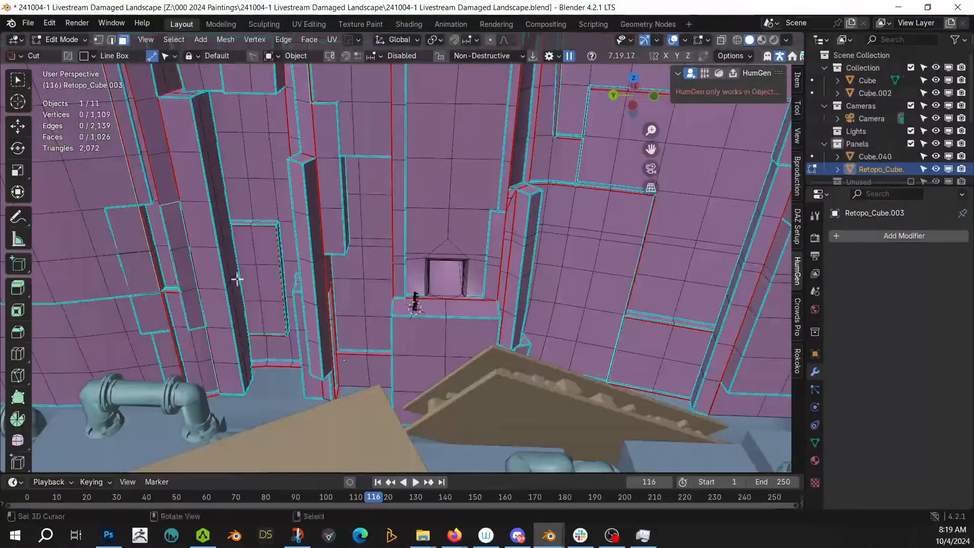
{"action": "key", "text": "a"}
{"action": "scroll", "coordinate": [262, 276], "scroll_direction": "down", "scroll_amount": 2}
{"action": "middle_click_drag", "start_coordinate": [263, 272], "coordinate": [313, 261]}
{"action": "key", "text": "ctrl+alt+x"}
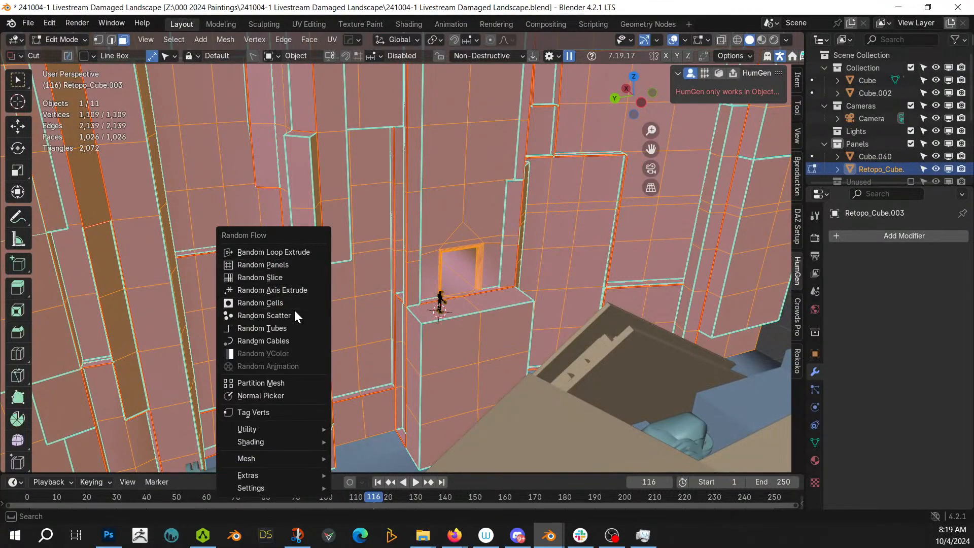
{"action": "left_click", "coordinate": [290, 264]}
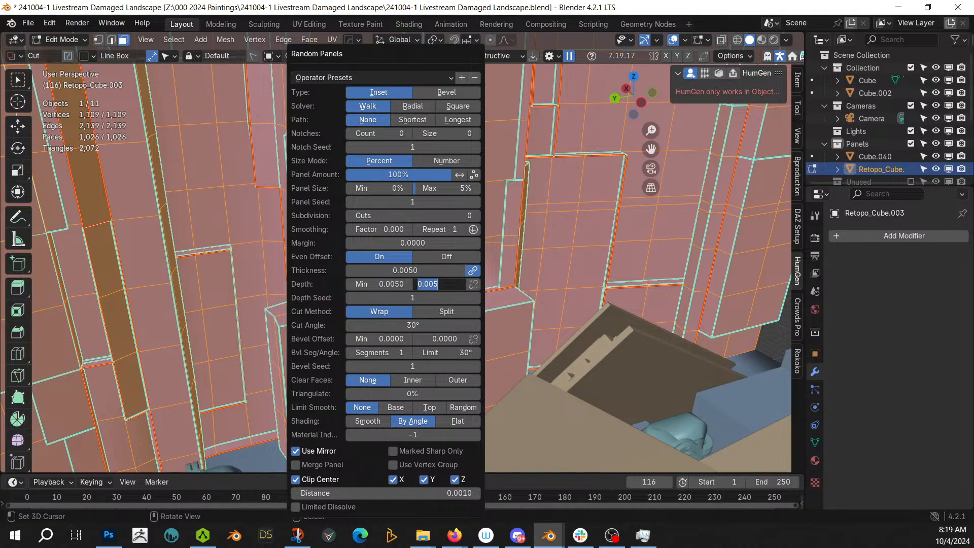
{"action": "key", "text": "Return"}
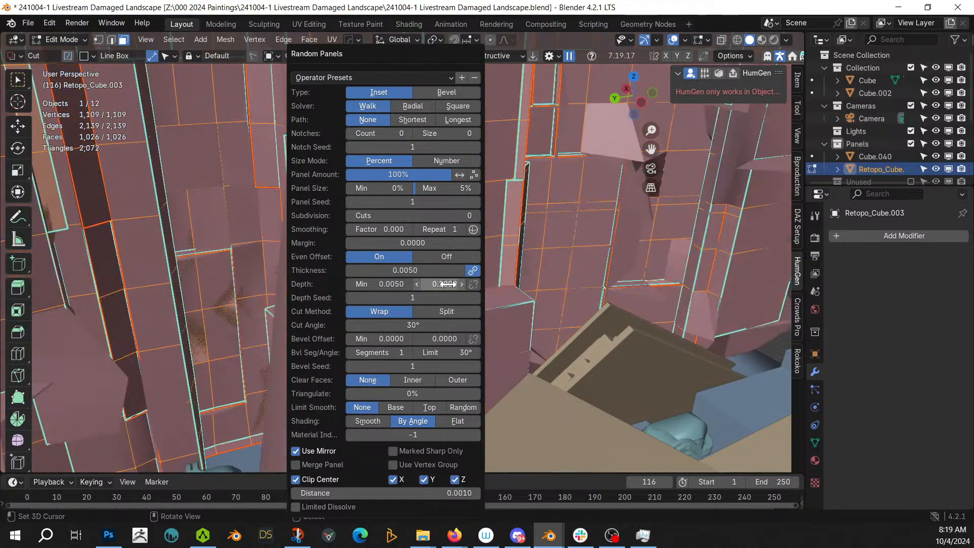
{"action": "left_click", "coordinate": [453, 256]}
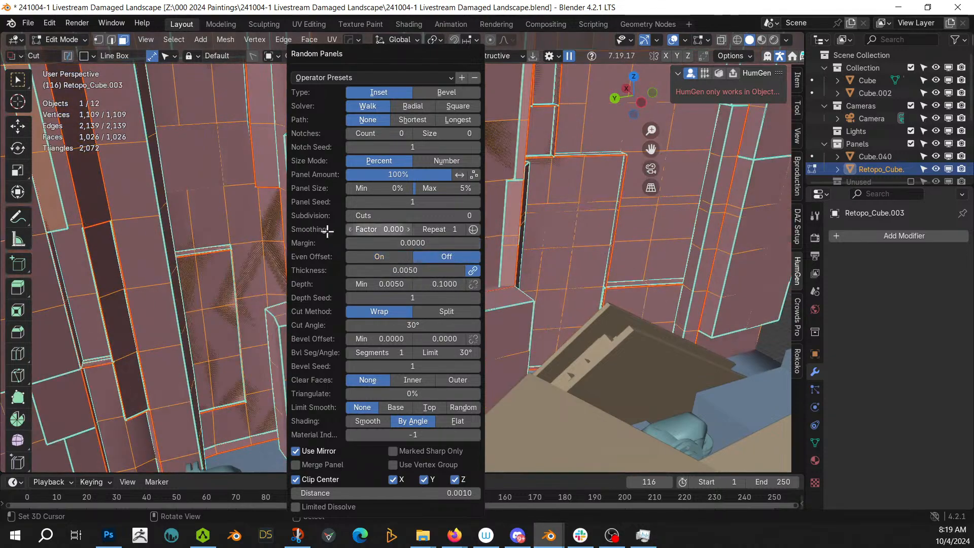
Enable Use Vertex Group for the random panels and check the result around the doorway
{"action": "middle_click_drag", "start_coordinate": [272, 270], "coordinate": [231, 218]}
{"action": "key", "text": "F9"}
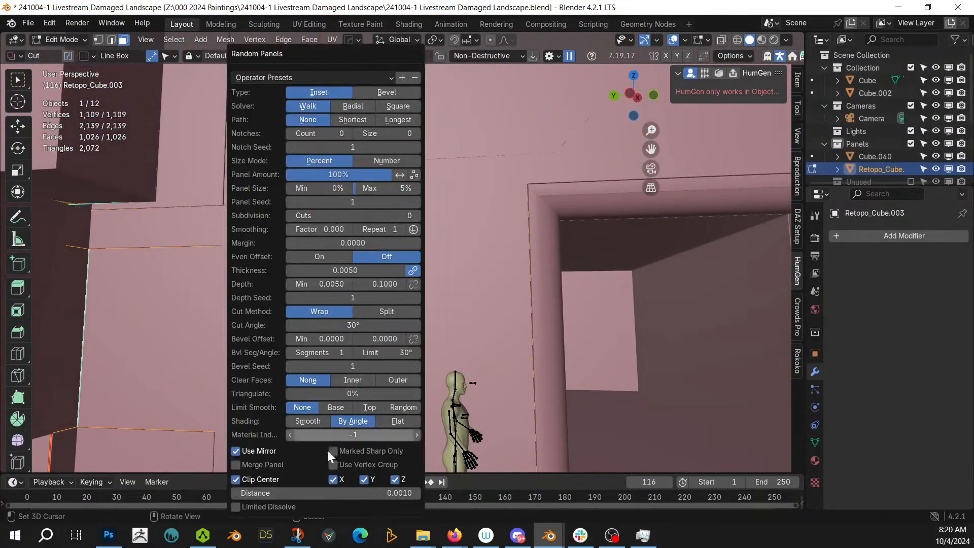
{"action": "middle_click_drag", "start_coordinate": [202, 294], "coordinate": [178, 277]}
{"action": "middle_click_drag", "start_coordinate": [155, 149], "coordinate": [386, 291]}
Undo the generated random panels and clear the wall's face selection in Edit Mode
{"action": "key", "text": "Tab"}
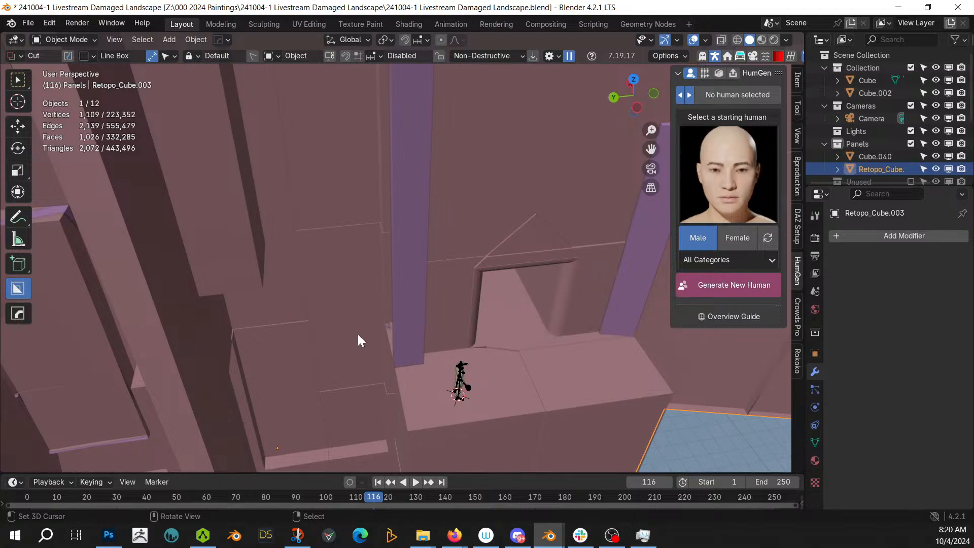
{"action": "key", "text": "Tab"}
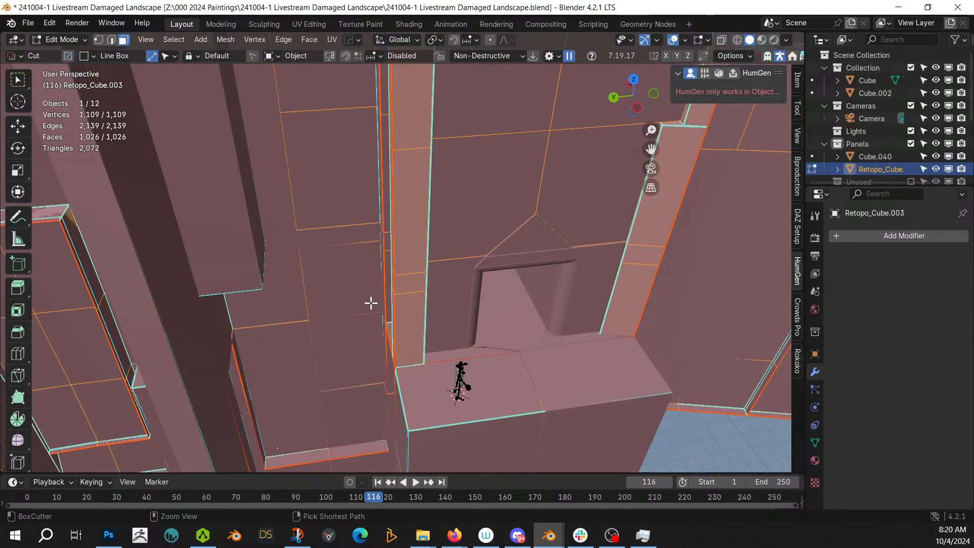
{"action": "key", "text": "alt+a"}
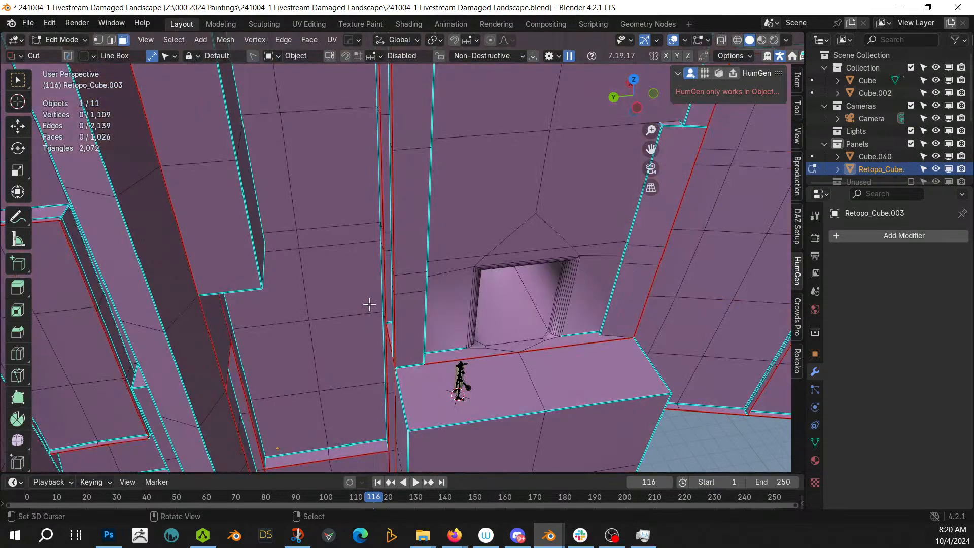
Regenerate Random Panels from all wall faces with 2 subdivision cuts, and view the panels in Object Mode
{"action": "key", "text": "a"}
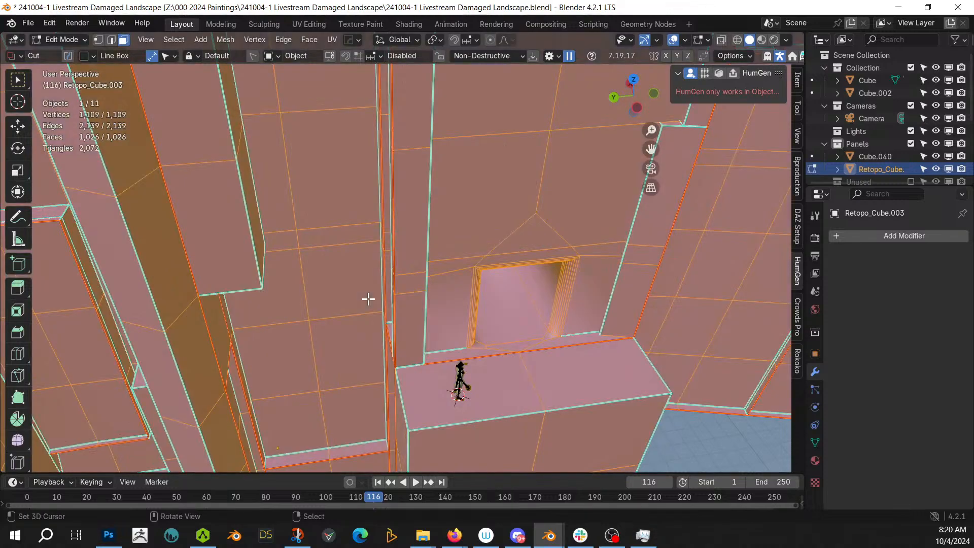
{"action": "key", "text": "shift+alt+x"}
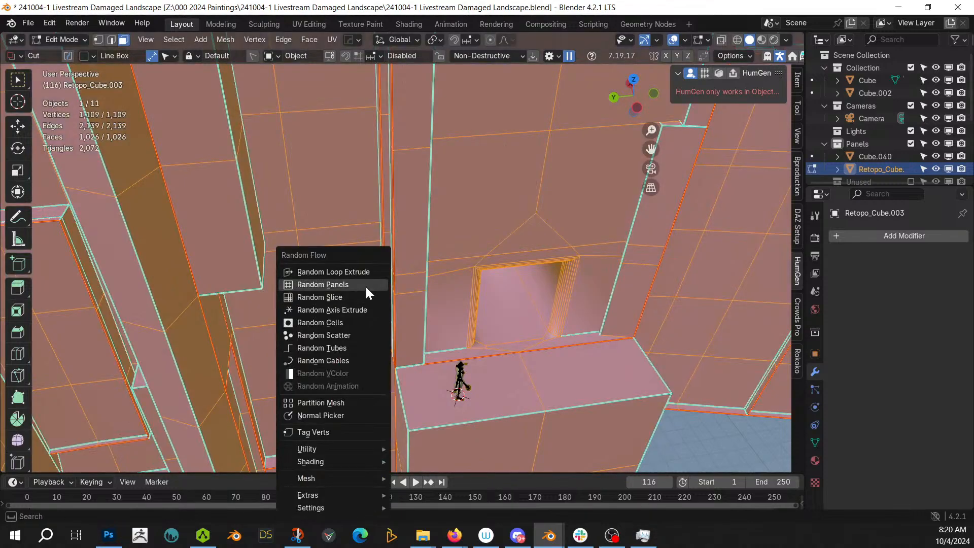
{"action": "left_click", "coordinate": [365, 285]}
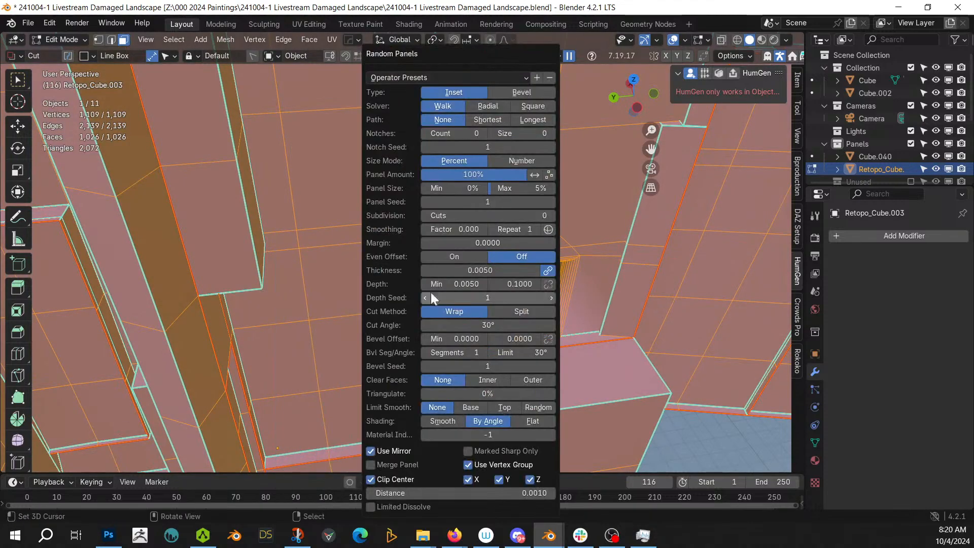
{"action": "left_click", "coordinate": [552, 215]}
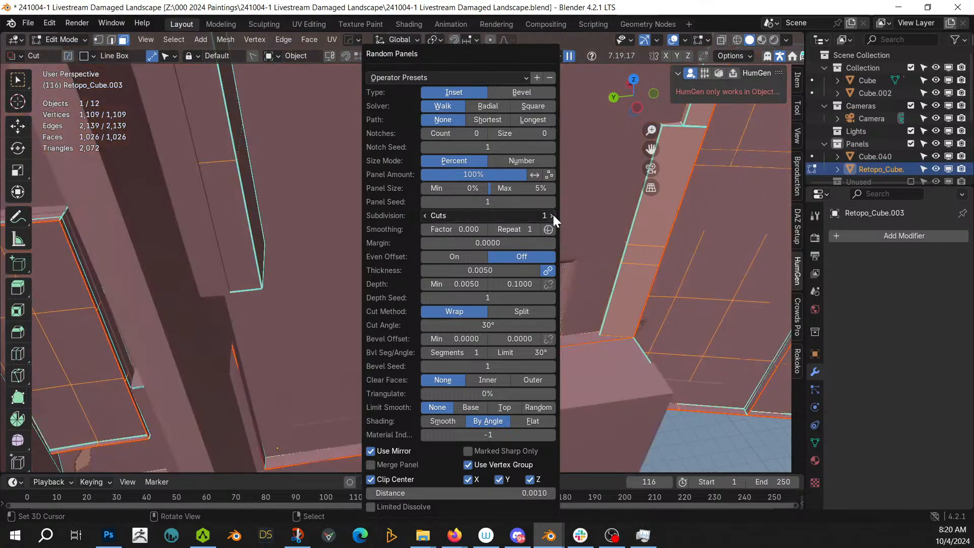
{"action": "left_click", "coordinate": [552, 216]}
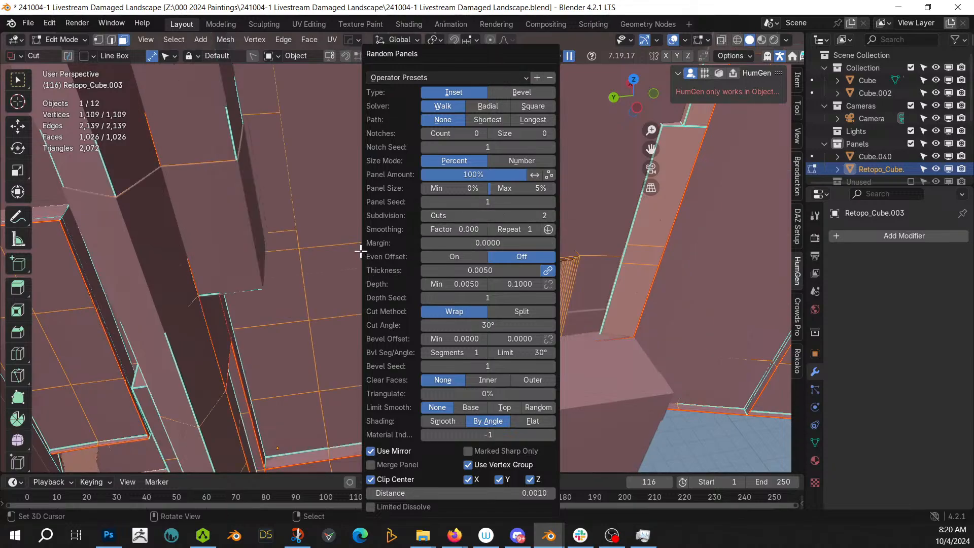
{"action": "middle_click_drag", "start_coordinate": [294, 300], "coordinate": [190, 258]}
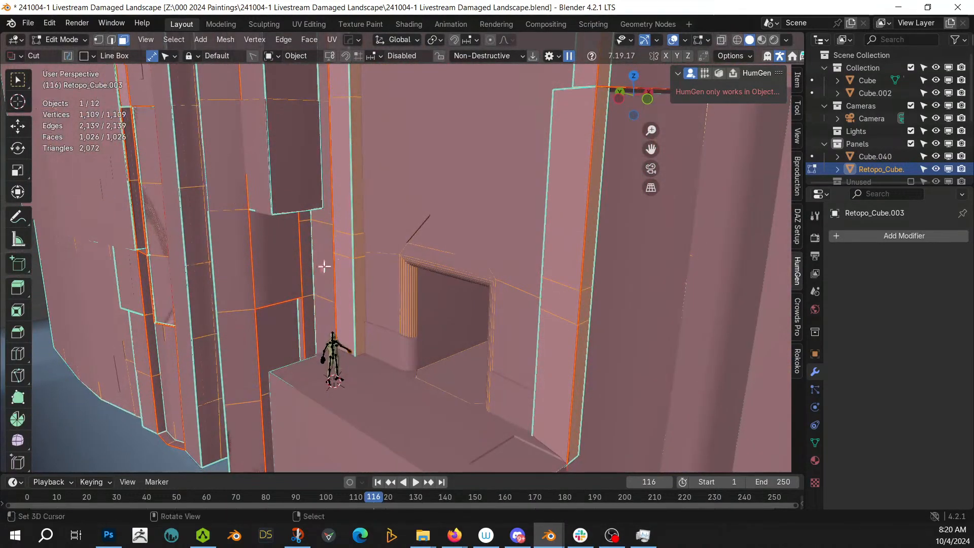
{"action": "middle_click_drag", "start_coordinate": [324, 265], "coordinate": [393, 289]}
{"action": "key", "text": "Tab"}
{"action": "scroll", "coordinate": [386, 288], "scroll_direction": "down", "scroll_amount": 3}
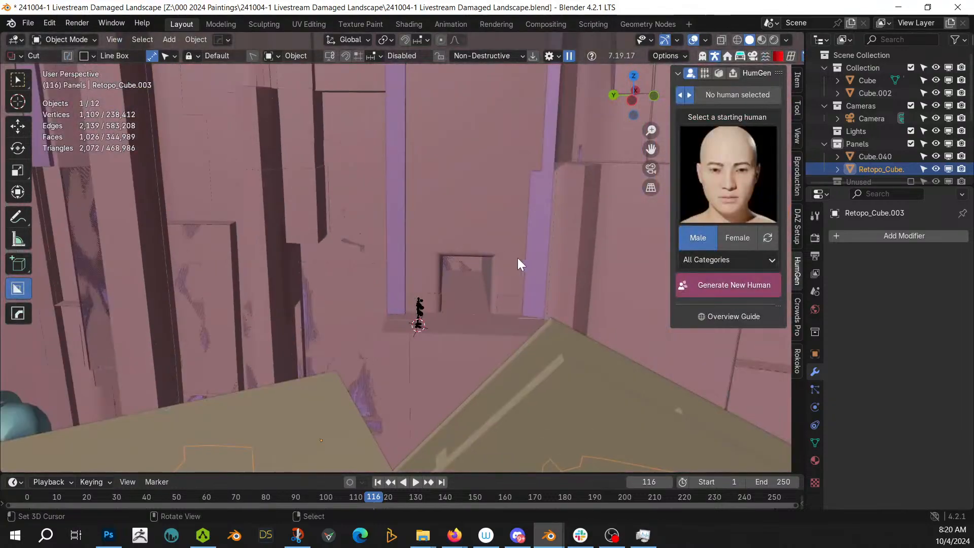
Inspect the generated panels around the doorway, then view the panel object's mesh in Edit Mode with all faces selected
{"action": "middle_click_drag", "start_coordinate": [517, 258], "coordinate": [495, 290]}
{"action": "scroll", "coordinate": [494, 290], "scroll_direction": "down", "scroll_amount": 2}
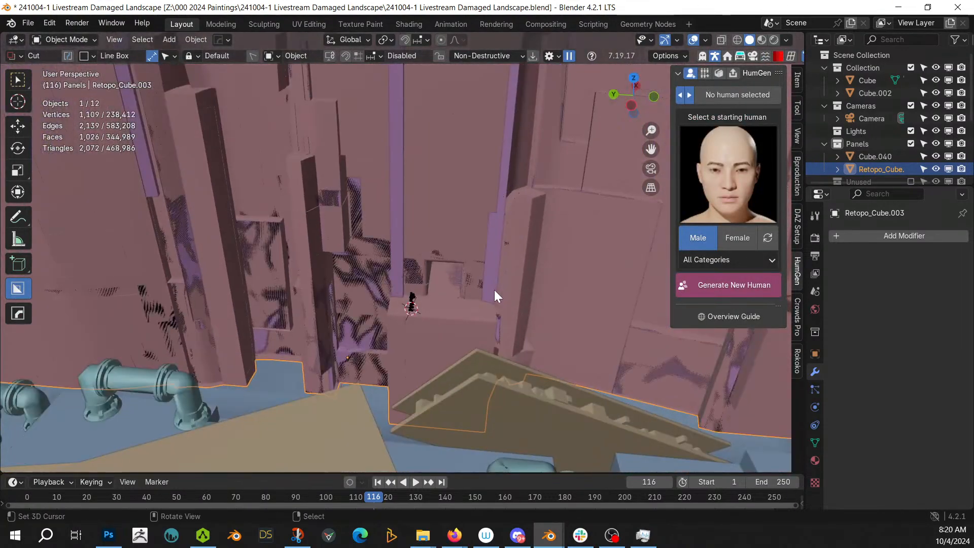
{"action": "mouse_move", "coordinate": [492, 288]}
{"action": "middle_mouse_down"}
{"action": "mouse_move", "coordinate": [557, 285]}
{"action": "mouse_move", "coordinate": [550, 299]}
{"action": "mouse_move", "coordinate": [504, 289]}
{"action": "middle_mouse_up"}
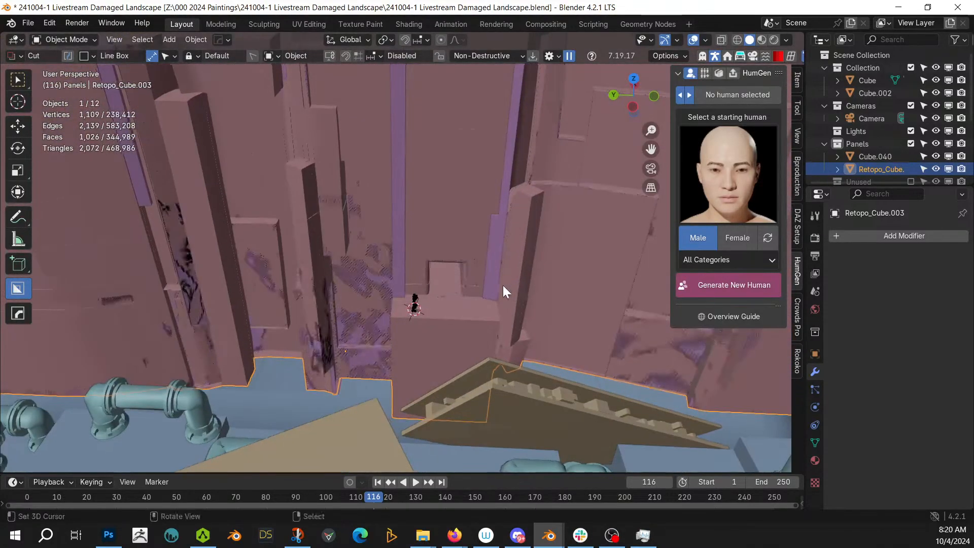
{"action": "scroll", "coordinate": [504, 289], "scroll_direction": "up", "scroll_amount": 2}
{"action": "middle_click_drag", "start_coordinate": [456, 309], "coordinate": [412, 290]}
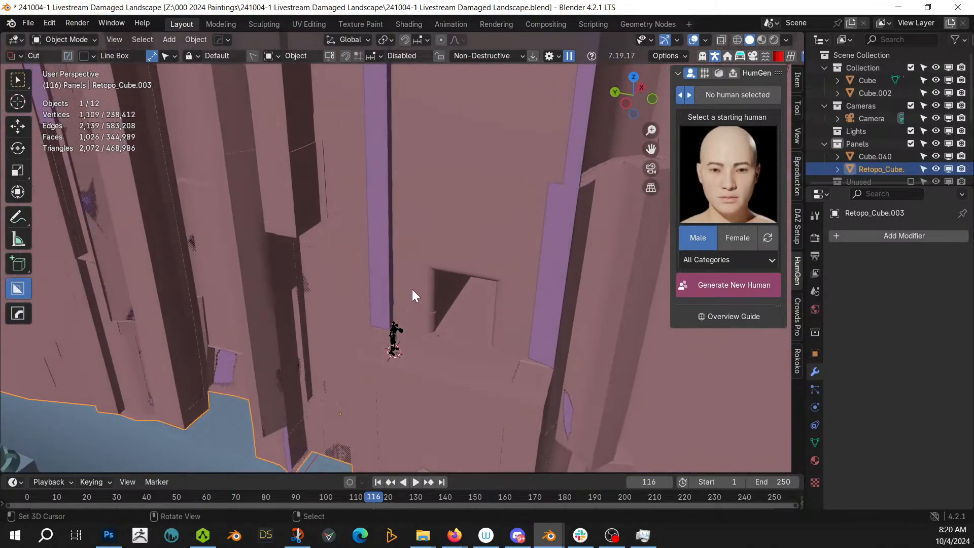
{"action": "scroll", "coordinate": [388, 267], "scroll_direction": "down", "scroll_amount": 3}
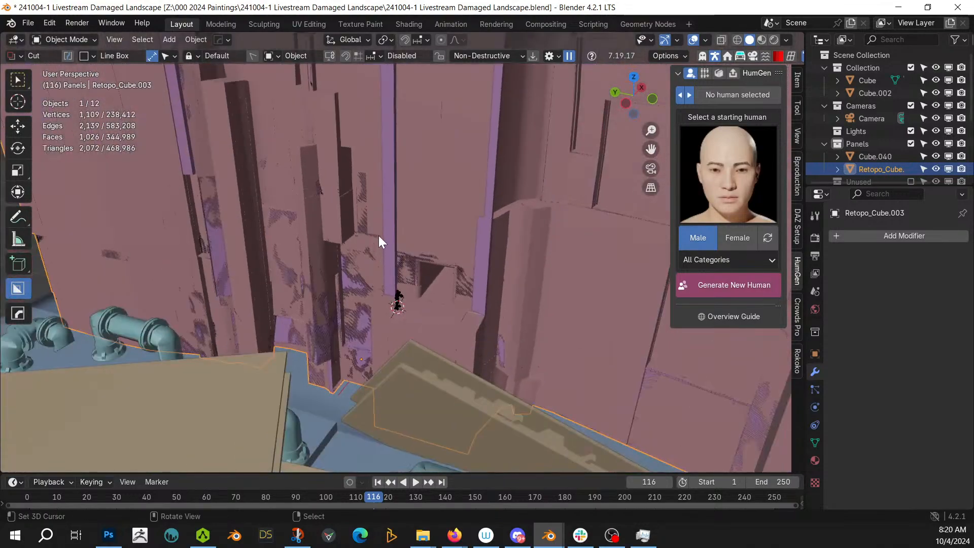
{"action": "left_click", "coordinate": [388, 221]}
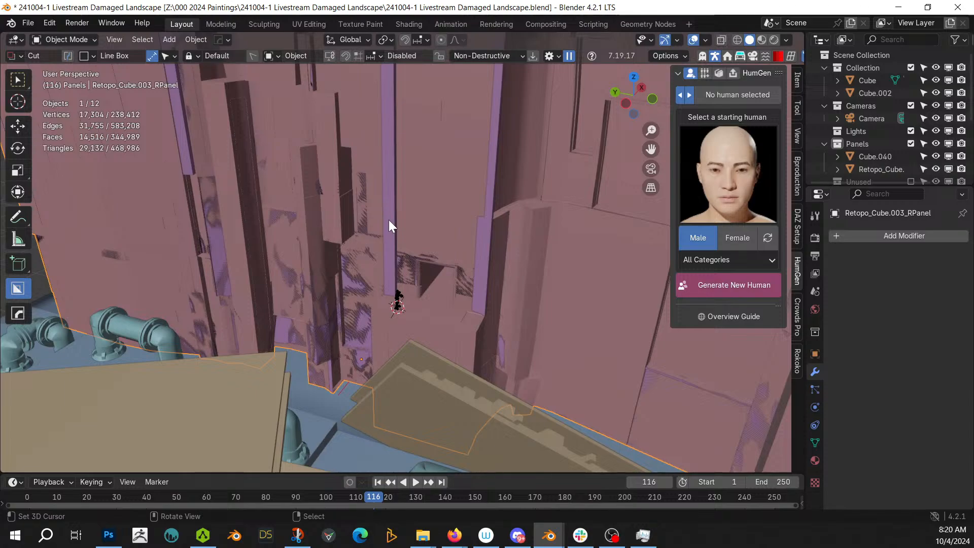
{"action": "key", "text": "Tab"}
{"action": "key", "text": "a"}
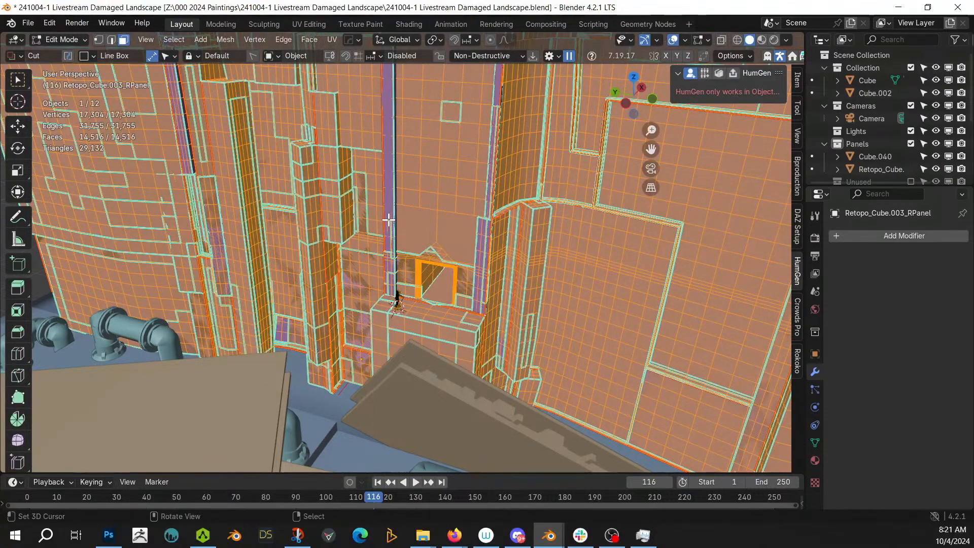
Switch to editing the retopologized wall mesh and select a single face inside the doorway recess
{"action": "key", "text": "Tab"}
{"action": "left_click", "coordinate": [391, 219]}
{"action": "key", "text": "Tab"}
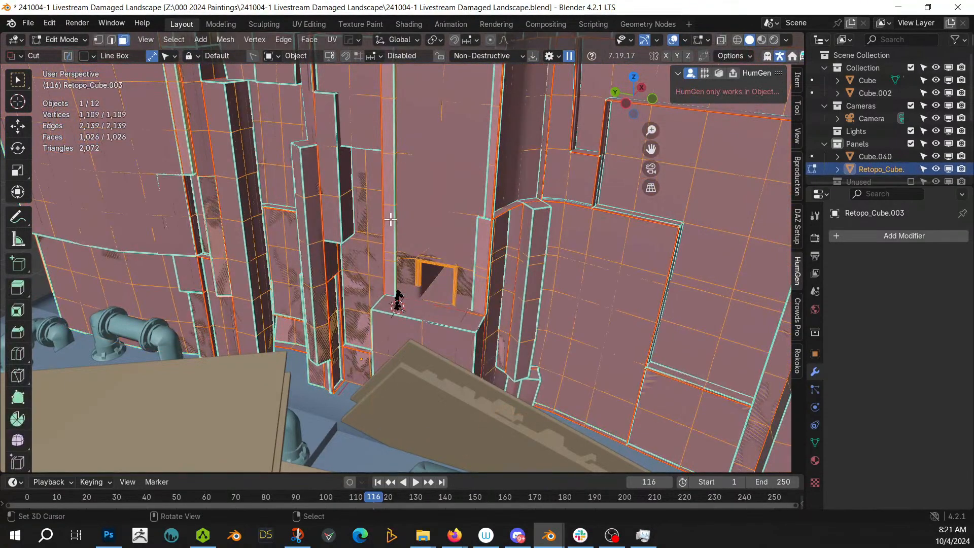
{"action": "middle_click_drag", "start_coordinate": [391, 219], "coordinate": [440, 240]}
{"action": "scroll", "coordinate": [448, 239], "scroll_direction": "up", "scroll_amount": 4}
{"action": "right_click", "coordinate": [481, 285]}
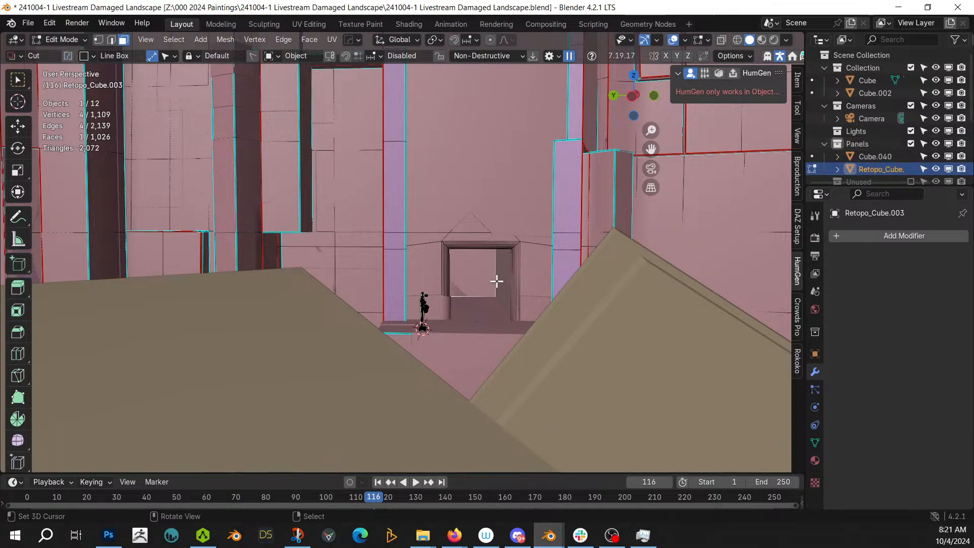
Expand the wall's hierarchy and toggle the child panel object's visibility to check the wall mesh around the doorway
{"action": "scroll", "coordinate": [879, 162], "scroll_direction": "down", "scroll_amount": 3}
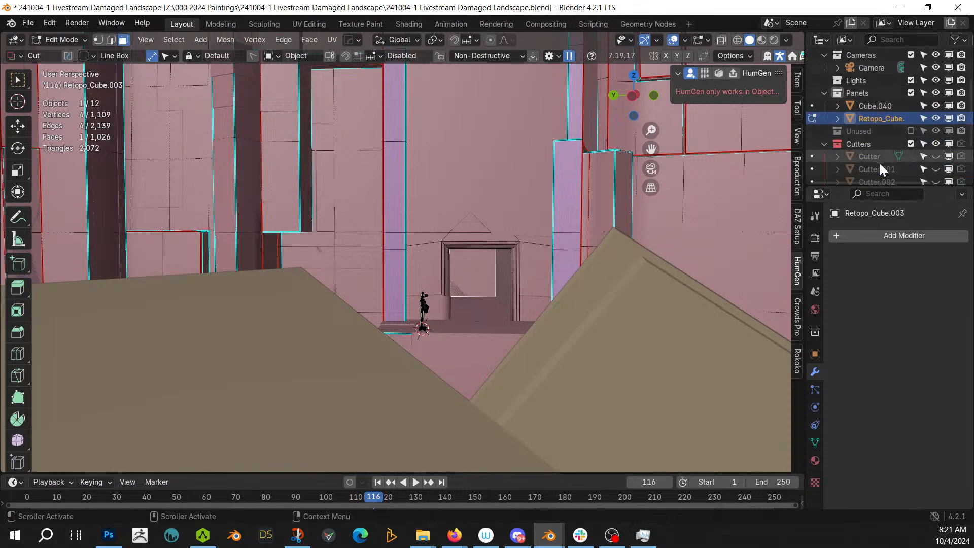
{"action": "left_click", "coordinate": [838, 117]}
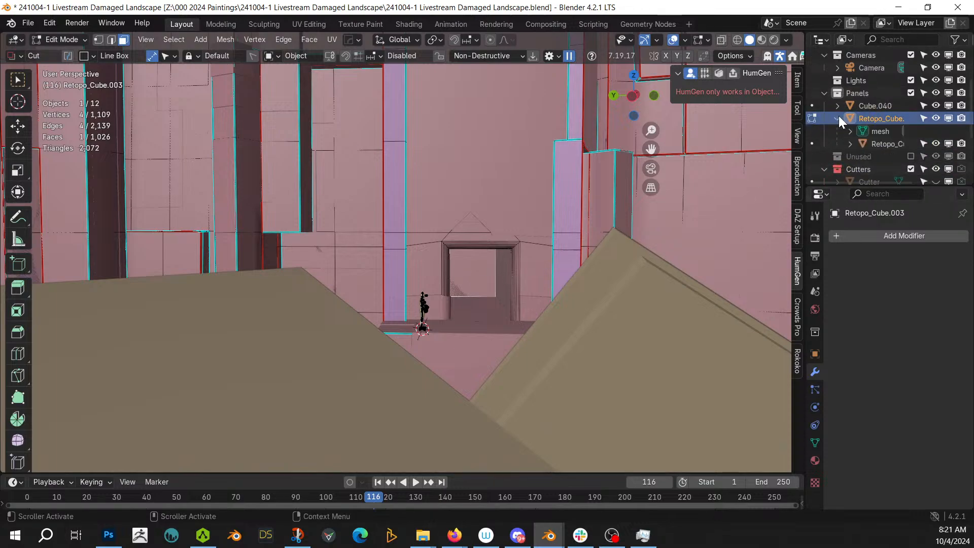
{"action": "left_click", "coordinate": [934, 144]}
{"action": "middle_click_drag", "start_coordinate": [419, 255], "coordinate": [442, 277]}
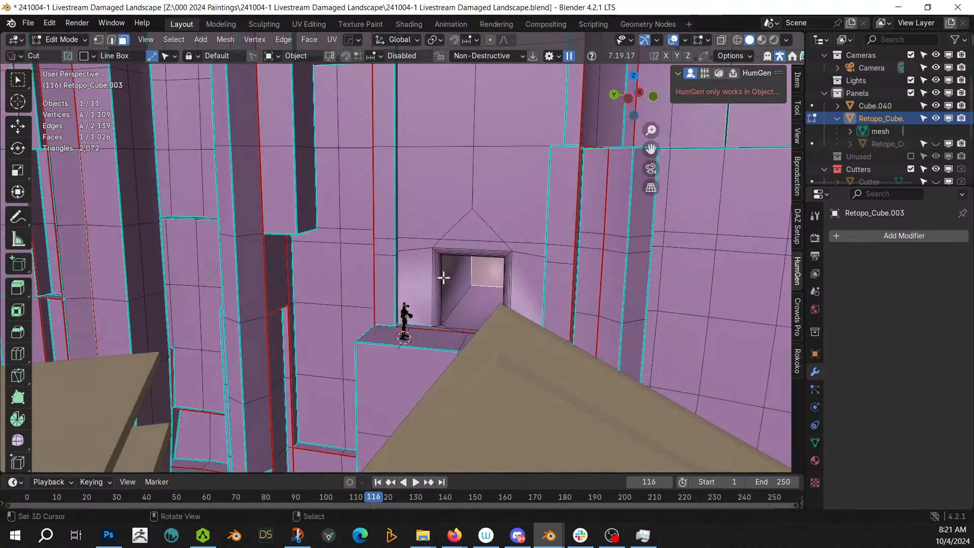
{"action": "left_click", "coordinate": [934, 144]}
Clear the parent of the generated panel object in Object Mode and hide that object
{"action": "left_click", "coordinate": [875, 143]}
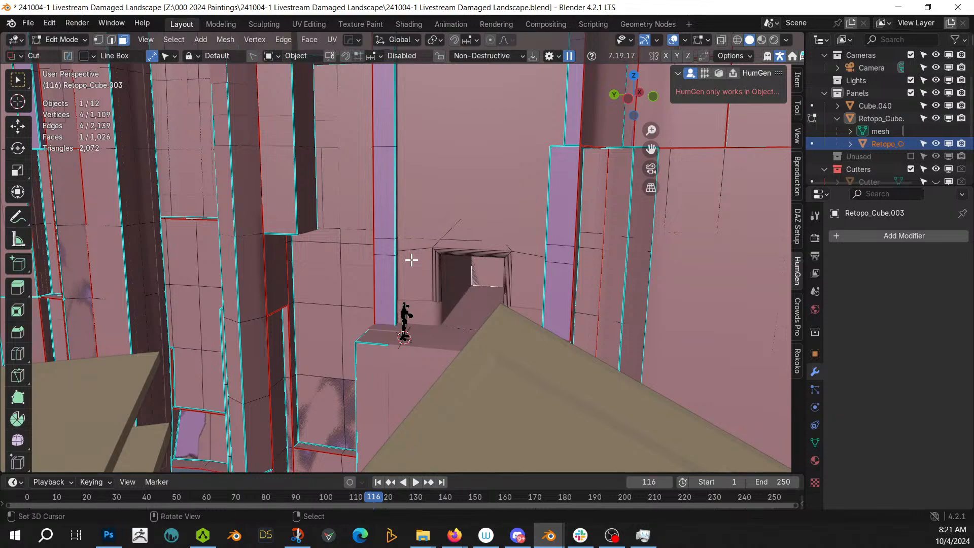
{"action": "key", "text": "Tab"}
{"action": "key", "text": "alt+p"}
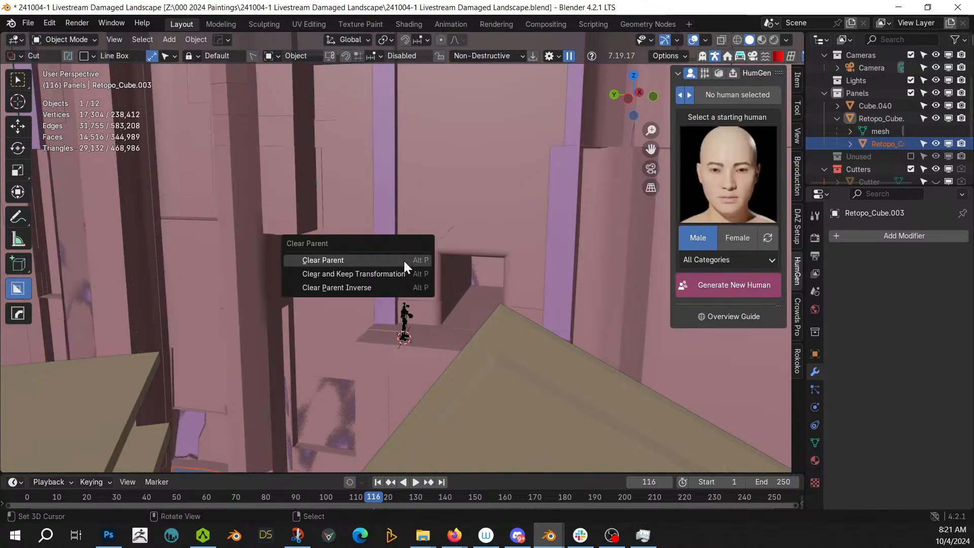
{"action": "left_click", "coordinate": [404, 260]}
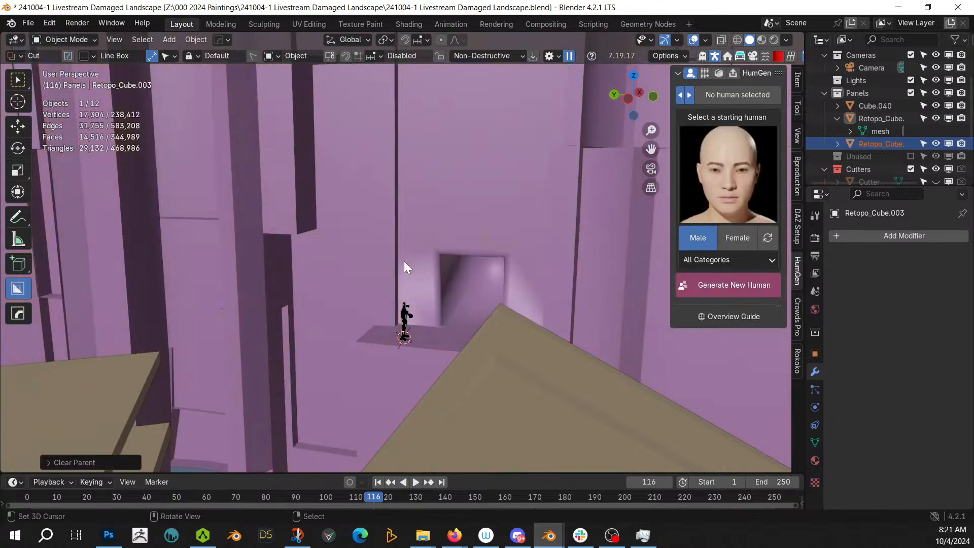
{"action": "left_click", "coordinate": [936, 144]}
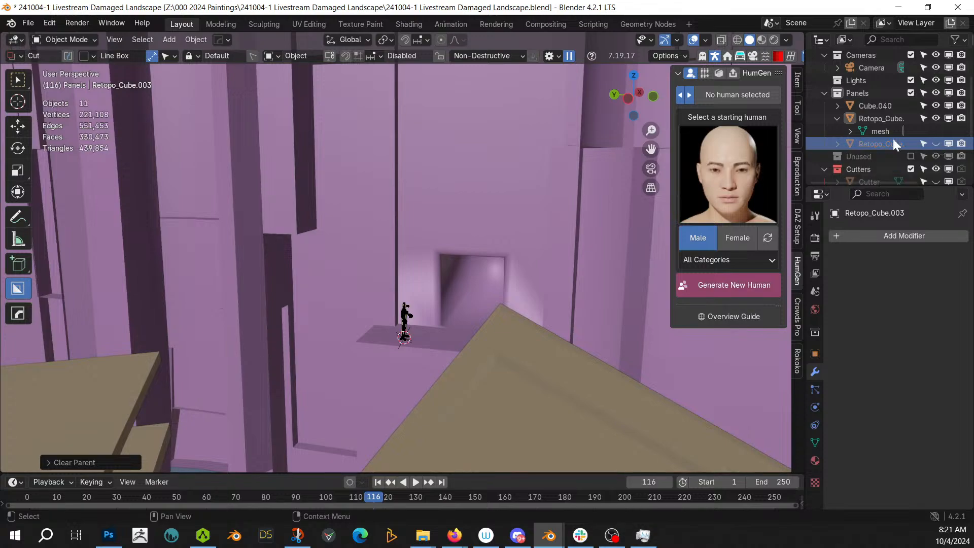
Edit the retopologized wall and grow the selection three times from the face inside the doorway
{"action": "left_click", "coordinate": [877, 120]}
{"action": "scroll", "coordinate": [476, 249], "scroll_direction": "up", "scroll_amount": 3}
{"action": "key", "text": "Tab"}
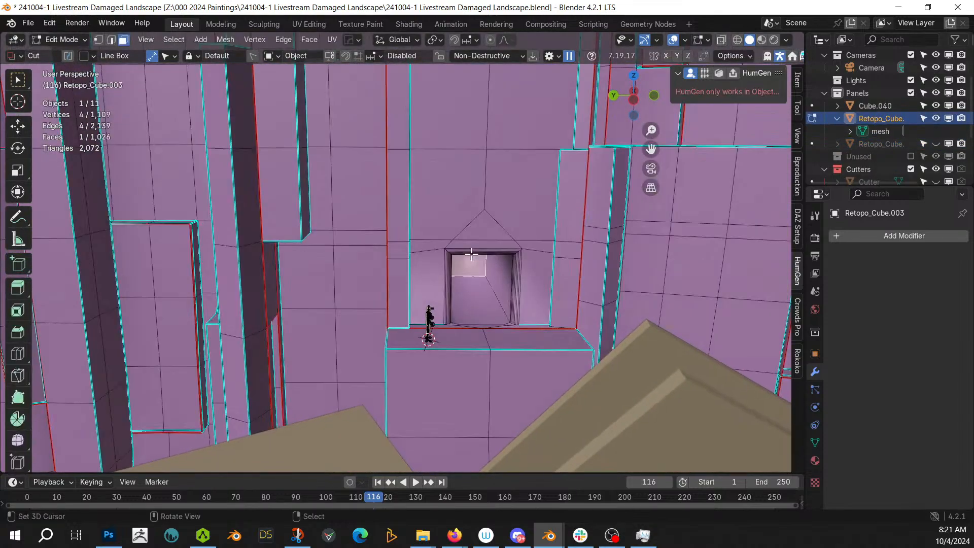
{"action": "scroll", "coordinate": [474, 250], "scroll_direction": "up", "scroll_amount": 2}
{"action": "key", "text": "ctrl+KP_Add"}
{"action": "key", "text": "ctrl+KP_Add"}
{"action": "key", "text": "ctrl+KP_Add"}
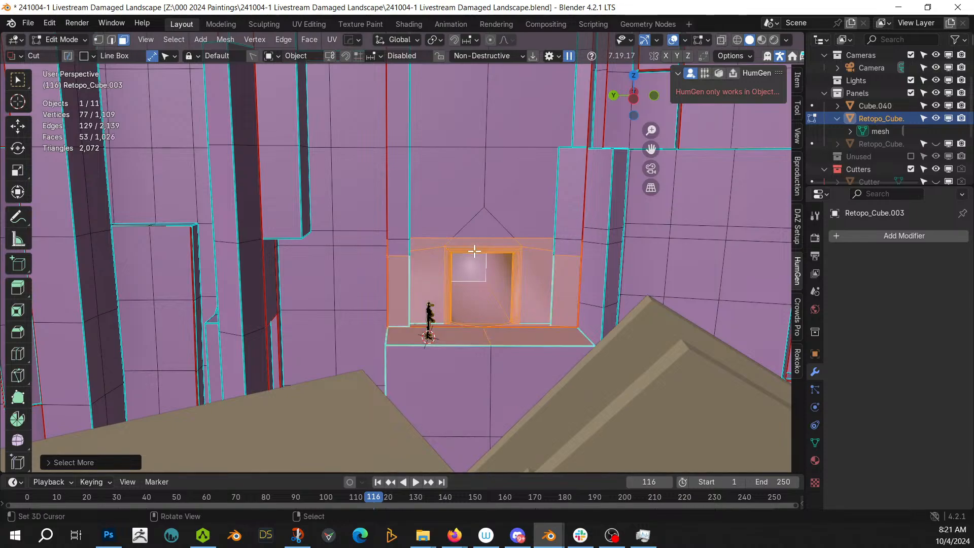
Deselect the extra faces on the block below the doorway and invert the selection to the rest of the wall
{"action": "middle_click_drag", "start_coordinate": [465, 248], "coordinate": [412, 304]}
{"action": "left_click", "coordinate": [469, 439], "text": "shift"}
{"action": "middle_click_drag", "start_coordinate": [469, 439], "coordinate": [464, 396]}
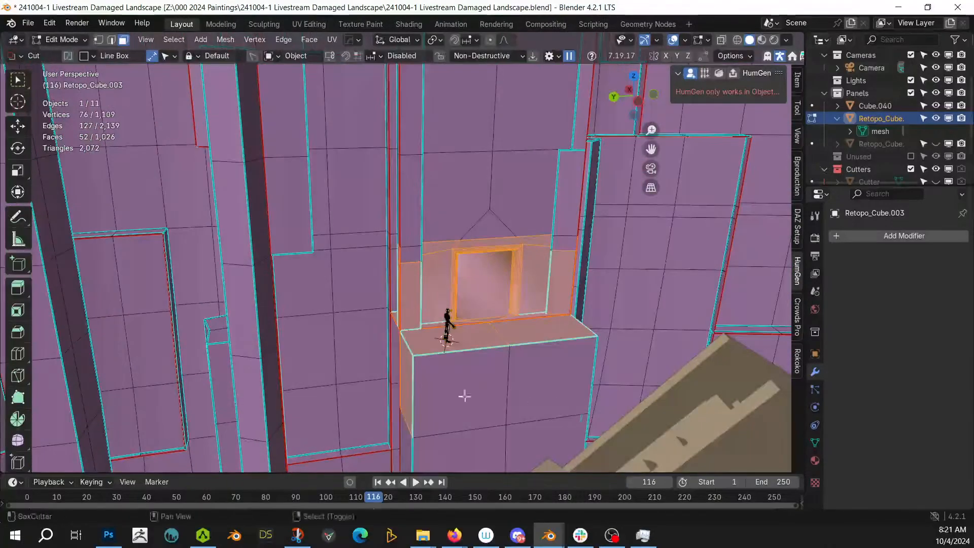
{"action": "left_click", "coordinate": [410, 372], "text": "shift"}
{"action": "key", "text": "ctrl+i"}
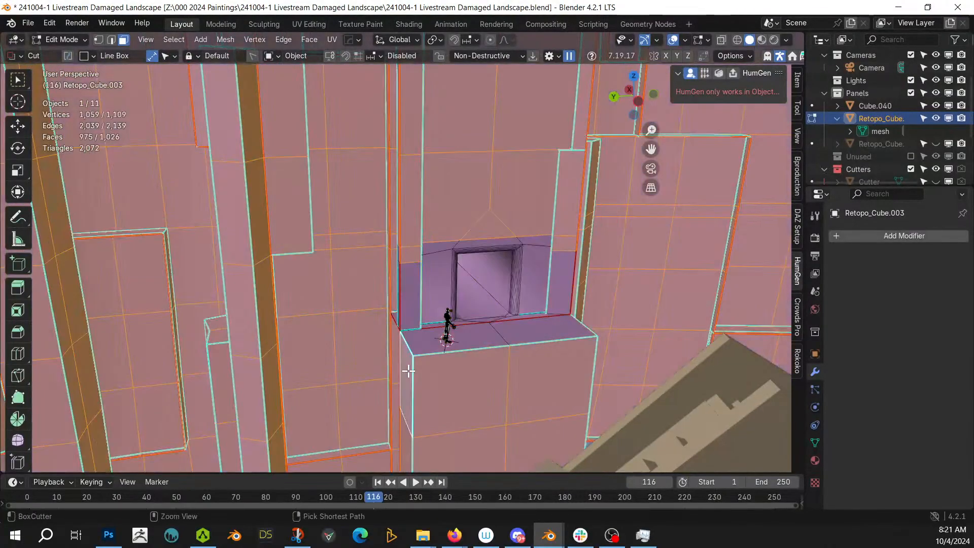
Generate Random Tubes on the wall in Object Mode with a curve depth of 1
{"action": "key", "text": "Tab"}
{"action": "key", "text": "shift+v"}
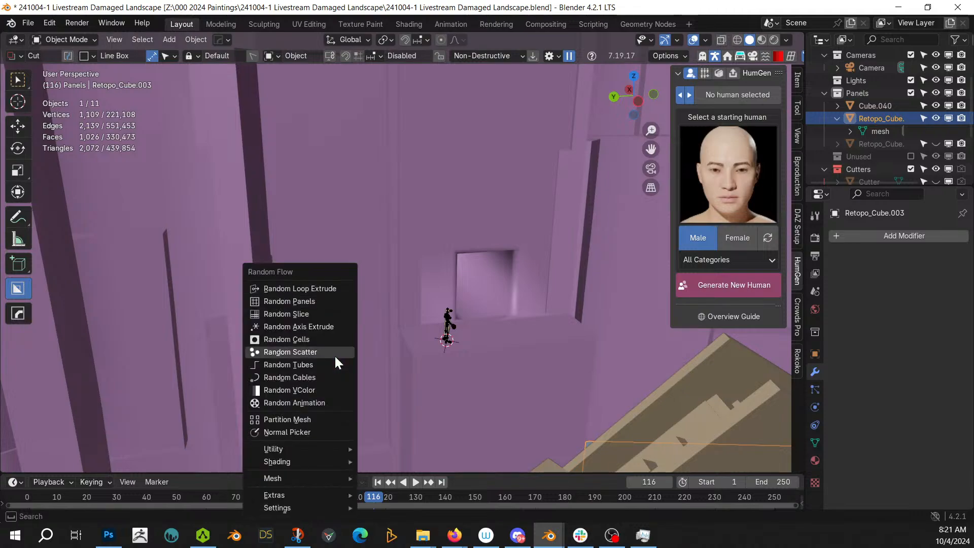
{"action": "left_click", "coordinate": [304, 364]}
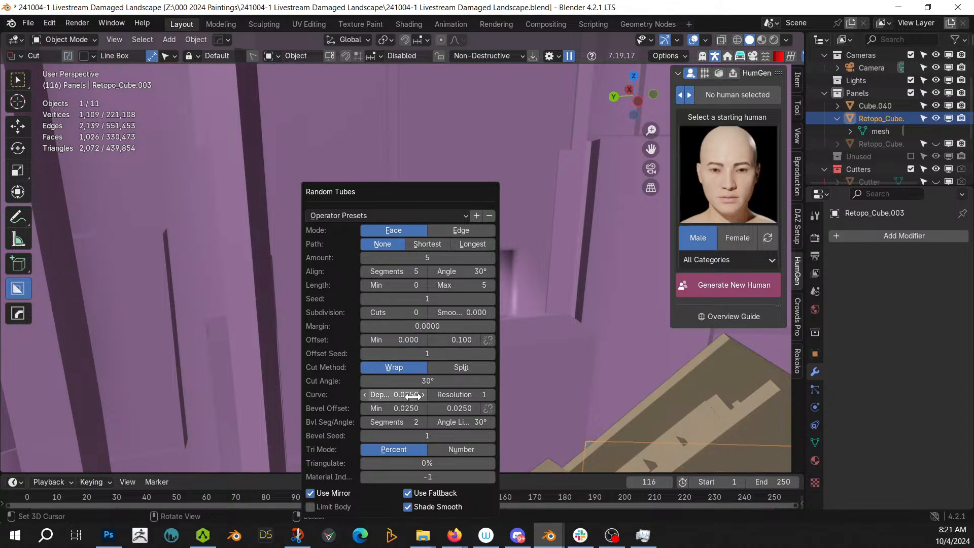
{"action": "type", "text": "1"}
{"action": "key", "text": "Return"}
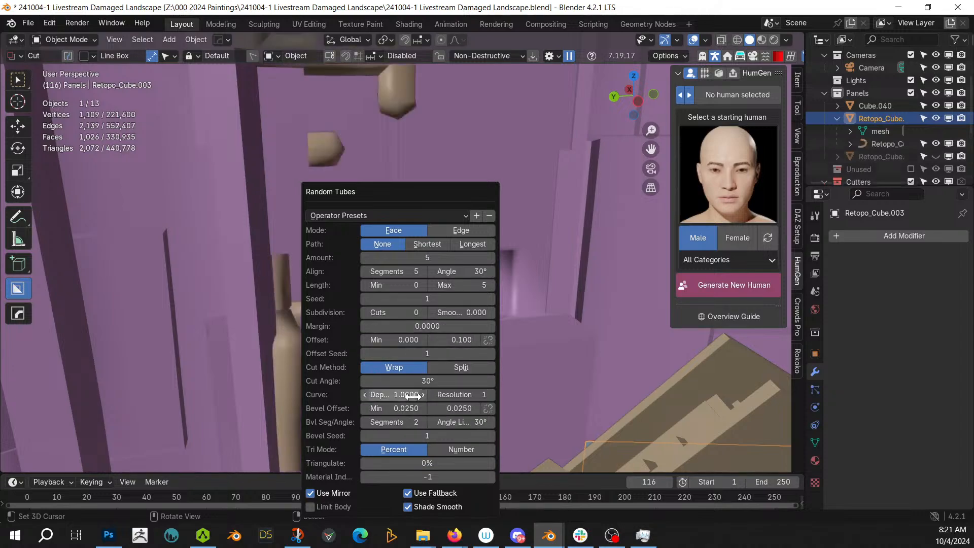
{"action": "middle_click_drag", "start_coordinate": [228, 291], "coordinate": [179, 310]}
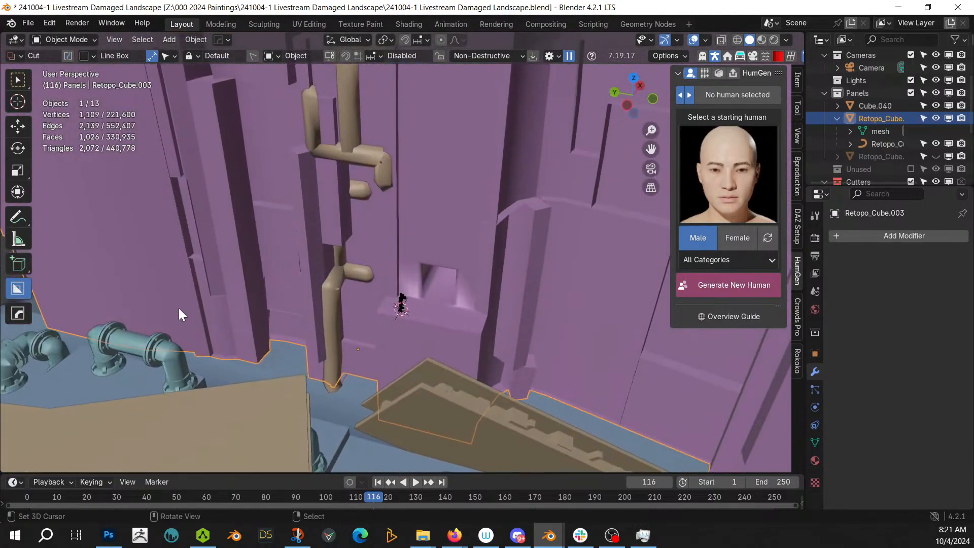
Set the margin of the random tubes to 1.5
{"action": "key", "text": "F9"}
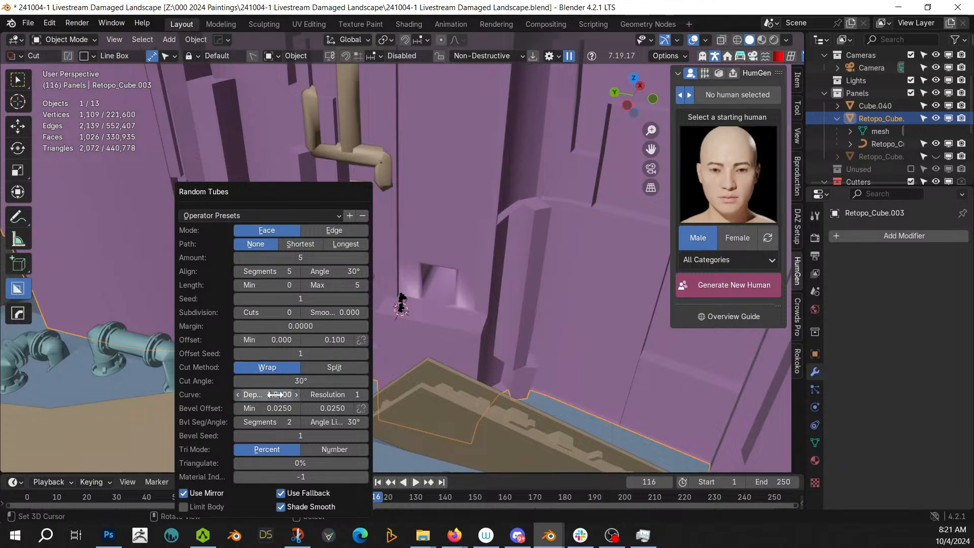
{"action": "left_click", "coordinate": [285, 326]}
{"action": "type", "text": "1"}
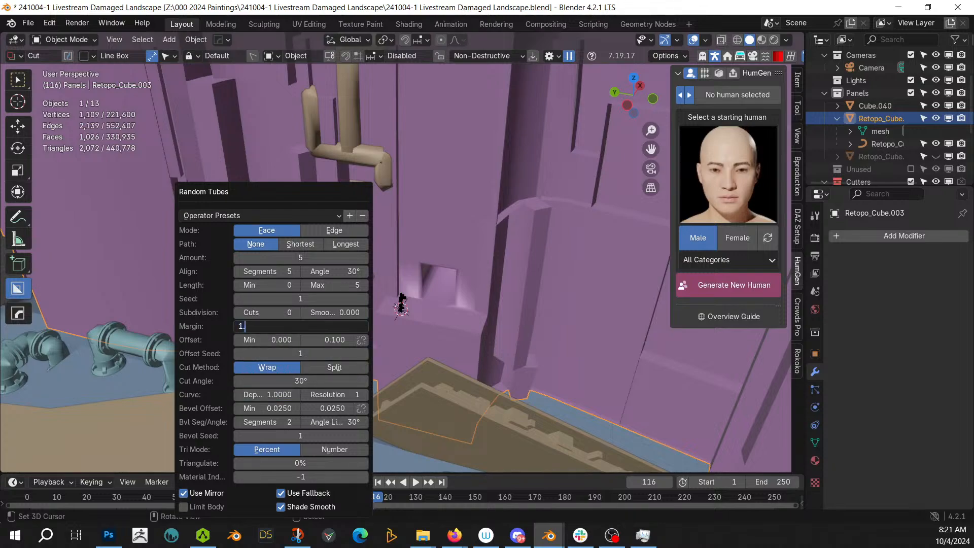
{"action": "type", "text": ".5"}
{"action": "key", "text": "Return"}
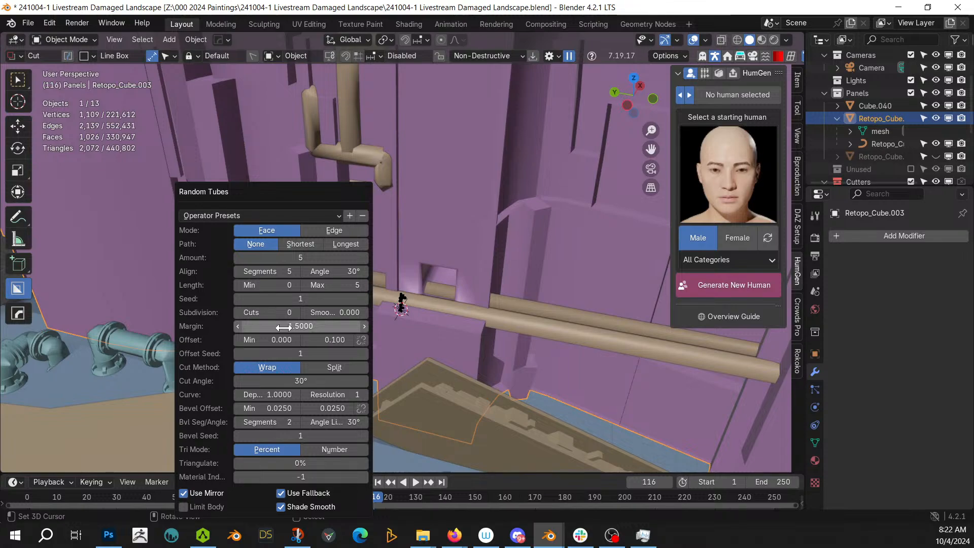
Switch the random tubes' path to Longest and set their amount to 25
{"action": "left_click", "coordinate": [341, 245]}
{"action": "left_click", "coordinate": [300, 257]}
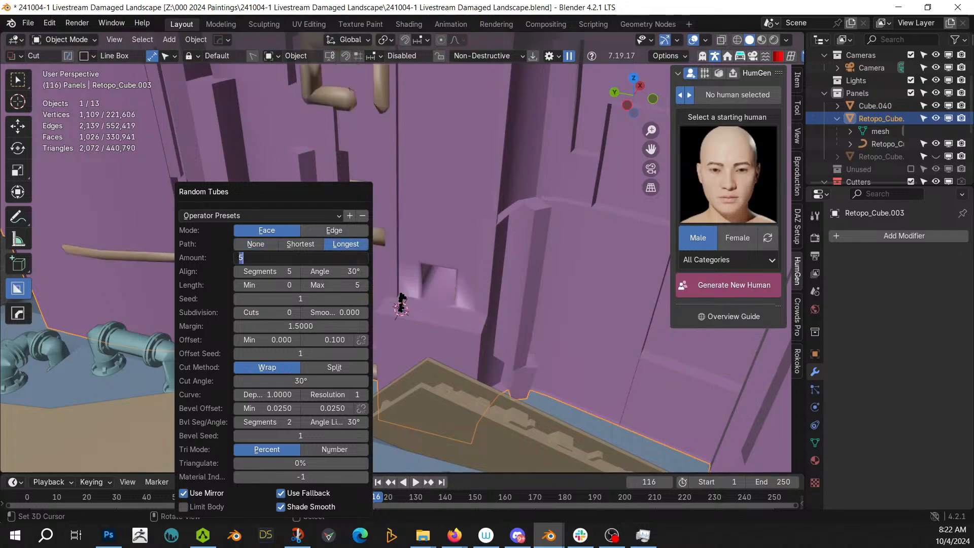
{"action": "type", "text": "25"}
{"action": "key", "text": "Return"}
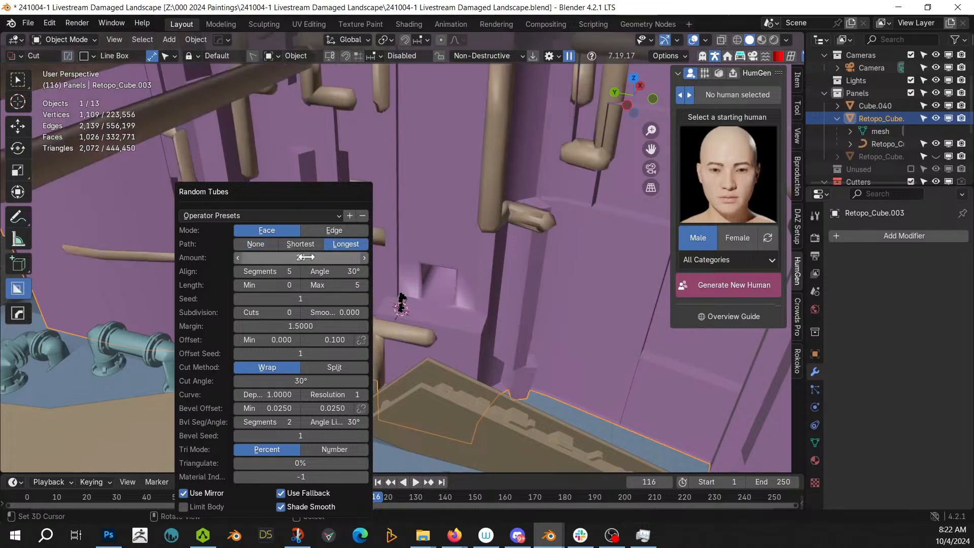
Try random tube amounts of 50 and 100 while viewing the whole wall
{"action": "middle_click_drag", "start_coordinate": [467, 185], "coordinate": [555, 230]}
{"action": "scroll", "coordinate": [486, 263], "scroll_direction": "down", "scroll_amount": 3}
{"action": "key", "text": "F9"}
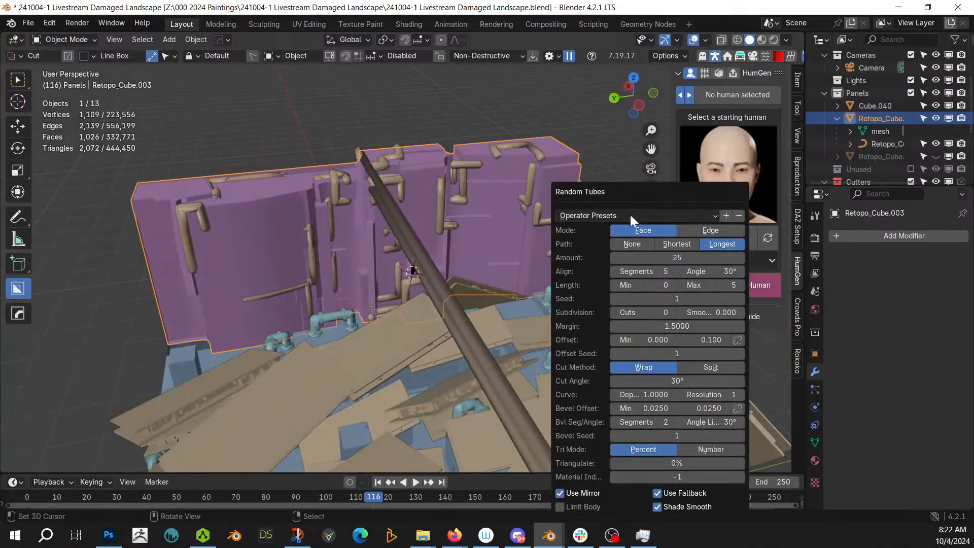
{"action": "left_click", "coordinate": [674, 257]}
{"action": "type", "text": "50"}
{"action": "key", "text": "Return"}
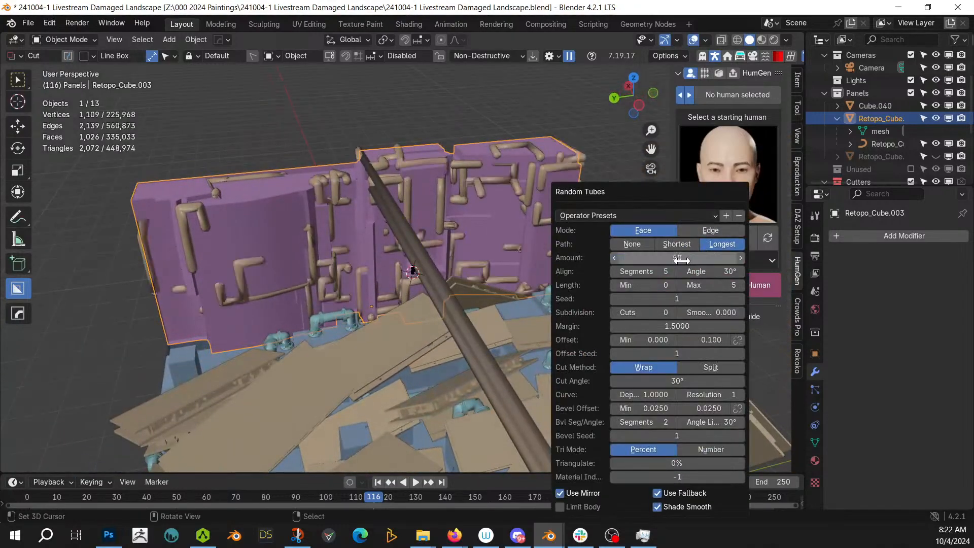
{"action": "left_click", "coordinate": [681, 257]}
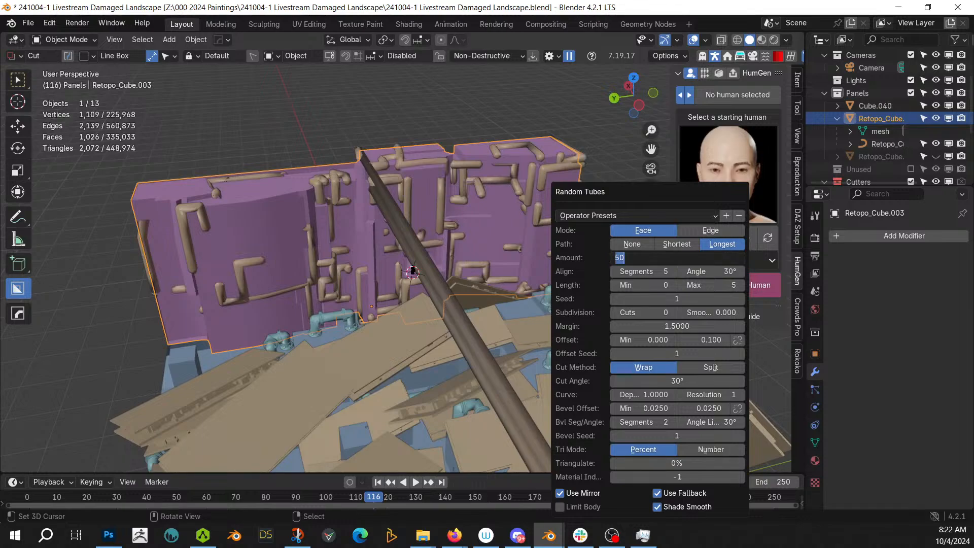
{"action": "type", "text": "100"}
{"action": "key", "text": "Return"}
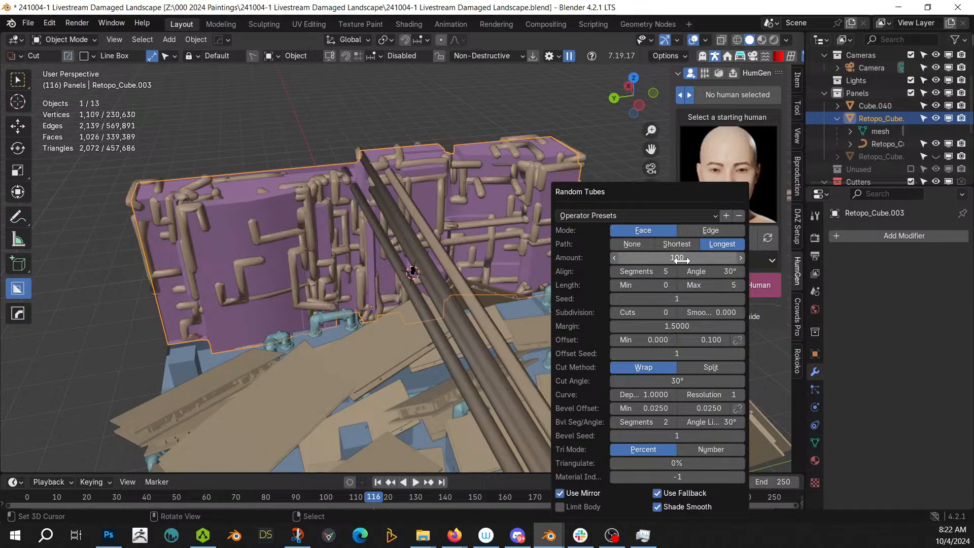
Set the random tube amount to 66 and enable Limit Body
{"action": "left_click", "coordinate": [680, 258]}
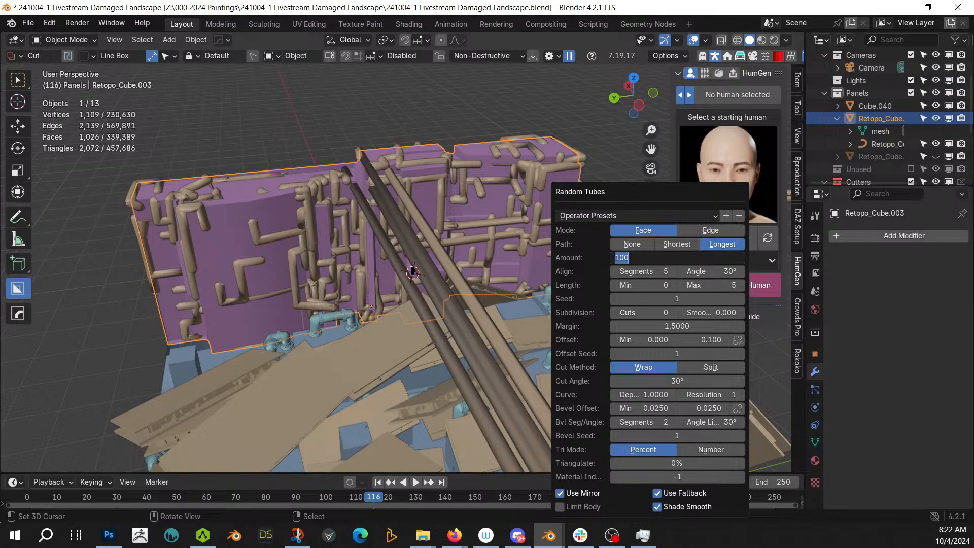
{"action": "key", "text": "Return"}
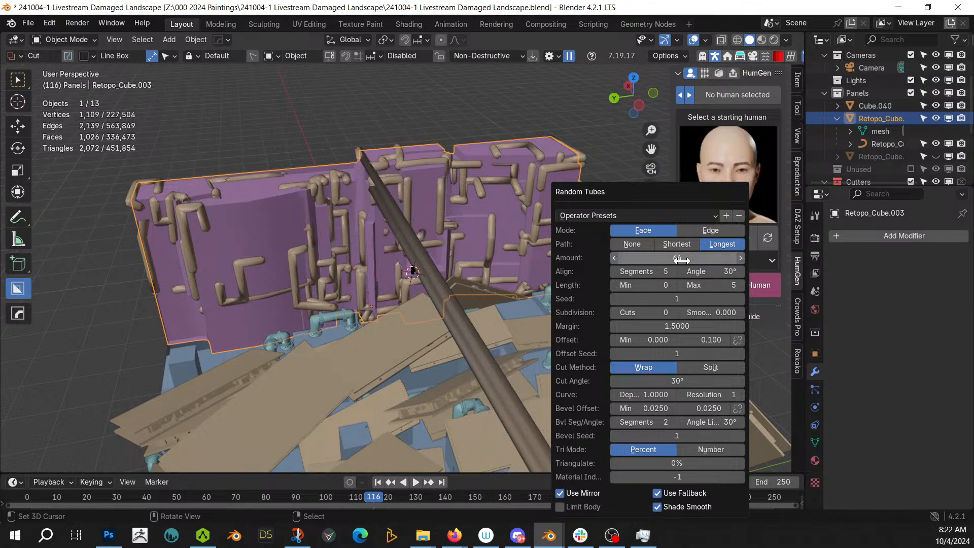
{"action": "left_click", "coordinate": [558, 507]}
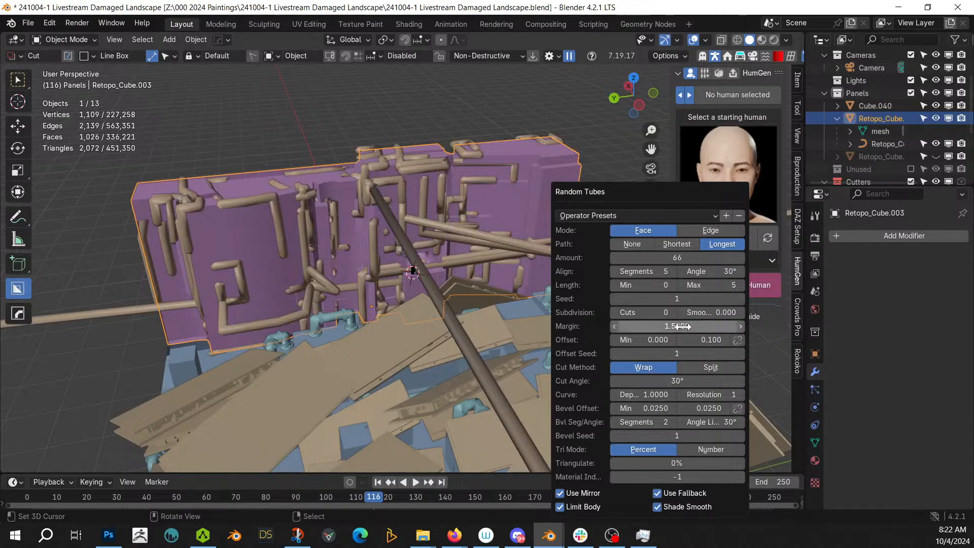
Try a random tube margin of 1, inspect the wall up close, and undo the random tubes
{"action": "left_click", "coordinate": [662, 327]}
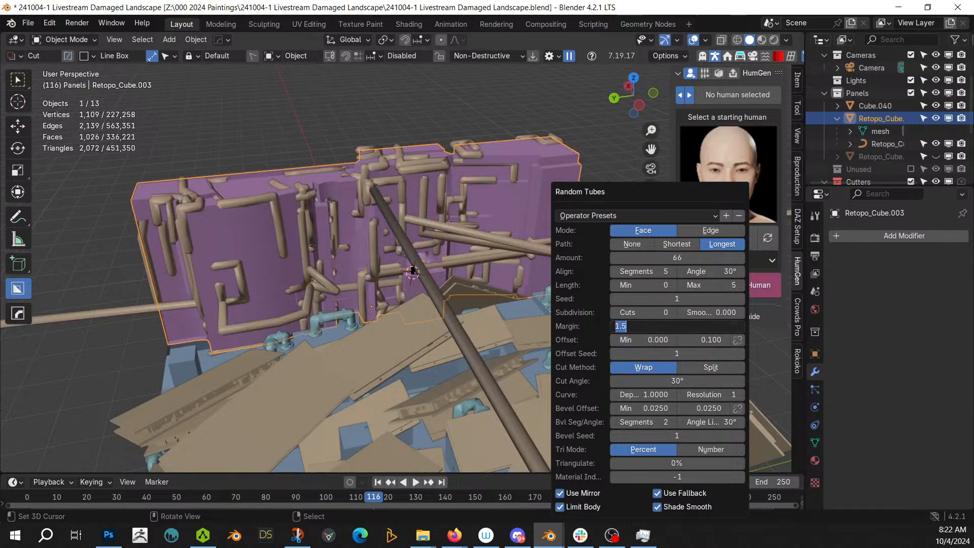
{"action": "type", "text": "1"}
{"action": "key", "text": "Return"}
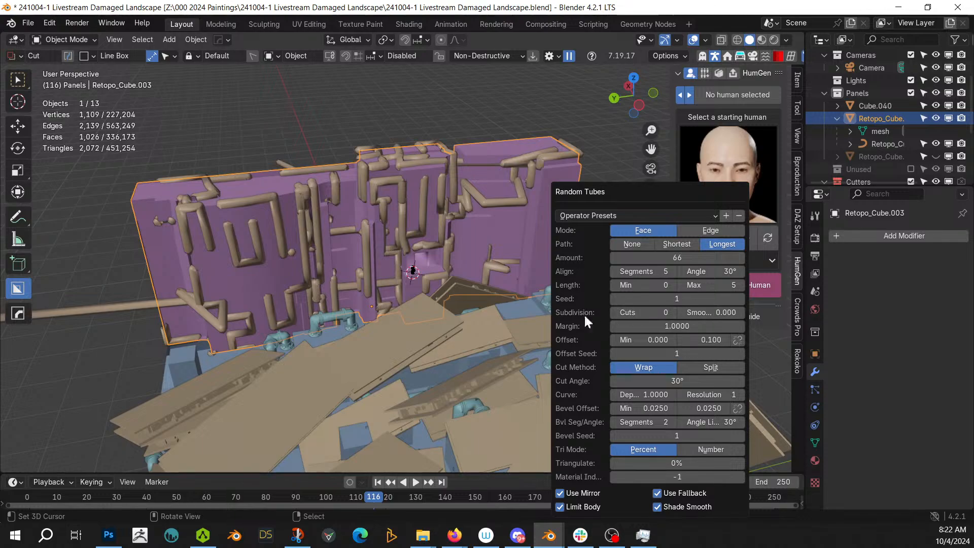
{"action": "middle_click_drag", "start_coordinate": [424, 329], "coordinate": [340, 328]}
{"action": "scroll", "coordinate": [382, 308], "scroll_direction": "up", "scroll_amount": 5}
{"action": "key", "text": "ctrl+z"}
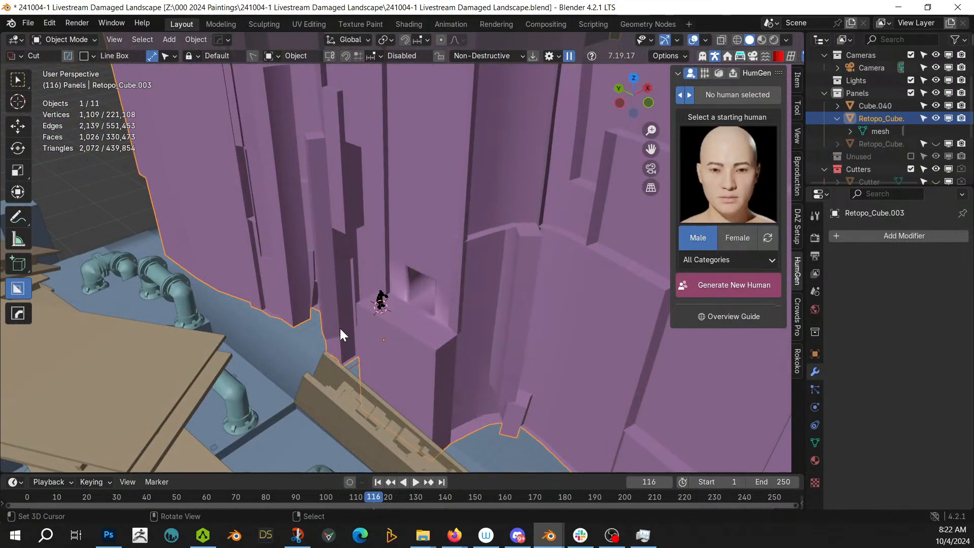
Unhide the random-panel version of the wall and inspect it and the base wall separately in local view
{"action": "scroll", "coordinate": [340, 328], "scroll_direction": "down", "scroll_amount": 3}
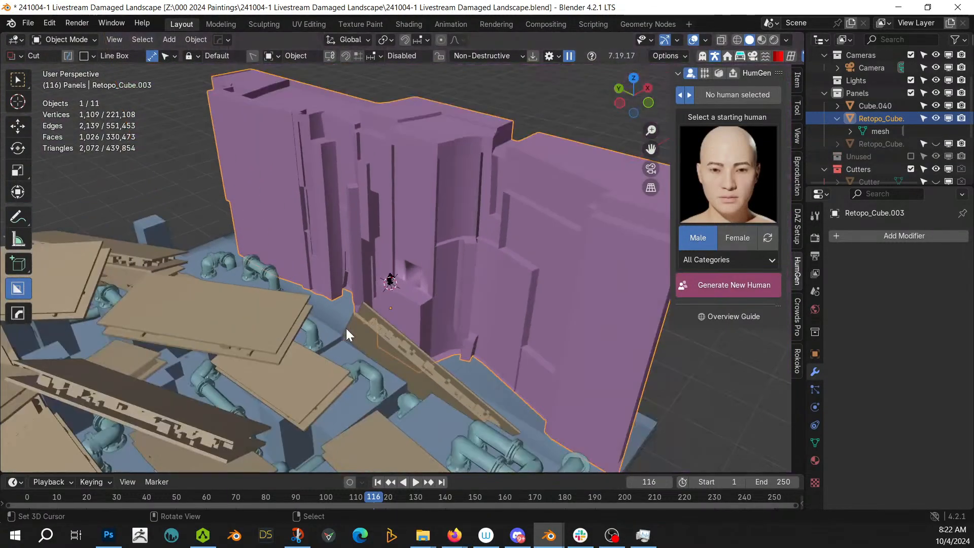
{"action": "middle_click_drag", "start_coordinate": [346, 327], "coordinate": [439, 274]}
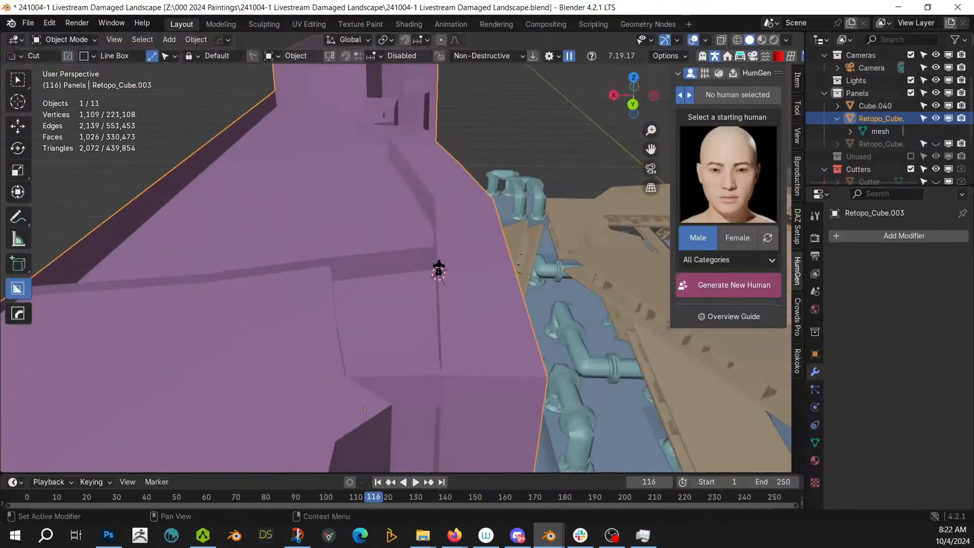
{"action": "left_click", "coordinate": [936, 144]}
{"action": "middle_click_drag", "start_coordinate": [628, 203], "coordinate": [844, 242]}
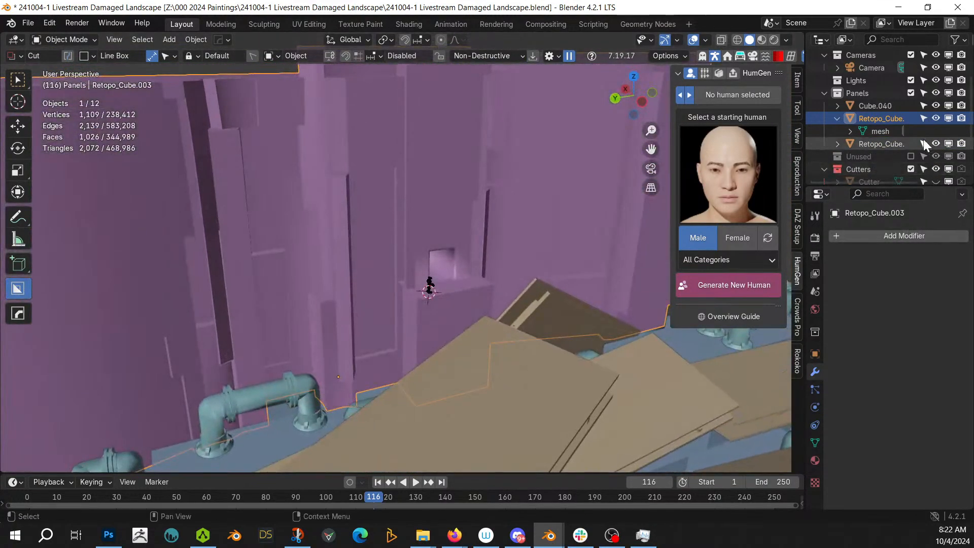
{"action": "key", "text": "KP_Divide"}
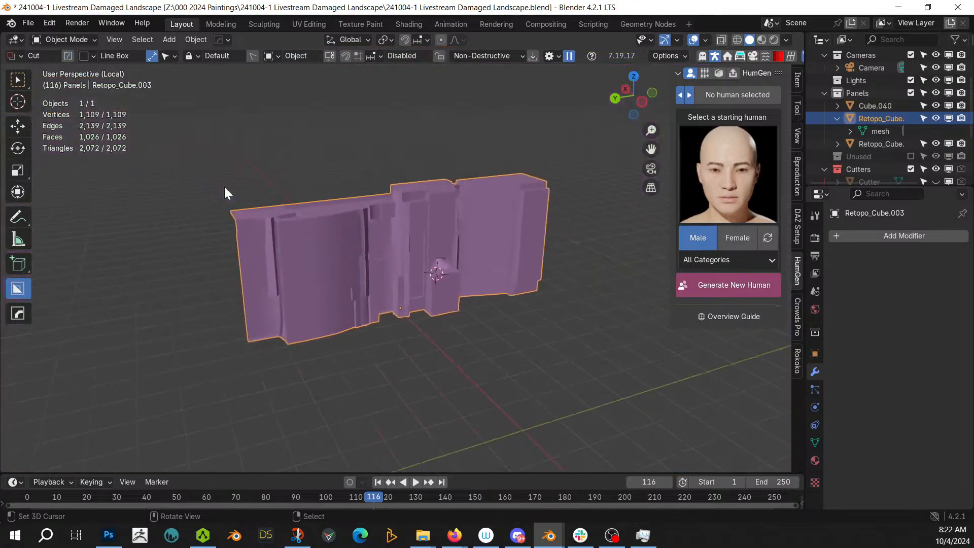
{"action": "key", "text": "KP_Divide"}
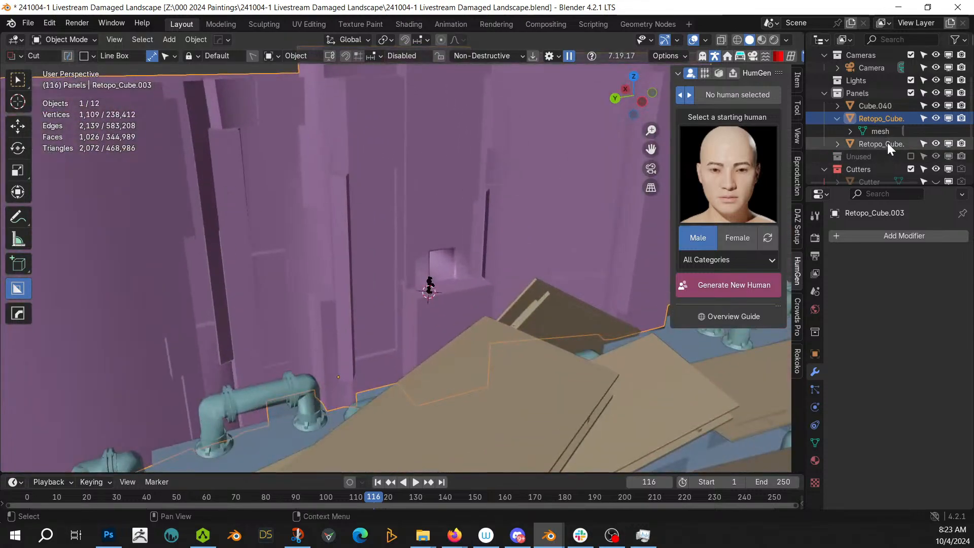
{"action": "left_click", "coordinate": [887, 142]}
{"action": "key", "text": "KP_Divide"}
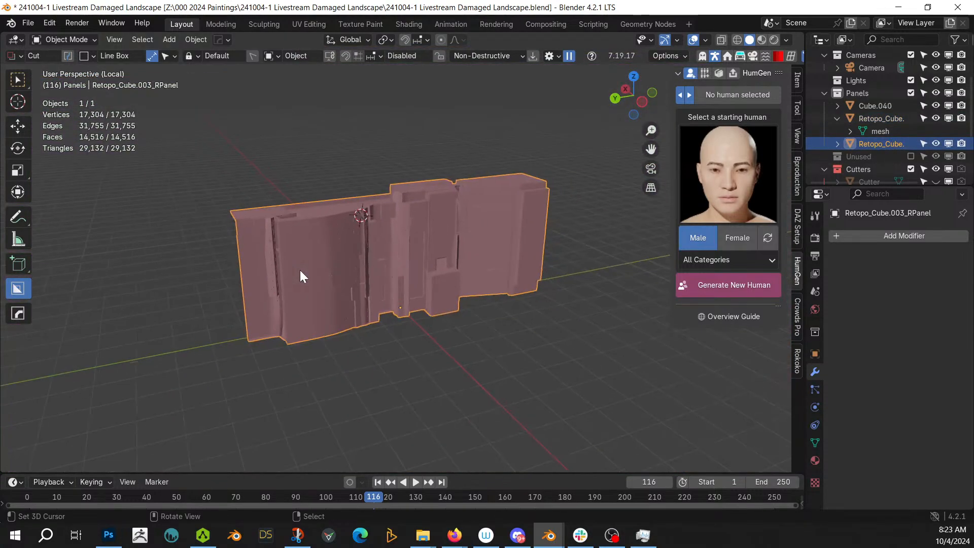
{"action": "key", "text": "KP_Divide"}
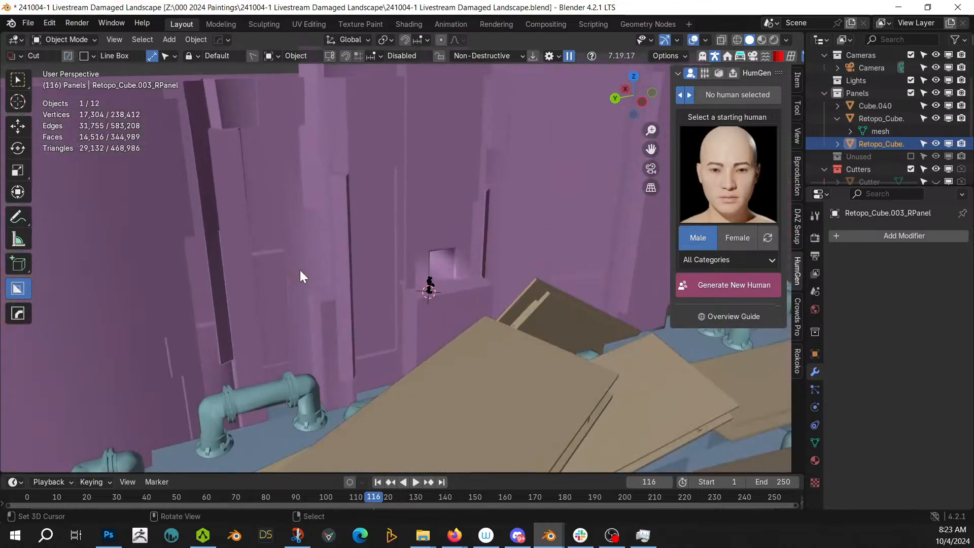
{"action": "middle_click_drag", "start_coordinate": [299, 270], "coordinate": [434, 265]}
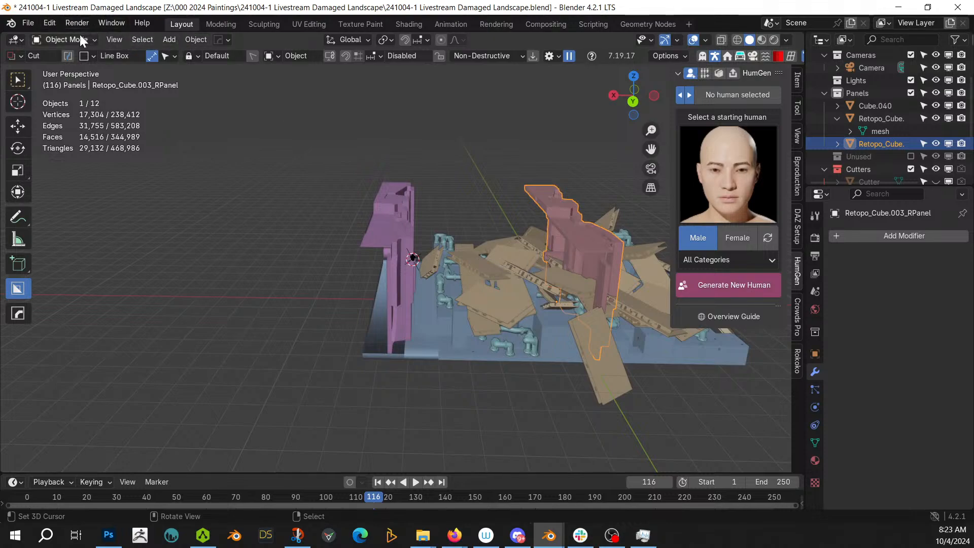
Go back in the undo history to before Clear Parent and clear the random-panel object's parent, keeping its transformation
{"action": "left_click", "coordinate": [51, 23]}
{"action": "mouse_move", "coordinate": [86, 63]}
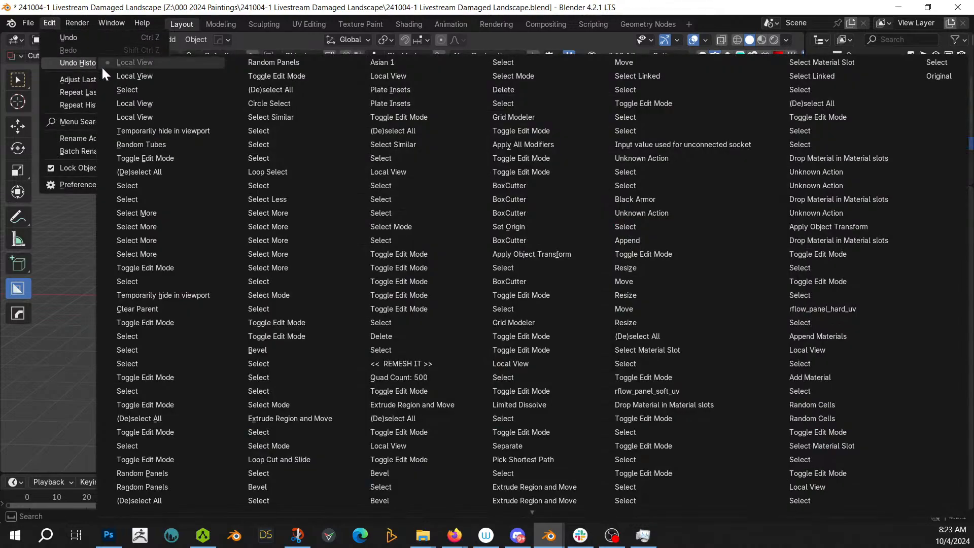
{"action": "left_click", "coordinate": [179, 318]}
{"action": "scroll", "coordinate": [349, 287], "scroll_direction": "up", "scroll_amount": 5}
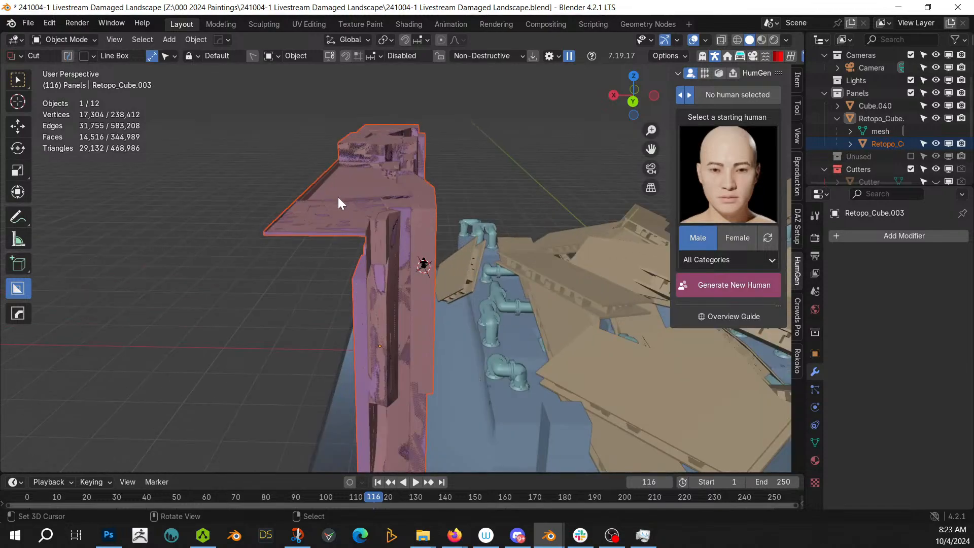
{"action": "key", "text": "alt+p"}
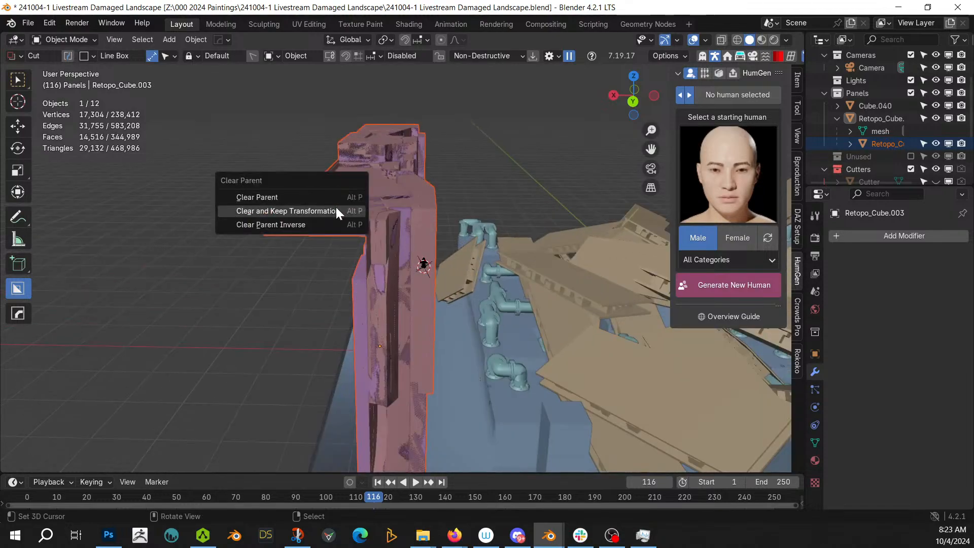
{"action": "left_click", "coordinate": [337, 211]}
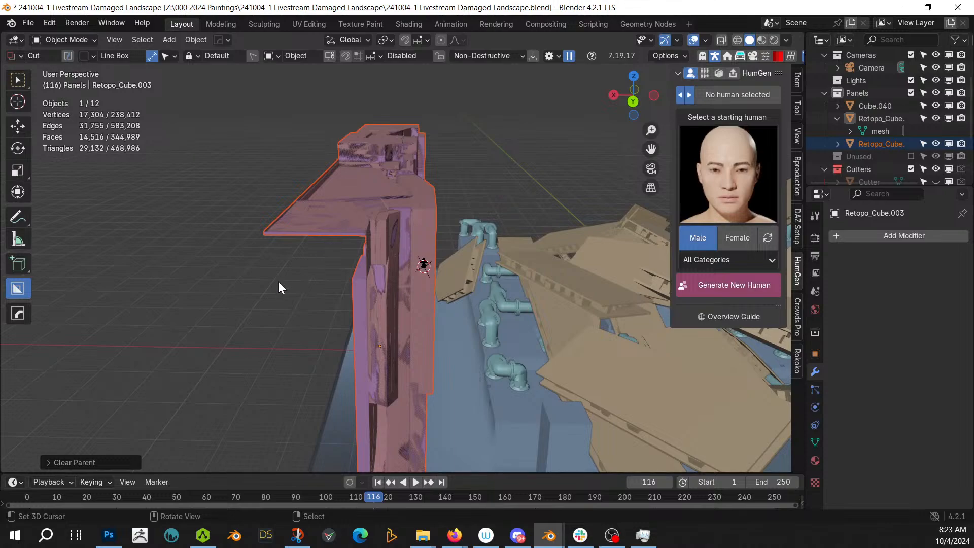
Delete the base wall underneath the random-panel version and save the file
{"action": "key", "text": "alt+a"}
{"action": "left_click", "coordinate": [357, 280]}
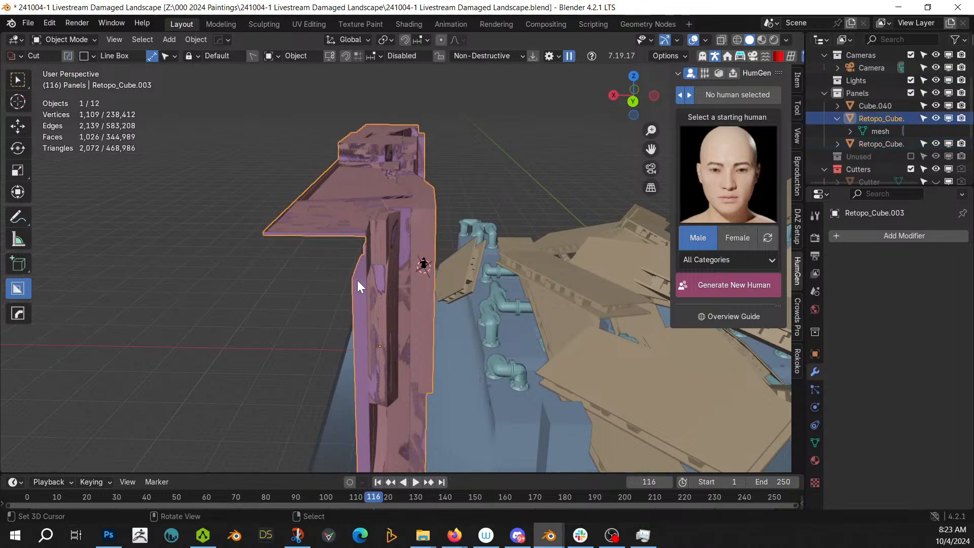
{"action": "key", "text": "x"}
{"action": "left_click", "coordinate": [357, 280]}
{"action": "middle_click_drag", "start_coordinate": [357, 280], "coordinate": [215, 349]}
{"action": "scroll", "coordinate": [242, 293], "scroll_direction": "up", "scroll_amount": 3}
{"action": "key", "text": "ctrl+s"}
Select one whole linked debris slab in the Cube.040 mesh and set the transform pivot point to the 3D cursor
{"action": "left_click", "coordinate": [167, 258]}
{"action": "key", "text": "Tab"}
{"action": "key", "text": "l"}
{"action": "middle_click_drag", "start_coordinate": [351, 345], "coordinate": [308, 305]}
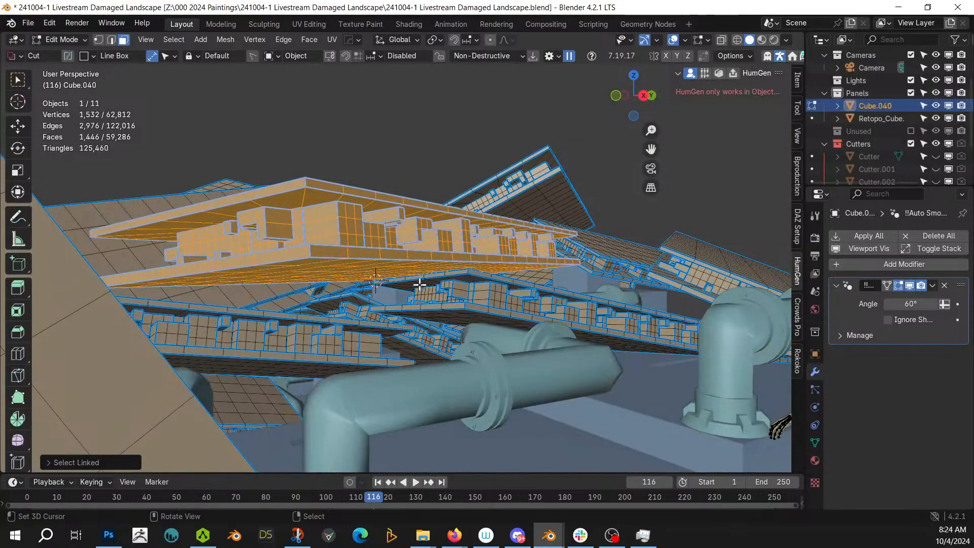
{"action": "left_click", "coordinate": [434, 41]}
{"action": "left_click", "coordinate": [442, 86]}
{"action": "middle_click_drag", "start_coordinate": [528, 190], "coordinate": [549, 210]}
Rotate the selected debris slab with the Transform tool so that it tilts steeply above the pile
{"action": "left_click", "coordinate": [18, 196]}
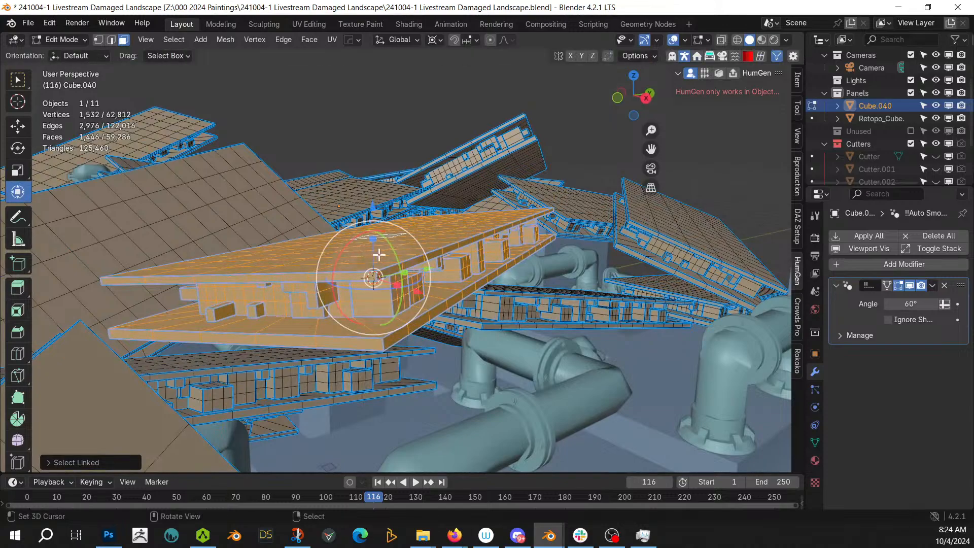
{"action": "middle_click_drag", "start_coordinate": [400, 262], "coordinate": [390, 247]}
{"action": "left_click_drag", "start_coordinate": [396, 245], "coordinate": [397, 223]}
{"action": "middle_click_drag", "start_coordinate": [397, 223], "coordinate": [472, 227]}
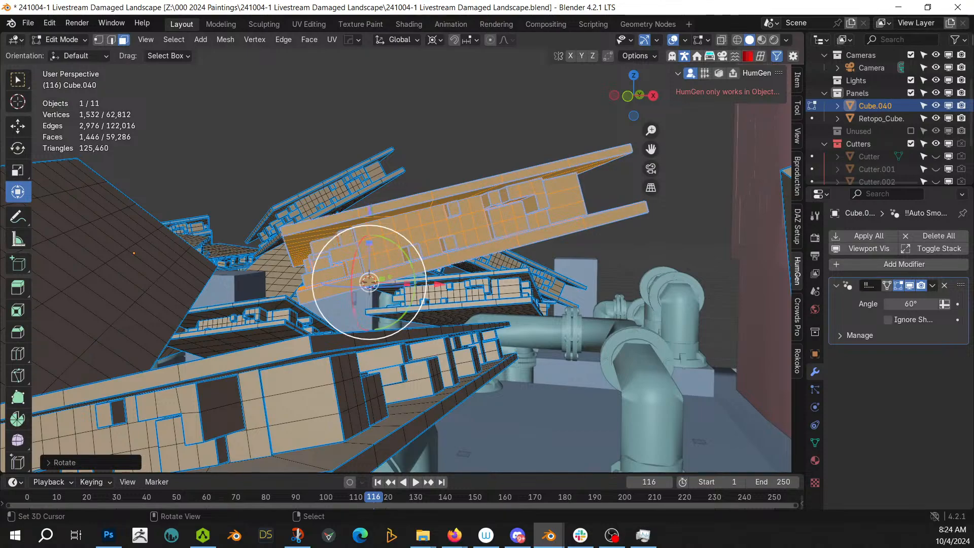
{"action": "left_click_drag", "start_coordinate": [369, 282], "coordinate": [336, 260]}
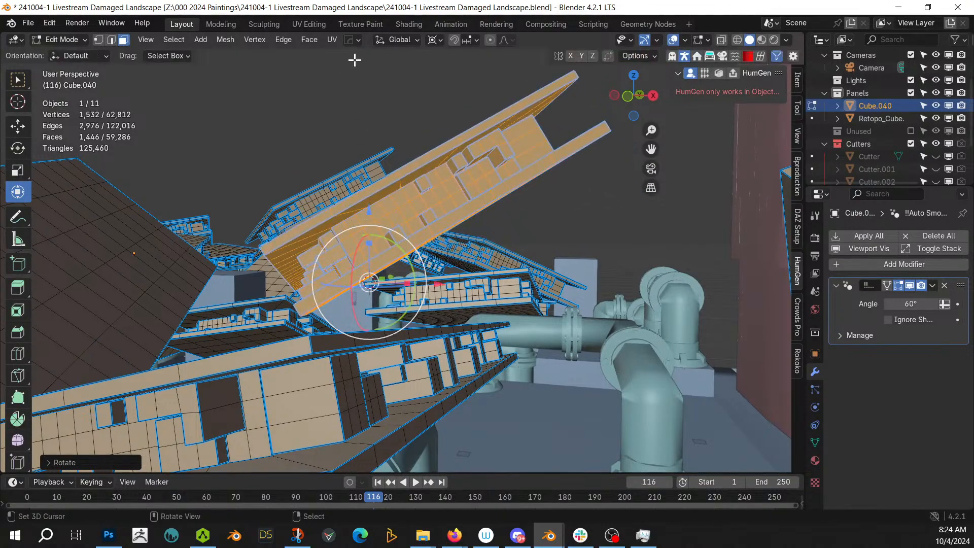
Set the transform orientation to Local and move the tilted slab down towards the debris pile
{"action": "left_click", "coordinate": [398, 40]}
{"action": "left_click", "coordinate": [383, 92]}
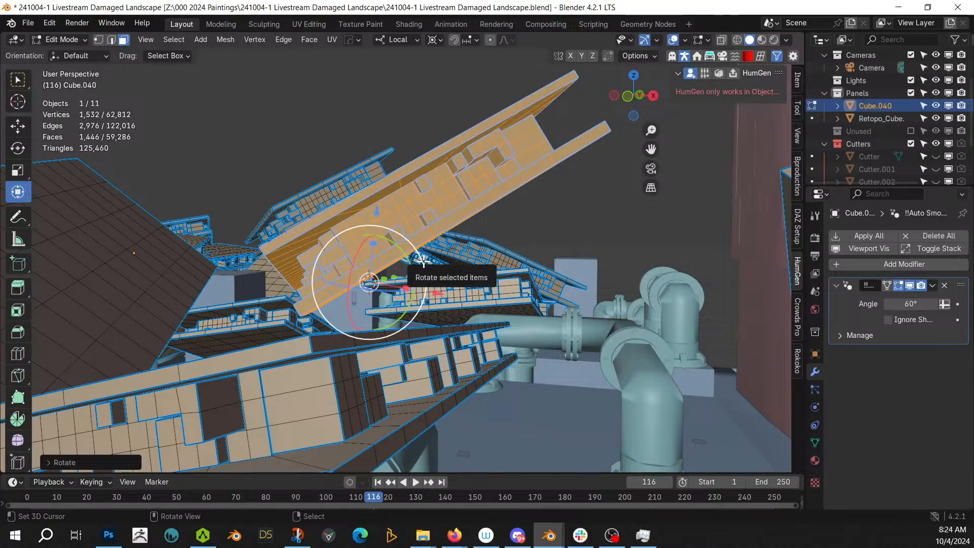
{"action": "key", "text": "g"}
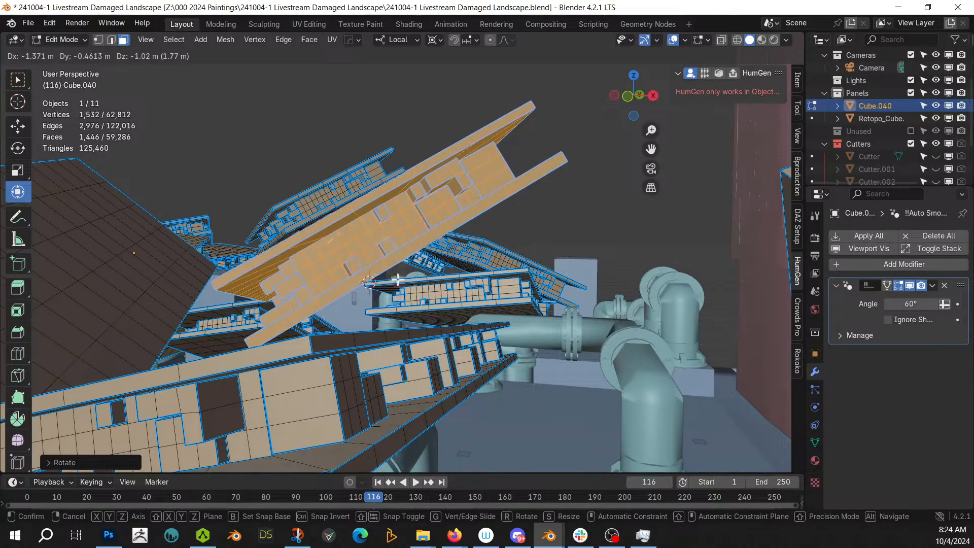
{"action": "left_click", "coordinate": [399, 284]}
{"action": "middle_click_drag", "start_coordinate": [399, 284], "coordinate": [374, 295]}
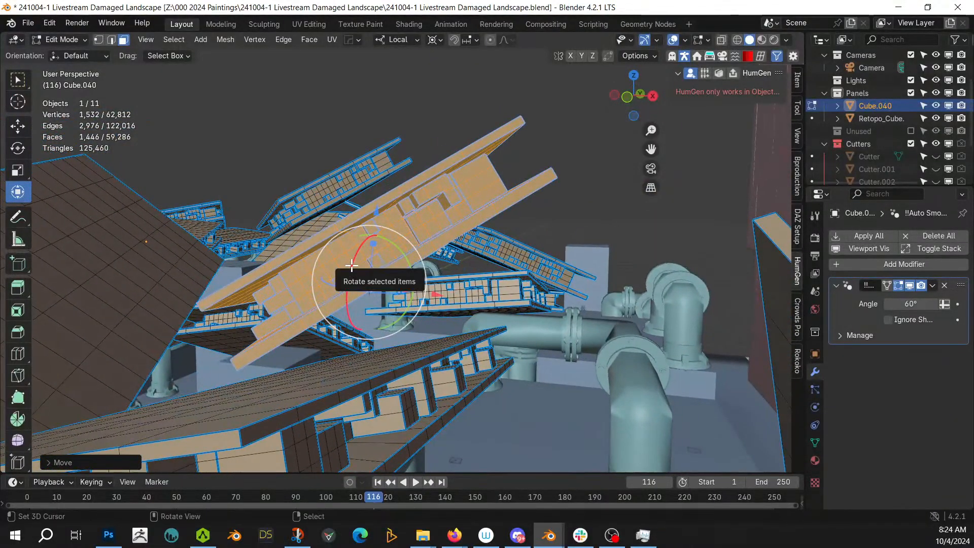
Rotate the slab slightly about its local X axis and turn it within the view from above
{"action": "left_click_drag", "start_coordinate": [351, 265], "coordinate": [350, 268]}
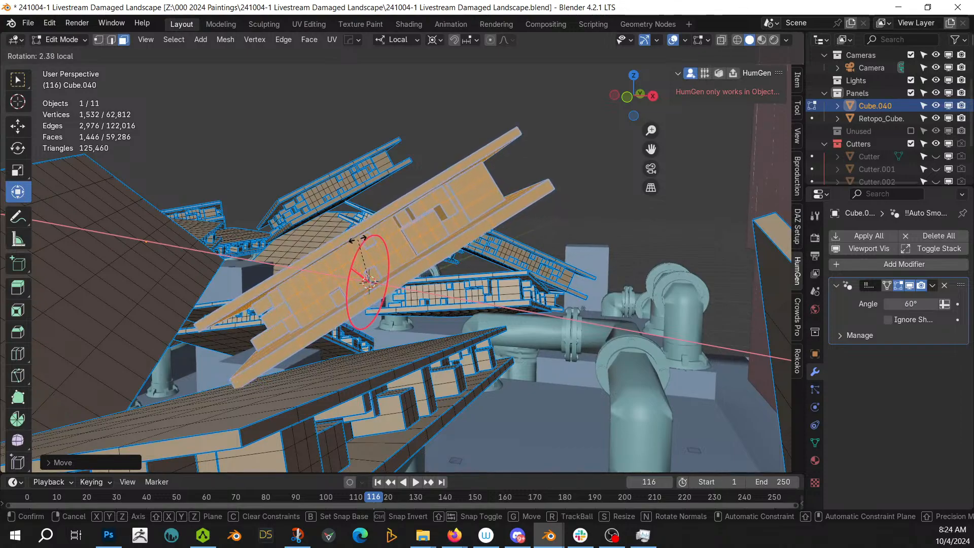
{"action": "left_click_drag", "start_coordinate": [359, 233], "coordinate": [361, 235]}
{"action": "middle_click_drag", "start_coordinate": [361, 234], "coordinate": [369, 331]}
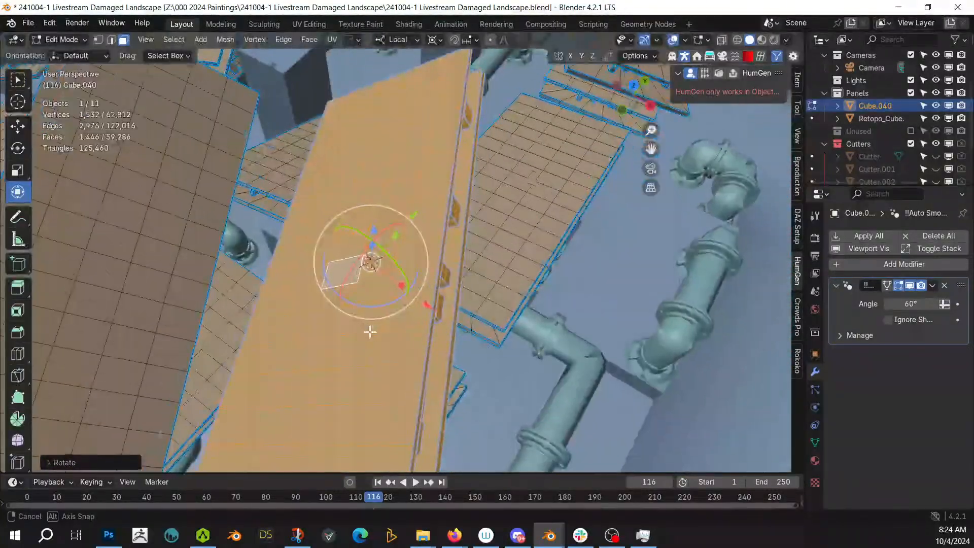
{"action": "middle_click_drag", "start_coordinate": [426, 262], "coordinate": [548, 222]}
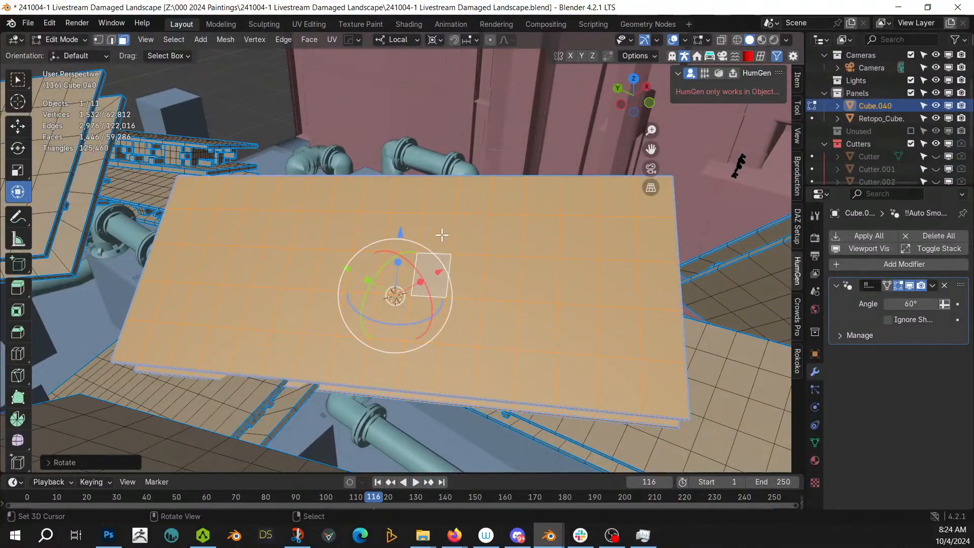
{"action": "left_click_drag", "start_coordinate": [423, 247], "coordinate": [421, 248]}
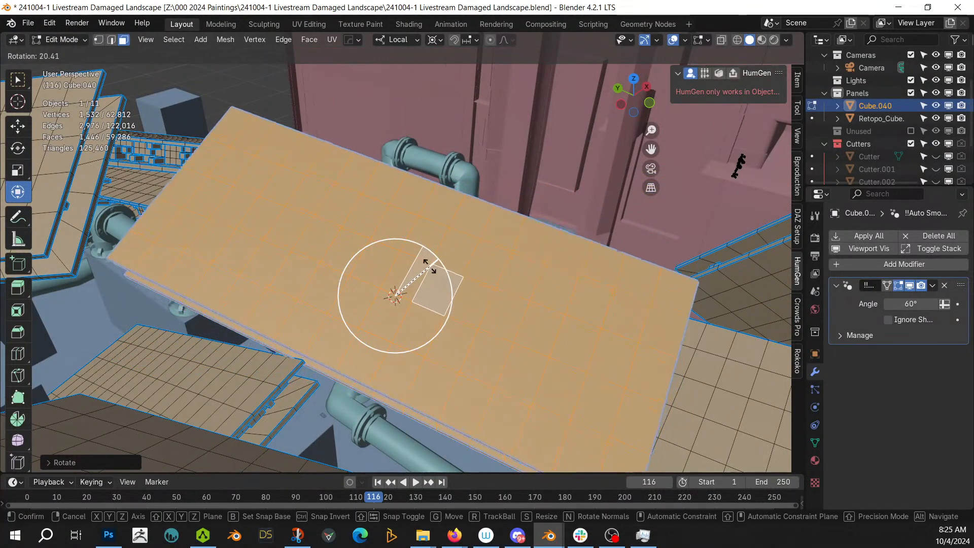
{"action": "left_click_drag", "start_coordinate": [430, 266], "coordinate": [443, 227]}
Shift the slab along its local Z axis and adjust its tilt about the local X axis
{"action": "key", "text": "g"}
{"action": "key", "text": "z"}
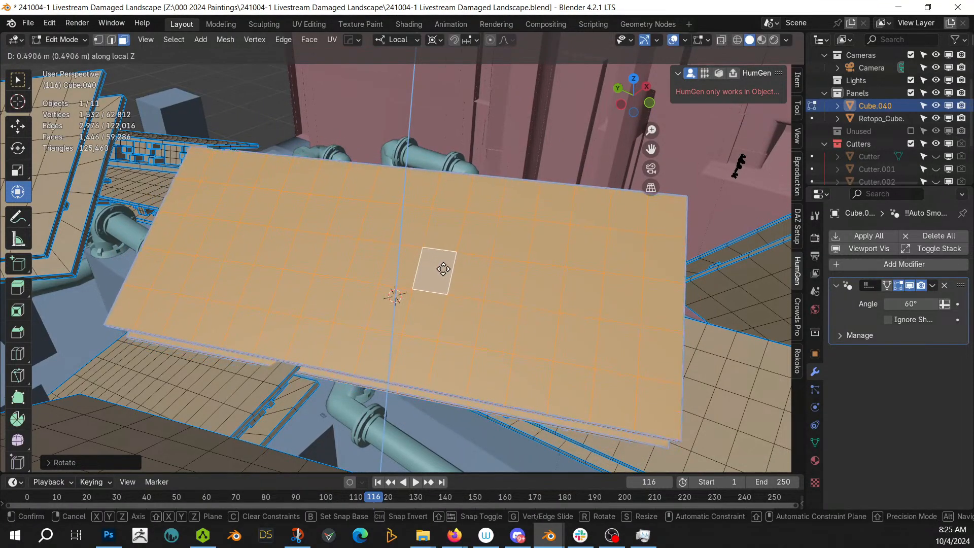
{"action": "left_click", "coordinate": [441, 254]}
{"action": "middle_click_drag", "start_coordinate": [442, 254], "coordinate": [303, 205]}
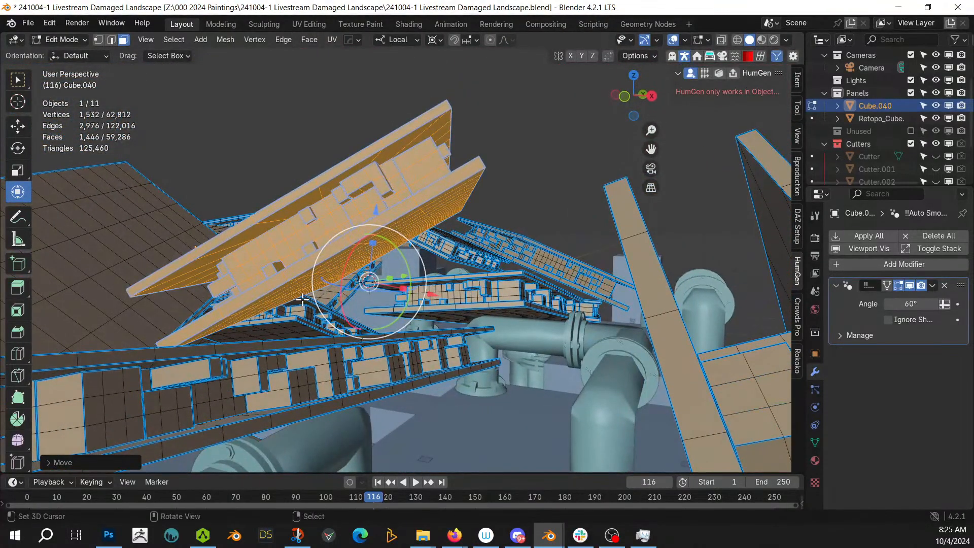
{"action": "left_click_drag", "start_coordinate": [345, 270], "coordinate": [331, 273]}
{"action": "middle_click_drag", "start_coordinate": [331, 273], "coordinate": [667, 272]}
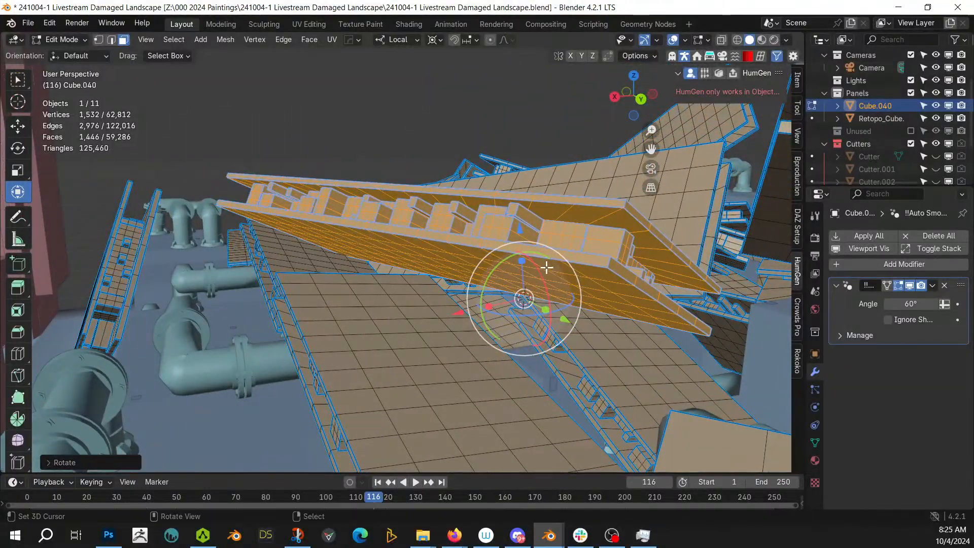
Set the transform orientation to View and trackball-rotate the slab so it lies closer to the debris below
{"action": "middle_click_drag", "start_coordinate": [546, 267], "coordinate": [514, 173]}
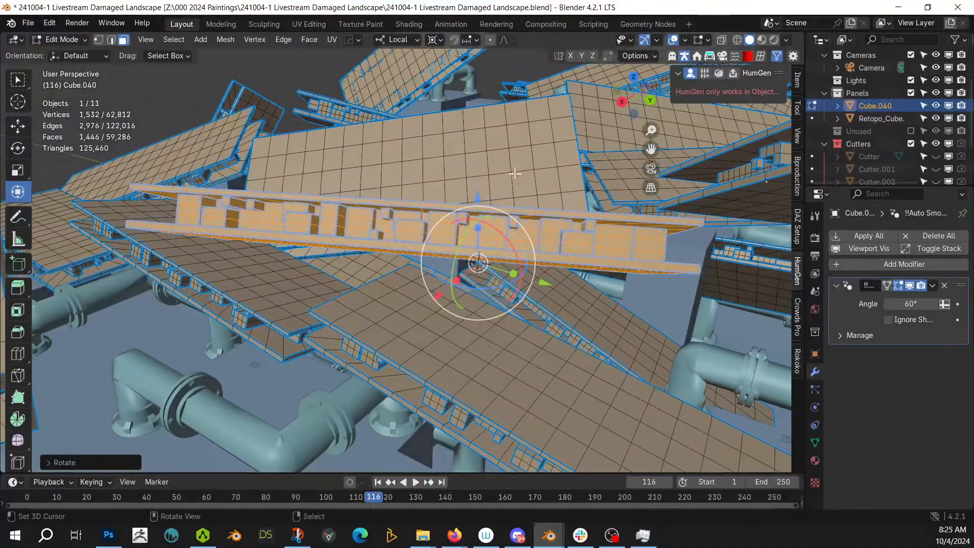
{"action": "left_click", "coordinate": [406, 43]}
{"action": "left_click", "coordinate": [378, 131]}
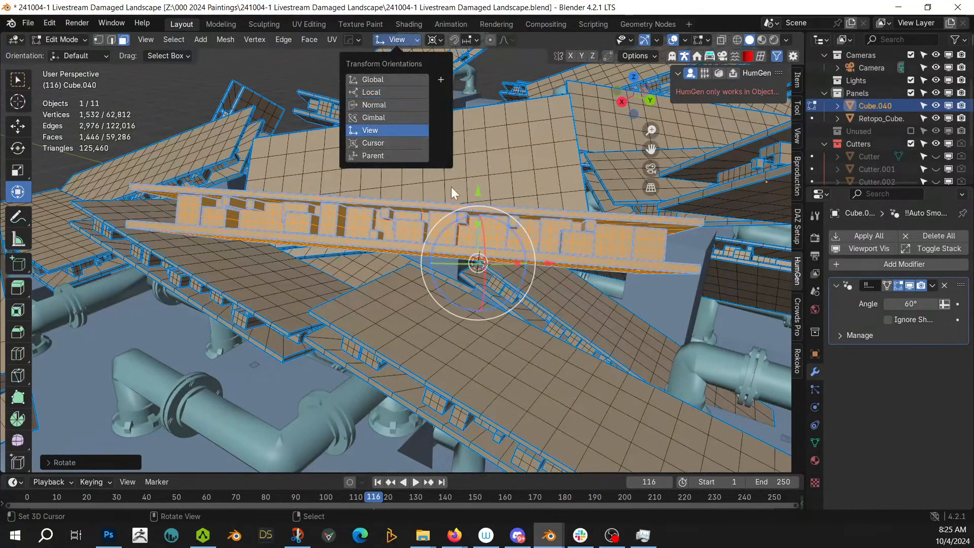
{"action": "key", "text": "r"}
{"action": "key", "text": "r"}
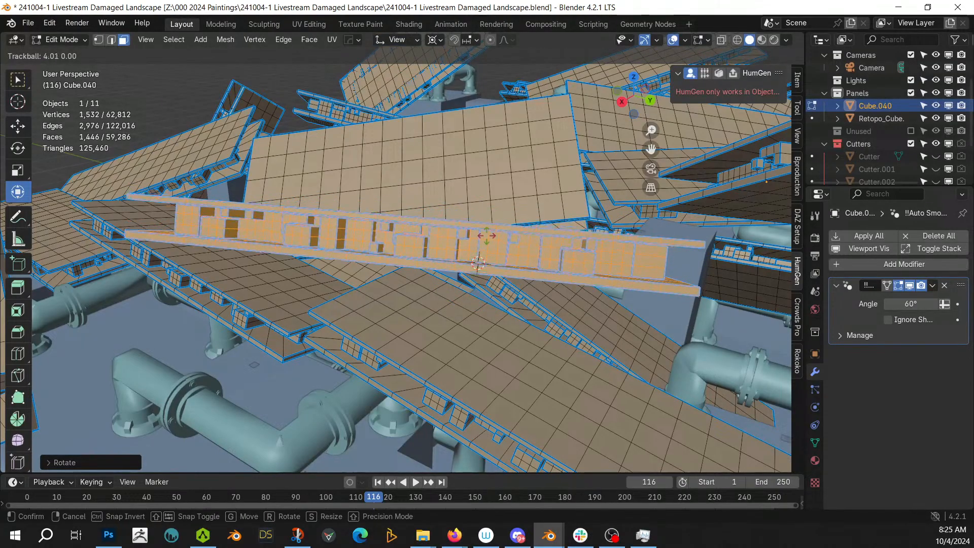
{"action": "left_click", "coordinate": [486, 237]}
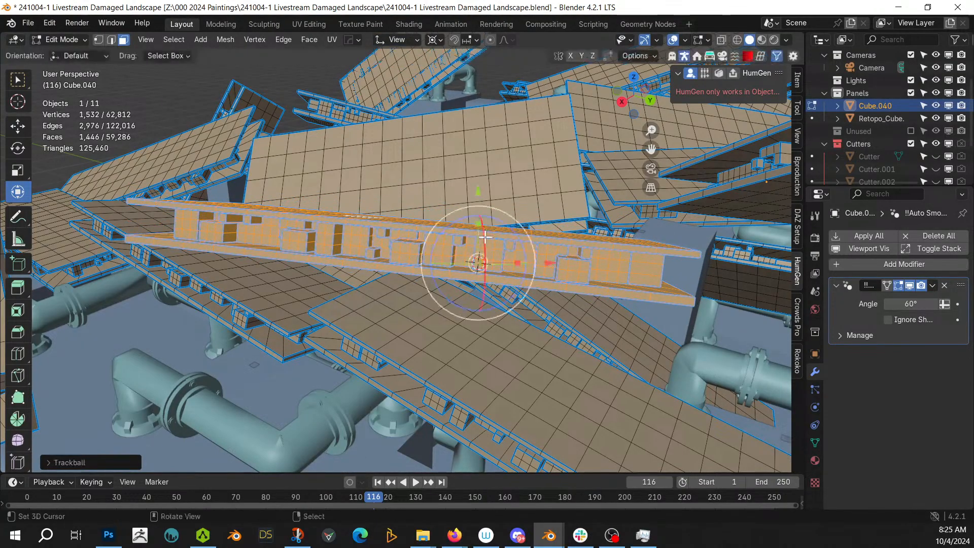
{"action": "mouse_move", "coordinate": [486, 236]}
{"action": "middle_mouse_down"}
{"action": "mouse_move", "coordinate": [448, 229]}
{"action": "mouse_move", "coordinate": [492, 239]}
{"action": "middle_mouse_up"}
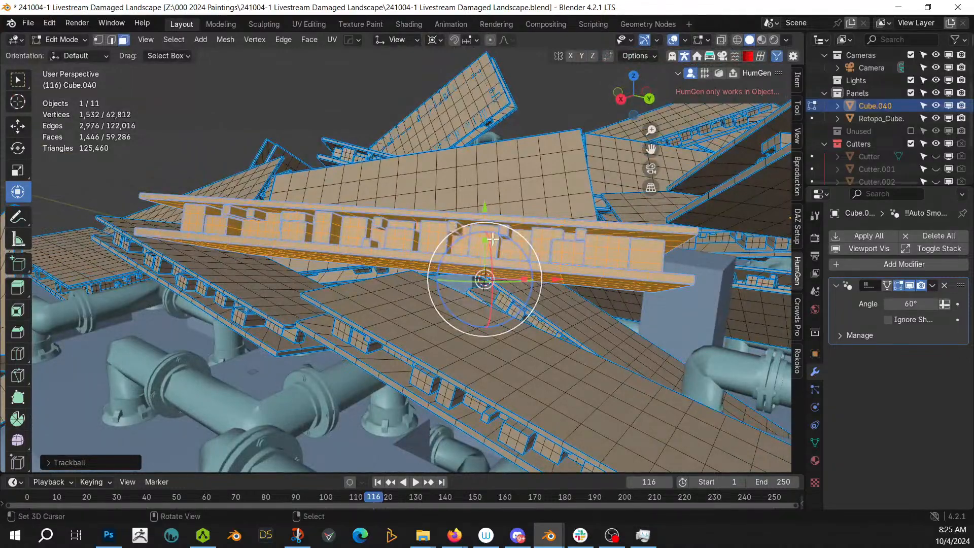
Try rotating the tilted slab about the view's X axis, and undo that rotation
{"action": "key", "text": "r"}
{"action": "key", "text": "x"}
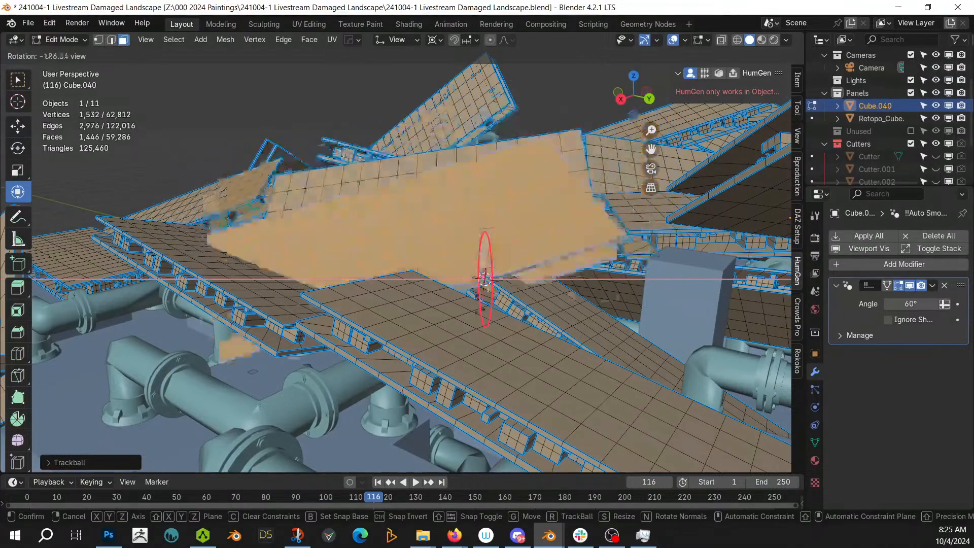
{"action": "left_click", "coordinate": [287, 112]}
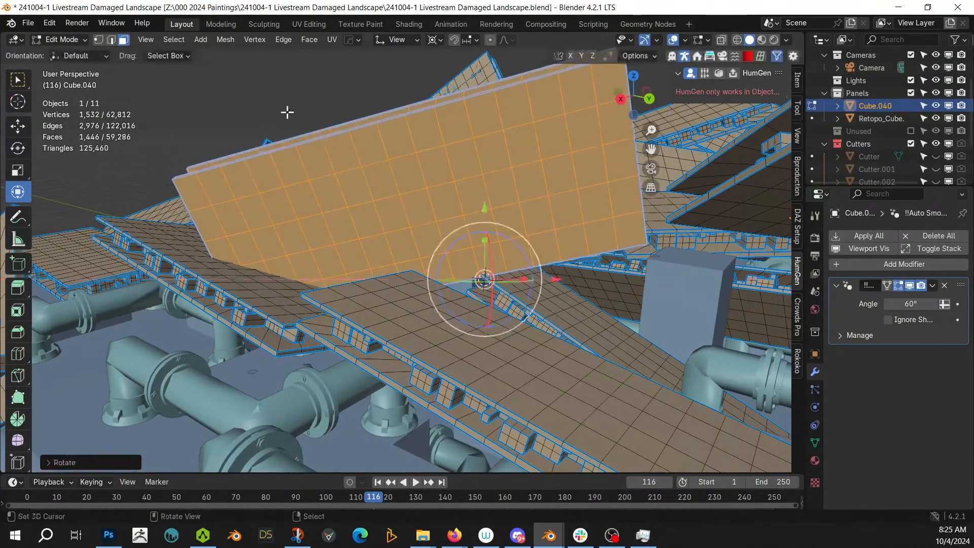
{"action": "key", "text": "ctrl+z"}
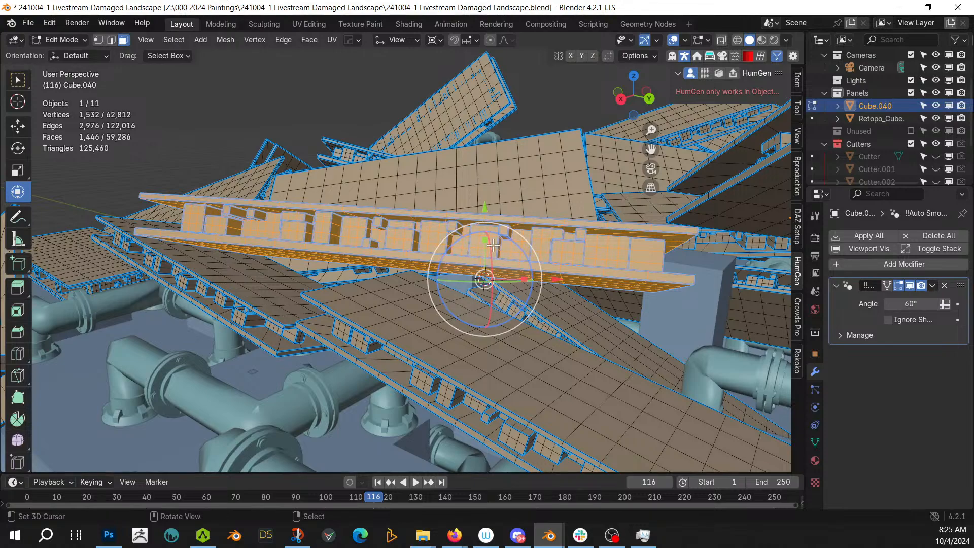
Rotate the slab slightly about the view's X axis and save the file
{"action": "middle_click_drag", "start_coordinate": [487, 240], "coordinate": [488, 243]}
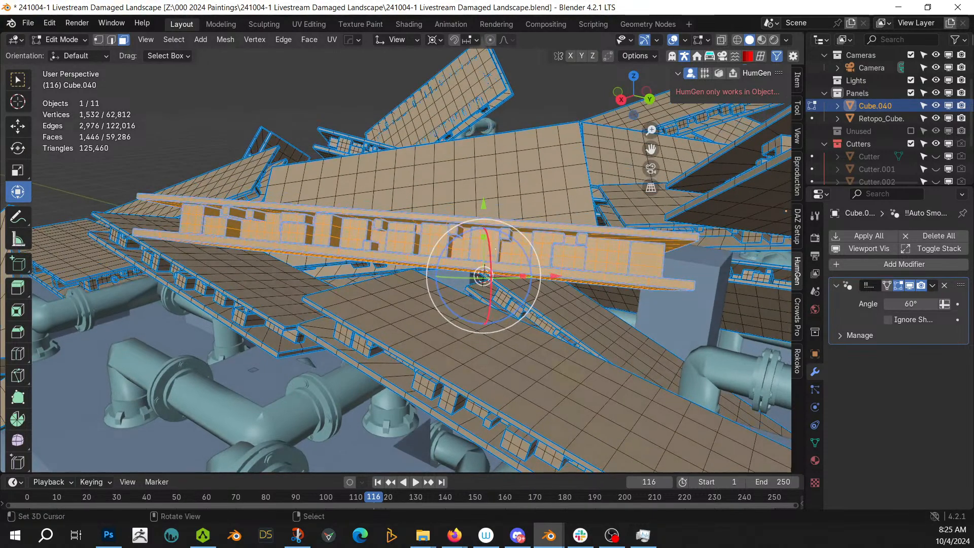
{"action": "left_click_drag", "start_coordinate": [490, 249], "coordinate": [488, 250]}
{"action": "middle_click_drag", "start_coordinate": [487, 249], "coordinate": [478, 237]}
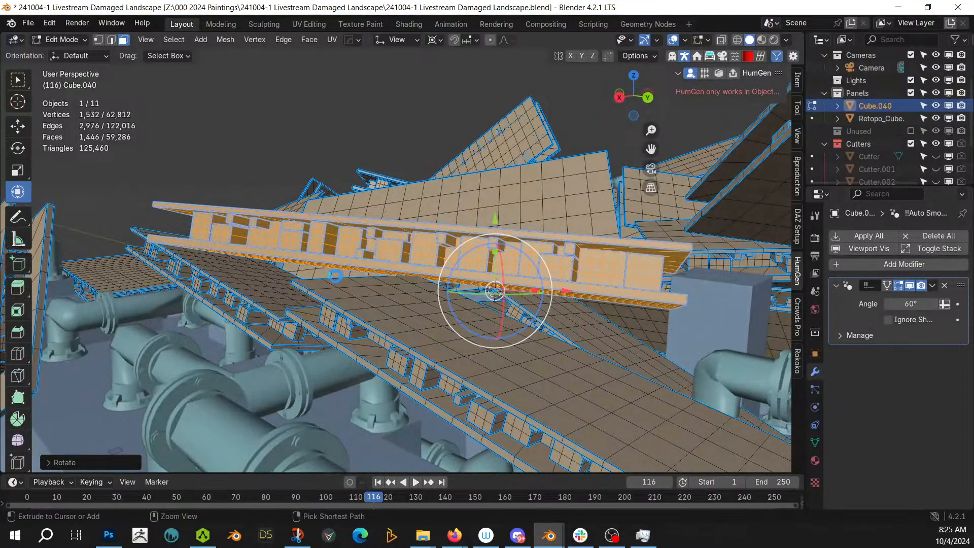
{"action": "key", "text": "ctrl+s"}
Turn the slab slightly within the view plane from above and return to Object Mode
{"action": "middle_click_drag", "start_coordinate": [334, 275], "coordinate": [485, 269]}
{"action": "key", "text": "Tab"}
{"action": "scroll", "coordinate": [509, 311], "scroll_direction": "down", "scroll_amount": 3}
{"action": "scroll", "coordinate": [537, 269], "scroll_direction": "up", "scroll_amount": 3}
{"action": "key", "text": "Tab"}
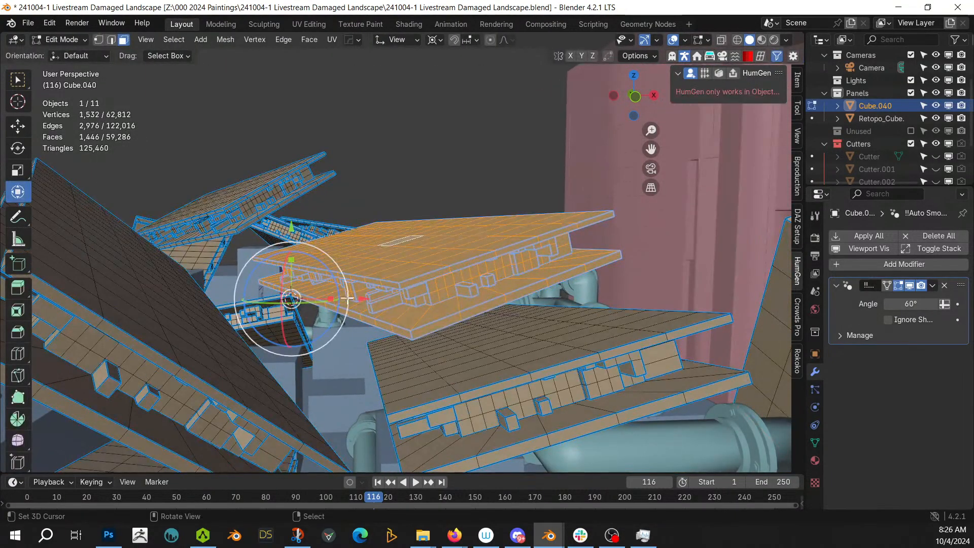
{"action": "middle_click_drag", "start_coordinate": [316, 264], "coordinate": [383, 309]}
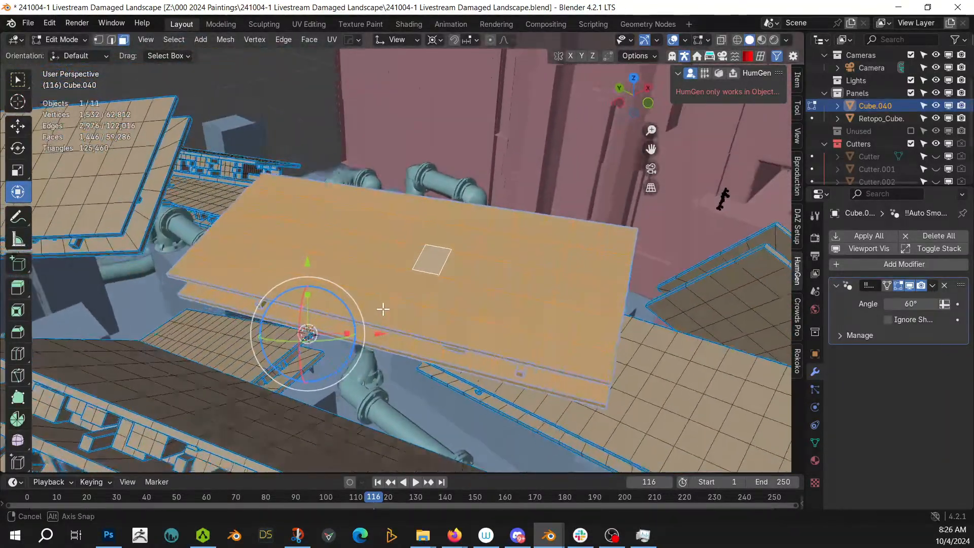
{"action": "left_click_drag", "start_coordinate": [343, 290], "coordinate": [345, 293]}
{"action": "middle_click_drag", "start_coordinate": [345, 292], "coordinate": [452, 237]}
{"action": "scroll", "coordinate": [196, 264], "scroll_direction": "down", "scroll_amount": 3}
{"action": "key", "text": "Tab"}
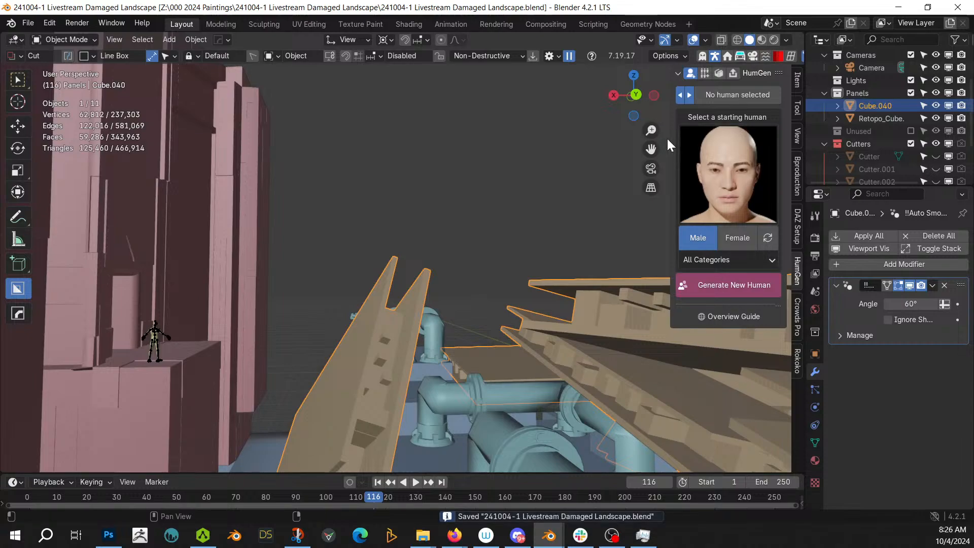
Bring up the Physical Cables: Next-Gen settings and choose the Sci-Fi Wide Wire curve preset
{"action": "left_click", "coordinate": [739, 56]}
{"action": "scroll", "coordinate": [790, 416], "scroll_direction": "down", "scroll_amount": 3}
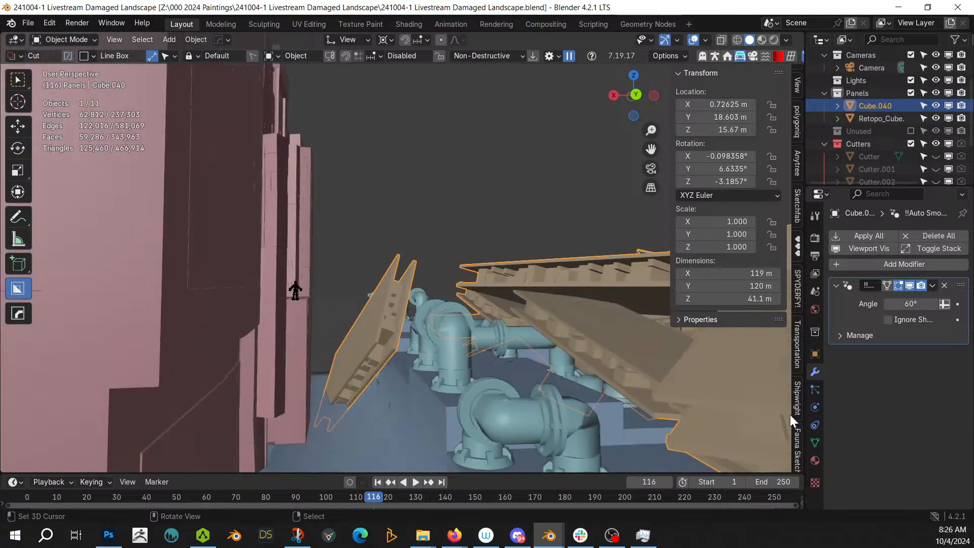
{"action": "scroll", "coordinate": [793, 411], "scroll_direction": "down", "scroll_amount": 5}
{"action": "left_click", "coordinate": [797, 407]}
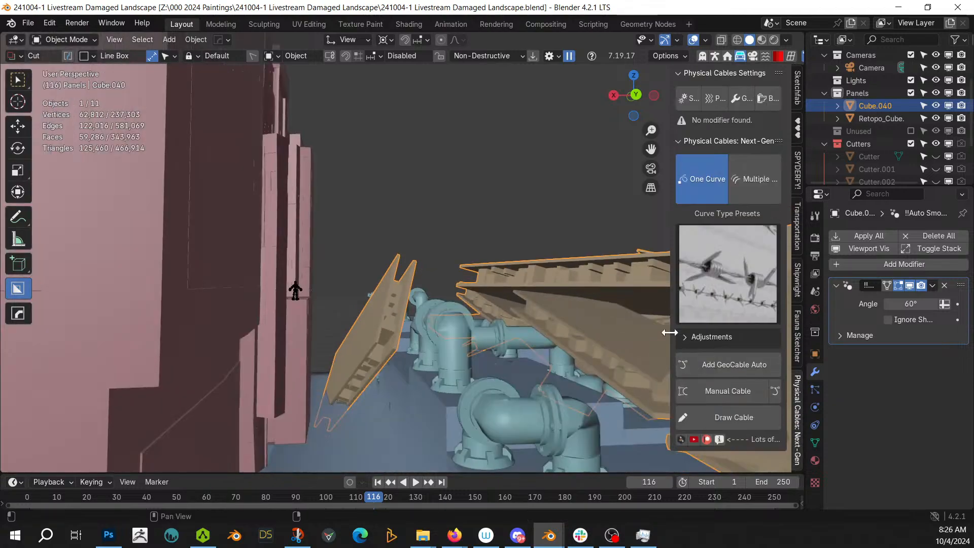
{"action": "left_click", "coordinate": [696, 229]}
{"action": "scroll", "coordinate": [695, 226], "scroll_direction": "up", "scroll_amount": 3}
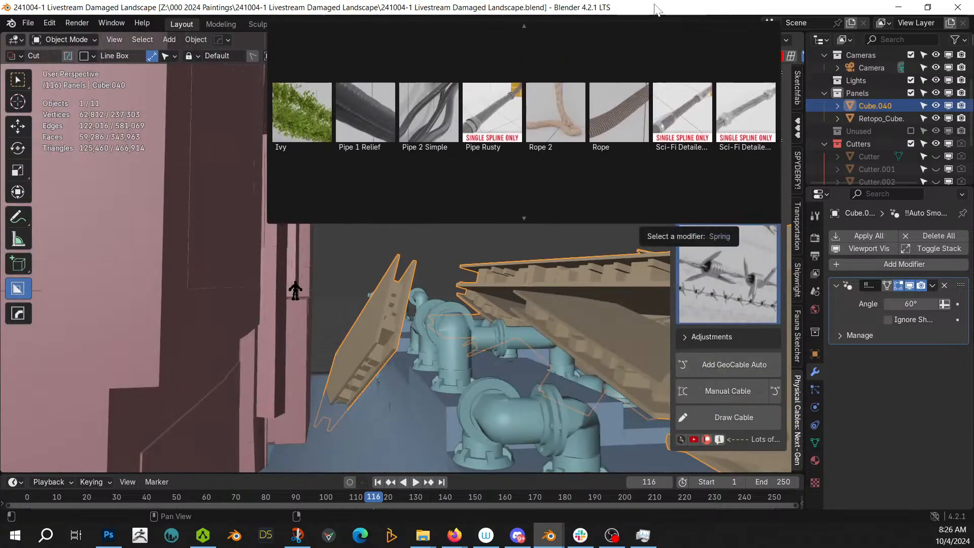
{"action": "scroll", "coordinate": [700, 304], "scroll_direction": "up", "scroll_amount": 2}
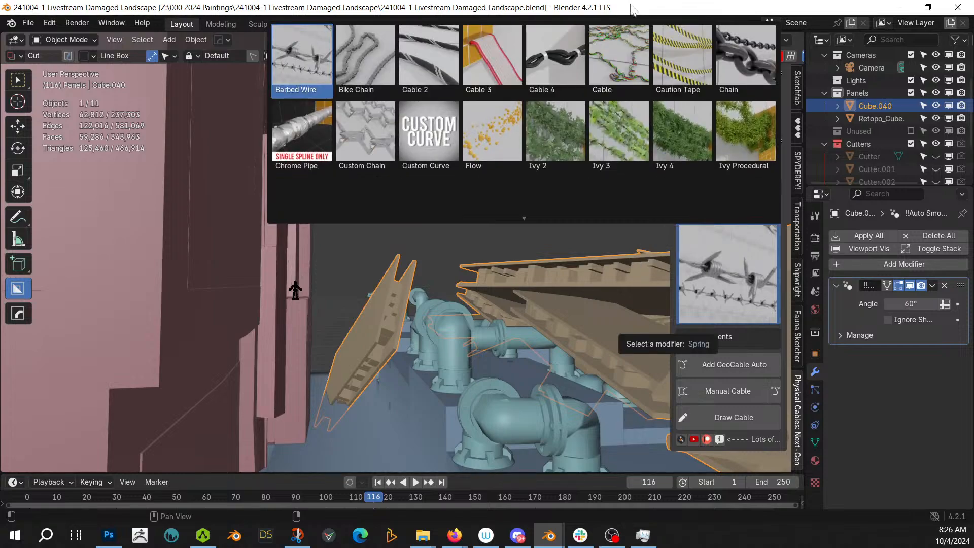
{"action": "scroll", "coordinate": [626, 253], "scroll_direction": "down", "scroll_amount": 3}
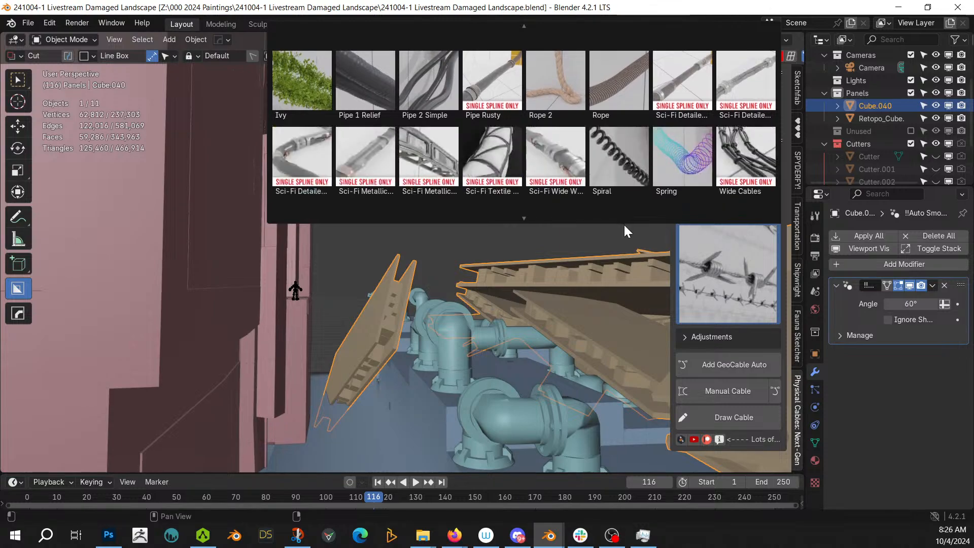
{"action": "scroll", "coordinate": [624, 213], "scroll_direction": "down", "scroll_amount": 1}
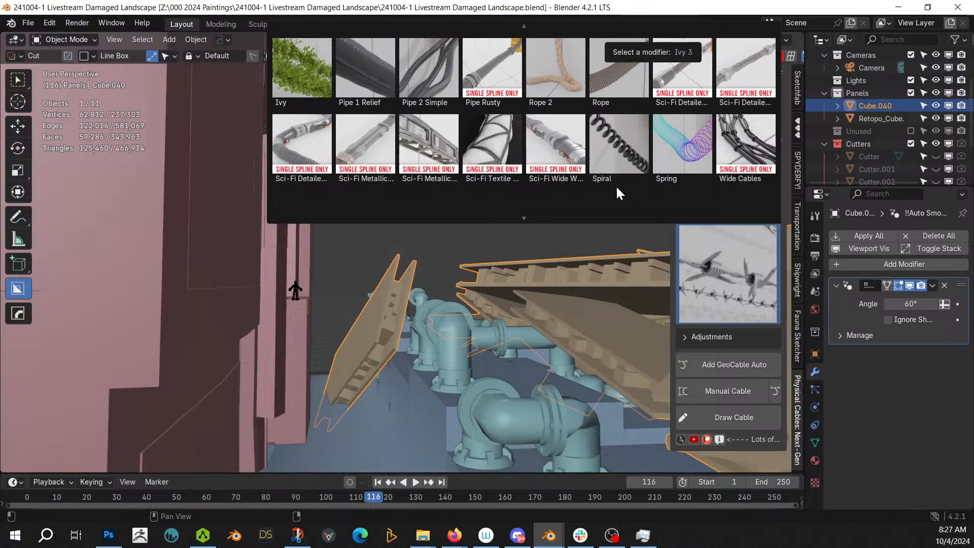
{"action": "left_click", "coordinate": [540, 142]}
Create an automatic GeoCable from the broken slab edge to the wall block beside the human figure, and stop its simulation once it sags
{"action": "scroll", "coordinate": [504, 249], "scroll_direction": "up", "scroll_amount": 8}
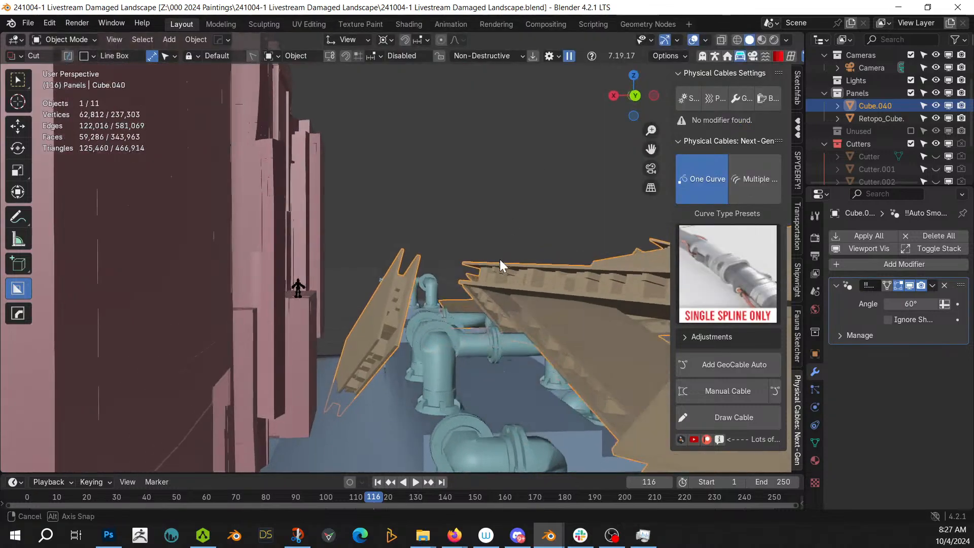
{"action": "scroll", "coordinate": [489, 242], "scroll_direction": "up", "scroll_amount": 3}
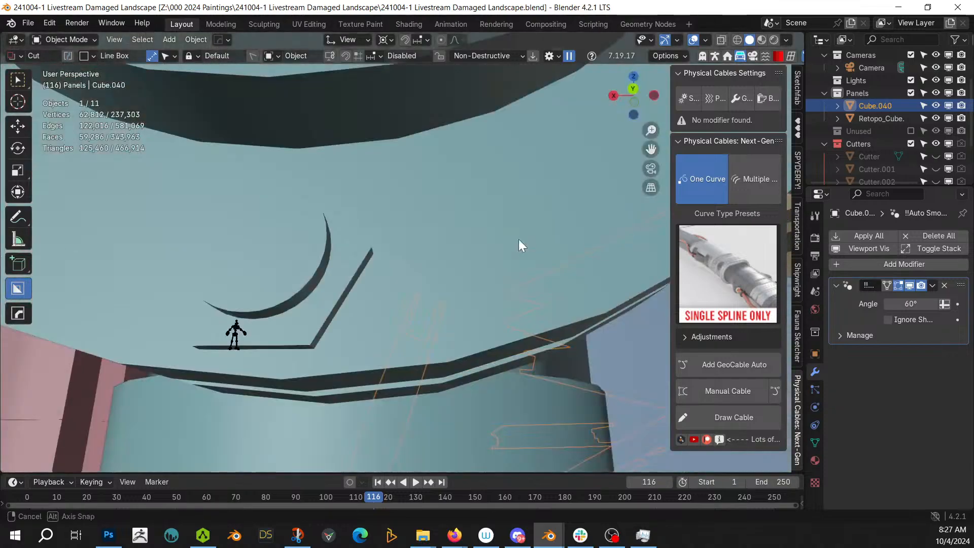
{"action": "middle_click_drag", "start_coordinate": [522, 256], "coordinate": [531, 259]}
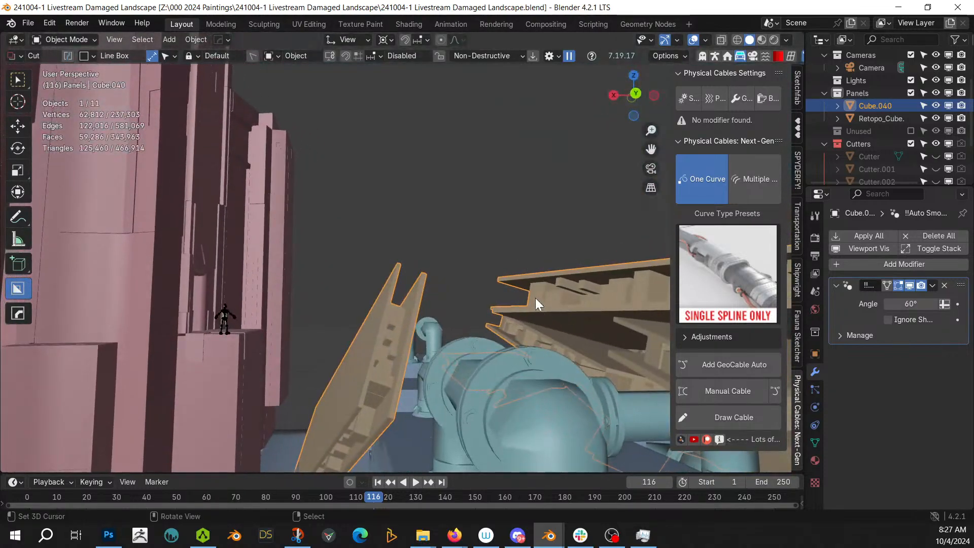
{"action": "left_click", "coordinate": [721, 364]}
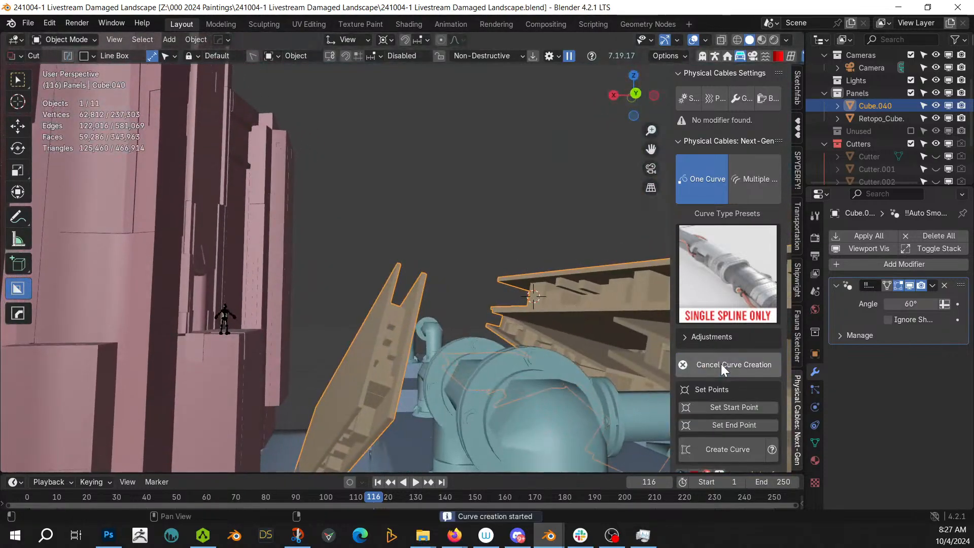
{"action": "left_click", "coordinate": [729, 407]}
{"action": "middle_click_drag", "start_coordinate": [479, 357], "coordinate": [323, 330]}
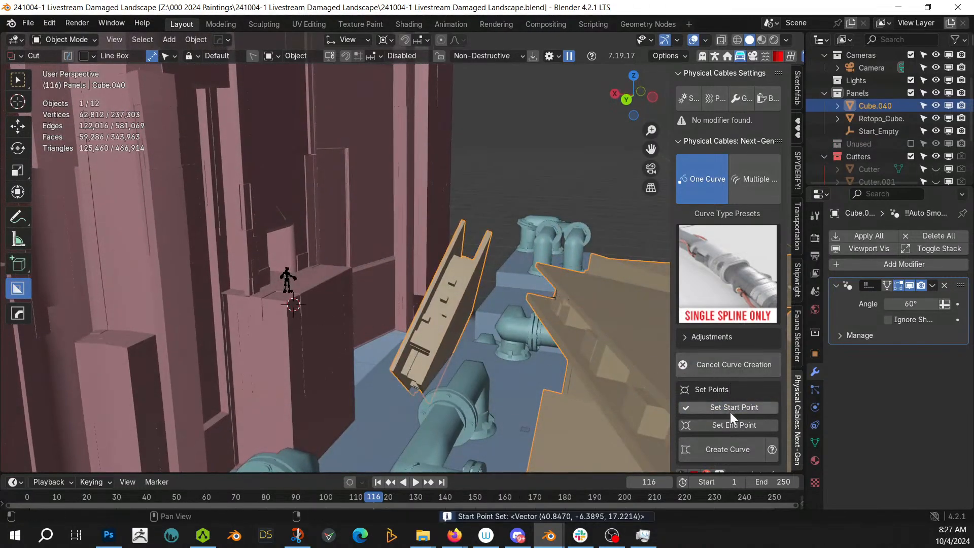
{"action": "left_click", "coordinate": [729, 426]}
{"action": "left_click", "coordinate": [727, 448]}
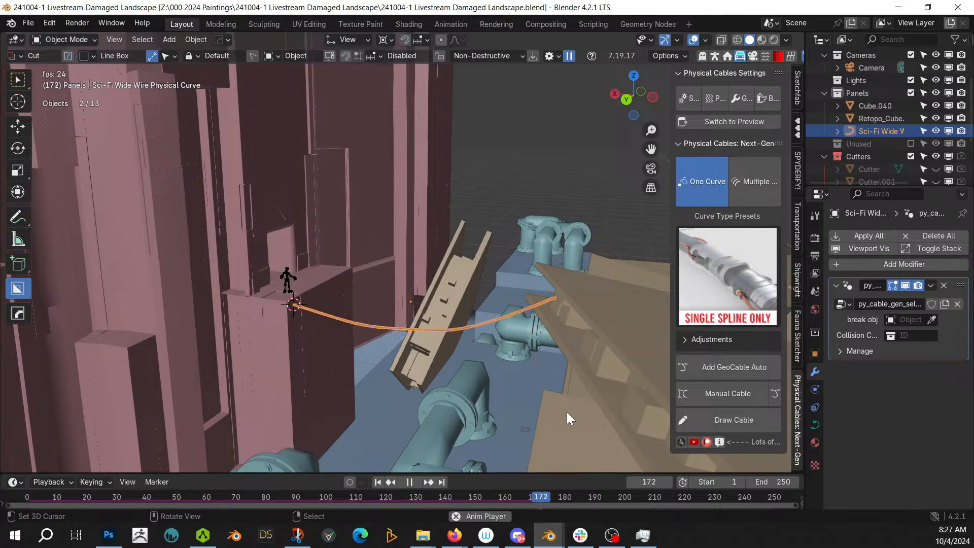
{"action": "left_click", "coordinate": [410, 482]}
{"action": "middle_click_drag", "start_coordinate": [455, 356], "coordinate": [371, 298]}
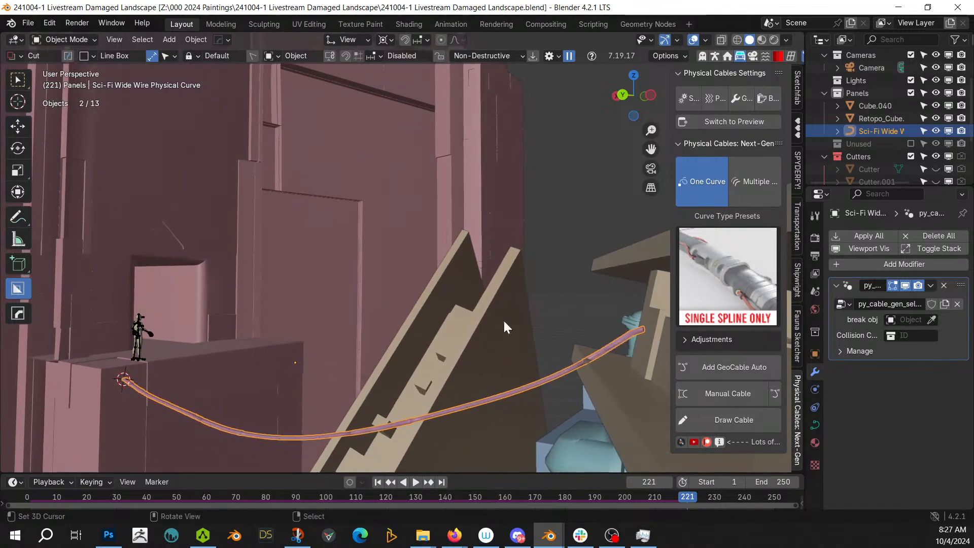
In the cable's physics settings, try Panels as the collision collection and replay the simulation from the first frame
{"action": "left_click", "coordinate": [716, 104]}
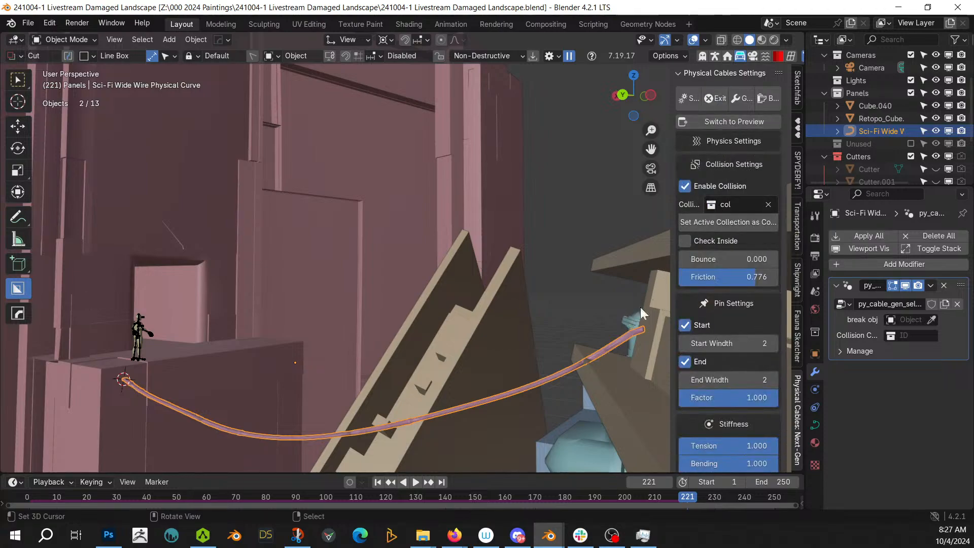
{"action": "left_click", "coordinate": [768, 202]}
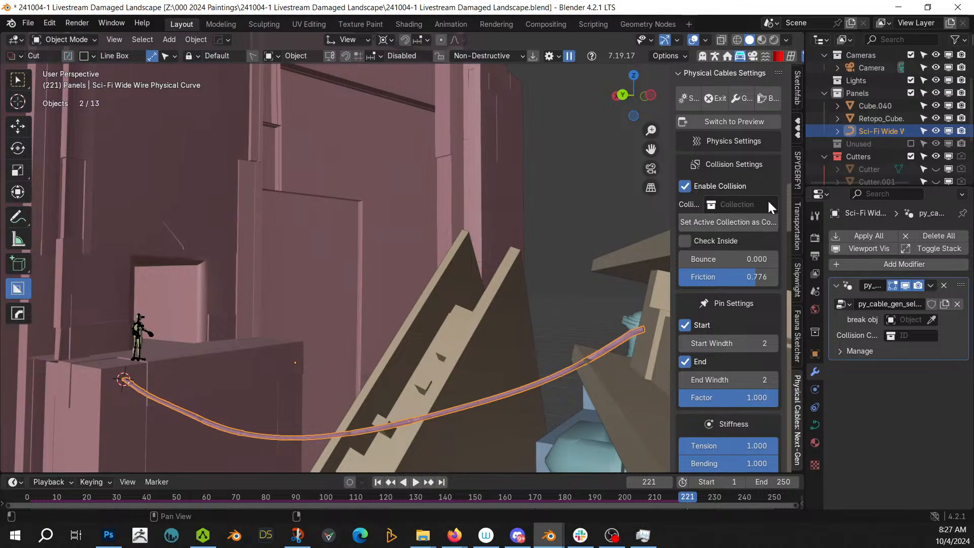
{"action": "left_click", "coordinate": [730, 205]}
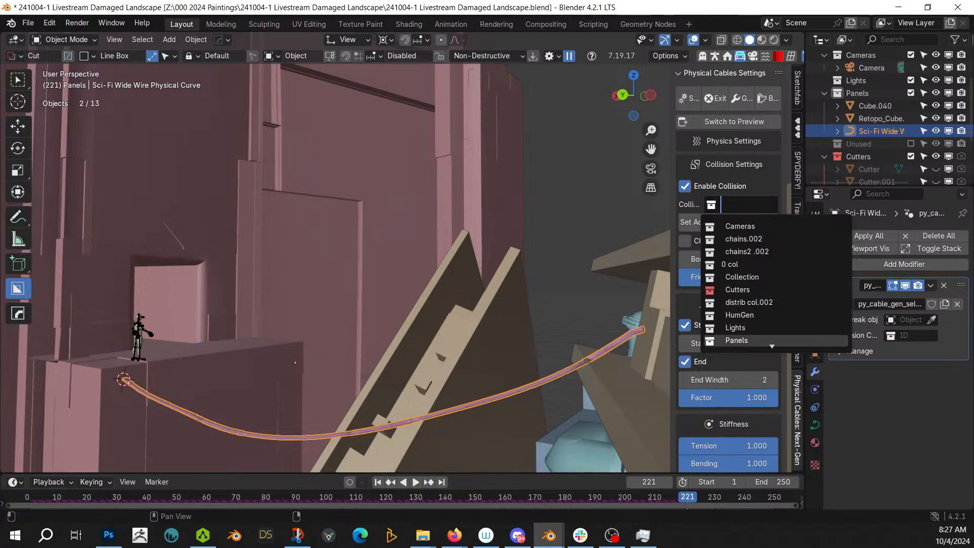
{"action": "left_click", "coordinate": [736, 340]}
{"action": "left_click", "coordinate": [379, 482]}
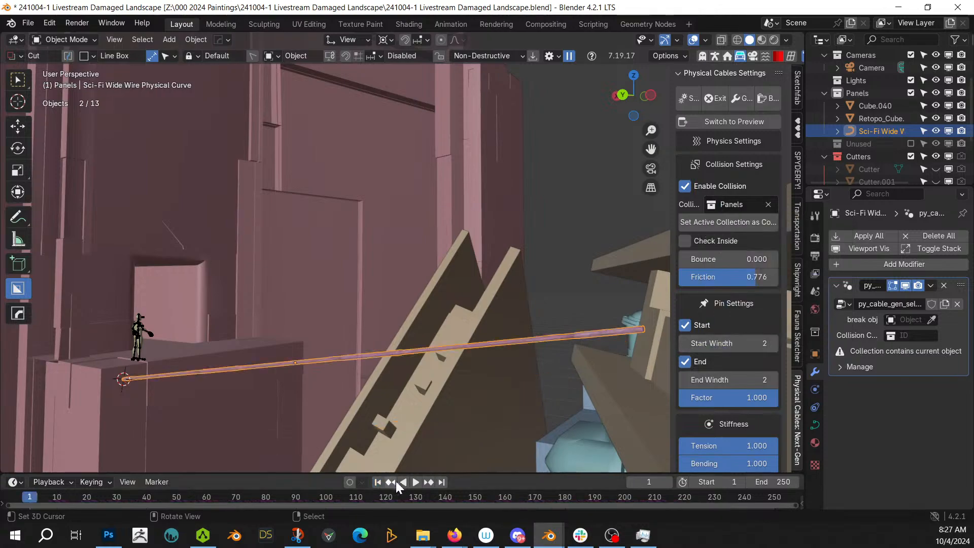
{"action": "left_click", "coordinate": [414, 482]}
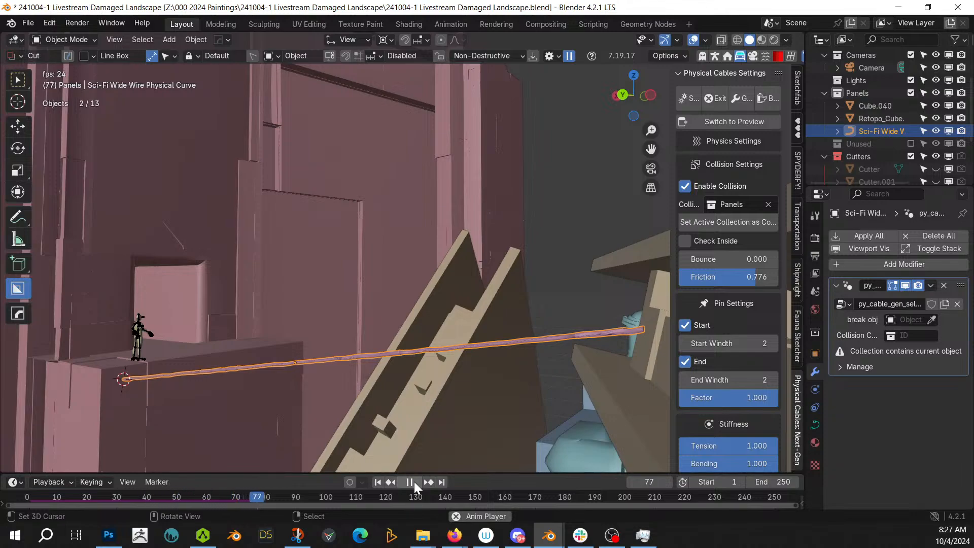
{"action": "left_click", "coordinate": [411, 482]}
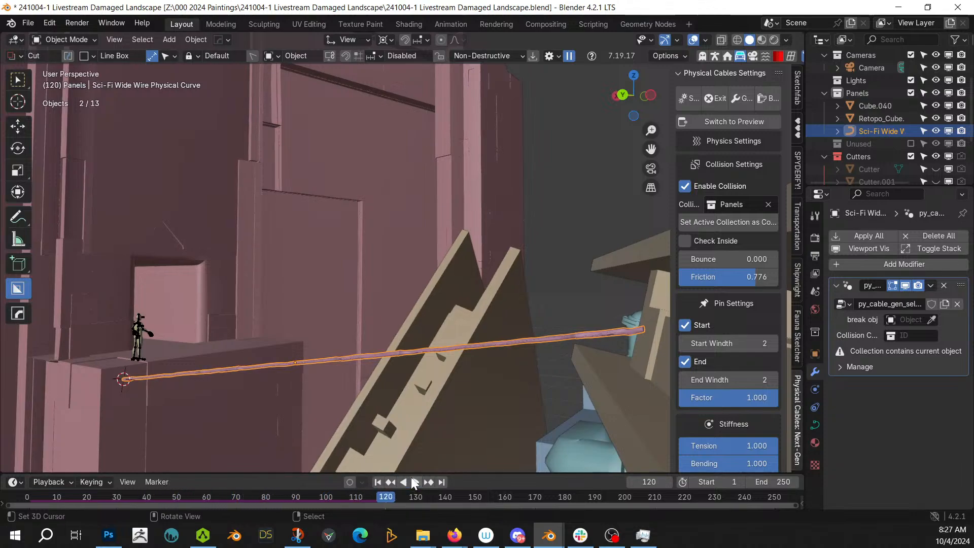
Clear the cable's collision collection and replay the simulation from the first frame
{"action": "left_click", "coordinate": [768, 203]}
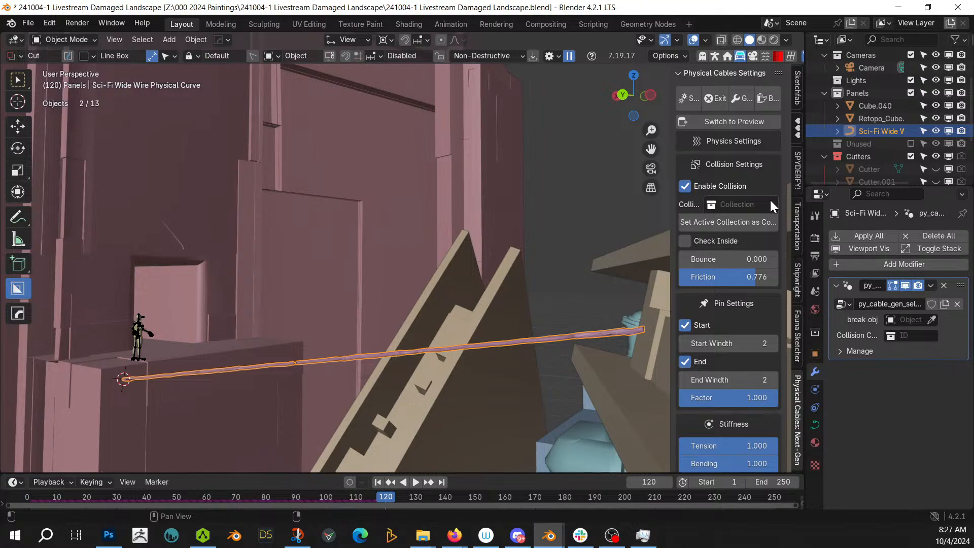
{"action": "left_click", "coordinate": [376, 482]}
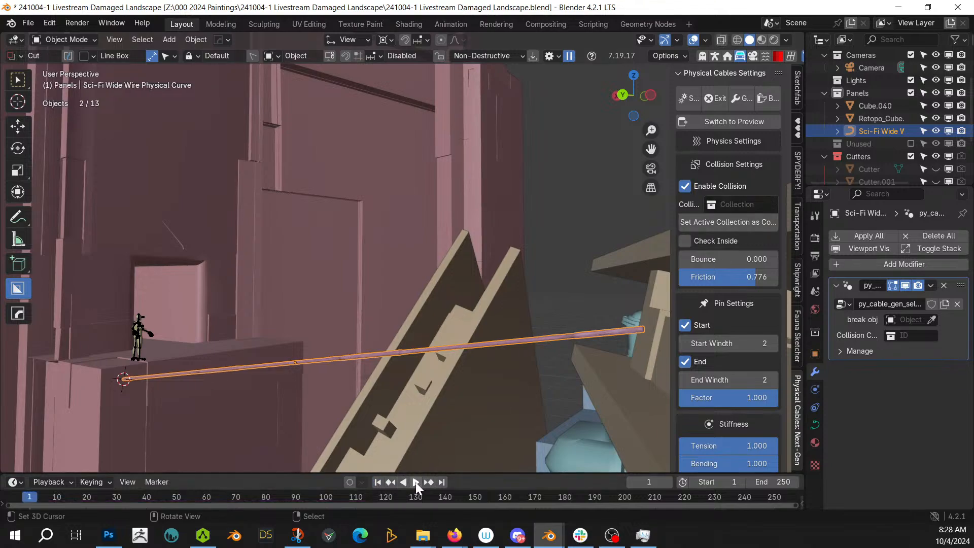
{"action": "left_click", "coordinate": [416, 482]}
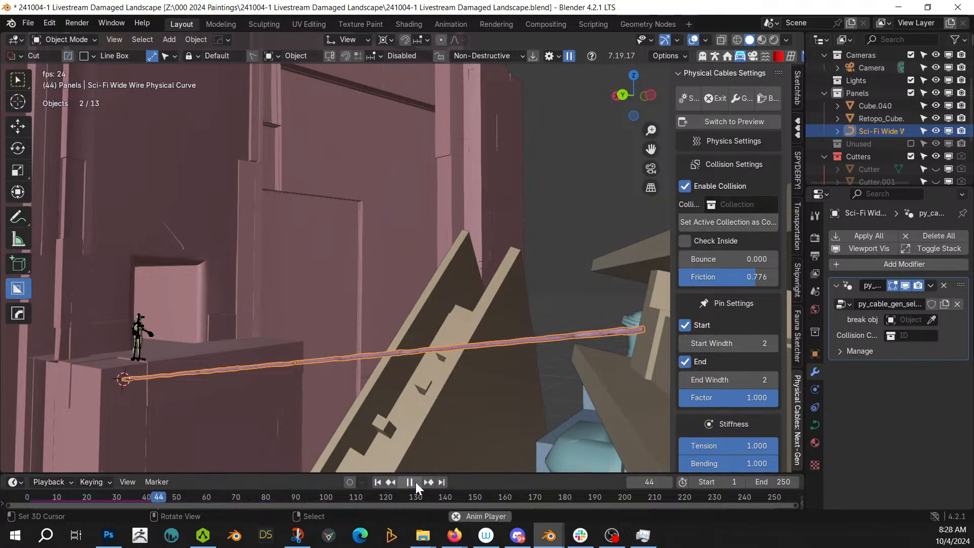
{"action": "left_click", "coordinate": [410, 482]}
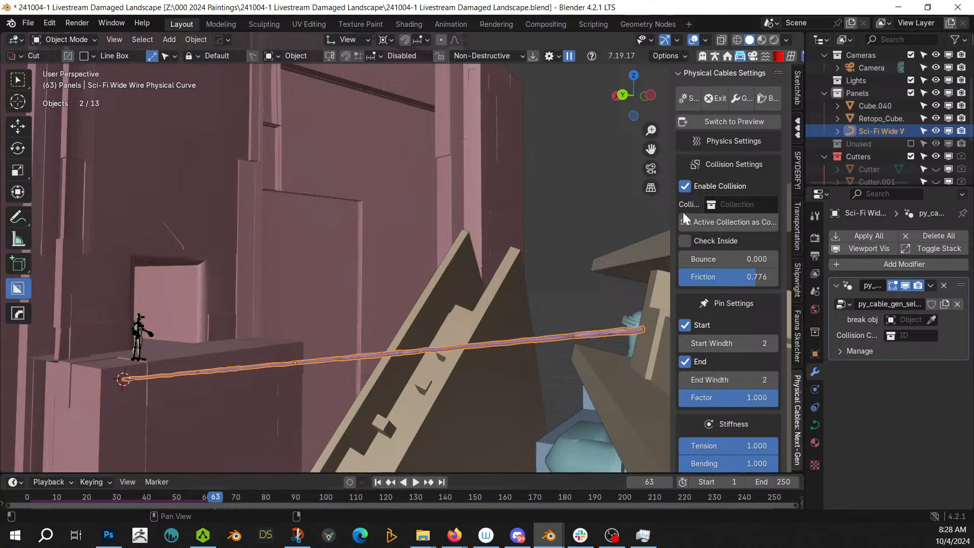
Disable collision for the cable and run the simulation until it hangs between its two ends
{"action": "left_click", "coordinate": [686, 187]}
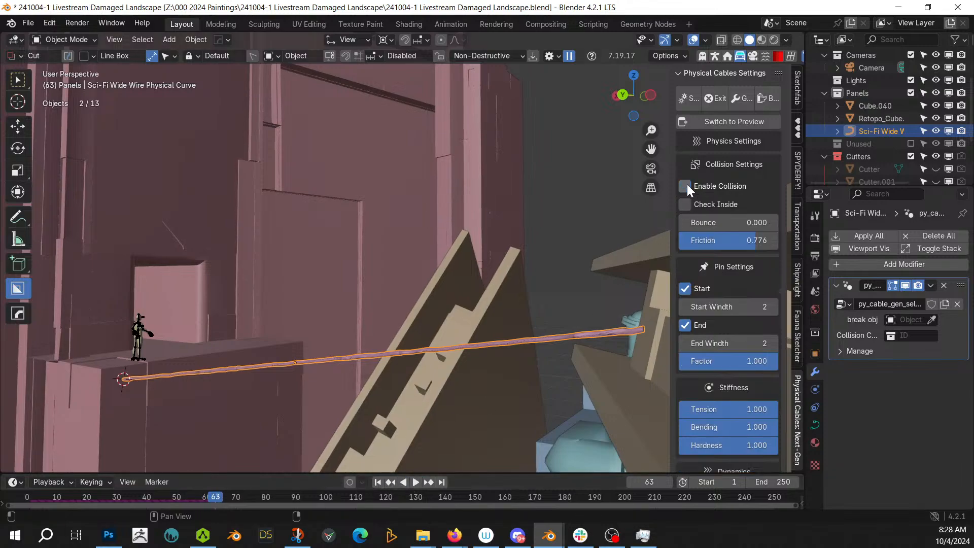
{"action": "left_click", "coordinate": [416, 482]}
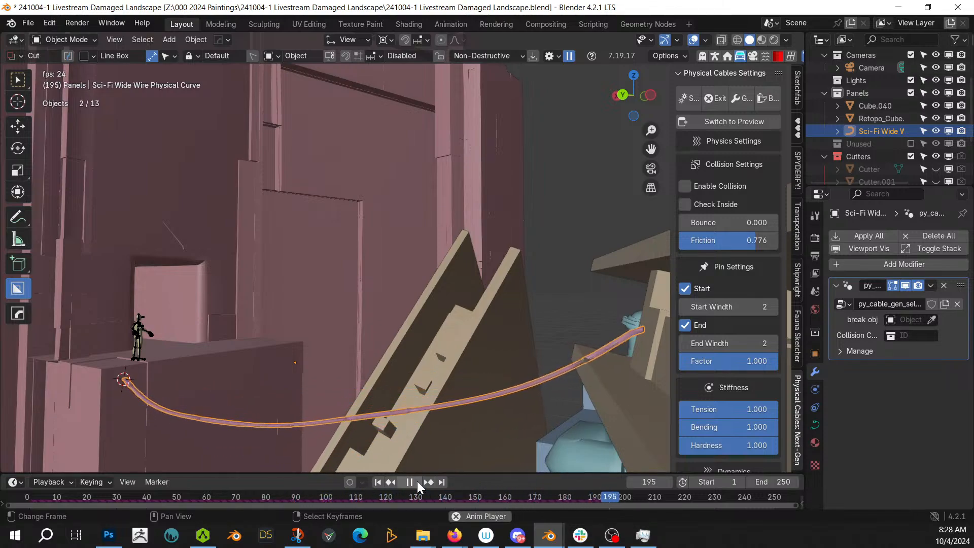
{"action": "left_click", "coordinate": [417, 480]}
Stop the first cable's simulation once it hangs, and bake the cable as a static mesh
{"action": "middle_click_drag", "start_coordinate": [422, 437], "coordinate": [756, 355]}
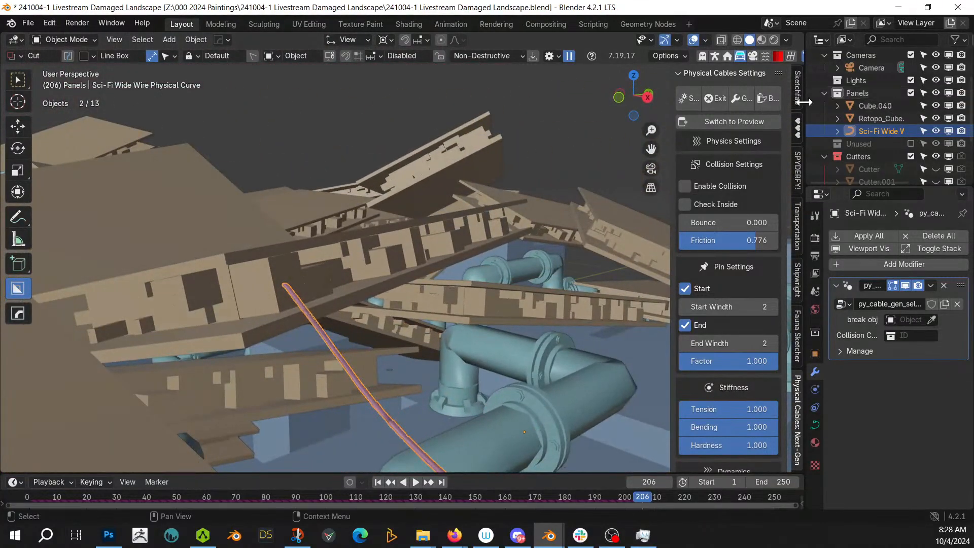
{"action": "left_click", "coordinate": [771, 100]}
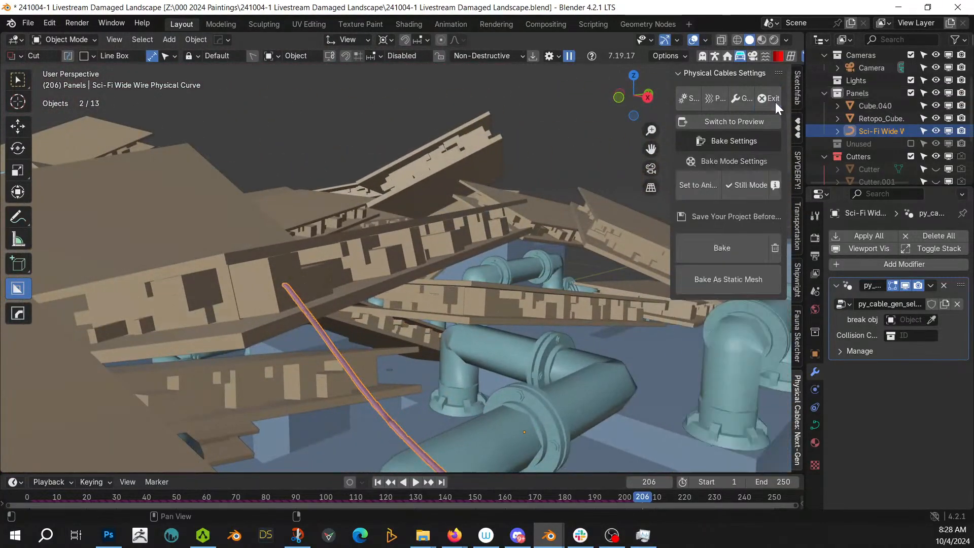
{"action": "left_click", "coordinate": [728, 280]}
Begin a second automatic GeoCable and set its start point on the wall block just below the first cable's end
{"action": "middle_click_drag", "start_coordinate": [519, 283], "coordinate": [336, 242]}
{"action": "middle_click_drag", "start_coordinate": [380, 197], "coordinate": [384, 190]}
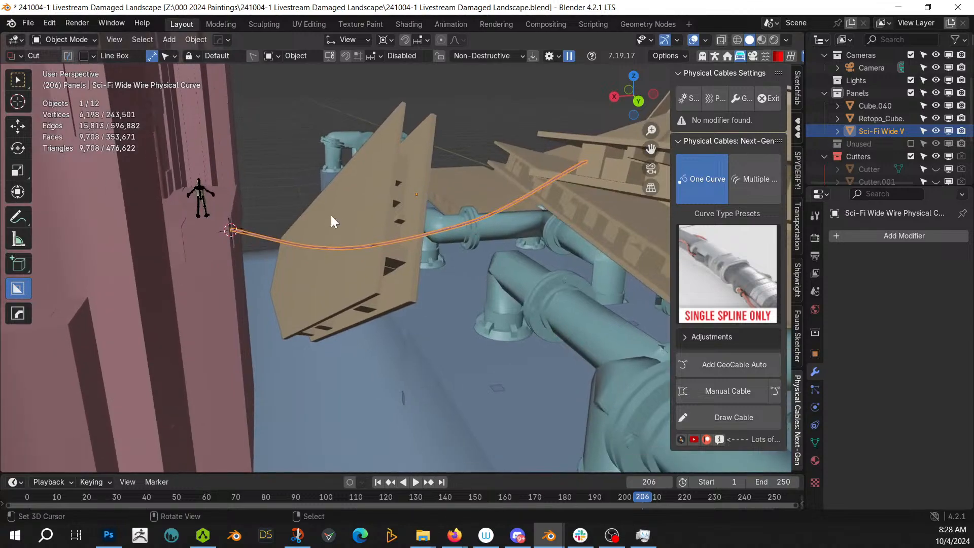
{"action": "middle_click_drag", "start_coordinate": [330, 215], "coordinate": [330, 289]}
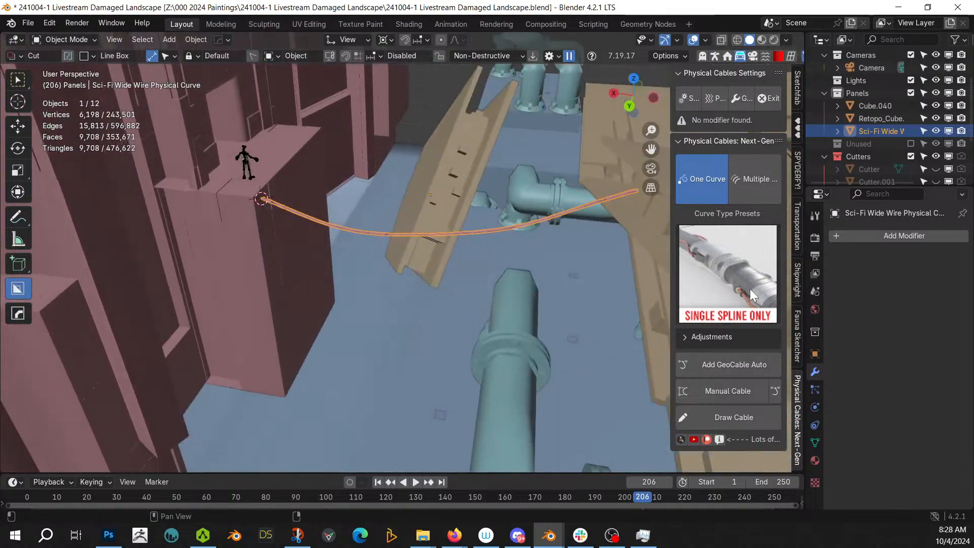
{"action": "left_click", "coordinate": [721, 364]}
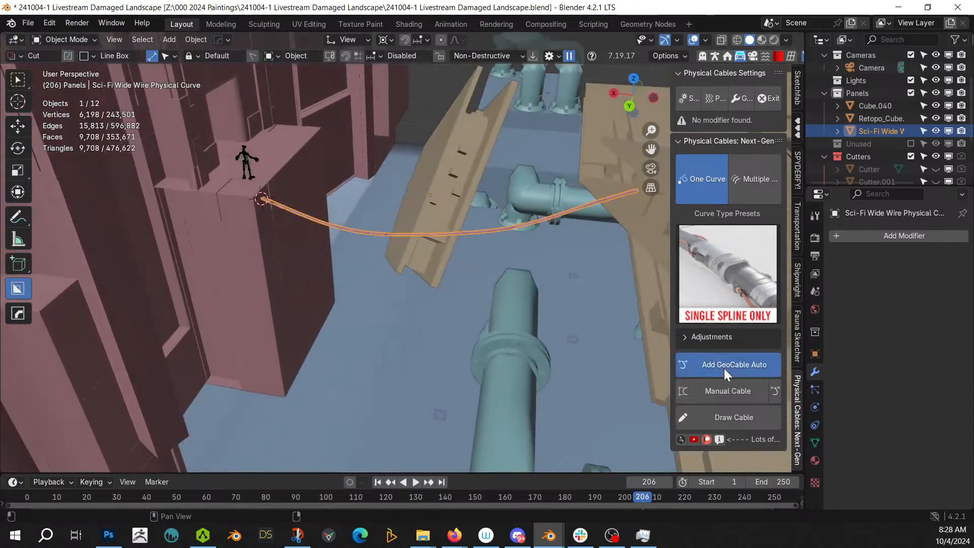
{"action": "middle_click_drag", "start_coordinate": [415, 284], "coordinate": [440, 276]}
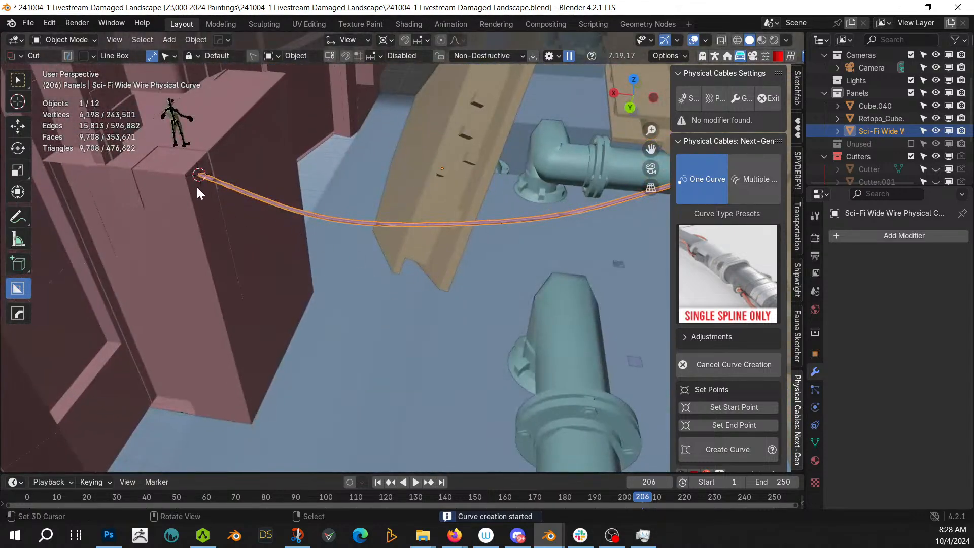
{"action": "left_click", "coordinate": [726, 405]}
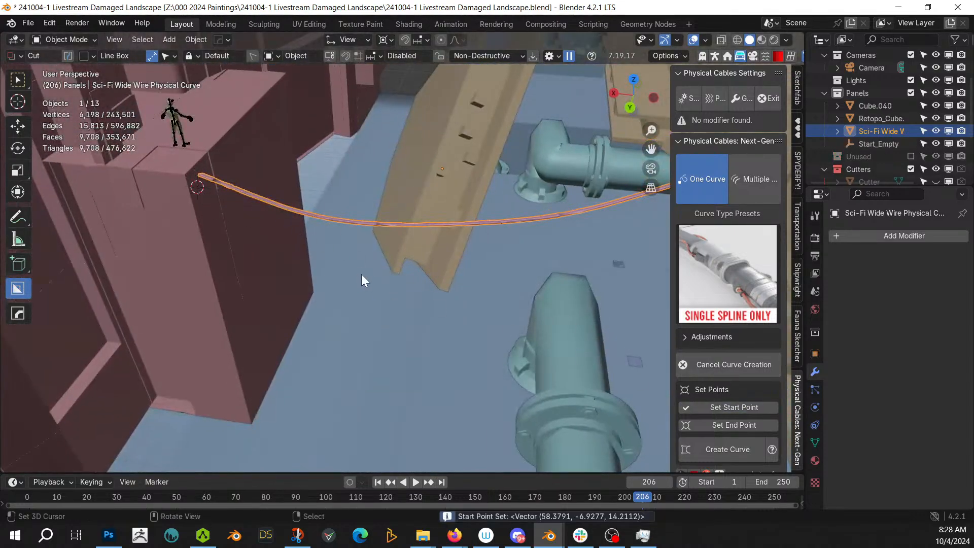
Set the second cable's end point on the notched edge of the lower debris slab and create the curve
{"action": "middle_click_drag", "start_coordinate": [361, 274], "coordinate": [458, 265]}
{"action": "middle_click_drag", "start_coordinate": [474, 212], "coordinate": [484, 251]}
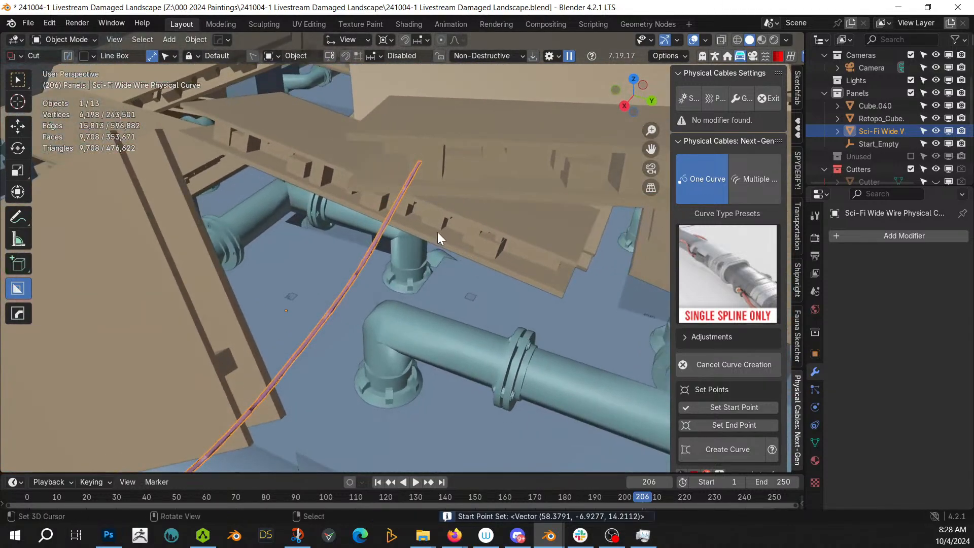
{"action": "left_click", "coordinate": [483, 248]}
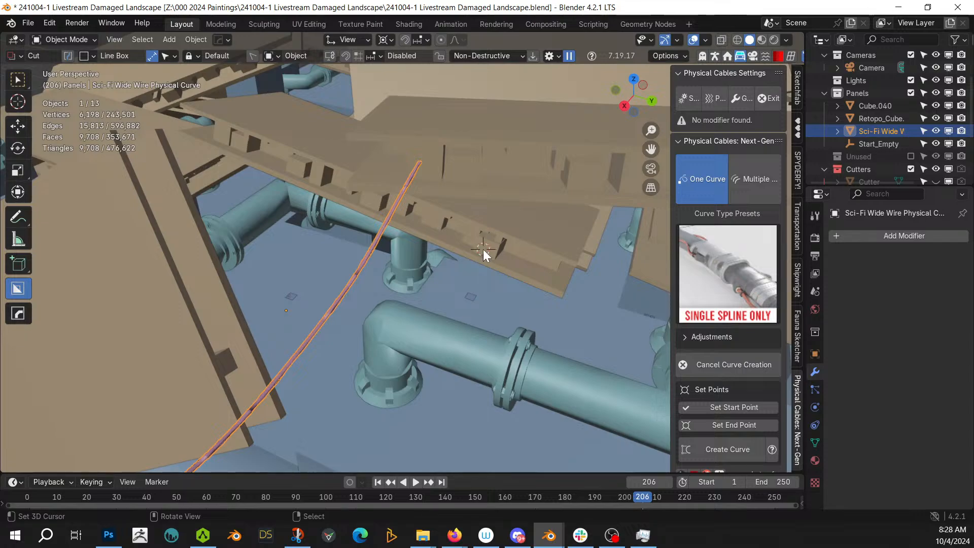
{"action": "left_click", "coordinate": [739, 425]}
{"action": "left_click", "coordinate": [728, 446]}
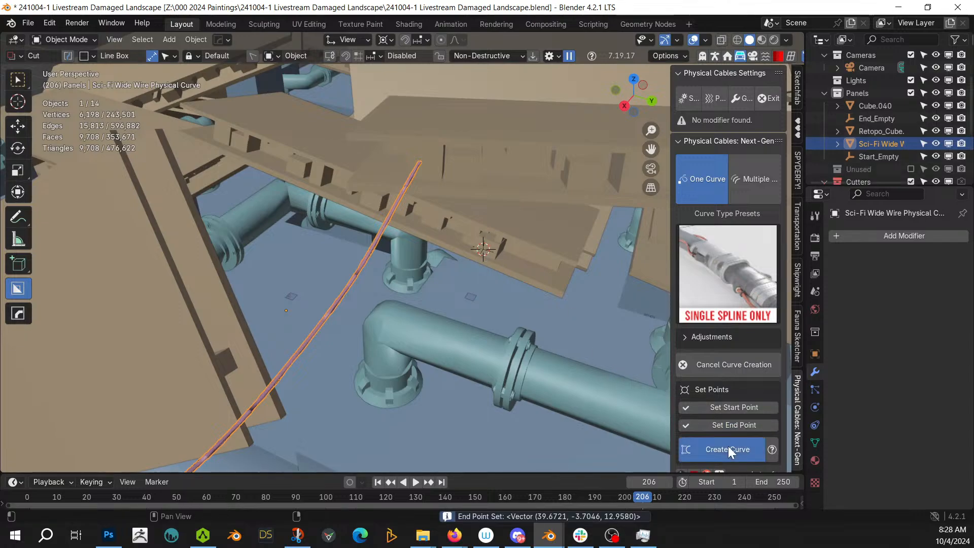
Try the second cable's simulation until it sags between its ends, and return to the first frame
{"action": "middle_click_drag", "start_coordinate": [544, 395], "coordinate": [479, 354]}
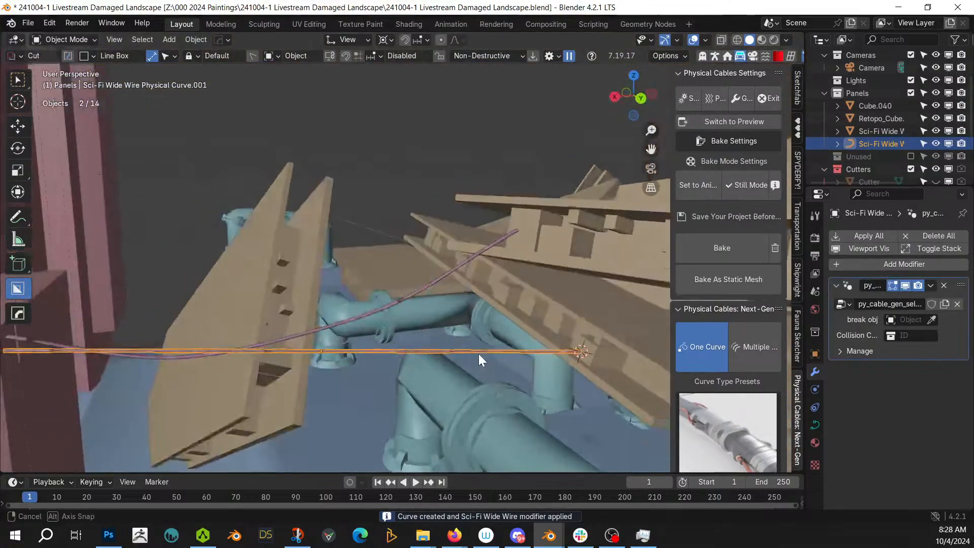
{"action": "left_click", "coordinate": [414, 481]}
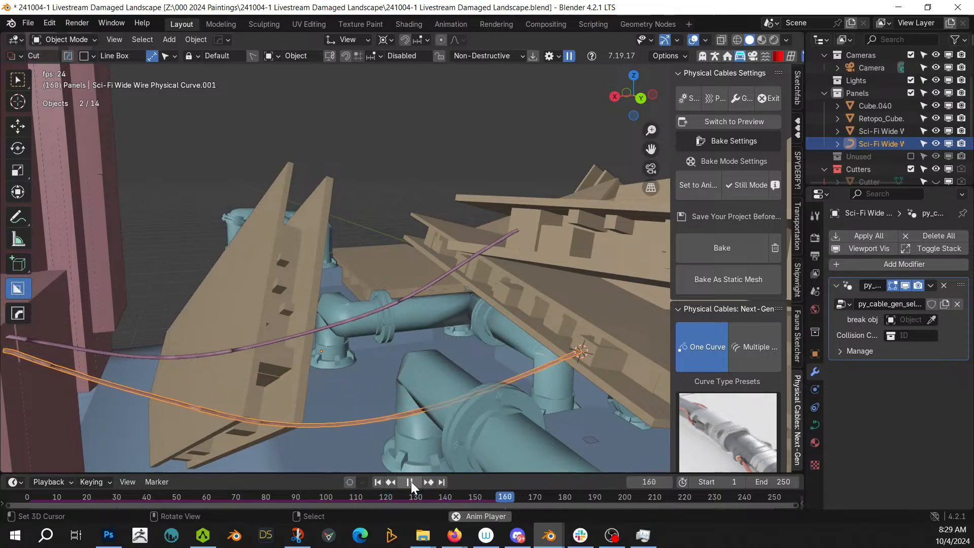
{"action": "left_click", "coordinate": [411, 481]}
{"action": "middle_click_drag", "start_coordinate": [404, 463], "coordinate": [386, 424]}
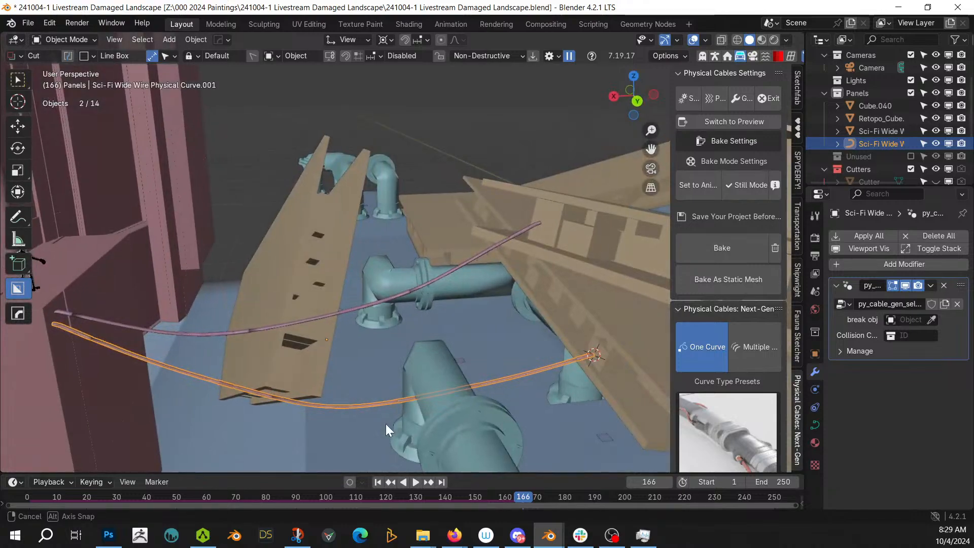
{"action": "left_click", "coordinate": [377, 482]}
Check which collection holds the pipes, and set Collection as the second cable's collision collection in its physics settings
{"action": "left_click", "coordinate": [430, 394]}
{"action": "scroll", "coordinate": [879, 124], "scroll_direction": "up", "scroll_amount": 2}
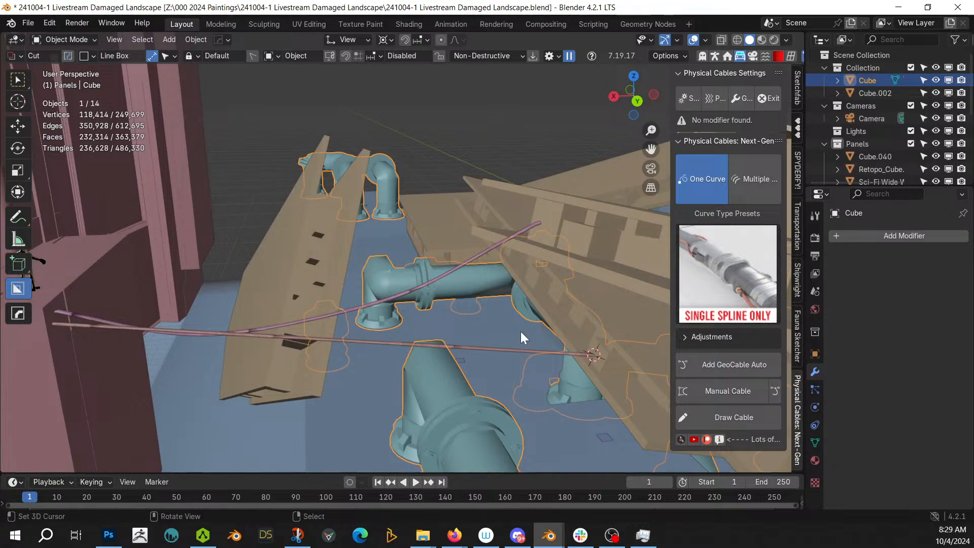
{"action": "left_click", "coordinate": [578, 353]}
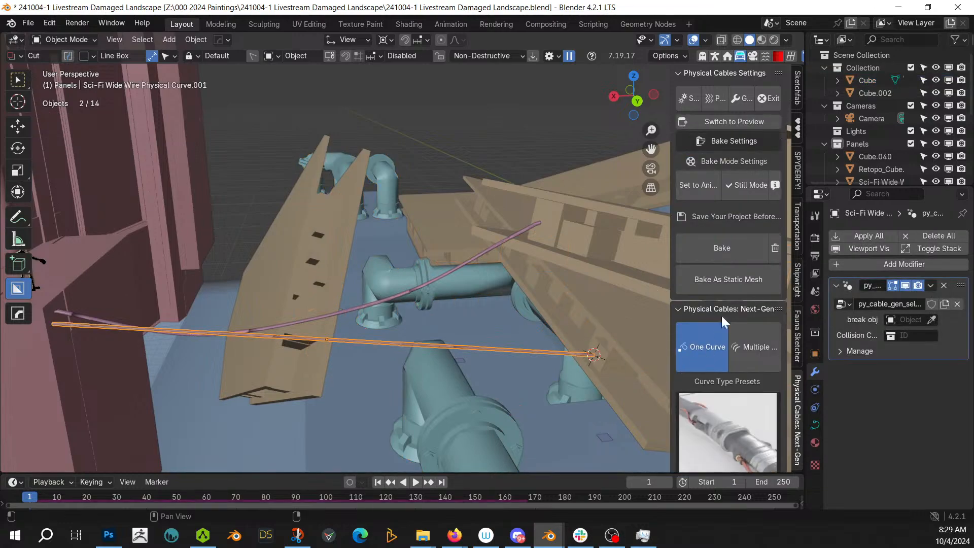
{"action": "left_click", "coordinate": [715, 100]}
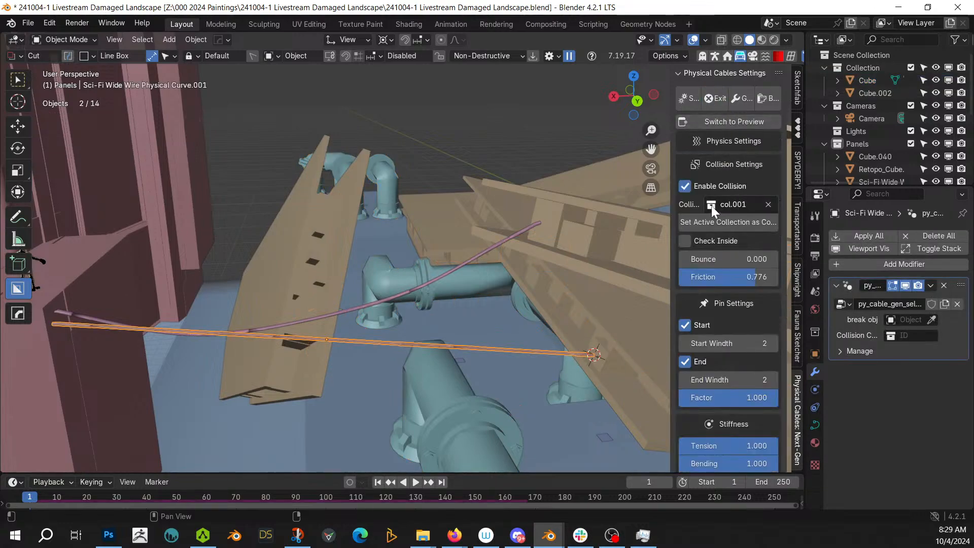
{"action": "left_click", "coordinate": [743, 205]}
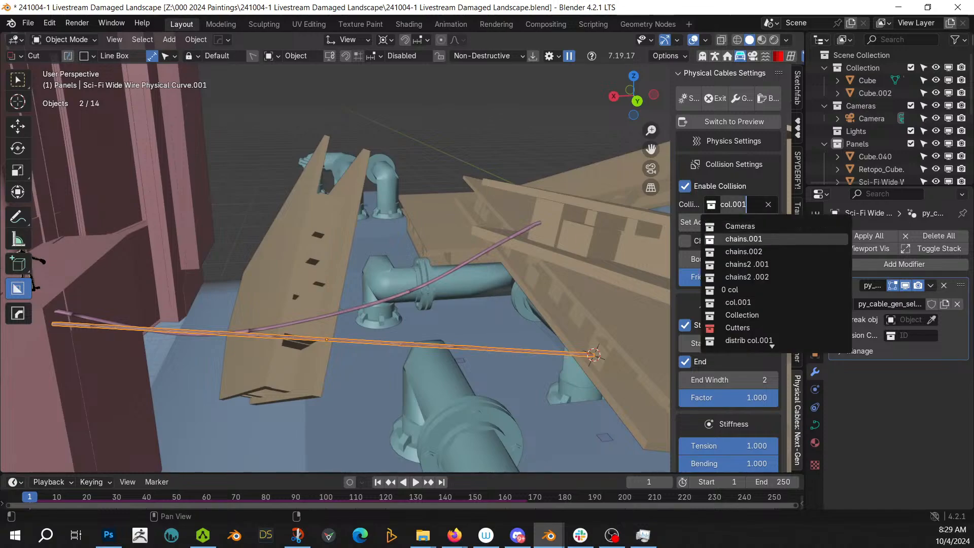
{"action": "left_click", "coordinate": [761, 315]}
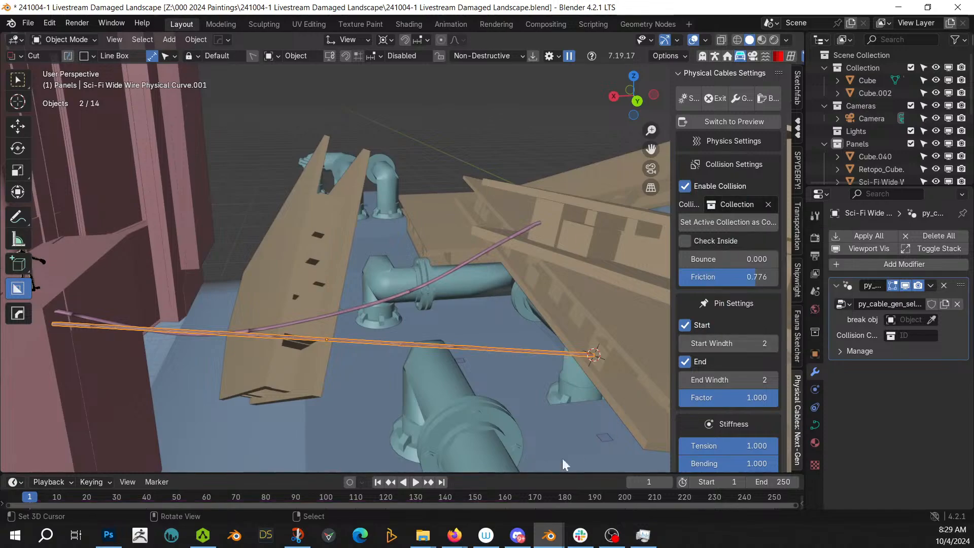
Run the second cable's simulation until it drapes over the pipe, and bake it as a static mesh
{"action": "left_click", "coordinate": [412, 482]}
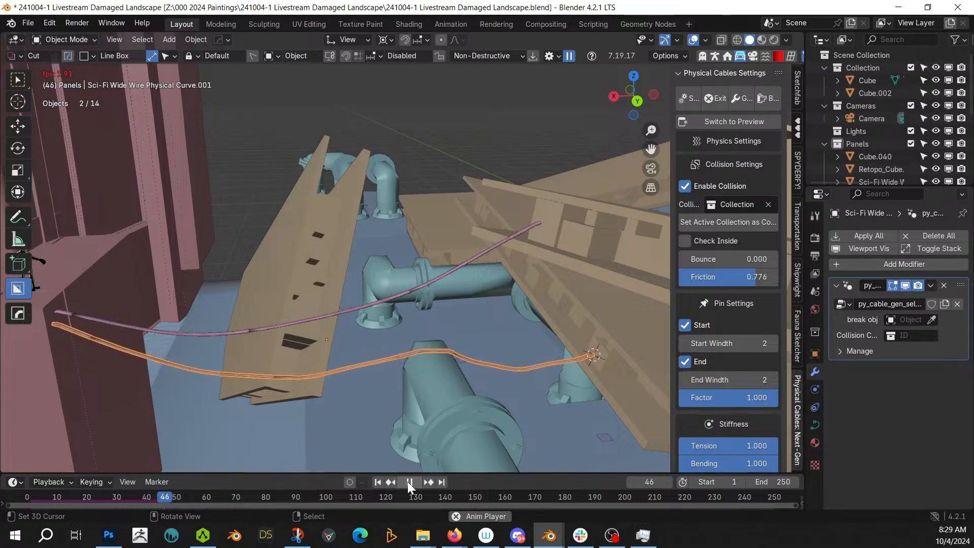
{"action": "left_click", "coordinate": [409, 482]}
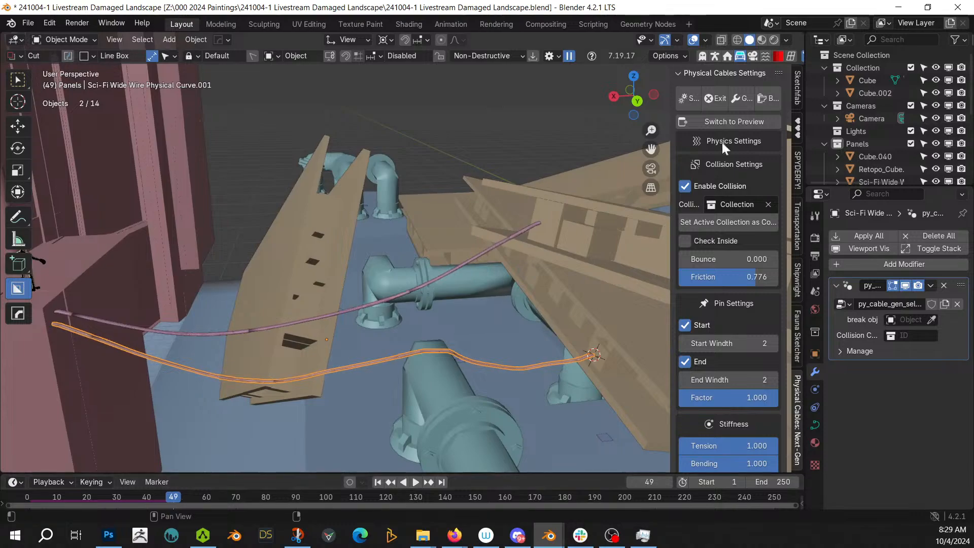
{"action": "left_click", "coordinate": [763, 99]}
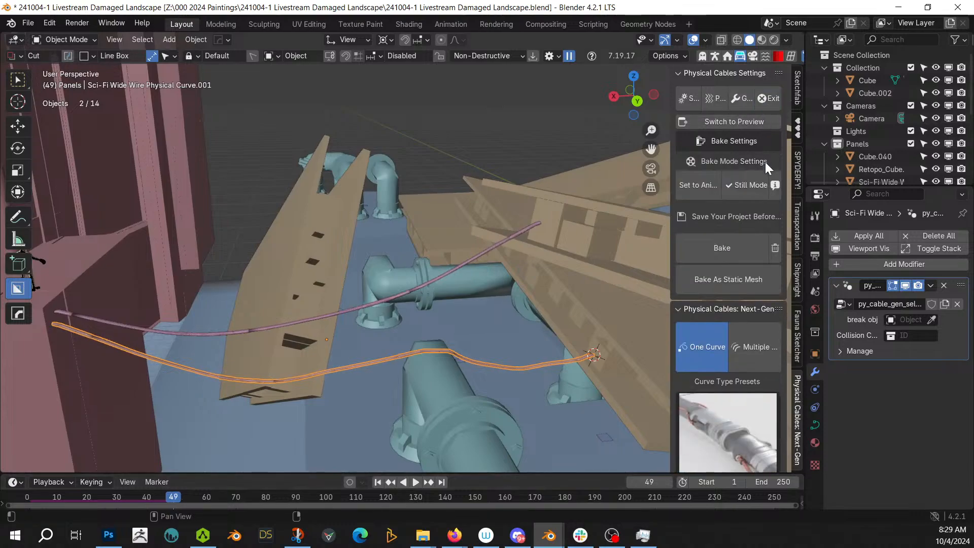
{"action": "left_click", "coordinate": [738, 279]}
Begin a third automatic GeoCable and set its start point on the wall block beside the two existing cable ends
{"action": "middle_click_drag", "start_coordinate": [406, 331], "coordinate": [472, 238]}
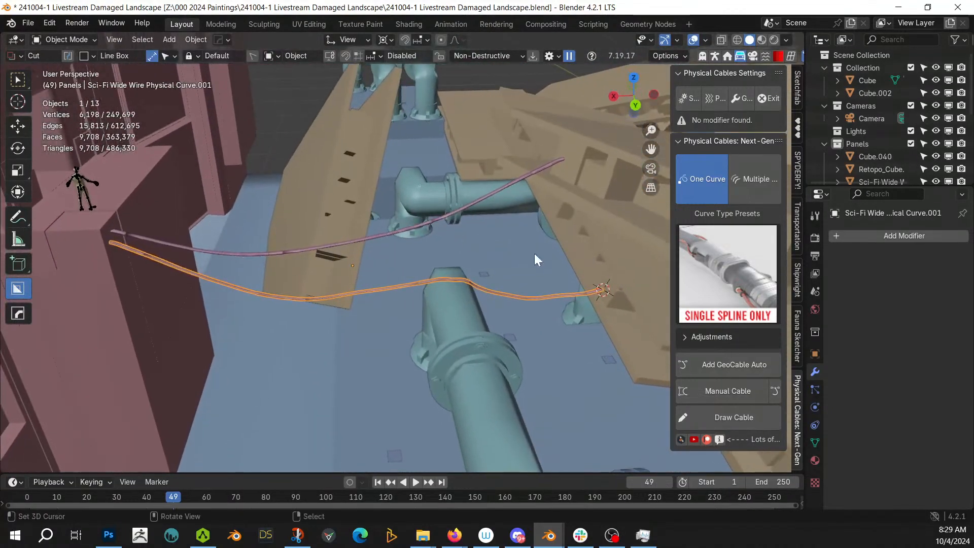
{"action": "left_click", "coordinate": [733, 363]}
{"action": "middle_click_drag", "start_coordinate": [442, 320], "coordinate": [343, 324]}
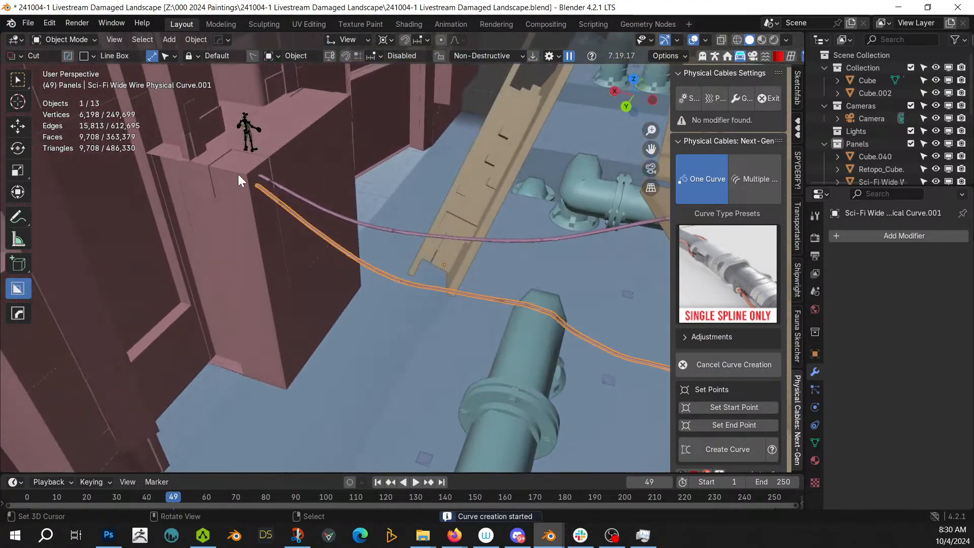
{"action": "left_click", "coordinate": [252, 175]}
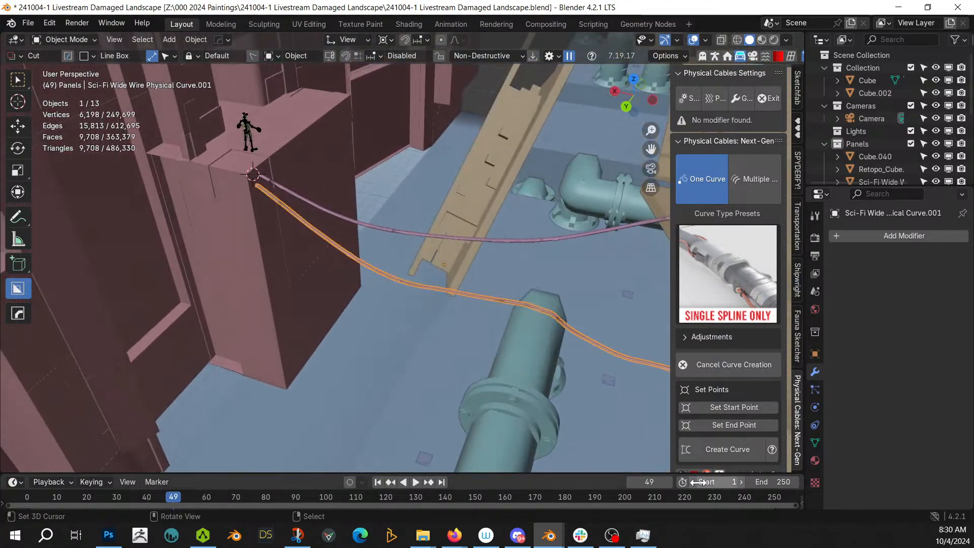
{"action": "left_click", "coordinate": [713, 406]}
Set the third cable's end point on the debris slab above the pipe elbow and create the curve
{"action": "middle_click_drag", "start_coordinate": [421, 409], "coordinate": [370, 378]}
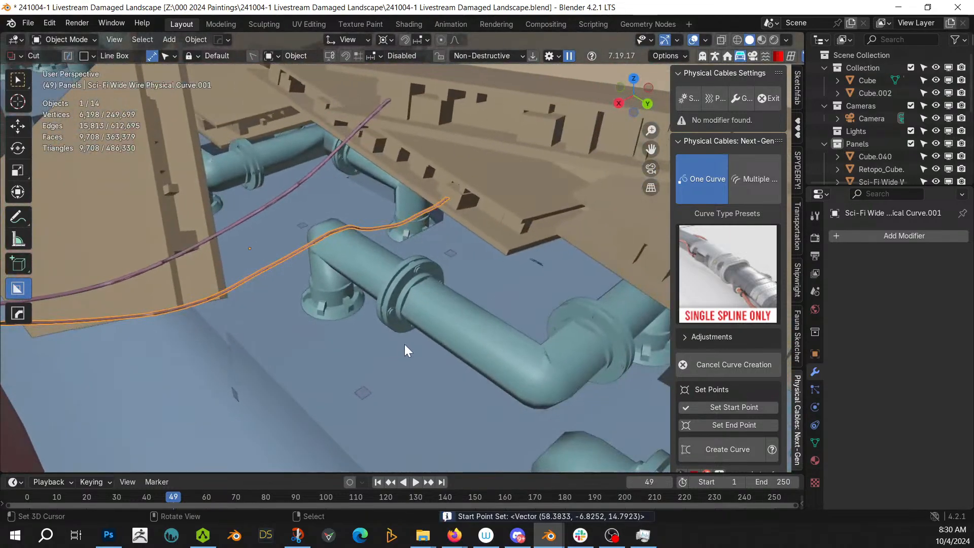
{"action": "middle_click_drag", "start_coordinate": [403, 344], "coordinate": [504, 264]}
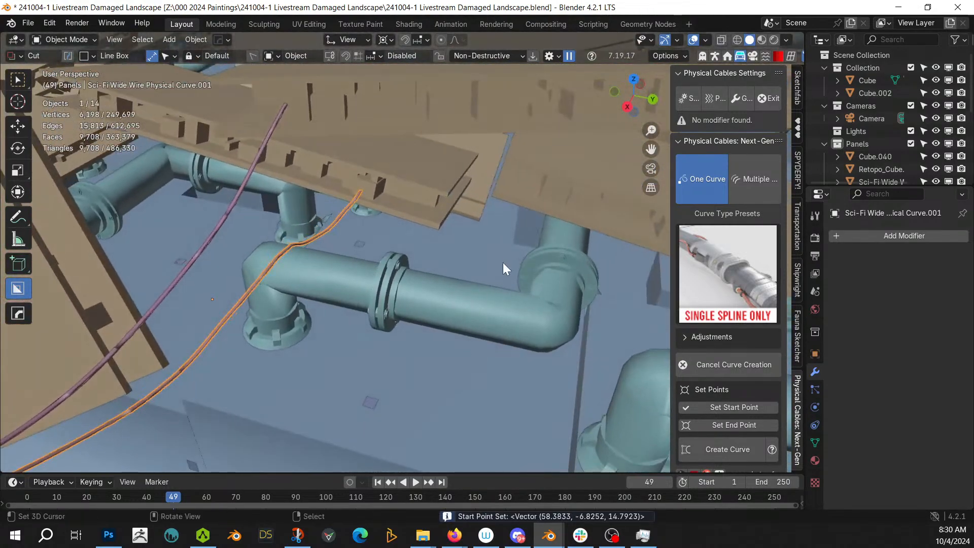
{"action": "left_click", "coordinate": [554, 191]}
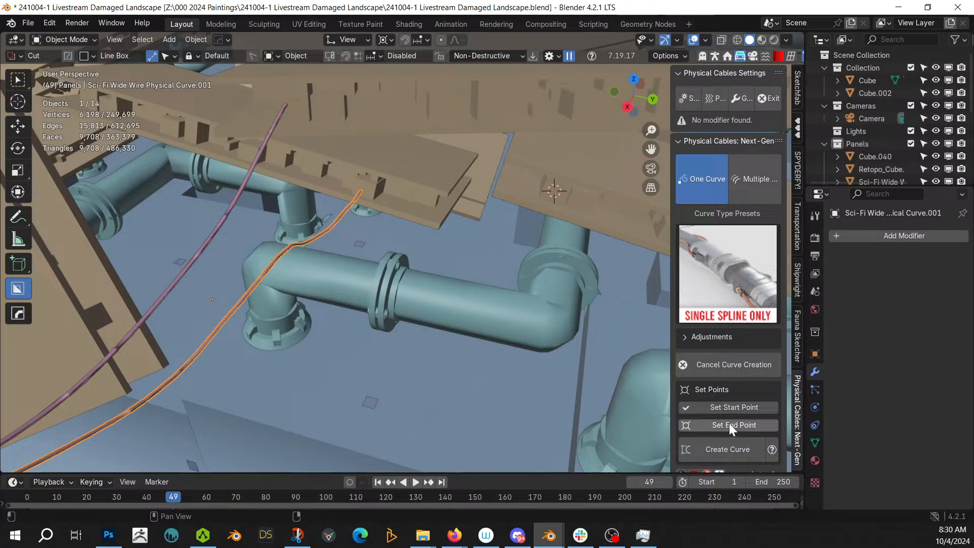
{"action": "left_click", "coordinate": [730, 425]}
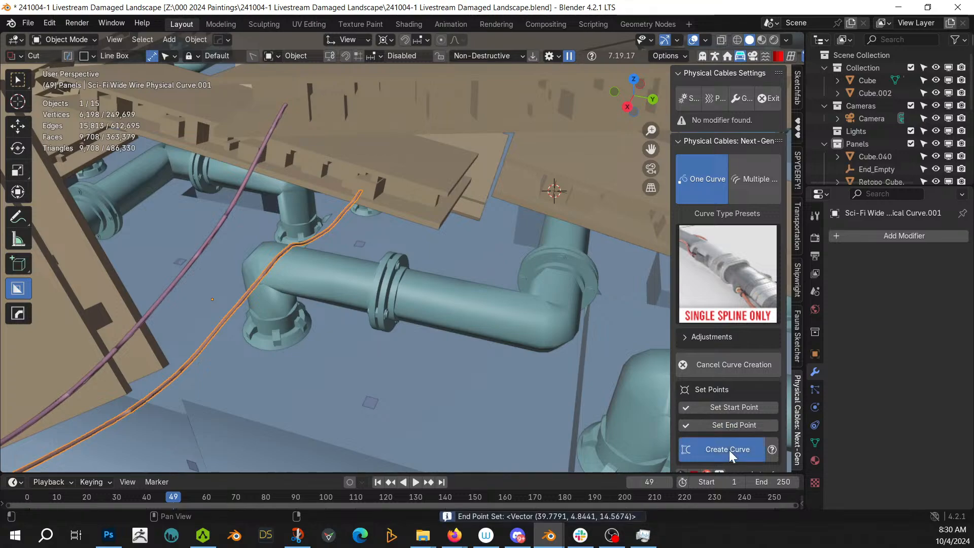
{"action": "left_click", "coordinate": [729, 450]}
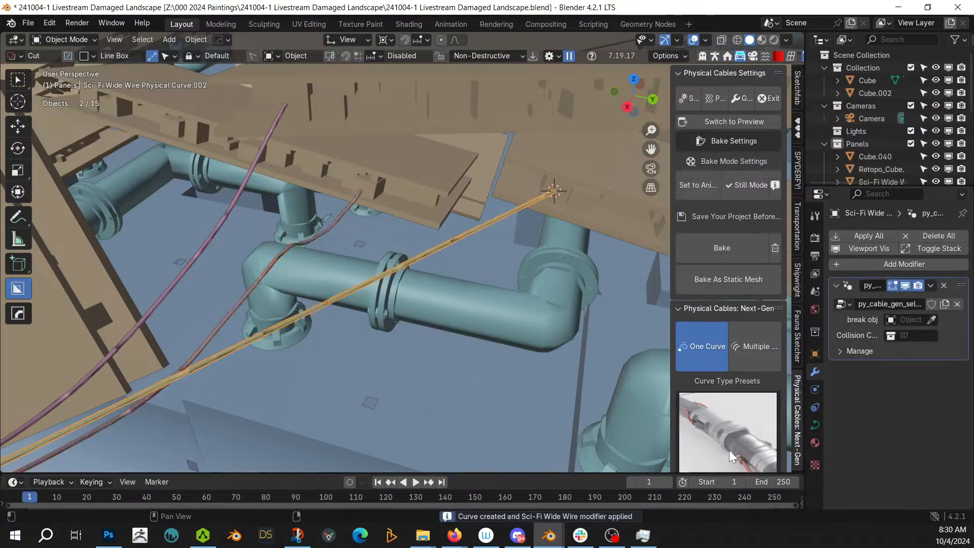
Set Collection as the third cable's collision collection in its physics settings
{"action": "left_click", "coordinate": [715, 99]}
{"action": "left_click", "coordinate": [711, 203]}
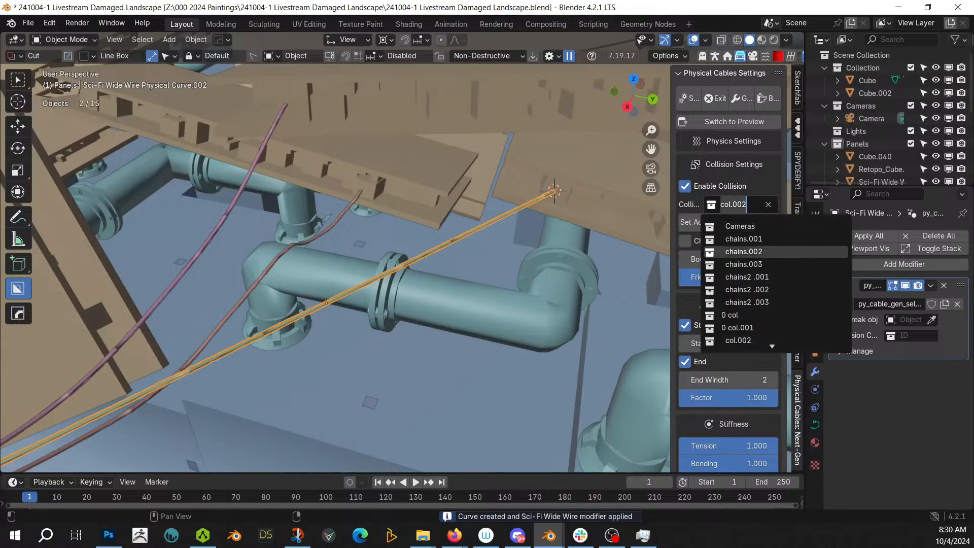
{"action": "scroll", "coordinate": [774, 314], "scroll_direction": "down", "scroll_amount": 6}
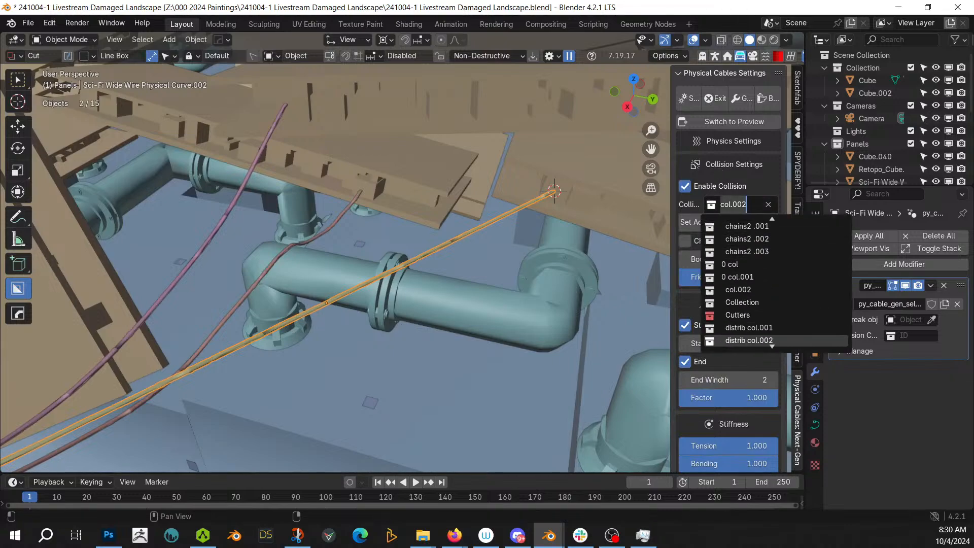
{"action": "left_click", "coordinate": [743, 303]}
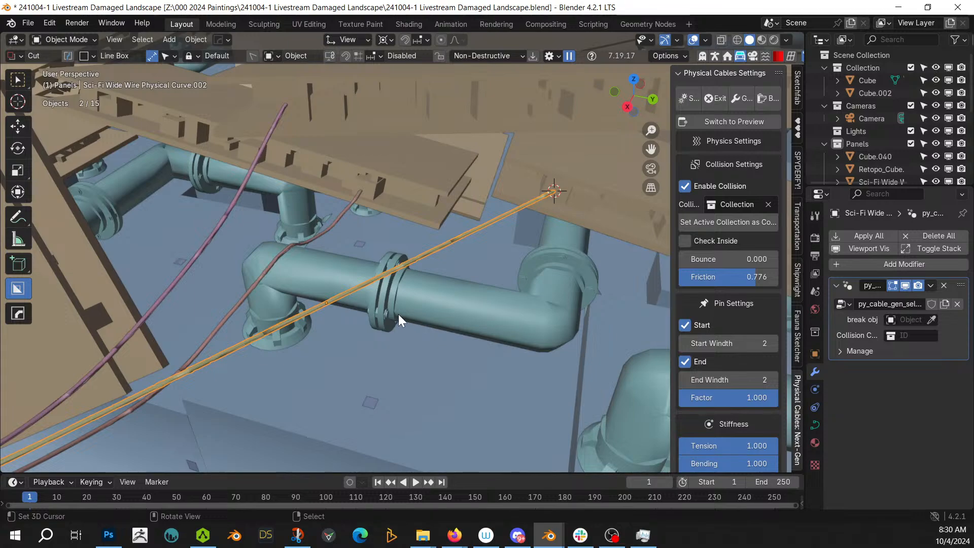
Run the third cable's simulation until it drapes over the pipe, bake it as a static mesh and save the file
{"action": "key", "text": "space"}
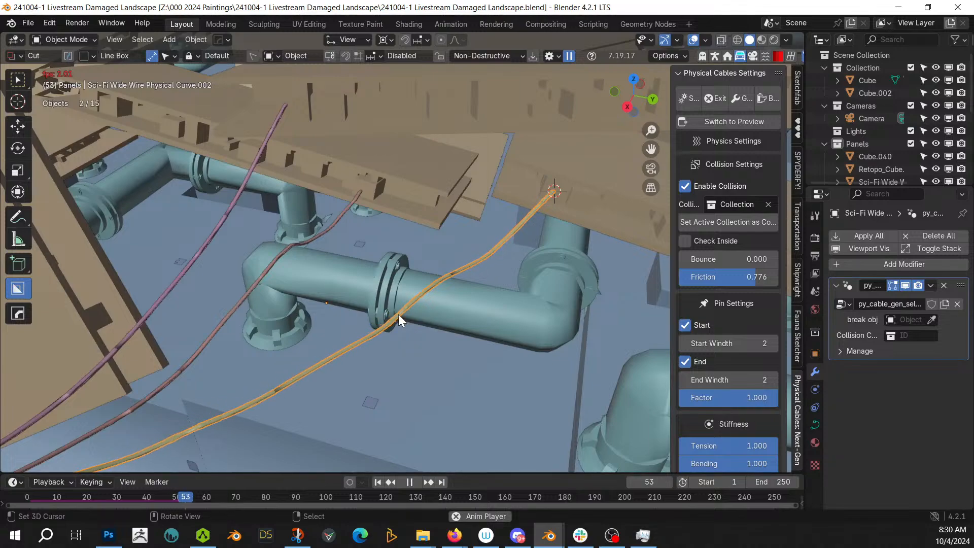
{"action": "left_click", "coordinate": [410, 482]}
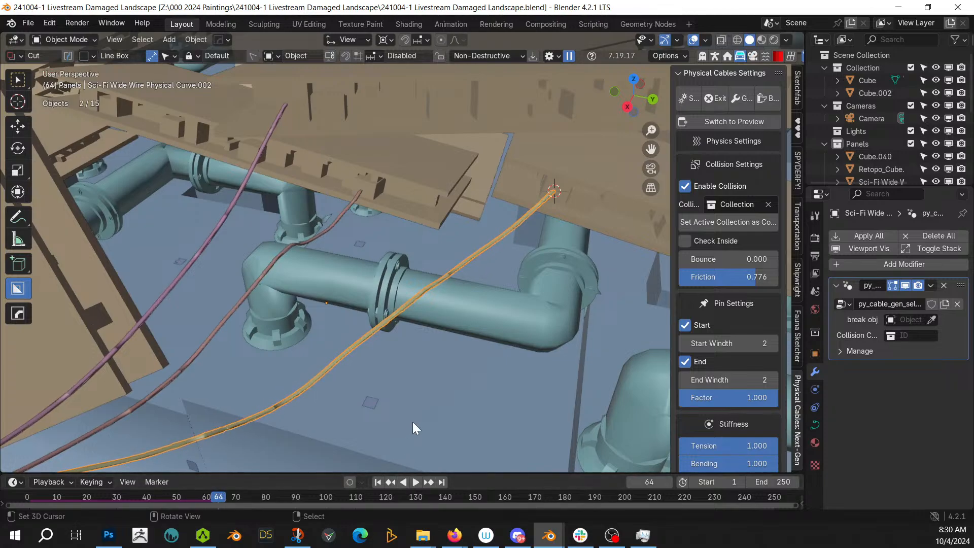
{"action": "middle_click_drag", "start_coordinate": [413, 425], "coordinate": [570, 405]}
{"action": "left_click", "coordinate": [769, 99]}
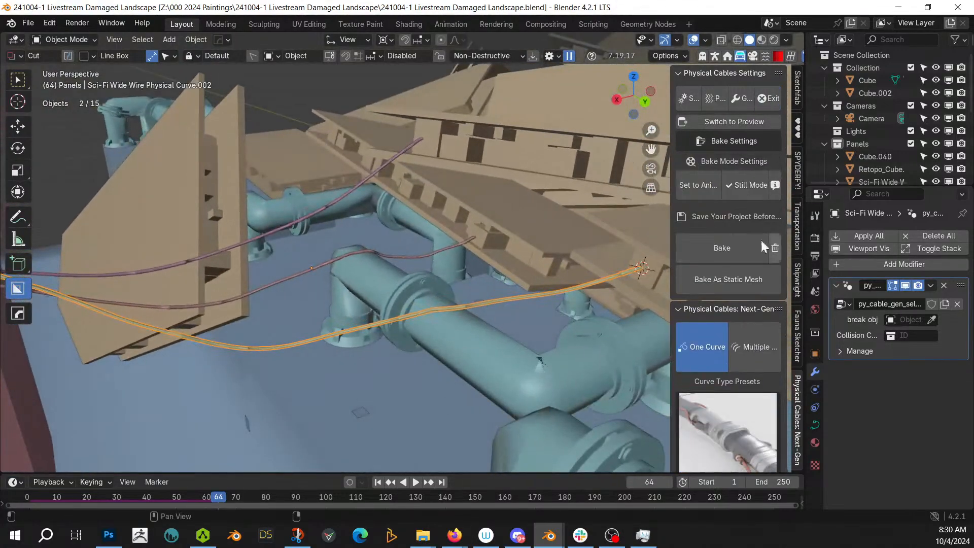
{"action": "left_click", "coordinate": [729, 281]}
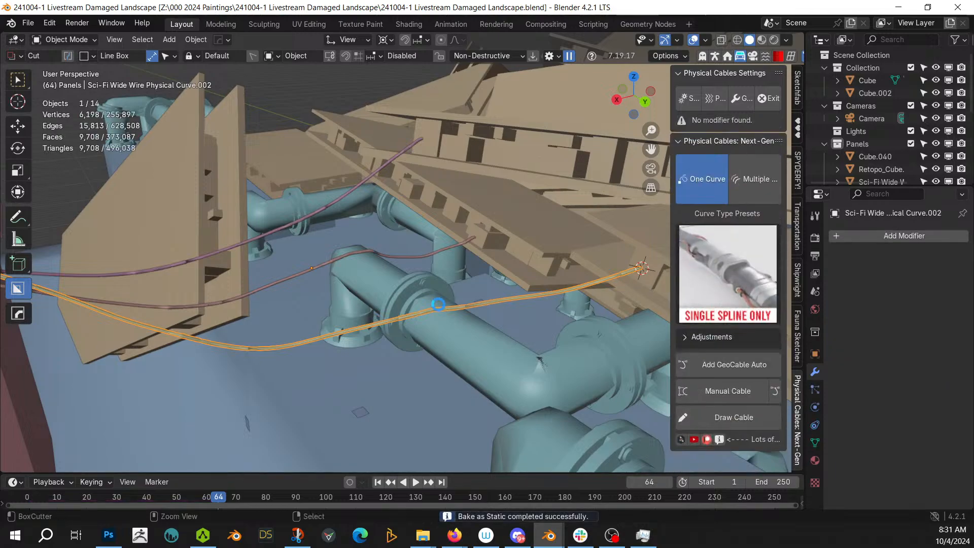
{"action": "key", "text": "ctrl+s"}
Select seven adjacent faces on the underside of the large overhanging debris slab for hanging loose wires
{"action": "middle_click_drag", "start_coordinate": [437, 306], "coordinate": [352, 372]}
{"action": "key", "text": "Tab"}
{"action": "key", "text": "Tab"}
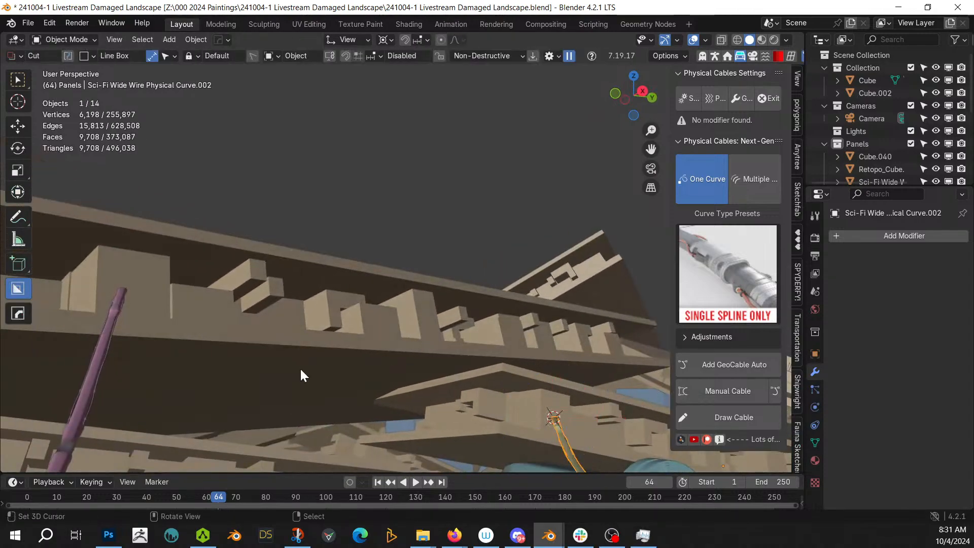
{"action": "left_click", "coordinate": [301, 369]}
{"action": "key", "text": "Tab"}
{"action": "left_click", "coordinate": [251, 356]}
{"action": "left_click", "coordinate": [320, 354], "text": "shift"}
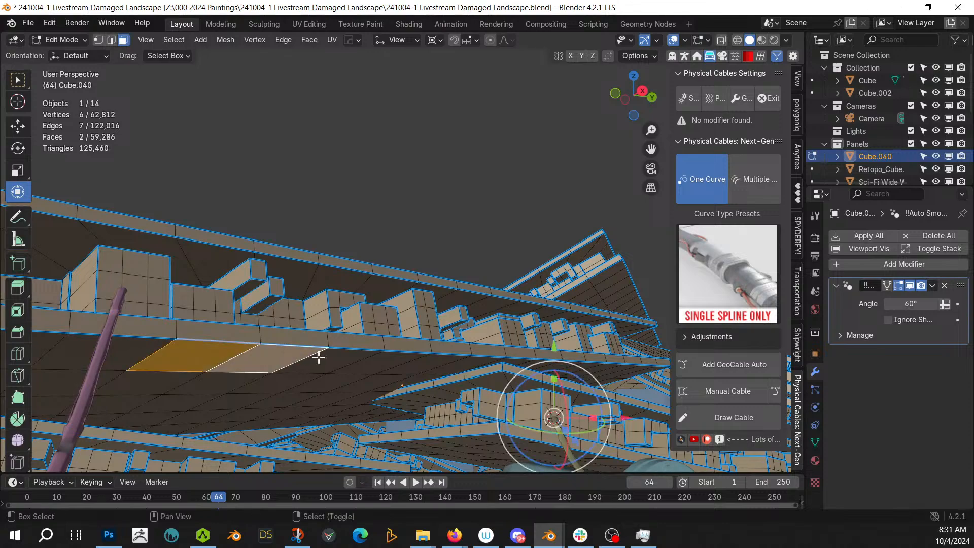
{"action": "left_click", "coordinate": [372, 365], "text": "shift"}
{"action": "left_click", "coordinate": [405, 358], "text": "shift"}
{"action": "left_click", "coordinate": [305, 383], "text": "shift"}
{"action": "left_click", "coordinate": [285, 383], "text": "shift"}
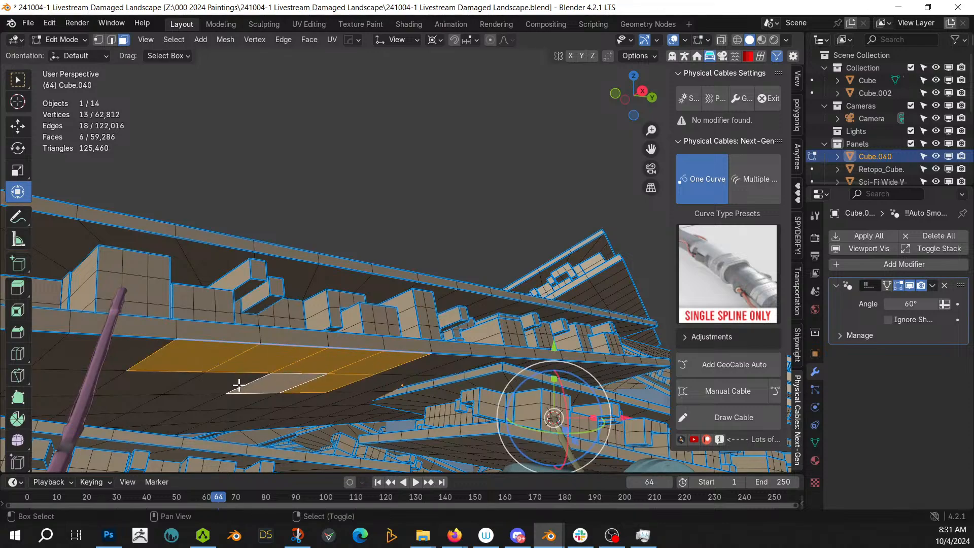
{"action": "left_click", "coordinate": [239, 385], "text": "shift"}
Generate Random Cables on the selected slab faces with origin seed 2 and bevel radius 0.025
{"action": "key", "text": "shift+q"}
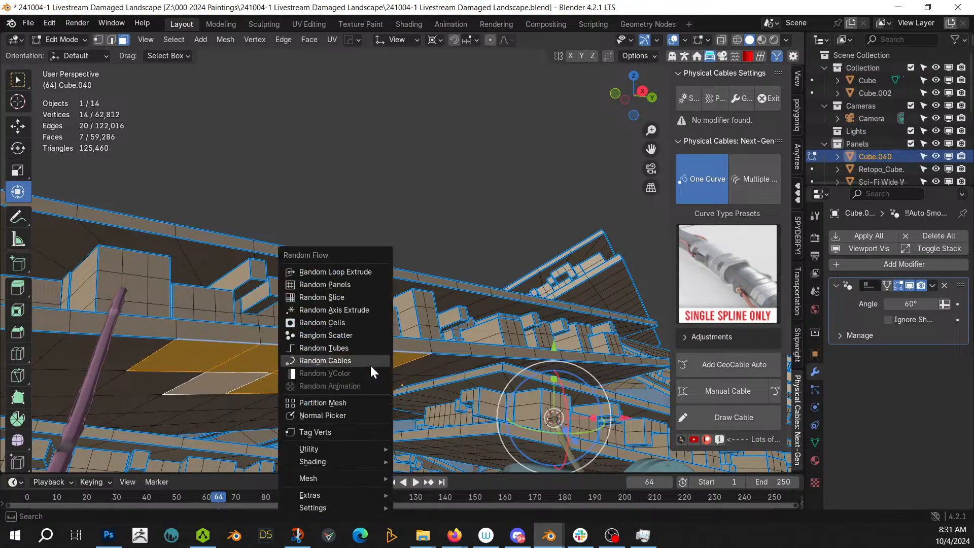
{"action": "left_click", "coordinate": [355, 359]}
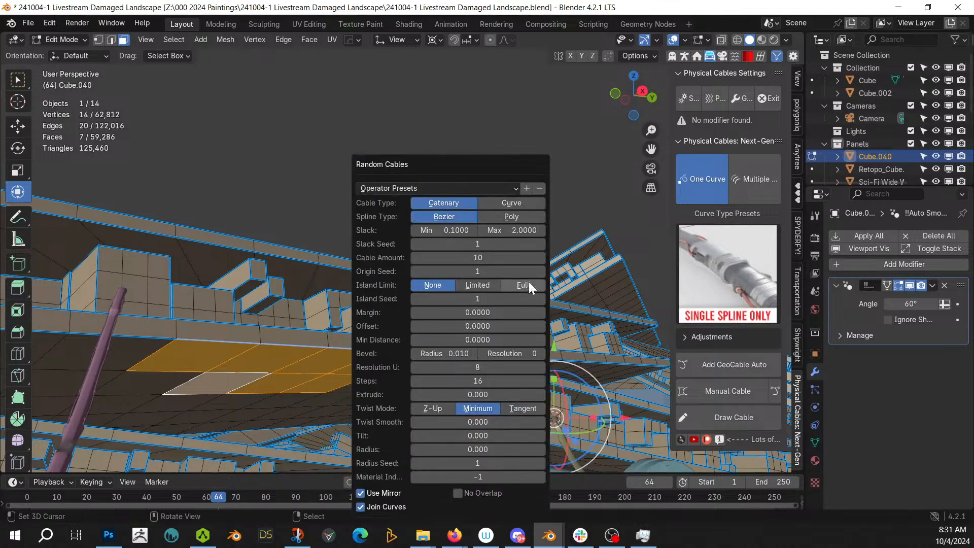
{"action": "left_click", "coordinate": [540, 272]}
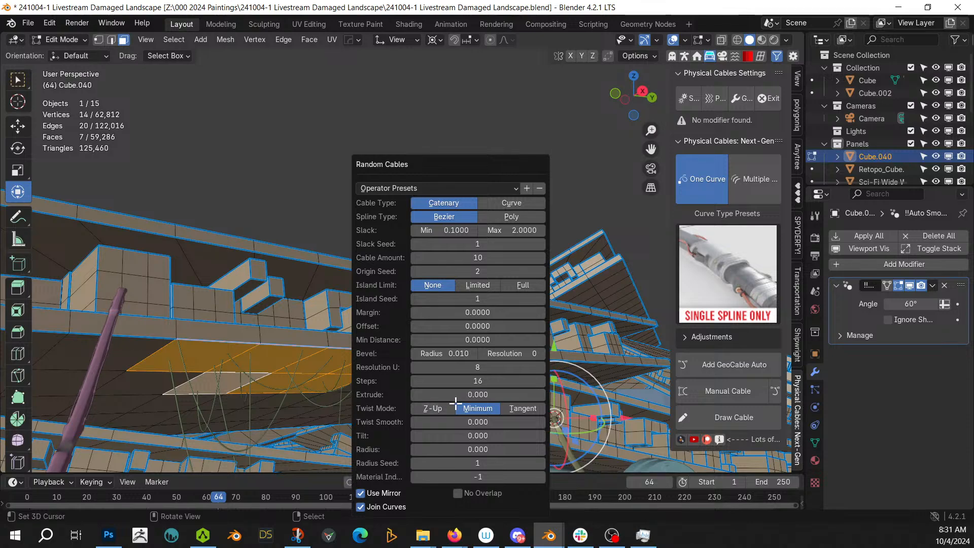
{"action": "left_click", "coordinate": [458, 353]}
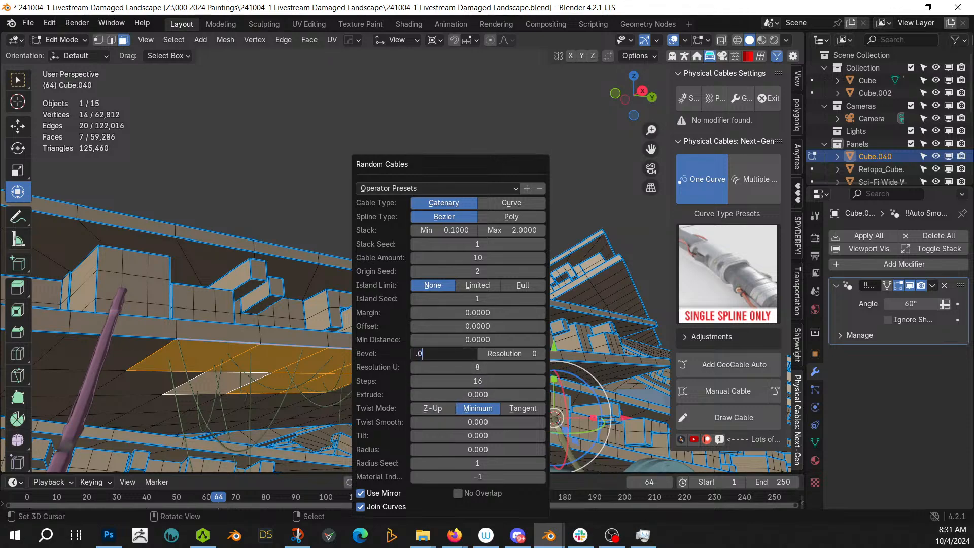
{"action": "type", "text": ".025"}
{"action": "key", "text": "Return"}
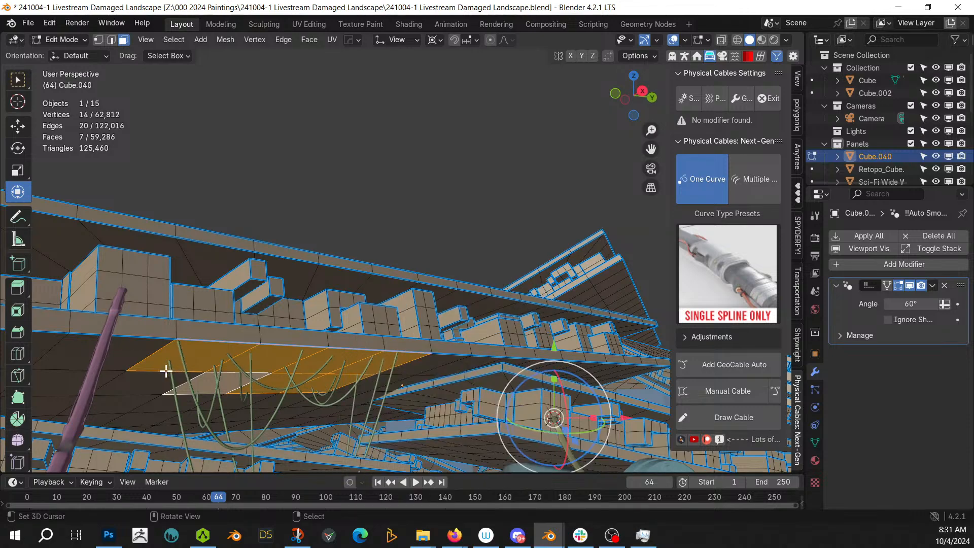
Set the maximum slack of the slab's random cables to 9.5
{"action": "middle_click_drag", "start_coordinate": [166, 371], "coordinate": [355, 388]}
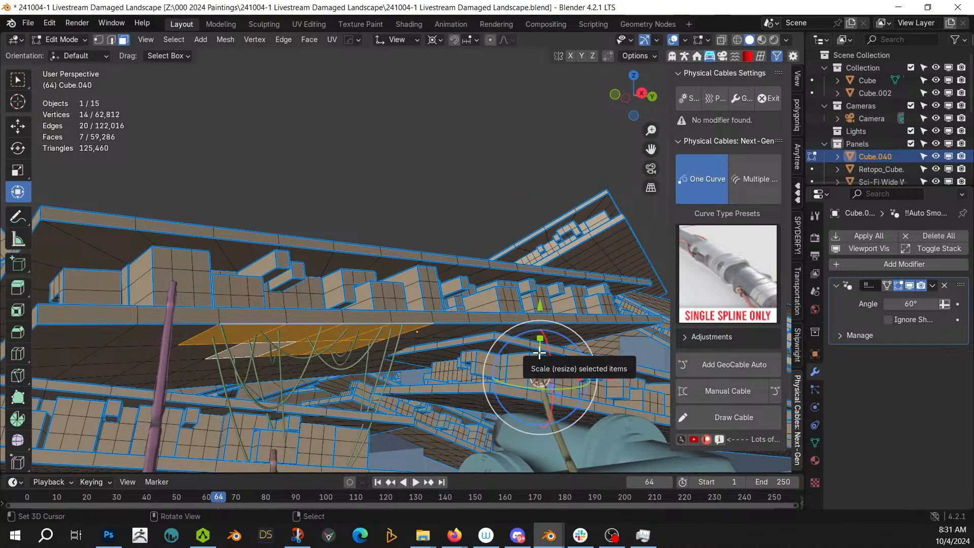
{"action": "key", "text": "F9"}
{"action": "left_click", "coordinate": [695, 230]}
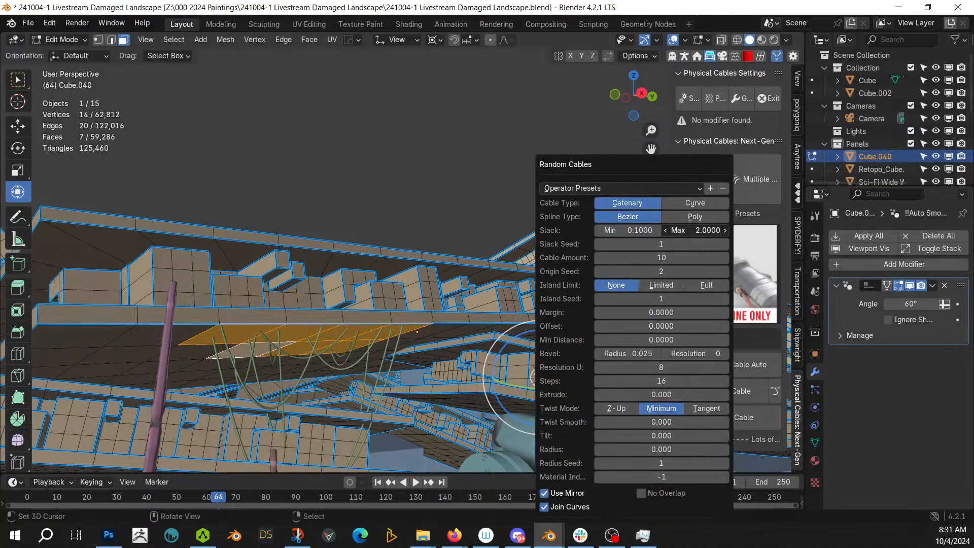
{"action": "left_click_drag", "start_coordinate": [696, 230], "coordinate": [829, 241]}
Select five adjacent faces on the underside of the small debris slab where the third cable is attached
{"action": "middle_click_drag", "start_coordinate": [335, 300], "coordinate": [338, 299]}
{"action": "middle_click_drag", "start_coordinate": [314, 316], "coordinate": [325, 187]}
{"action": "left_click", "coordinate": [376, 318]}
{"action": "right_click", "coordinate": [390, 311], "text": "shift"}
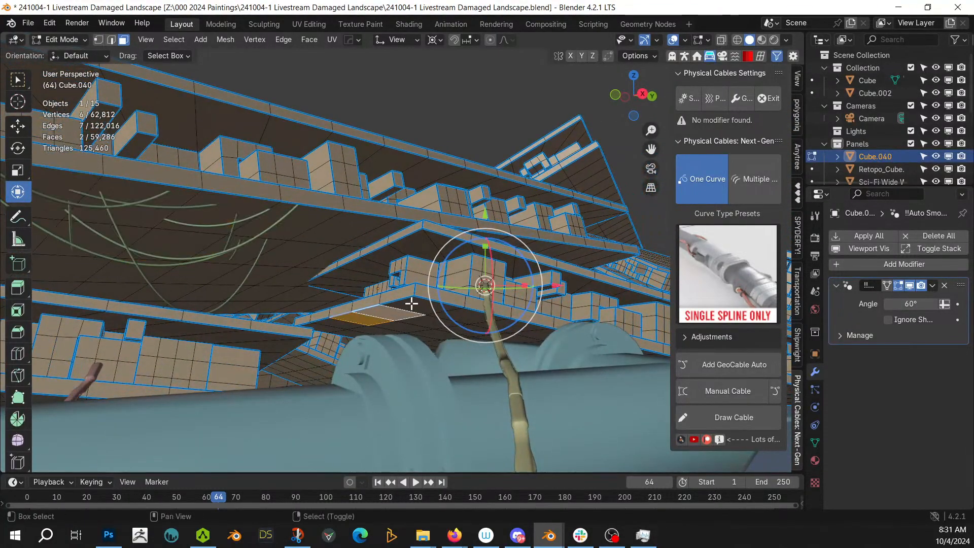
{"action": "right_click", "coordinate": [412, 304], "text": "shift"}
{"action": "right_click", "coordinate": [447, 312], "text": "shift"}
{"action": "right_click", "coordinate": [429, 324], "text": "shift"}
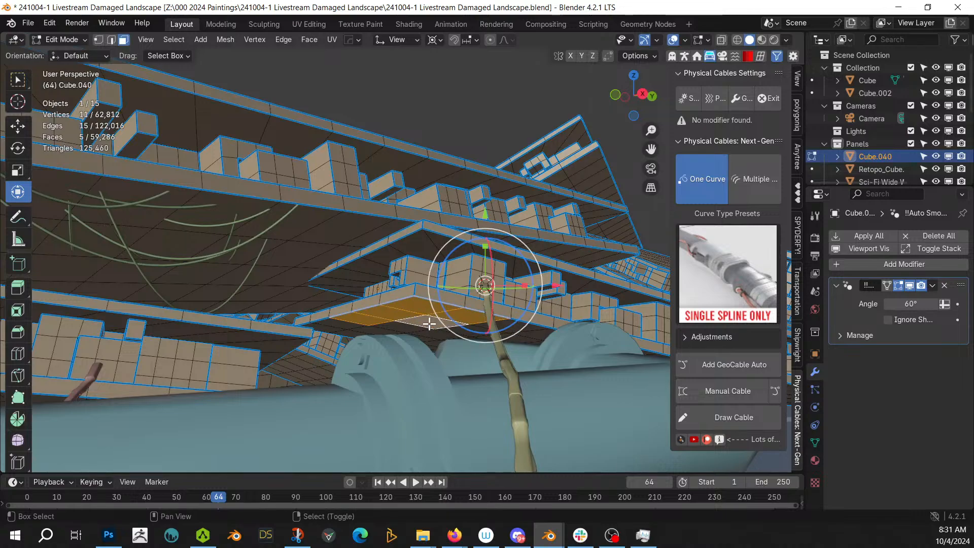
Generate Random Cables on the small slab's selected faces with island seed 2 and maximum slack 0.68
{"action": "key", "text": "shift+q"}
{"action": "left_click", "coordinate": [366, 298]}
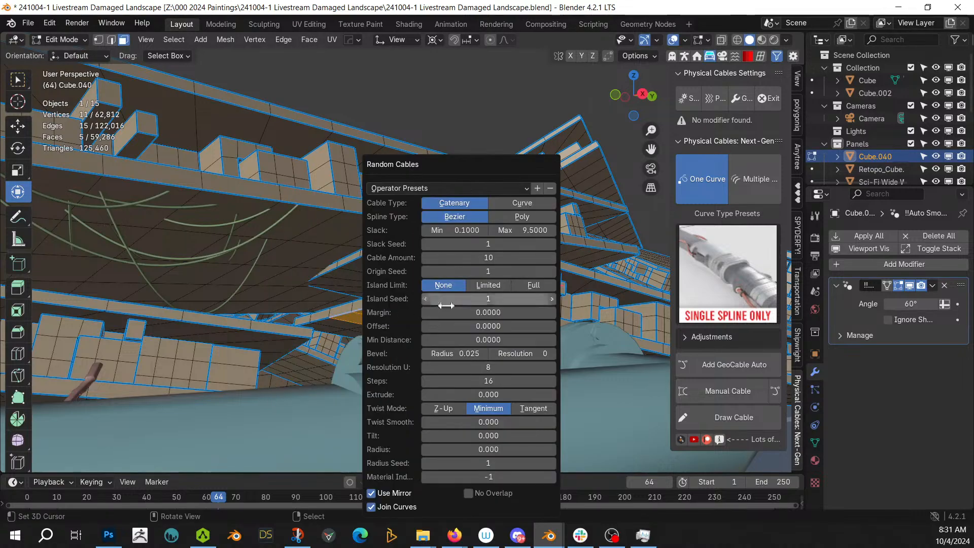
{"action": "left_click", "coordinate": [551, 298]}
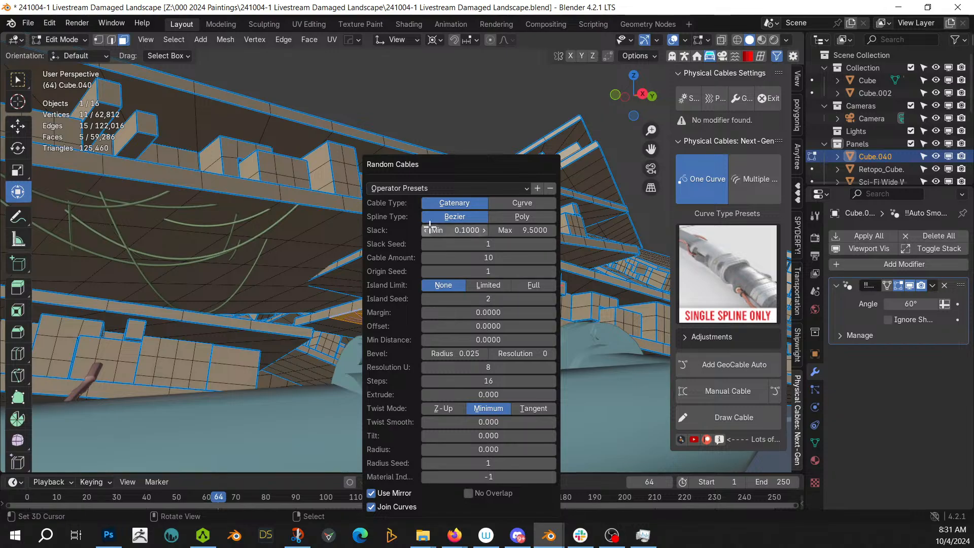
{"action": "left_click_drag", "start_coordinate": [434, 168], "coordinate": [641, 122]}
{"action": "middle_click_drag", "start_coordinate": [472, 212], "coordinate": [540, 247]}
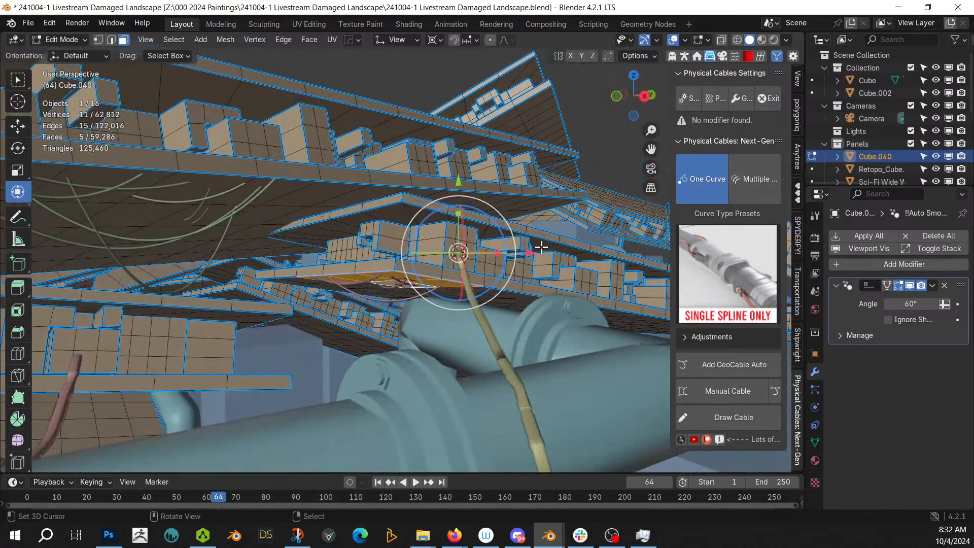
{"action": "key", "text": "F9"}
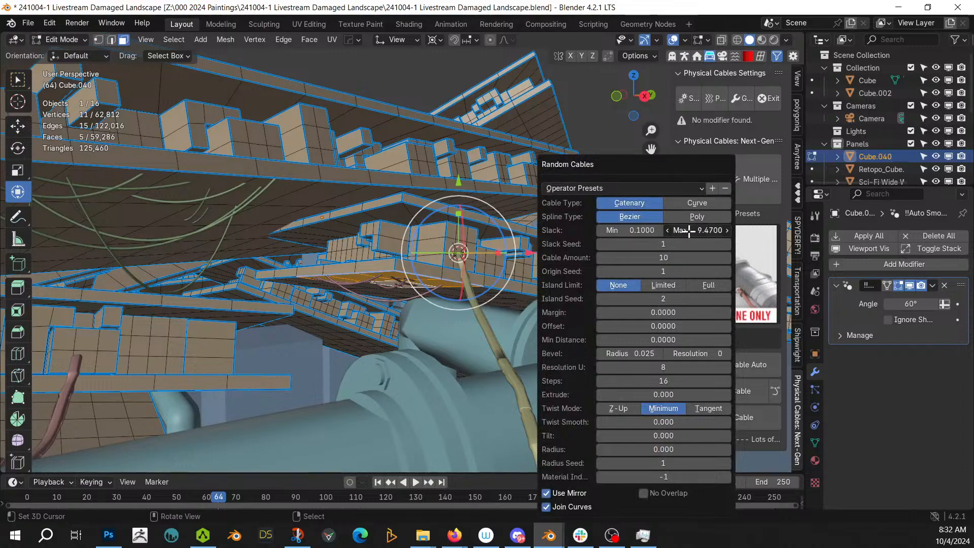
{"action": "left_click_drag", "start_coordinate": [689, 232], "coordinate": [408, 233]}
Generate Random Cables on five faces of the upright slab's block below the draped cables, with origin seed 2 and maximum slack 0.0001
{"action": "middle_click_drag", "start_coordinate": [293, 283], "coordinate": [358, 328]}
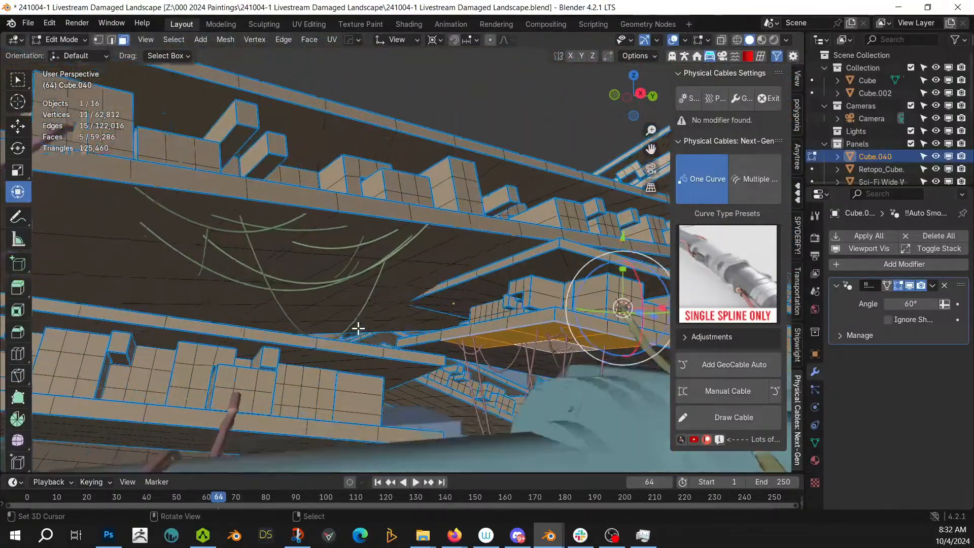
{"action": "middle_click_drag", "start_coordinate": [425, 293], "coordinate": [188, 327]}
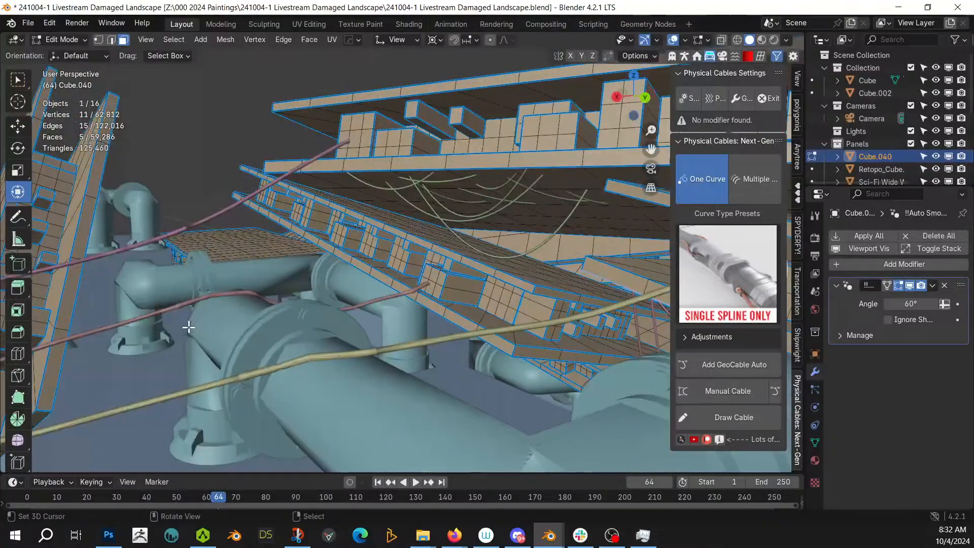
{"action": "middle_click_drag", "start_coordinate": [359, 311], "coordinate": [463, 343]}
{"action": "left_click", "coordinate": [530, 294]}
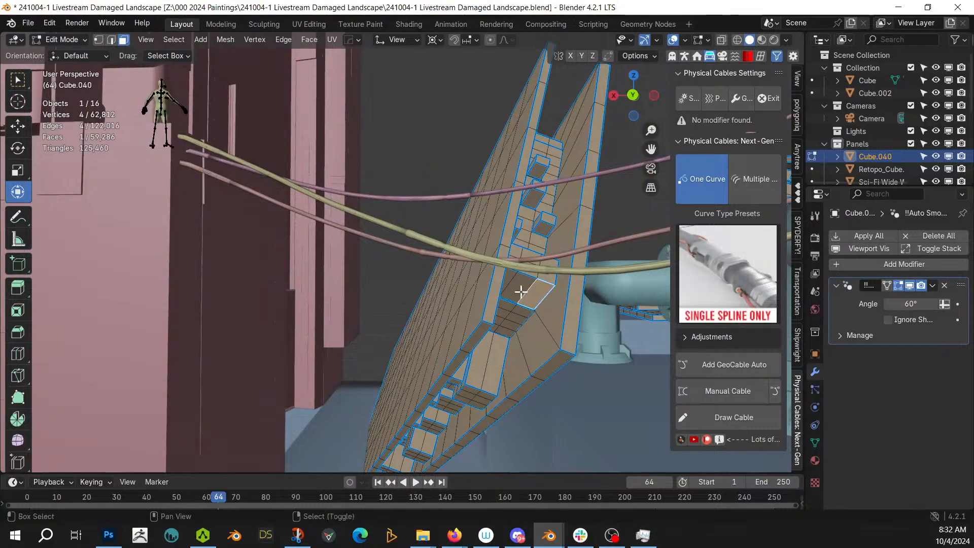
{"action": "left_click", "coordinate": [513, 285], "text": "shift"}
{"action": "left_click", "coordinate": [514, 318], "text": "ctrl"}
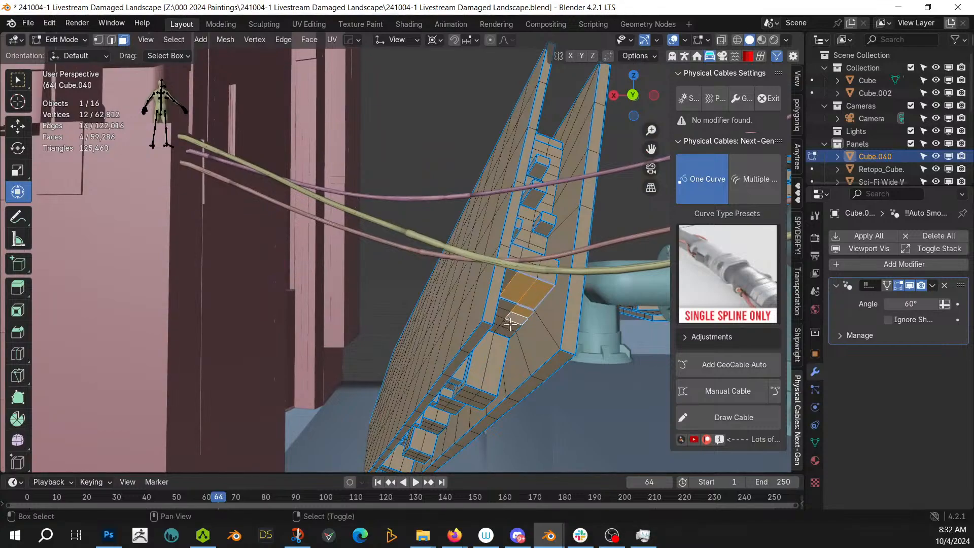
{"action": "left_click", "coordinate": [510, 323], "text": "shift"}
{"action": "key", "text": "shift+q"}
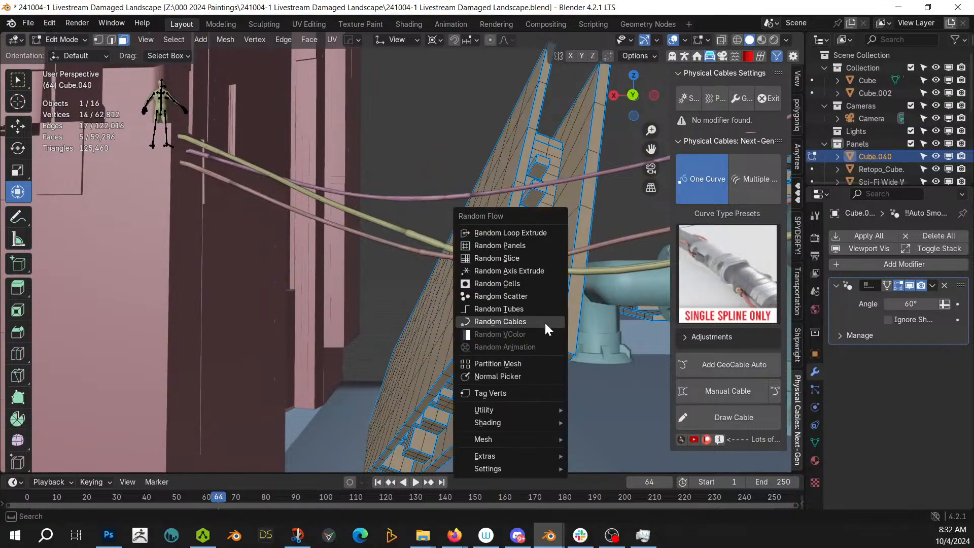
{"action": "left_click", "coordinate": [545, 321]}
{"action": "left_click", "coordinate": [730, 271]}
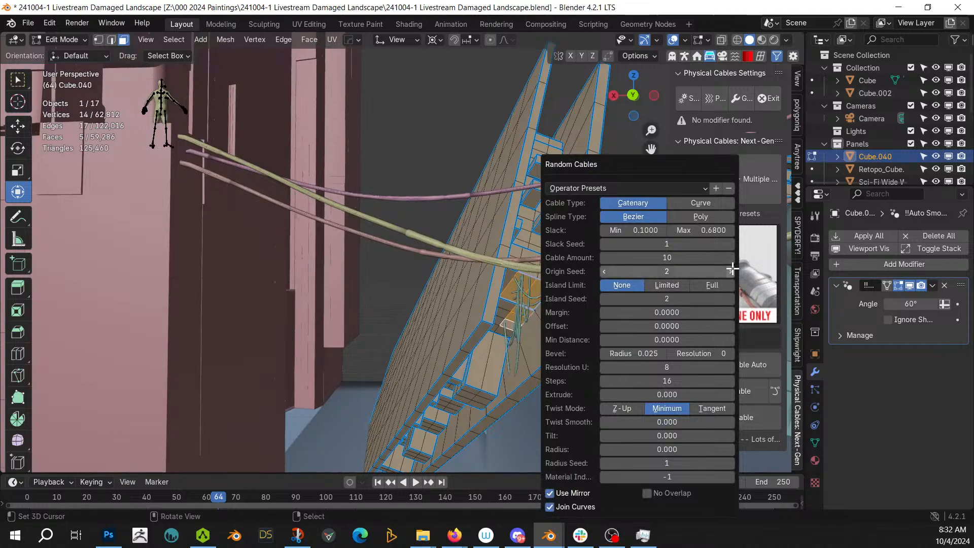
{"action": "left_click_drag", "start_coordinate": [704, 227], "coordinate": [667, 231]}
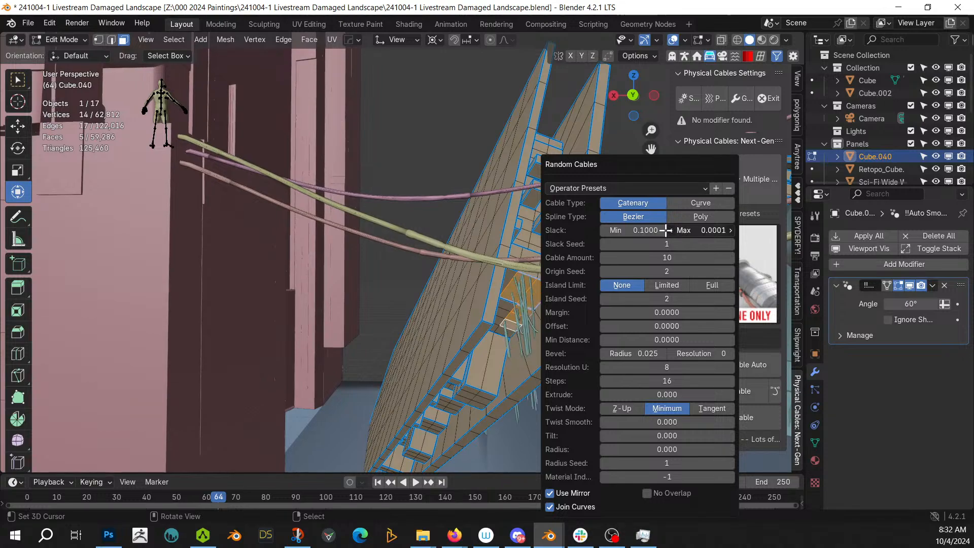
Leave mesh editing and delete the random cables hanging from the upright slab
{"action": "left_click", "coordinate": [411, 314]}
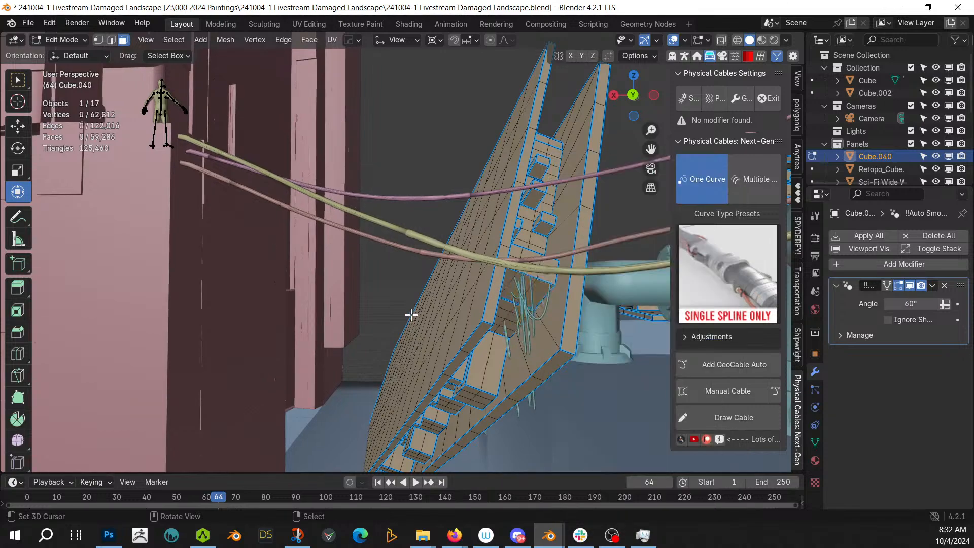
{"action": "key", "text": "Tab"}
{"action": "left_click", "coordinate": [522, 317]}
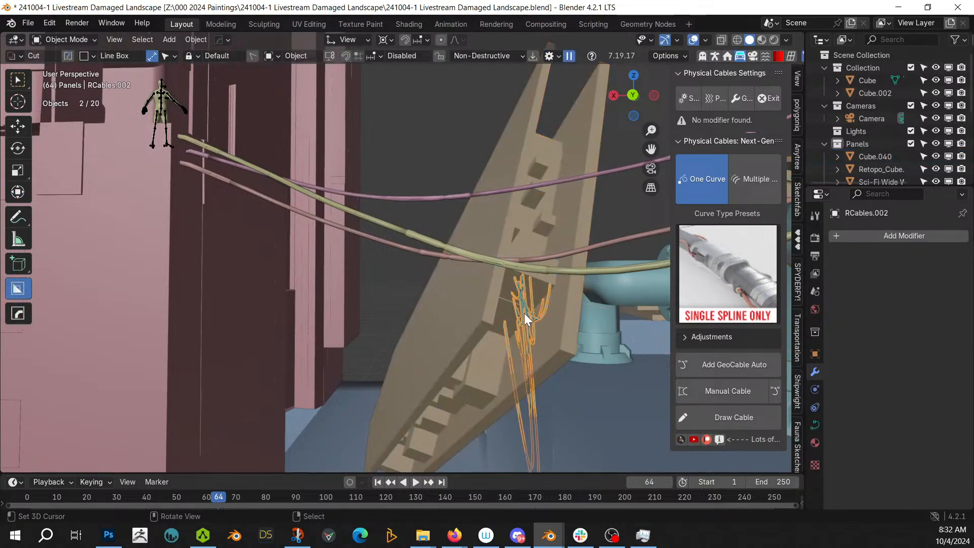
{"action": "key", "text": "Delete"}
Save the file and select the large wall panel object behind the debris
{"action": "middle_click_drag", "start_coordinate": [535, 315], "coordinate": [370, 130]}
{"action": "key", "text": "ctrl+s"}
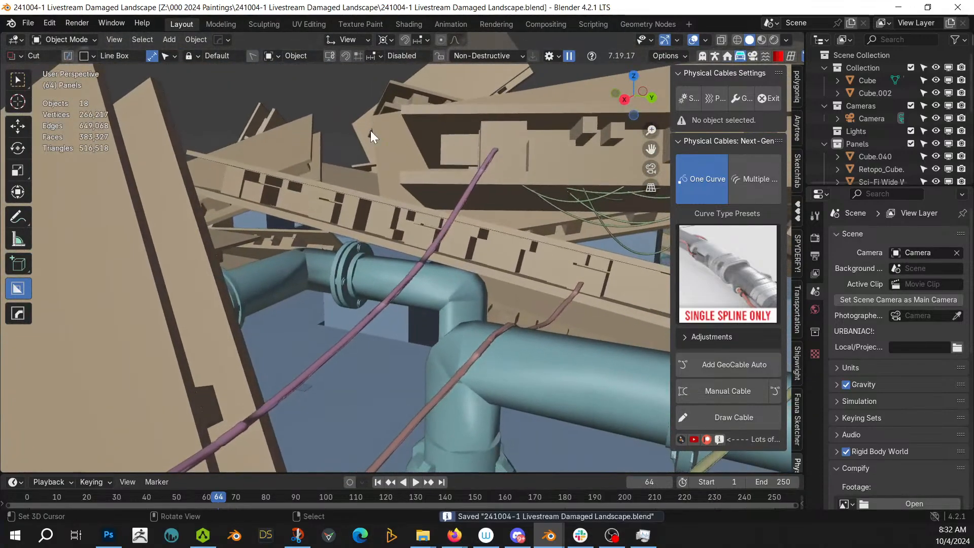
{"action": "middle_click_drag", "start_coordinate": [376, 145], "coordinate": [228, 239]}
{"action": "left_click", "coordinate": [253, 216]}
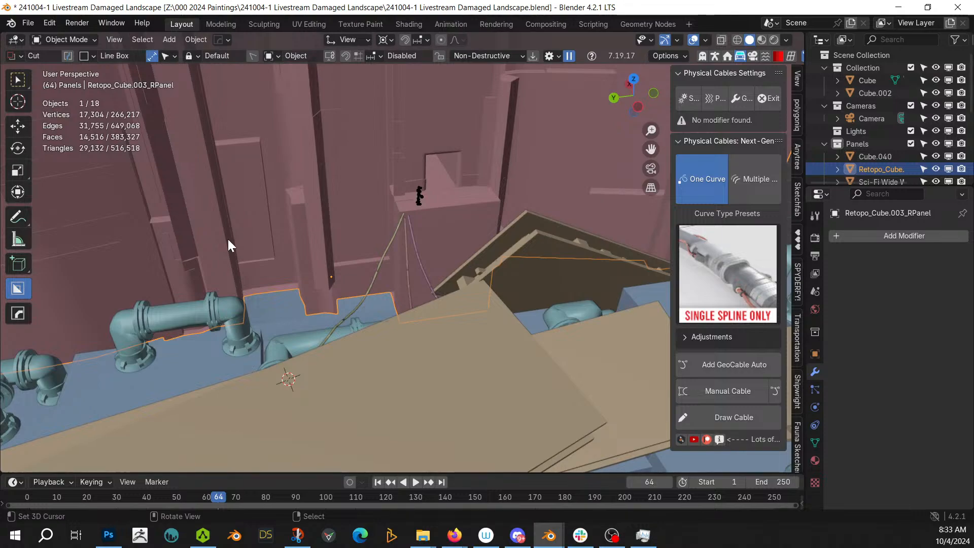
{"action": "middle_click_drag", "start_coordinate": [228, 245], "coordinate": [334, 197]}
In the wall panel's mesh, select one wall vertex and all vertices with a similar amount of connecting edges
{"action": "key", "text": "Tab"}
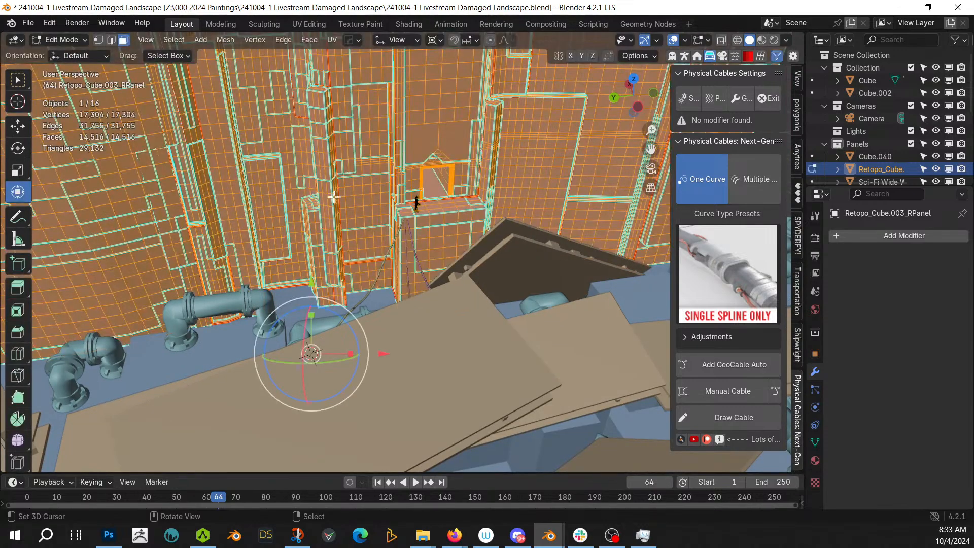
{"action": "key", "text": "1"}
{"action": "left_click", "coordinate": [369, 196]}
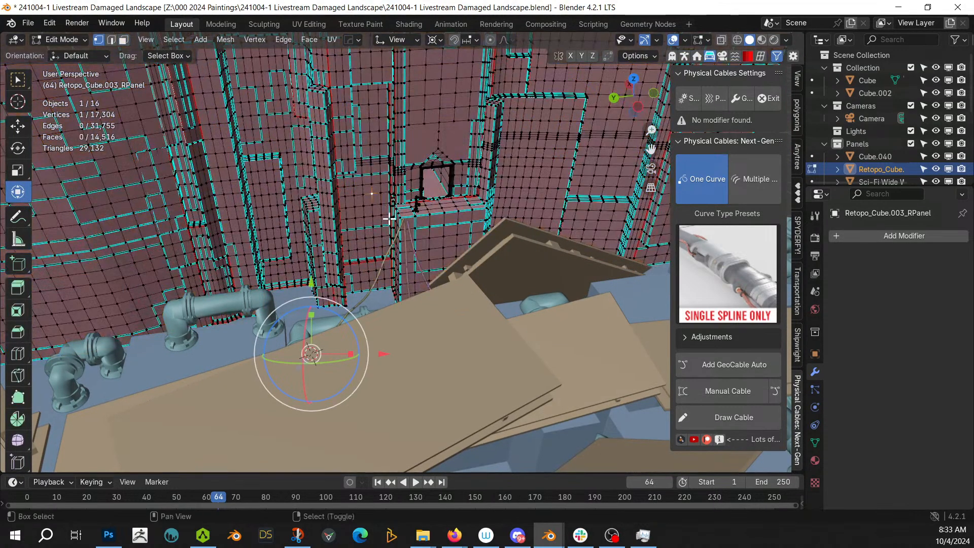
{"action": "key", "text": "shift+g"}
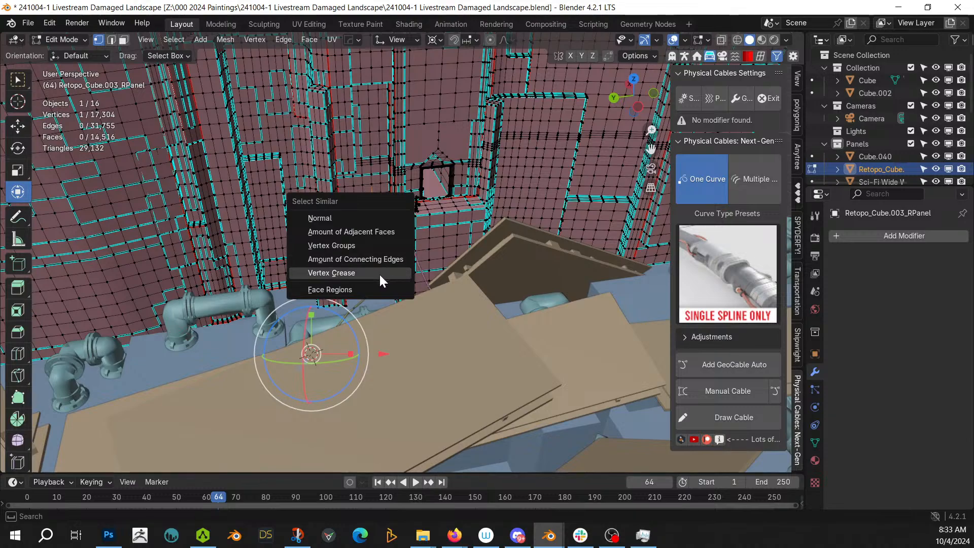
{"action": "left_click", "coordinate": [371, 257]}
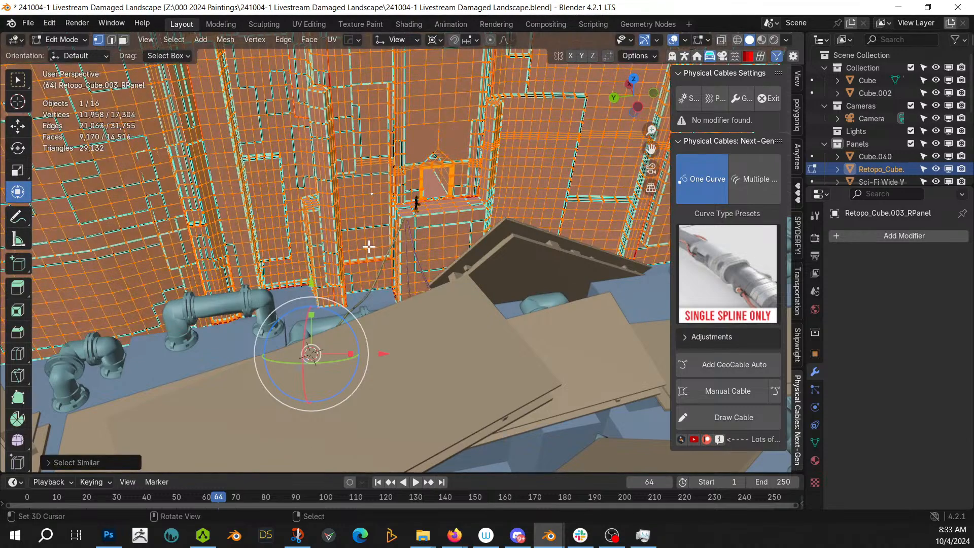
Leave the wall panel's mesh editing and generate Random Cells across the panel with 7 subdivision cuts
{"action": "key", "text": "3"}
{"action": "scroll", "coordinate": [369, 247], "scroll_direction": "up", "scroll_amount": 10}
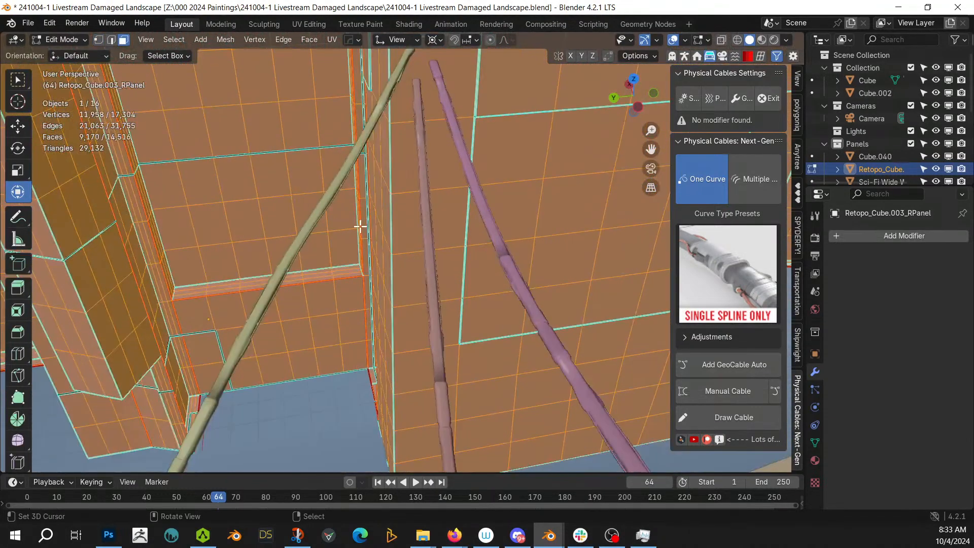
{"action": "middle_click_drag", "start_coordinate": [360, 226], "coordinate": [57, 21], "text": "shift"}
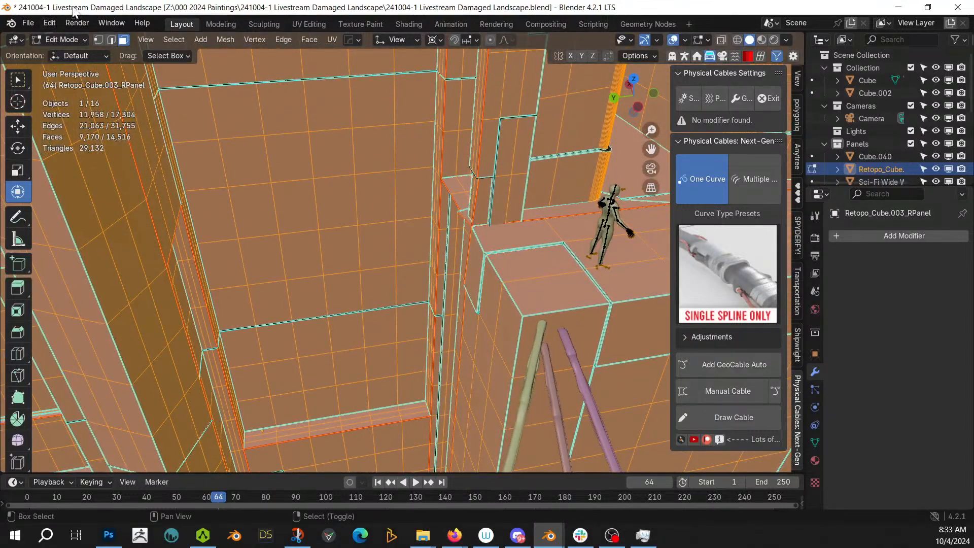
{"action": "scroll", "coordinate": [259, 180], "scroll_direction": "down", "scroll_amount": 5}
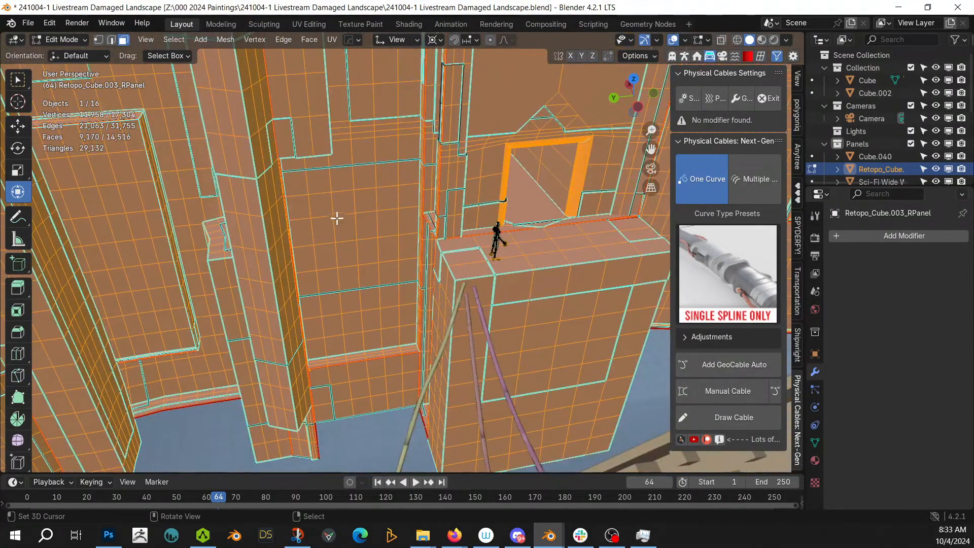
{"action": "middle_click_drag", "start_coordinate": [336, 217], "coordinate": [338, 190]}
{"action": "key", "text": "Tab"}
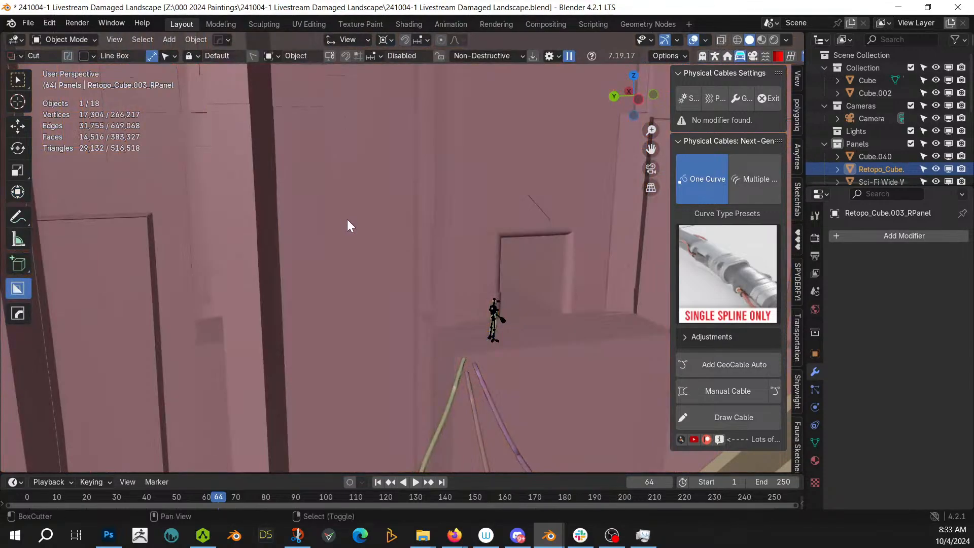
{"action": "key", "text": "shift+alt+r"}
{"action": "left_click", "coordinate": [325, 179]}
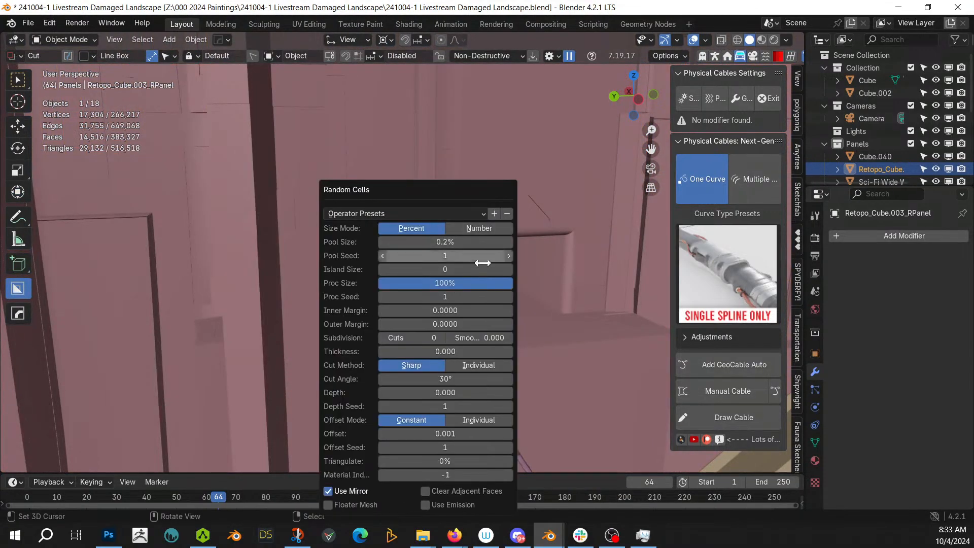
{"action": "left_click", "coordinate": [429, 341]}
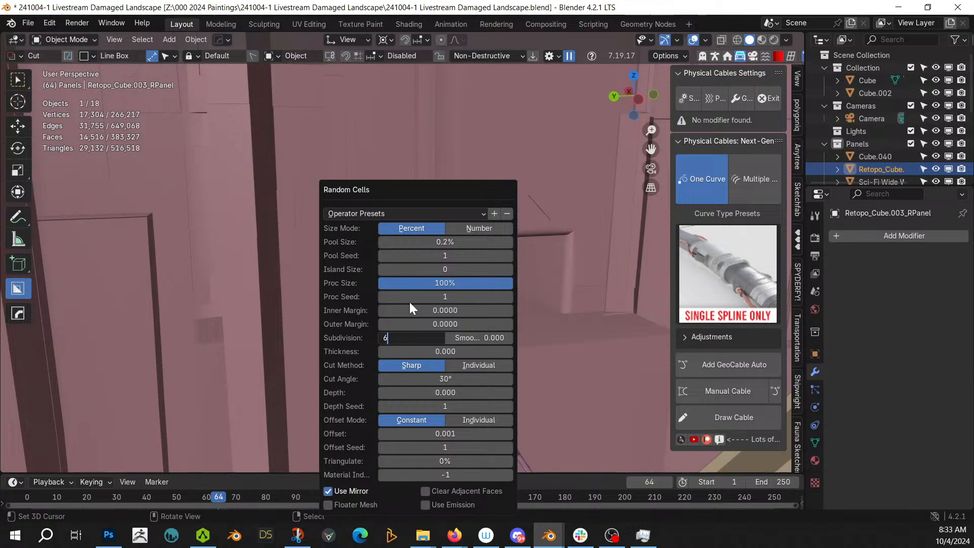
{"action": "key", "text": "Return"}
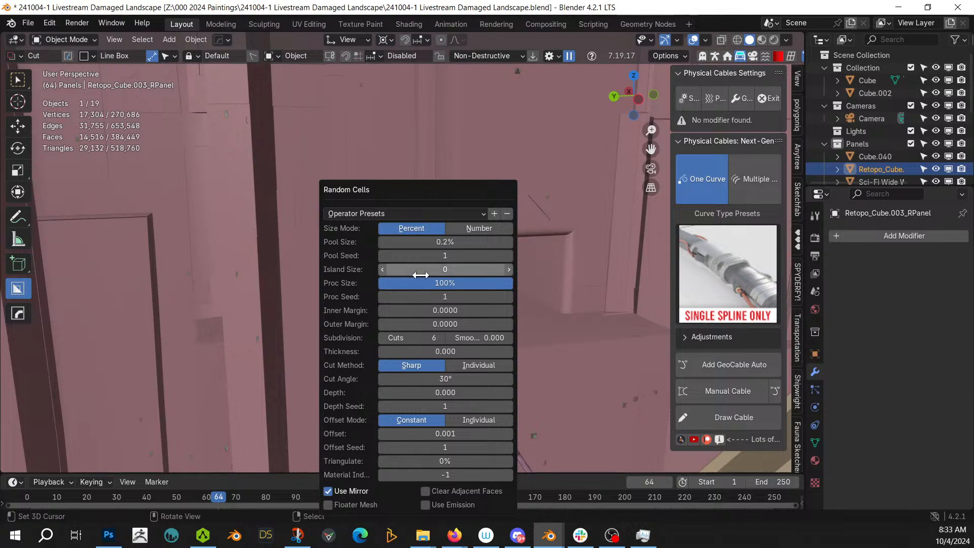
{"action": "left_click", "coordinate": [440, 338]}
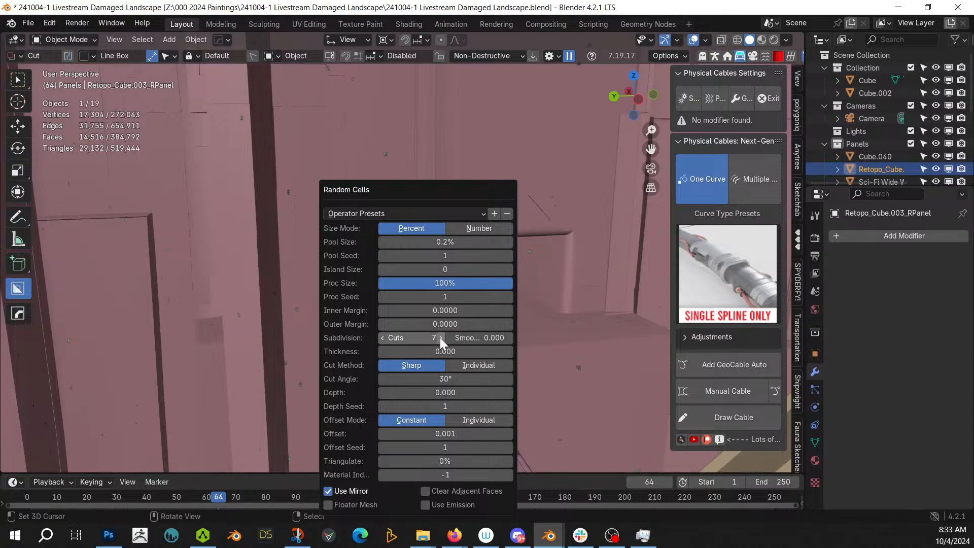
Try assigning the sy_yellow_5_emmisive material to the wall panel object
{"action": "left_click", "coordinate": [815, 460]}
{"action": "left_click", "coordinate": [836, 289]}
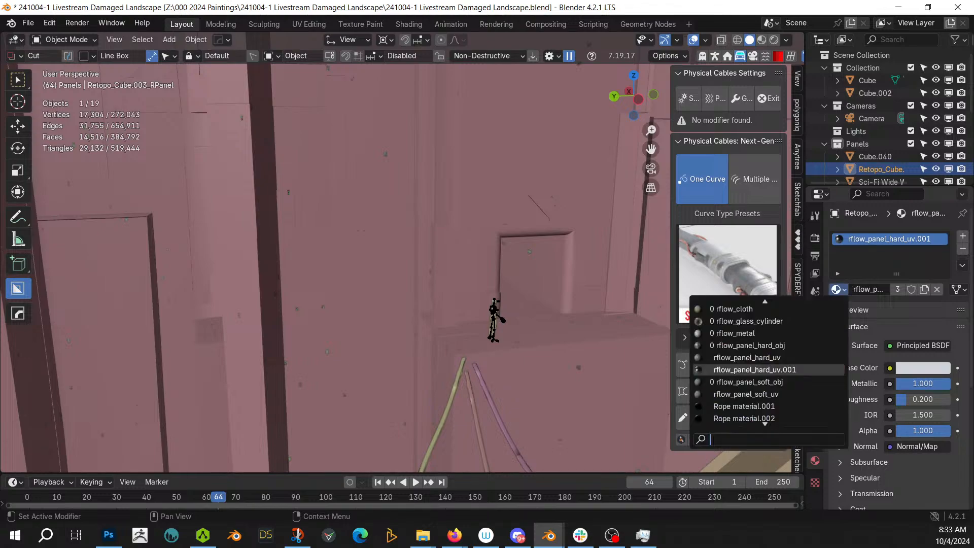
{"action": "type", "text": "yel"}
{"action": "key", "text": "Return"}
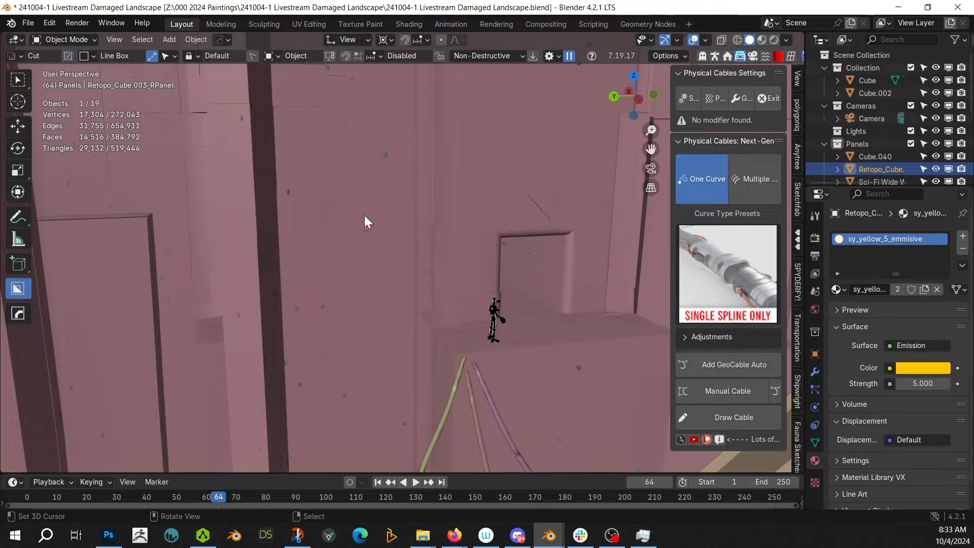
{"action": "middle_click_drag", "start_coordinate": [407, 215], "coordinate": [427, 217]}
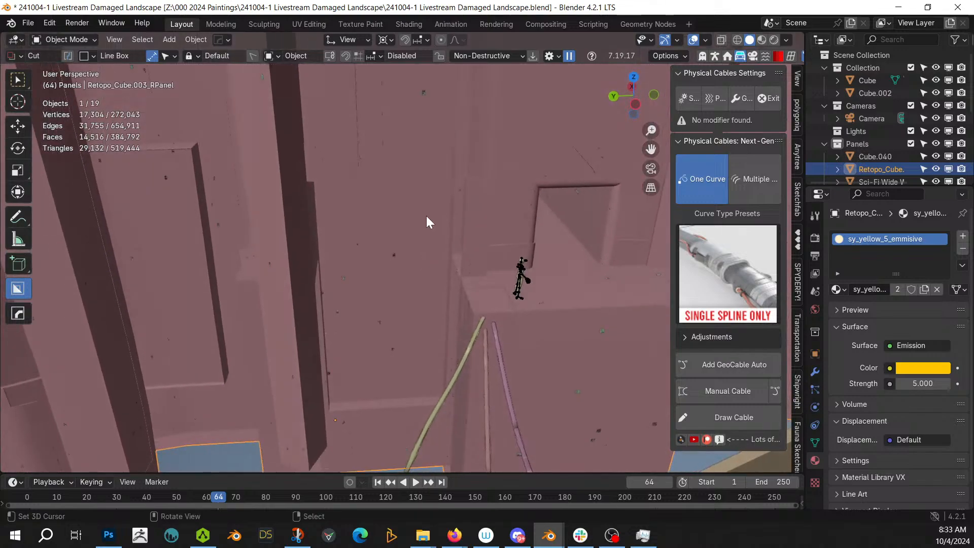
{"action": "key", "text": "g"}
{"action": "left_click", "coordinate": [393, 252]}
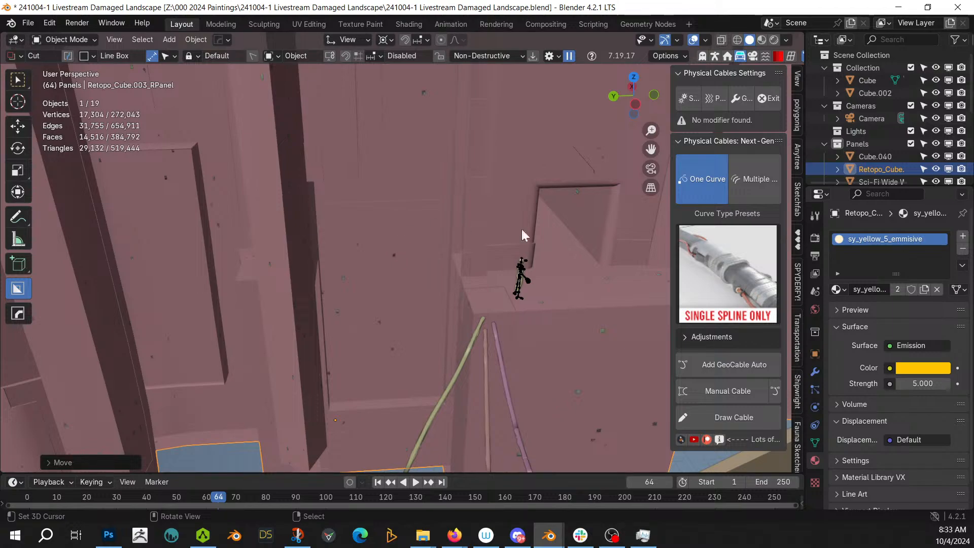
Replace the wall panel's yellow emissive material with rflow_panel_soft_obj
{"action": "left_click", "coordinate": [836, 290]}
{"action": "type", "text": "rflow"}
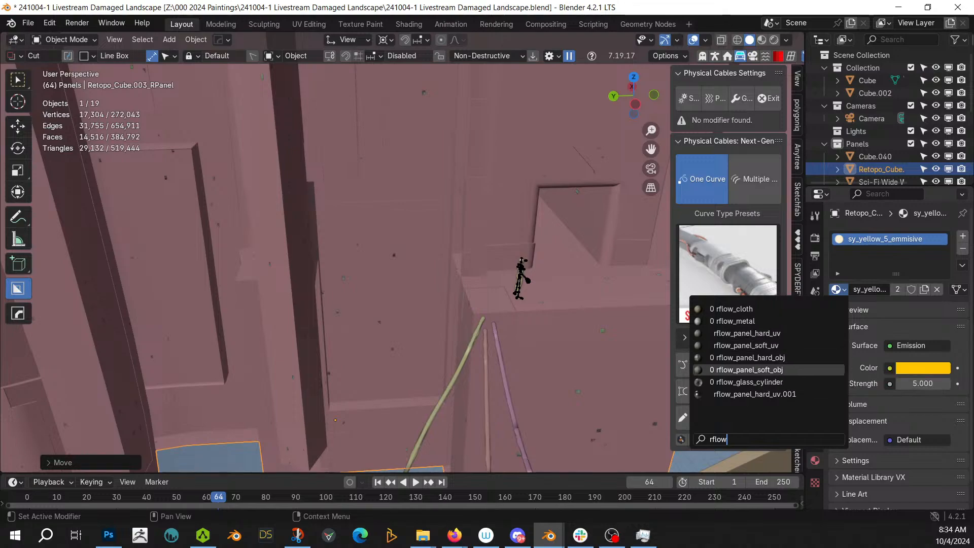
{"action": "key", "text": "Return"}
Select the random cells scattered on the wall and assign them the sy_yellow_5_emmisive material
{"action": "left_click", "coordinate": [394, 255]}
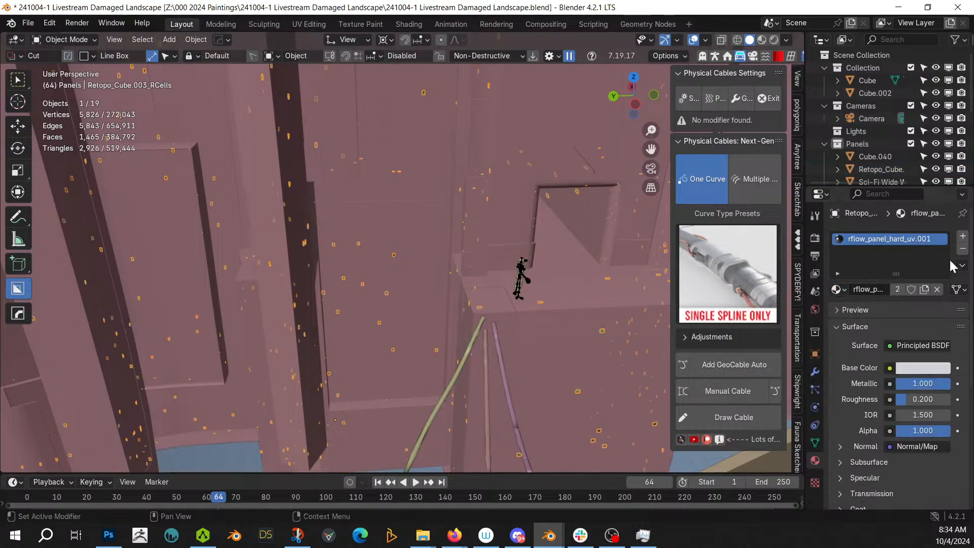
{"action": "left_click", "coordinate": [838, 291]}
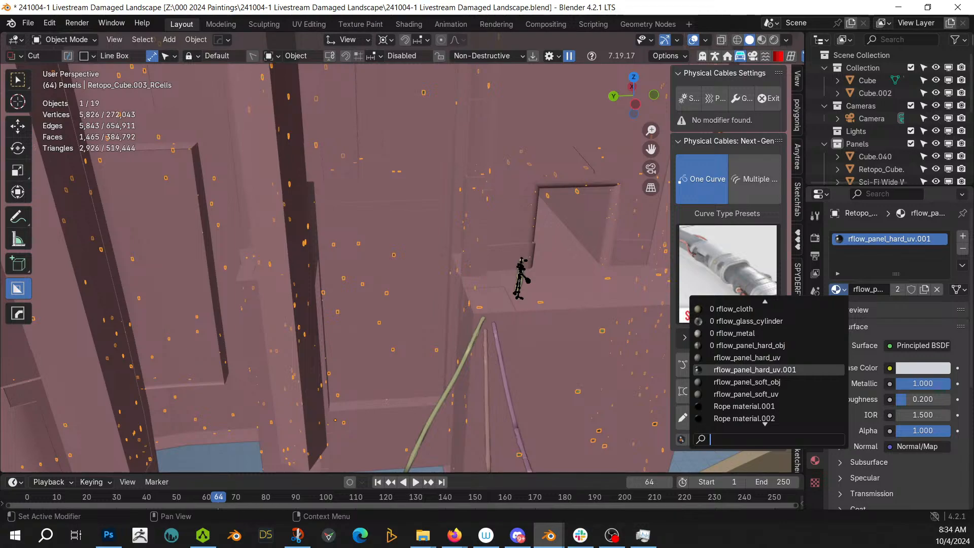
{"action": "type", "text": "yell"}
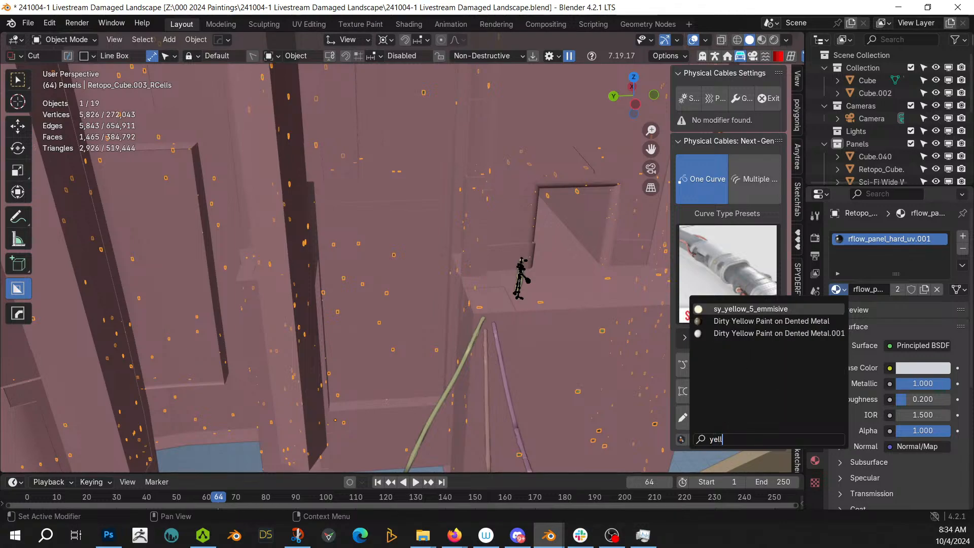
{"action": "key", "text": "Return"}
Show the scene in Rendered shading and assign the rflow_panel_soft_uv material to the wall panel
{"action": "left_click", "coordinate": [329, 216]}
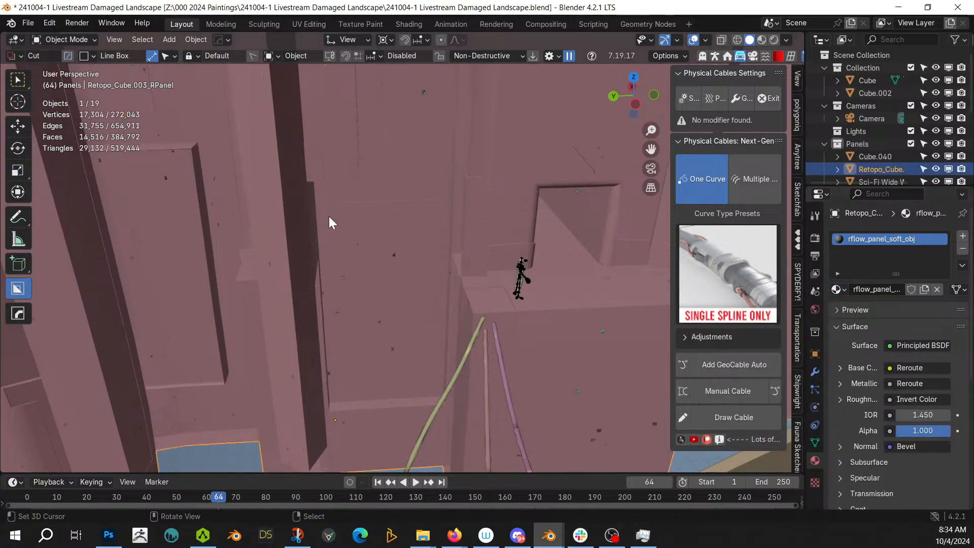
{"action": "key", "text": "z"}
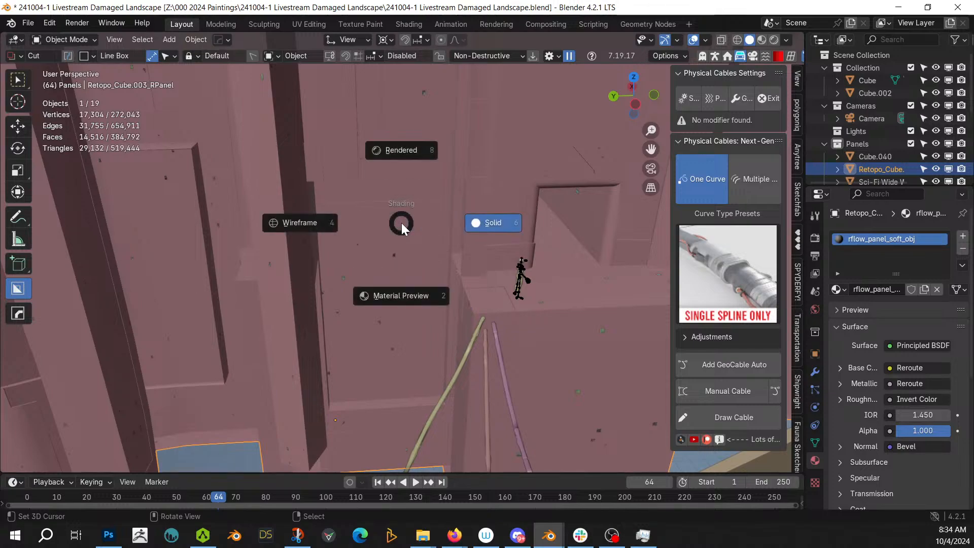
{"action": "key", "text": "8"}
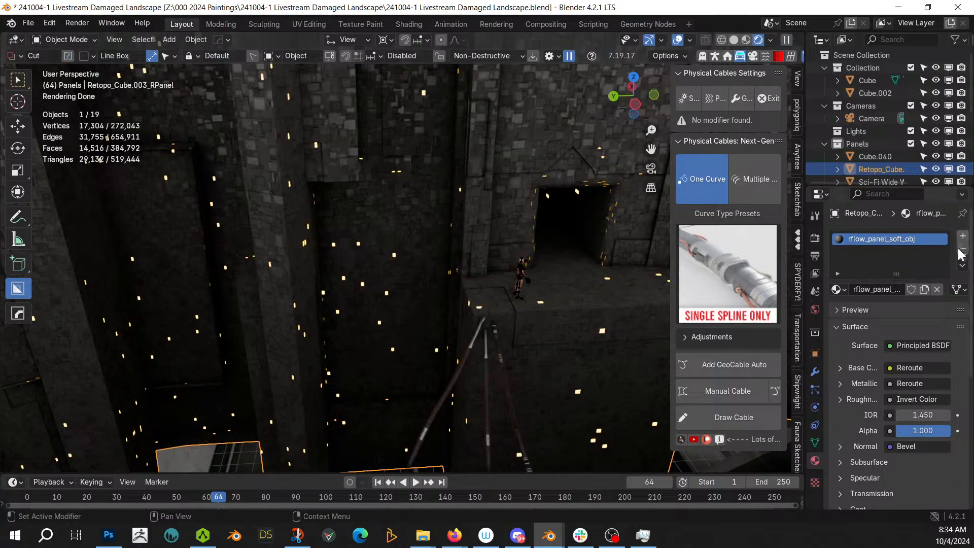
{"action": "left_click", "coordinate": [835, 290]}
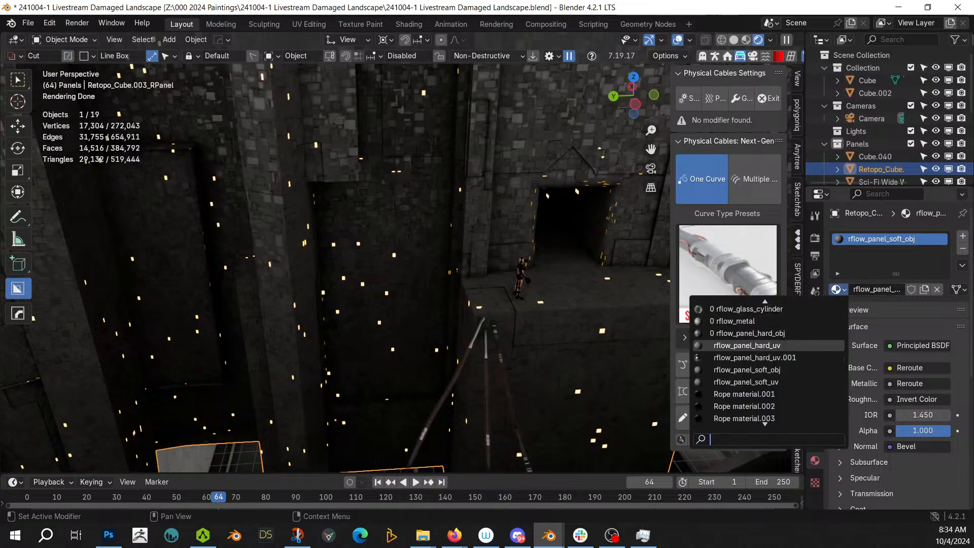
{"action": "left_click", "coordinate": [788, 382]}
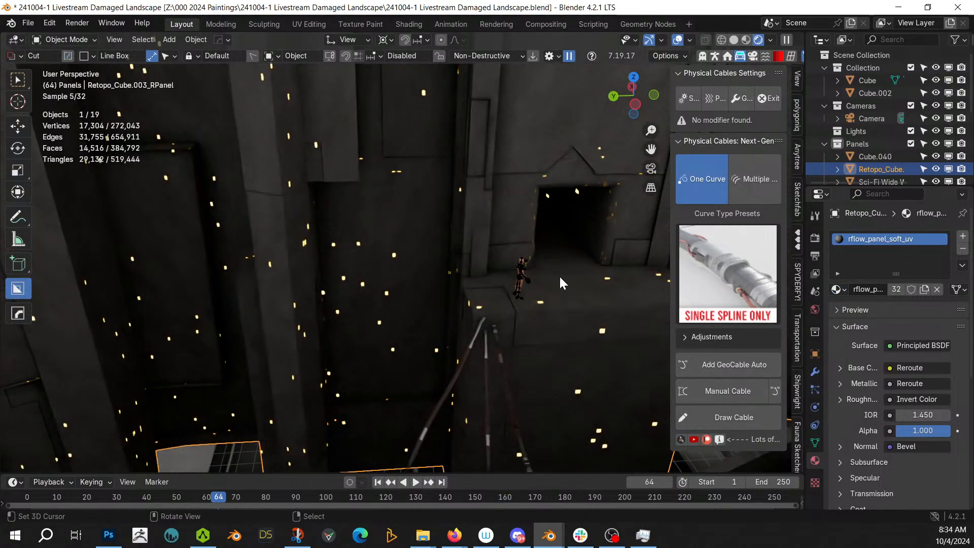
Unwrap all faces of the wall panel with Smart UV Project at a 66° angle limit and leave mesh editing
{"action": "key", "text": "Tab"}
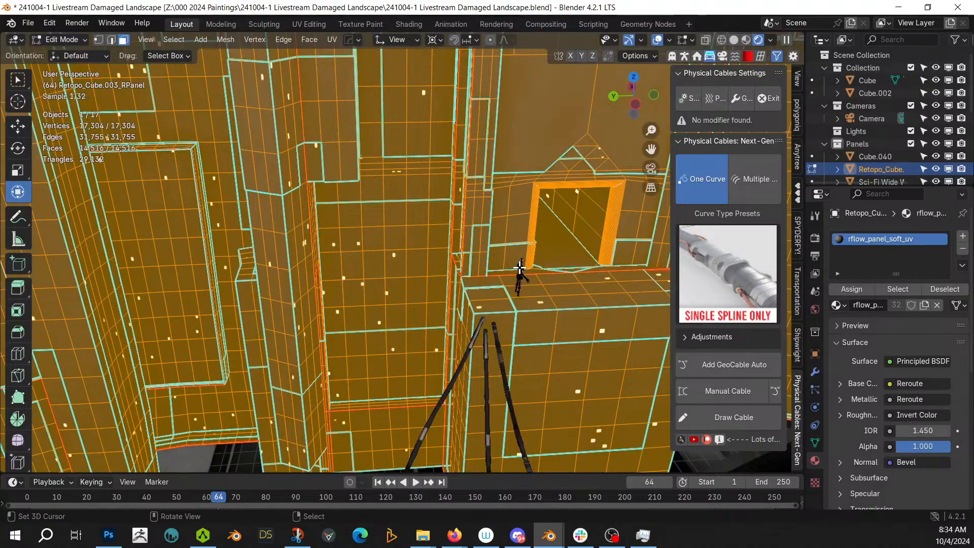
{"action": "key", "text": "u"}
{"action": "left_click", "coordinate": [500, 148]}
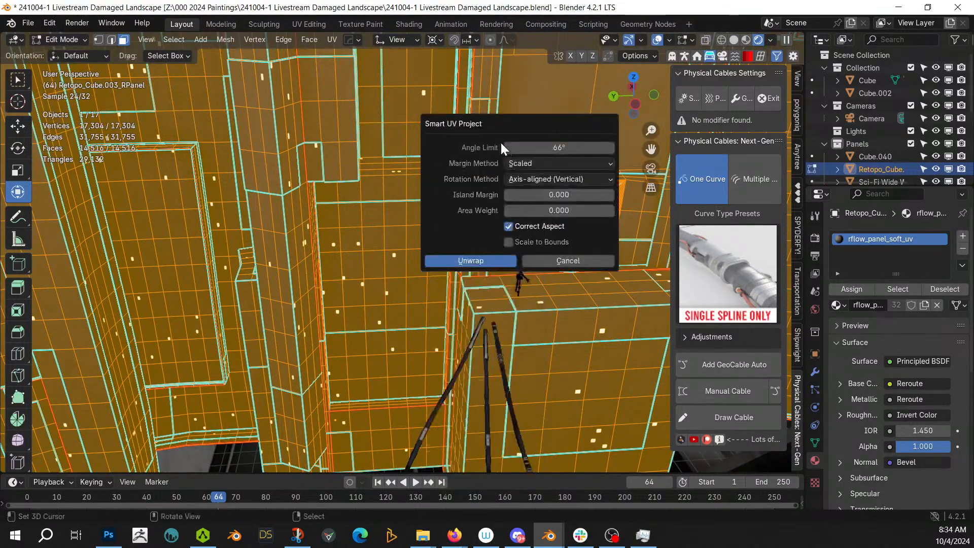
{"action": "left_click", "coordinate": [481, 261]}
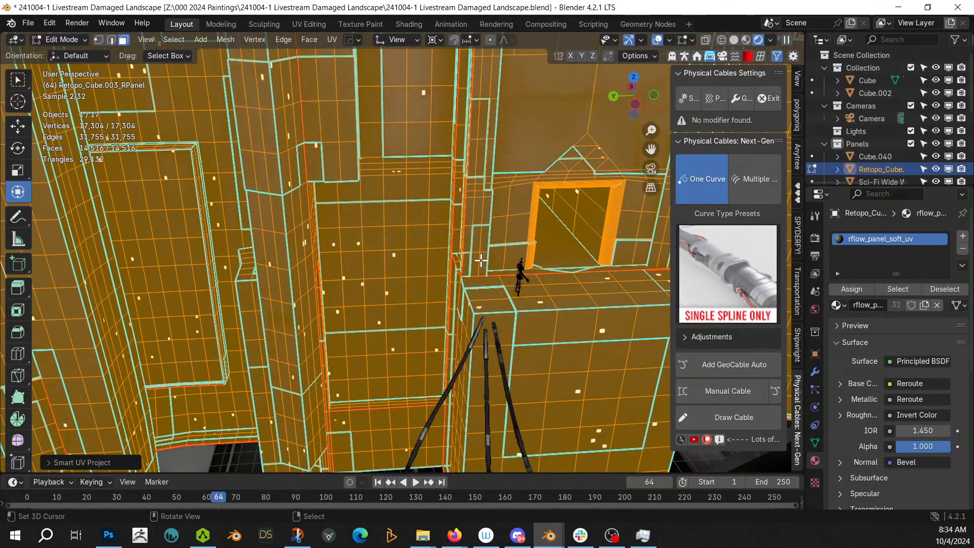
{"action": "key", "text": "Tab"}
In Solid shading, randomly select part of the glowing random cells' faces in their mesh and delete them
{"action": "middle_click_drag", "start_coordinate": [452, 254], "coordinate": [435, 277]}
{"action": "scroll", "coordinate": [435, 277], "scroll_direction": "up", "scroll_amount": 3}
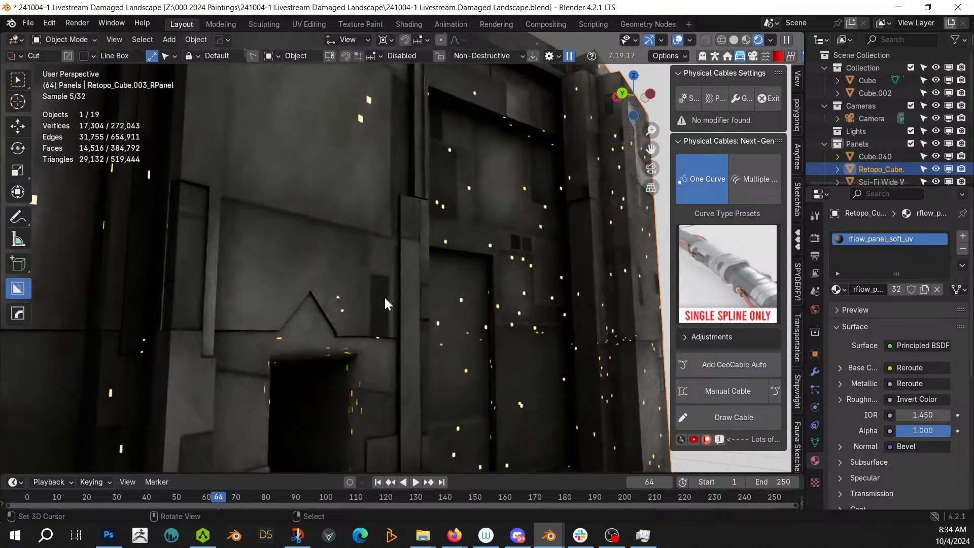
{"action": "left_click", "coordinate": [337, 302]}
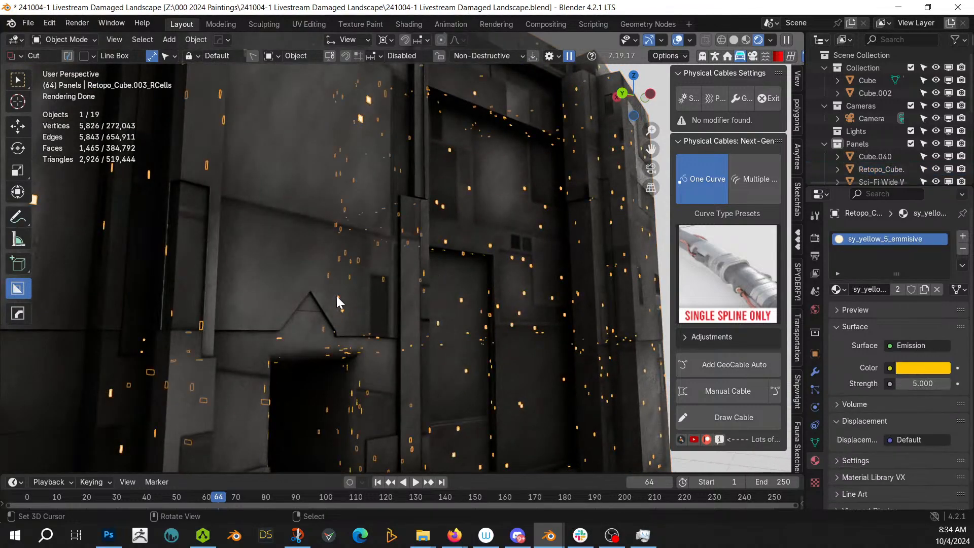
{"action": "key", "text": "Tab"}
{"action": "key", "text": "z"}
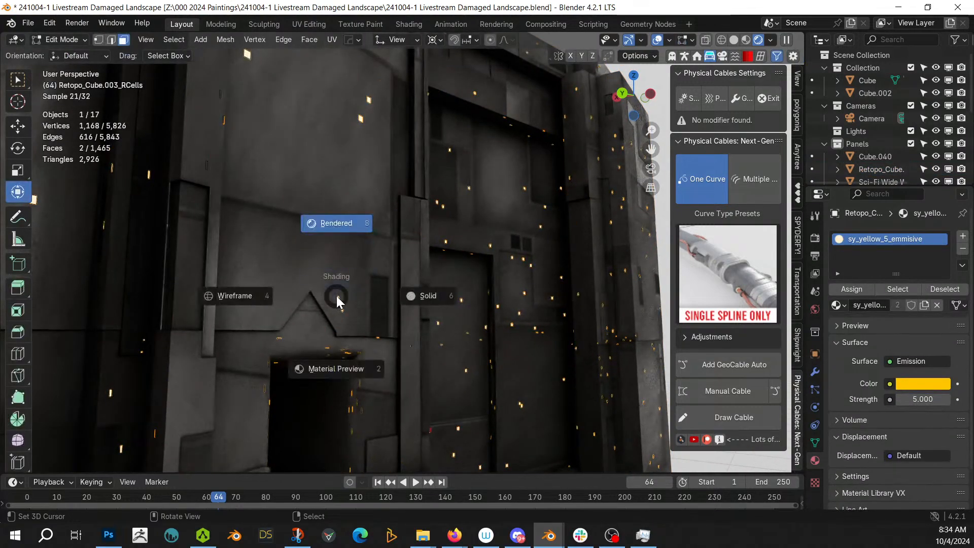
{"action": "key", "text": "6"}
{"action": "key", "text": "alt+a"}
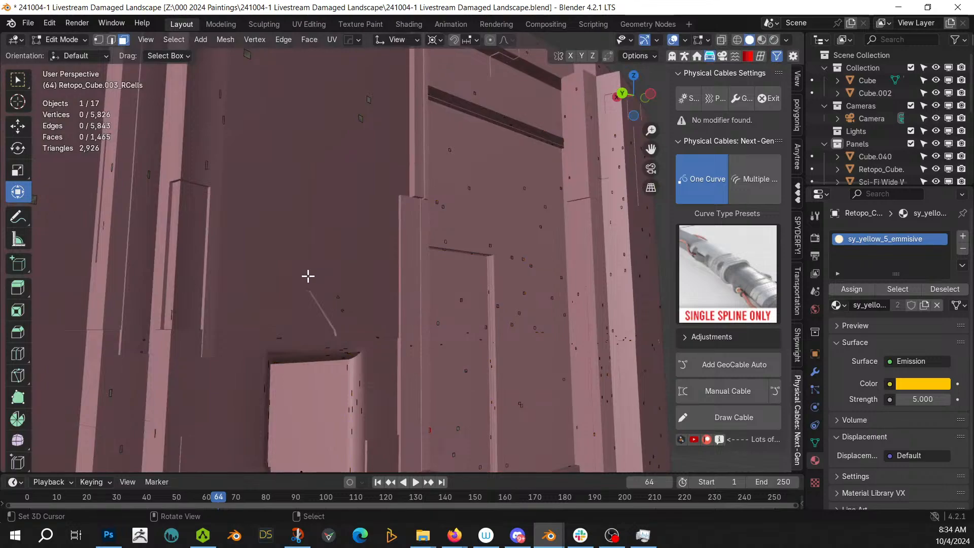
{"action": "left_click", "coordinate": [178, 39]}
{"action": "left_click", "coordinate": [231, 151]}
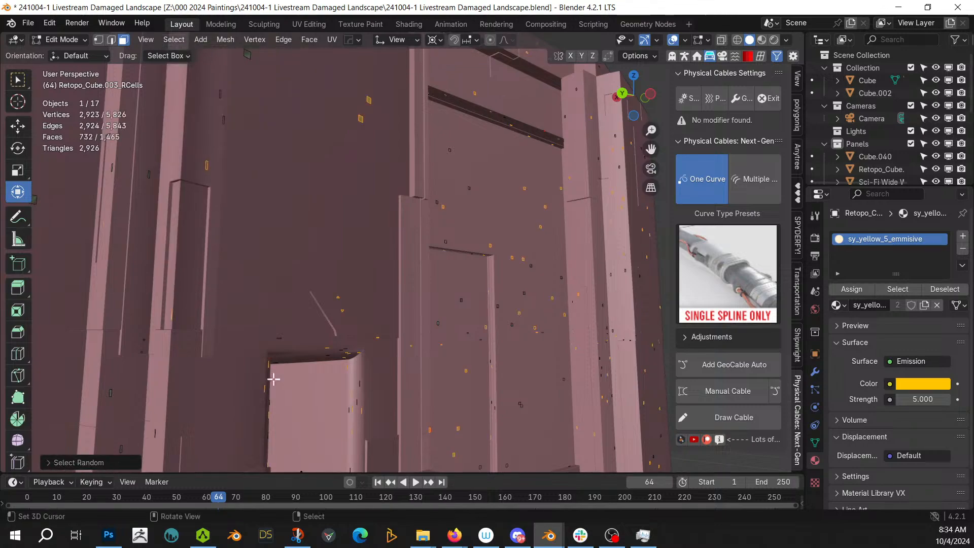
{"action": "key", "text": "x"}
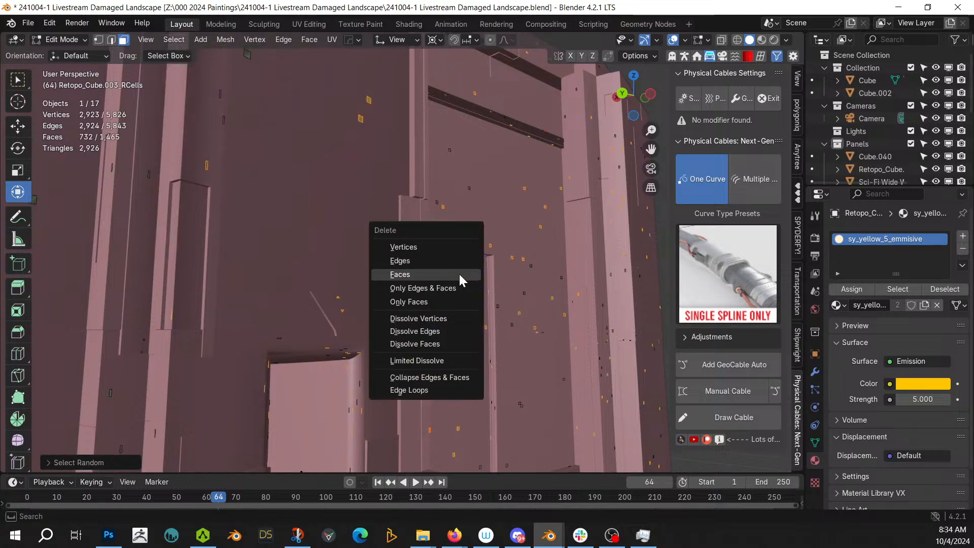
{"action": "left_click", "coordinate": [416, 274]}
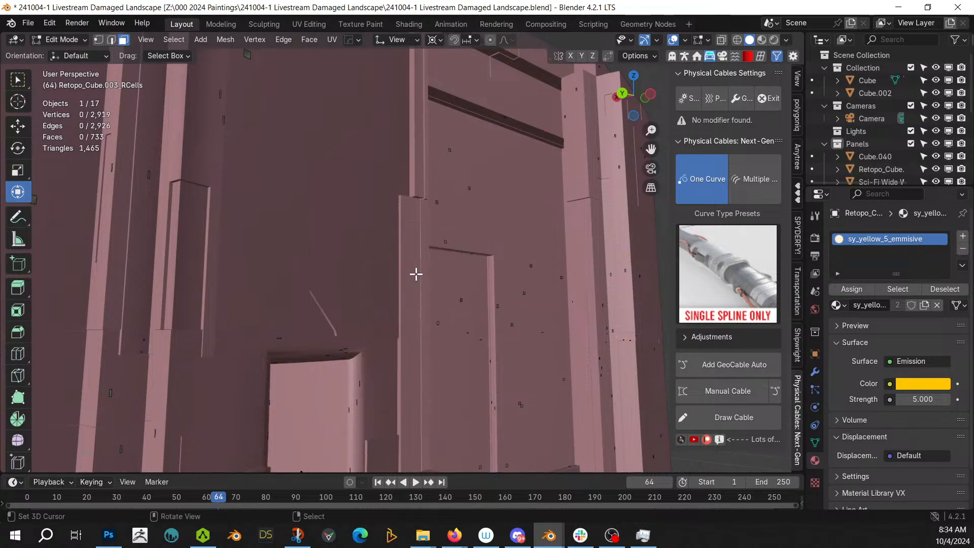
Delete another random selection of the remaining glowing cell faces, leave mesh editing and return to Rendered shading
{"action": "key", "text": "Tab"}
{"action": "key", "text": "Tab"}
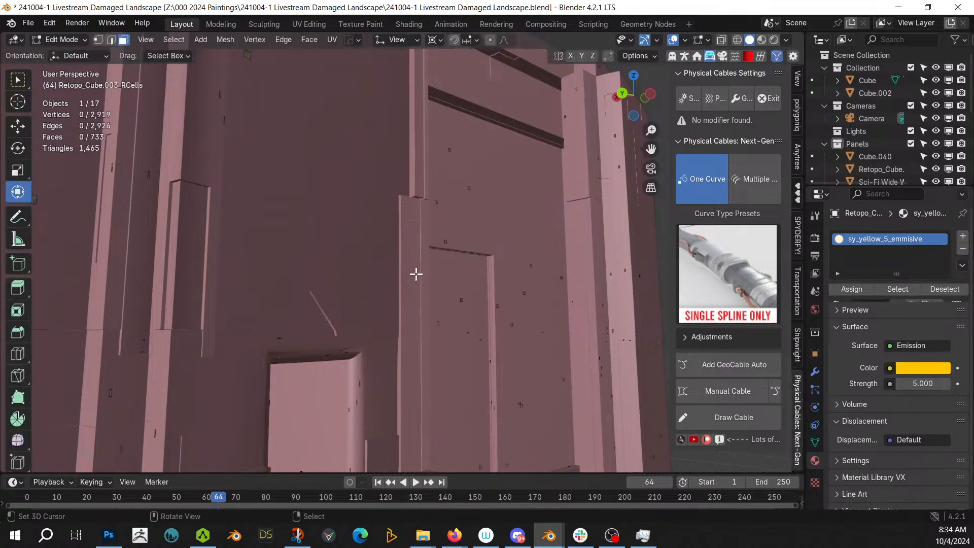
{"action": "left_click", "coordinate": [173, 40]}
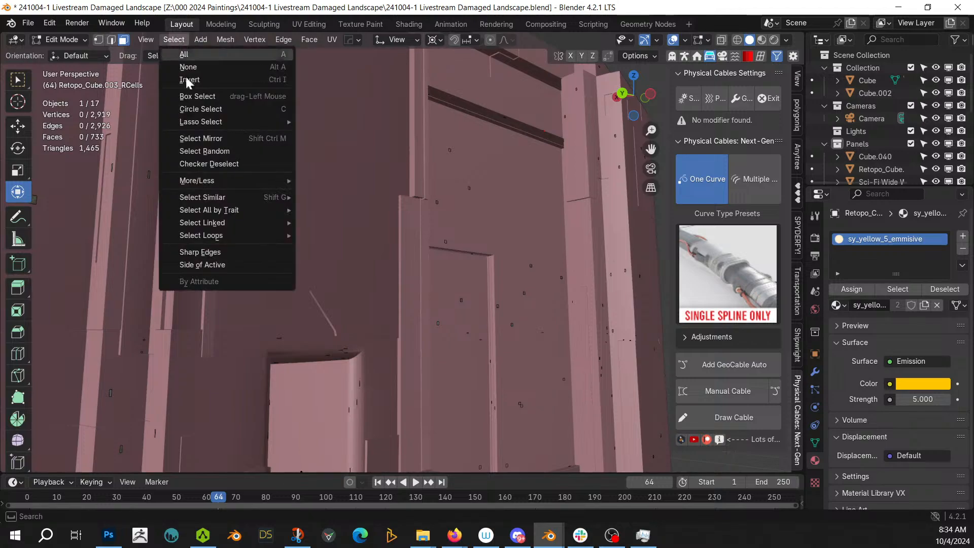
{"action": "left_click", "coordinate": [220, 151]}
{"action": "key", "text": "x"}
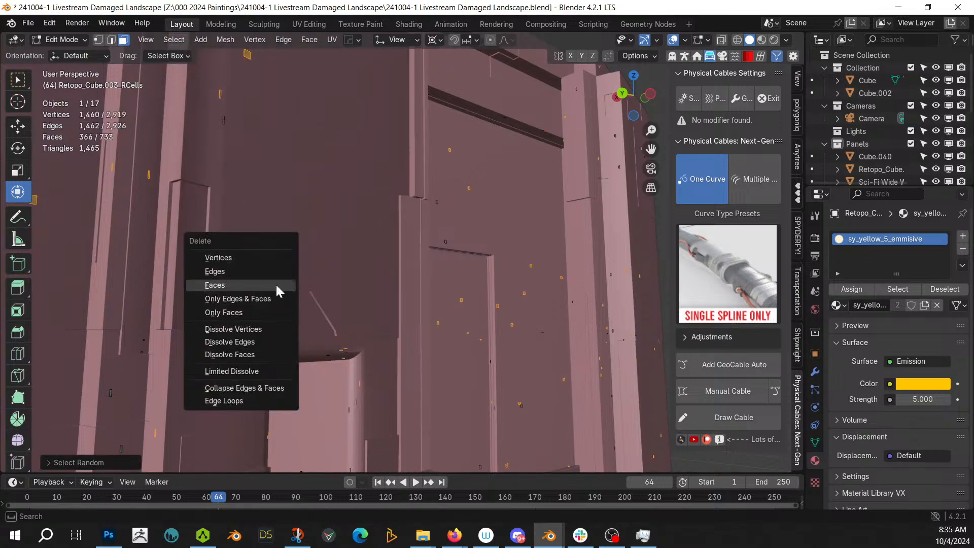
{"action": "left_click", "coordinate": [273, 284]}
{"action": "key", "text": "Tab"}
{"action": "middle_click_drag", "start_coordinate": [274, 285], "coordinate": [256, 310]}
{"action": "scroll", "coordinate": [256, 309], "scroll_direction": "down", "scroll_amount": 1}
{"action": "key", "text": "z"}
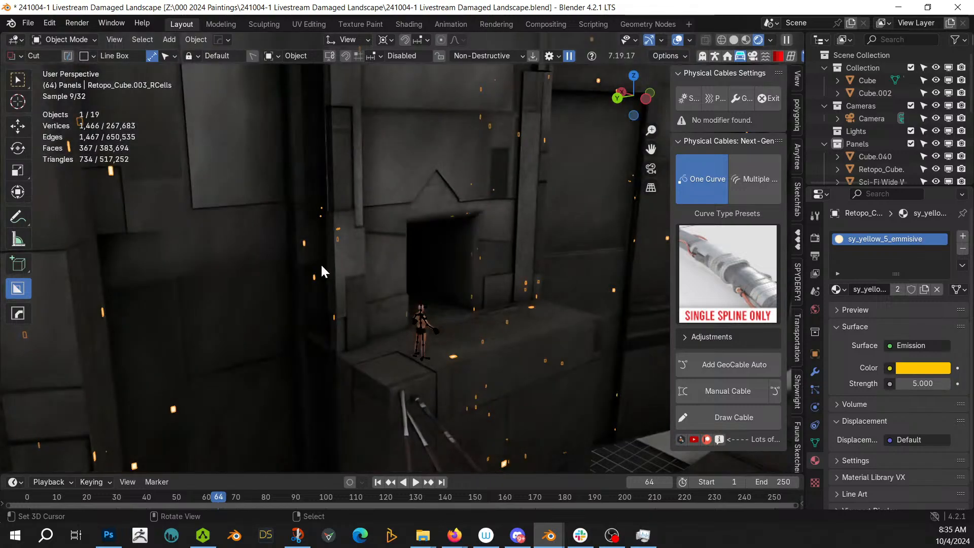
Delete the two stray glowing cell faces on top of the ledge in front of the doorway, leave mesh editing and save the file
{"action": "right_click", "coordinate": [321, 265]}
{"action": "middle_click_drag", "start_coordinate": [322, 265], "coordinate": [298, 268]}
{"action": "middle_click_drag", "start_coordinate": [221, 255], "coordinate": [319, 284]}
{"action": "right_click", "coordinate": [324, 312]}
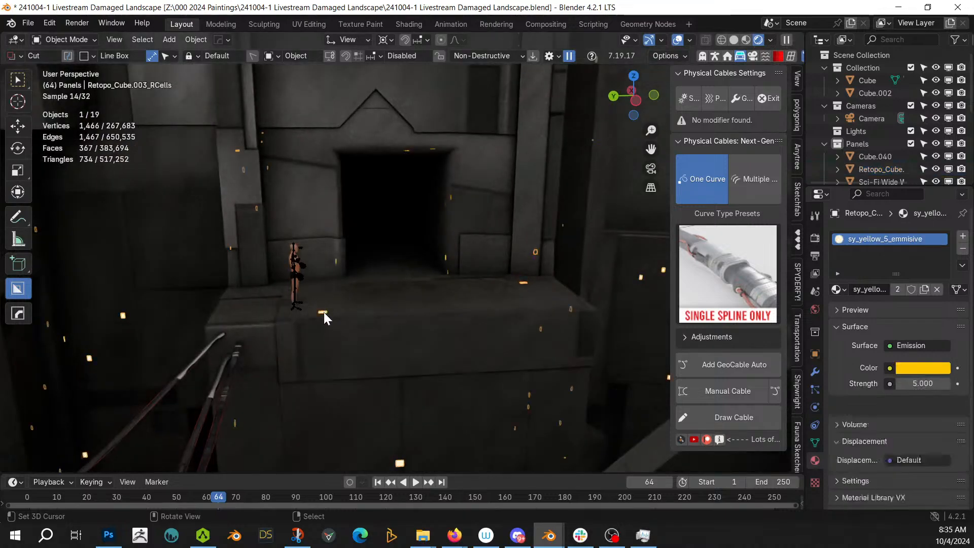
{"action": "key", "text": "Tab"}
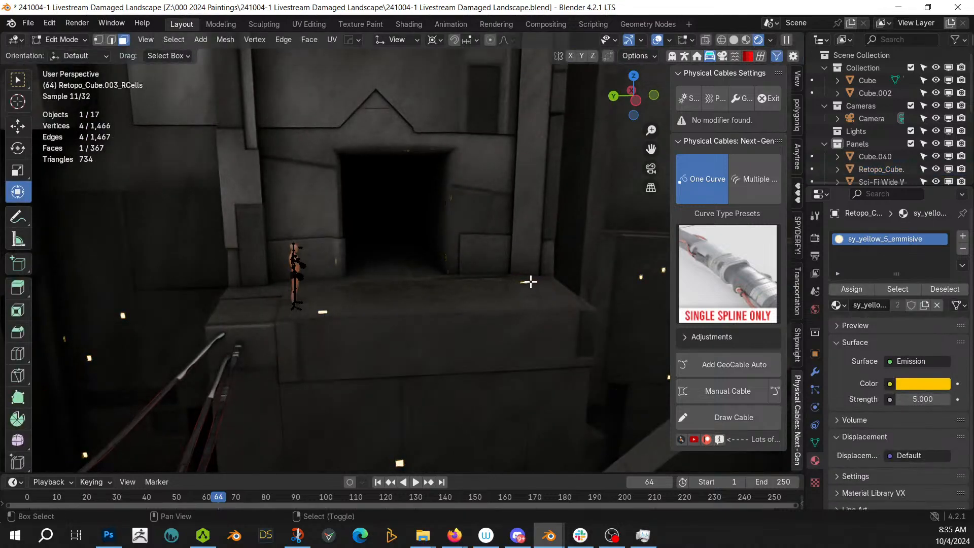
{"action": "key", "text": "x"}
{"action": "left_click", "coordinate": [523, 284]}
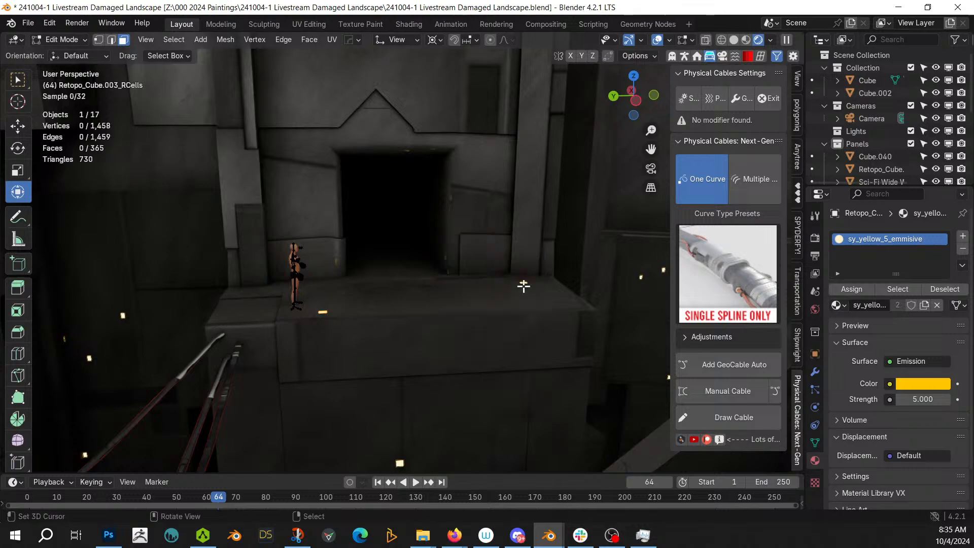
{"action": "key", "text": "Tab"}
{"action": "right_click", "coordinate": [334, 293]}
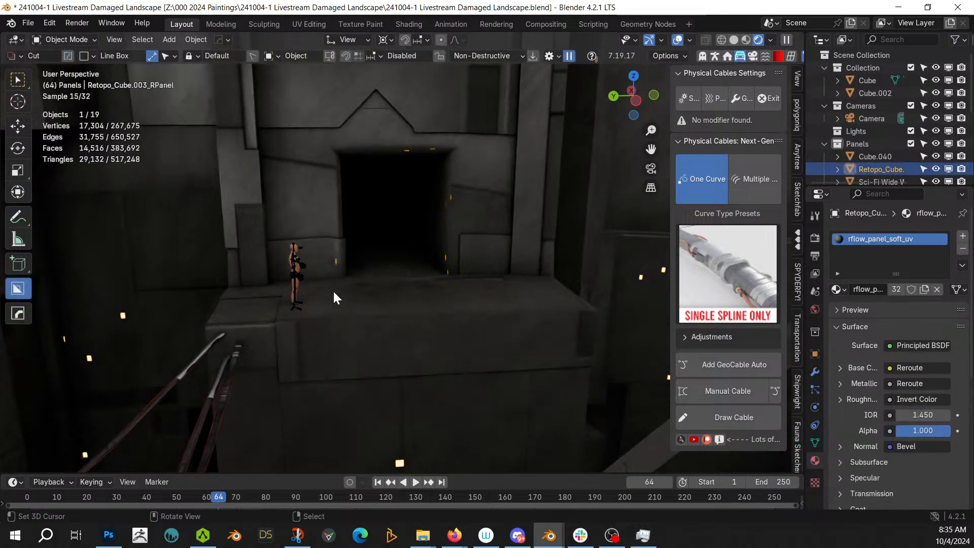
{"action": "key", "text": "ctrl+s"}
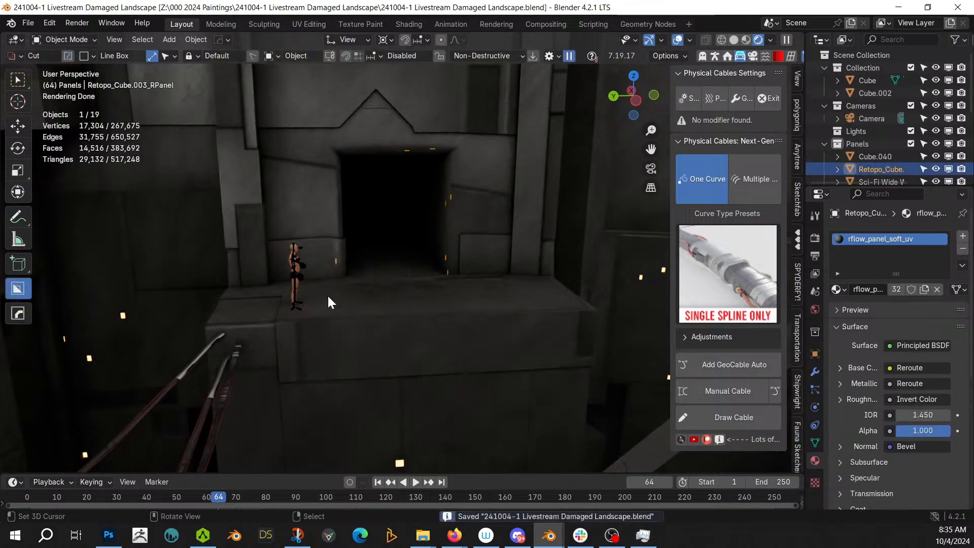
In Solid shading, place the GT_SG_Extras_7 trim-sheet block on the ledge beside the doorway
{"action": "middle_click_drag", "start_coordinate": [328, 294], "coordinate": [3, 223]}
{"action": "middle_click_drag", "start_coordinate": [201, 300], "coordinate": [326, 243]}
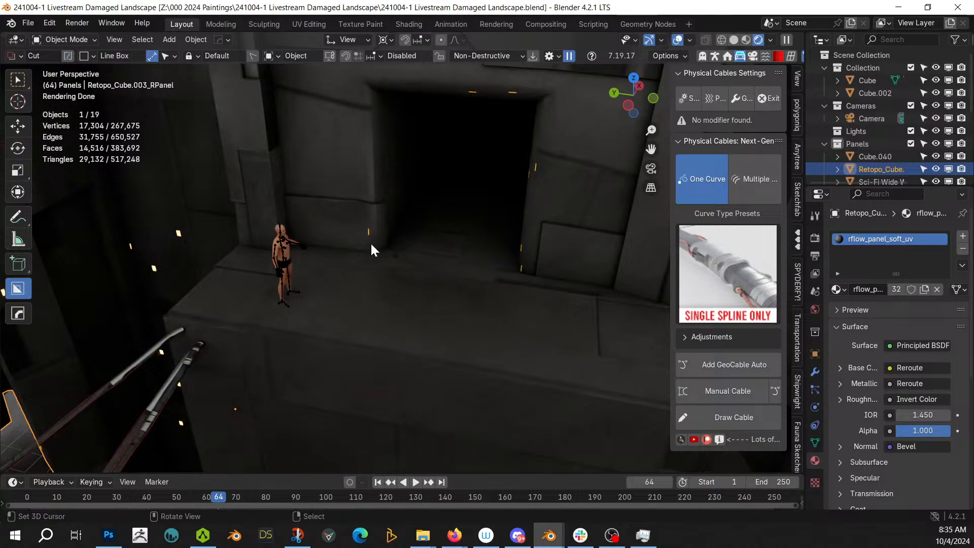
{"action": "key", "text": "z"}
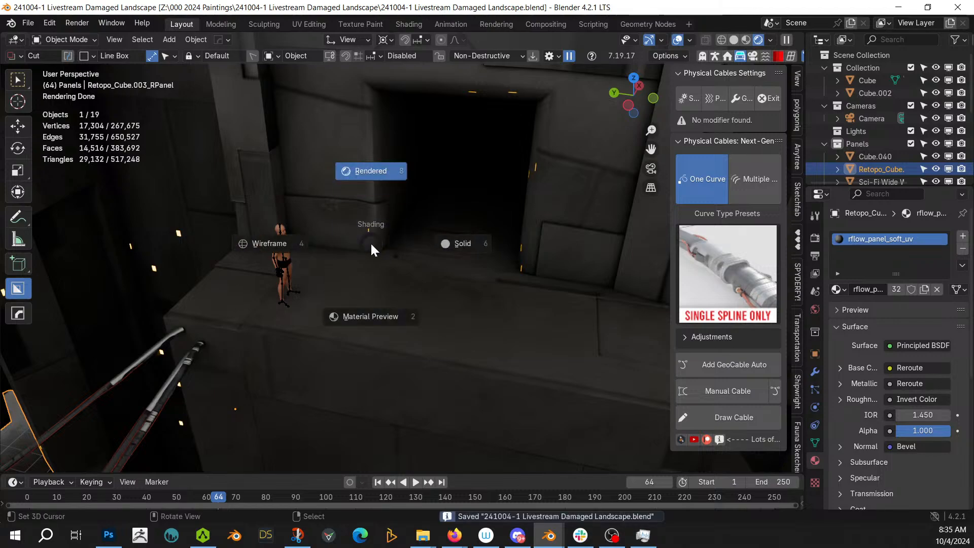
{"action": "key", "text": "6"}
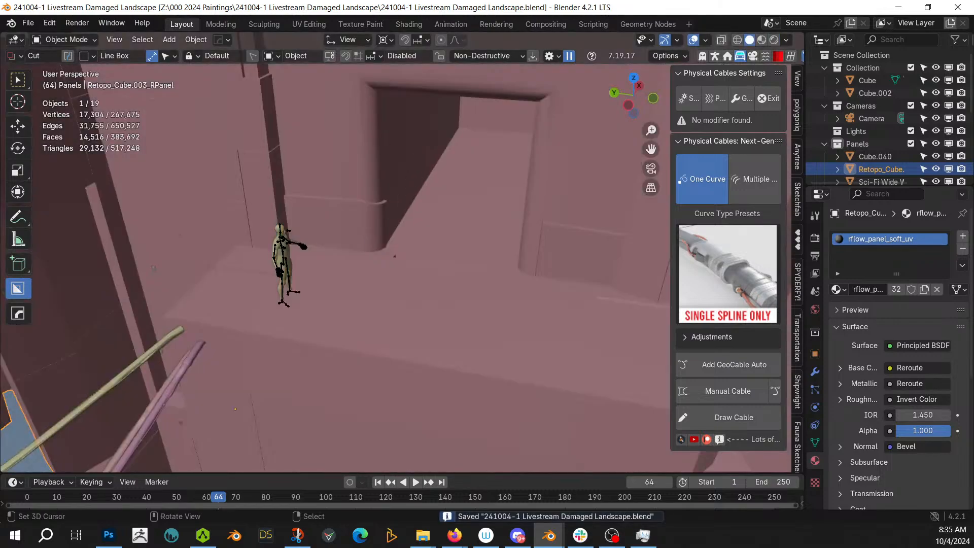
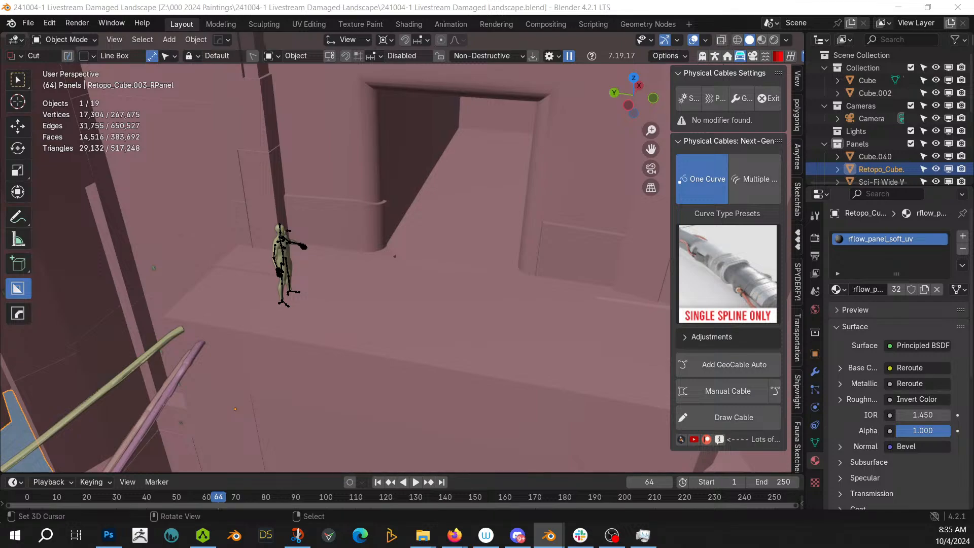
{"action": "left_click_drag", "start_coordinate": [668, 23], "coordinate": [597, 318]}
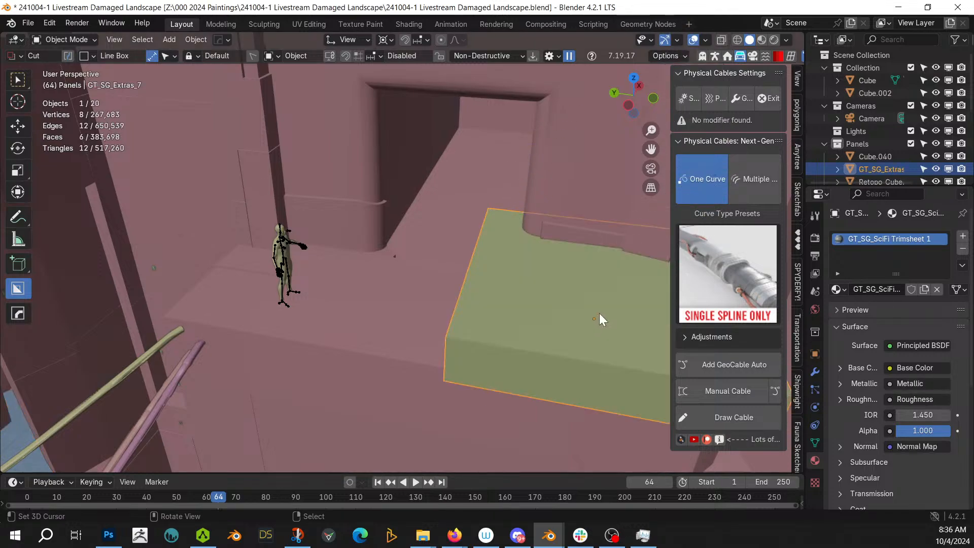
{"action": "key", "text": "KP_Decimal"}
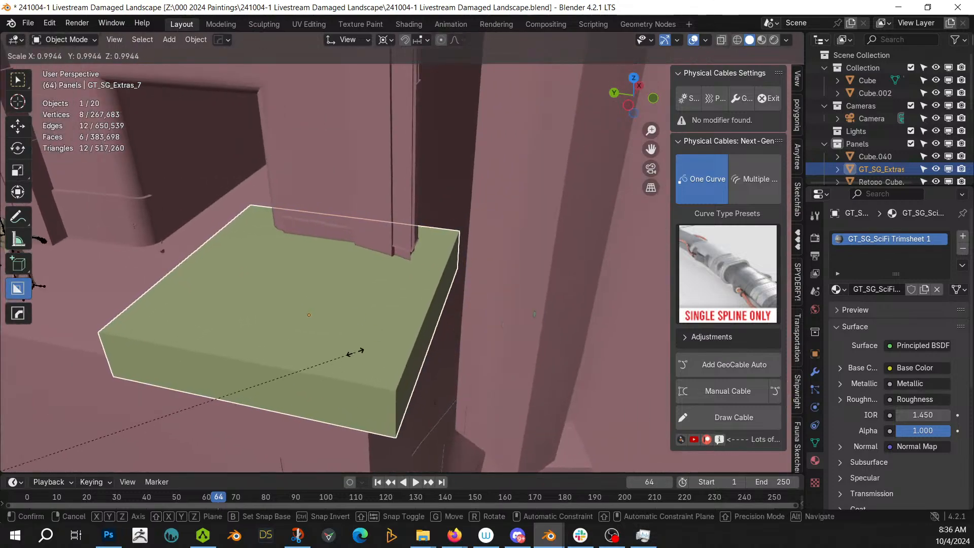
Change the transform pivot point from the 3D cursor to the object itself and scale the block down to about 0.35
{"action": "left_click", "coordinate": [353, 223]}
{"action": "left_click", "coordinate": [265, 287]}
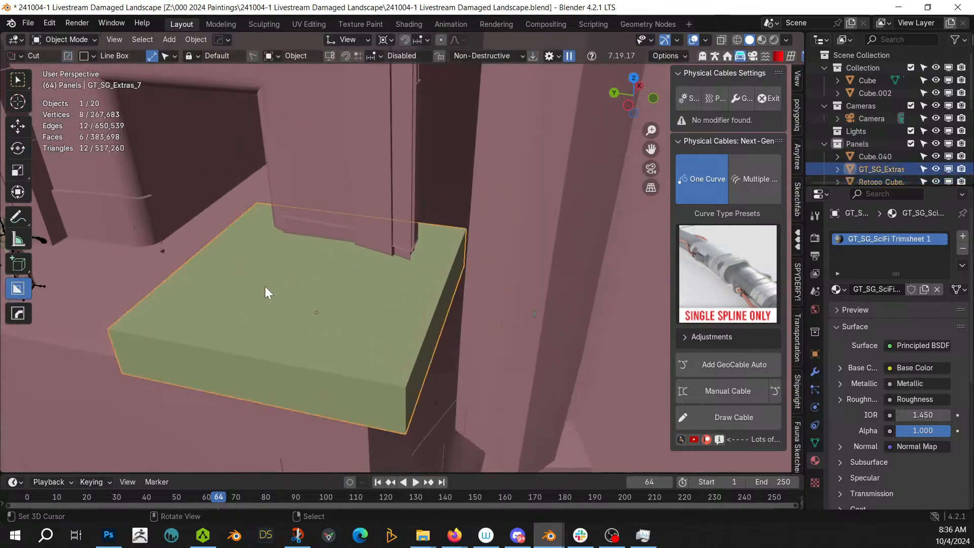
{"action": "left_click", "coordinate": [395, 41]}
{"action": "left_click", "coordinate": [415, 99]}
{"action": "key", "text": "s"}
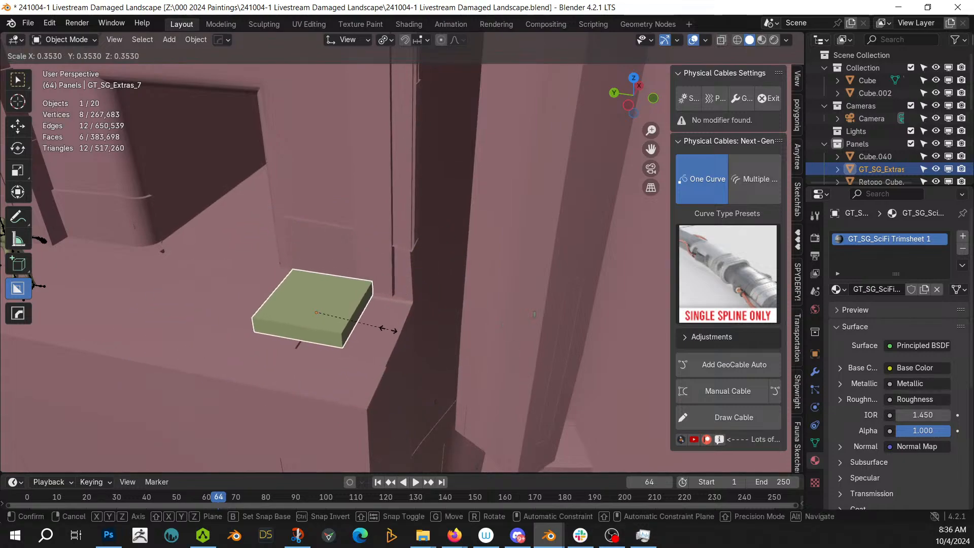
{"action": "left_click", "coordinate": [388, 330]}
Activate the combined Transform tool and slide the block sideways toward the outer corner of the ledge
{"action": "key", "text": "KP_Decimal"}
{"action": "middle_click_drag", "start_coordinate": [390, 329], "coordinate": [346, 308]}
{"action": "scroll", "coordinate": [431, 348], "scroll_direction": "down", "scroll_amount": 4}
{"action": "left_click", "coordinate": [17, 191]}
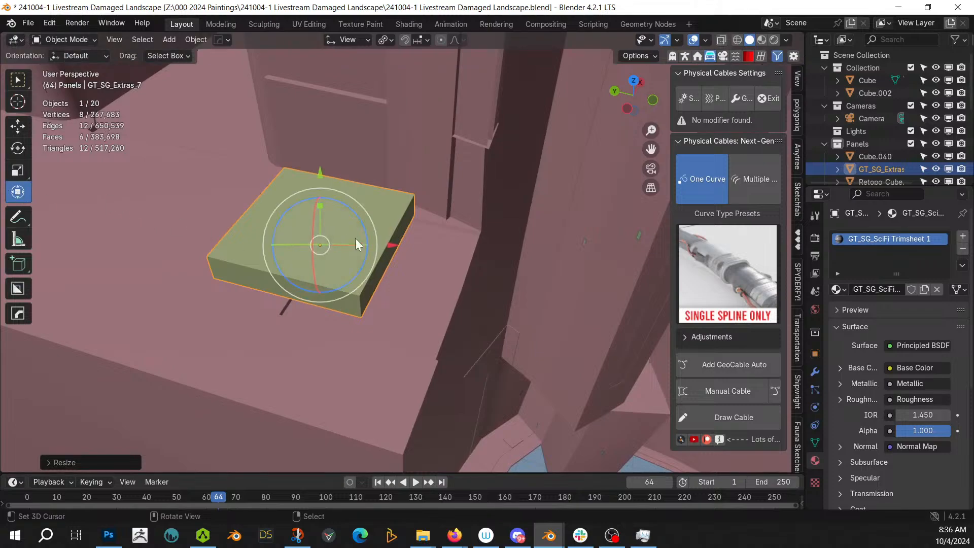
{"action": "middle_click_drag", "start_coordinate": [393, 242], "coordinate": [445, 304]}
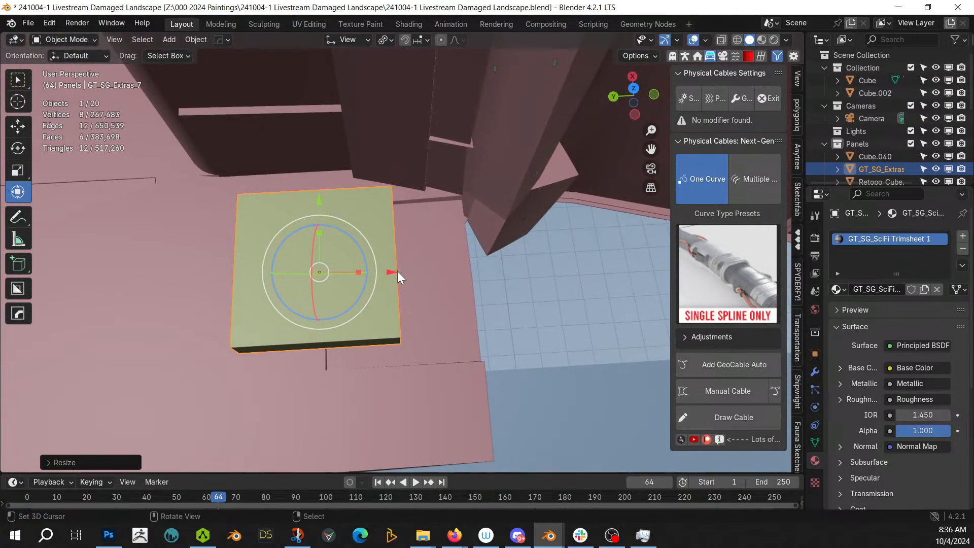
{"action": "left_click_drag", "start_coordinate": [397, 271], "coordinate": [475, 271]}
{"action": "middle_click_drag", "start_coordinate": [475, 271], "coordinate": [458, 198]}
{"action": "key", "text": "g"}
{"action": "key", "text": "z"}
{"action": "left_click", "coordinate": [460, 230]}
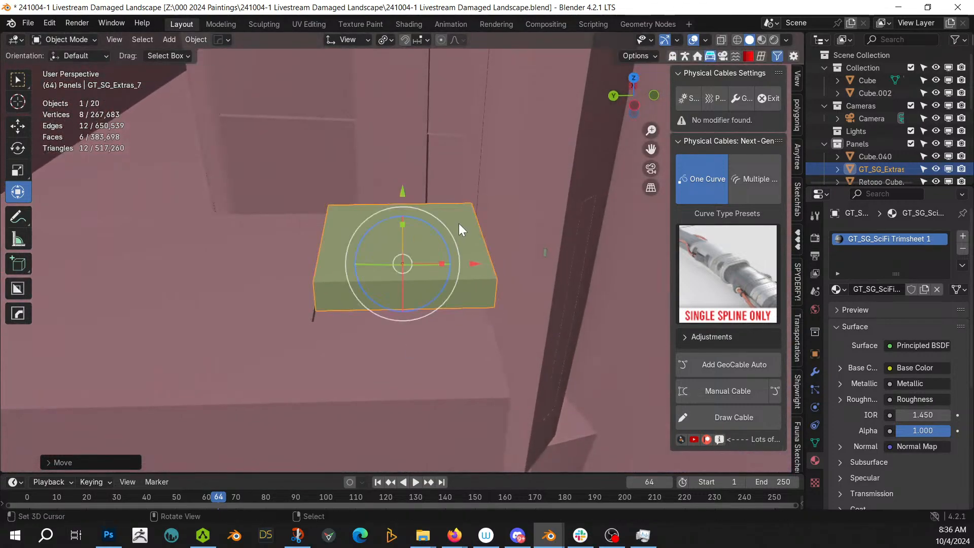
Set the transform orientation to Global and move the block vertically along Z
{"action": "left_click", "coordinate": [356, 40]}
{"action": "left_click", "coordinate": [336, 82]}
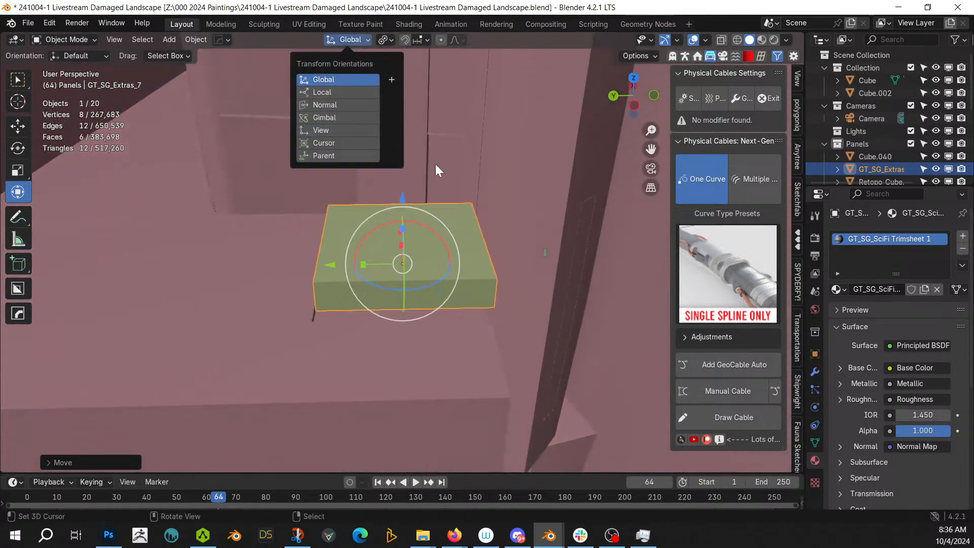
{"action": "middle_click_drag", "start_coordinate": [435, 163], "coordinate": [517, 261]}
{"action": "key", "text": "g"}
{"action": "key", "text": "z"}
{"action": "left_click", "coordinate": [505, 187]}
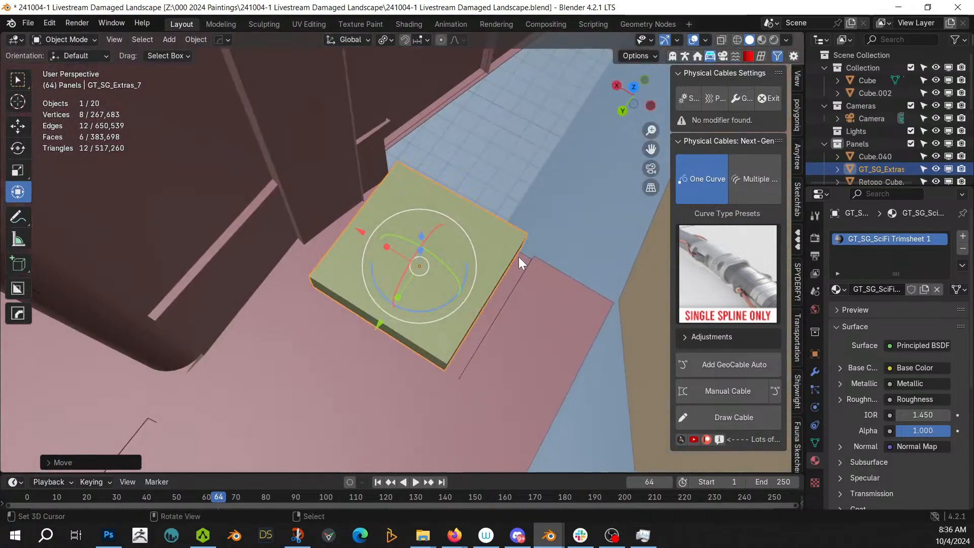
Shift the block along X on the ledge and scale it up by about 1.24
{"action": "key", "text": "g"}
{"action": "key", "text": "x"}
{"action": "left_click_drag", "start_coordinate": [377, 231], "coordinate": [374, 230]}
{"action": "key", "text": "s"}
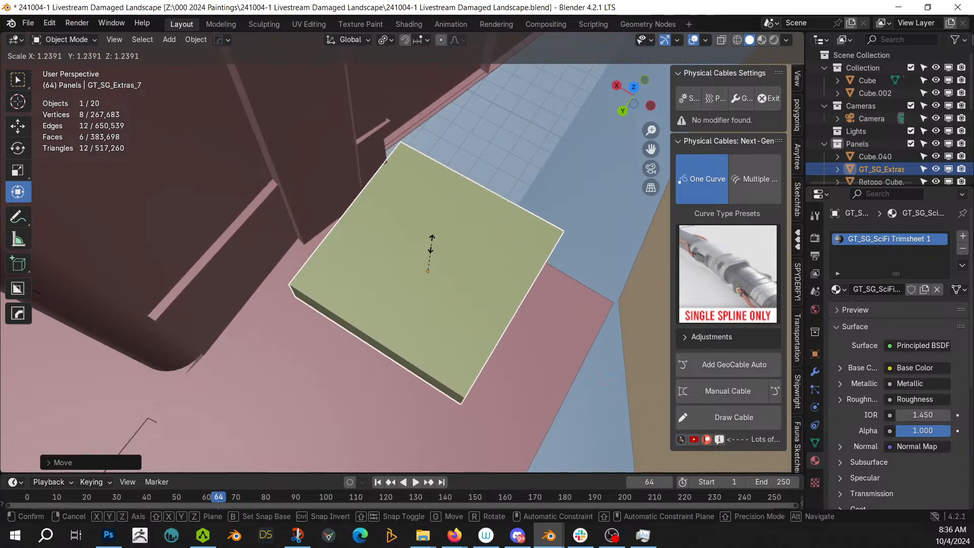
{"action": "left_click", "coordinate": [430, 245]}
{"action": "middle_click_drag", "start_coordinate": [430, 245], "coordinate": [342, 199]}
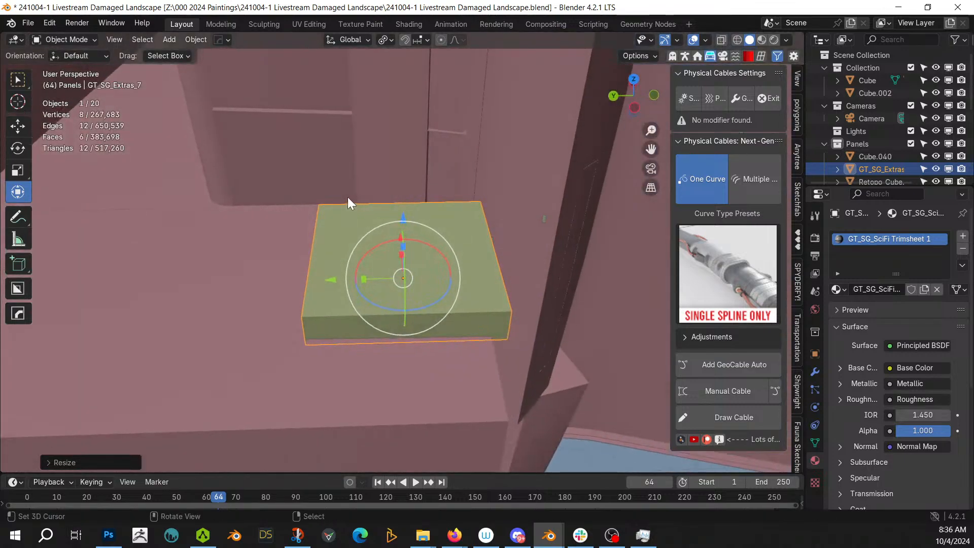
Show the scene in Rendered shading and lower the block along Z into the ledge
{"action": "key", "text": "z"}
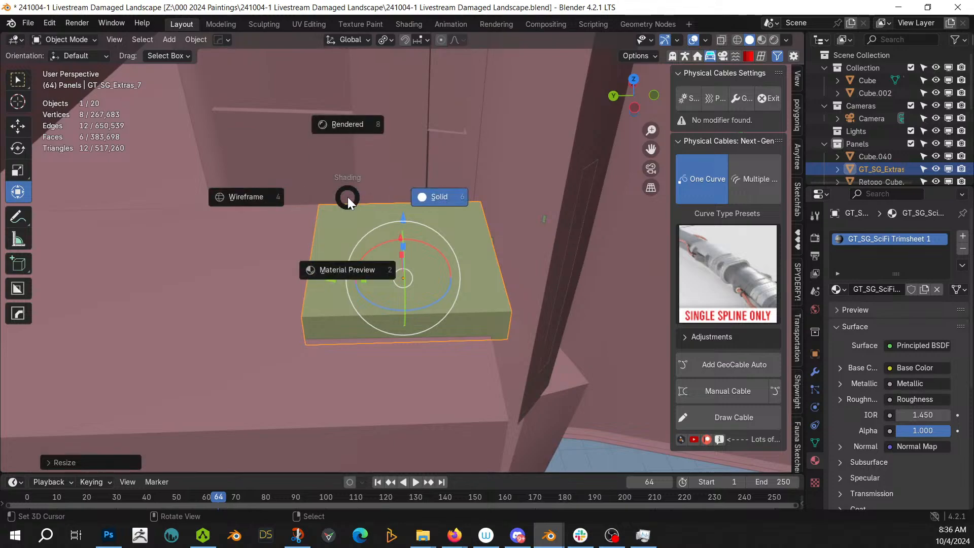
{"action": "key", "text": "8"}
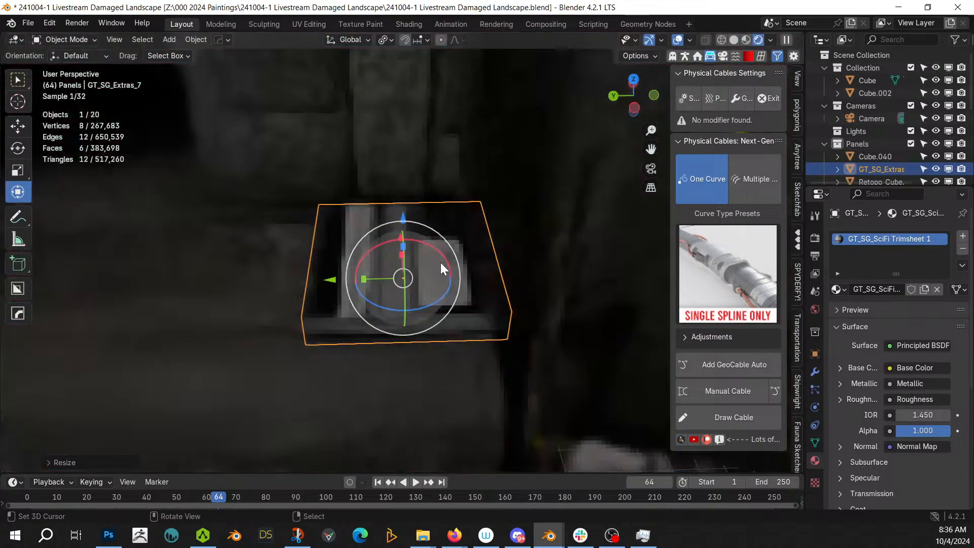
{"action": "middle_click_drag", "start_coordinate": [451, 269], "coordinate": [342, 241]}
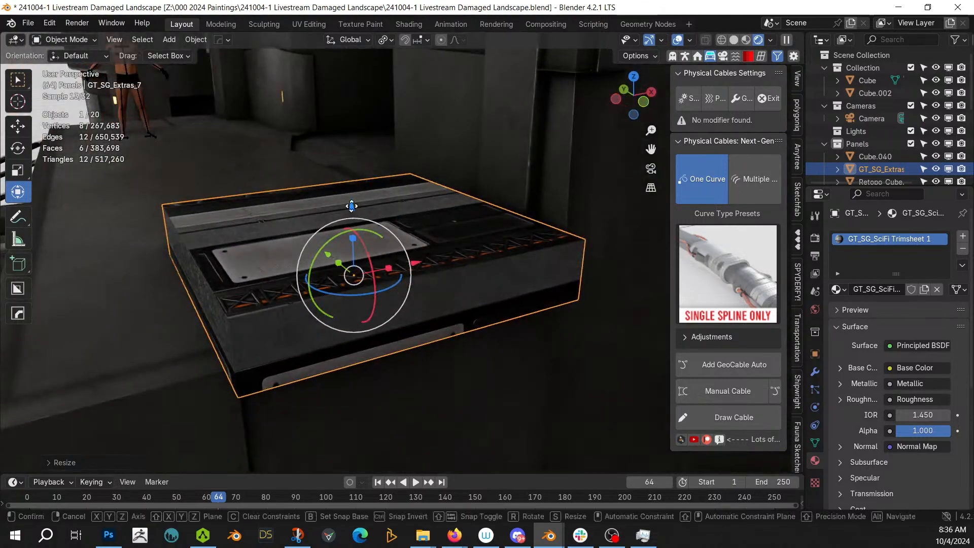
{"action": "left_click_drag", "start_coordinate": [352, 206], "coordinate": [354, 232]}
Check the trim-sheet block against the wall and delete it from the ledge
{"action": "middle_click_drag", "start_coordinate": [366, 260], "coordinate": [465, 254]}
{"action": "left_click", "coordinate": [464, 253]}
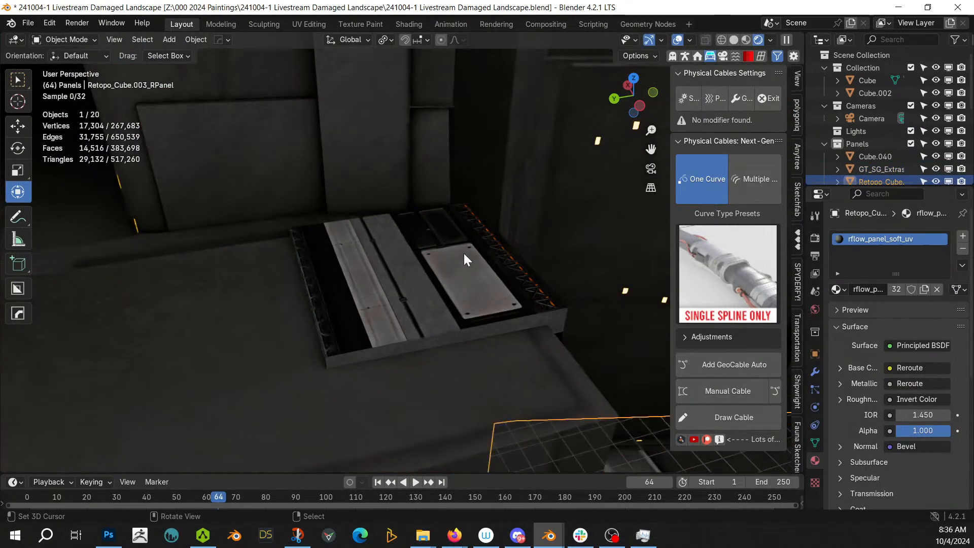
{"action": "scroll", "coordinate": [463, 252], "scroll_direction": "down", "scroll_amount": 2}
{"action": "left_click", "coordinate": [418, 264]}
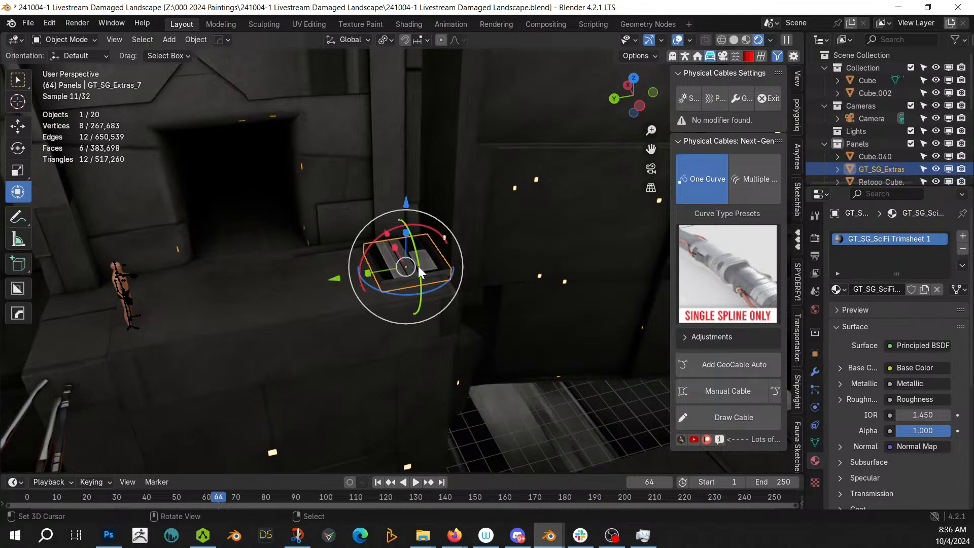
{"action": "key", "text": "Delete"}
In Solid shading, place the GT_SG_Greeble 15 pipe cluster on the ledge beside the doorway and scale it down
{"action": "key", "text": "z"}
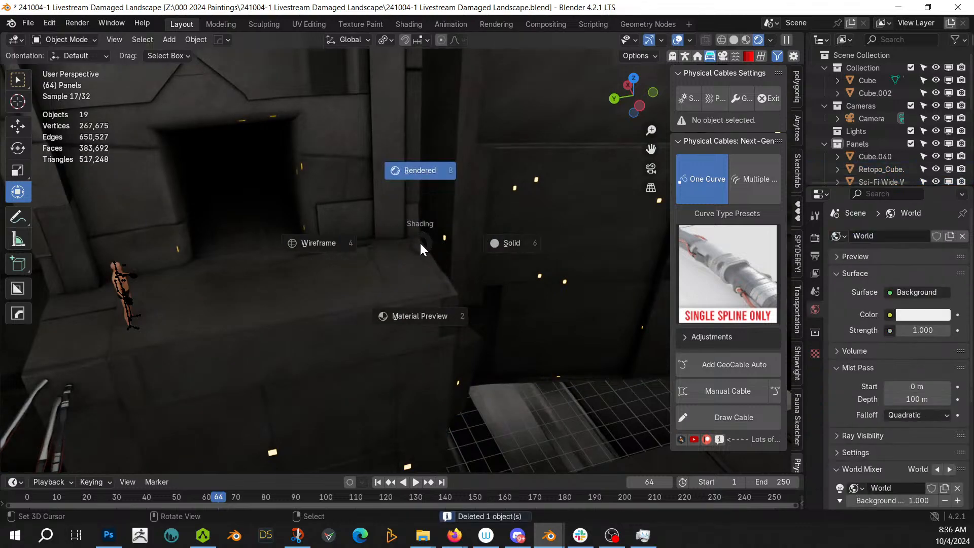
{"action": "key", "text": "KP_6"}
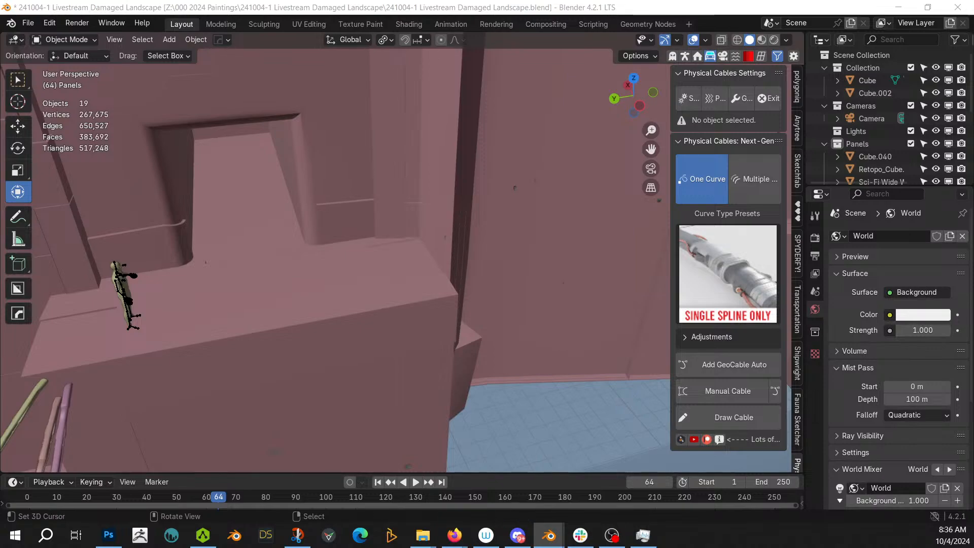
{"action": "left_click_drag", "start_coordinate": [371, 125], "coordinate": [398, 264]}
{"action": "key", "text": "s"}
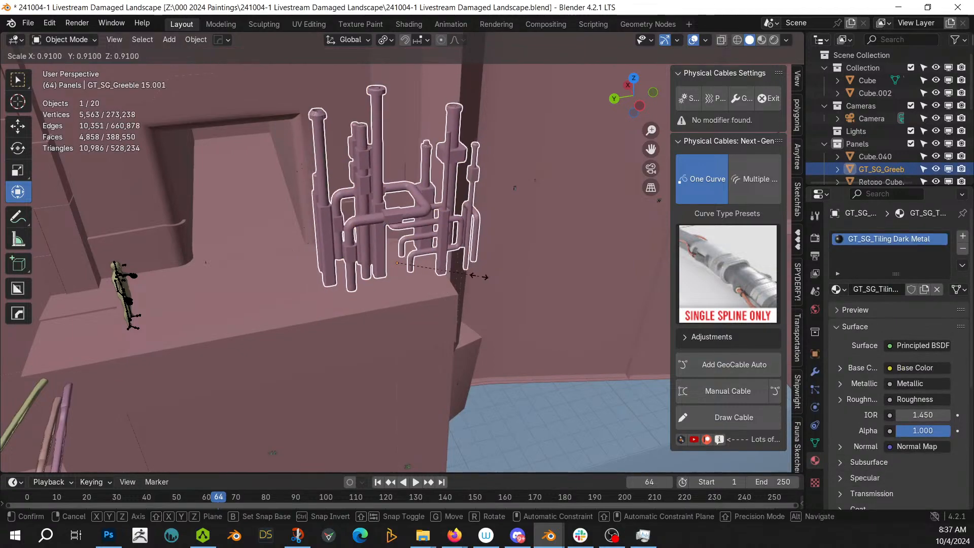
{"action": "left_click", "coordinate": [438, 276]}
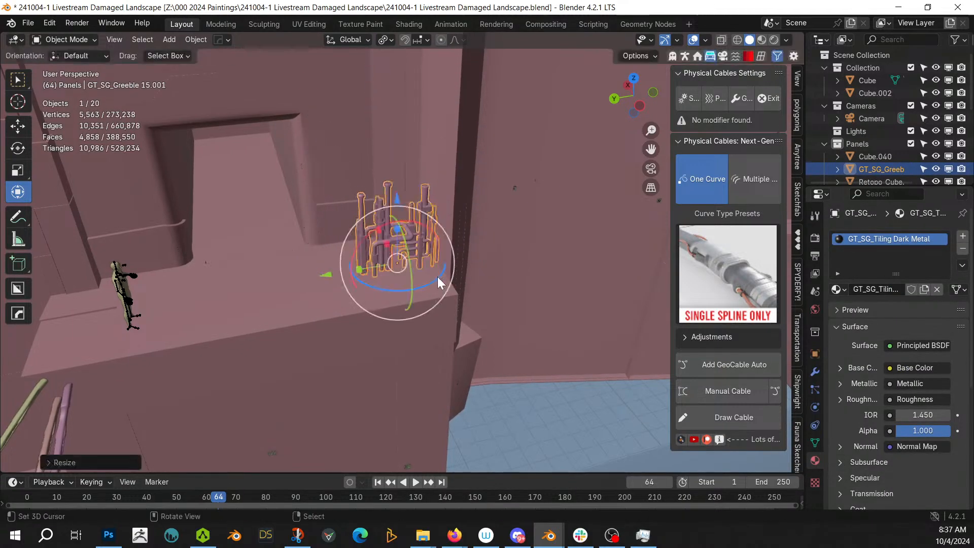
From the top view, shrink the pipe cluster further and move it to one side of the rectangular panel on the ledge
{"action": "scroll", "coordinate": [426, 282], "scroll_direction": "up", "scroll_amount": 6}
{"action": "middle_click_drag", "start_coordinate": [377, 270], "coordinate": [381, 363]}
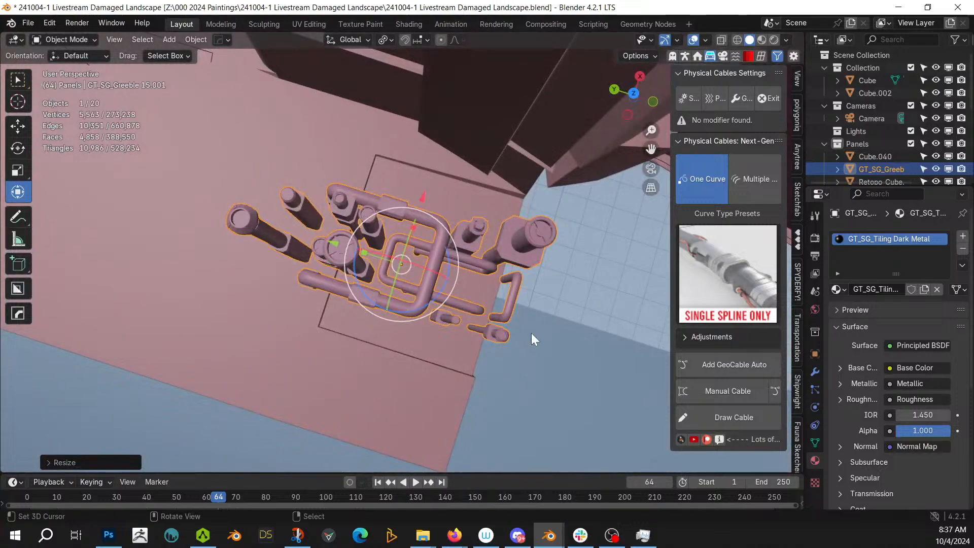
{"action": "key", "text": "KP_7"}
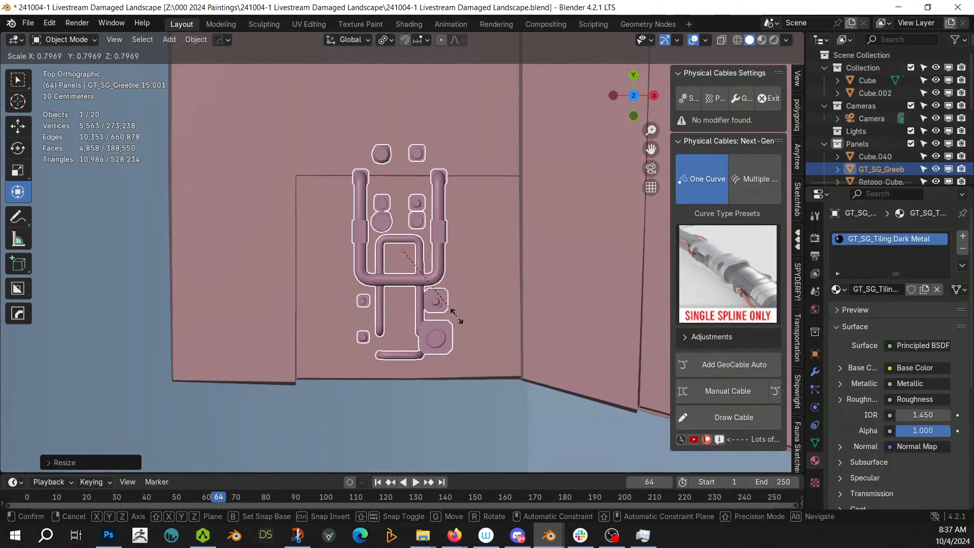
{"action": "key", "text": "g"}
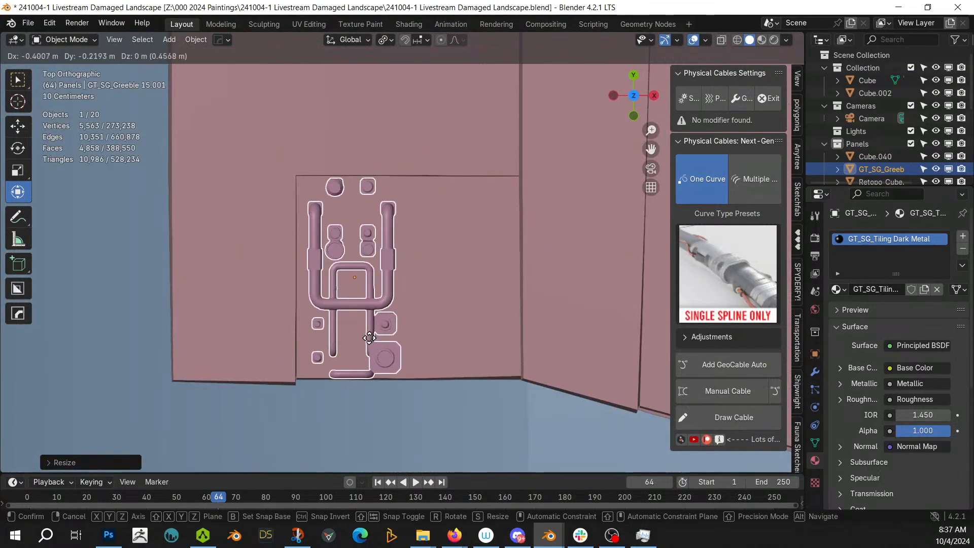
{"action": "left_click", "coordinate": [367, 337]}
Place a linked duplicate of the pipe cluster beside the original, about 0.93 m along X, and select both clusters
{"action": "key", "text": "shift+d"}
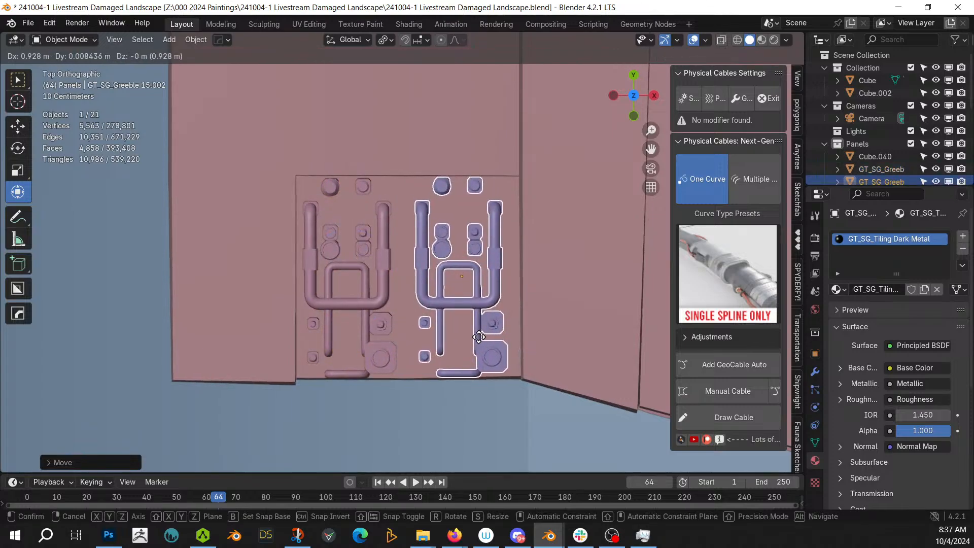
{"action": "left_click", "coordinate": [478, 337]}
{"action": "middle_click_drag", "start_coordinate": [478, 337], "coordinate": [434, 256]}
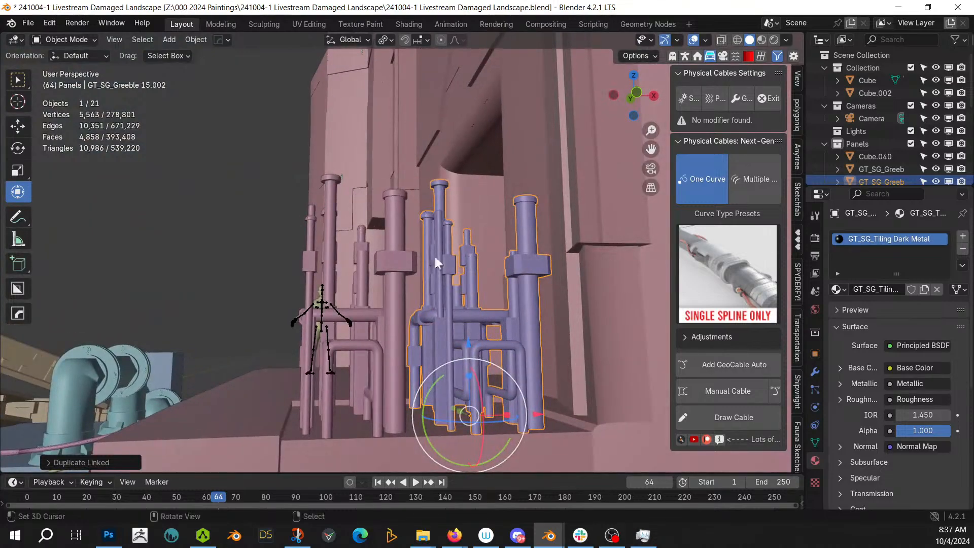
{"action": "left_click", "coordinate": [386, 297], "text": "shift"}
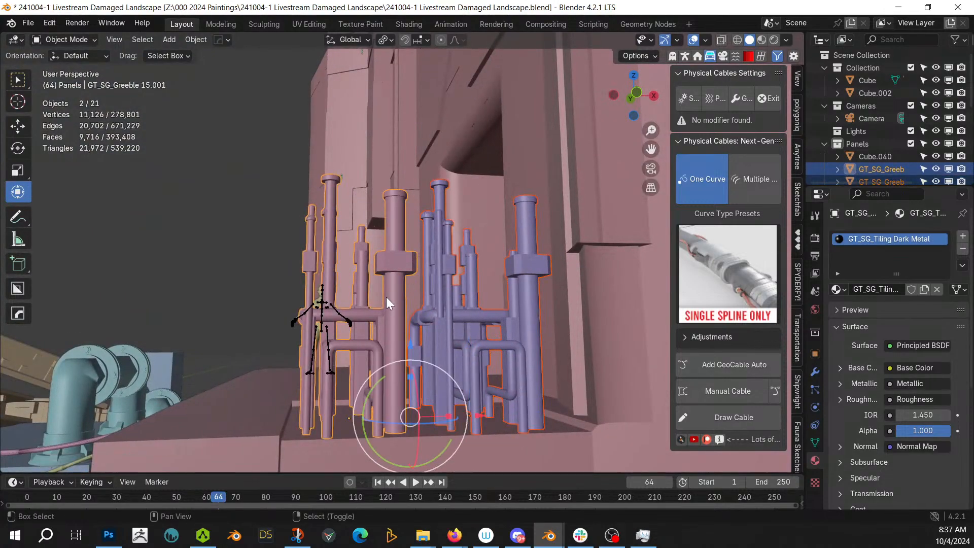
Adjust the height of both pipe clusters along Z on the ledge and check them in Rendered shading
{"action": "key", "text": "g"}
{"action": "key", "text": "z"}
{"action": "left_click", "coordinate": [446, 310]}
{"action": "middle_click_drag", "start_coordinate": [446, 309], "coordinate": [482, 353]}
{"action": "key", "text": "z"}
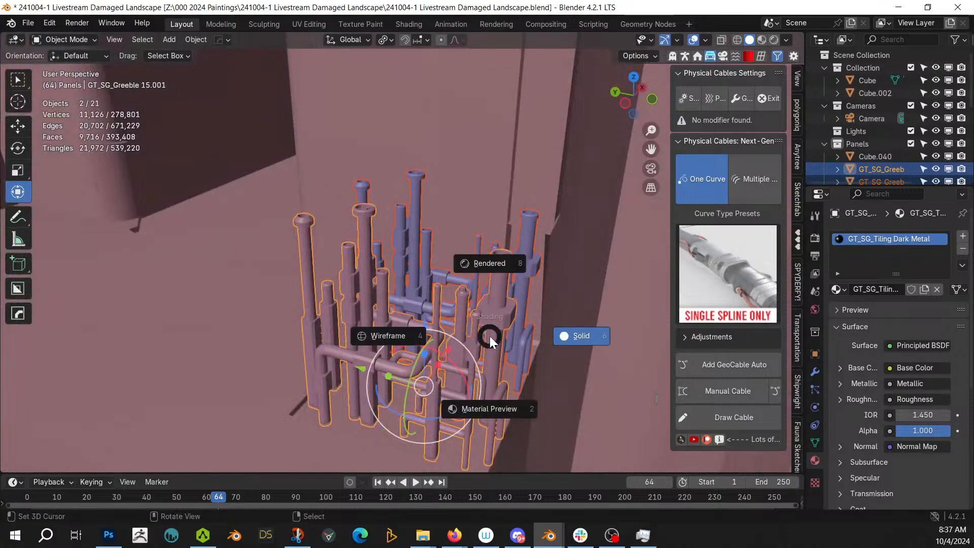
{"action": "key", "text": "8"}
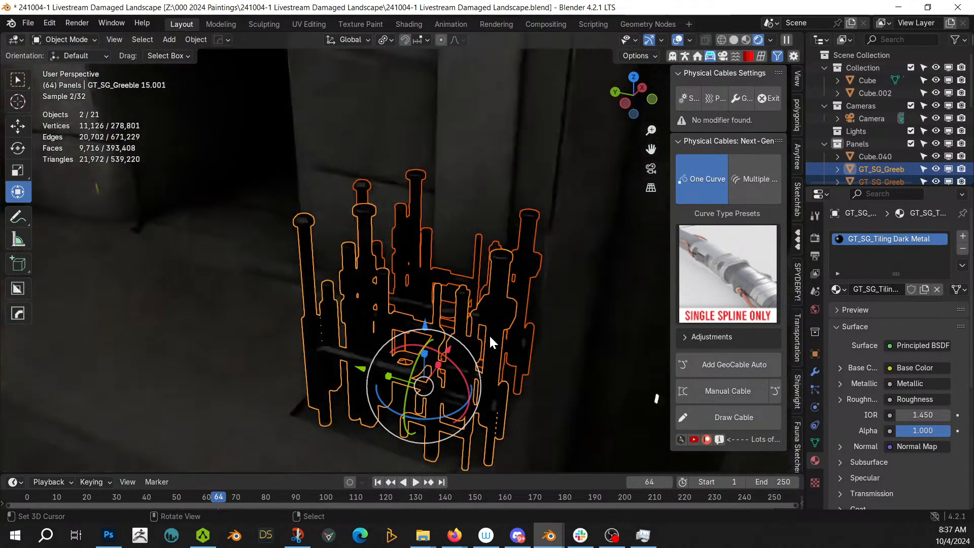
{"action": "right_click", "coordinate": [171, 279]}
{"action": "scroll", "coordinate": [209, 258], "scroll_direction": "down", "scroll_amount": 4}
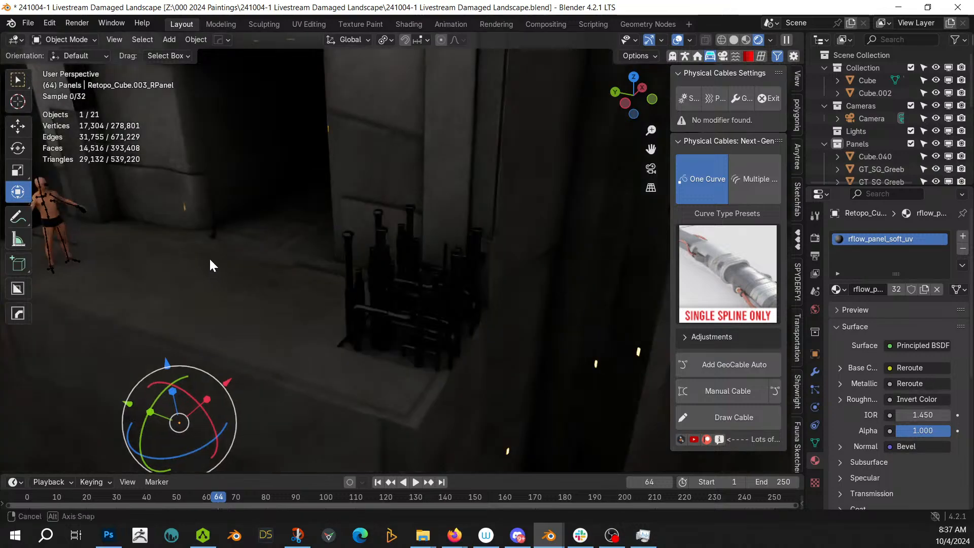
{"action": "middle_click_drag", "start_coordinate": [210, 260], "coordinate": [199, 250]}
Join the two pipe clusters into one object and assign it the Black Armor material
{"action": "right_click", "coordinate": [398, 306]}
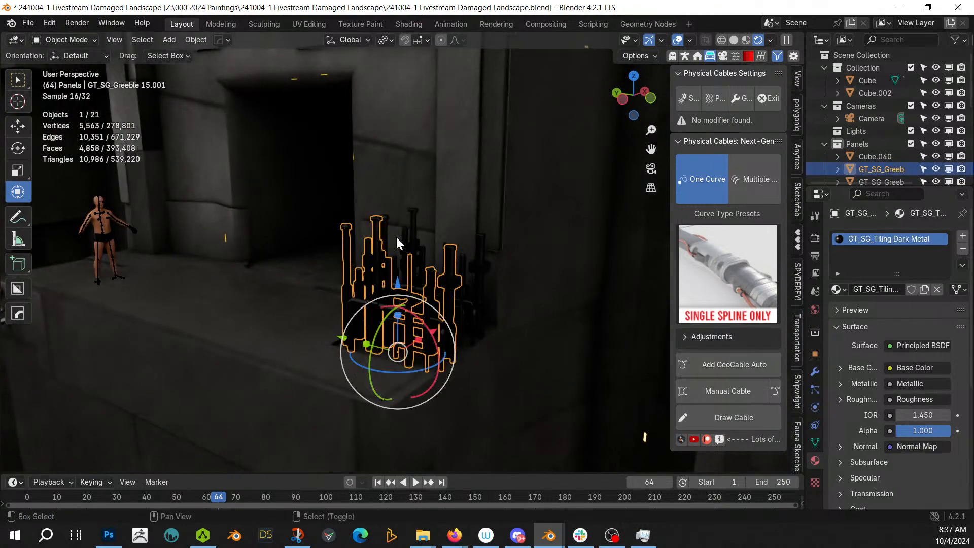
{"action": "right_click", "coordinate": [396, 237], "text": "shift"}
{"action": "key", "text": "x"}
{"action": "left_click", "coordinate": [540, 352]}
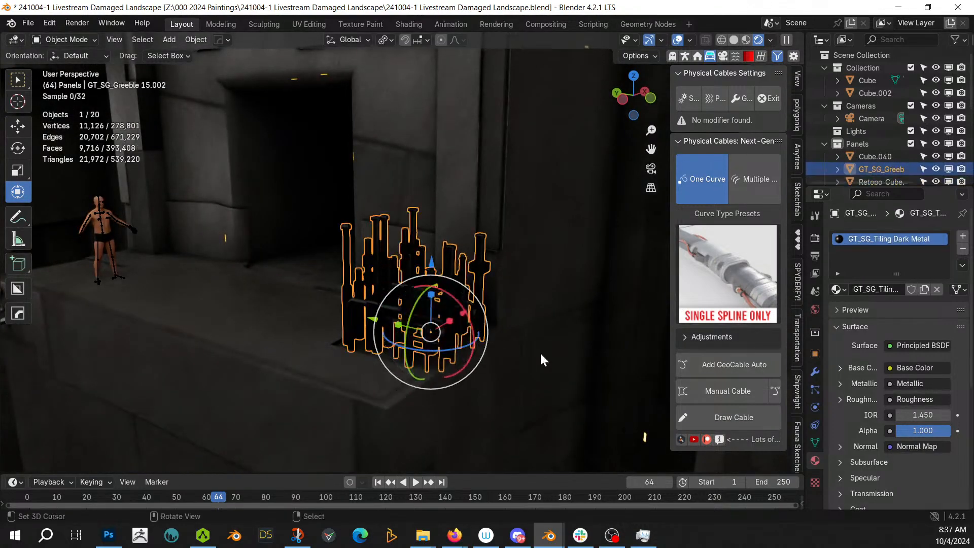
{"action": "left_click", "coordinate": [838, 289]}
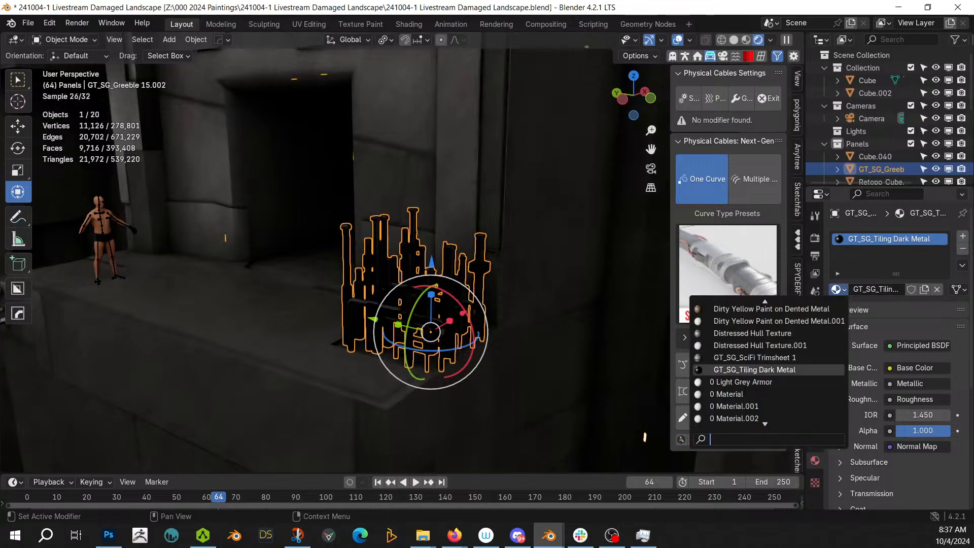
{"action": "type", "text": "black"}
{"action": "key", "text": "Return"}
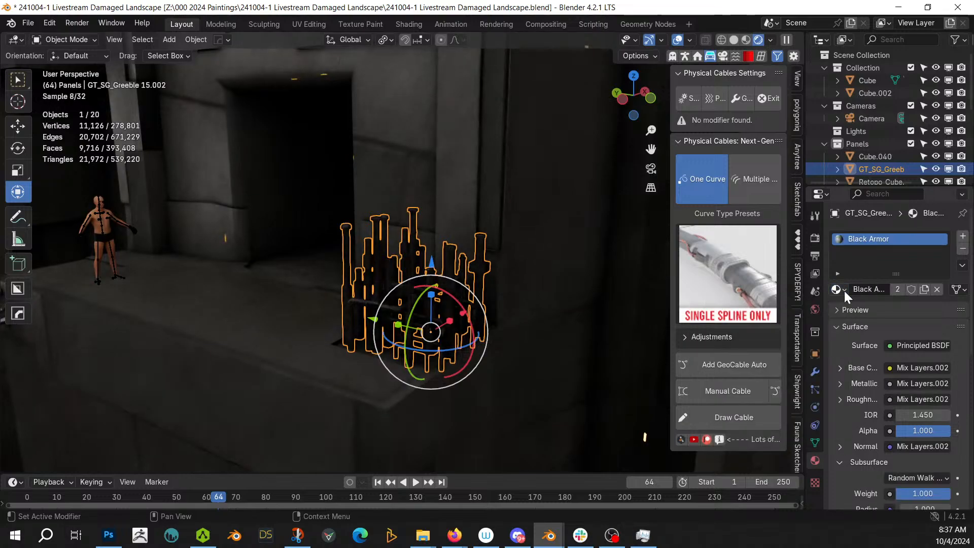
{"action": "left_click", "coordinate": [293, 281]}
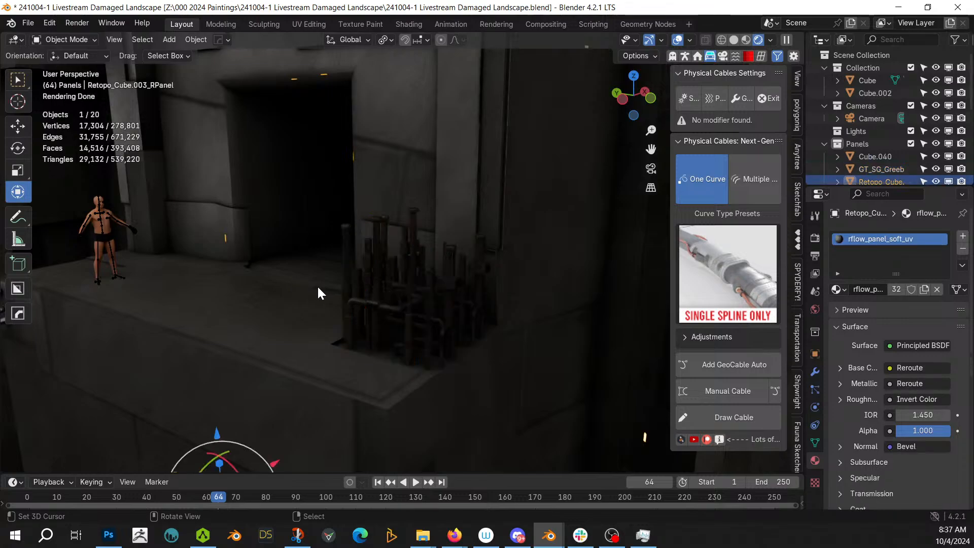
{"action": "scroll", "coordinate": [317, 289], "scroll_direction": "up", "scroll_amount": 5}
{"action": "middle_click_drag", "start_coordinate": [315, 292], "coordinate": [419, 348]}
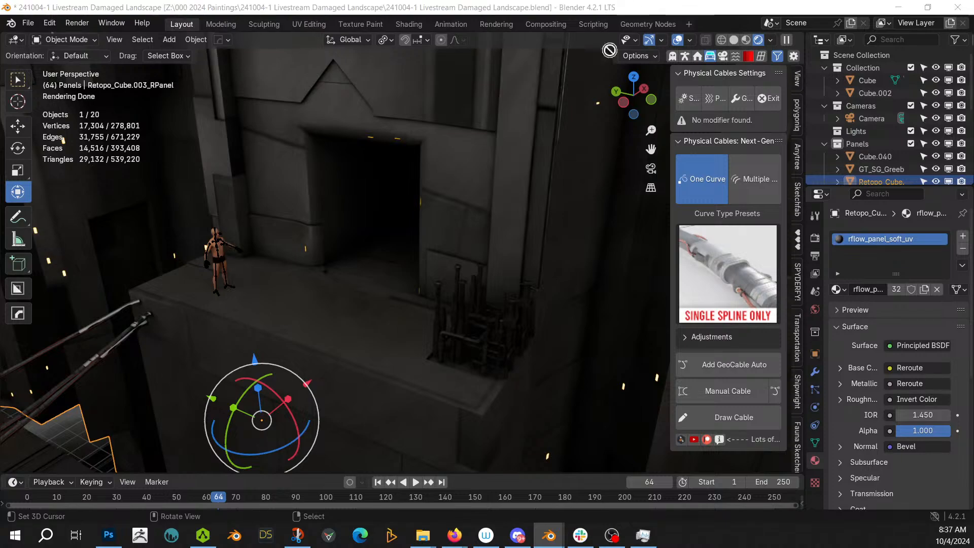
Place the GT_SG_Frames_8 truss frame on the ledge and rotate it 90° about Y to stand vertically
{"action": "left_click_drag", "start_coordinate": [609, 49], "coordinate": [326, 284]}
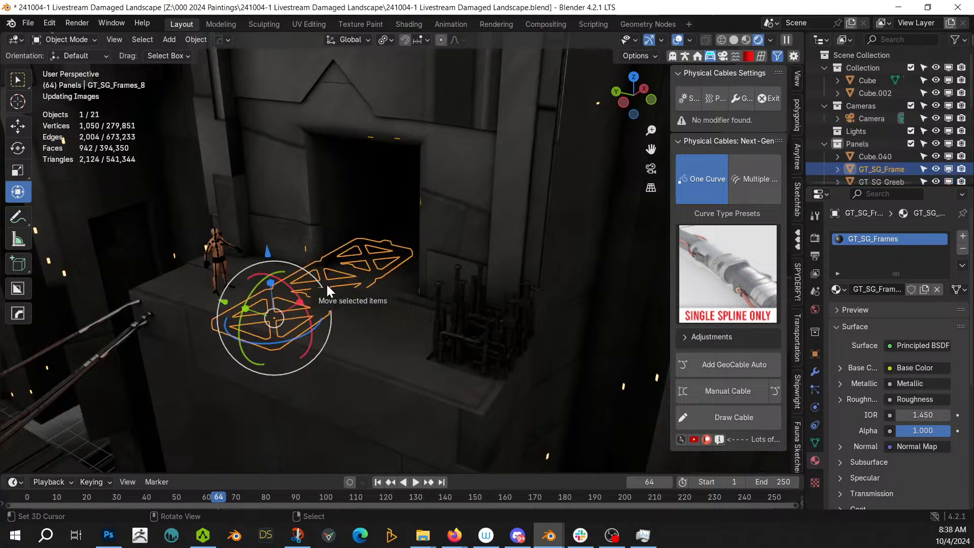
{"action": "type", "text": "ry"}
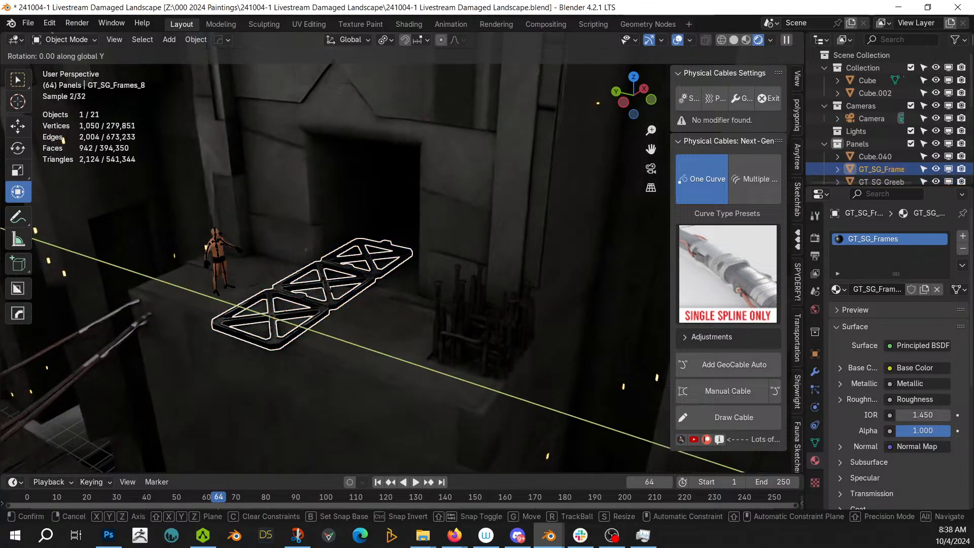
{"action": "type", "text": "90"}
{"action": "key", "text": "Return"}
In Solid shading, move the truss frame up into the doorway and scale it down to about 0.75
{"action": "key", "text": "z"}
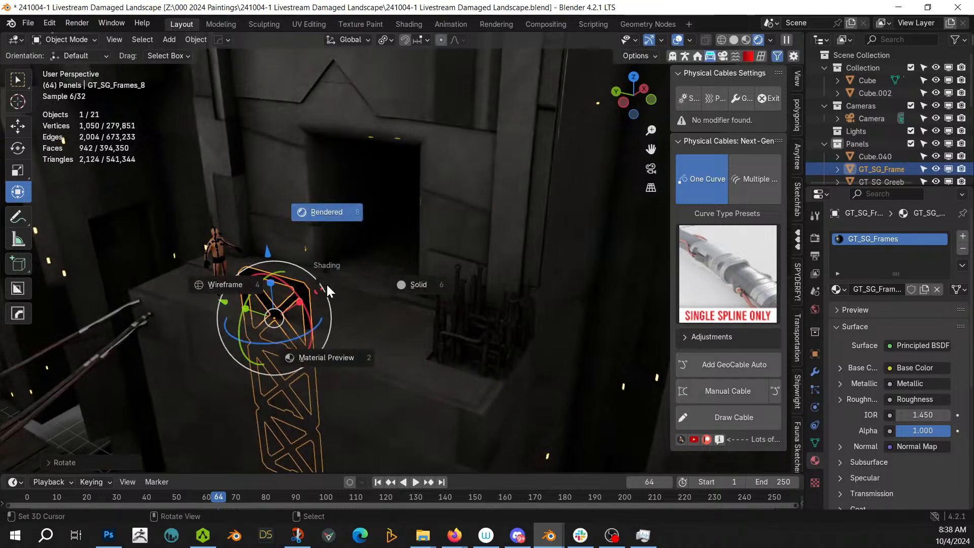
{"action": "key", "text": "6"}
{"action": "left_click_drag", "start_coordinate": [320, 290], "coordinate": [375, 251]}
{"action": "left_click_drag", "start_coordinate": [349, 214], "coordinate": [356, 119]}
{"action": "key", "text": "s"}
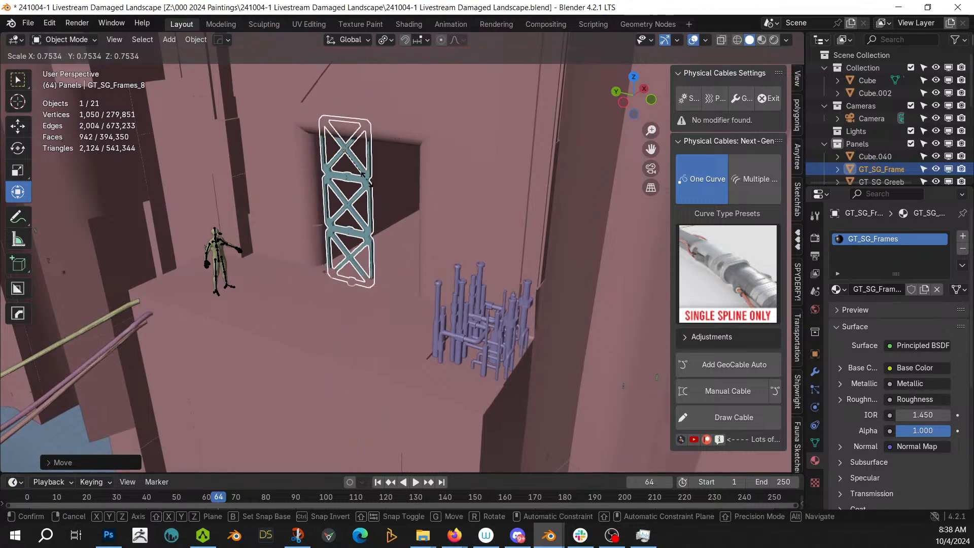
{"action": "left_click", "coordinate": [360, 180]}
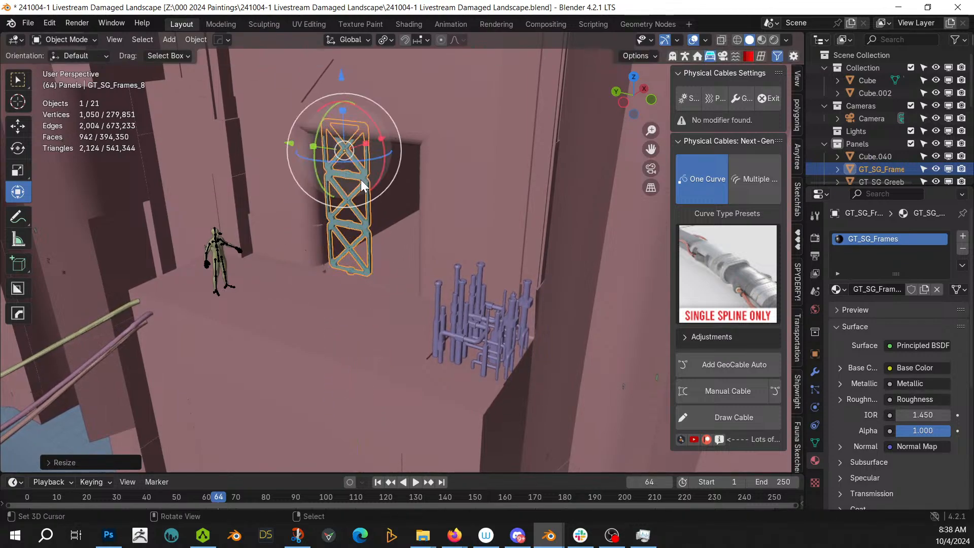
Check the truss frame against the doorway opening, shrink it slightly, and lower it to the doorway floor
{"action": "key", "text": "KP_1"}
{"action": "key", "text": "KP_3"}
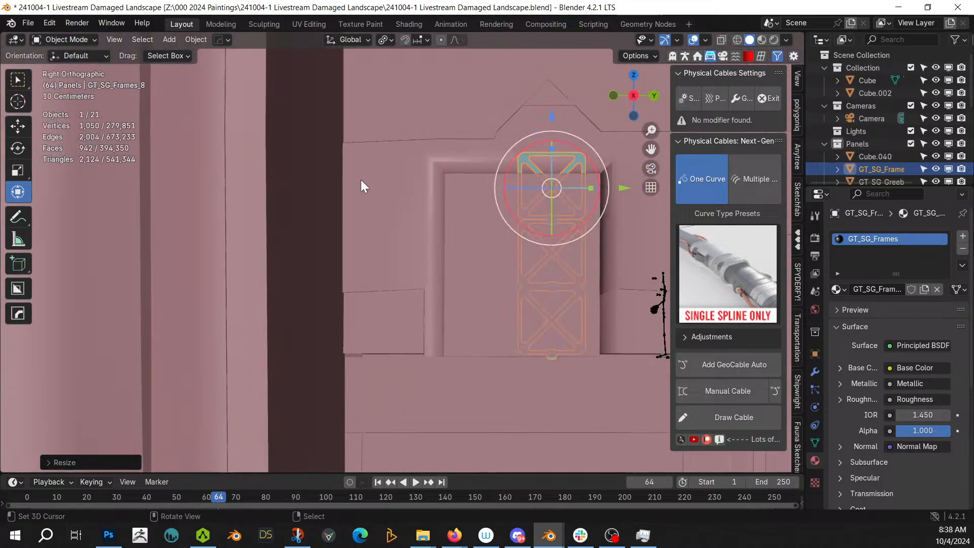
{"action": "middle_click_drag", "start_coordinate": [361, 180], "coordinate": [380, 233]}
{"action": "scroll", "coordinate": [380, 234], "scroll_direction": "up", "scroll_amount": 2}
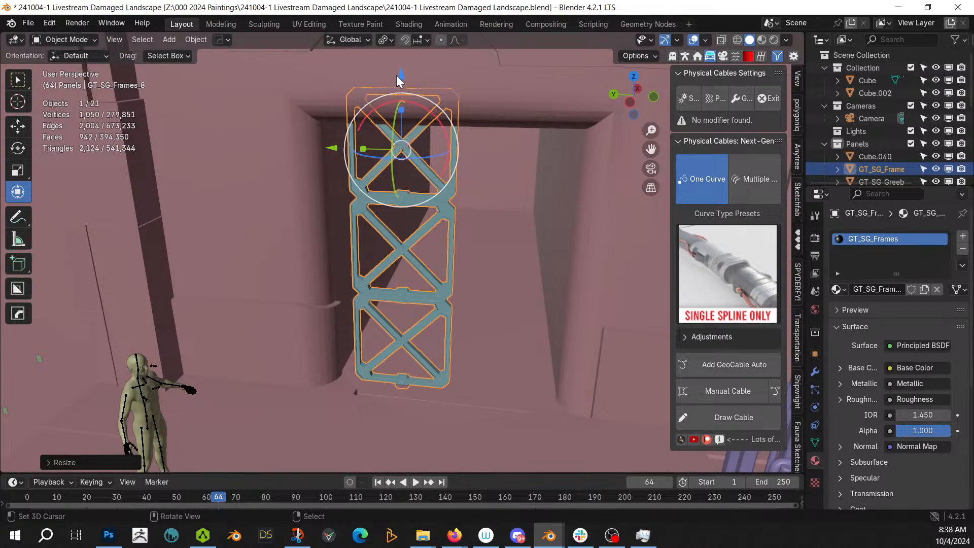
{"action": "left_click_drag", "start_coordinate": [398, 77], "coordinate": [390, 97]}
{"action": "key", "text": "s"}
{"action": "left_click", "coordinate": [425, 176]}
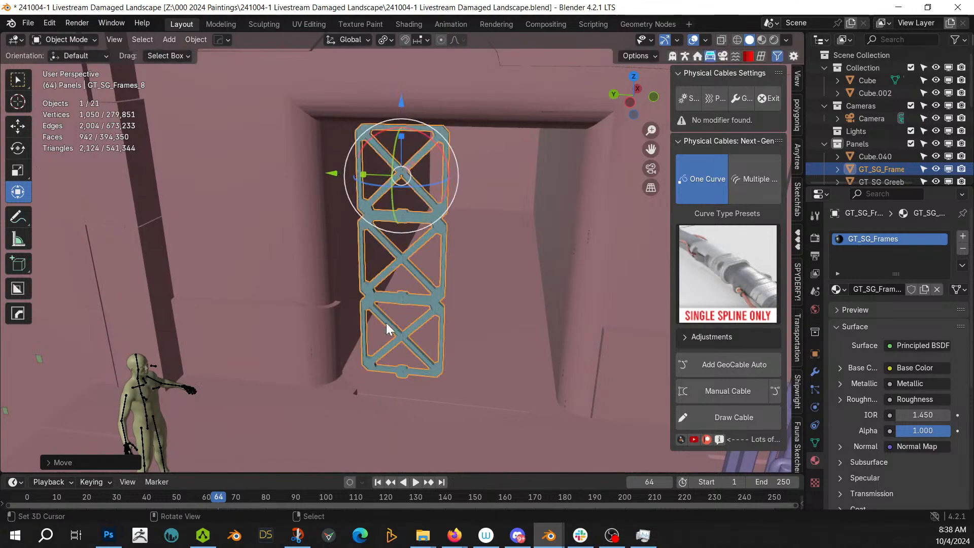
{"action": "key", "text": "g"}
{"action": "key", "text": "z"}
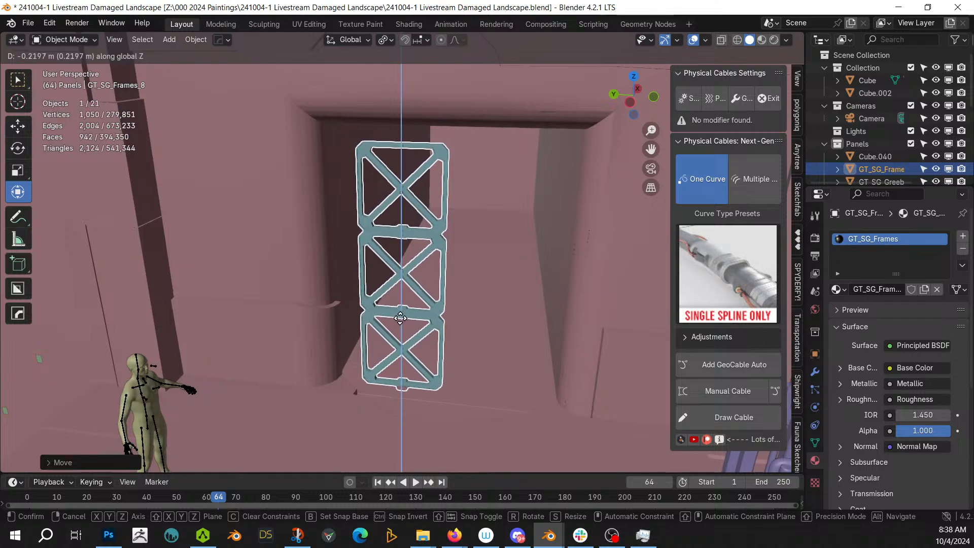
{"action": "left_click", "coordinate": [394, 420]}
Place the 3D cursor at the frame's base, set the pivot to 3D Cursor, and scale the frame up by about 1.06
{"action": "left_click", "coordinate": [403, 385]}
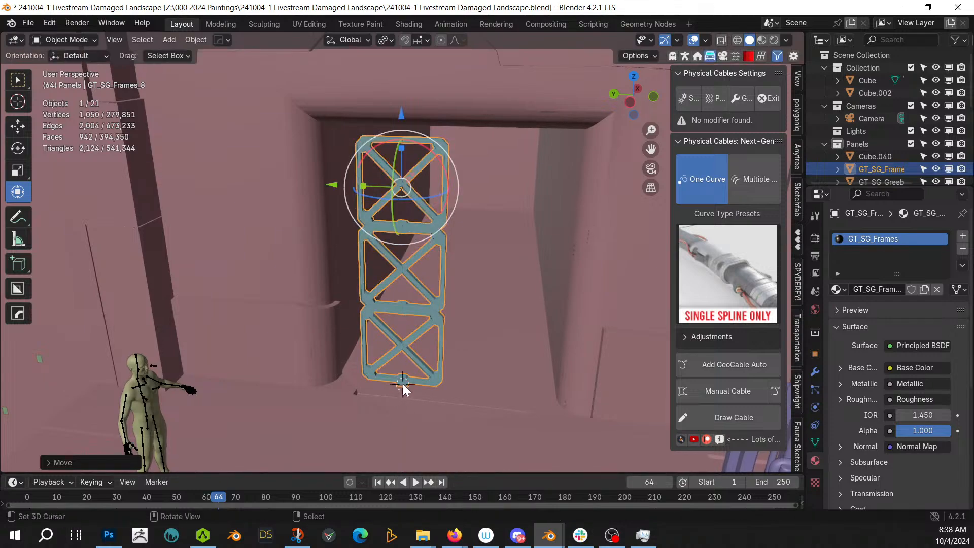
{"action": "left_click", "coordinate": [384, 40]}
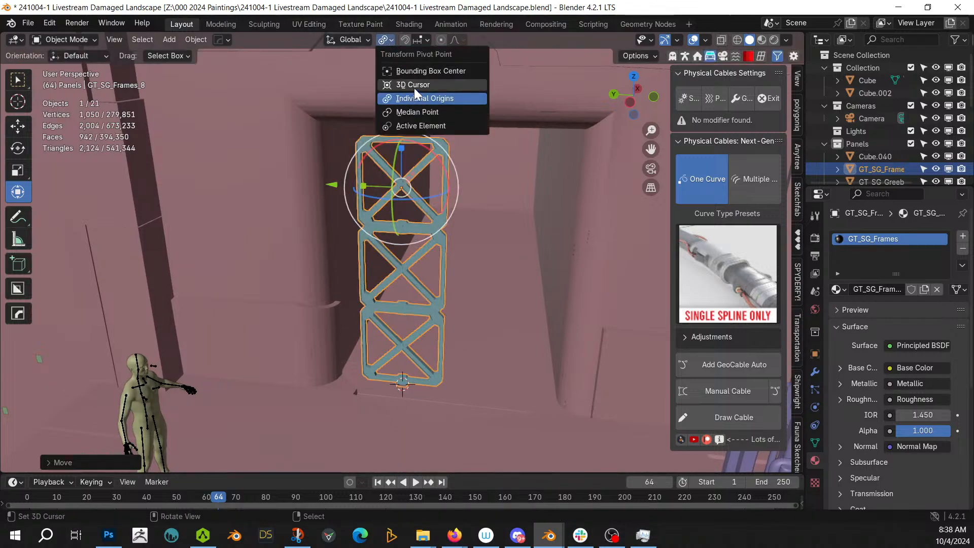
{"action": "left_click", "coordinate": [413, 85]}
{"action": "key", "text": "s"}
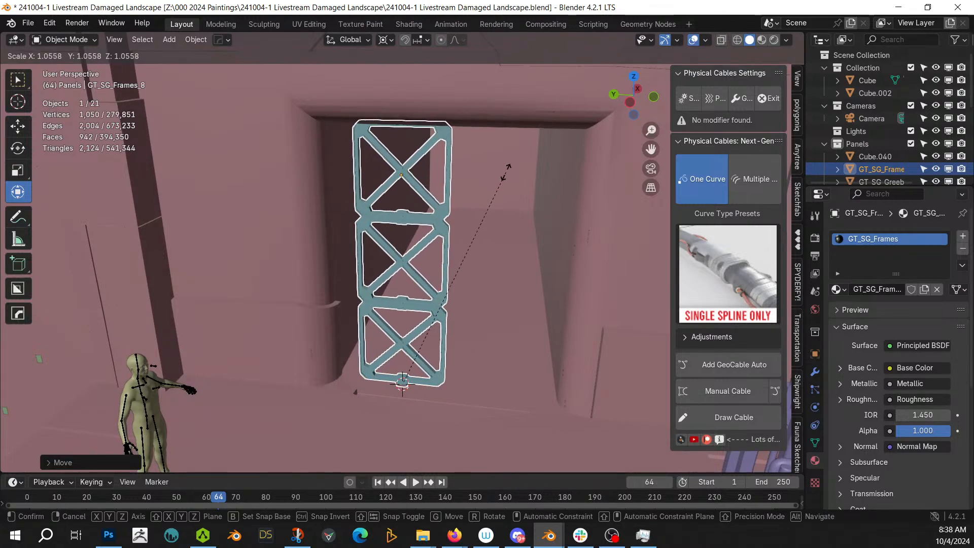
{"action": "left_click", "coordinate": [505, 171]}
Move the truss frame to one side of the doorway and place a linked duplicate on the opposite side
{"action": "left_click_drag", "start_coordinate": [333, 380], "coordinate": [467, 395]}
{"action": "key", "text": "alt+d"}
{"action": "key", "text": "Escape"}
{"action": "left_click", "coordinate": [427, 344]}
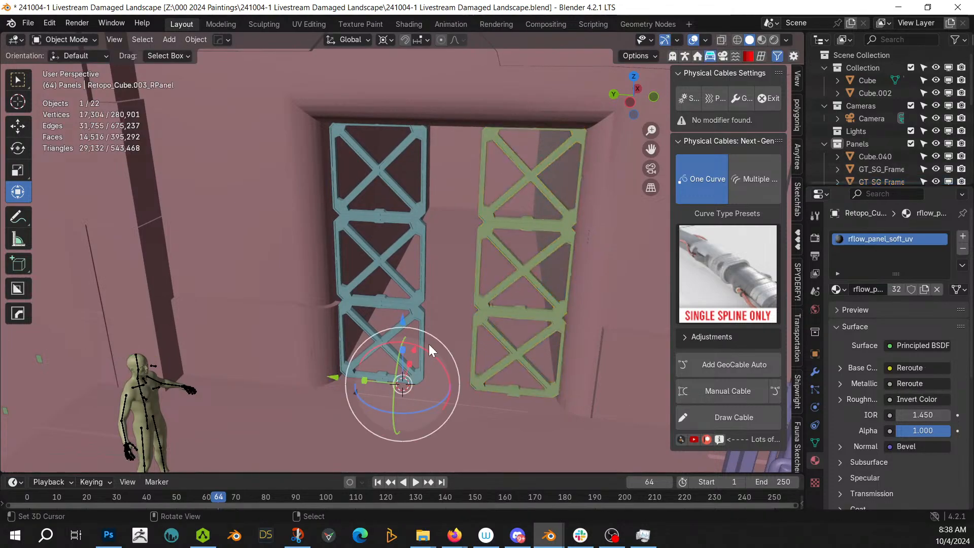
Shift the original truss frame along Y so its outer edge tucks into the doorway's side wall
{"action": "middle_click_drag", "start_coordinate": [425, 344], "coordinate": [452, 361]}
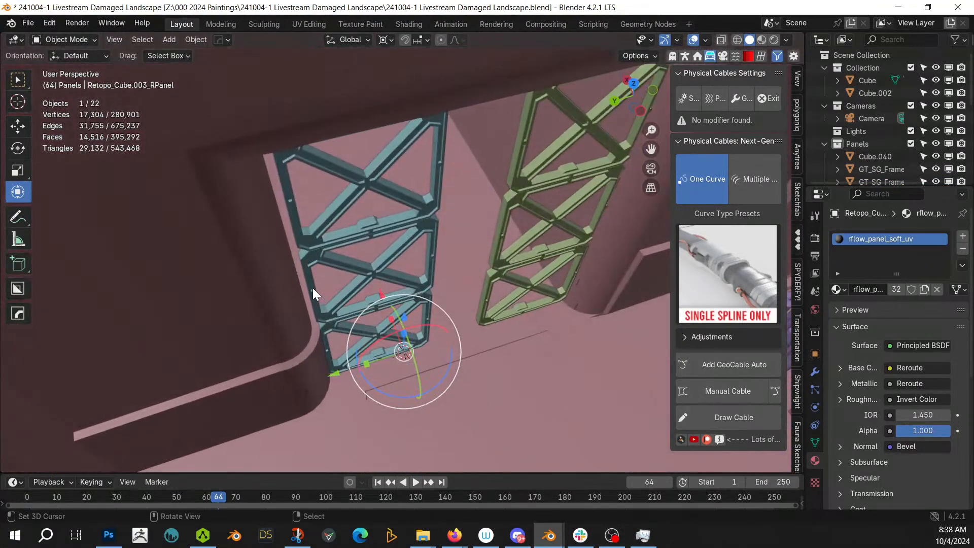
{"action": "left_click", "coordinate": [354, 293]}
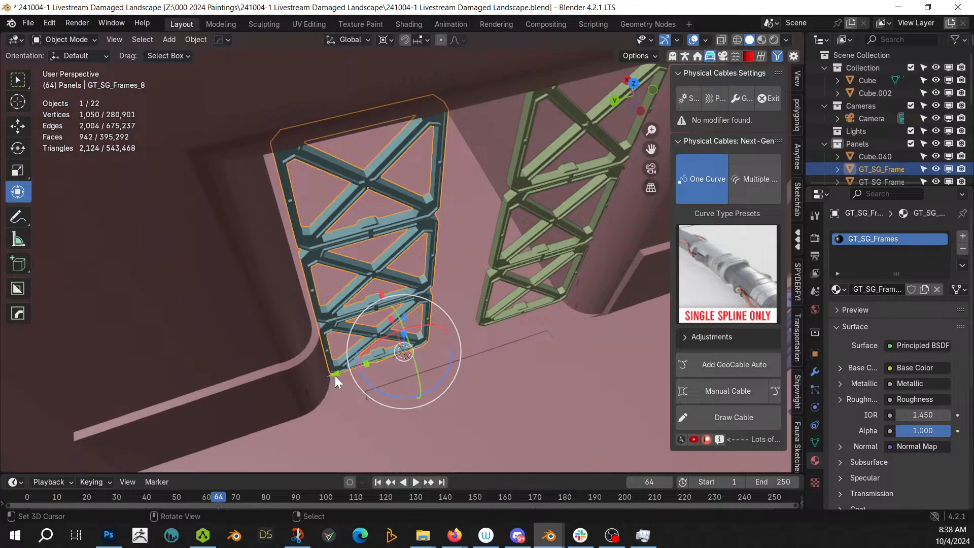
{"action": "key", "text": "g"}
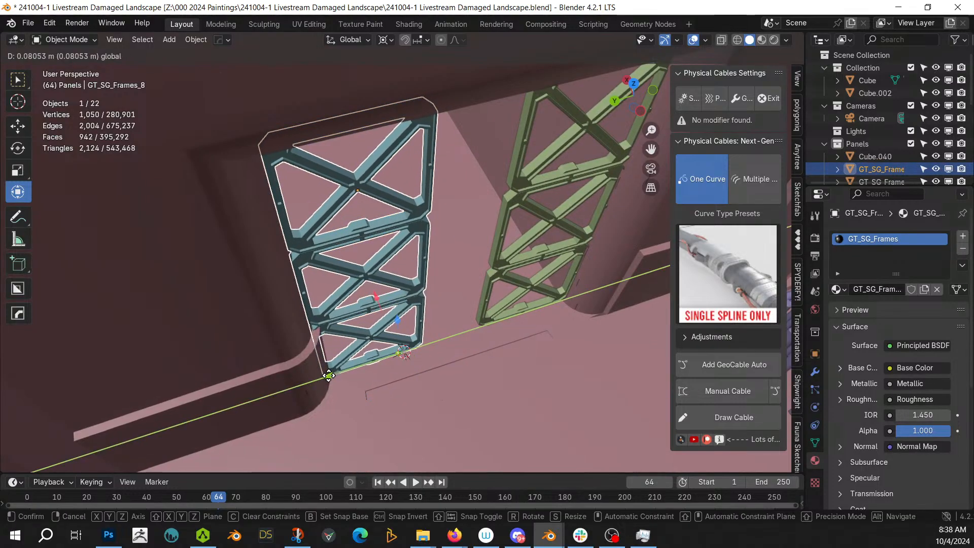
{"action": "left_click", "coordinate": [363, 340]}
{"action": "middle_click_drag", "start_coordinate": [363, 341], "coordinate": [325, 299]}
Shift both truss frames together along X within the doorway and inspect them in Rendered shading
{"action": "left_click", "coordinate": [546, 354], "text": "shift"}
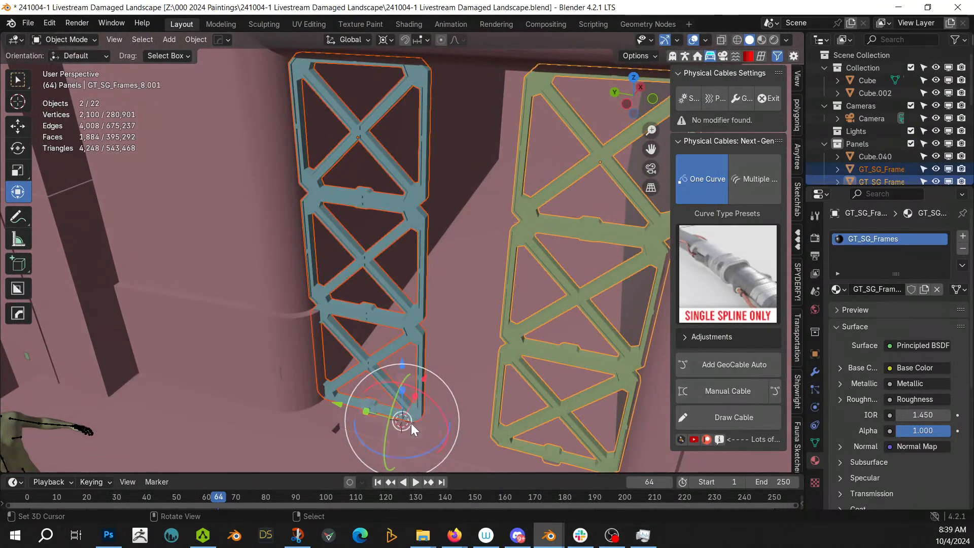
{"action": "left_click_drag", "start_coordinate": [423, 378], "coordinate": [438, 373]}
{"action": "scroll", "coordinate": [432, 352], "scroll_direction": "down", "scroll_amount": 2}
{"action": "middle_click_drag", "start_coordinate": [425, 330], "coordinate": [443, 302]}
{"action": "scroll", "coordinate": [443, 302], "scroll_direction": "down", "scroll_amount": 2}
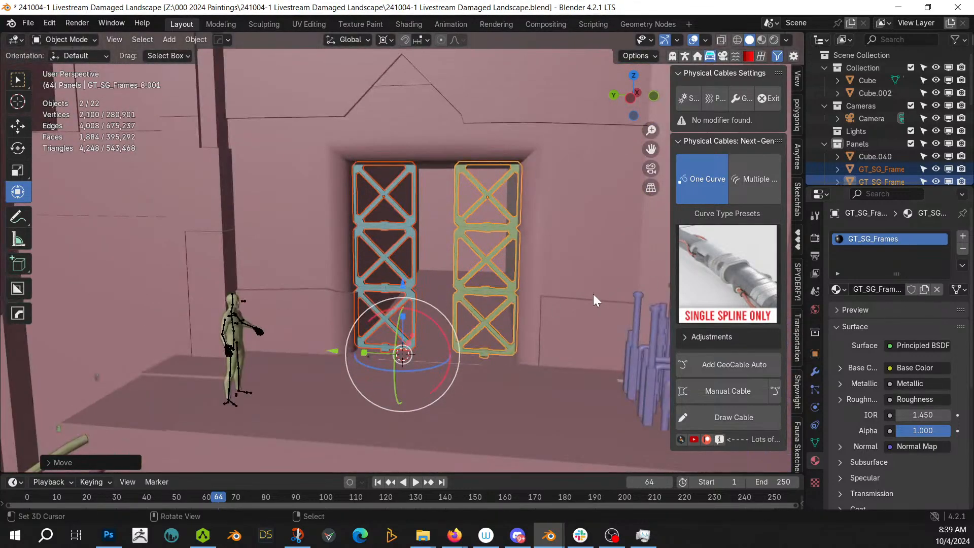
{"action": "key", "text": "z"}
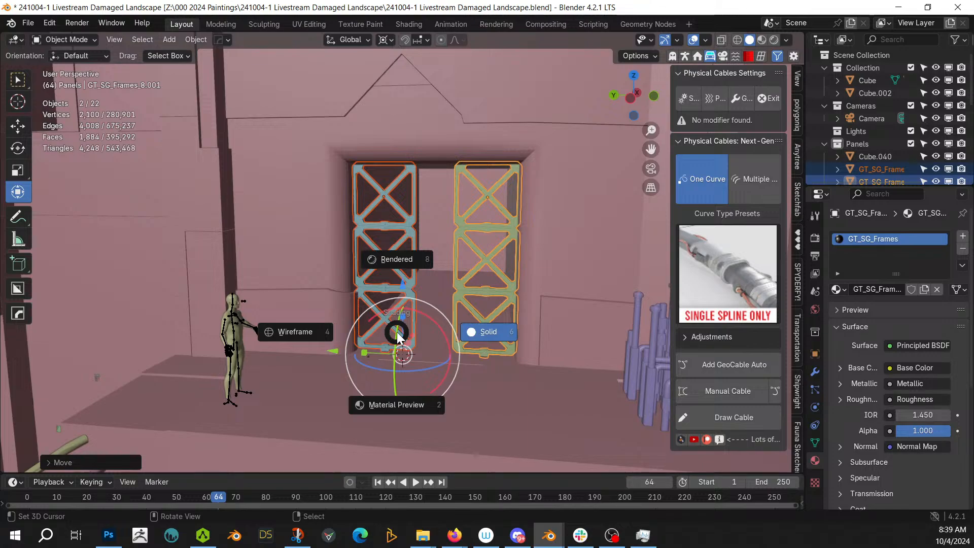
{"action": "key", "text": "8"}
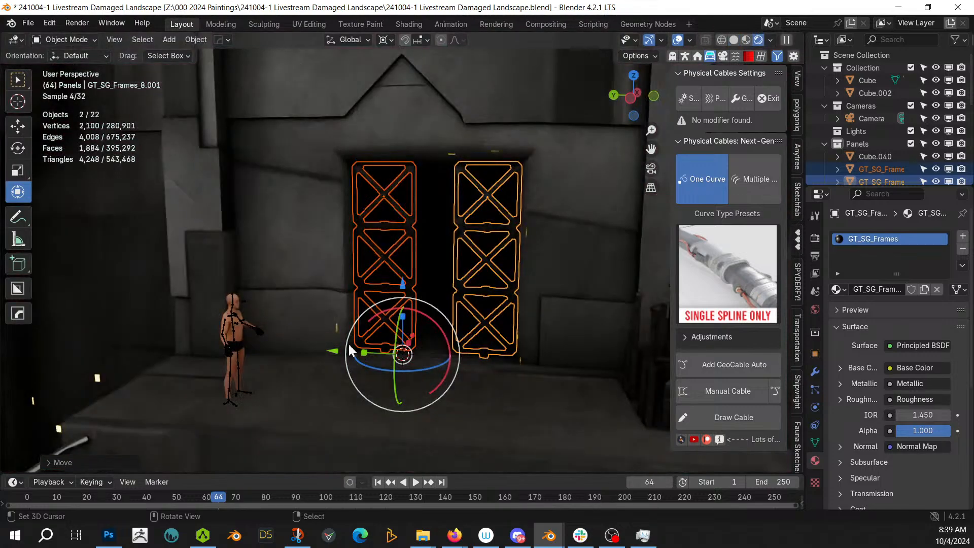
{"action": "right_click", "coordinate": [437, 412]}
{"action": "scroll", "coordinate": [545, 430], "scroll_direction": "up", "scroll_amount": 2}
{"action": "middle_click_drag", "start_coordinate": [516, 419], "coordinate": [500, 413]}
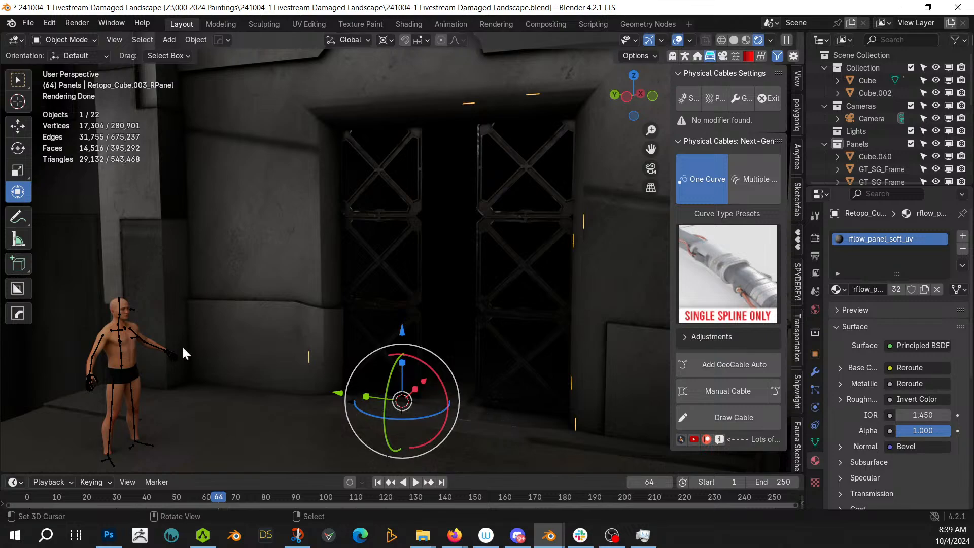
{"action": "middle_click_drag", "start_coordinate": [182, 347], "coordinate": [348, 313]}
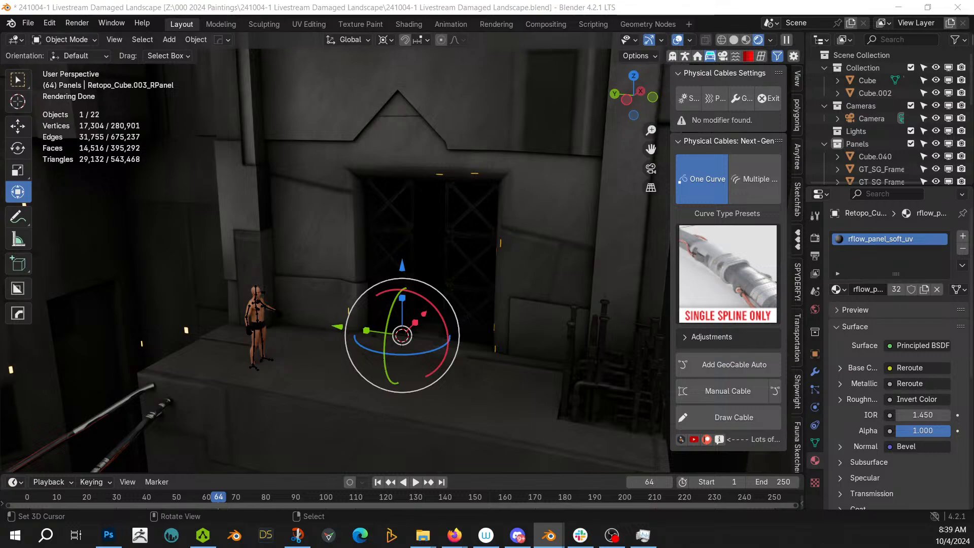
Place the GT_SG_Greeble 7 machinery piece in front of the doorway and switch to Solid shading
{"action": "left_click_drag", "start_coordinate": [397, 256], "coordinate": [312, 245]}
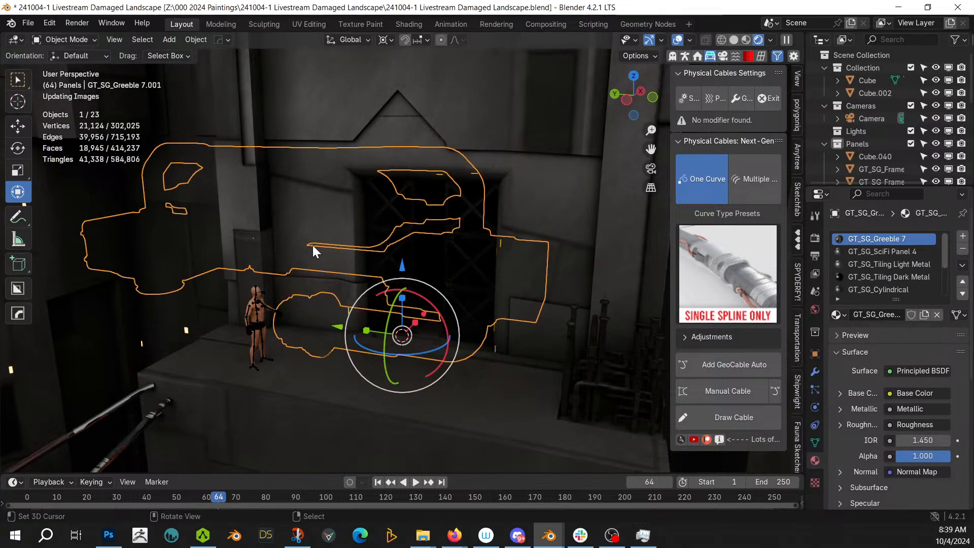
{"action": "key", "text": "z"}
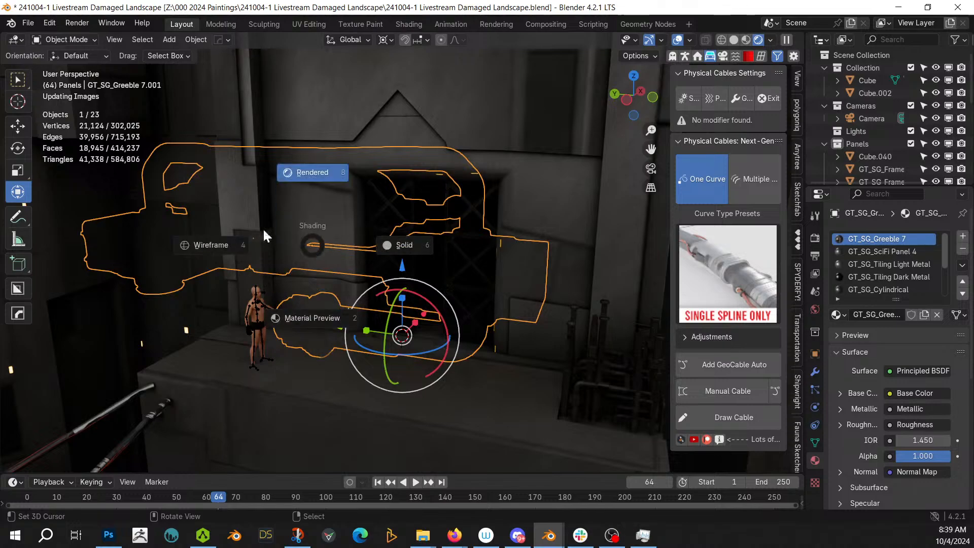
{"action": "left_click", "coordinate": [427, 243]}
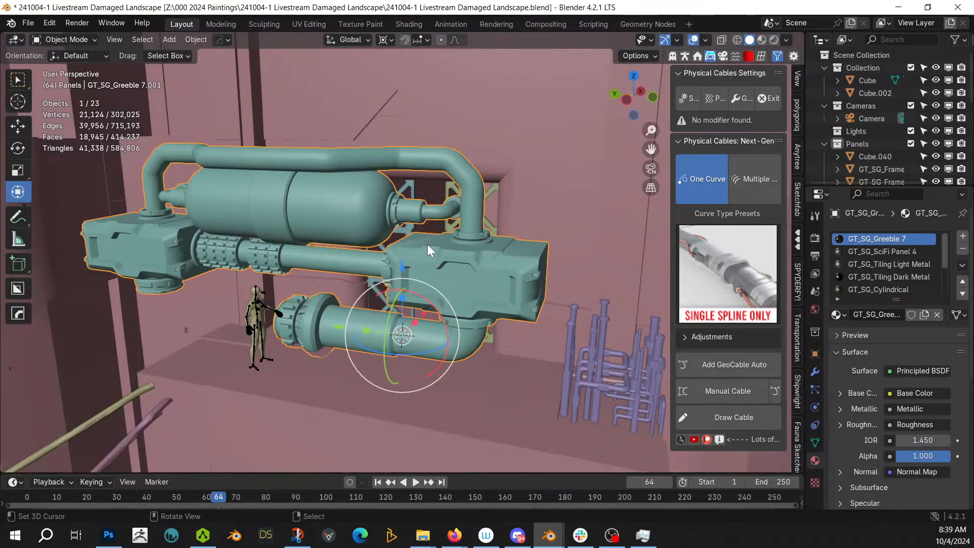
{"action": "type", "text": "rz90"}
{"action": "key", "text": "Escape"}
{"action": "type", "text": "rz90"}
{"action": "key", "text": "Escape"}
Set the pivot to Individual Origins and rotate the GT_SG_Greeble 7 machinery piece 90° about the X axis
{"action": "left_click", "coordinate": [392, 39]}
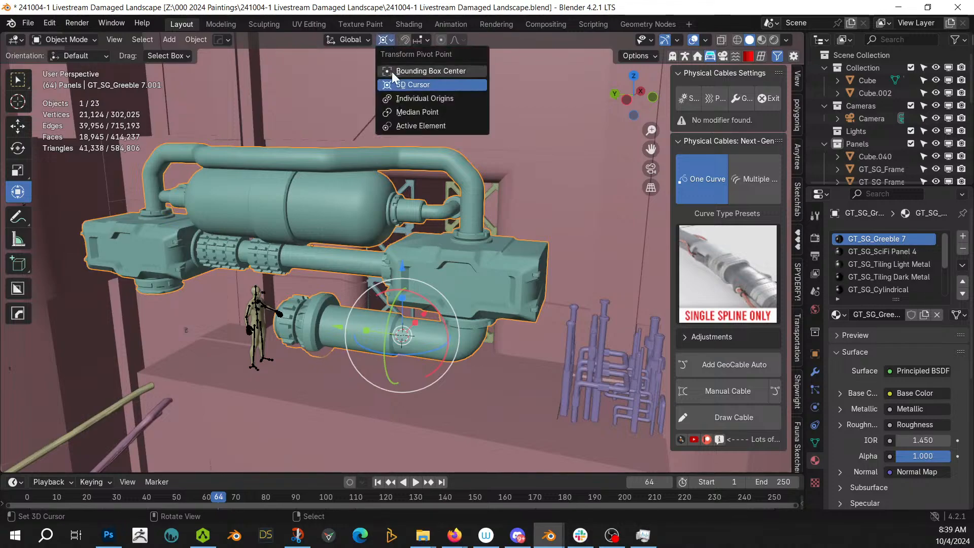
{"action": "left_click", "coordinate": [420, 99]}
{"action": "type", "text": "r"}
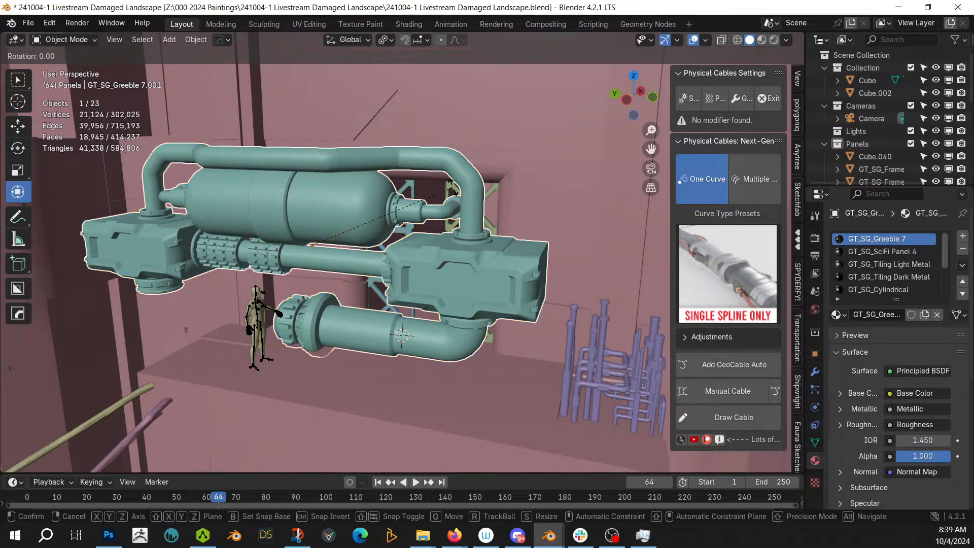
{"action": "type", "text": "x90"}
{"action": "key", "text": "Return"}
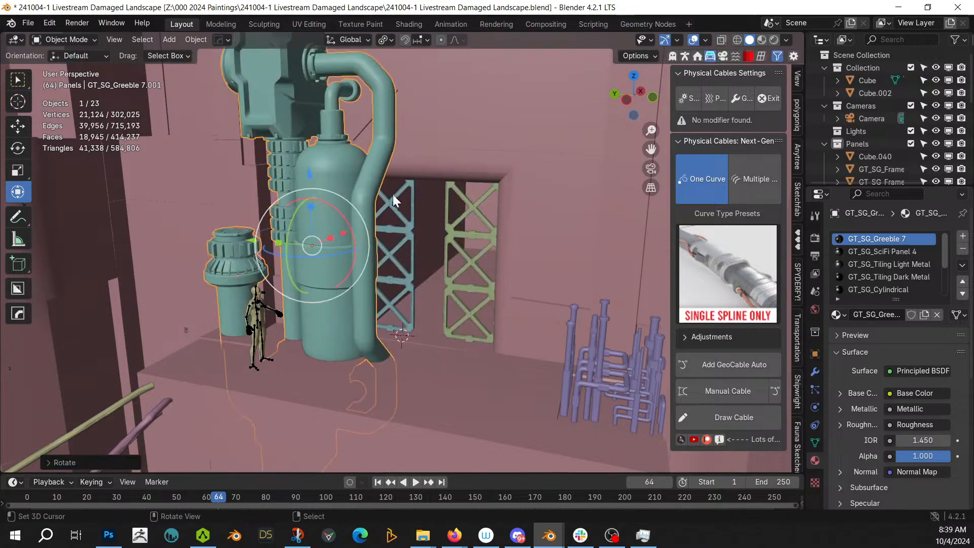
Scale the upright machinery piece down to about 0.4 and move it along X against the wall beside the doorway
{"action": "key", "text": "s"}
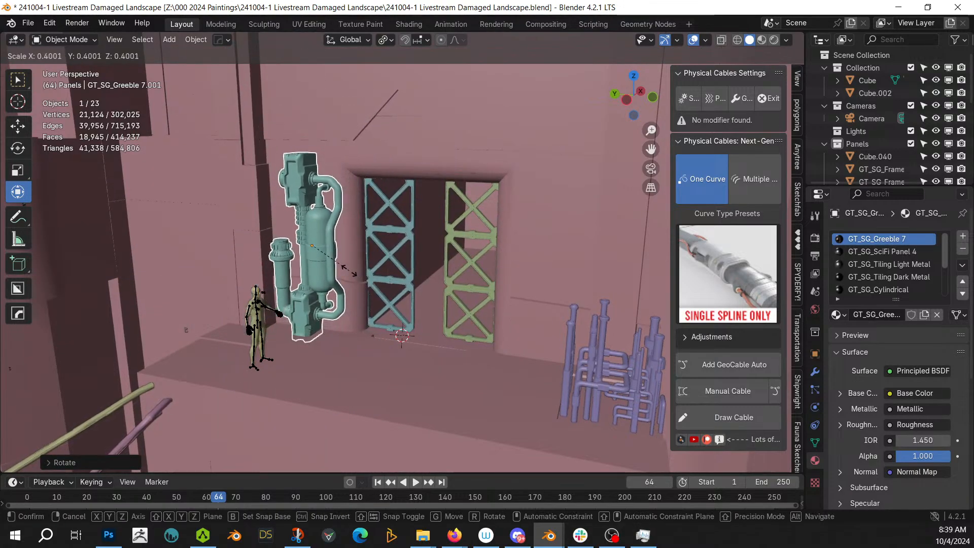
{"action": "left_click", "coordinate": [350, 277]}
{"action": "middle_click_drag", "start_coordinate": [349, 272], "coordinate": [349, 380]}
{"action": "scroll", "coordinate": [353, 266], "scroll_direction": "up", "scroll_amount": 4}
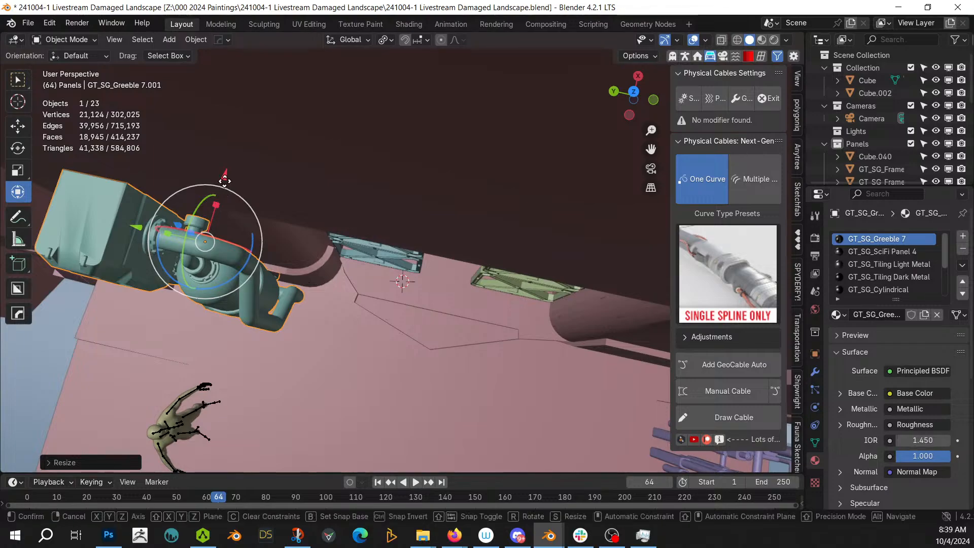
{"action": "left_click_drag", "start_coordinate": [224, 175], "coordinate": [227, 179]}
{"action": "middle_click_drag", "start_coordinate": [227, 178], "coordinate": [345, 220]}
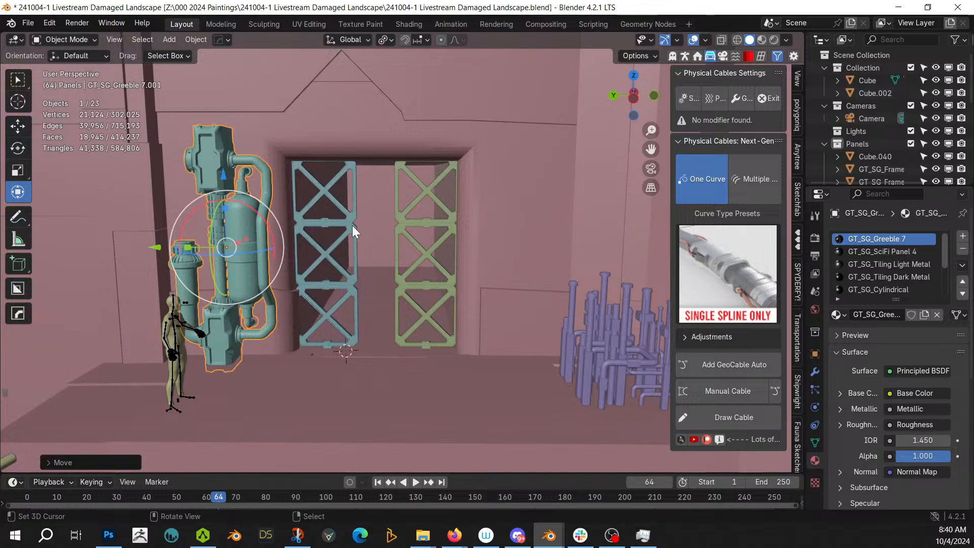
{"action": "middle_click_drag", "start_coordinate": [352, 225], "coordinate": [437, 312]}
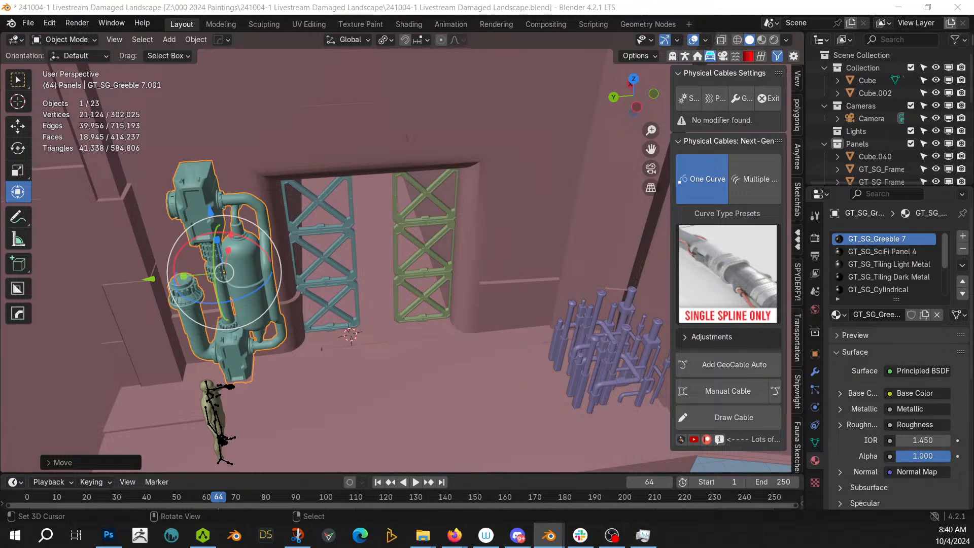
Place the GT_SG_Greeble 8 piece on the pipe-cluster side of the doorway, raise it along Z and scale it down
{"action": "left_click_drag", "start_coordinate": [674, 184], "coordinate": [528, 245]}
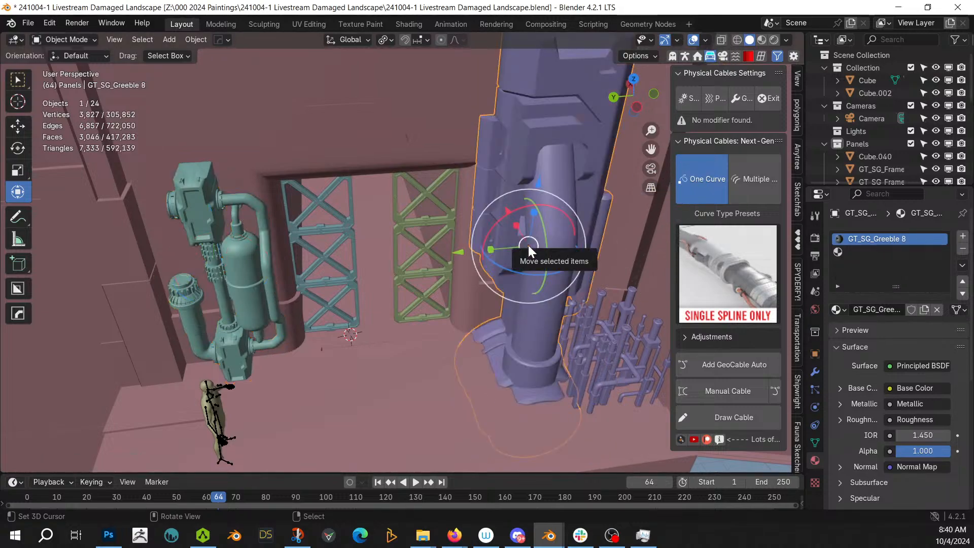
{"action": "key", "text": "g"}
{"action": "key", "text": "z"}
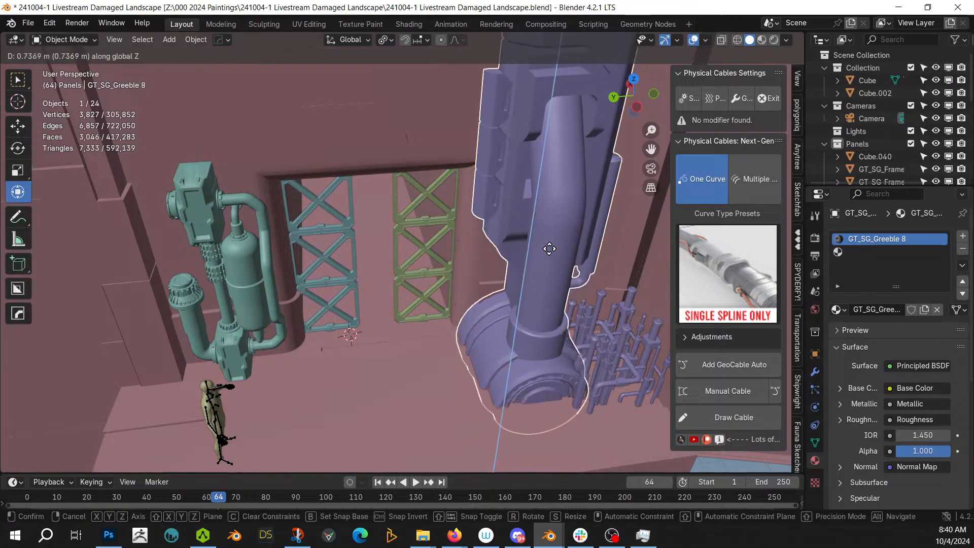
{"action": "left_click", "coordinate": [567, 205]}
{"action": "key", "text": "s"}
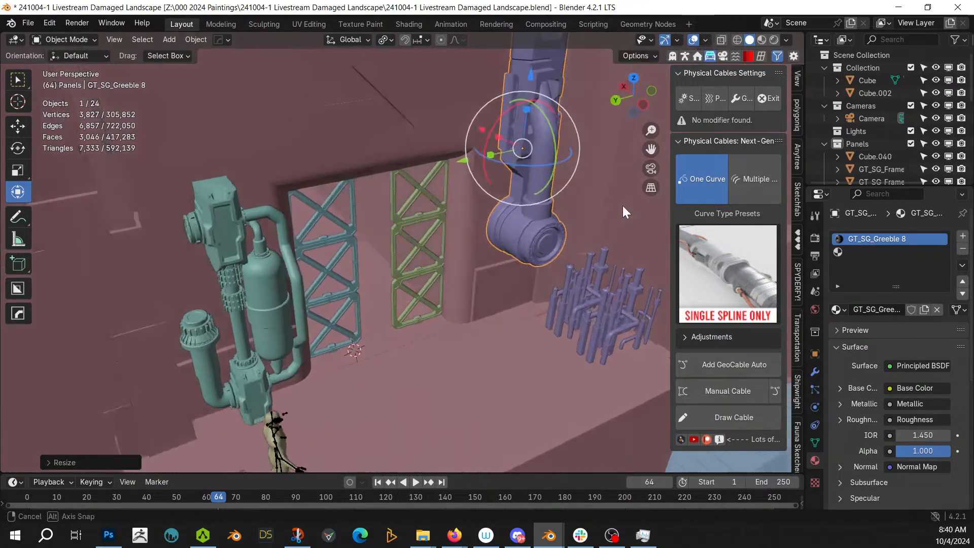
{"action": "middle_click_drag", "start_coordinate": [623, 212], "coordinate": [664, 200]}
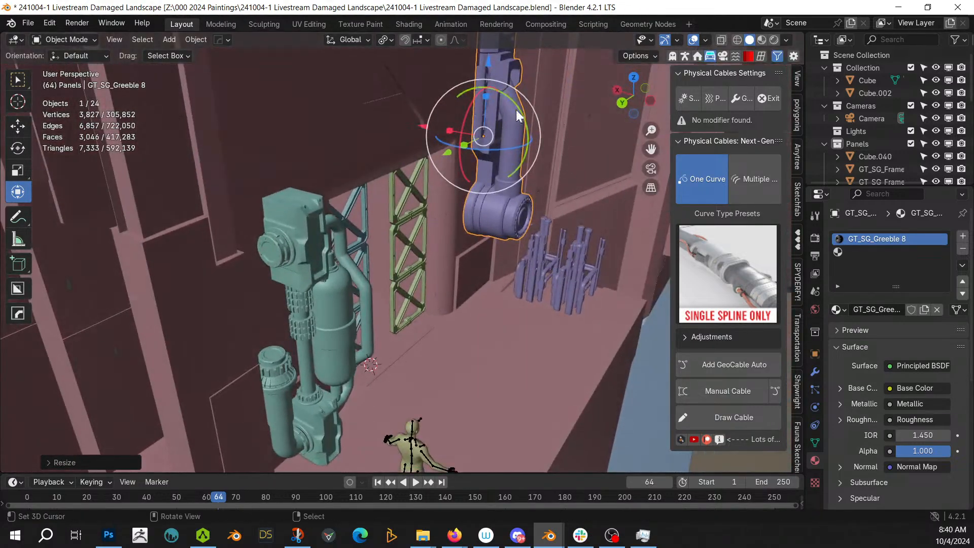
Shift the GT_SG_Greeble 8 piece along X towards the wall and adjust its height above the pipe cluster
{"action": "key", "text": "g"}
{"action": "key", "text": "x"}
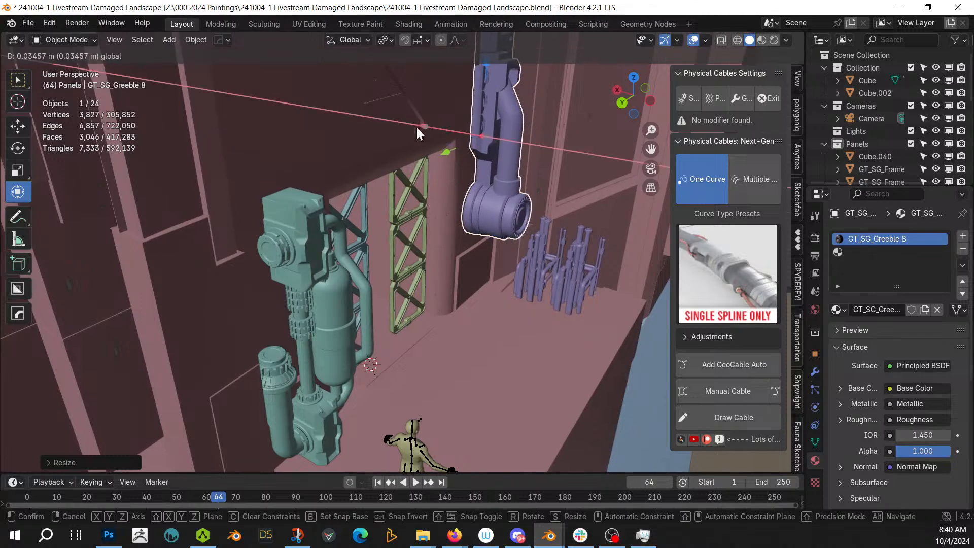
{"action": "left_click", "coordinate": [416, 126]}
{"action": "left_click_drag", "start_coordinate": [491, 62], "coordinate": [489, 74]}
Create a Cablerator cable from the underside of the hanging greeble to the wall beside the doorway, width 0.100 and tension 1.040
{"action": "middle_click_drag", "start_coordinate": [466, 180], "coordinate": [318, 166]}
{"action": "scroll", "coordinate": [370, 148], "scroll_direction": "up", "scroll_amount": 2}
{"action": "key", "text": "shift+alt+c"}
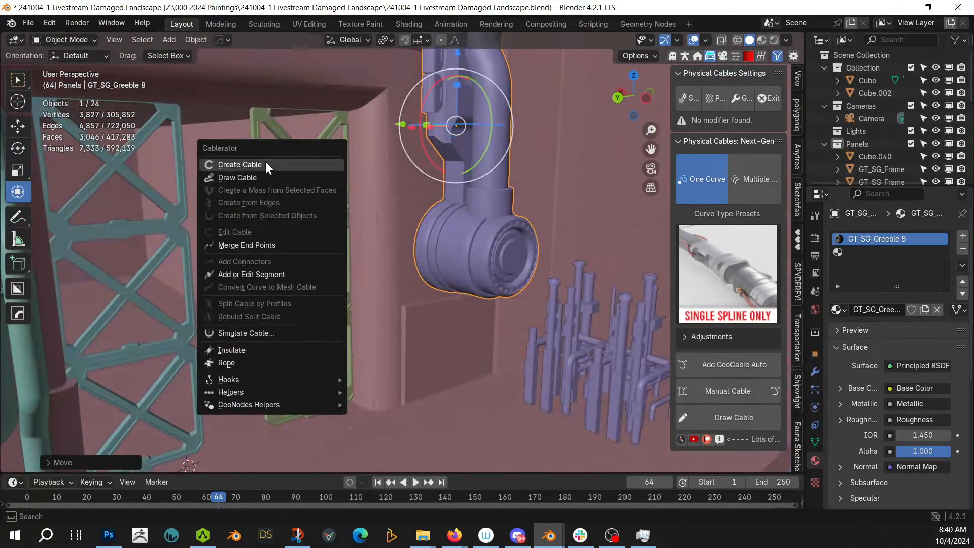
{"action": "left_click", "coordinate": [294, 166]}
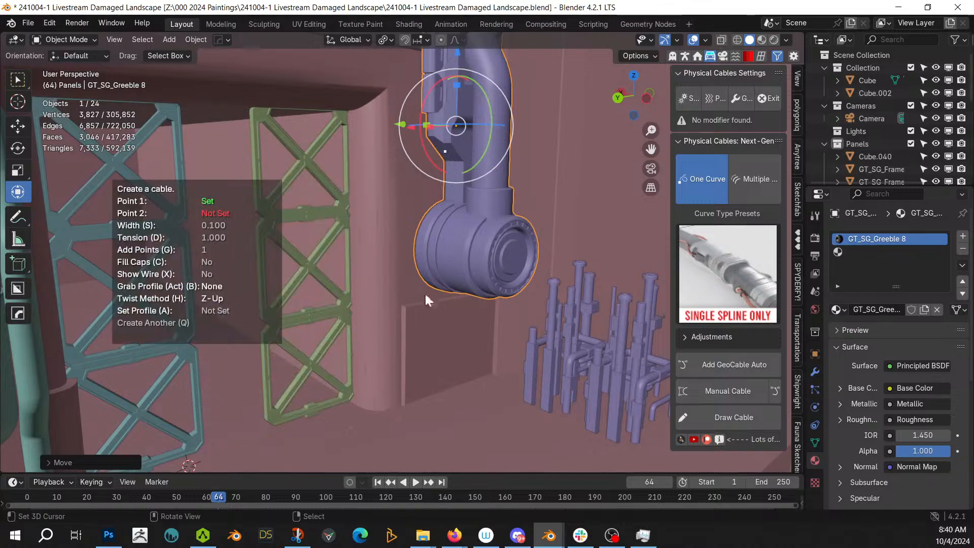
{"action": "left_click", "coordinate": [412, 317]}
{"action": "middle_click_drag", "start_coordinate": [468, 288], "coordinate": [431, 282]}
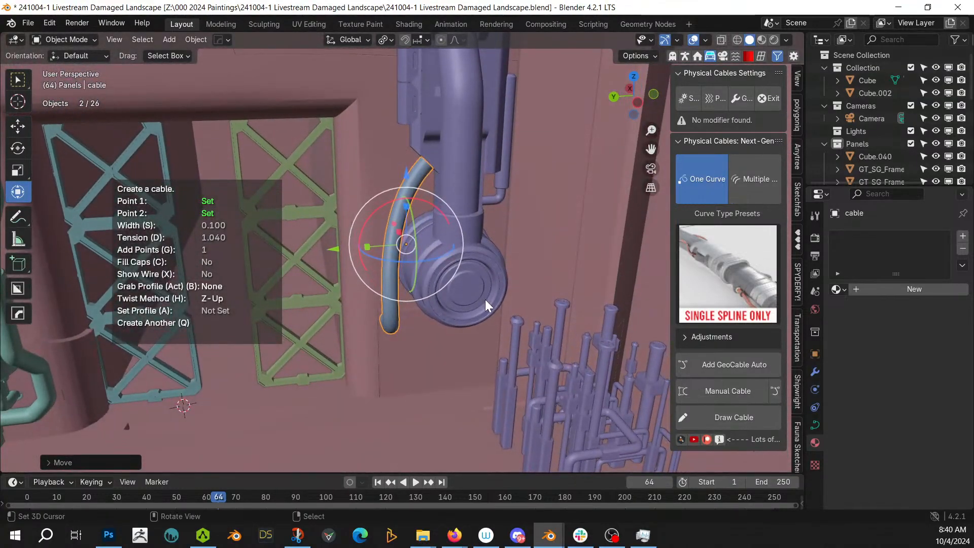
{"action": "middle_click_drag", "start_coordinate": [488, 299], "coordinate": [432, 320]}
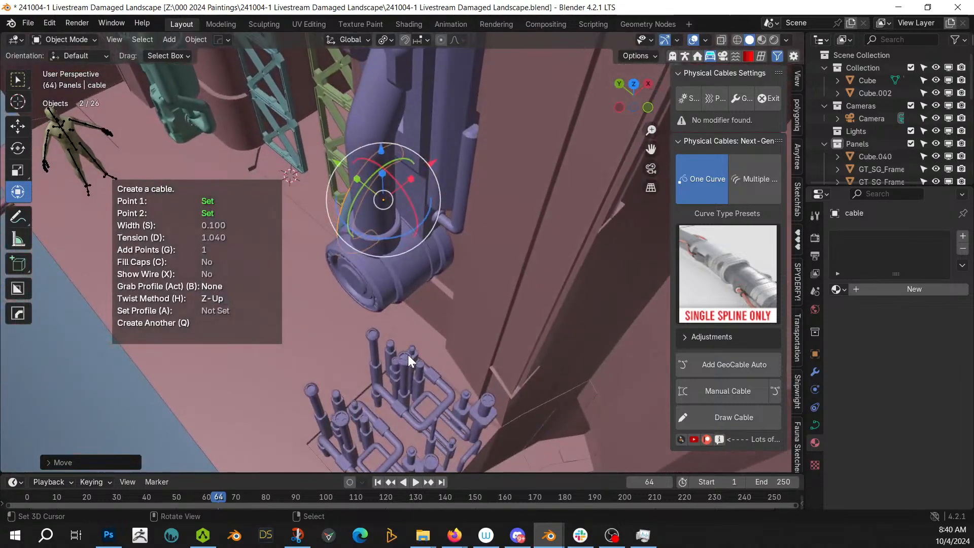
Run two cables of width 0.047 from the rear pipe tops to the hanging greeble, with tensions of 1.564 and 1.615
{"action": "key", "text": "q"}
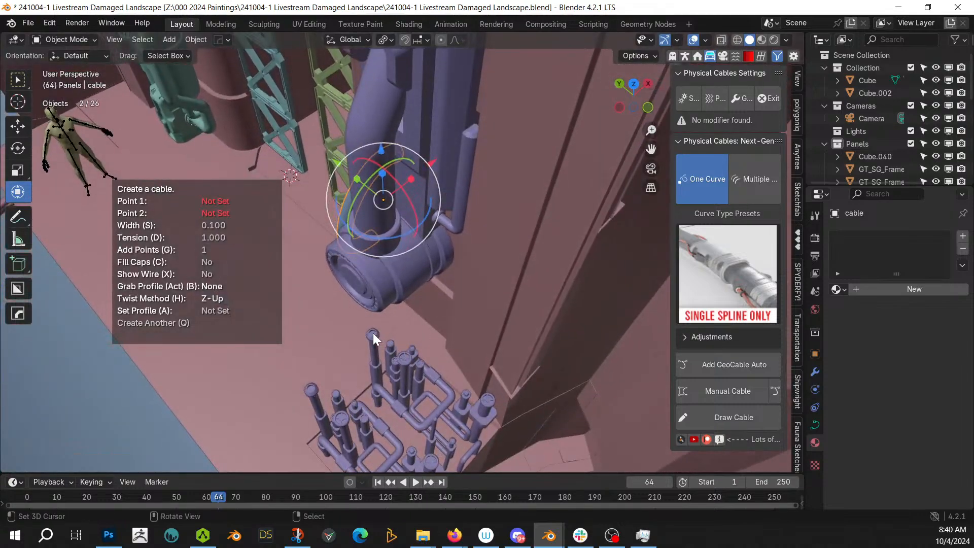
{"action": "left_click", "coordinate": [371, 333]}
{"action": "left_click", "coordinate": [404, 80]}
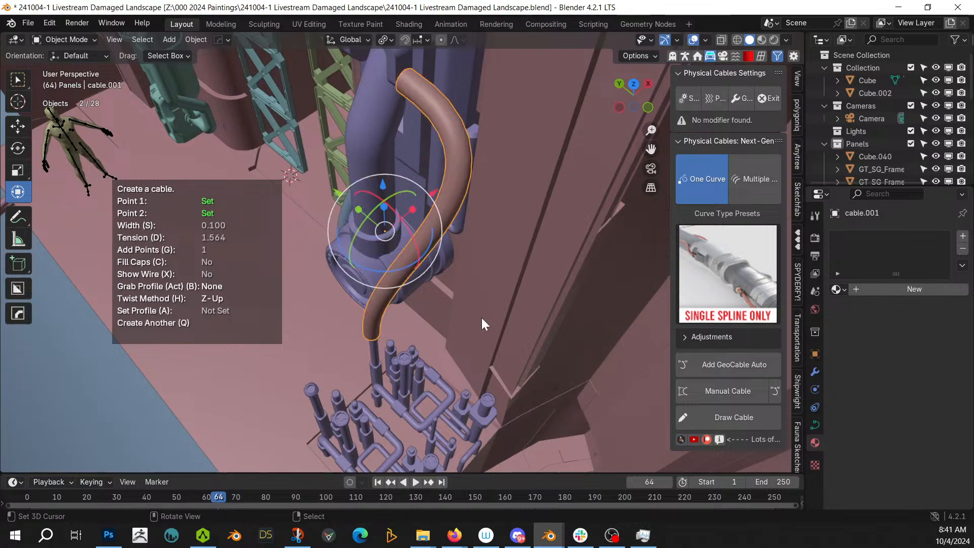
{"action": "key", "text": "s"}
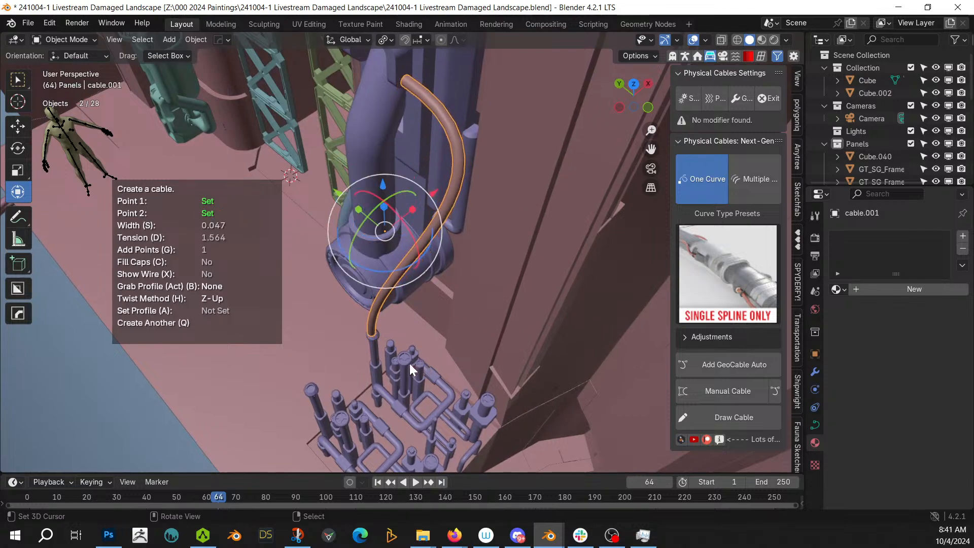
{"action": "key", "text": "q"}
{"action": "left_click", "coordinate": [405, 357]}
{"action": "left_click", "coordinate": [403, 60]}
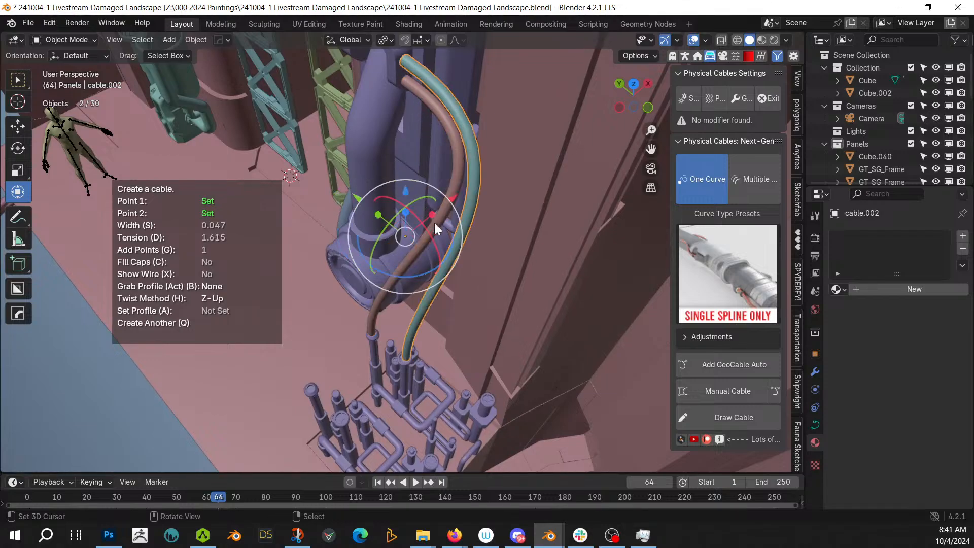
{"action": "middle_click_drag", "start_coordinate": [434, 223], "coordinate": [427, 336]}
Connect two front pipe tops to the round end of the hanging greeble with short cables of width 0.047
{"action": "key", "text": "q"}
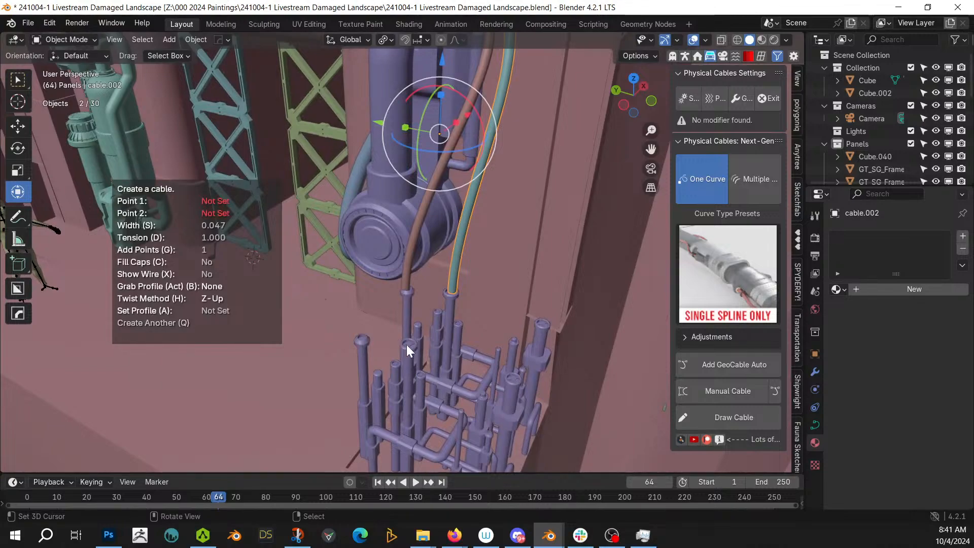
{"action": "left_click", "coordinate": [382, 251]}
{"action": "key", "text": "q"}
{"action": "middle_click_drag", "start_coordinate": [361, 337], "coordinate": [409, 309]}
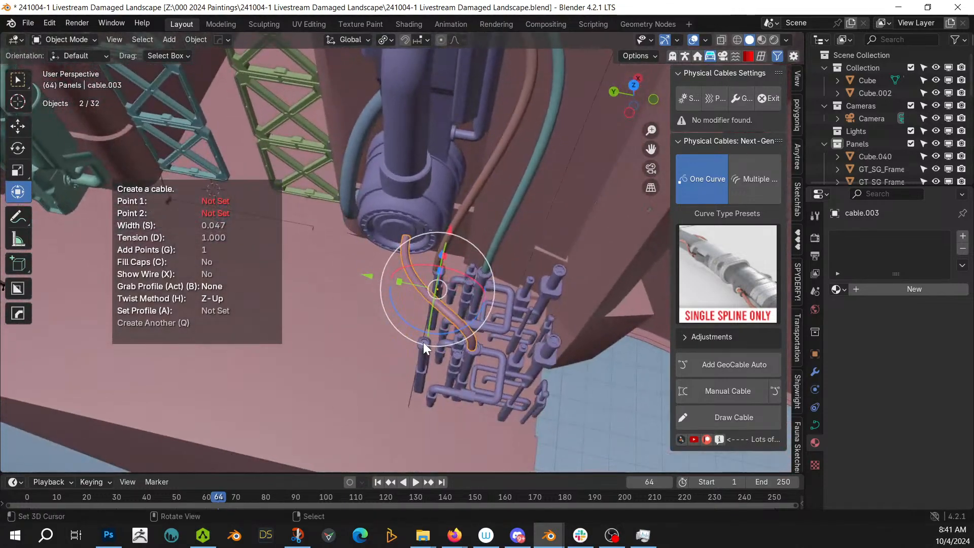
{"action": "left_click", "coordinate": [385, 231]}
{"action": "middle_click_drag", "start_coordinate": [386, 228], "coordinate": [398, 187]}
{"action": "middle_click_drag", "start_coordinate": [473, 205], "coordinate": [335, 192], "text": "shift"}
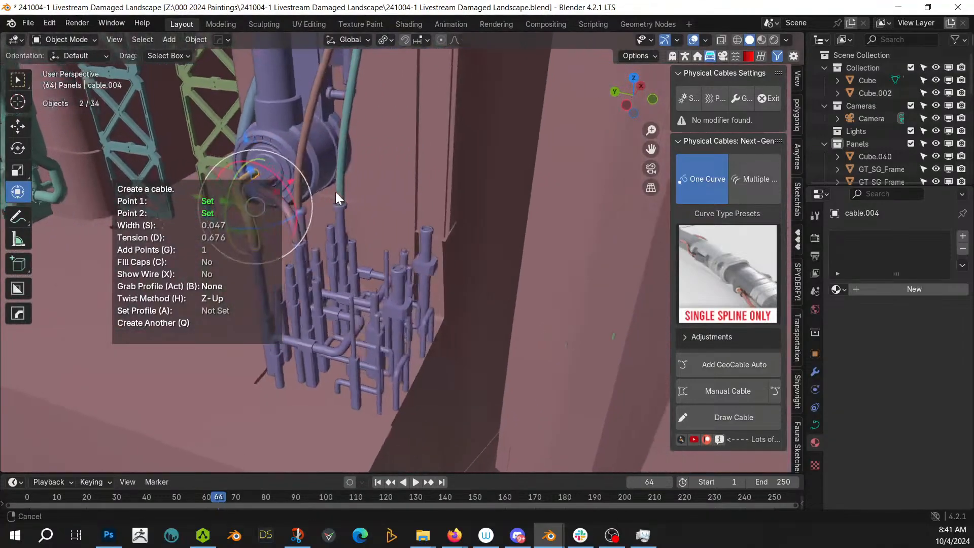
Create a cable of width 0.047 from a pipe at the outer side of the cluster down to the ledge's edge
{"action": "key", "text": "q"}
{"action": "middle_click_drag", "start_coordinate": [402, 284], "coordinate": [422, 334]}
{"action": "left_click", "coordinate": [397, 349]}
{"action": "left_click", "coordinate": [355, 382]}
Create a cable from the cluster's tall rear pipe to the adjacent side wall and raise its tension into a wide loop
{"action": "key", "text": "q"}
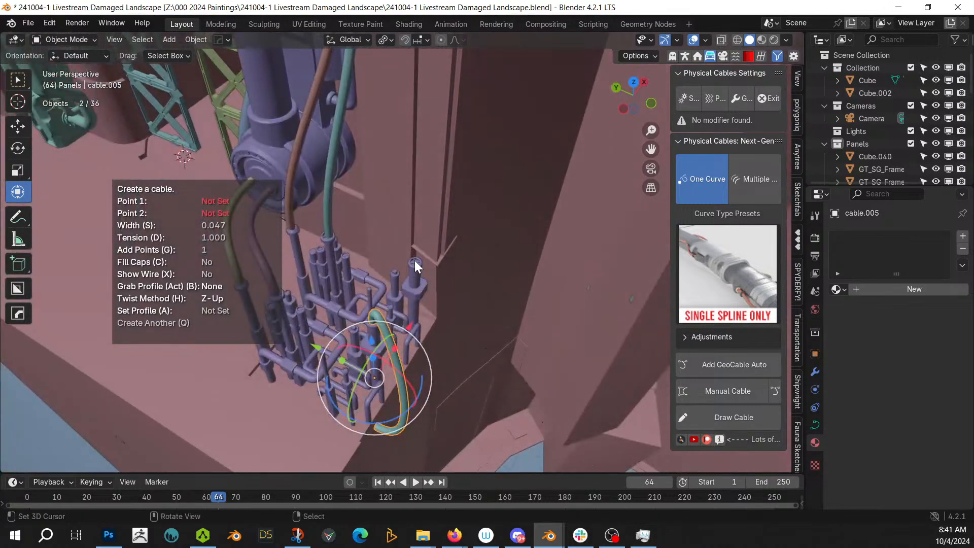
{"action": "left_click", "coordinate": [455, 252]}
{"action": "mouse_move", "coordinate": [455, 254]}
{"action": "middle_mouse_down"}
{"action": "mouse_move", "coordinate": [482, 215]}
{"action": "mouse_move", "coordinate": [525, 223]}
{"action": "mouse_move", "coordinate": [531, 256]}
{"action": "mouse_move", "coordinate": [584, 195]}
{"action": "mouse_move", "coordinate": [568, 190]}
{"action": "mouse_move", "coordinate": [467, 220]}
{"action": "mouse_move", "coordinate": [458, 241]}
{"action": "middle_mouse_up"}
{"action": "key", "text": "d"}
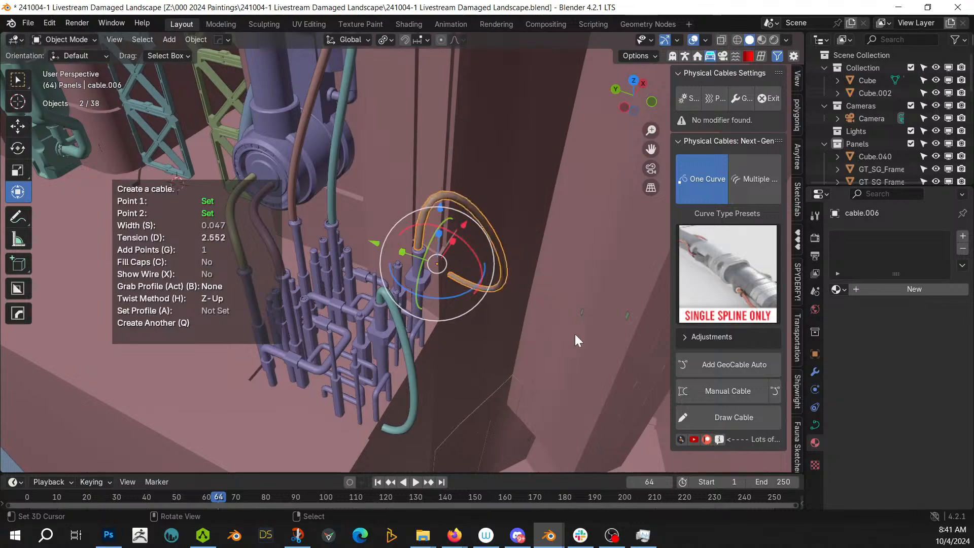
{"action": "left_click", "coordinate": [527, 322]}
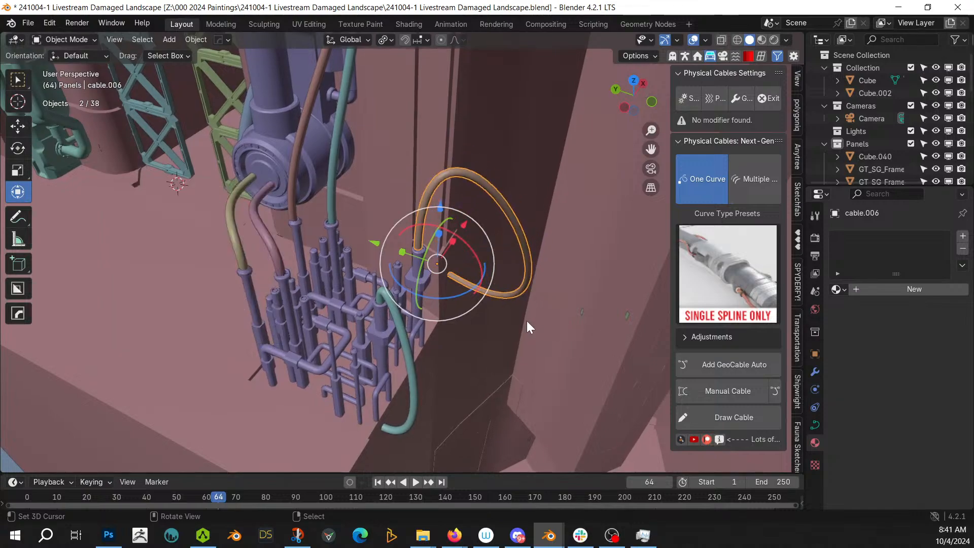
Run Cablerator's Simulate Cable on the looped cable with expand length 0 and curve points multiplier 1
{"action": "key", "text": "shift+alt+c"}
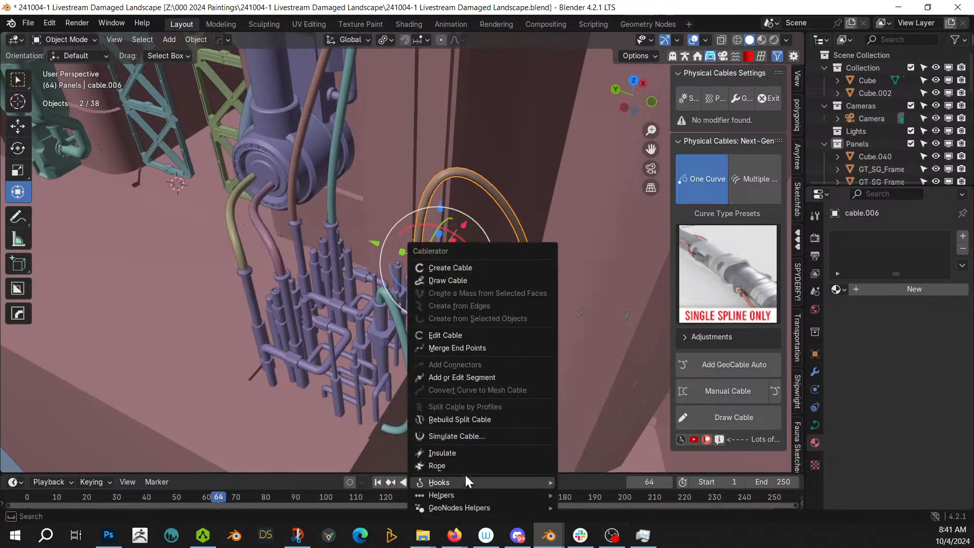
{"action": "left_click", "coordinate": [461, 439]}
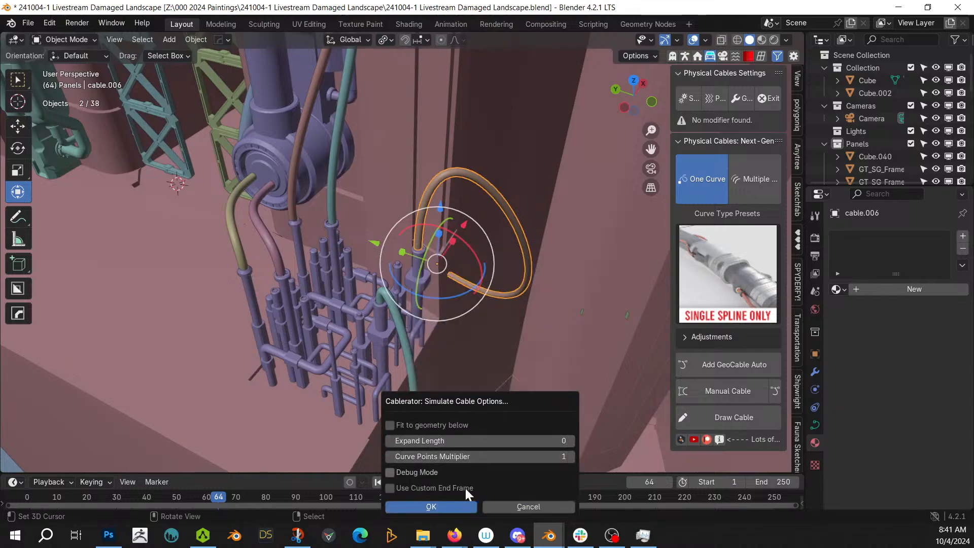
{"action": "left_click", "coordinate": [449, 509]}
{"action": "middle_click_drag", "start_coordinate": [451, 457], "coordinate": [415, 325]}
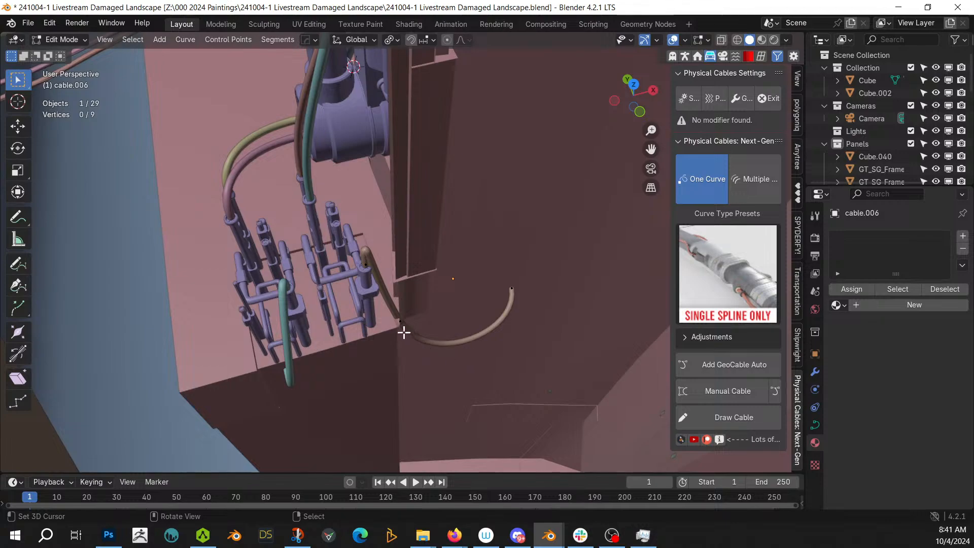
Edit the simulated cable's curve and move its control point near the ledge corner outward by about 0.53 m
{"action": "key", "text": "Tab"}
{"action": "right_click", "coordinate": [373, 262]}
{"action": "right_click", "coordinate": [373, 261]}
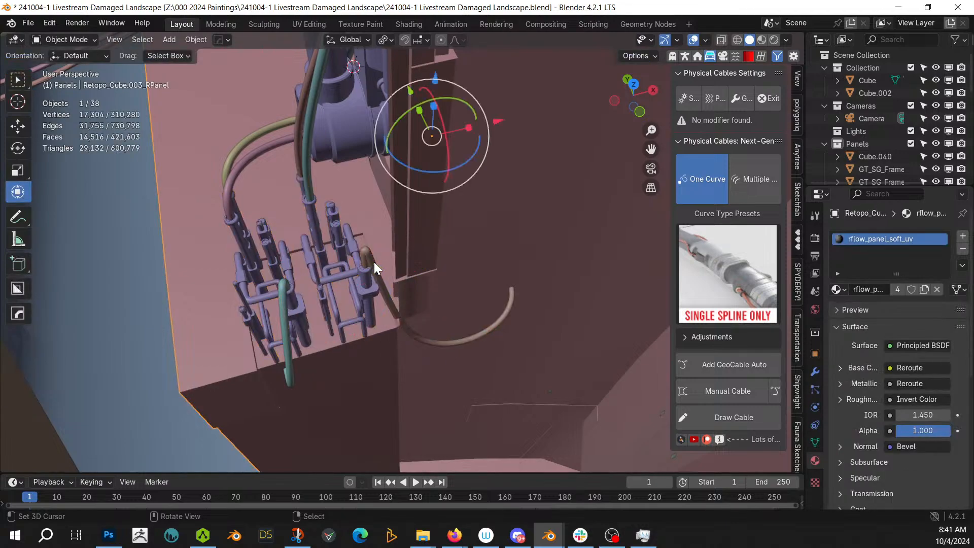
{"action": "right_click", "coordinate": [373, 260]}
{"action": "key", "text": "Tab"}
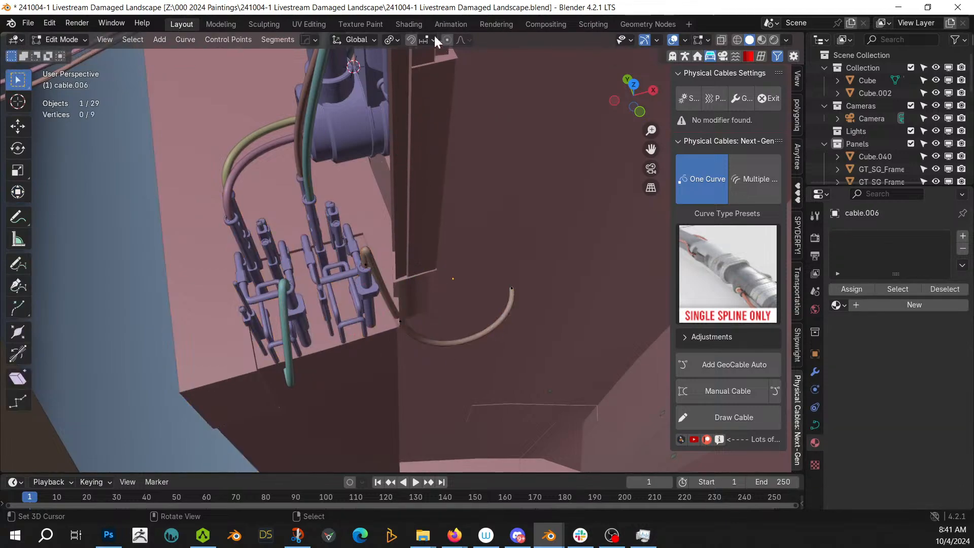
{"action": "left_click", "coordinate": [392, 39]}
{"action": "left_click", "coordinate": [426, 94]}
{"action": "middle_click_drag", "start_coordinate": [430, 349], "coordinate": [387, 354]}
{"action": "right_click", "coordinate": [381, 320]}
{"action": "key", "text": "g"}
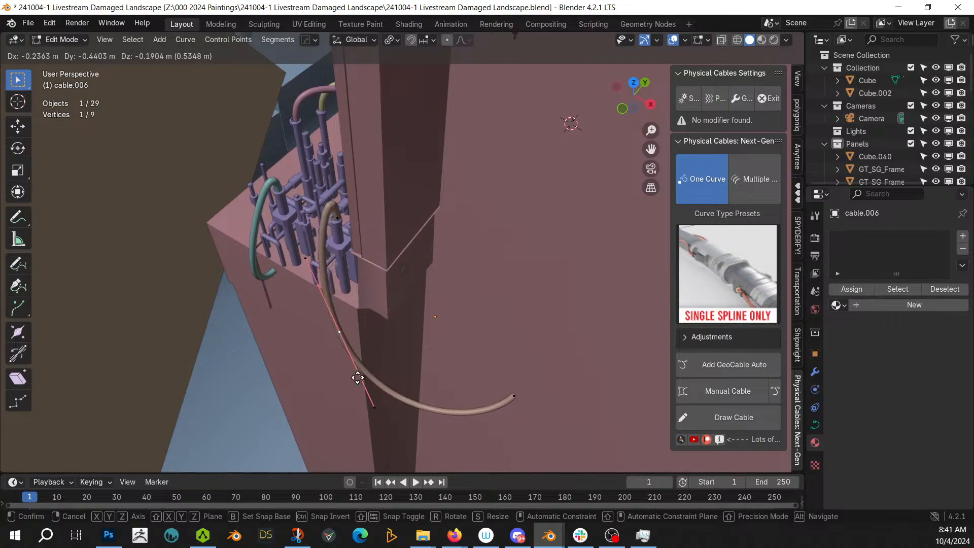
{"action": "left_click", "coordinate": [358, 378]}
{"action": "key", "text": "Tab"}
Select all the cables around the pipe cluster and the round machine, and join them into one object
{"action": "middle_click_drag", "start_coordinate": [362, 375], "coordinate": [613, 319]}
{"action": "scroll", "coordinate": [613, 320], "scroll_direction": "down", "scroll_amount": 2}
{"action": "right_click", "coordinate": [483, 245], "text": "shift"}
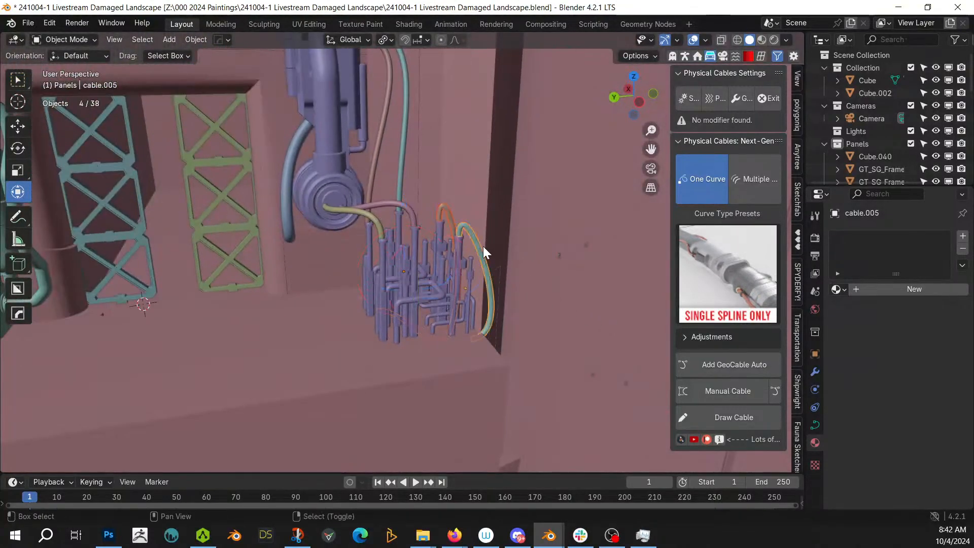
{"action": "right_click", "coordinate": [412, 214], "text": "shift"}
{"action": "right_click", "coordinate": [377, 163], "text": "shift"}
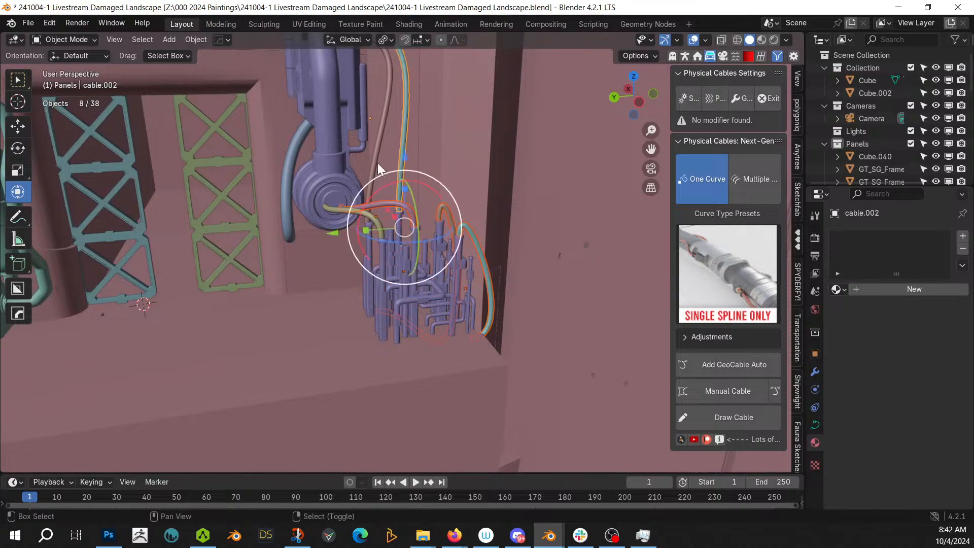
{"action": "right_click", "coordinate": [377, 162], "text": "shift"}
{"action": "right_click", "coordinate": [295, 165], "text": "shift"}
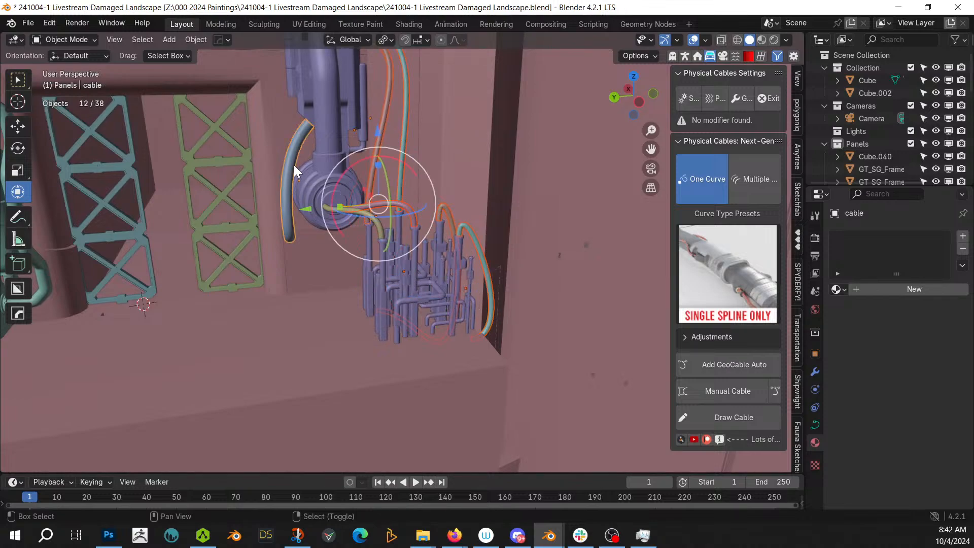
{"action": "right_click", "coordinate": [374, 224], "text": "shift"}
{"action": "key", "text": "ctrl+j"}
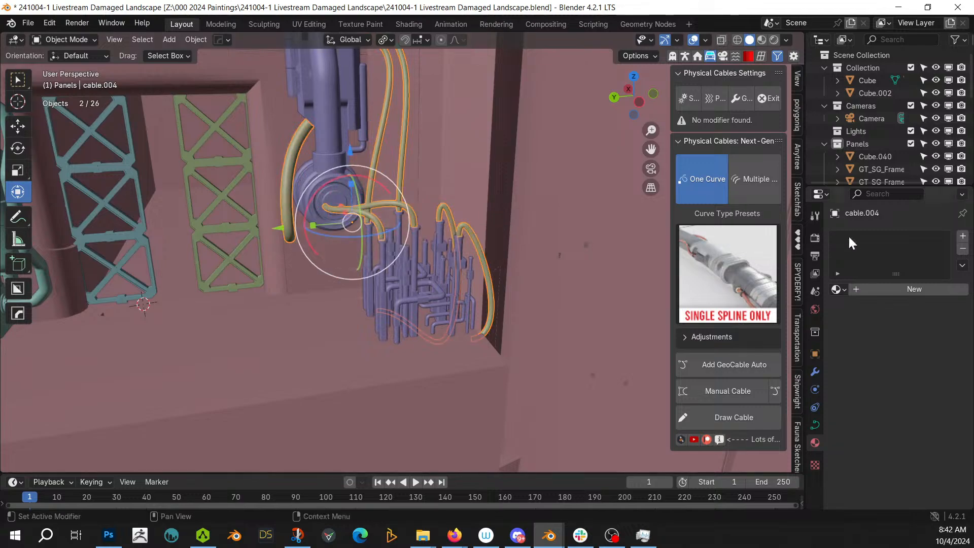
Assign the Dark Purple Armor material to the joined cables and save the file
{"action": "left_click", "coordinate": [838, 289]}
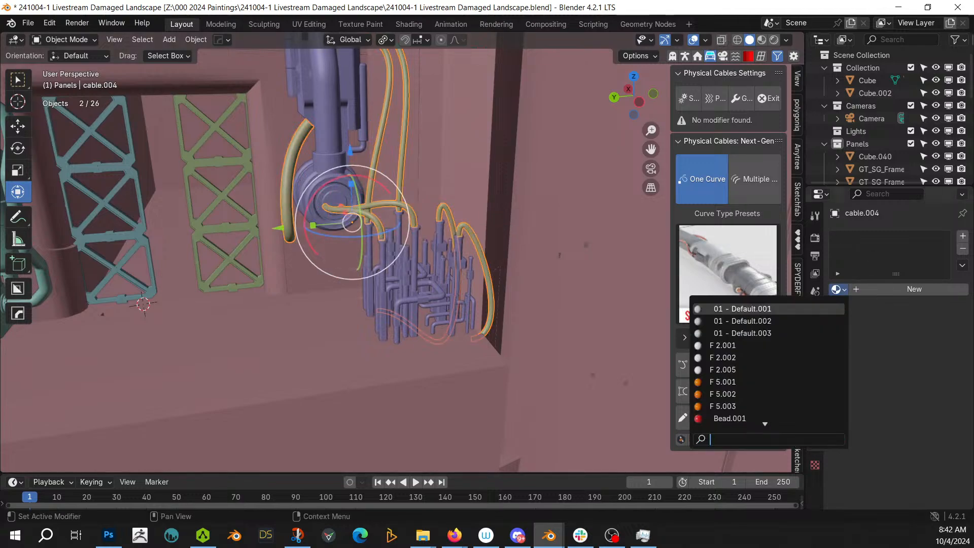
{"action": "type", "text": "dark"}
{"action": "key", "text": "Return"}
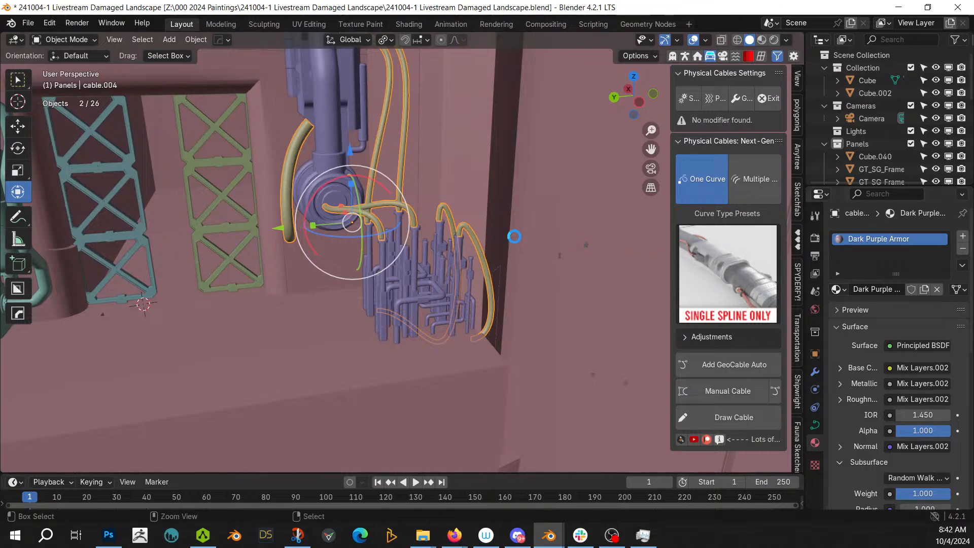
{"action": "key", "text": "ctrl+s"}
Try a cable of width 0.047 from the capped upright pipe of the teal machine to the wall above, and delete it
{"action": "middle_click_drag", "start_coordinate": [458, 236], "coordinate": [498, 256]}
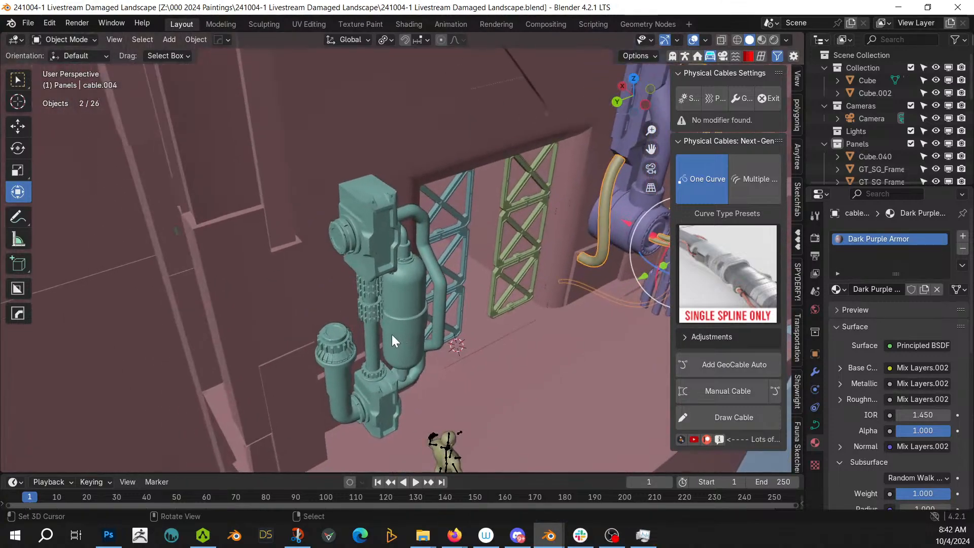
{"action": "key", "text": "shift+alt+c"}
{"action": "left_click", "coordinate": [331, 168]}
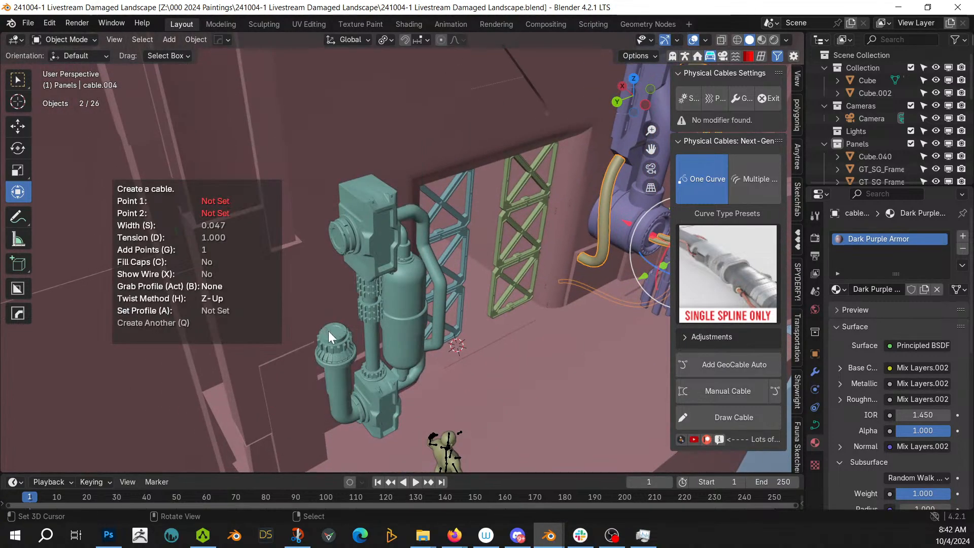
{"action": "middle_click_drag", "start_coordinate": [312, 287], "coordinate": [435, 380], "text": "shift"}
{"action": "left_click", "coordinate": [439, 196]}
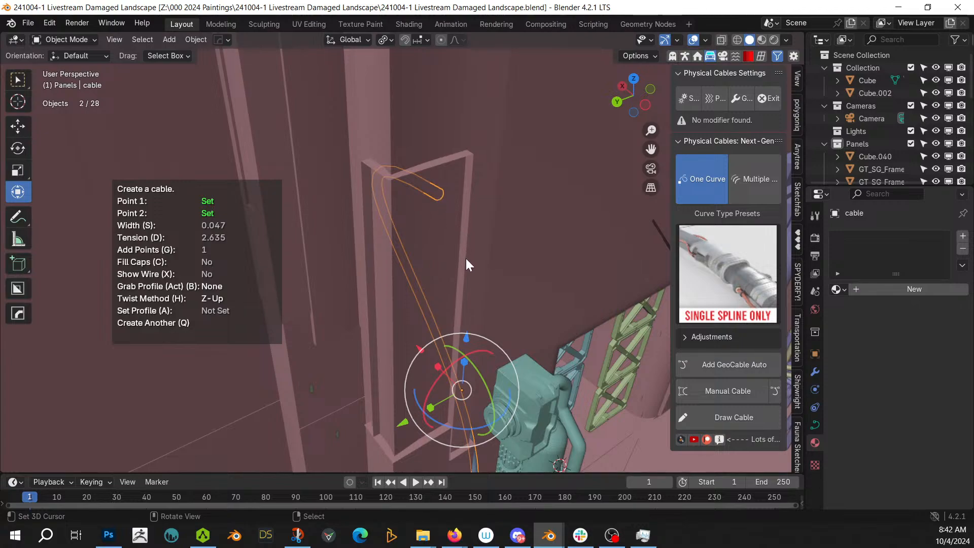
{"action": "middle_click_drag", "start_coordinate": [465, 259], "coordinate": [437, 254]}
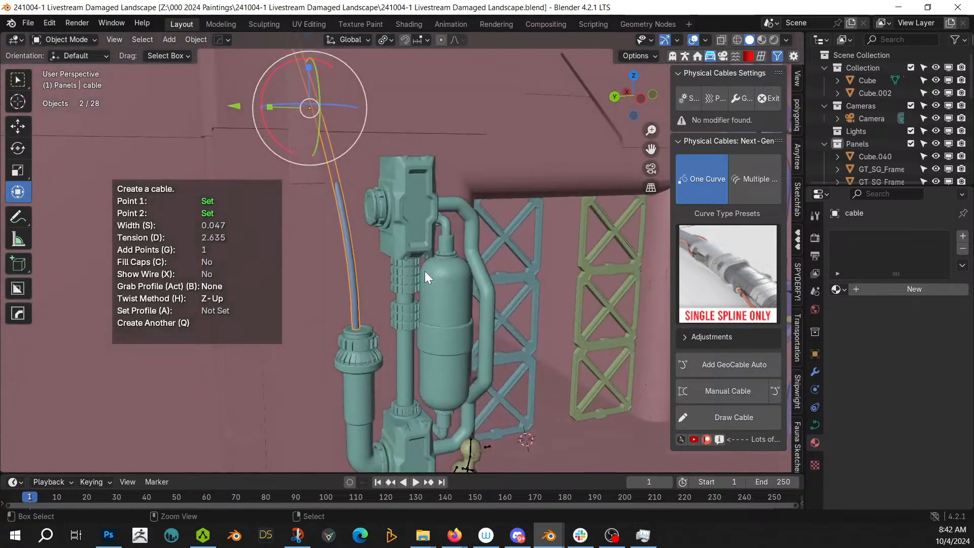
{"action": "key", "text": "Return"}
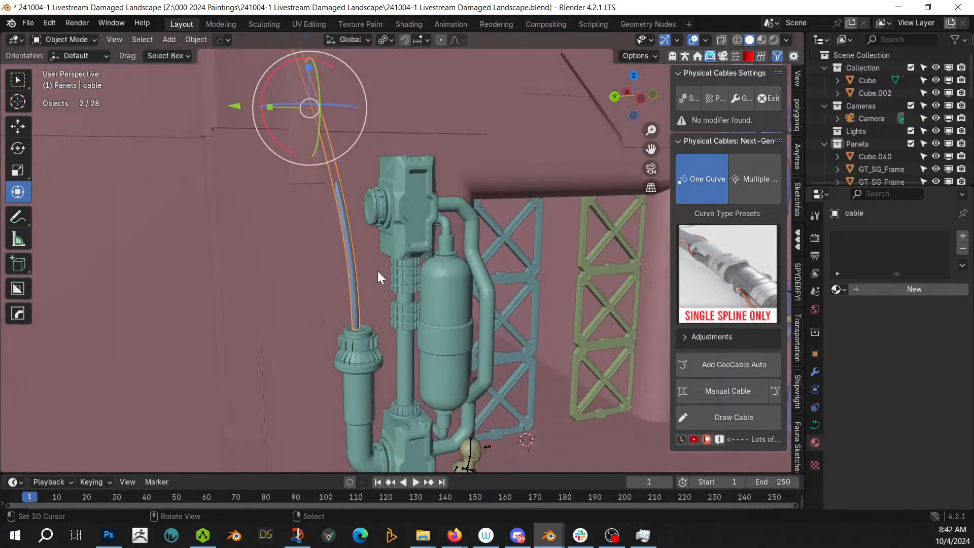
{"action": "key", "text": "x"}
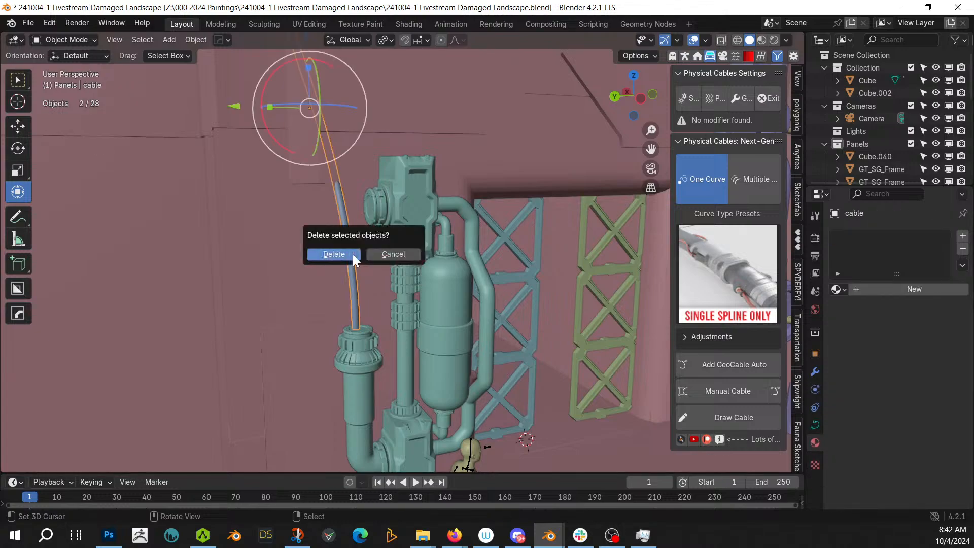
{"action": "left_click", "coordinate": [354, 258]}
Turn on the Face Orientation overlay and select the panelled wall mesh that contains the reversed red faces
{"action": "key", "text": "alt+v"}
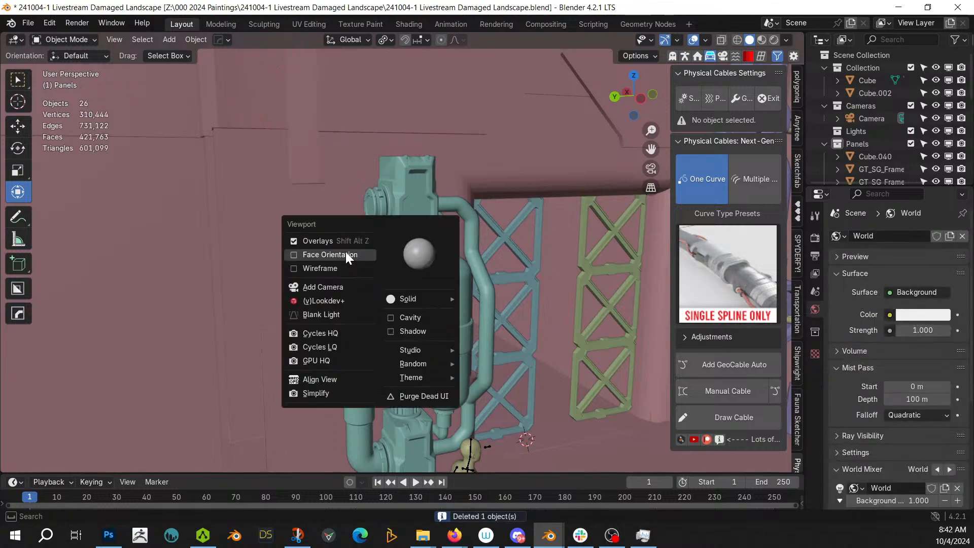
{"action": "left_click", "coordinate": [345, 254]}
{"action": "scroll", "coordinate": [345, 252], "scroll_direction": "down", "scroll_amount": 3}
{"action": "mouse_move", "coordinate": [345, 252]}
{"action": "middle_mouse_down"}
{"action": "mouse_move", "coordinate": [325, 286]}
{"action": "mouse_move", "coordinate": [366, 285]}
{"action": "mouse_move", "coordinate": [359, 252]}
{"action": "middle_mouse_up"}
{"action": "left_click", "coordinate": [345, 211]}
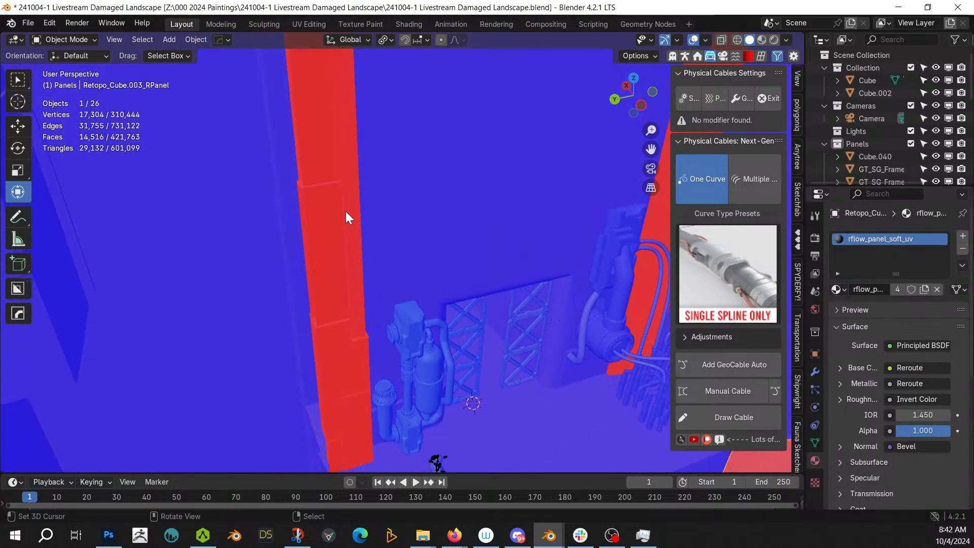
Select the tall red strip's linked faces delimited by Sharp, beside the large wall recess, and recalculate their normals with Inside enabled
{"action": "key", "text": "Tab"}
{"action": "right_click", "coordinate": [338, 162]}
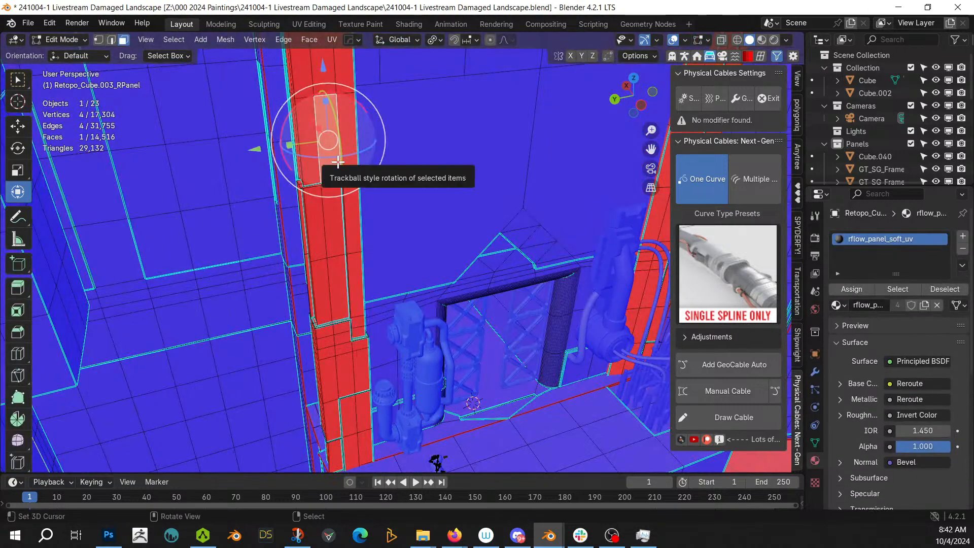
{"action": "key", "text": "l"}
{"action": "right_click", "coordinate": [332, 172]}
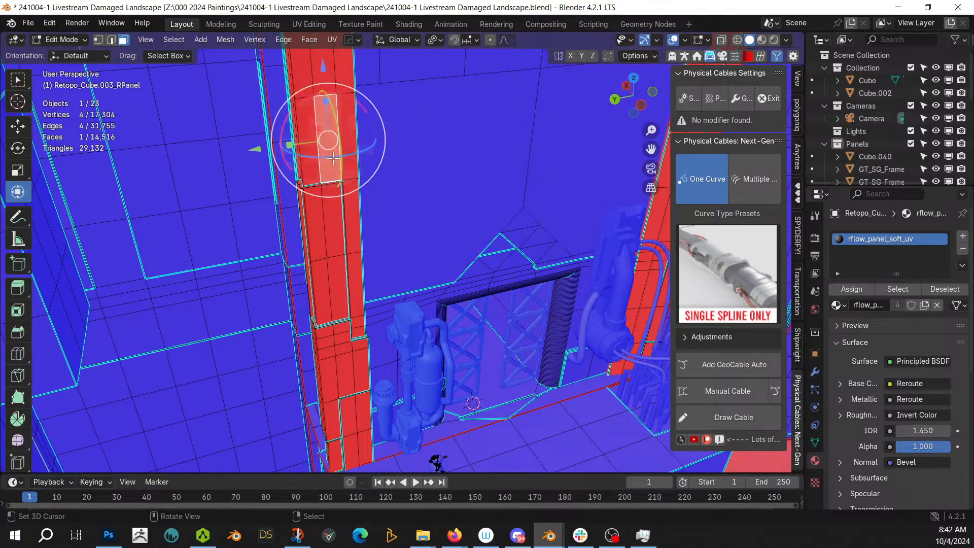
{"action": "middle_click_drag", "start_coordinate": [343, 241], "coordinate": [408, 61]}
{"action": "scroll", "coordinate": [430, 72], "scroll_direction": "down", "scroll_amount": 3}
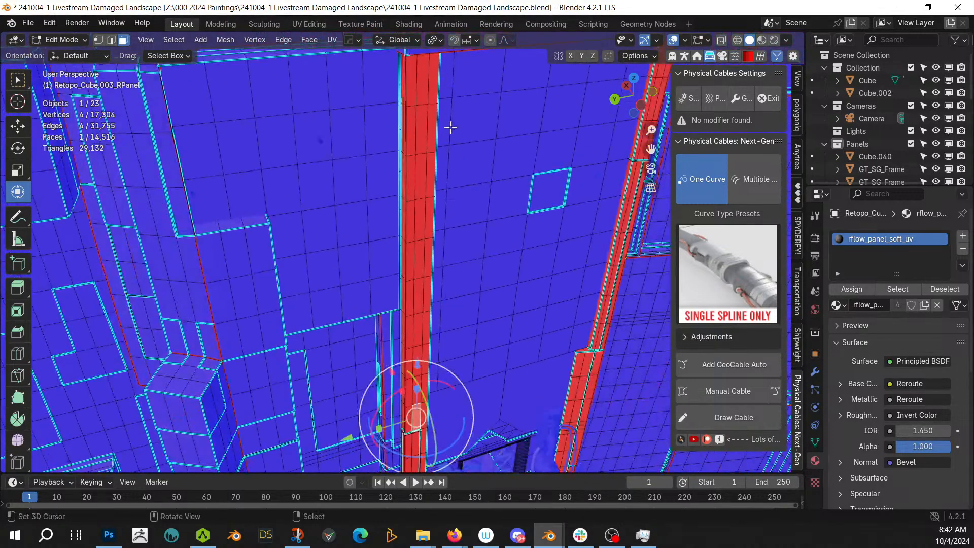
{"action": "right_click", "coordinate": [421, 103]}
{"action": "key", "text": "ctrl+l"}
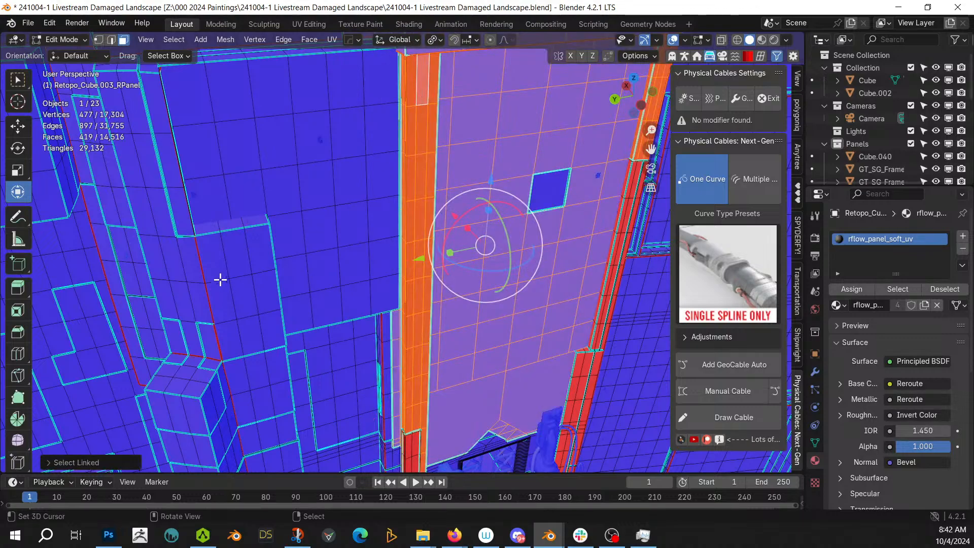
{"action": "left_click", "coordinate": [47, 464]}
{"action": "left_click", "coordinate": [141, 446]}
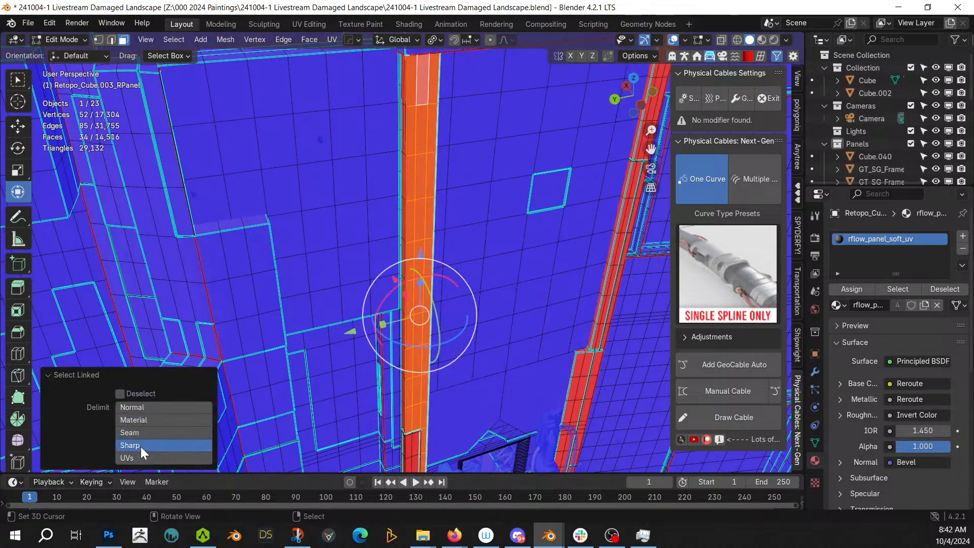
{"action": "key", "text": "shift+n"}
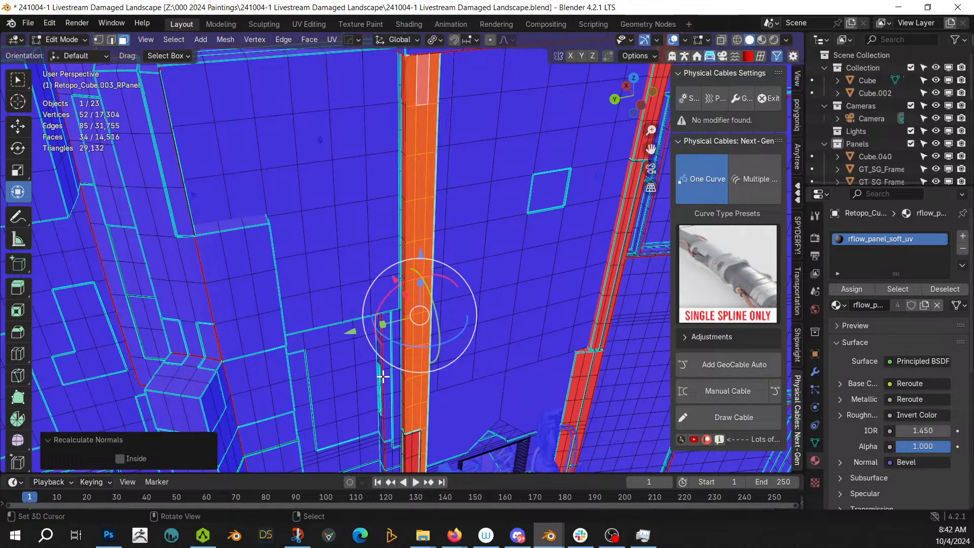
{"action": "left_click", "coordinate": [120, 458]}
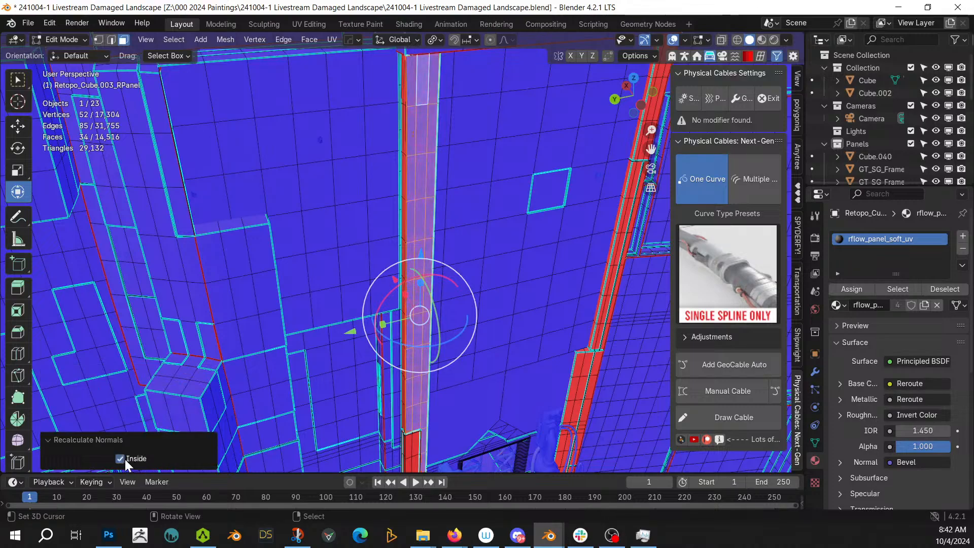
Select the narrow red strip bordering the corrected tall face, delimited by Sharp, and recalculate its normals to the inside
{"action": "mouse_move", "coordinate": [306, 344]}
{"action": "middle_mouse_down"}
{"action": "mouse_move", "coordinate": [337, 370]}
{"action": "mouse_move", "coordinate": [375, 323]}
{"action": "middle_mouse_up"}
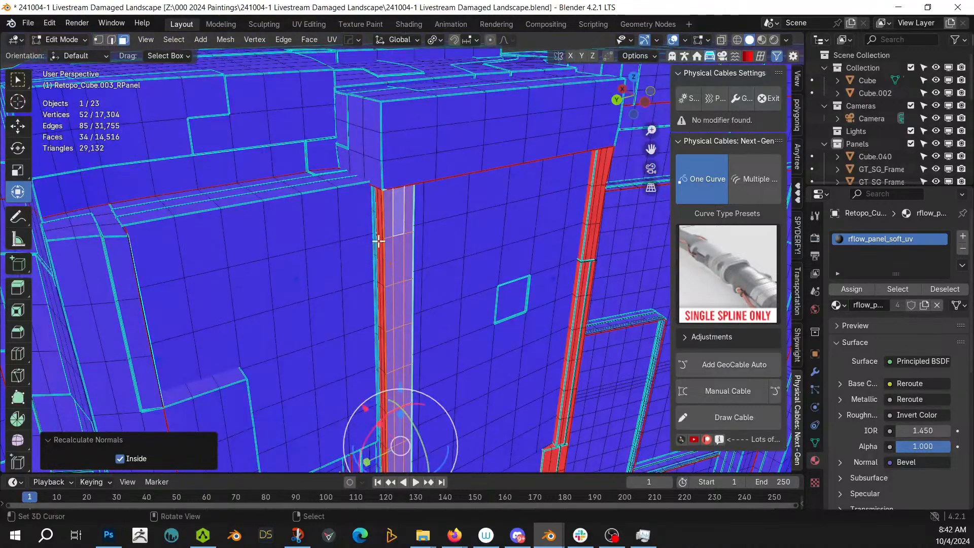
{"action": "left_click", "coordinate": [380, 224]}
{"action": "key", "text": "ctrl+l"}
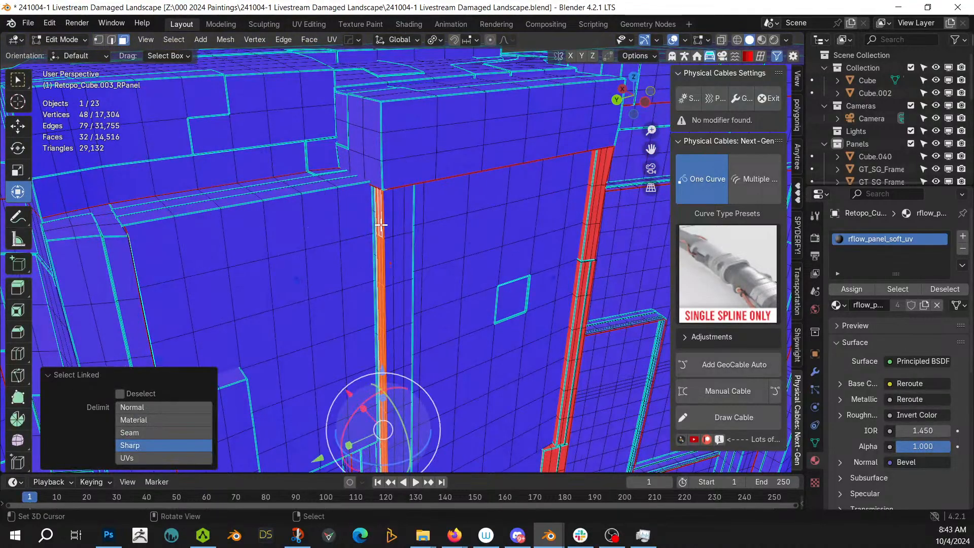
{"action": "key", "text": "shift+n"}
{"action": "left_click", "coordinate": [120, 458]}
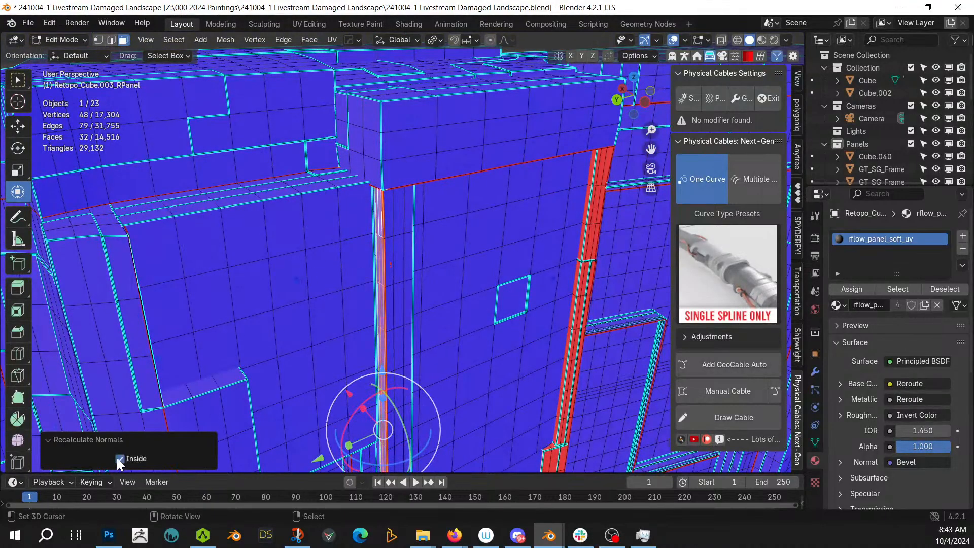
Select the linked stepped panels at the lower end of the pillar beside the teal machine and recalculate their normals to the inside
{"action": "middle_click_drag", "start_coordinate": [274, 338], "coordinate": [340, 358]}
{"action": "left_click", "coordinate": [339, 359]}
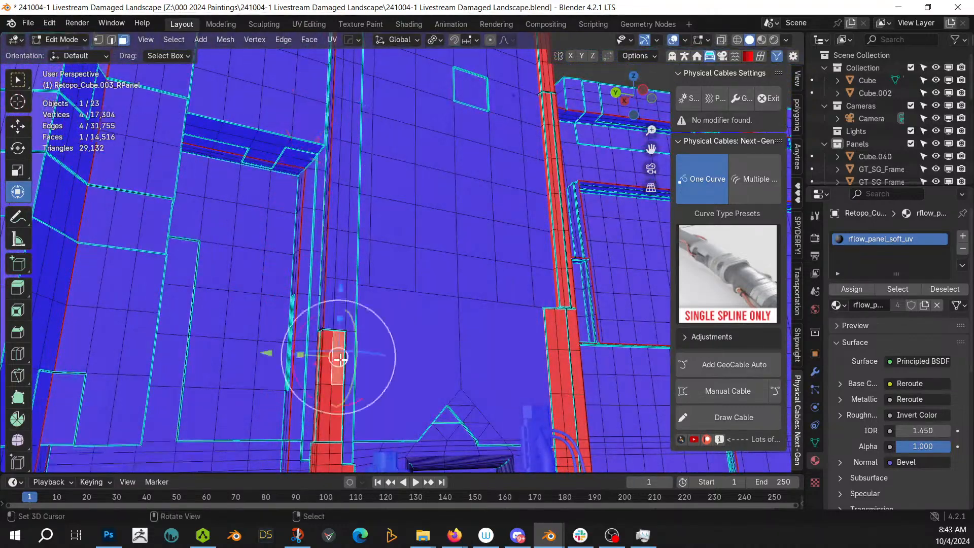
{"action": "key", "text": "ctrl+l"}
{"action": "middle_click_drag", "start_coordinate": [361, 395], "coordinate": [434, 325], "text": "shift"}
{"action": "key", "text": "l"}
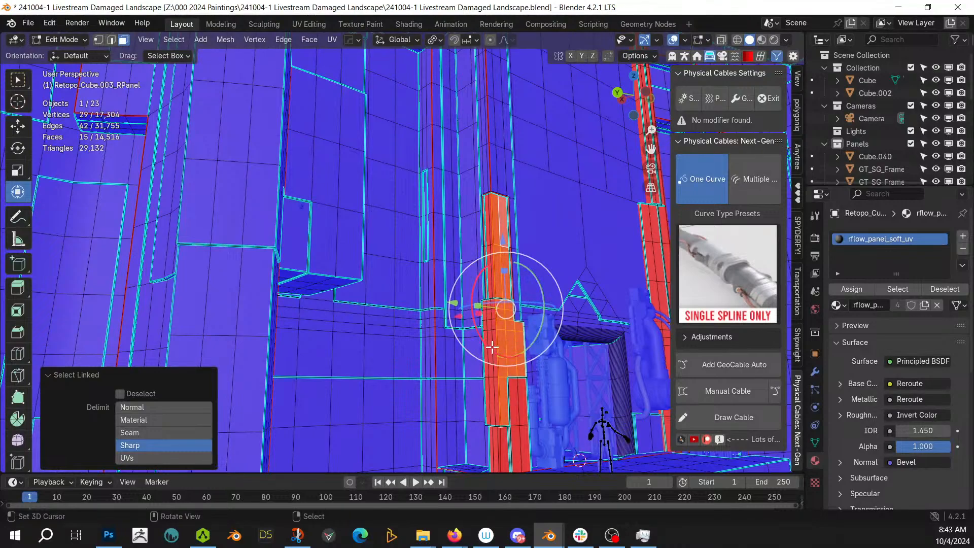
{"action": "key", "text": "l"}
{"action": "key", "text": "l"}
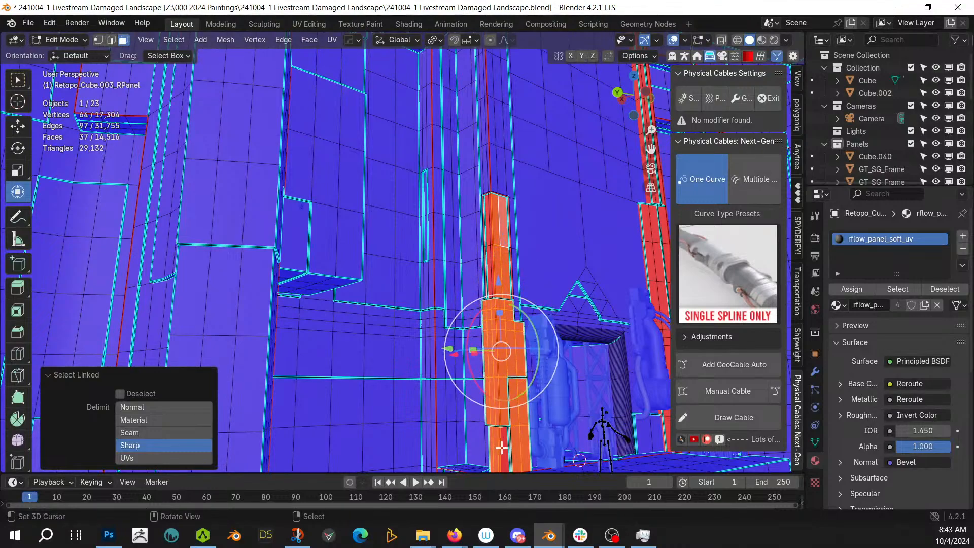
{"action": "key", "text": "l"}
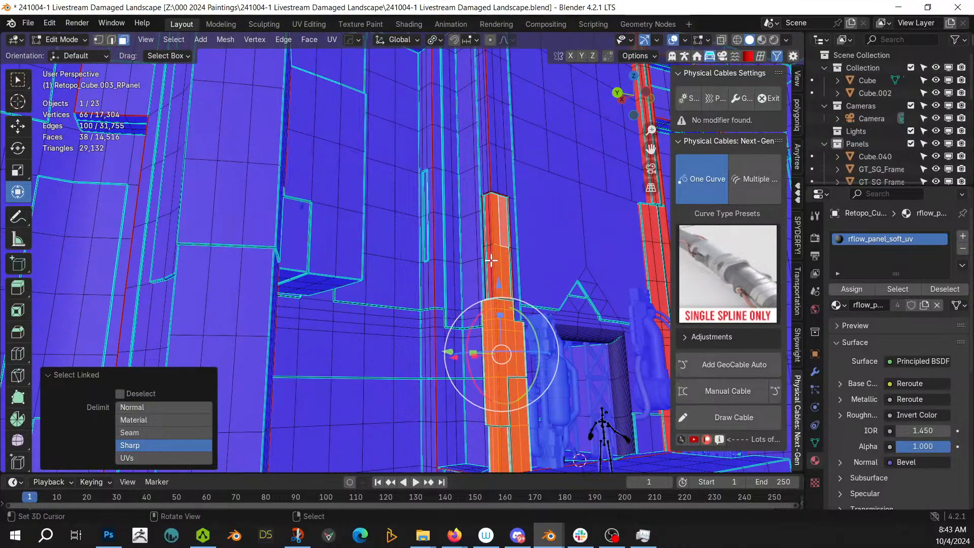
{"action": "key", "text": "l"}
{"action": "middle_click_drag", "start_coordinate": [528, 322], "coordinate": [491, 276]}
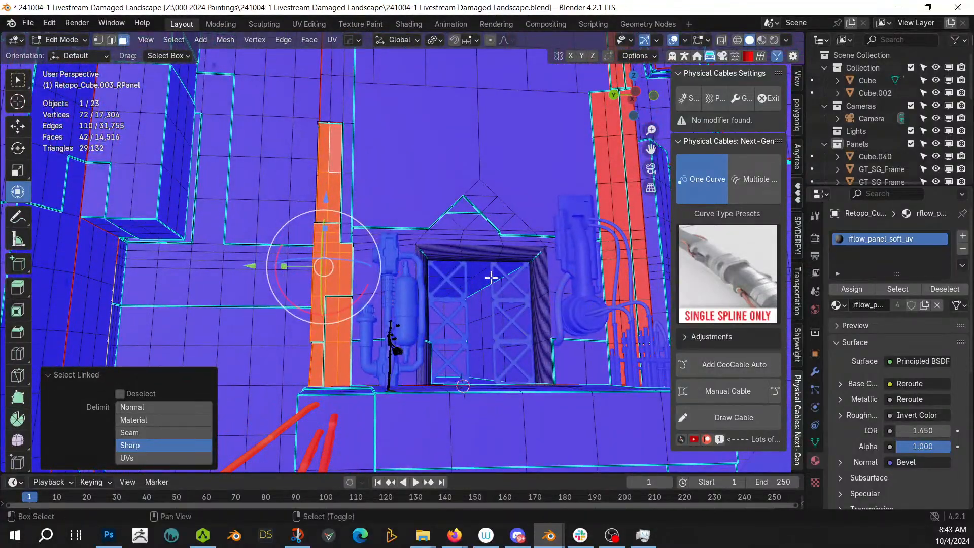
{"action": "key", "text": "shift+n"}
{"action": "left_click", "coordinate": [121, 458]}
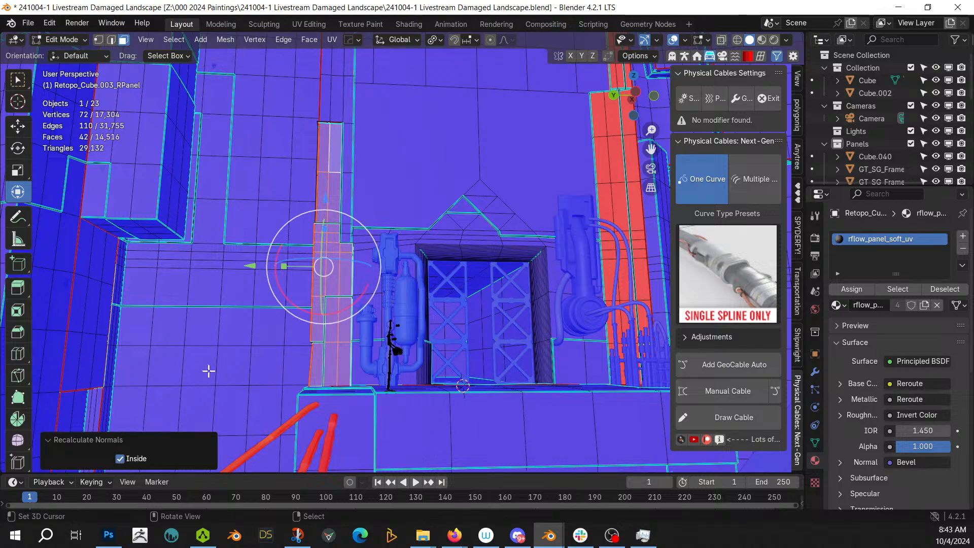
Recalculate to the inside the normals of the thin side and bottom edge faces around the pillar's upper lower-end panel, and leave Edit Mode
{"action": "middle_click_drag", "start_coordinate": [209, 371], "coordinate": [274, 359]}
{"action": "middle_click_drag", "start_coordinate": [372, 320], "coordinate": [289, 320], "text": "shift"}
{"action": "scroll", "coordinate": [330, 306], "scroll_direction": "up", "scroll_amount": 3}
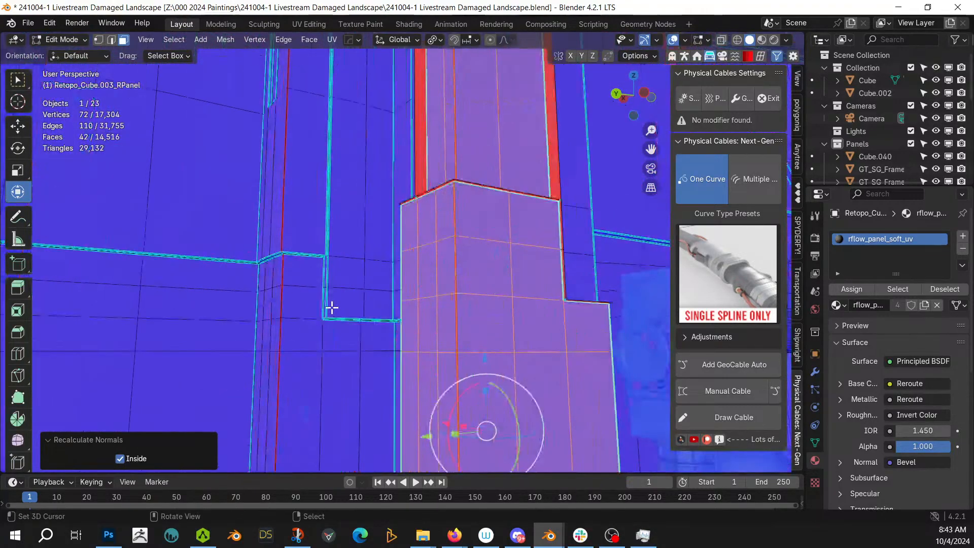
{"action": "middle_click_drag", "start_coordinate": [355, 298], "coordinate": [326, 342], "text": "shift"}
{"action": "scroll", "coordinate": [329, 343], "scroll_direction": "down", "scroll_amount": 3}
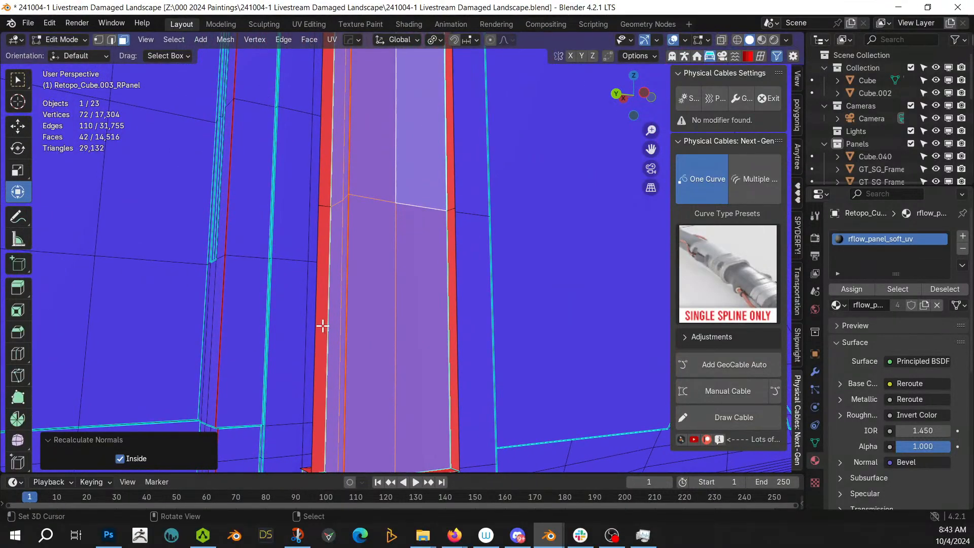
{"action": "left_click", "coordinate": [322, 327]}
{"action": "key", "text": "l"}
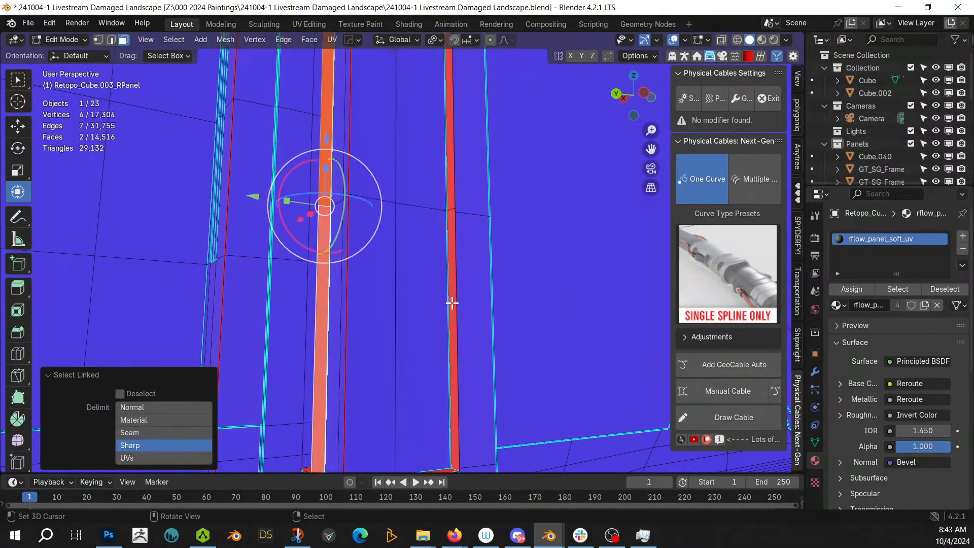
{"action": "key", "text": "l"}
{"action": "middle_click_drag", "start_coordinate": [428, 328], "coordinate": [416, 214], "text": "shift"}
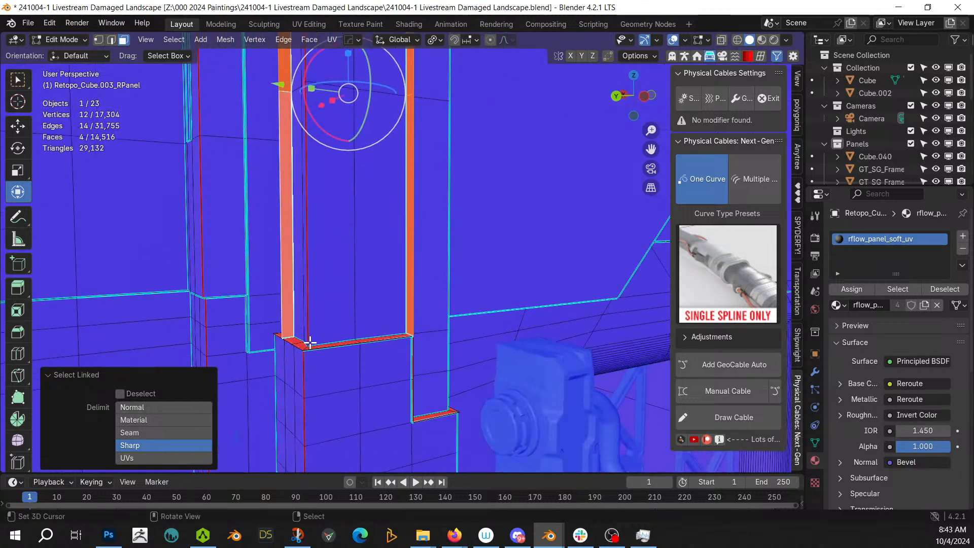
{"action": "key", "text": "l"}
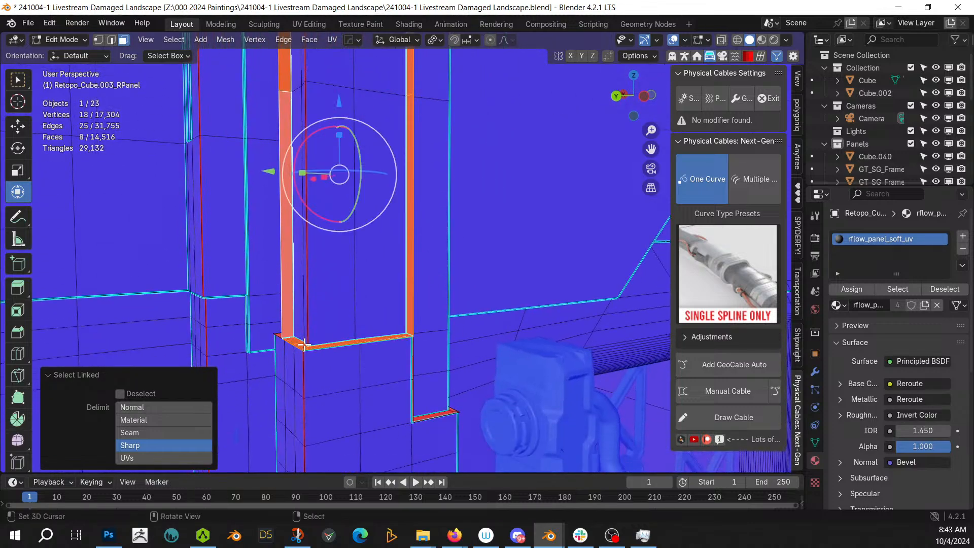
{"action": "key", "text": "shift+n"}
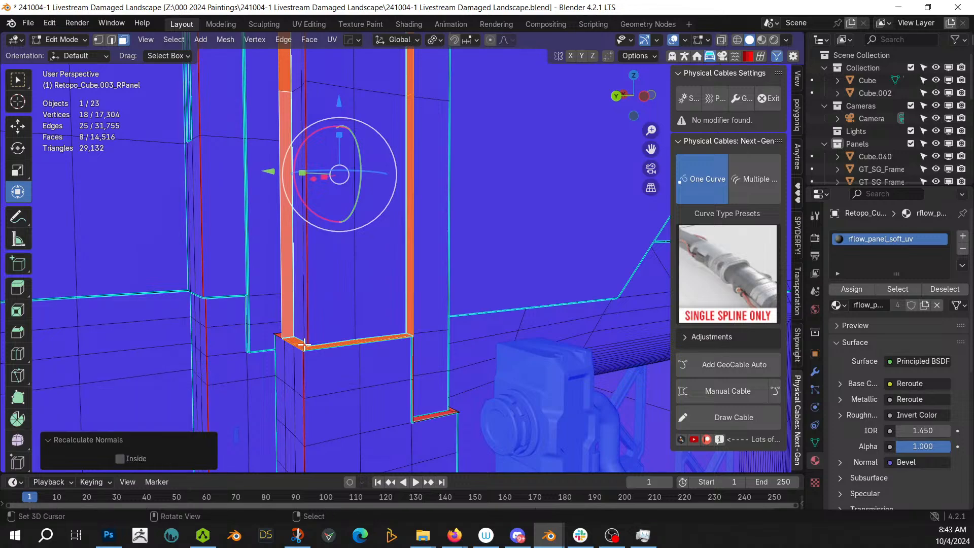
{"action": "left_click", "coordinate": [117, 458]}
{"action": "key", "text": "Tab"}
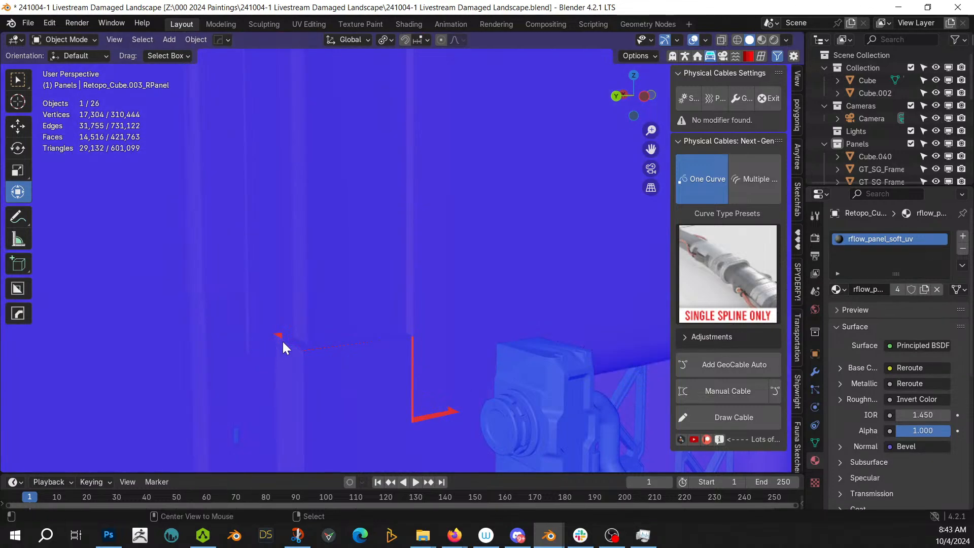
Turn off the Face Orientation overlay in the viewport
{"action": "key", "text": "alt+v"}
{"action": "left_click", "coordinate": [283, 342]}
Create a Cablerator cable of width 0.100 from the green machine's upper connector to the recessed wall panel above it
{"action": "scroll", "coordinate": [340, 330], "scroll_direction": "down", "scroll_amount": 6}
{"action": "middle_click_drag", "start_coordinate": [339, 330], "coordinate": [360, 267]}
{"action": "scroll", "coordinate": [334, 356], "scroll_direction": "up", "scroll_amount": 3}
{"action": "key", "text": "shift+alt+c"}
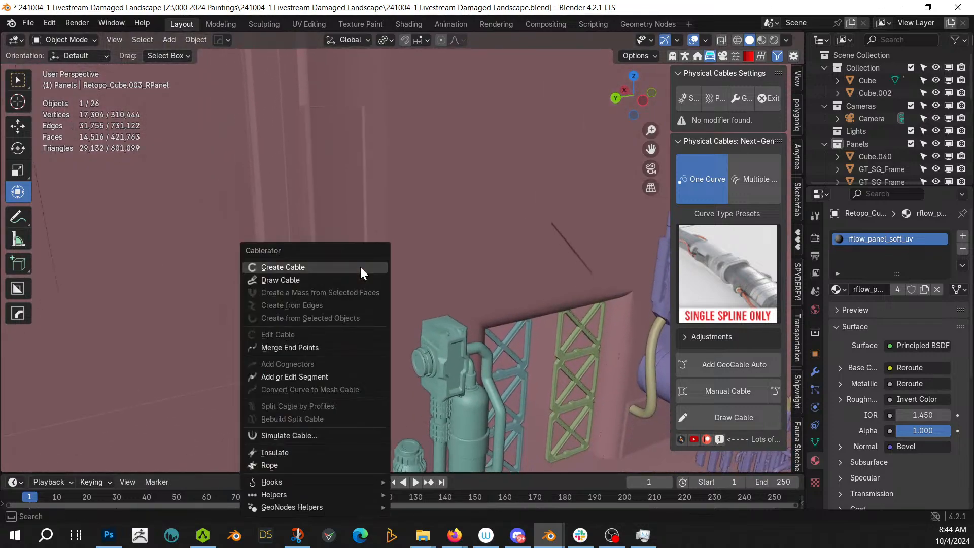
{"action": "left_click", "coordinate": [284, 268]}
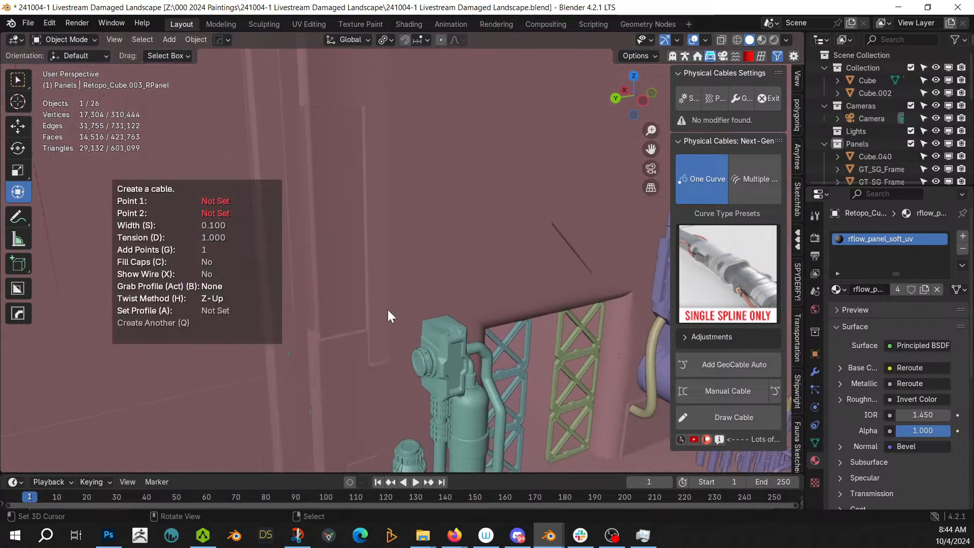
{"action": "left_click", "coordinate": [418, 364]}
{"action": "middle_click_drag", "start_coordinate": [373, 252], "coordinate": [369, 326], "text": "shift"}
{"action": "middle_click_drag", "start_coordinate": [321, 361], "coordinate": [326, 175], "text": "shift"}
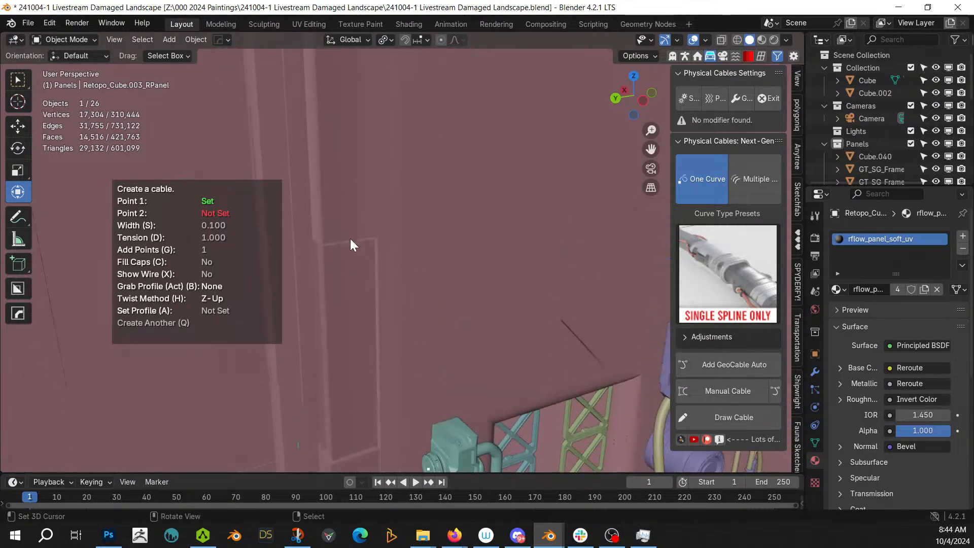
{"action": "left_click", "coordinate": [350, 269]}
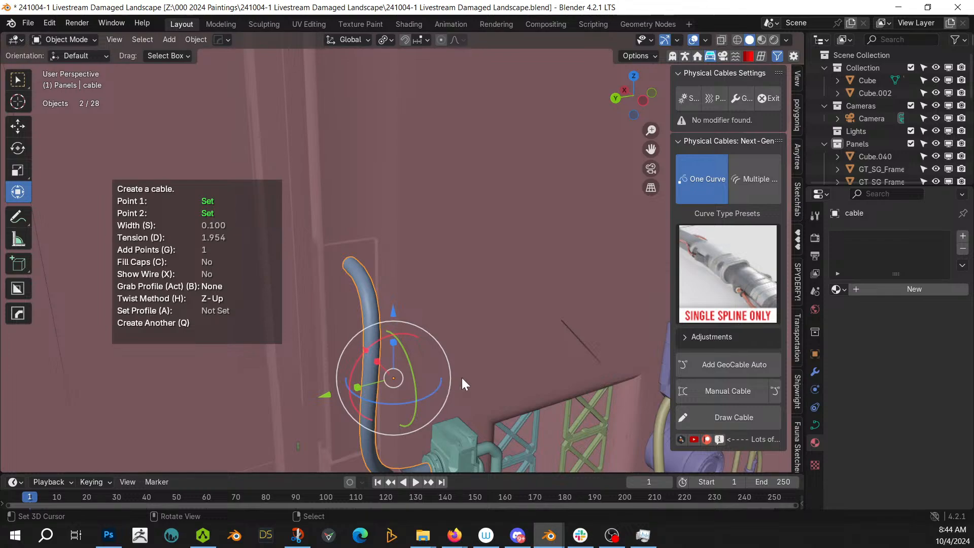
Create another cable of width 0.100 between the green machine's open vertical pipe and the adjacent wall
{"action": "middle_click_drag", "start_coordinate": [461, 377], "coordinate": [491, 358], "text": "shift"}
{"action": "middle_click_drag", "start_coordinate": [573, 366], "coordinate": [461, 337], "text": "shift"}
{"action": "key", "text": "q"}
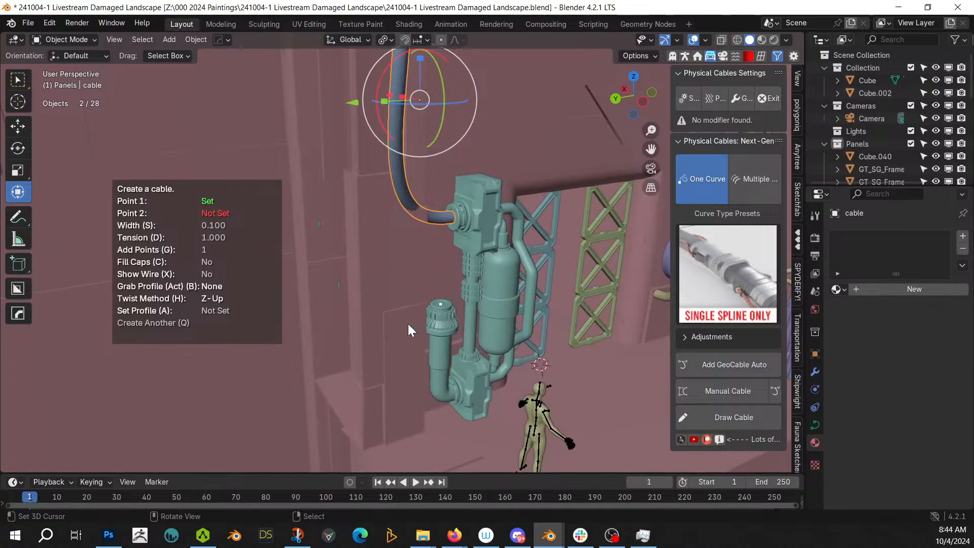
{"action": "left_click", "coordinate": [395, 279]}
{"action": "middle_click_drag", "start_coordinate": [395, 279], "coordinate": [414, 306]}
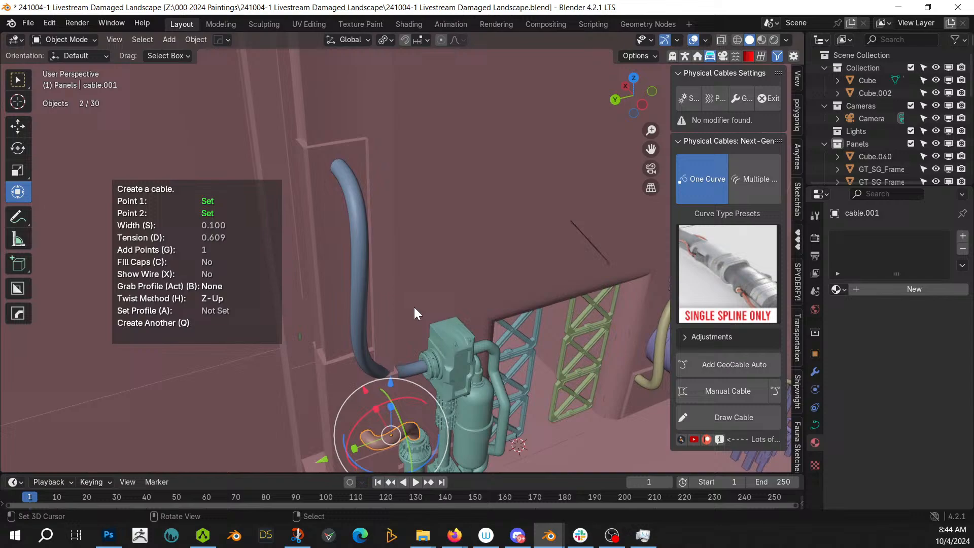
{"action": "key", "text": "Escape"}
Reshape the upper cable in Edit Mode by moving the curve handle at its connector end closer to the green machine
{"action": "left_click", "coordinate": [420, 368]}
{"action": "key", "text": "Tab"}
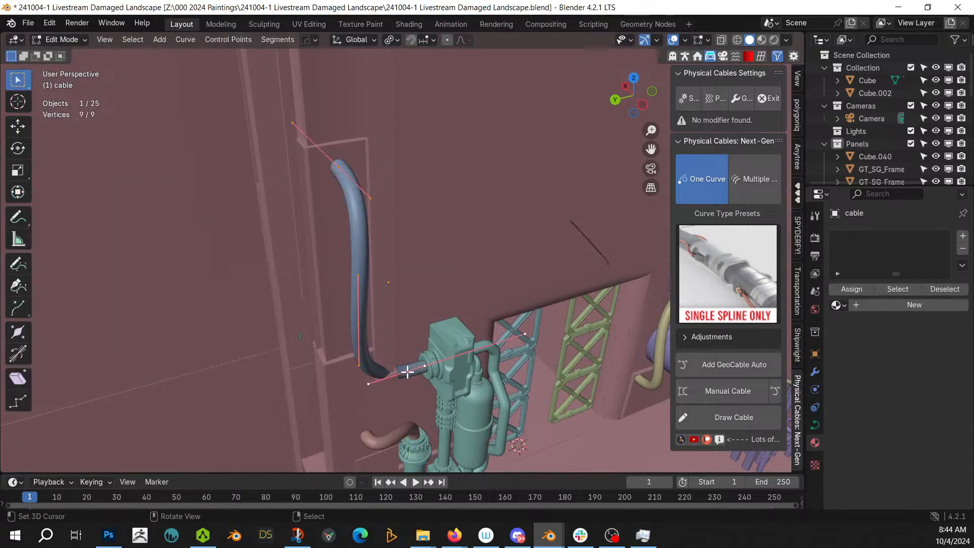
{"action": "left_click", "coordinate": [373, 385]}
{"action": "key", "text": "g"}
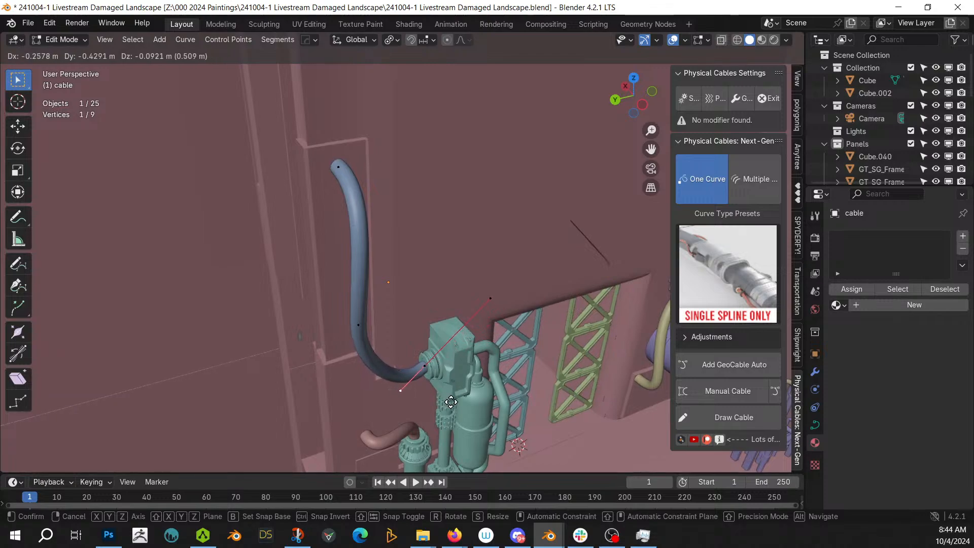
{"action": "left_click", "coordinate": [448, 401]}
{"action": "key", "text": "Tab"}
Join both new cables into the existing Dark Purple Armor cable object on the purple machine
{"action": "middle_click_drag", "start_coordinate": [449, 400], "coordinate": [419, 359]}
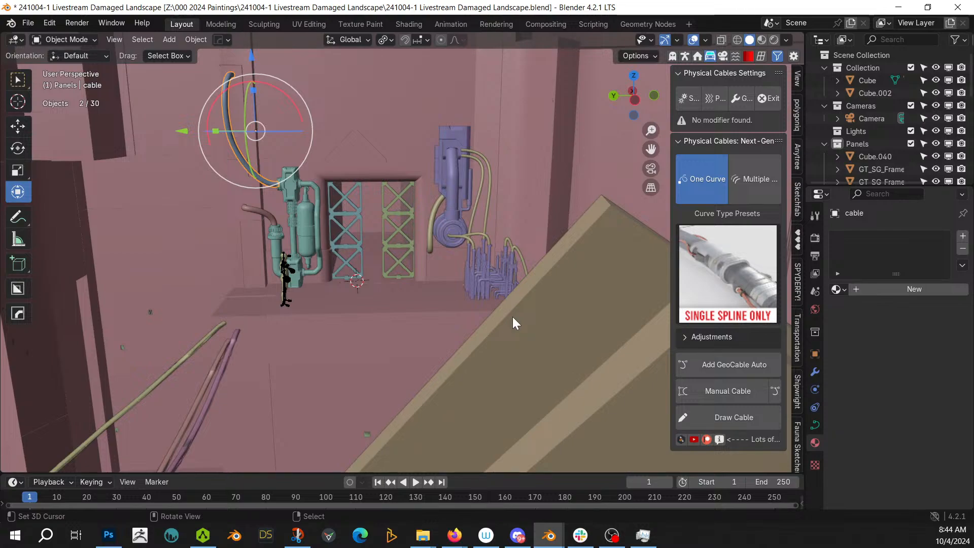
{"action": "middle_click_drag", "start_coordinate": [394, 186], "coordinate": [375, 197]}
{"action": "middle_click_drag", "start_coordinate": [375, 197], "coordinate": [352, 288], "text": "shift"}
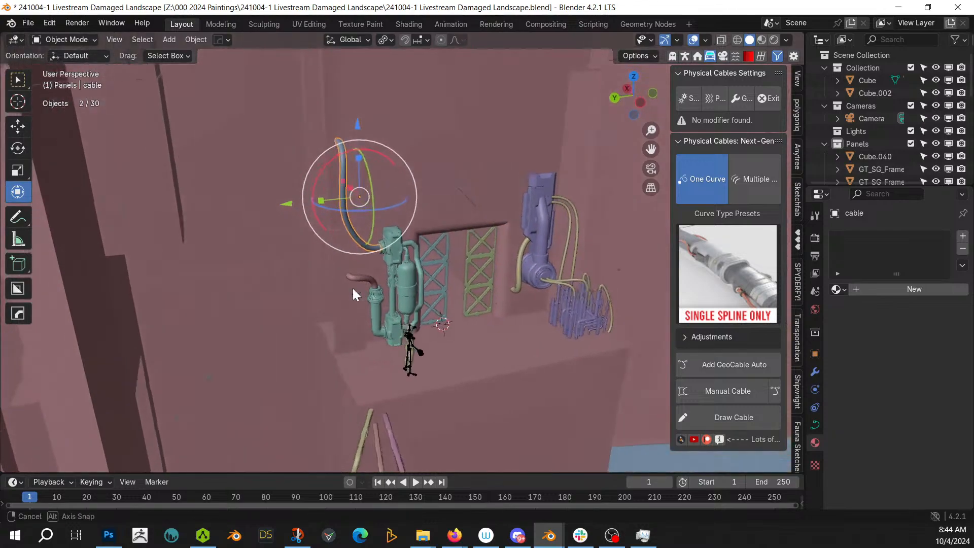
{"action": "left_click", "coordinate": [364, 276], "text": "shift"}
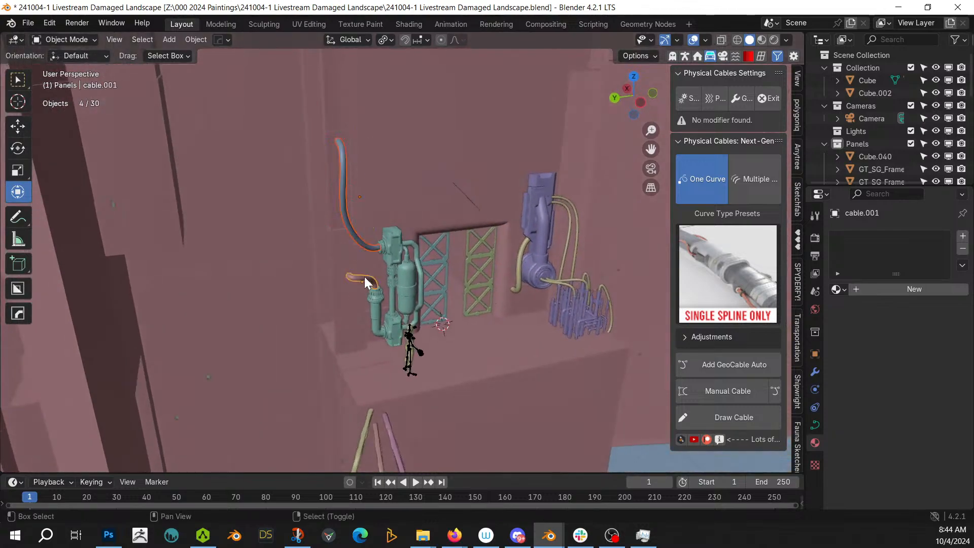
{"action": "left_click", "coordinate": [520, 251], "text": "shift"}
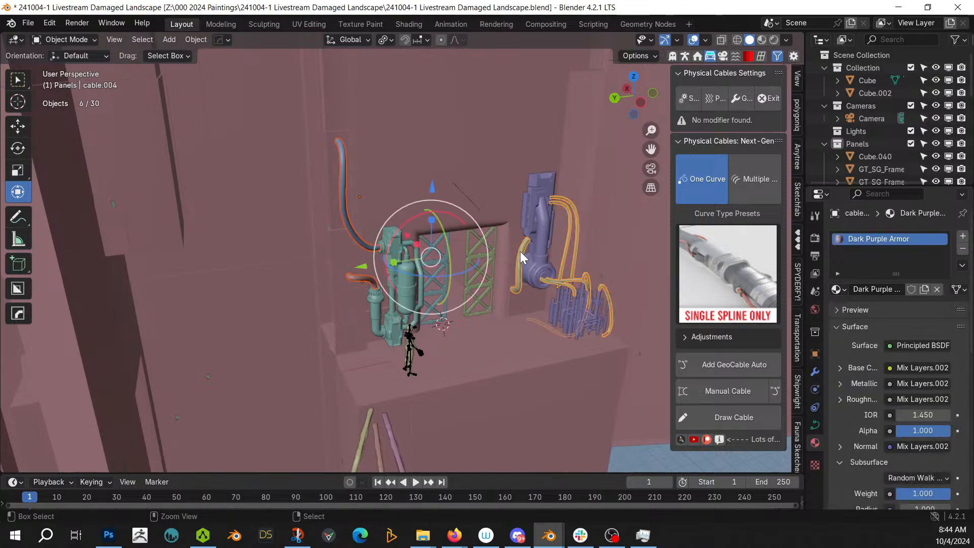
{"action": "key", "text": "ctrl+j"}
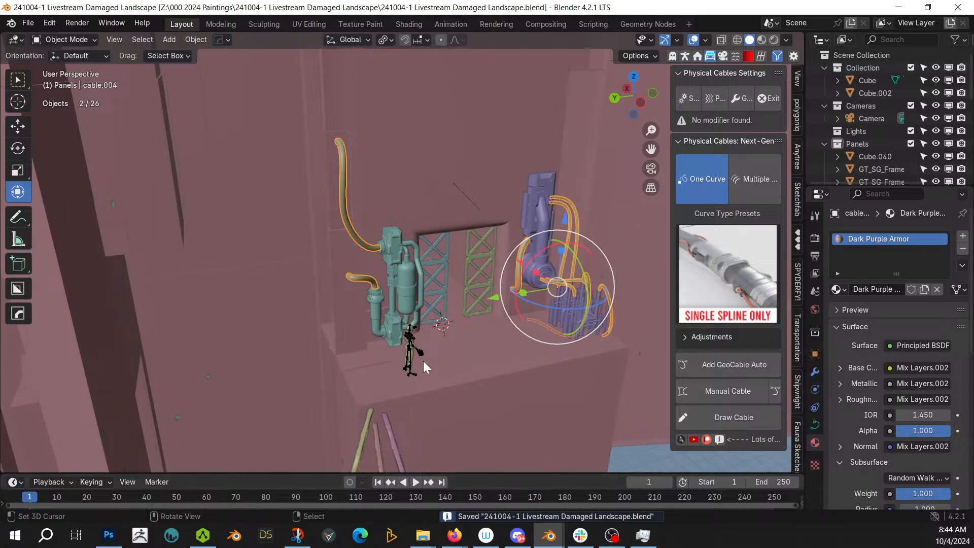
In Edit Mode on Cube.002, select all faces coplanar with the floor strip, plus one more floor face beside the wall
{"action": "middle_click_drag", "start_coordinate": [421, 360], "coordinate": [413, 381], "text": "shift"}
{"action": "scroll", "coordinate": [302, 272], "scroll_direction": "up", "scroll_amount": 4}
{"action": "left_click", "coordinate": [396, 346]}
{"action": "key", "text": "Tab"}
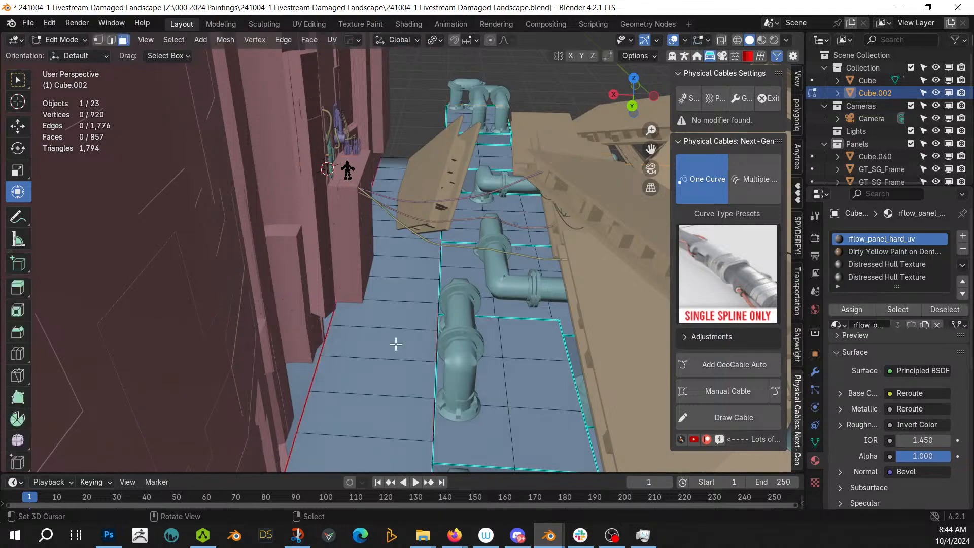
{"action": "left_click", "coordinate": [368, 337]}
{"action": "key", "text": "shift+g"}
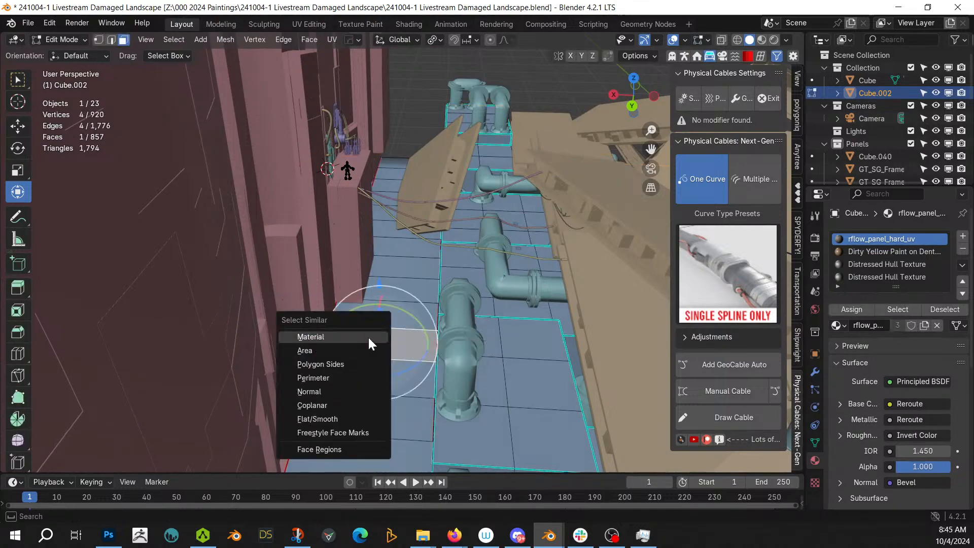
{"action": "left_click", "coordinate": [335, 403]}
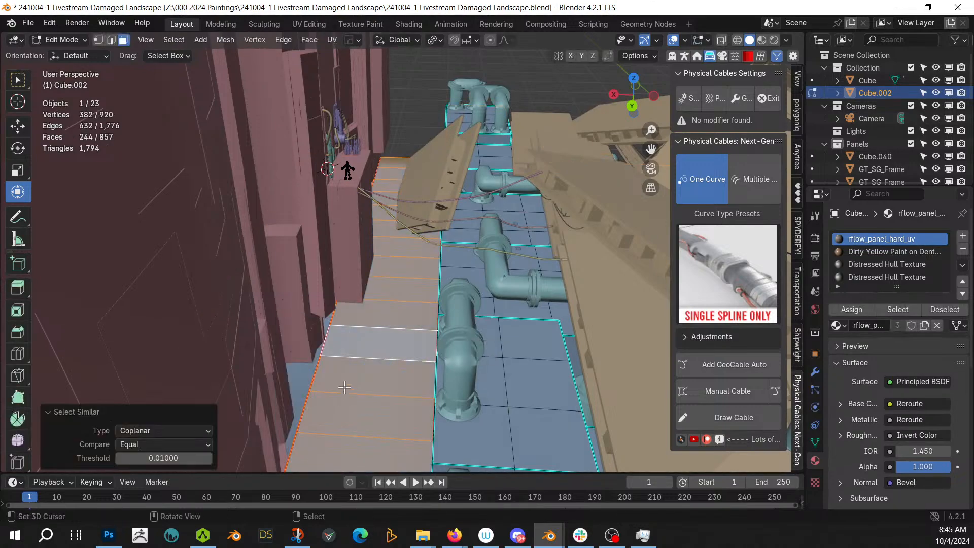
{"action": "middle_click_drag", "start_coordinate": [341, 389], "coordinate": [316, 426]}
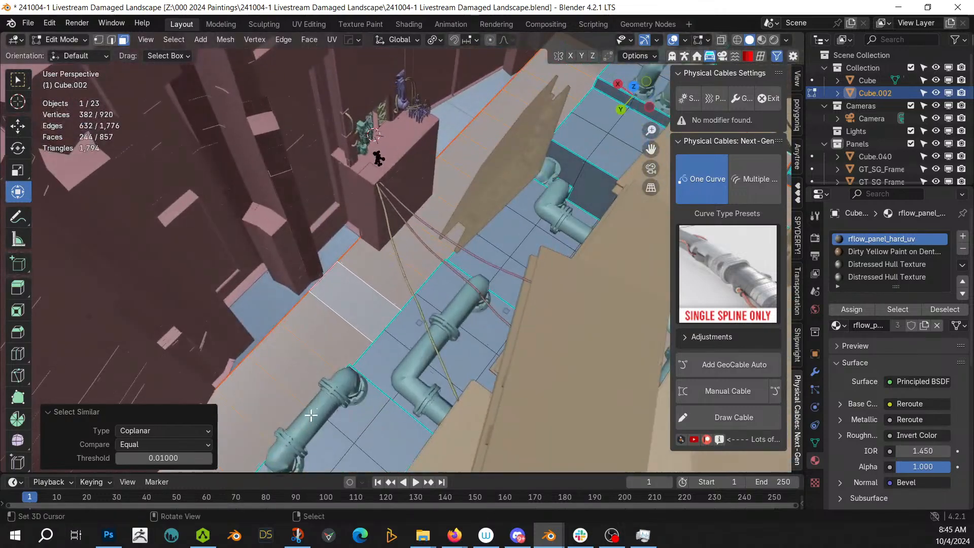
{"action": "left_click", "coordinate": [274, 305], "text": "shift"}
{"action": "scroll", "coordinate": [321, 287], "scroll_direction": "down", "scroll_amount": 5}
{"action": "middle_click_drag", "start_coordinate": [326, 289], "coordinate": [402, 211]}
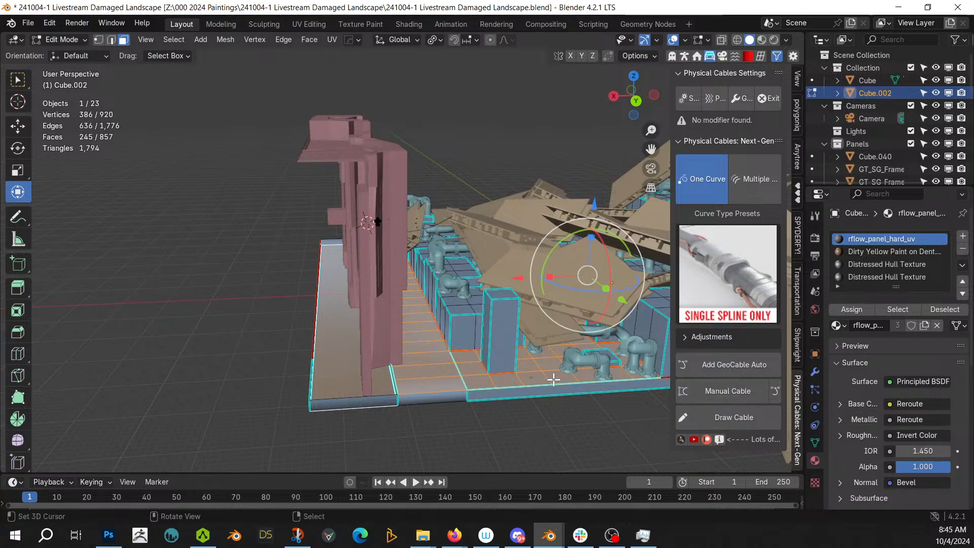
Separate the selected floor faces into their own object and select that new object in Object Mode
{"action": "key", "text": "p"}
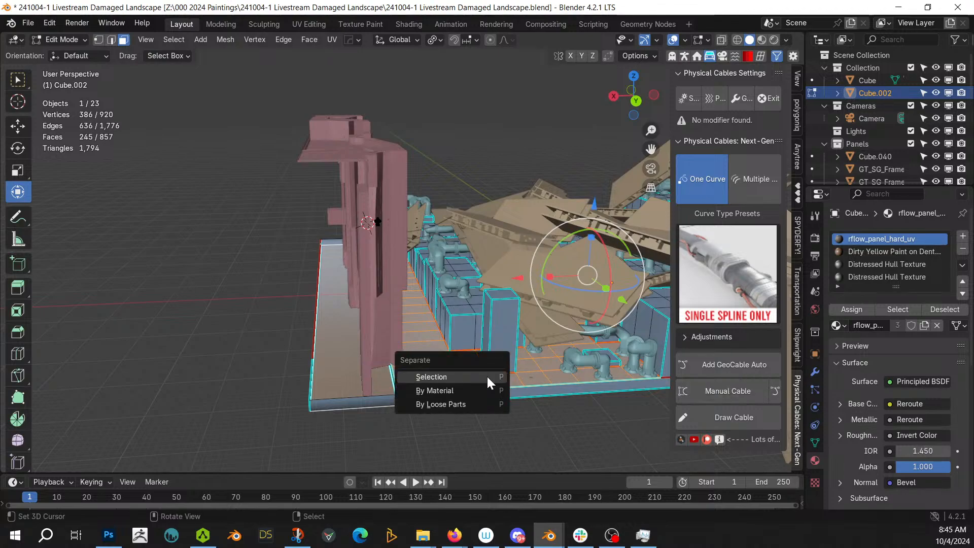
{"action": "left_click", "coordinate": [486, 375]}
{"action": "key", "text": "Tab"}
{"action": "left_click", "coordinate": [443, 368]}
Set the separated floor object Cube.007 as the Geo-Scatter emitter
{"action": "middle_click_drag", "start_coordinate": [442, 373], "coordinate": [425, 337]}
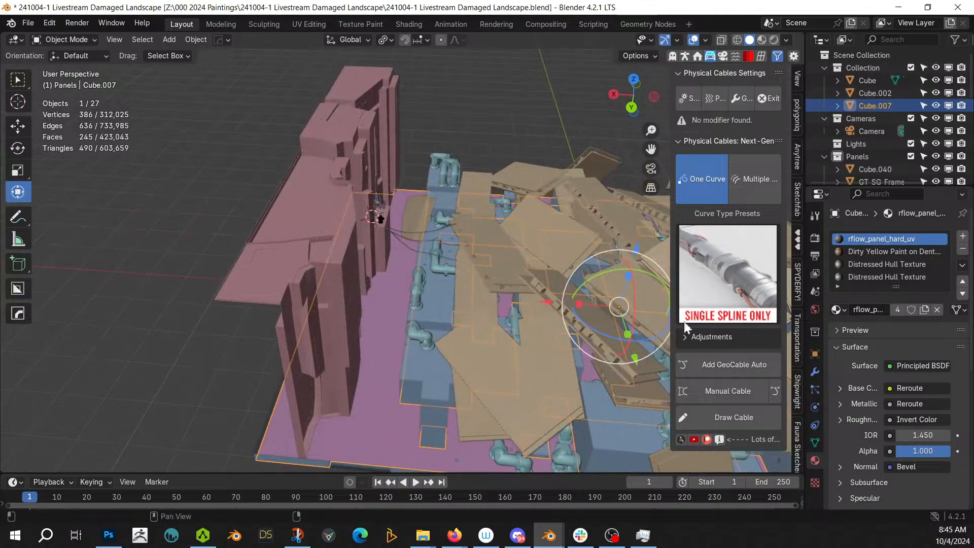
{"action": "left_click", "coordinate": [725, 57]}
{"action": "left_click", "coordinate": [797, 300]}
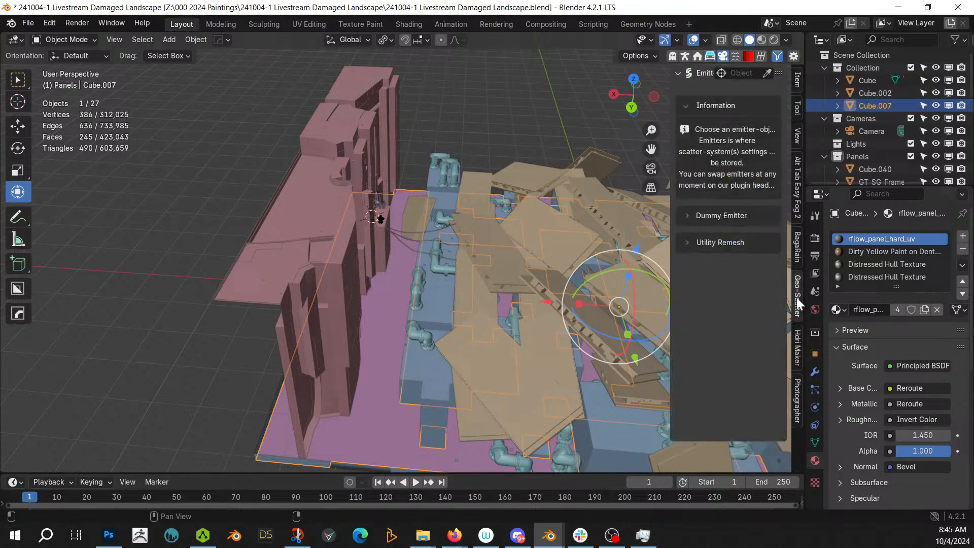
{"action": "left_click", "coordinate": [768, 73]}
{"action": "left_click", "coordinate": [393, 323]}
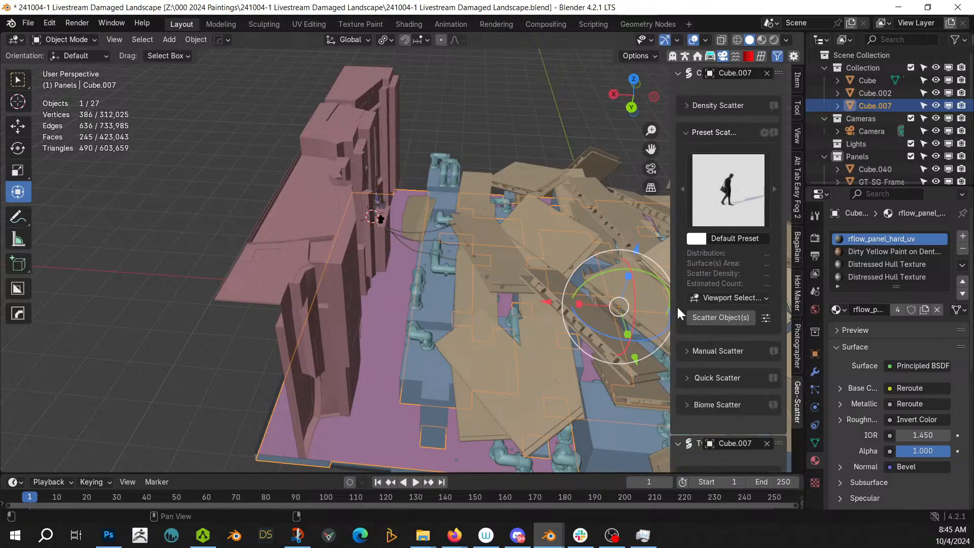
Load the Geo-Scatter biome library and scatter the Future Scratch biome Greeble 04 over the floor
{"action": "left_click", "coordinate": [709, 404]}
{"action": "left_click", "coordinate": [720, 431]}
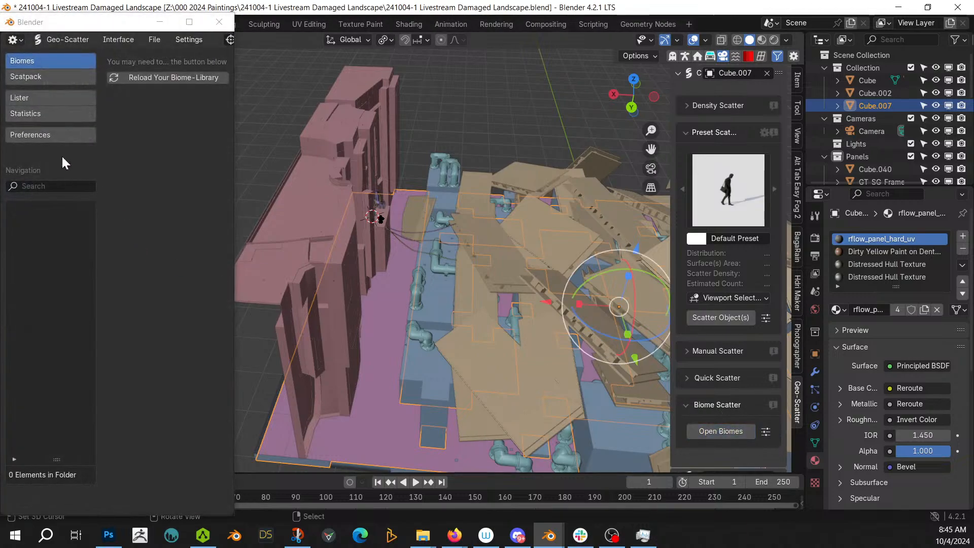
{"action": "left_click", "coordinate": [139, 77]}
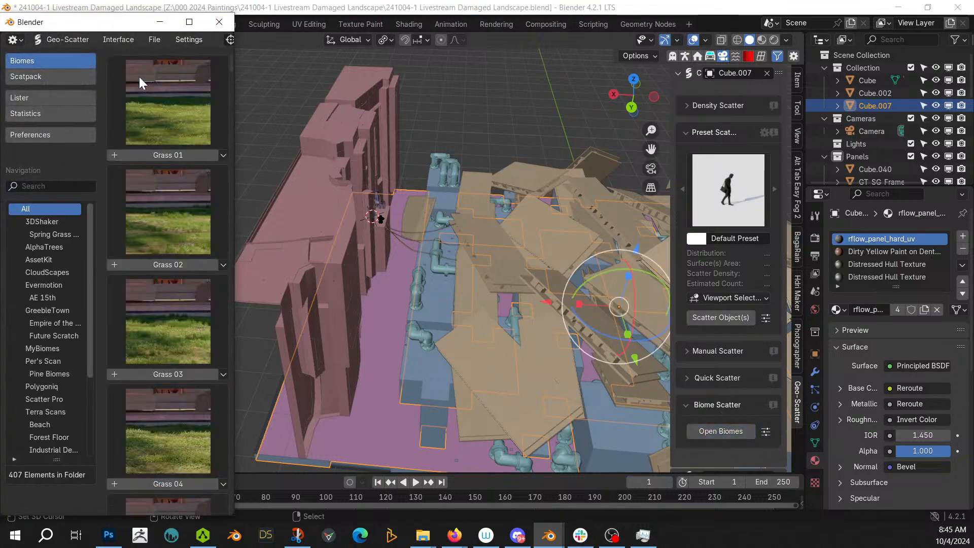
{"action": "left_click", "coordinate": [67, 335]}
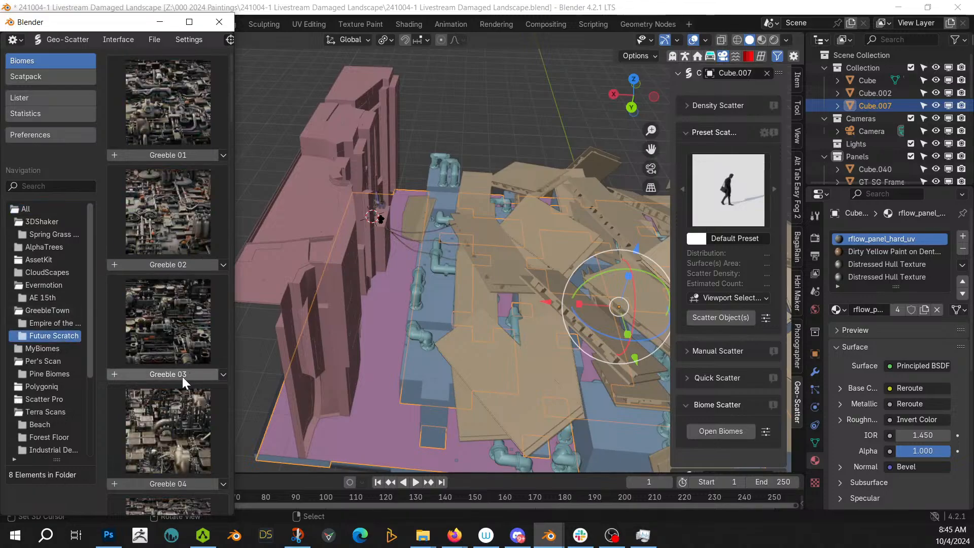
{"action": "scroll", "coordinate": [183, 304], "scroll_direction": "down", "scroll_amount": 5}
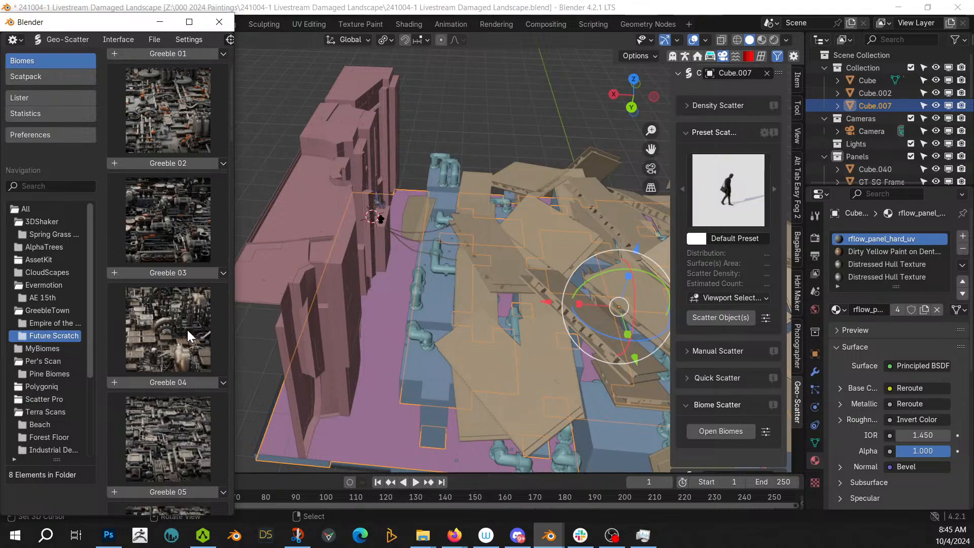
{"action": "left_click", "coordinate": [173, 382]}
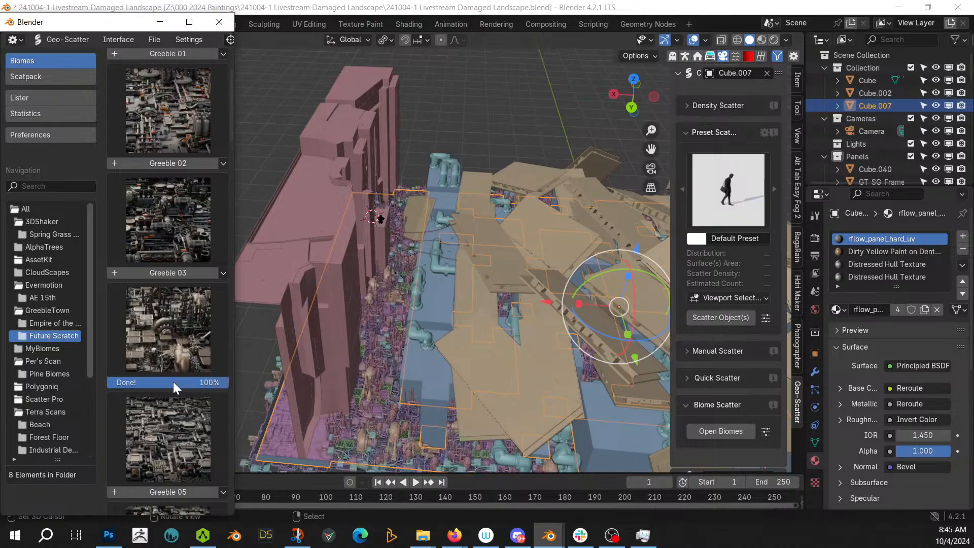
Select the floor face behind the wall in the Edit Mode of Cube.007
{"action": "scroll", "coordinate": [385, 333], "scroll_direction": "up", "scroll_amount": 3}
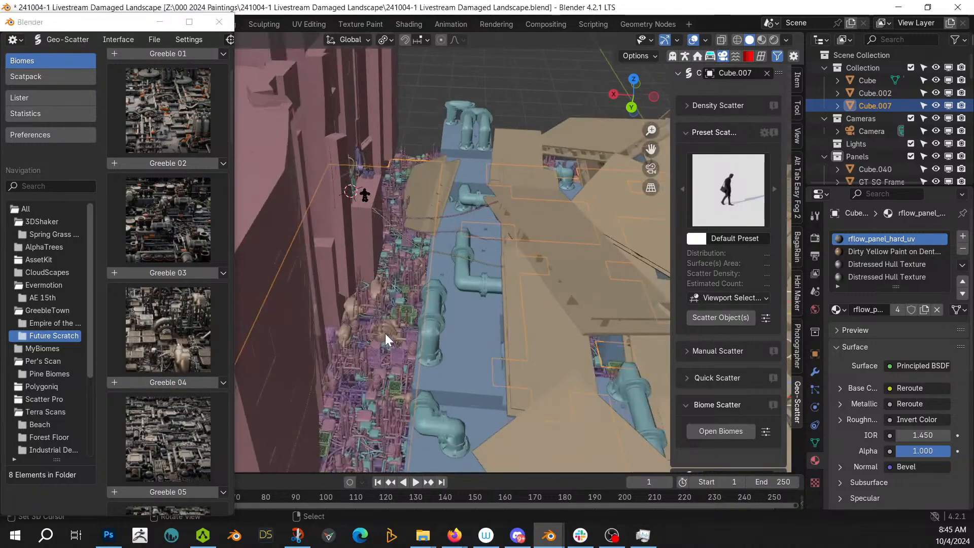
{"action": "middle_click_drag", "start_coordinate": [385, 333], "coordinate": [400, 312]}
{"action": "middle_click_drag", "start_coordinate": [437, 347], "coordinate": [517, 333]}
{"action": "key", "text": "Tab"}
{"action": "left_click", "coordinate": [501, 268]}
{"action": "middle_click_drag", "start_coordinate": [500, 267], "coordinate": [542, 386]}
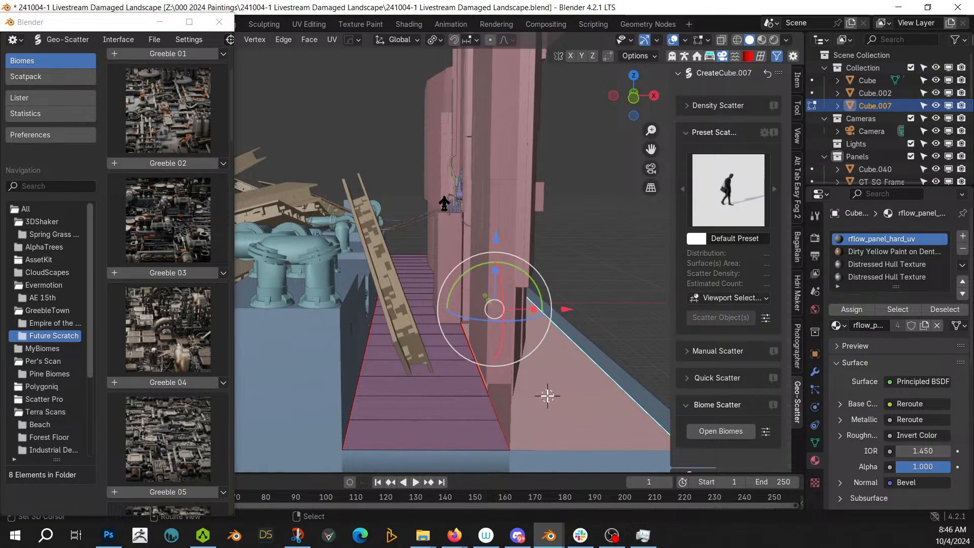
{"action": "key", "text": "Tab"}
{"action": "key", "text": "alt+v"}
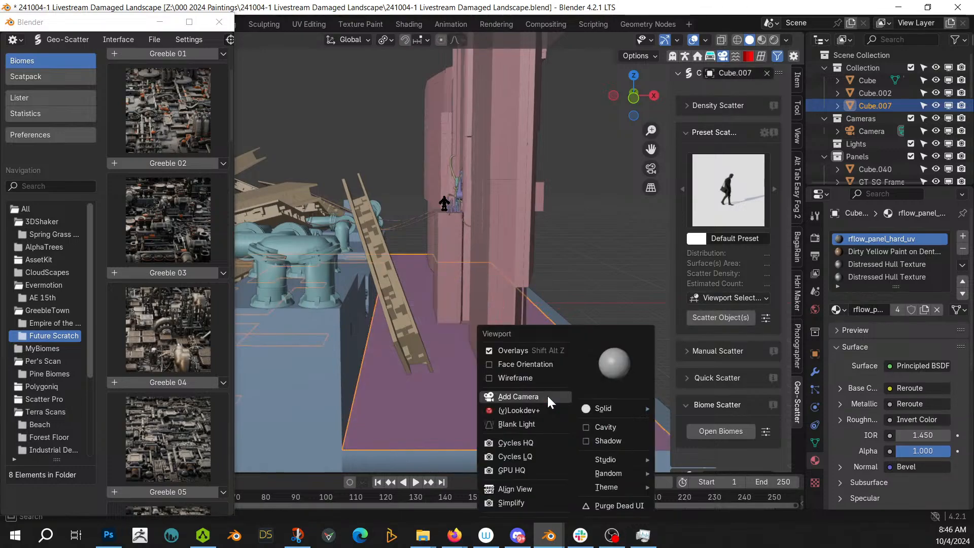
{"action": "left_click", "coordinate": [519, 396]}
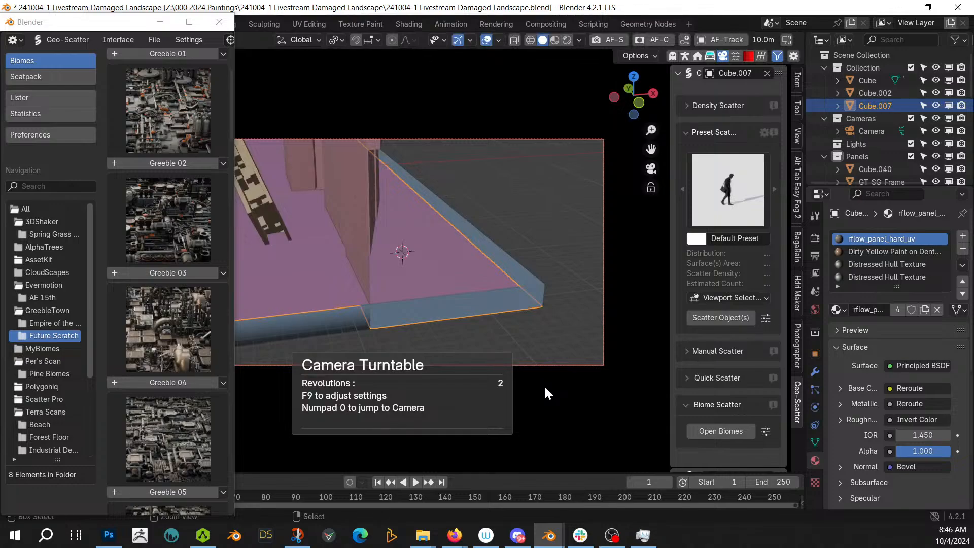
{"action": "key", "text": "ctrl+z"}
{"action": "key", "text": "ctrl+z"}
{"action": "key", "text": "Tab"}
{"action": "key", "text": "Tab"}
{"action": "key", "text": "Tab"}
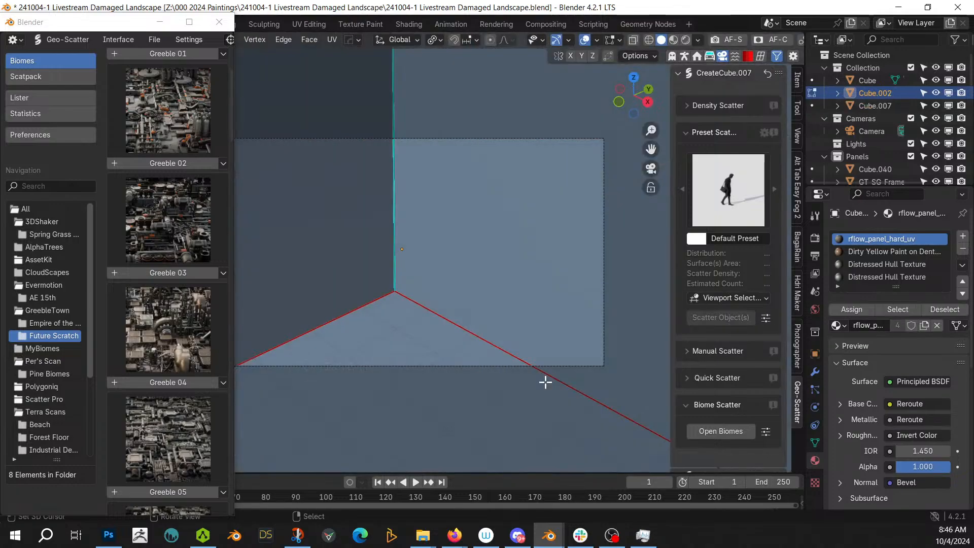
{"action": "key", "text": "Tab"}
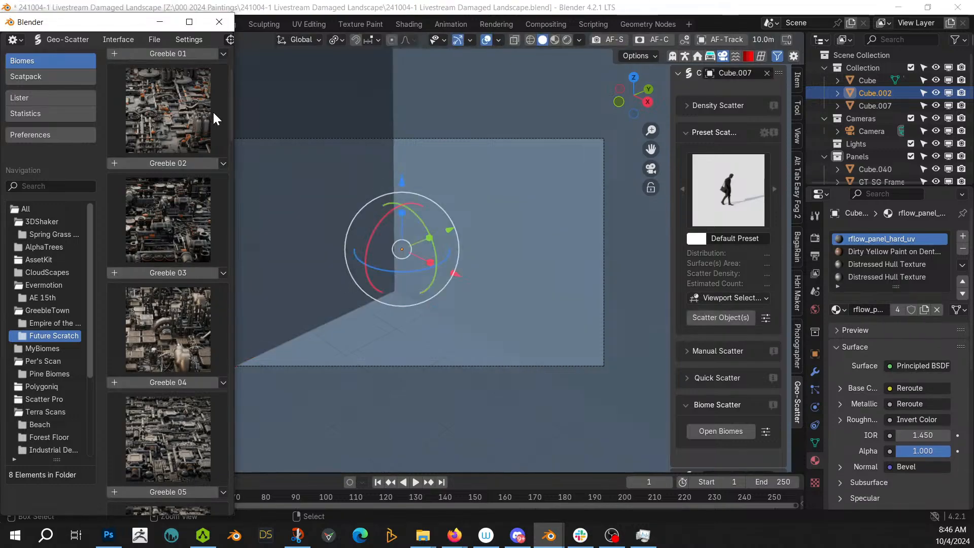
Move the biome library window aside and revert the scene to the most recent Recalculate Normals entry in the undo history
{"action": "left_click_drag", "start_coordinate": [132, 27], "coordinate": [508, 0]}
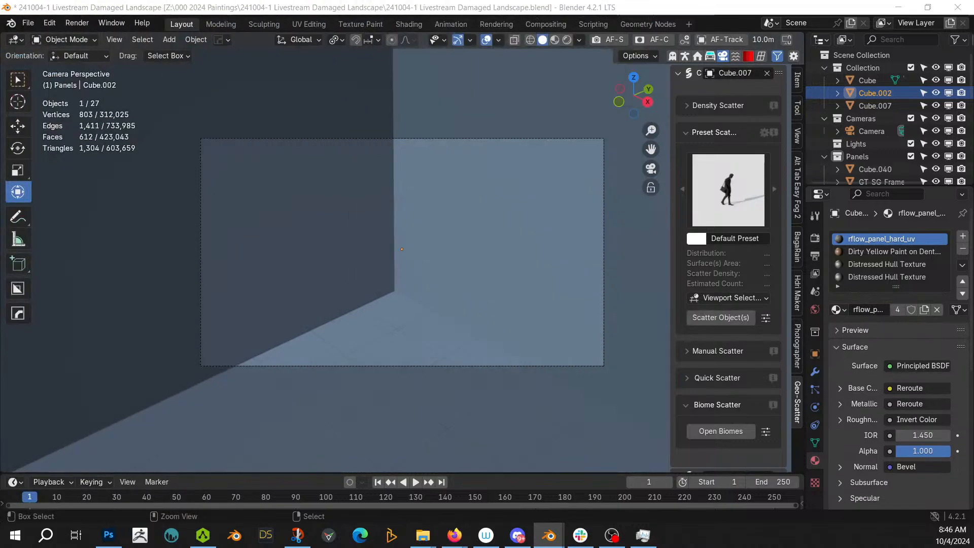
{"action": "left_click", "coordinate": [49, 23]}
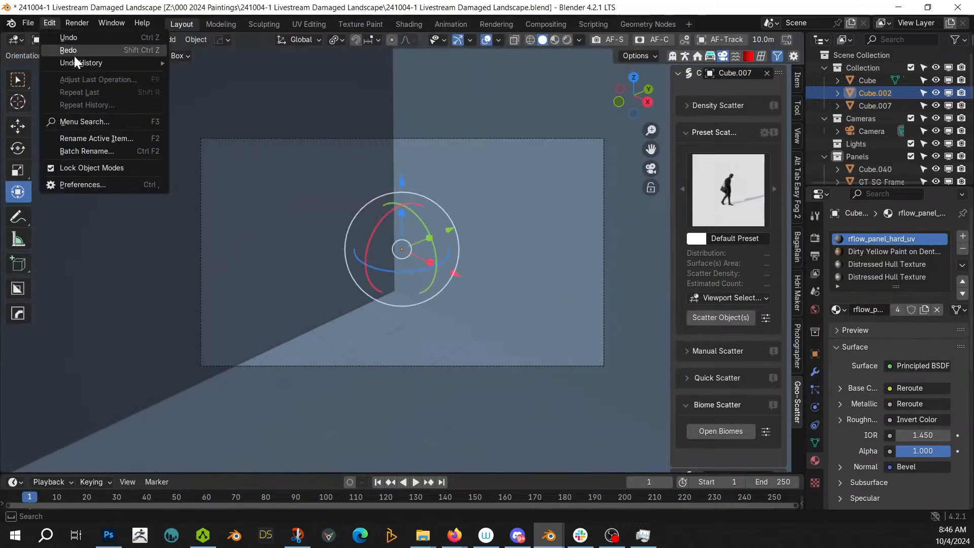
{"action": "mouse_move", "coordinate": [79, 64]}
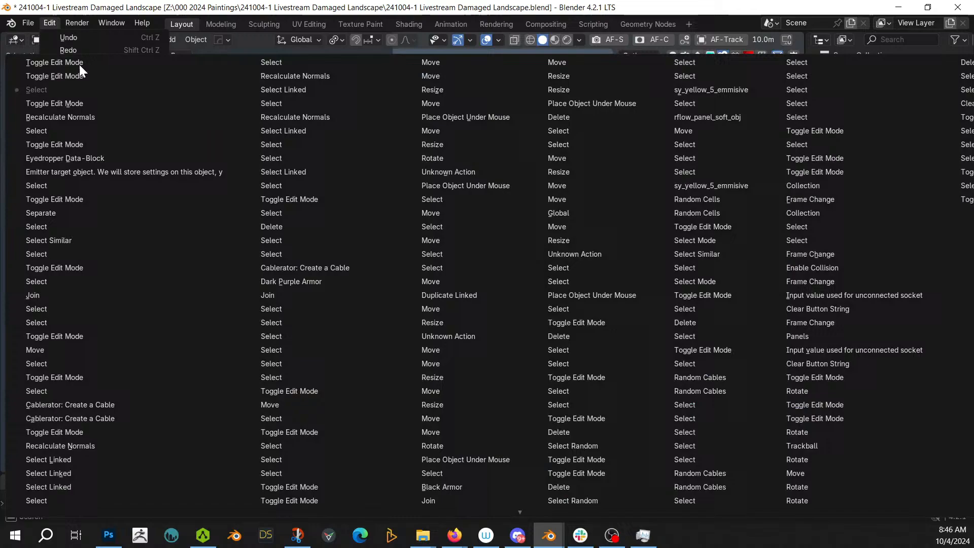
{"action": "left_click", "coordinate": [81, 117]}
Return Cube.007 to Object Mode and turn on the Face Orientation overlay to inspect the floor behind the wall
{"action": "middle_click_drag", "start_coordinate": [82, 118], "coordinate": [435, 271]}
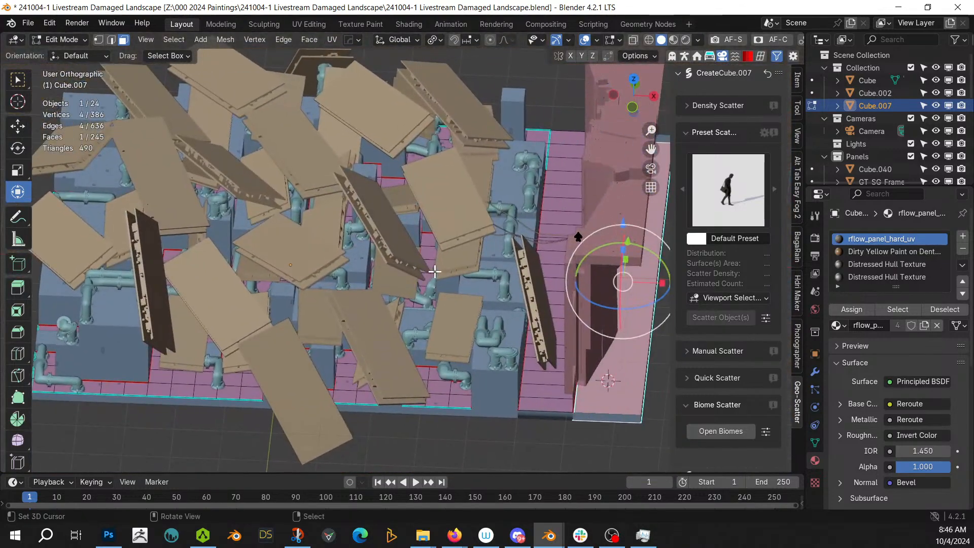
{"action": "key", "text": "KP_5"}
{"action": "middle_click_drag", "start_coordinate": [596, 290], "coordinate": [418, 193], "text": "shift"}
{"action": "key", "text": "Tab"}
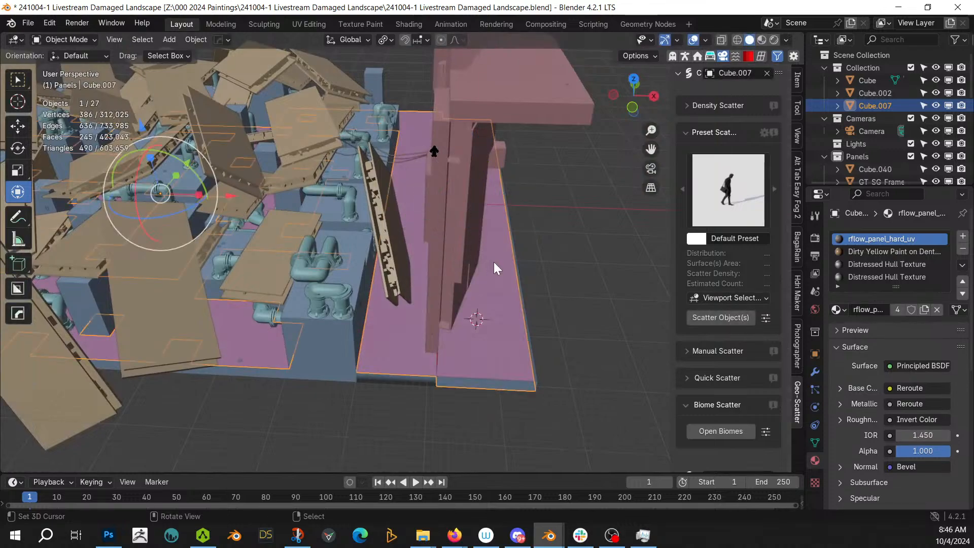
{"action": "key", "text": "alt+v"}
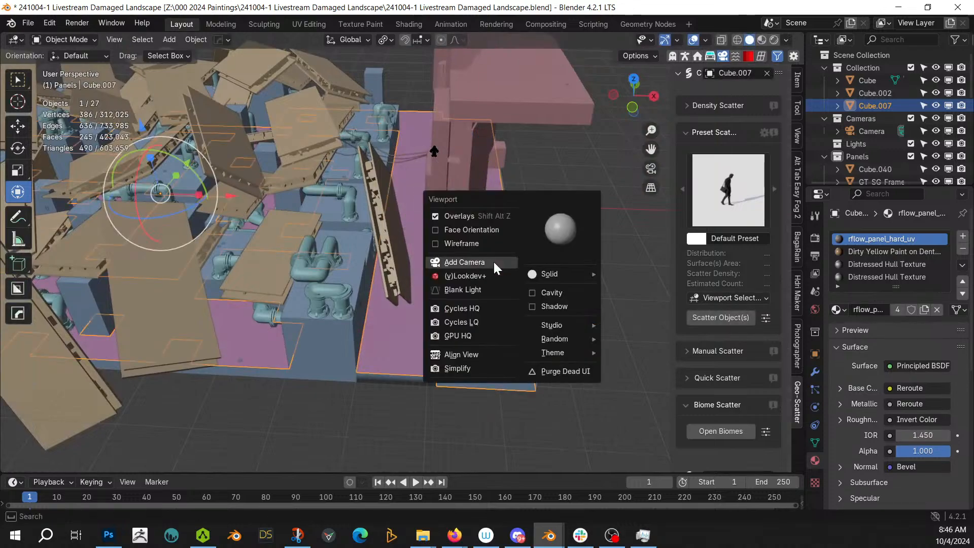
{"action": "left_click", "coordinate": [476, 230]}
{"action": "mouse_move", "coordinate": [488, 309]}
{"action": "middle_mouse_down"}
{"action": "mouse_move", "coordinate": [547, 306]}
{"action": "mouse_move", "coordinate": [497, 300]}
{"action": "middle_mouse_up"}
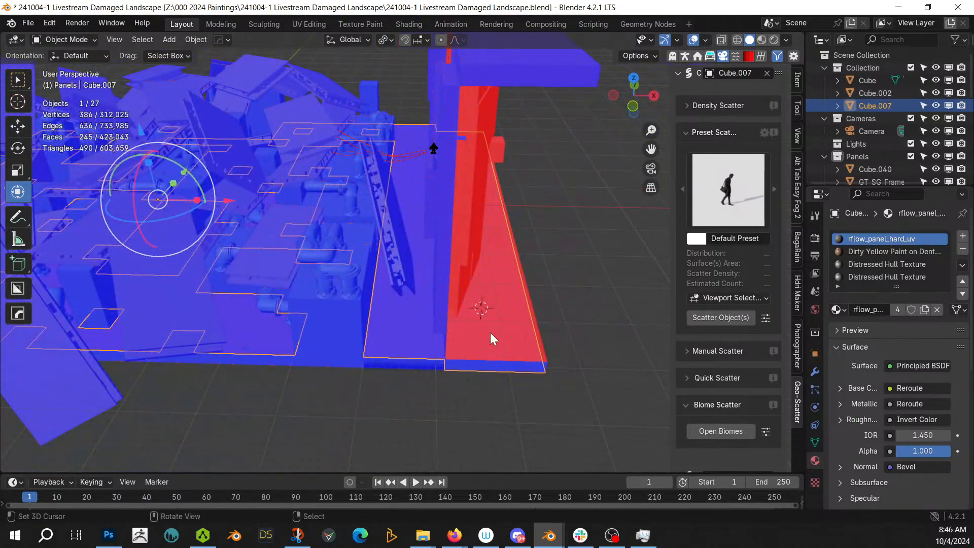
Recalculate the normals of the selected floor face behind the wall in Cube.007 with the Inside option enabled
{"action": "key", "text": "Tab"}
{"action": "key", "text": "shift+n"}
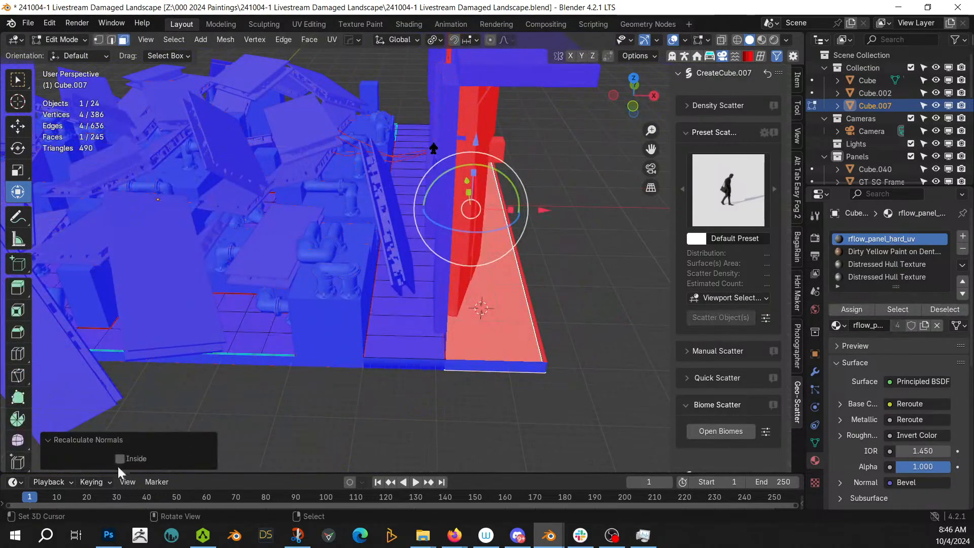
{"action": "left_click", "coordinate": [121, 461]}
{"action": "middle_click_drag", "start_coordinate": [415, 314], "coordinate": [454, 361]}
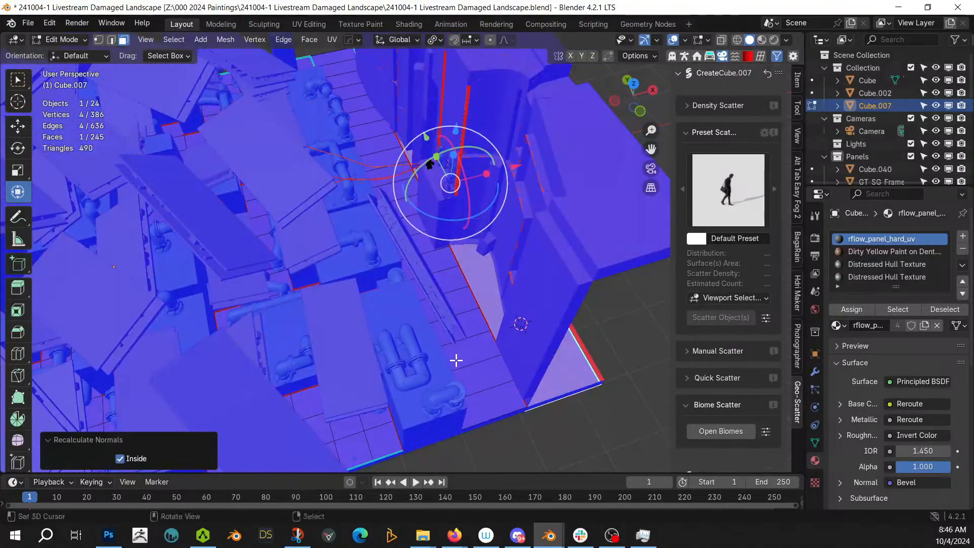
{"action": "key", "text": "Tab"}
{"action": "key", "text": "Tab"}
Select the strip of floor faces running alongside the wall, adding it to the face behind the wall
{"action": "scroll", "coordinate": [456, 331], "scroll_direction": "up", "scroll_amount": 2}
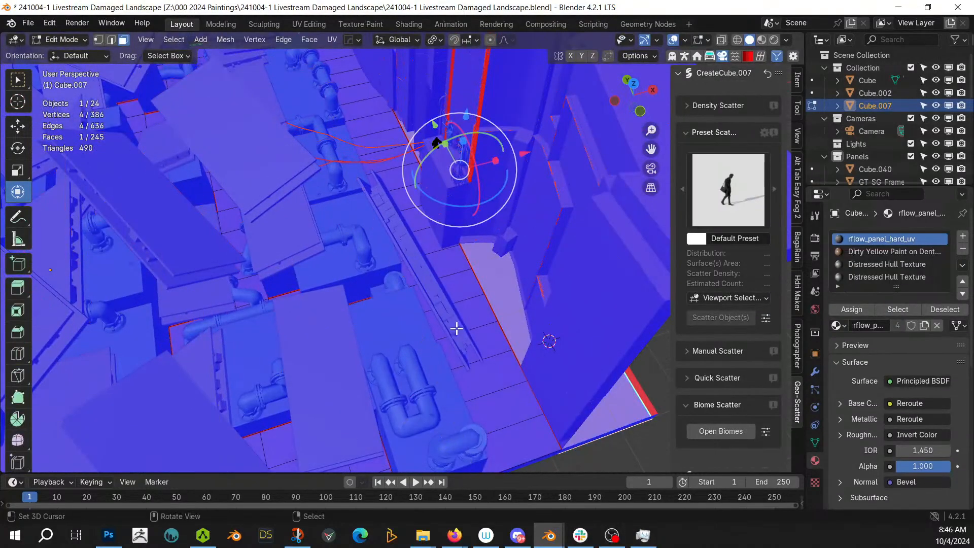
{"action": "left_click", "coordinate": [468, 295]}
{"action": "right_click", "coordinate": [469, 299], "text": "alt+shift"}
{"action": "right_click", "coordinate": [468, 298], "text": "alt+shift"}
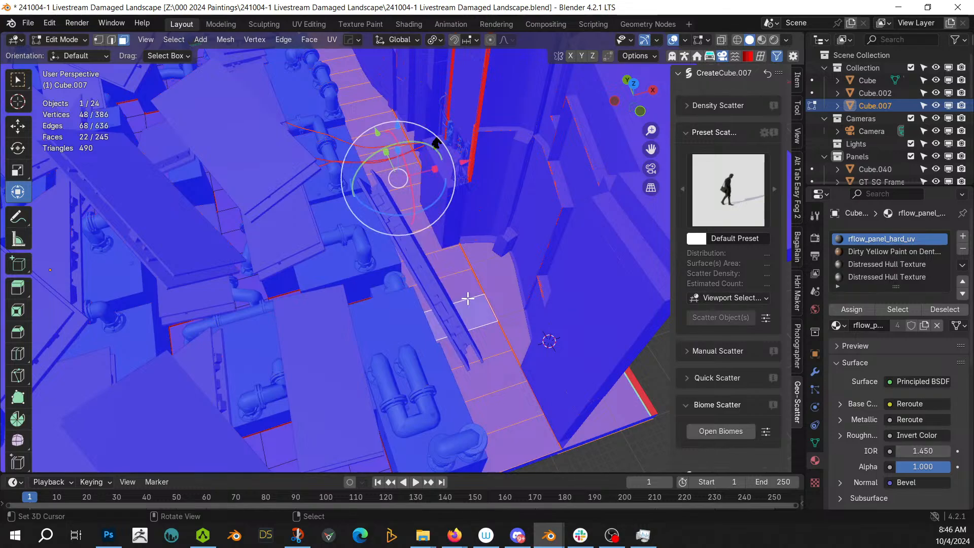
Return to Object Mode and turn off the Face Orientation overlay
{"action": "key", "text": "Tab"}
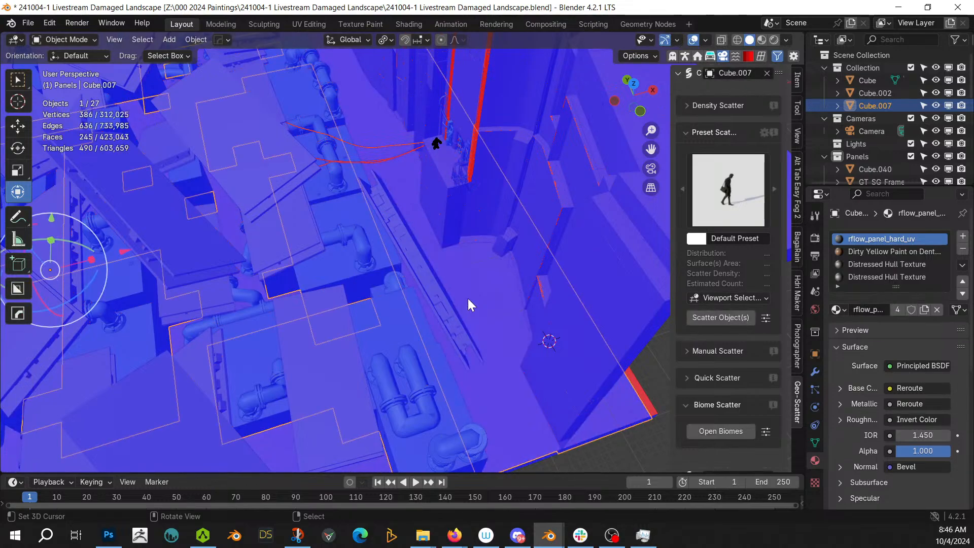
{"action": "key", "text": "alt+v"}
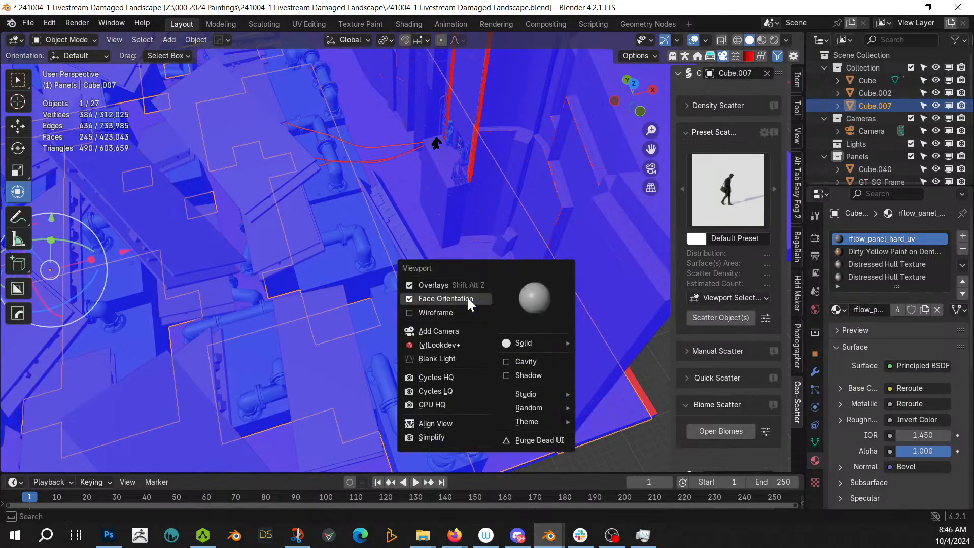
{"action": "left_click", "coordinate": [467, 298]}
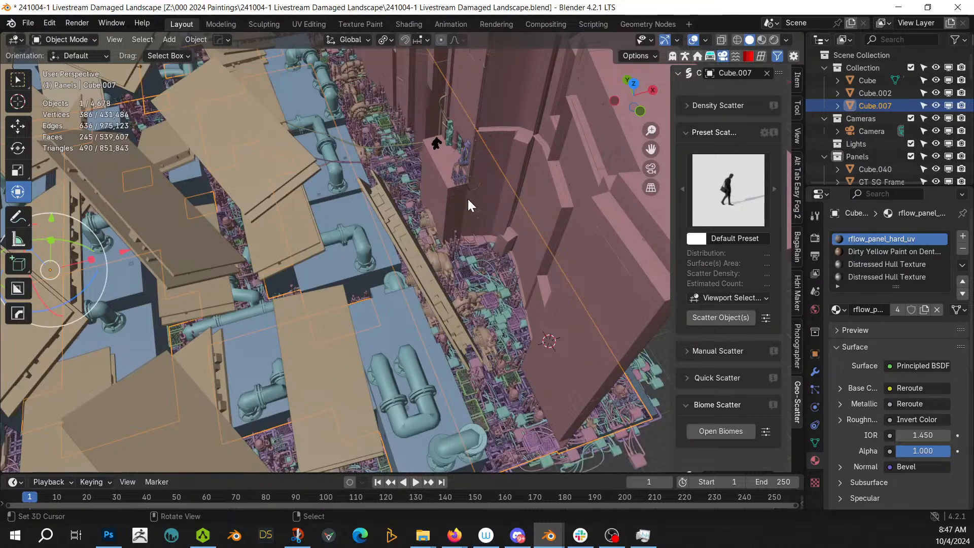
Save the file and preview the floor greebles in Rendered shading, returning the viewport to Solid shading
{"action": "middle_click_drag", "start_coordinate": [456, 241], "coordinate": [218, 225]}
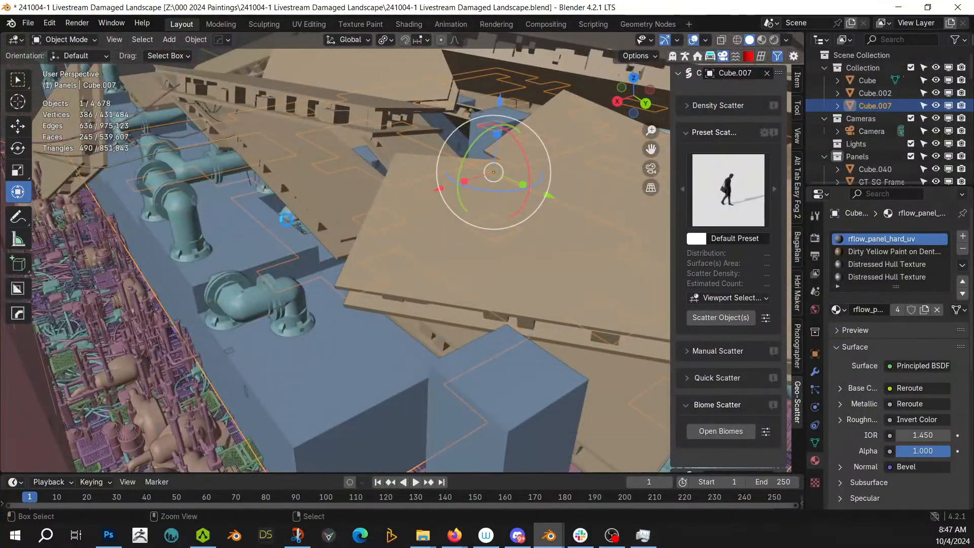
{"action": "key", "text": "ctrl+s"}
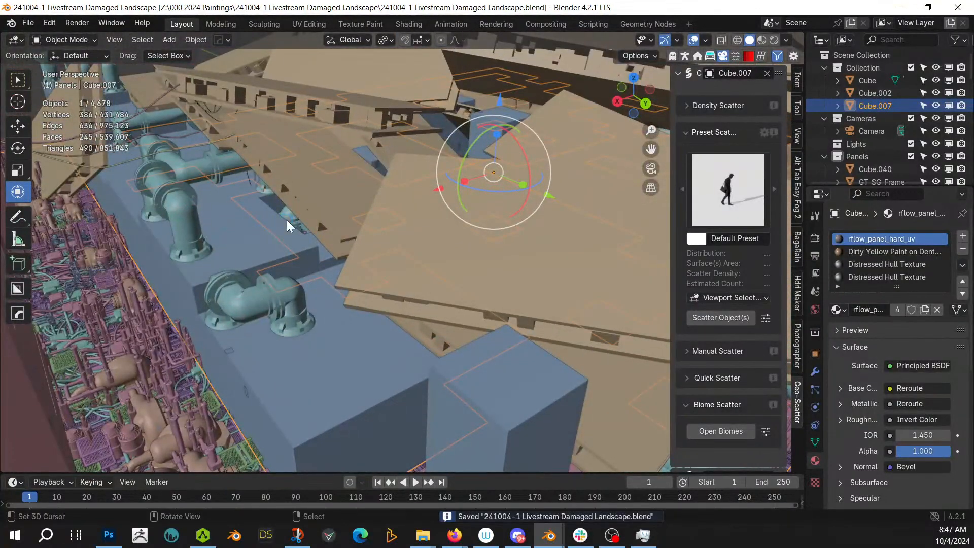
{"action": "key", "text": "z"}
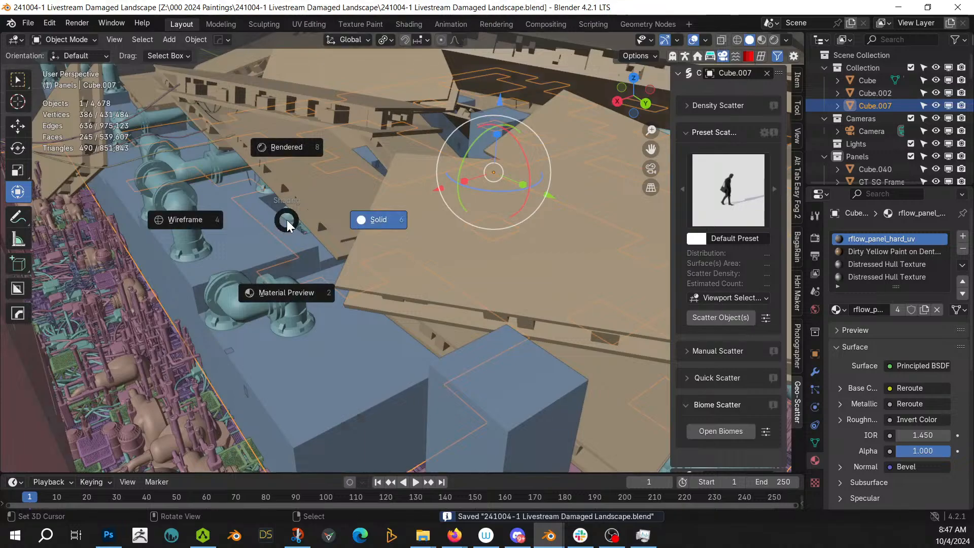
{"action": "key", "text": "8"}
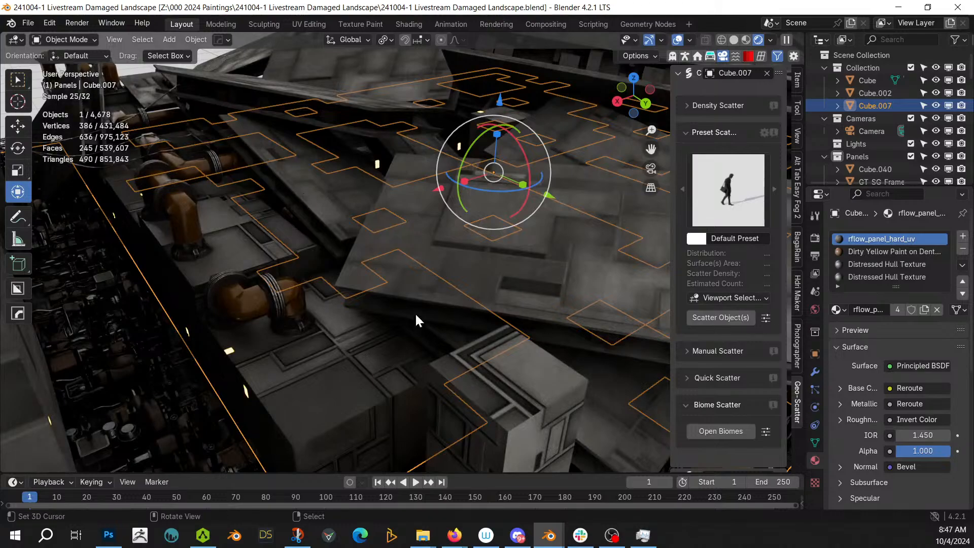
{"action": "scroll", "coordinate": [463, 282], "scroll_direction": "up", "scroll_amount": 6}
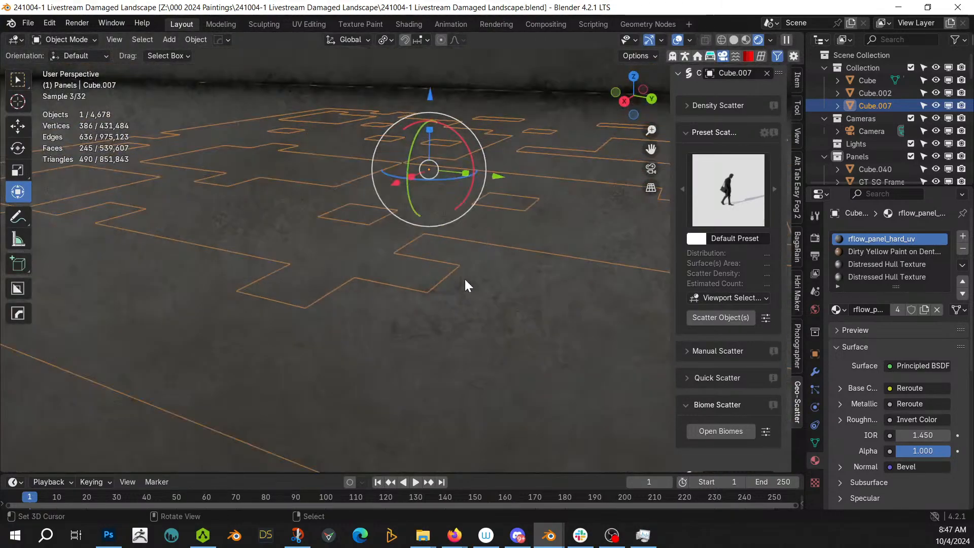
{"action": "key", "text": "z"}
{"action": "key", "text": "6"}
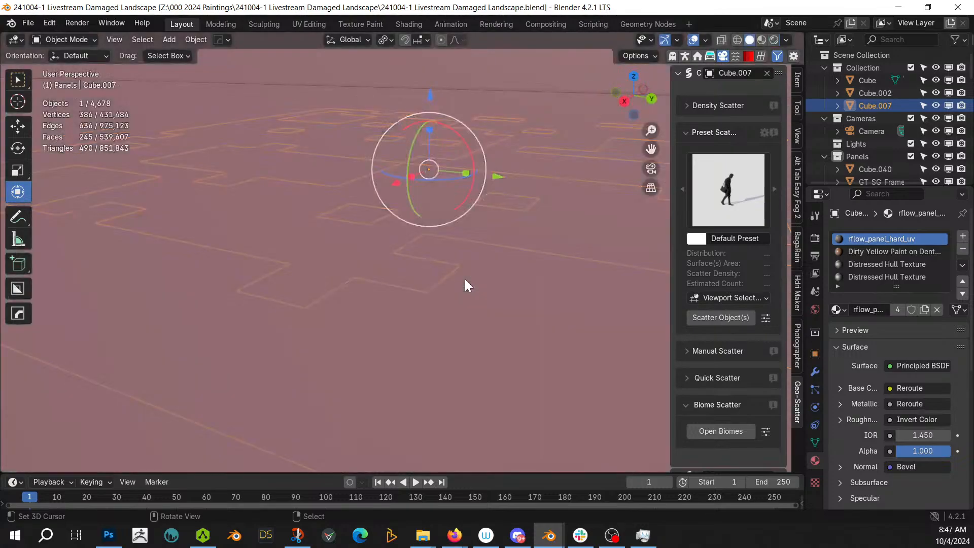
Select all faces of the damaged panels object Cube.040 that use the Black Armor material in Edit Mode
{"action": "scroll", "coordinate": [341, 229], "scroll_direction": "down", "scroll_amount": 8}
{"action": "middle_click_drag", "start_coordinate": [346, 231], "coordinate": [512, 231]}
{"action": "scroll", "coordinate": [447, 262], "scroll_direction": "up", "scroll_amount": 5}
{"action": "right_click", "coordinate": [381, 181]}
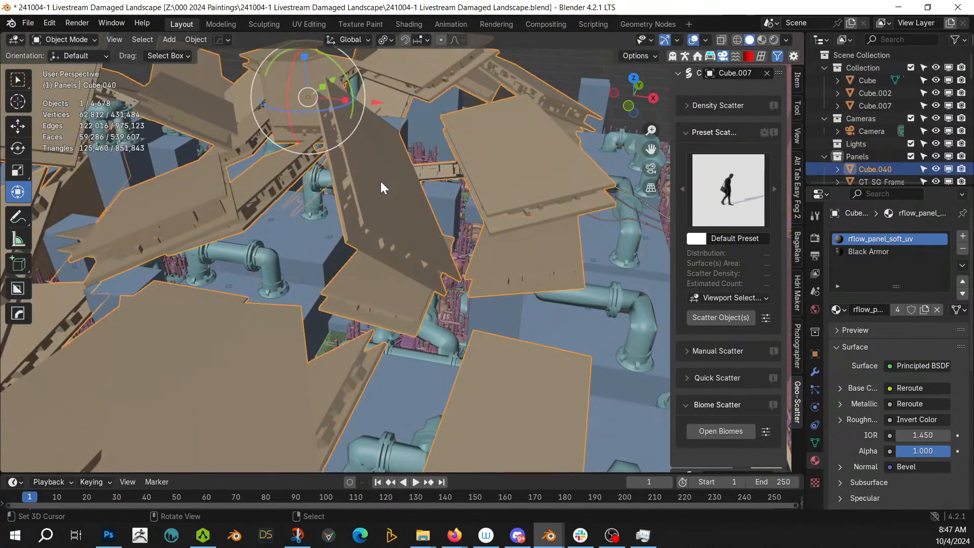
{"action": "key", "text": "Tab"}
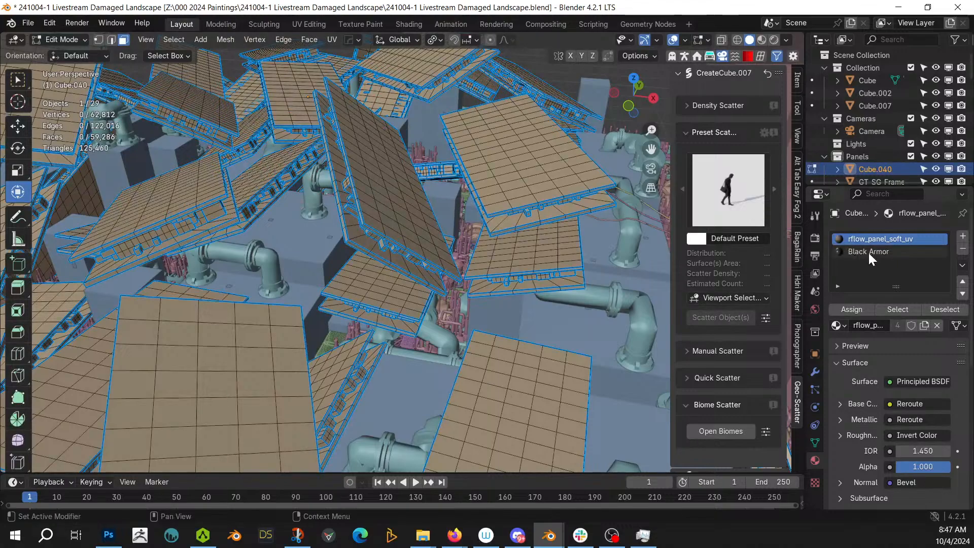
{"action": "left_click", "coordinate": [868, 252]}
{"action": "left_click", "coordinate": [898, 309]}
{"action": "middle_click_drag", "start_coordinate": [389, 232], "coordinate": [406, 220]}
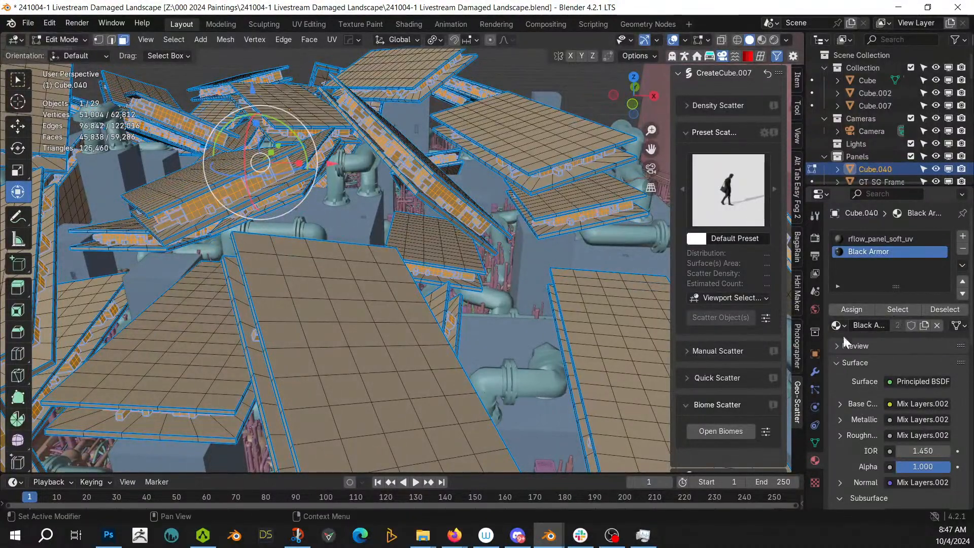
Create a vertex group on Cube.040 for the selected Black Armor faces and return to Object Mode
{"action": "left_click", "coordinate": [816, 443]}
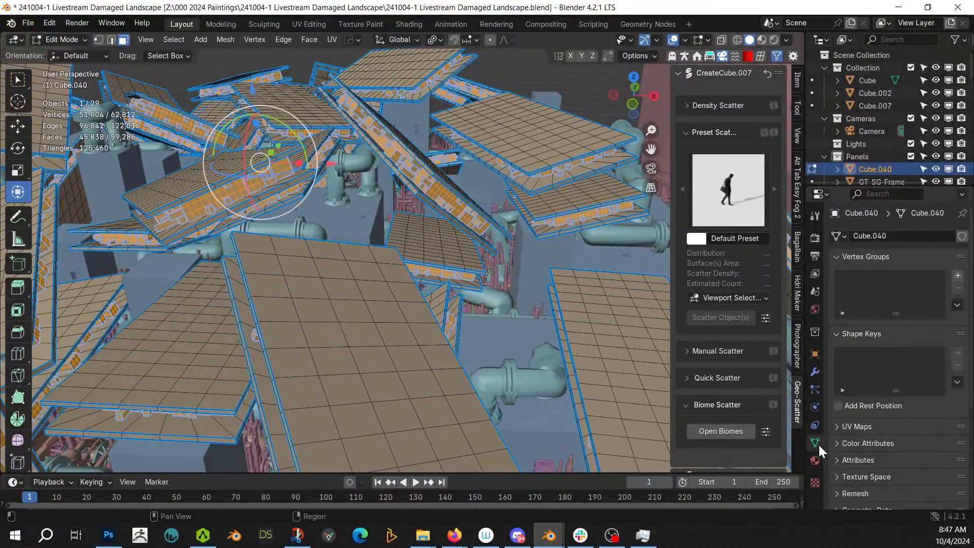
{"action": "left_click", "coordinate": [957, 276]}
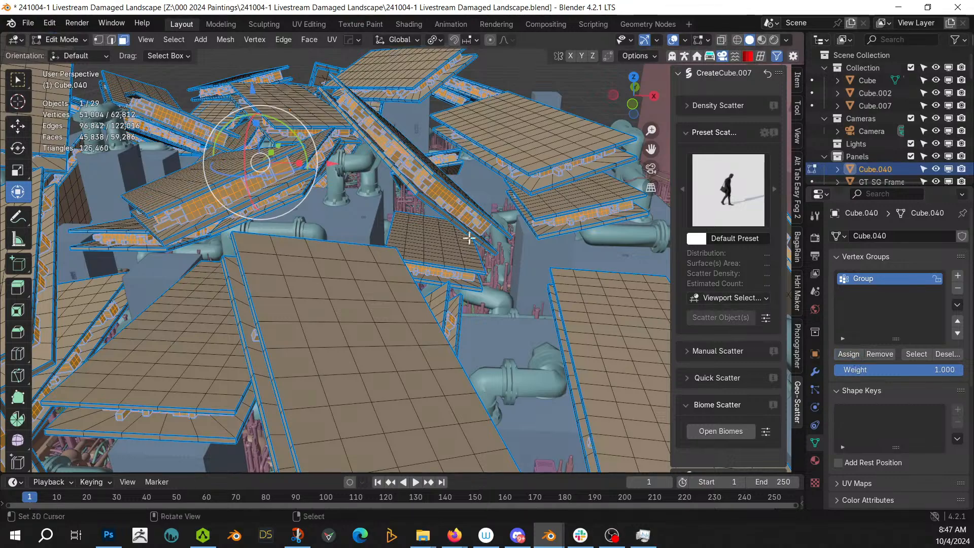
{"action": "key", "text": "Tab"}
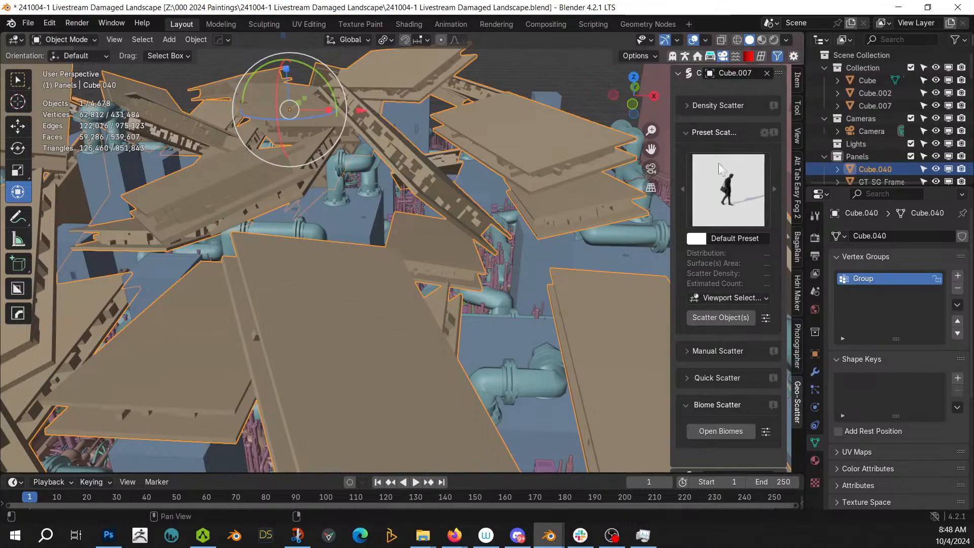
Replace the current Geo-Scatter emitter with the panels object Cube.040
{"action": "left_click", "coordinate": [767, 75]}
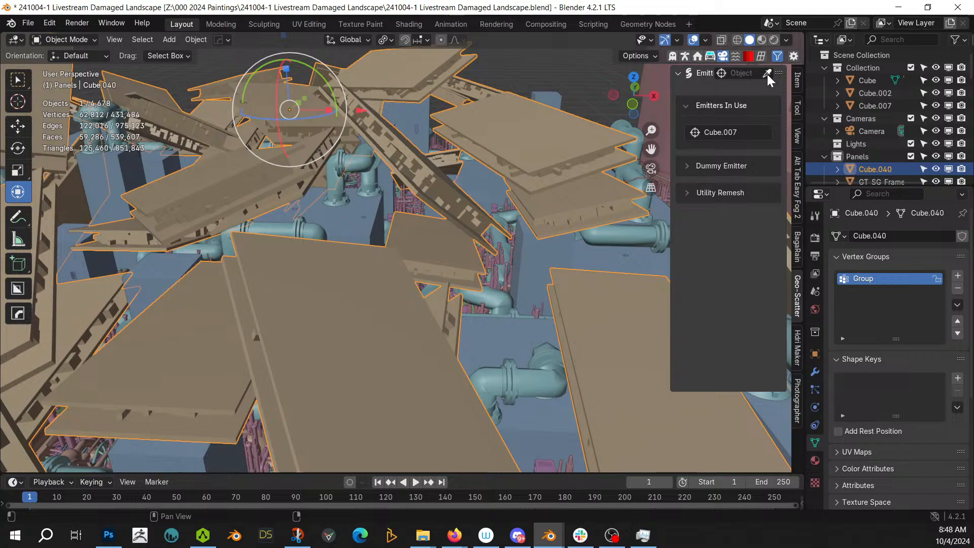
{"action": "left_click", "coordinate": [515, 145]}
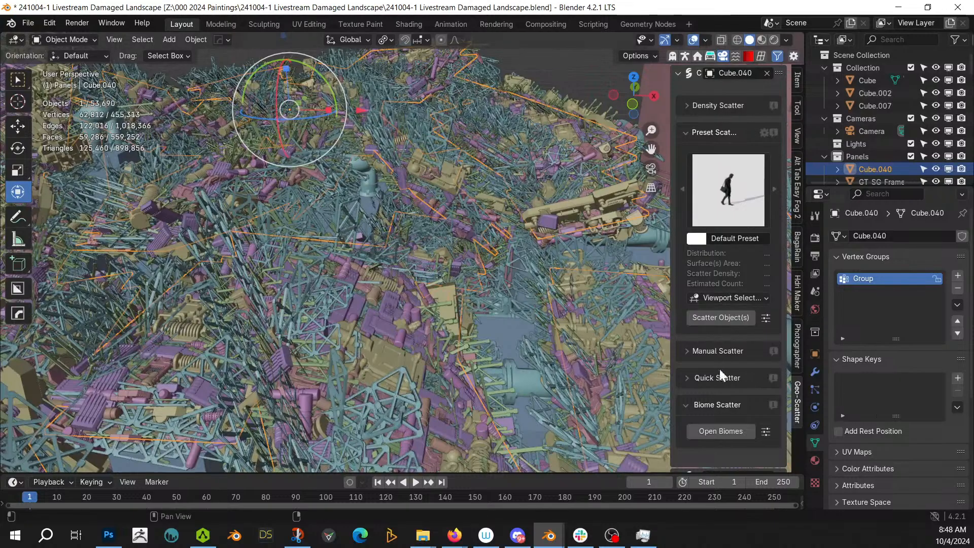
Enable Vertex-Group culling for the greeble scatter group on Cube.040 and assign the vertex group Group
{"action": "scroll", "coordinate": [720, 380], "scroll_direction": "down", "scroll_amount": 10}
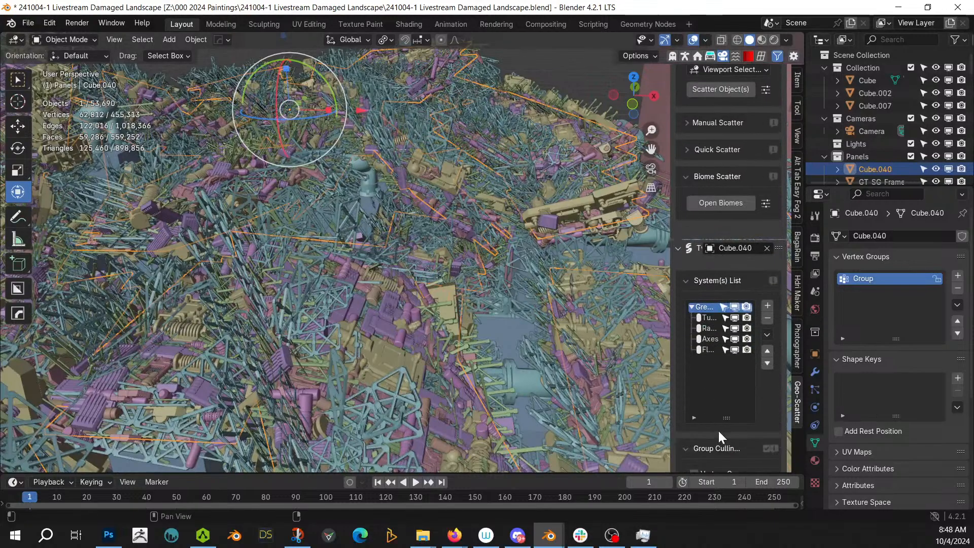
{"action": "scroll", "coordinate": [718, 431], "scroll_direction": "down", "scroll_amount": 4}
{"action": "left_click", "coordinate": [694, 398]}
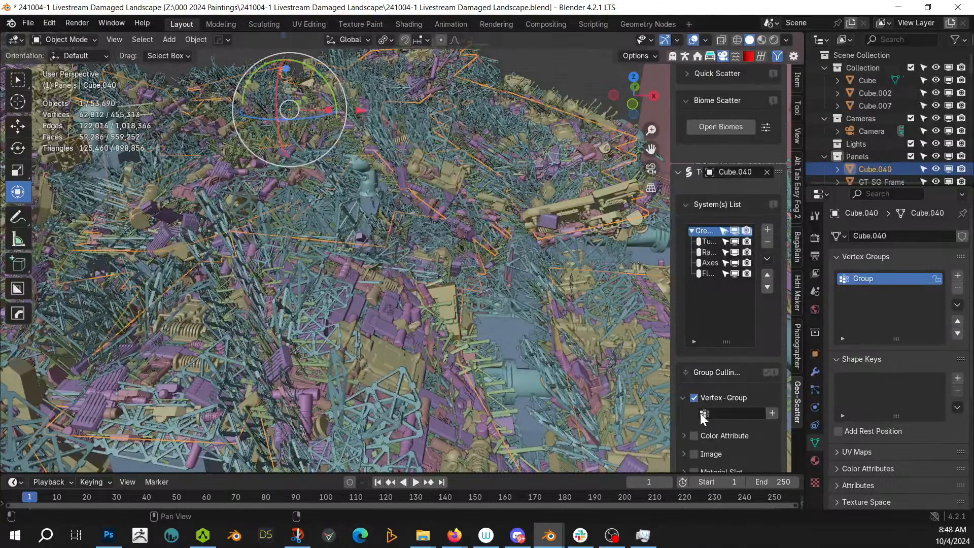
{"action": "left_click", "coordinate": [710, 413]}
{"action": "left_click", "coordinate": [713, 281]}
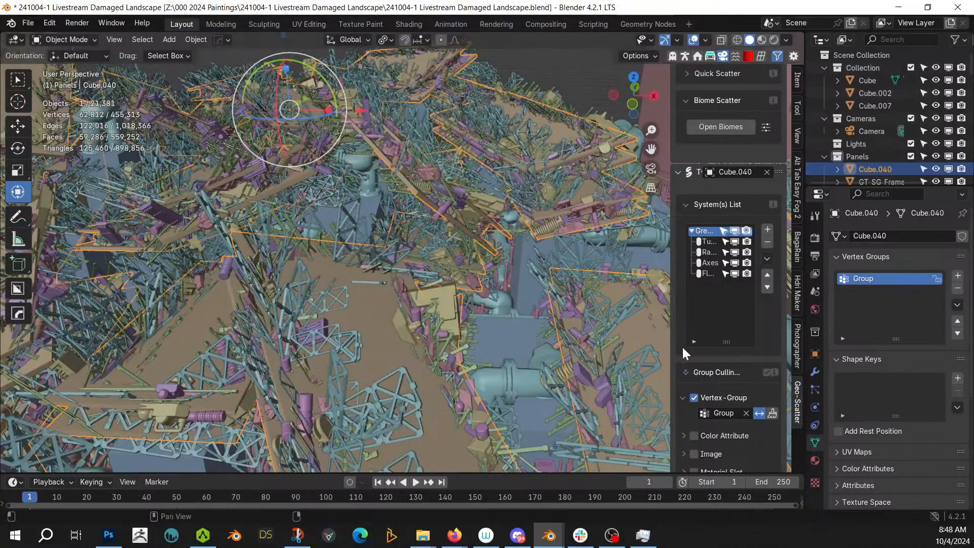
Enable Scale Boost for the greeble scatter group on Cube.040 and set its X, Y and Z factors to 0.20
{"action": "middle_click_drag", "start_coordinate": [448, 314], "coordinate": [432, 299]}
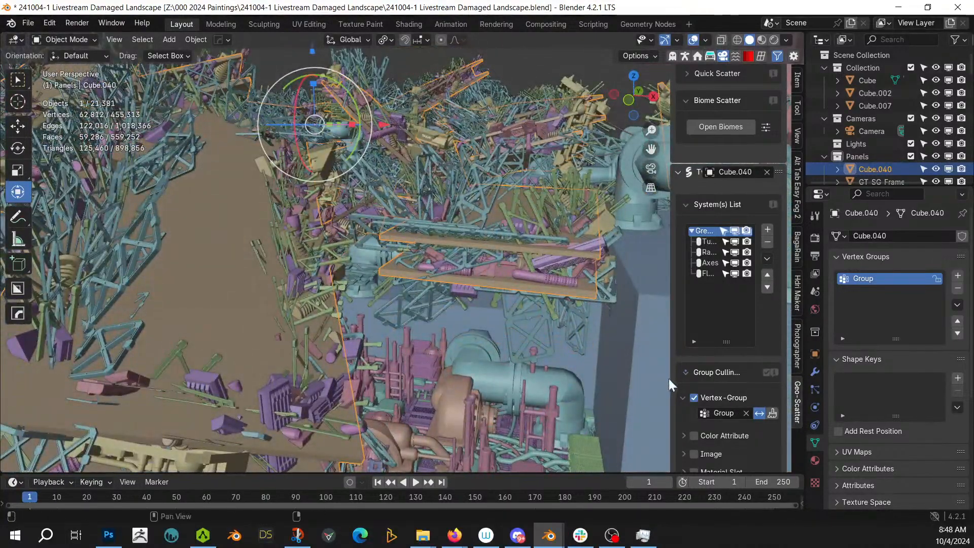
{"action": "scroll", "coordinate": [707, 388], "scroll_direction": "down", "scroll_amount": 6}
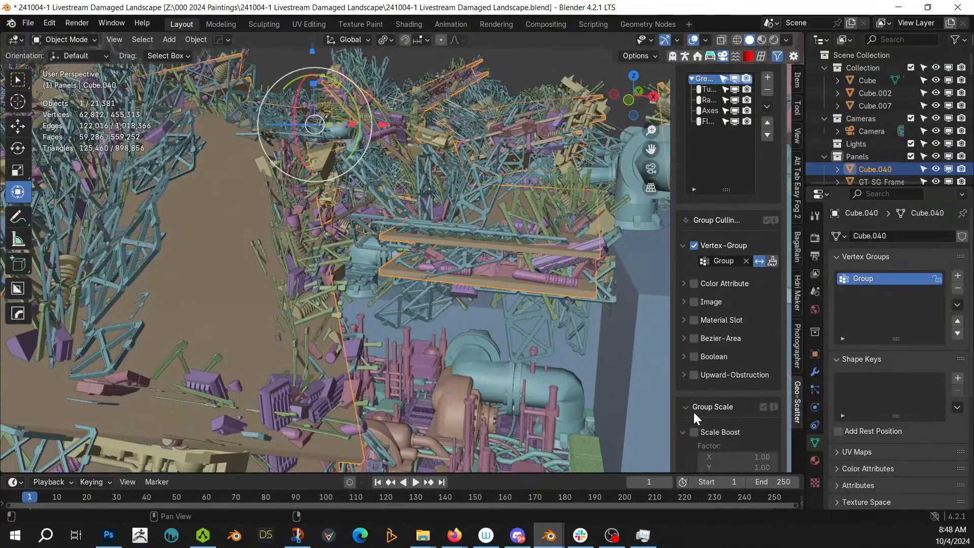
{"action": "scroll", "coordinate": [694, 409], "scroll_direction": "down", "scroll_amount": 4}
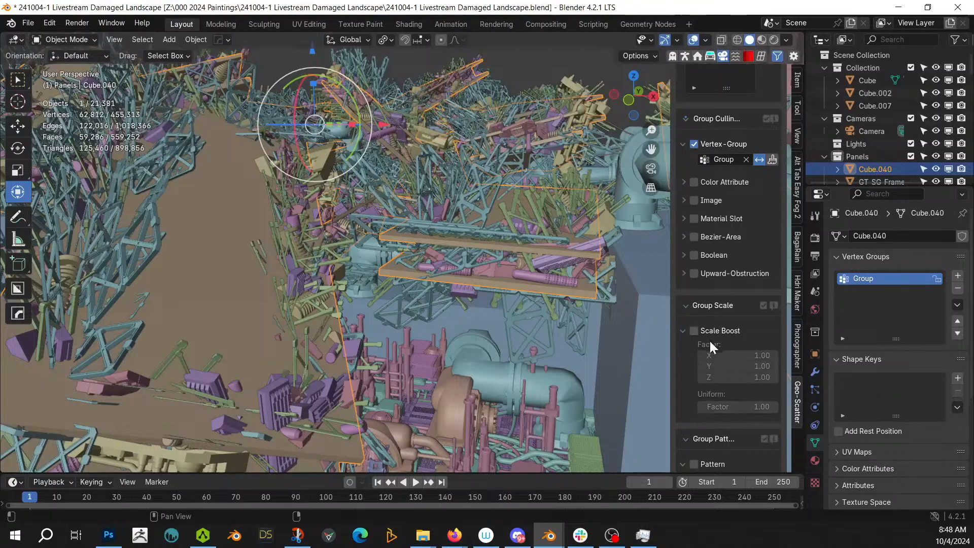
{"action": "left_click", "coordinate": [694, 331]}
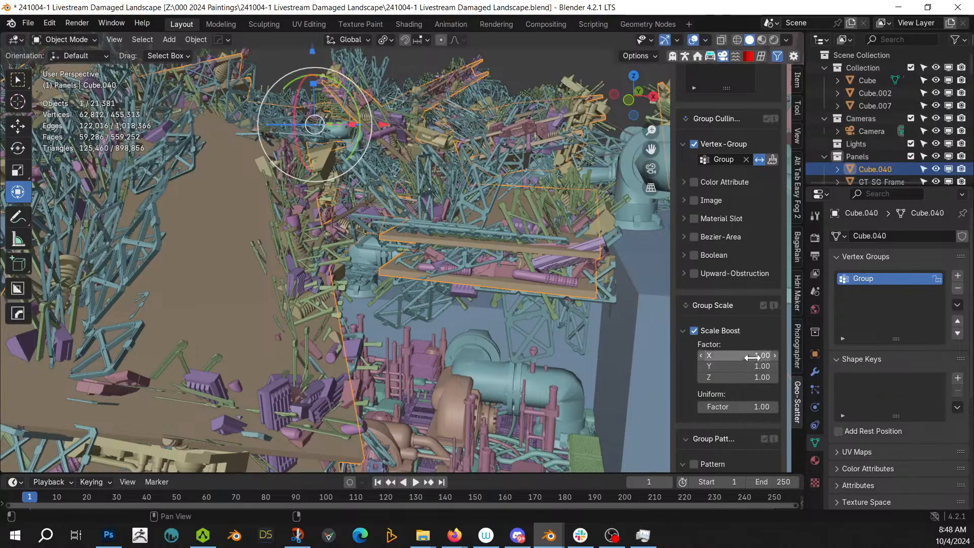
{"action": "left_click_drag", "start_coordinate": [752, 356], "coordinate": [753, 377]}
{"action": "type", "text": "0.2"}
{"action": "key", "text": "Return"}
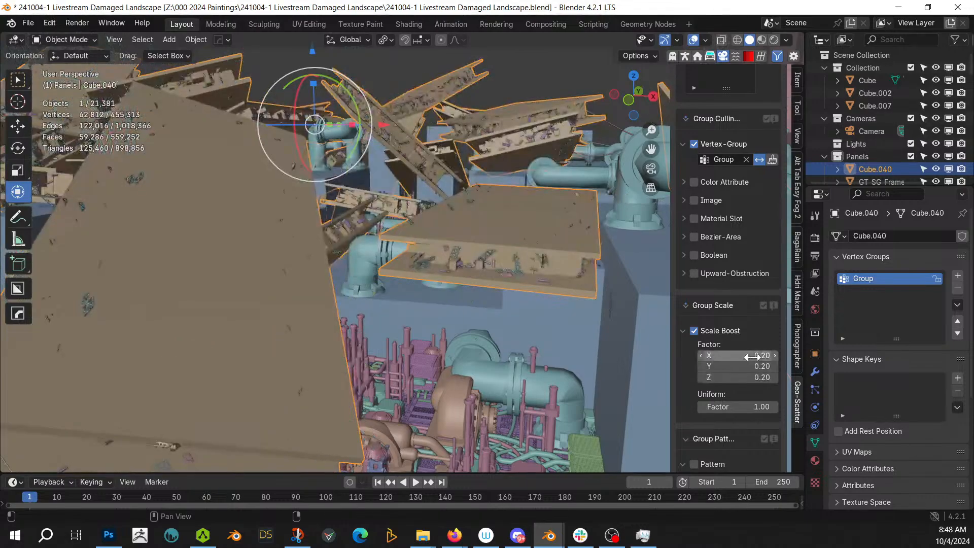
{"action": "middle_click_drag", "start_coordinate": [491, 252], "coordinate": [458, 290]}
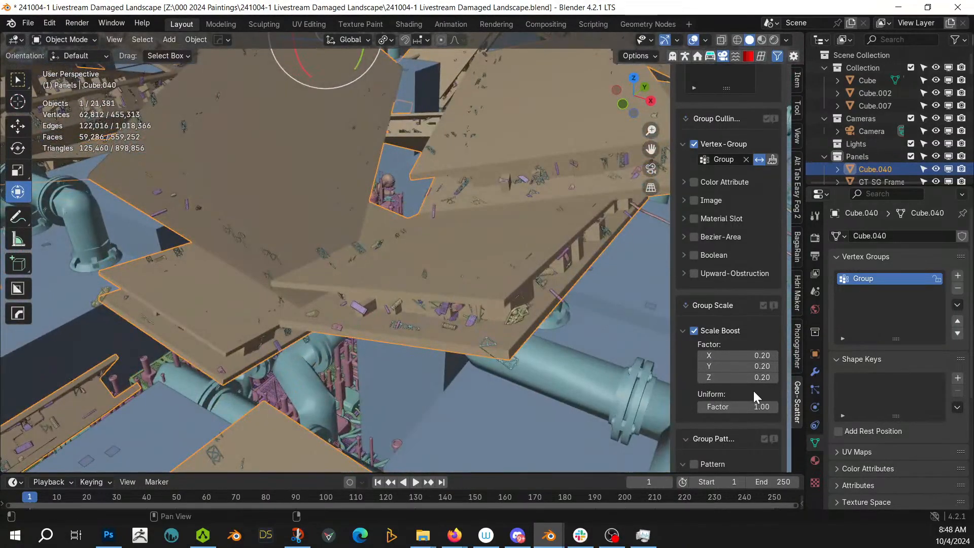
Expand the rotation settings of the Tubes scatter system and set its Align Normal axis to Object
{"action": "scroll", "coordinate": [753, 391], "scroll_direction": "down", "scroll_amount": 4}
{"action": "scroll", "coordinate": [752, 391], "scroll_direction": "down", "scroll_amount": 5}
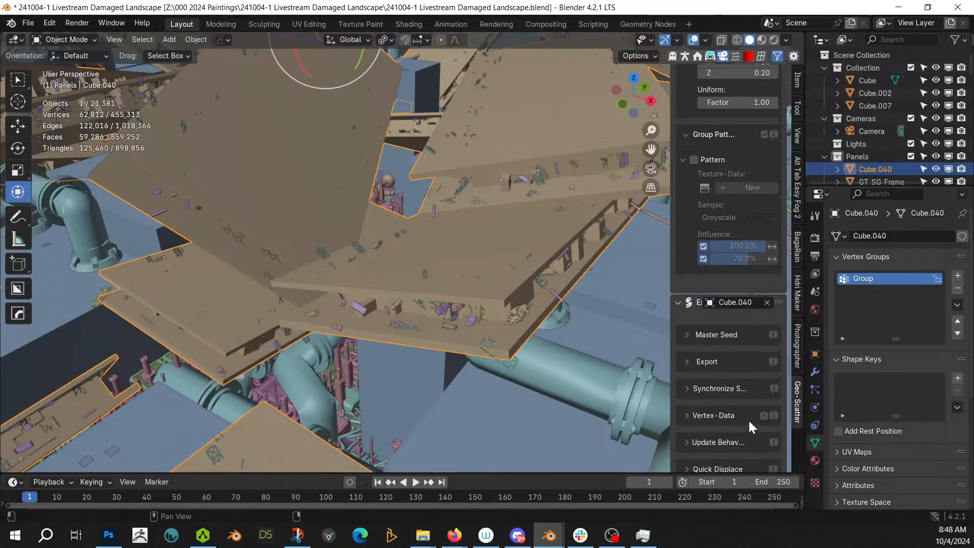
{"action": "scroll", "coordinate": [749, 414], "scroll_direction": "up", "scroll_amount": 15}
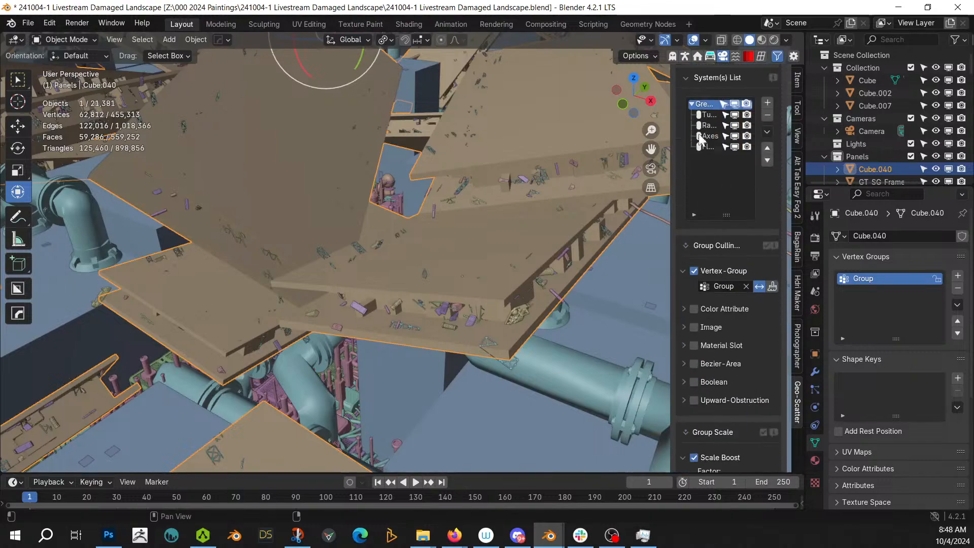
{"action": "mouse_move", "coordinate": [373, 254]}
{"action": "middle_mouse_down"}
{"action": "mouse_move", "coordinate": [348, 252]}
{"action": "mouse_move", "coordinate": [357, 252]}
{"action": "middle_mouse_up"}
{"action": "left_click", "coordinate": [709, 115]}
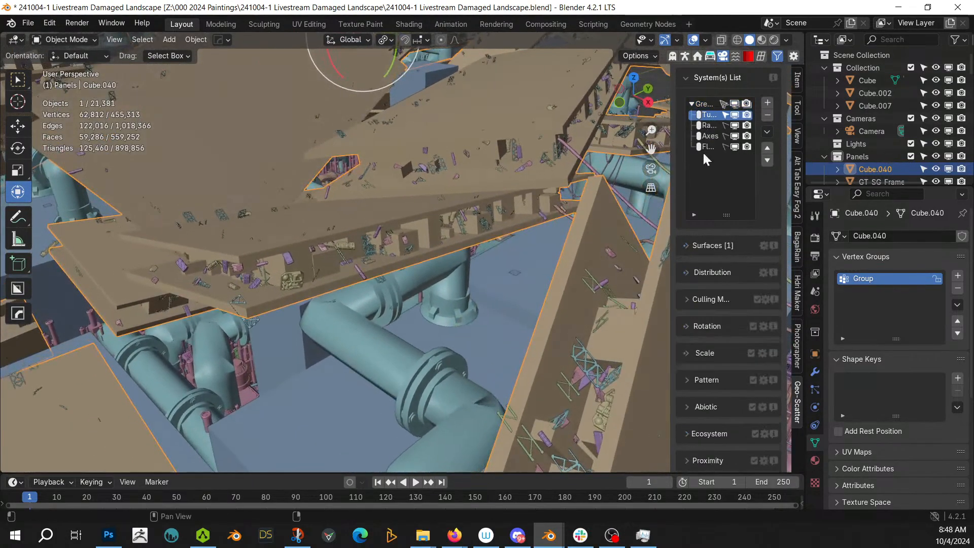
{"action": "left_click", "coordinate": [687, 328]}
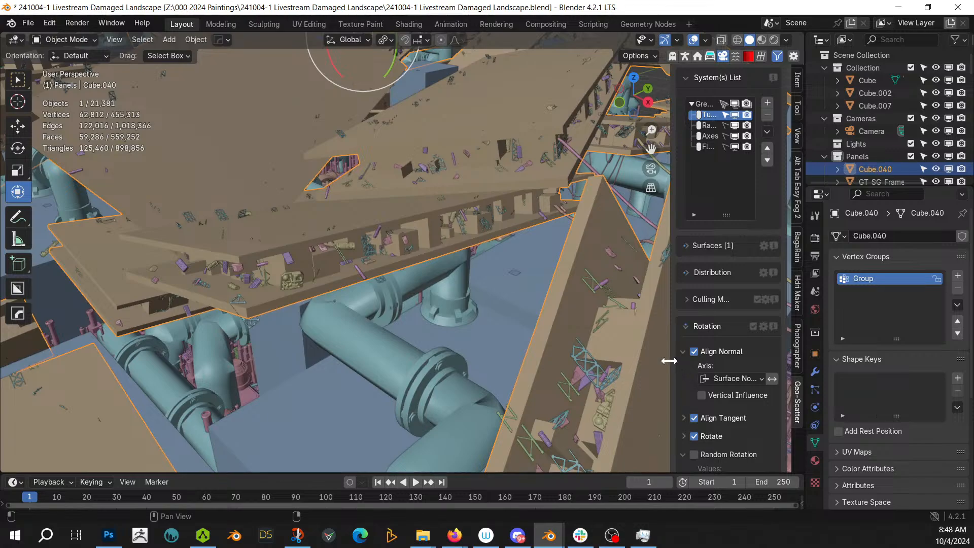
{"action": "left_click_drag", "start_coordinate": [669, 360], "coordinate": [541, 345]}
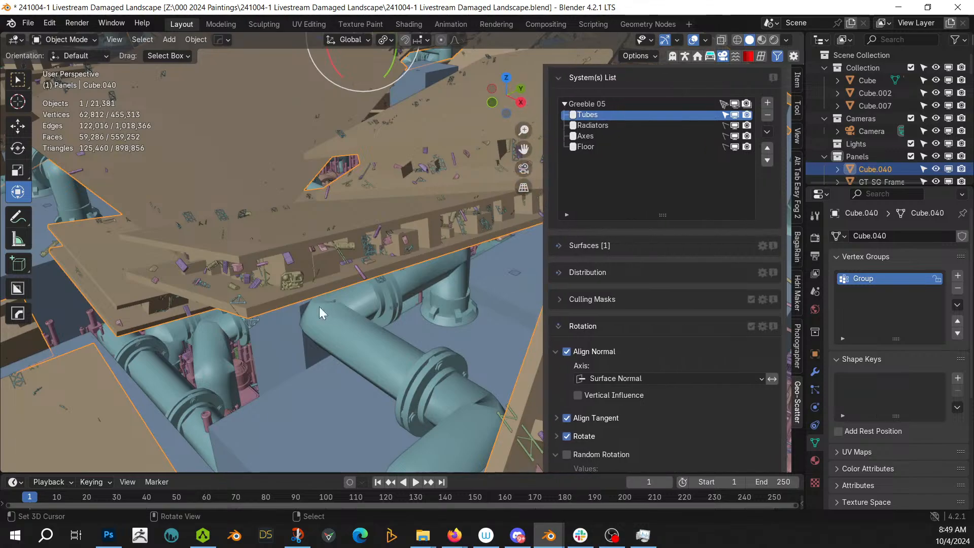
{"action": "scroll", "coordinate": [320, 308], "scroll_direction": "up", "scroll_amount": 4}
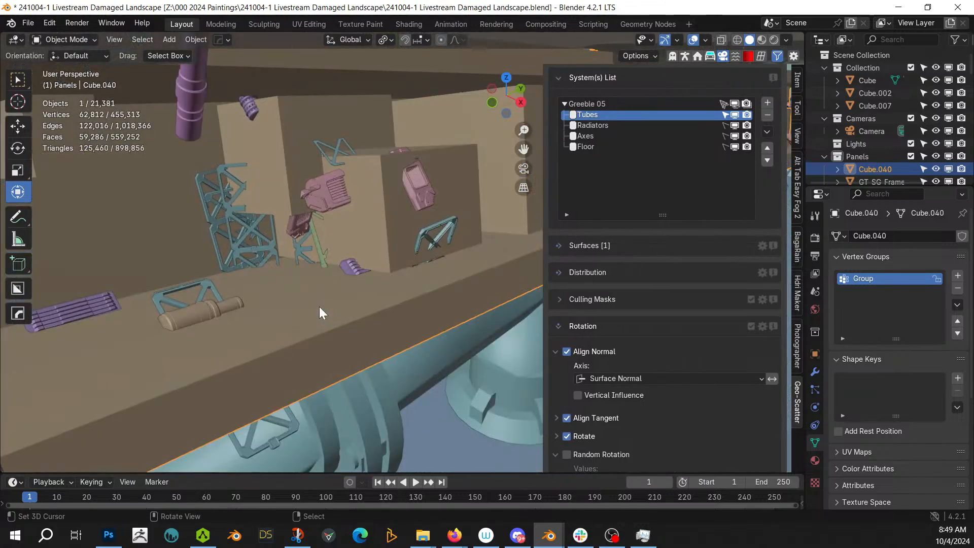
{"action": "left_click", "coordinate": [564, 350]}
{"action": "left_click", "coordinate": [567, 350]}
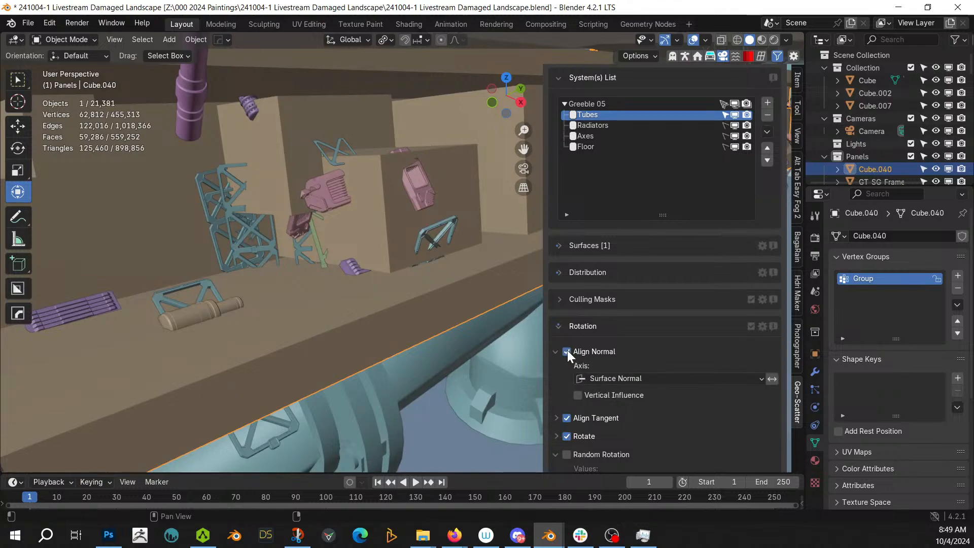
{"action": "left_click", "coordinate": [641, 380]}
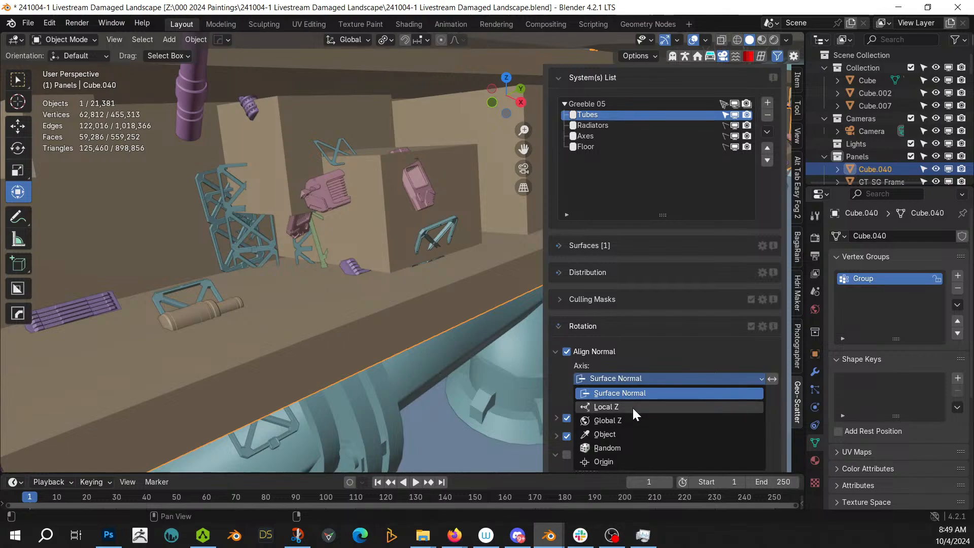
{"action": "left_click", "coordinate": [610, 437]}
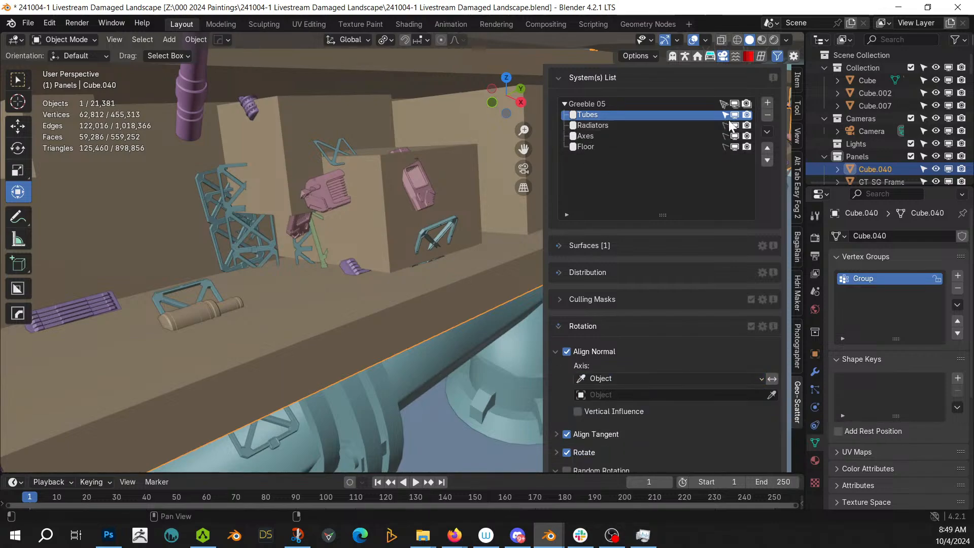
Hide the Tubes, Axes and Floor scatter systems in the viewport so only Radiators is displayed
{"action": "left_click_drag", "start_coordinate": [735, 115], "coordinate": [736, 146]}
{"action": "left_click", "coordinate": [596, 125]}
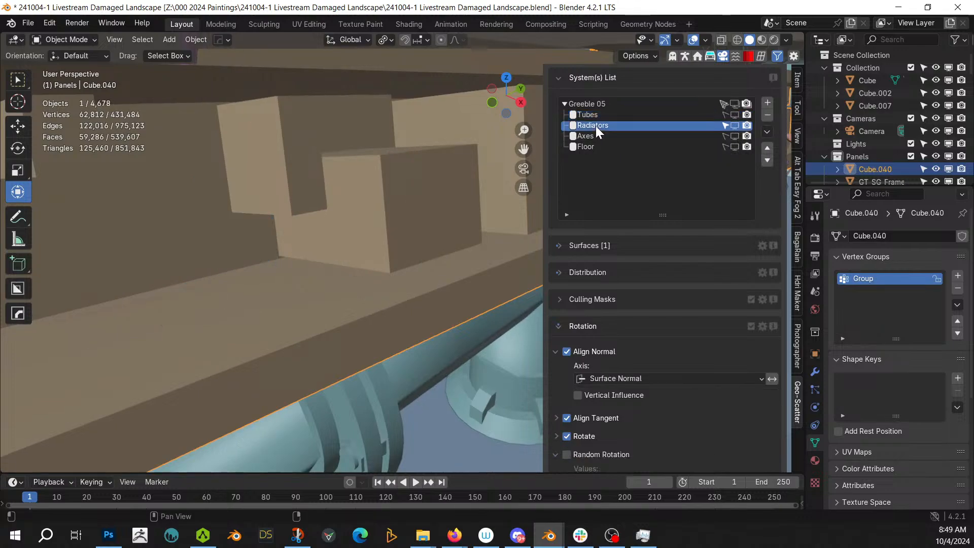
{"action": "left_click", "coordinate": [733, 126]}
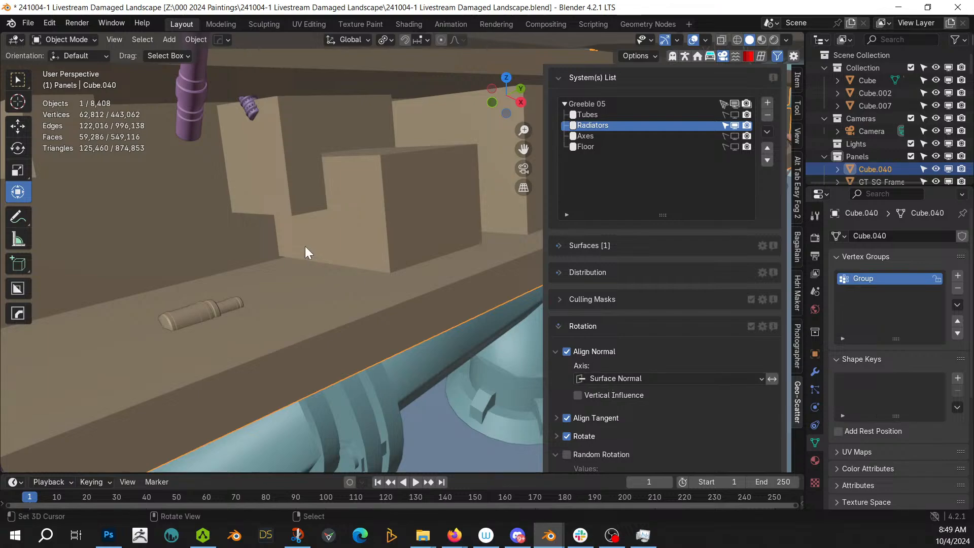
{"action": "mouse_move", "coordinate": [305, 245]}
{"action": "middle_mouse_down"}
{"action": "mouse_move", "coordinate": [322, 257]}
{"action": "mouse_move", "coordinate": [311, 251]}
{"action": "middle_mouse_up"}
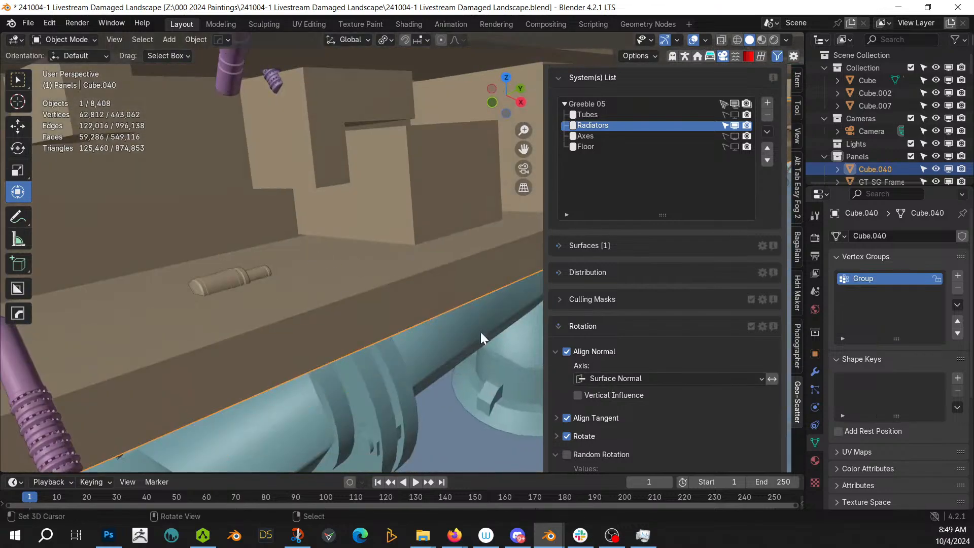
Compare the Radiators system with its Rotate option off and on, and set its random Z rotation to 0°
{"action": "scroll", "coordinate": [748, 388], "scroll_direction": "down", "scroll_amount": 3}
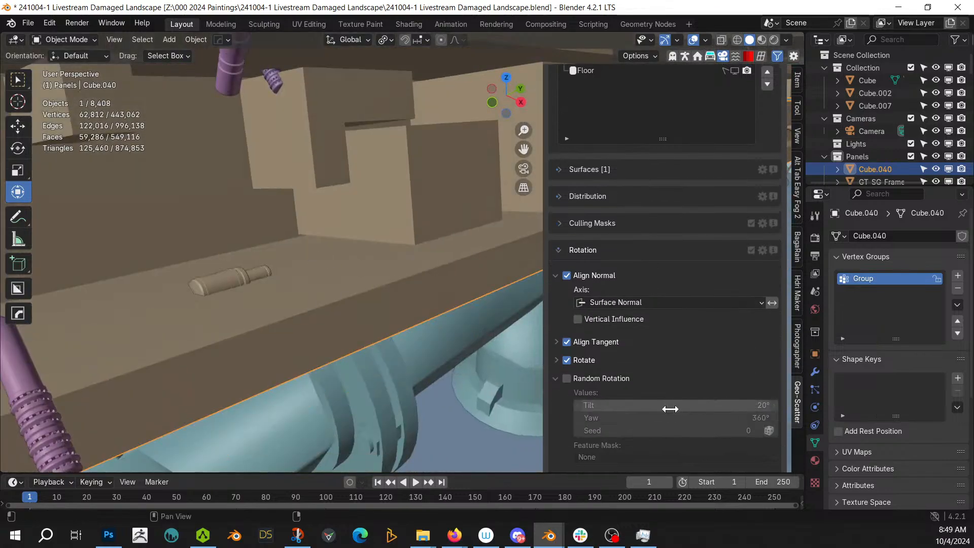
{"action": "scroll", "coordinate": [745, 401], "scroll_direction": "down", "scroll_amount": 3}
{"action": "left_click", "coordinate": [556, 284]}
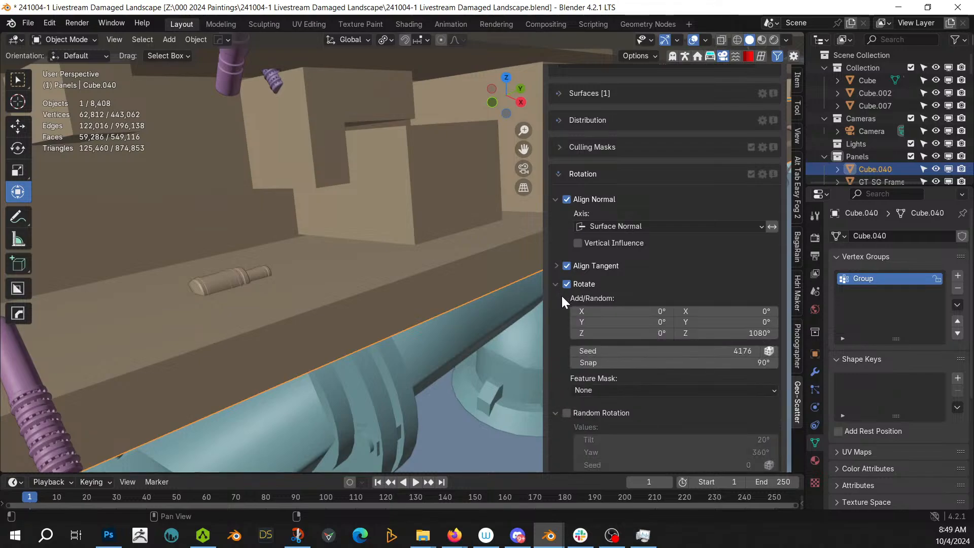
{"action": "left_click", "coordinate": [567, 283]}
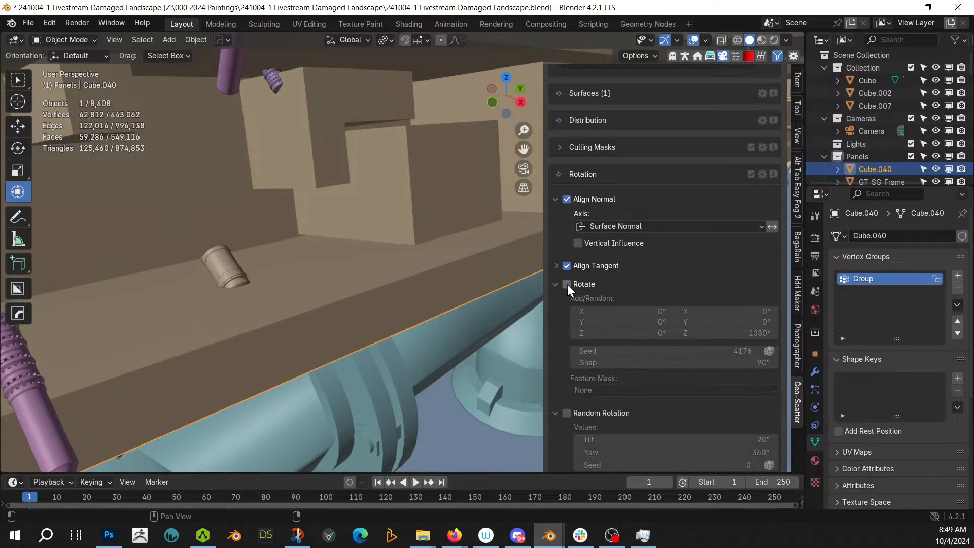
{"action": "left_click", "coordinate": [567, 284]}
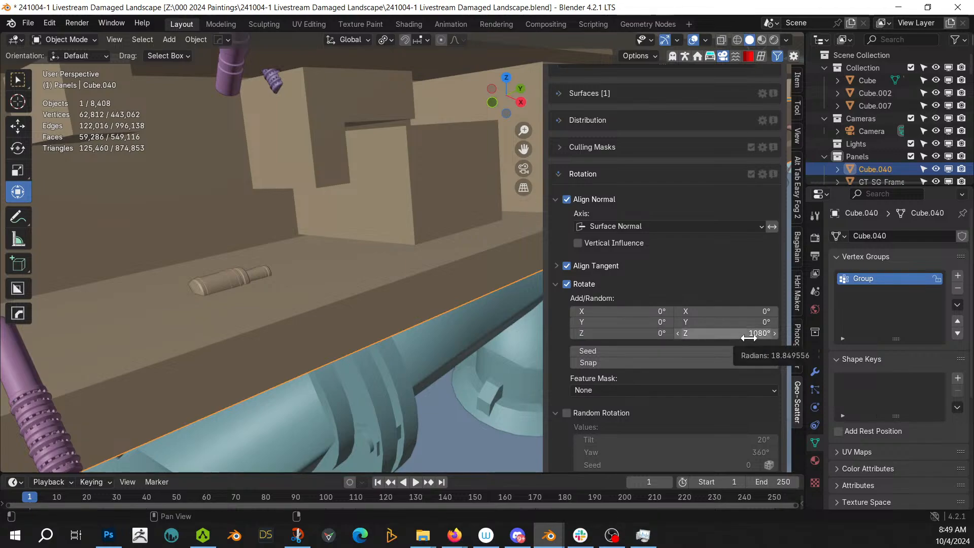
{"action": "scroll", "coordinate": [430, 172], "scroll_direction": "down", "scroll_amount": 8}
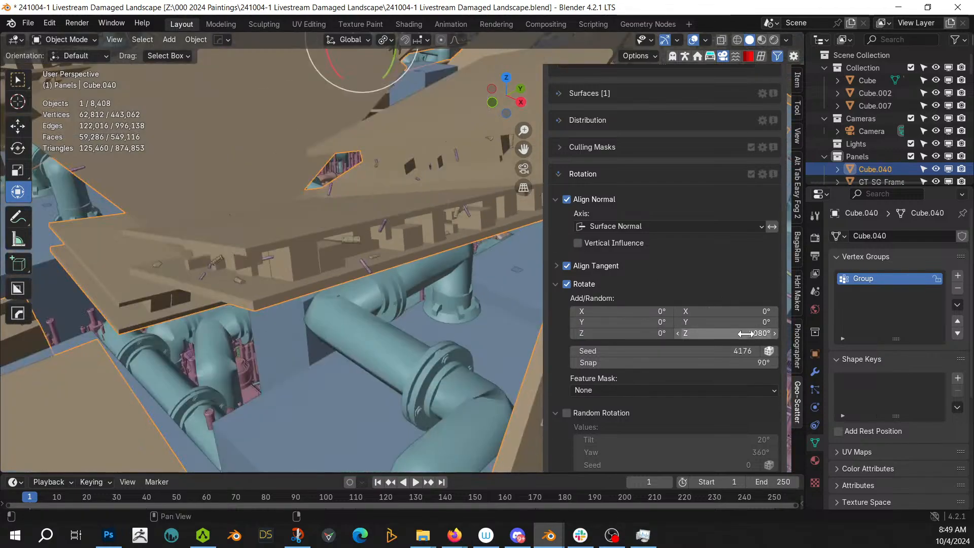
{"action": "left_click", "coordinate": [745, 333]}
{"action": "type", "text": "0"}
{"action": "key", "text": "Return"}
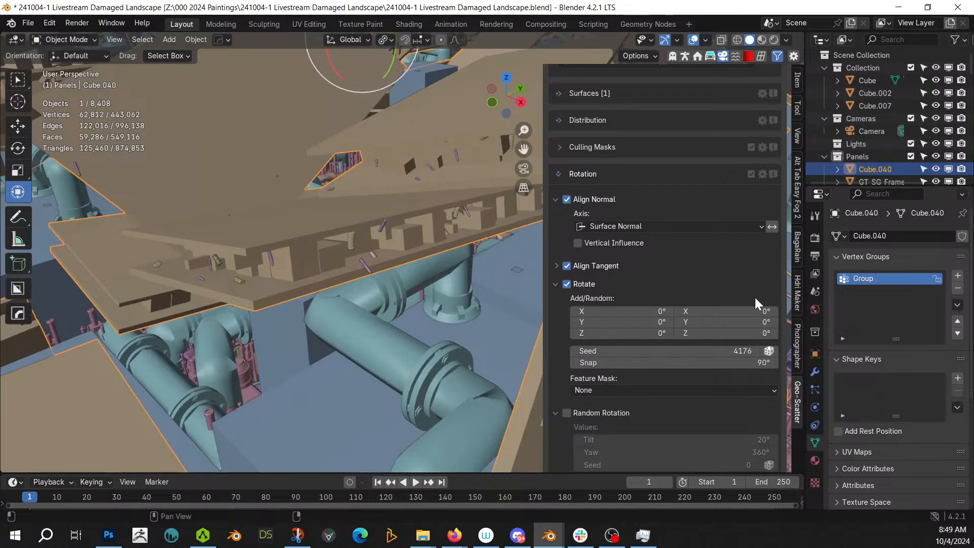
{"action": "middle_click_drag", "start_coordinate": [509, 129], "coordinate": [431, 203]}
Delete the whole Greeble 05 scatter group from Cube.040 and save the file
{"action": "scroll", "coordinate": [665, 184], "scroll_direction": "up", "scroll_amount": 6}
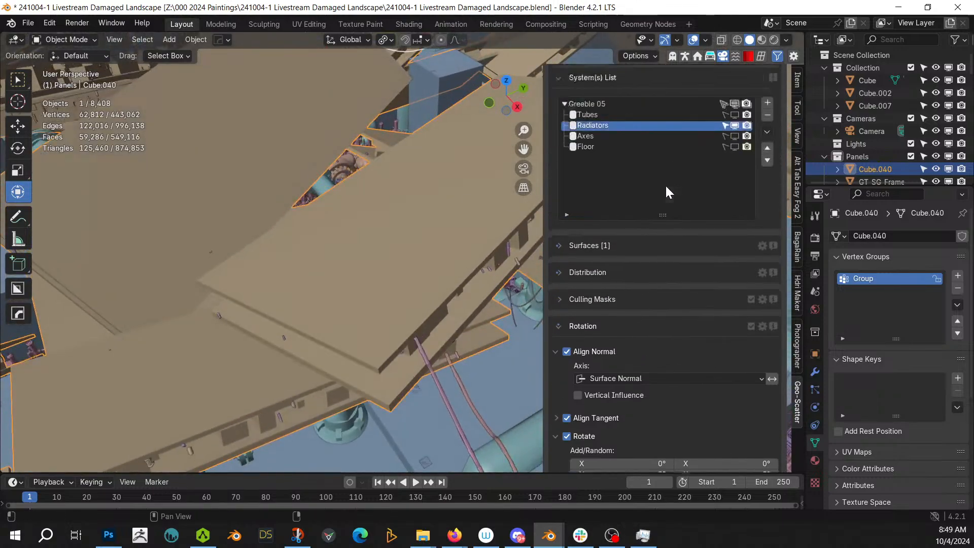
{"action": "scroll", "coordinate": [665, 184], "scroll_direction": "up", "scroll_amount": 8}
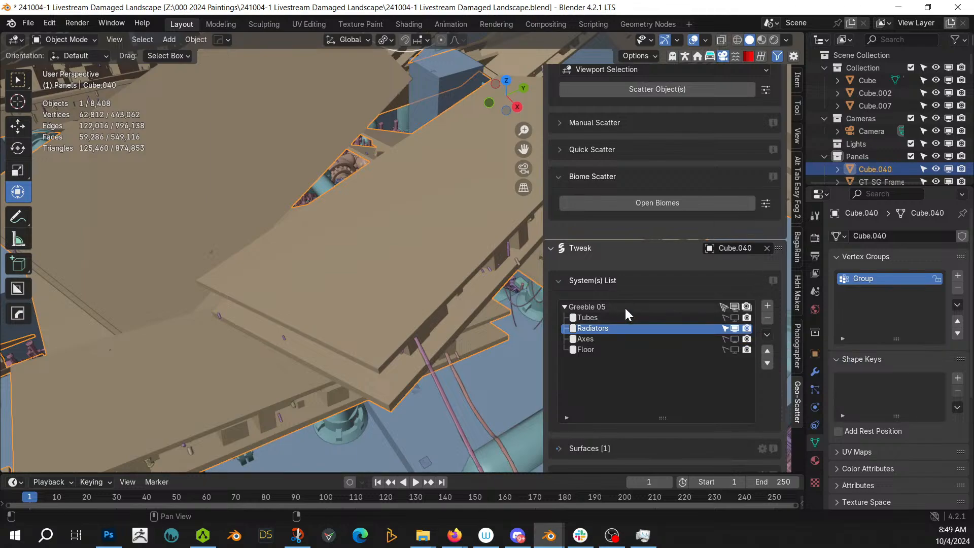
{"action": "left_click", "coordinate": [625, 306]}
{"action": "left_click", "coordinate": [767, 318]}
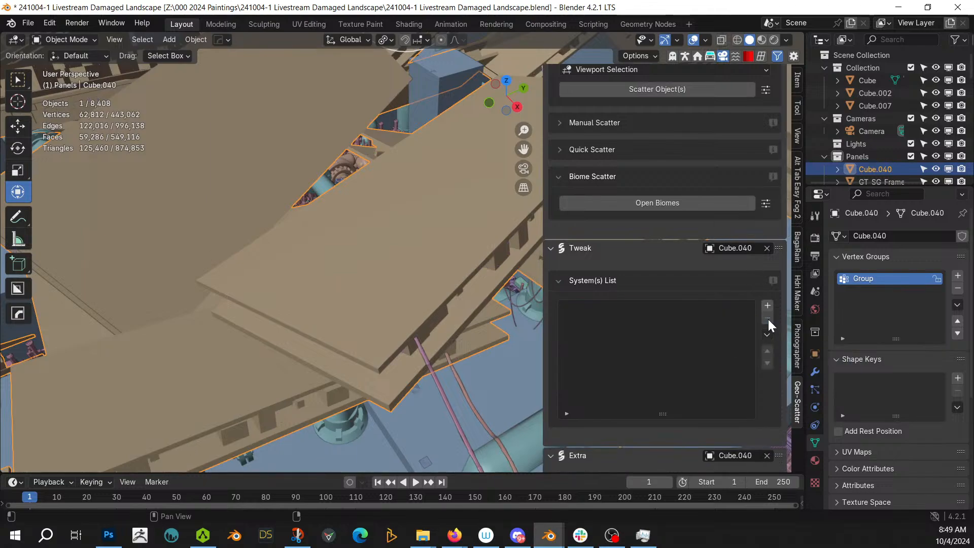
{"action": "scroll", "coordinate": [437, 302], "scroll_direction": "down", "scroll_amount": 3}
{"action": "key", "text": "ctrl+s"}
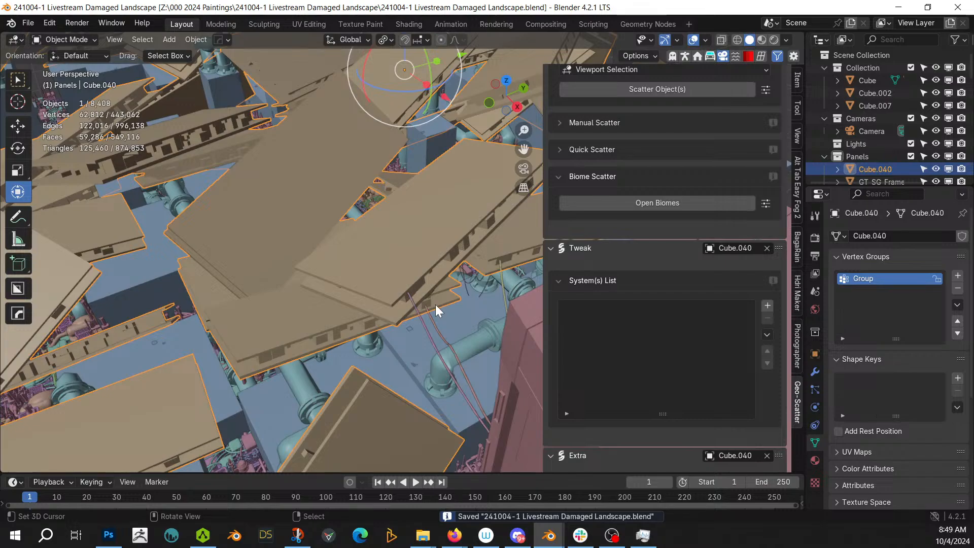
{"action": "middle_click_drag", "start_coordinate": [135, 285], "coordinate": [370, 191]}
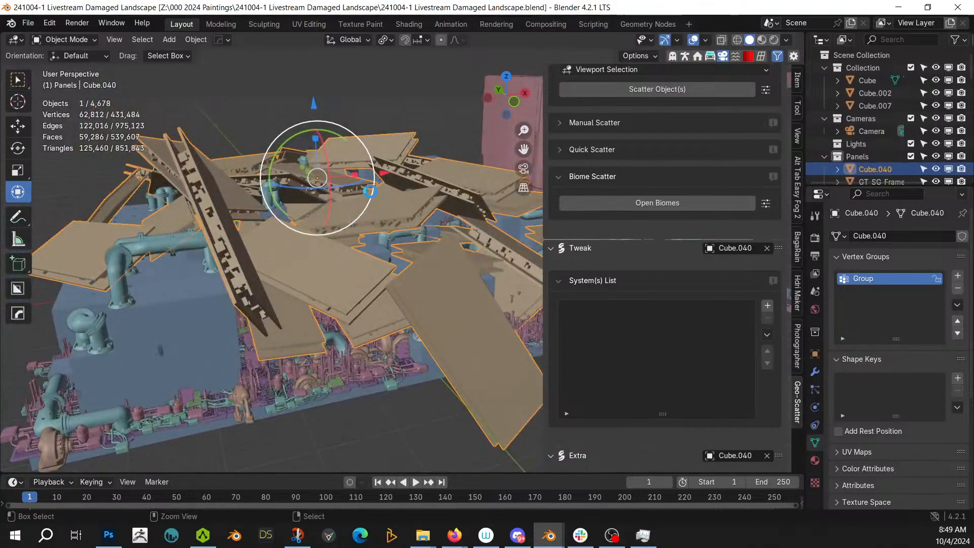
{"action": "key", "text": "ctrl+s"}
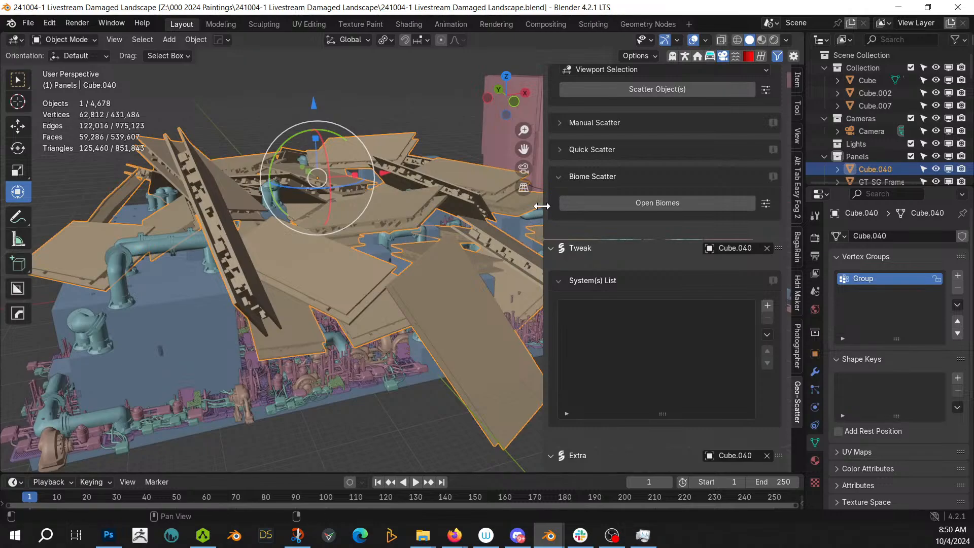
Add a Sun light inside the Lights collection
{"action": "left_click_drag", "start_coordinate": [542, 205], "coordinate": [707, 219]}
{"action": "scroll", "coordinate": [450, 225], "scroll_direction": "down", "scroll_amount": 4}
{"action": "middle_click_drag", "start_coordinate": [450, 226], "coordinate": [449, 252]}
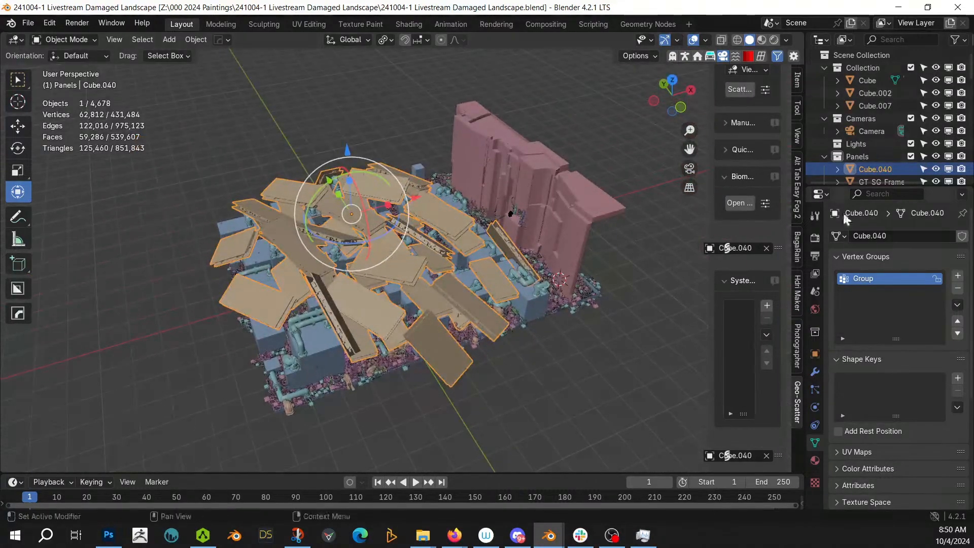
{"action": "scroll", "coordinate": [500, 222], "scroll_direction": "up", "scroll_amount": 4}
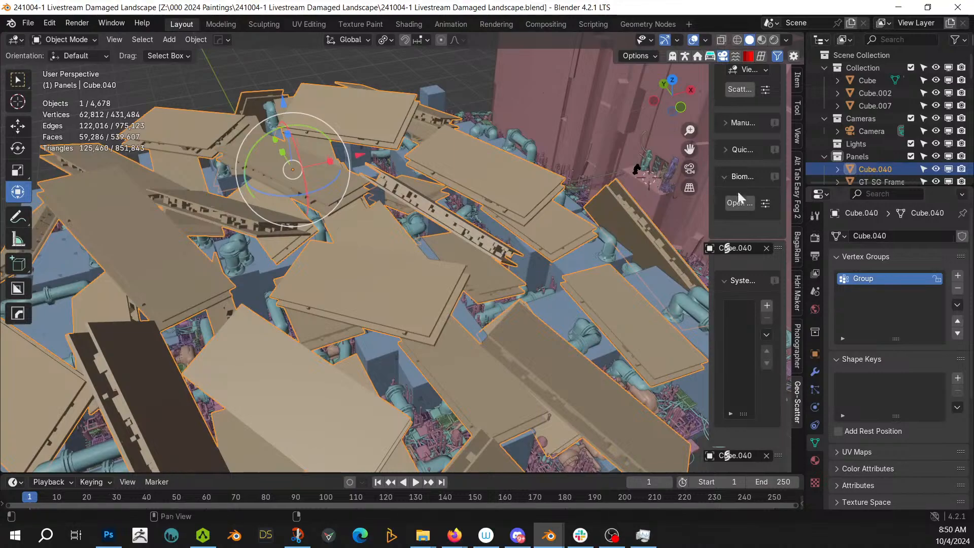
{"action": "left_click", "coordinate": [862, 144]}
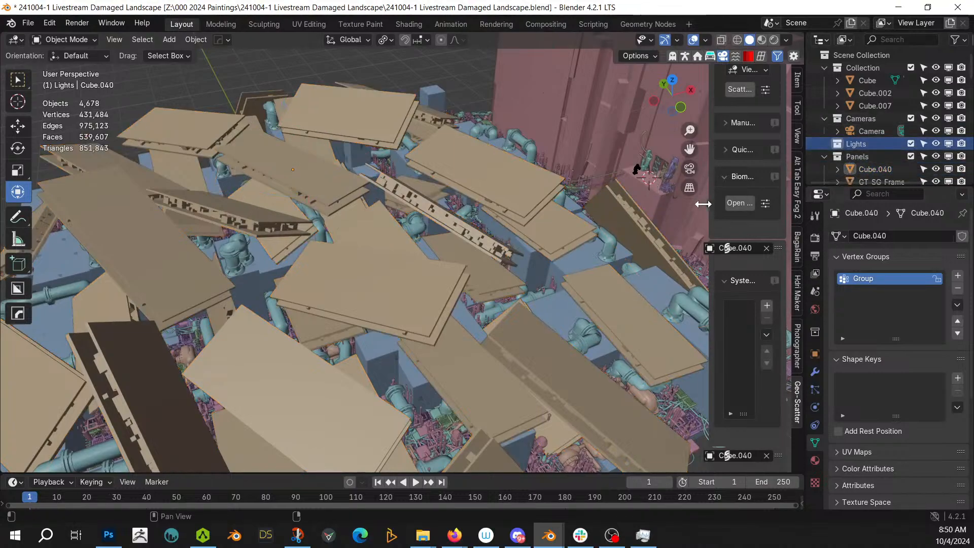
{"action": "left_click_drag", "start_coordinate": [708, 204], "coordinate": [669, 204]}
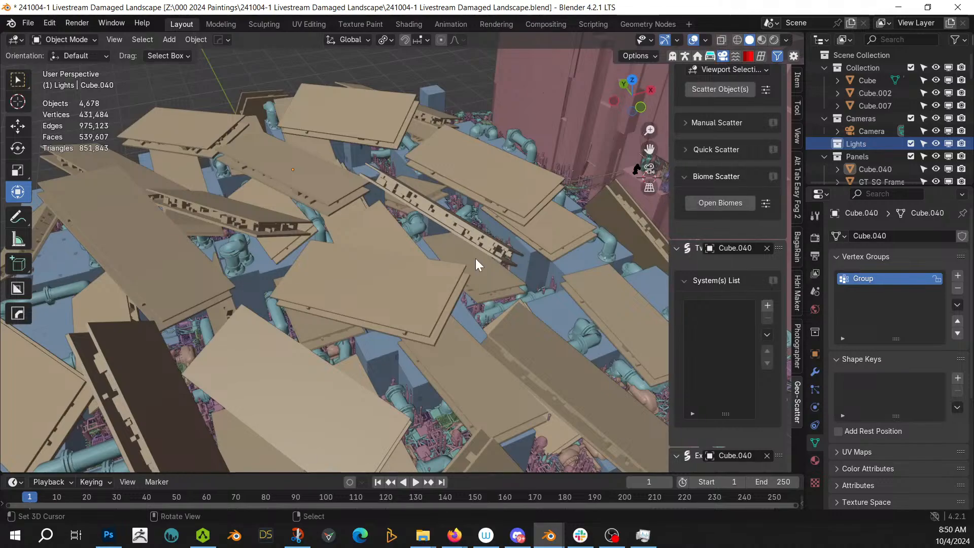
{"action": "key", "text": "shift+a"}
{"action": "mouse_move", "coordinate": [439, 347]}
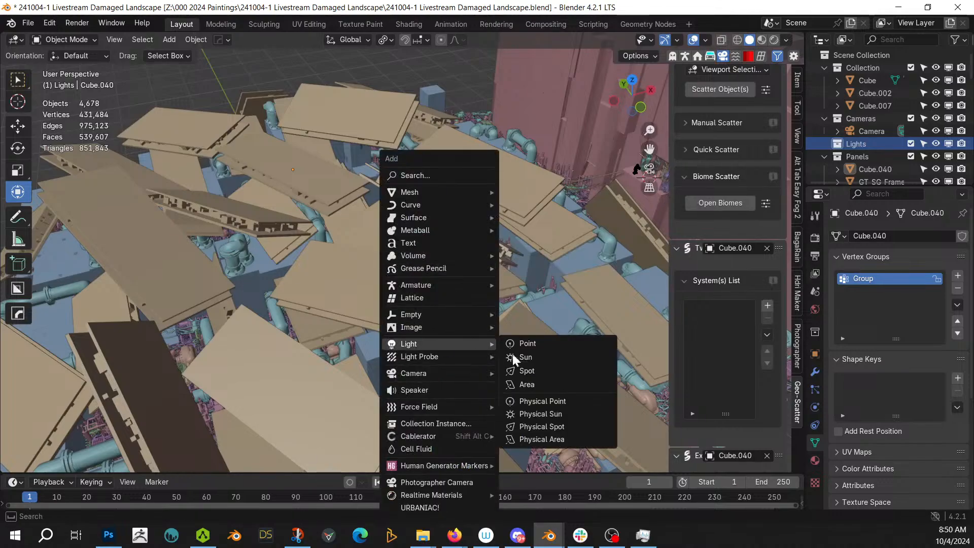
{"action": "left_click", "coordinate": [533, 357]}
Frame the new Sun light and raise it about 1 m along the Z axis
{"action": "key", "text": "KP_Decimal"}
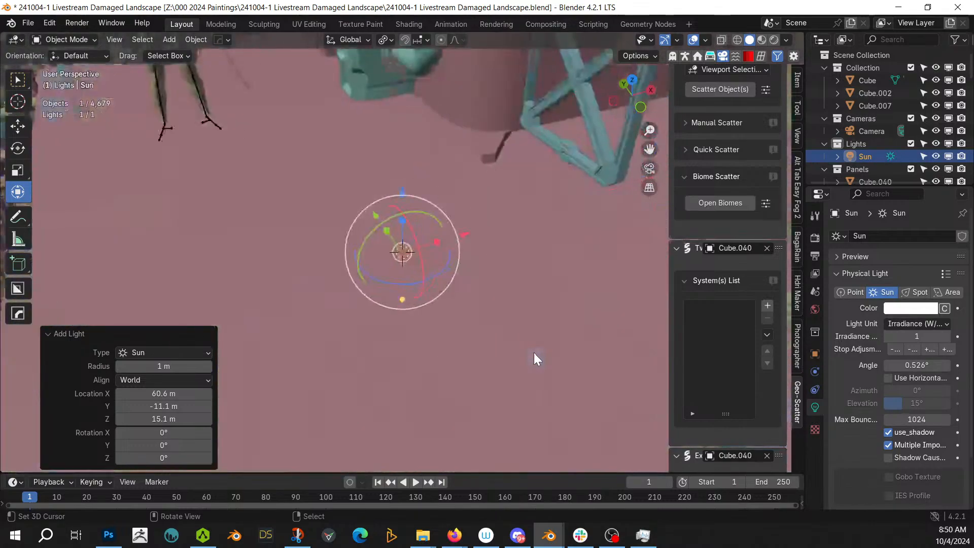
{"action": "scroll", "coordinate": [557, 348], "scroll_direction": "down", "scroll_amount": 4}
{"action": "key", "text": "g"}
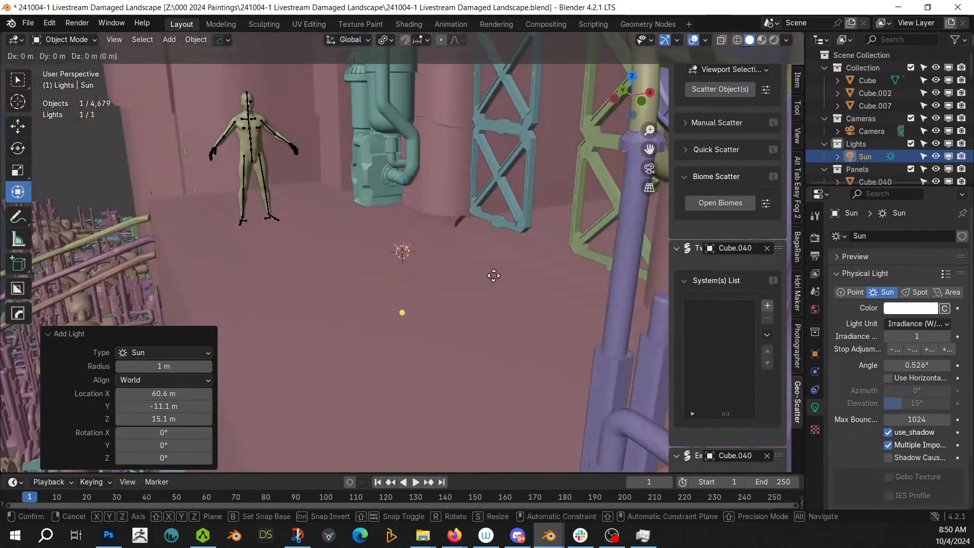
{"action": "key", "text": "z"}
{"action": "left_click", "coordinate": [496, 189]}
Switch the Sun to color temperature with a cool bluish tint and set its irradiance to 2
{"action": "left_click", "coordinate": [938, 307]}
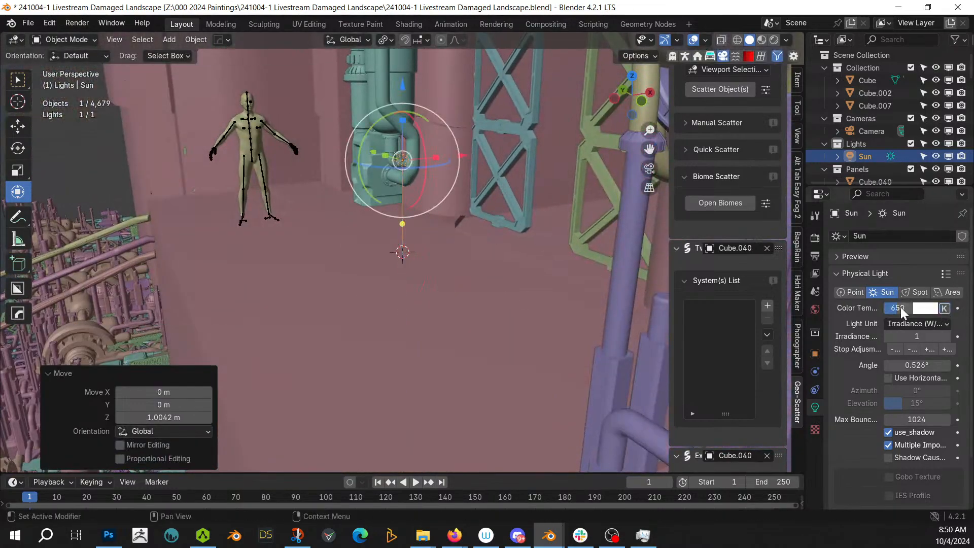
{"action": "left_click", "coordinate": [900, 308]}
{"action": "type", "text": "1000"}
{"action": "left_click", "coordinate": [896, 336]}
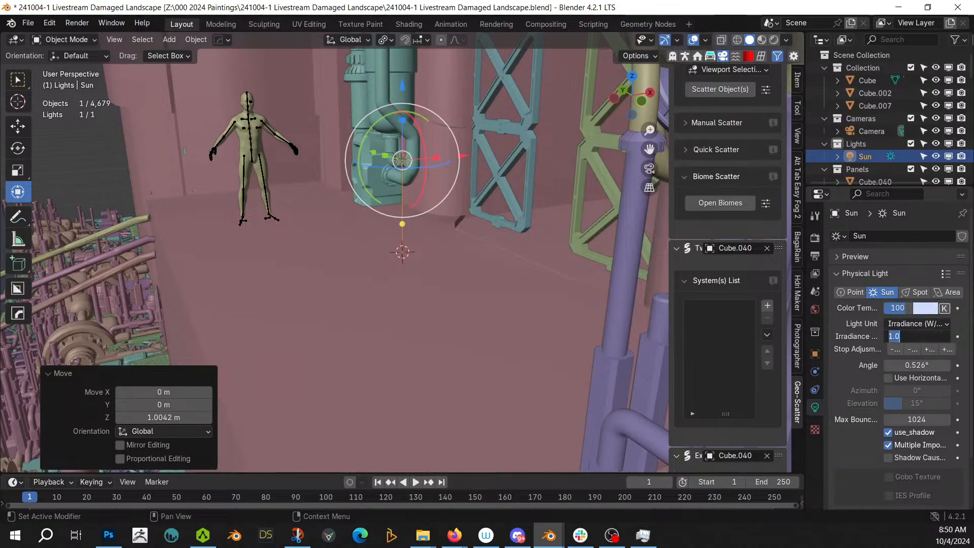
{"action": "type", "text": "2"}
{"action": "key", "text": "Return"}
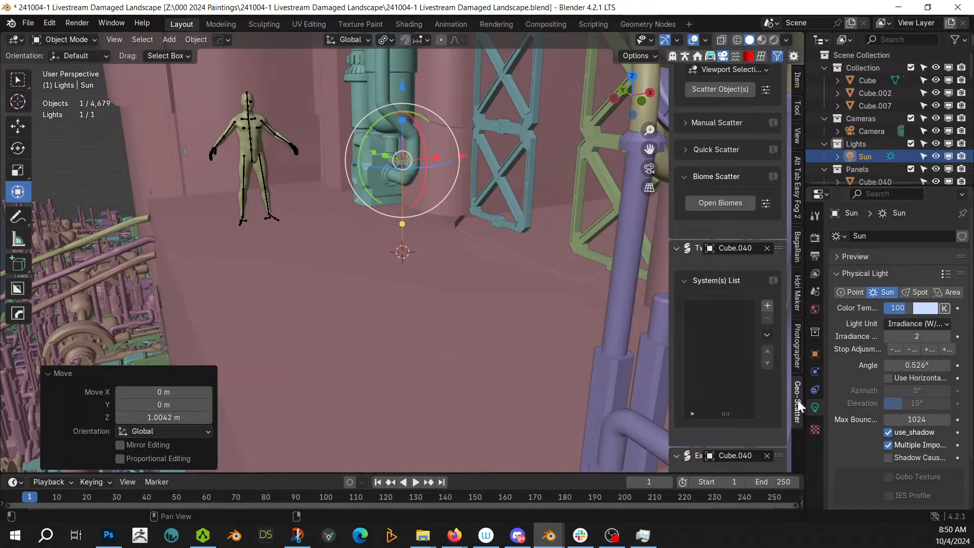
Enable the camera's exposure setting at 7.00 and apply the arri alexa 65 camera preset
{"action": "left_click", "coordinate": [798, 349]}
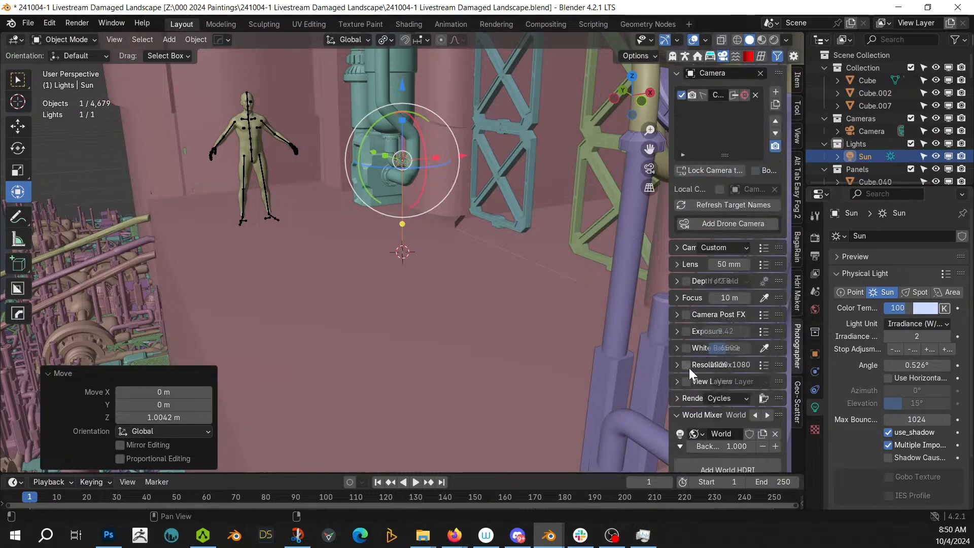
{"action": "left_click", "coordinate": [686, 332]}
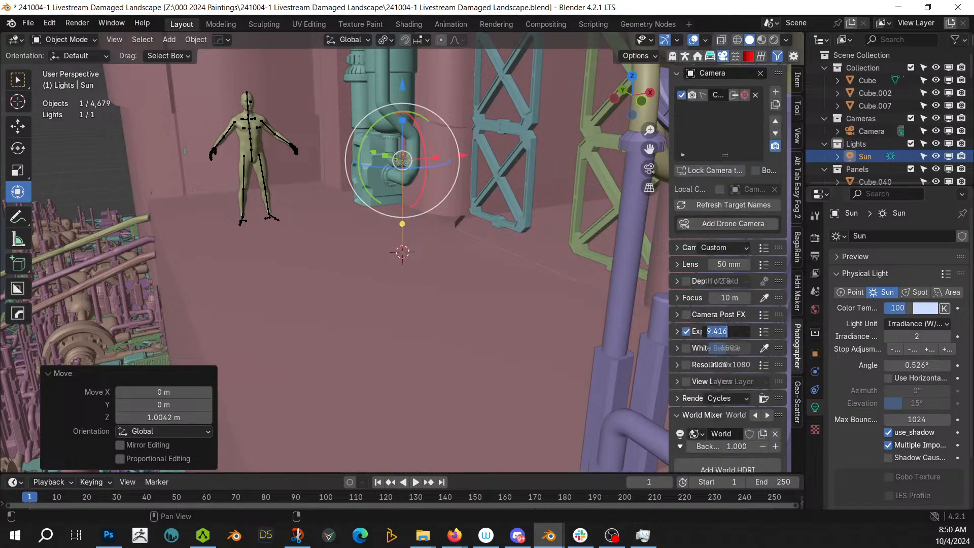
{"action": "left_click", "coordinate": [763, 247]}
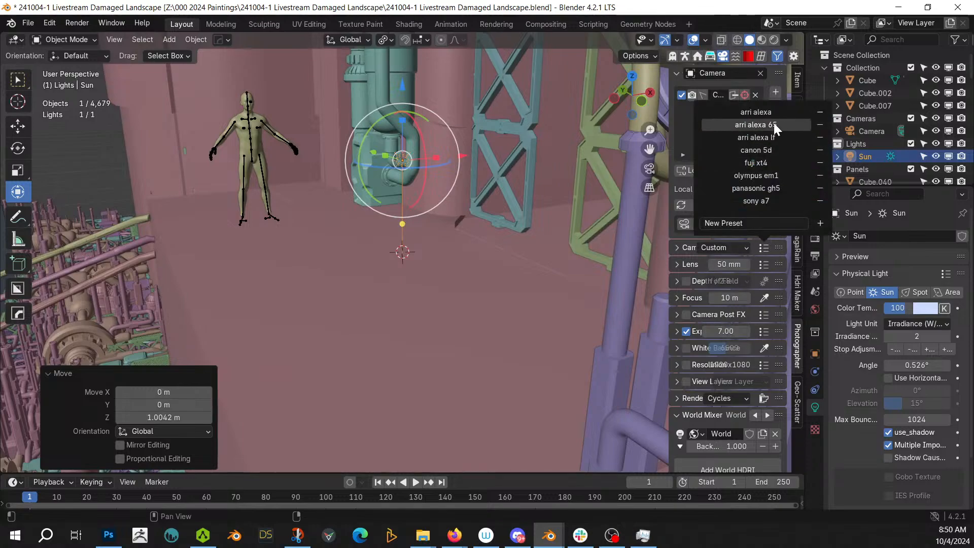
{"action": "left_click", "coordinate": [774, 124]}
Apply the cooke 50mm anamorphic lens preset and enable the camera resolution with the 2 39 50 of 5100 preset
{"action": "left_click", "coordinate": [763, 265]}
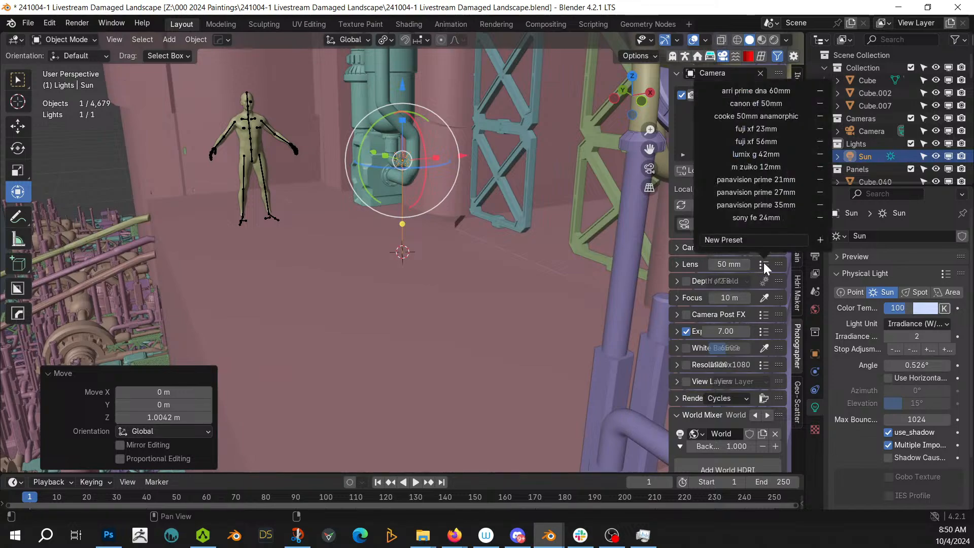
{"action": "left_click", "coordinate": [777, 117]}
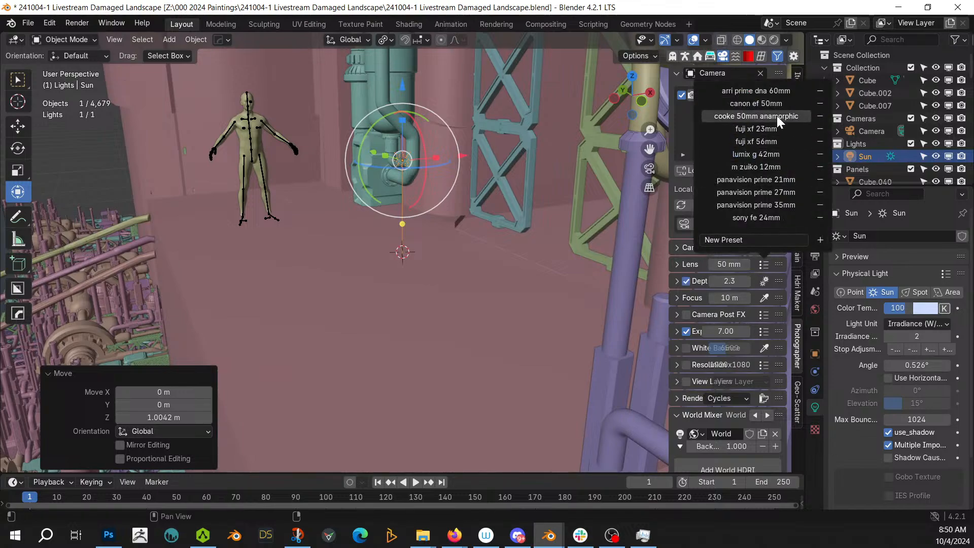
{"action": "left_click", "coordinate": [702, 365]}
{"action": "left_click", "coordinate": [763, 365]}
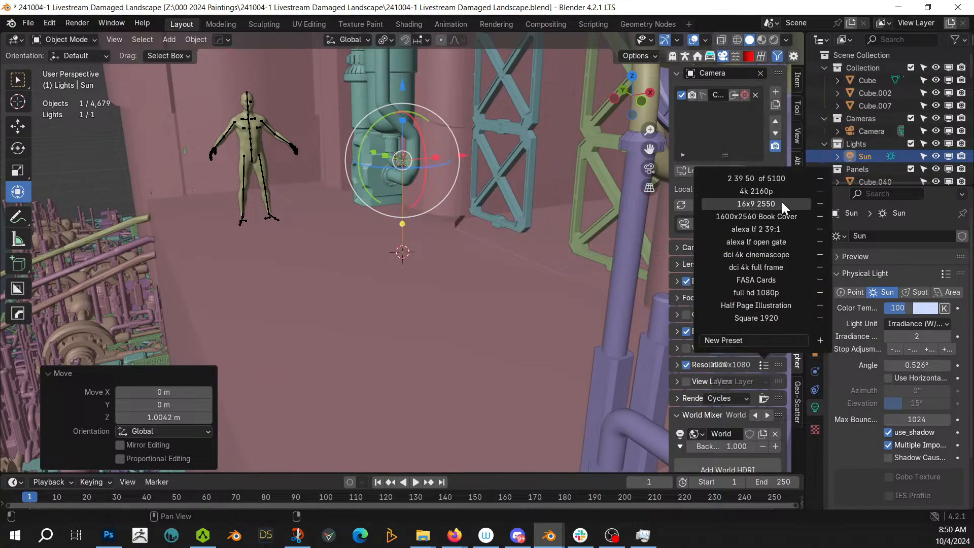
{"action": "left_click", "coordinate": [788, 176]}
Align the camera to a low view beneath the fallen panels and adjust its framing with fly navigation
{"action": "scroll", "coordinate": [479, 261], "scroll_direction": "down", "scroll_amount": 2}
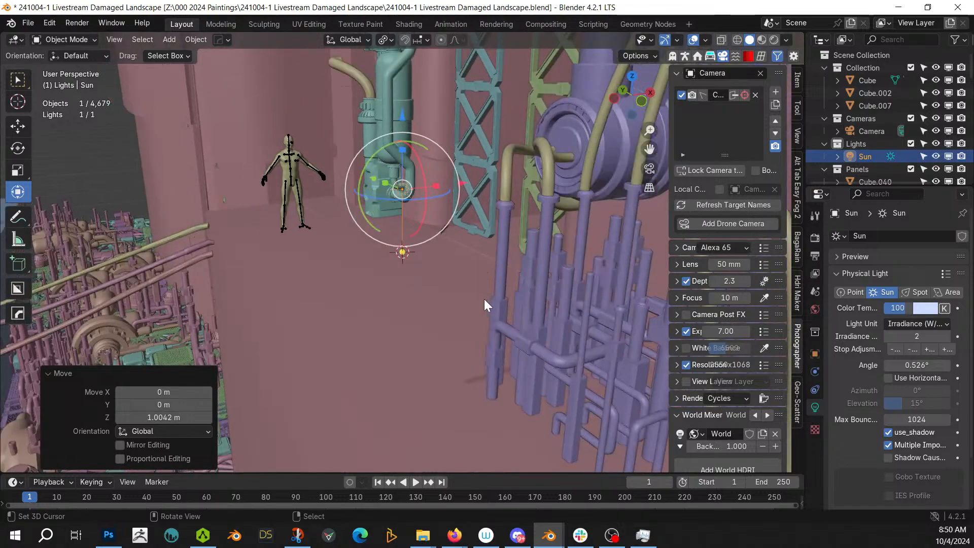
{"action": "middle_click_drag", "start_coordinate": [334, 292], "coordinate": [374, 420]}
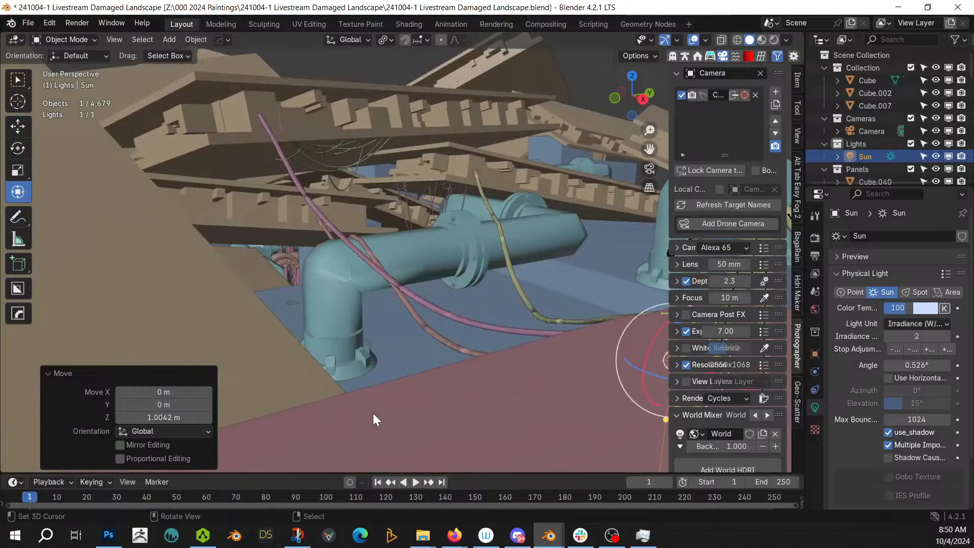
{"action": "key", "text": "KP_0"}
{"action": "scroll", "coordinate": [373, 410], "scroll_direction": "down", "scroll_amount": 3}
{"action": "key", "text": "shift+grave"}
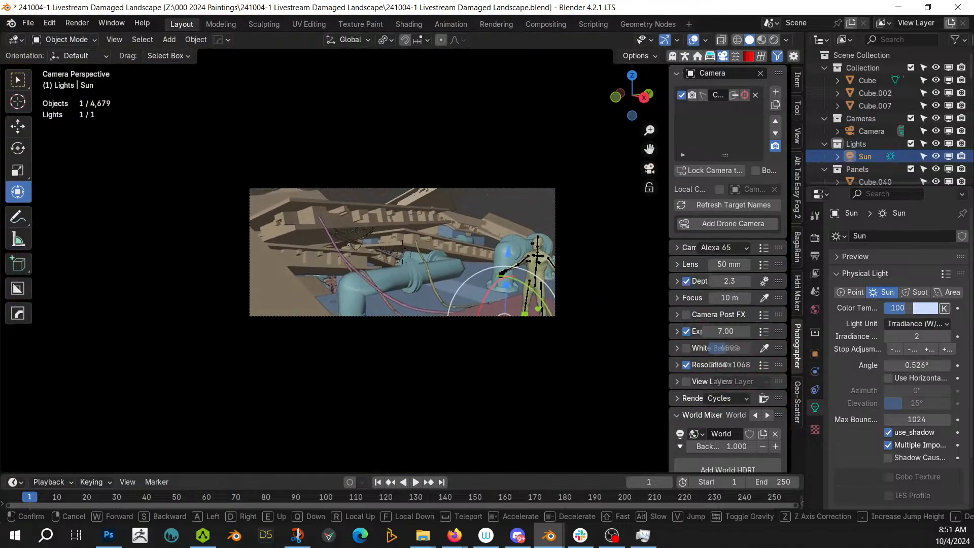
{"action": "key", "text": "q"}
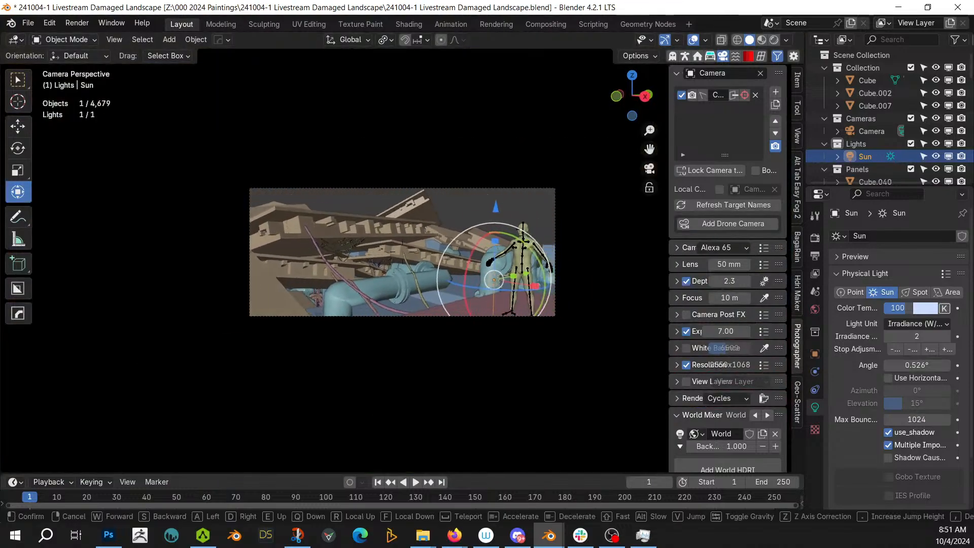
{"action": "left_click", "coordinate": [384, 415]}
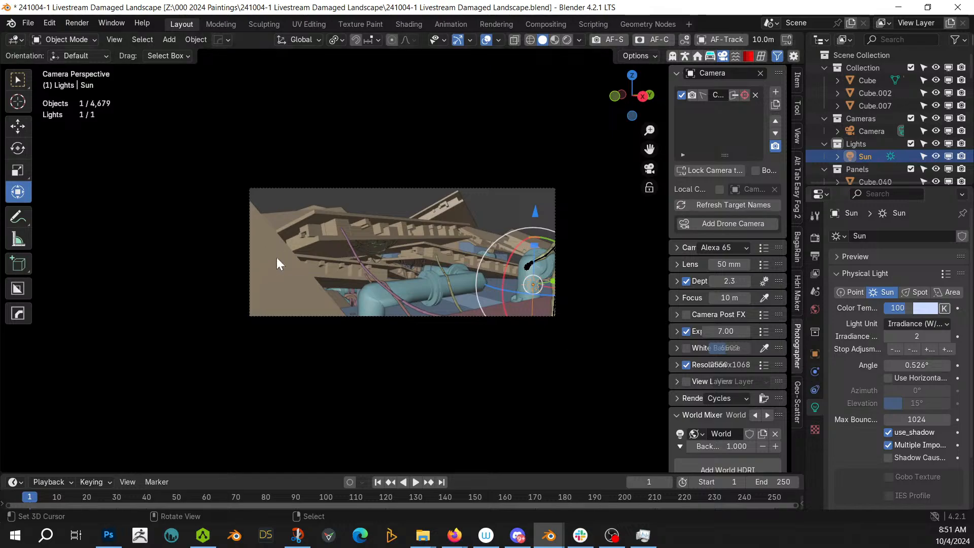
Set the World background color to black
{"action": "middle_click_drag", "start_coordinate": [276, 260], "coordinate": [309, 324]}
{"action": "scroll", "coordinate": [309, 319], "scroll_direction": "down", "scroll_amount": 4}
{"action": "middle_click_drag", "start_coordinate": [388, 330], "coordinate": [461, 327]}
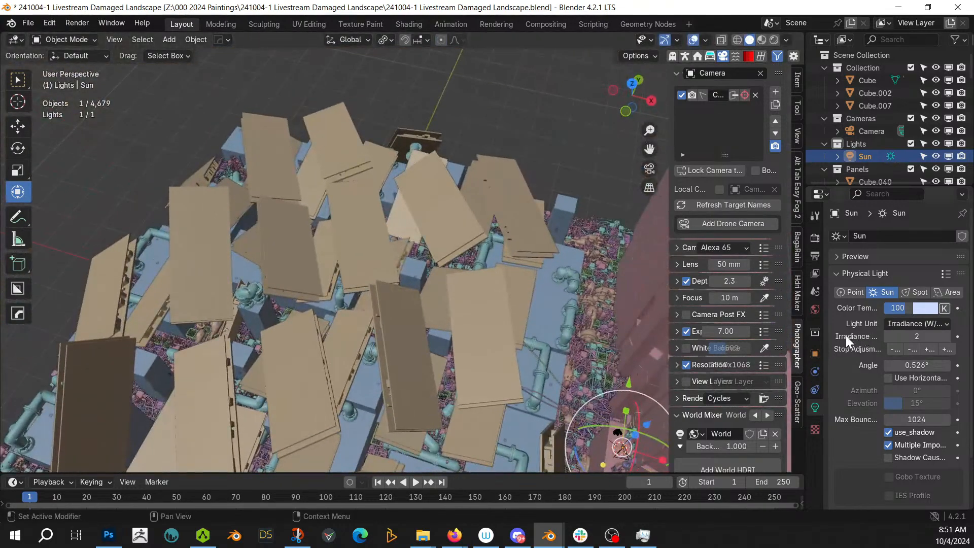
{"action": "left_click", "coordinate": [815, 309]}
{"action": "left_click", "coordinate": [906, 314]}
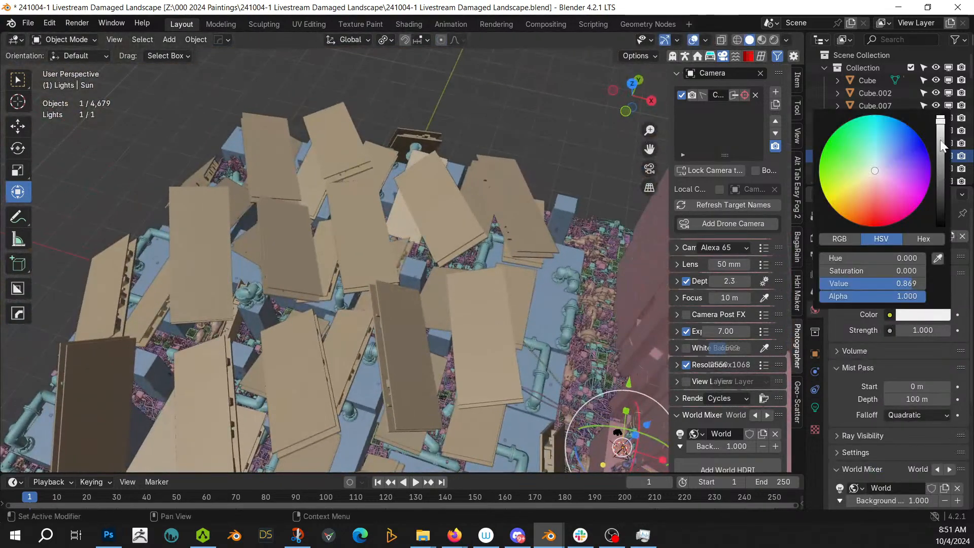
{"action": "left_click_drag", "start_coordinate": [941, 123], "coordinate": [940, 226]}
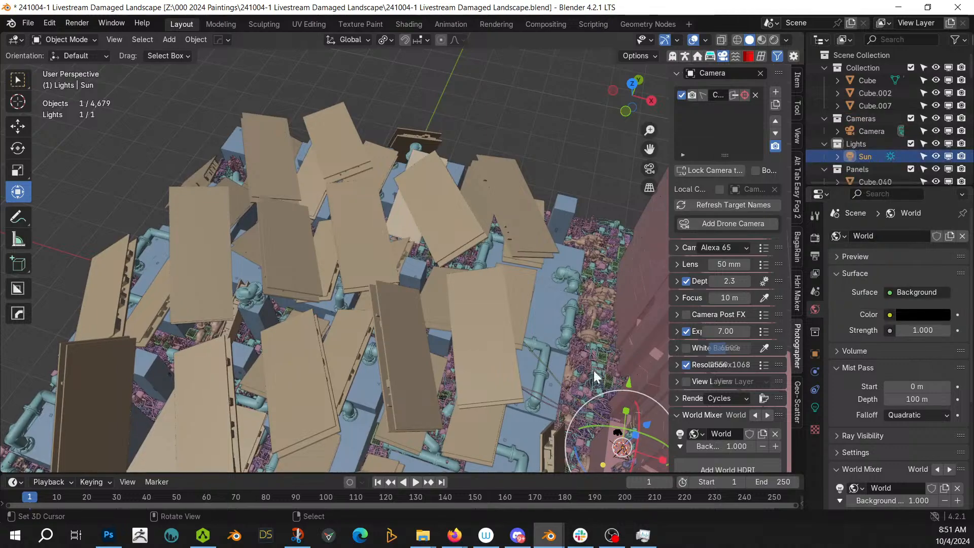
Switch the viewport to Rendered shading and inspect the sunlit panels from above and through the camera
{"action": "key", "text": "z"}
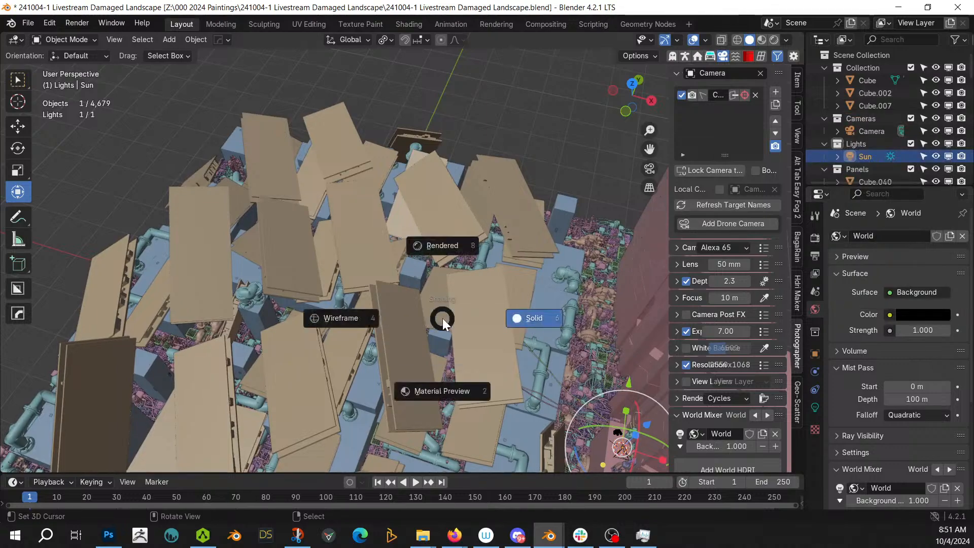
{"action": "key", "text": "8"}
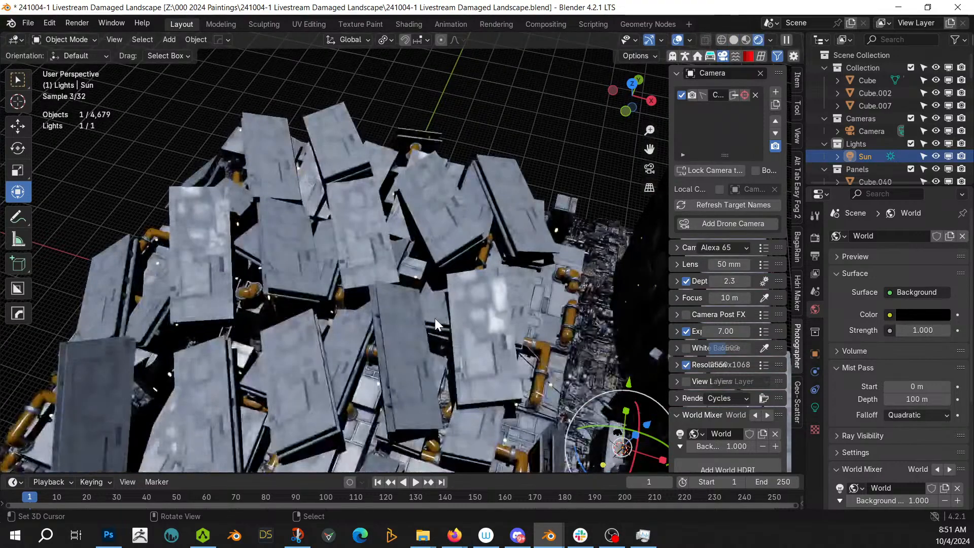
{"action": "middle_click_drag", "start_coordinate": [482, 347], "coordinate": [326, 217]}
{"action": "scroll", "coordinate": [478, 298], "scroll_direction": "up", "scroll_amount": 2}
{"action": "scroll", "coordinate": [327, 217], "scroll_direction": "up", "scroll_amount": 2}
{"action": "key", "text": "KP_0"}
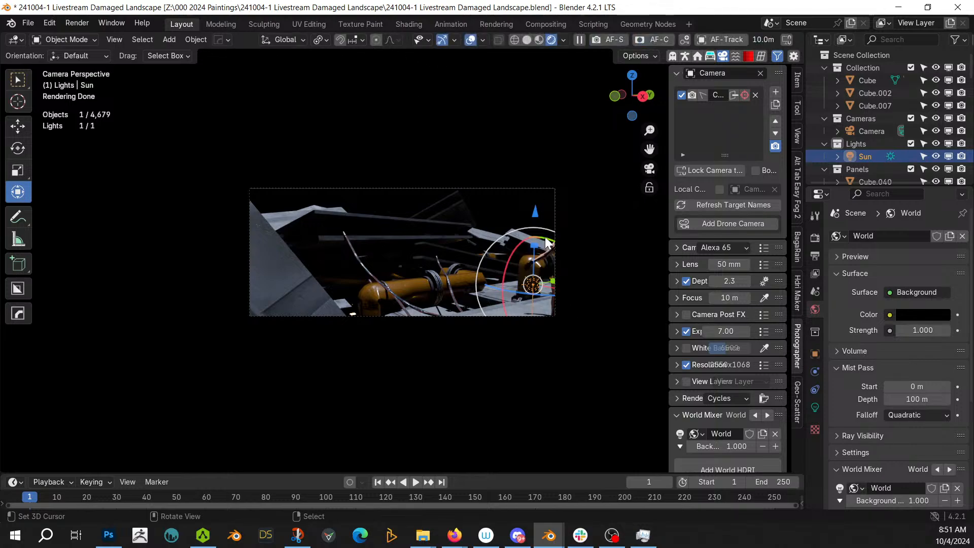
Rotate the Sun about -19° around the global Y axis and reorient it freely with trackball rotation
{"action": "mouse_move", "coordinate": [542, 248]}
{"action": "left_mouse_down"}
{"action": "mouse_move", "coordinate": [551, 258]}
{"action": "mouse_move", "coordinate": [532, 220]}
{"action": "mouse_move", "coordinate": [525, 254]}
{"action": "left_mouse_up"}
{"action": "key", "text": "r"}
{"action": "key", "text": "r"}
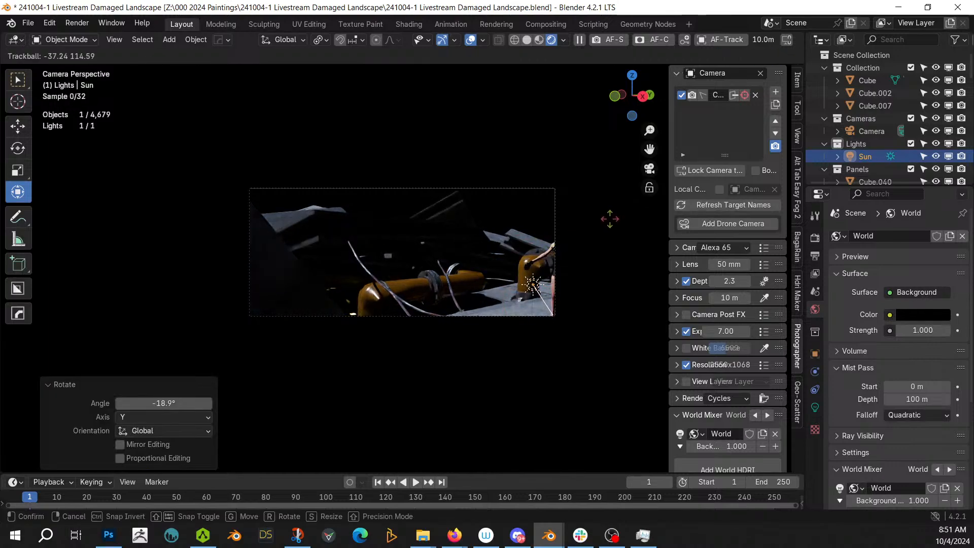
{"action": "left_click", "coordinate": [638, 215]}
Rotate the Sun about -82° around the global X axis and about 0.6° around the global Z axis
{"action": "key", "text": "r"}
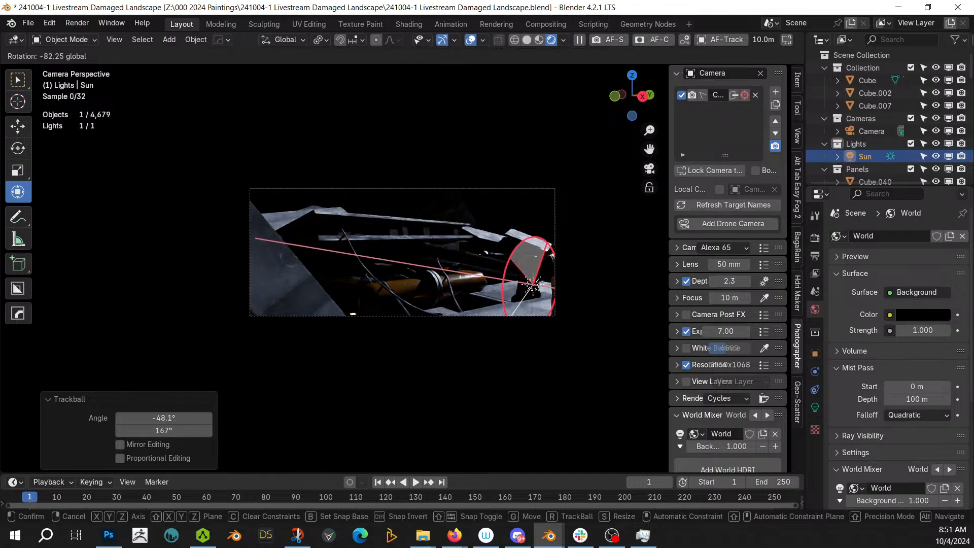
{"action": "left_click", "coordinate": [549, 264]}
{"action": "key", "text": "r"}
{"action": "key", "text": "z"}
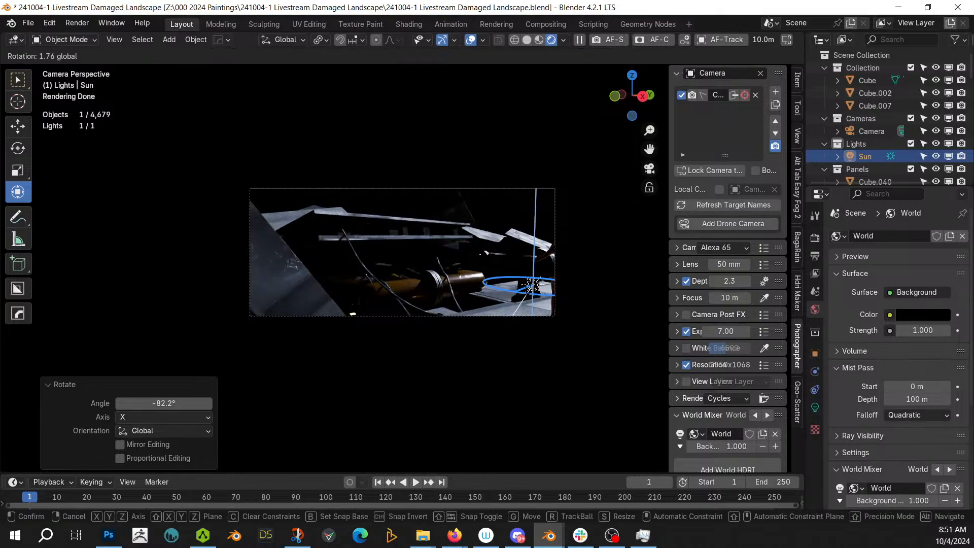
{"action": "left_click", "coordinate": [422, 275]}
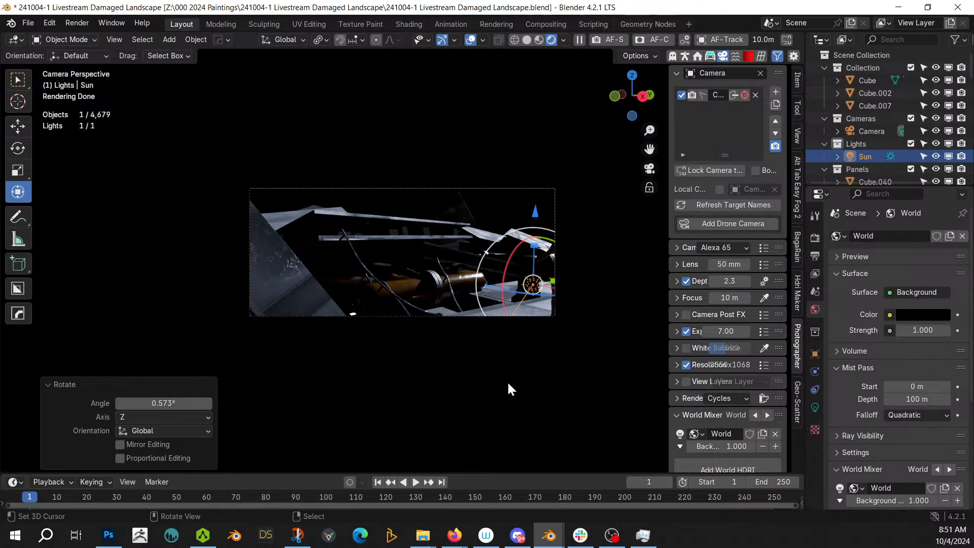
Leave the camera view for an overview of the scene in Solid shading and save the file
{"action": "mouse_move", "coordinate": [553, 361]}
{"action": "middle_mouse_down"}
{"action": "mouse_move", "coordinate": [545, 385]}
{"action": "mouse_move", "coordinate": [516, 399]}
{"action": "mouse_move", "coordinate": [411, 341]}
{"action": "mouse_move", "coordinate": [473, 331]}
{"action": "mouse_move", "coordinate": [585, 360]}
{"action": "mouse_move", "coordinate": [332, 368]}
{"action": "middle_mouse_up"}
{"action": "scroll", "coordinate": [544, 384], "scroll_direction": "down", "scroll_amount": 8}
{"action": "key", "text": "z"}
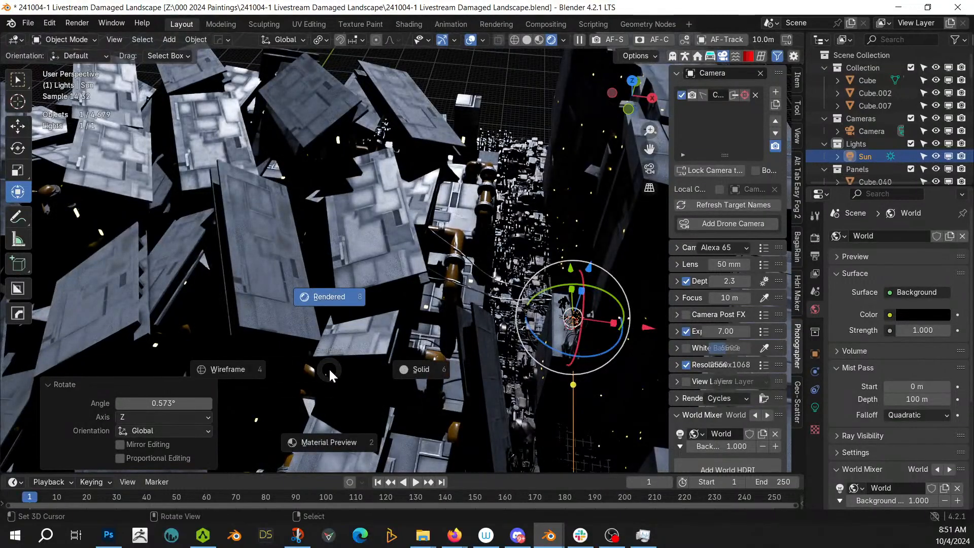
{"action": "key", "text": "6"}
{"action": "key", "text": "ctrl+s"}
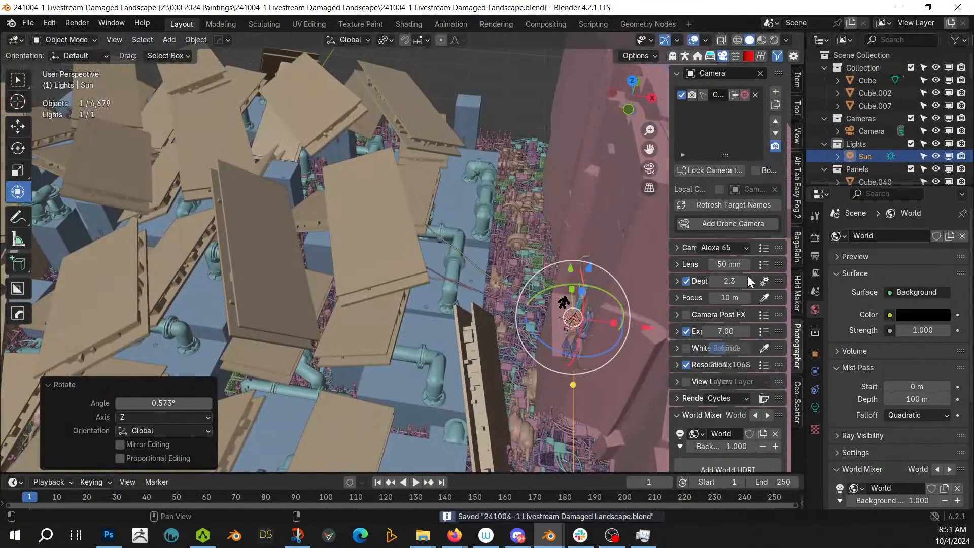
Add a GodRay Fog Noise volume to the scene from the Ground Fogs category of Alt Tab Easy Fog 2
{"action": "scroll", "coordinate": [498, 275], "scroll_direction": "down", "scroll_amount": 2}
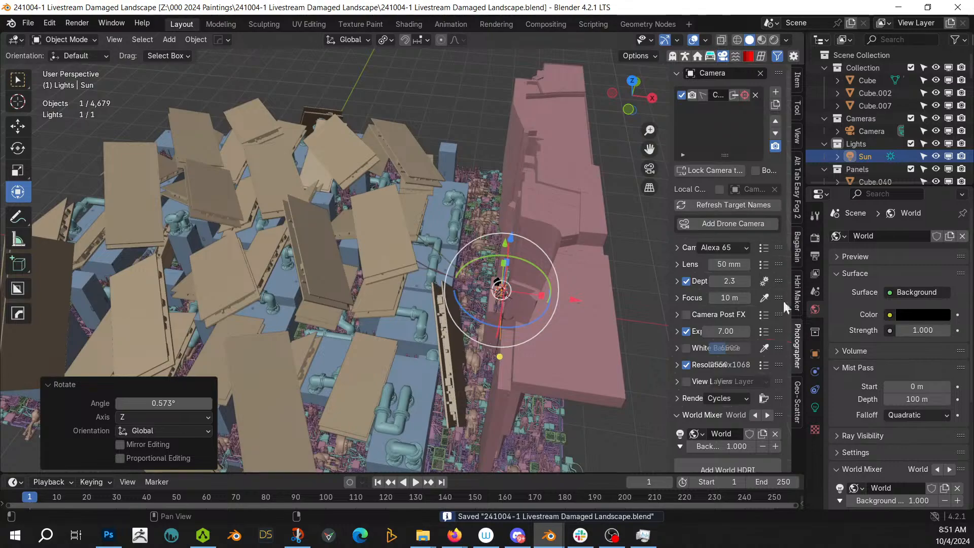
{"action": "left_click", "coordinate": [798, 199]}
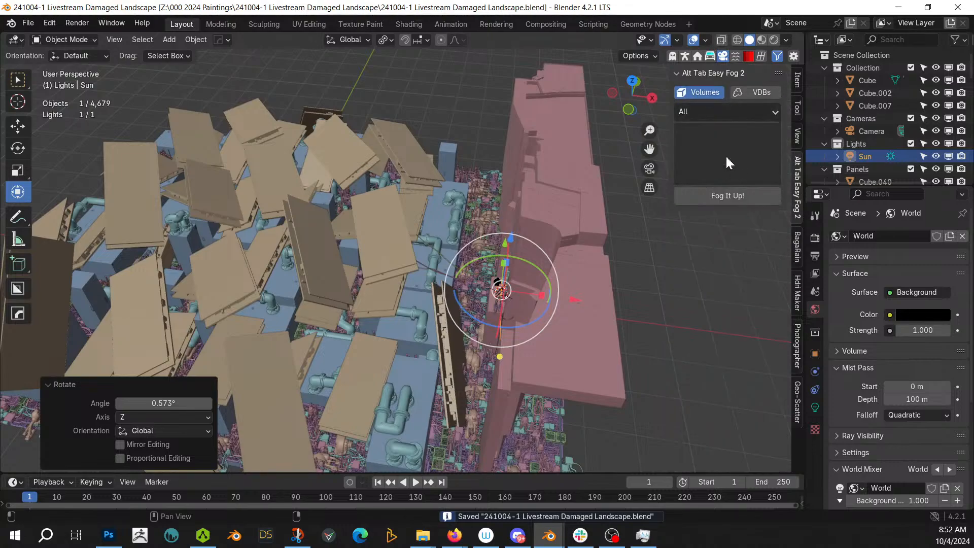
{"action": "left_click", "coordinate": [726, 112]}
{"action": "left_click", "coordinate": [708, 157]}
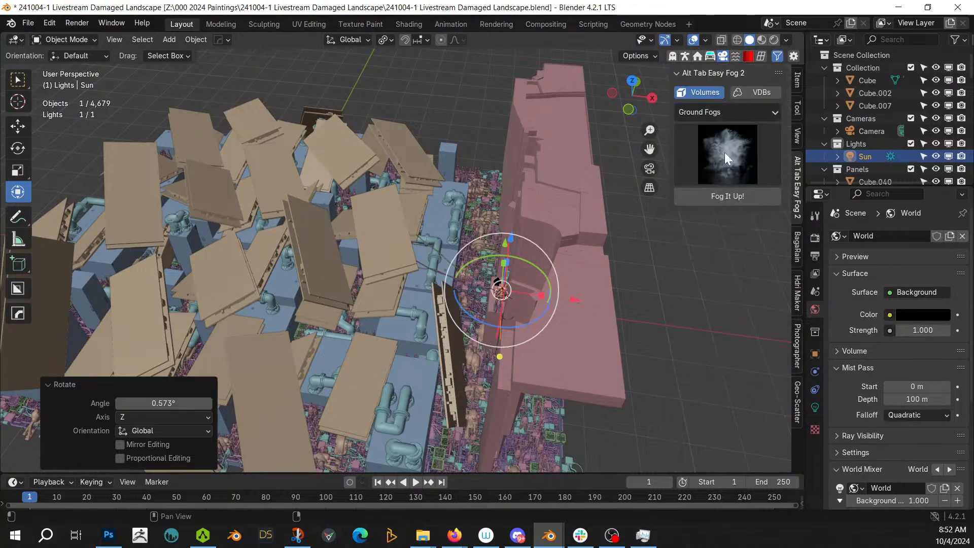
{"action": "left_click", "coordinate": [725, 152]}
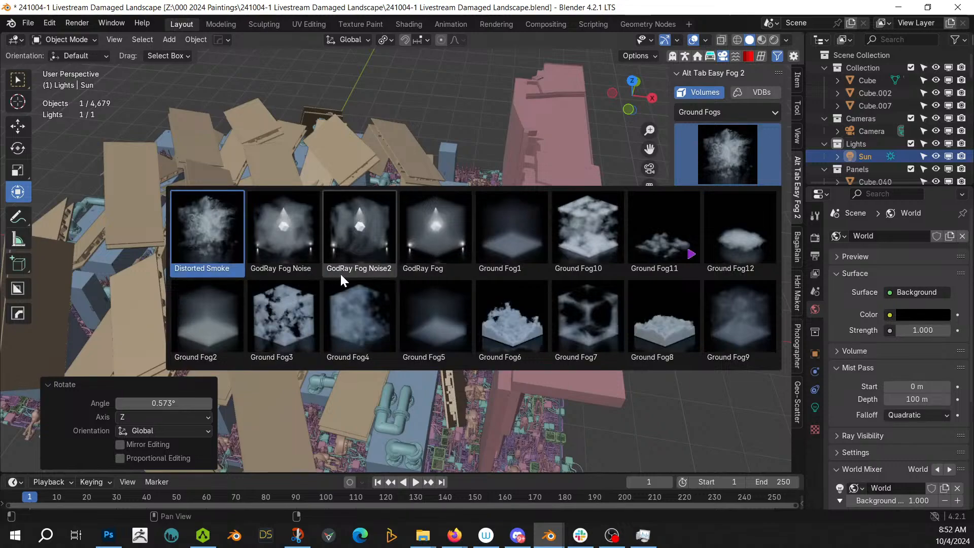
{"action": "left_click", "coordinate": [288, 235]}
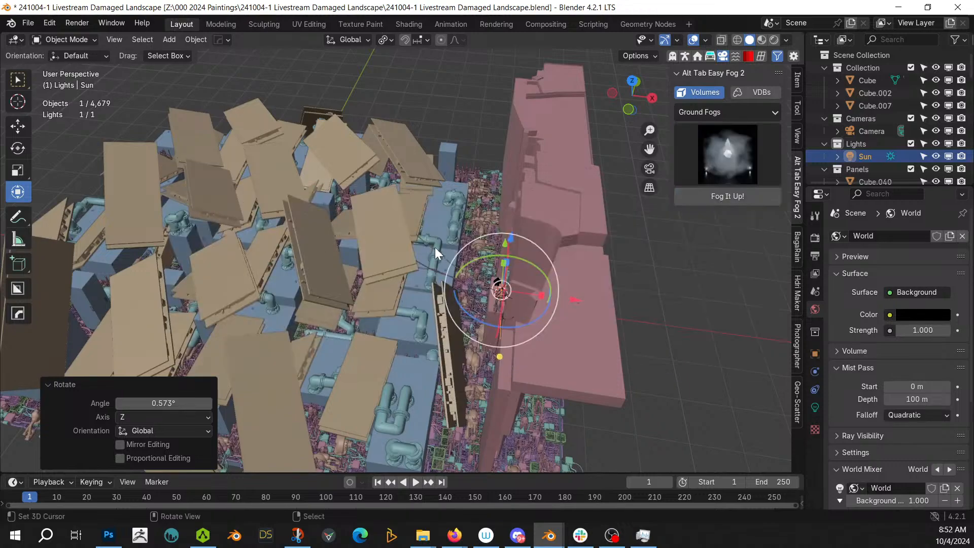
{"action": "left_click", "coordinate": [732, 197]}
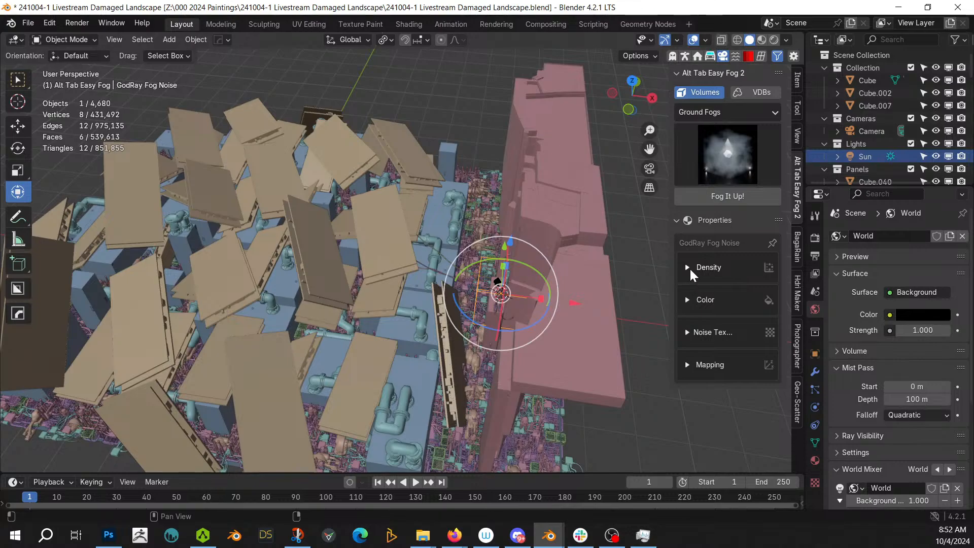
Set the GodRay Fog Noise density to 0.2 and change its color to a pale green
{"action": "left_click", "coordinate": [737, 291]}
{"action": "key", "text": "BackSpace"}
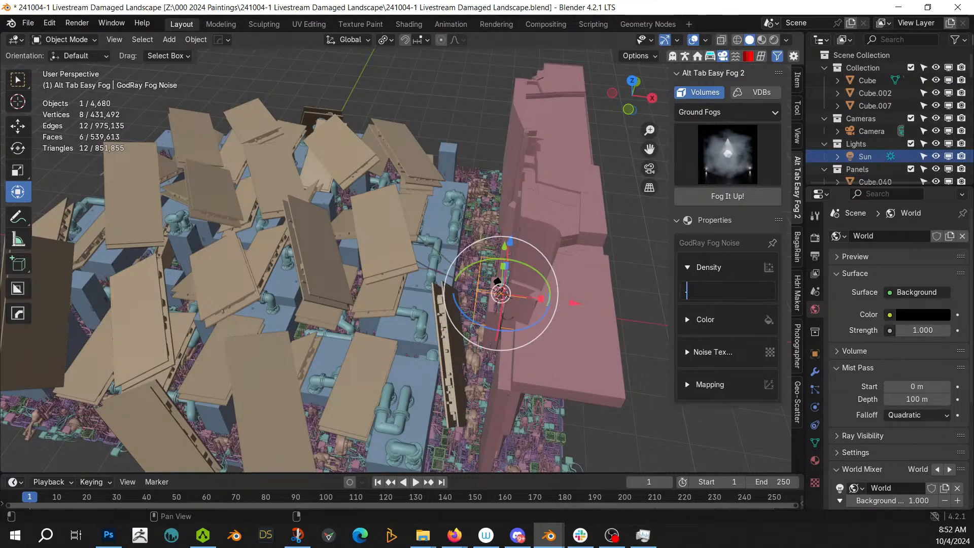
{"action": "type", "text": ".2"}
{"action": "key", "text": "Return"}
{"action": "left_click", "coordinate": [685, 319]}
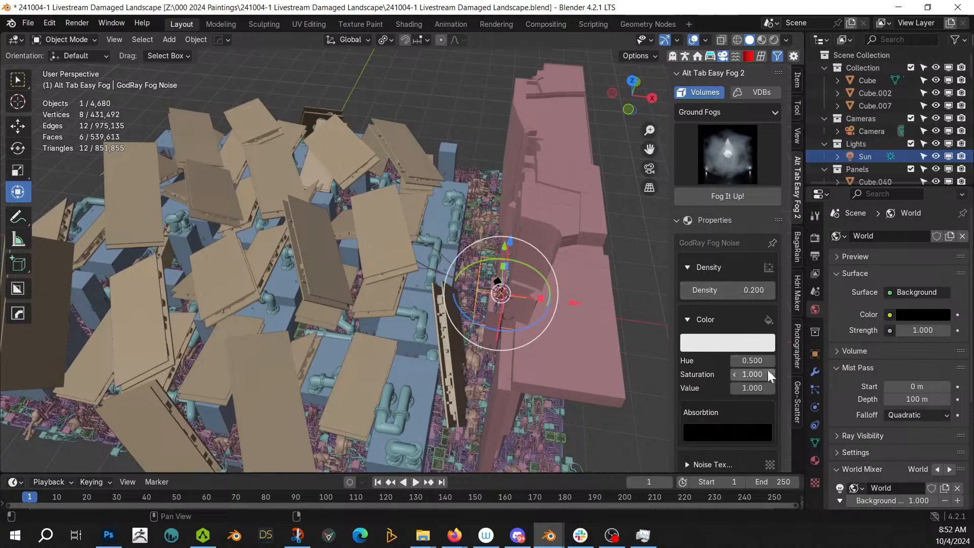
{"action": "left_click", "coordinate": [736, 342]}
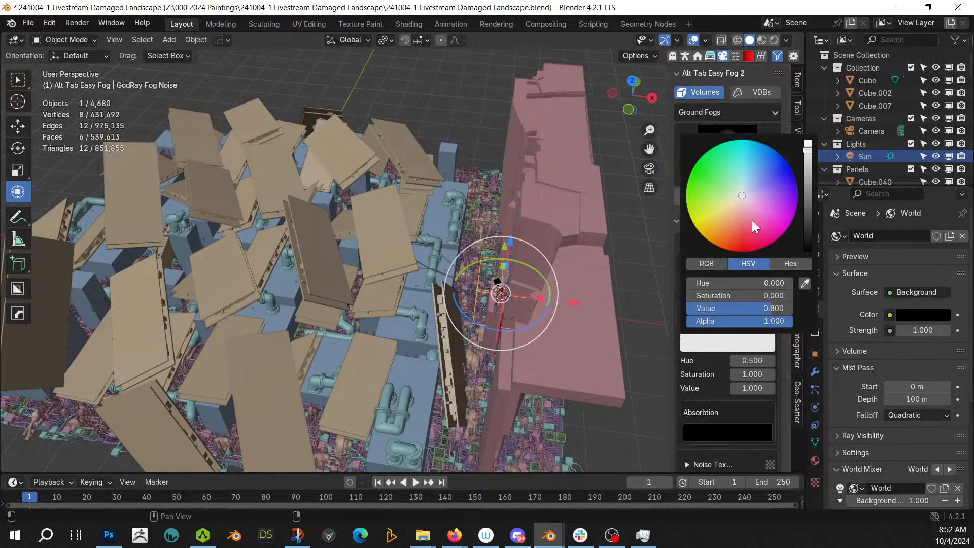
{"action": "left_click", "coordinate": [735, 190]}
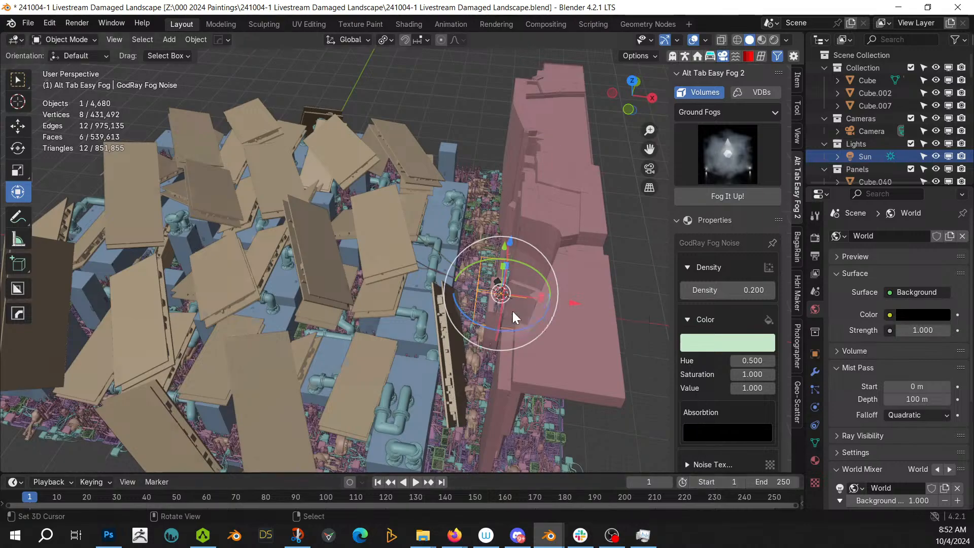
Scale the fog volume uniformly by about 3.64 and again by about 1.21, and raise it about 4.2 m
{"action": "key", "text": "KP_7"}
{"action": "scroll", "coordinate": [494, 308], "scroll_direction": "down", "scroll_amount": 2}
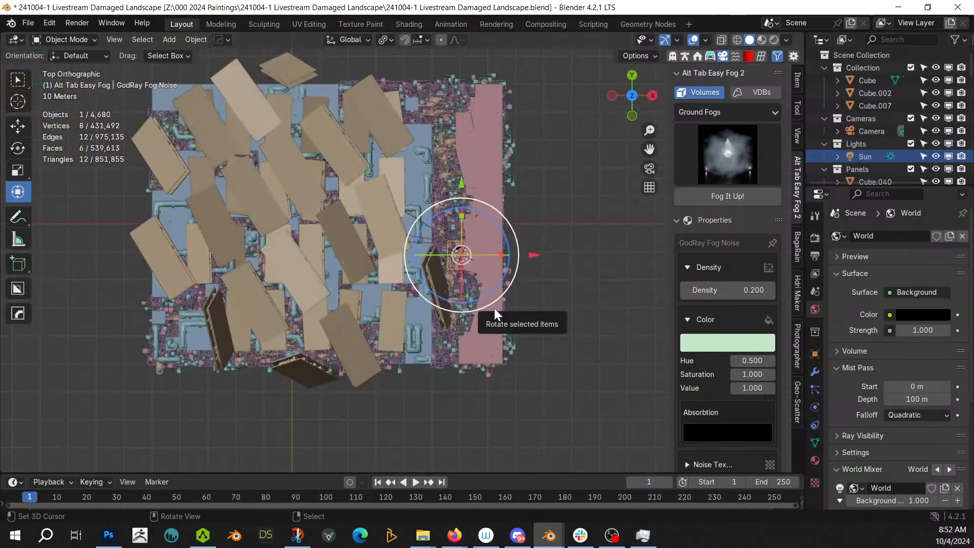
{"action": "key", "text": "s"}
{"action": "left_click", "coordinate": [614, 330]}
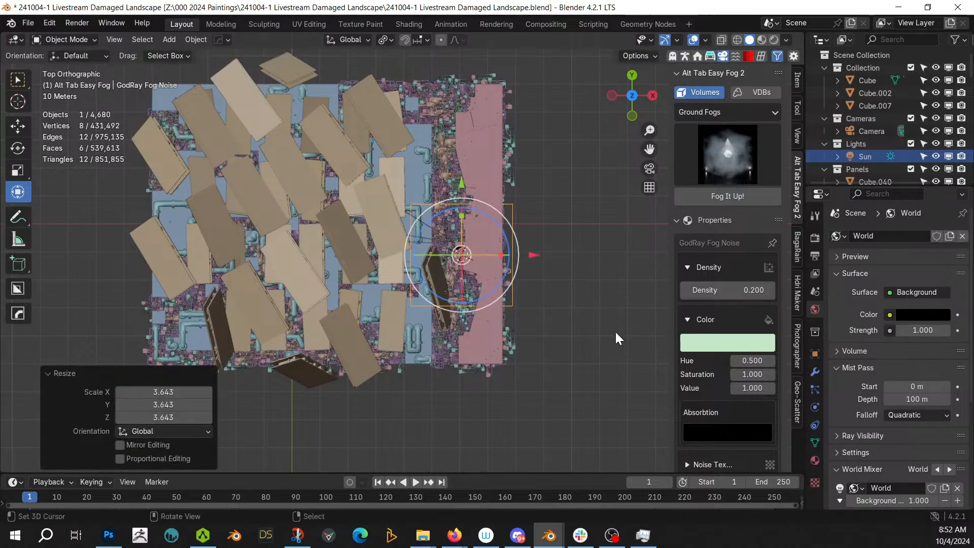
{"action": "key", "text": "KP_1"}
{"action": "key", "text": "s"}
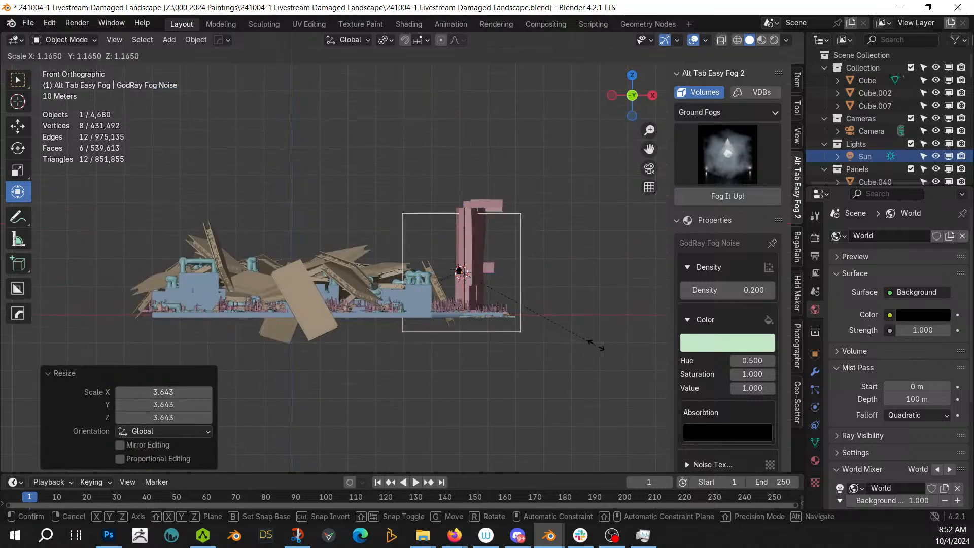
{"action": "left_click", "coordinate": [600, 347]}
{"action": "key", "text": "g"}
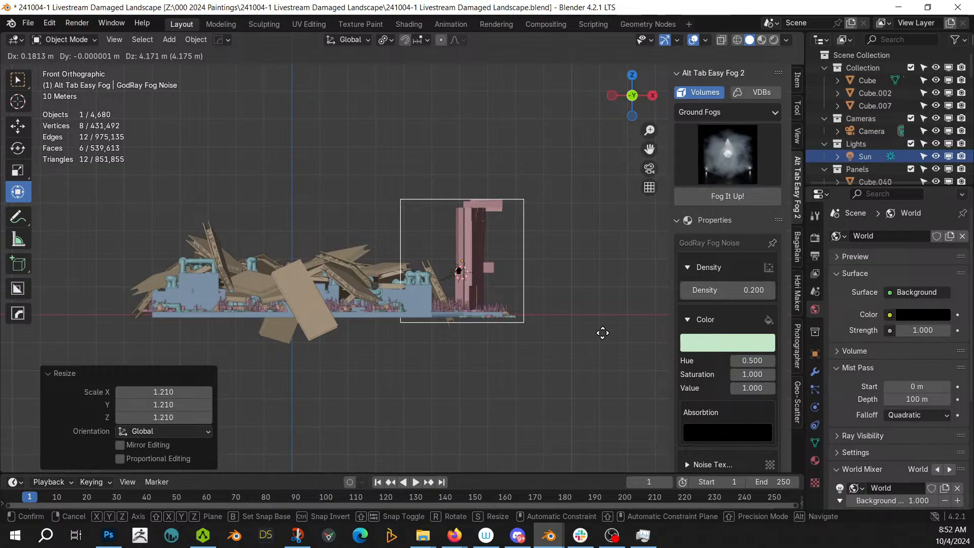
{"action": "left_click", "coordinate": [603, 333]}
Move the fog volume about -40.4 m in X and 11 m in Y over the panels, and scale it about 2.81 in X and Y only
{"action": "key", "text": "KP_7"}
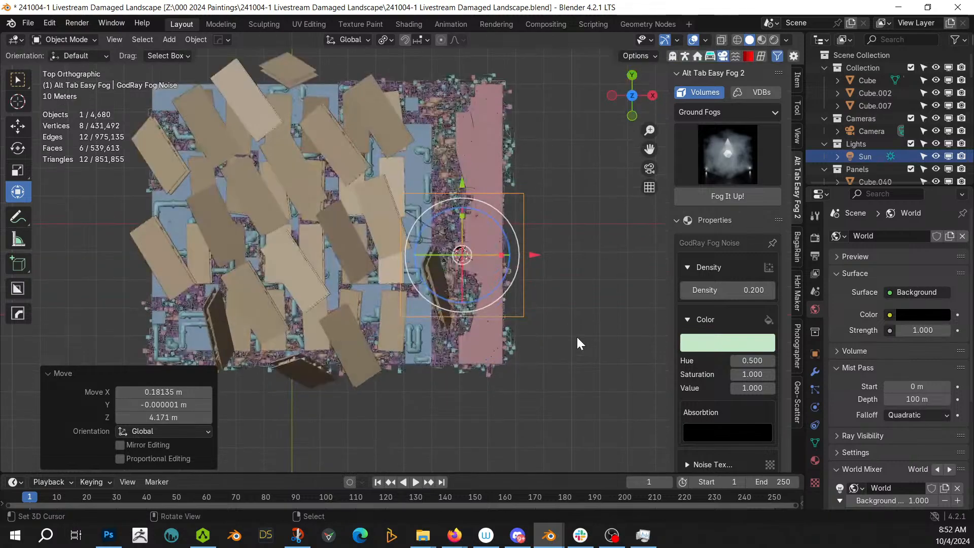
{"action": "key", "text": "g"}
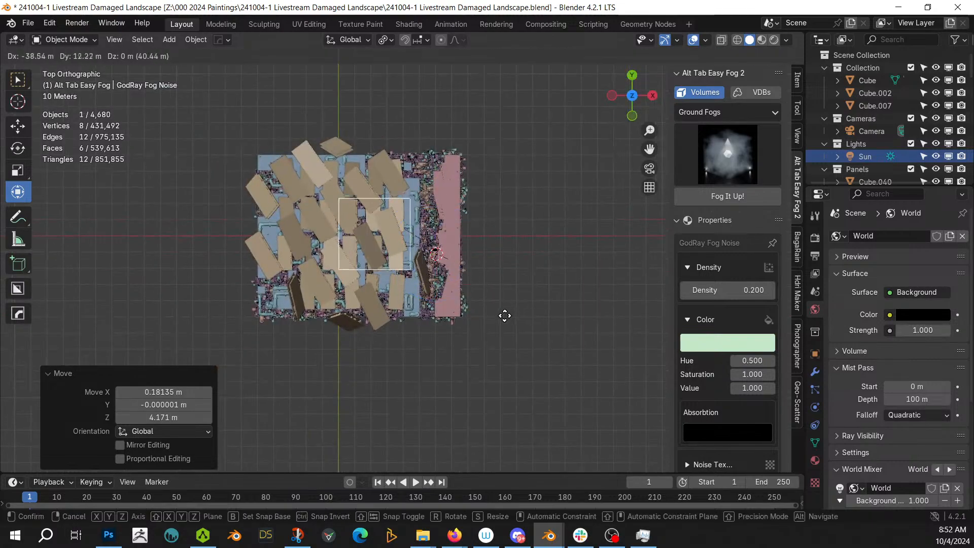
{"action": "key", "text": "s"}
{"action": "key", "text": "shift+z"}
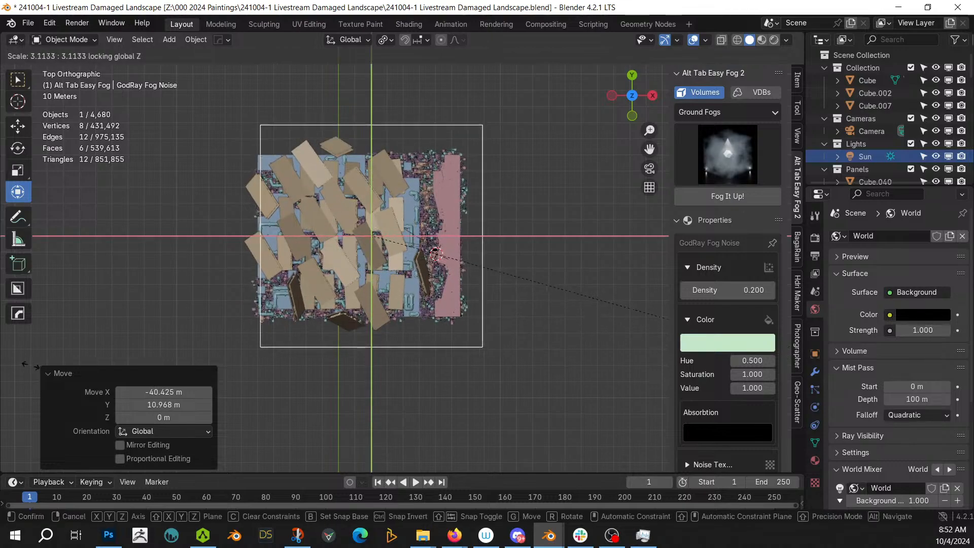
{"action": "left_click", "coordinate": [759, 365]}
Fit the fog over the landscape with an 11.6 m shift in -X, a 1.14 horizontal scale, and a further -8.8 m X, 0.63 m Y move
{"action": "key", "text": "g"}
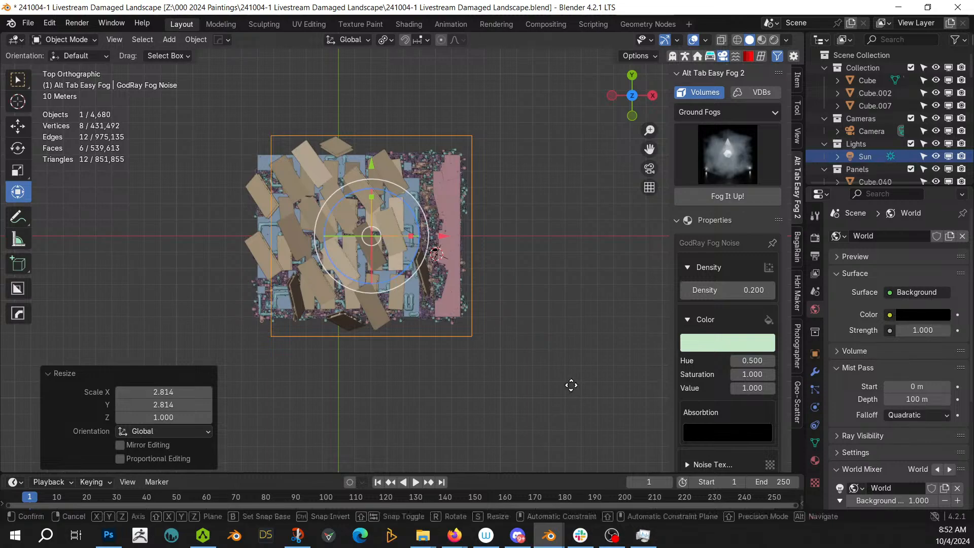
{"action": "left_click", "coordinate": [558, 388]}
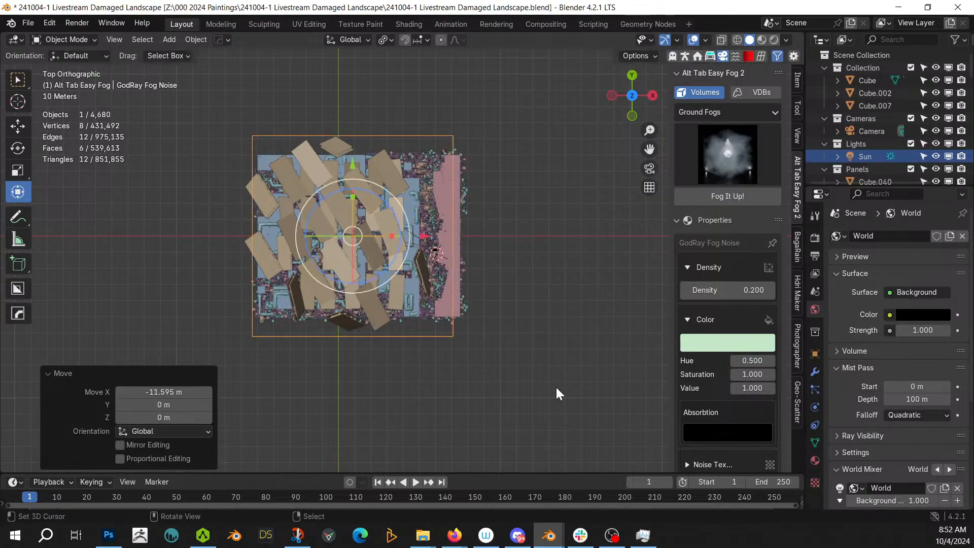
{"action": "key", "text": "s"}
{"action": "key", "text": "shift+z"}
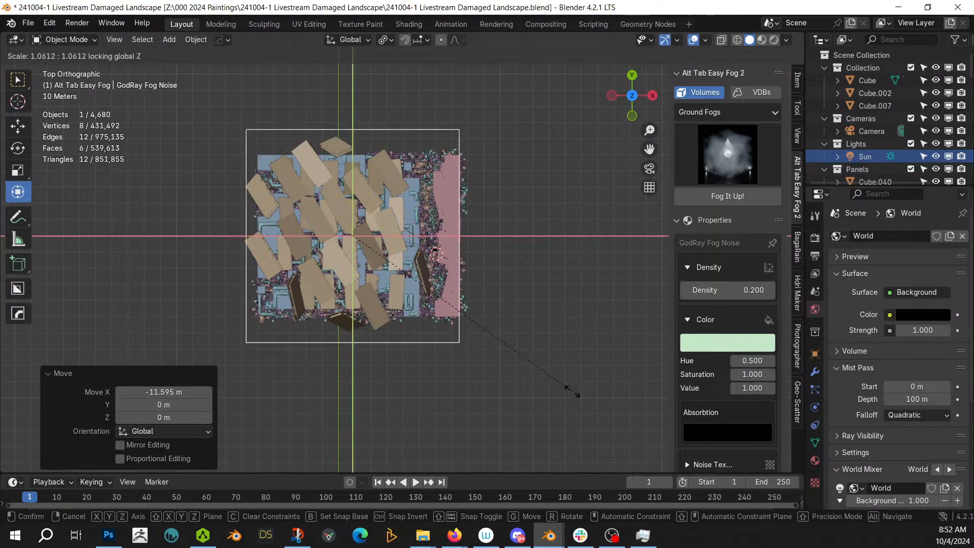
{"action": "left_click", "coordinate": [594, 398]}
{"action": "key", "text": "g"}
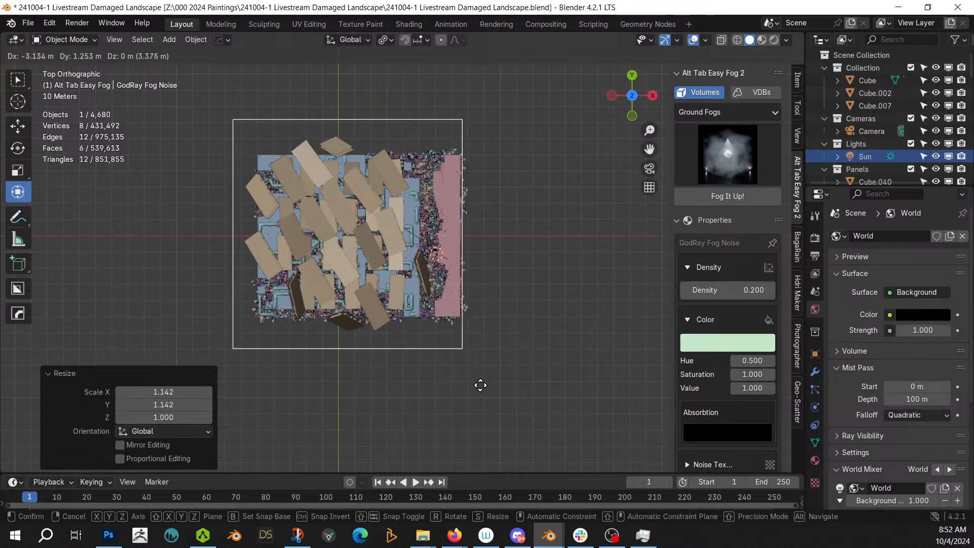
{"action": "left_click", "coordinate": [472, 388]}
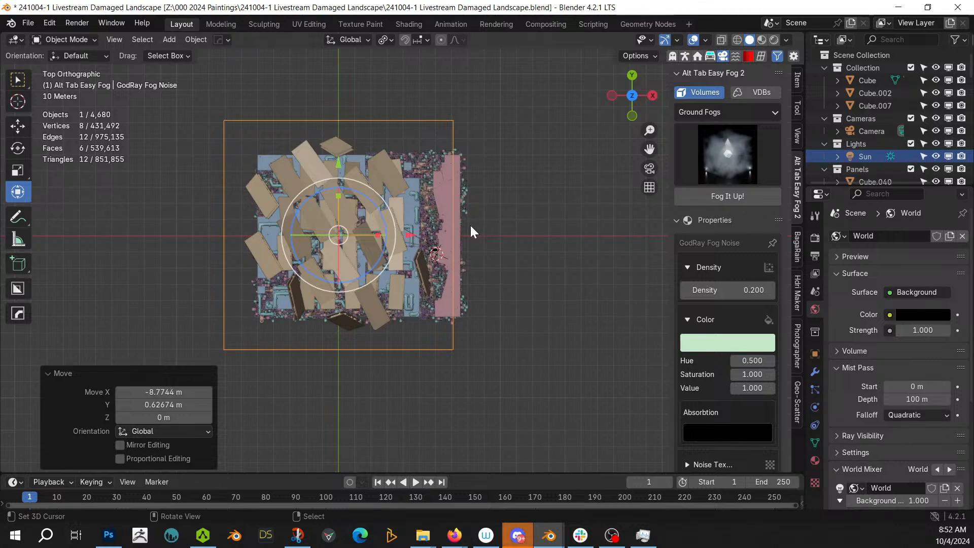
Apply the fog volume's rotation and scale, and view the scene through the camera in Rendered shading
{"action": "key", "text": "ctrl+a"}
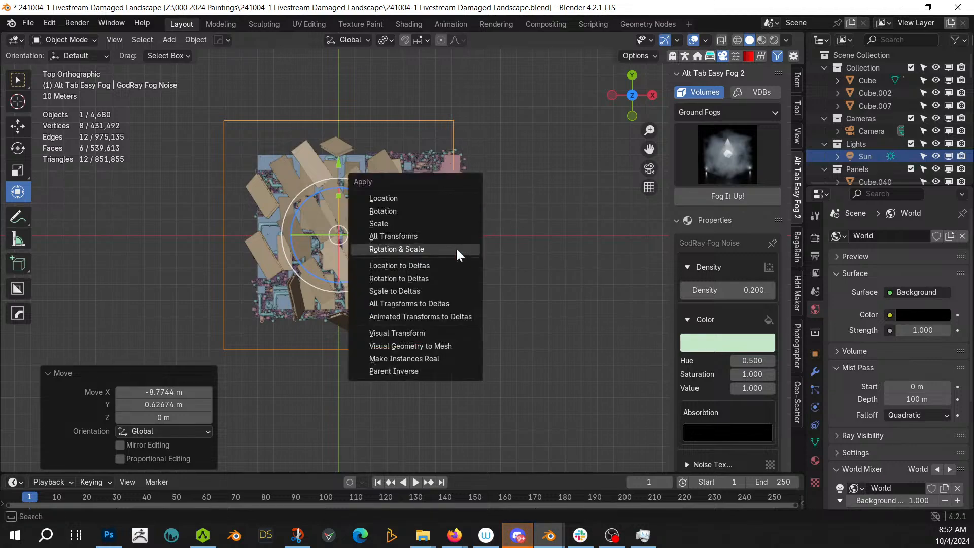
{"action": "left_click", "coordinate": [455, 248]}
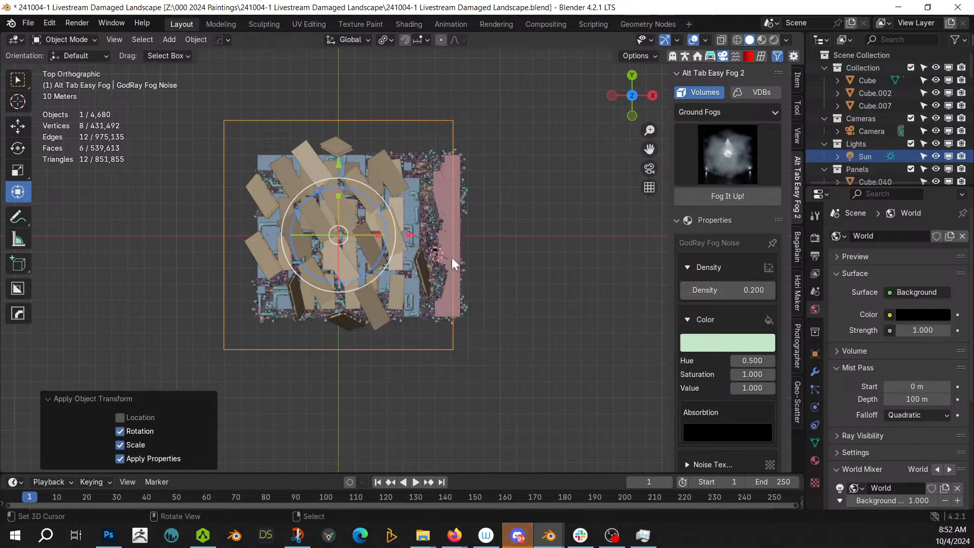
{"action": "middle_click_drag", "start_coordinate": [419, 320], "coordinate": [395, 235]}
{"action": "scroll", "coordinate": [447, 233], "scroll_direction": "up", "scroll_amount": 3}
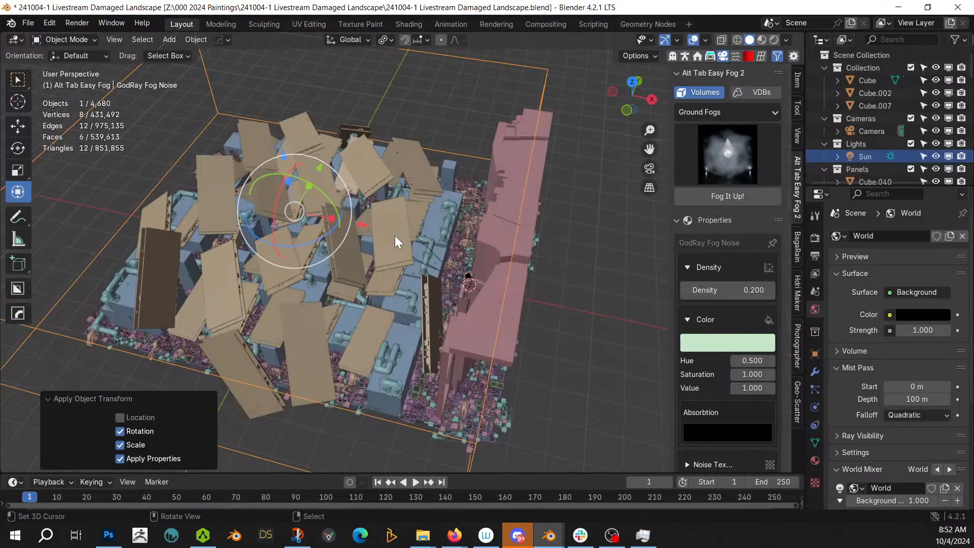
{"action": "key", "text": "KP_0"}
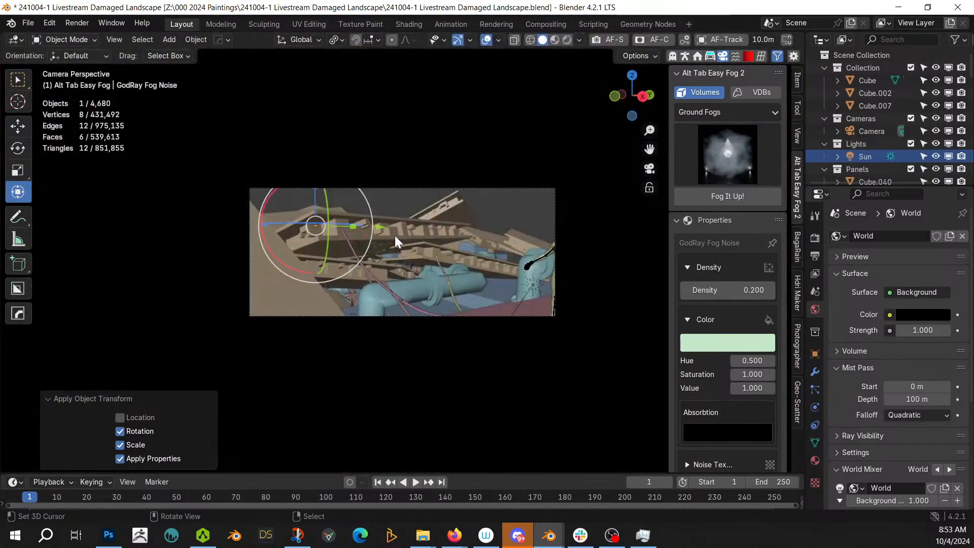
{"action": "key", "text": "z"}
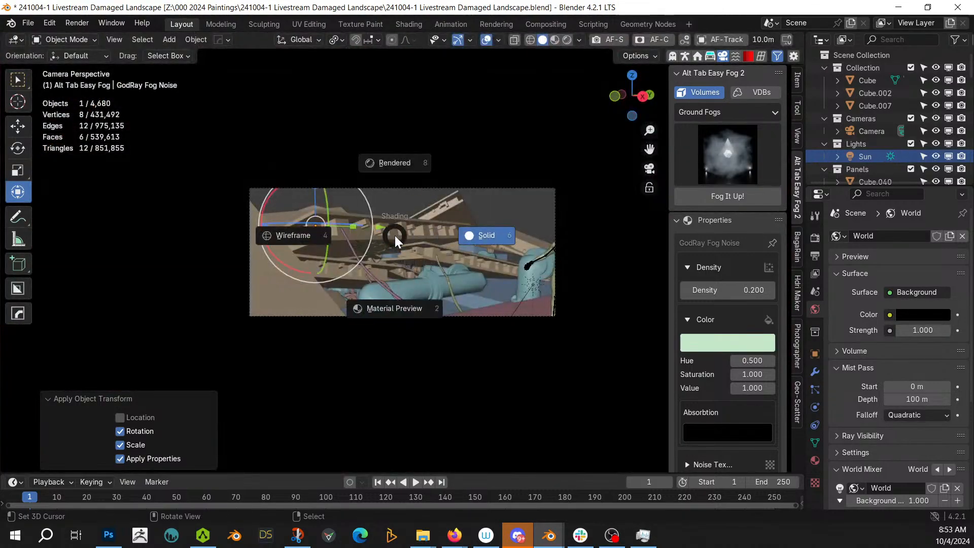
{"action": "key", "text": "8"}
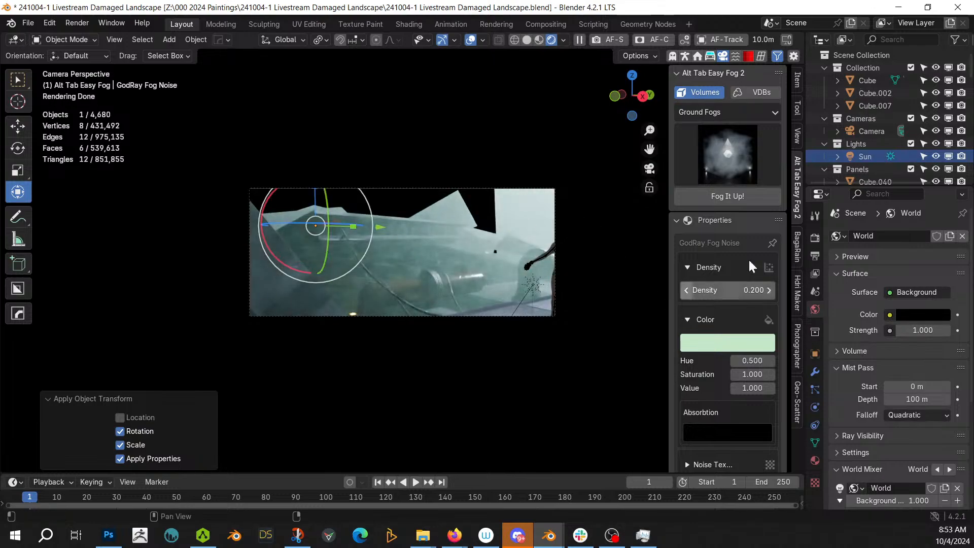
Set the camera's Clip End to 500 m in the Photographer settings
{"action": "left_click", "coordinate": [799, 358]}
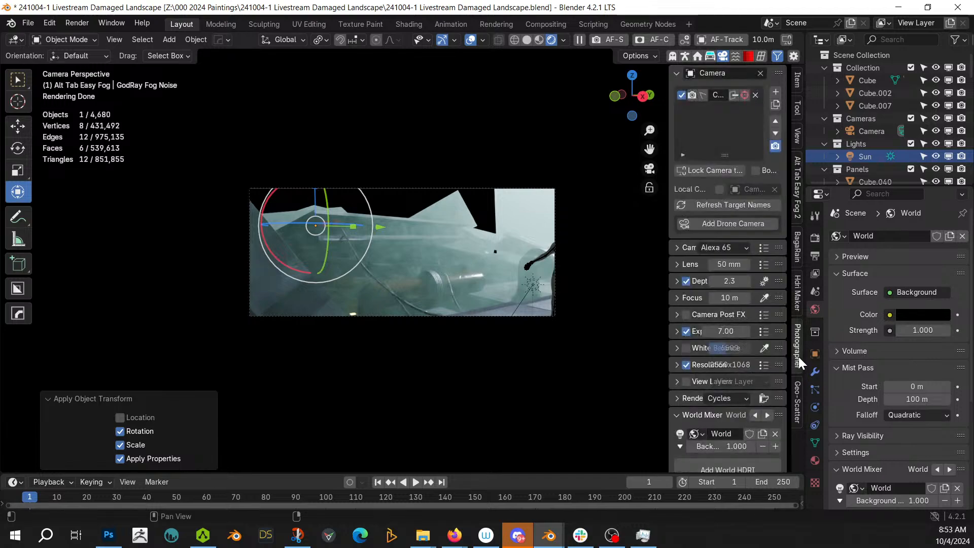
{"action": "left_click", "coordinate": [684, 248]}
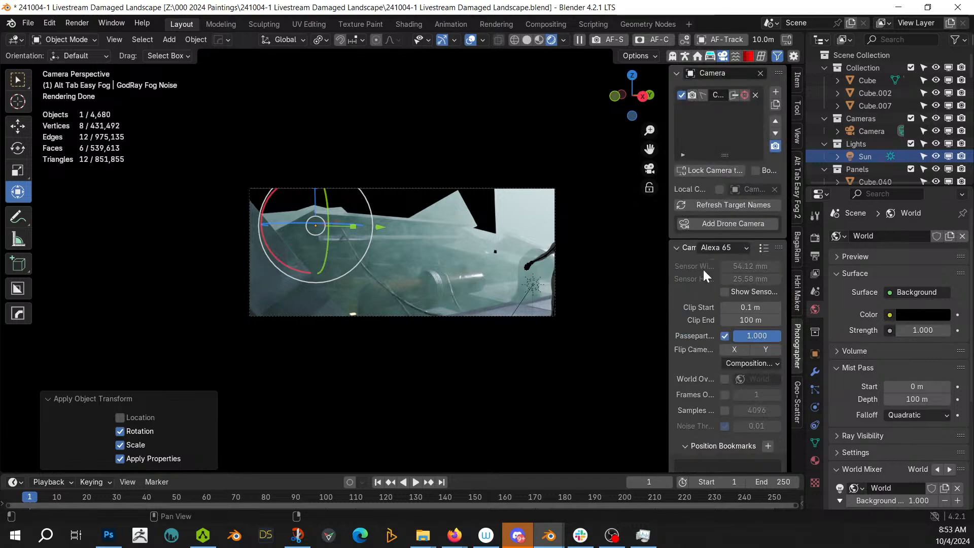
{"action": "left_click", "coordinate": [750, 319]}
{"action": "type", "text": "500"}
{"action": "key", "text": "Return"}
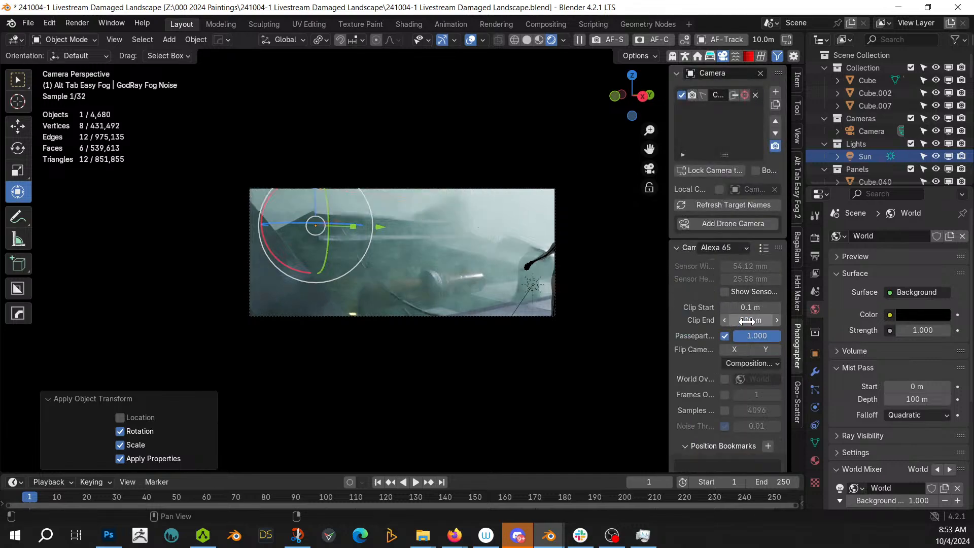
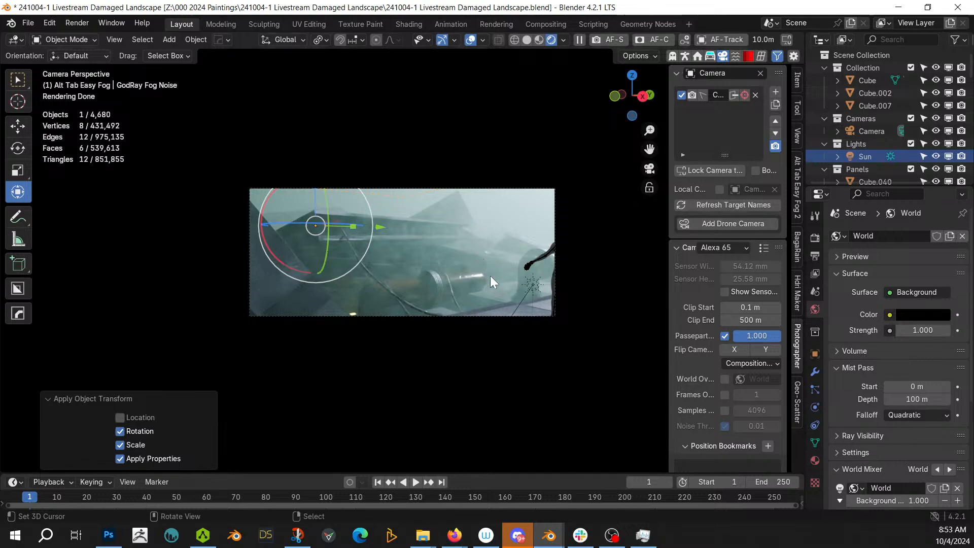
Leave the camera view and return to Solid shading for an overview of the whole fog volume
{"action": "key", "text": "KP_0"}
{"action": "scroll", "coordinate": [499, 304], "scroll_direction": "down", "scroll_amount": 4}
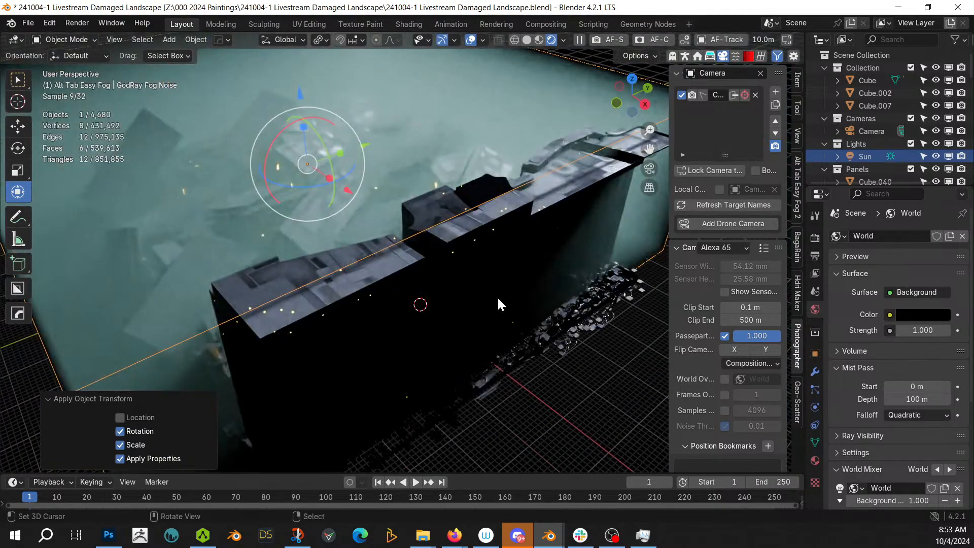
{"action": "key", "text": "z"}
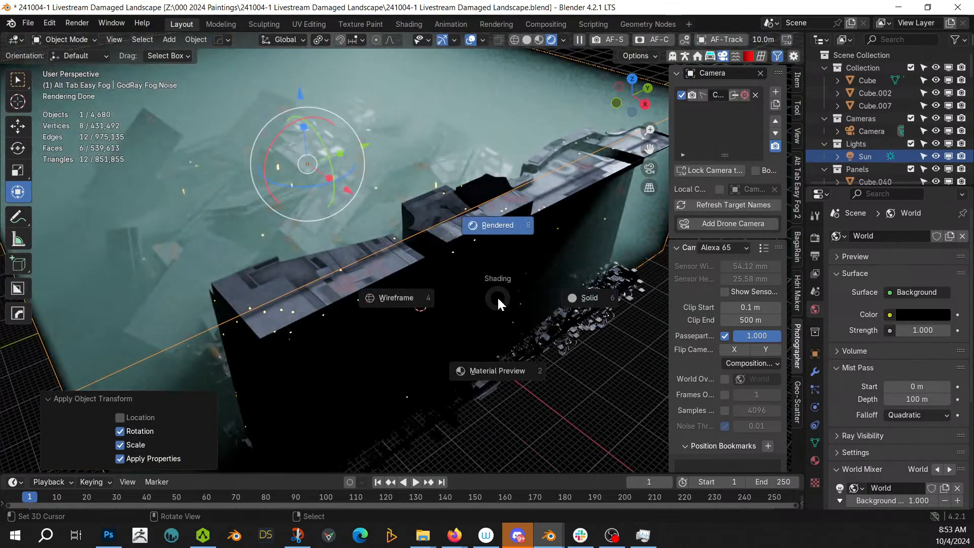
{"action": "key", "text": "6"}
{"action": "scroll", "coordinate": [500, 298], "scroll_direction": "down", "scroll_amount": 2}
{"action": "middle_click_drag", "start_coordinate": [503, 296], "coordinate": [519, 290]}
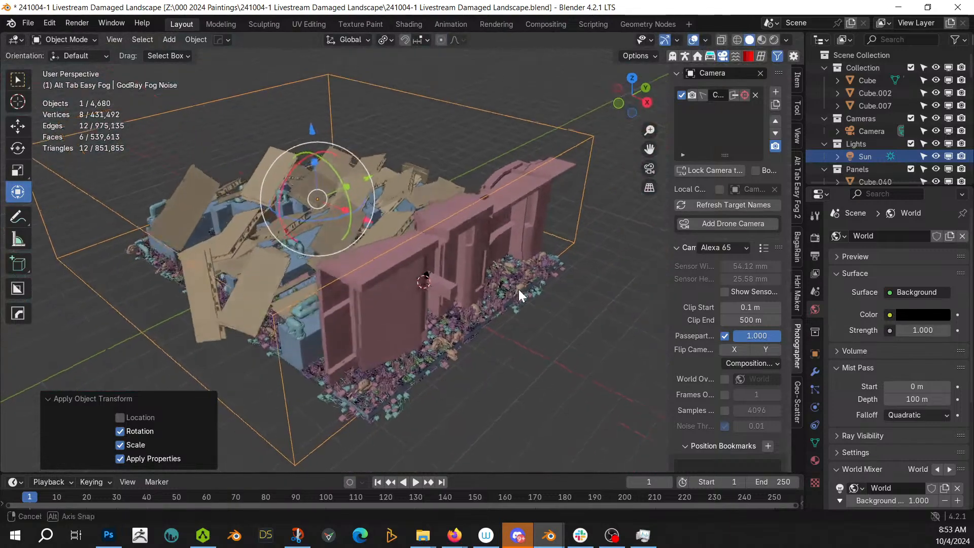
Add a cube over the landscape and scale it up by 200 so that it encloses the scene
{"action": "key", "text": "shift+a"}
{"action": "mouse_move", "coordinate": [491, 137]}
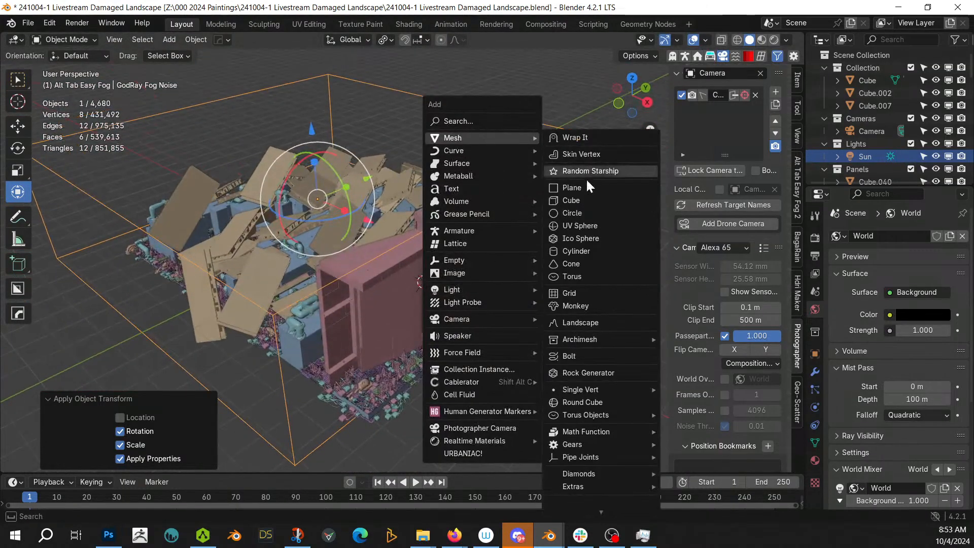
{"action": "left_click", "coordinate": [593, 199]}
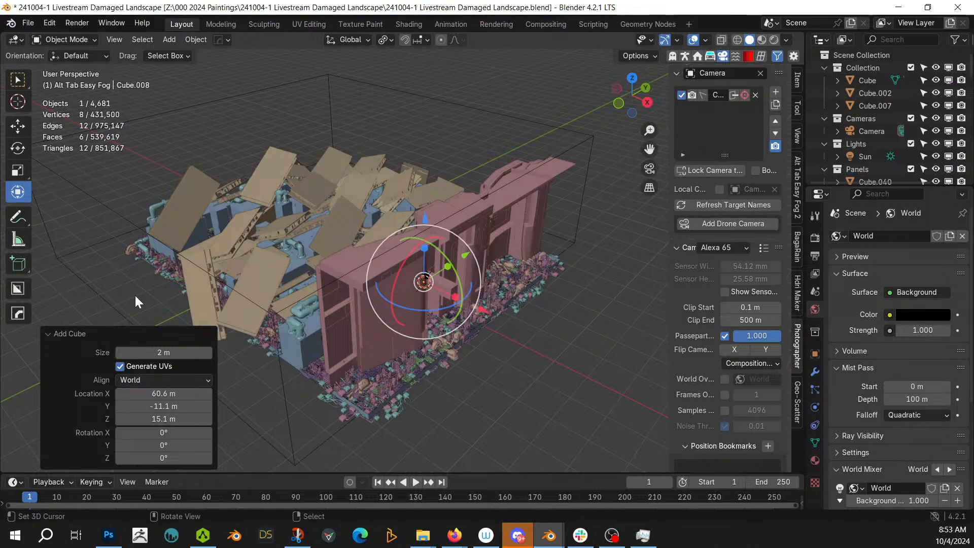
{"action": "type", "text": "s200"}
{"action": "key", "text": "Return"}
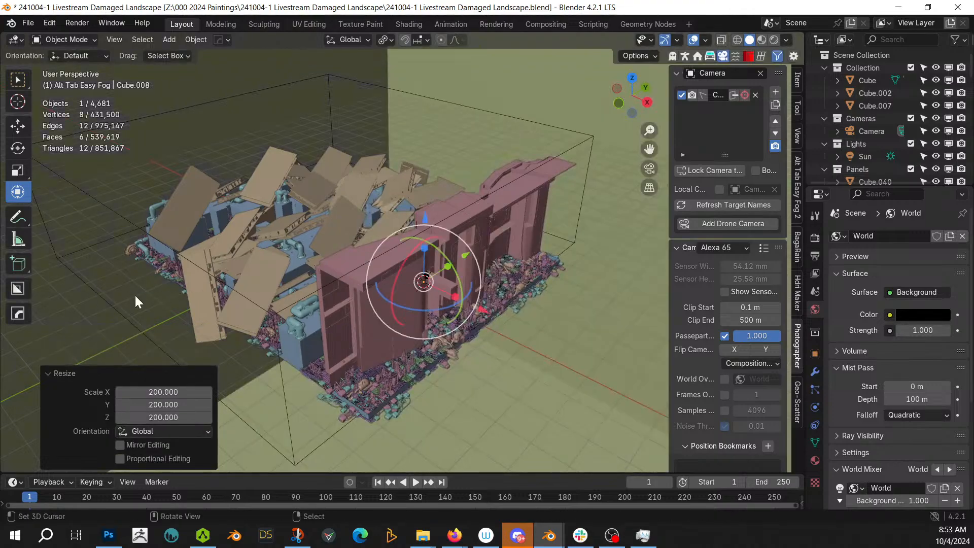
{"action": "key", "text": "KP_Decimal"}
{"action": "middle_click_drag", "start_coordinate": [149, 251], "coordinate": [249, 234]}
Set the cube's resize factor to 150 on all three axes and apply its rotation and scale
{"action": "left_click_drag", "start_coordinate": [151, 392], "coordinate": [151, 417]}
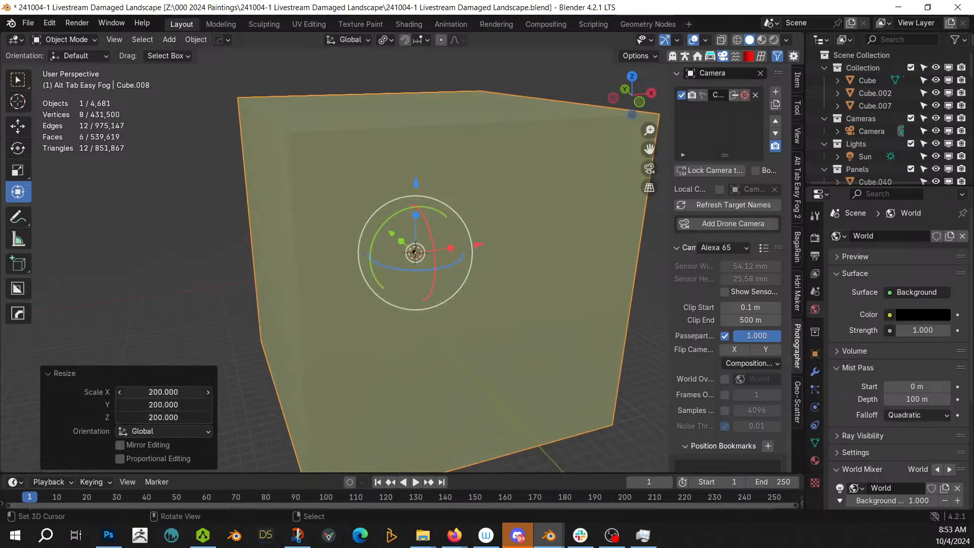
{"action": "type", "text": "150"}
{"action": "key", "text": "Return"}
{"action": "middle_click_drag", "start_coordinate": [406, 317], "coordinate": [373, 336]}
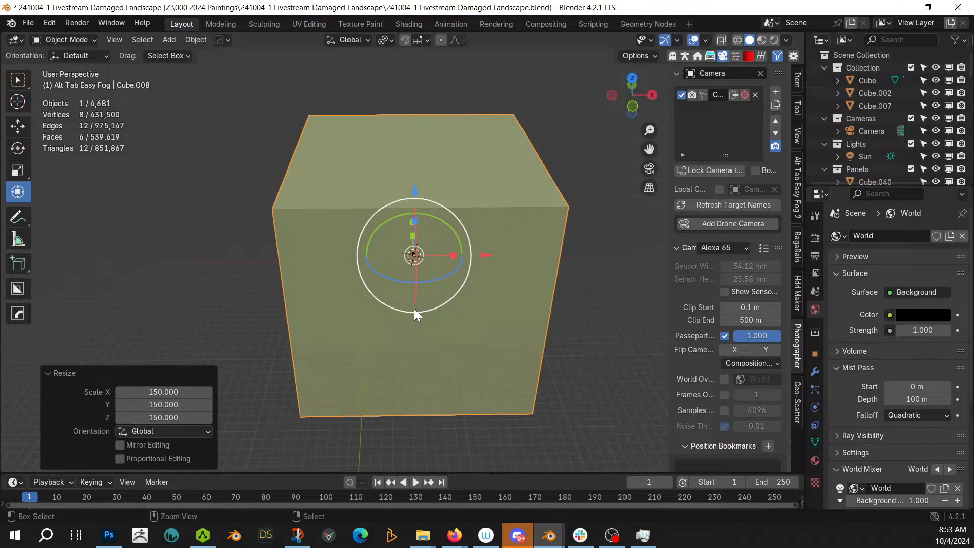
{"action": "key", "text": "ctrl+a"}
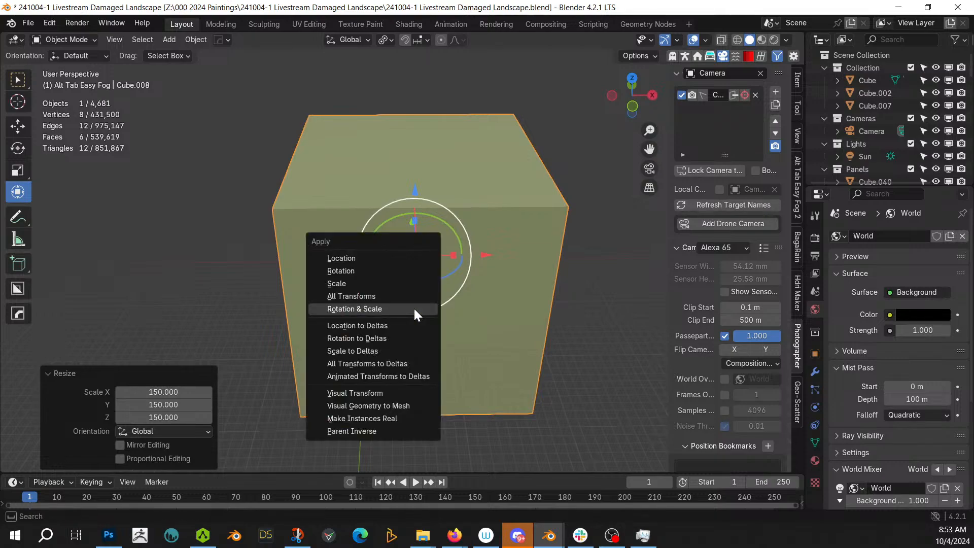
{"action": "left_click", "coordinate": [361, 308]}
Run Random Slice on the cube's faces with the Shortest solver, Limited Dissolve enabled and a cut amount of 500
{"action": "key", "text": "Tab"}
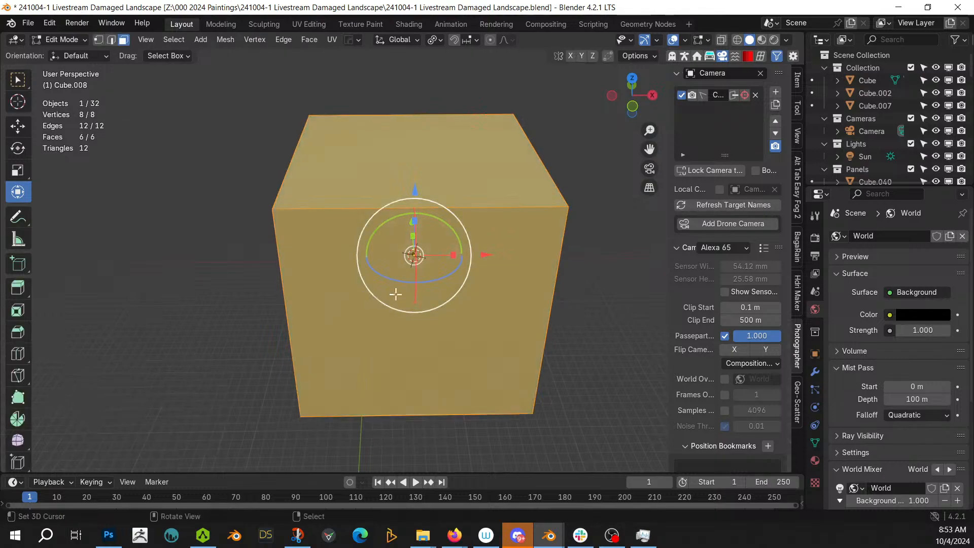
{"action": "key", "text": "shift+q"}
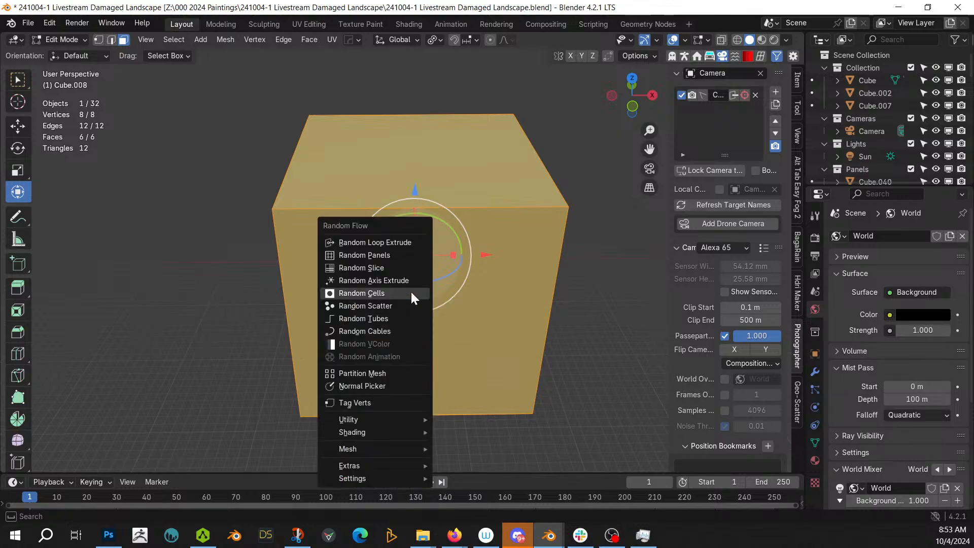
{"action": "left_click", "coordinate": [388, 266]}
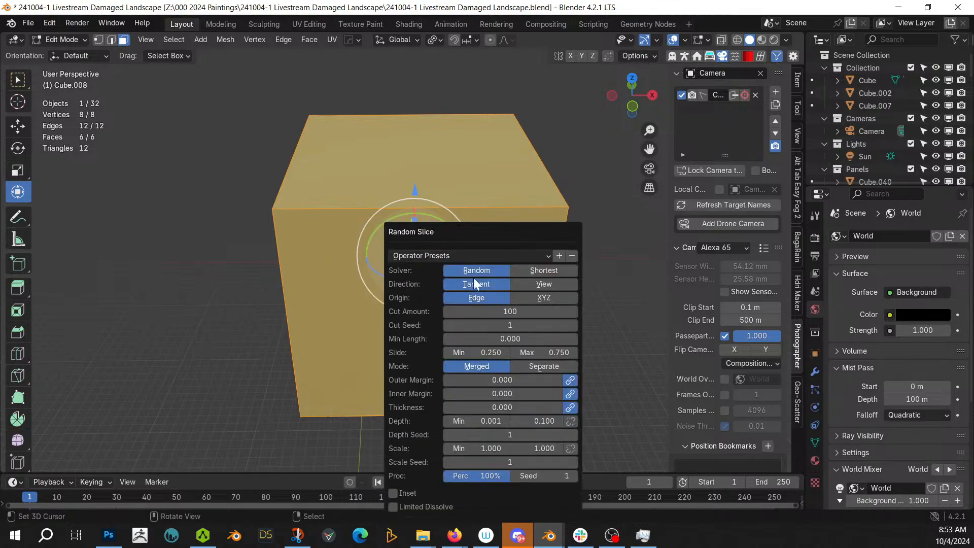
{"action": "left_click", "coordinate": [553, 270]}
{"action": "left_click", "coordinate": [394, 493]}
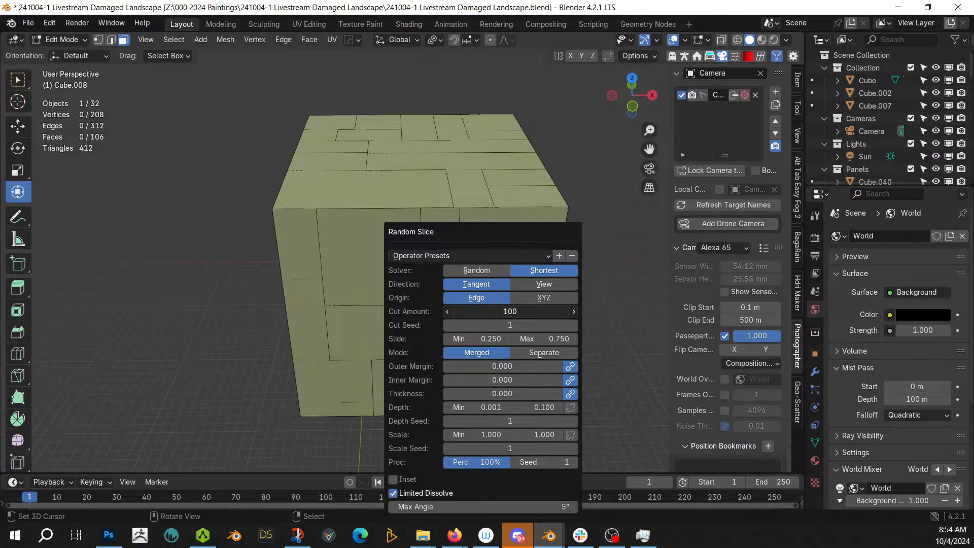
{"action": "mouse_move", "coordinate": [506, 311]}
{"action": "left_mouse_down"}
{"action": "mouse_move", "coordinate": [548, 312]}
{"action": "mouse_move", "coordinate": [506, 314]}
{"action": "left_mouse_up"}
{"action": "left_click", "coordinate": [507, 311]}
{"action": "type", "text": "500"}
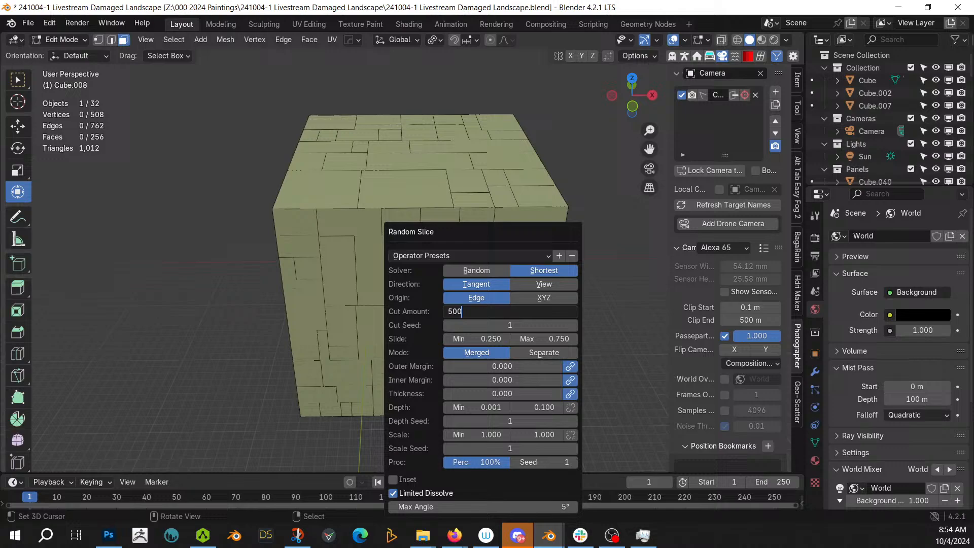
{"action": "key", "text": "Return"}
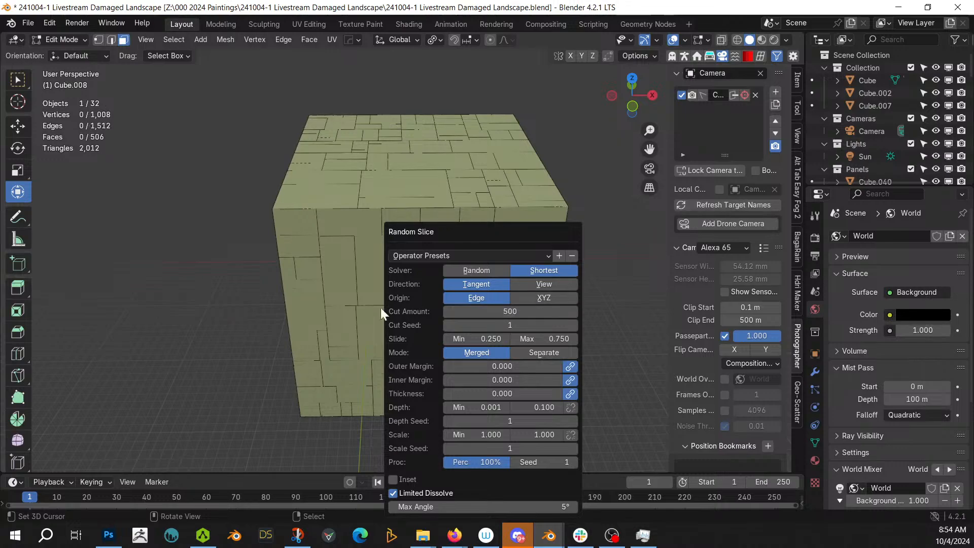
{"action": "left_click", "coordinate": [167, 304]}
{"action": "middle_click_drag", "start_coordinate": [281, 311], "coordinate": [371, 330]}
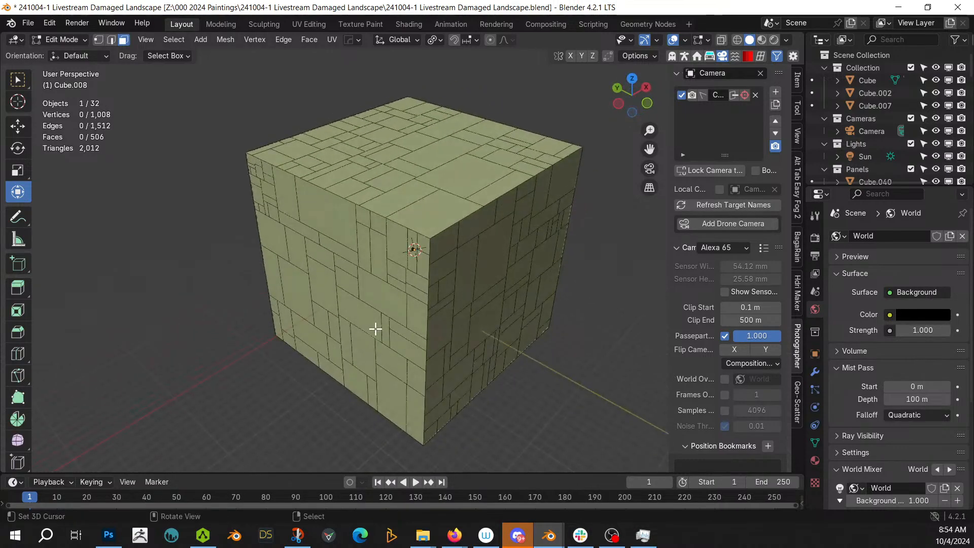
{"action": "key", "text": "a"}
{"action": "key", "text": "i"}
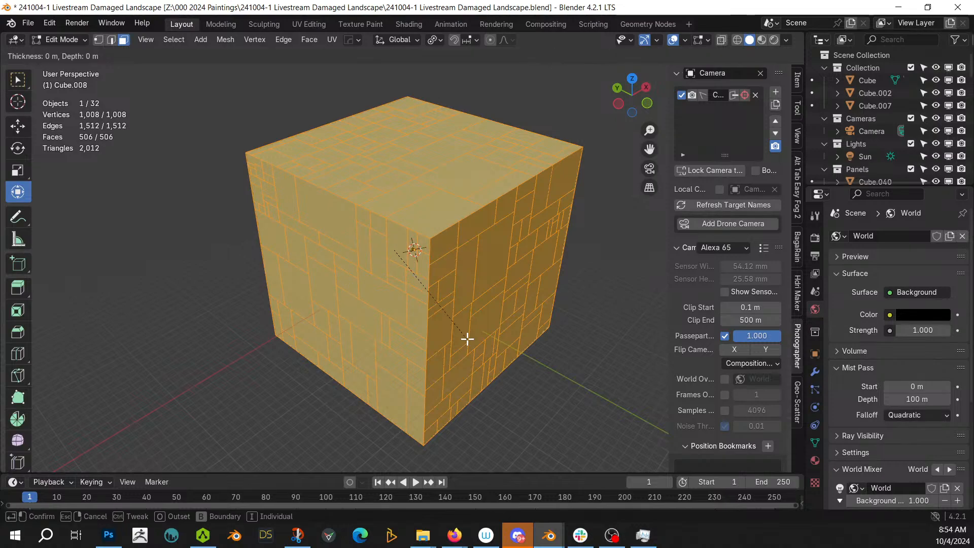
{"action": "left_click", "coordinate": [467, 339]}
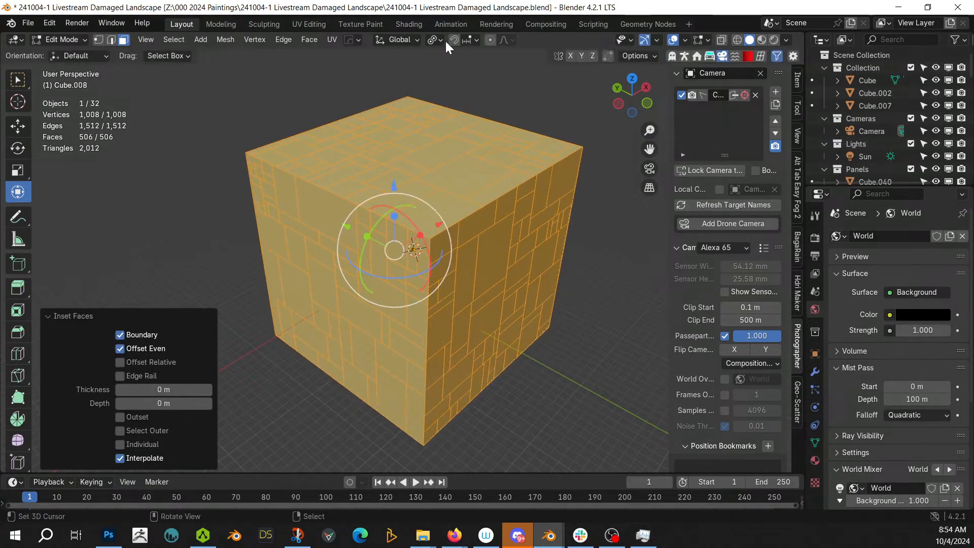
{"action": "key", "text": "ctrl+z"}
{"action": "key", "text": "ctrl+z"}
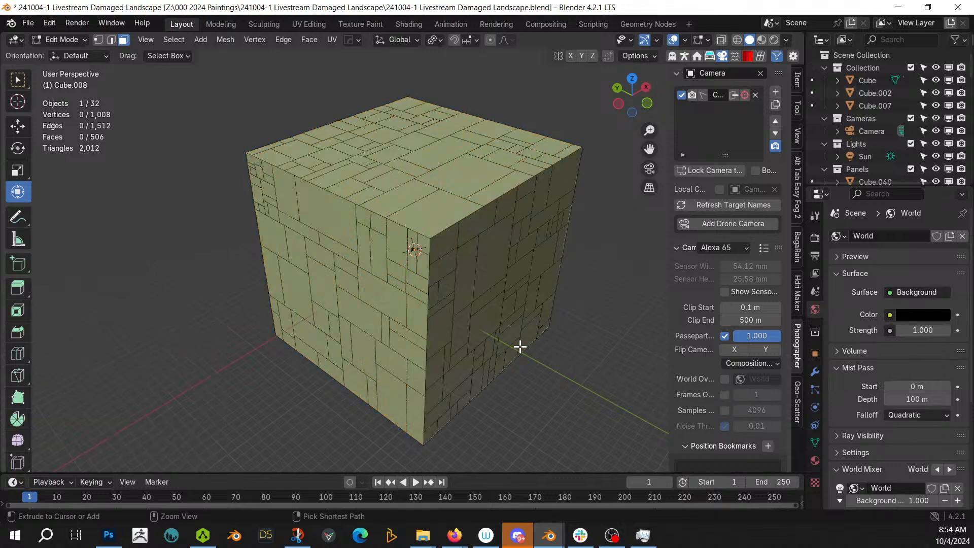
Inset all sliced faces individually with zero thickness and scale the inset faces down to about 0.84
{"action": "key", "text": "a"}
{"action": "key", "text": "i"}
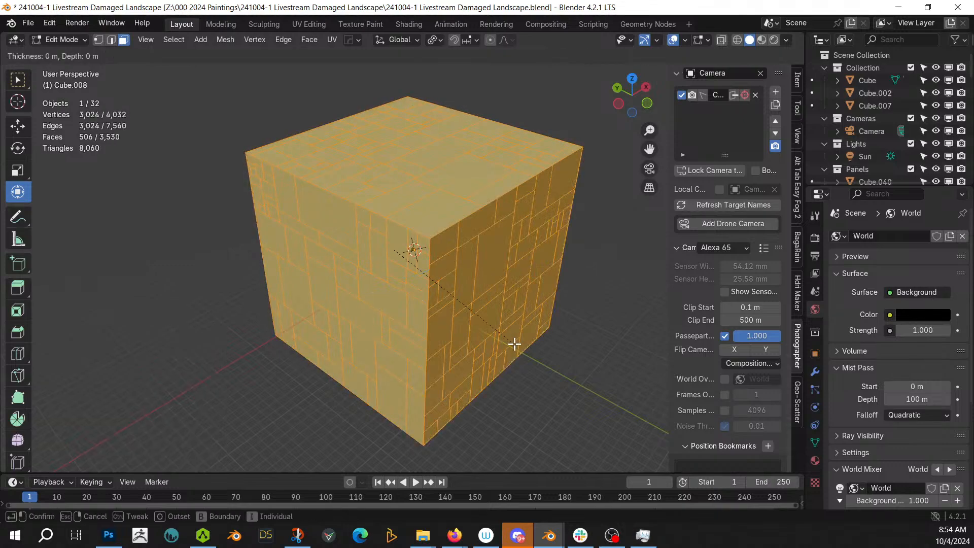
{"action": "left_click", "coordinate": [514, 344]}
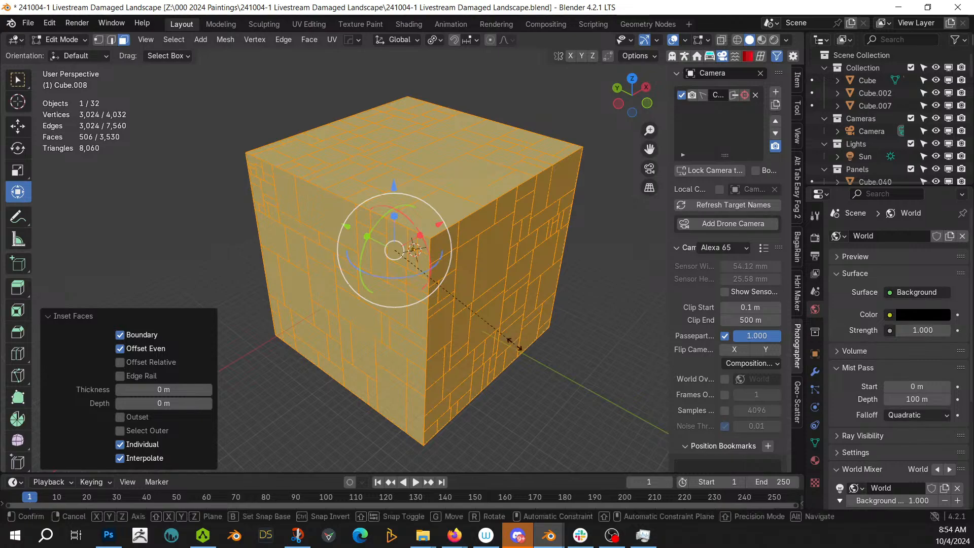
{"action": "key", "text": "s"}
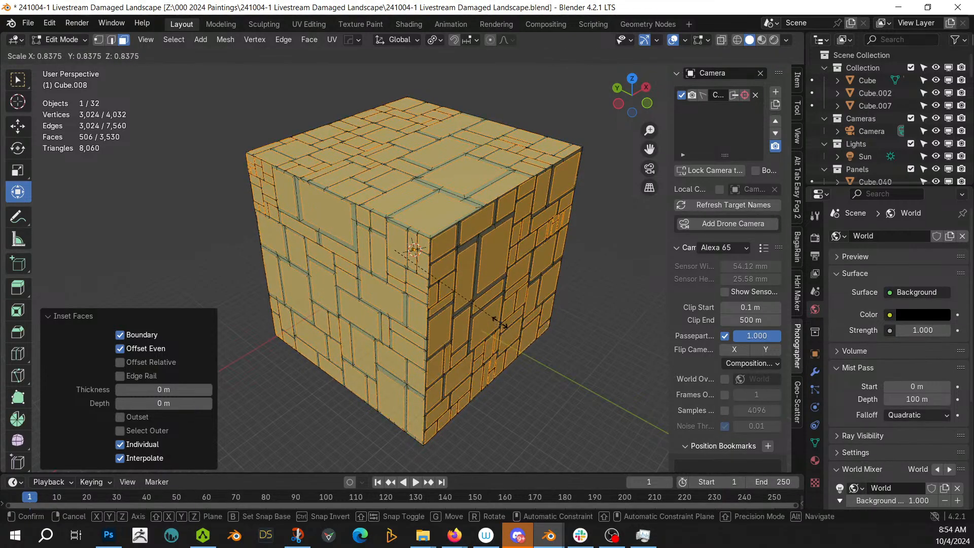
{"action": "left_click", "coordinate": [500, 329]}
Delete the shrunken inner faces to leave an open lattice, and select the whole remaining frame
{"action": "key", "text": "x"}
{"action": "left_click", "coordinate": [497, 335]}
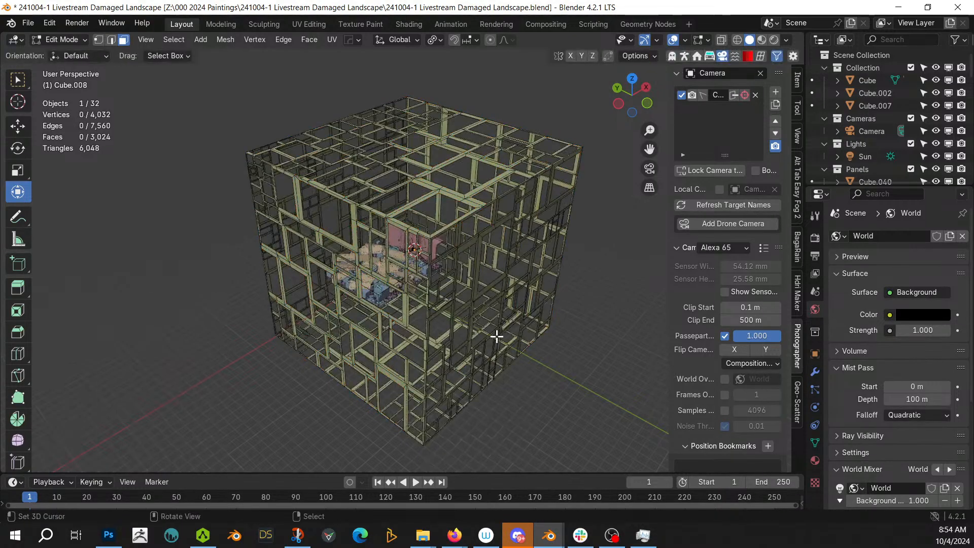
{"action": "middle_click_drag", "start_coordinate": [496, 335], "coordinate": [438, 344]}
{"action": "key", "text": "a"}
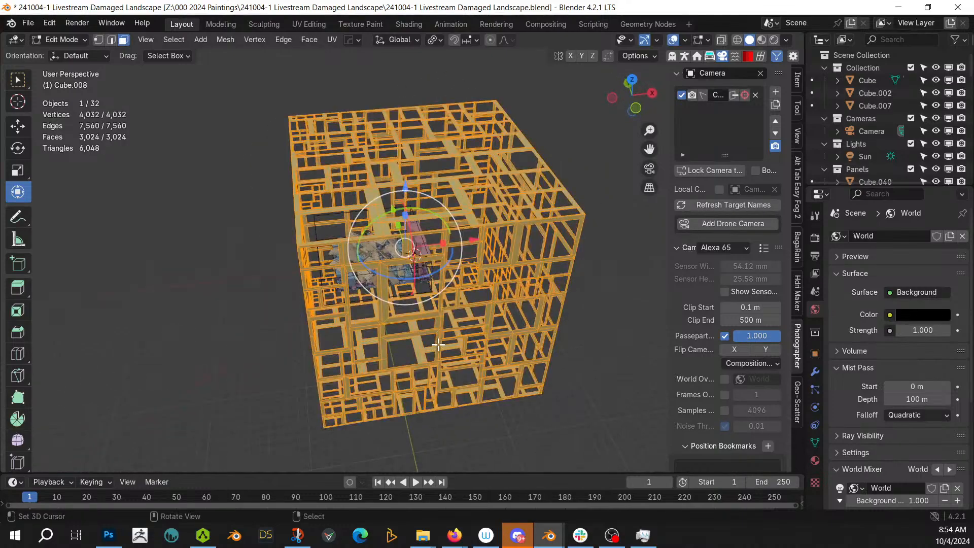
{"action": "key", "text": "KP_Decimal"}
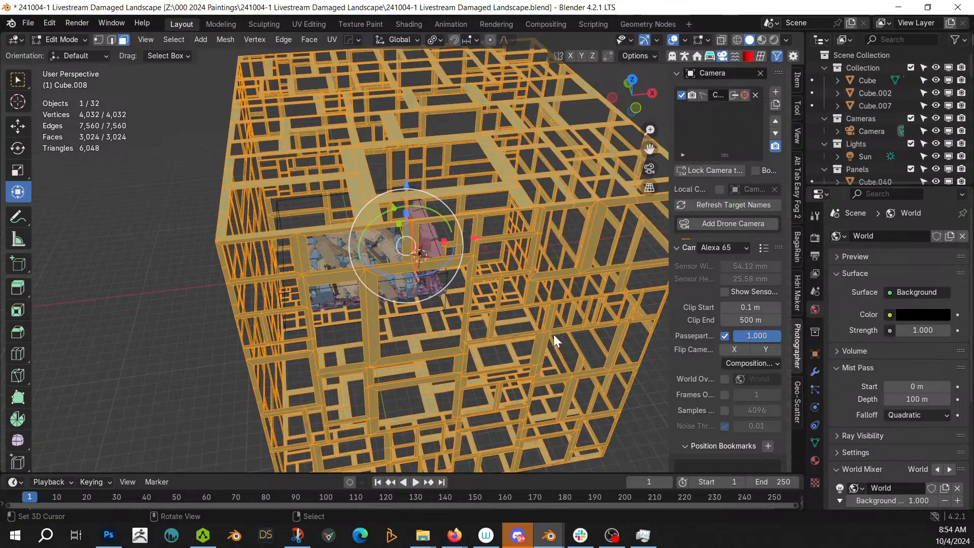
Return to Object Mode and add a Solidify modifier to the lattice with a thickness of about -4.98
{"action": "key", "text": "Tab"}
{"action": "key", "text": "shift+alt+x"}
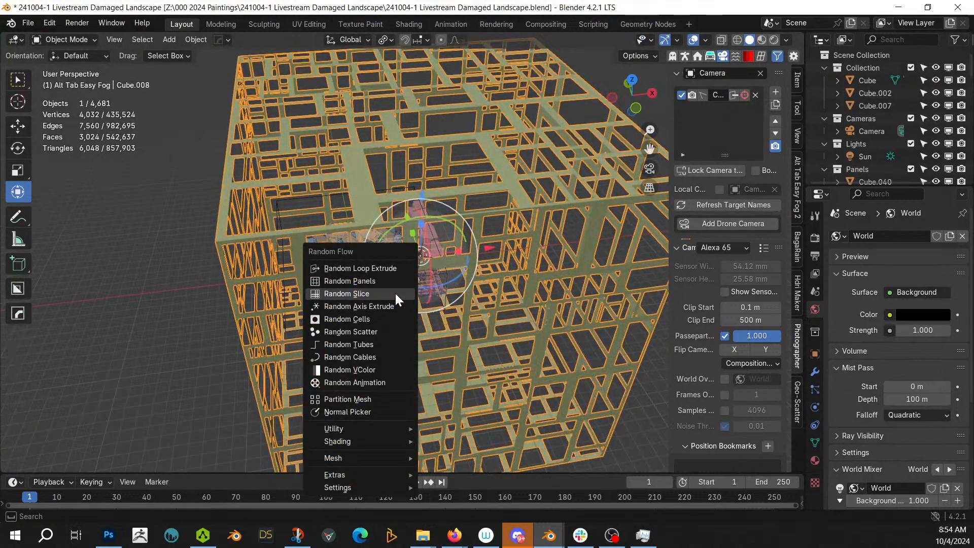
{"action": "key", "text": "Escape"}
{"action": "key", "text": "q"}
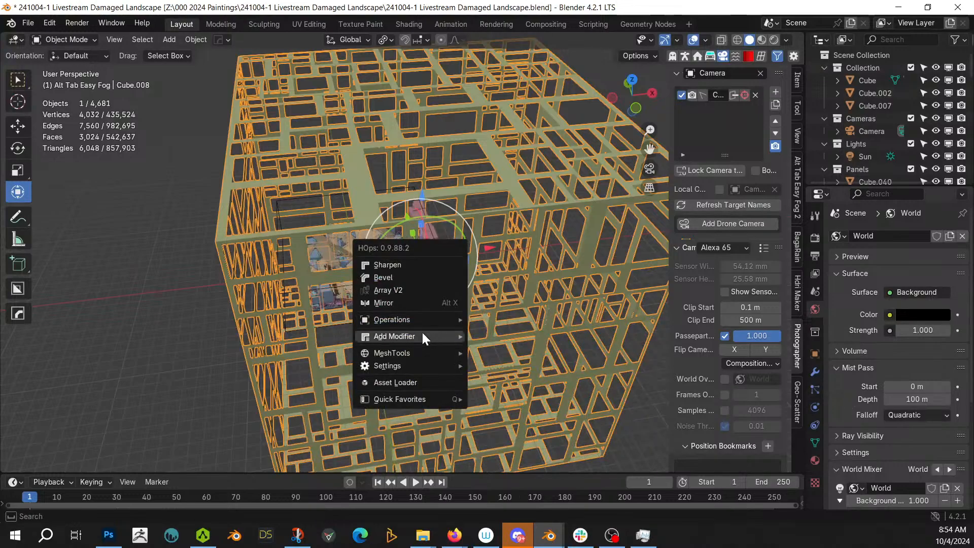
{"action": "mouse_move", "coordinate": [446, 336]}
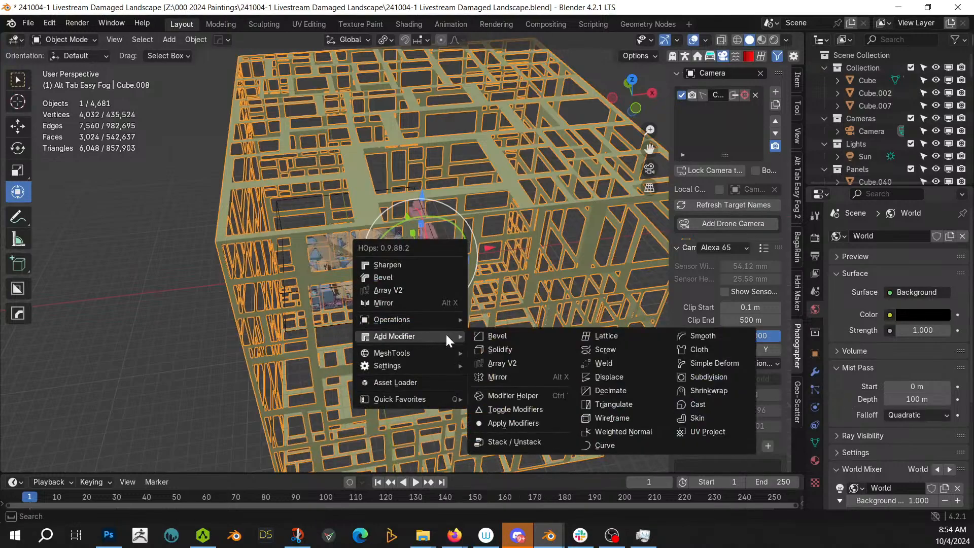
{"action": "left_click", "coordinate": [508, 351]}
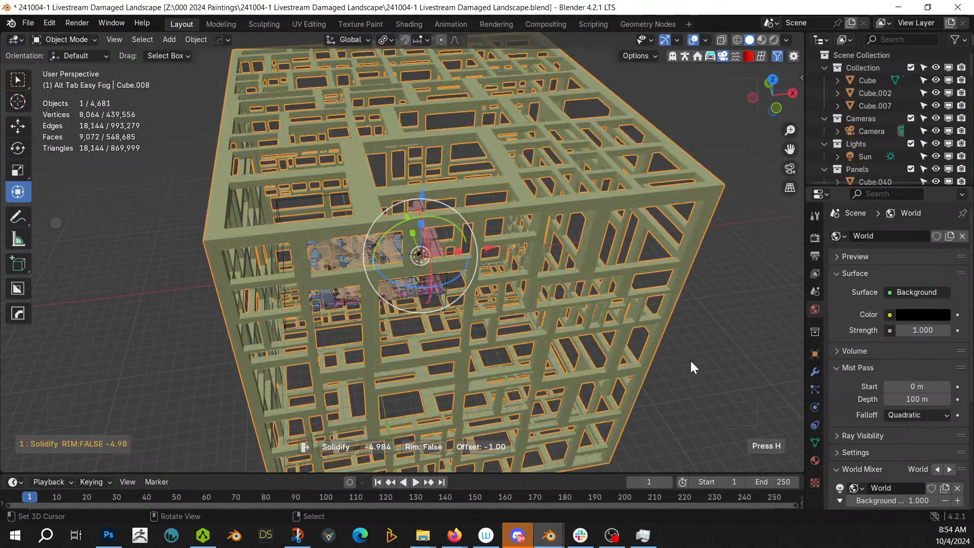
{"action": "left_click", "coordinate": [692, 366]}
{"action": "key", "text": "n"}
Apply the Solidify modifier on the lattice cube
{"action": "middle_click_drag", "start_coordinate": [441, 381], "coordinate": [112, 390]}
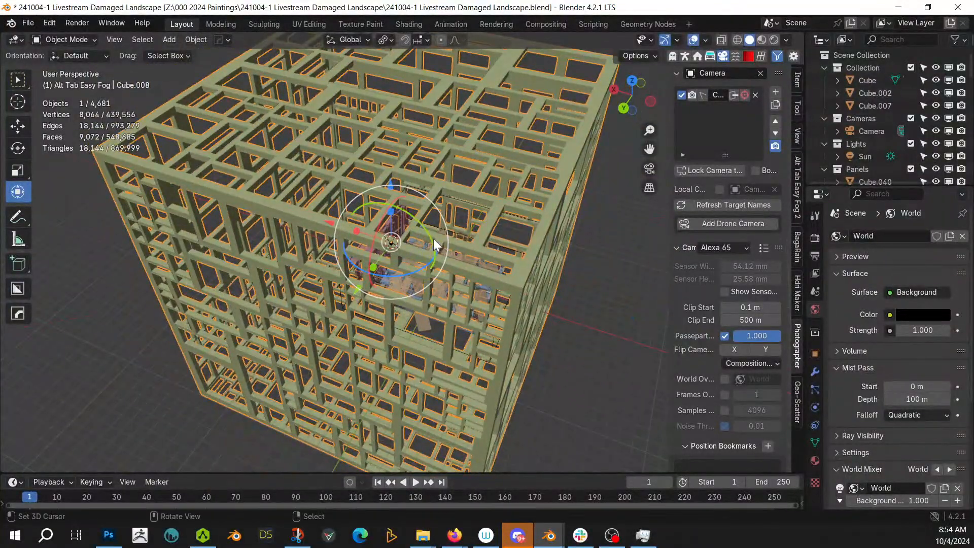
{"action": "scroll", "coordinate": [410, 295], "scroll_direction": "up", "scroll_amount": 6}
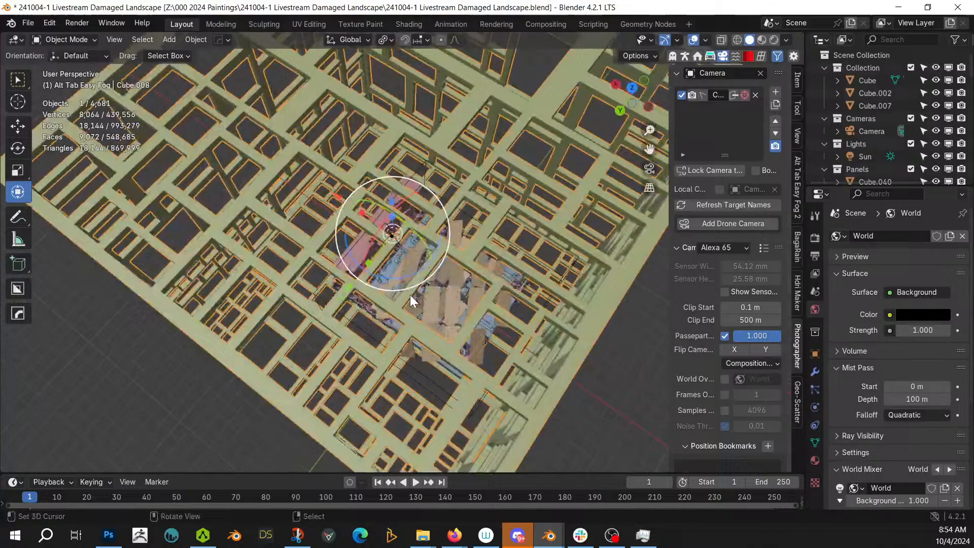
{"action": "middle_click_drag", "start_coordinate": [409, 294], "coordinate": [463, 243]}
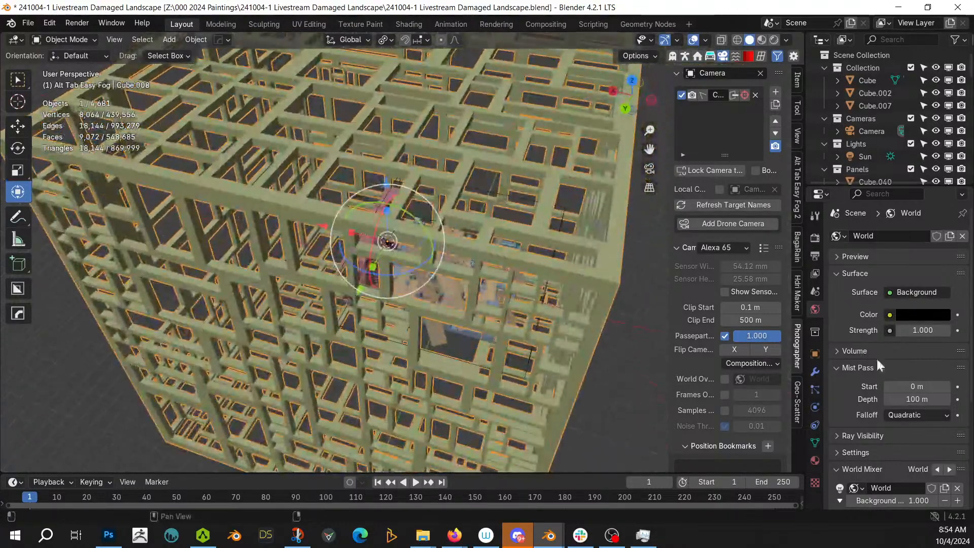
{"action": "left_click", "coordinate": [815, 371]}
{"action": "left_click", "coordinate": [866, 236]}
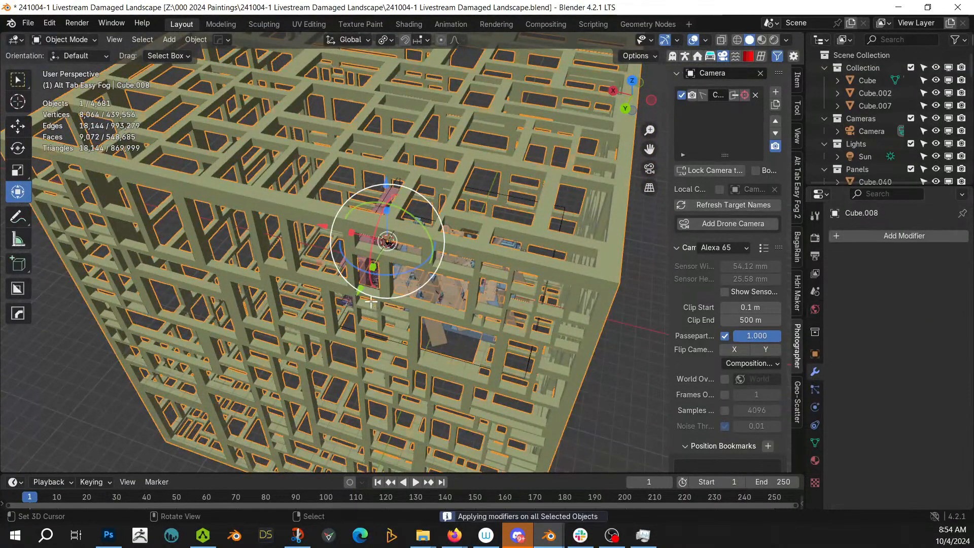
Run Random Flow's Plate Insets on the lattice cube with Reverse set to 0%
{"action": "key", "text": "Tab"}
{"action": "key", "text": "Tab"}
{"action": "key", "text": "shift+q"}
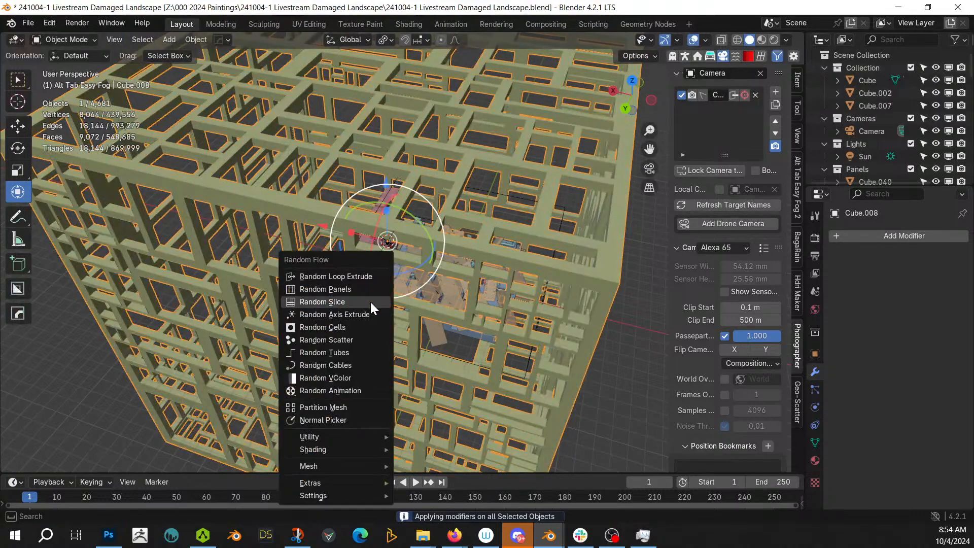
{"action": "mouse_move", "coordinate": [338, 436]}
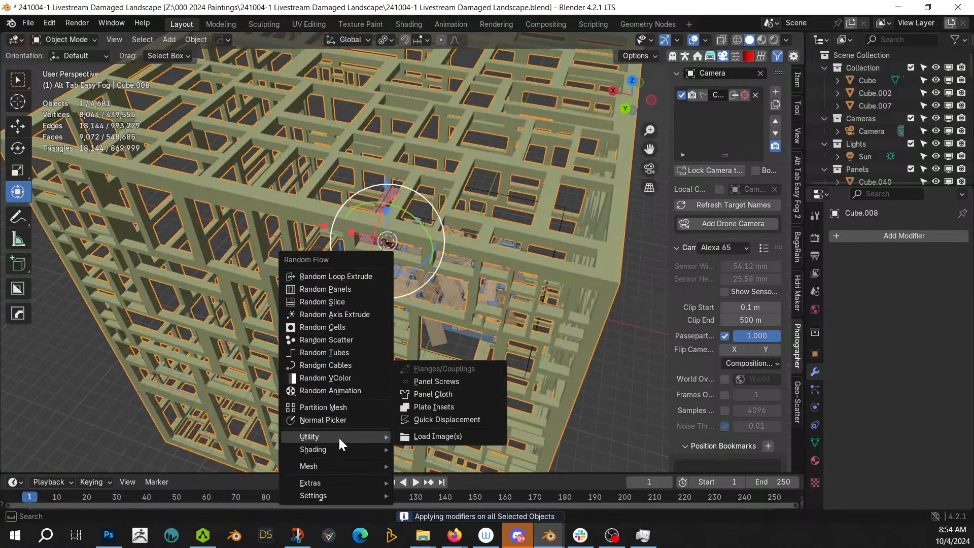
{"action": "left_click", "coordinate": [456, 408]}
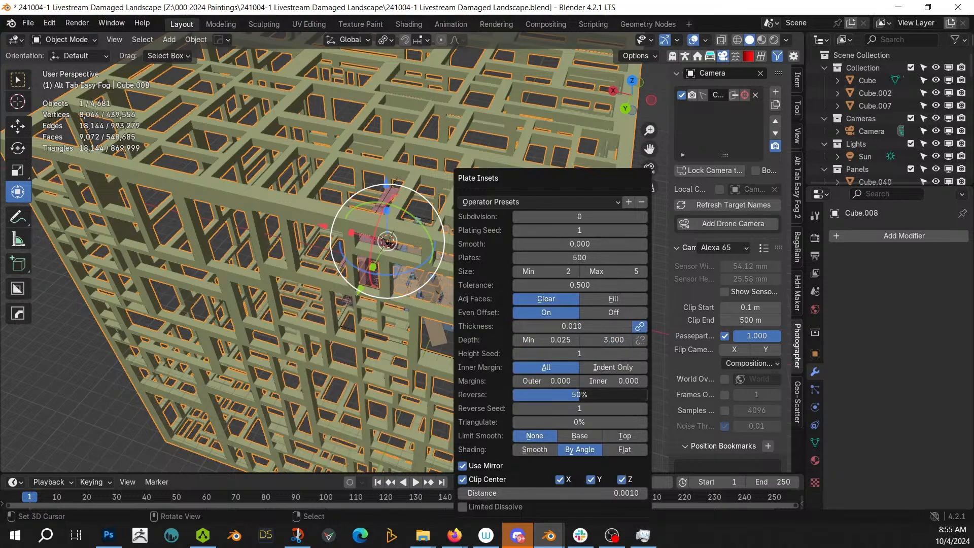
{"action": "left_click_drag", "start_coordinate": [579, 394], "coordinate": [540, 394]}
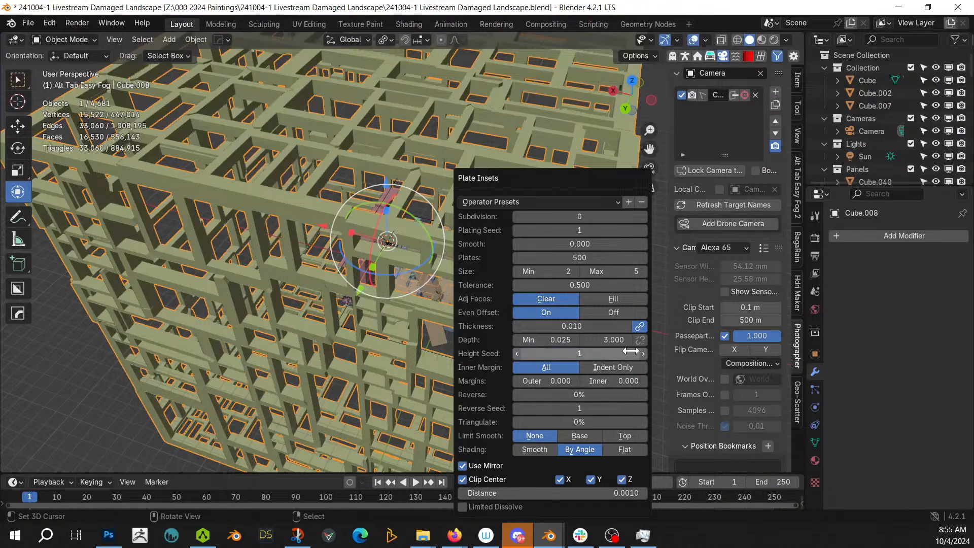
Refine the plate insets with subdivision 2, plate size from 1 to 2, and a maximum depth of 8
{"action": "left_click", "coordinate": [581, 217]}
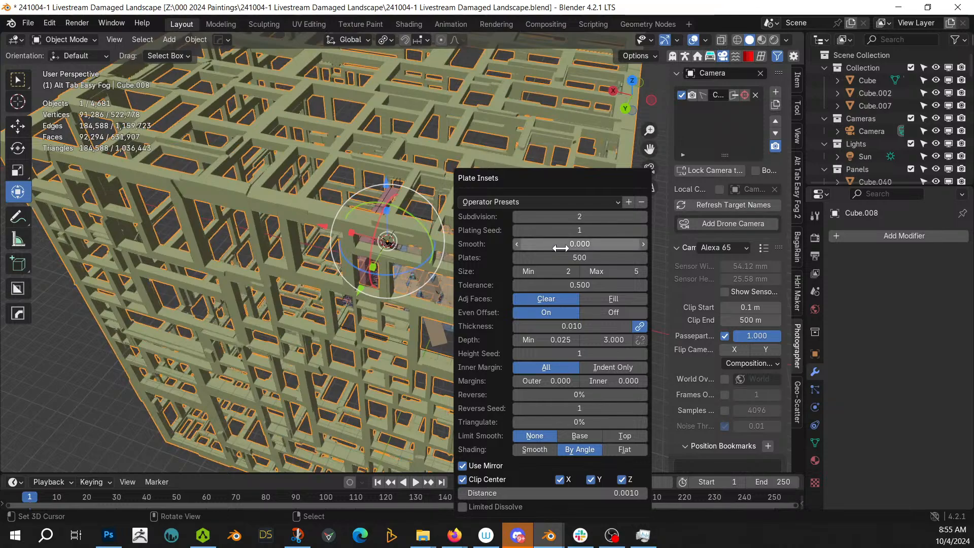
{"action": "left_click", "coordinate": [515, 271]}
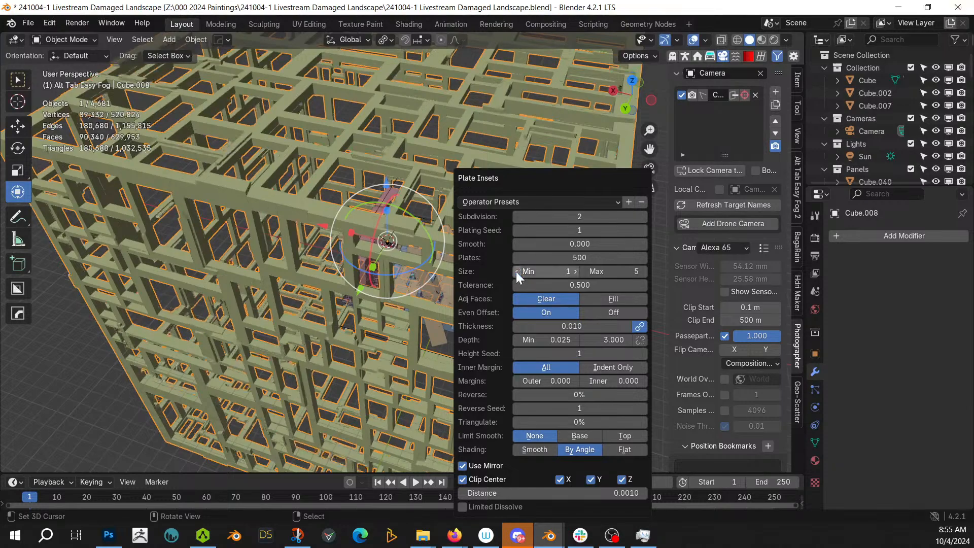
{"action": "left_click", "coordinate": [614, 271]}
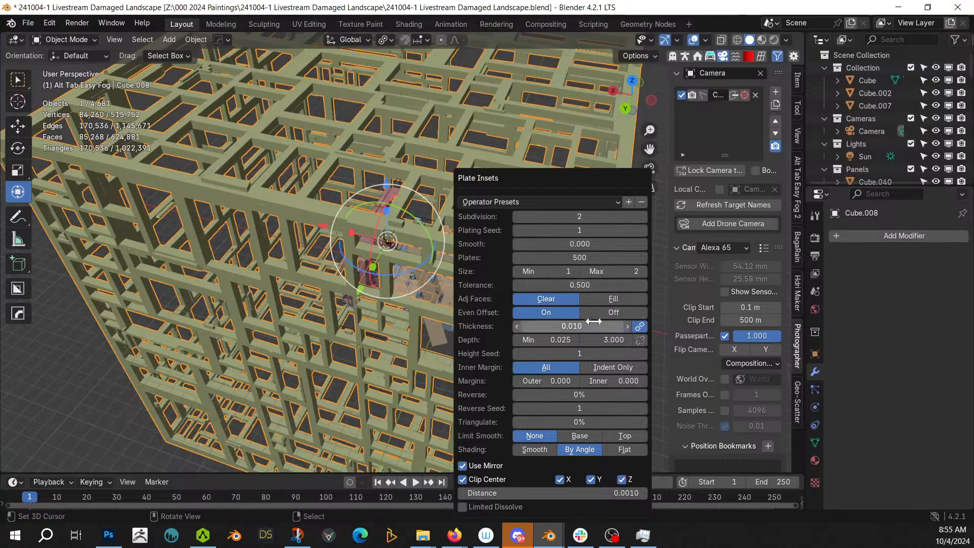
{"action": "left_click", "coordinate": [610, 339]}
{"action": "type", "text": "8"}
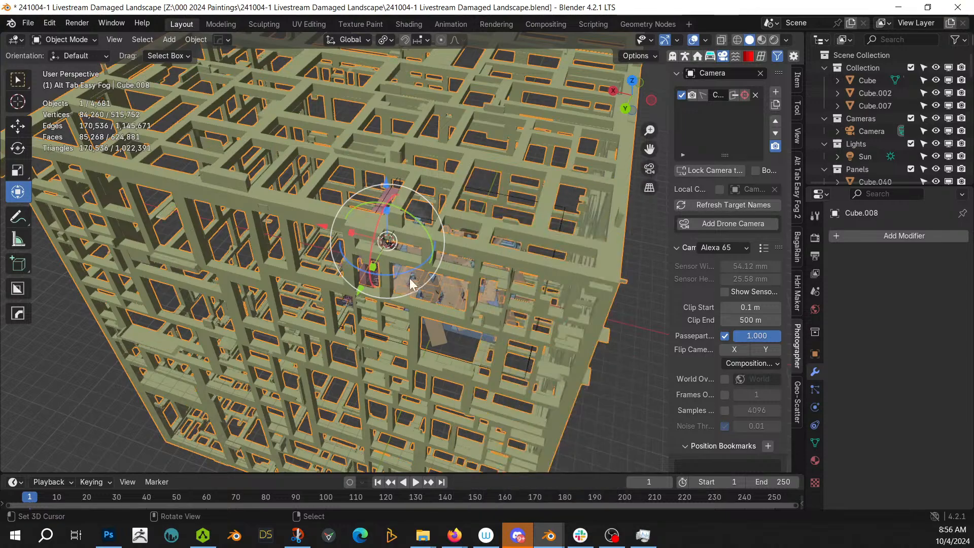
Preview the plated lattice through the camera in rendered shading, and return to solid shading
{"action": "middle_click_drag", "start_coordinate": [385, 274], "coordinate": [474, 334]}
{"action": "key", "text": "KP_0"}
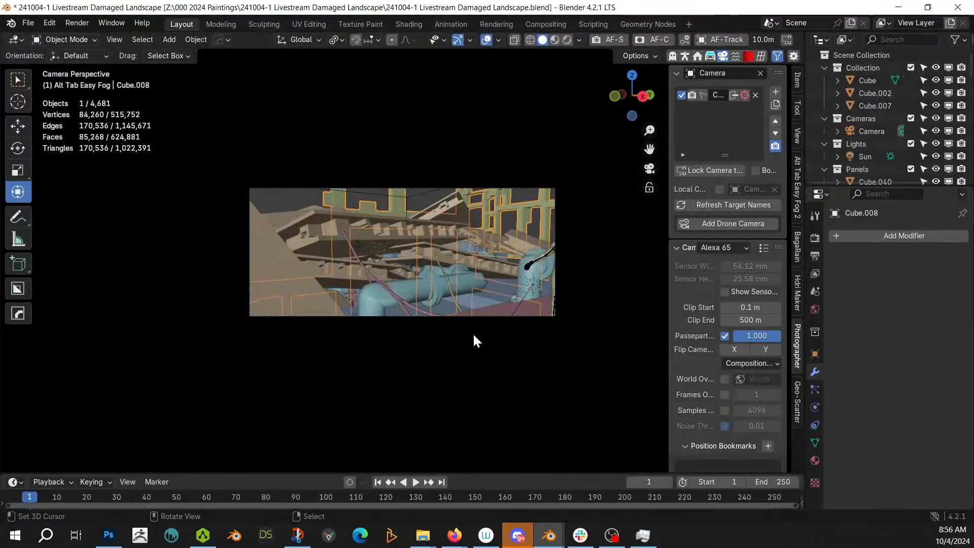
{"action": "middle_click_drag", "start_coordinate": [473, 335], "coordinate": [462, 349]}
{"action": "key", "text": "KP_0"}
{"action": "key", "text": "z"}
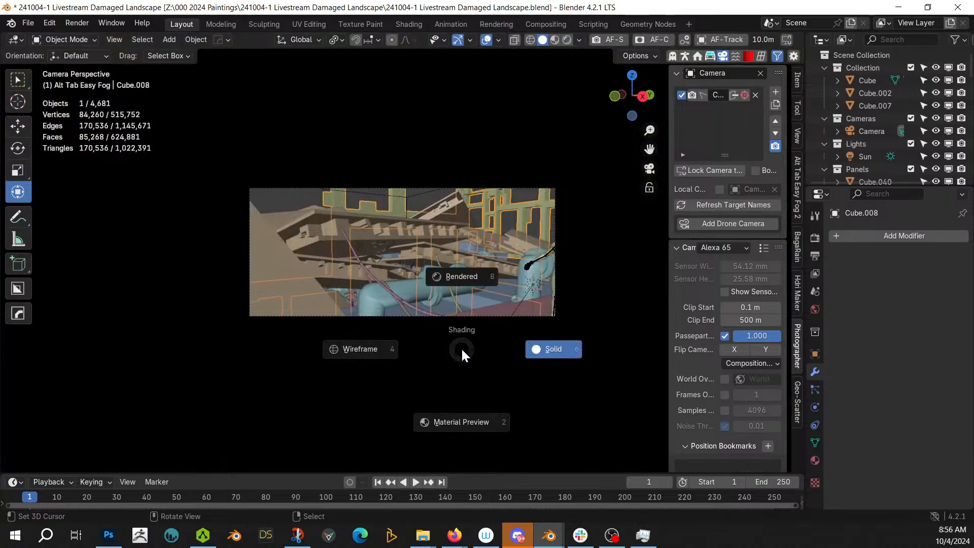
{"action": "key", "text": "8"}
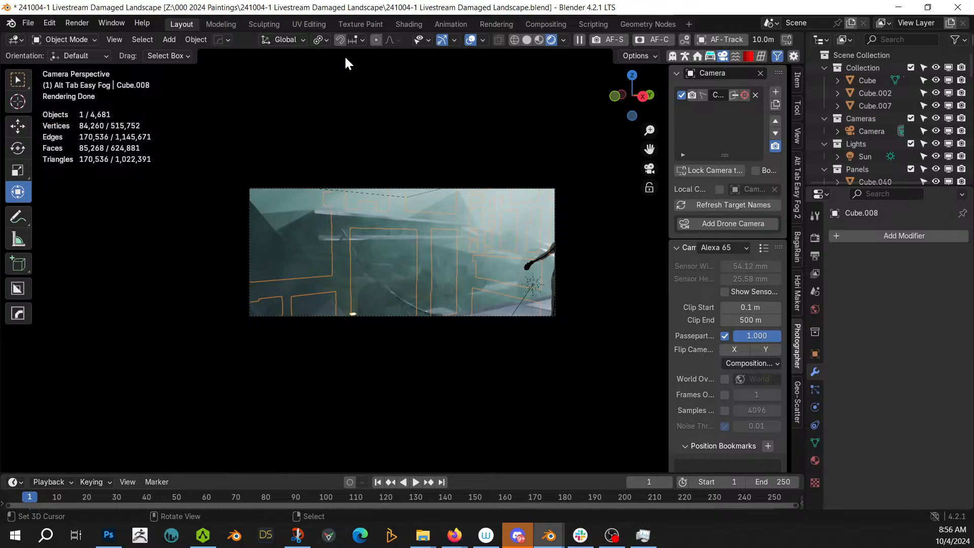
{"action": "left_click", "coordinate": [530, 39]}
Collapse the Panels, Cutters and Geo-Scatter collections in the outliner
{"action": "middle_click_drag", "start_coordinate": [522, 176], "coordinate": [691, 214]}
{"action": "scroll", "coordinate": [521, 270], "scroll_direction": "down", "scroll_amount": 10}
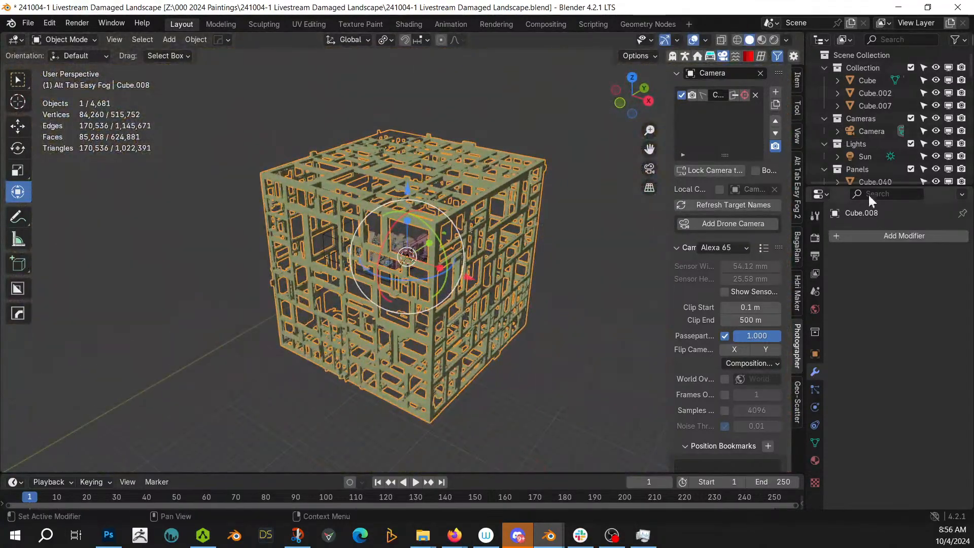
{"action": "scroll", "coordinate": [875, 167], "scroll_direction": "down", "scroll_amount": 3}
{"action": "scroll", "coordinate": [883, 147], "scroll_direction": "up", "scroll_amount": 4}
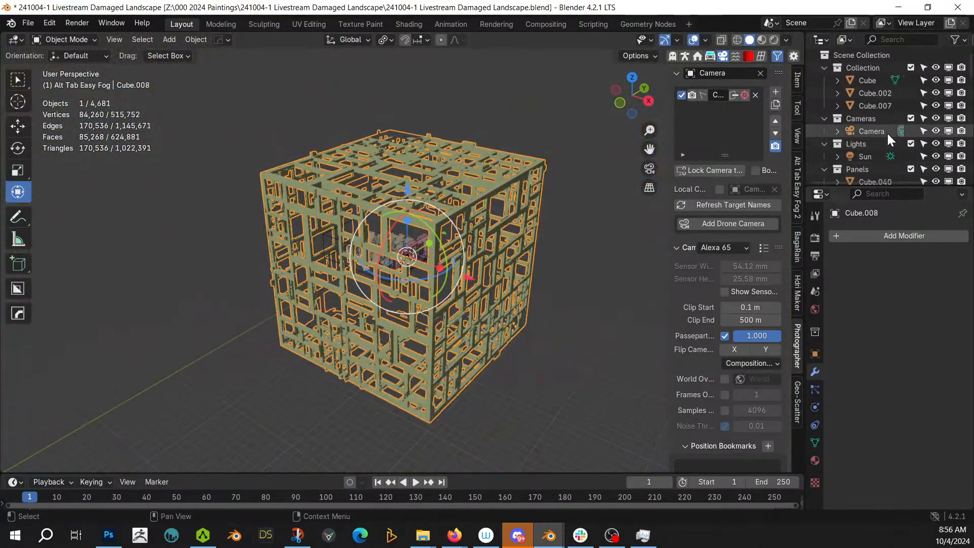
{"action": "left_click", "coordinate": [824, 169]}
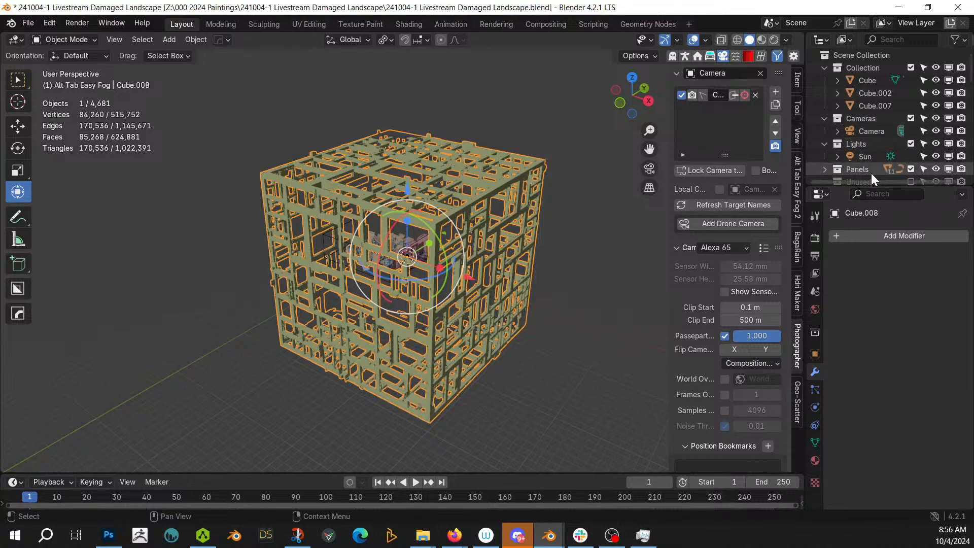
{"action": "scroll", "coordinate": [875, 167], "scroll_direction": "down", "scroll_amount": 3}
{"action": "left_click", "coordinate": [824, 118]}
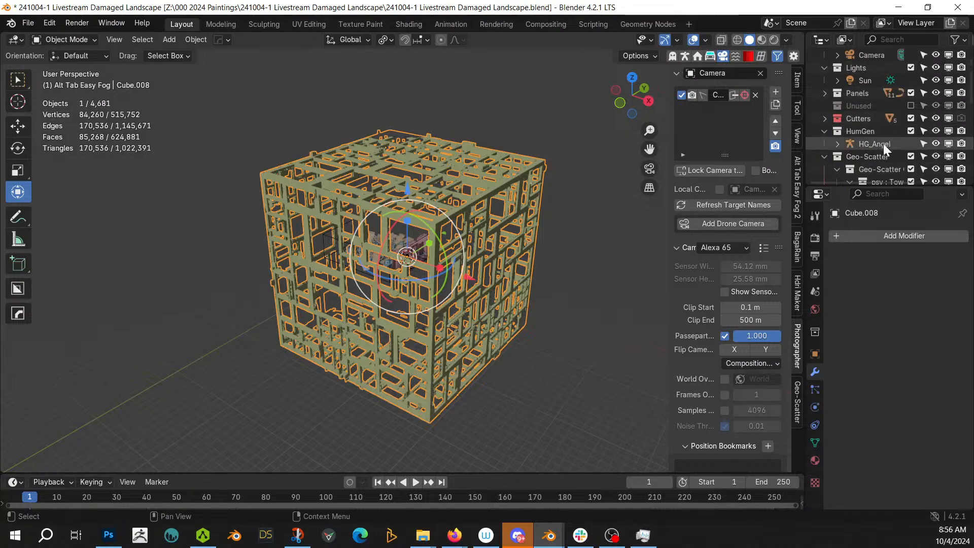
{"action": "left_click", "coordinate": [824, 156]}
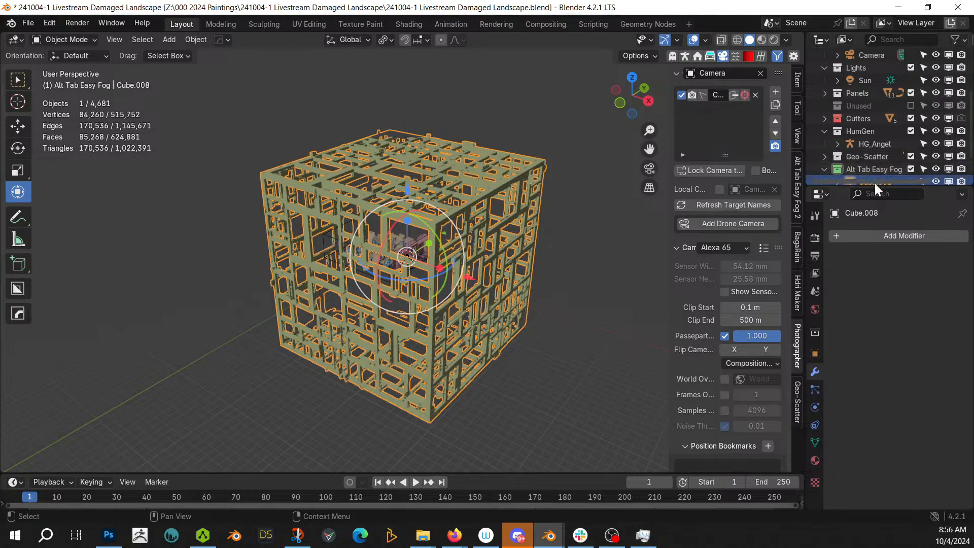
Move the lattice cube out of the Alt Tab Easy Fog collection into the Lights collection
{"action": "middle_click_drag", "start_coordinate": [522, 341], "coordinate": [558, 306]}
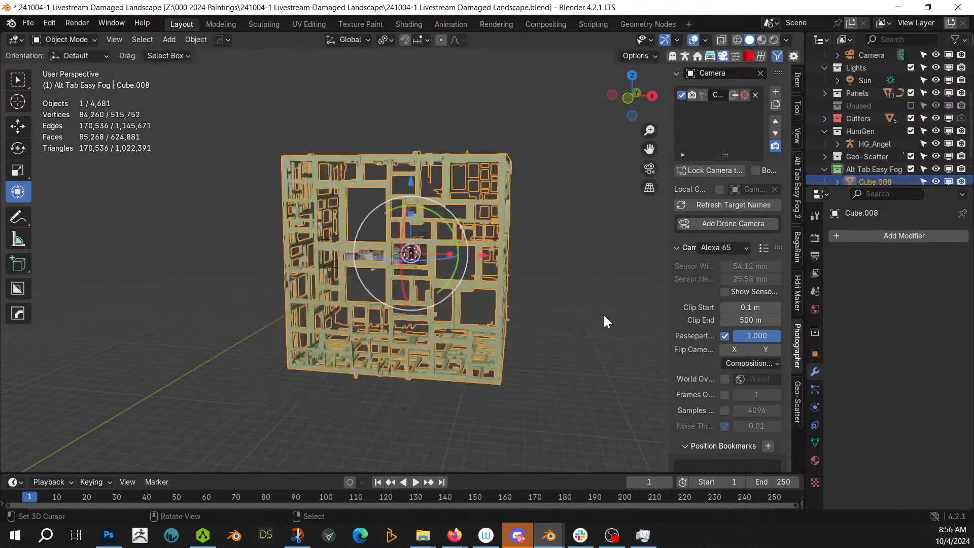
{"action": "scroll", "coordinate": [882, 162], "scroll_direction": "down", "scroll_amount": 2}
{"action": "scroll", "coordinate": [878, 159], "scroll_direction": "down", "scroll_amount": 1}
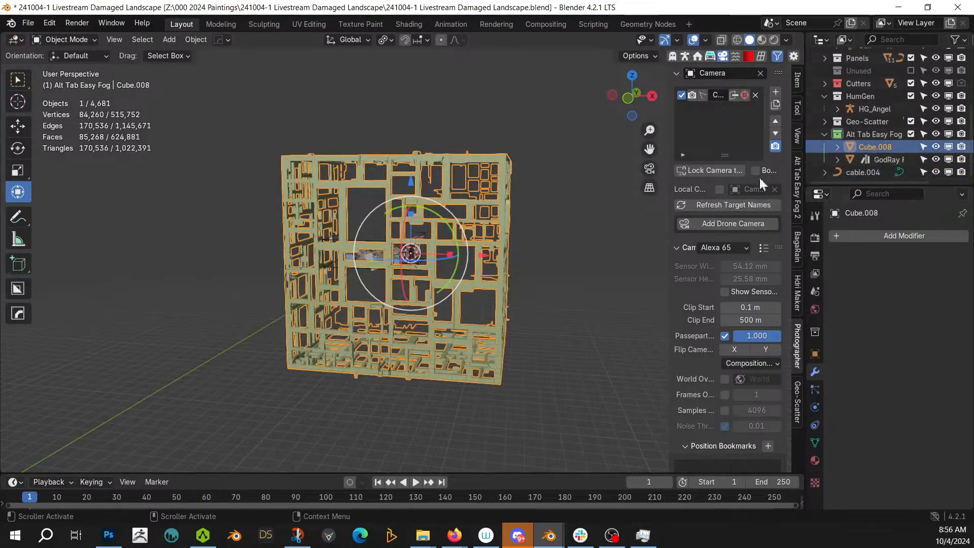
{"action": "key", "text": "m"}
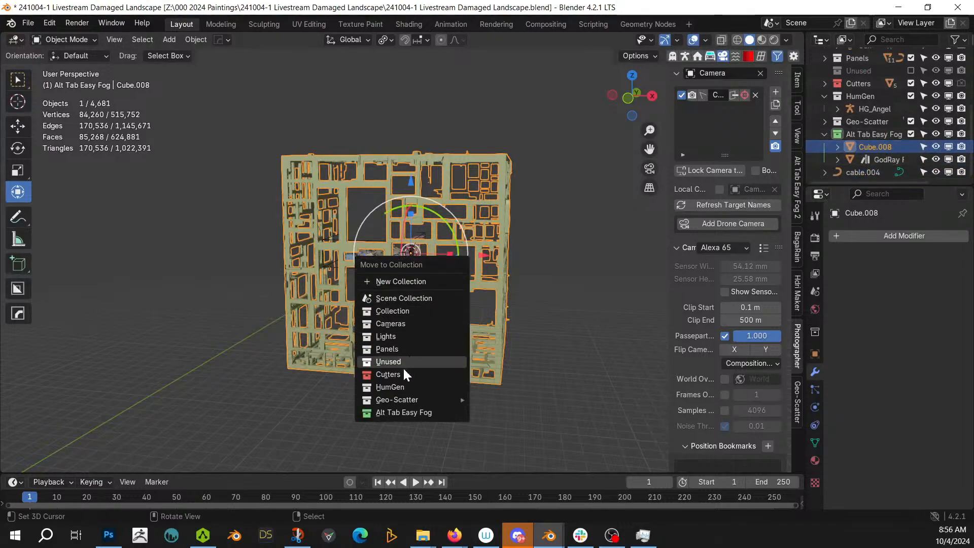
{"action": "left_click", "coordinate": [398, 336]}
{"action": "scroll", "coordinate": [862, 152], "scroll_direction": "up", "scroll_amount": 1}
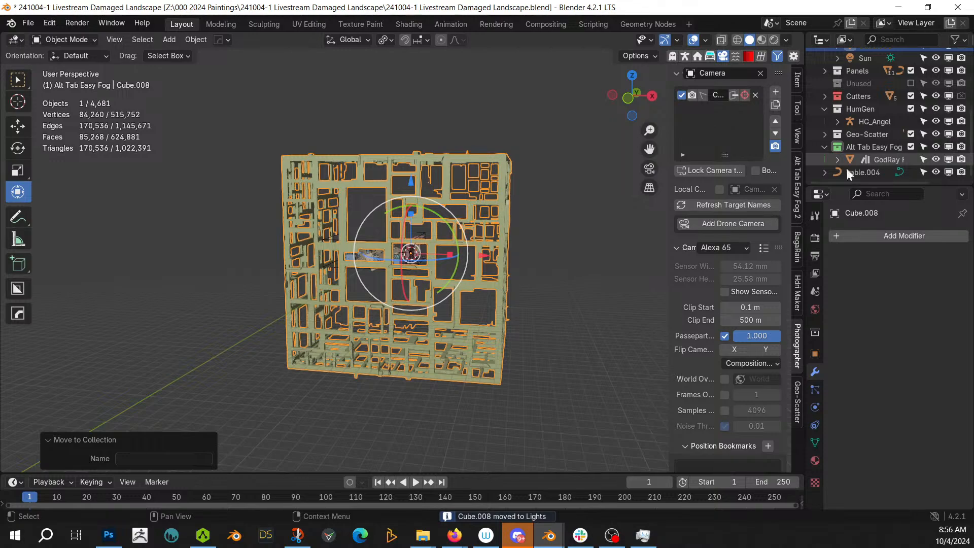
Scale the GodRay Fog Noise volume uniformly by 1.874 and stretch it about 2.4 times along Z
{"action": "left_click", "coordinate": [872, 160]}
{"action": "middle_click_drag", "start_coordinate": [495, 297], "coordinate": [507, 343]}
{"action": "key", "text": "s"}
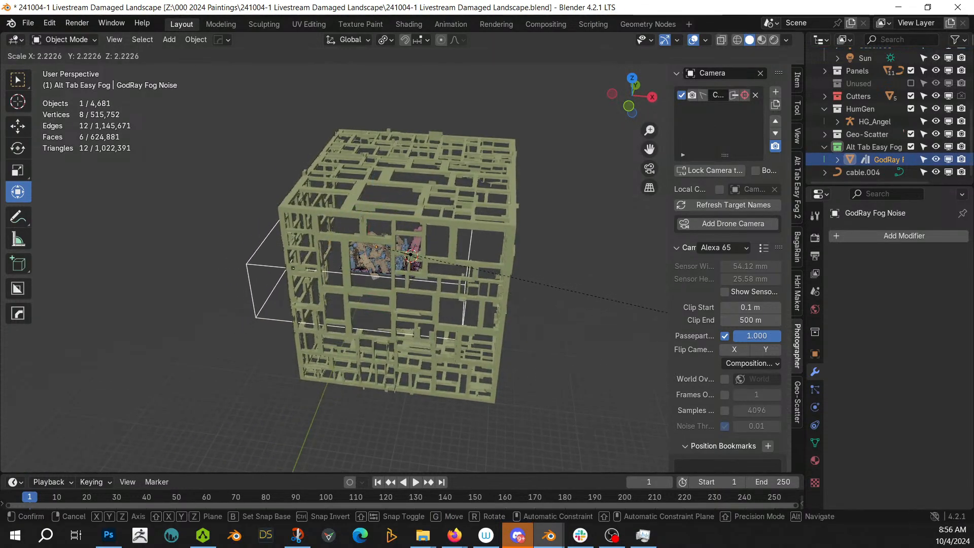
{"action": "left_click", "coordinate": [677, 317]}
{"action": "key", "text": "s"}
{"action": "key", "text": "z"}
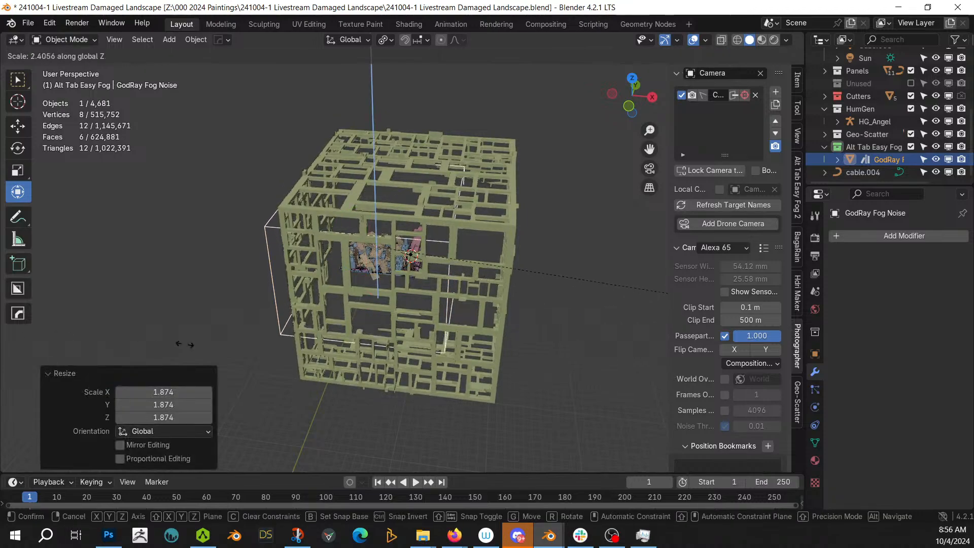
{"action": "left_click", "coordinate": [181, 279]}
Scale the lattice cube to 0.776 and move it about -58.5 m in X and 14.4 m in Y, inside the fog volume
{"action": "left_click", "coordinate": [320, 184]}
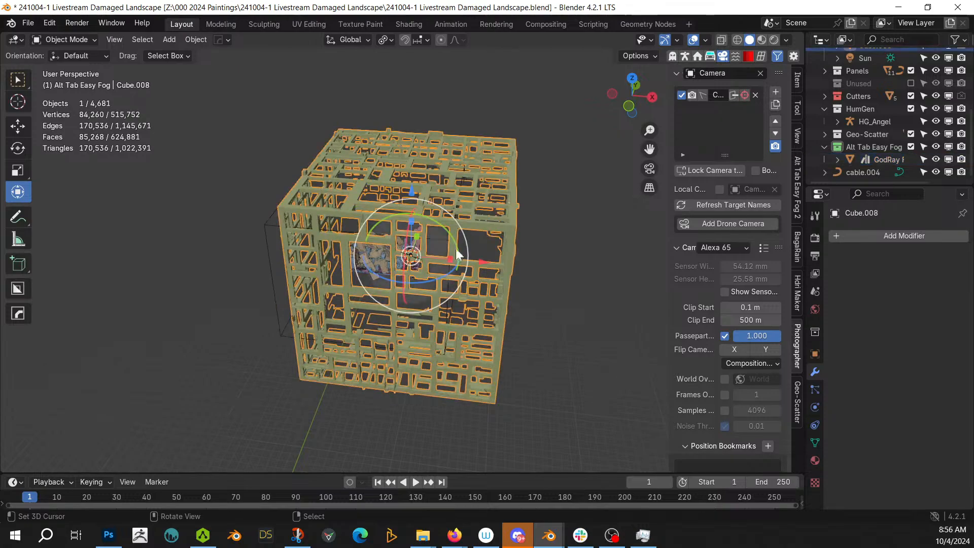
{"action": "key", "text": "s"}
{"action": "left_click", "coordinate": [478, 267]}
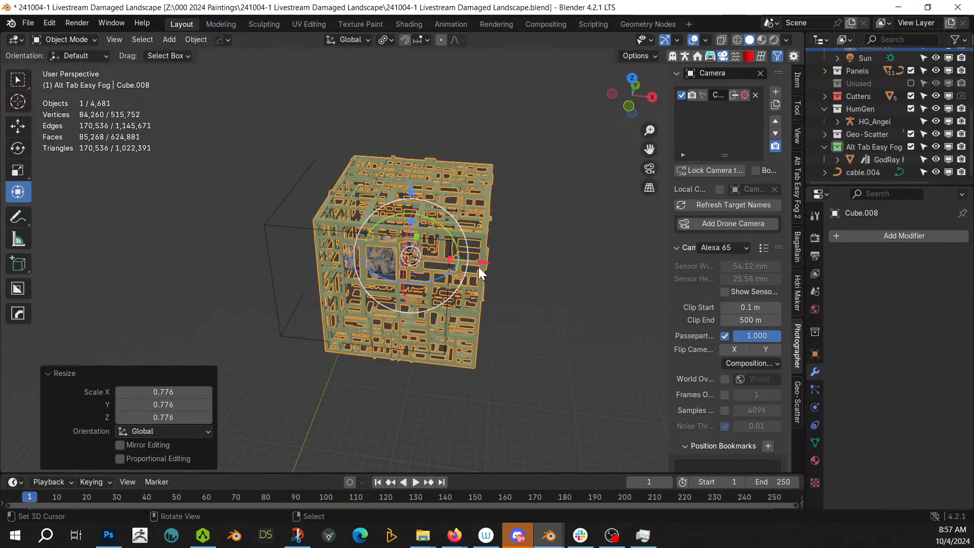
{"action": "key", "text": "KP_7"}
{"action": "key", "text": "g"}
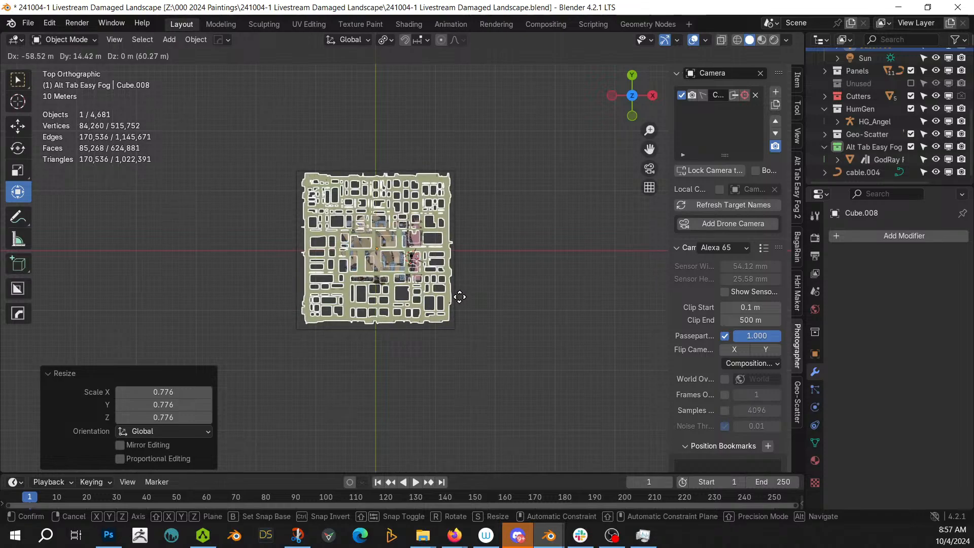
{"action": "left_click", "coordinate": [459, 297]}
Edit the GodRay Fog Noise box and raise its top face along Z above the top of the lattice
{"action": "middle_click_drag", "start_coordinate": [464, 294], "coordinate": [440, 211]}
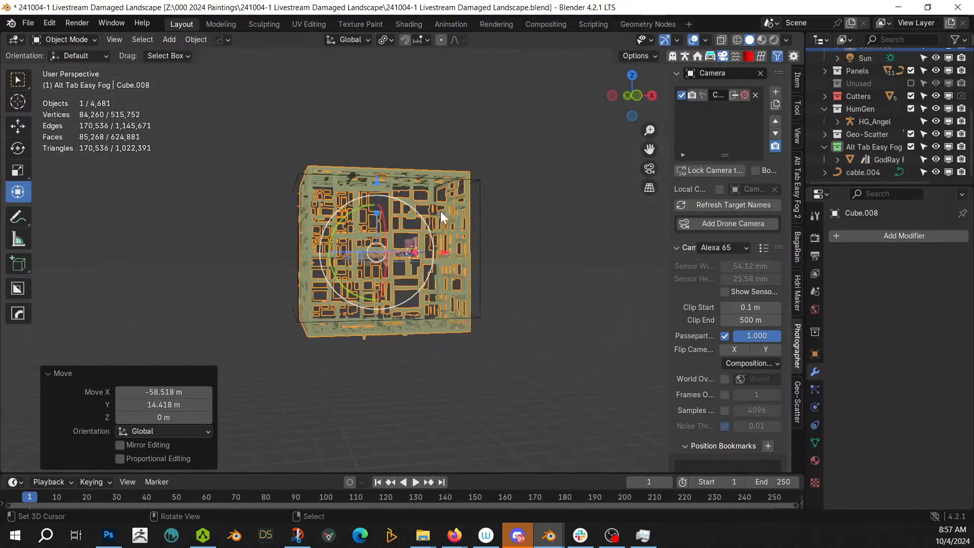
{"action": "scroll", "coordinate": [482, 234], "scroll_direction": "up", "scroll_amount": 5}
{"action": "middle_click_drag", "start_coordinate": [527, 254], "coordinate": [634, 267]}
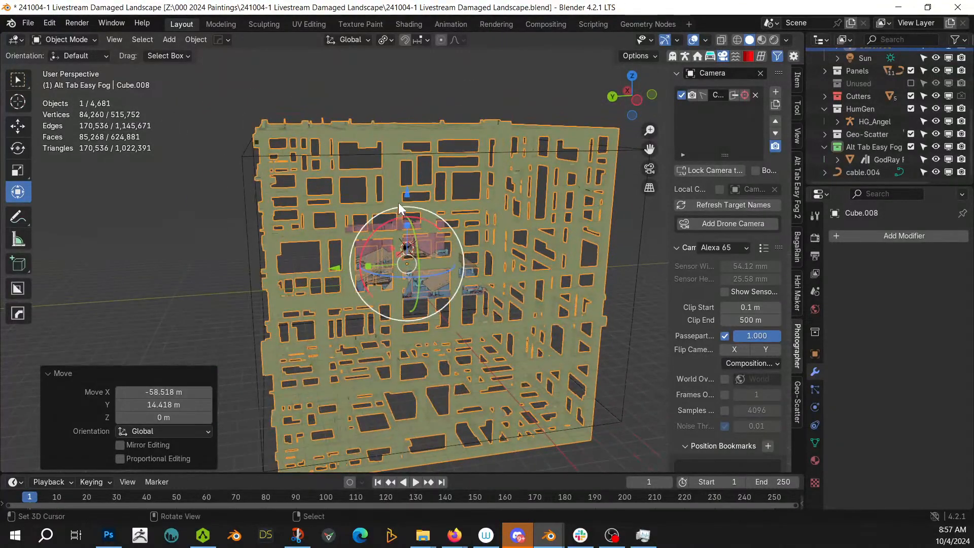
{"action": "left_click", "coordinate": [303, 151]}
{"action": "left_click", "coordinate": [301, 154]}
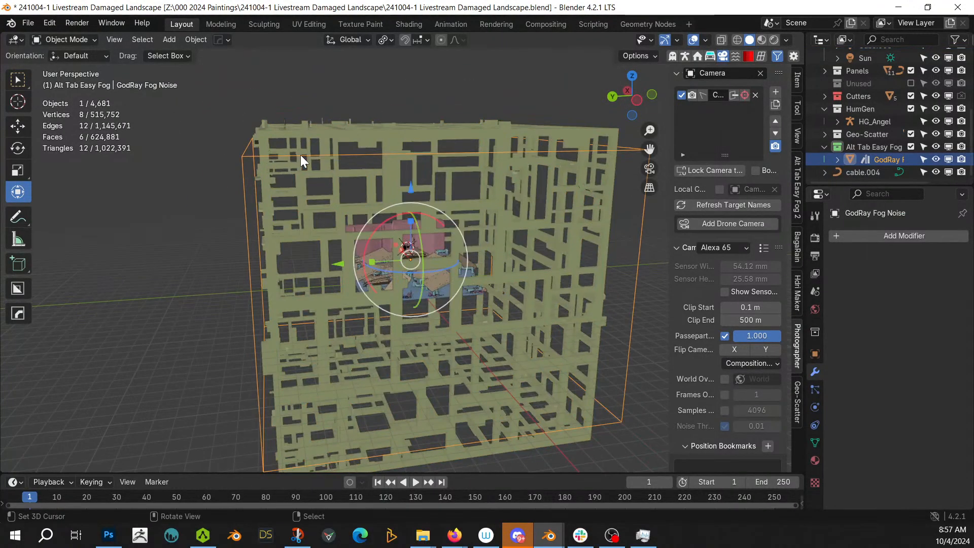
{"action": "key", "text": "Tab"}
{"action": "left_click", "coordinate": [304, 151]}
{"action": "key", "text": "g"}
{"action": "key", "text": "z"}
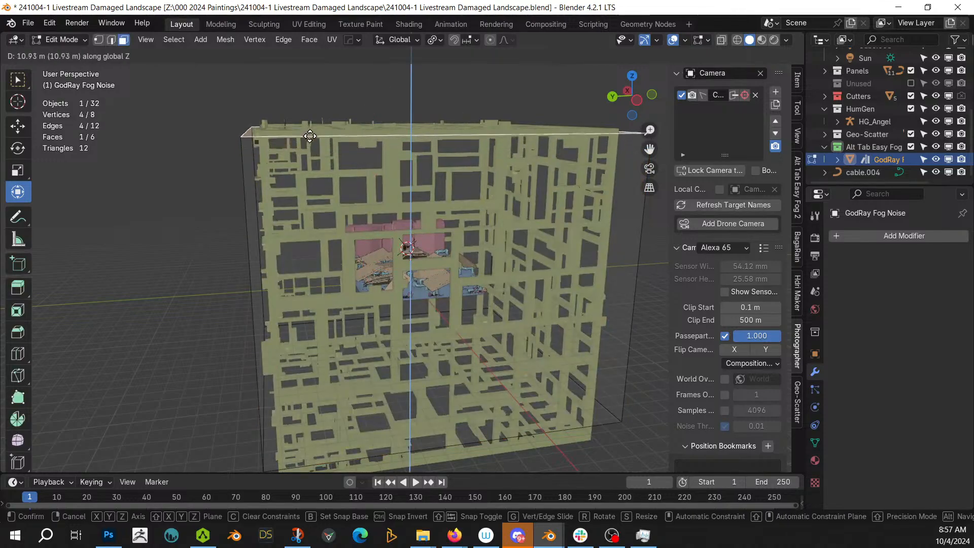
{"action": "left_click", "coordinate": [318, 126]}
Raise the fog box's bottom face about 82.3 m along Z to the scene's floor level, and return to Object Mode
{"action": "middle_click_drag", "start_coordinate": [319, 124], "coordinate": [394, 115]}
{"action": "right_click", "coordinate": [469, 285]}
{"action": "middle_click_drag", "start_coordinate": [468, 286], "coordinate": [482, 350]}
{"action": "key", "text": "g"}
{"action": "key", "text": "z"}
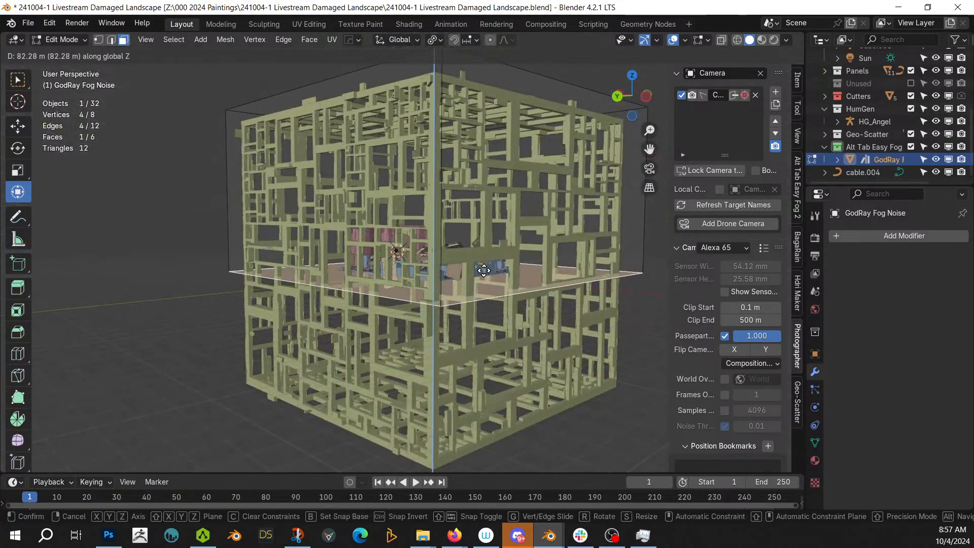
{"action": "left_click", "coordinate": [486, 272]}
{"action": "middle_click_drag", "start_coordinate": [485, 272], "coordinate": [355, 319]}
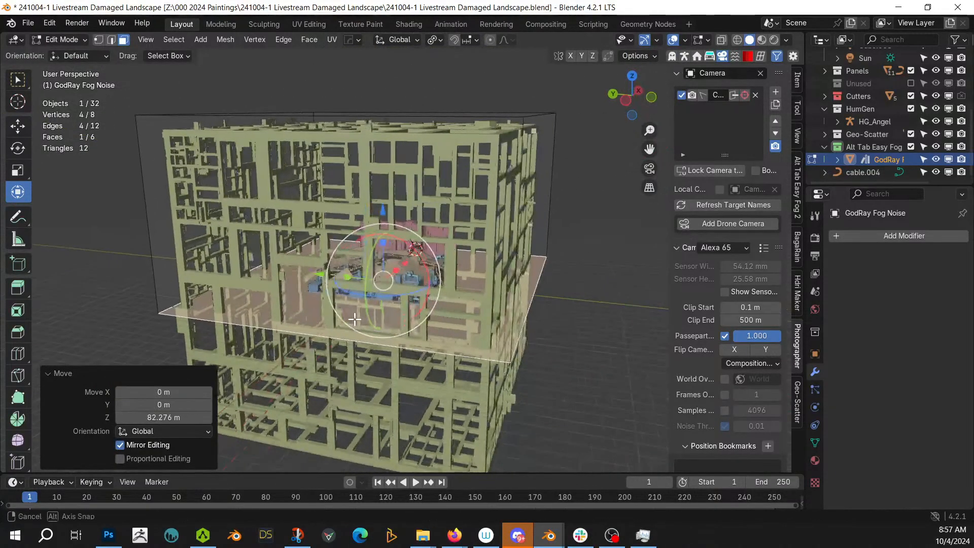
{"action": "key", "text": "Tab"}
Check the resized fog in rendered shading, first through the camera and then from a free perspective view
{"action": "key", "text": "KP_0"}
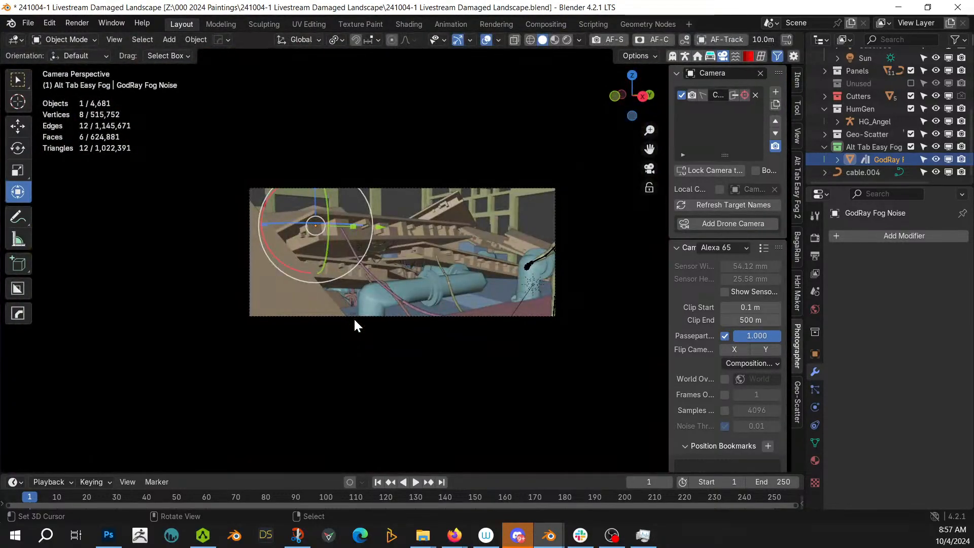
{"action": "key", "text": "z"}
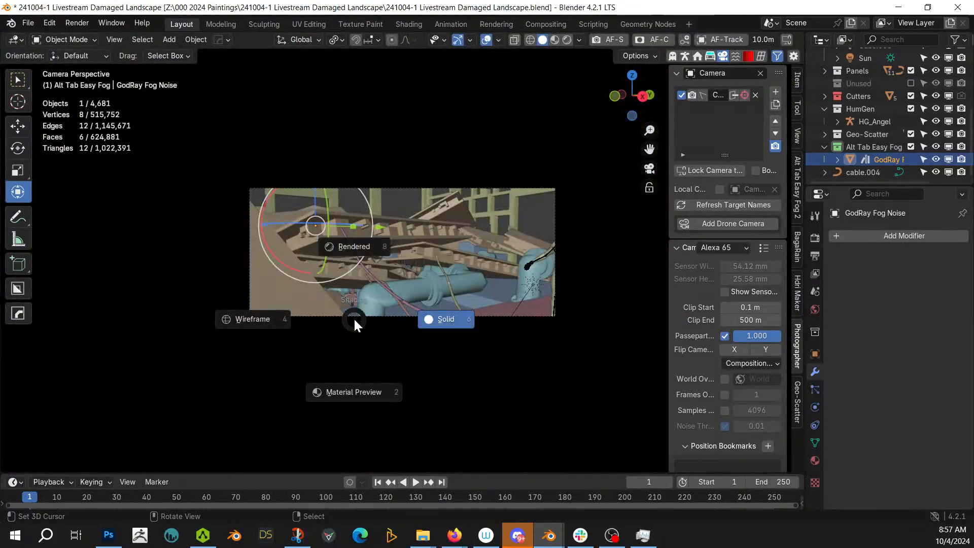
{"action": "key", "text": "KP_8"}
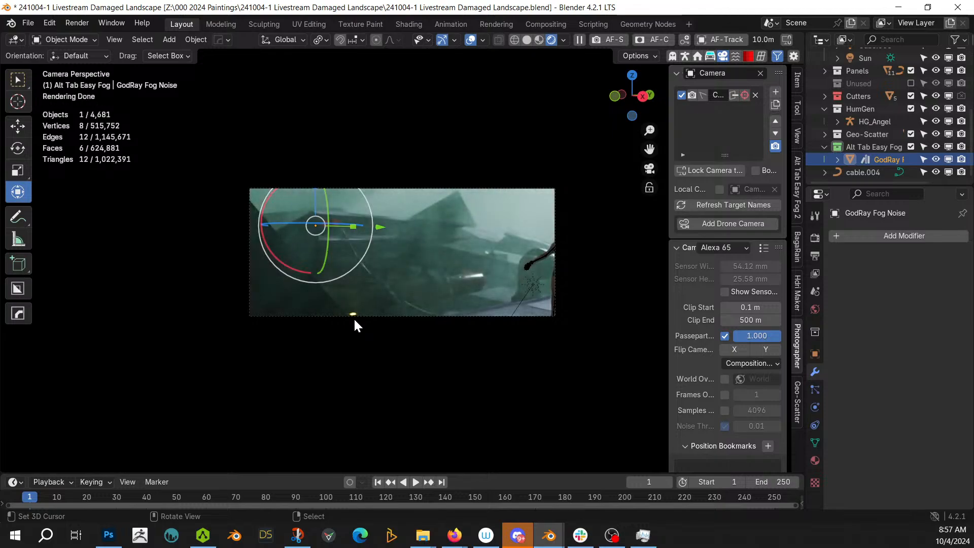
{"action": "middle_click_drag", "start_coordinate": [352, 303], "coordinate": [458, 214]}
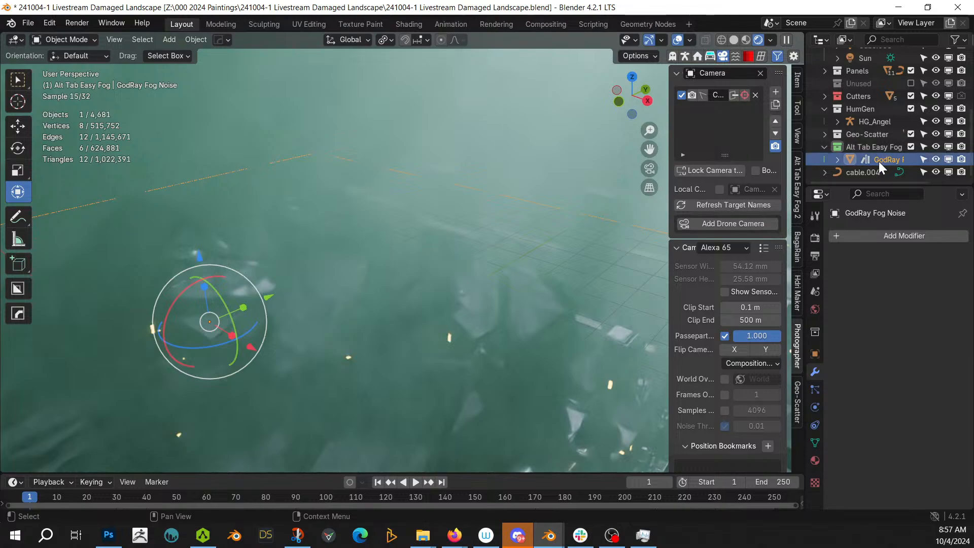
Assign the existing rflow_panel_hard_uv material to the large lattice cube surrounding the scene
{"action": "scroll", "coordinate": [478, 184], "scroll_direction": "down", "scroll_amount": 2}
{"action": "middle_click_drag", "start_coordinate": [478, 185], "coordinate": [507, 171]}
{"action": "left_click", "coordinate": [454, 194]}
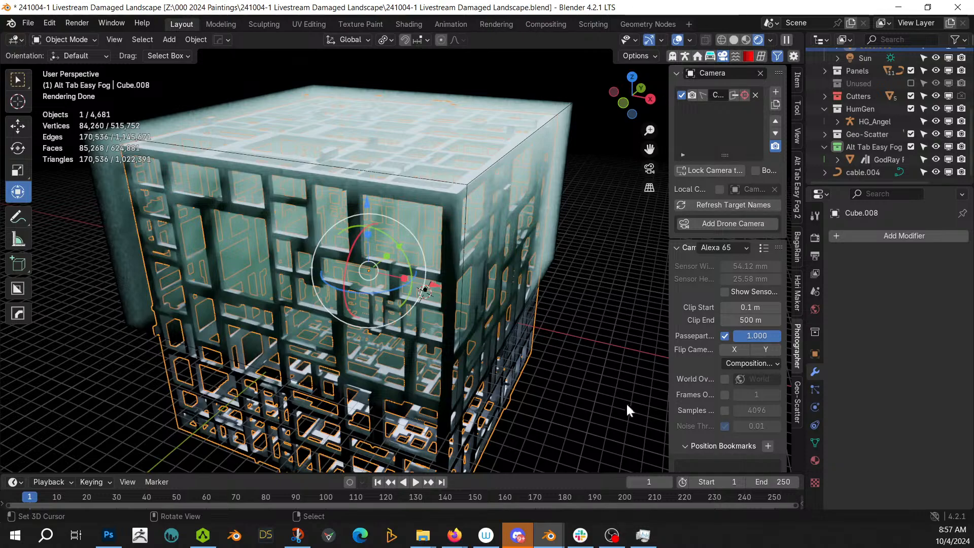
{"action": "left_click", "coordinate": [815, 460]}
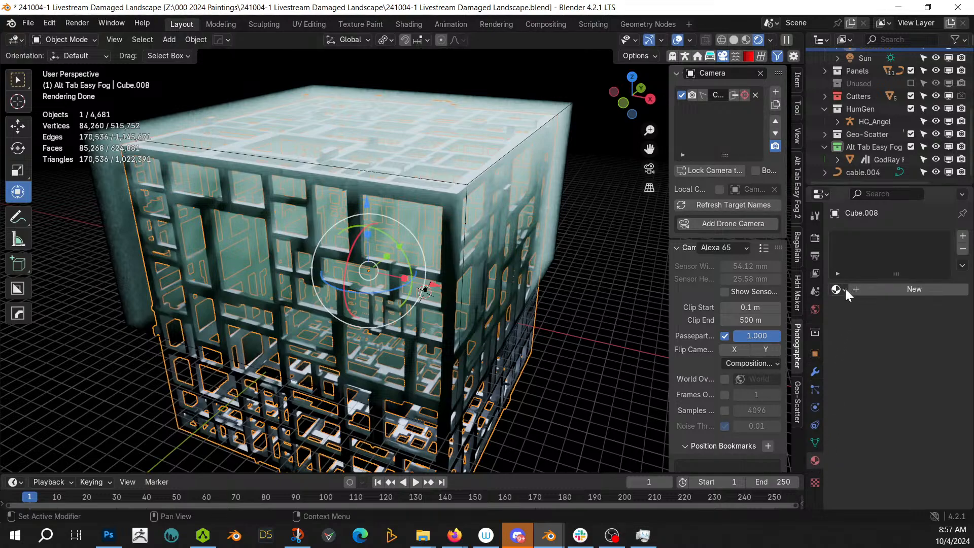
{"action": "left_click", "coordinate": [838, 290]}
{"action": "type", "text": "rflow"}
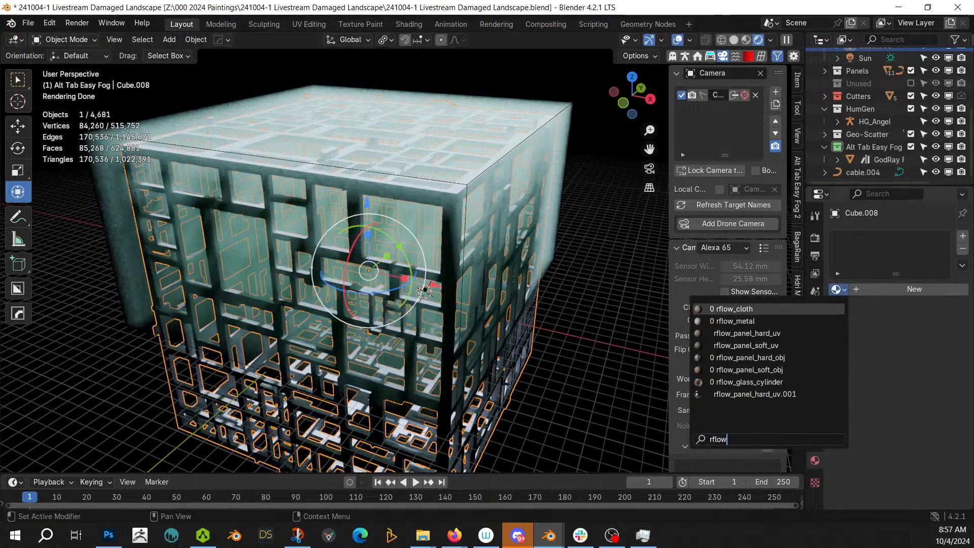
{"action": "key", "text": "Down"}
{"action": "key", "text": "Down"}
{"action": "key", "text": "Down"}
{"action": "key", "text": "Down"}
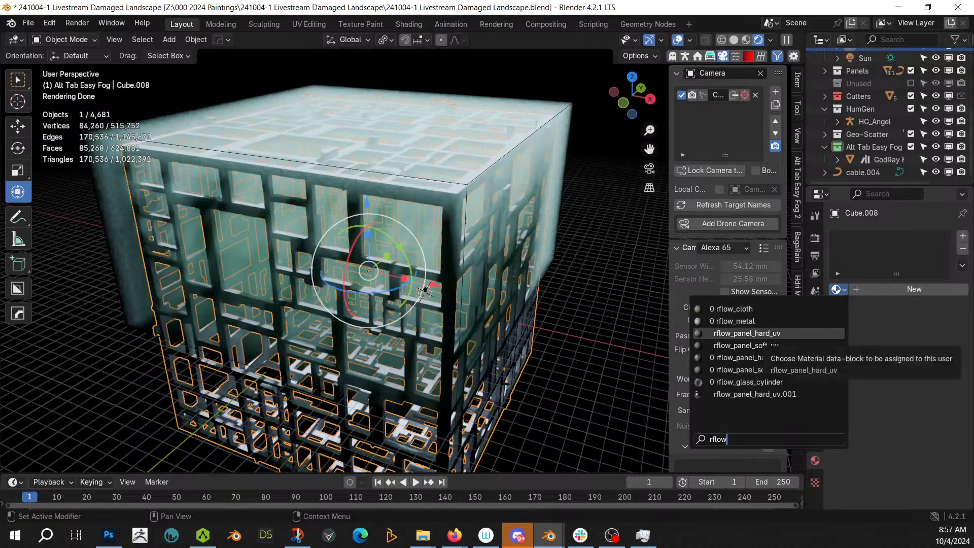
{"action": "left_click", "coordinate": [754, 334]}
Return to the camera view and set the GodRay Fog Noise volume's density to 0.1
{"action": "key", "text": "KP_0"}
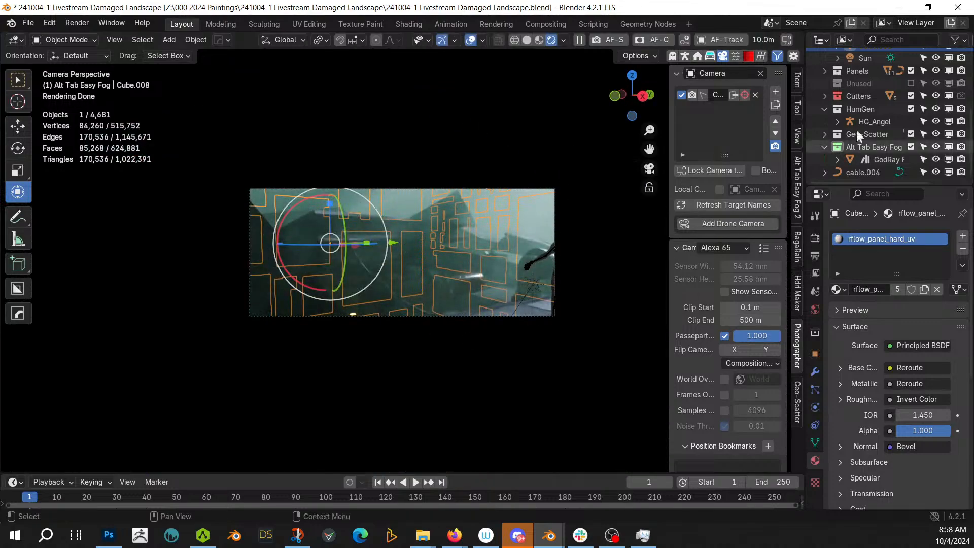
{"action": "left_click", "coordinate": [864, 70]}
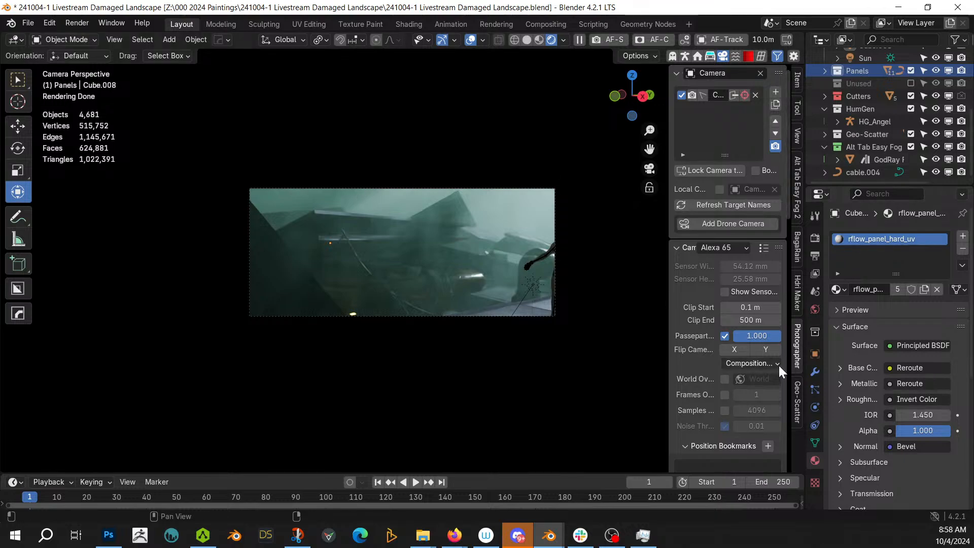
{"action": "left_click", "coordinate": [887, 159]}
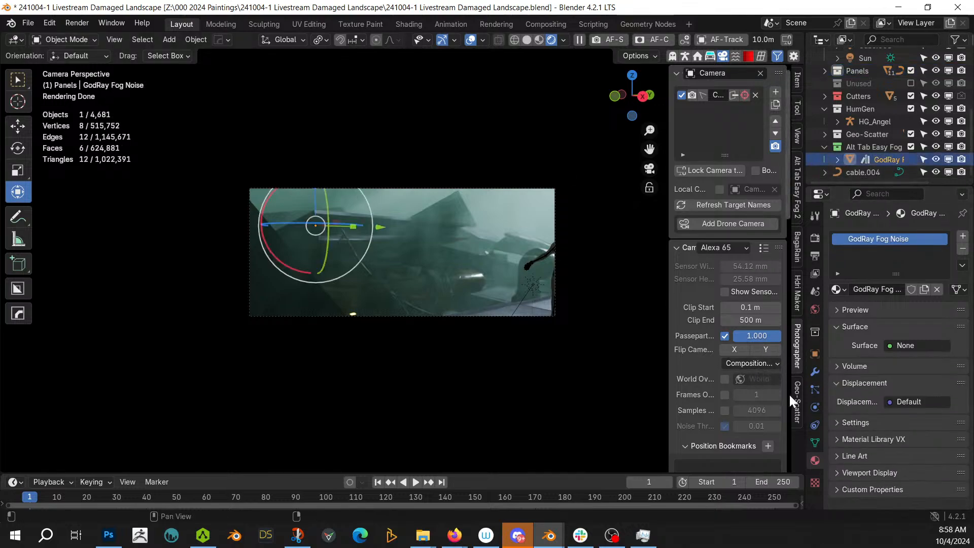
{"action": "left_click", "coordinate": [797, 187]}
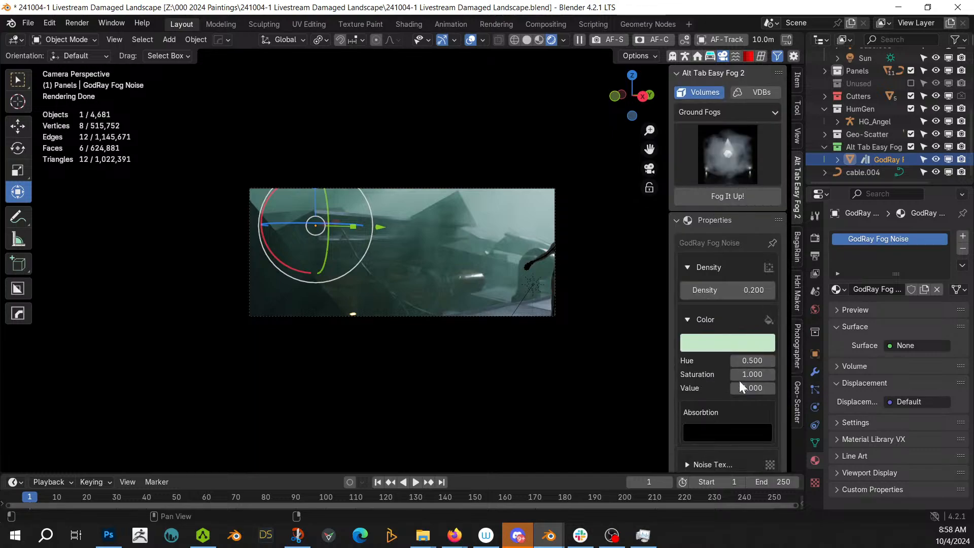
{"action": "left_click", "coordinate": [720, 290]}
{"action": "type", "text": "0.1"}
{"action": "key", "text": "Return"}
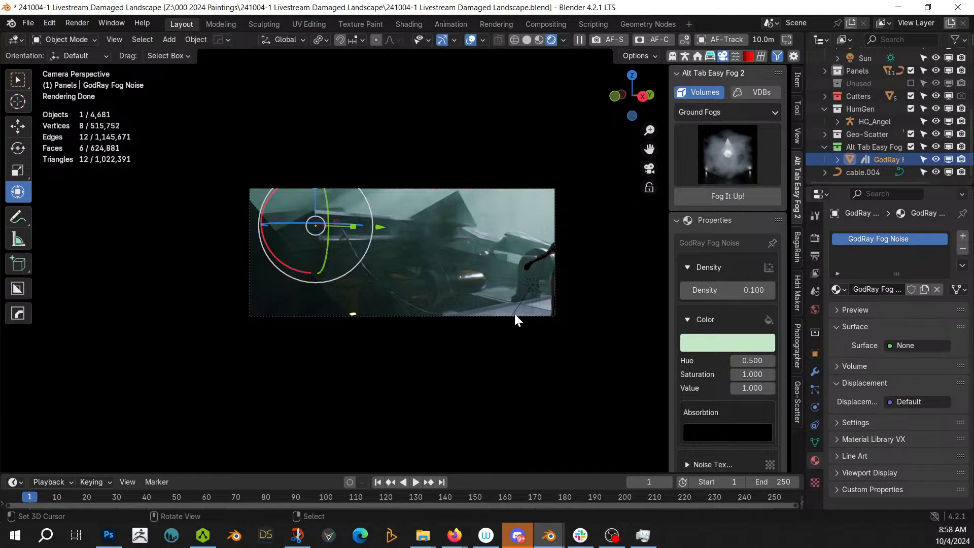
Move the camera with walk navigation so the standing human figure comes into frame beside the fallen panels
{"action": "key", "text": "shift+grave"}
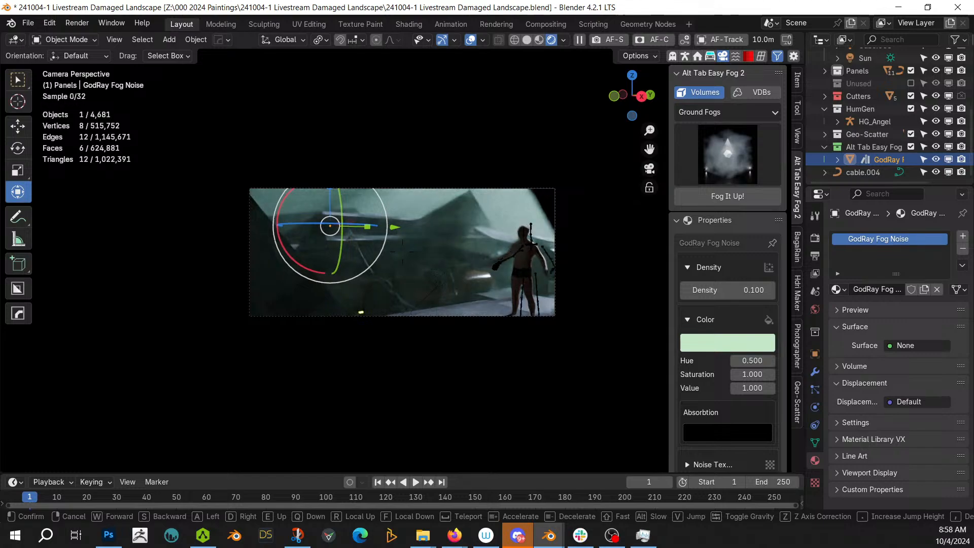
{"action": "key", "text": "w"}
{"action": "left_click", "coordinate": [523, 325]}
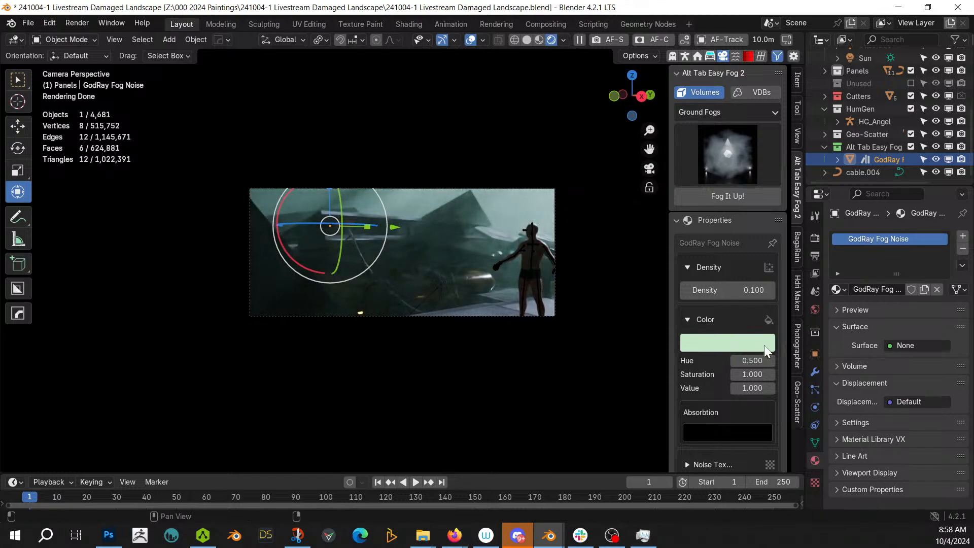
Set the camera's focal length to 35 mm and reframe with the full figure standing right of centre before the debris
{"action": "left_click", "coordinate": [797, 348]}
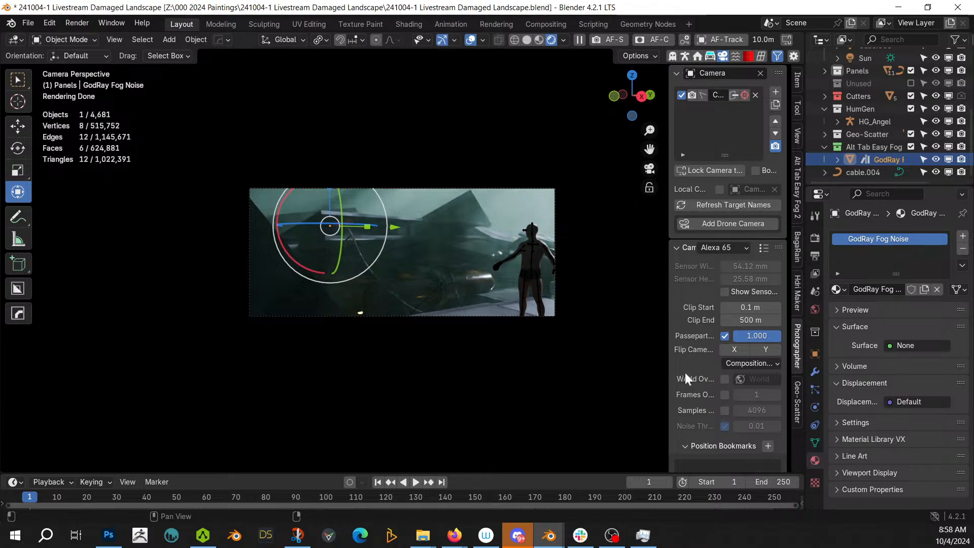
{"action": "left_click", "coordinate": [676, 247]}
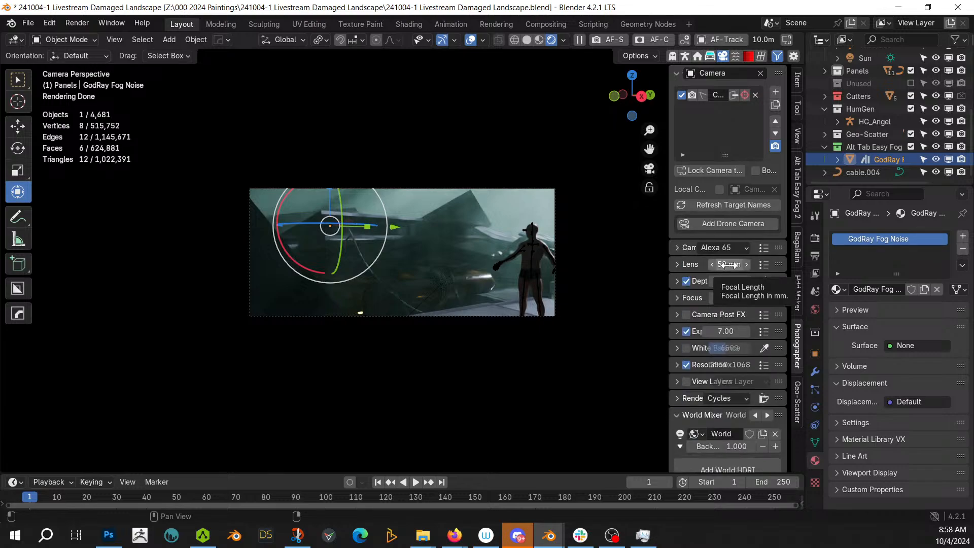
{"action": "left_click", "coordinate": [729, 264]}
{"action": "type", "text": "35"}
{"action": "key", "text": "Return"}
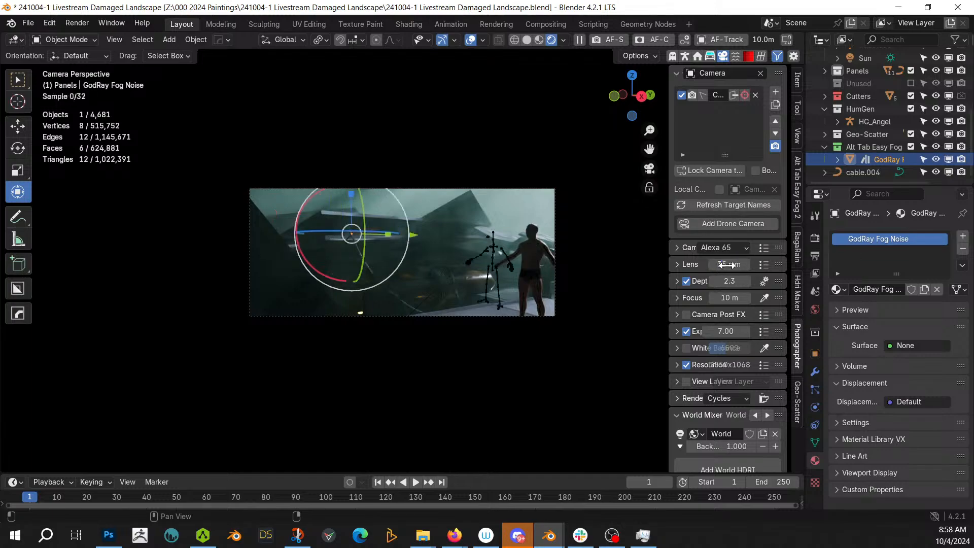
{"action": "key", "text": "shift+grave"}
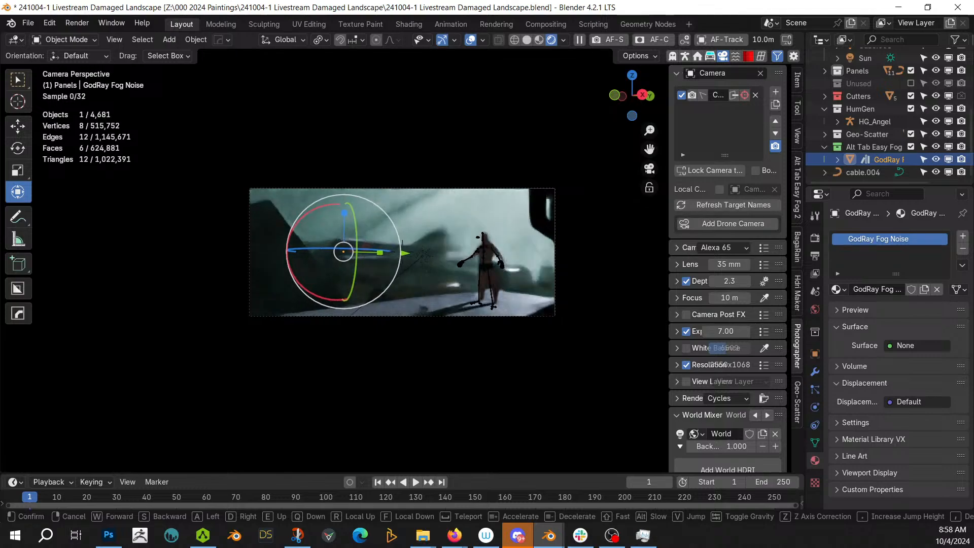
{"action": "left_click", "coordinate": [538, 303]}
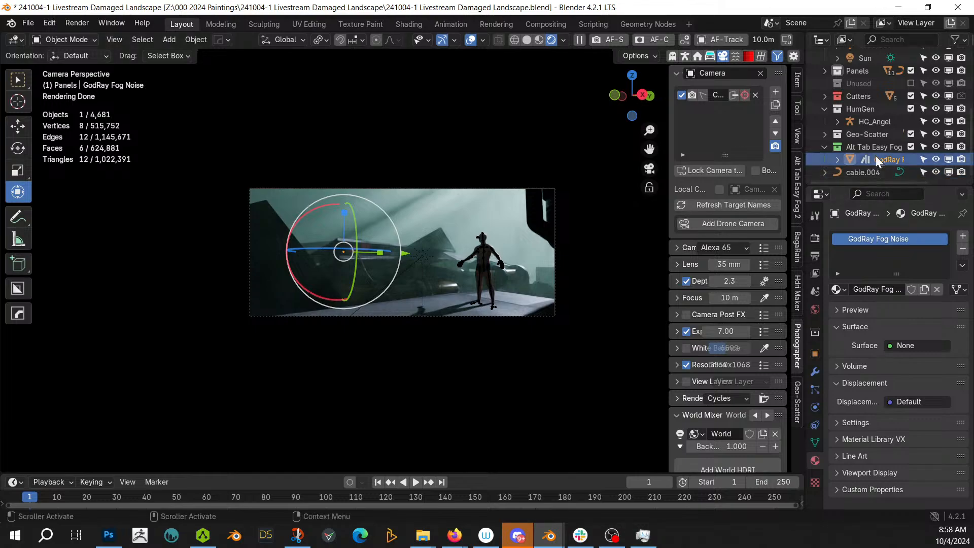
Rotate the Sun light 11.3° about global X and -4.88° about global Z
{"action": "left_click", "coordinate": [865, 58]}
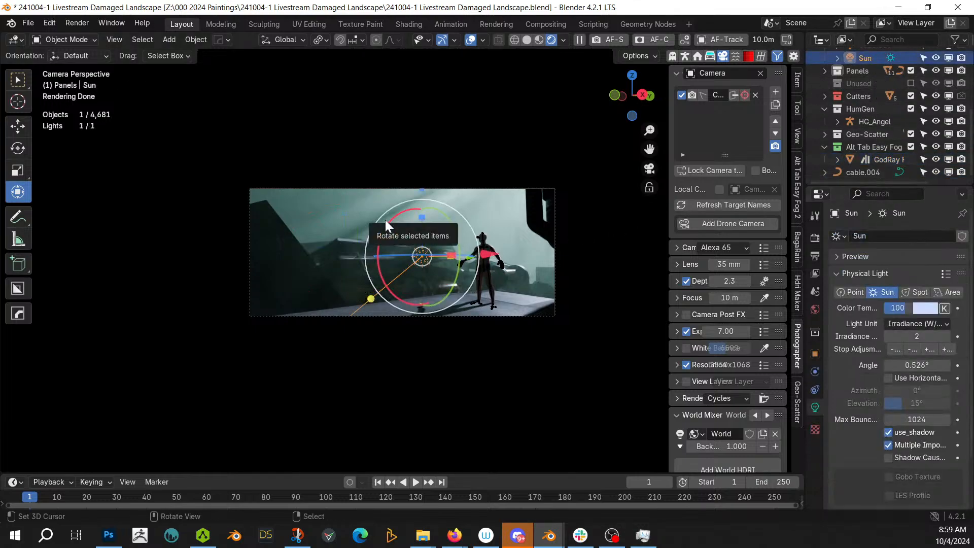
{"action": "left_click_drag", "start_coordinate": [389, 223], "coordinate": [391, 257]}
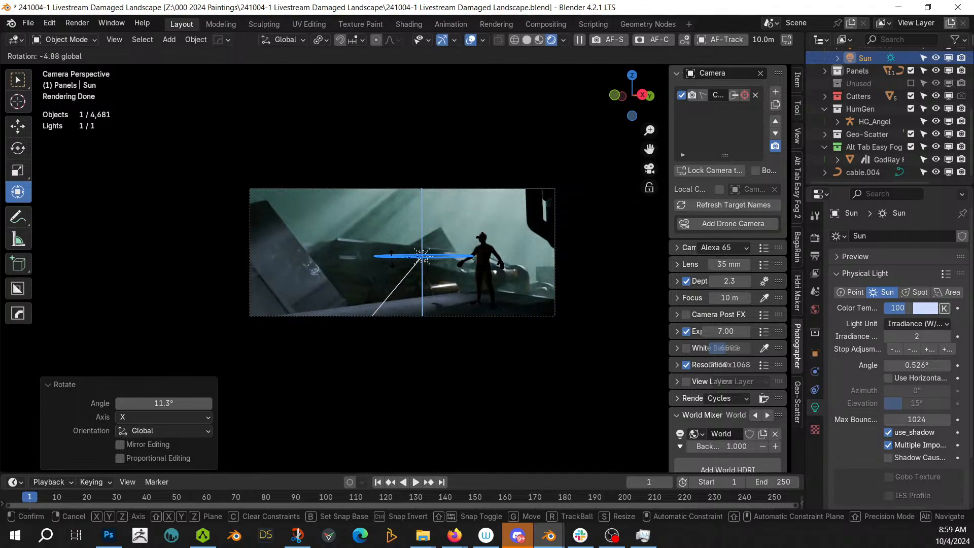
{"action": "left_click_drag", "start_coordinate": [391, 257], "coordinate": [392, 257]}
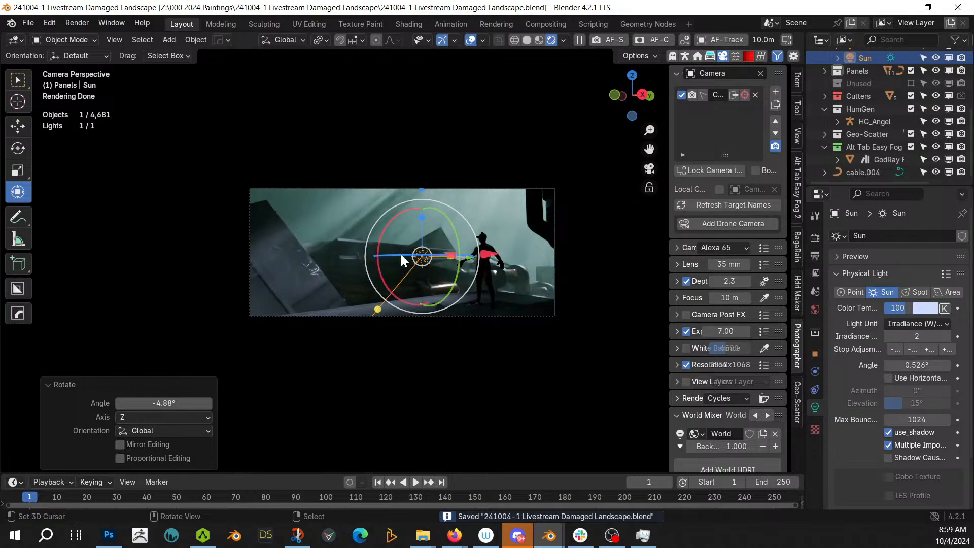
Select the two sets of hanging cables under the fallen panels in solid shading and join them
{"action": "scroll", "coordinate": [435, 284], "scroll_direction": "up", "scroll_amount": 5}
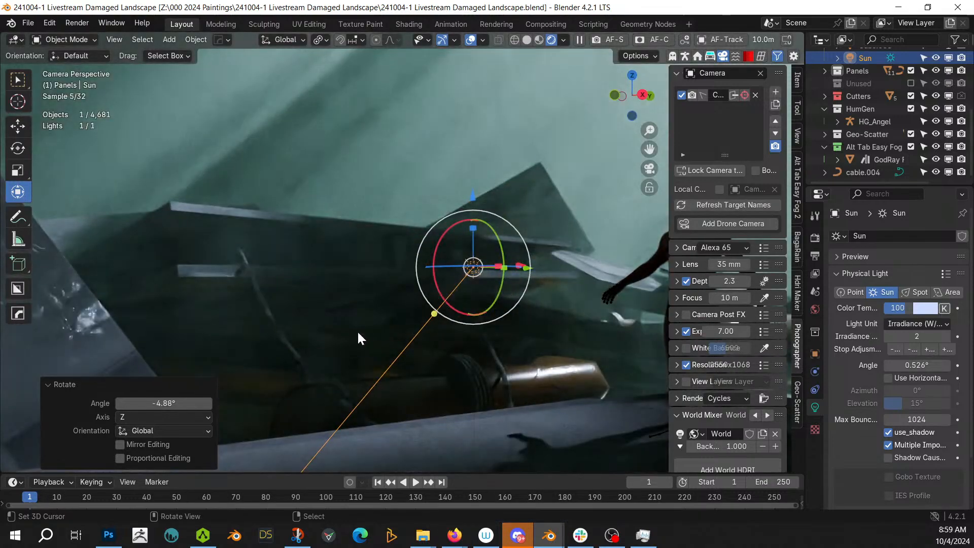
{"action": "left_click", "coordinate": [330, 316]}
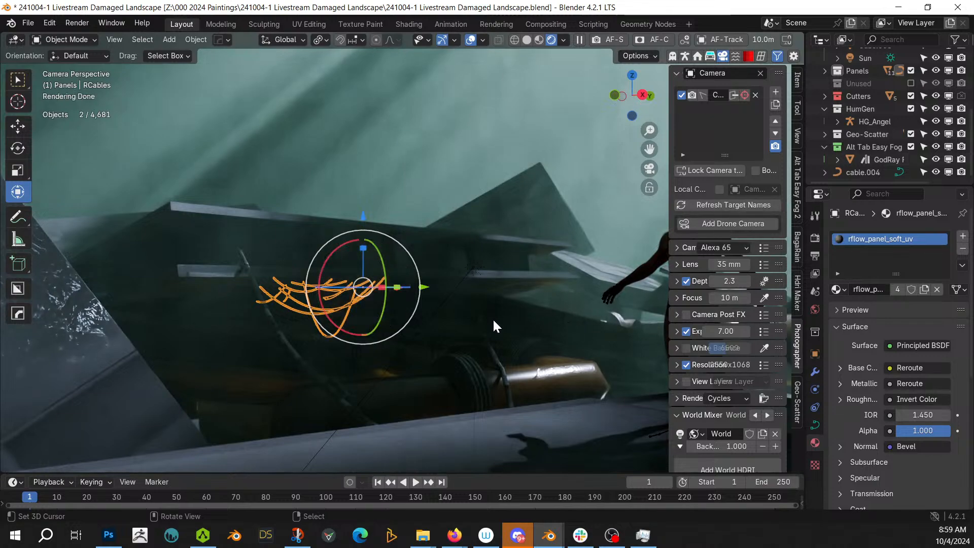
{"action": "key", "text": "z"}
{"action": "key", "text": "6"}
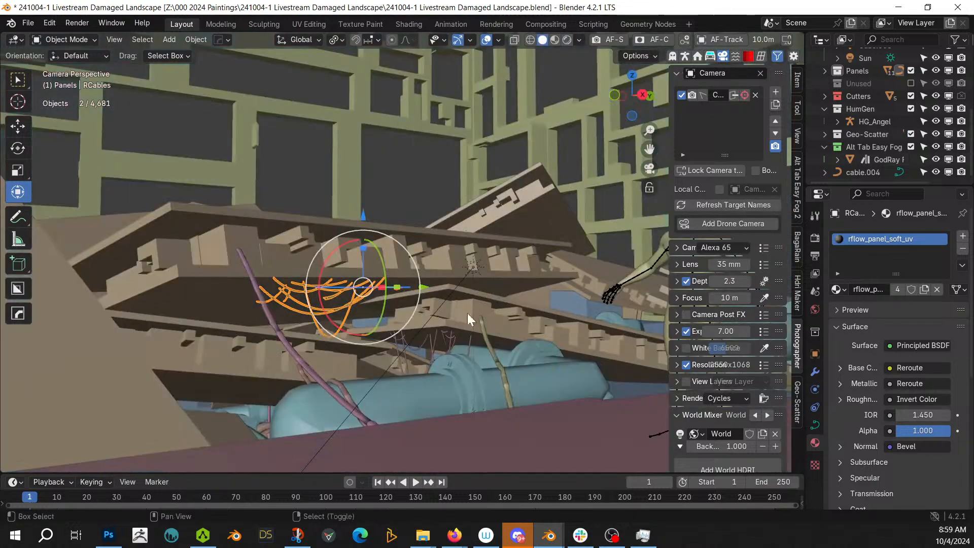
{"action": "left_click", "coordinate": [434, 336], "text": "shift"}
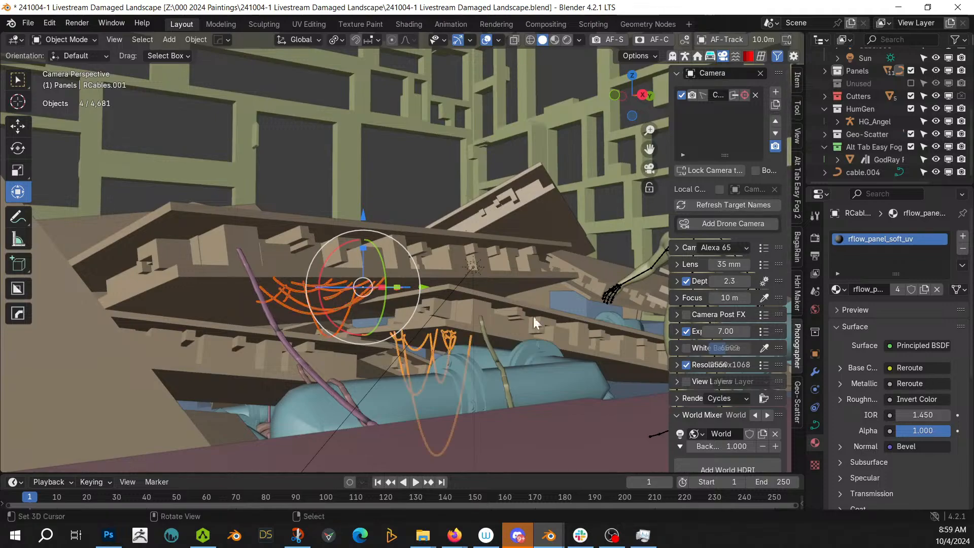
{"action": "key", "text": "ctrl+j"}
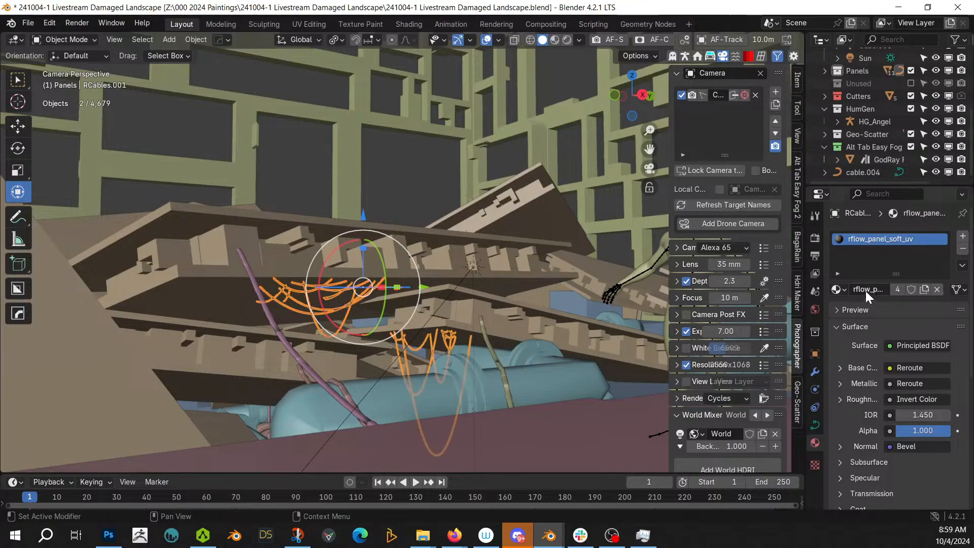
Replace the joined cables' material with Dark Purple Armor and deselect everything
{"action": "left_click", "coordinate": [838, 289]}
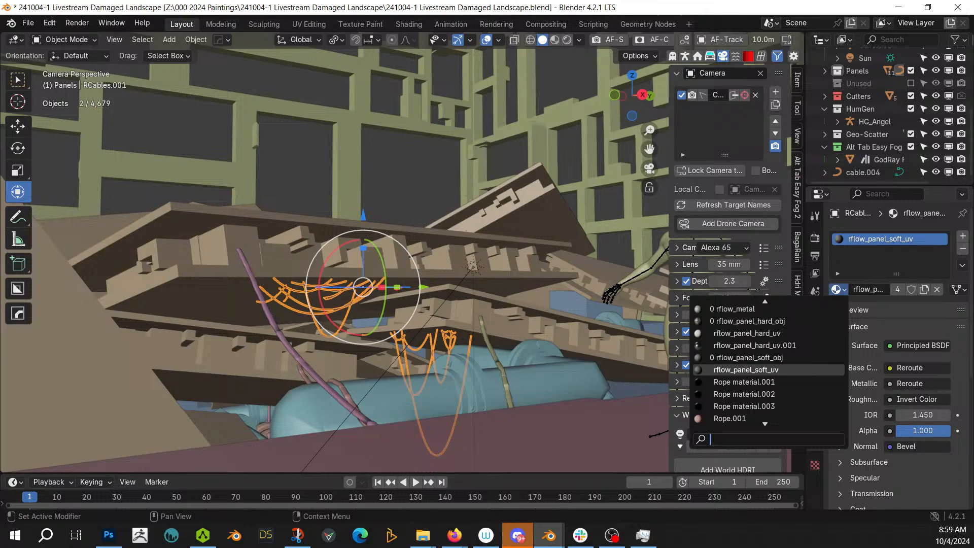
{"action": "type", "text": "pur"}
{"action": "key", "text": "Return"}
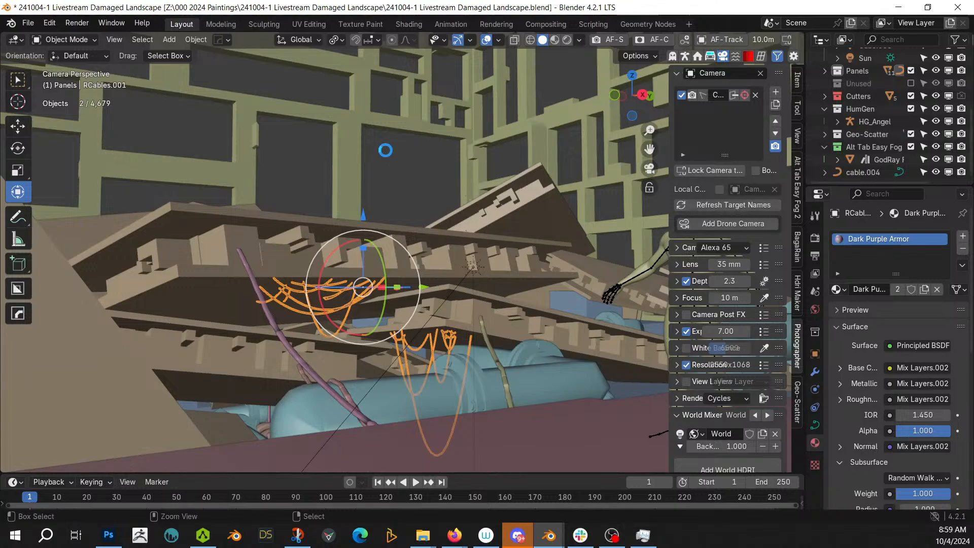
{"action": "key", "text": "alt+a"}
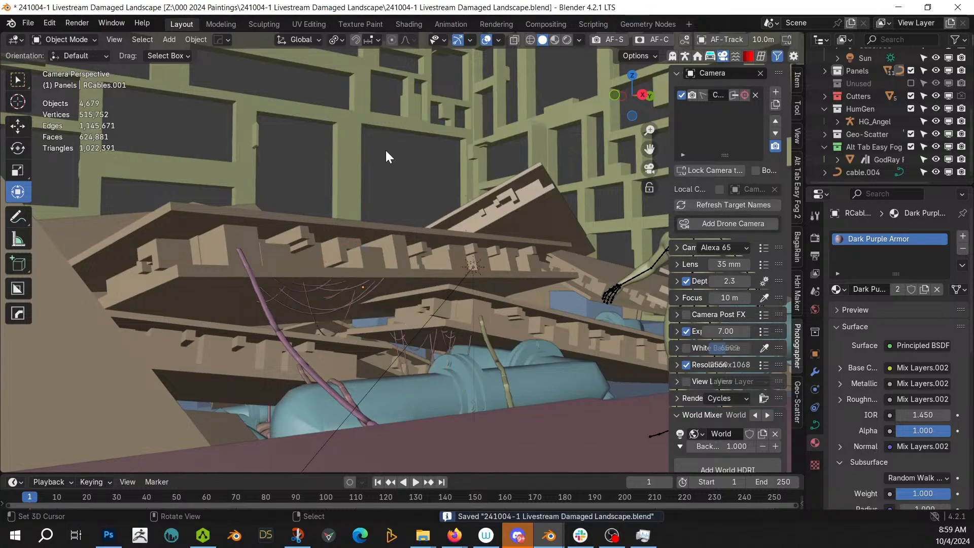
Check the scene in rendered shading through the camera, then from free perspective views around the lattice
{"action": "key", "text": "z"}
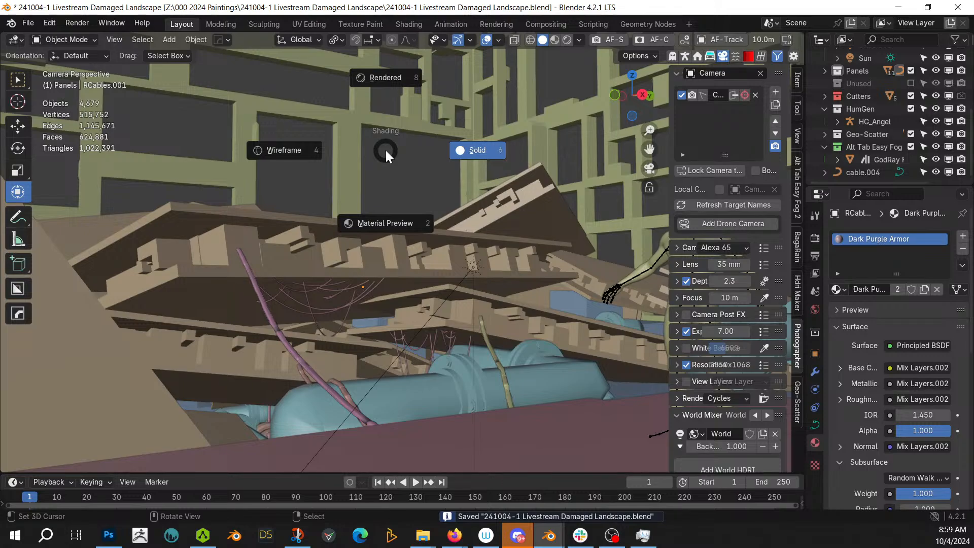
{"action": "key", "text": "r"}
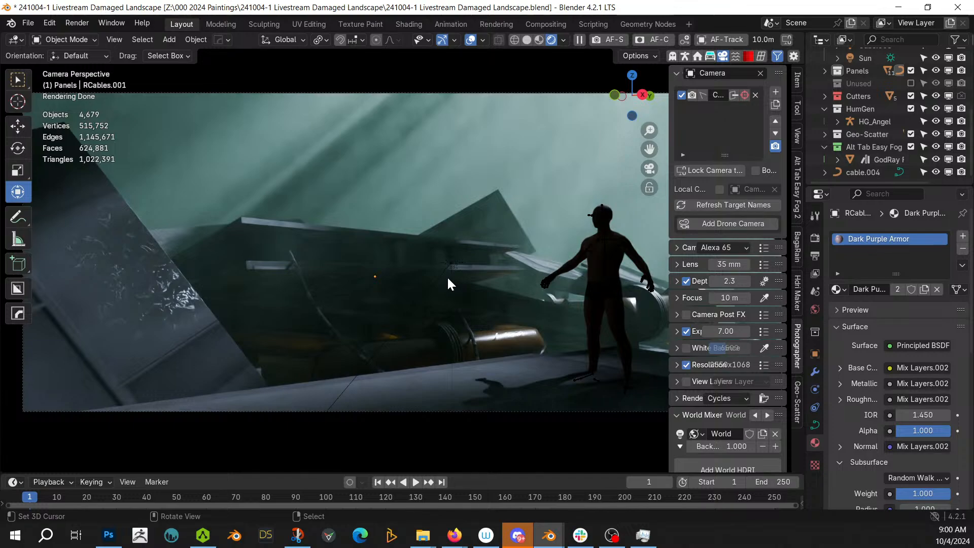
{"action": "middle_click_drag", "start_coordinate": [447, 276], "coordinate": [668, 263]}
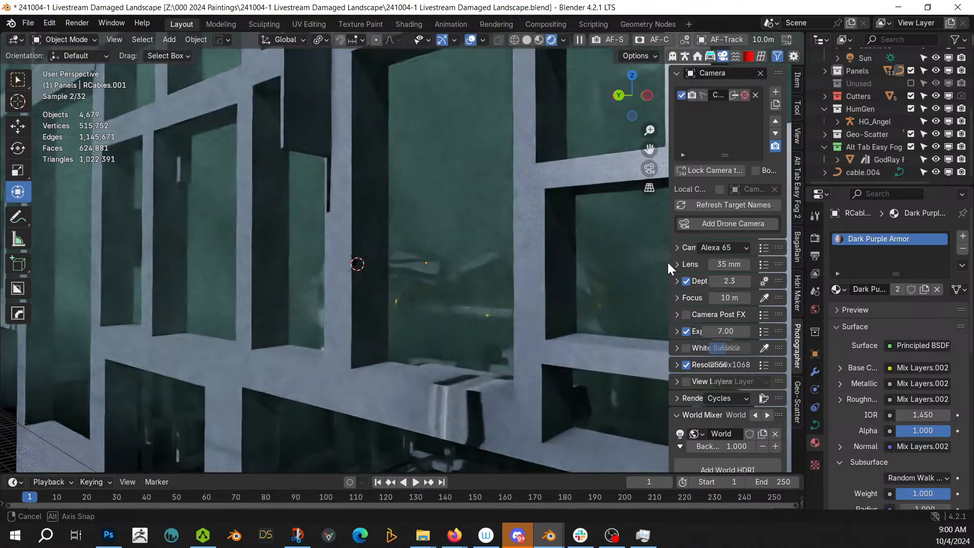
{"action": "middle_click_drag", "start_coordinate": [613, 282], "coordinate": [408, 360]}
{"action": "scroll", "coordinate": [465, 326], "scroll_direction": "up", "scroll_amount": 3}
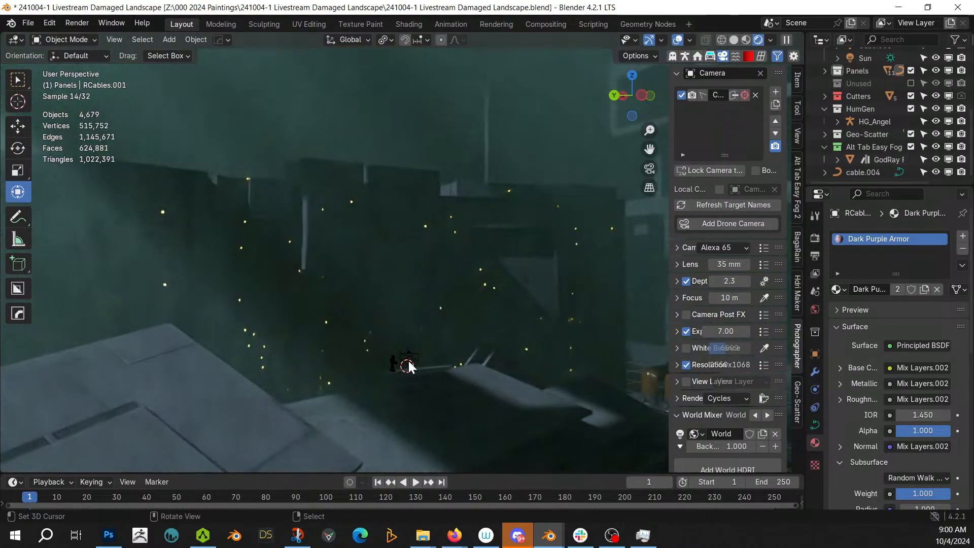
{"action": "key", "text": "KP_0"}
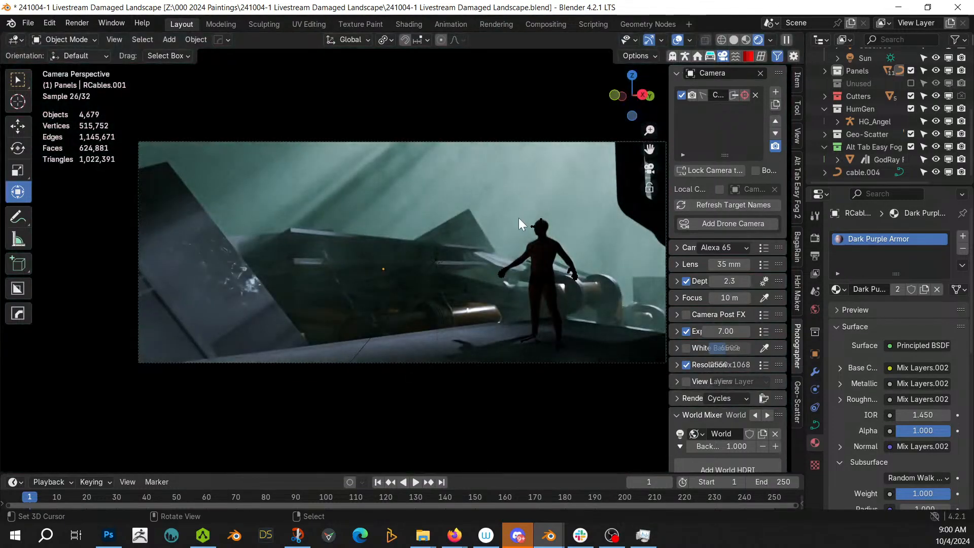
Switch to solid shading and delete the HumGen collection together with its whole hierarchy
{"action": "key", "text": "z"}
{"action": "left_click", "coordinate": [611, 215]}
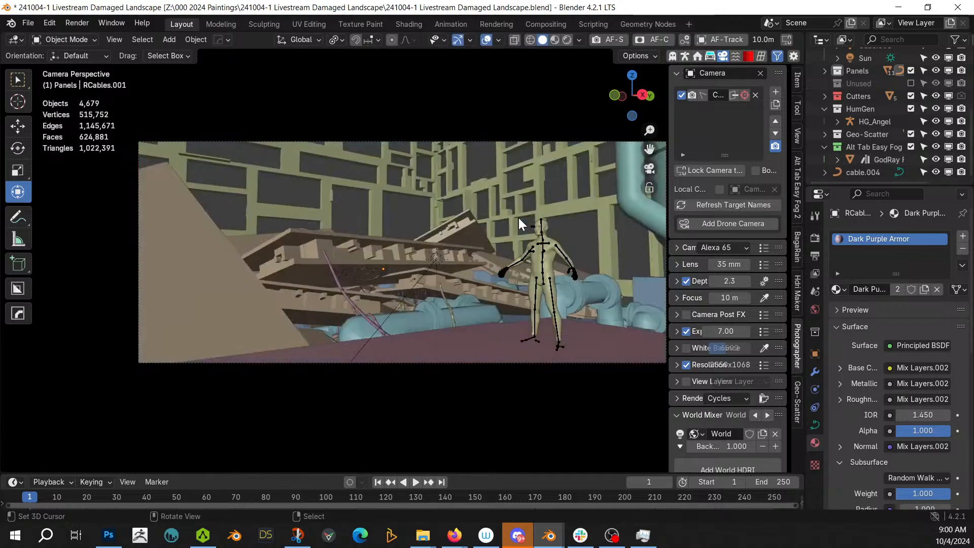
{"action": "left_click", "coordinate": [866, 105]}
{"action": "right_click", "coordinate": [866, 105]}
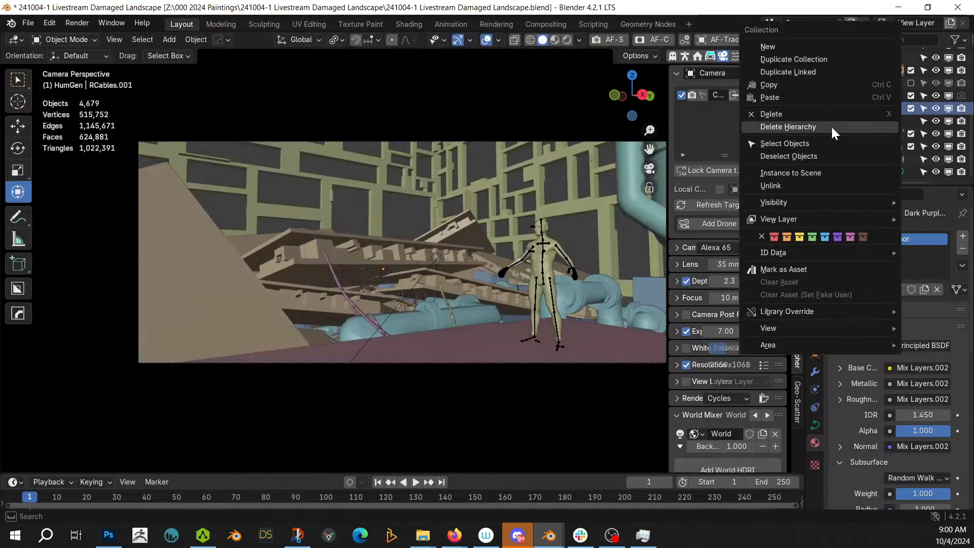
{"action": "left_click", "coordinate": [812, 128]}
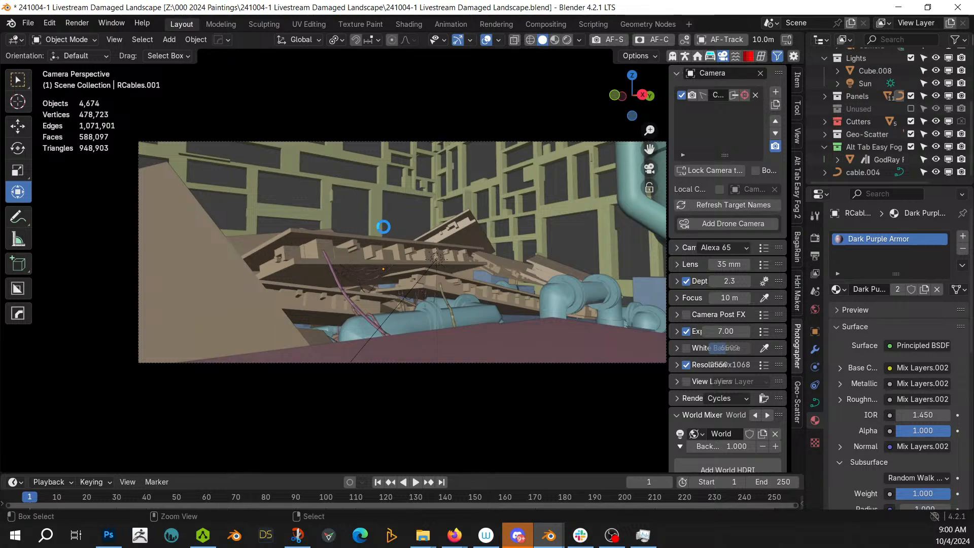
Switch to the Sphere People file and select the skeletal figure holding a staff among the row of characters, locating it in the outliner
{"action": "key", "text": "alt+Tab"}
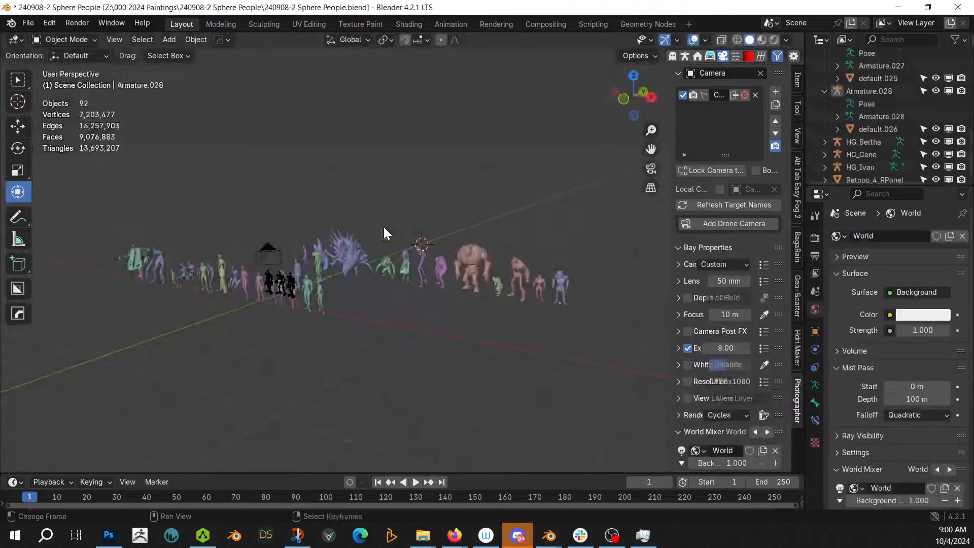
{"action": "scroll", "coordinate": [351, 284], "scroll_direction": "up", "scroll_amount": 3}
{"action": "middle_click_drag", "start_coordinate": [350, 284], "coordinate": [525, 309], "text": "shift"}
{"action": "scroll", "coordinate": [392, 315], "scroll_direction": "up", "scroll_amount": 3}
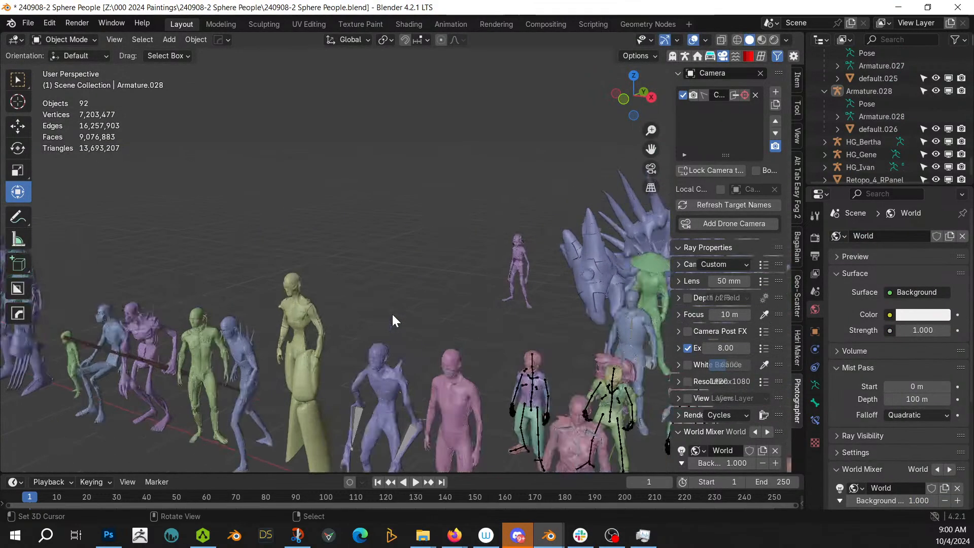
{"action": "middle_click_drag", "start_coordinate": [392, 315], "coordinate": [418, 261]}
{"action": "middle_click_drag", "start_coordinate": [355, 275], "coordinate": [531, 267], "text": "shift"}
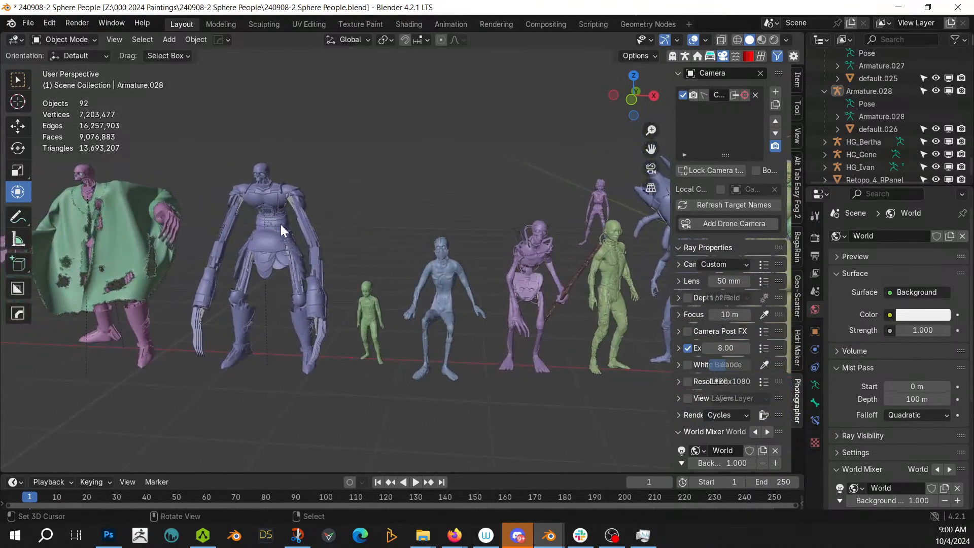
{"action": "middle_click_drag", "start_coordinate": [388, 237], "coordinate": [325, 242], "text": "shift"}
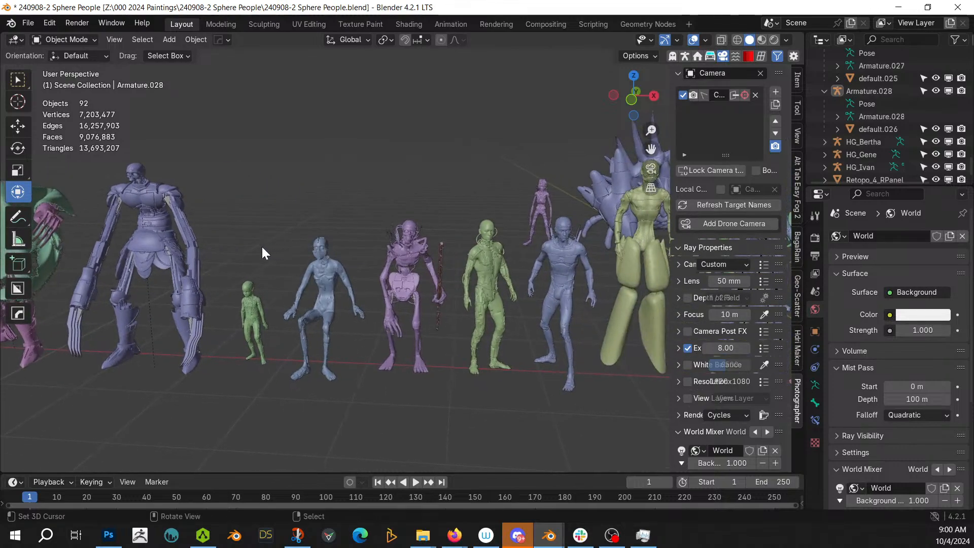
{"action": "left_click", "coordinate": [410, 257]}
{"action": "key", "text": "KP_Decimal"}
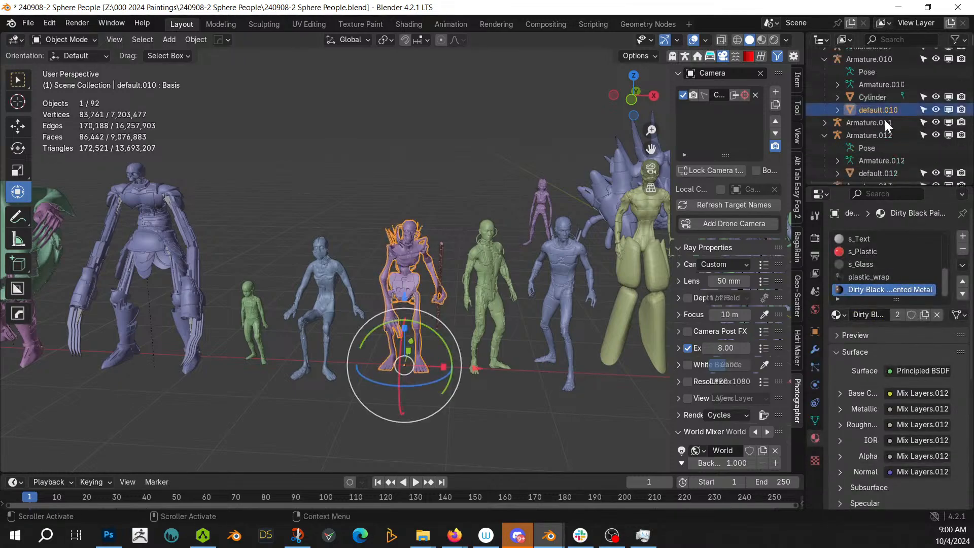
Select the whole hierarchy of Armature.010, including the body and staff, and copy the objects
{"action": "left_click", "coordinate": [871, 63]}
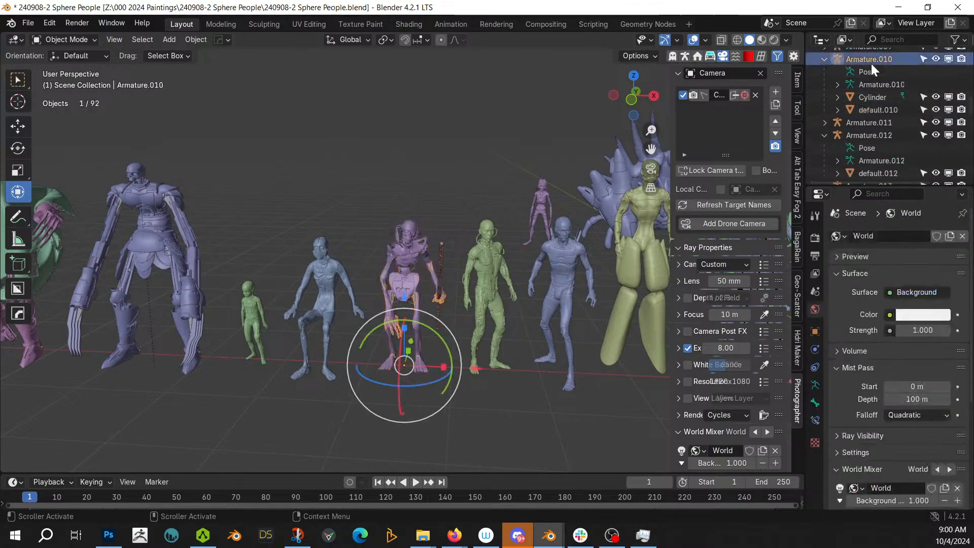
{"action": "right_click", "coordinate": [871, 63]}
{"action": "left_click", "coordinate": [841, 118]}
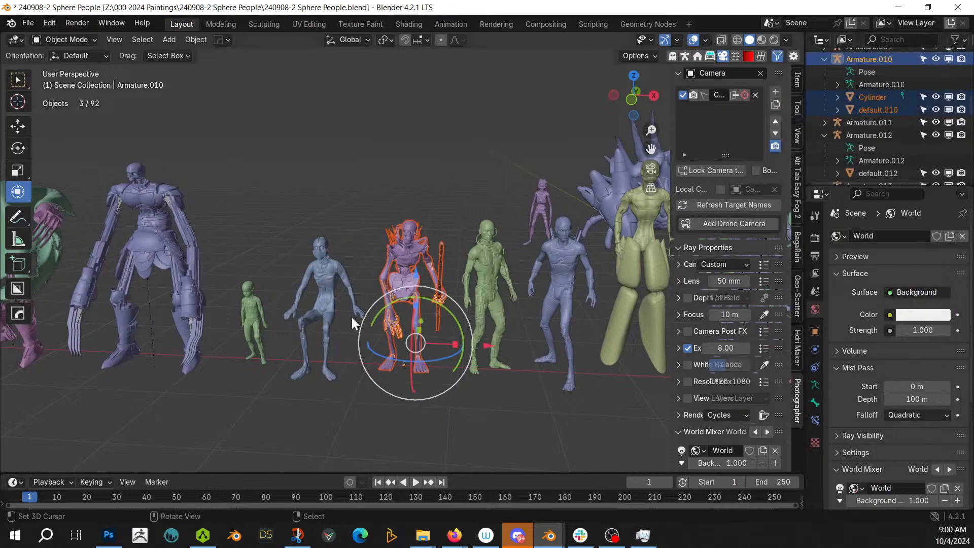
{"action": "key", "text": "ctrl+c"}
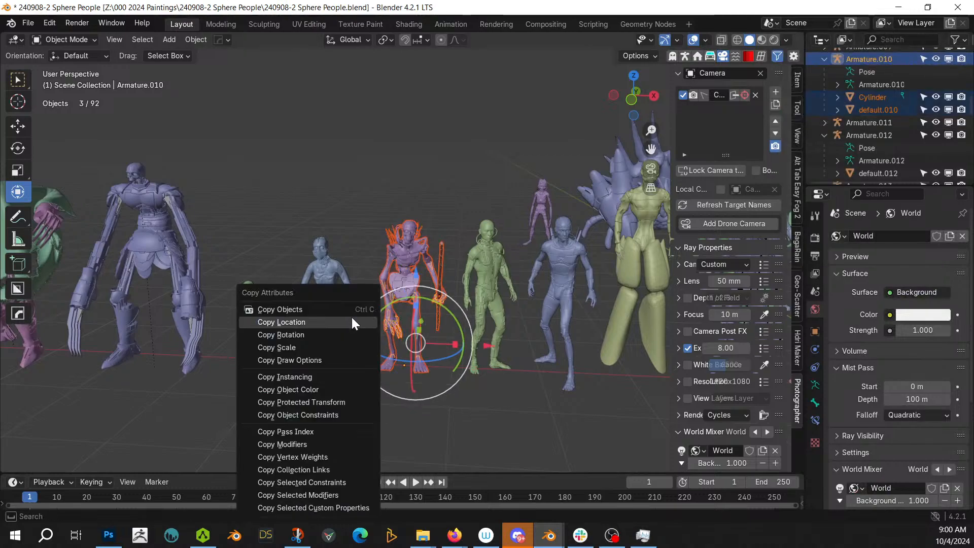
{"action": "left_click", "coordinate": [310, 307]}
Switch back to the Damaged Landscape file, paste the copied figure and move it into a new collection named People
{"action": "key", "text": "alt+Tab"}
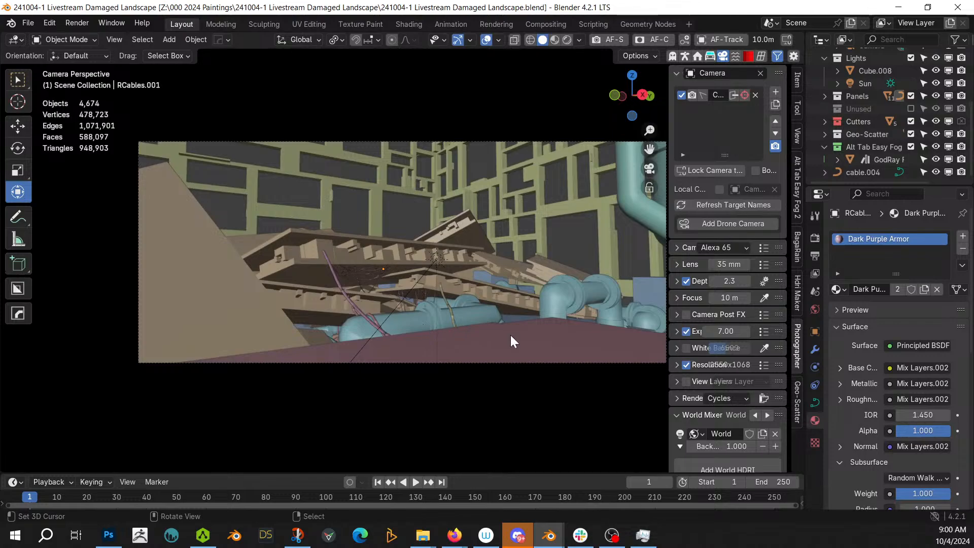
{"action": "middle_click_drag", "start_coordinate": [557, 338], "coordinate": [431, 358]}
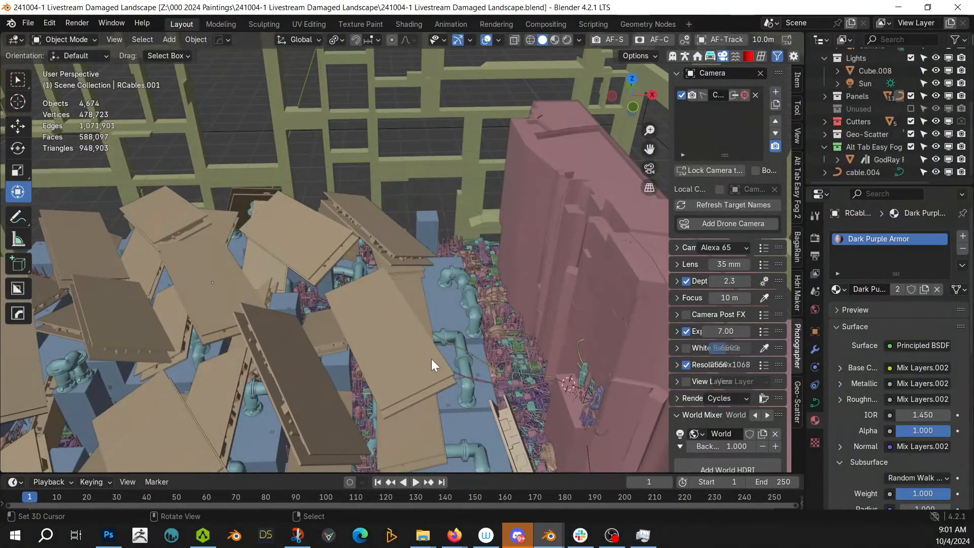
{"action": "key", "text": "ctrl+v"}
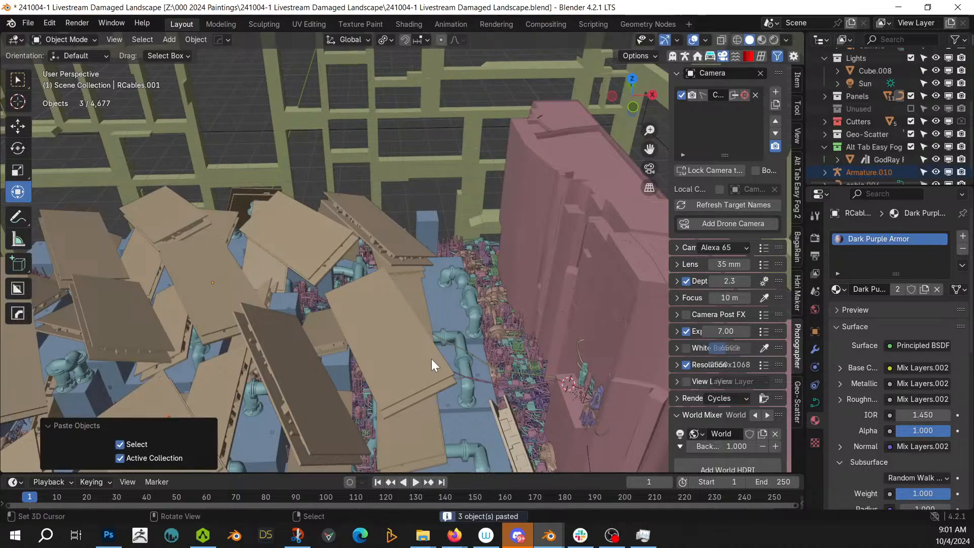
{"action": "key", "text": "m"}
{"action": "left_click", "coordinate": [406, 306]}
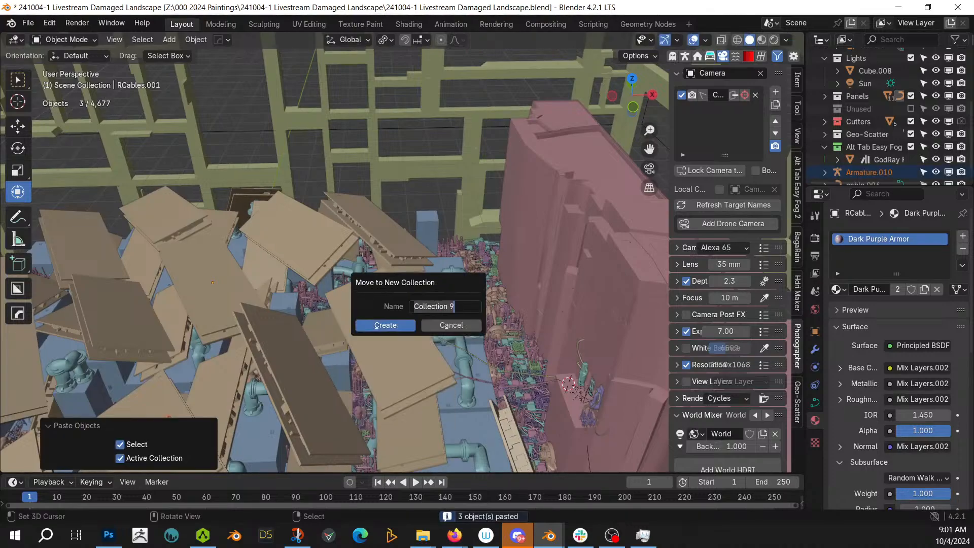
{"action": "type", "text": "People"}
{"action": "key", "text": "Return"}
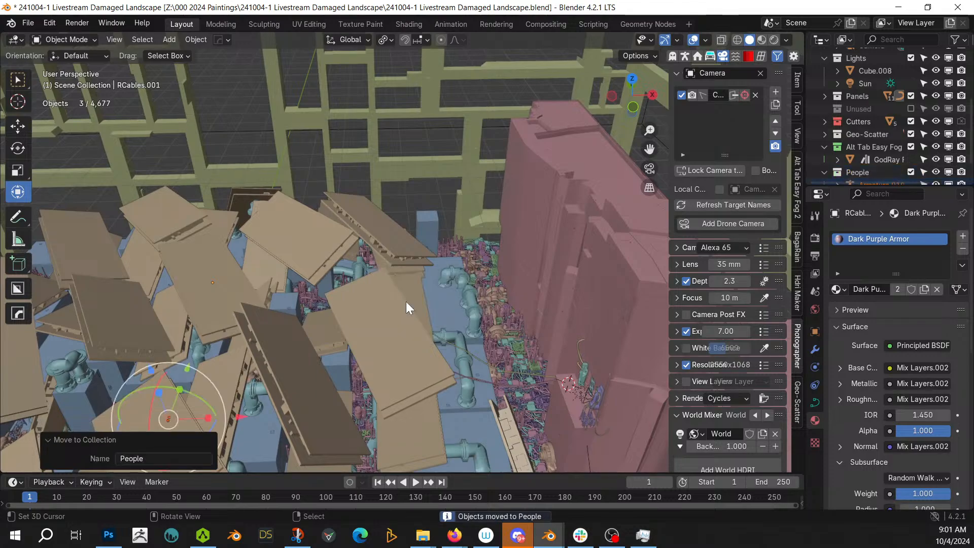
Select only Armature.010 and move it about 71 m along X and about 4.6 m along Y towards the tall pink wall
{"action": "scroll", "coordinate": [913, 168], "scroll_direction": "down", "scroll_amount": 1}
{"action": "left_click", "coordinate": [894, 160]}
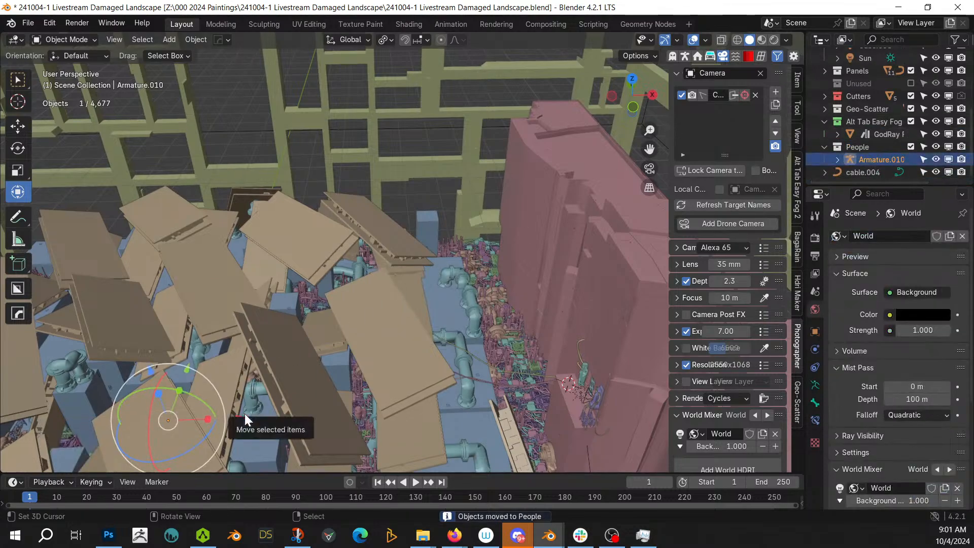
{"action": "left_click_drag", "start_coordinate": [245, 413], "coordinate": [645, 405]}
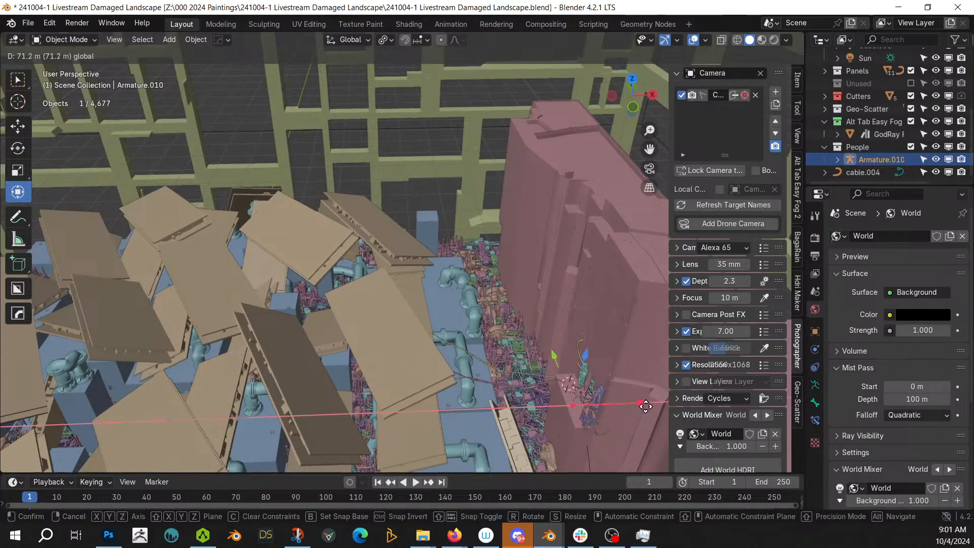
{"action": "left_click_drag", "start_coordinate": [552, 355], "coordinate": [545, 337]}
In front view, move the figure about -6.25 m along X and about 14.4 m up along Z
{"action": "key", "text": "KP_1"}
{"action": "scroll", "coordinate": [575, 398], "scroll_direction": "down", "scroll_amount": 1}
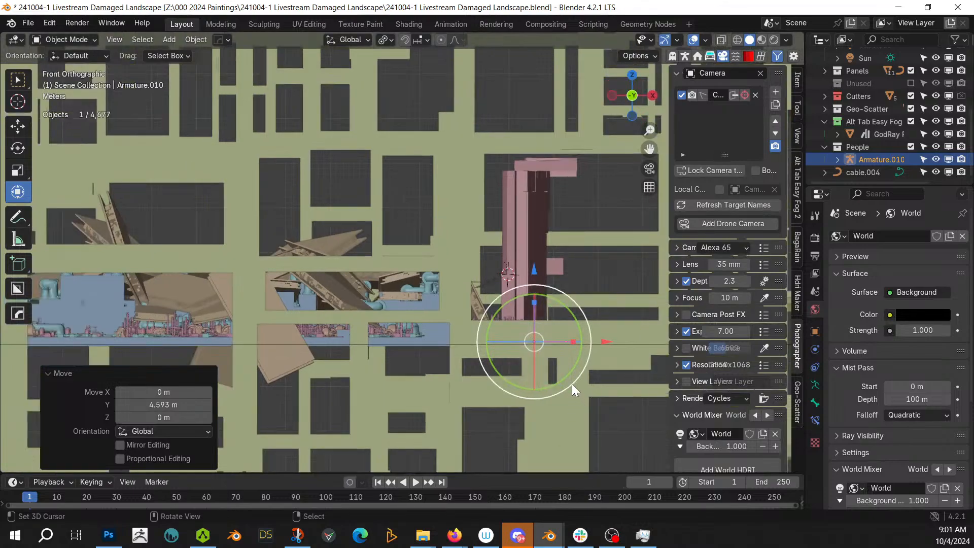
{"action": "key", "text": "g"}
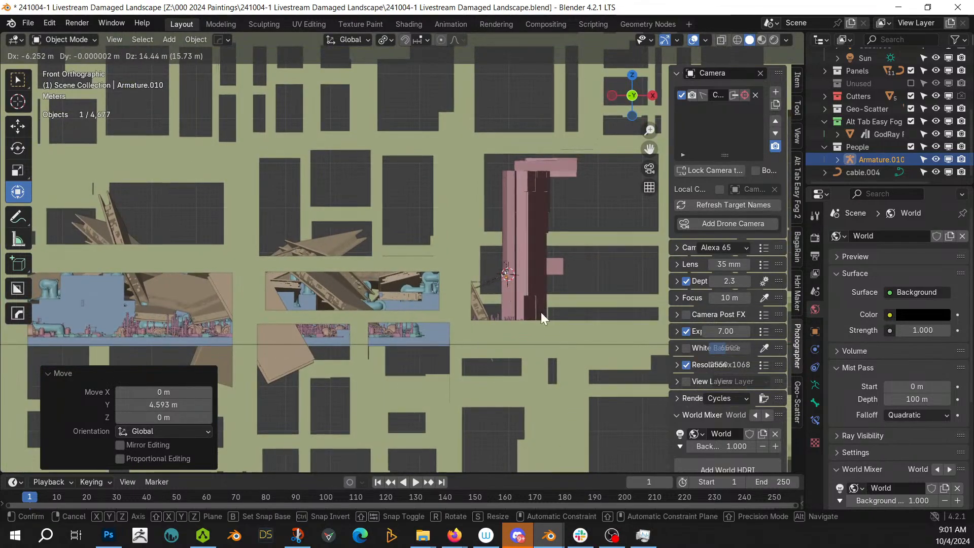
{"action": "left_click", "coordinate": [541, 312]}
Move the figure about -14.35 m along Y towards the teal machinery on the wall's ledge
{"action": "key", "text": "KP_Decimal"}
{"action": "middle_click_drag", "start_coordinate": [496, 315], "coordinate": [542, 342]}
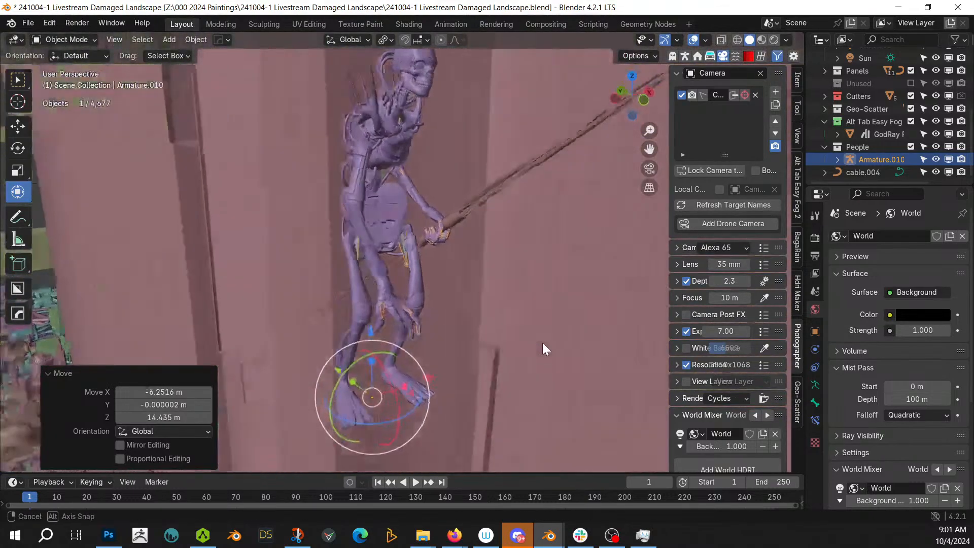
{"action": "scroll", "coordinate": [544, 339], "scroll_direction": "down", "scroll_amount": 7}
{"action": "middle_click_drag", "start_coordinate": [434, 385], "coordinate": [419, 199], "text": "shift"}
{"action": "scroll", "coordinate": [352, 111], "scroll_direction": "down", "scroll_amount": 4}
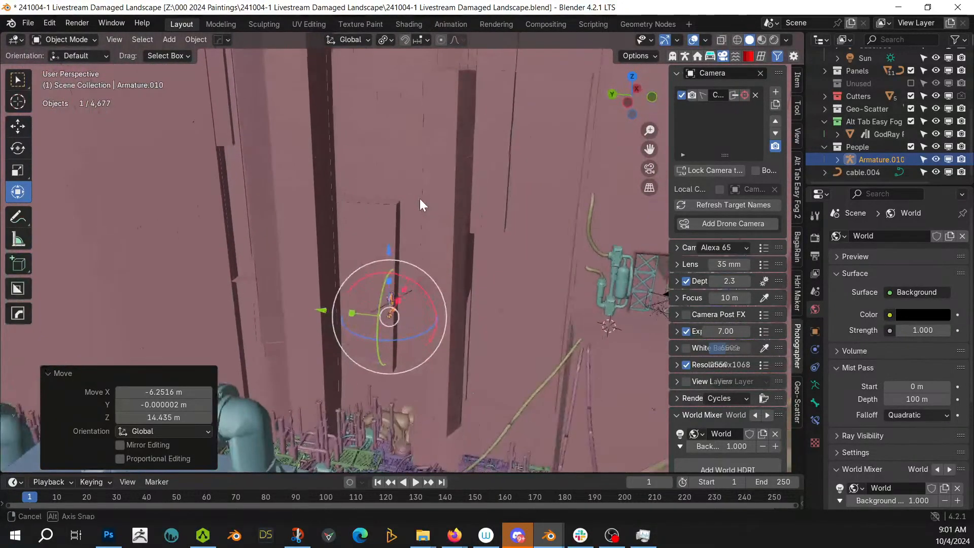
{"action": "left_click_drag", "start_coordinate": [320, 311], "coordinate": [573, 288]}
Raise the figure about 0.625 m along Z so its feet stand on the ledge surface
{"action": "key", "text": "KP_Decimal"}
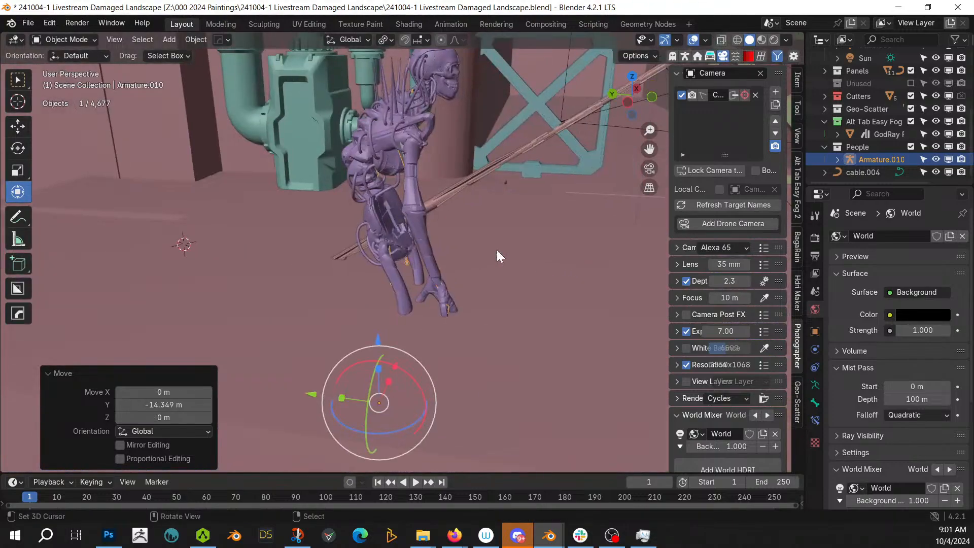
{"action": "middle_click_drag", "start_coordinate": [497, 250], "coordinate": [477, 224]}
{"action": "scroll", "coordinate": [475, 239], "scroll_direction": "up", "scroll_amount": 2}
{"action": "key", "text": "g"}
{"action": "key", "text": "z"}
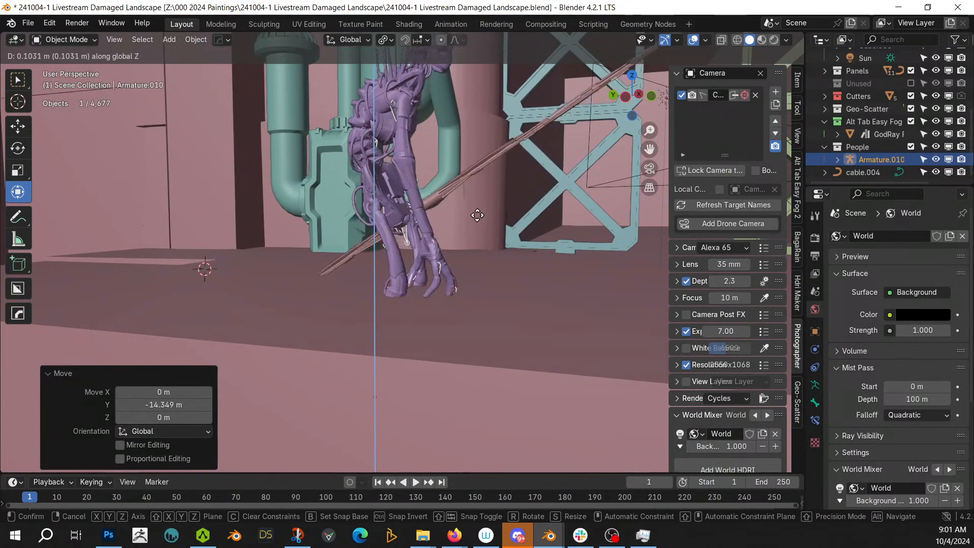
{"action": "left_click", "coordinate": [488, 117]}
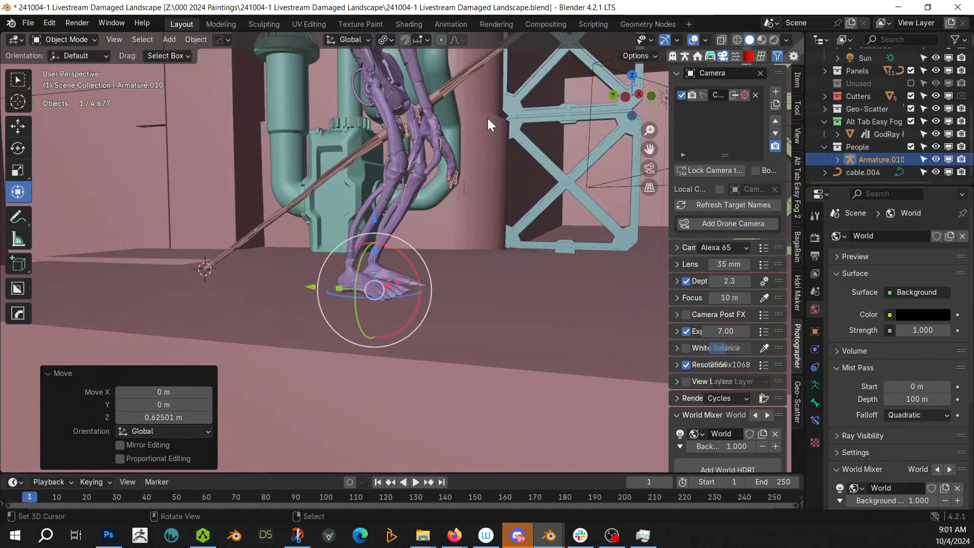
In camera view, rotate the figure about -72.5° around Z and move it about 2.54 m along Y
{"action": "key", "text": "KP_0"}
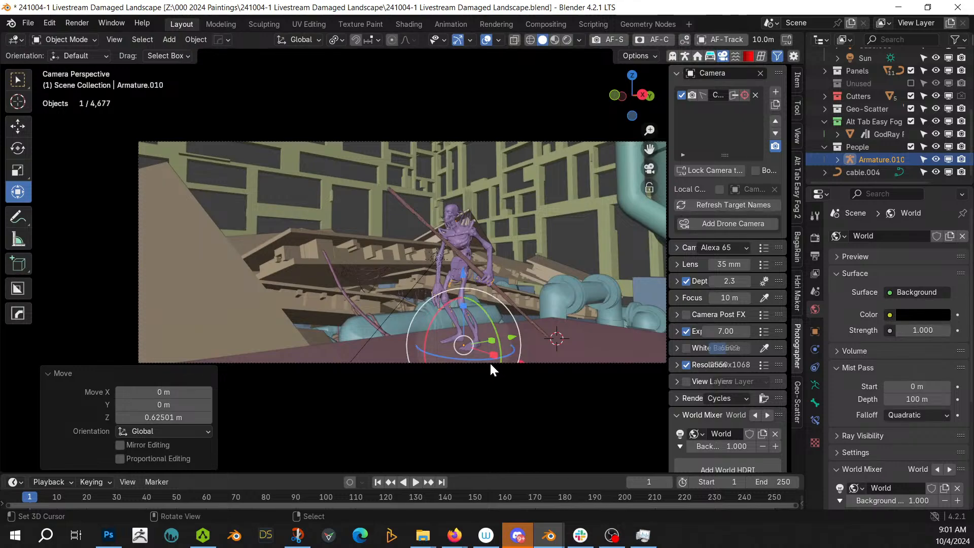
{"action": "key", "text": "r"}
{"action": "key", "text": "z"}
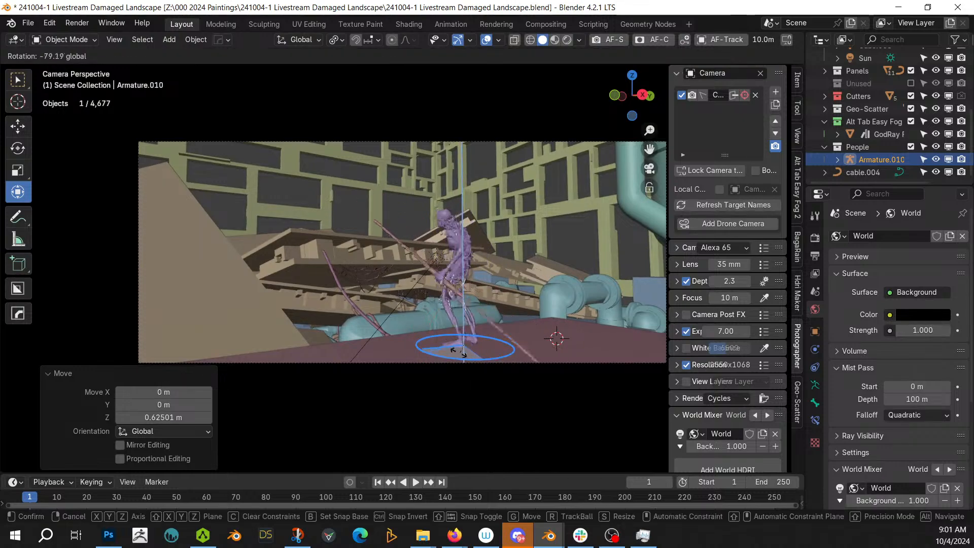
{"action": "left_click", "coordinate": [531, 340]}
{"action": "key", "text": "g"}
{"action": "key", "text": "y"}
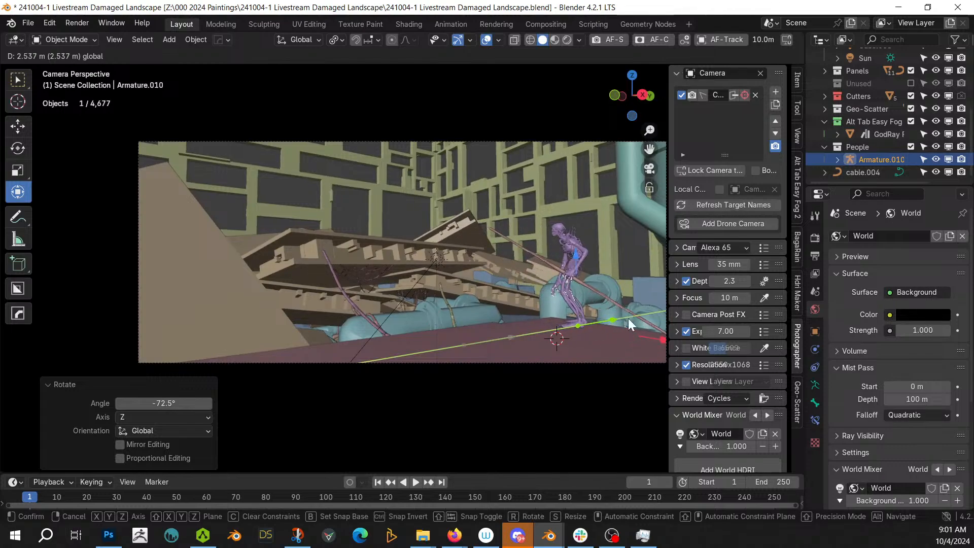
{"action": "left_click", "coordinate": [629, 324]}
Check the placed figure in rendered shading through the camera and save the file
{"action": "key", "text": "z"}
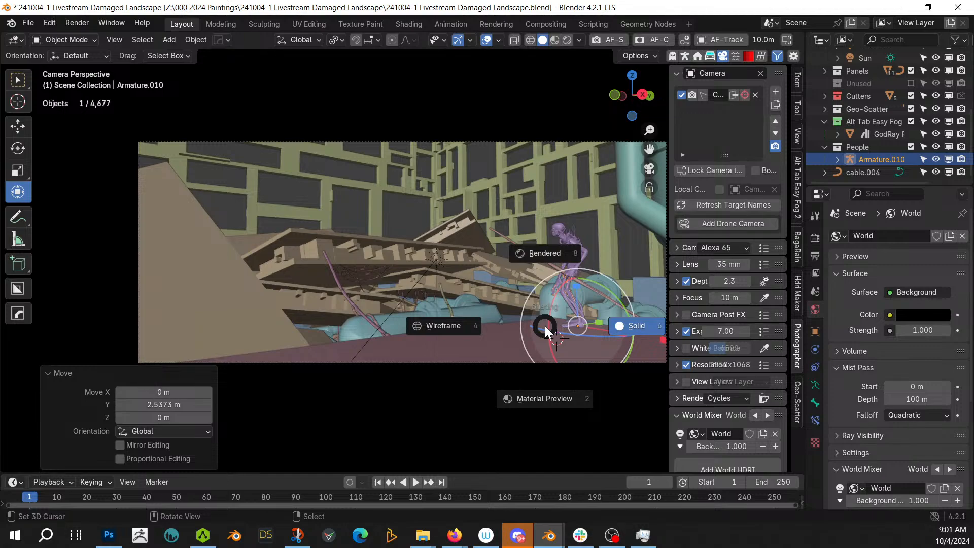
{"action": "key", "text": "8"}
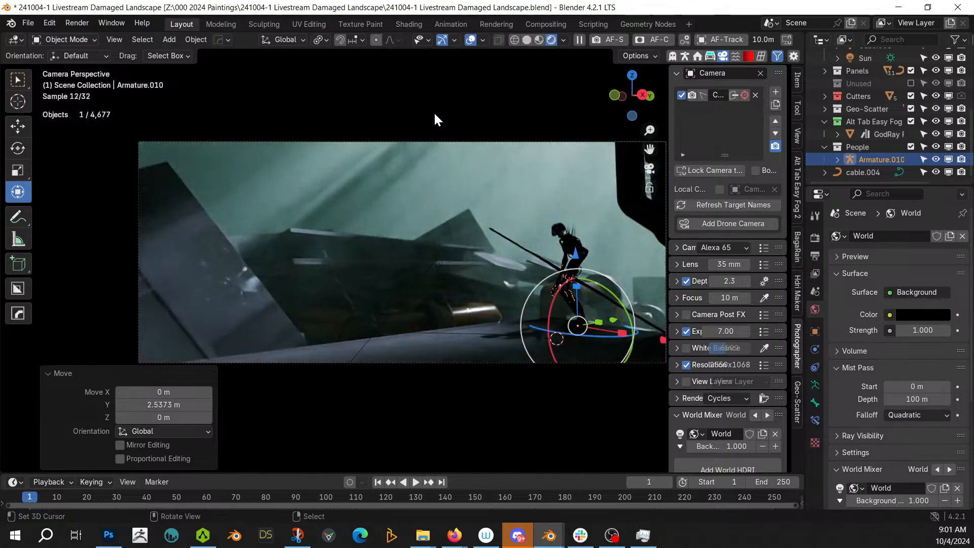
{"action": "left_click", "coordinate": [434, 119]}
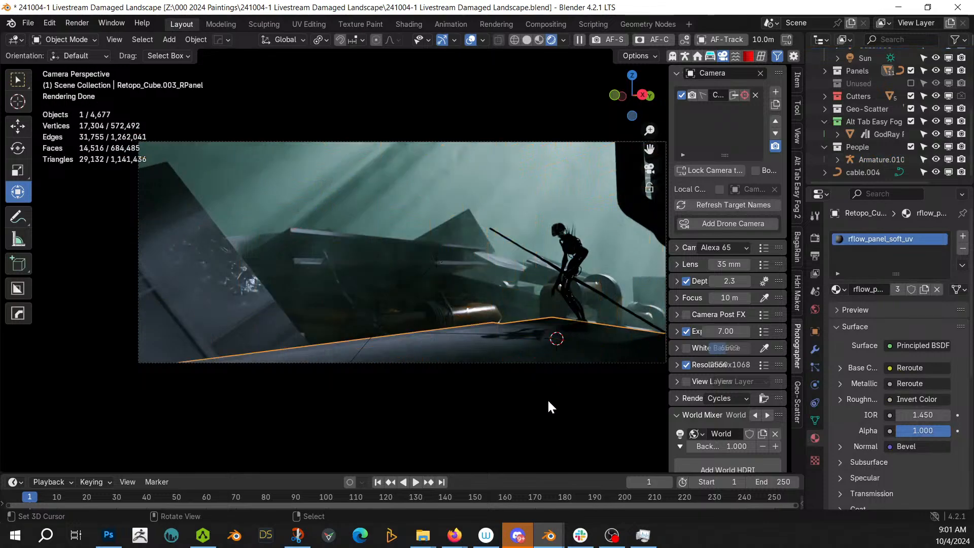
{"action": "key", "text": "ctrl+s"}
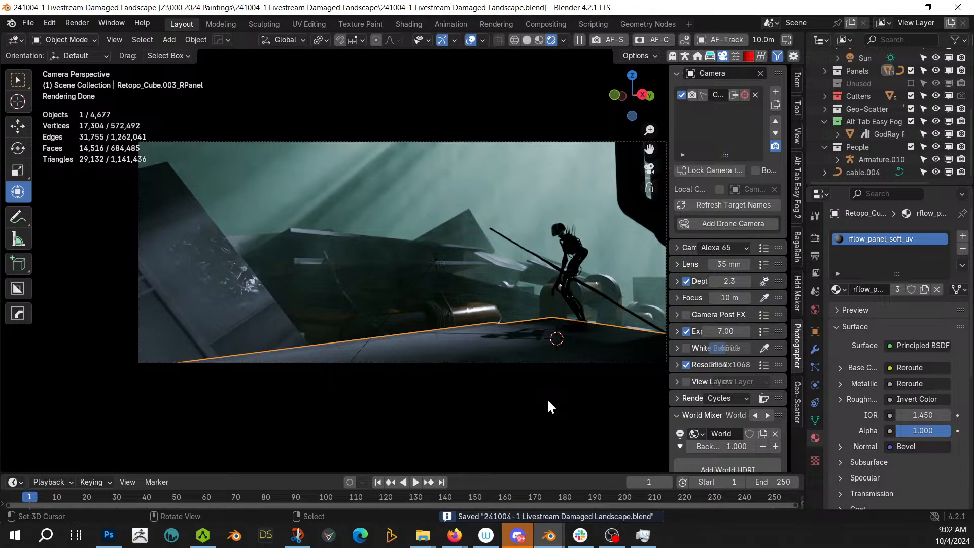
Switch to the Sphere People file, select the kneeling figure's whole Armature.006 hierarchy and copy it
{"action": "key", "text": "alt+Tab"}
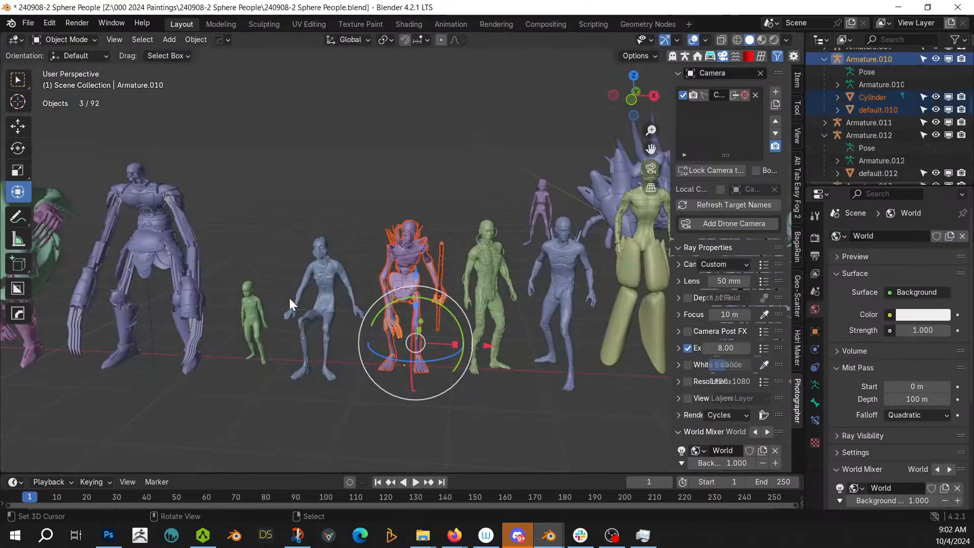
{"action": "middle_click_drag", "start_coordinate": [550, 294], "coordinate": [419, 294], "text": "shift"}
{"action": "left_click", "coordinate": [421, 233]}
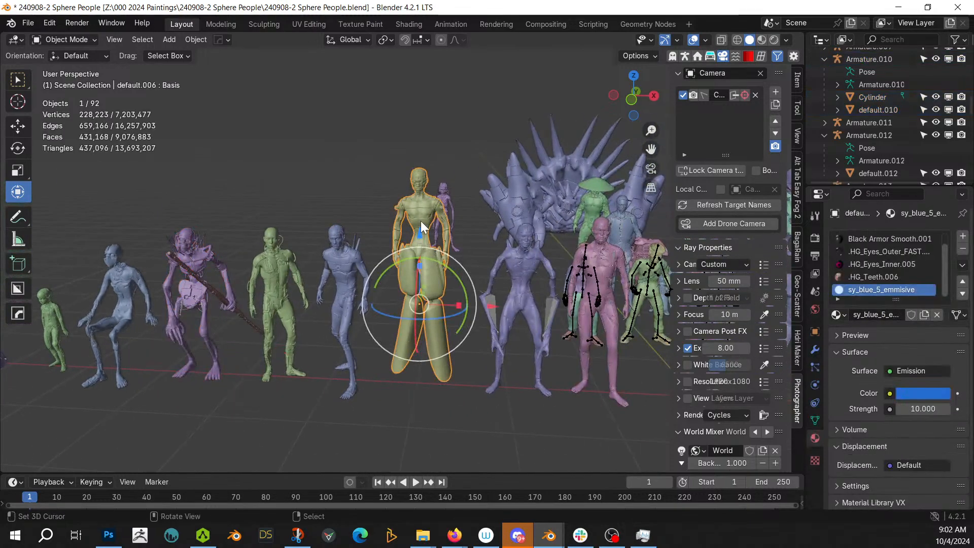
{"action": "scroll", "coordinate": [911, 129], "scroll_direction": "up", "scroll_amount": 8}
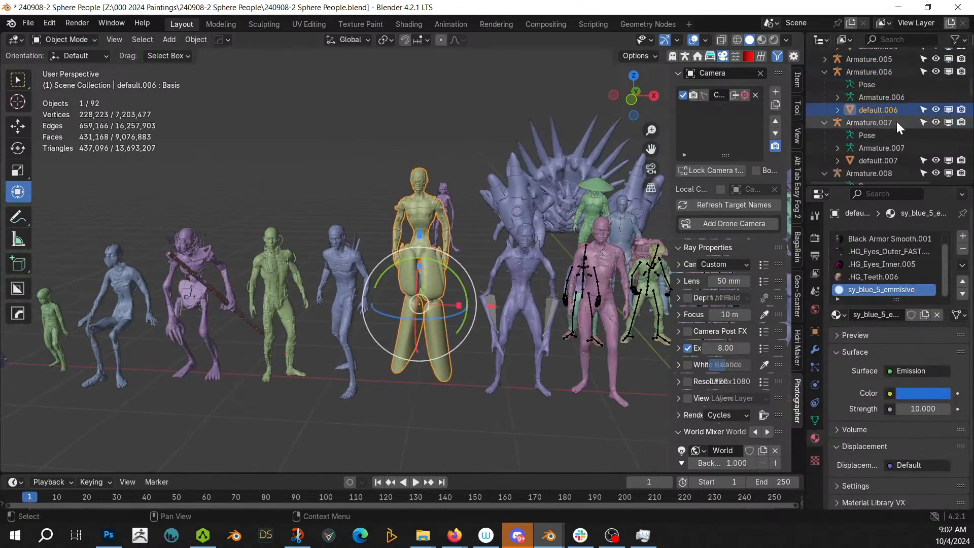
{"action": "right_click", "coordinate": [858, 75]}
{"action": "left_click", "coordinate": [819, 117]}
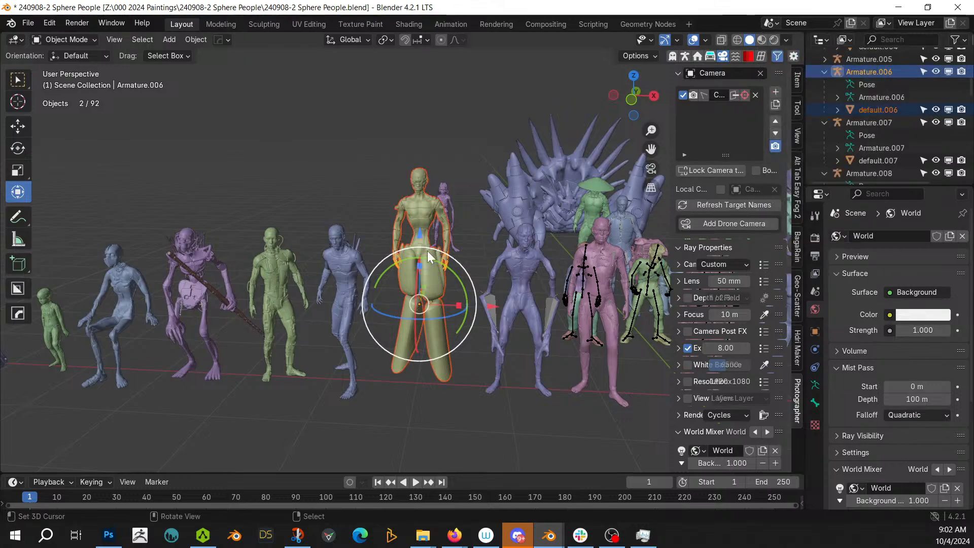
{"action": "key", "text": "ctrl+c"}
{"action": "key", "text": "Escape"}
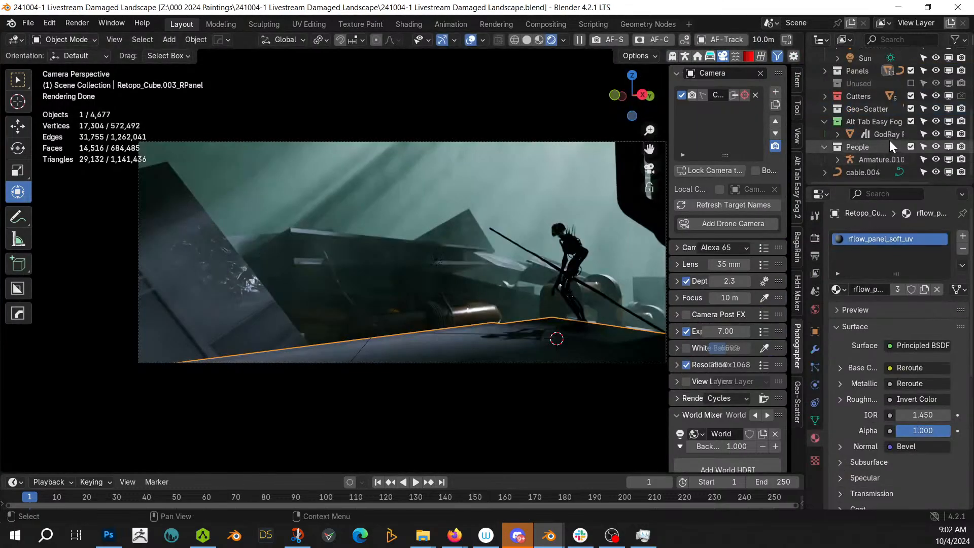
Paste the copied figure into the landscape's People collection in solid shading and select only its Armature.006
{"action": "left_click", "coordinate": [872, 147]}
{"action": "middle_click_drag", "start_coordinate": [317, 235], "coordinate": [329, 259]}
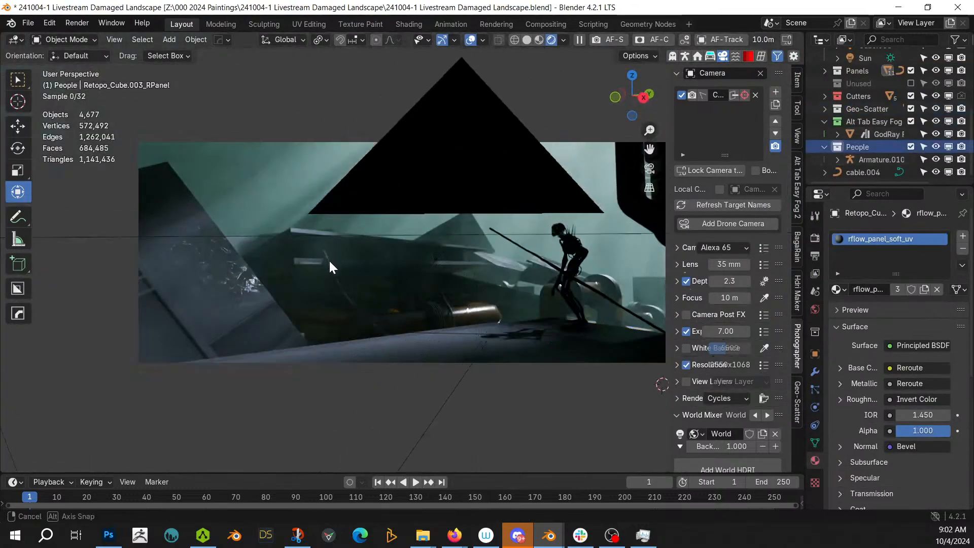
{"action": "scroll", "coordinate": [329, 259], "scroll_direction": "up", "scroll_amount": 3}
{"action": "key", "text": "z"}
{"action": "key", "text": "6"}
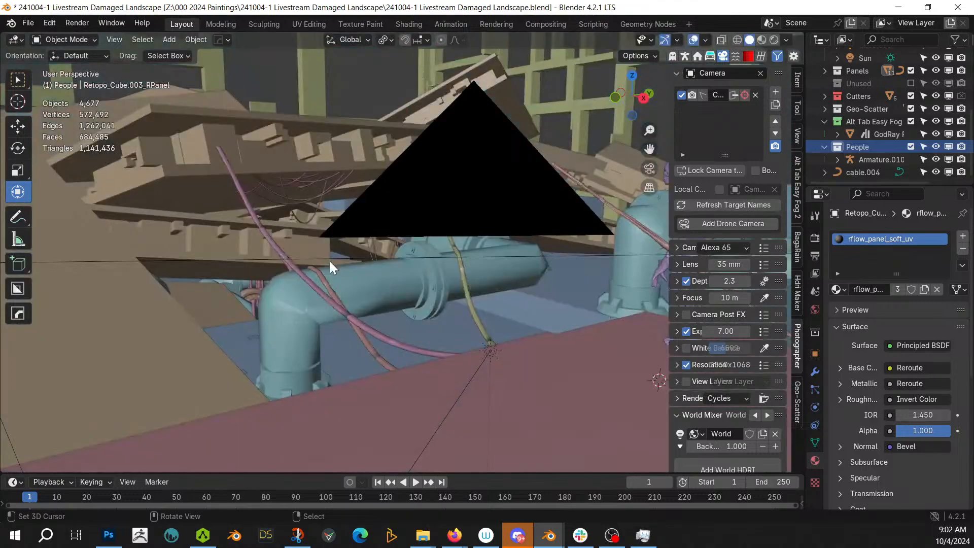
{"action": "middle_click_drag", "start_coordinate": [346, 156], "coordinate": [191, 384]}
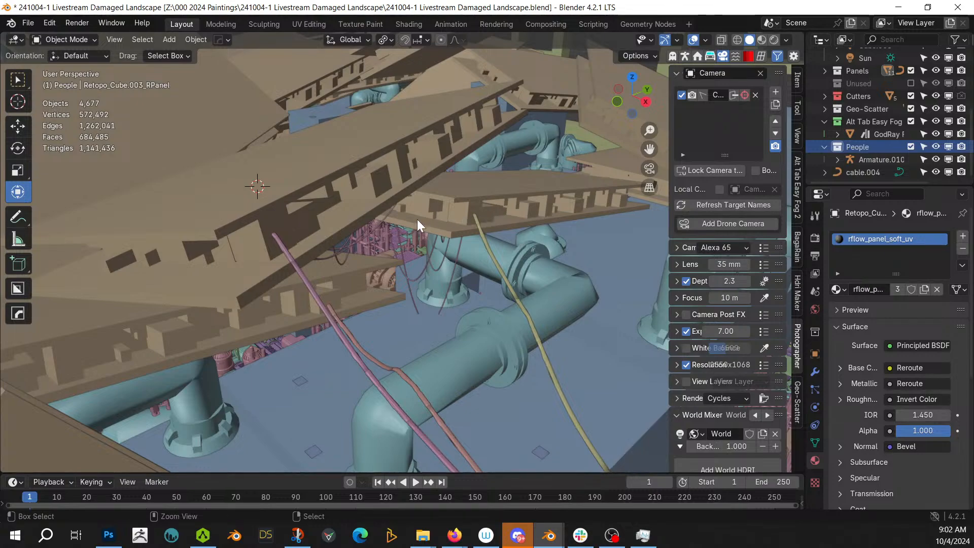
{"action": "key", "text": "ctrl+v"}
{"action": "left_click", "coordinate": [882, 159]}
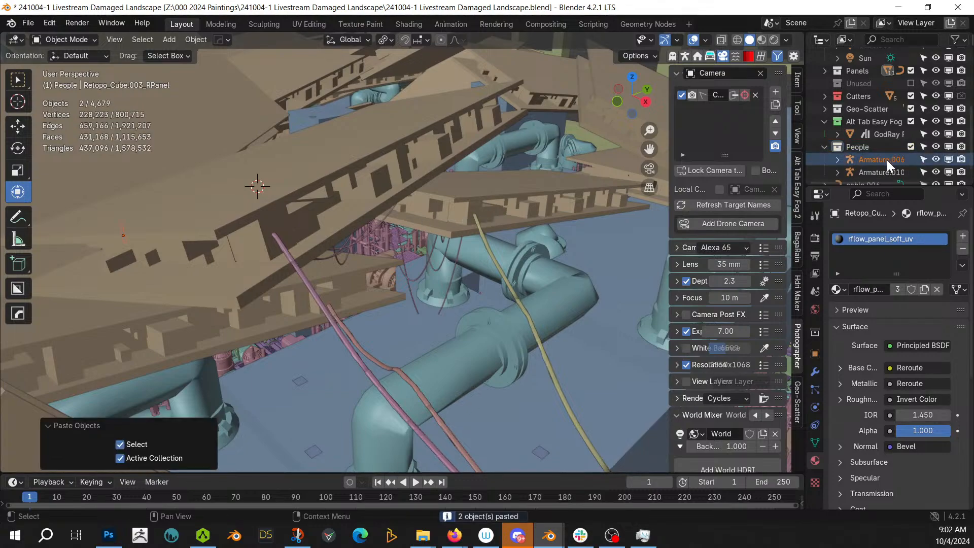
In top view, move the pasted figure about 41.4 m along X and -5.4 m along Y
{"action": "key", "text": "KP_7"}
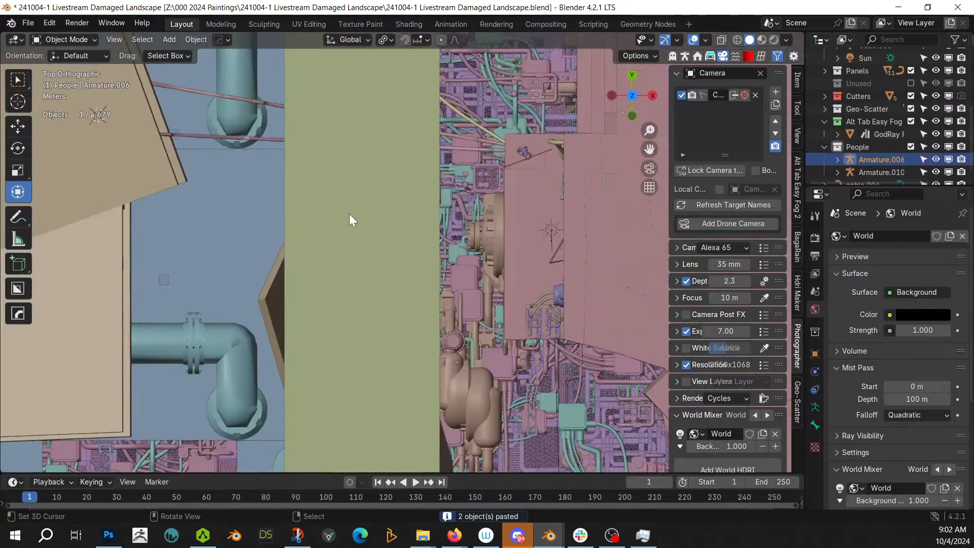
{"action": "scroll", "coordinate": [349, 214], "scroll_direction": "down", "scroll_amount": 5}
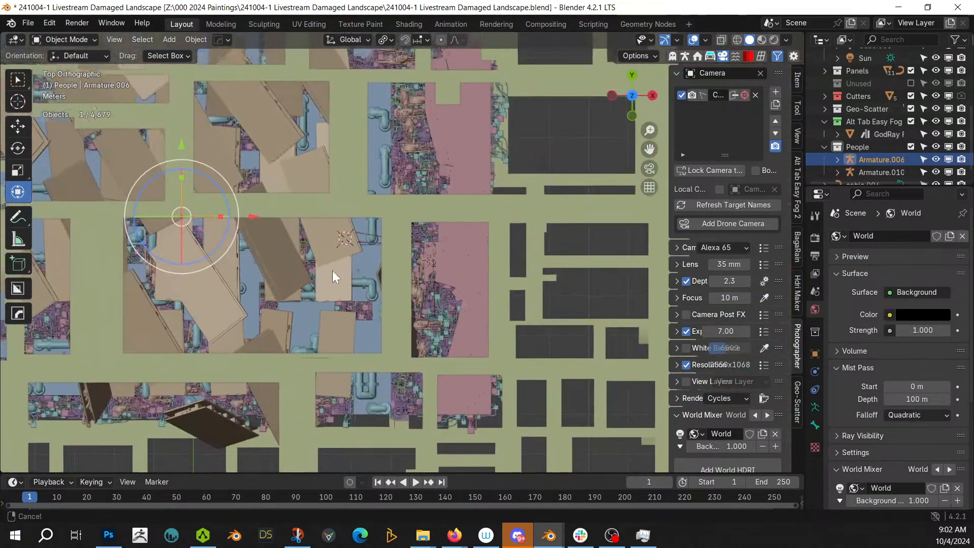
{"action": "key", "text": "g"}
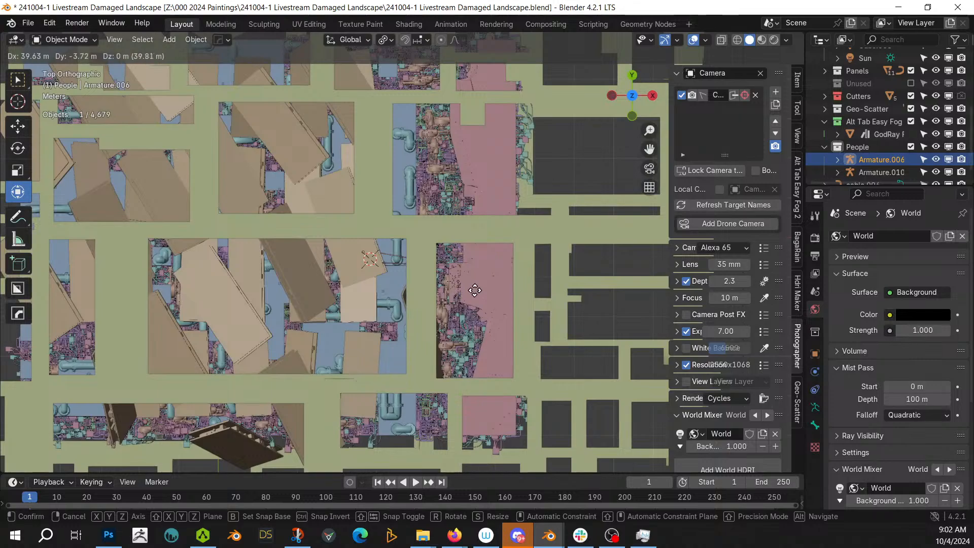
{"action": "left_click", "coordinate": [481, 292]}
Raise the figure about 17.8 m in front view, then lift it about 0.64 m more along Z to clear the panel
{"action": "key", "text": "KP_1"}
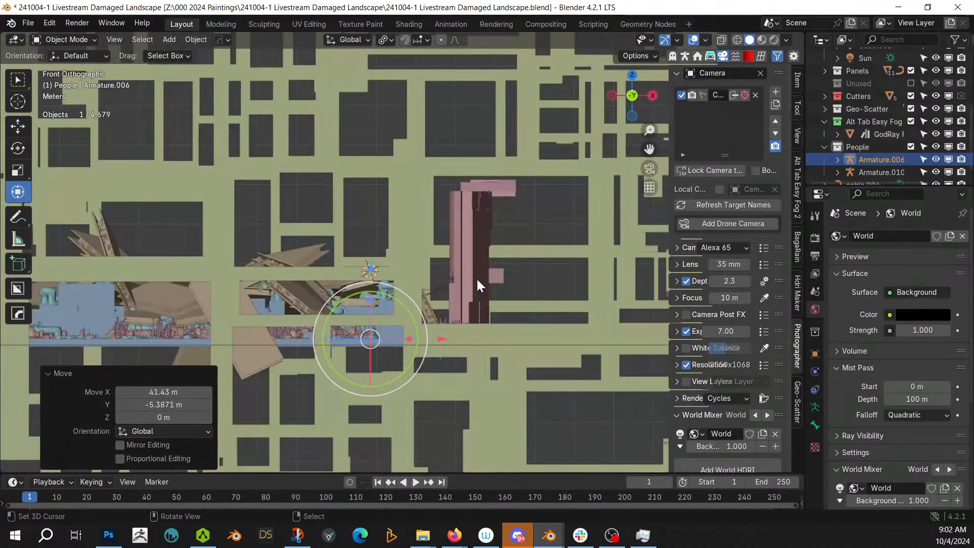
{"action": "key", "text": "g"}
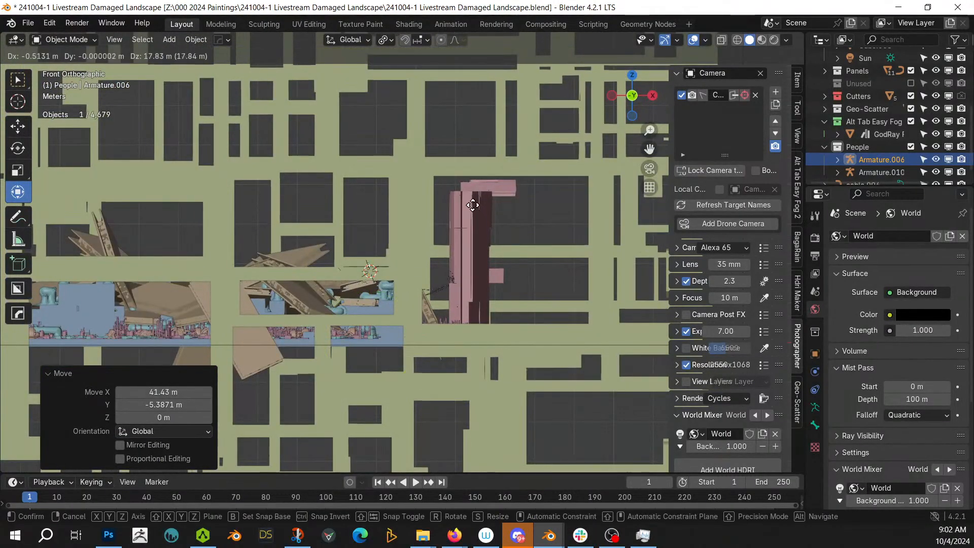
{"action": "left_click", "coordinate": [473, 205]}
{"action": "key", "text": "KP_Decimal"}
{"action": "middle_click_drag", "start_coordinate": [473, 205], "coordinate": [616, 240]}
{"action": "key", "text": "g"}
{"action": "key", "text": "z"}
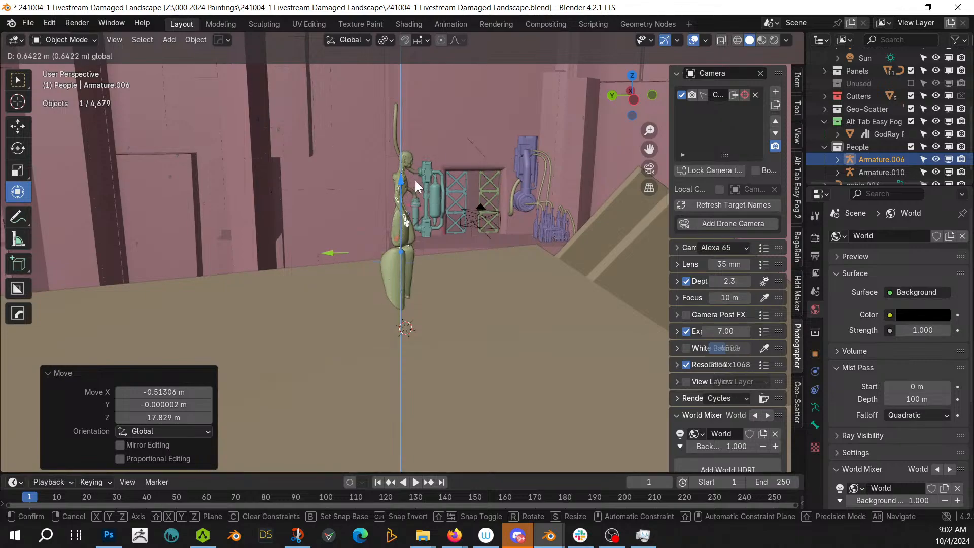
{"action": "left_click", "coordinate": [415, 181]}
In camera view, shift the figure in two moves, totalling about 0.89 m in X, 1.45 m in Y and 0.78 m in Z
{"action": "key", "text": "KP_0"}
{"action": "scroll", "coordinate": [410, 213], "scroll_direction": "up", "scroll_amount": 5}
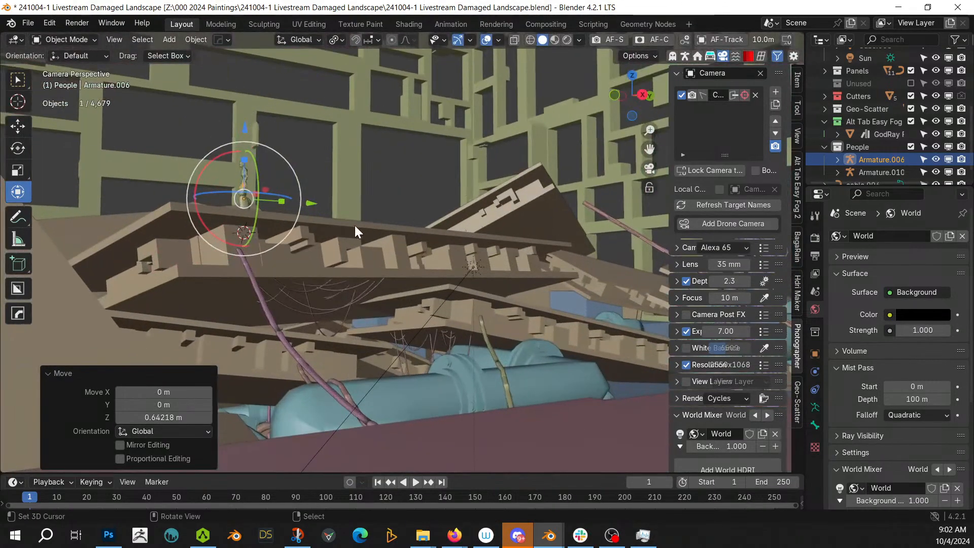
{"action": "key", "text": "g"}
{"action": "left_click", "coordinate": [365, 202]}
{"action": "key", "text": "g"}
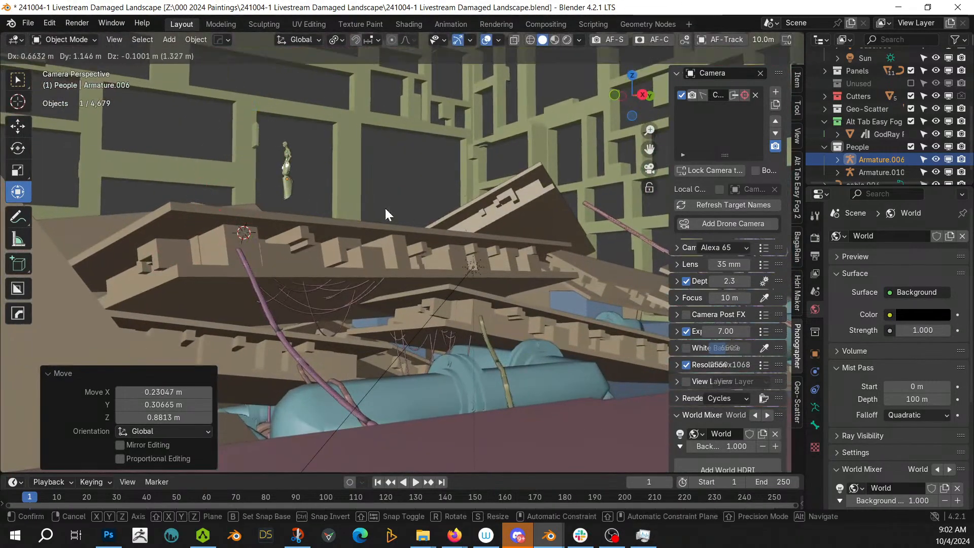
{"action": "left_click", "coordinate": [396, 208]}
Rotate the distant figure about -240° around the global Z axis
{"action": "key", "text": "r"}
{"action": "key", "text": "z"}
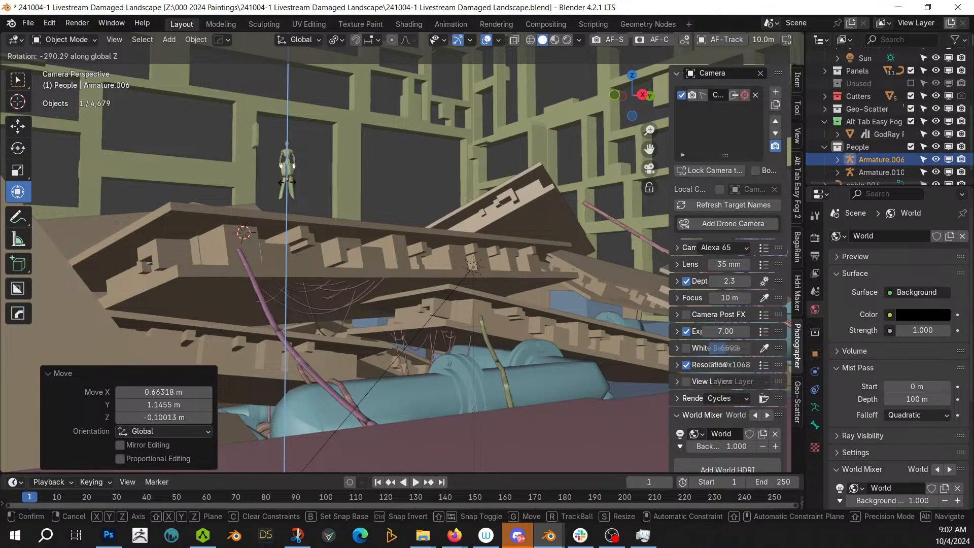
{"action": "left_click", "coordinate": [286, 180]}
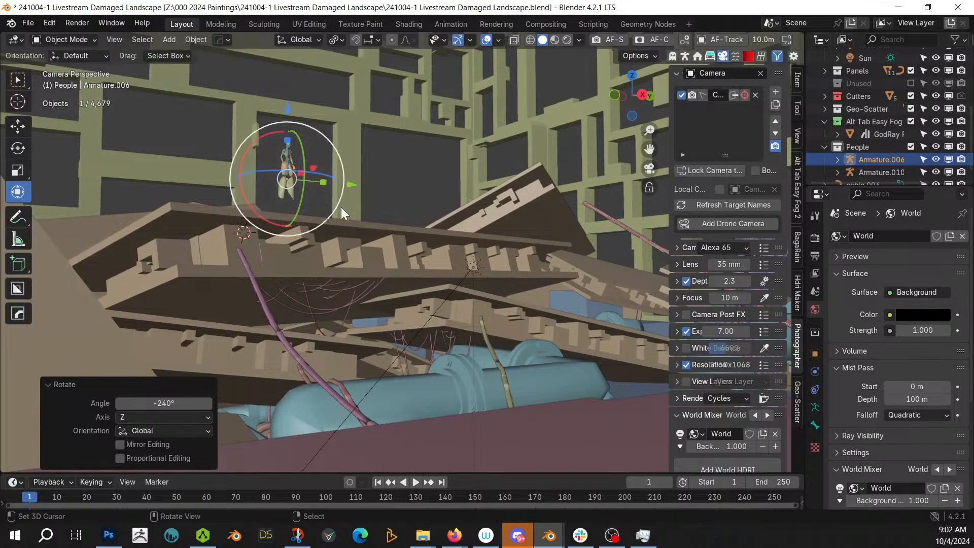
Deselect everything, check both figures through the camera in rendered shading, and save the file
{"action": "key", "text": "z"}
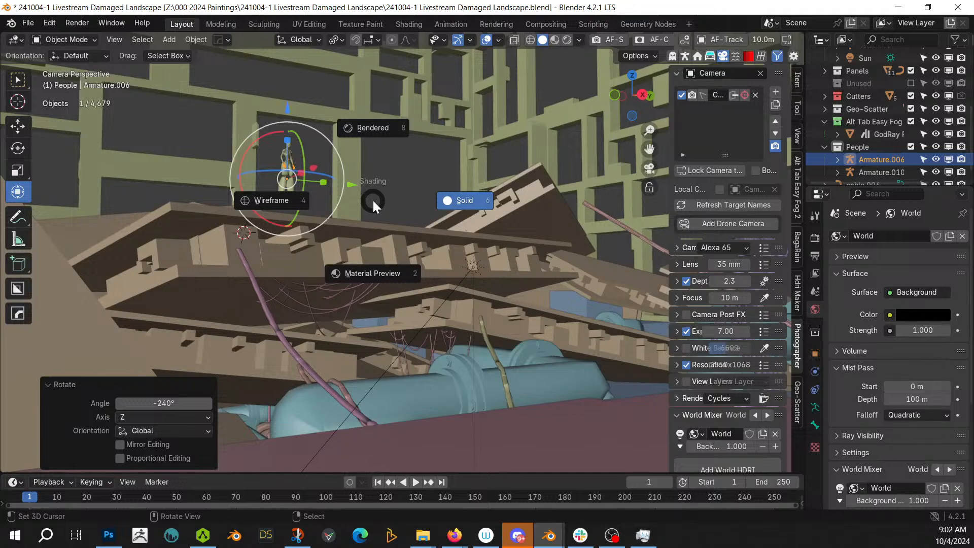
{"action": "key", "text": "8"}
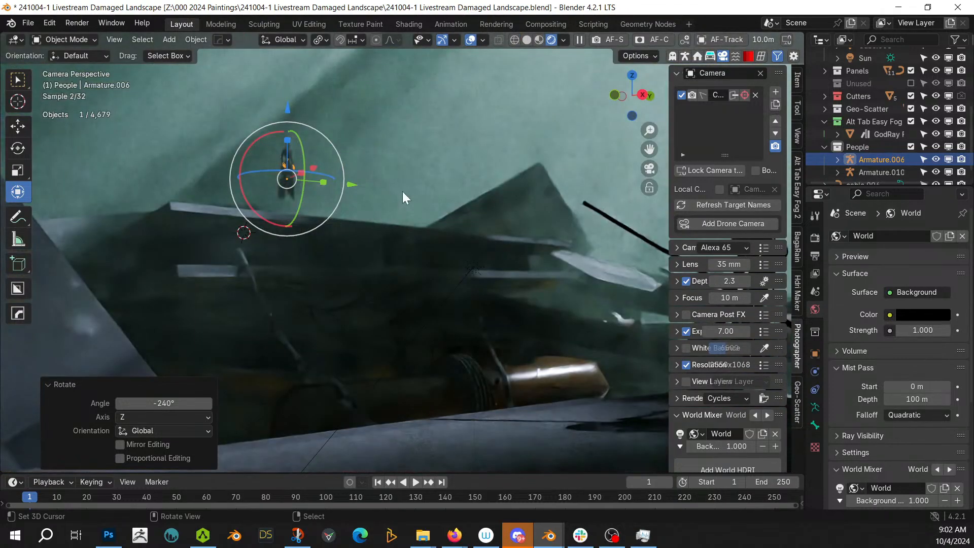
{"action": "key", "text": "alt+a"}
{"action": "scroll", "coordinate": [477, 235], "scroll_direction": "down", "scroll_amount": 3}
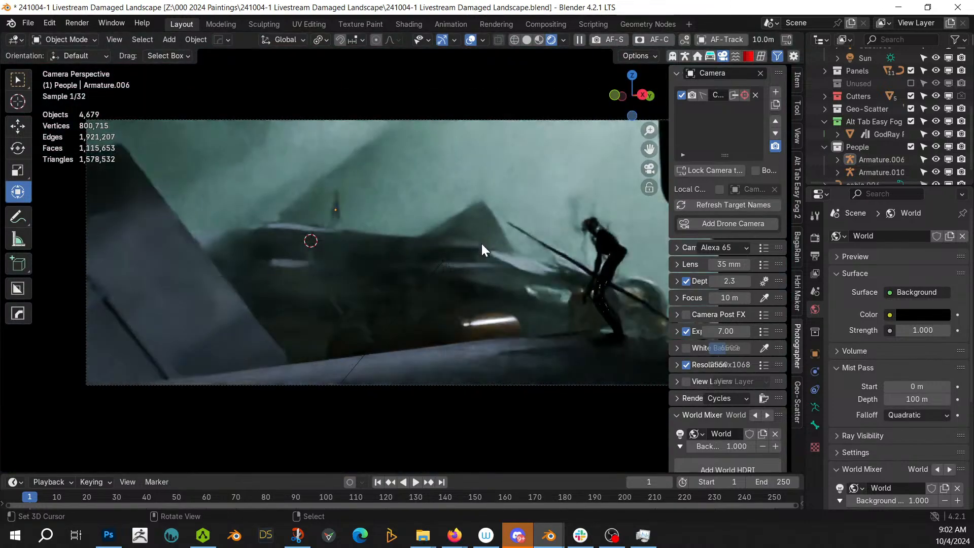
{"action": "middle_click_drag", "start_coordinate": [455, 256], "coordinate": [391, 265], "text": "shift"}
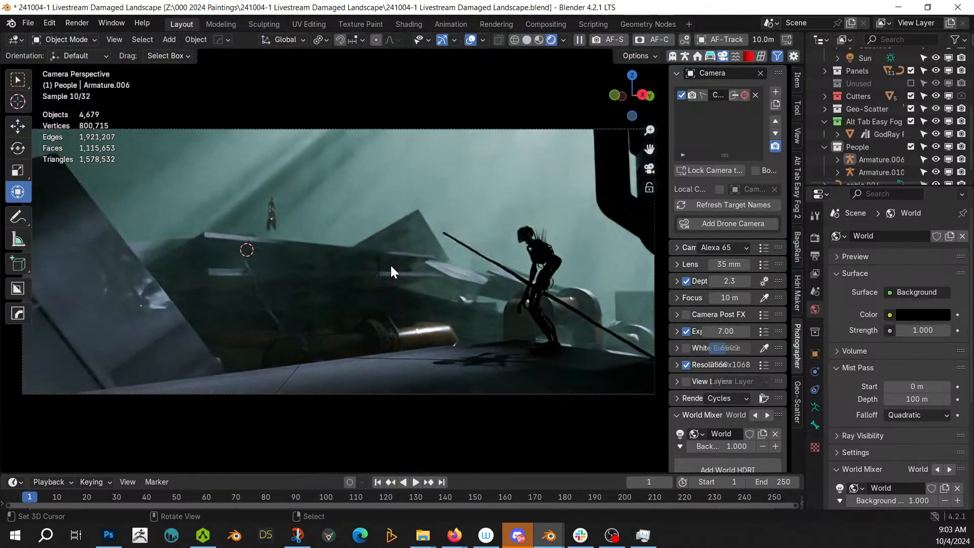
{"action": "key", "text": "ctrl+s"}
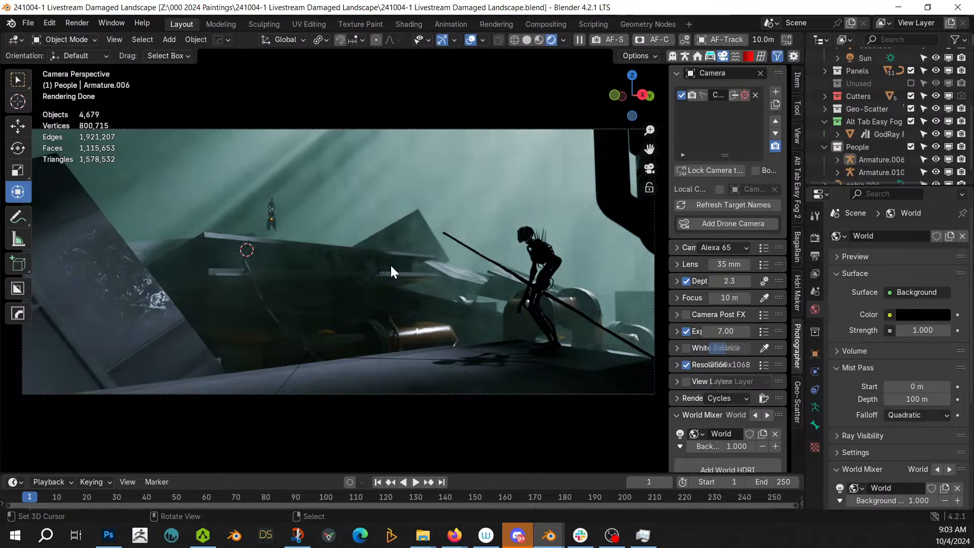
Return the landscape to solid shading, switch to the Sphere People file, and copy the long-armed robot's whole Armature.017 hierarchy
{"action": "key", "text": "z"}
{"action": "key", "text": "6"}
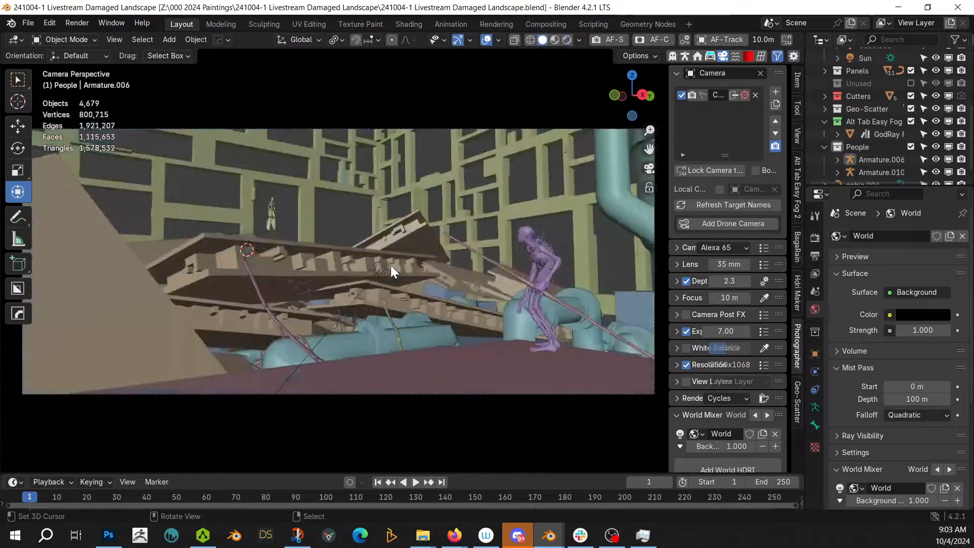
{"action": "key", "text": "alt+Tab"}
{"action": "scroll", "coordinate": [416, 306], "scroll_direction": "down", "scroll_amount": 3}
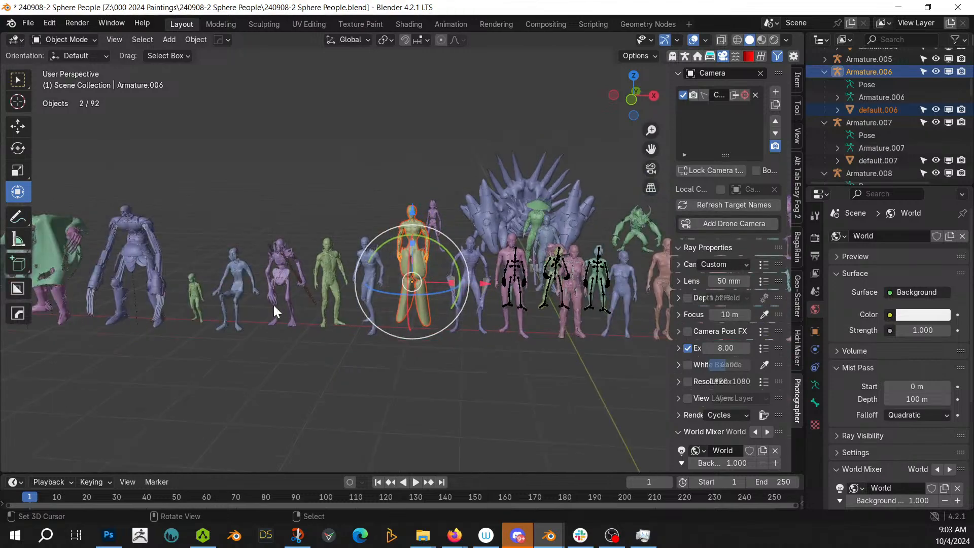
{"action": "middle_click_drag", "start_coordinate": [274, 307], "coordinate": [327, 307], "text": "shift"}
{"action": "left_click", "coordinate": [260, 264]}
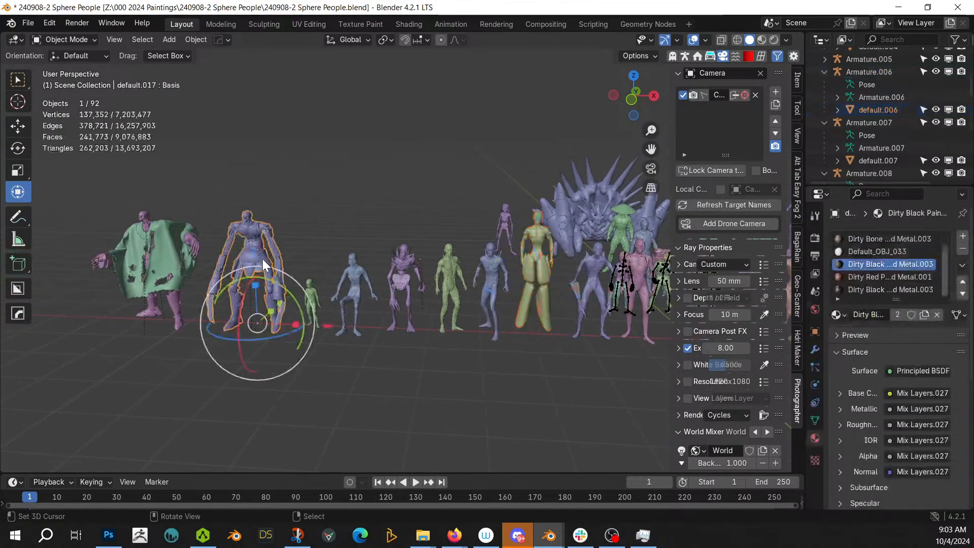
{"action": "scroll", "coordinate": [899, 119], "scroll_direction": "down", "scroll_amount": 5}
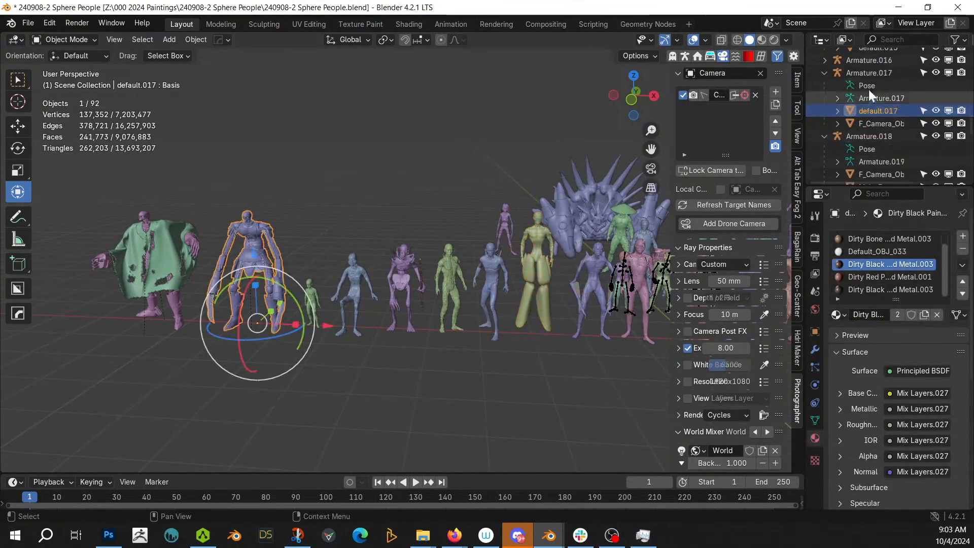
{"action": "left_click", "coordinate": [862, 71]}
{"action": "right_click", "coordinate": [861, 72]}
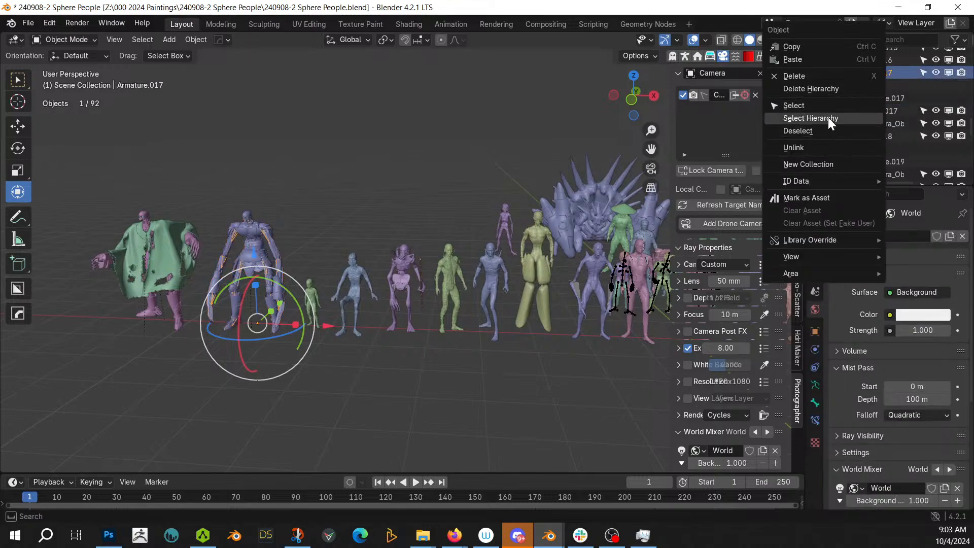
{"action": "left_click", "coordinate": [828, 117]}
{"action": "key", "text": "ctrl+c"}
Switch back to the landscape file, paste the robot into the People collection, and select only its Armature.017
{"action": "left_click", "coordinate": [318, 258]}
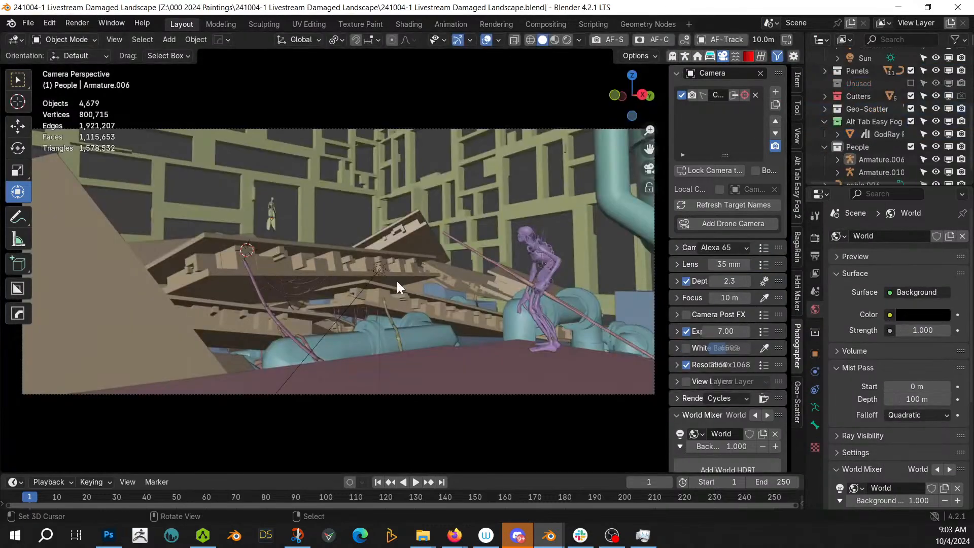
{"action": "left_click", "coordinate": [871, 146]}
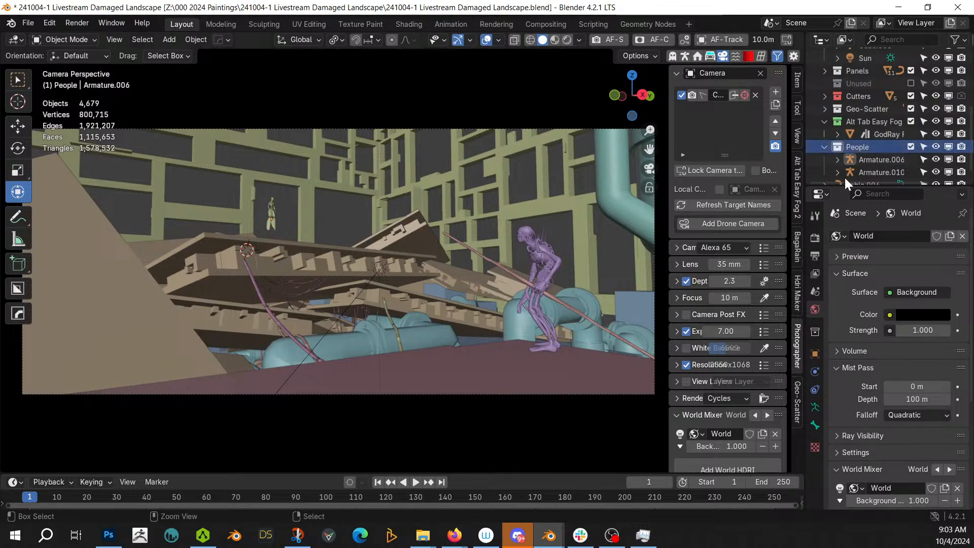
{"action": "key", "text": "ctrl+v"}
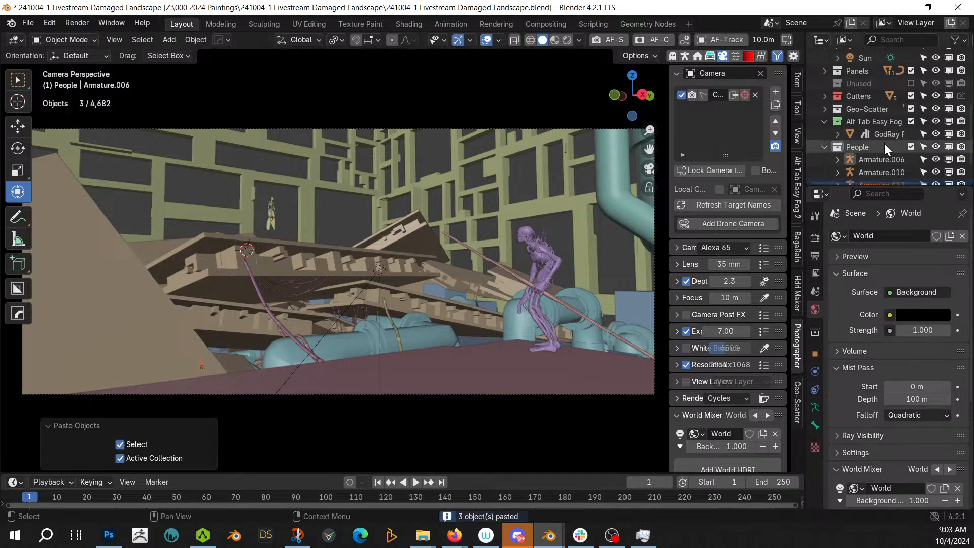
{"action": "scroll", "coordinate": [894, 158], "scroll_direction": "down", "scroll_amount": 2}
{"action": "left_click", "coordinate": [894, 158]}
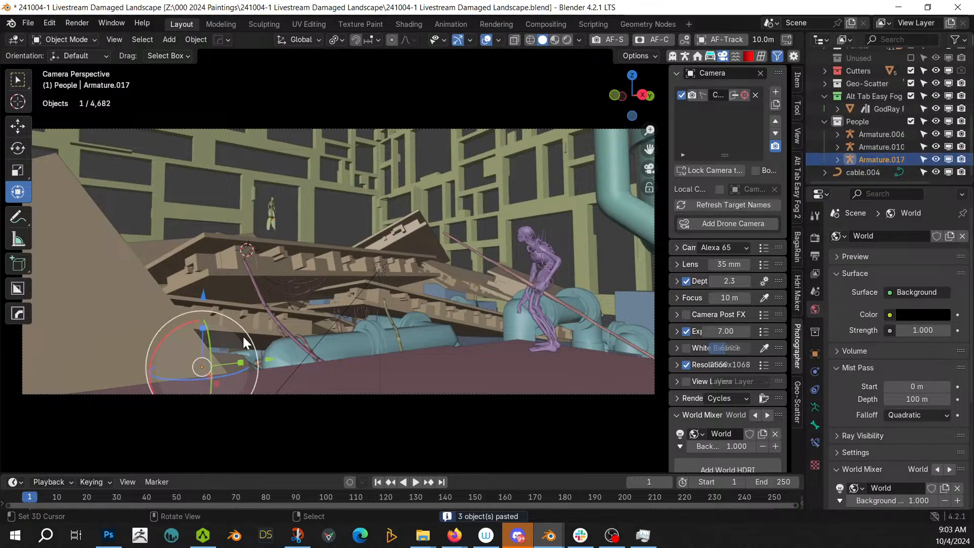
Raise the robot about 25.4 m along Z, then move it about 46.8 m in X and -1.26 m in Y from above
{"action": "left_click_drag", "start_coordinate": [199, 299], "coordinate": [225, 160]}
{"action": "key", "text": "KP_7"}
{"action": "scroll", "coordinate": [243, 177], "scroll_direction": "down", "scroll_amount": 5}
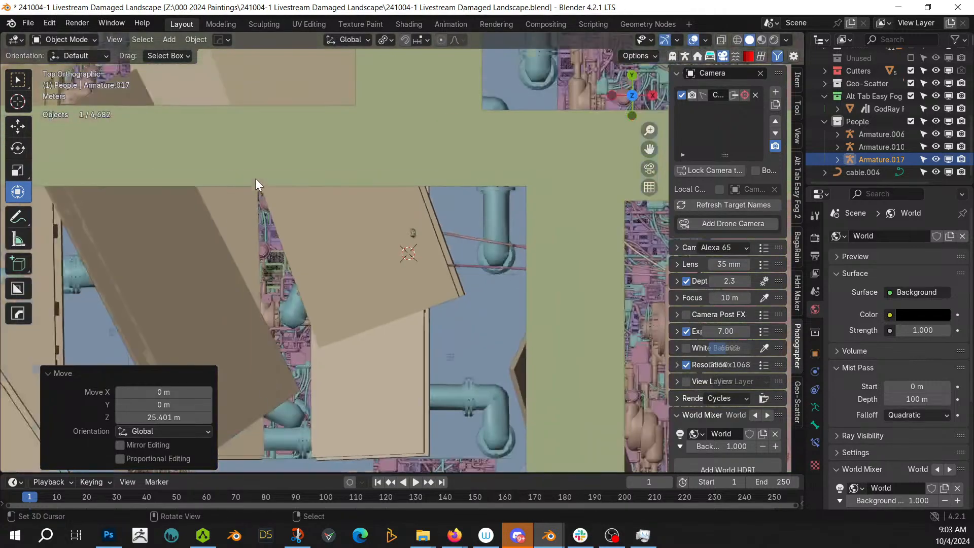
{"action": "key", "text": "g"}
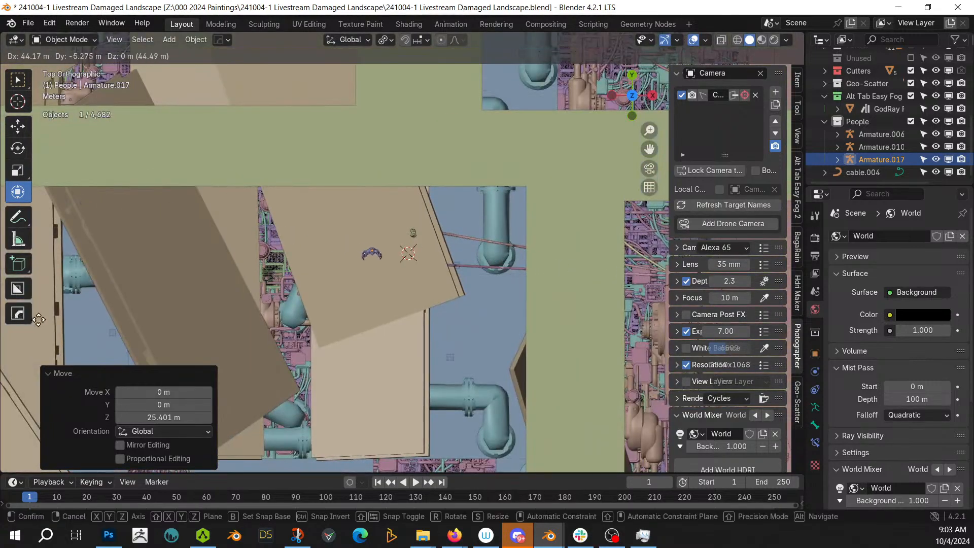
{"action": "left_click", "coordinate": [63, 266]}
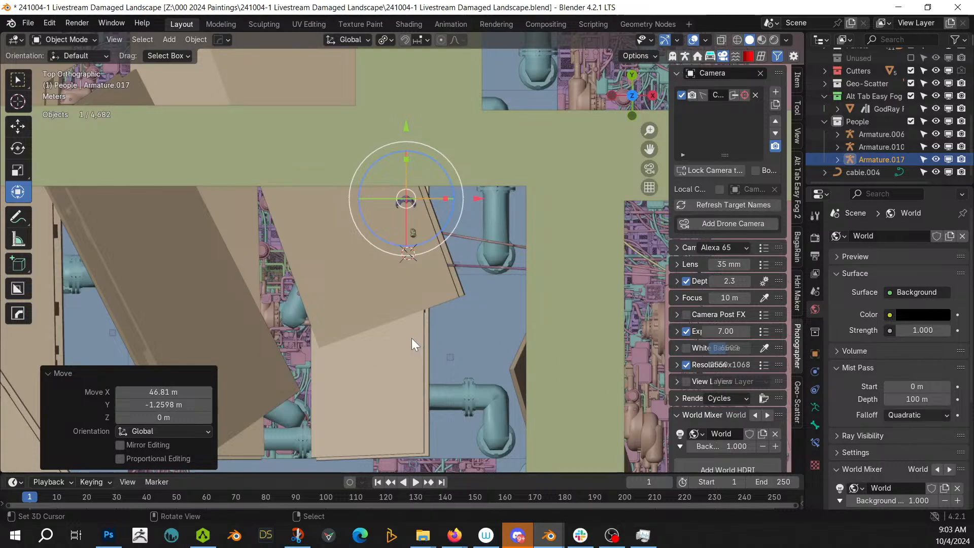
Lower the robot about 4.76 m along Z toward the fallen panel
{"action": "key", "text": "KP_Decimal"}
{"action": "middle_click_drag", "start_coordinate": [407, 345], "coordinate": [427, 211]}
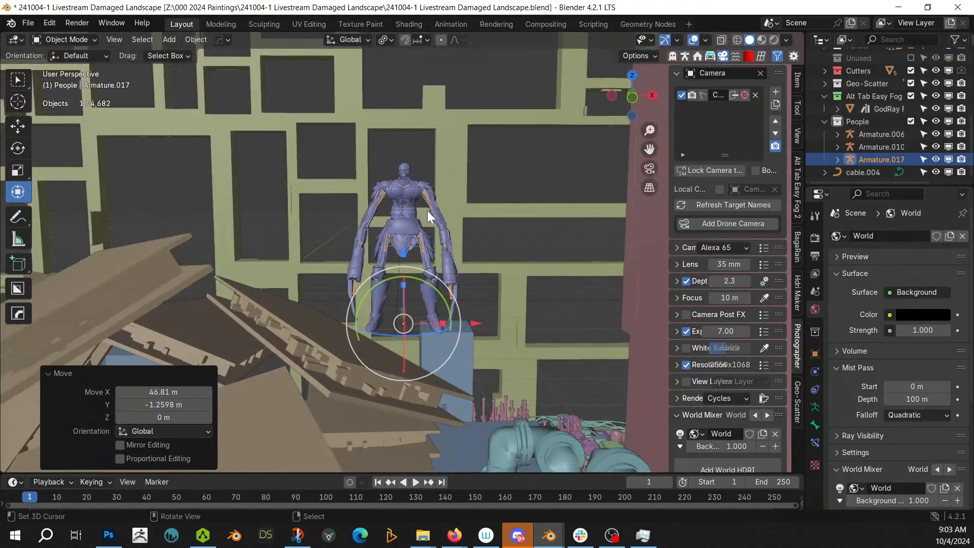
{"action": "key", "text": "g"}
{"action": "key", "text": "z"}
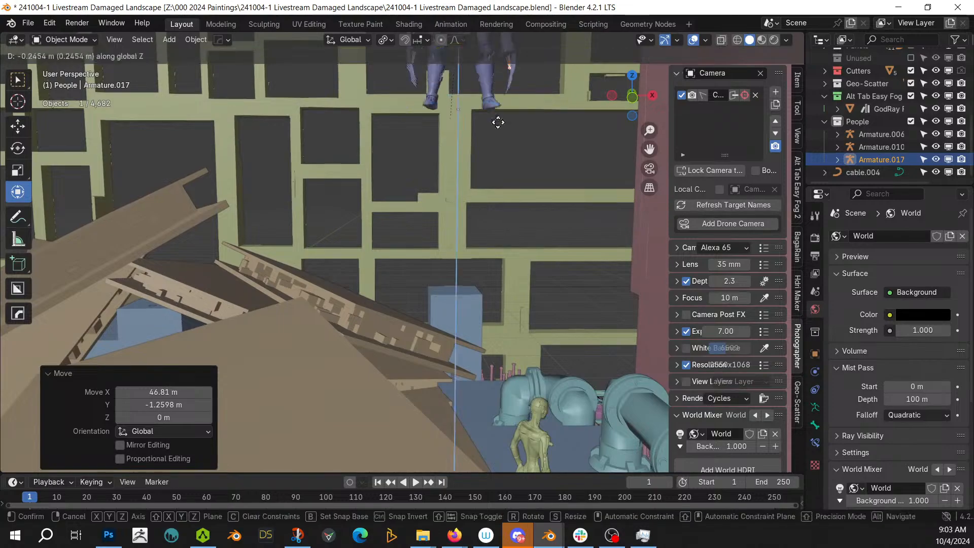
{"action": "left_click", "coordinate": [446, 392]}
Shift the robot about -1.67 m in X, -0.07 m in Y and -0.82 m in Z onto the panel
{"action": "key", "text": "g"}
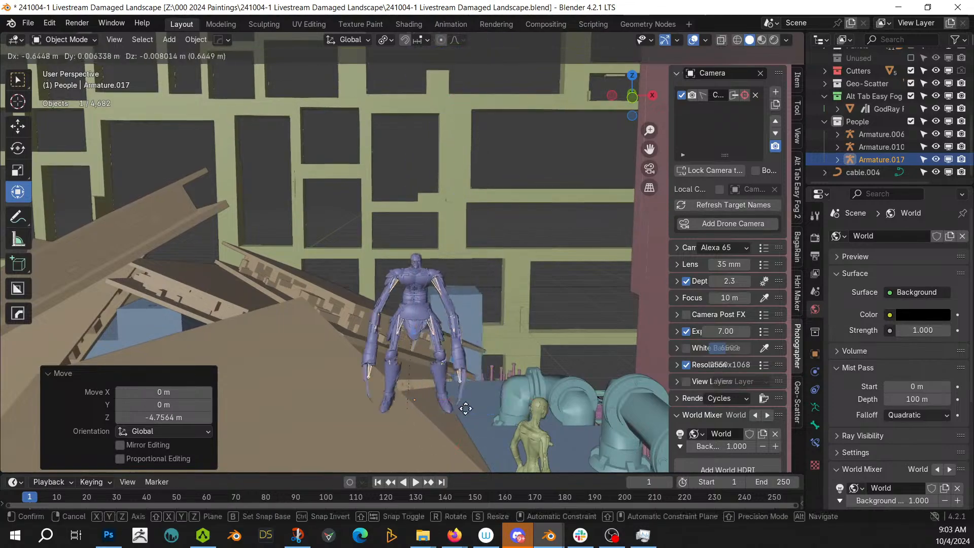
{"action": "left_click", "coordinate": [420, 455]}
{"action": "middle_click_drag", "start_coordinate": [420, 456], "coordinate": [475, 238]}
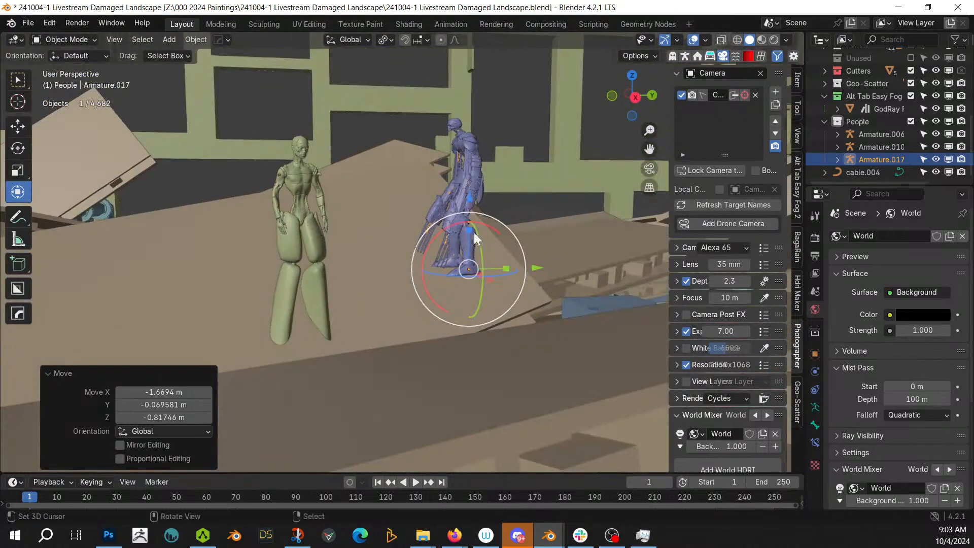
Lower the robot about 1.46 m along Z, then move it about 1.95 m along X
{"action": "key", "text": "g"}
{"action": "key", "text": "z"}
{"action": "left_click", "coordinate": [512, 327]}
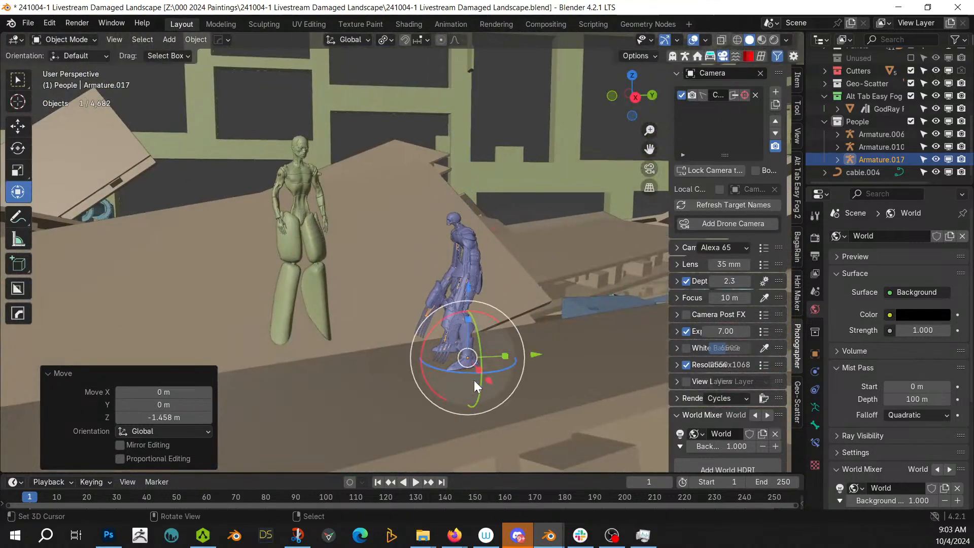
{"action": "key", "text": "g"}
{"action": "key", "text": "x"}
{"action": "left_click", "coordinate": [509, 415]}
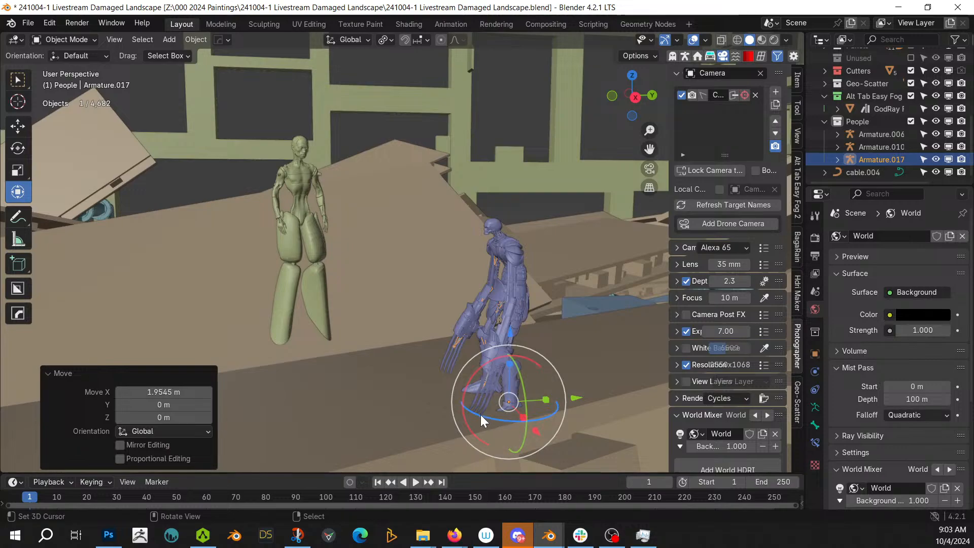
Rotate the robot about 83.5° around Z, then shift it about 2.79 m along Y using the camera view
{"action": "left_click_drag", "start_coordinate": [480, 415], "coordinate": [511, 406]}
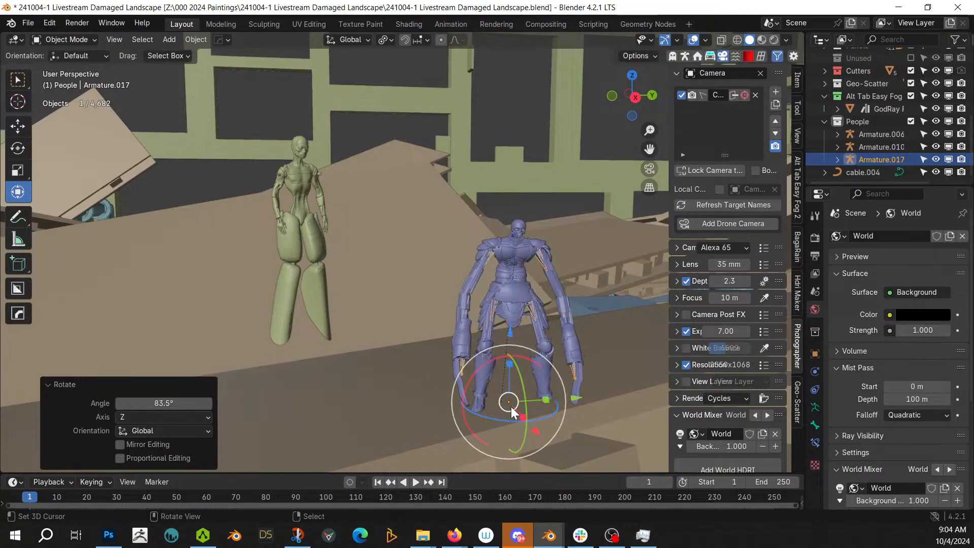
{"action": "key", "text": "KP_0"}
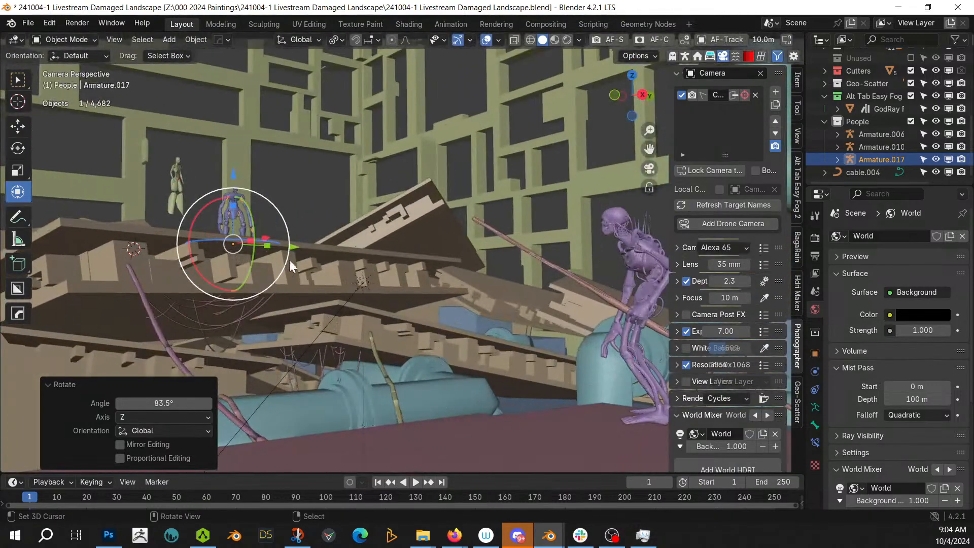
{"action": "key", "text": "g"}
{"action": "key", "text": "y"}
{"action": "left_click", "coordinate": [362, 276]}
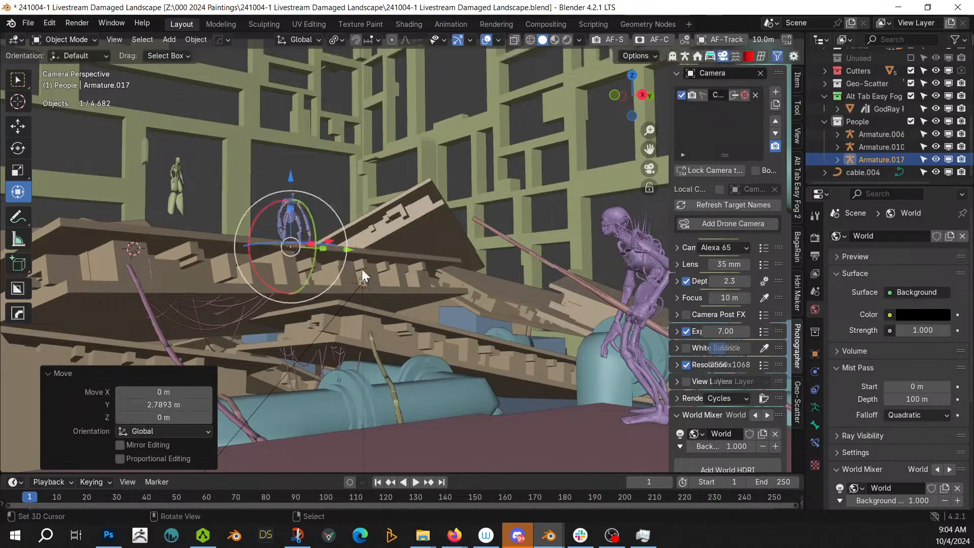
Rotate the robot about -6° around Z and move it about -1.47 m along X, back from the panel edge
{"action": "key", "text": "r"}
{"action": "key", "text": "z"}
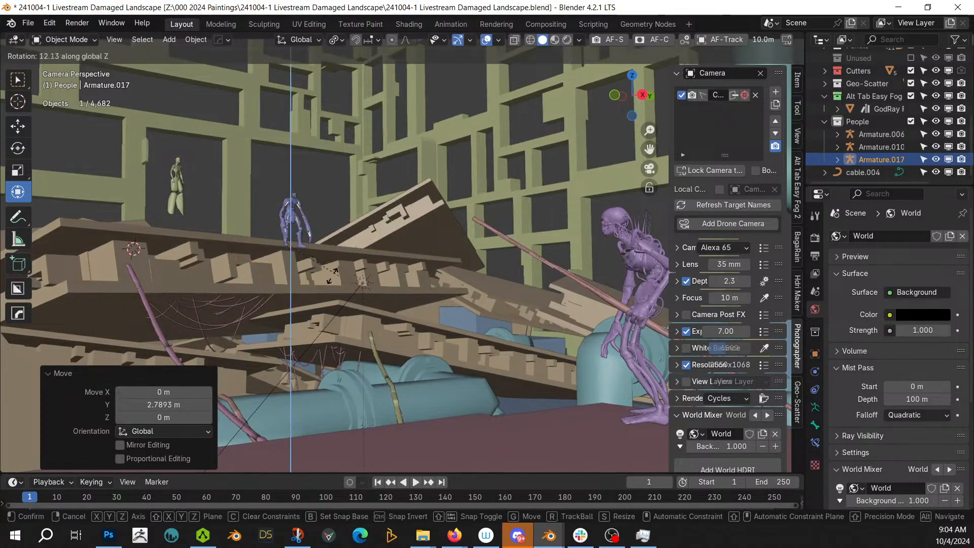
{"action": "left_click", "coordinate": [512, 302]}
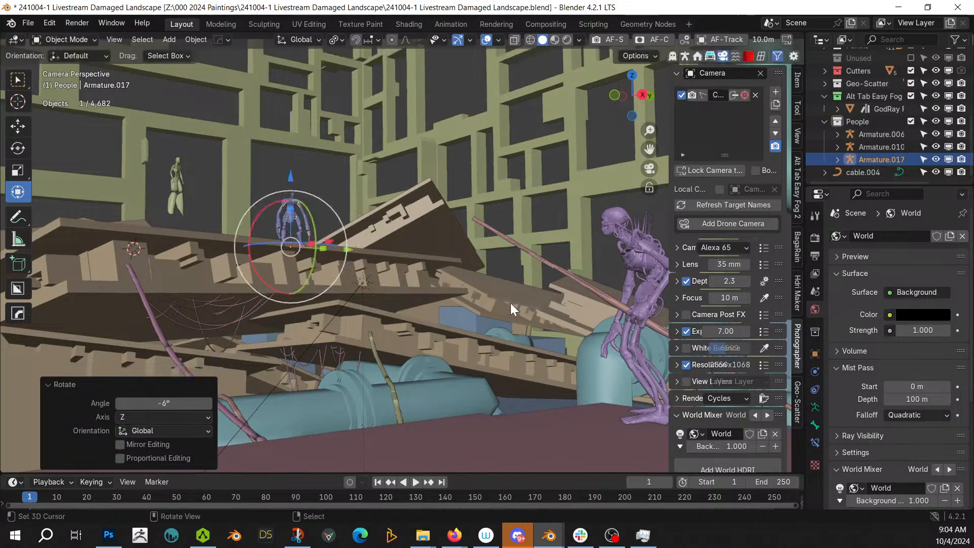
{"action": "key", "text": "KP_Decimal"}
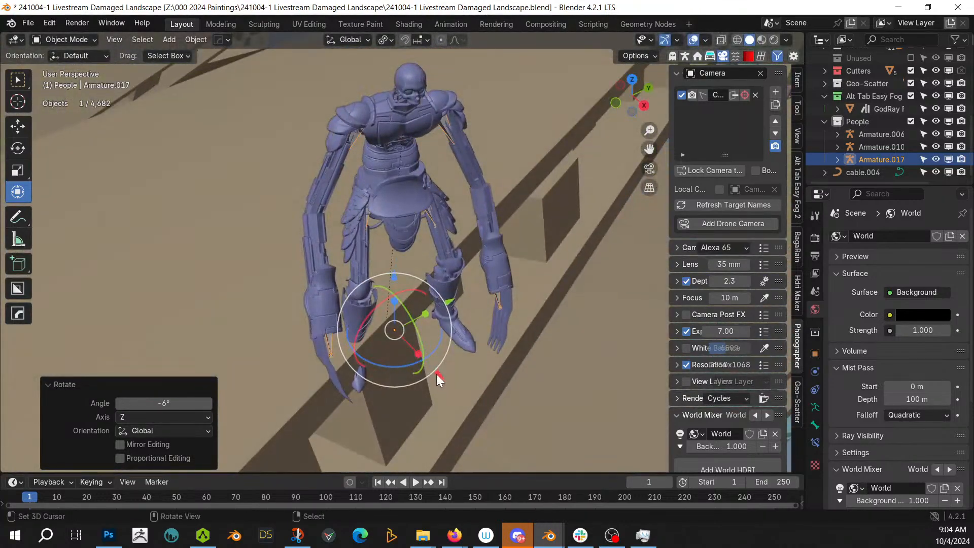
{"action": "key", "text": "g"}
{"action": "key", "text": "x"}
{"action": "left_click", "coordinate": [361, 288]}
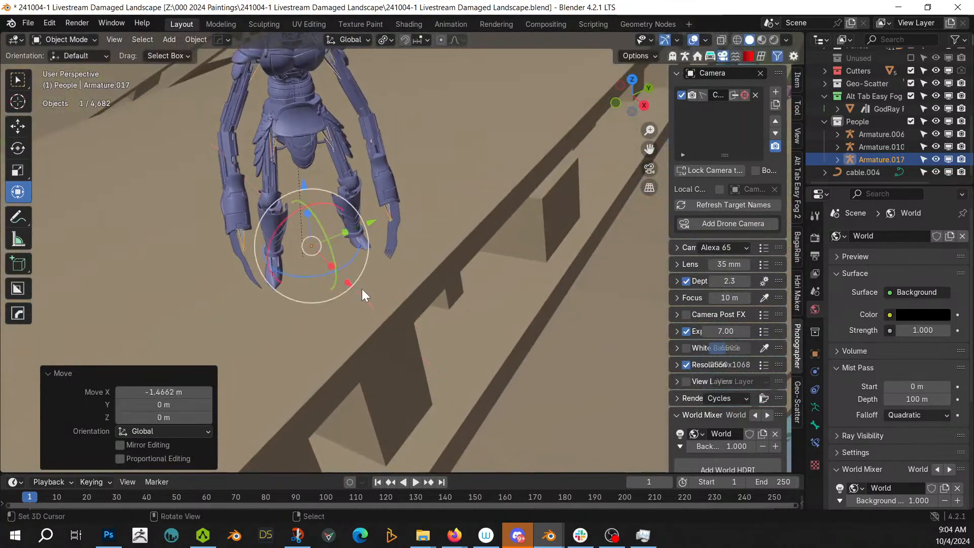
Raise the robot about 0.085 m along Z onto the panel surface and turn it about -13.5° around Z
{"action": "middle_click_drag", "start_coordinate": [361, 288], "coordinate": [378, 231]}
{"action": "scroll", "coordinate": [377, 268], "scroll_direction": "up", "scroll_amount": 2}
{"action": "key", "text": "g"}
{"action": "key", "text": "z"}
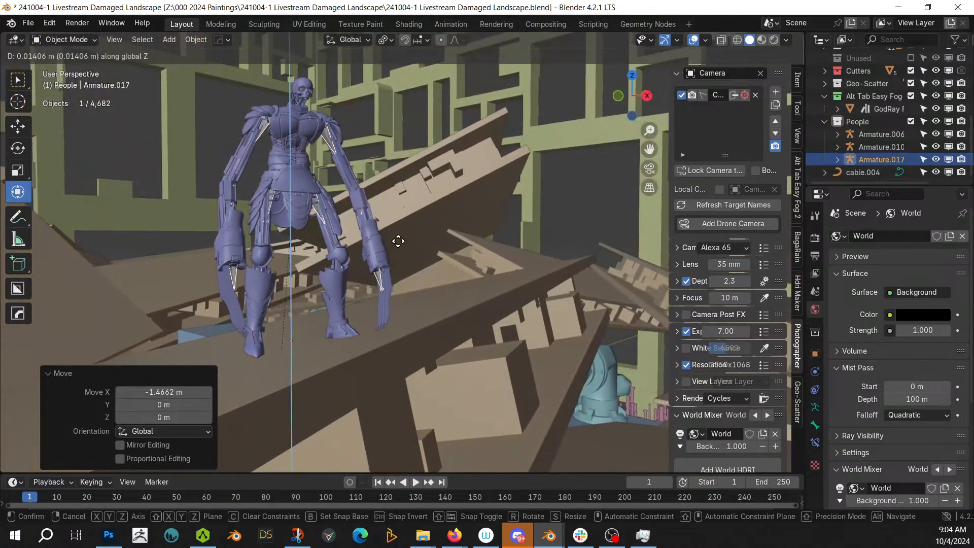
{"action": "left_click", "coordinate": [399, 230]}
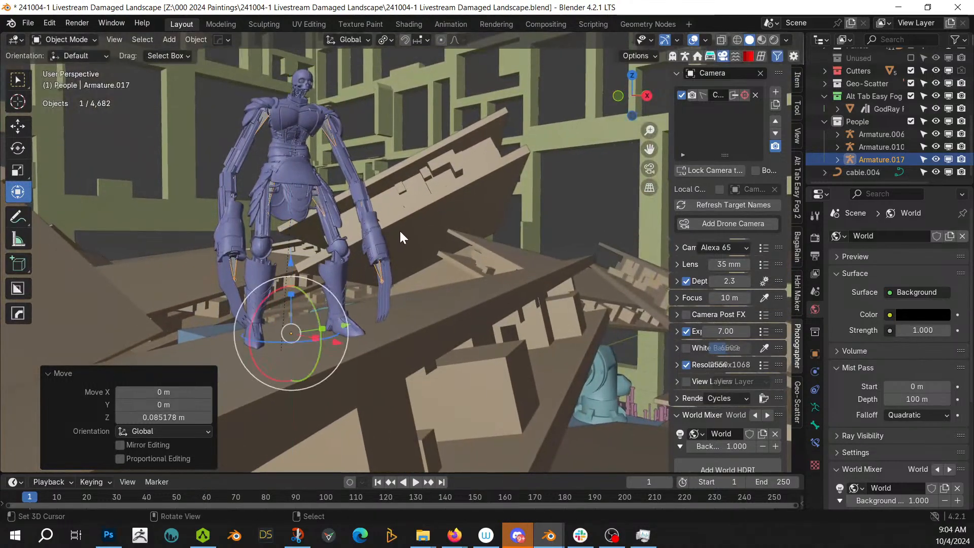
{"action": "key", "text": "KP_0"}
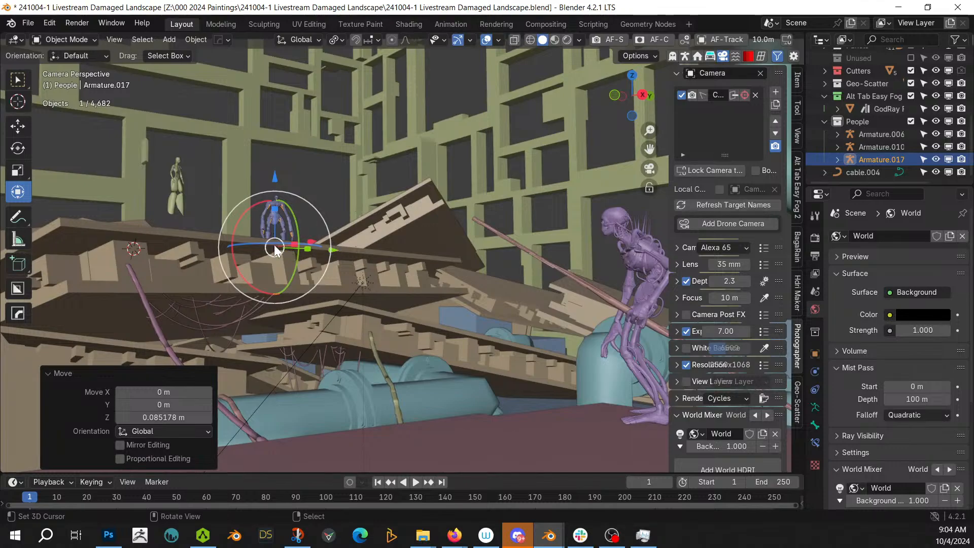
{"action": "left_click_drag", "start_coordinate": [251, 241], "coordinate": [248, 247]}
Put the robot's armature into Pose Mode, set the transform orientation to Local, and activate the Transform tool
{"action": "scroll", "coordinate": [319, 216], "scroll_direction": "up", "scroll_amount": 5}
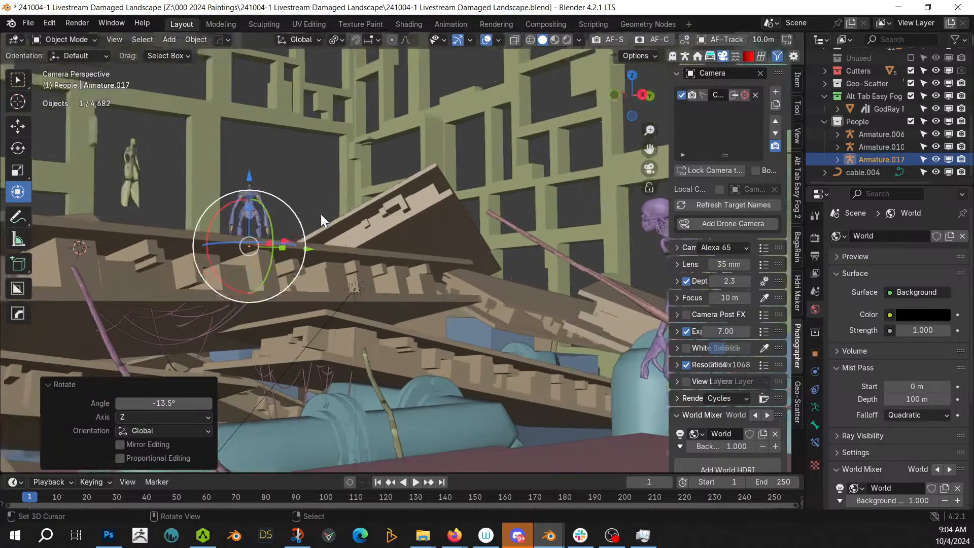
{"action": "scroll", "coordinate": [458, 308], "scroll_direction": "up", "scroll_amount": 5}
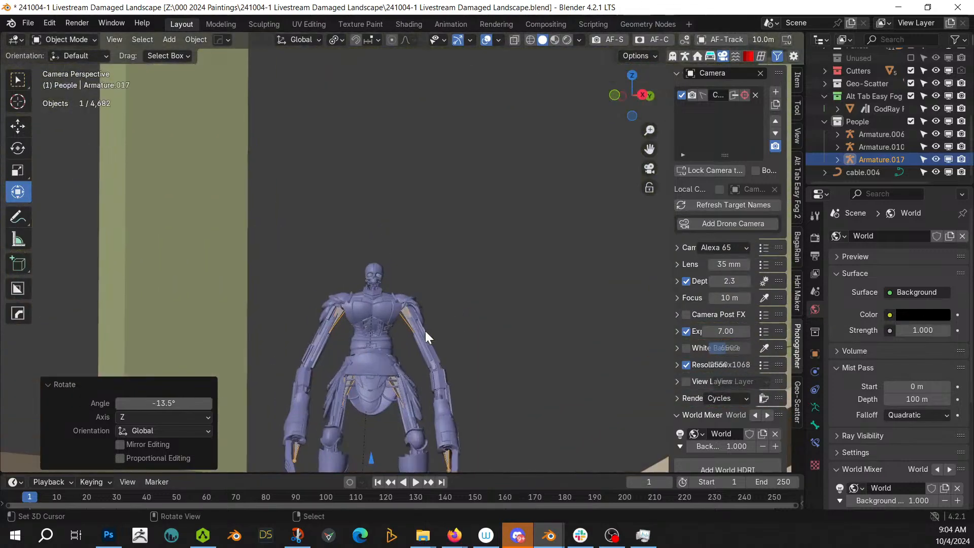
{"action": "left_click", "coordinate": [410, 319]}
{"action": "left_click", "coordinate": [406, 314]}
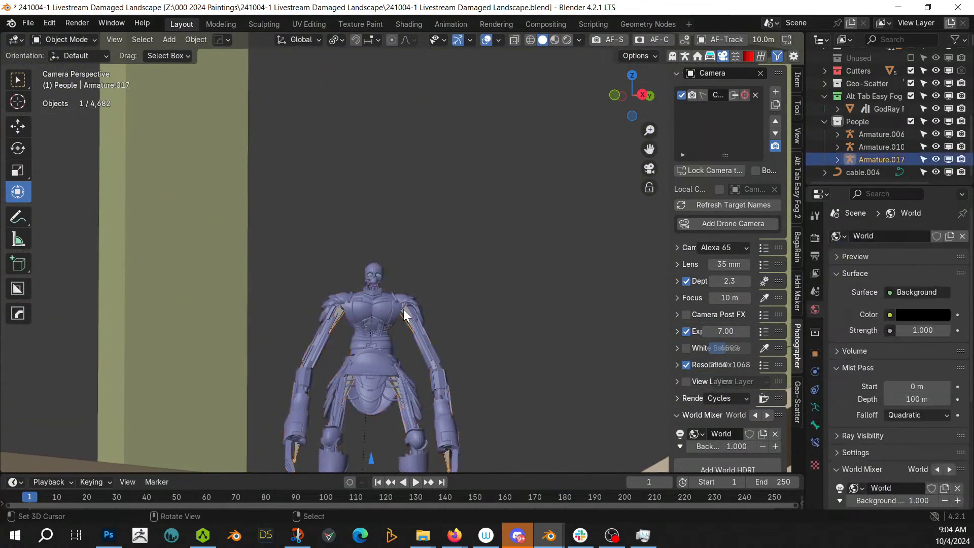
{"action": "left_click", "coordinate": [86, 42]}
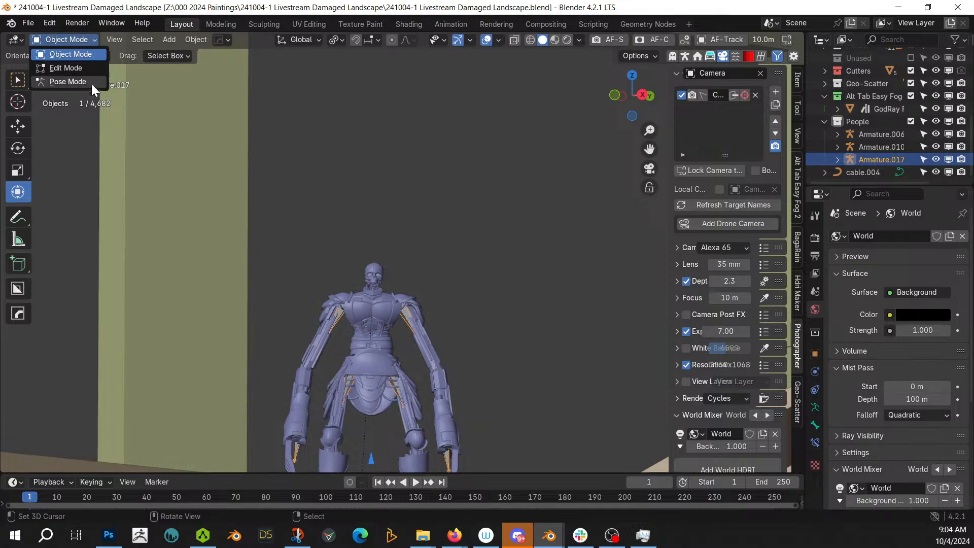
{"action": "left_click", "coordinate": [91, 84]}
{"action": "left_click", "coordinate": [331, 39]}
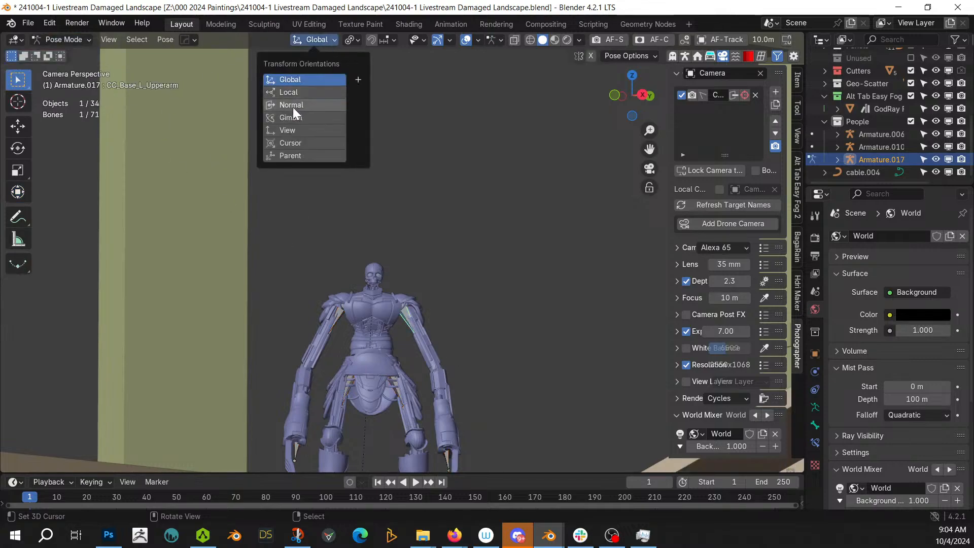
{"action": "left_click", "coordinate": [295, 93]}
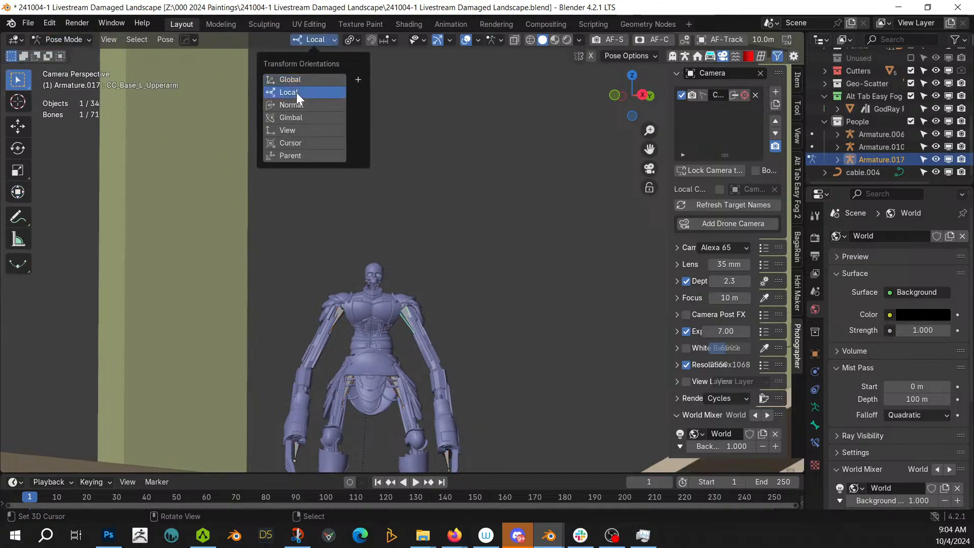
{"action": "left_click", "coordinate": [353, 39]}
{"action": "left_click", "coordinate": [385, 98]}
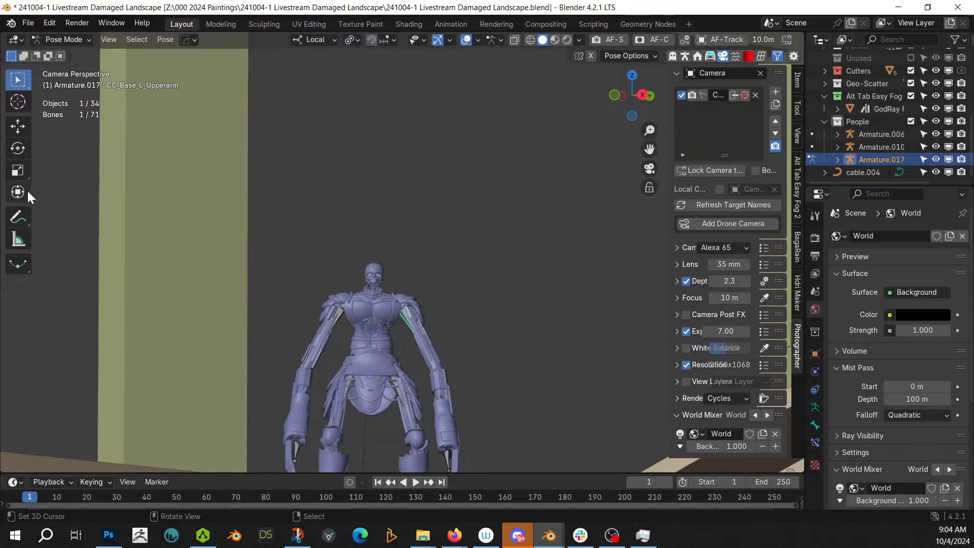
{"action": "left_click", "coordinate": [17, 192]}
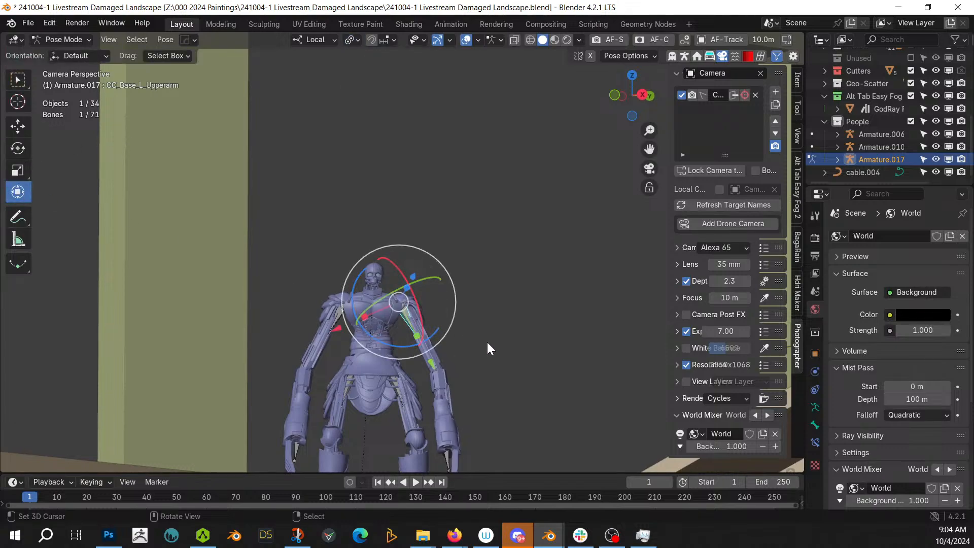
Swing the robot's left upper arm outward around local X and bend its left forearm about -38.1° around local Z
{"action": "key", "text": "r"}
{"action": "key", "text": "x"}
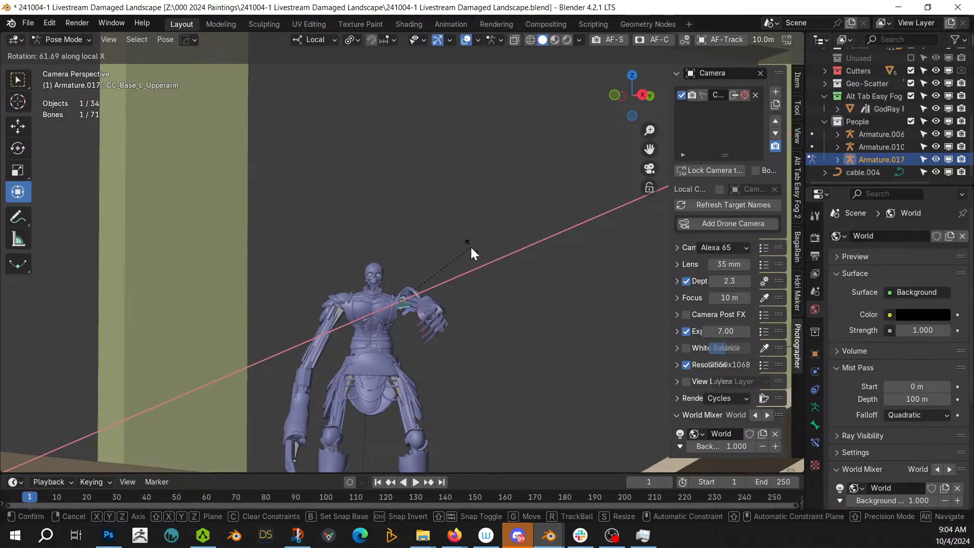
{"action": "left_click", "coordinate": [470, 245]}
{"action": "left_click_drag", "start_coordinate": [390, 315], "coordinate": [483, 298]}
{"action": "right_click", "coordinate": [469, 289]}
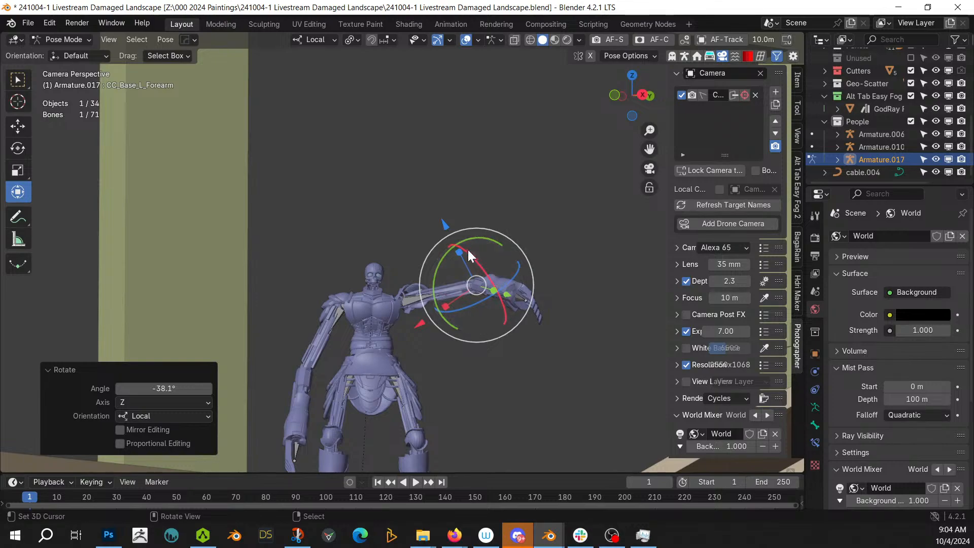
Twist the left forearm, then lower the left upper arm by rotating it about -38.4° around local X
{"action": "left_click_drag", "start_coordinate": [477, 236], "coordinate": [507, 281]}
{"action": "left_click", "coordinate": [426, 299]}
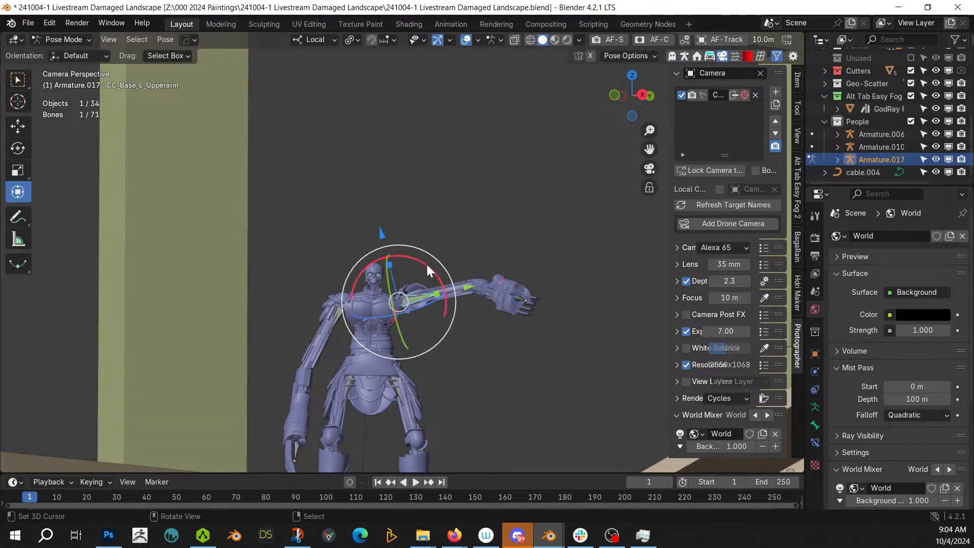
{"action": "left_click_drag", "start_coordinate": [427, 263], "coordinate": [433, 294]}
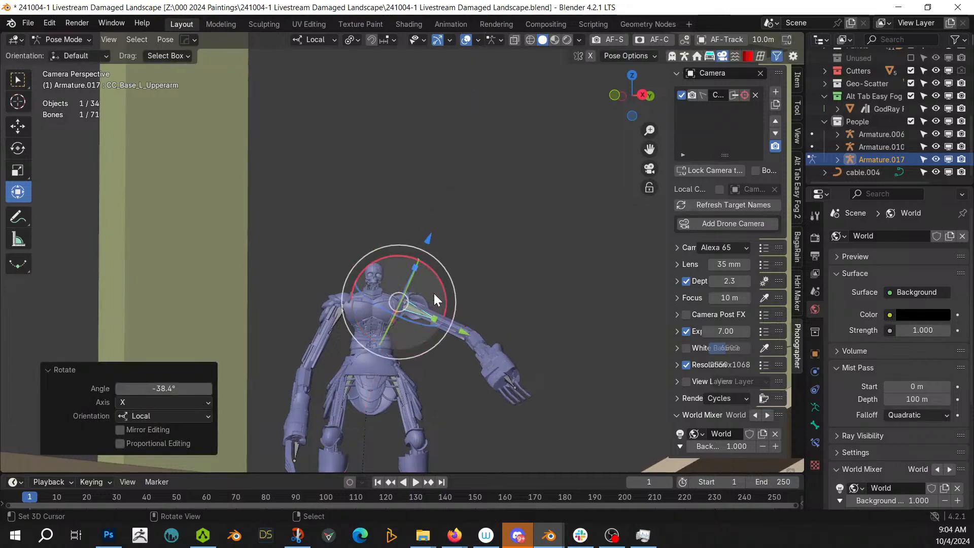
Twist the robot's upper body by rotating the waist bone about 30.7° around local Y
{"action": "key", "text": "KP_0"}
{"action": "middle_click_drag", "start_coordinate": [407, 318], "coordinate": [416, 349]}
{"action": "scroll", "coordinate": [370, 317], "scroll_direction": "up", "scroll_amount": 4}
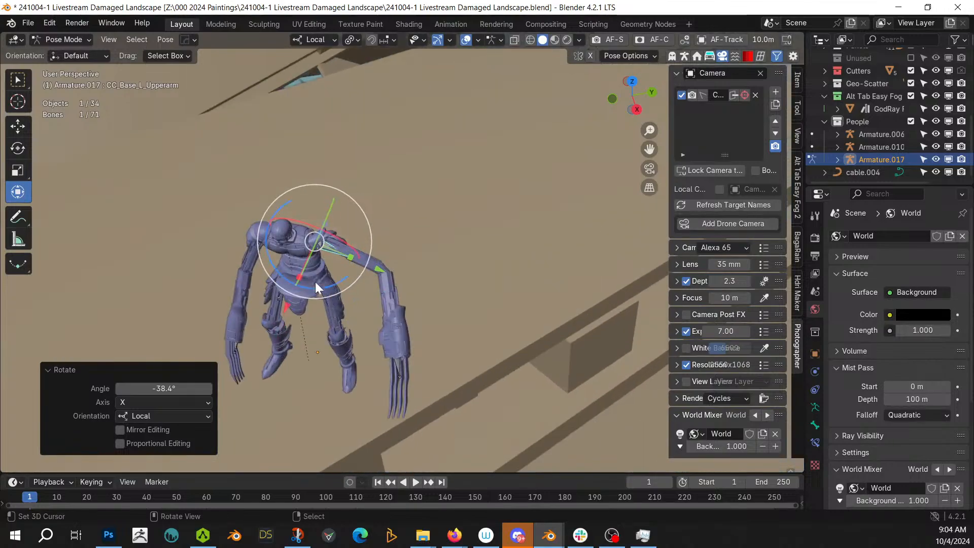
{"action": "left_click", "coordinate": [303, 267]}
{"action": "key", "text": "r"}
{"action": "key", "text": "y"}
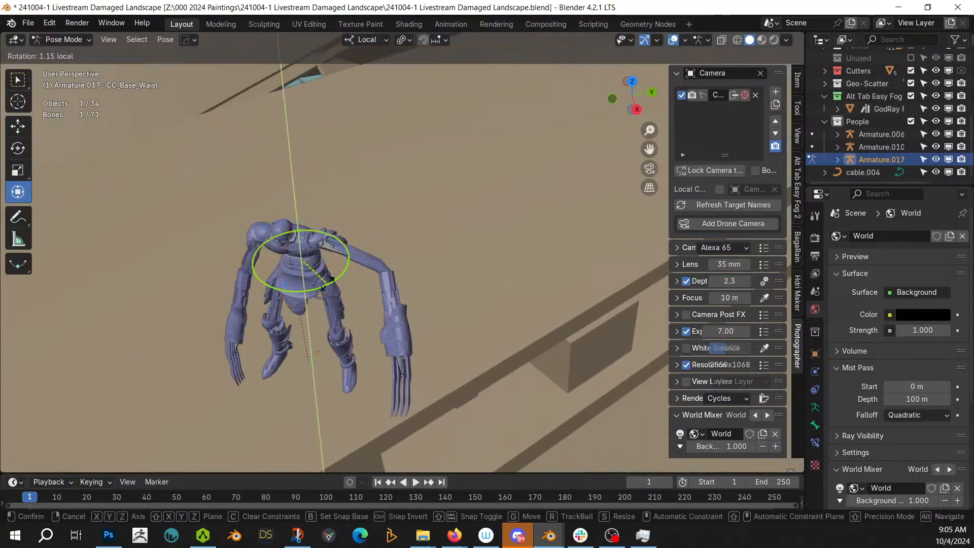
{"action": "left_click", "coordinate": [336, 272]}
Rotate the robot's left hand bone about -31.5° around local Z
{"action": "middle_click_drag", "start_coordinate": [336, 272], "coordinate": [354, 185]}
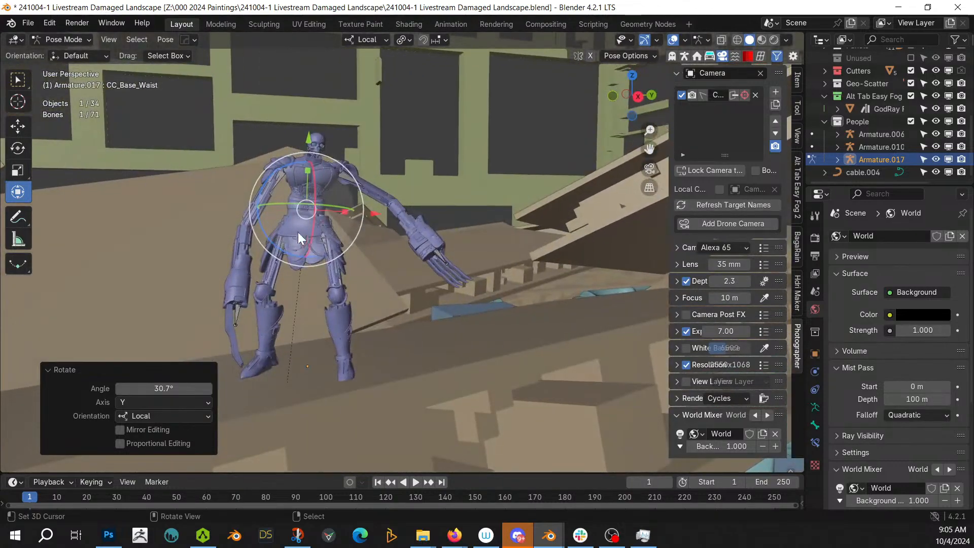
{"action": "middle_click_drag", "start_coordinate": [367, 244], "coordinate": [330, 272]}
{"action": "scroll", "coordinate": [320, 253], "scroll_direction": "up", "scroll_amount": 3}
{"action": "left_click", "coordinate": [339, 287]}
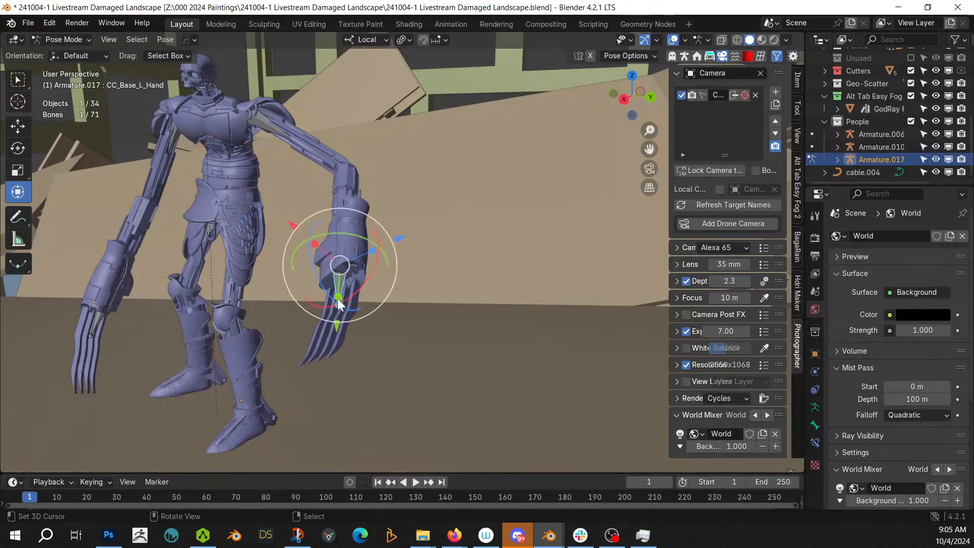
{"action": "key", "text": "r"}
{"action": "key", "text": "z"}
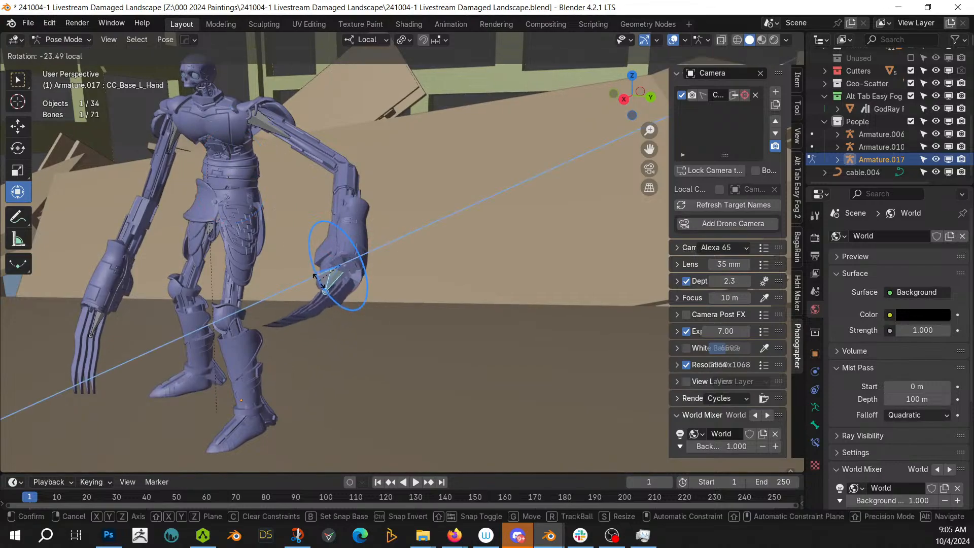
{"action": "left_click", "coordinate": [318, 278]}
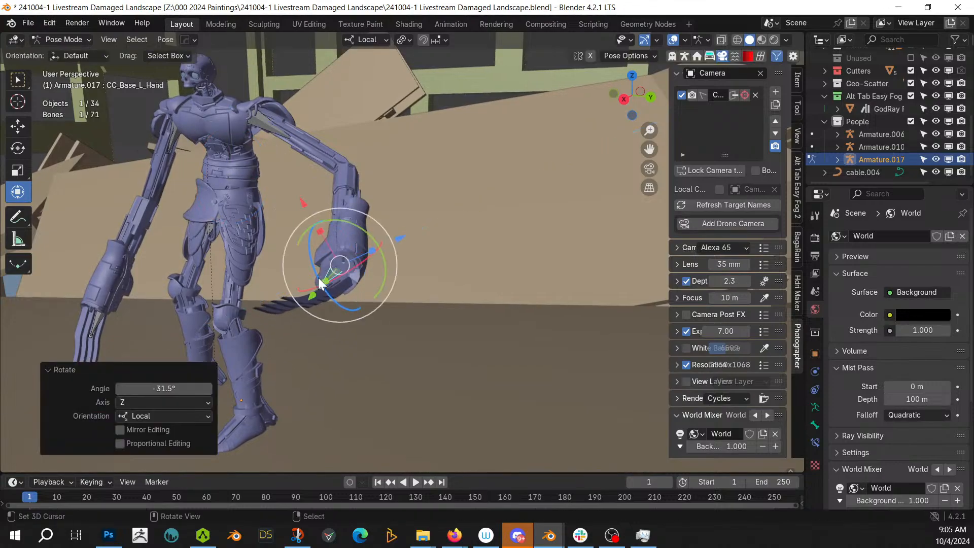
From the camera view, rotate the robot's right upper arm about -14.8° around local Z and return to Object Mode
{"action": "key", "text": "KP_0"}
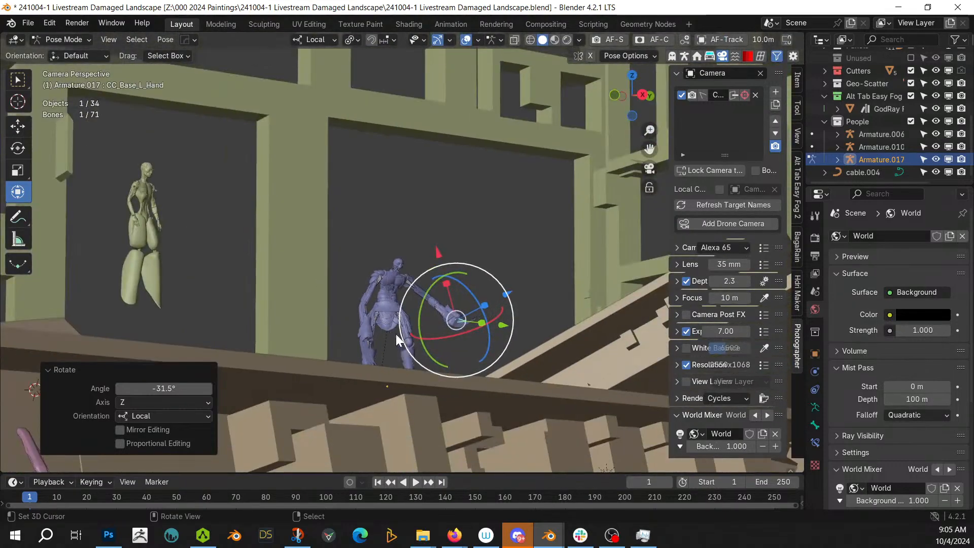
{"action": "left_click", "coordinate": [380, 278]}
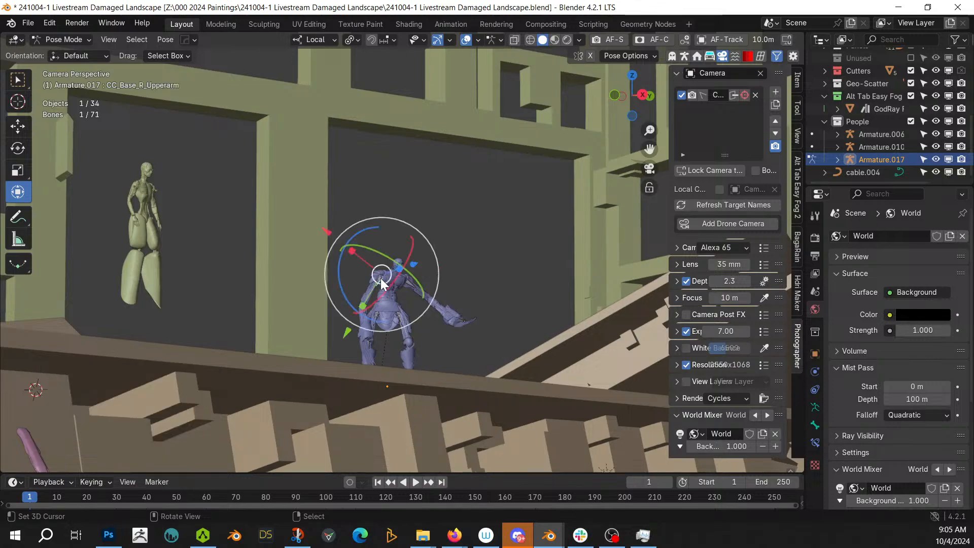
{"action": "key", "text": "r"}
{"action": "key", "text": "z"}
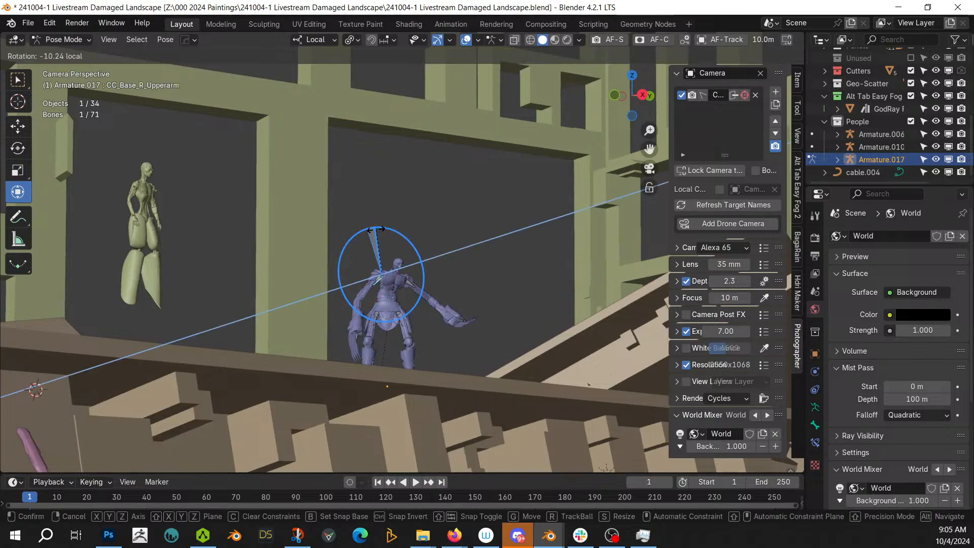
{"action": "left_click", "coordinate": [380, 230]}
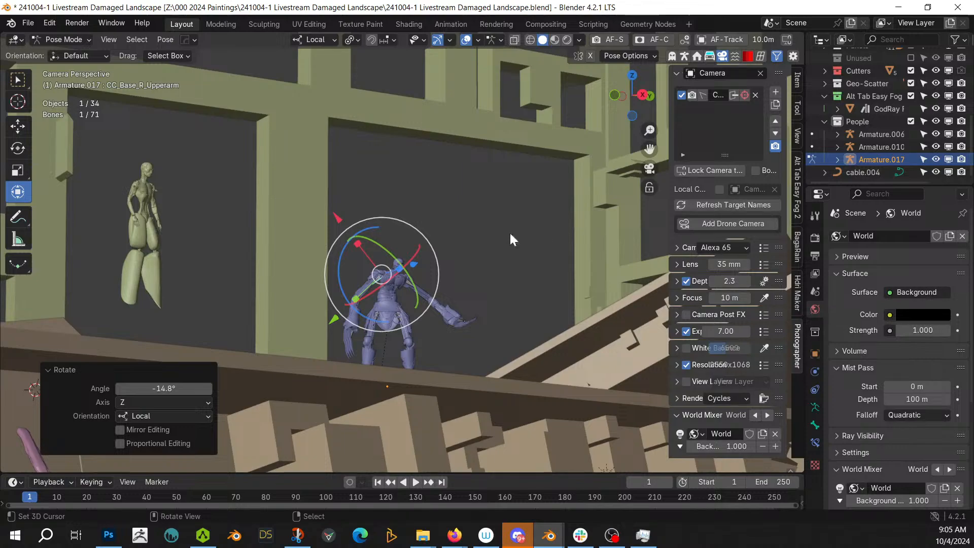
{"action": "left_click", "coordinate": [58, 40]}
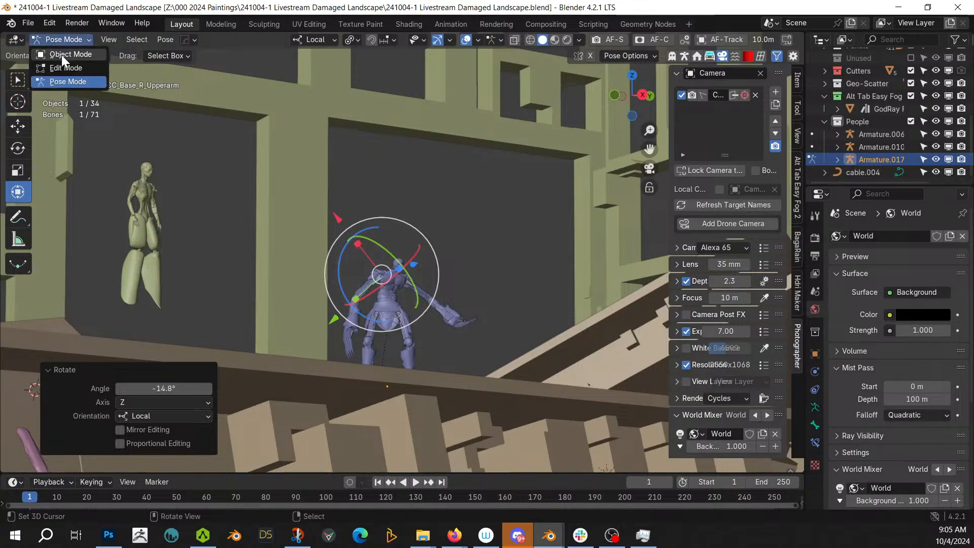
{"action": "left_click", "coordinate": [62, 55]}
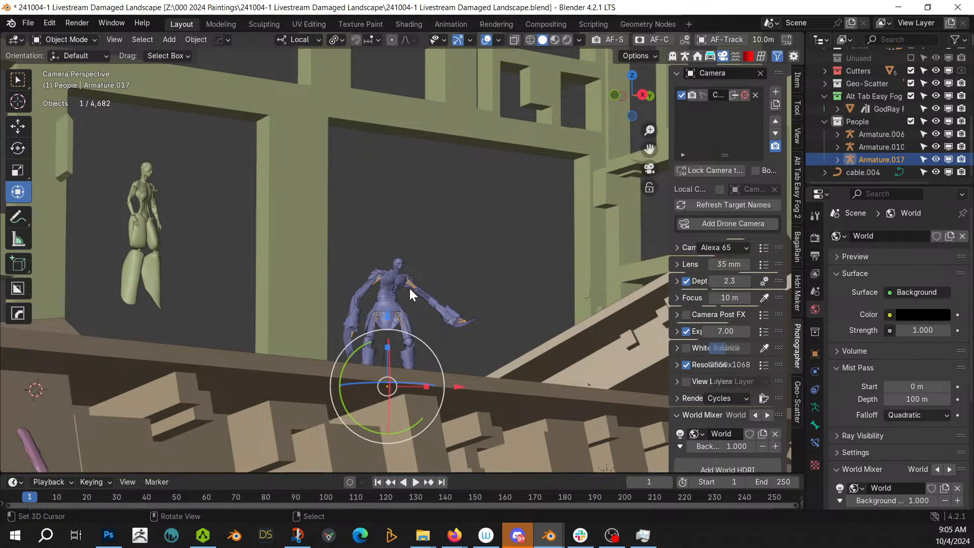
Preview the whole camera frame in rendered shading and save the file
{"action": "key", "text": "z"}
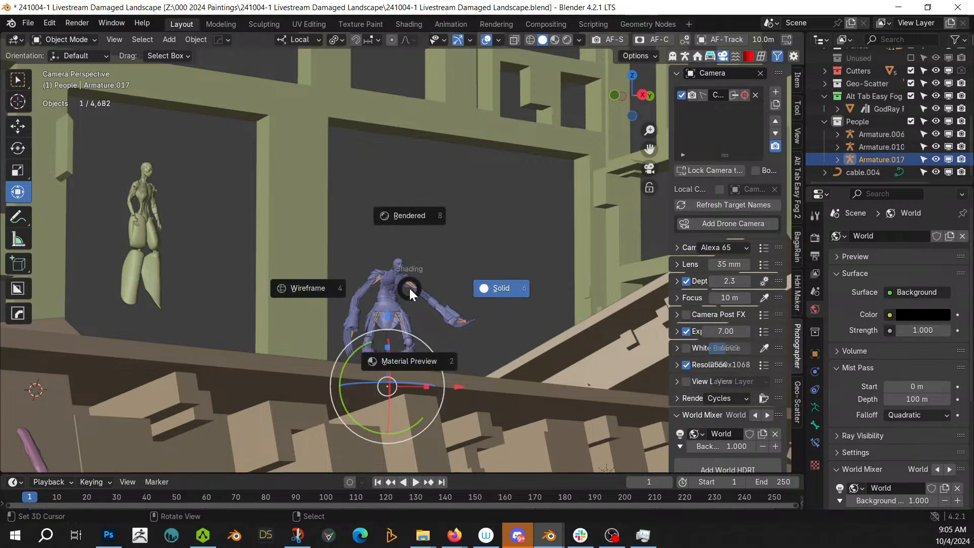
{"action": "key", "text": "8"}
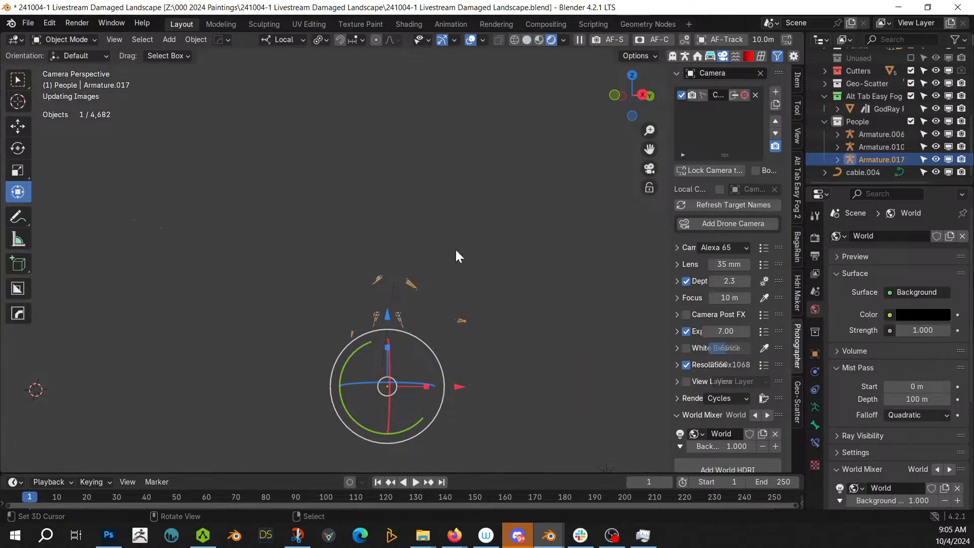
{"action": "scroll", "coordinate": [455, 247], "scroll_direction": "down", "scroll_amount": 5}
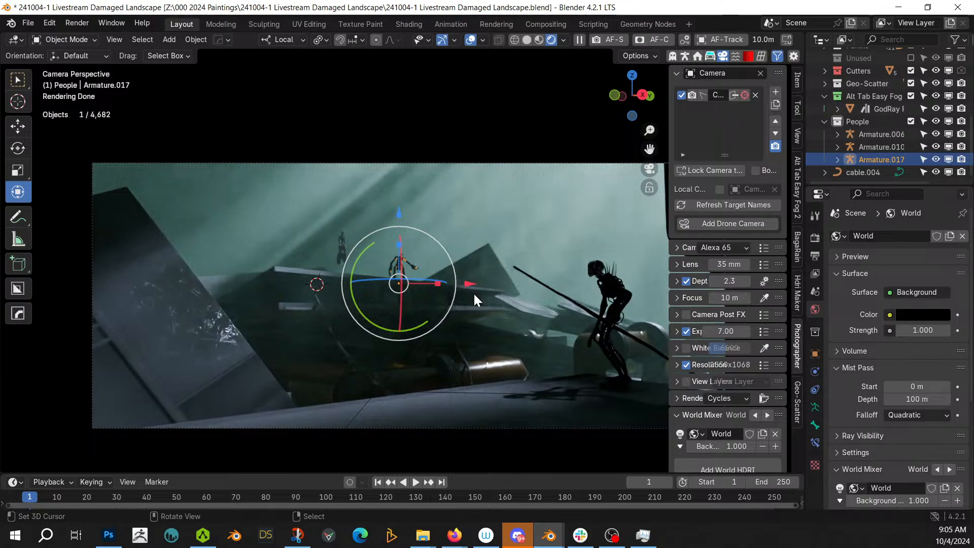
{"action": "scroll", "coordinate": [473, 294], "scroll_direction": "down", "scroll_amount": 1}
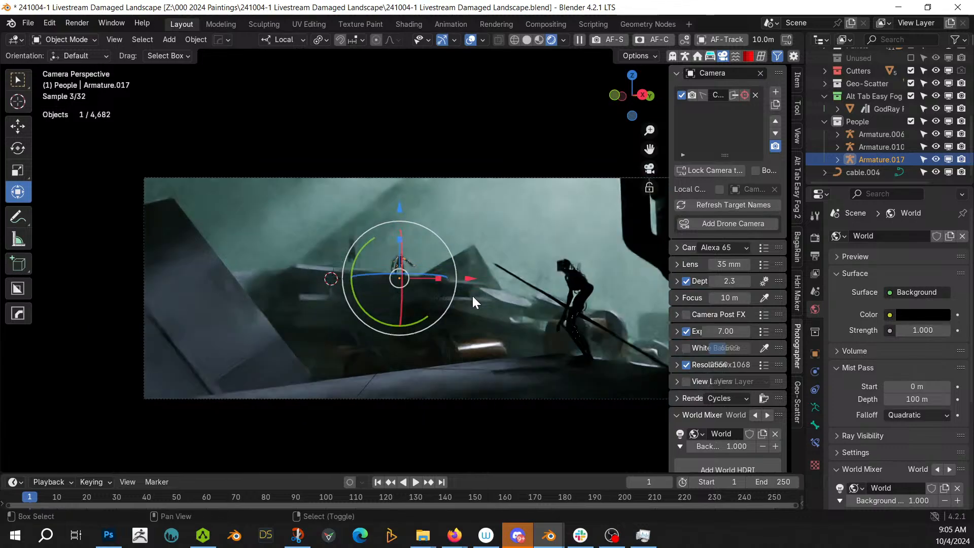
{"action": "middle_click_drag", "start_coordinate": [461, 297], "coordinate": [425, 302], "text": "shift"}
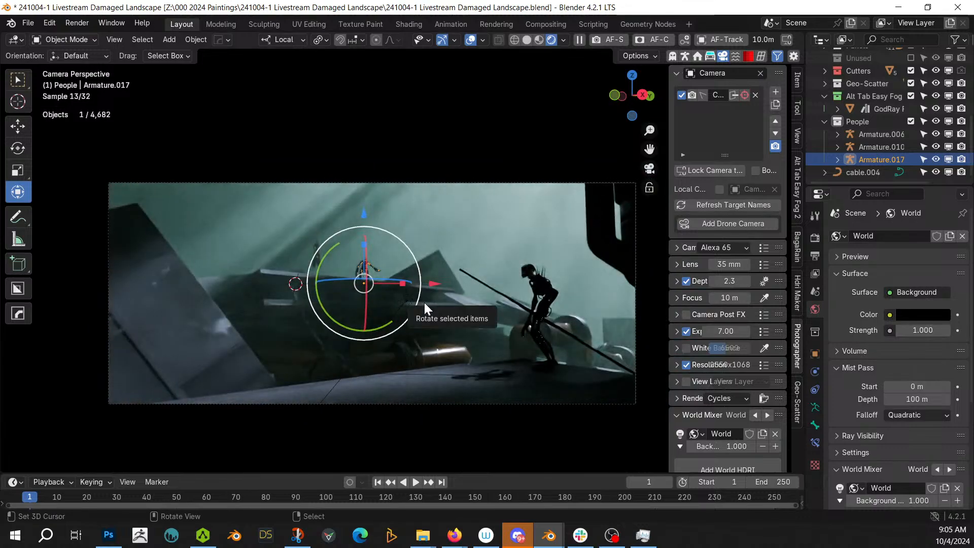
{"action": "key", "text": "ctrl+s"}
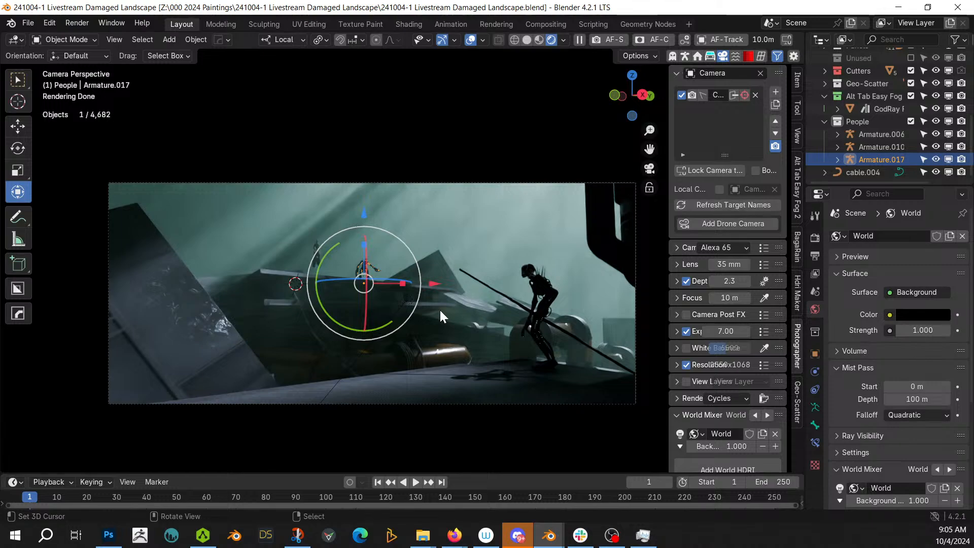
Set the camera's focus distance to 20.11 m by sampling the fallen panels in the middle distance, and save the file
{"action": "left_click", "coordinate": [764, 298]}
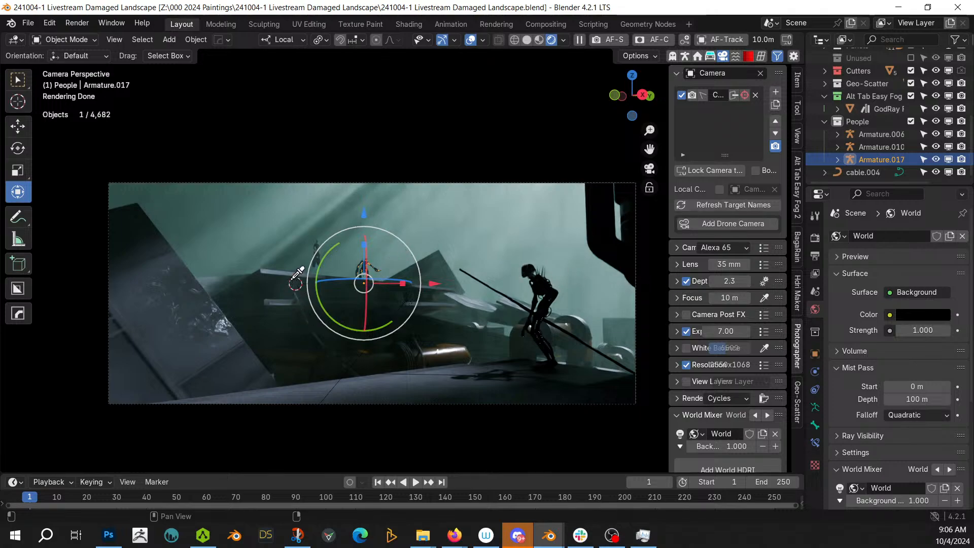
{"action": "left_click", "coordinate": [289, 301]}
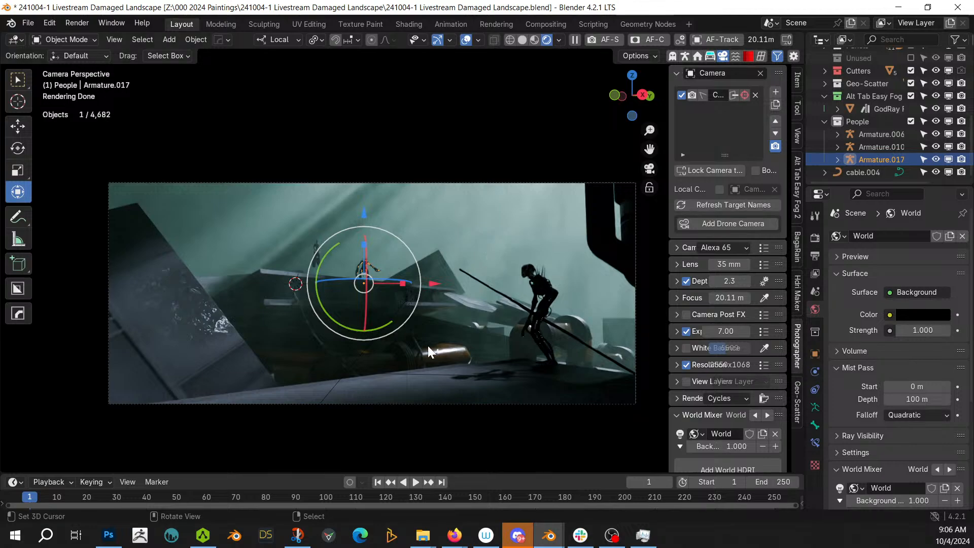
{"action": "key", "text": "ctrl+s"}
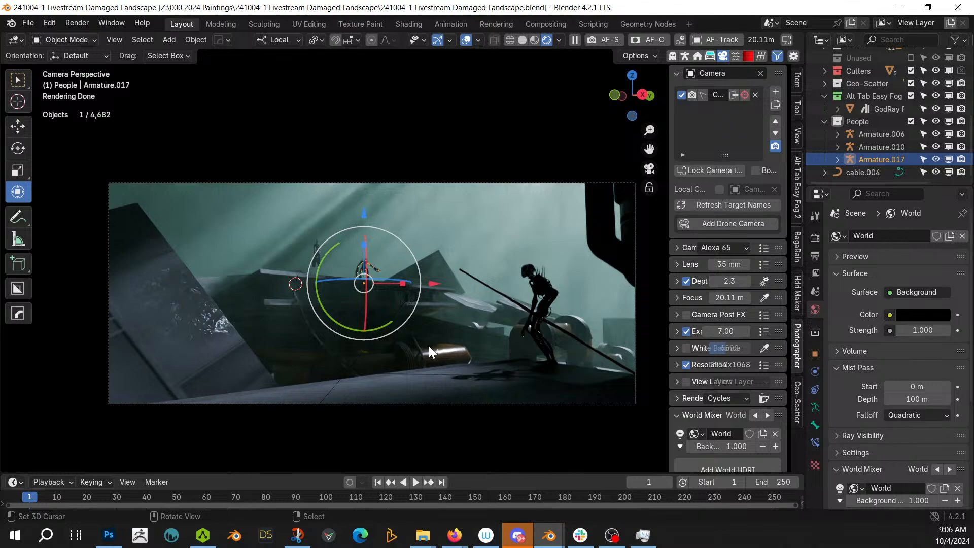
Return to solid shading and examine the fallen panels and the long block structure beside them from outside the camera
{"action": "key", "text": "z"}
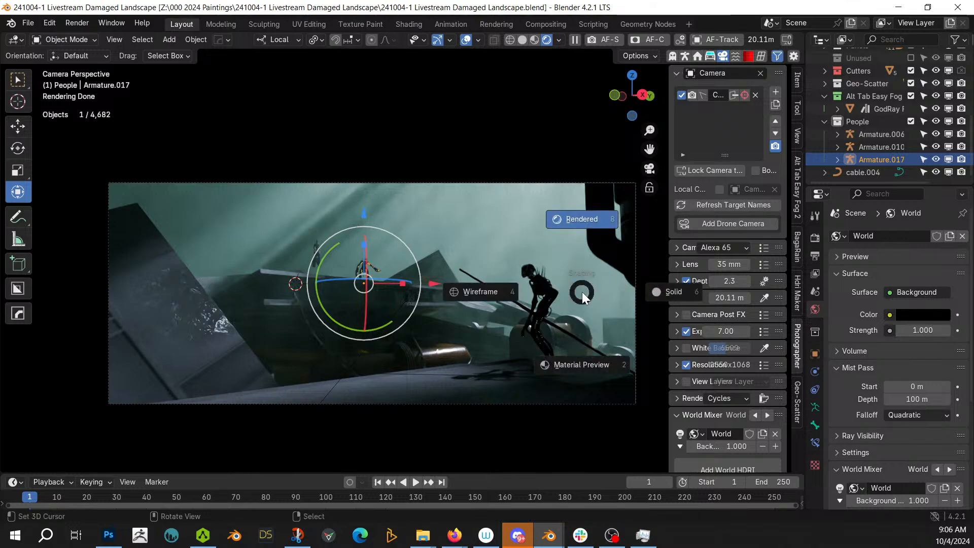
{"action": "key", "text": "6"}
{"action": "mouse_move", "coordinate": [582, 291]}
{"action": "middle_mouse_down"}
{"action": "mouse_move", "coordinate": [418, 309]}
{"action": "mouse_move", "coordinate": [455, 329]}
{"action": "mouse_move", "coordinate": [531, 298]}
{"action": "mouse_move", "coordinate": [510, 287]}
{"action": "mouse_move", "coordinate": [510, 303]}
{"action": "mouse_move", "coordinate": [474, 339]}
{"action": "mouse_move", "coordinate": [439, 355]}
{"action": "mouse_move", "coordinate": [441, 373]}
{"action": "mouse_move", "coordinate": [510, 379]}
{"action": "mouse_move", "coordinate": [455, 359]}
{"action": "mouse_move", "coordinate": [452, 339]}
{"action": "mouse_move", "coordinate": [426, 344]}
{"action": "mouse_move", "coordinate": [451, 356]}
{"action": "middle_mouse_up"}
{"action": "scroll", "coordinate": [454, 351], "scroll_direction": "down", "scroll_amount": 3}
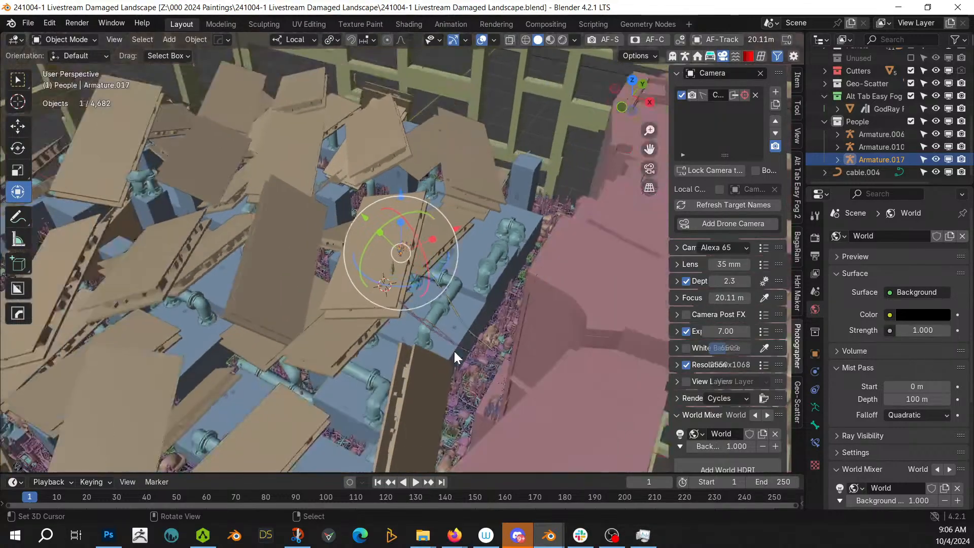
{"action": "middle_click_drag", "start_coordinate": [251, 361], "coordinate": [249, 325]}
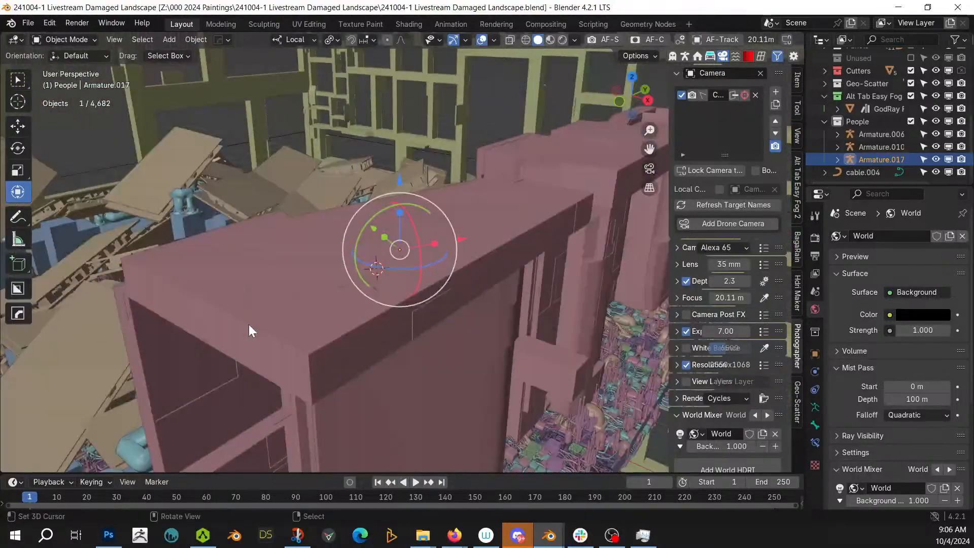